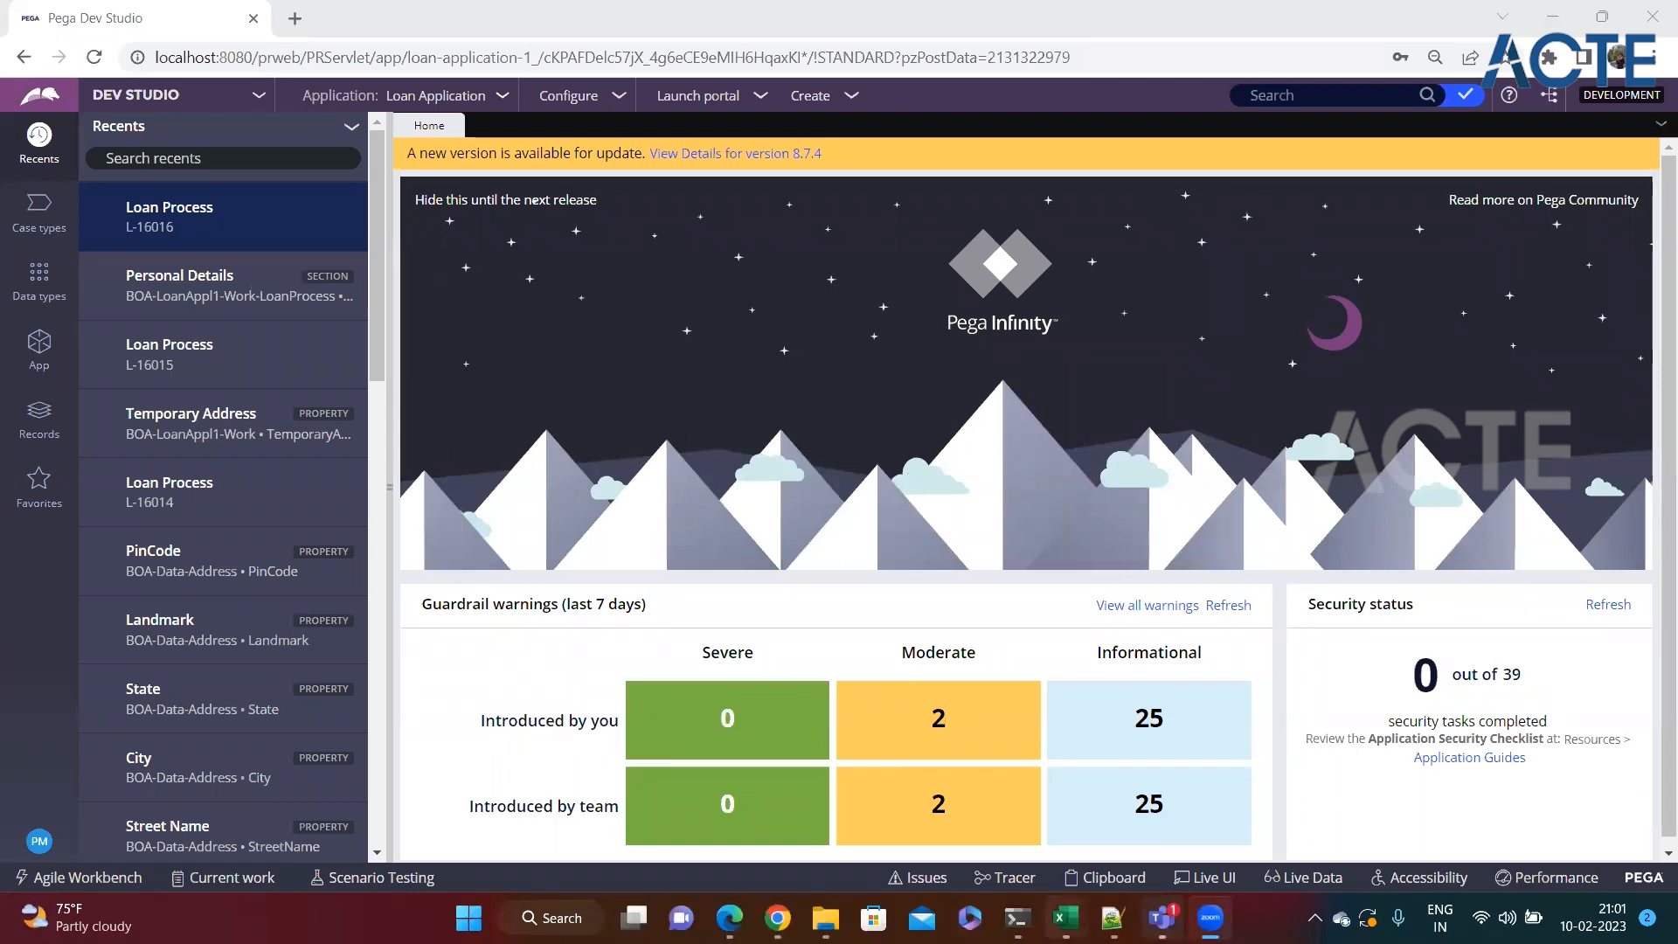
Switch to Notepad++ and review the loan application notes down to the PastLoanDetails properties.
{"action": "left_click", "coordinate": [1112, 918]}
{"action": "left_click", "coordinate": [414, 567]}
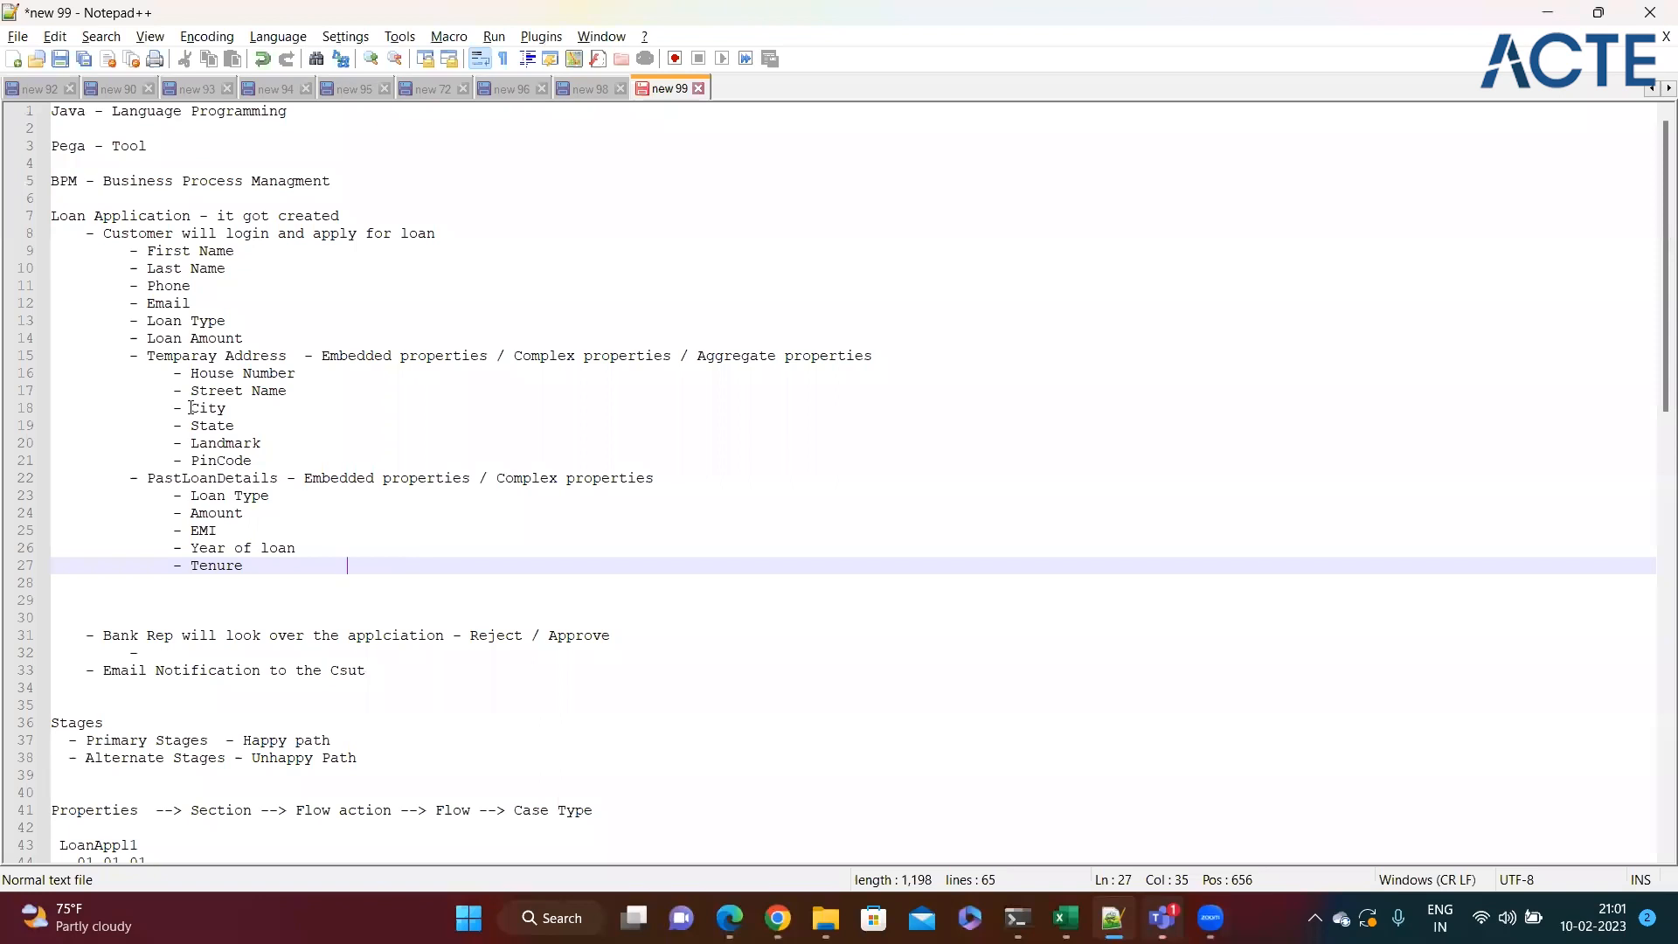
Switch back to Pega Dev Studio in Chrome, open the Loan Process case type and show the application's class list.
{"action": "mouse_move", "coordinate": [778, 918]}
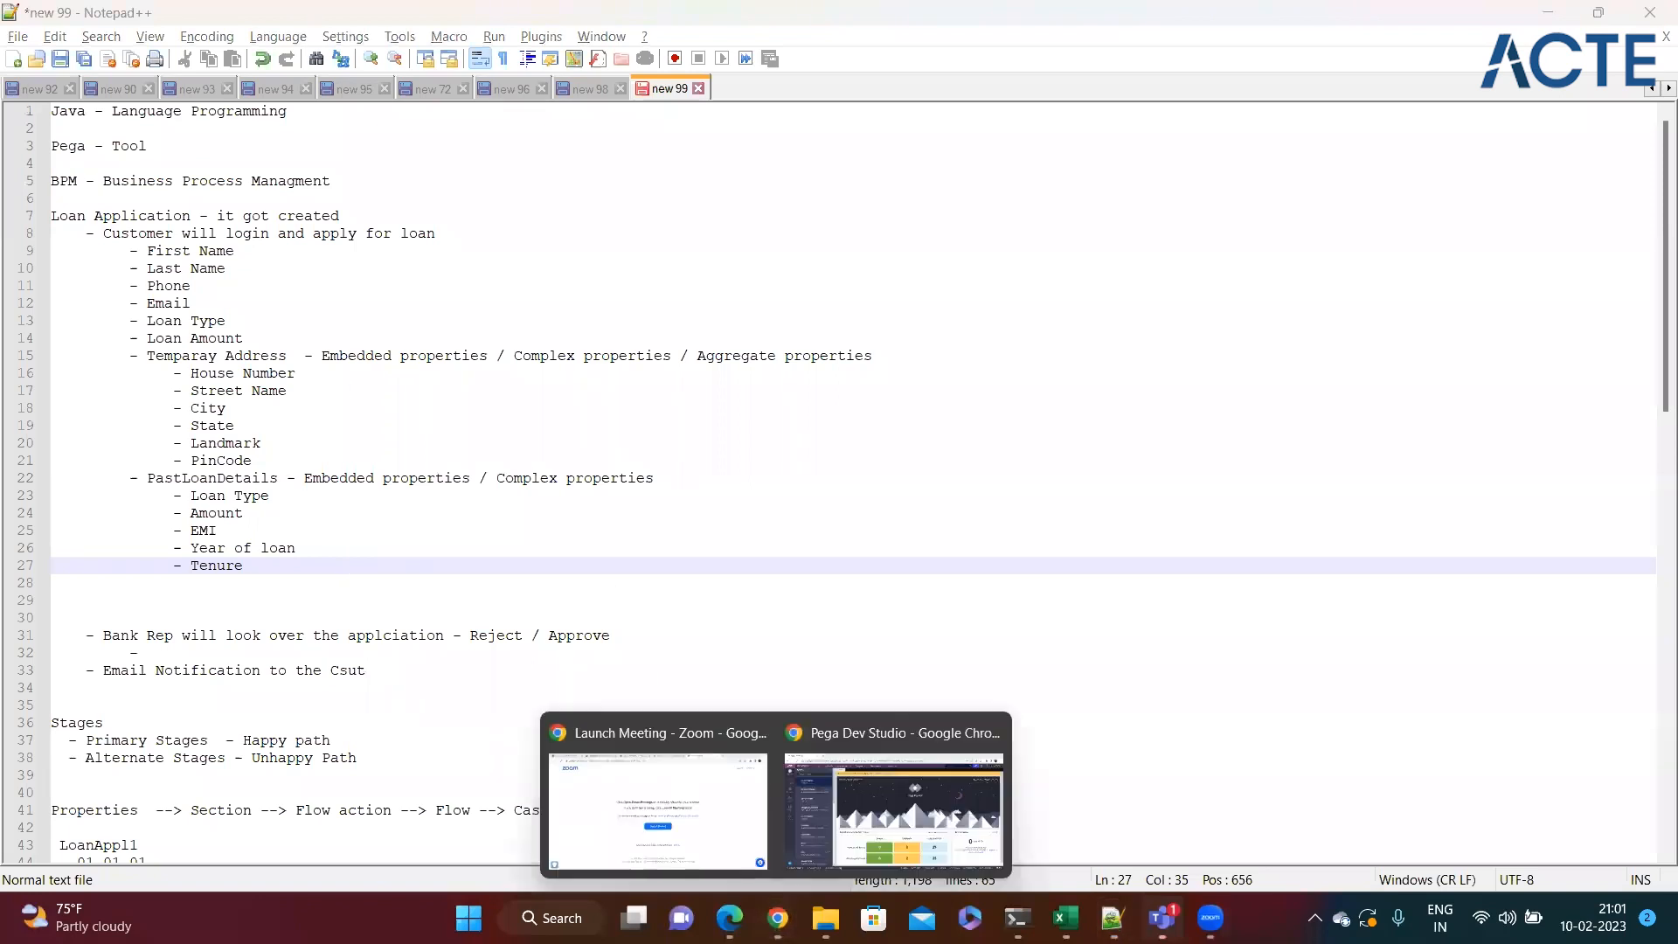
{"action": "left_click", "coordinate": [862, 825]}
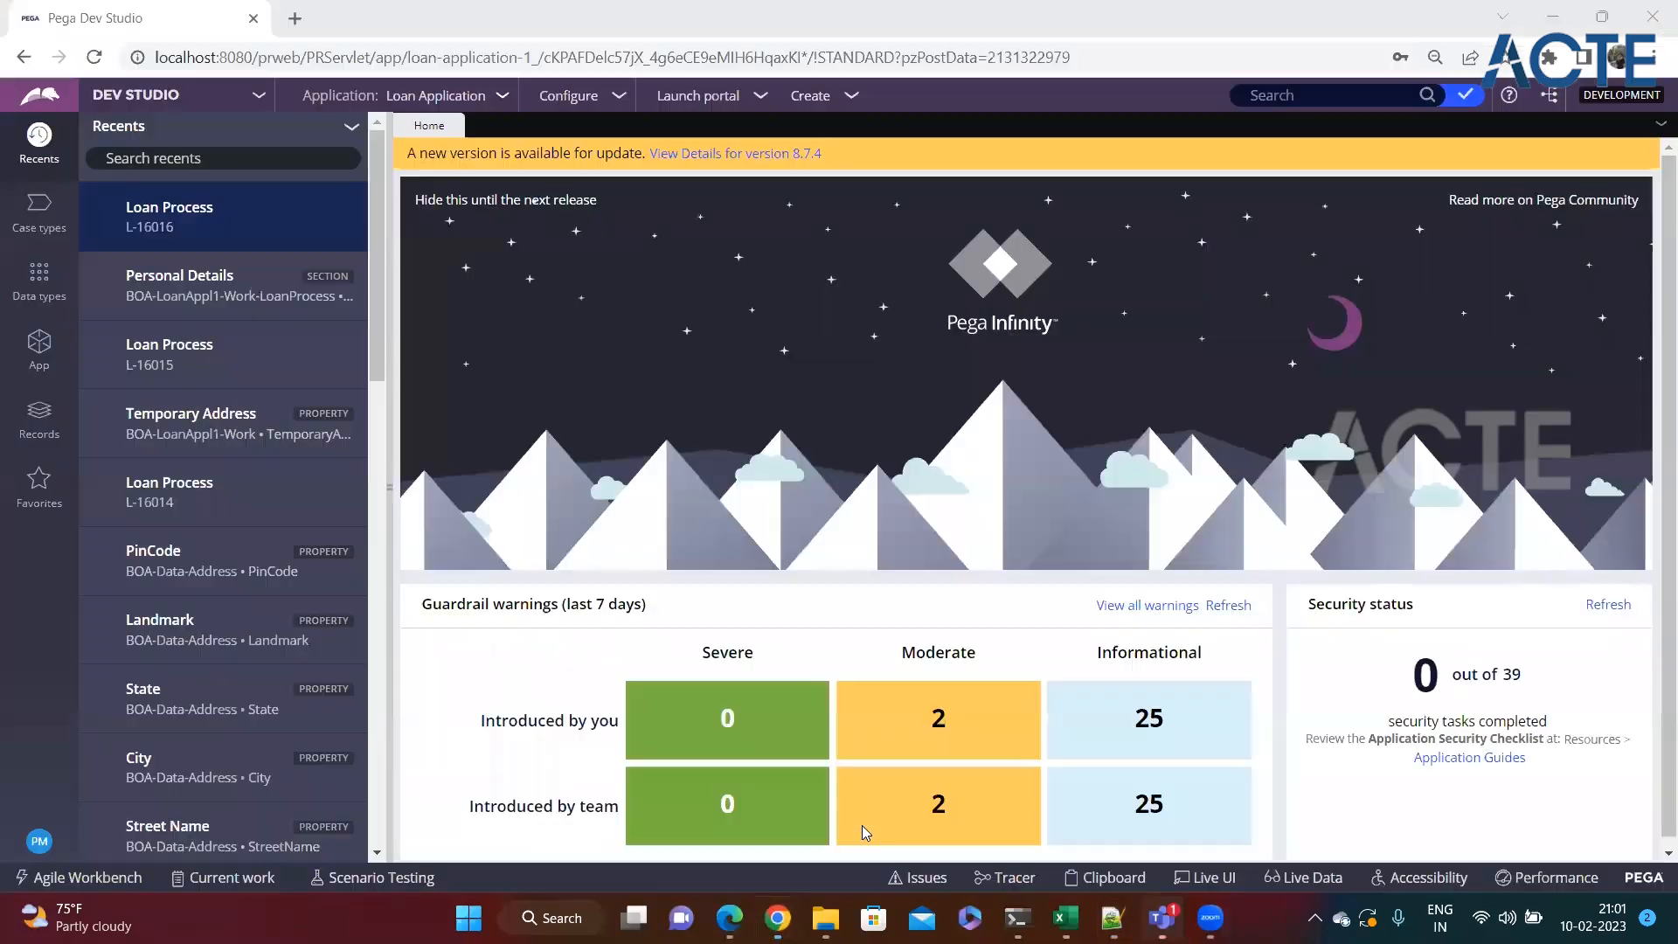
{"action": "left_click", "coordinate": [40, 210]}
{"action": "left_click", "coordinate": [147, 237]}
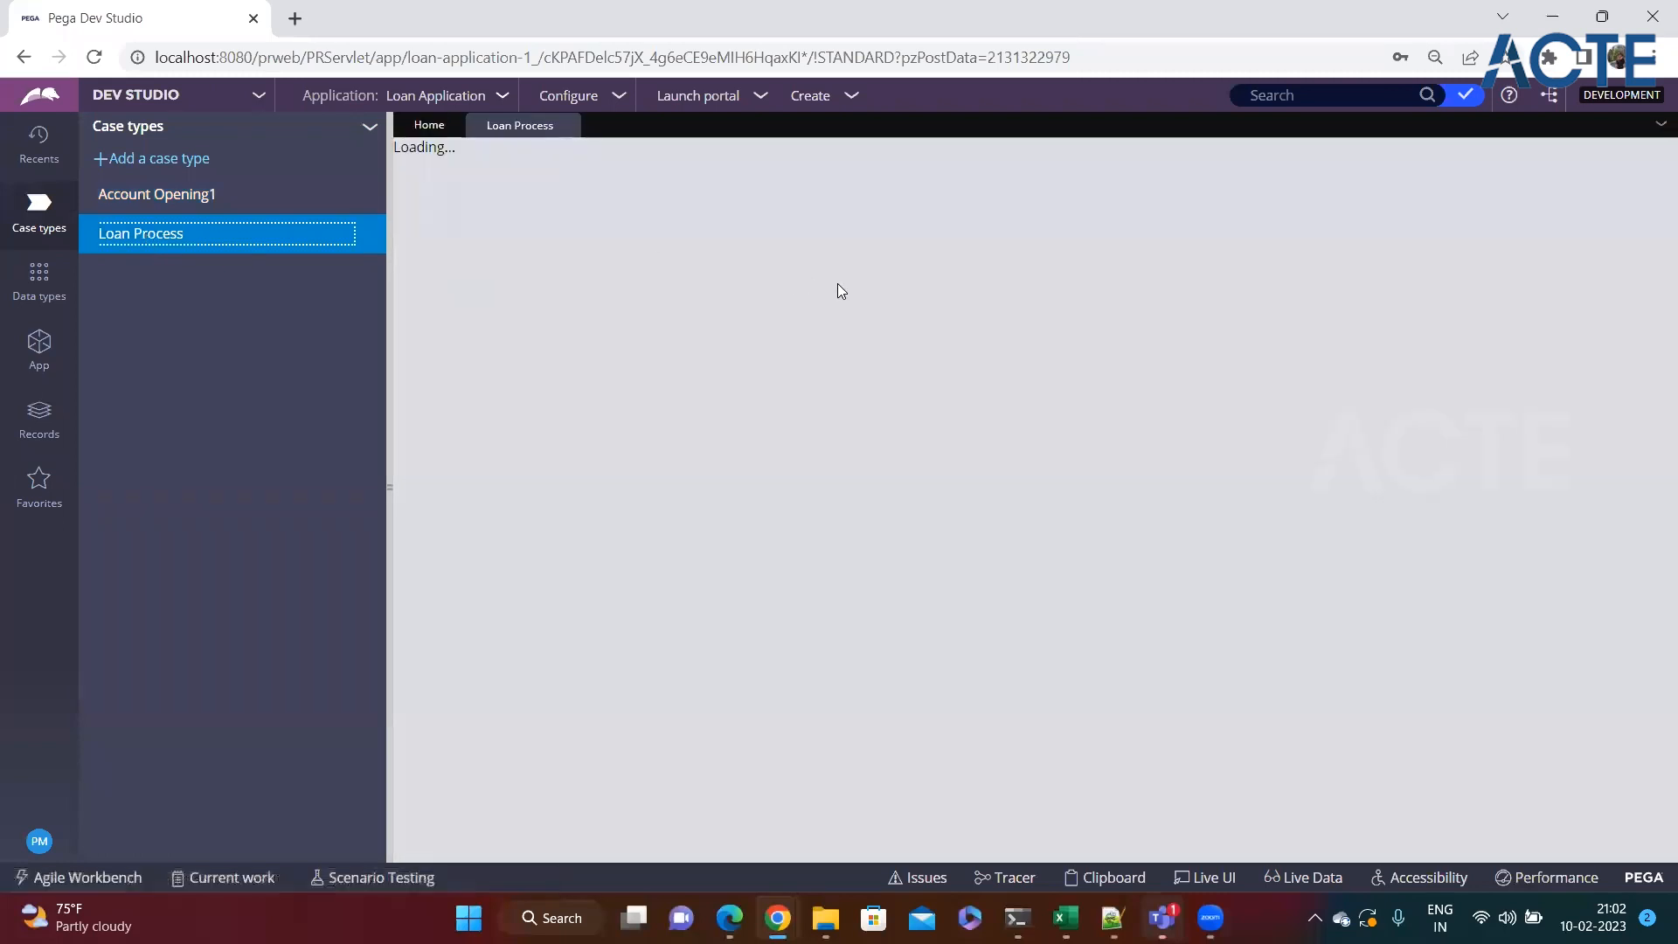
{"action": "left_click", "coordinate": [39, 345]}
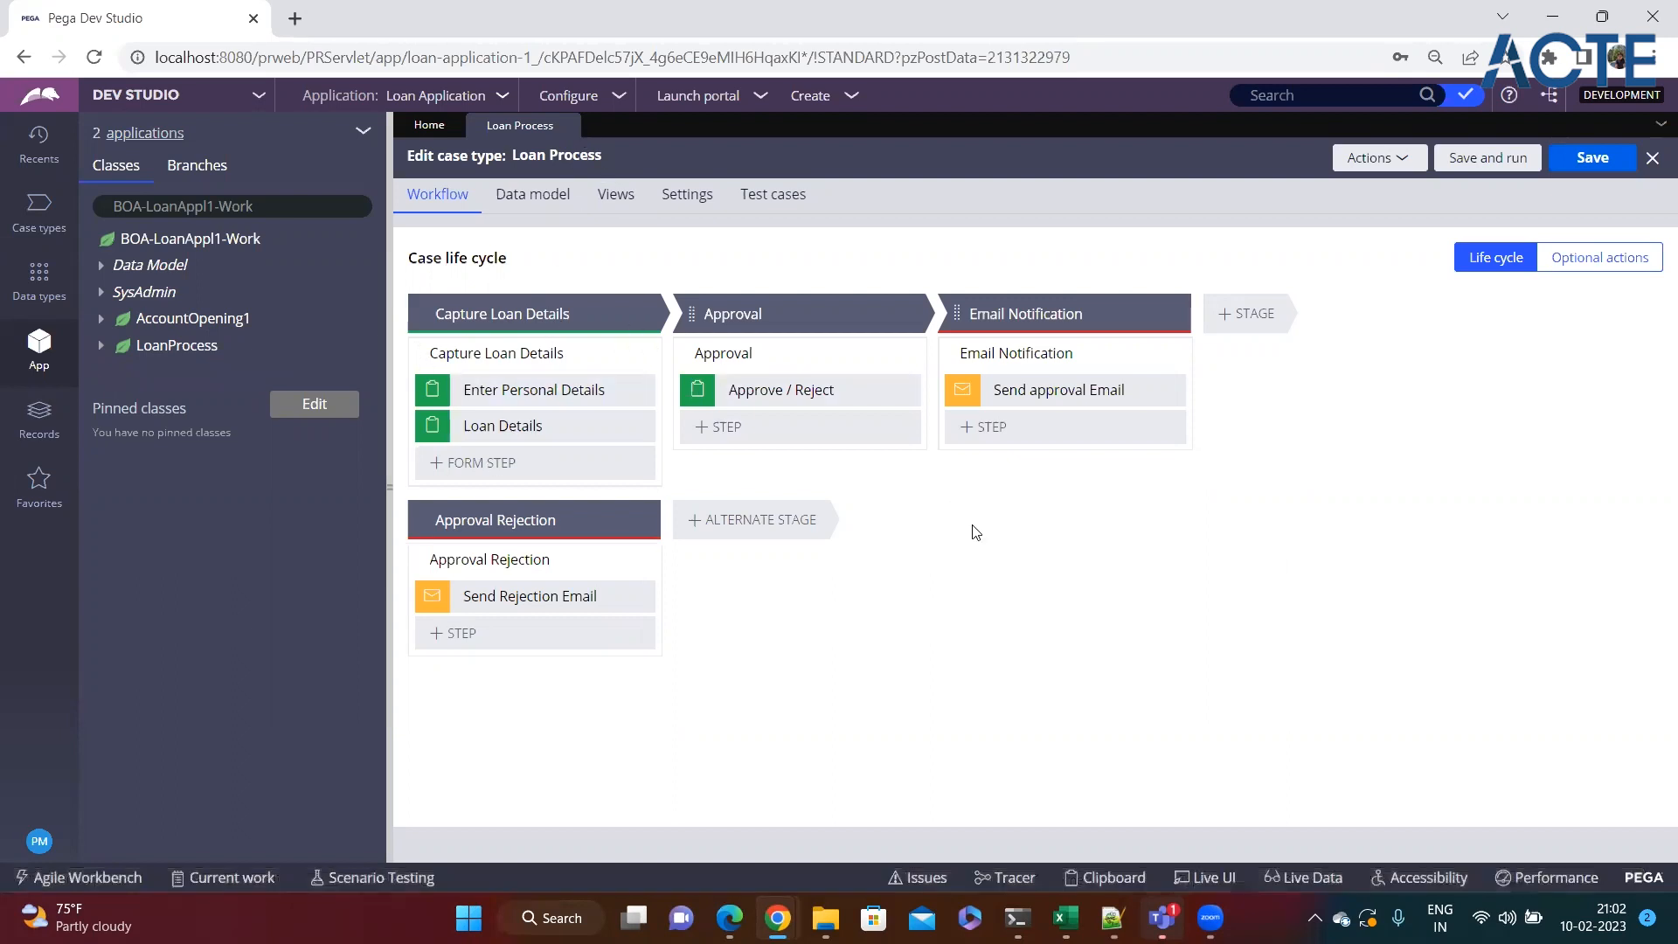
Create a new Loan Process case.
{"action": "left_click", "coordinate": [851, 95]}
{"action": "mouse_move", "coordinate": [874, 115]}
{"action": "left_click", "coordinate": [1089, 140]}
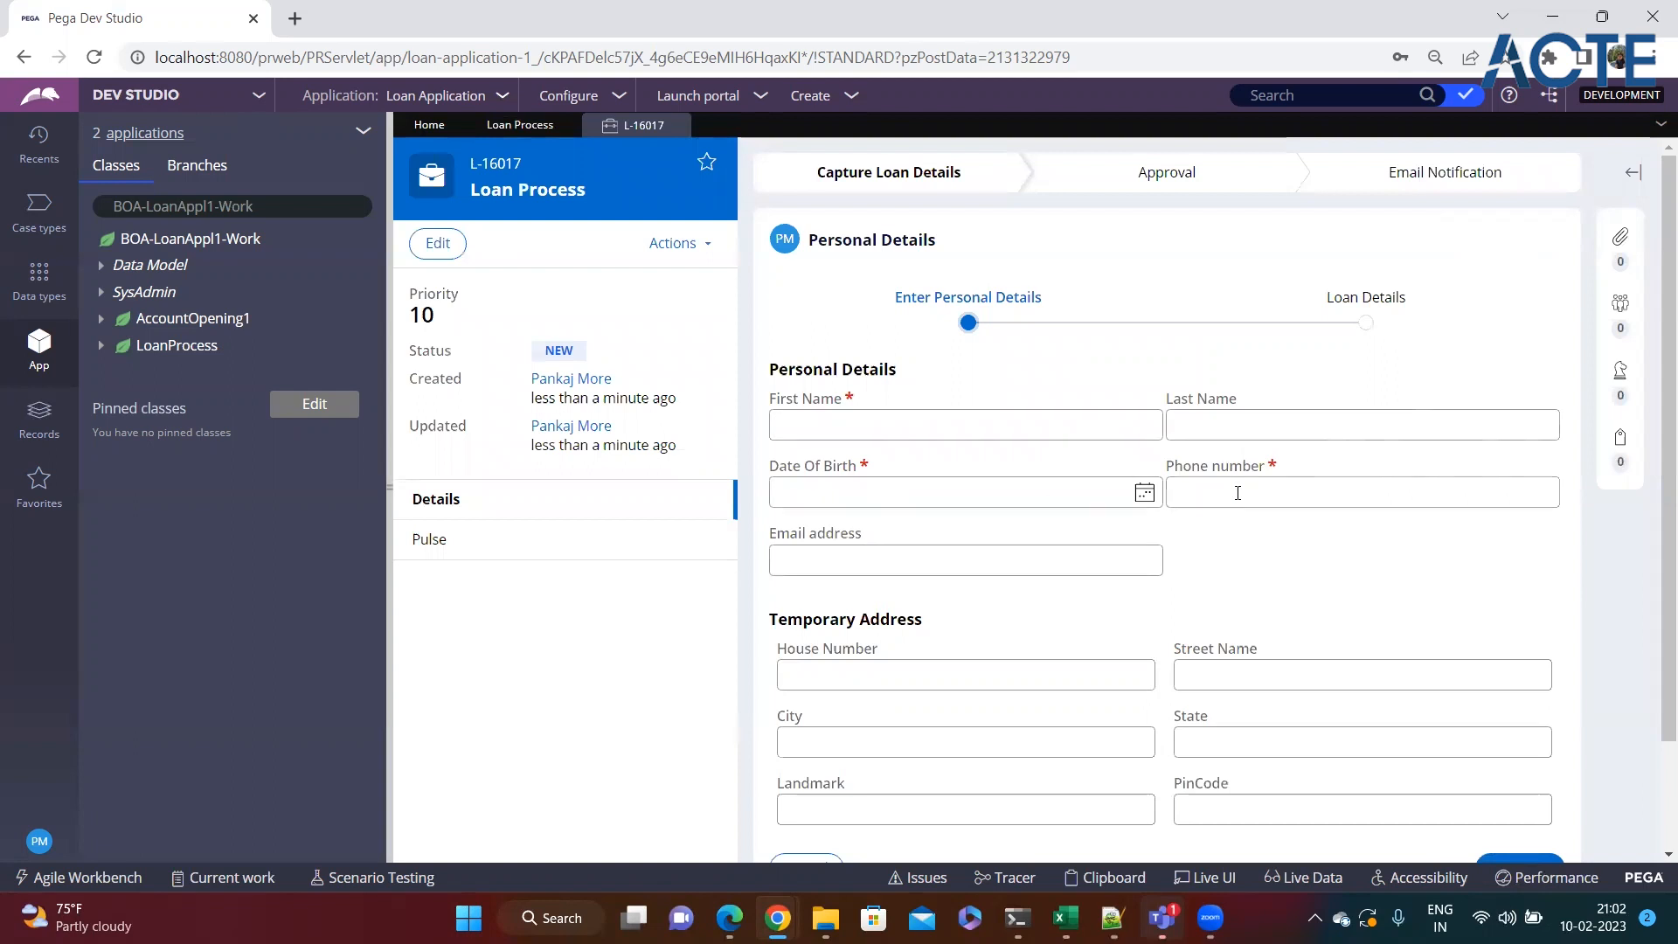
Pick a date of birth from the calendar in the case's Personal Details form.
{"action": "scroll", "coordinate": [1171, 533], "scroll_direction": "down", "scroll_amount": 1}
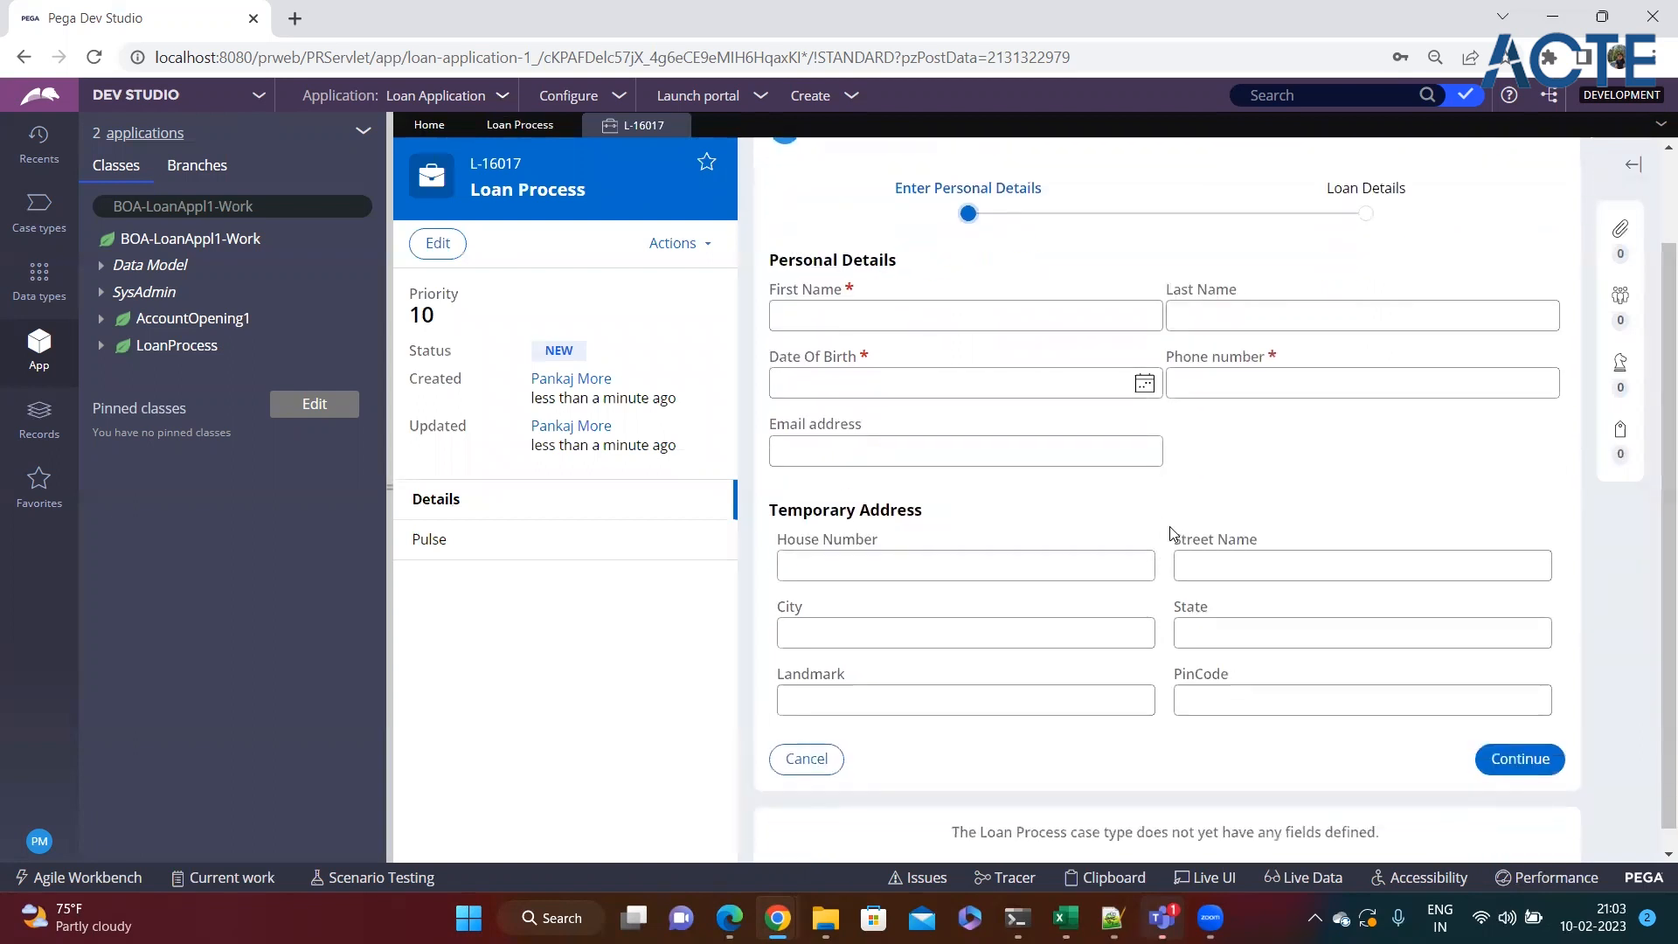
{"action": "double_click", "coordinate": [797, 295]}
{"action": "left_click", "coordinate": [1145, 385]}
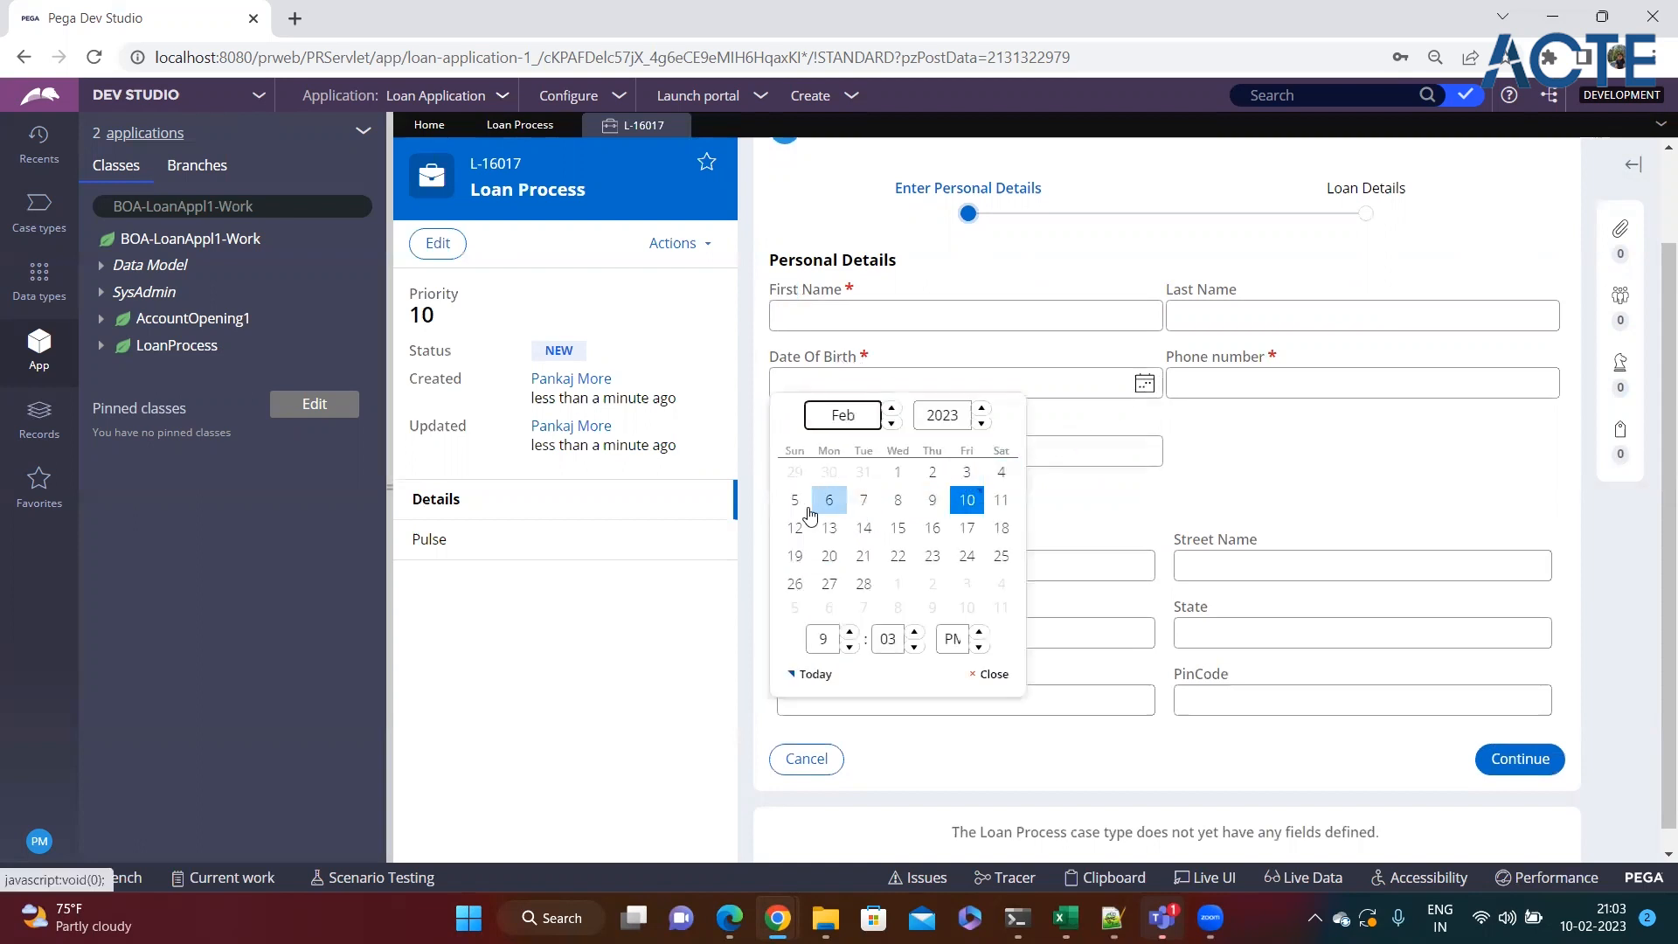
{"action": "left_click", "coordinate": [967, 472]}
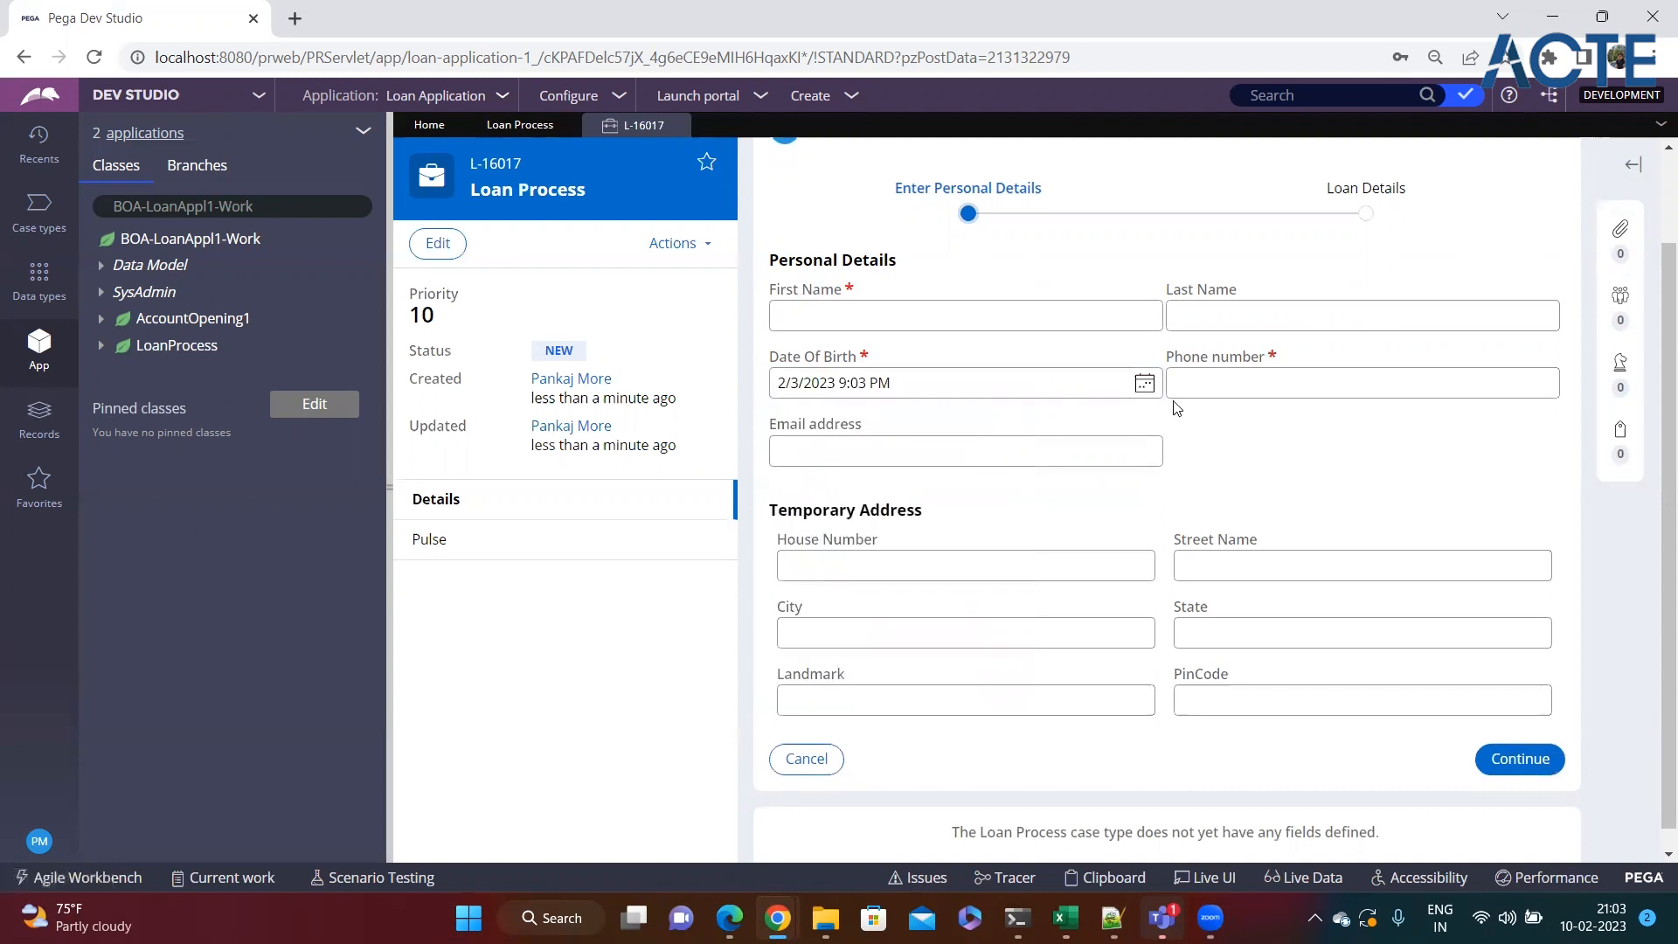
Examine how the required First Name field behaves when left blank, and dismiss the chat notification.
{"action": "scroll", "coordinate": [1091, 451], "scroll_direction": "up", "scroll_amount": 2}
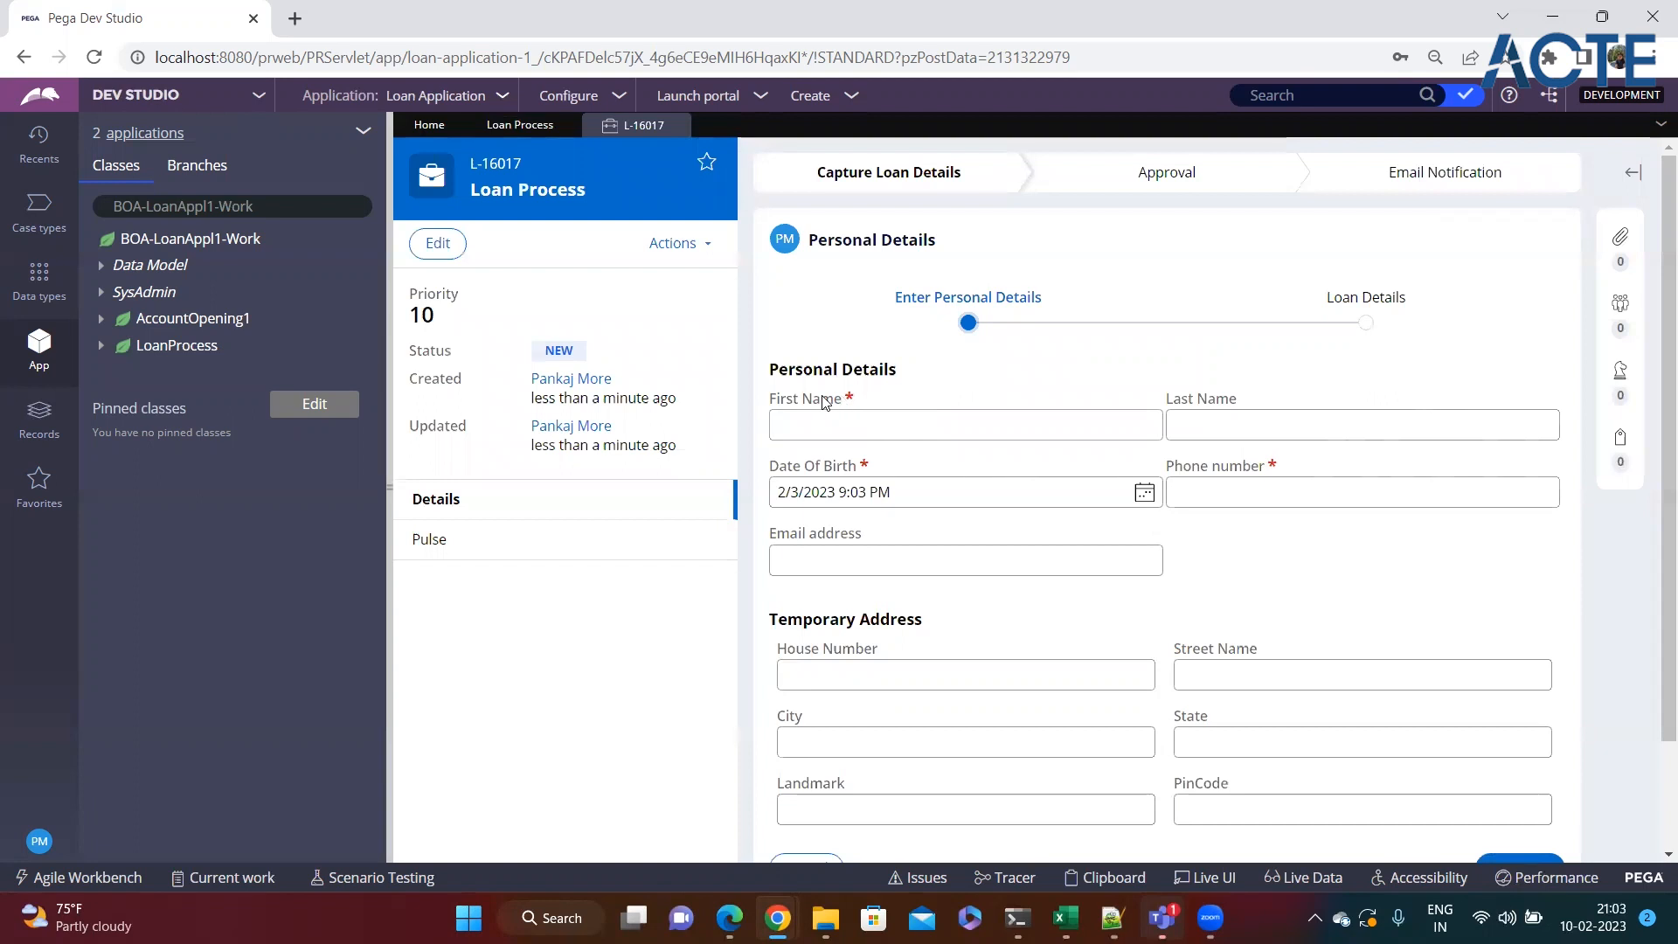
{"action": "left_click", "coordinate": [785, 402]}
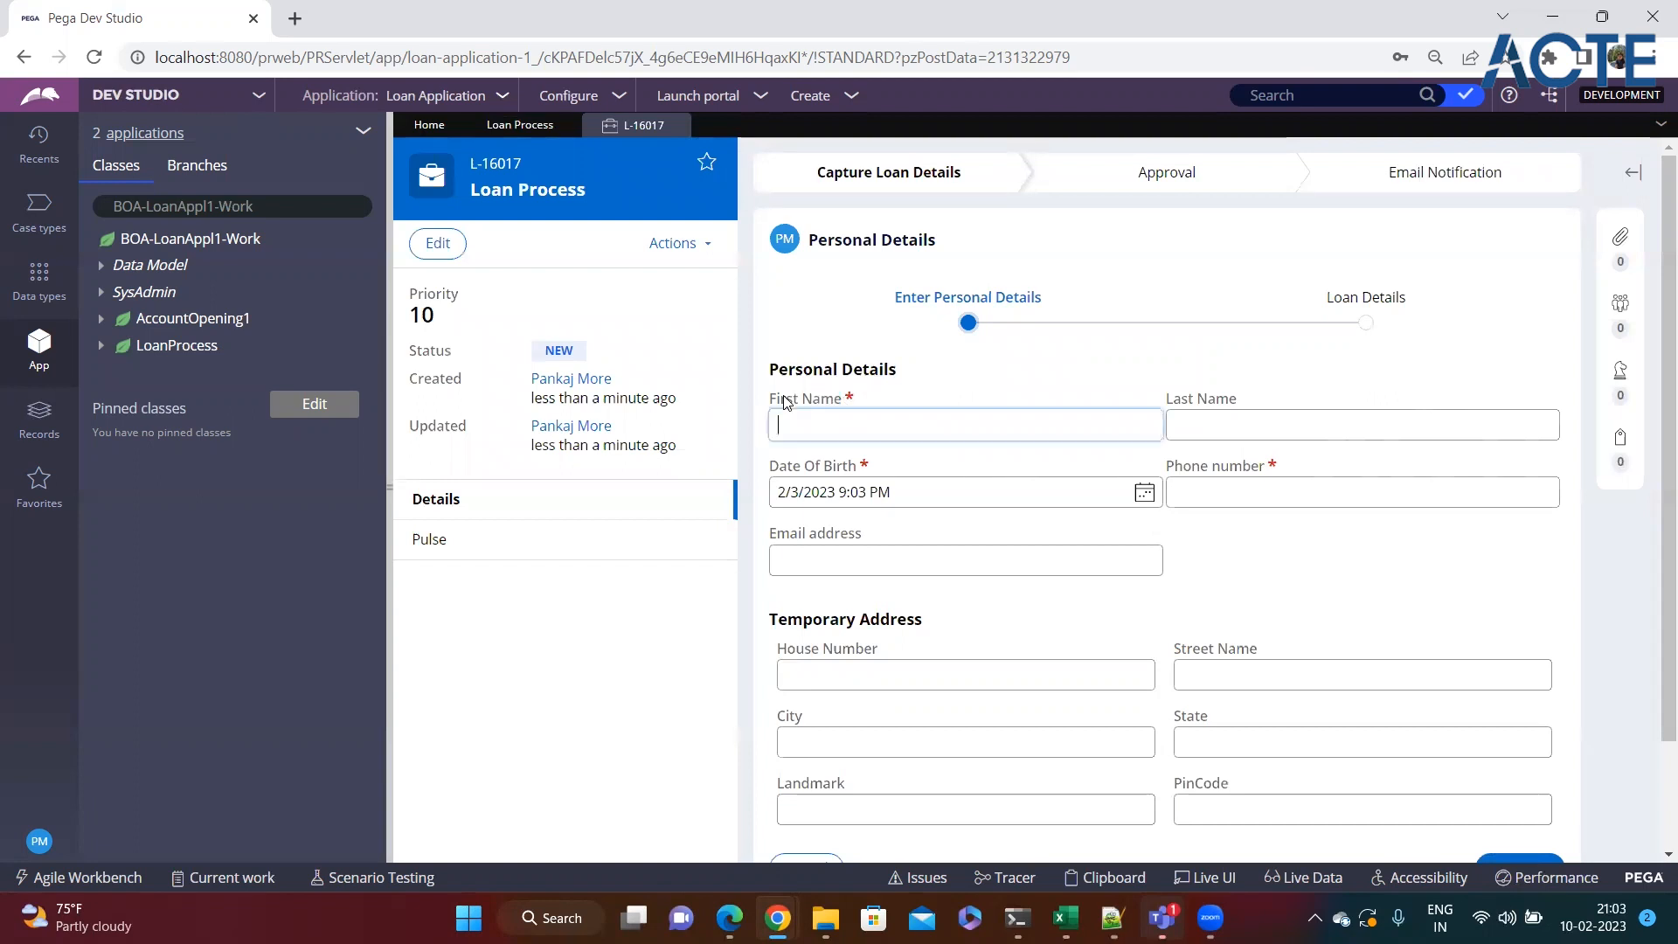
{"action": "left_click", "coordinate": [859, 400]}
{"action": "left_click", "coordinate": [842, 420]}
{"action": "left_click_drag", "start_coordinate": [776, 398], "coordinate": [892, 409]}
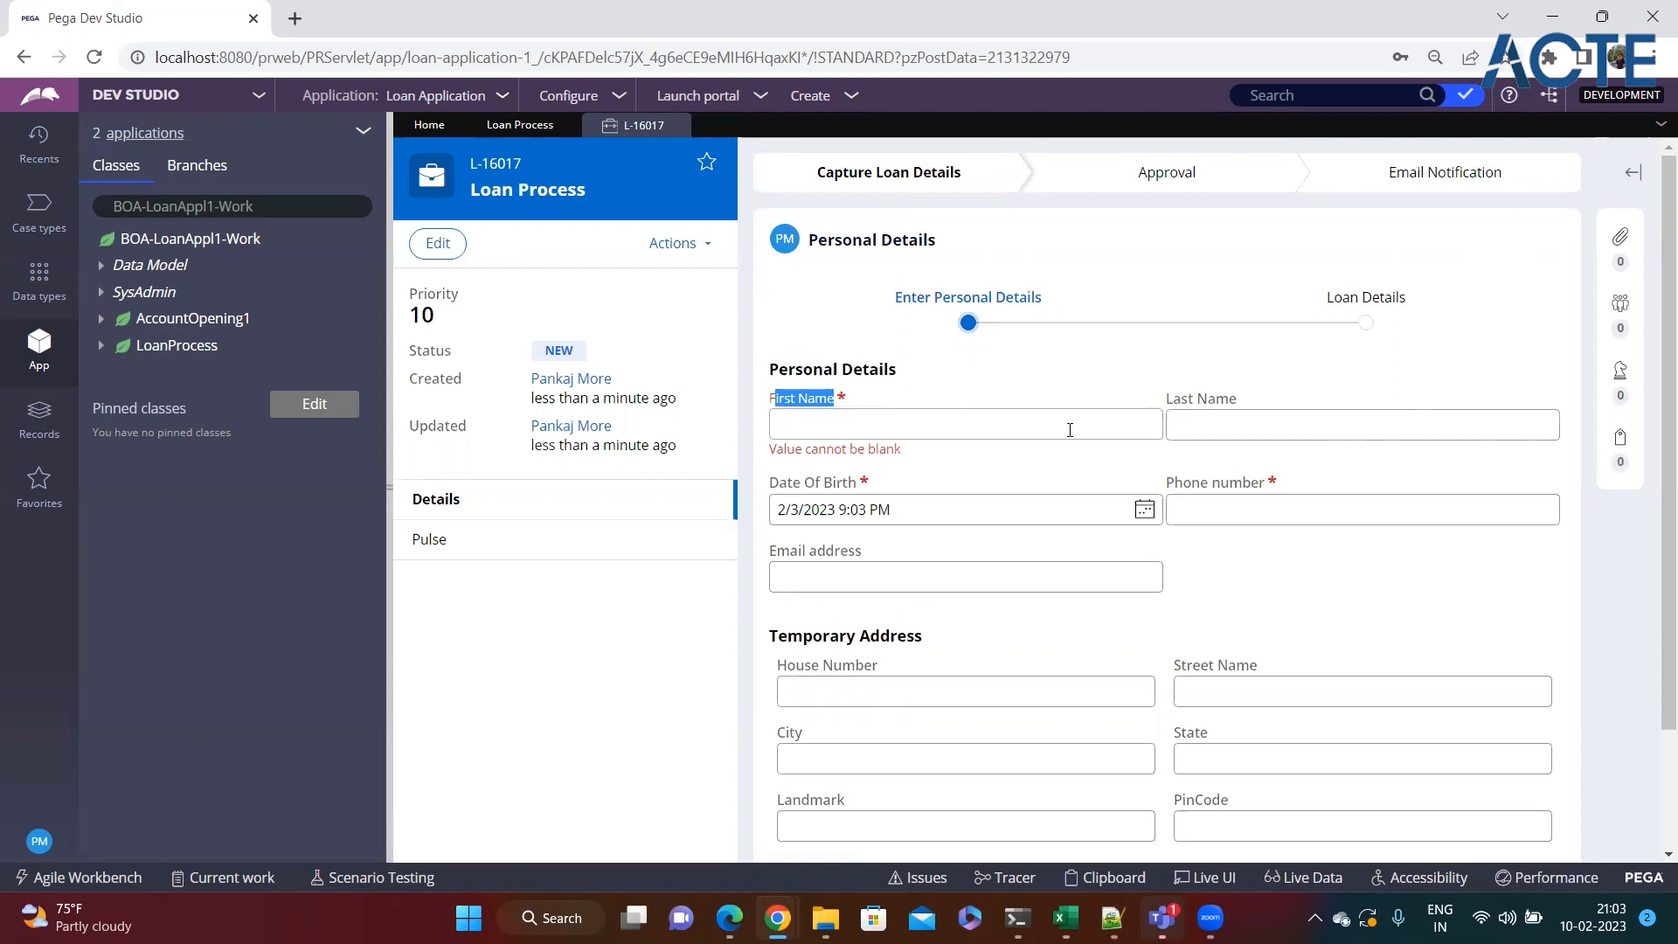
{"action": "scroll", "coordinate": [1061, 437], "scroll_direction": "down", "scroll_amount": 2}
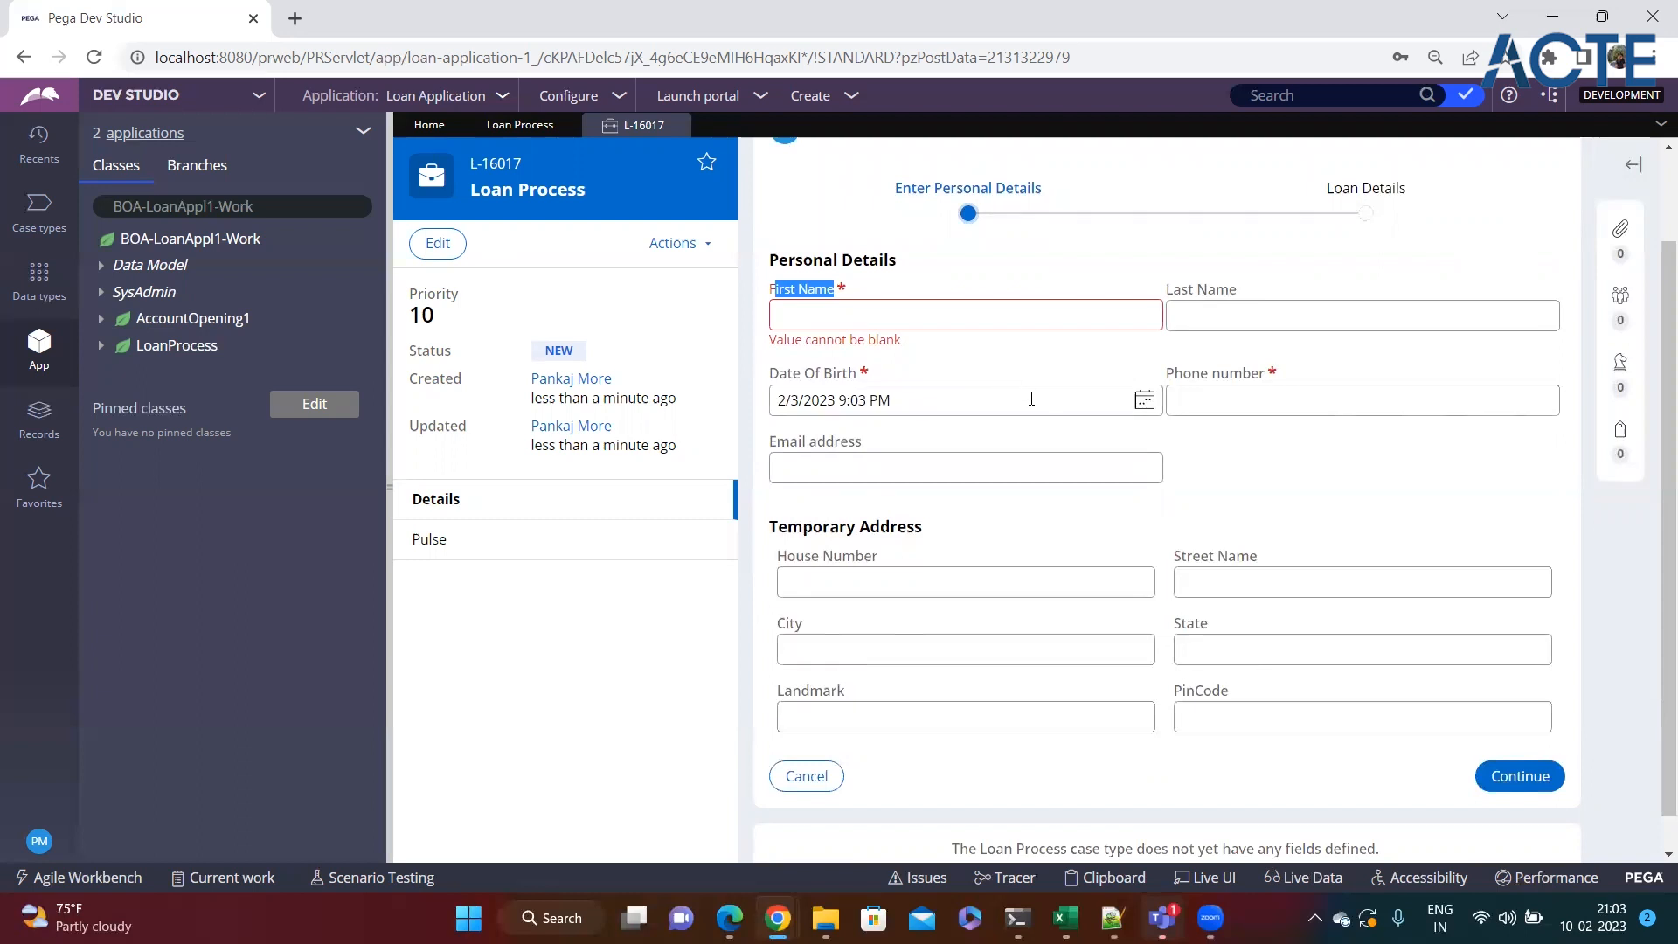
{"action": "left_click", "coordinate": [852, 314]}
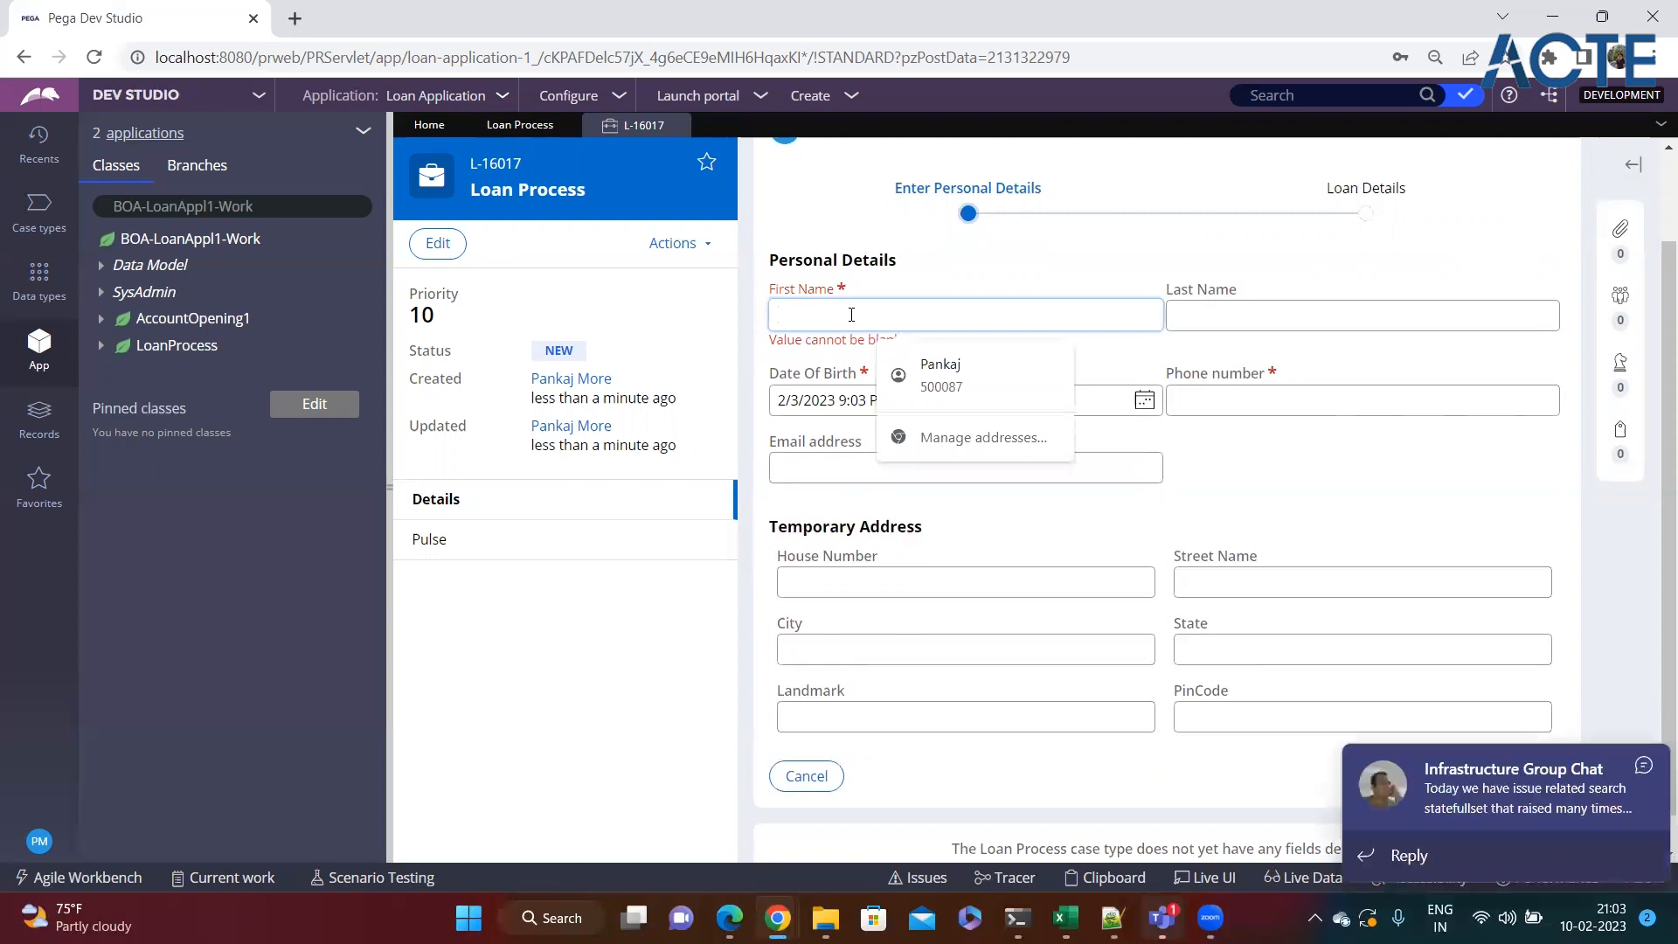
{"action": "left_click", "coordinate": [1641, 767]}
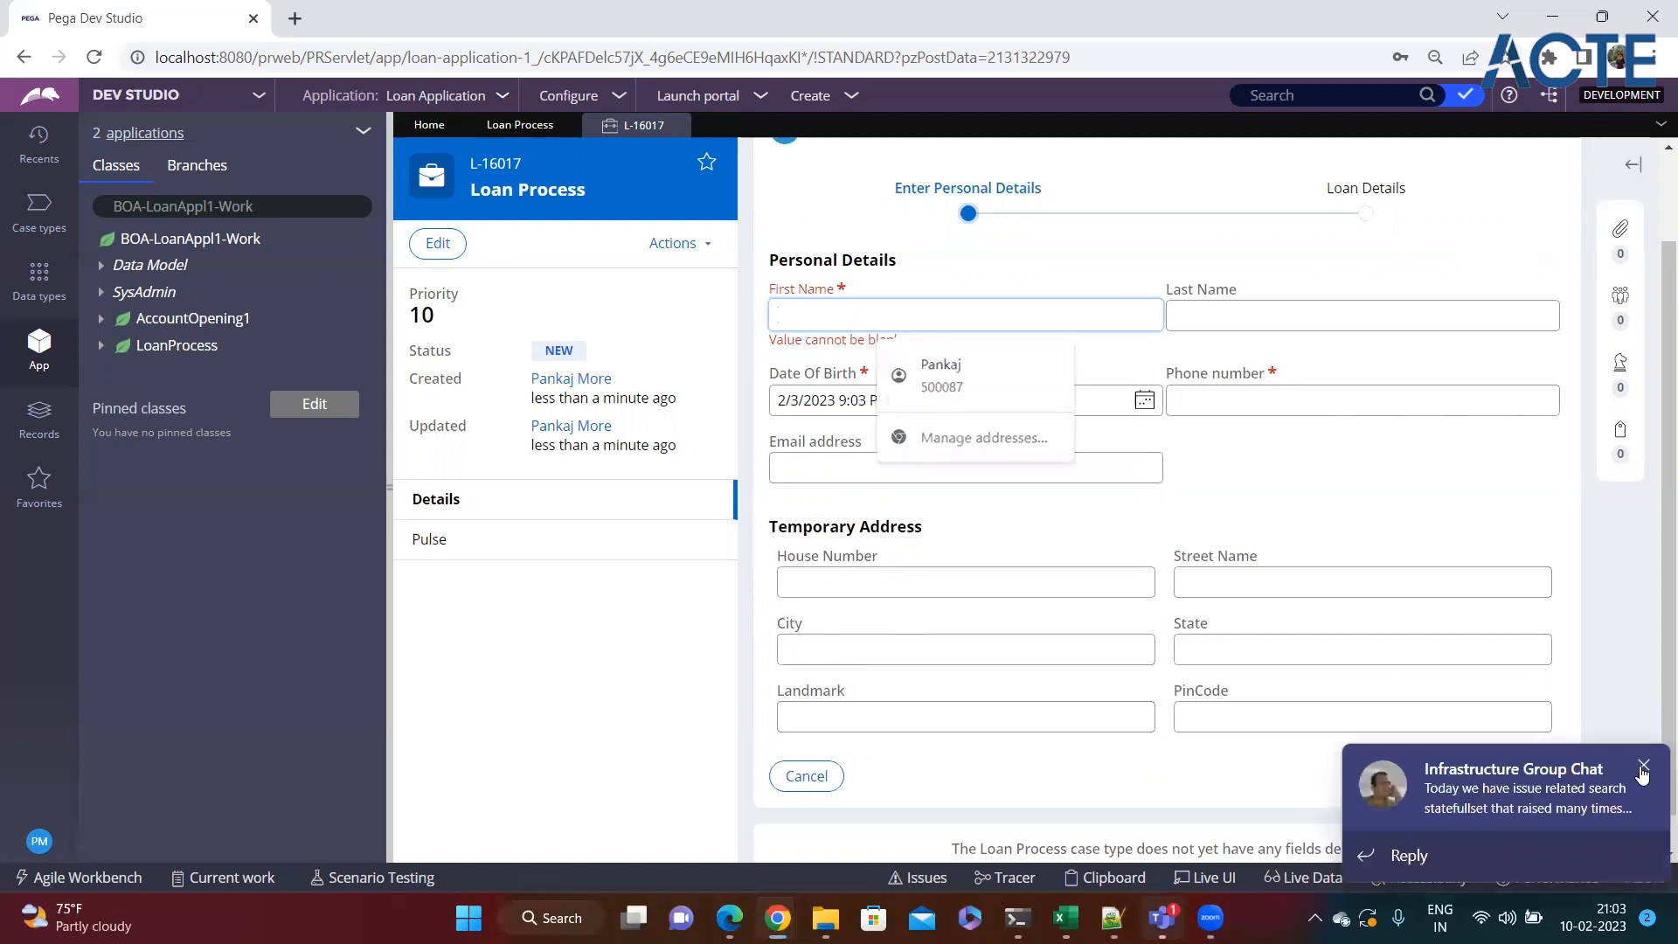
{"action": "left_click", "coordinate": [936, 314]}
{"action": "left_click", "coordinate": [1267, 510]}
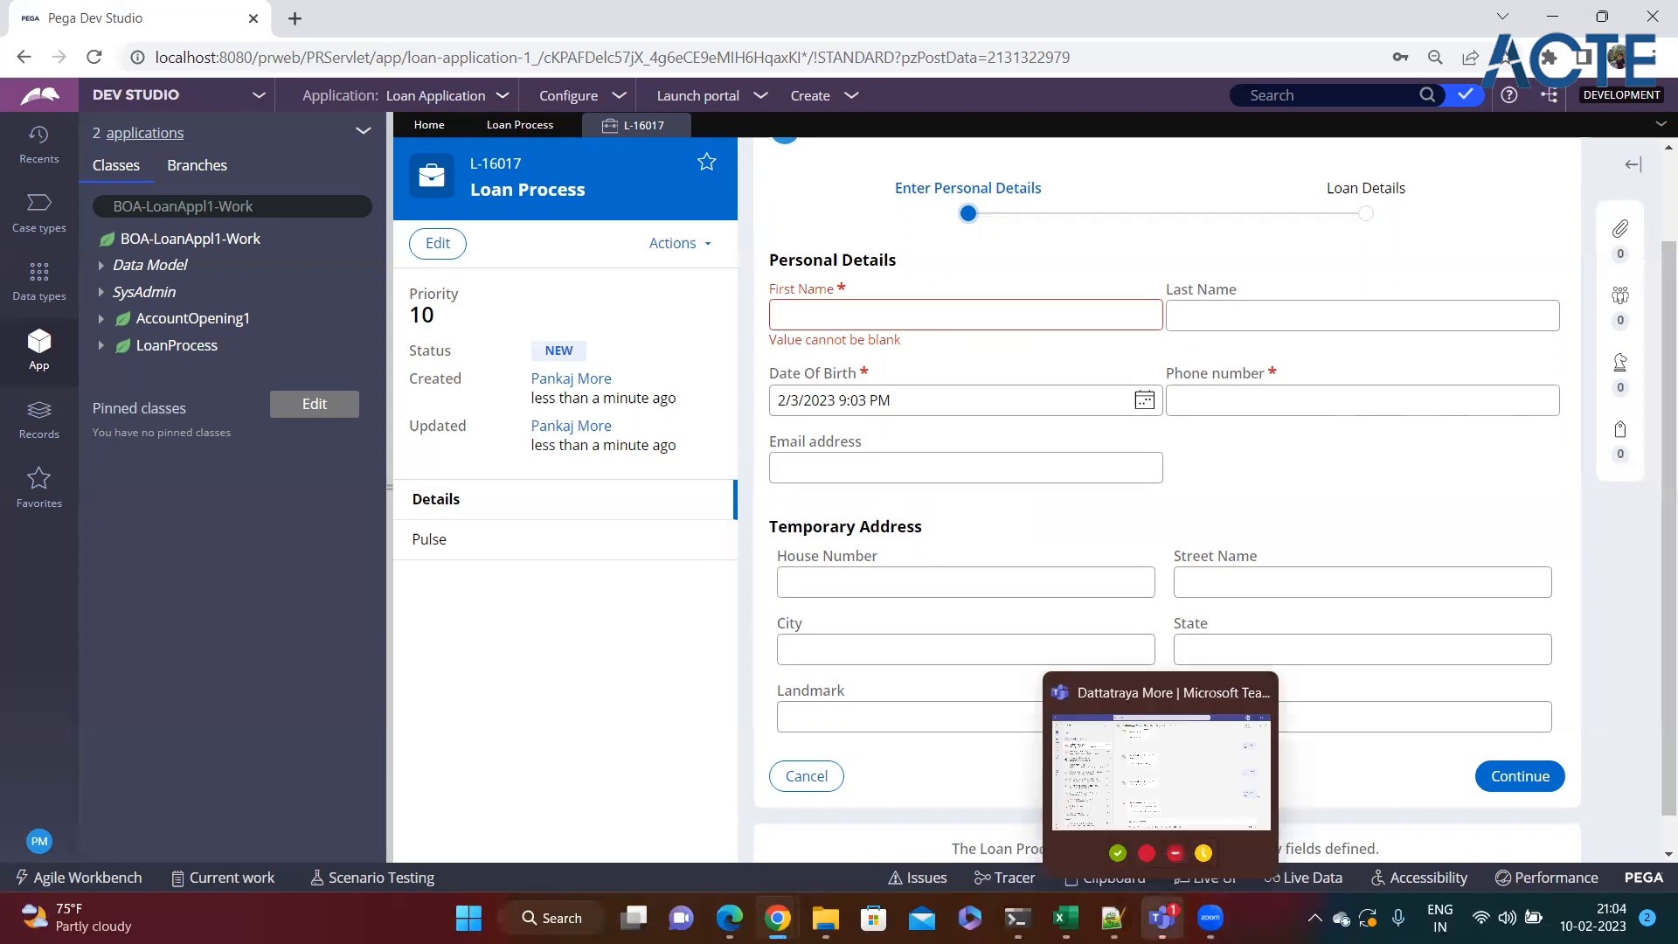
Switch to Notepad++ and review the Temporary Address entry, its embedded property label and its address fields.
{"action": "left_click", "coordinate": [1111, 917]}
{"action": "left_click", "coordinate": [348, 374]}
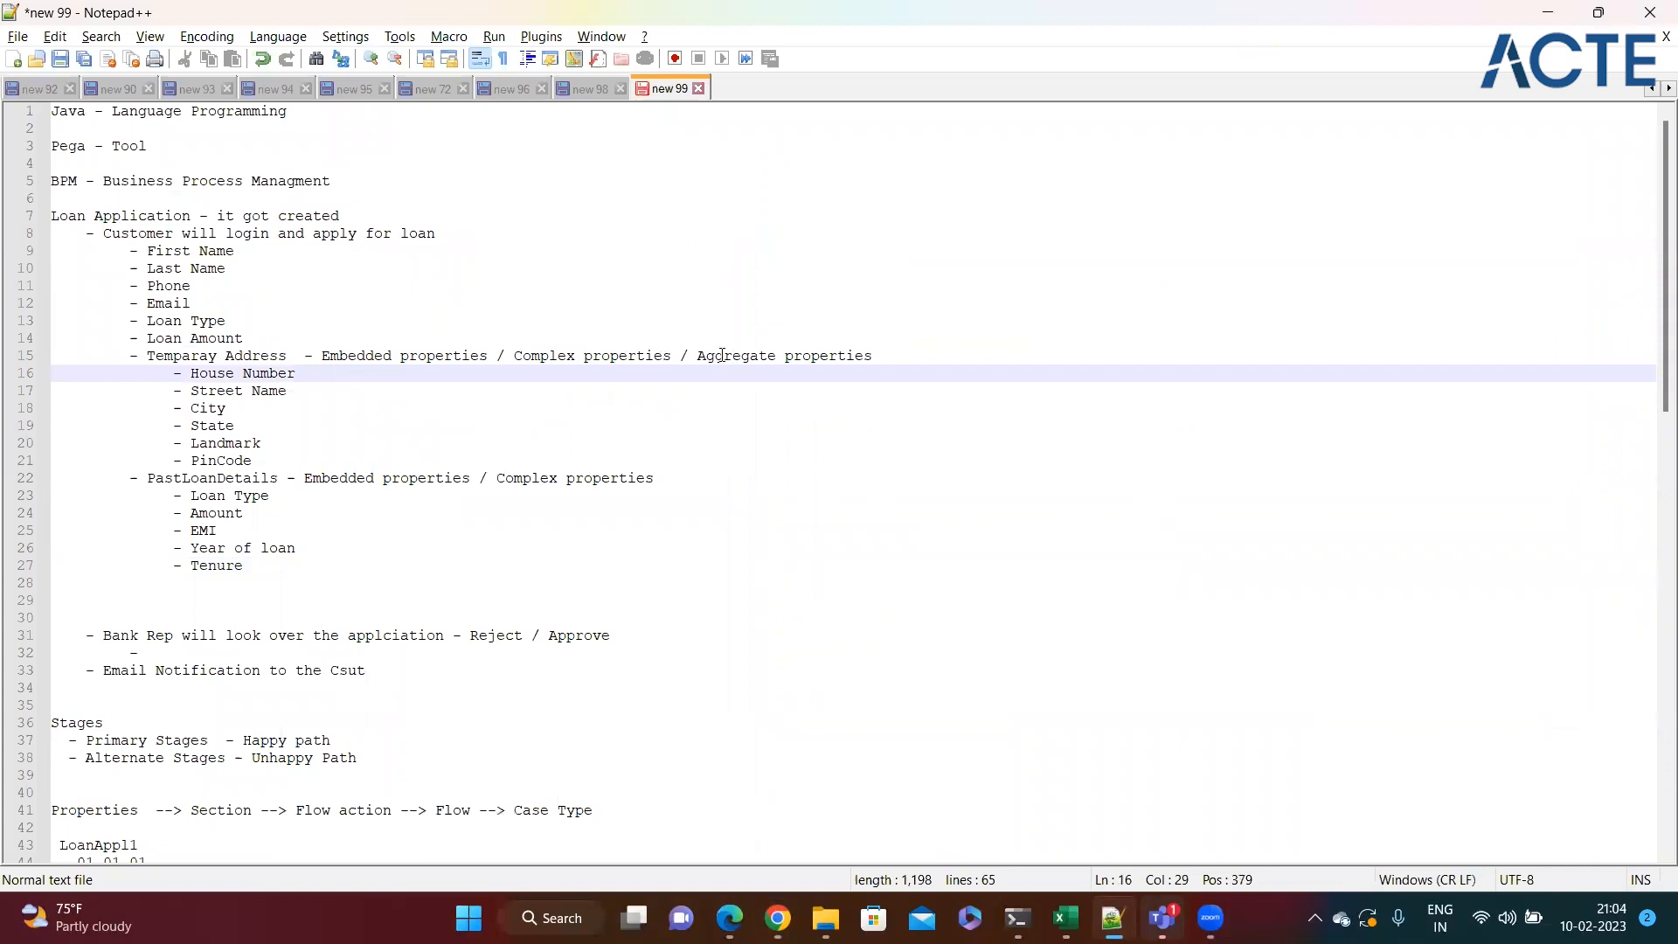
{"action": "left_click", "coordinate": [888, 353]}
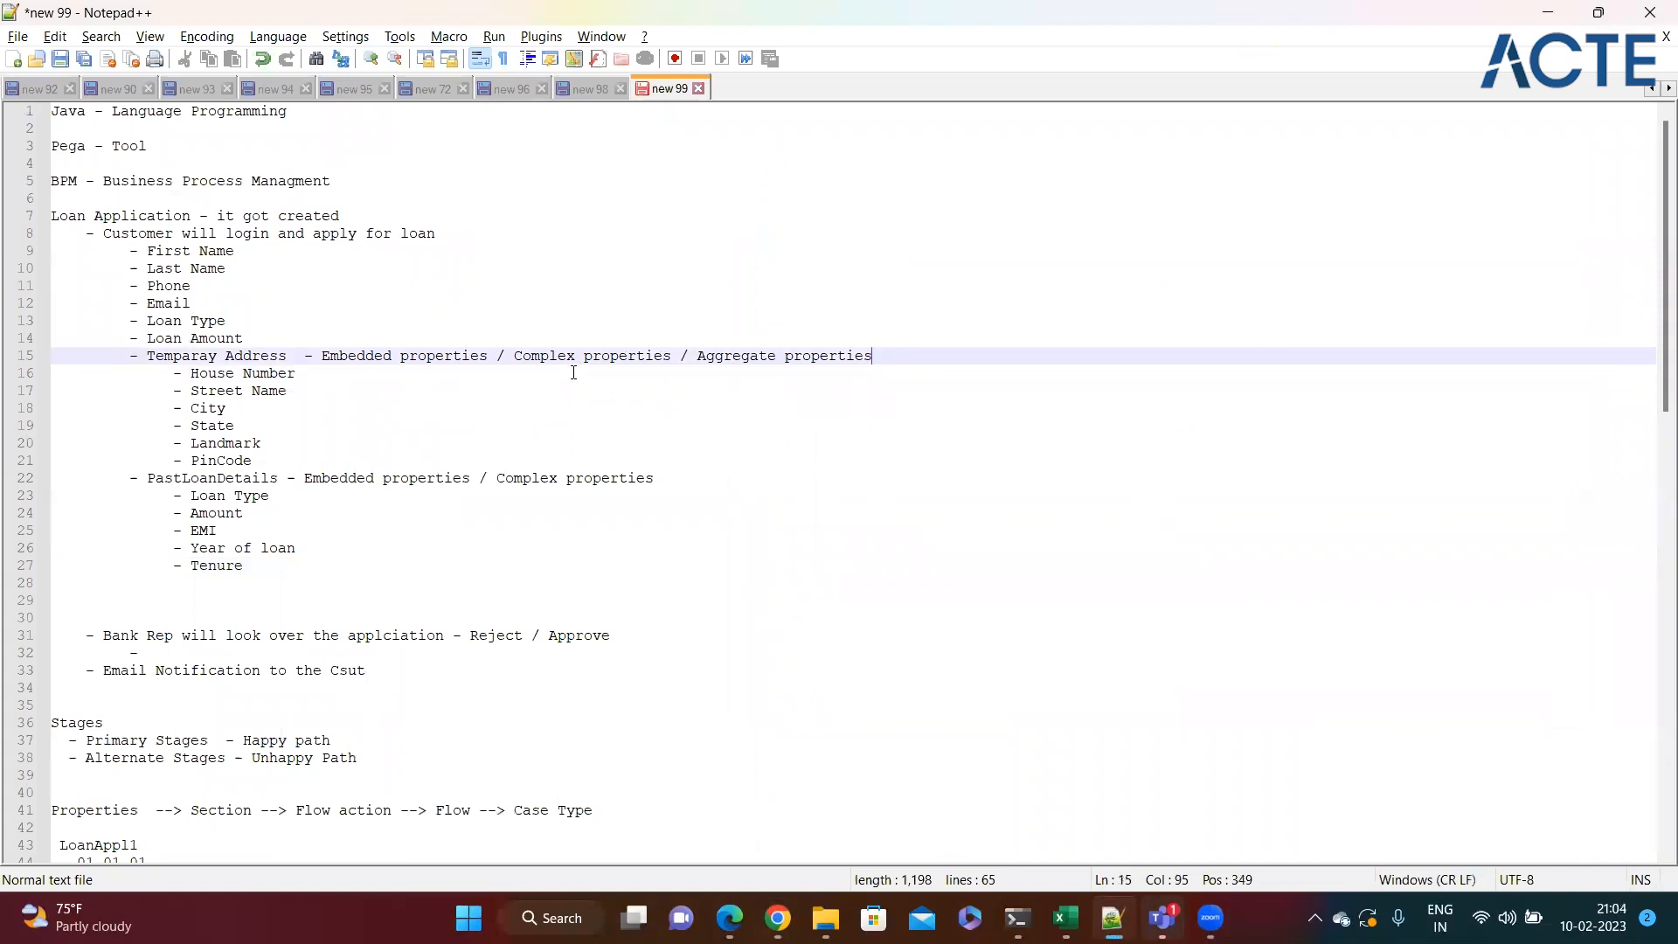
{"action": "left_click_drag", "start_coordinate": [893, 355], "coordinate": [323, 356]}
{"action": "left_click", "coordinate": [372, 384]}
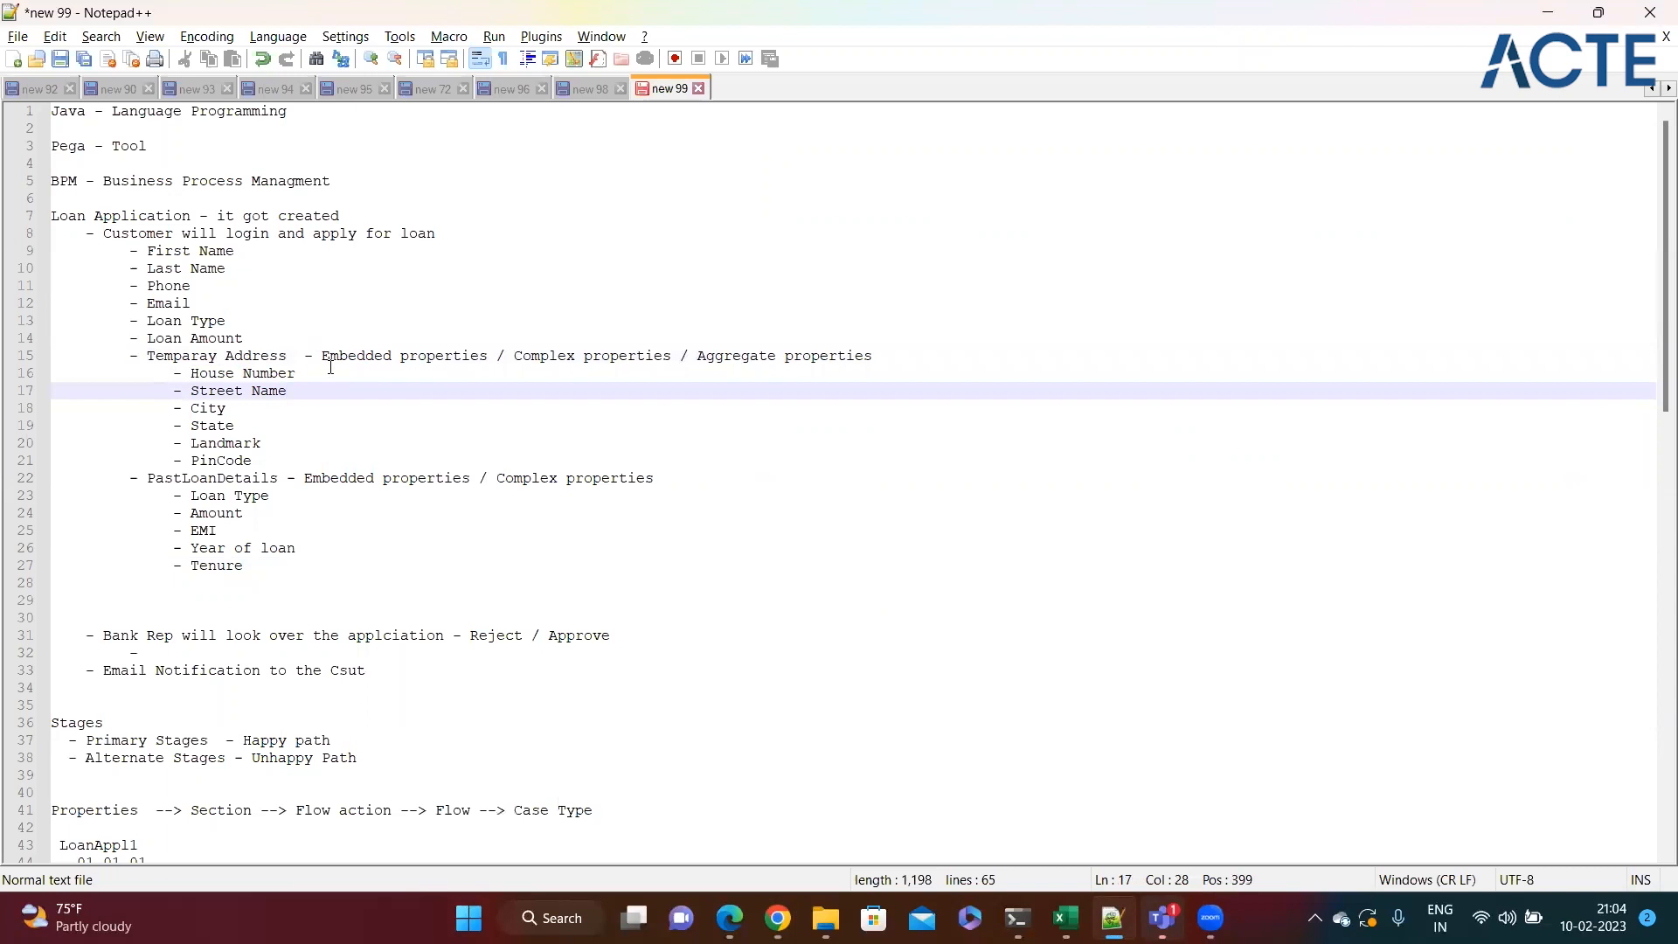
{"action": "left_click", "coordinate": [339, 426]}
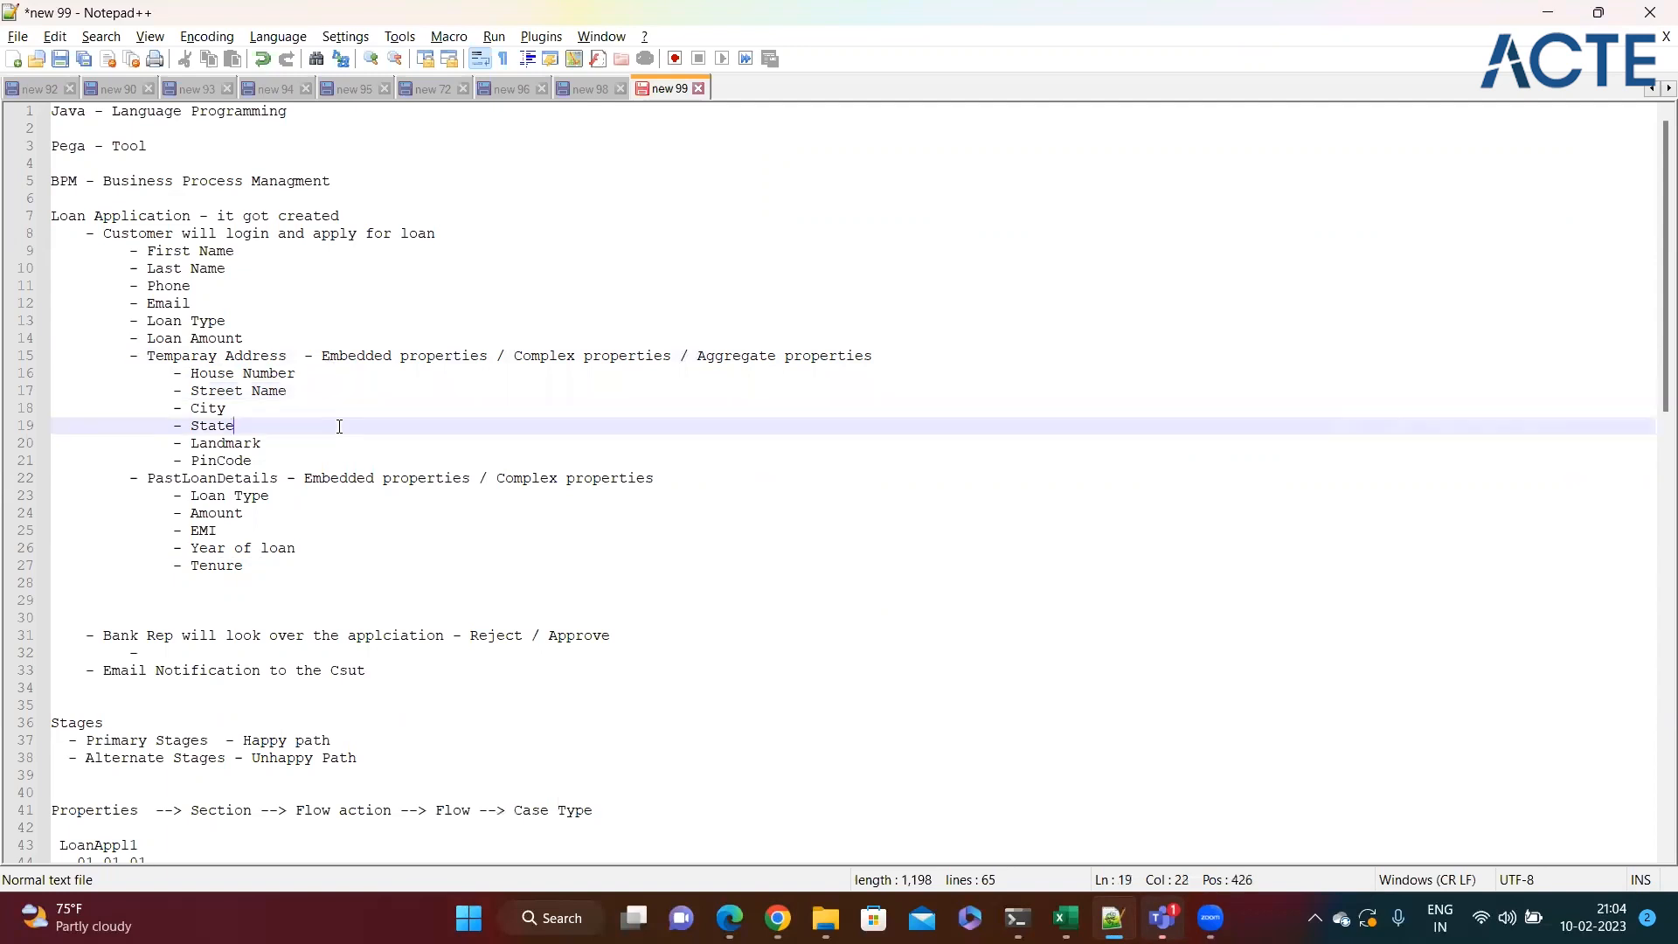
{"action": "left_click_drag", "start_coordinate": [147, 356], "coordinate": [289, 463]}
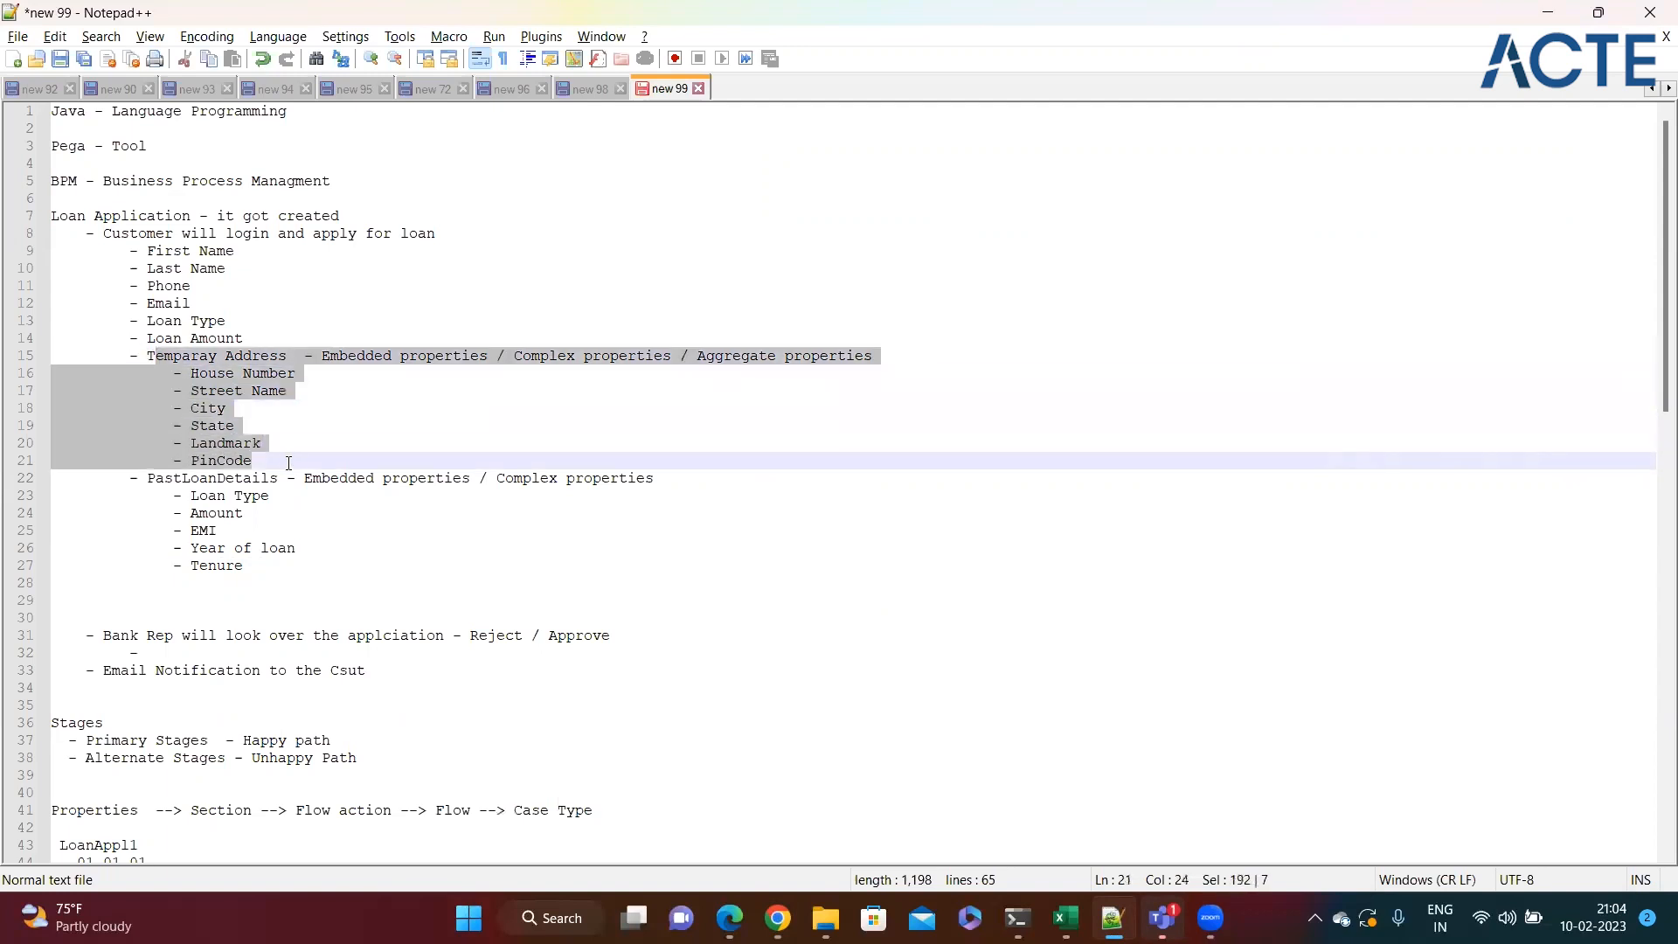
{"action": "left_click", "coordinate": [329, 443]}
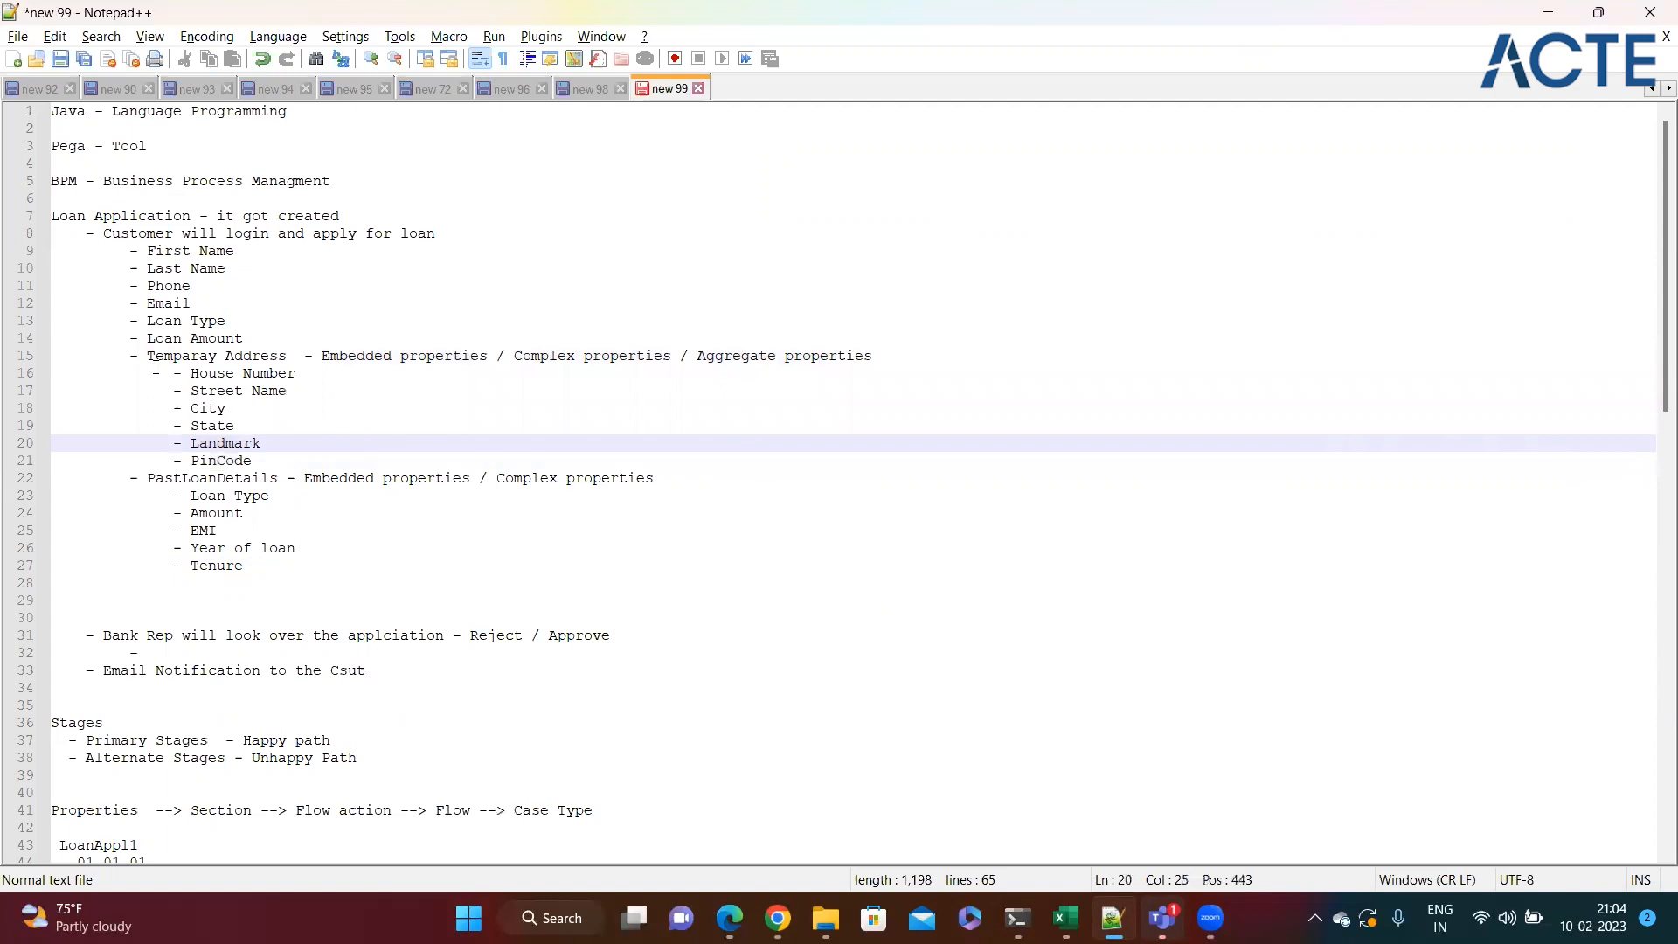
{"action": "left_click_drag", "start_coordinate": [147, 355], "coordinate": [296, 351]}
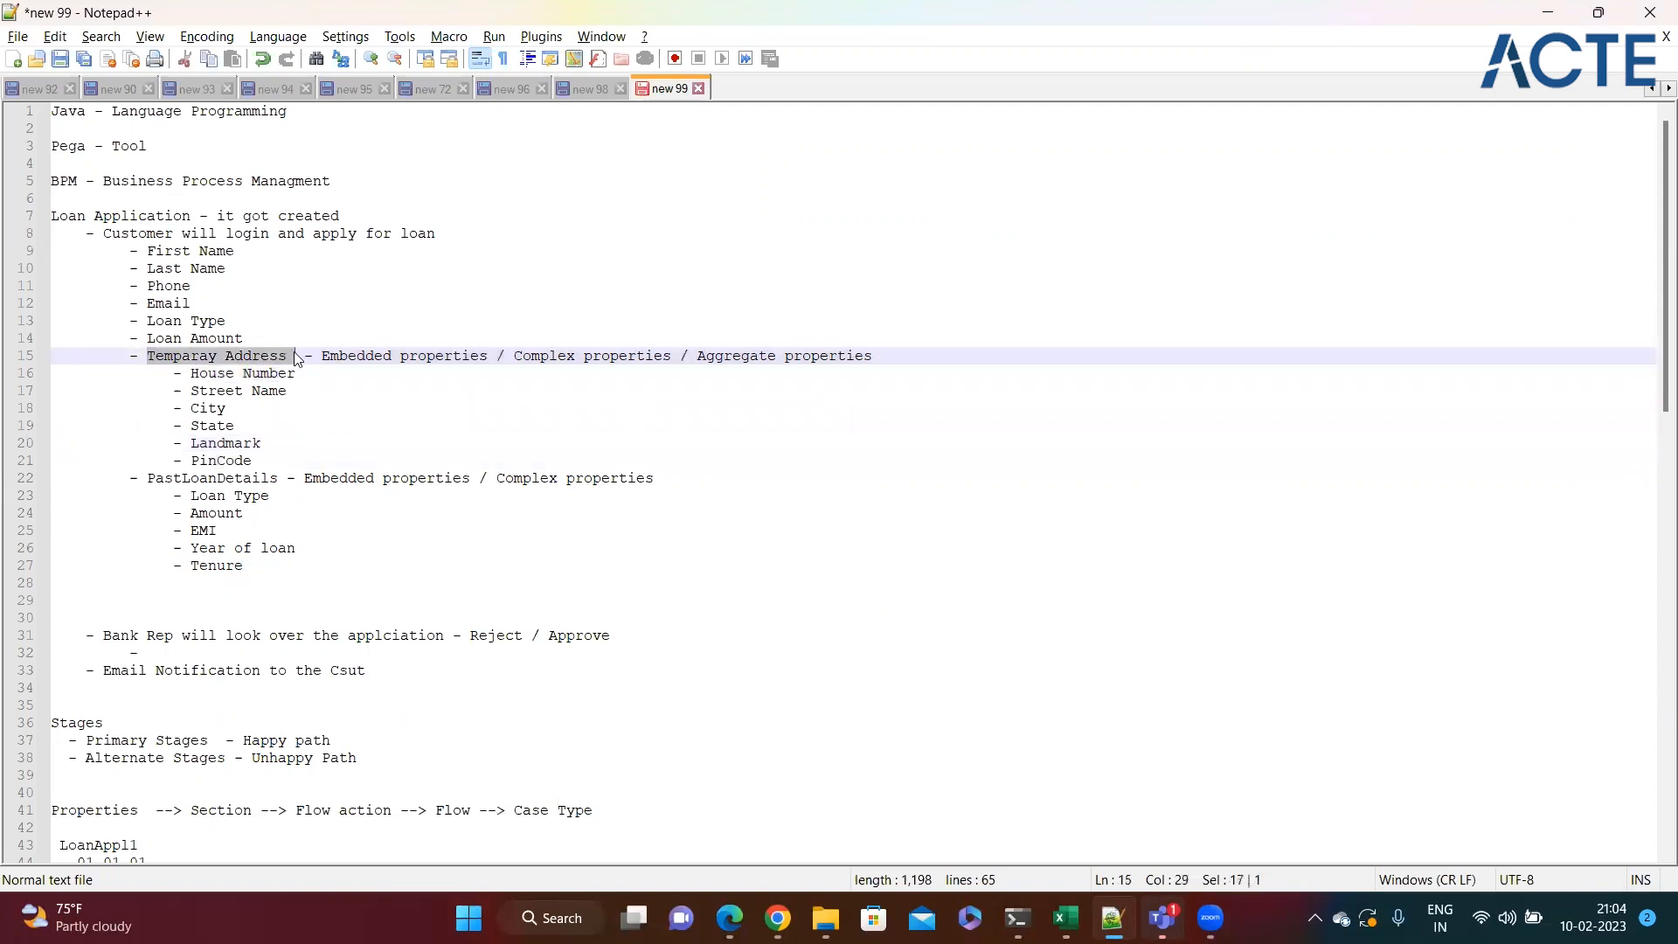
{"action": "left_click", "coordinate": [334, 429]}
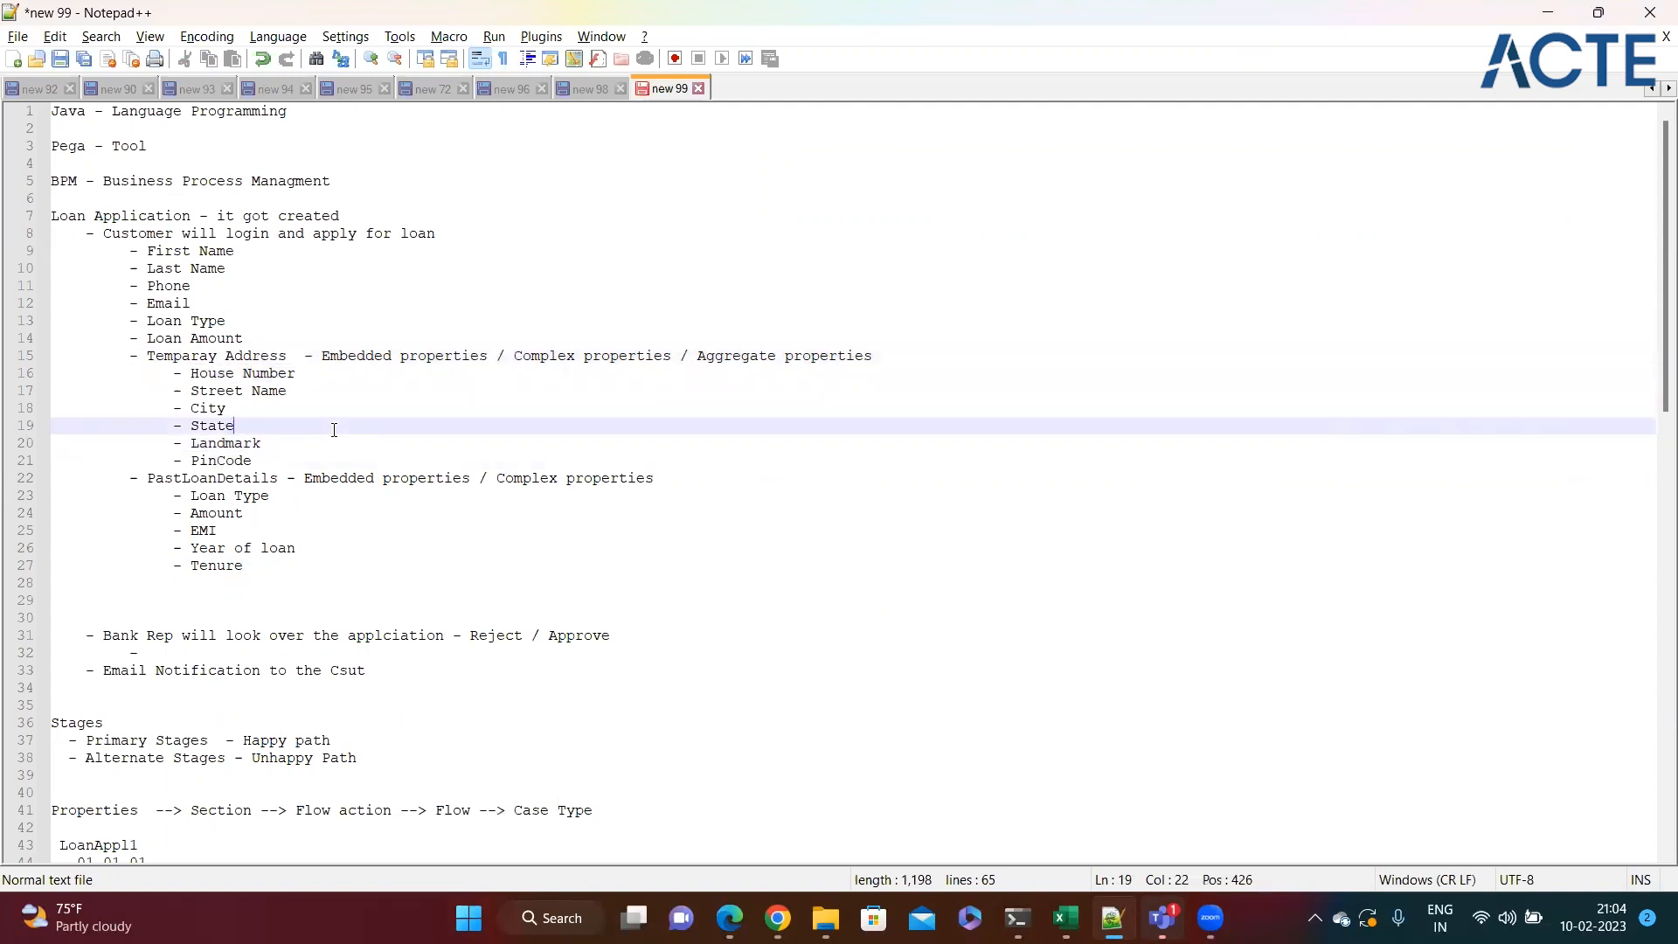
{"action": "left_click_drag", "start_coordinate": [288, 352], "coordinate": [289, 345]}
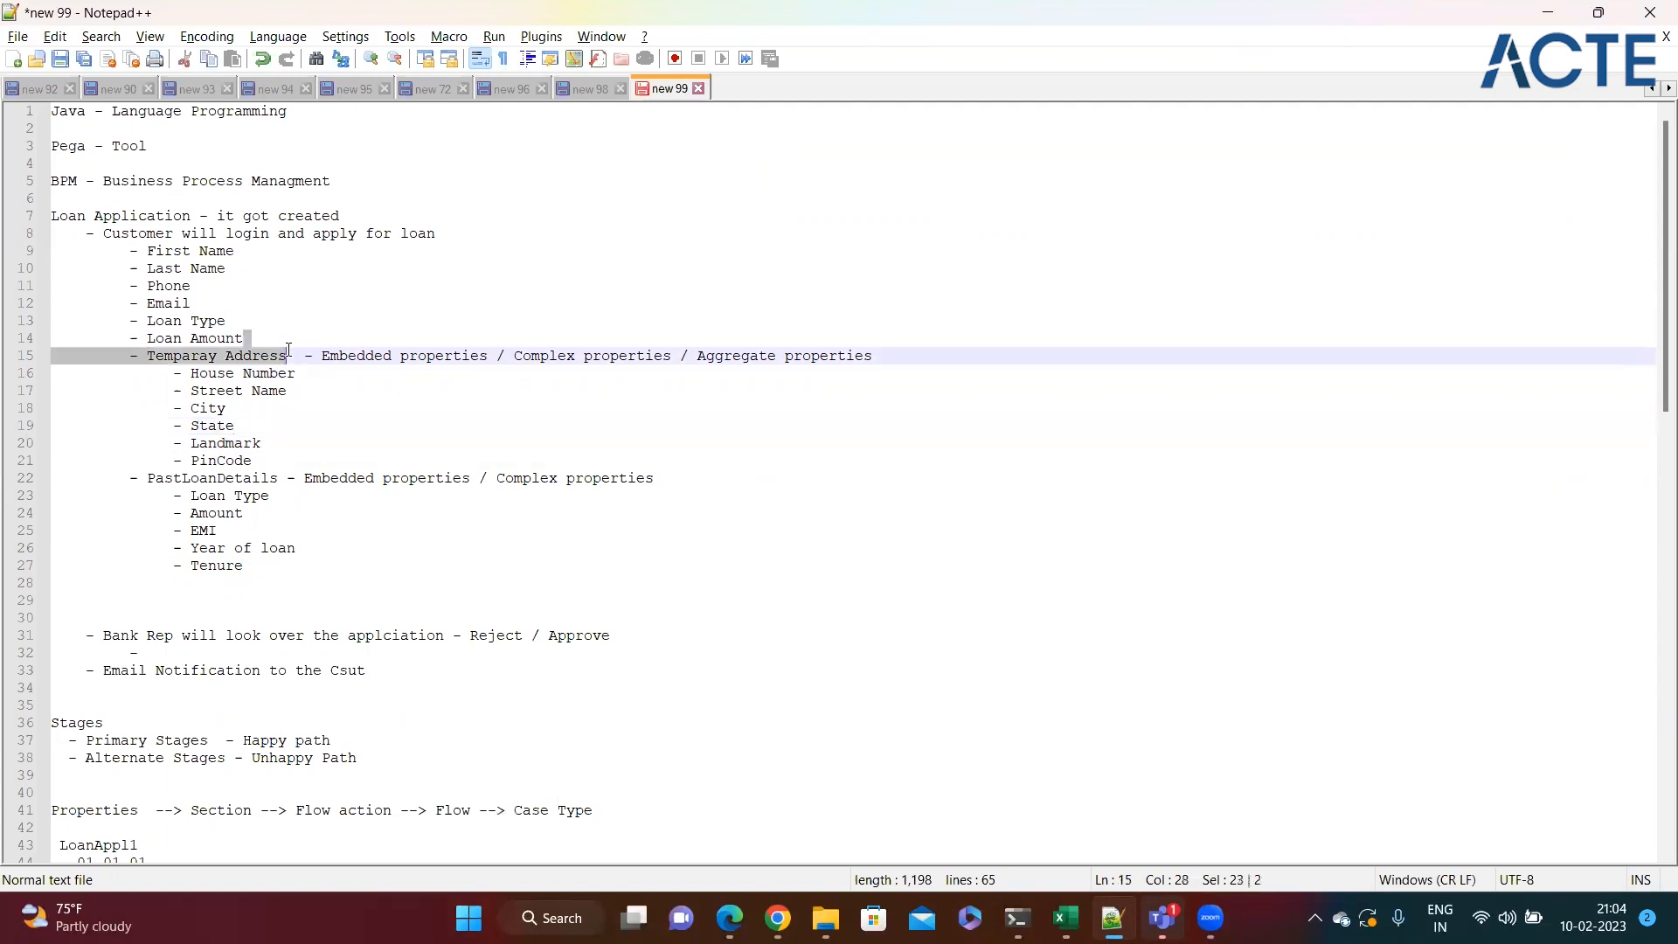
{"action": "left_click", "coordinate": [268, 427]}
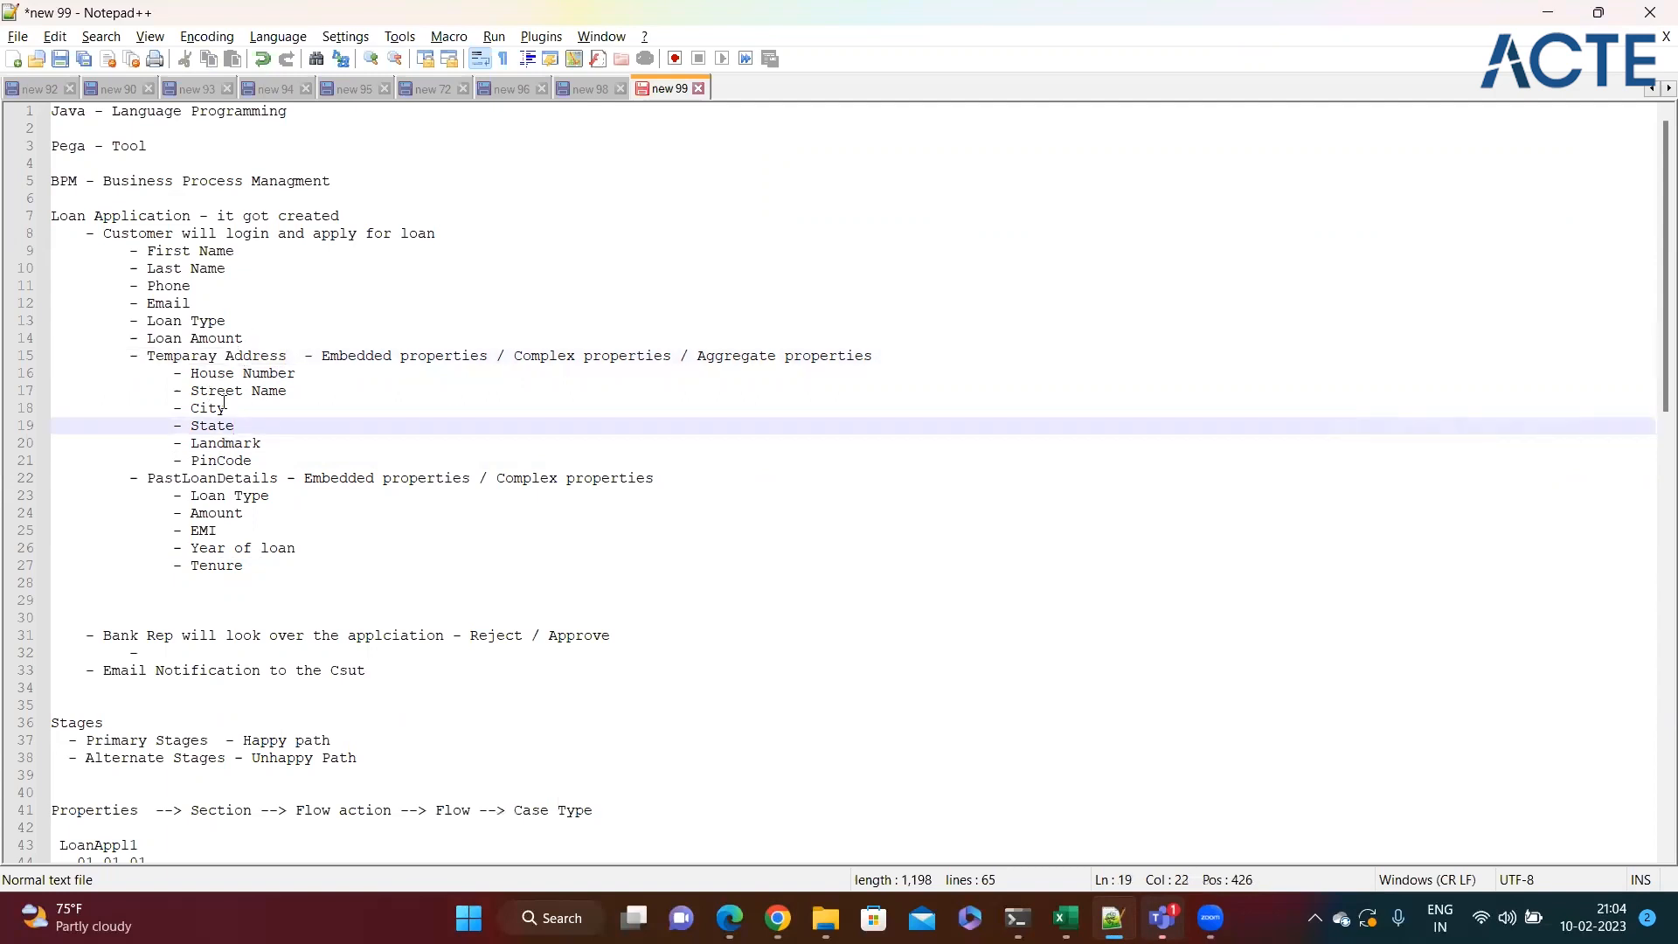
{"action": "left_click", "coordinate": [261, 463]}
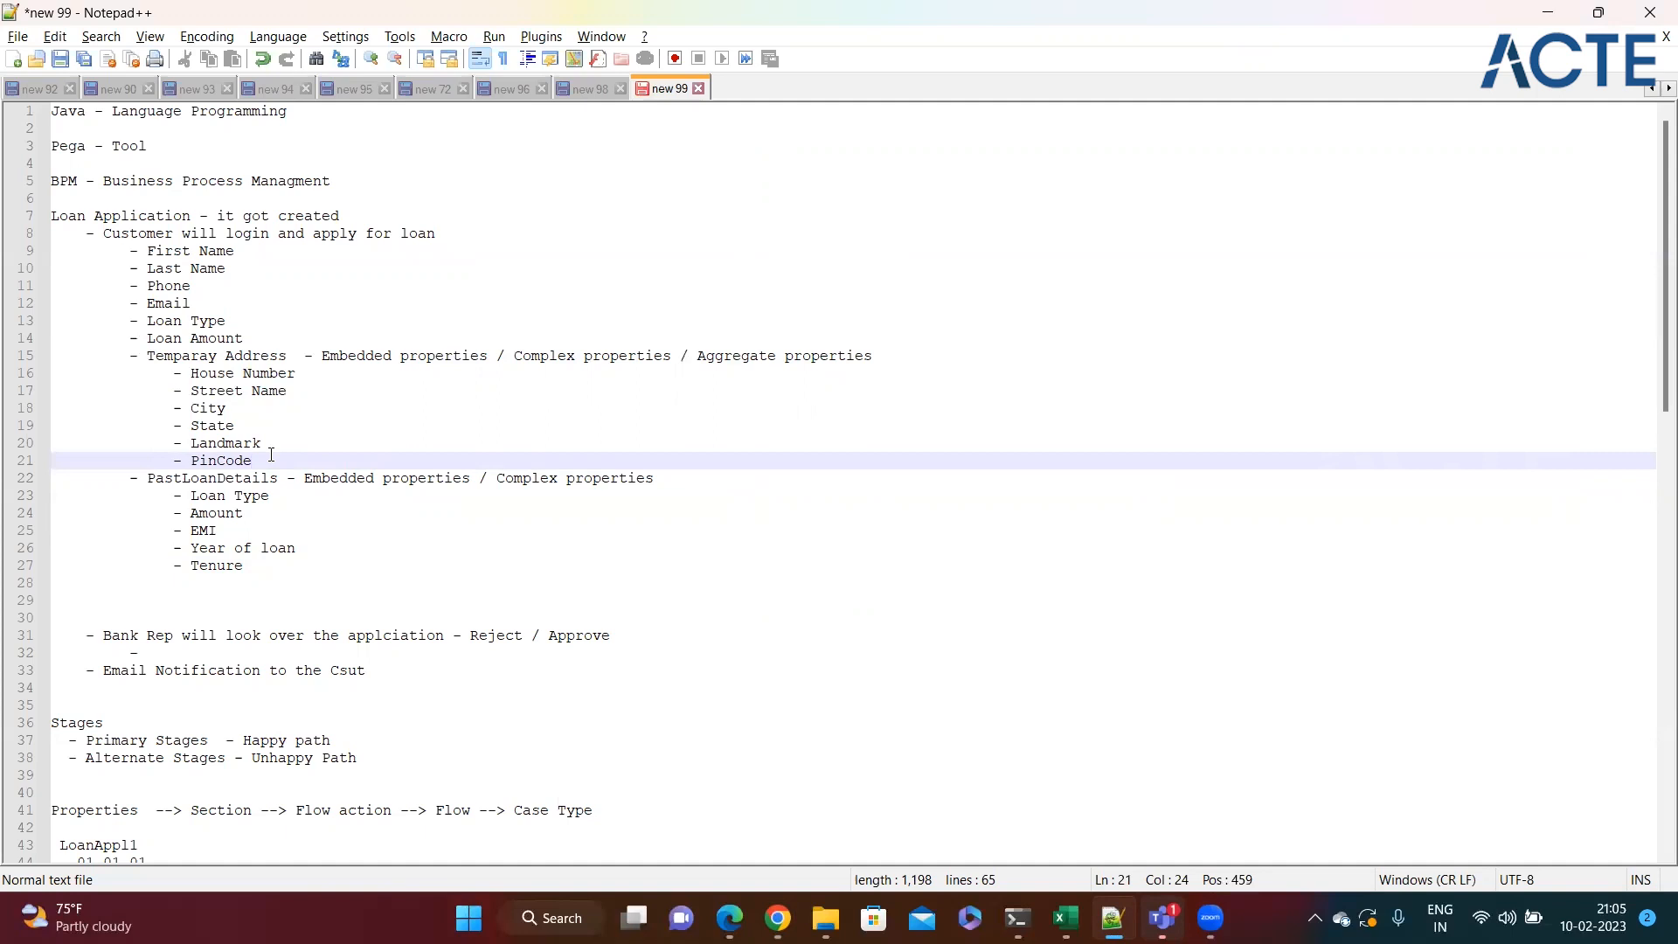
{"action": "left_click", "coordinate": [306, 527]}
Return to the Pega case, enter "test" as the first name, fill in the phone number and continue to Loan Details.
{"action": "key", "text": "alt+Tab"}
{"action": "left_click", "coordinate": [864, 322]}
{"action": "type", "text": "test"}
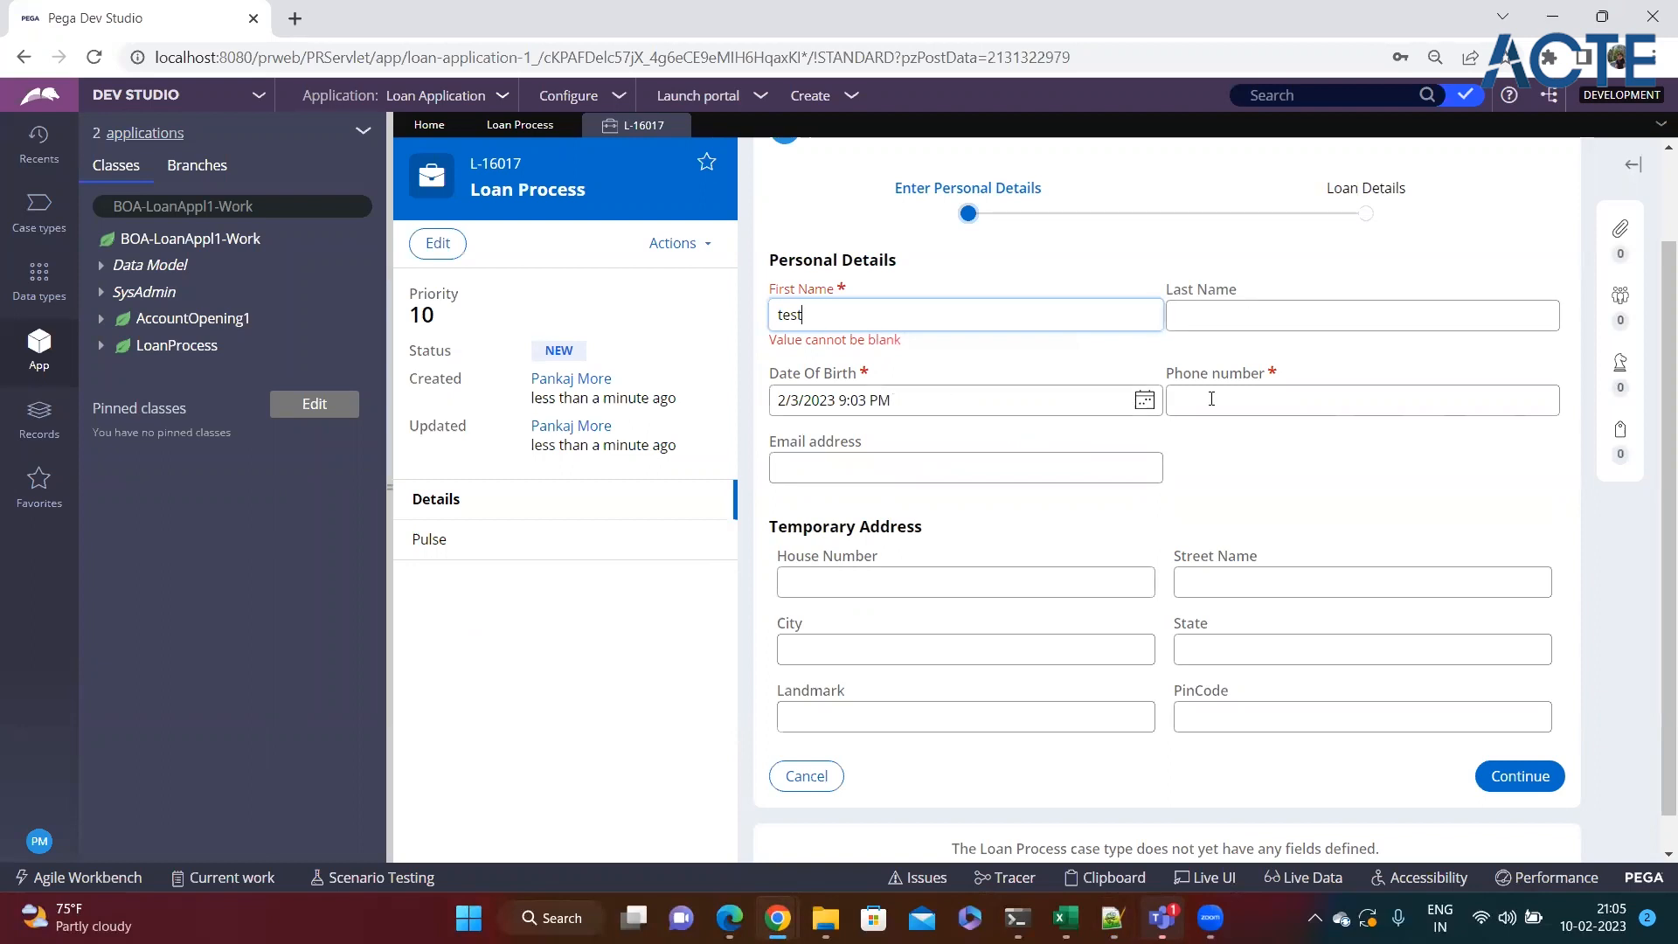
{"action": "left_click", "coordinate": [1272, 398]}
{"action": "type", "text": "4535345"}
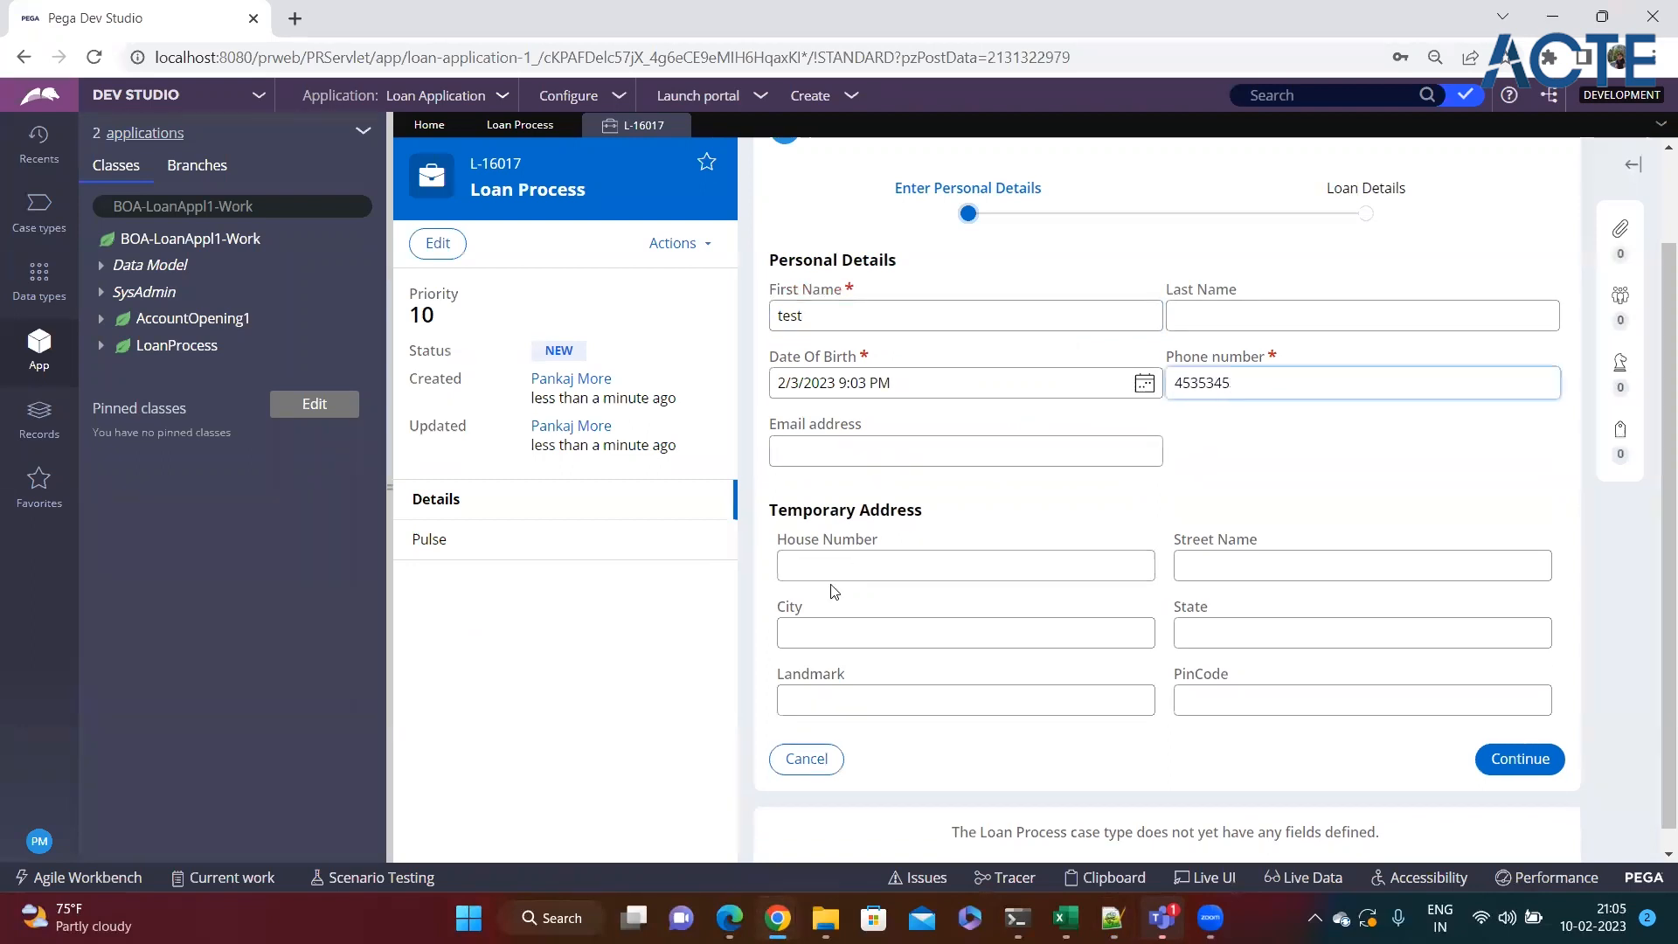
{"action": "left_click", "coordinate": [1521, 759]}
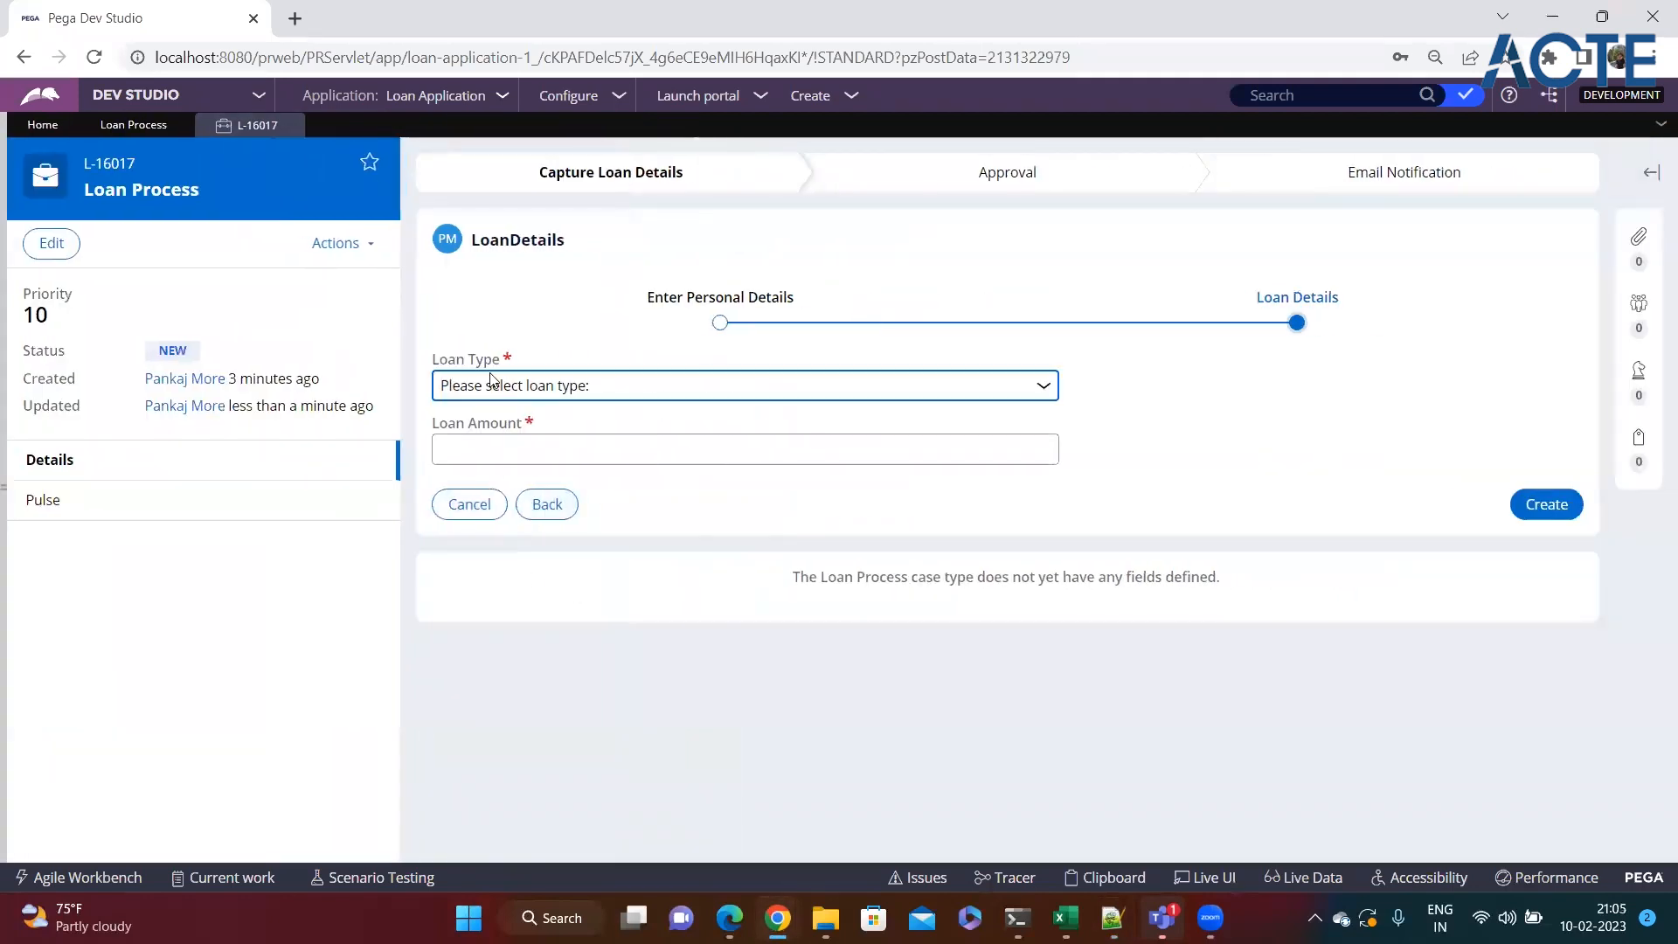
Set the Loan Type to Education Loan and the Loan Amount to 4435.
{"action": "left_click_drag", "start_coordinate": [434, 360], "coordinate": [529, 365]}
{"action": "left_click", "coordinate": [588, 389]}
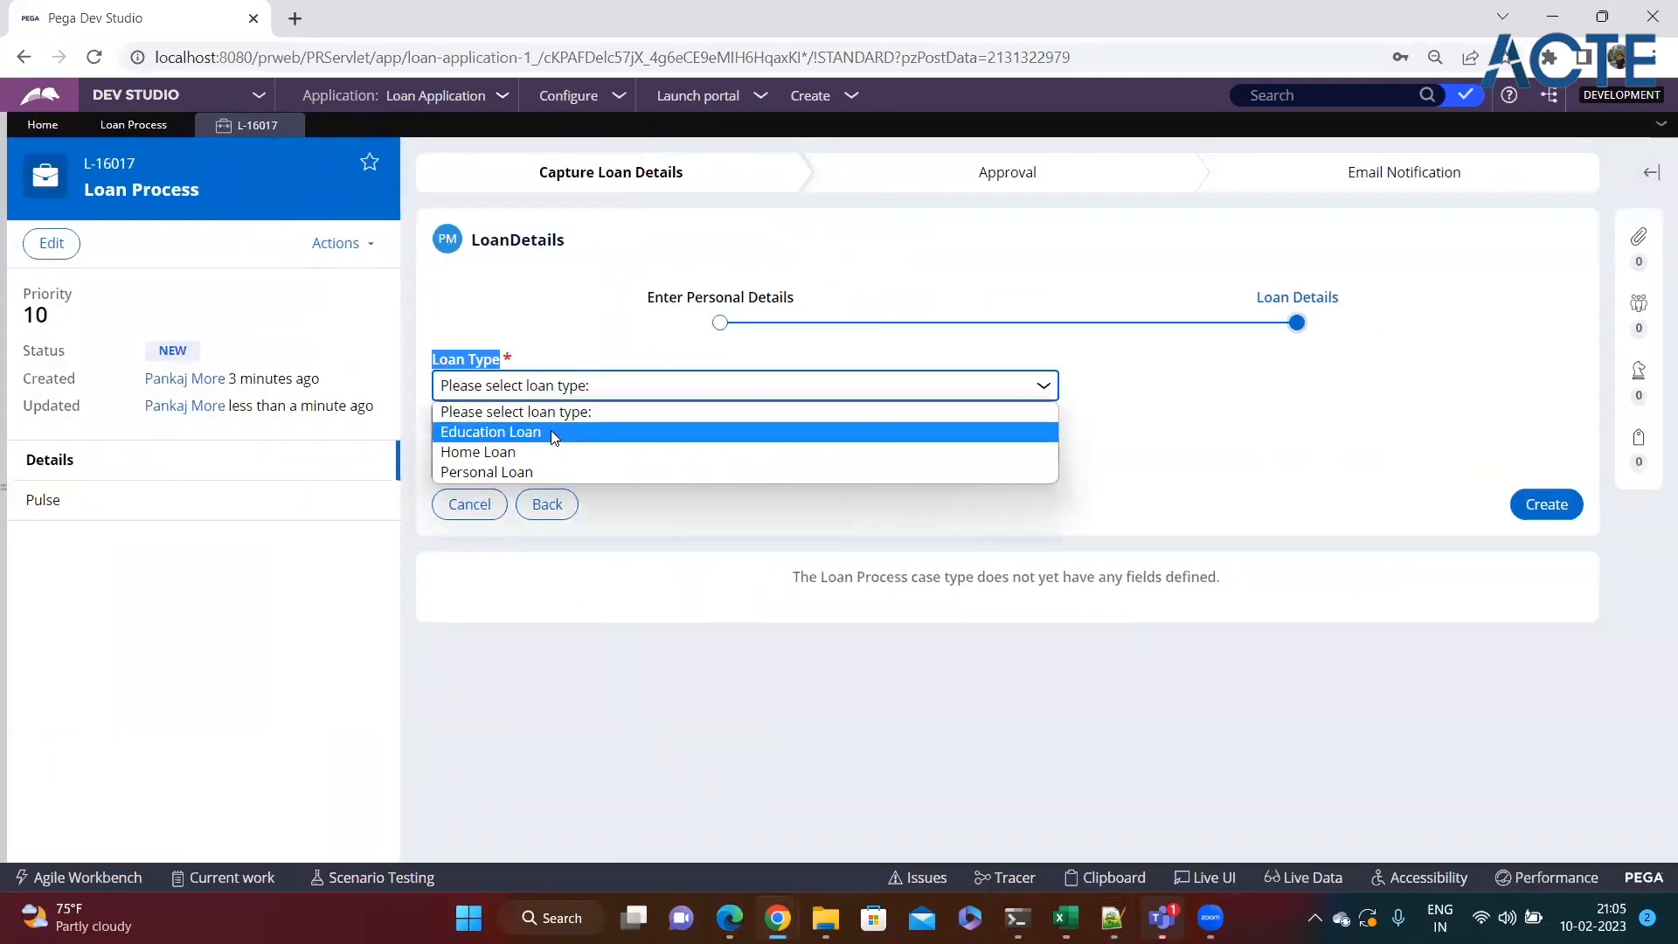
{"action": "left_click", "coordinate": [554, 434]}
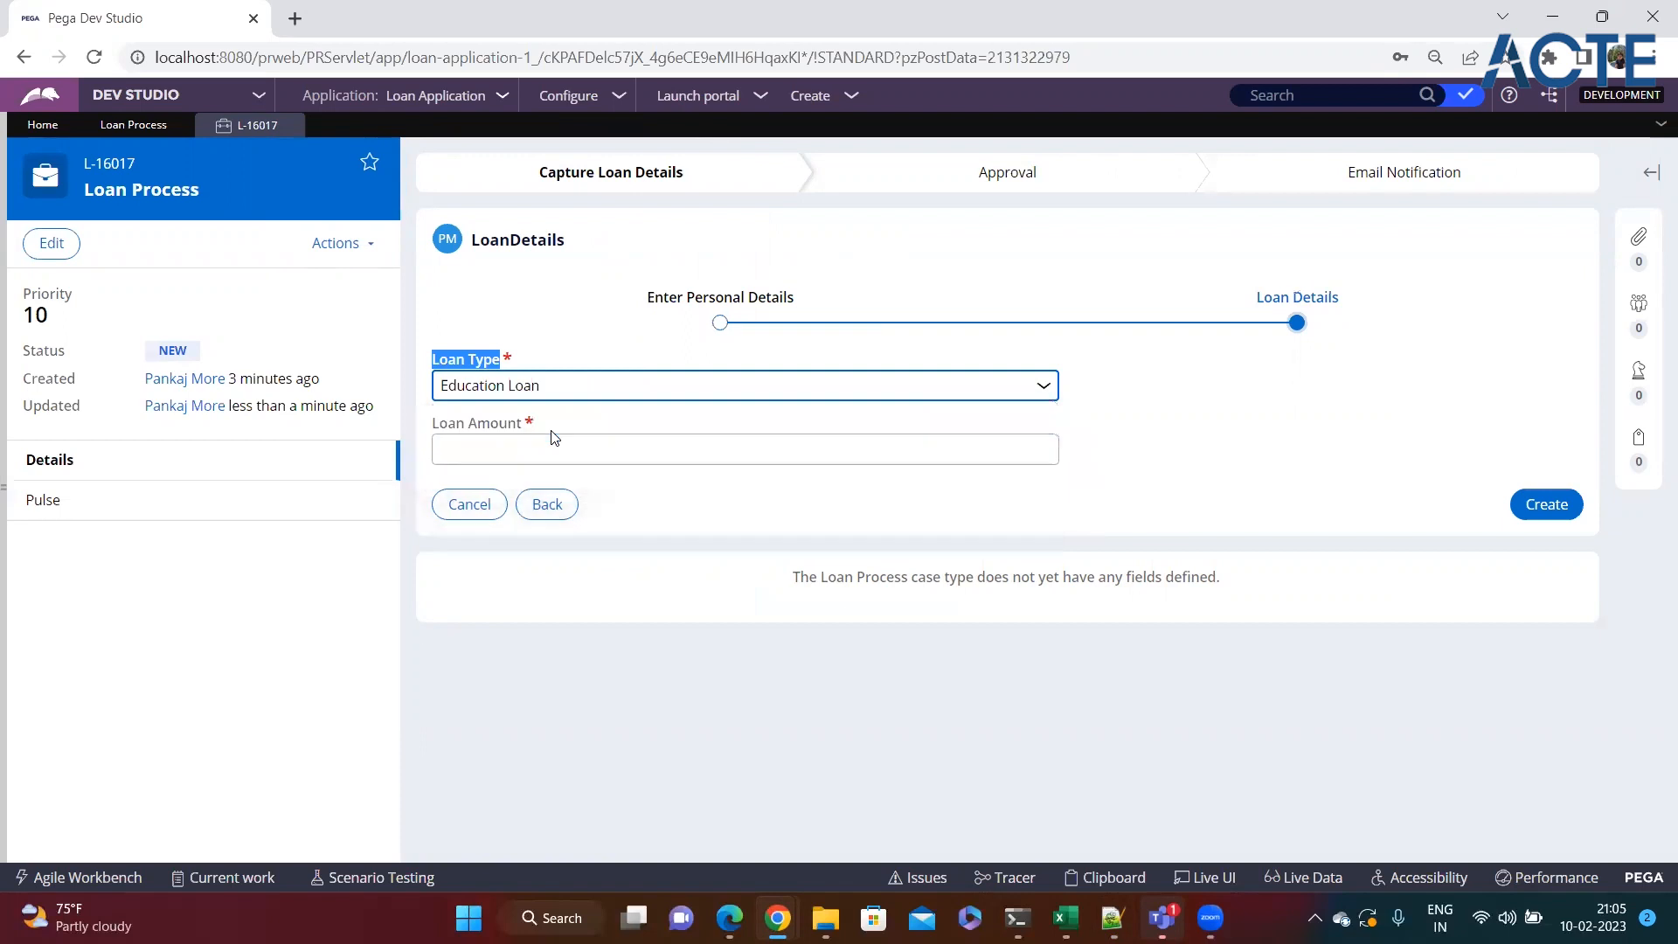
{"action": "left_click", "coordinate": [473, 449]}
{"action": "type", "text": "4435"}
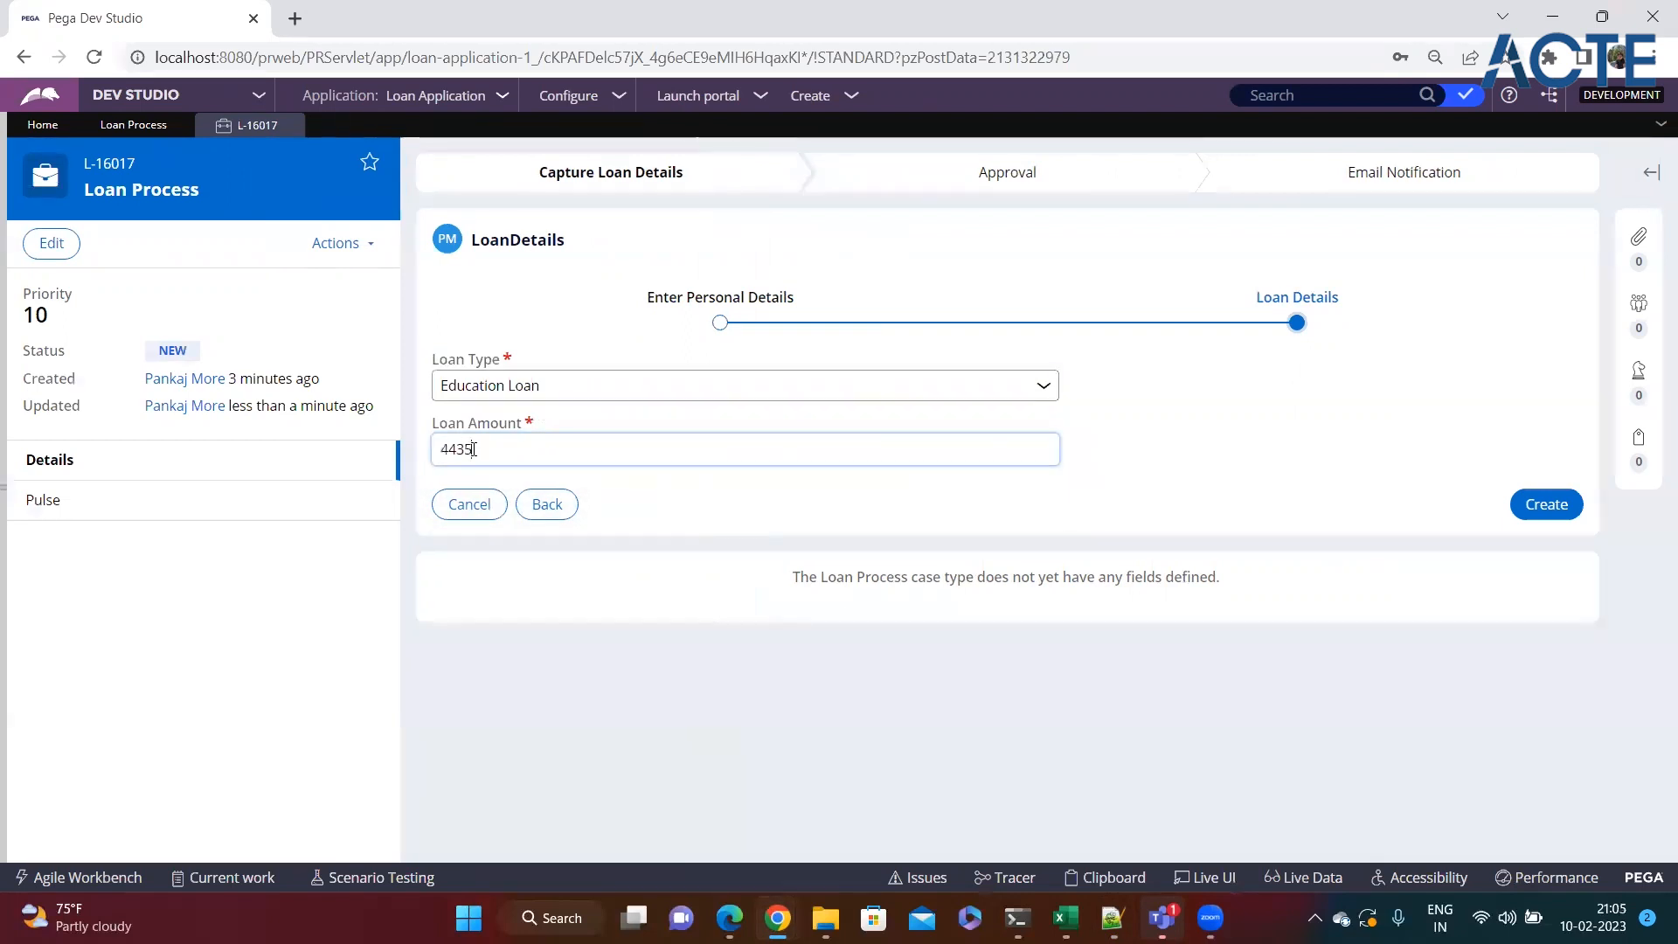
{"action": "left_click", "coordinate": [657, 495]}
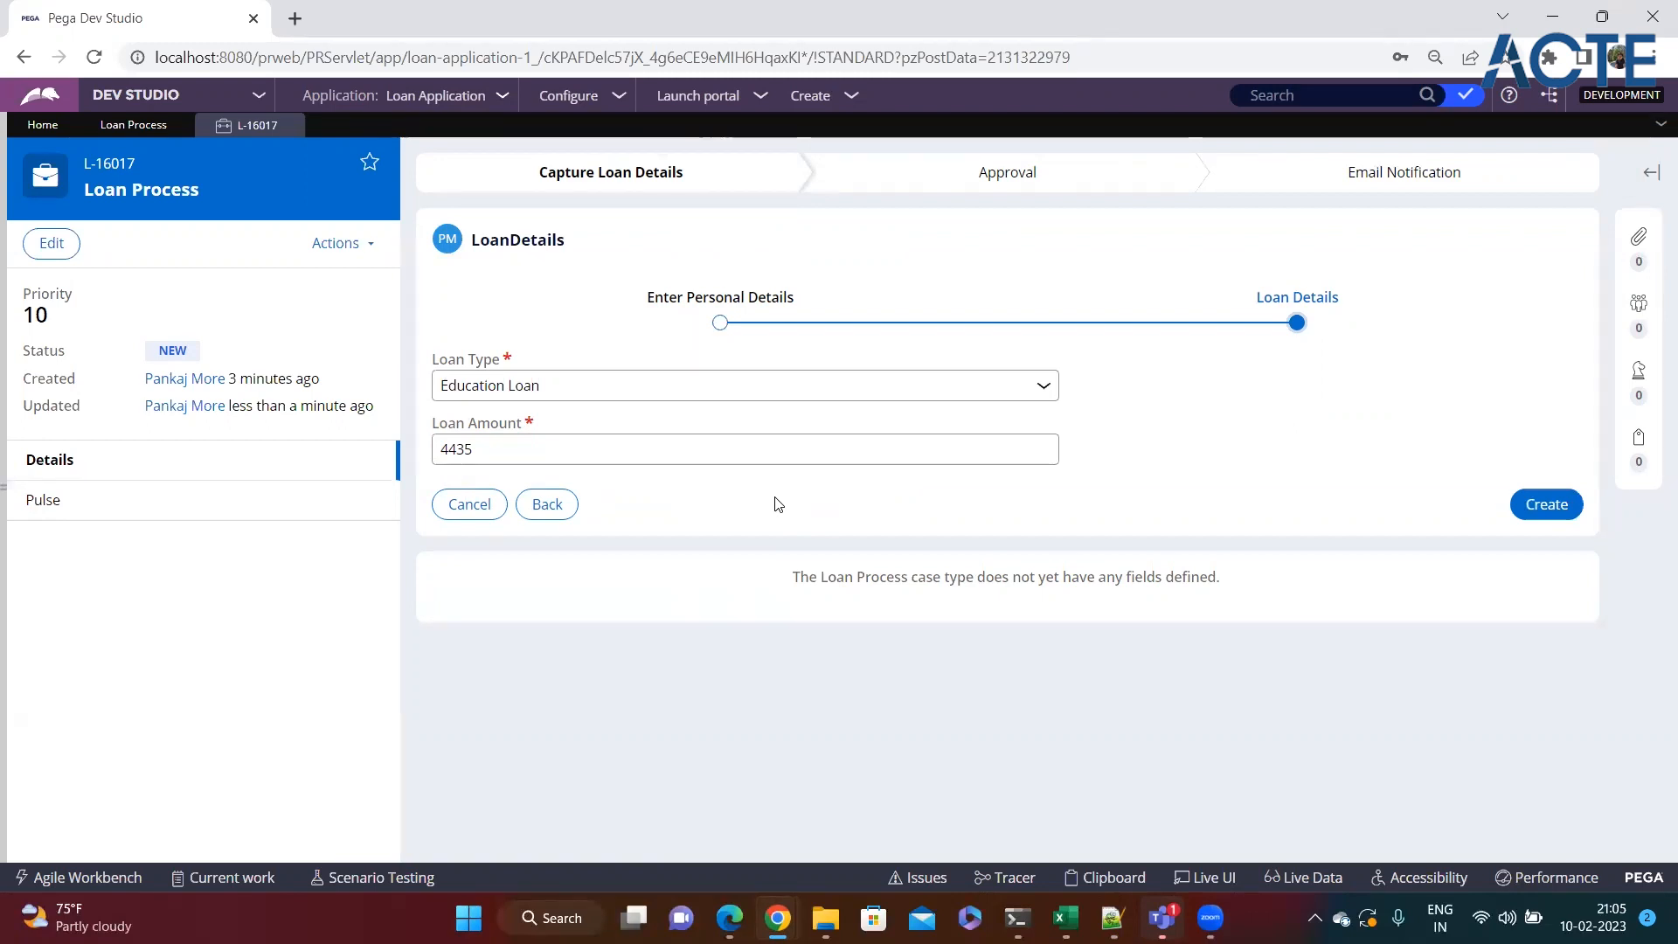
Switch to Notepad++ and review the PastLoanDetails entry with its listed loan fields.
{"action": "left_click", "coordinate": [1112, 917]}
{"action": "left_click", "coordinate": [299, 544]}
{"action": "left_click", "coordinate": [268, 578]}
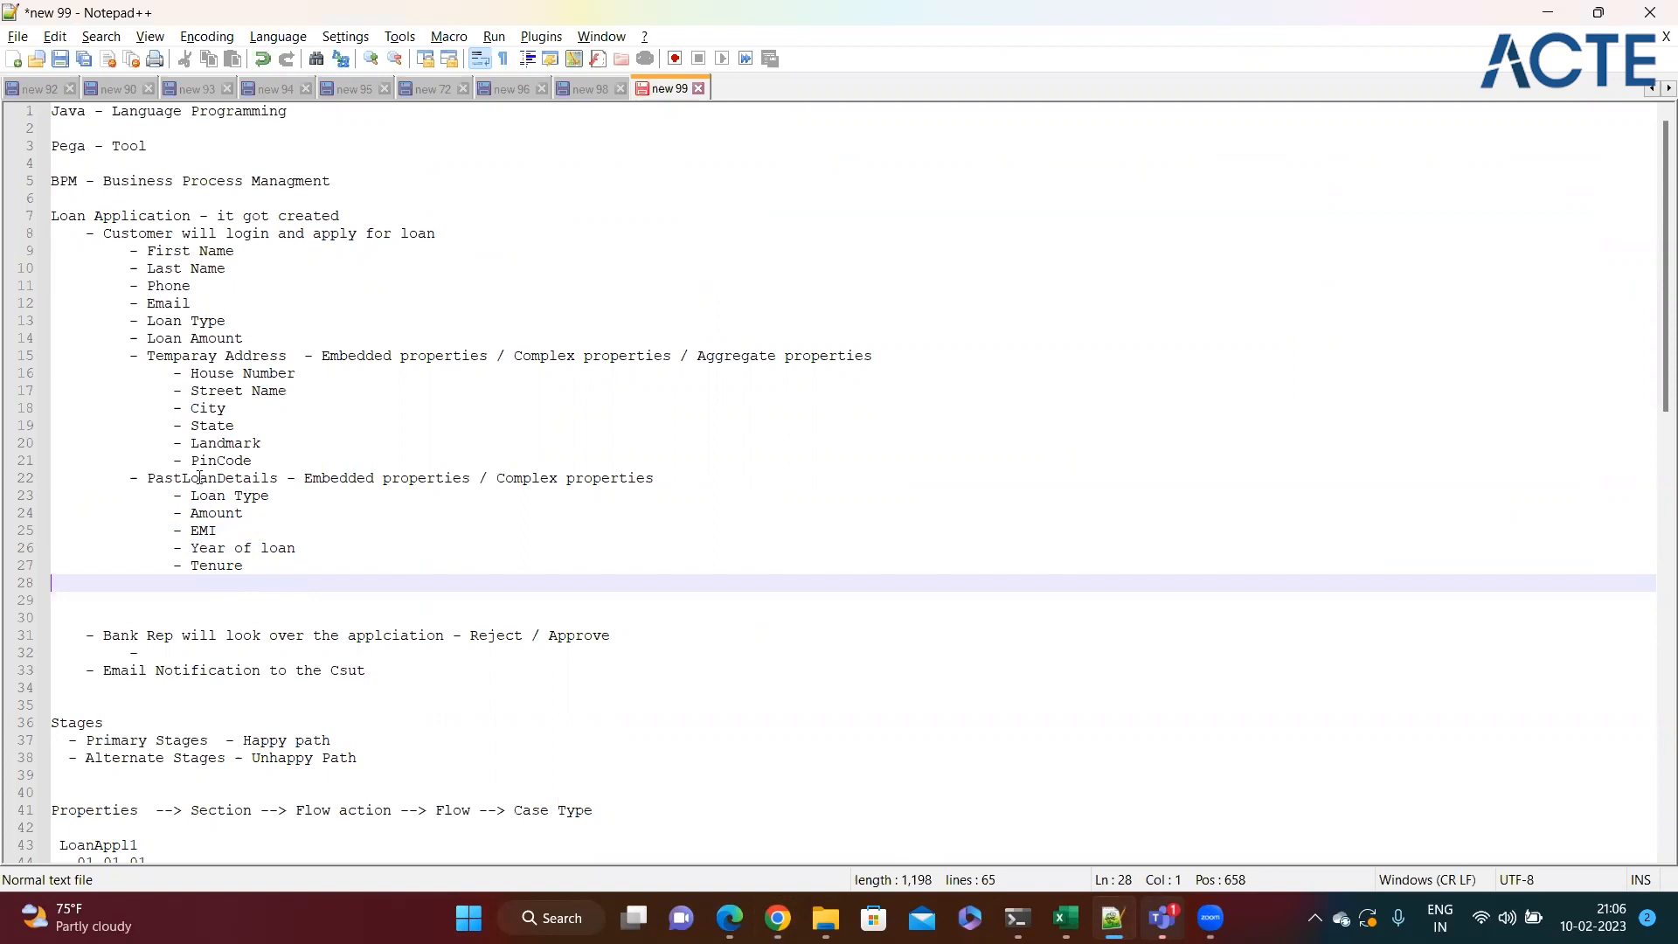
Compare the Temporary Address and PastLoanDetails entries and their listed fields in the loan application notes.
{"action": "left_click_drag", "start_coordinate": [149, 478], "coordinate": [710, 496]}
{"action": "left_click", "coordinate": [711, 496]}
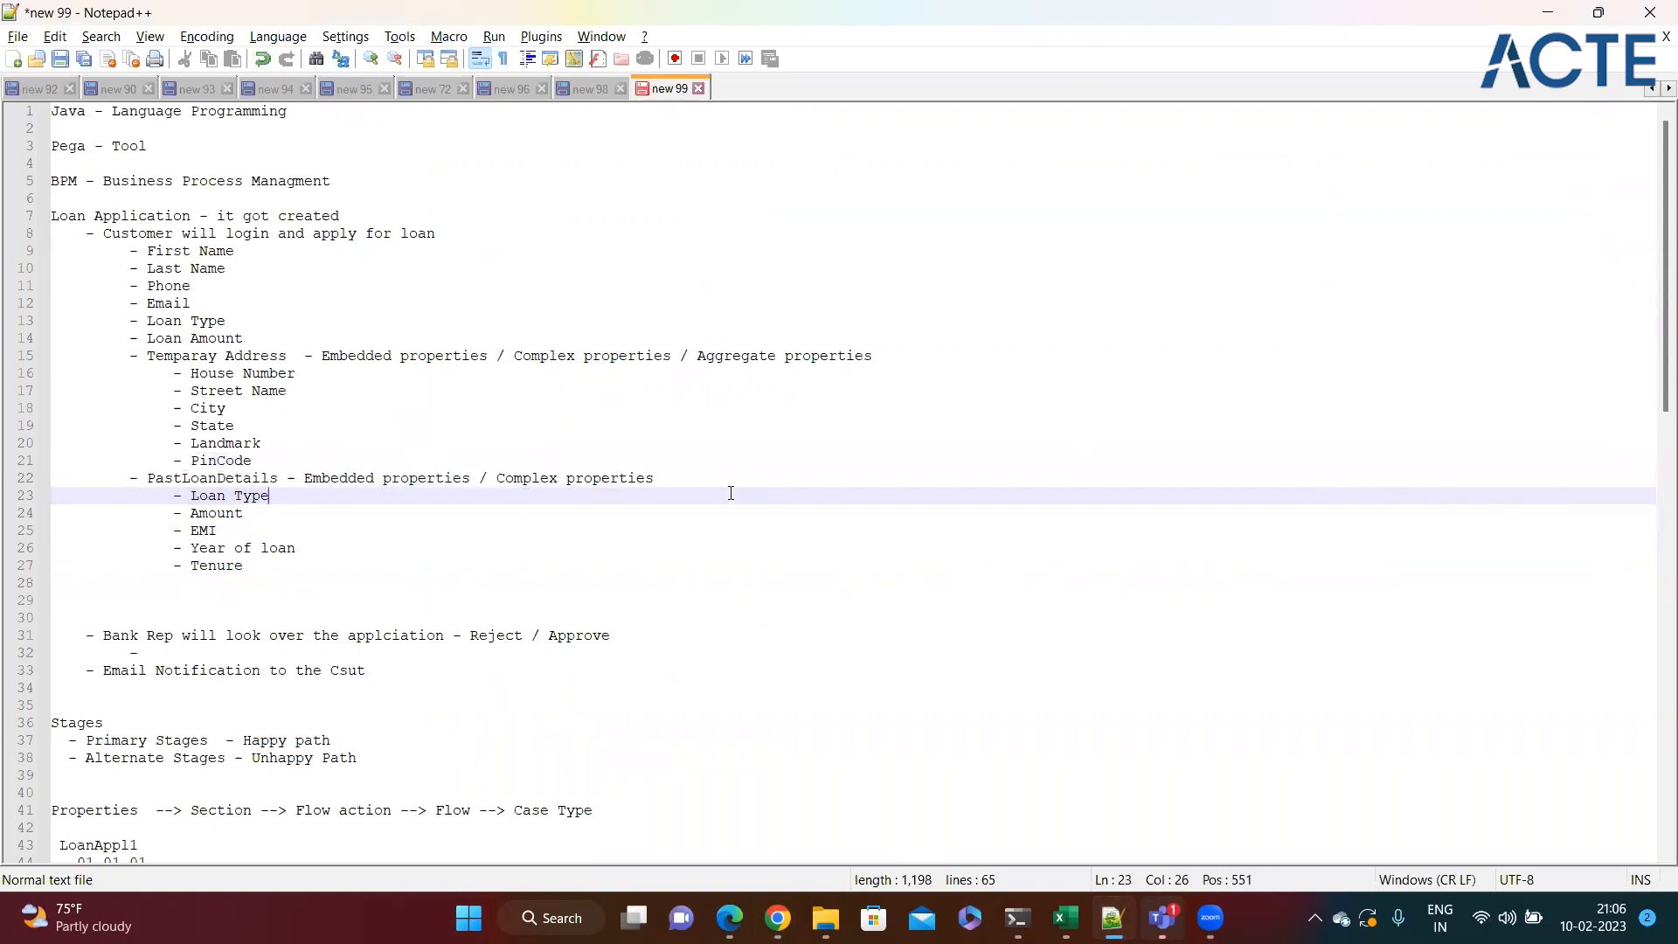
{"action": "left_click", "coordinate": [341, 458]}
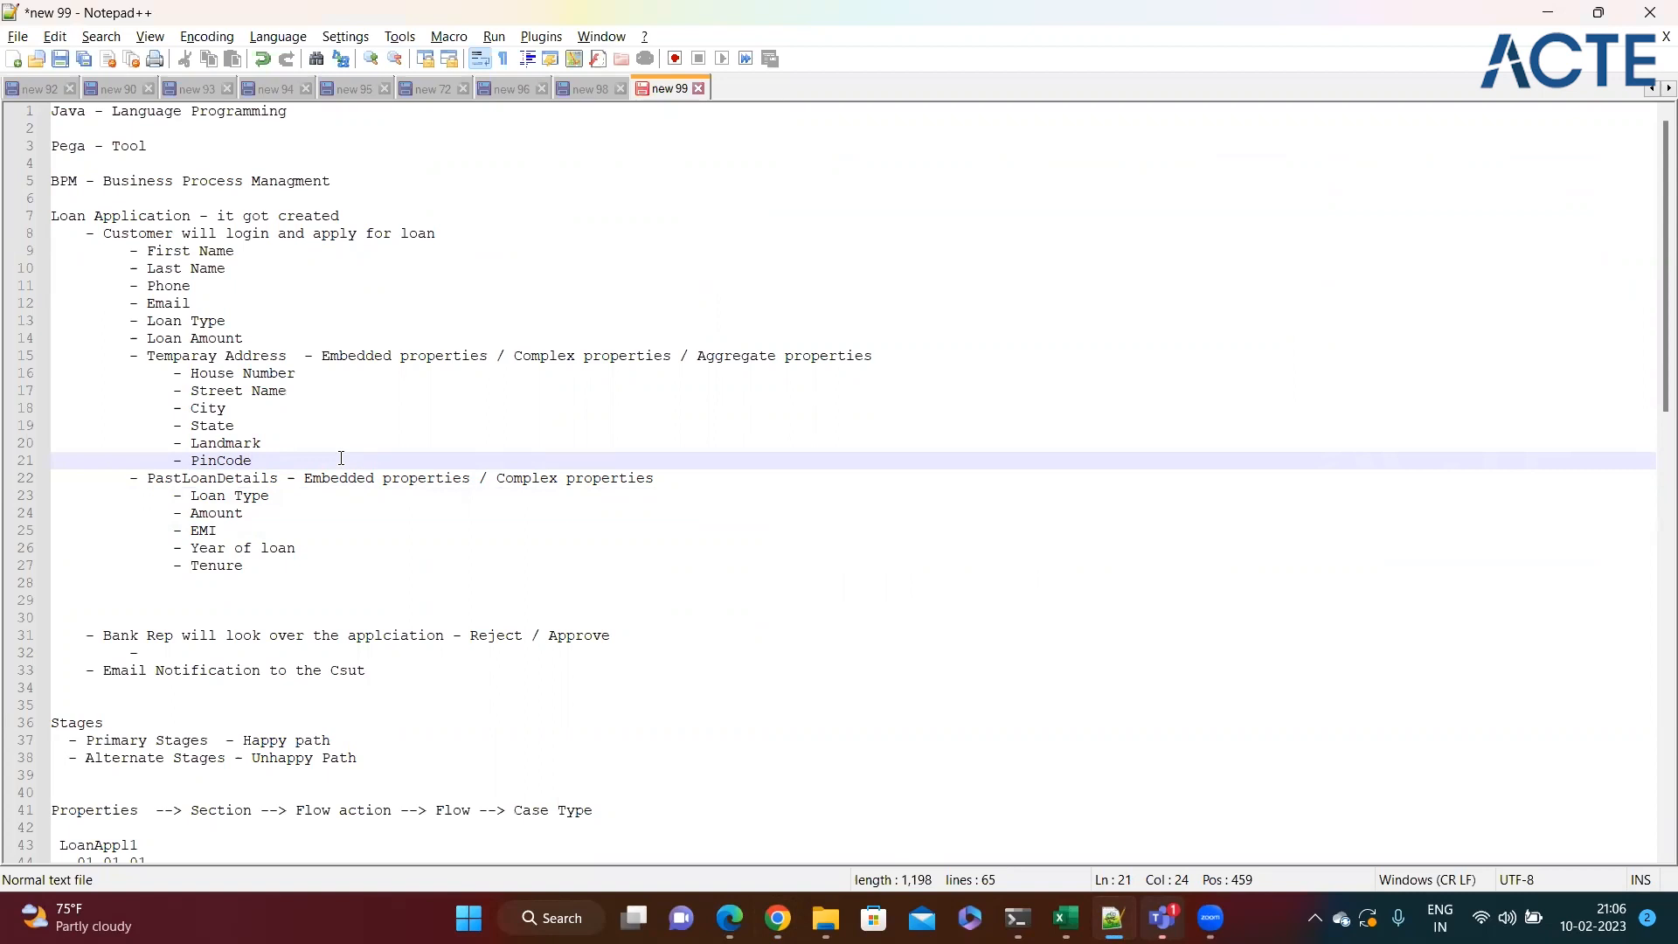
{"action": "double_click", "coordinate": [203, 340]}
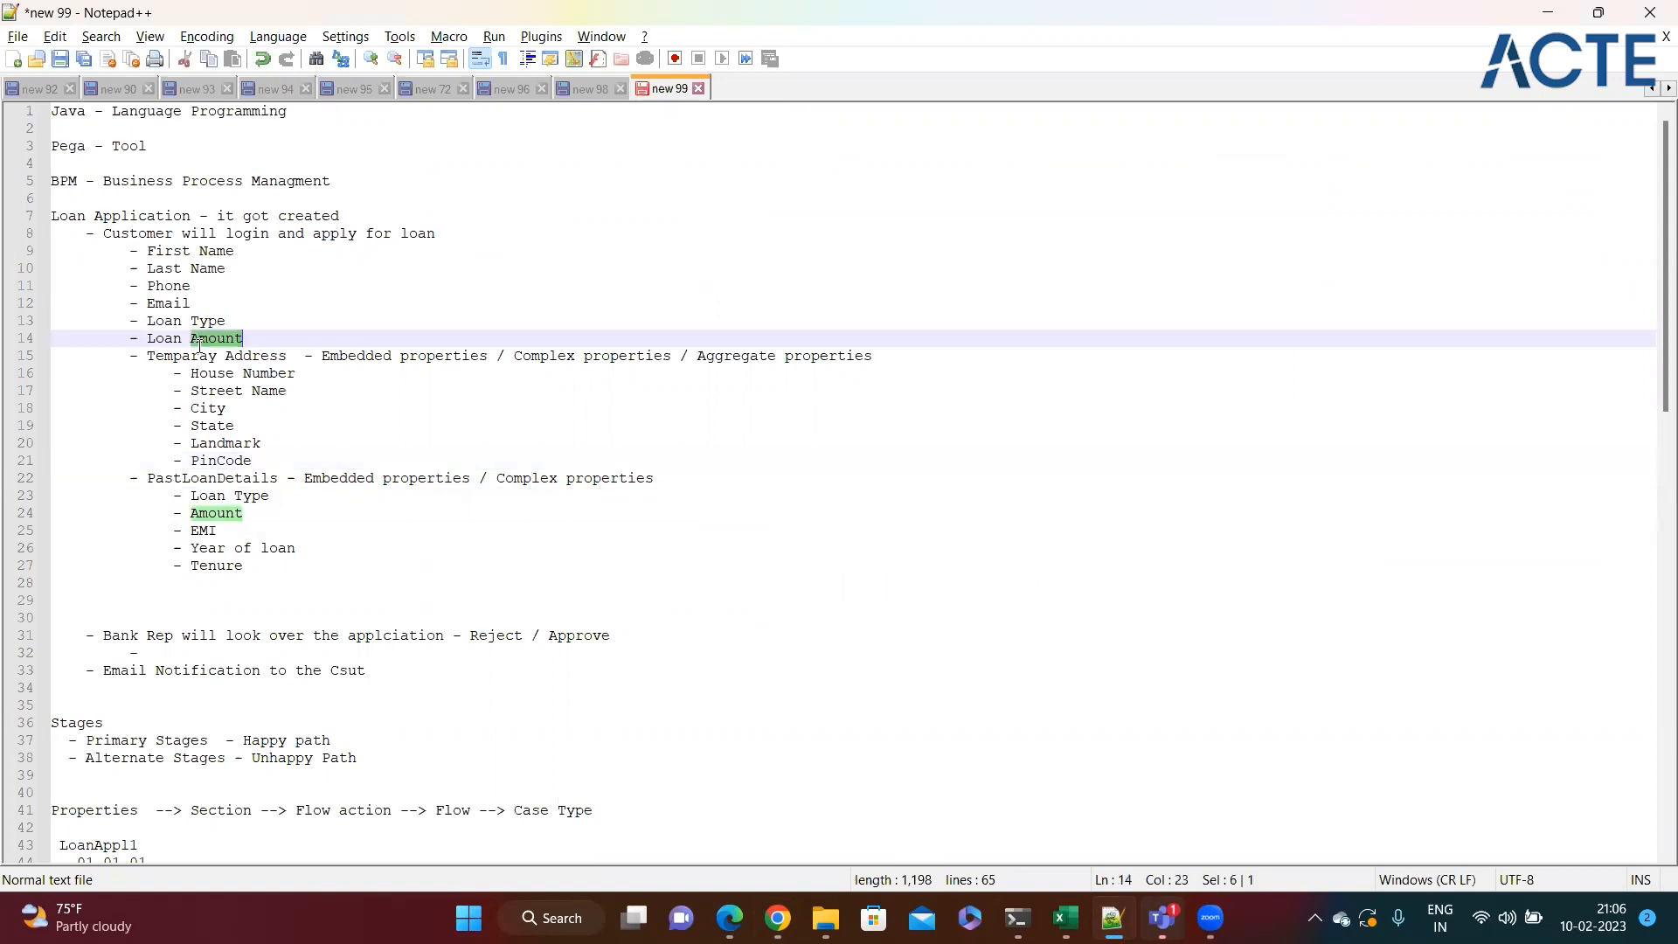
{"action": "left_click", "coordinate": [200, 356]}
{"action": "left_click", "coordinate": [273, 446]}
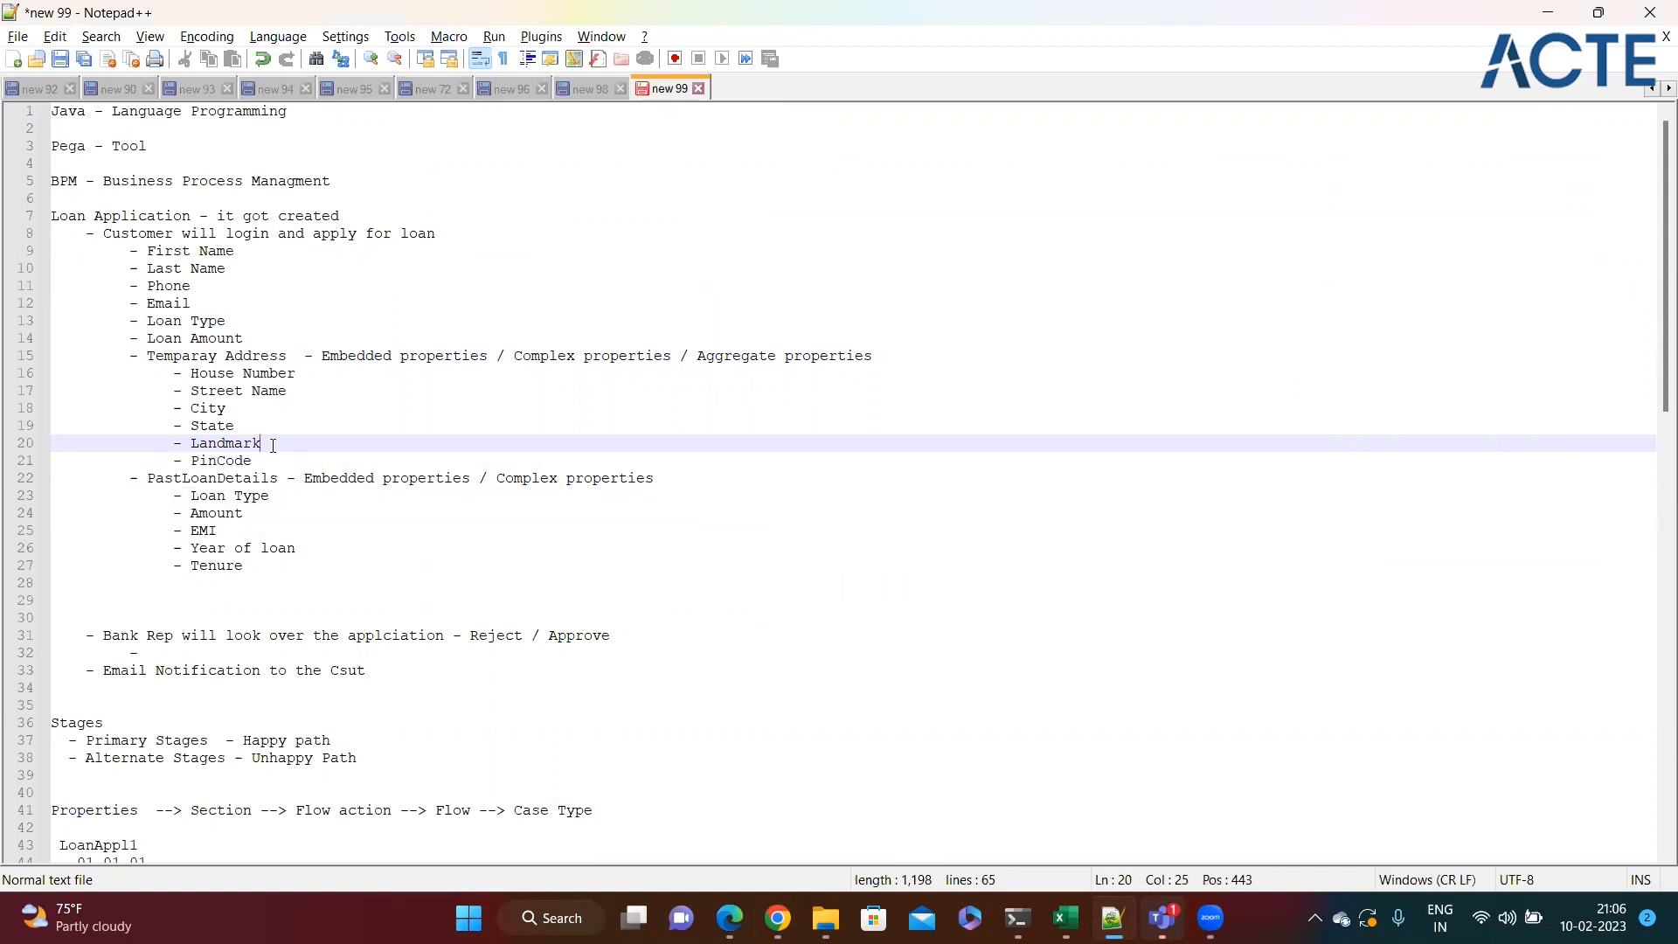
{"action": "double_click", "coordinate": [247, 480]}
{"action": "left_click", "coordinate": [277, 548]}
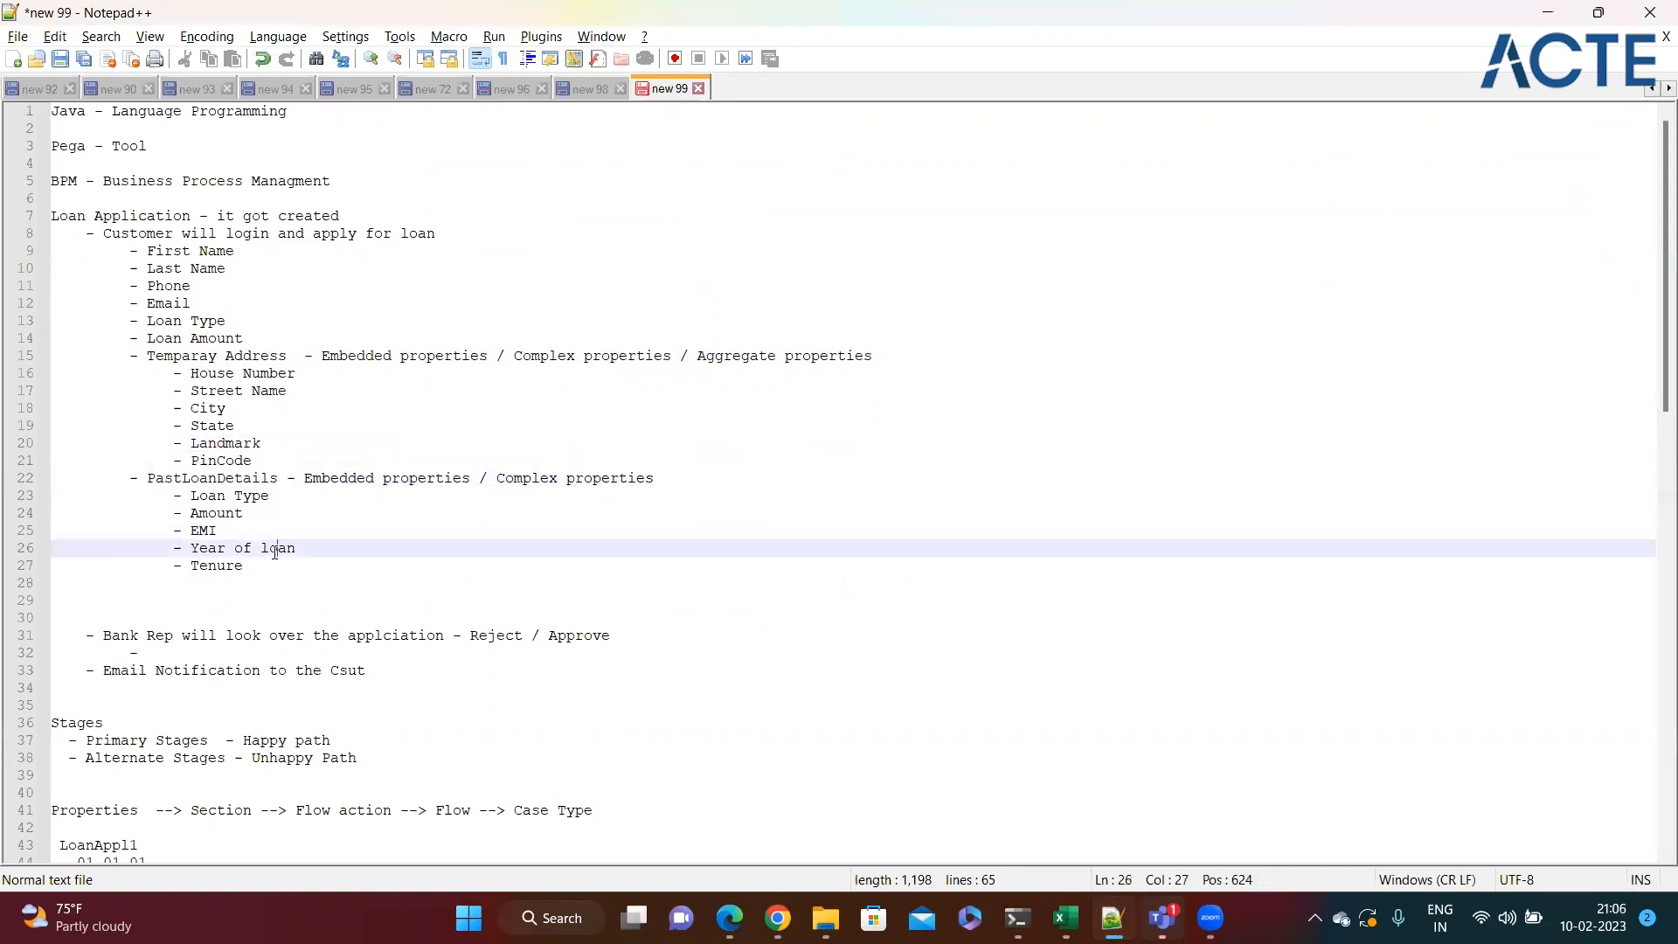
{"action": "left_click", "coordinate": [275, 569]}
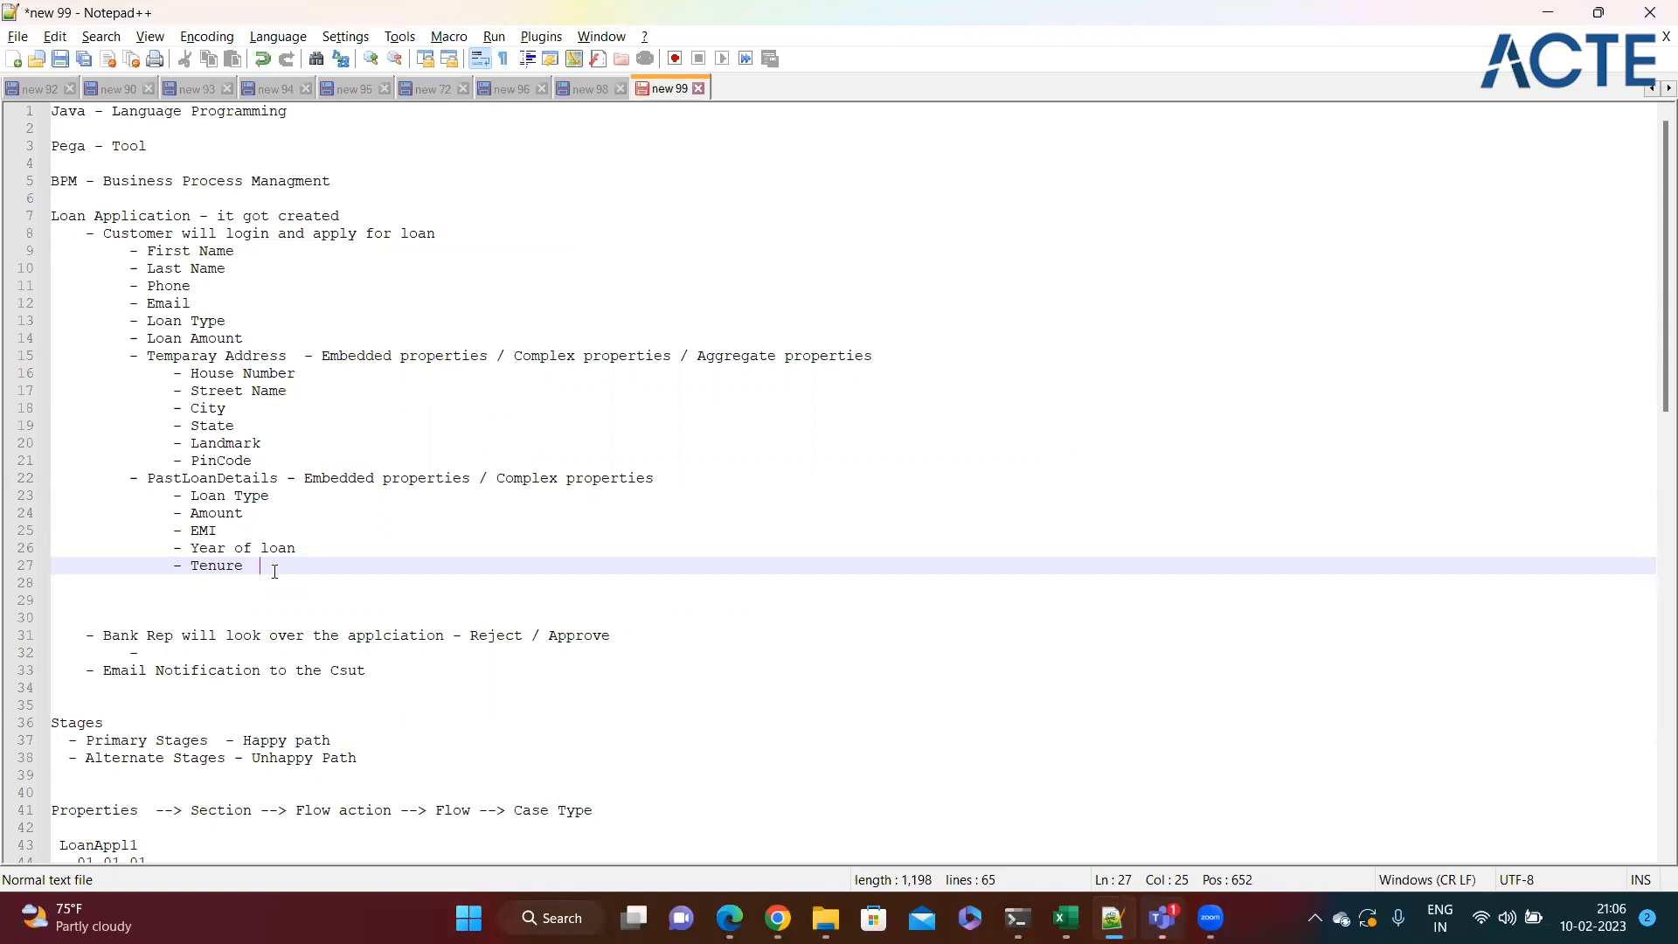
Switch back to the Pega case and look through the user interface sections under the LoanProcess class.
{"action": "key", "text": "alt+Tab"}
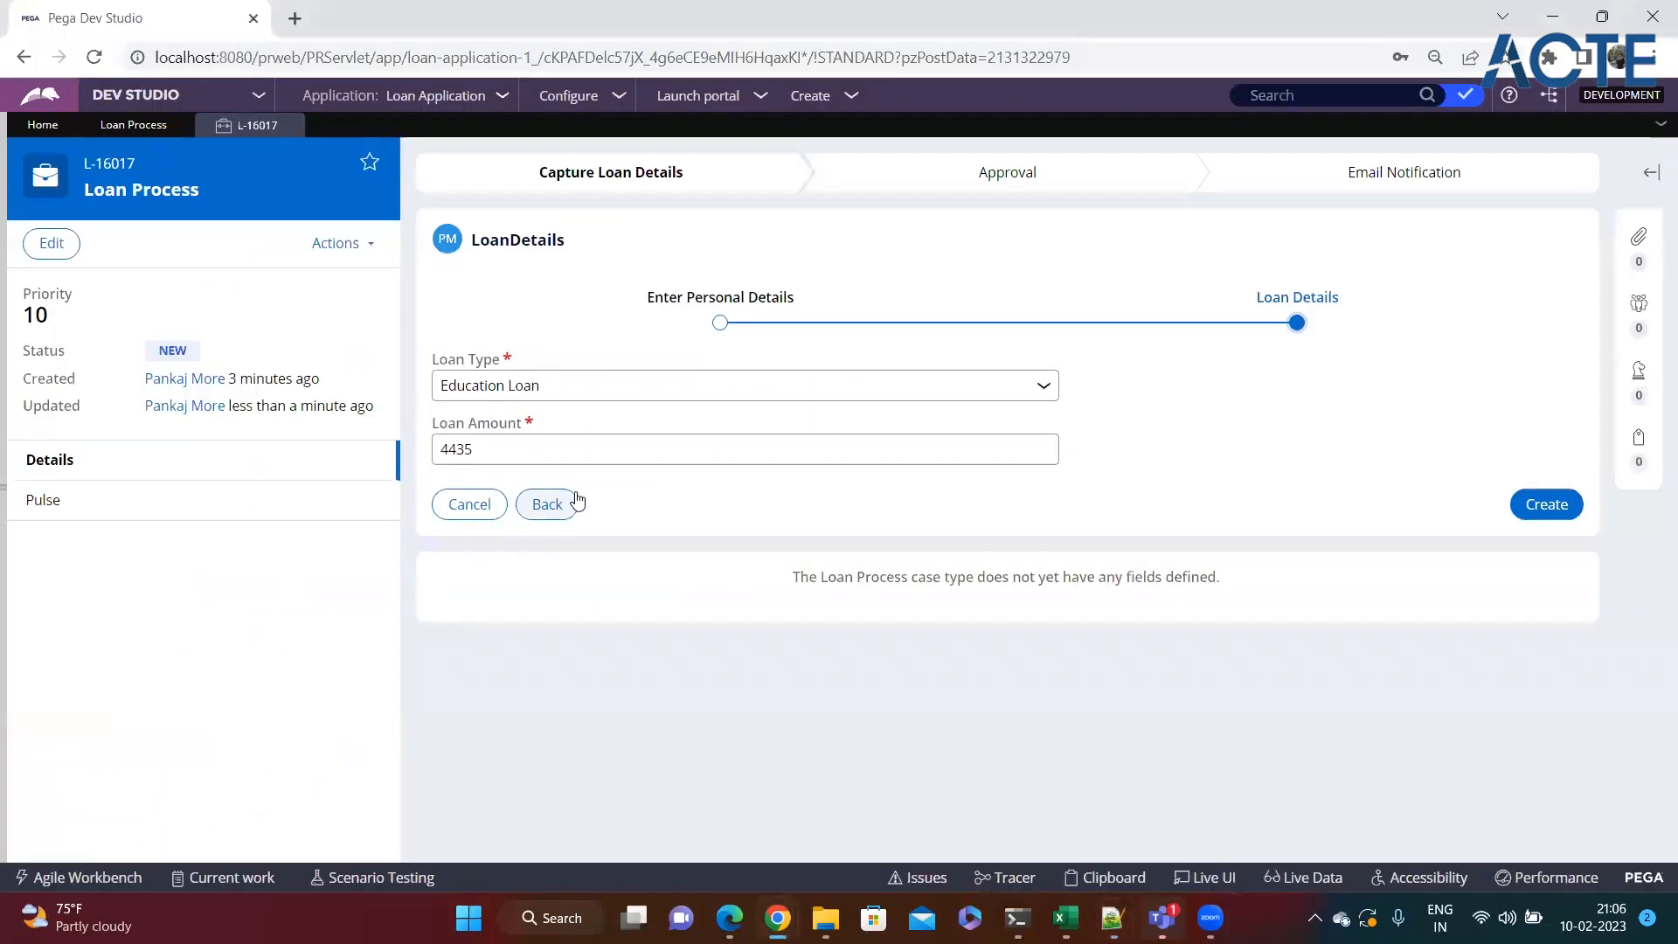
{"action": "left_click", "coordinate": [4, 561]}
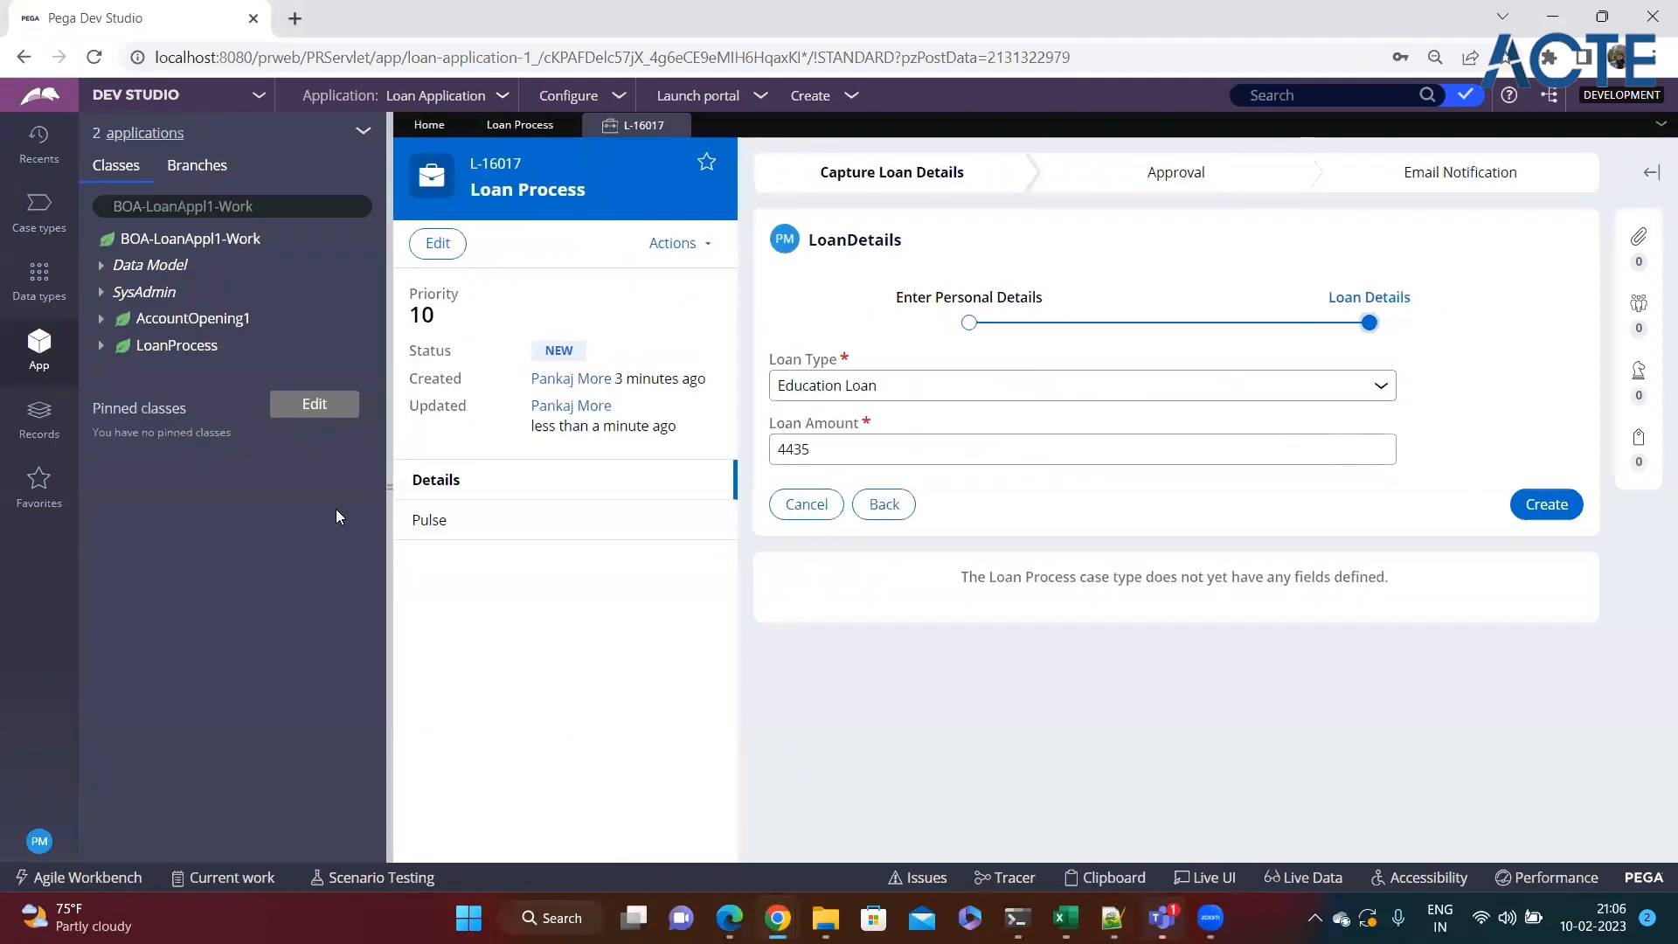
{"action": "left_click", "coordinate": [389, 490]}
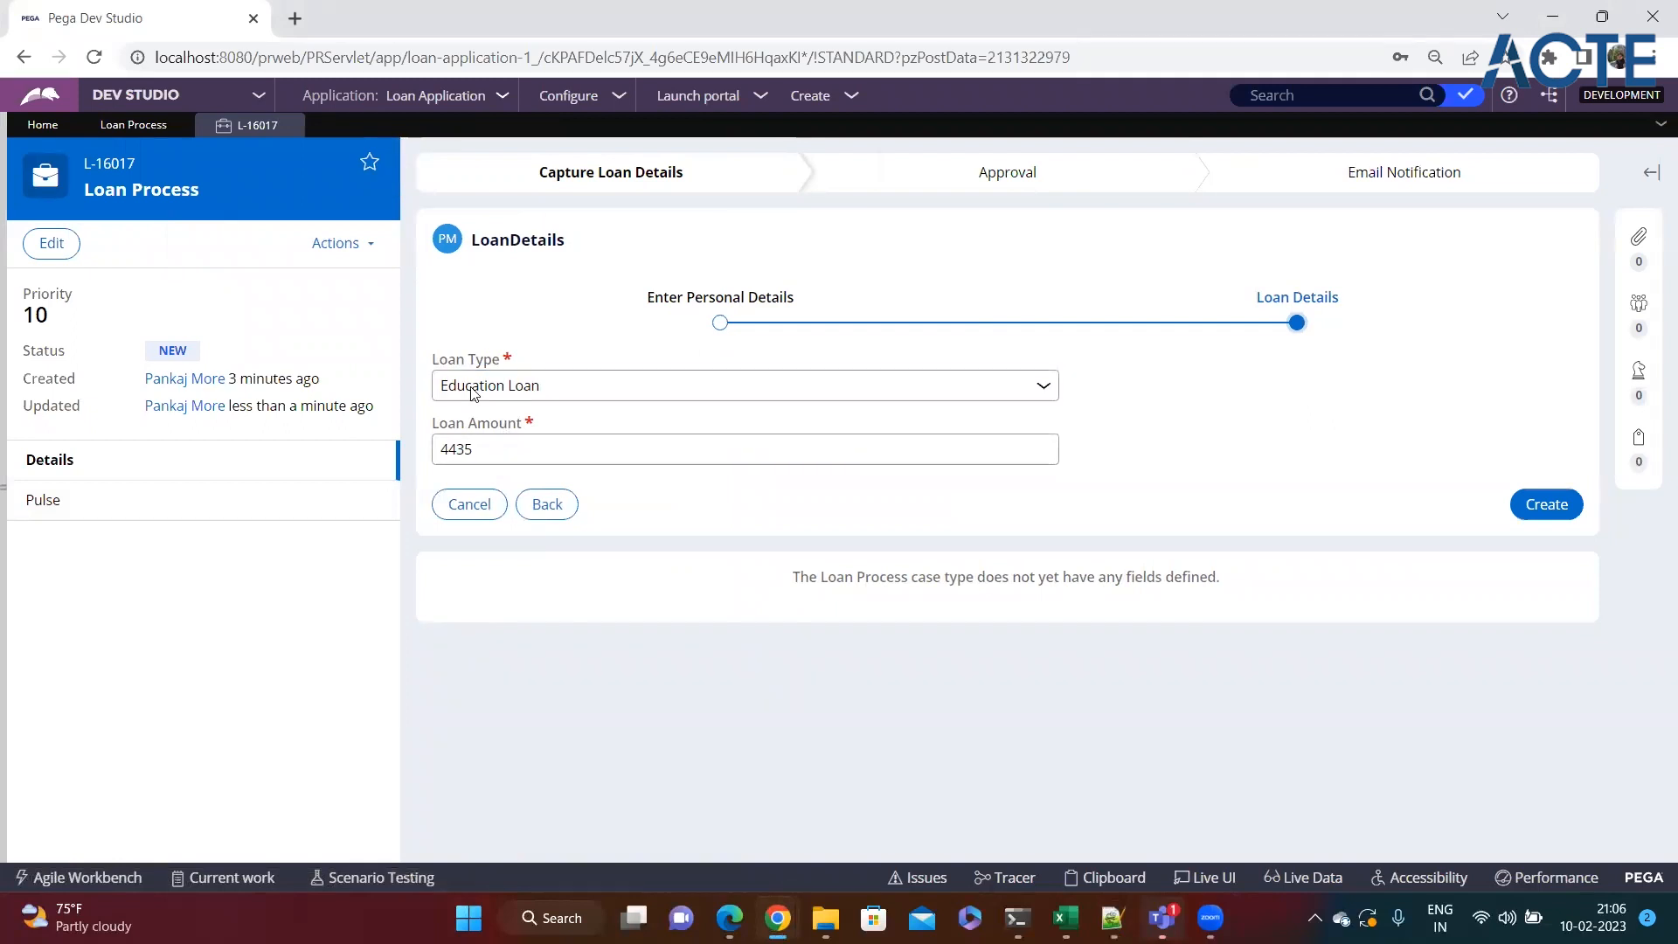
{"action": "mouse_move", "coordinate": [2, 561]}
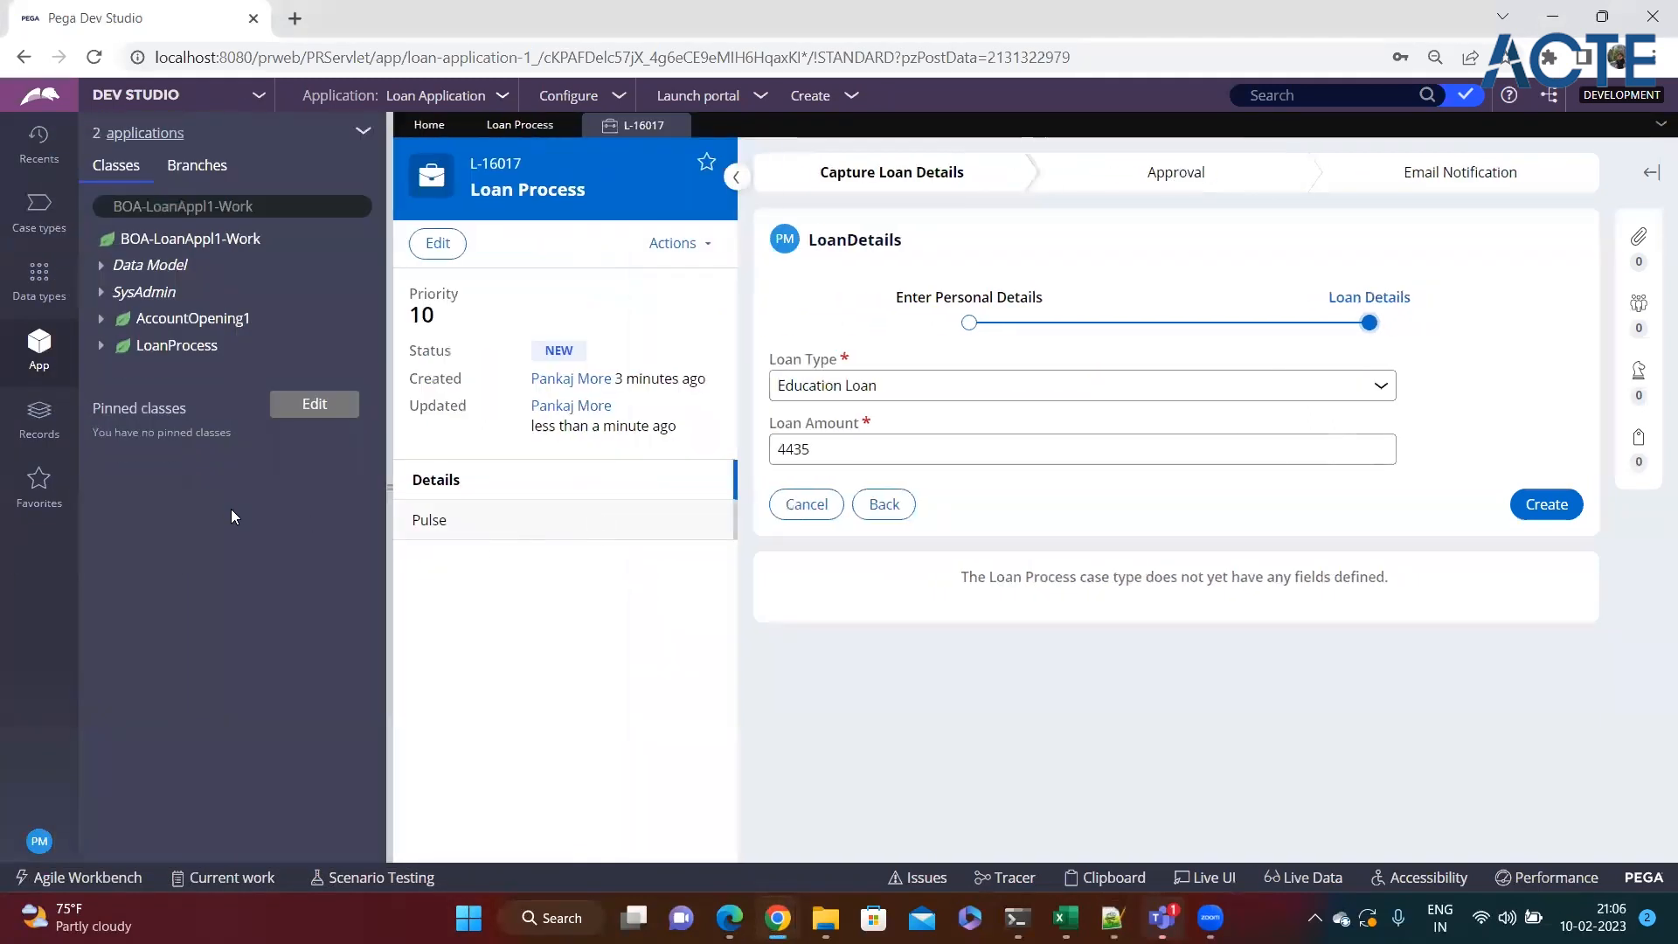
{"action": "left_click", "coordinate": [101, 346]}
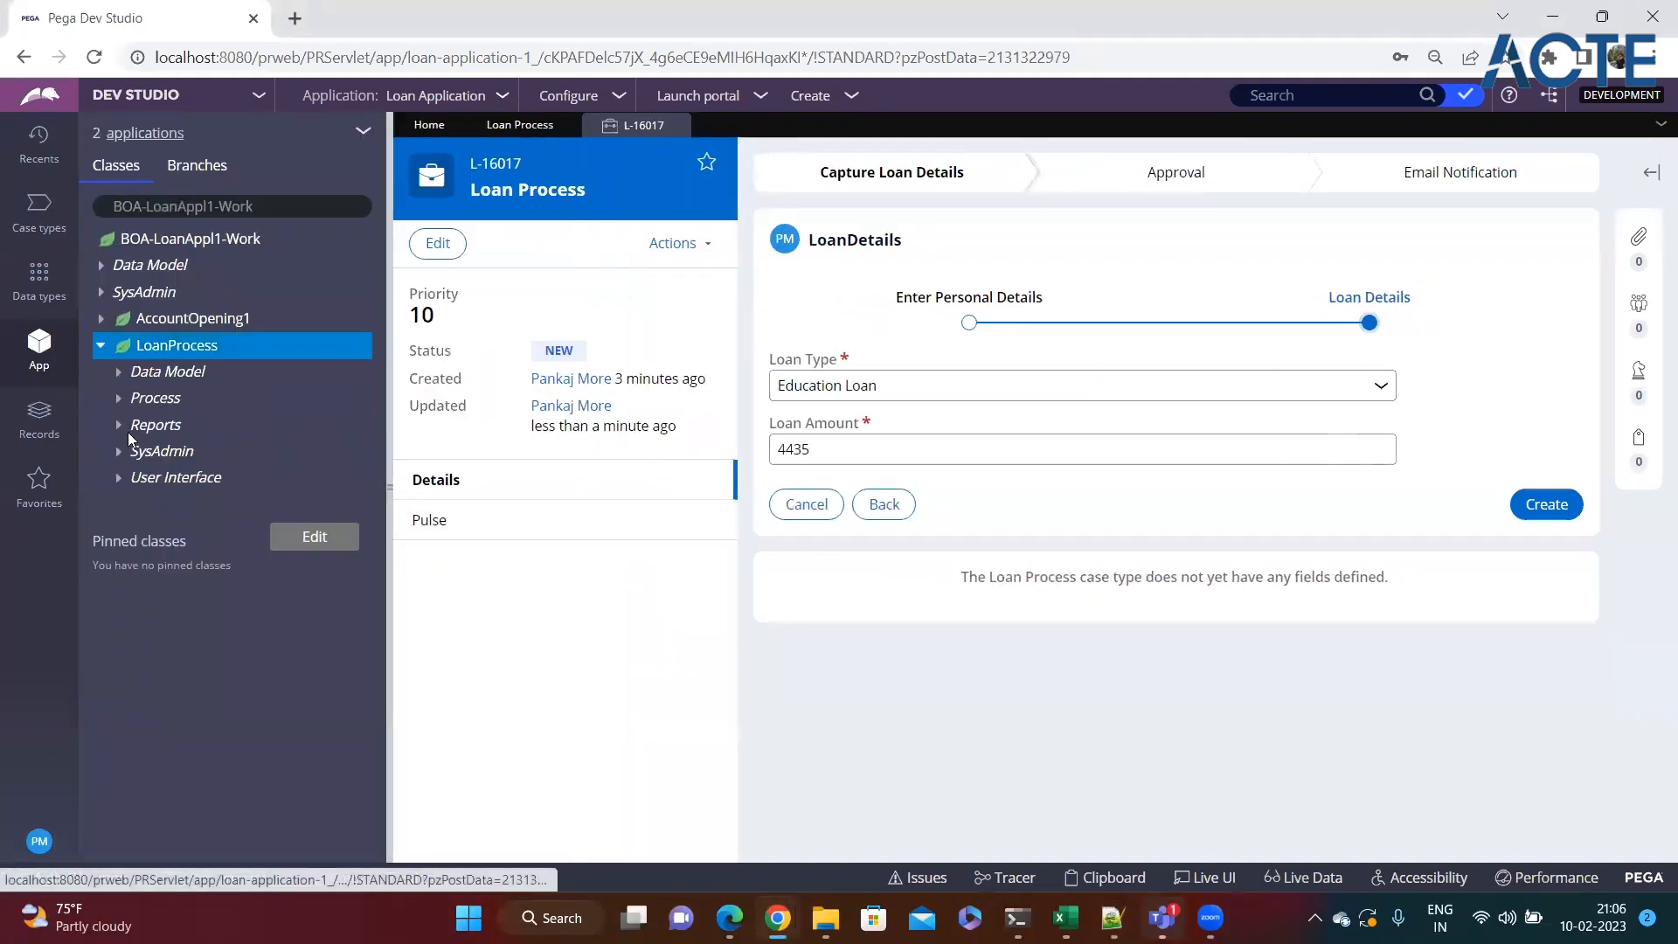
{"action": "left_click", "coordinate": [121, 478]}
{"action": "left_click", "coordinate": [137, 508]}
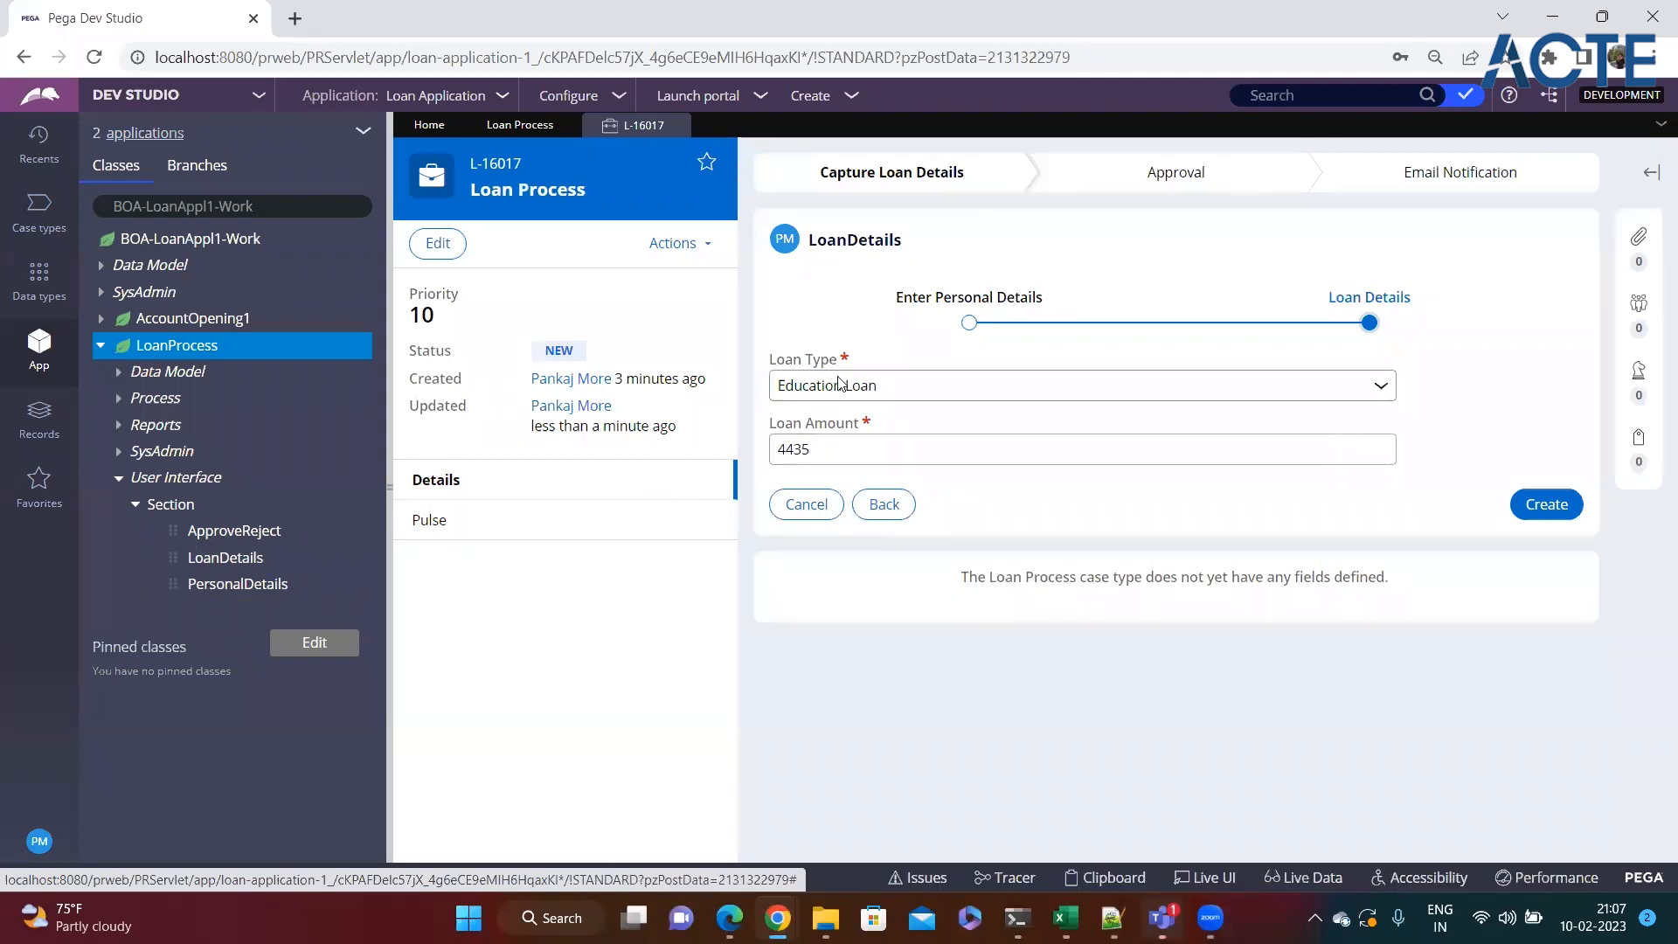
{"action": "left_click", "coordinate": [390, 494]}
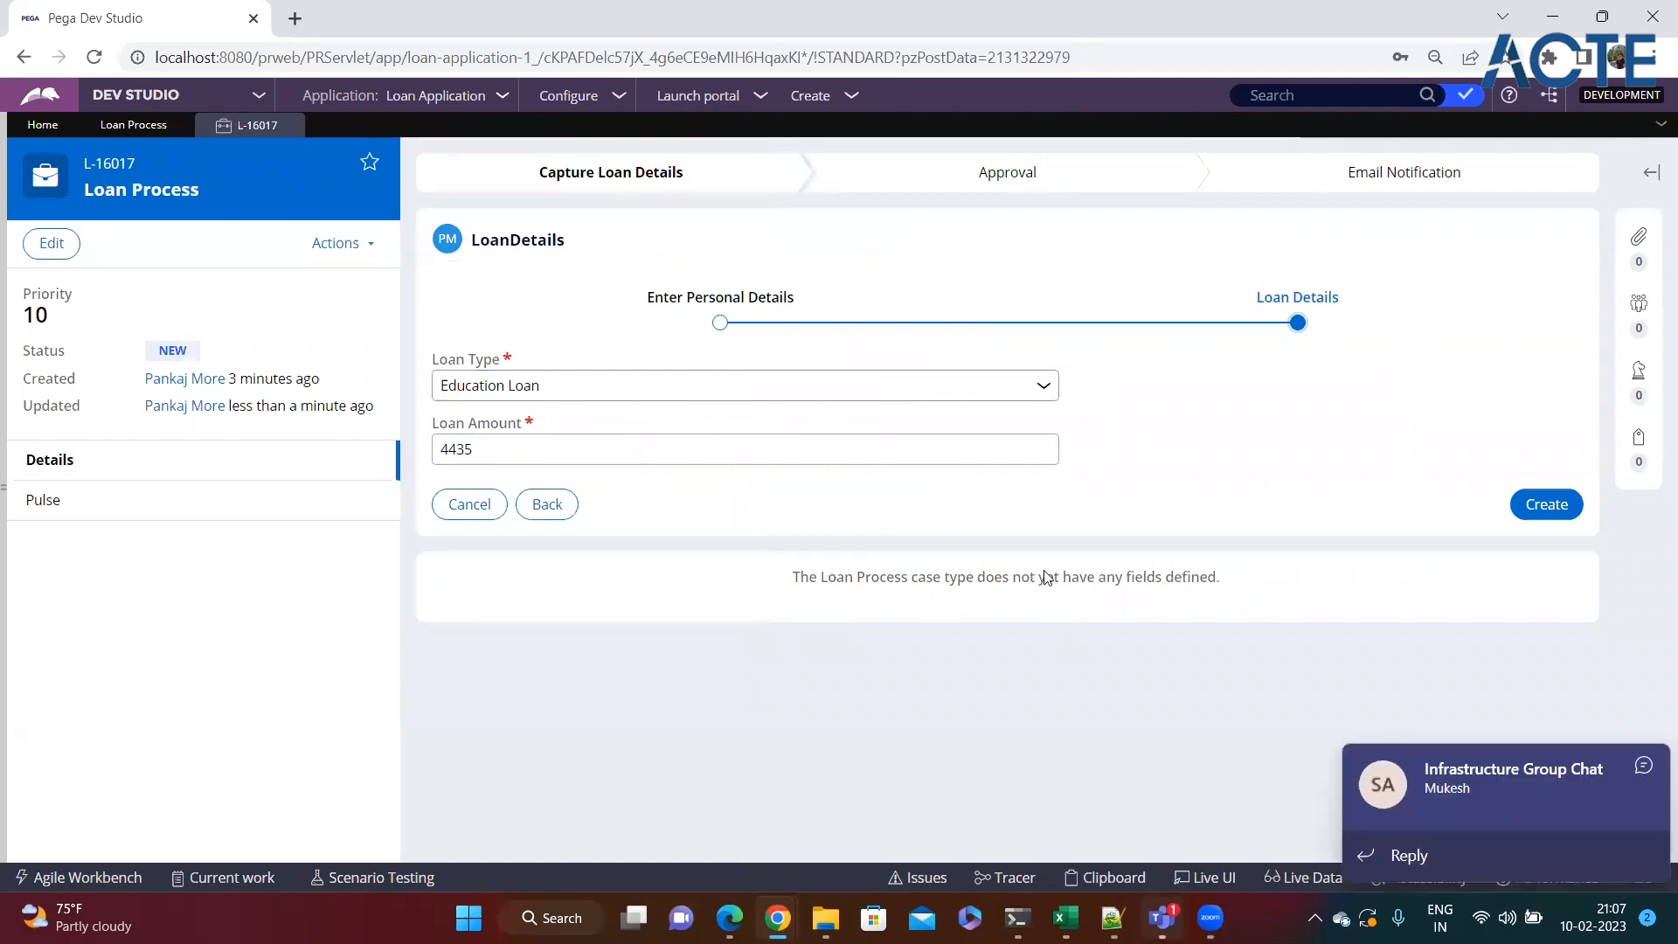
Inspect the Loan Amount field with Live UI and open its LoanDetails section in Dev Studio.
{"action": "left_click", "coordinate": [1186, 879]}
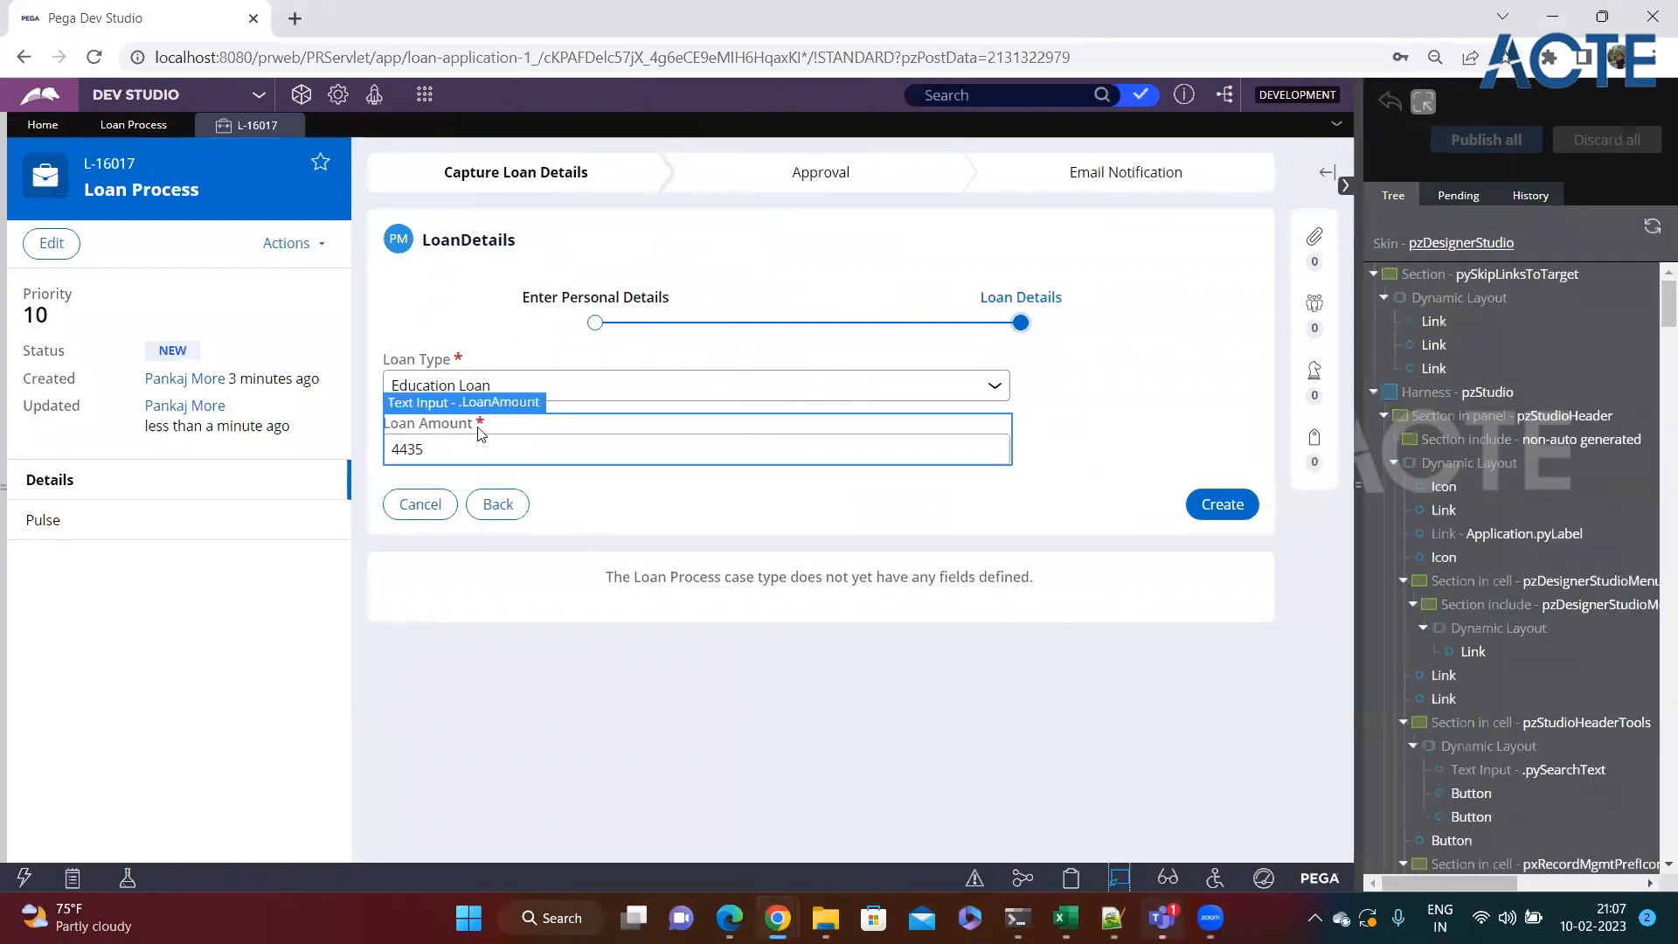
{"action": "left_click", "coordinate": [480, 434]}
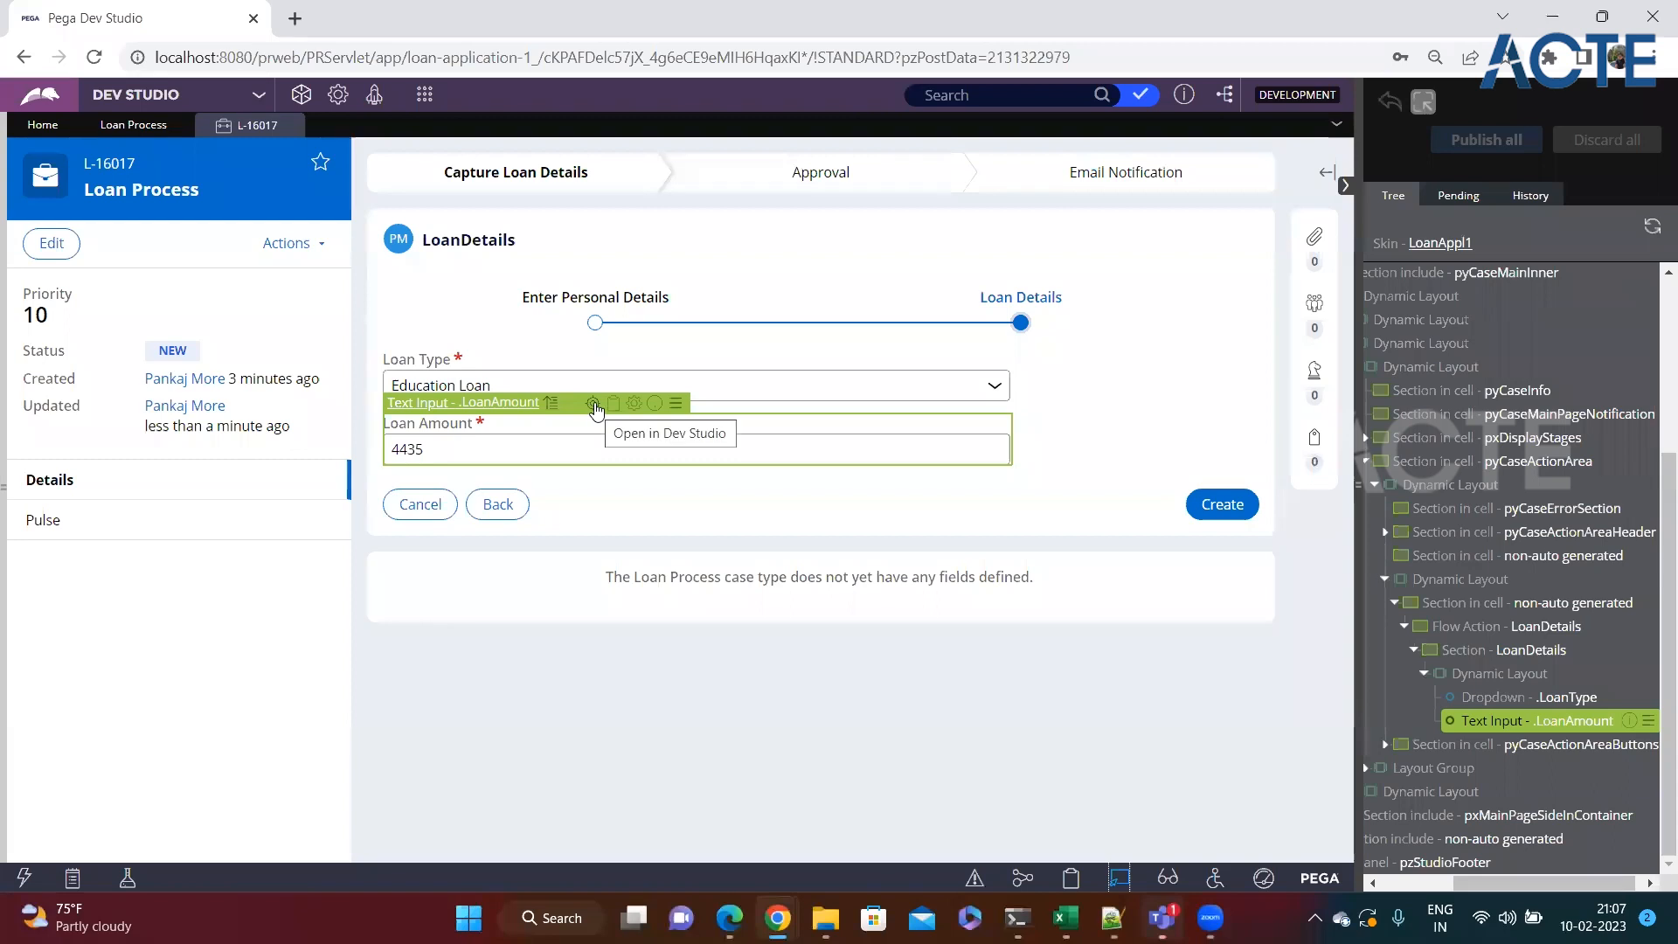
{"action": "left_click", "coordinate": [1646, 772]}
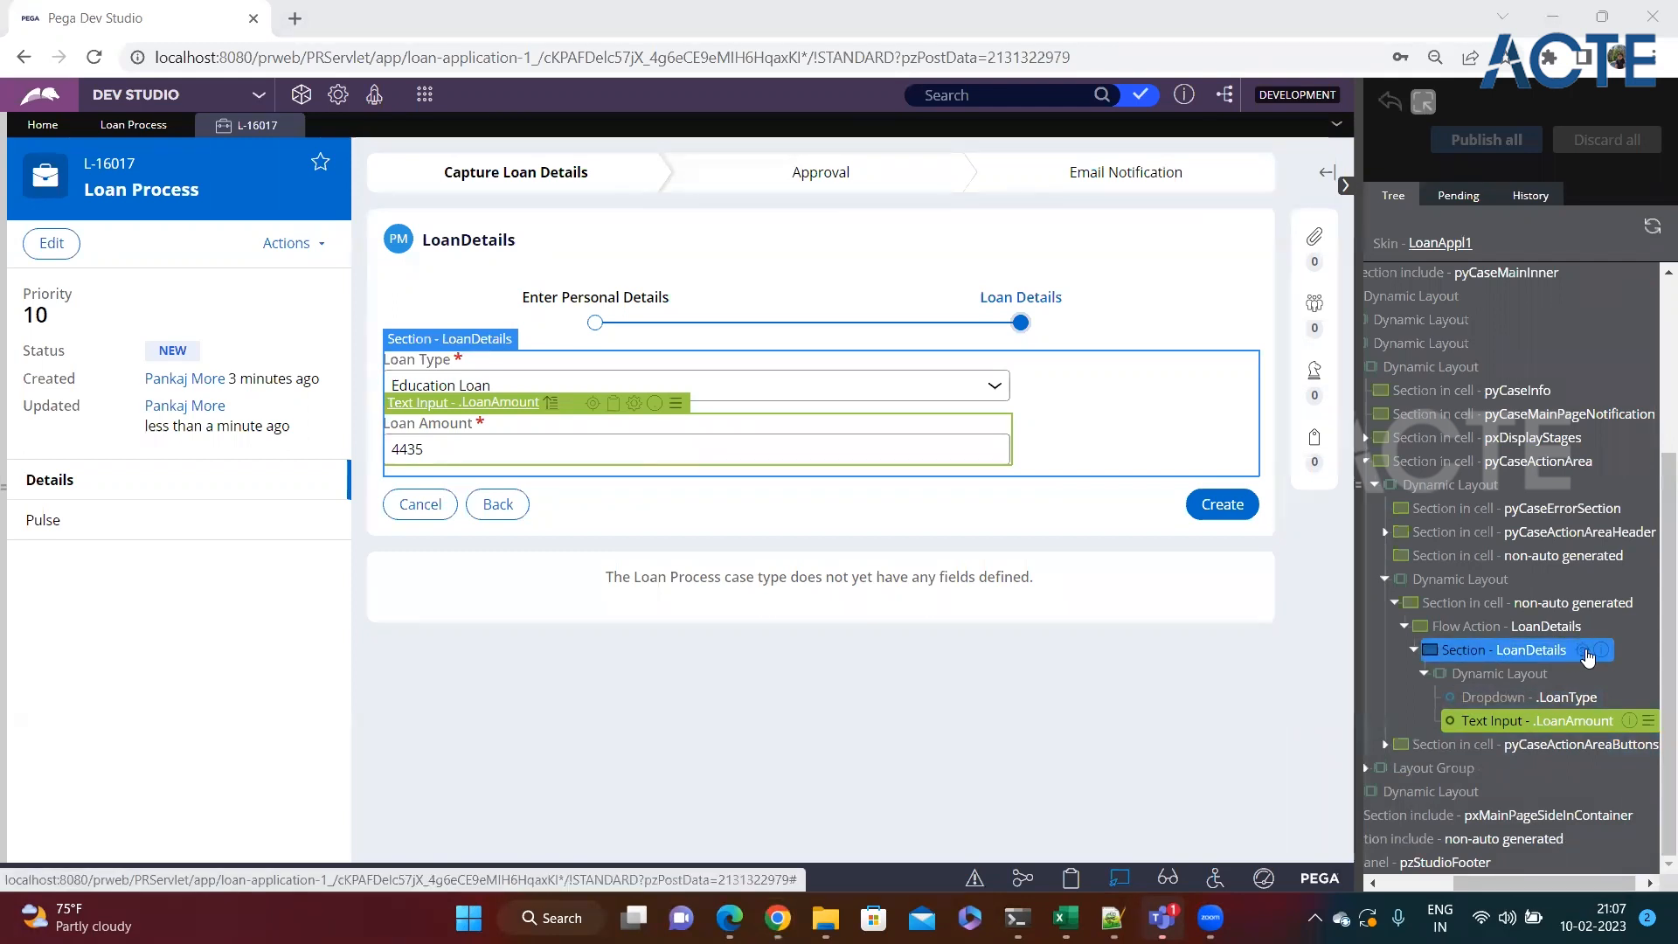
{"action": "left_click", "coordinate": [591, 405]}
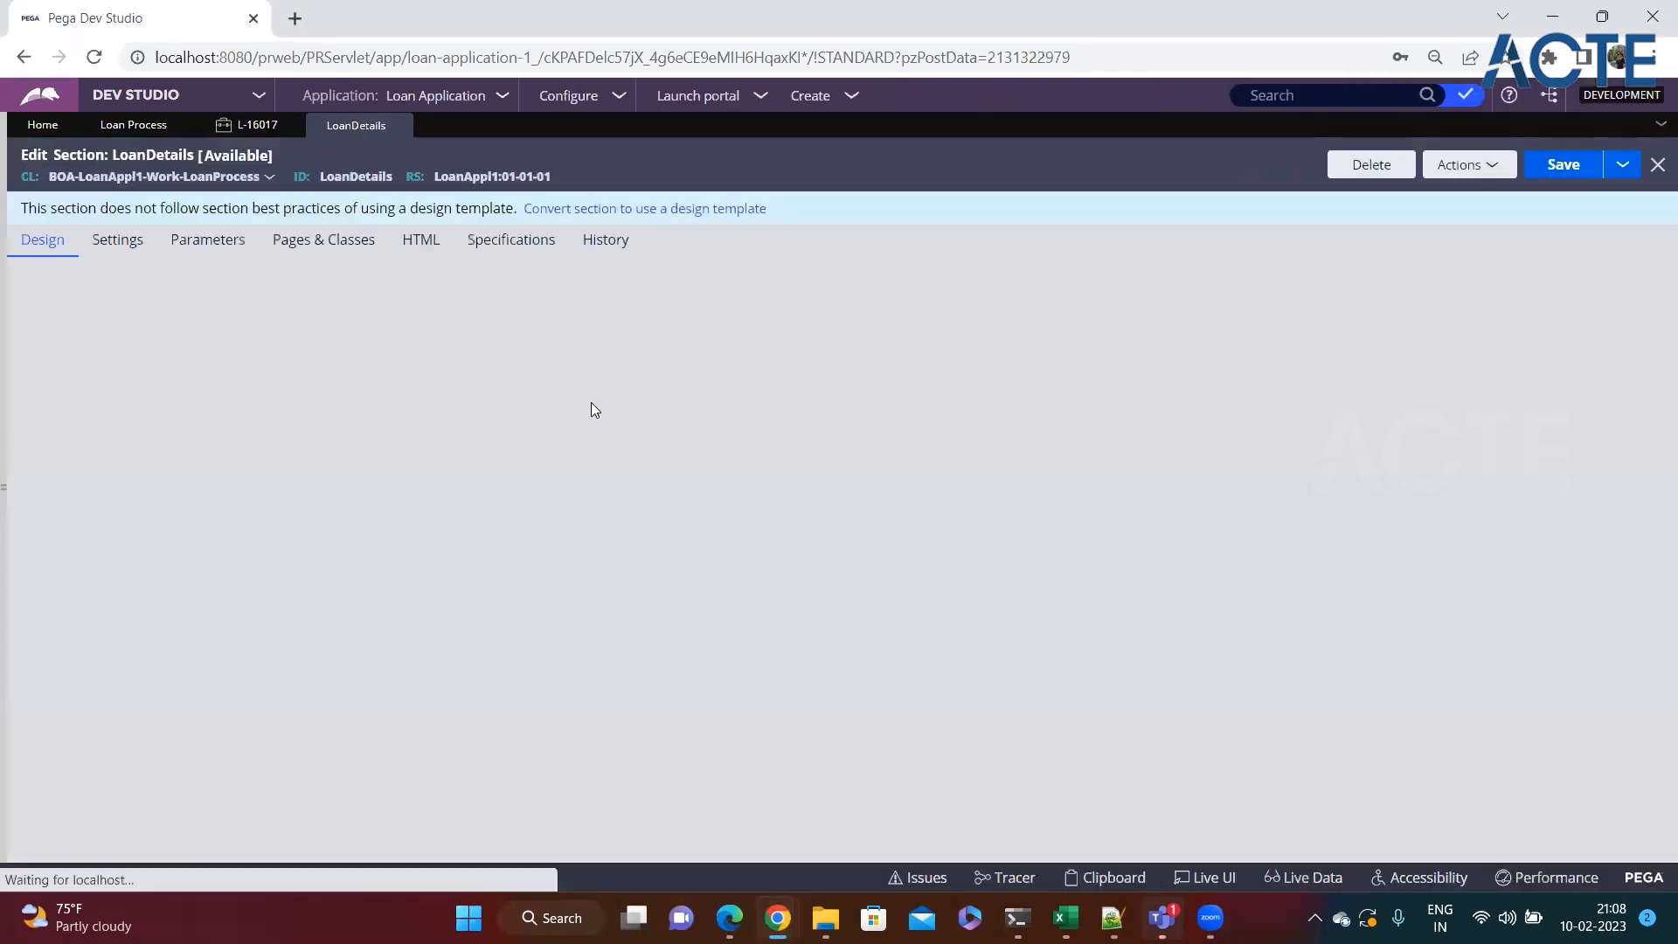
{"action": "left_click", "coordinate": [178, 441]}
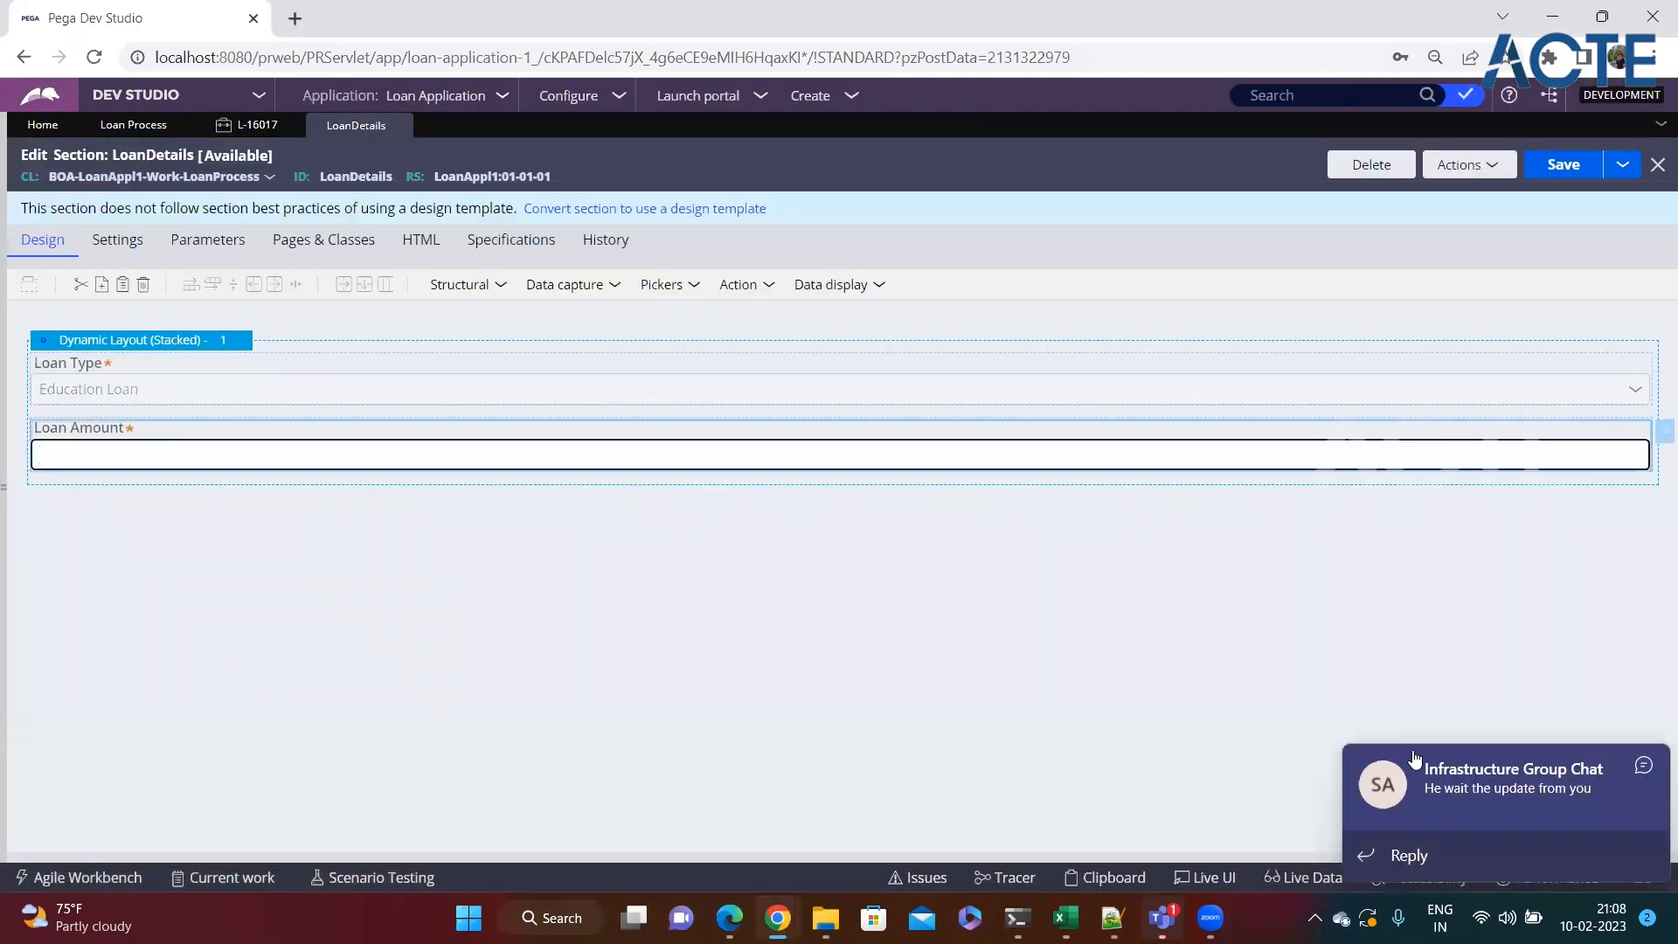
{"action": "left_click", "coordinate": [1644, 766]}
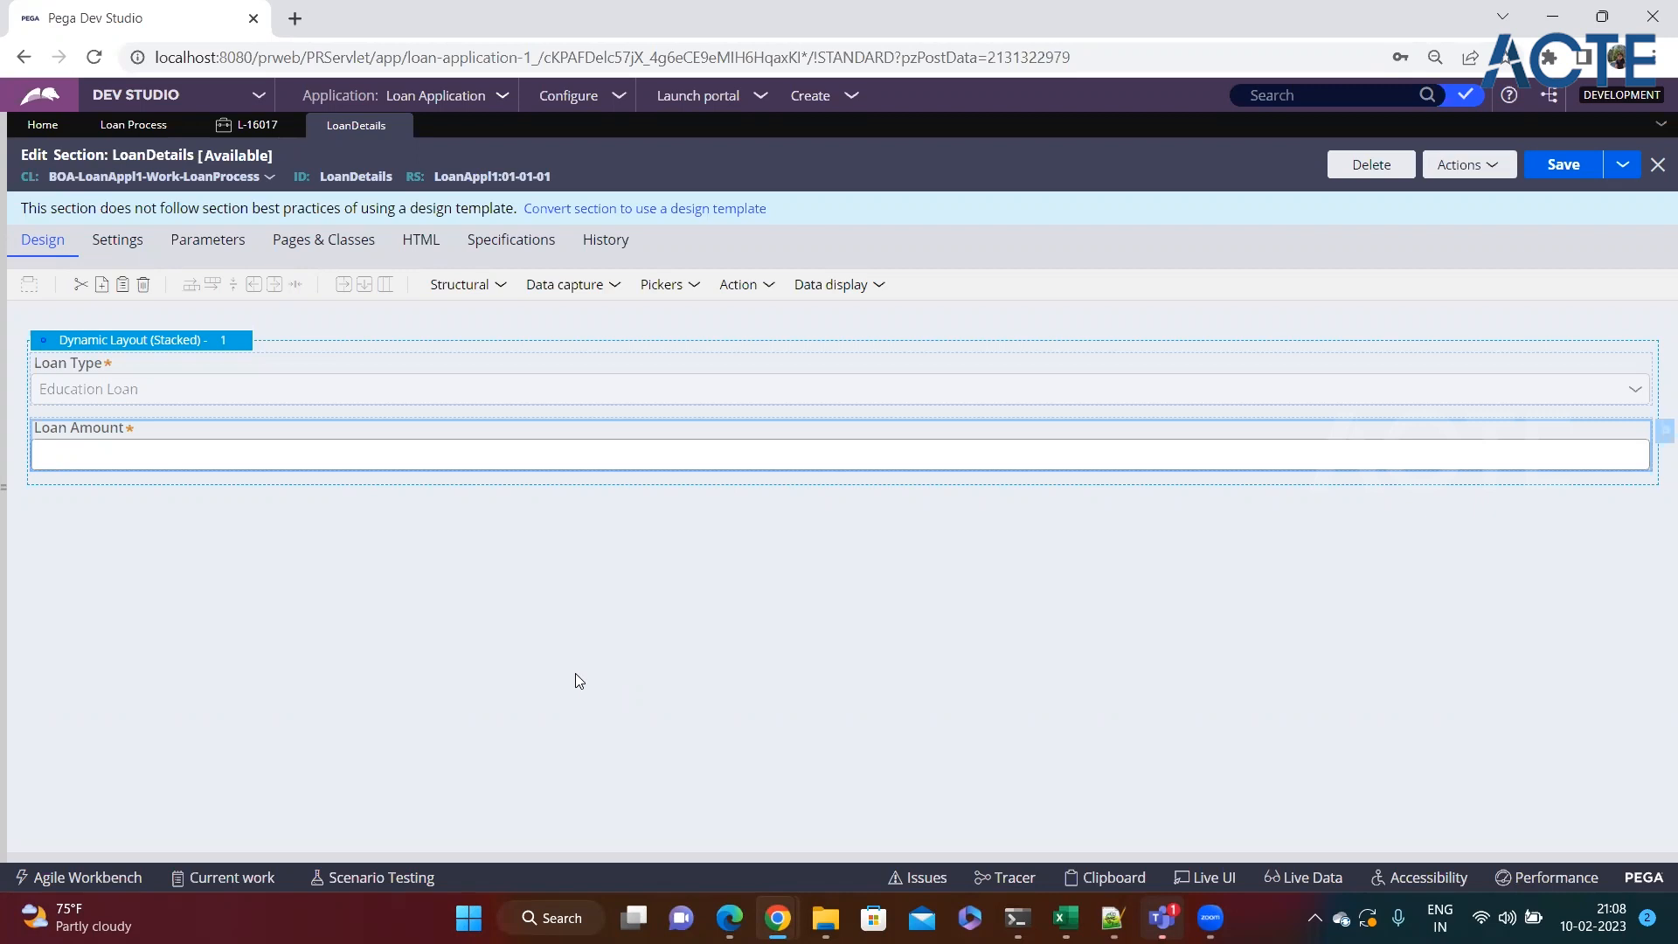
Compare the running case's Loan Details form with the Loan Type and Loan Amount fields in the LoanDetails section design.
{"action": "left_click", "coordinate": [247, 131]}
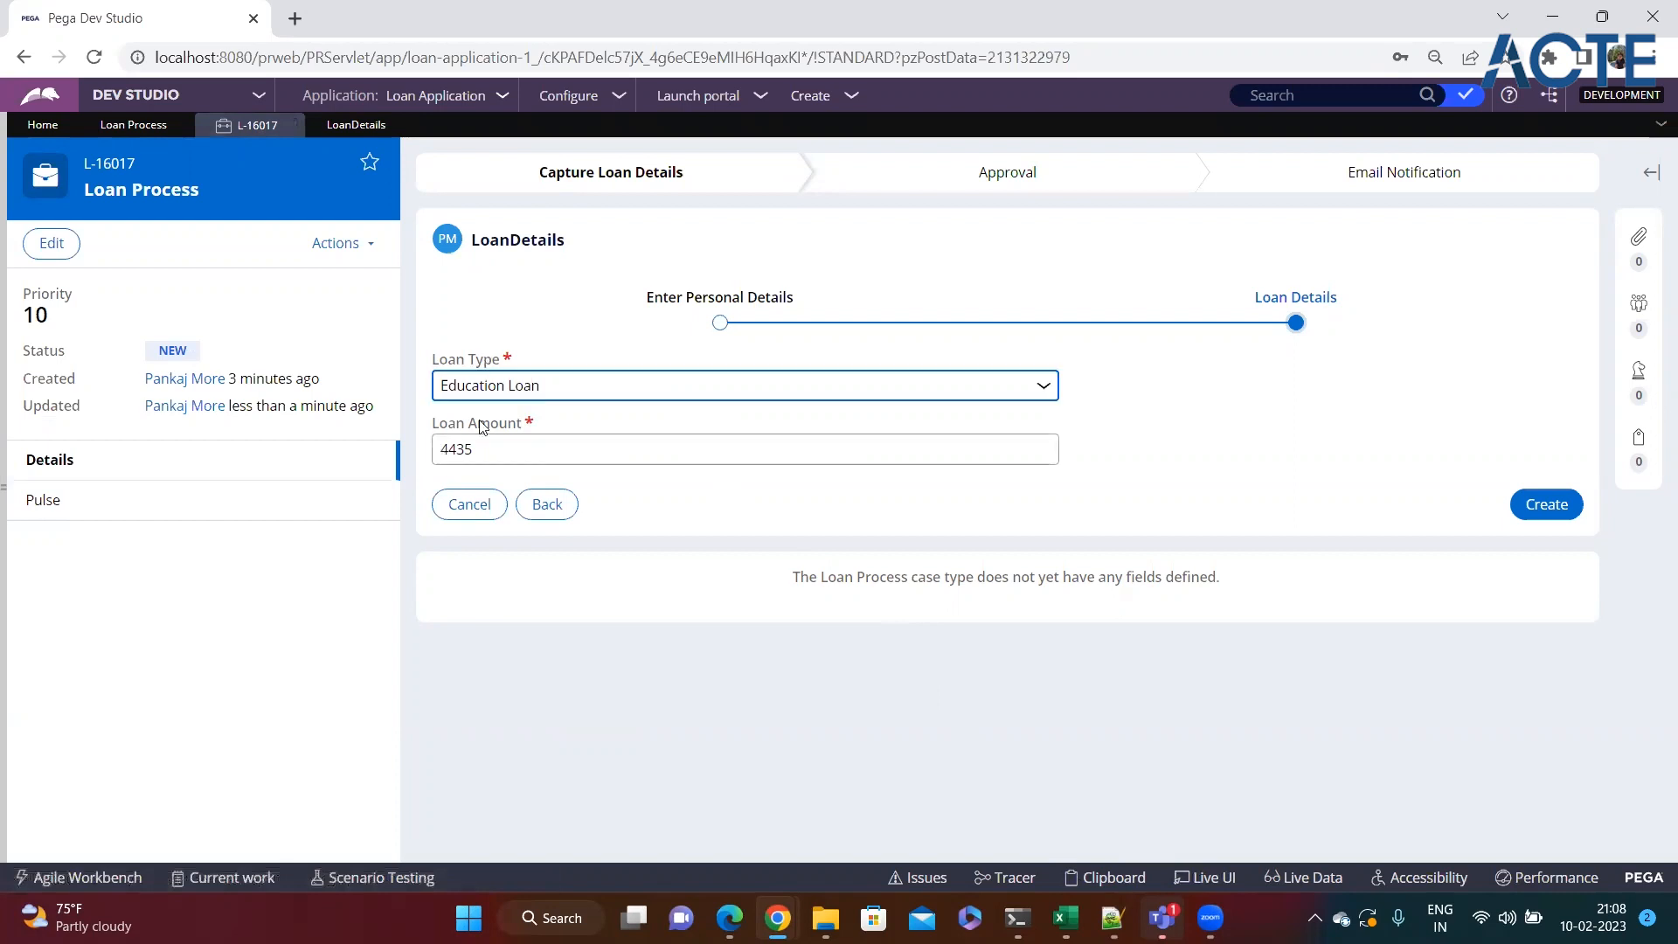
{"action": "left_click", "coordinate": [381, 129]}
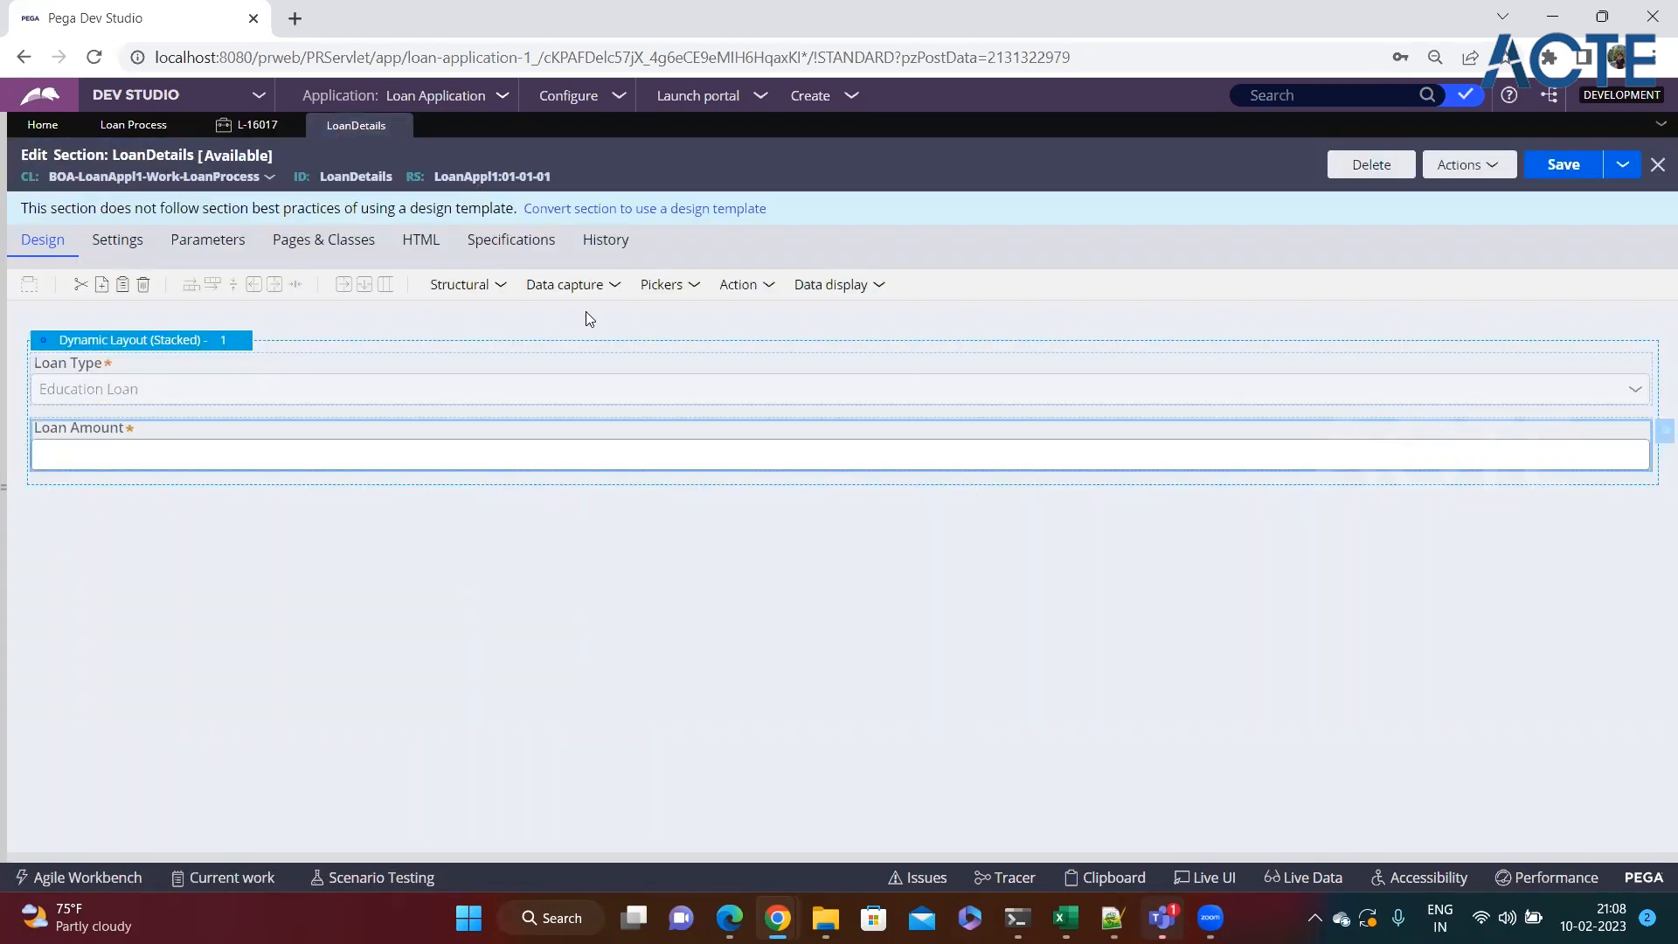
{"action": "left_click", "coordinate": [177, 476]}
{"action": "left_click", "coordinate": [149, 436]}
{"action": "left_click", "coordinate": [304, 398]}
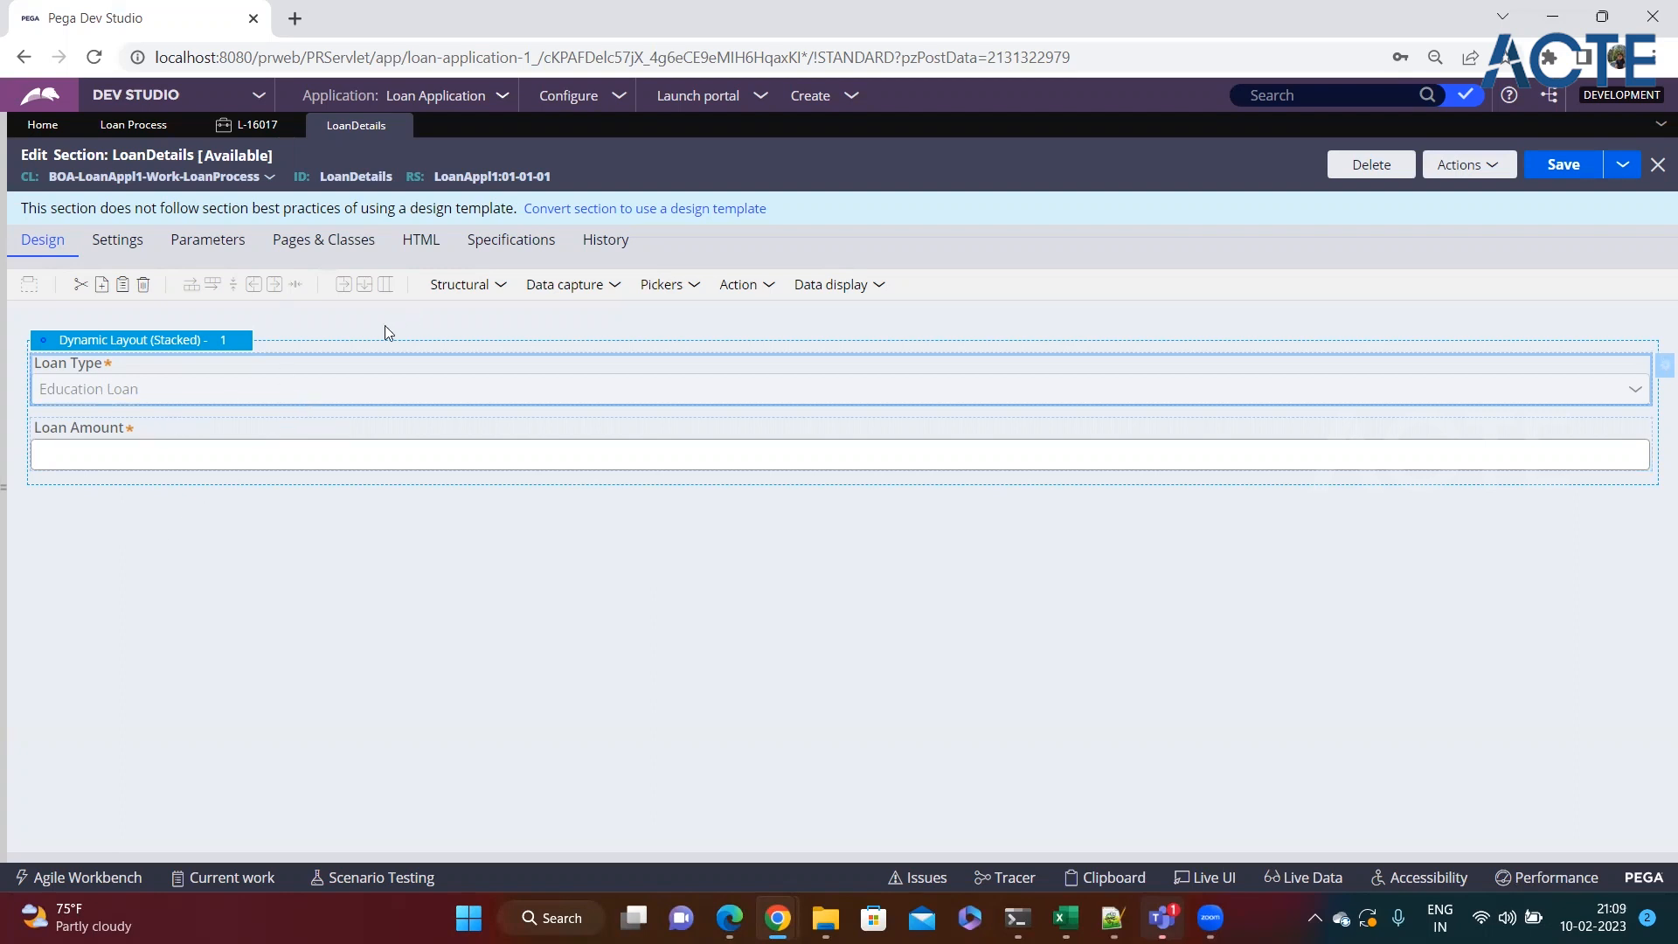
Add a second dynamic layout below the loan fields in the LoanDetails section and place a checkbox in it.
{"action": "left_click", "coordinate": [495, 285]}
{"action": "left_click_drag", "start_coordinate": [555, 324], "coordinate": [227, 536]}
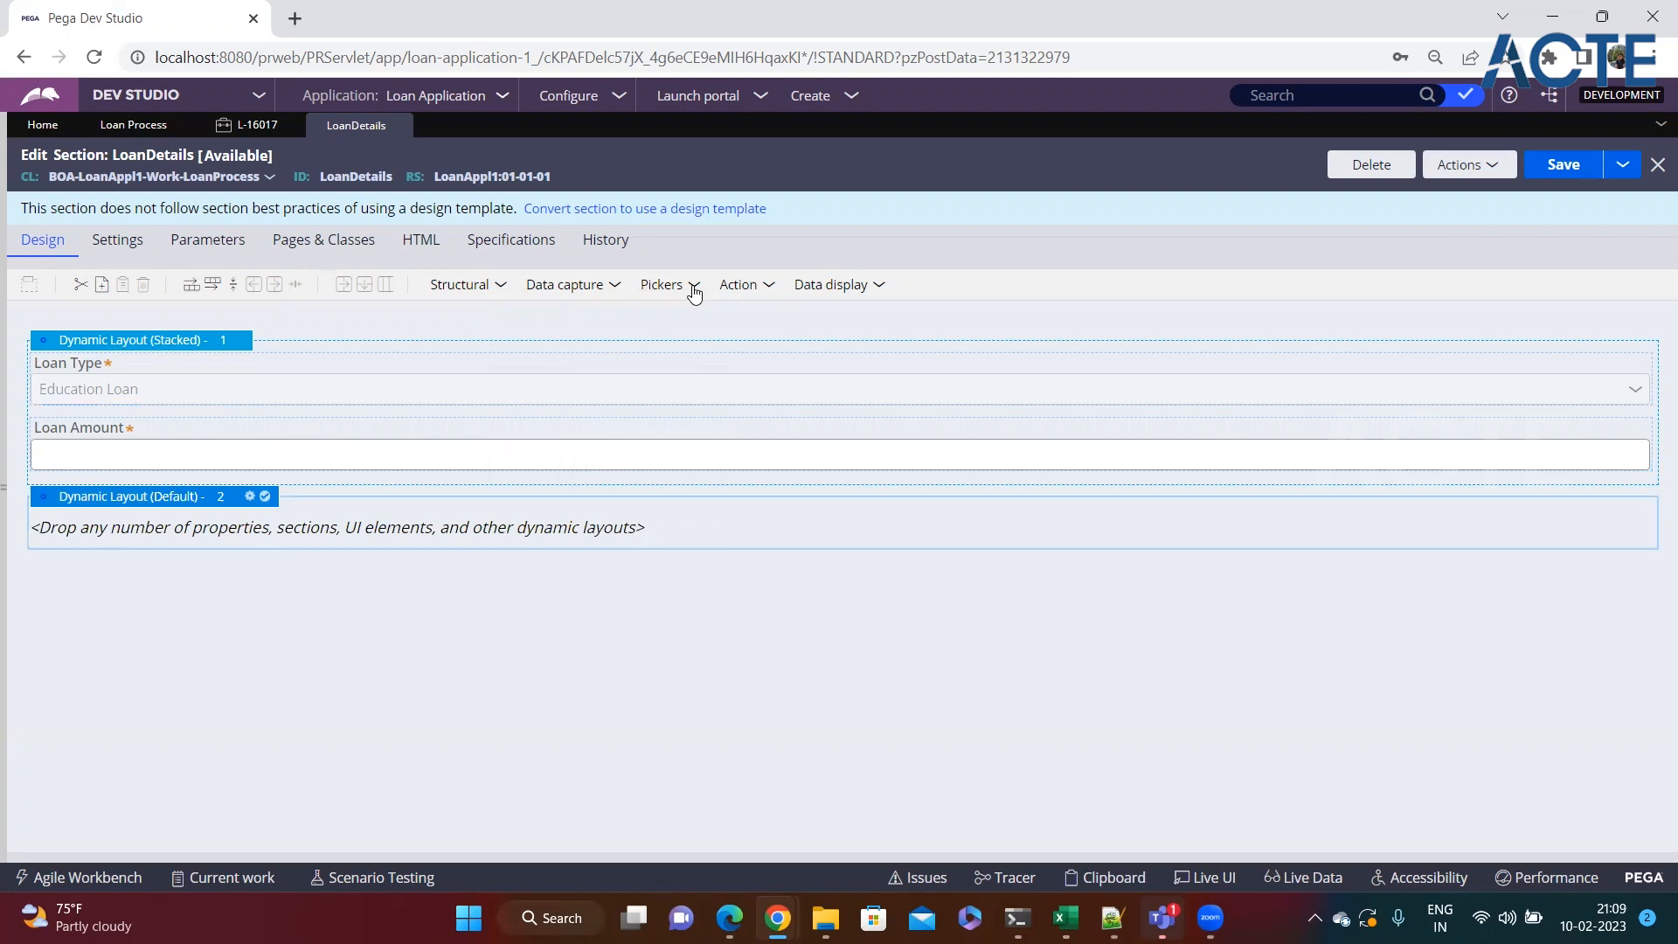
{"action": "mouse_move", "coordinate": [672, 287]}
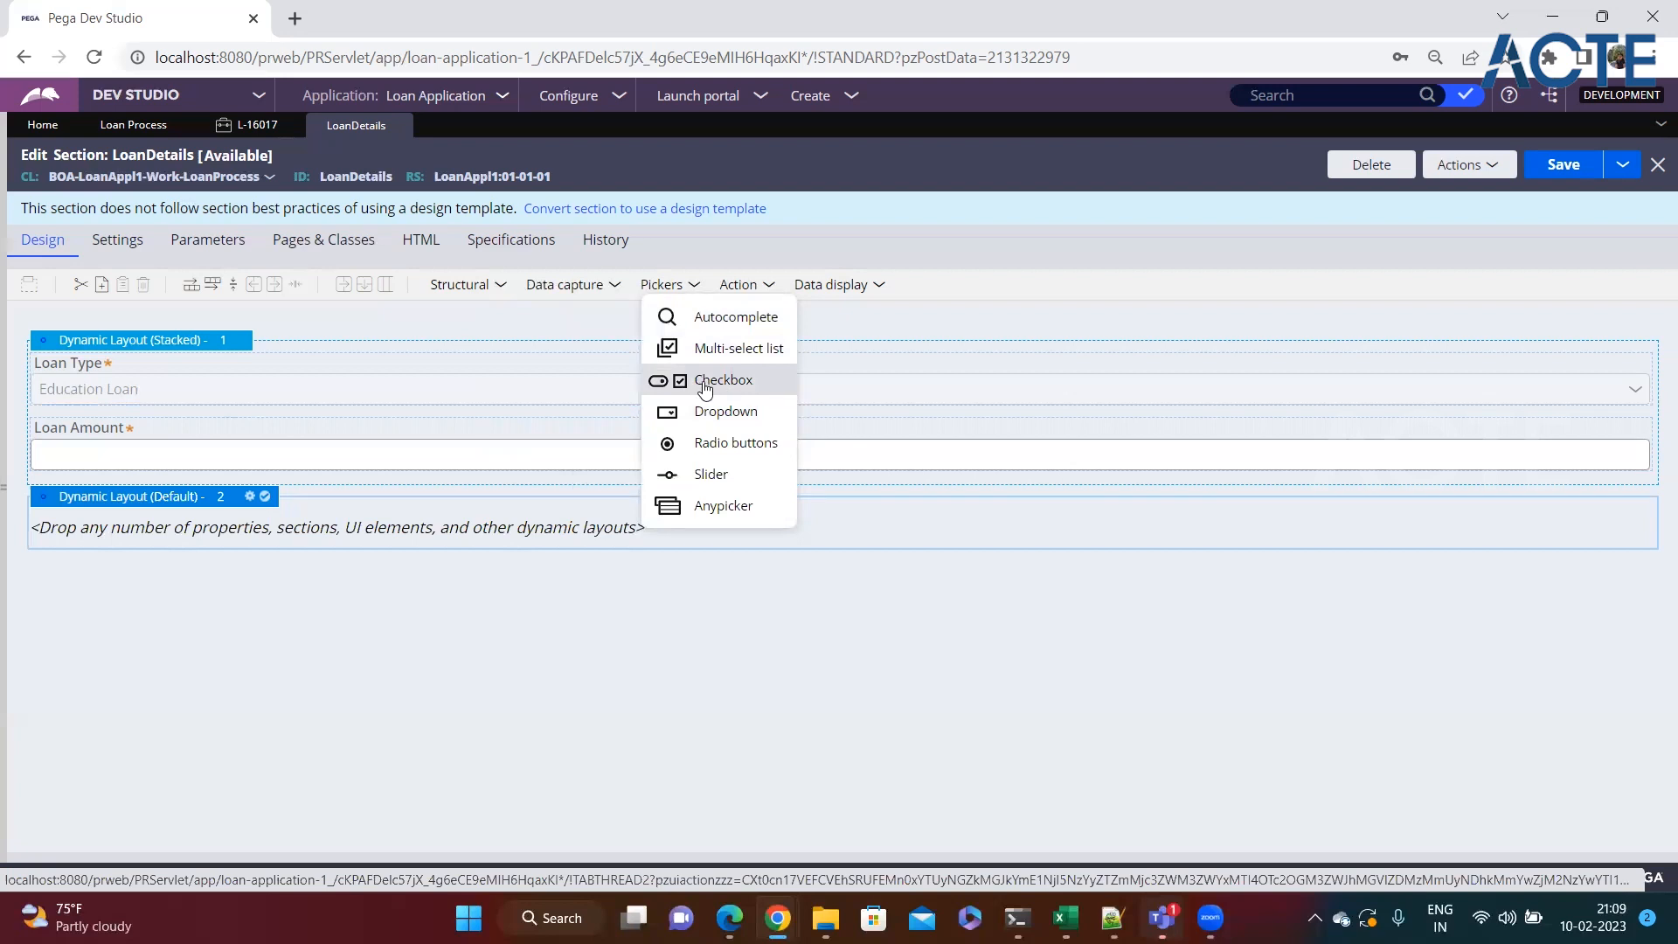
{"action": "left_click_drag", "start_coordinate": [714, 391], "coordinate": [427, 549]}
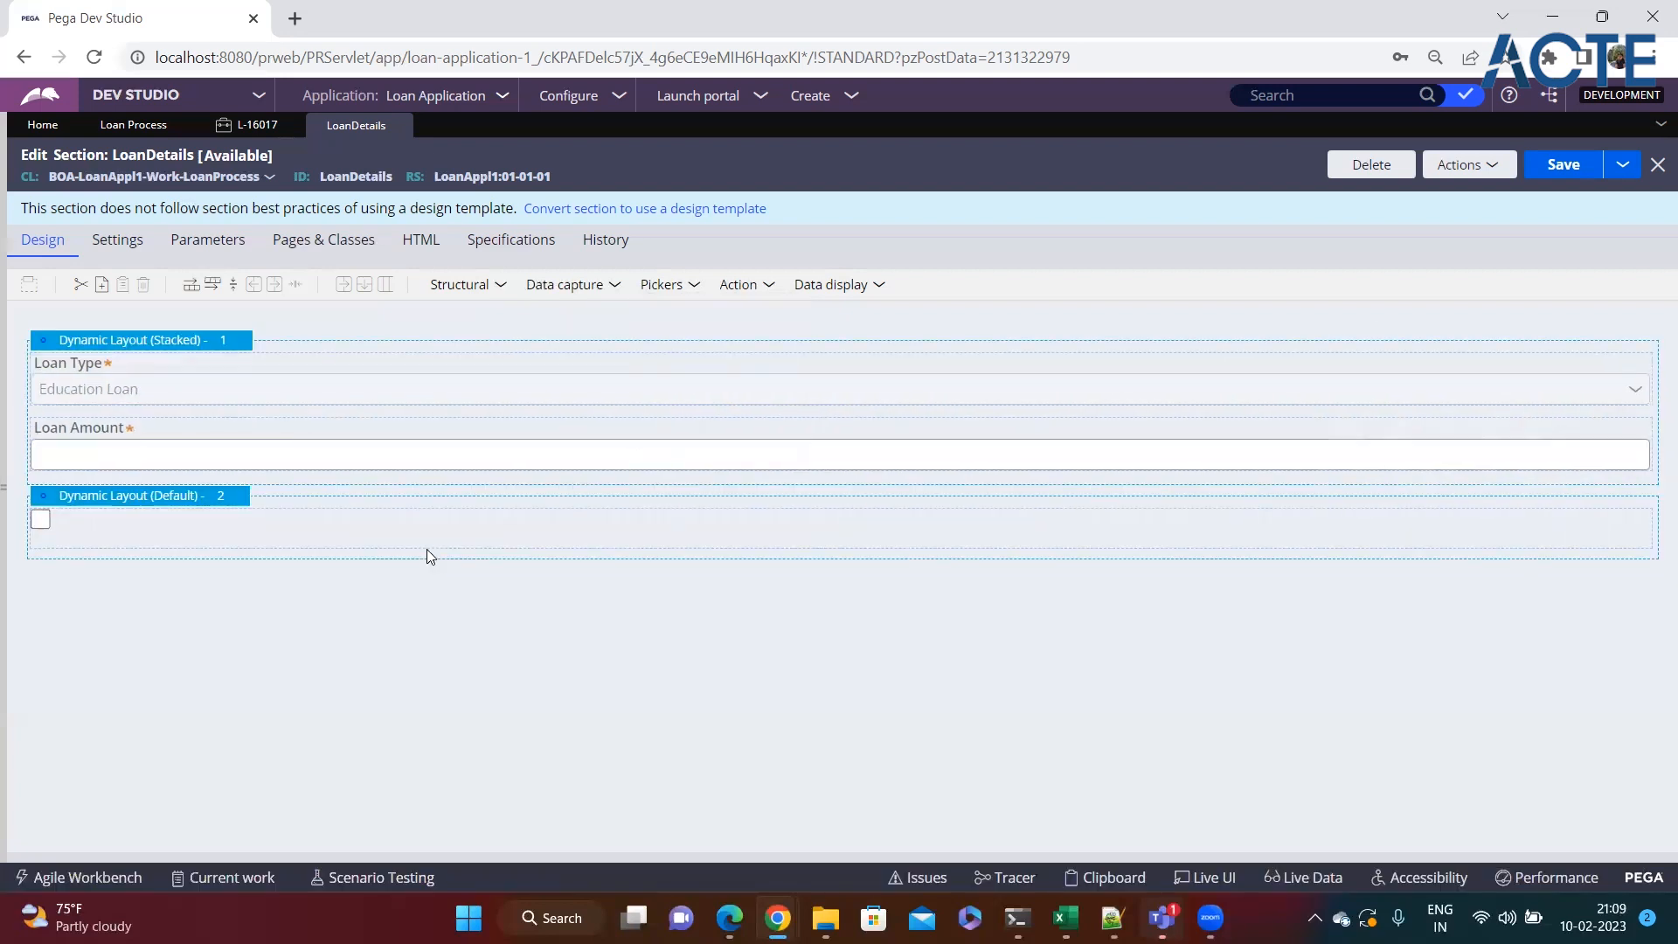
Bind the new checkbox to the property .AnyPastLoan, then create and save that property in the LoanProcess class.
{"action": "left_click", "coordinate": [1661, 522]}
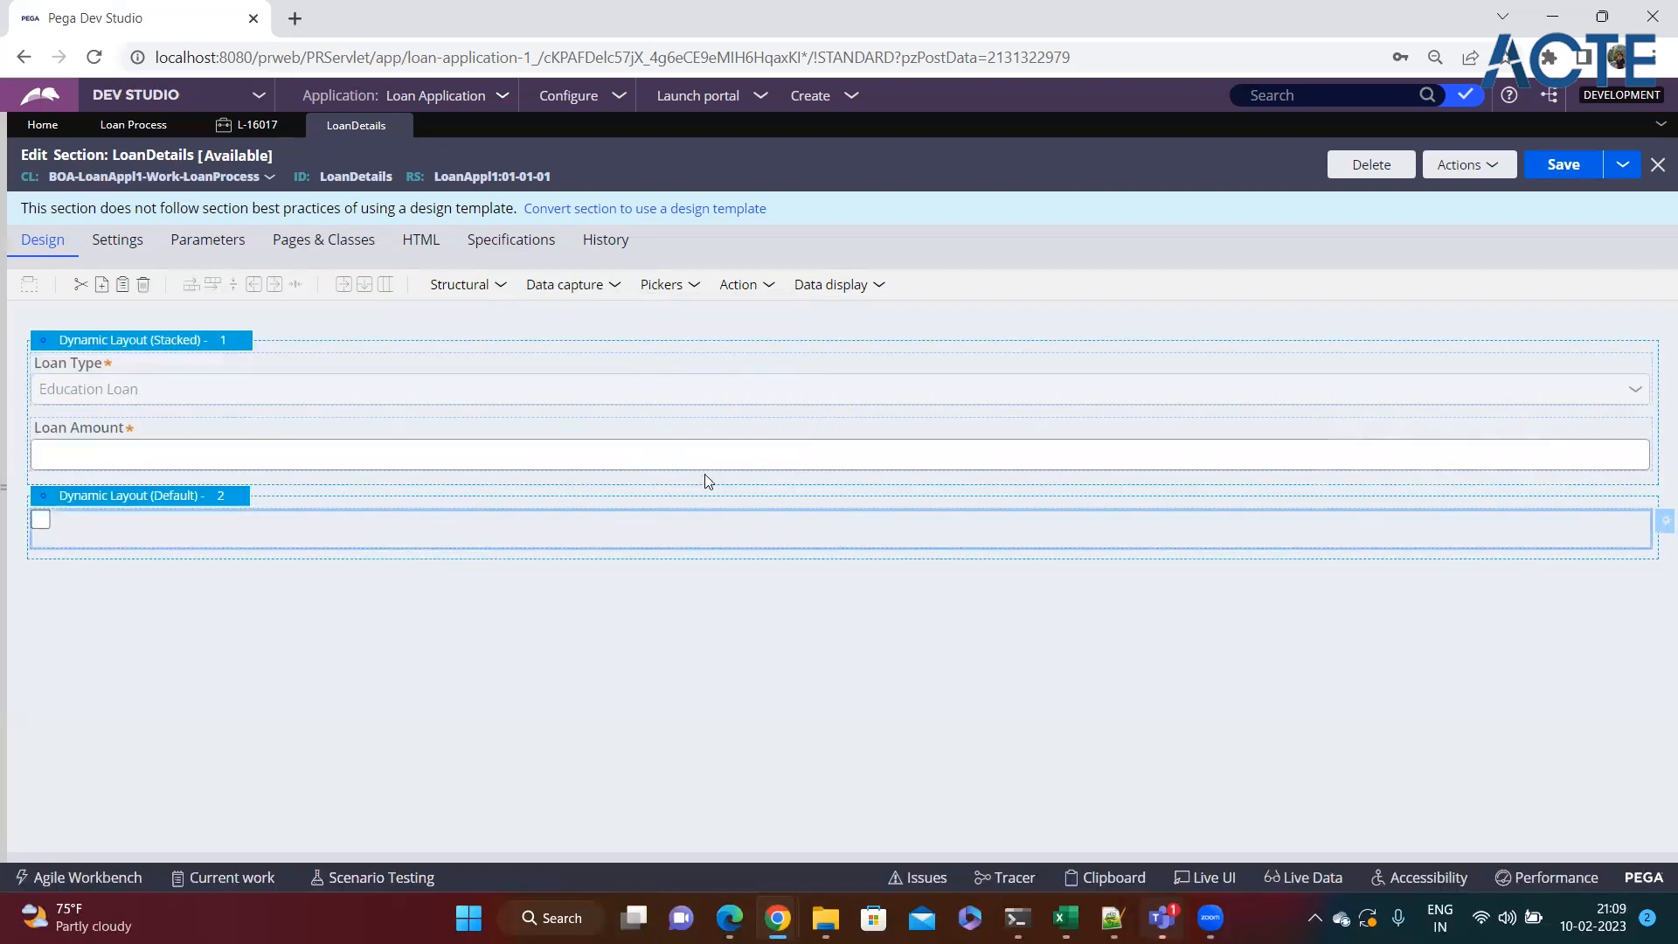
{"action": "left_click", "coordinate": [684, 330]}
{"action": "type", "text": "."}
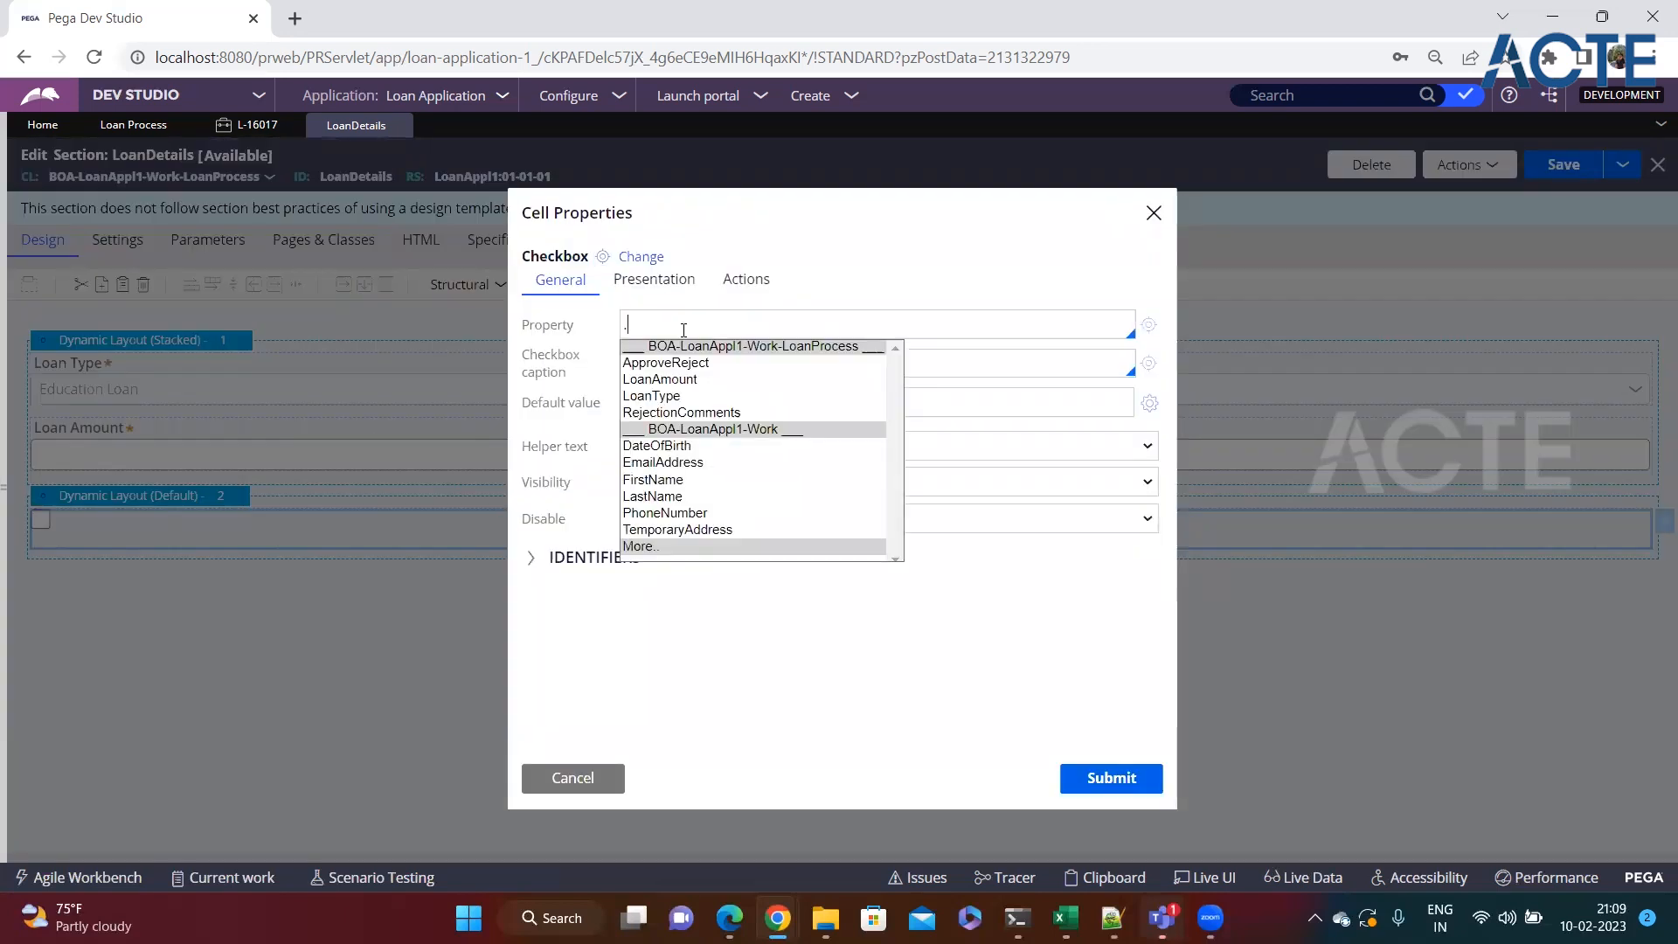
{"action": "type", "text": "Any"}
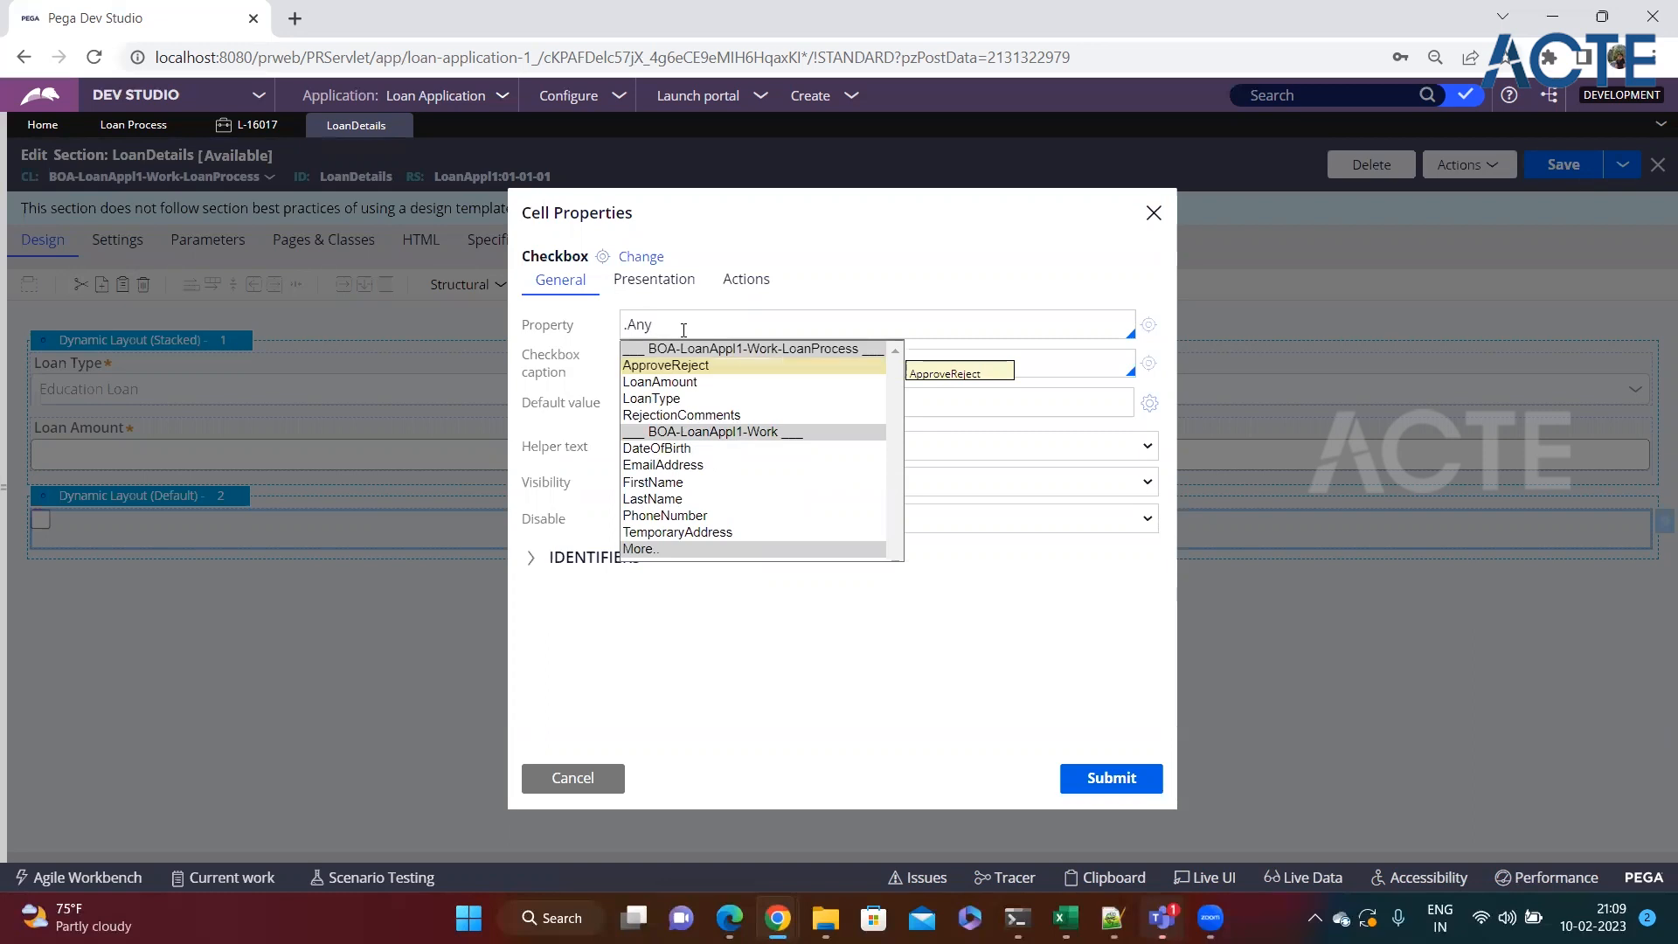
{"action": "type", "text": "PastLoan"}
{"action": "left_click", "coordinate": [1147, 325]}
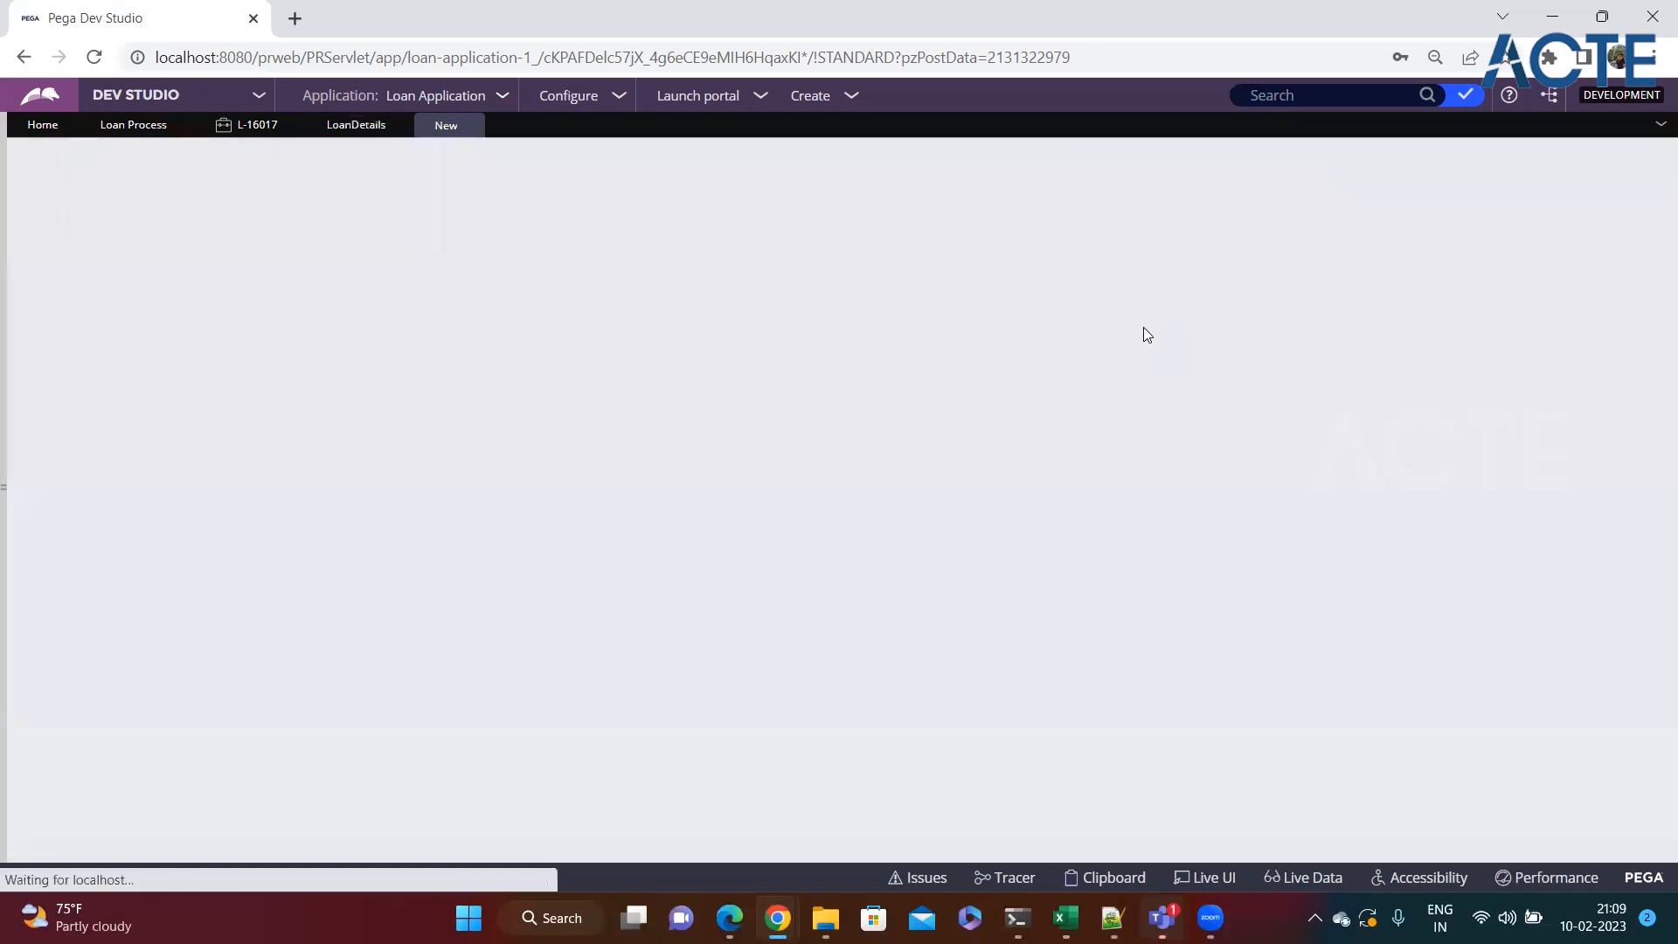
{"action": "left_click", "coordinate": [1574, 160]}
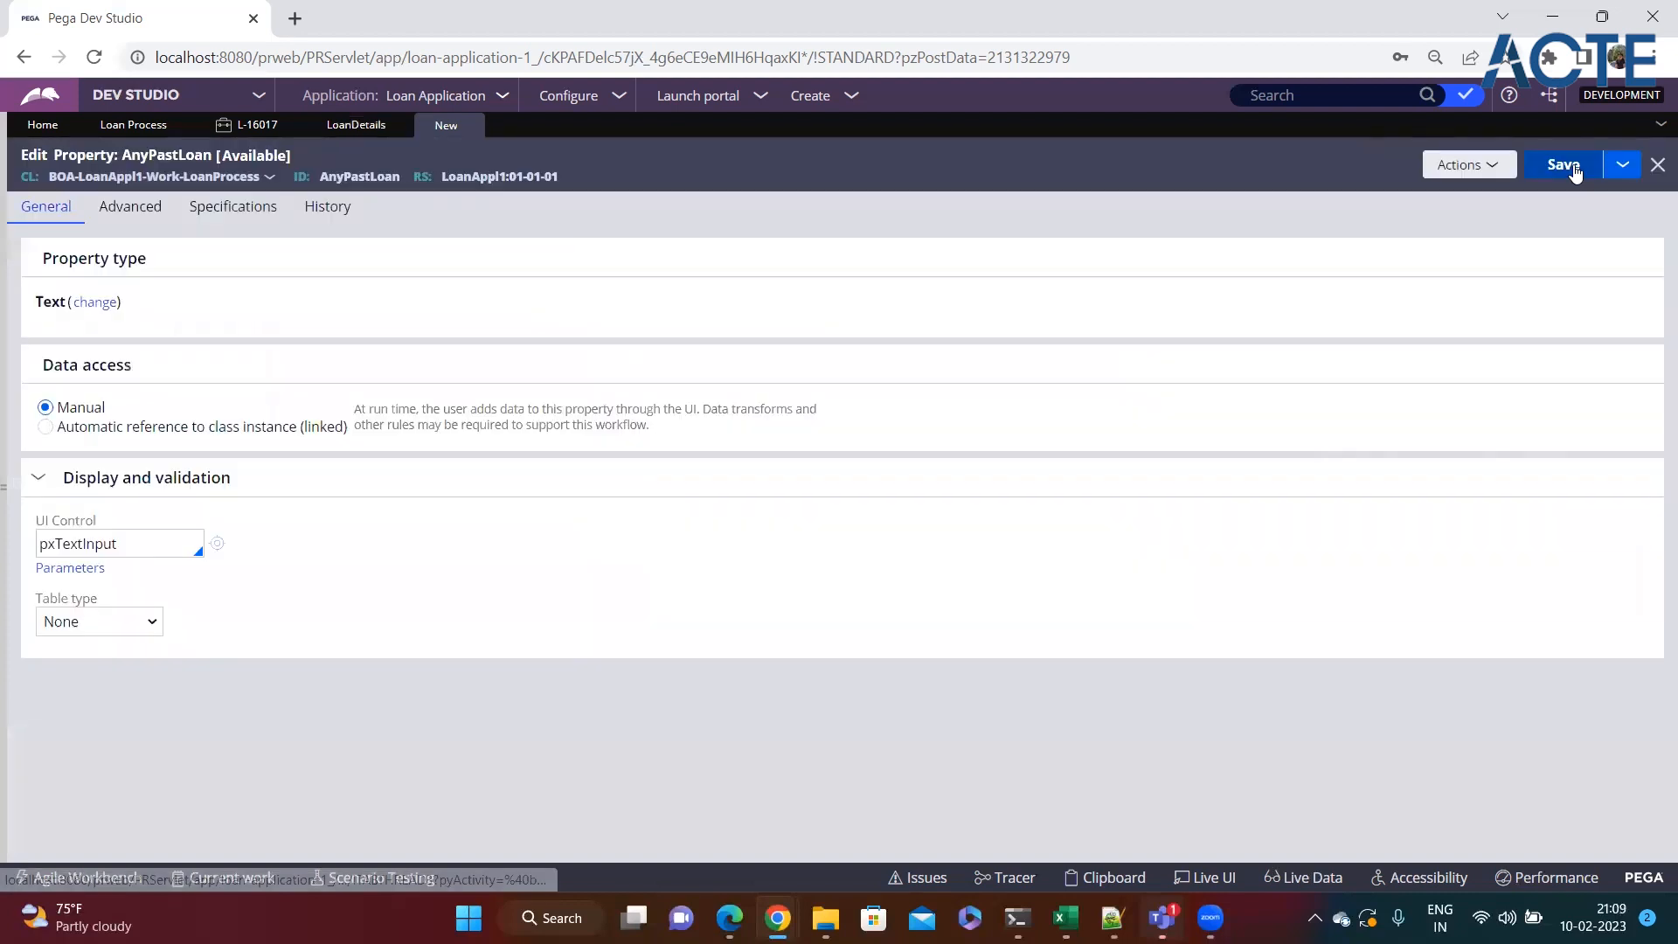
{"action": "left_click", "coordinate": [1576, 171]}
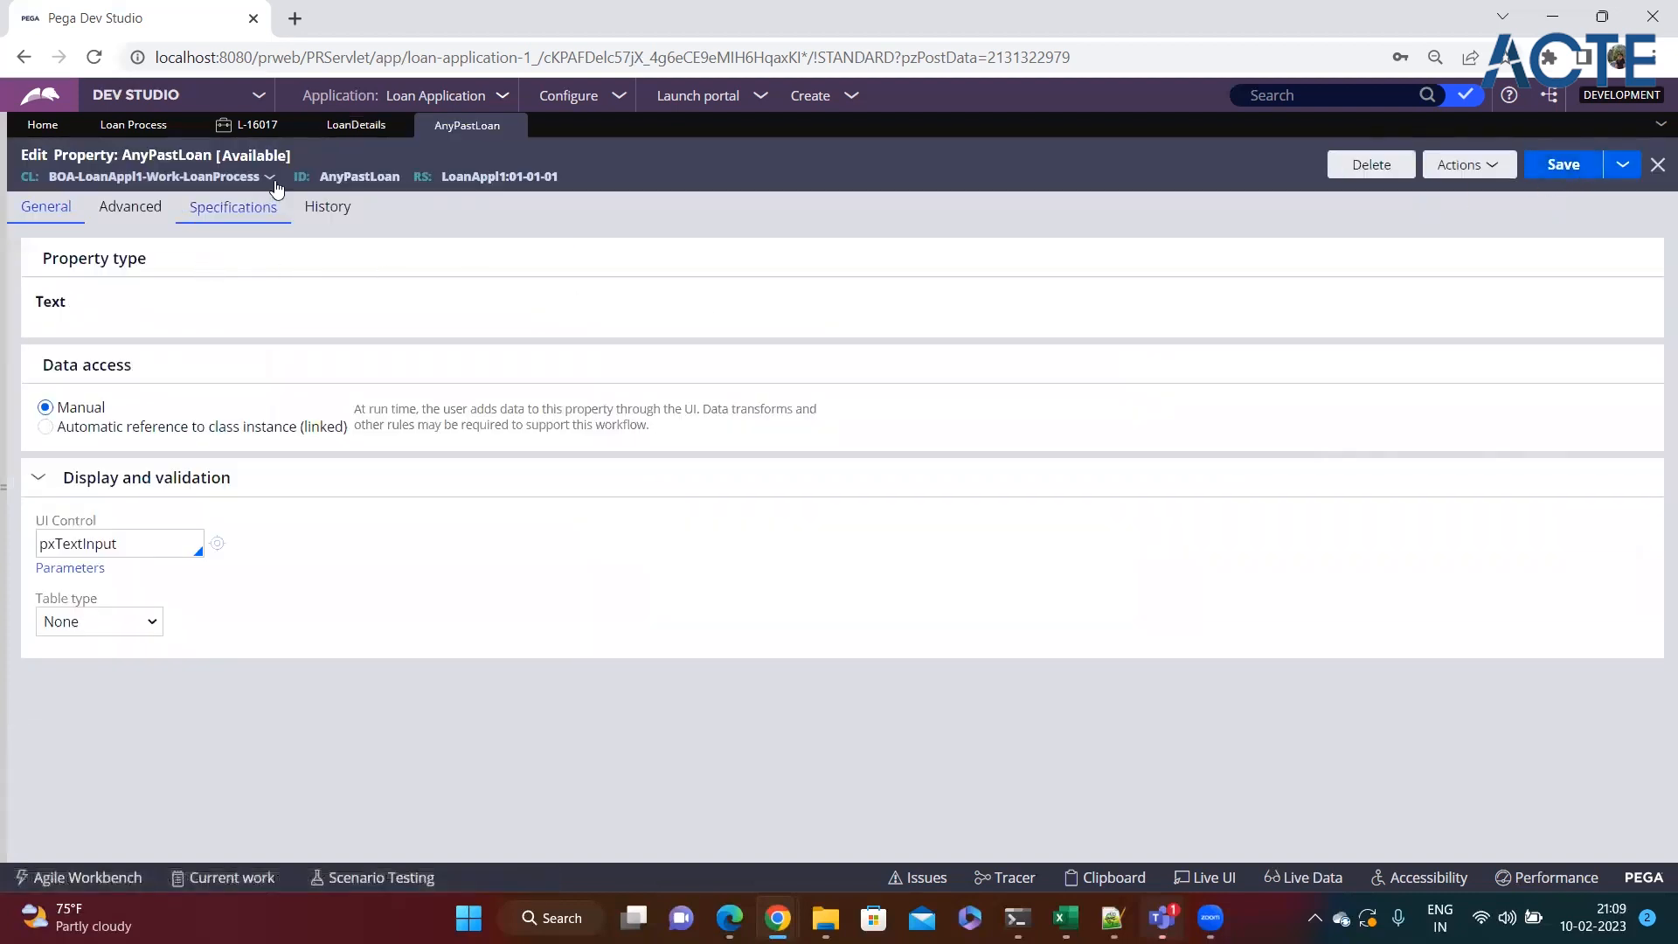
Caption the checkbox "Do you have any loan ?" in the LoanDetails section and save the section.
{"action": "left_click", "coordinate": [351, 127]}
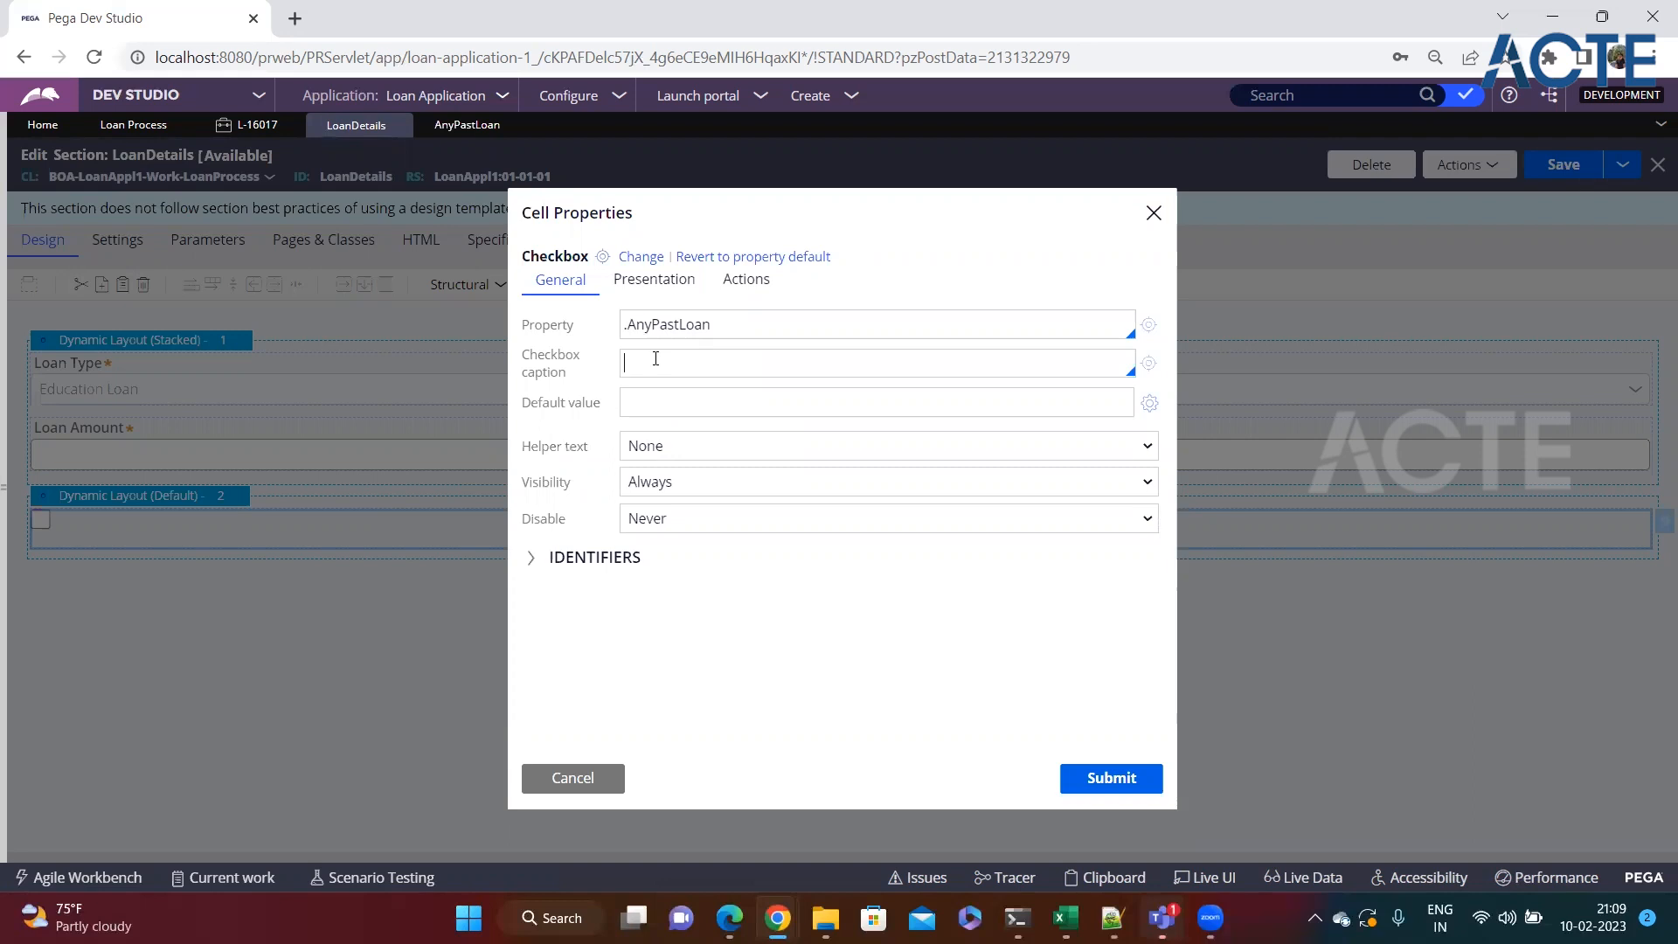
{"action": "type", "text": "Do you ha"}
{"action": "type", "text": "ve any l"}
{"action": "type", "text": "loan"}
{"action": "type", "text": "?"}
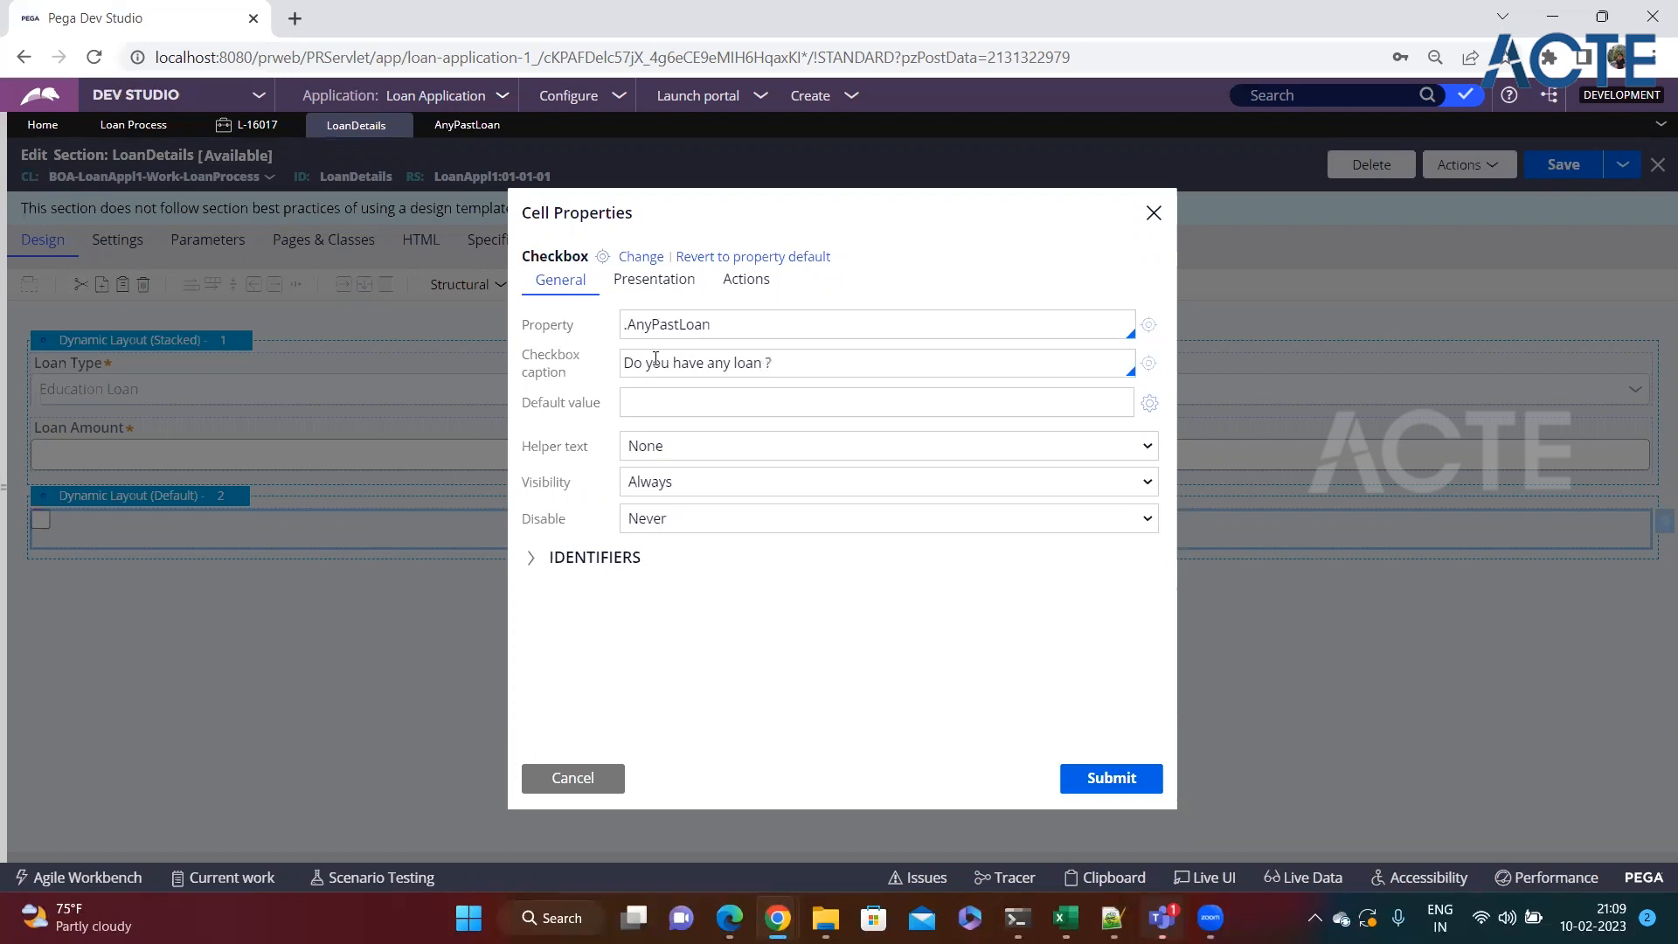
{"action": "left_click", "coordinate": [1103, 776]}
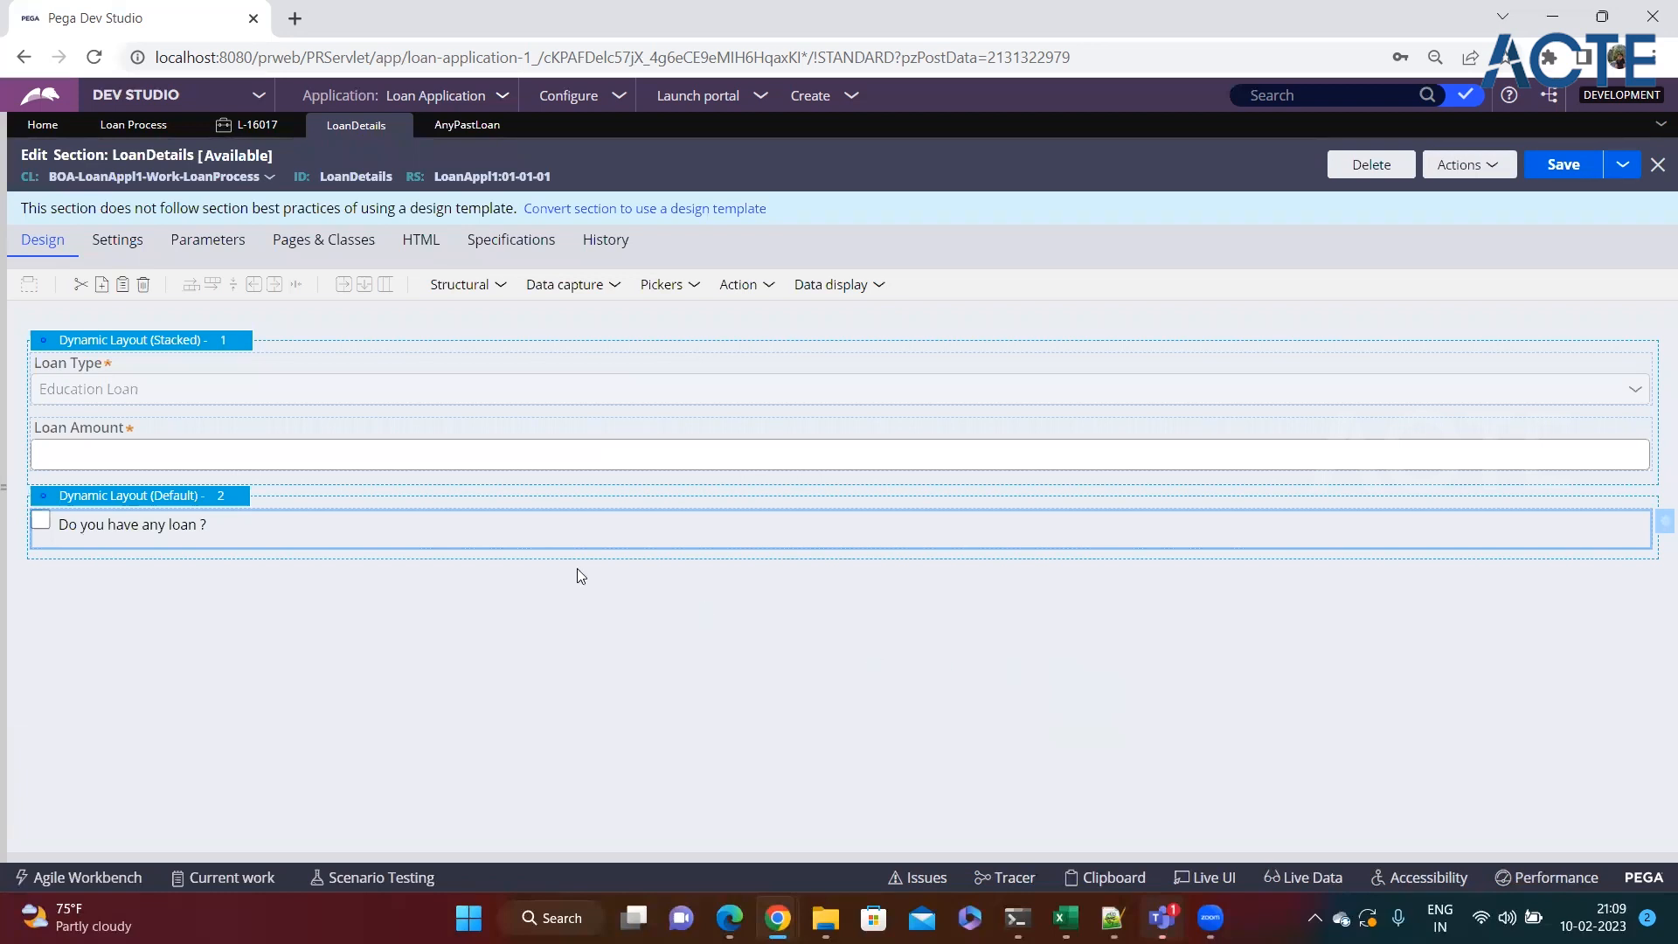
{"action": "left_click", "coordinate": [1547, 166]}
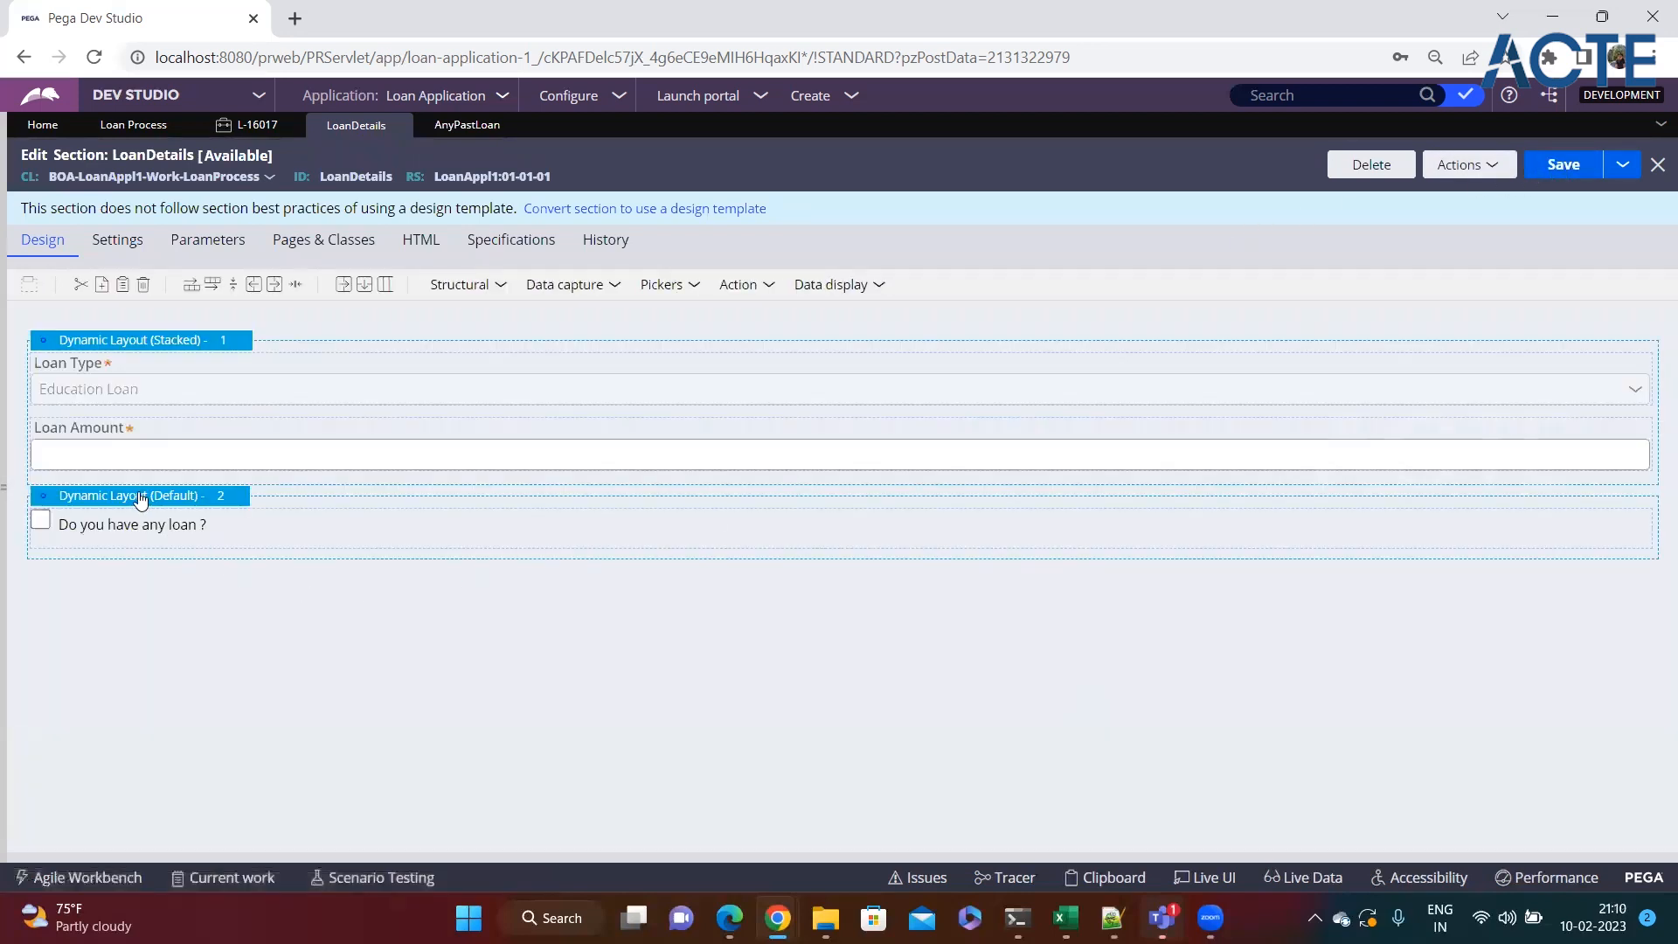
Add a table below the checkbox's dynamic layout in the LoanDetails section.
{"action": "left_click", "coordinate": [149, 496]}
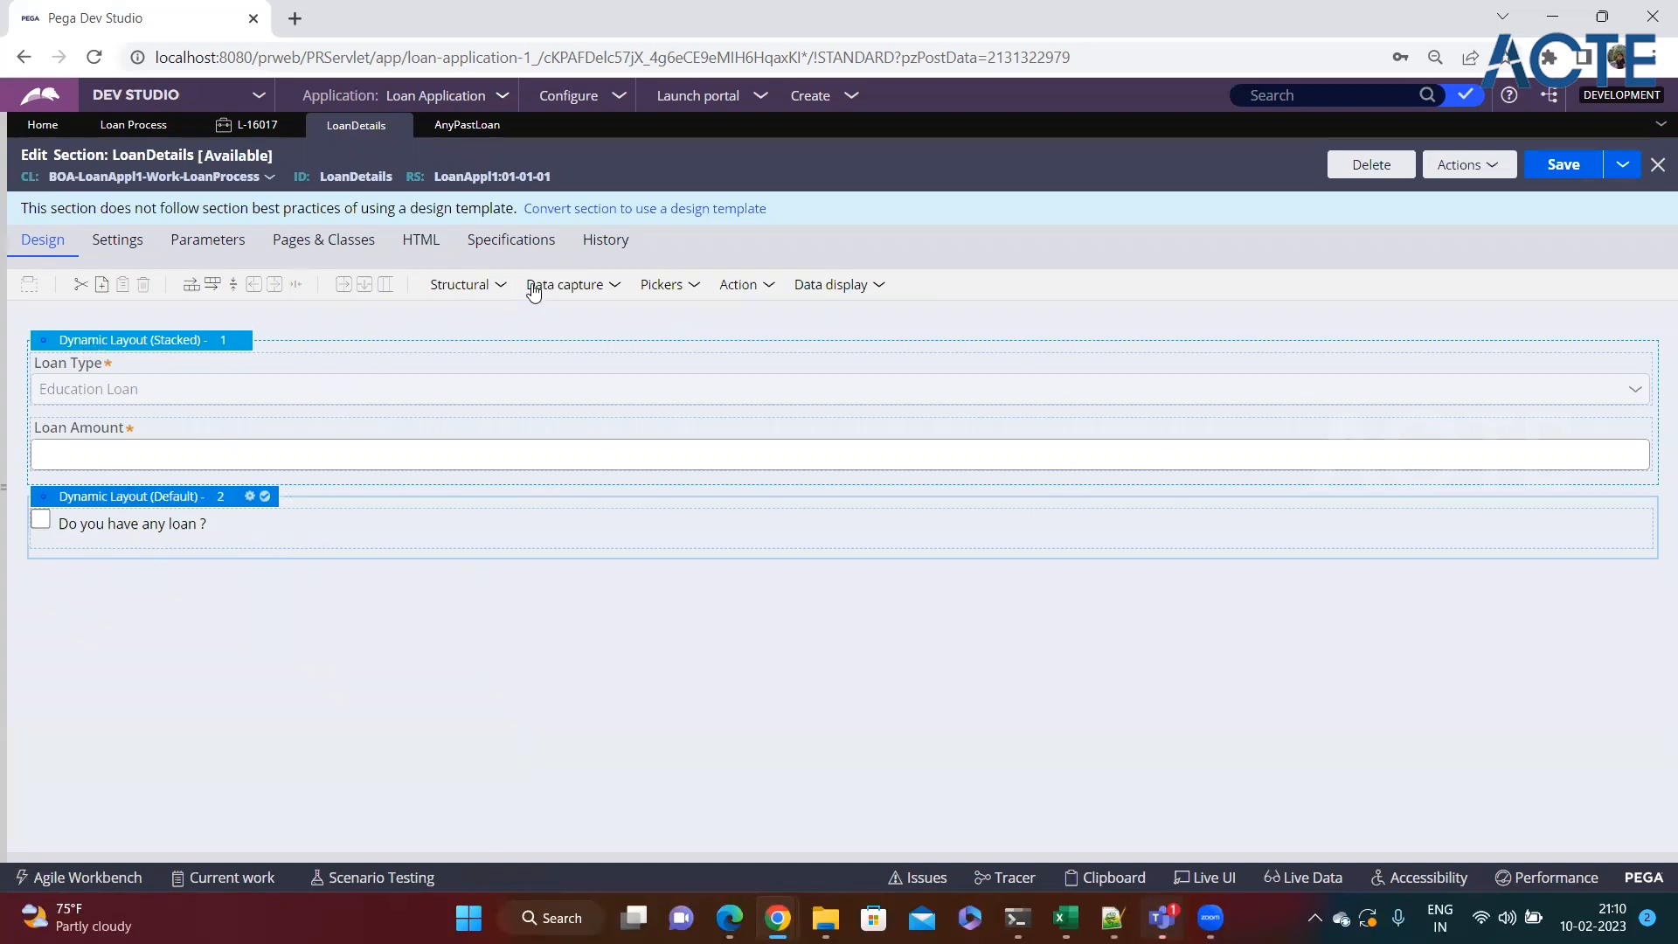
{"action": "left_click", "coordinate": [504, 288]}
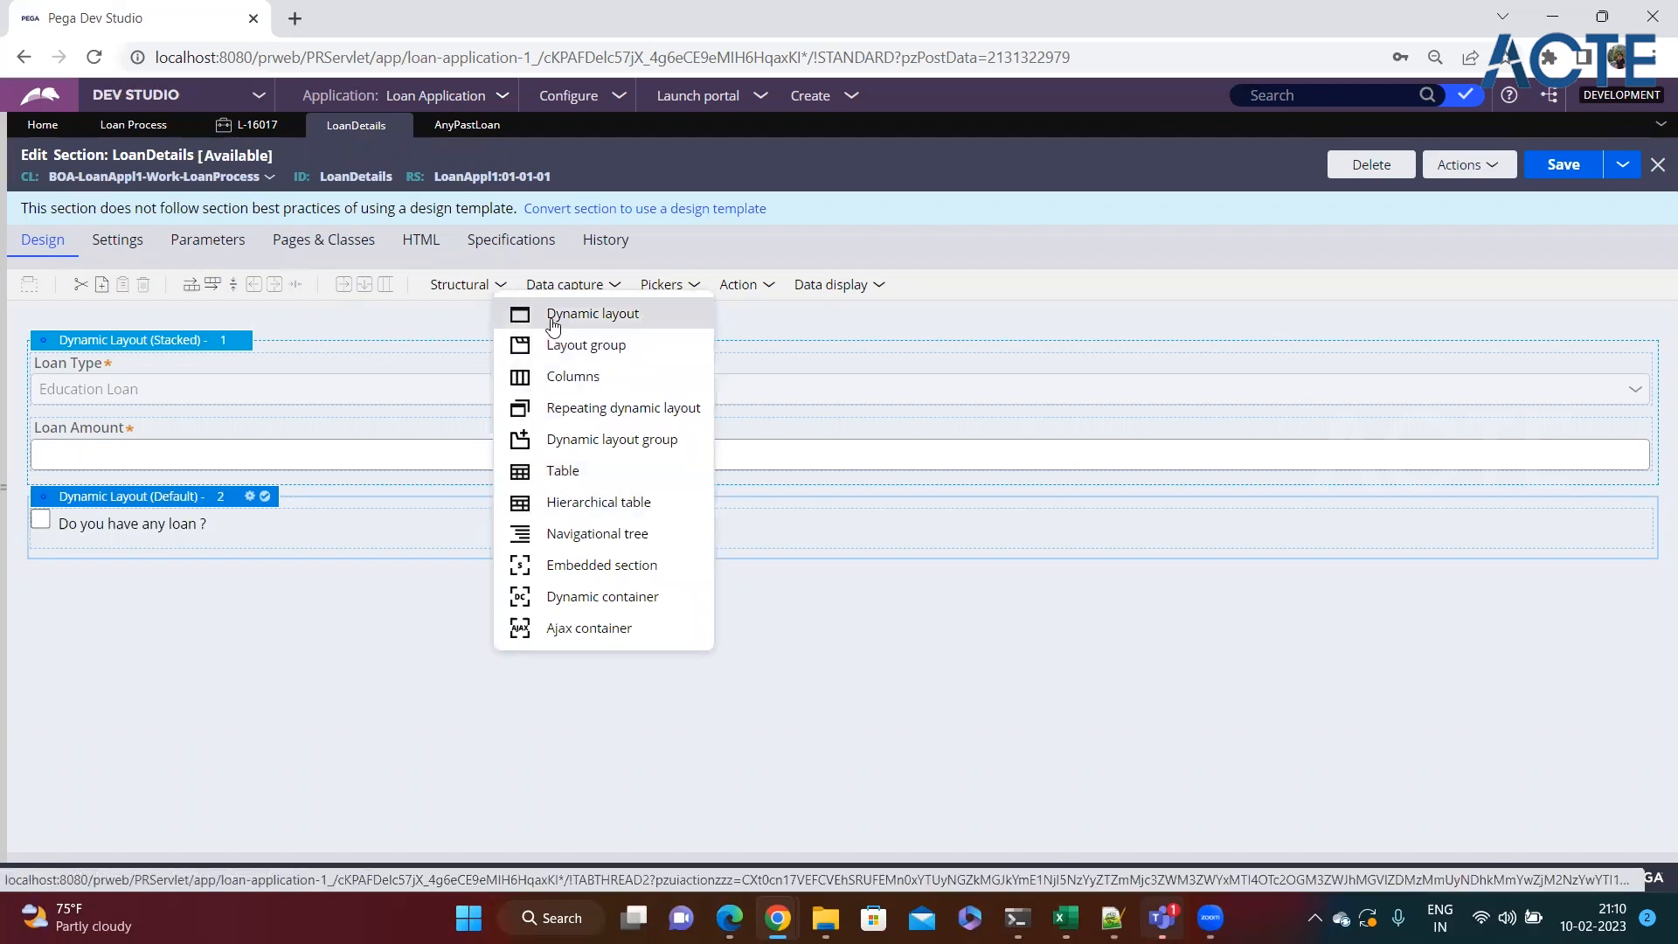
{"action": "left_click", "coordinate": [570, 473]}
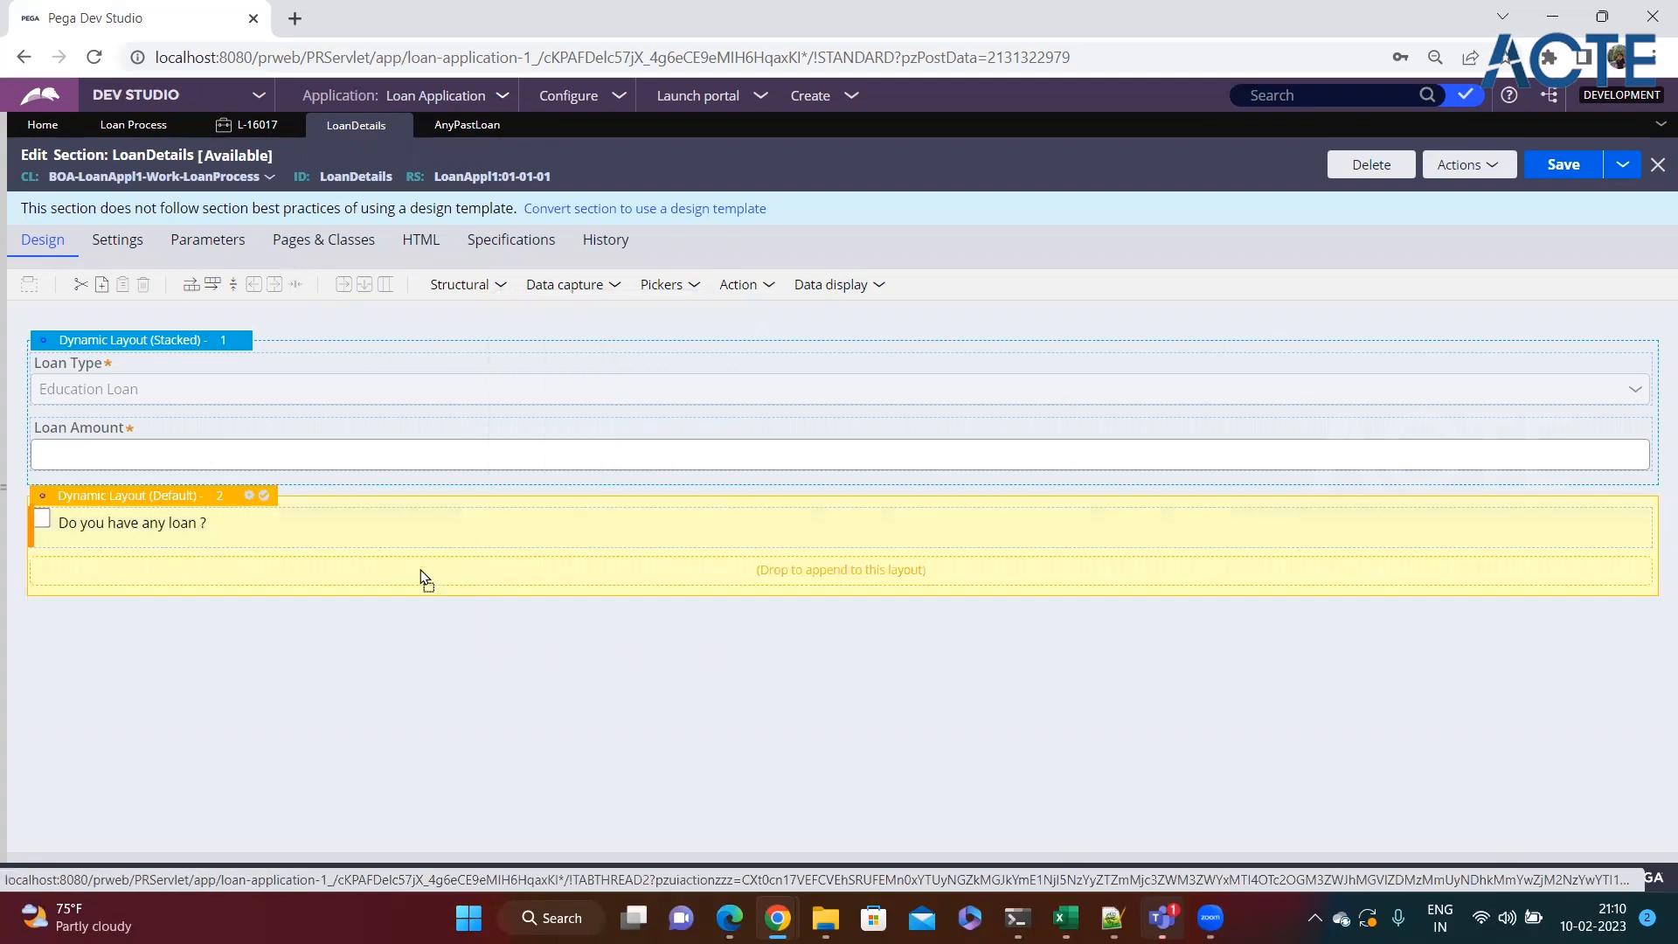
{"action": "left_click", "coordinate": [424, 631]}
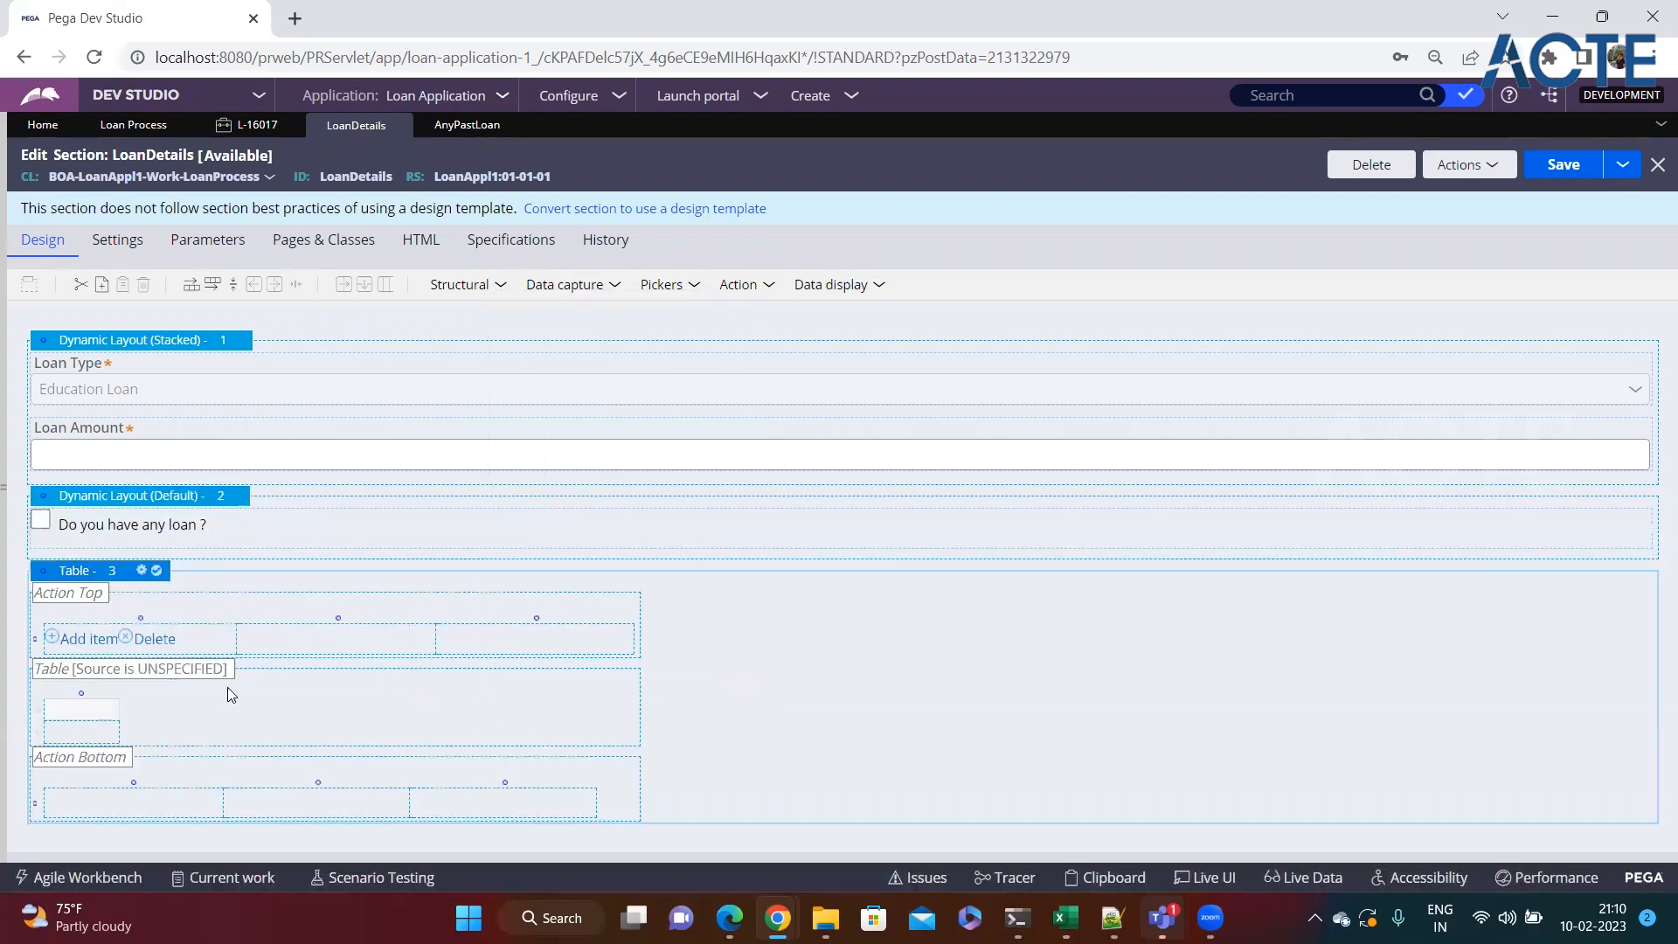
Set the table's property list source to .LoanDetails and open a new property record for it.
{"action": "left_click", "coordinate": [140, 570]}
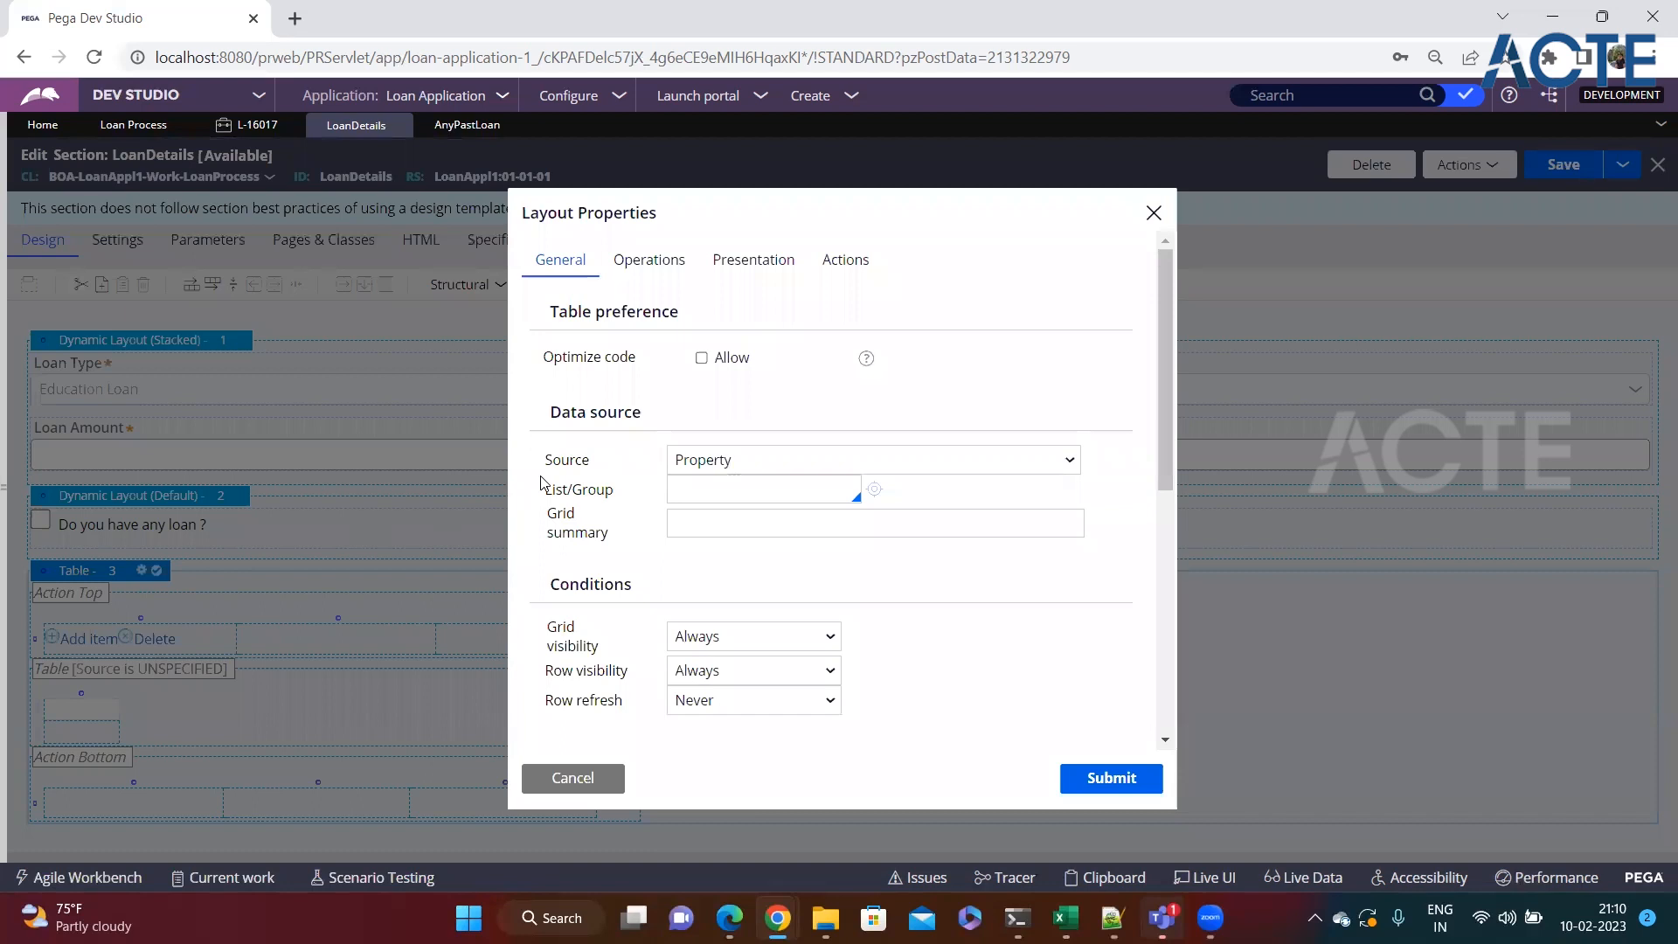
{"action": "left_click_drag", "start_coordinate": [547, 494], "coordinate": [617, 505]}
{"action": "left_click", "coordinate": [708, 487]}
{"action": "left_click", "coordinate": [714, 491]}
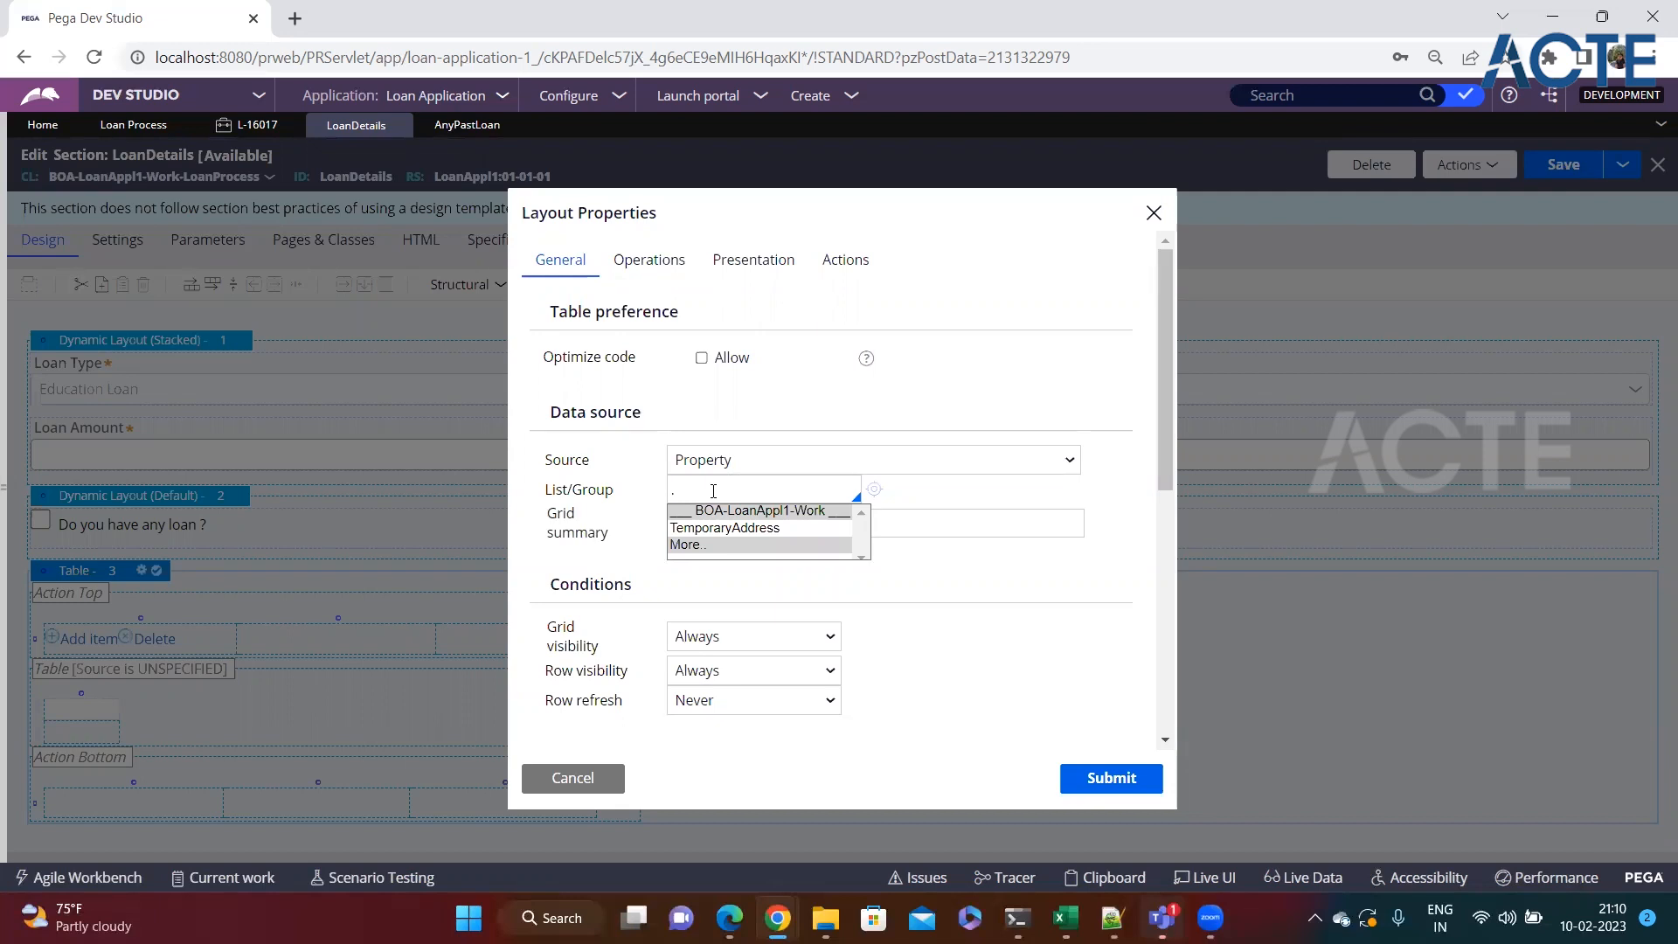
{"action": "type", "text": ".Past"}
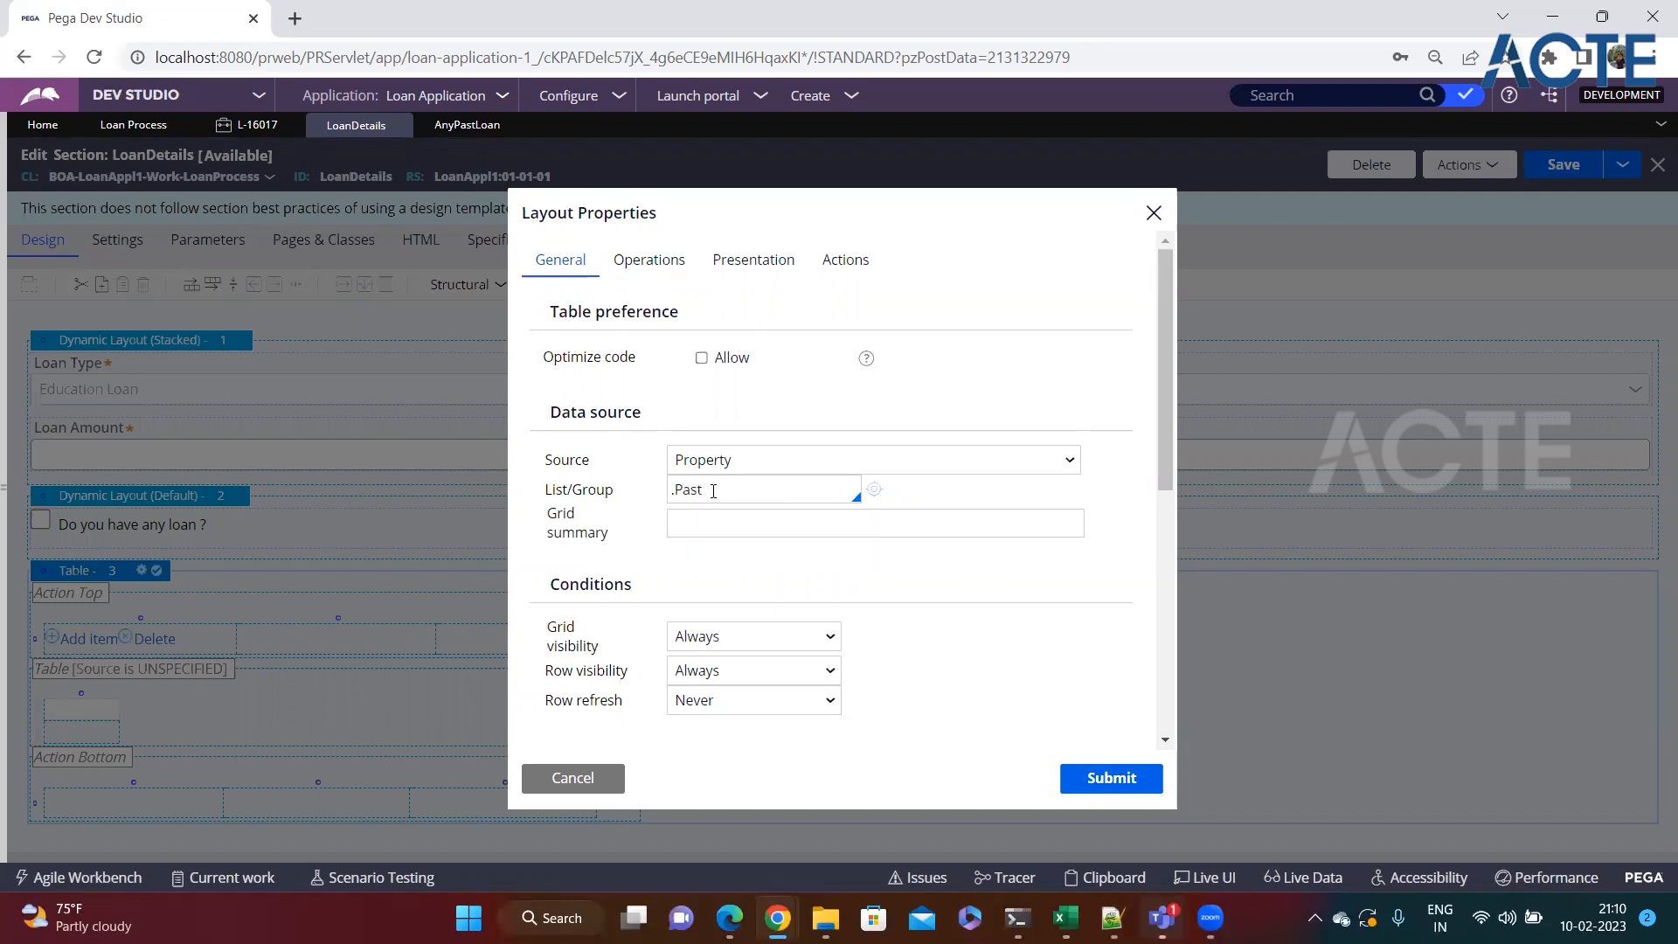
{"action": "key", "text": "BackSpace"}
{"action": "key", "text": "BackSpace"}
{"action": "key", "text": "BackSpace"}
{"action": "key", "text": "BackSpace"}
{"action": "type", "text": "LoanDetails"}
{"action": "left_click", "coordinate": [876, 490]}
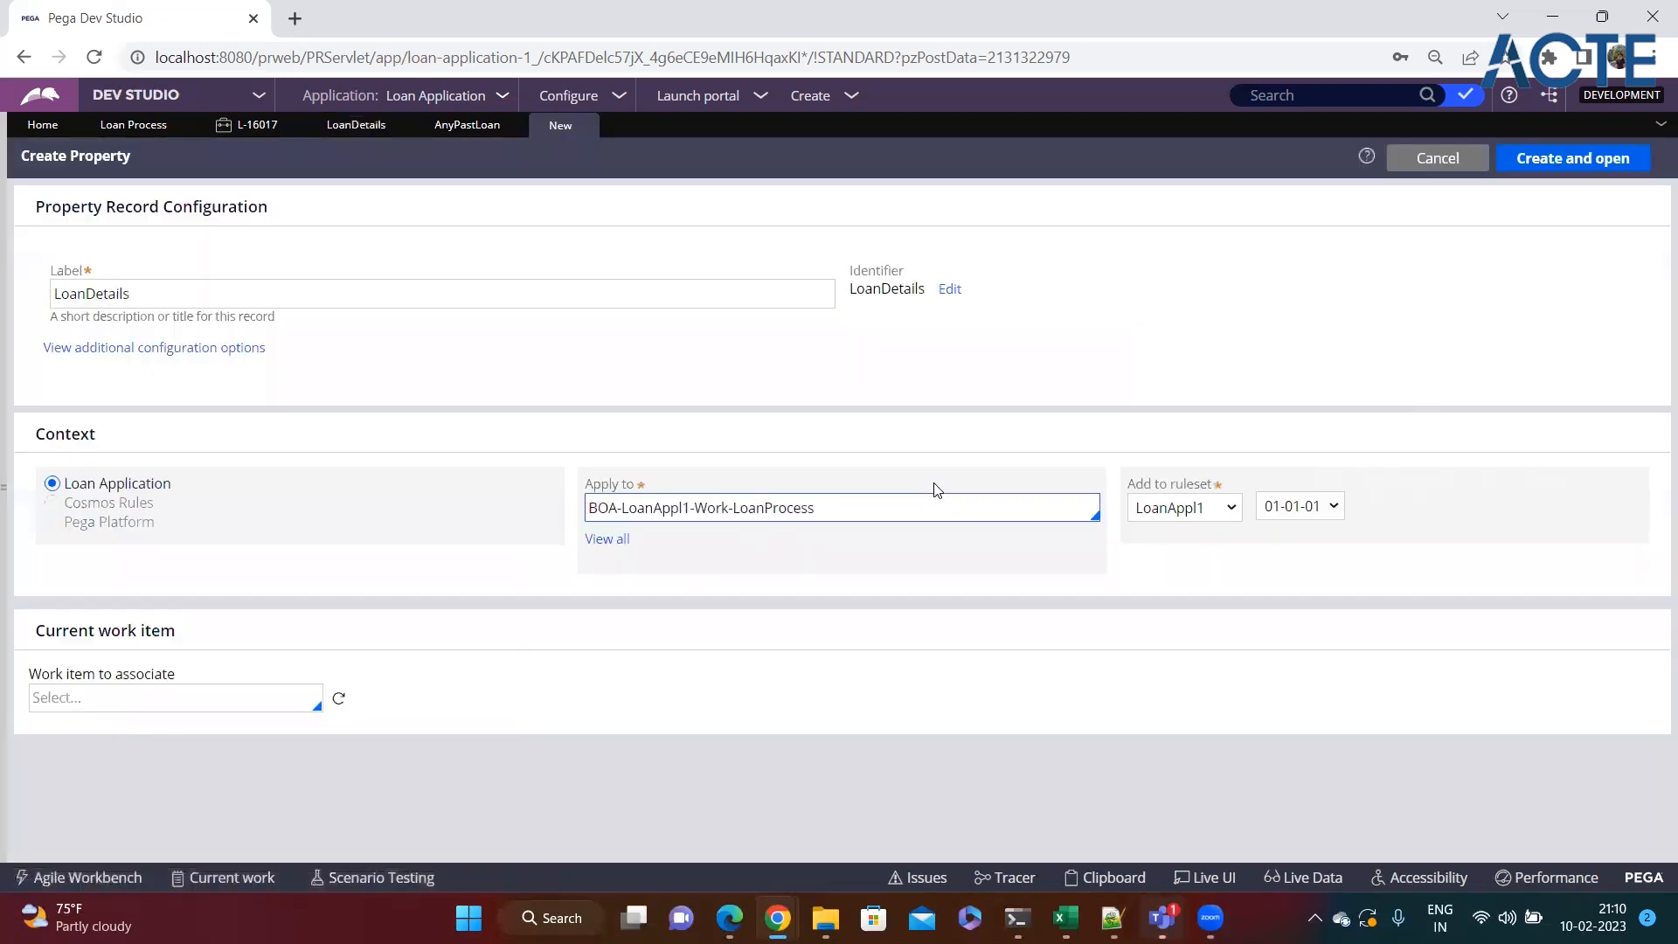
Create the LoanDetails property in the LoanProcess class as a Page List with page definition BOA-Data-LoanDetails.
{"action": "left_click", "coordinate": [1545, 158]}
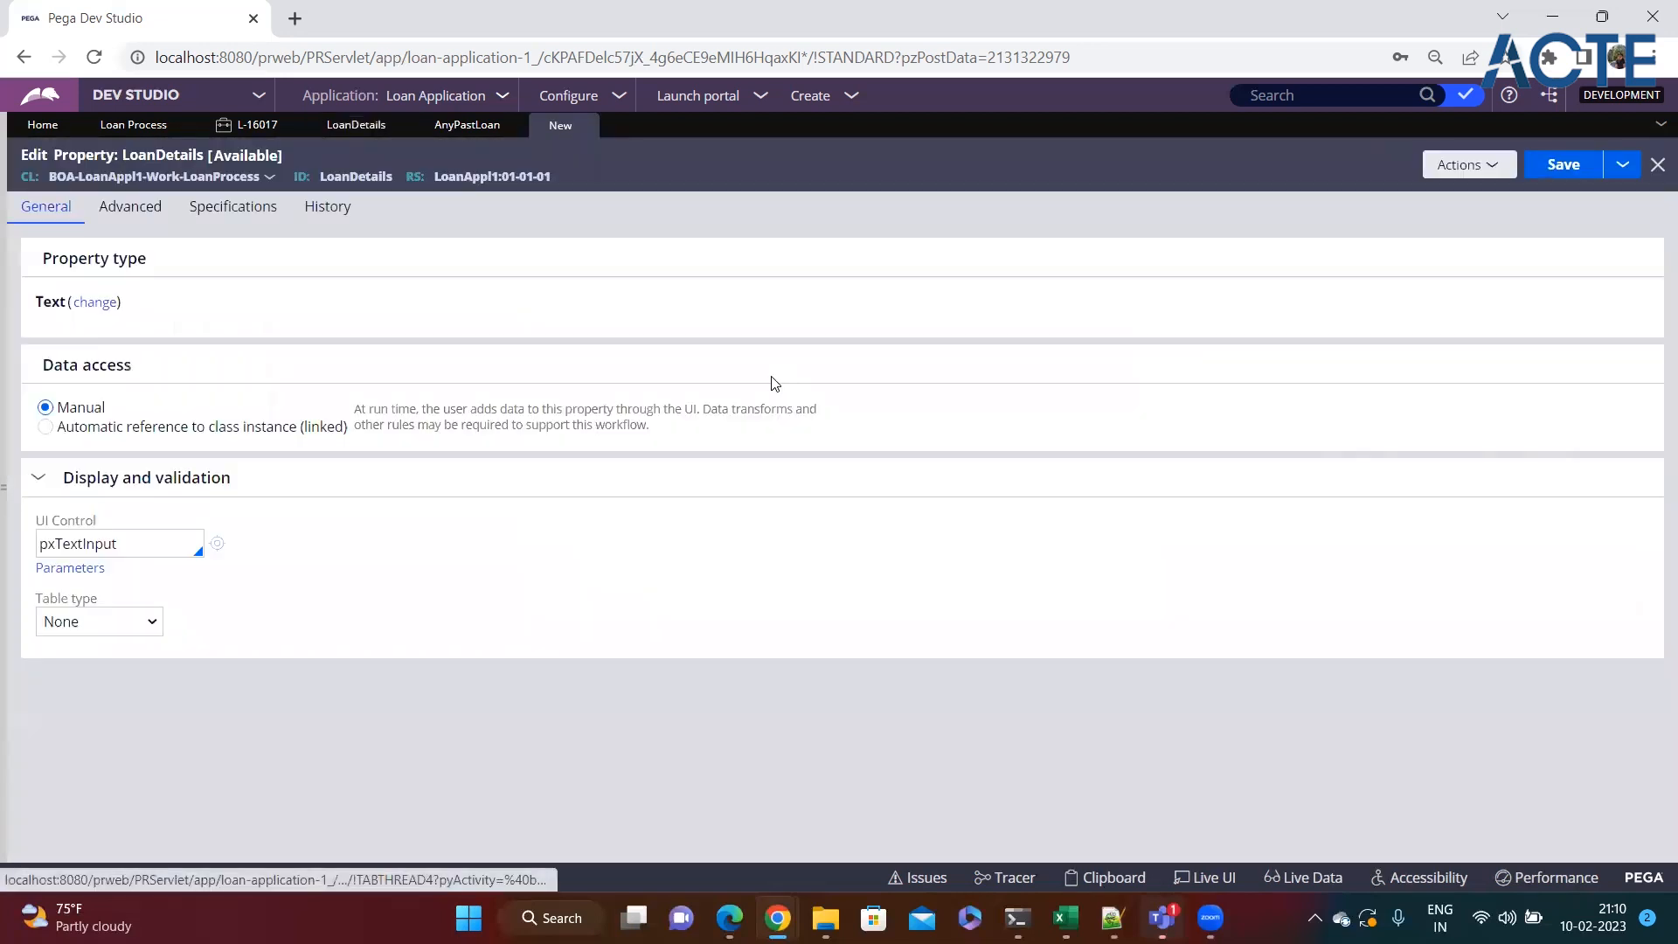
{"action": "left_click", "coordinate": [80, 305]}
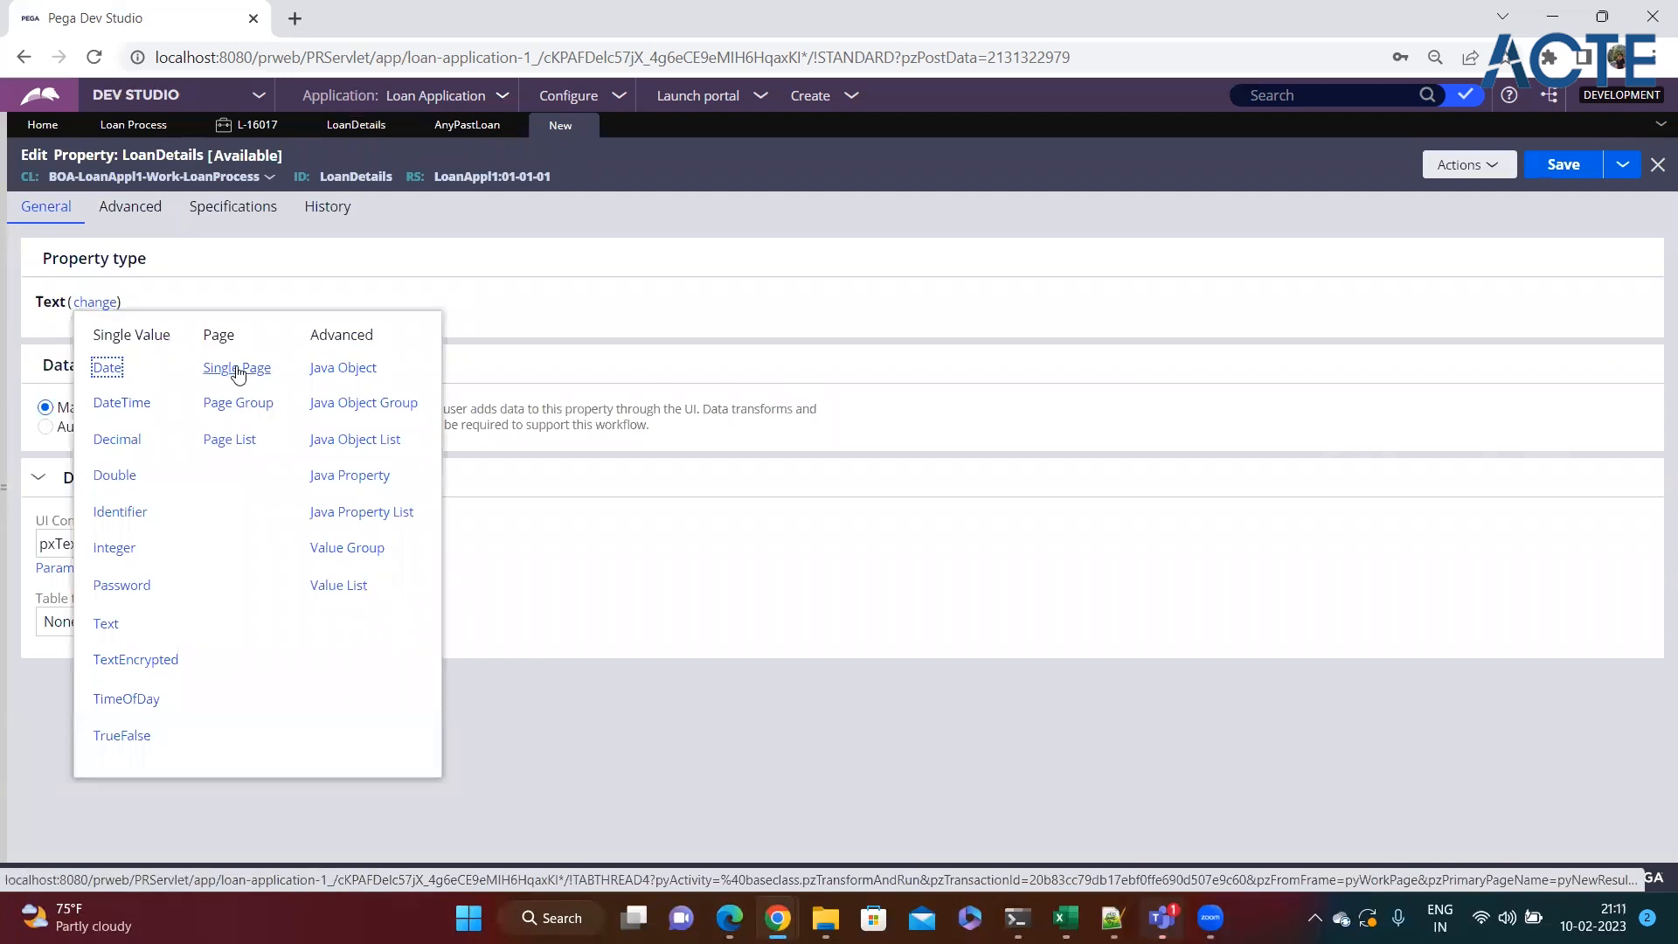
{"action": "left_click", "coordinate": [225, 440]}
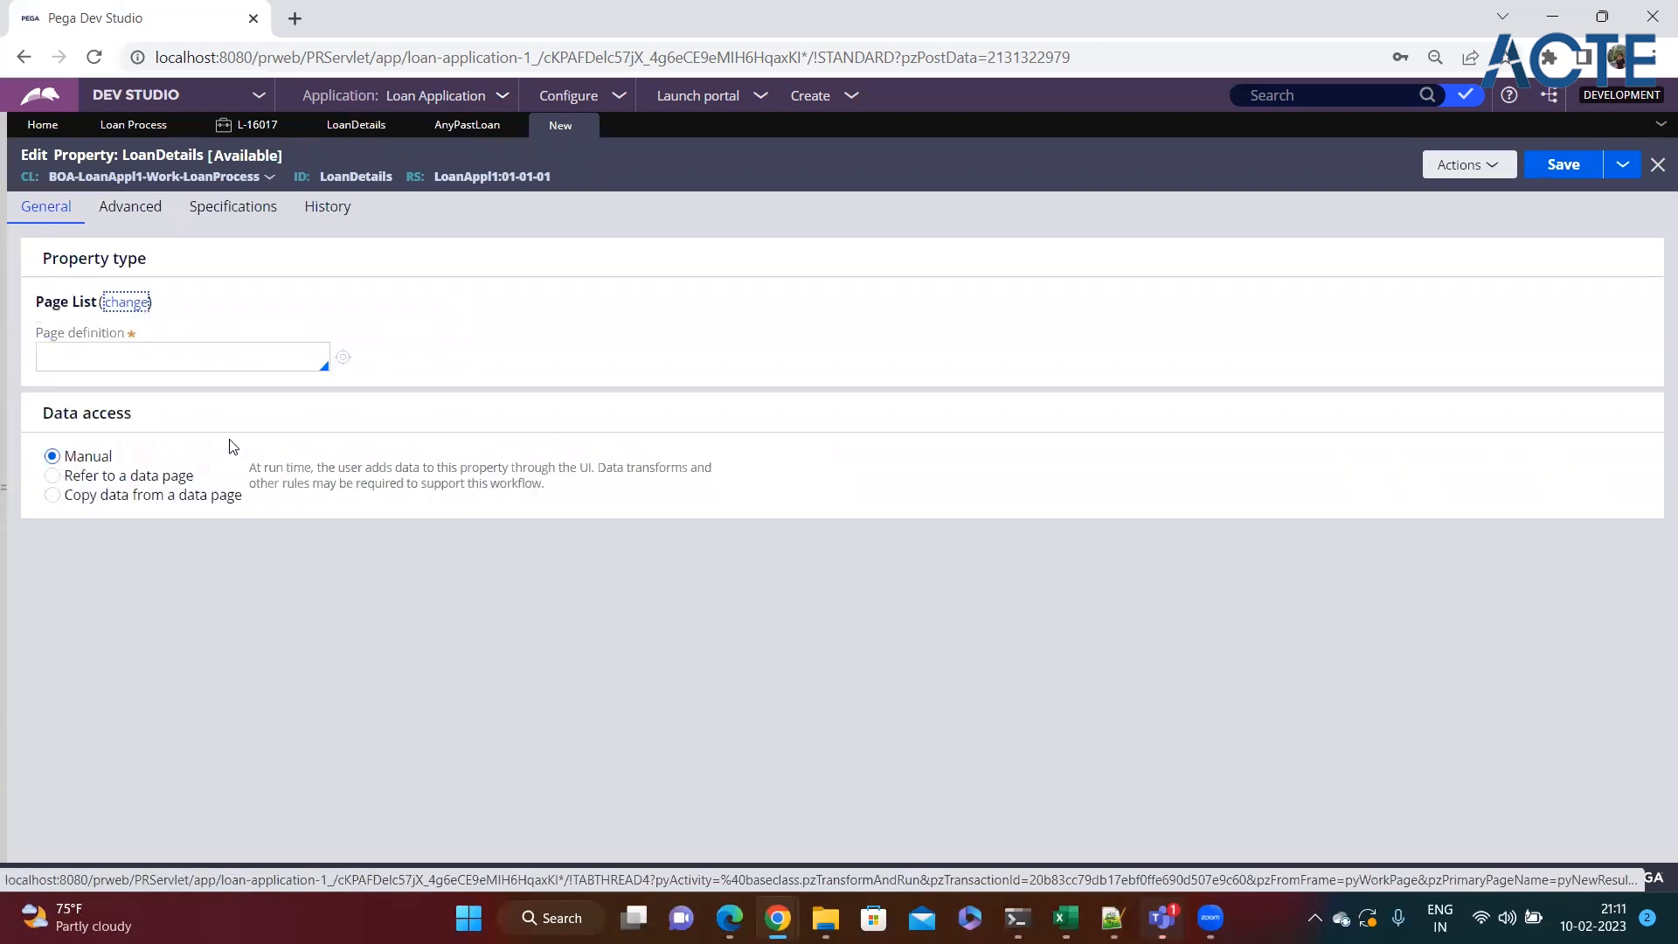
{"action": "left_click", "coordinate": [52, 338]}
{"action": "left_click_drag", "start_coordinate": [51, 338], "coordinate": [152, 341]}
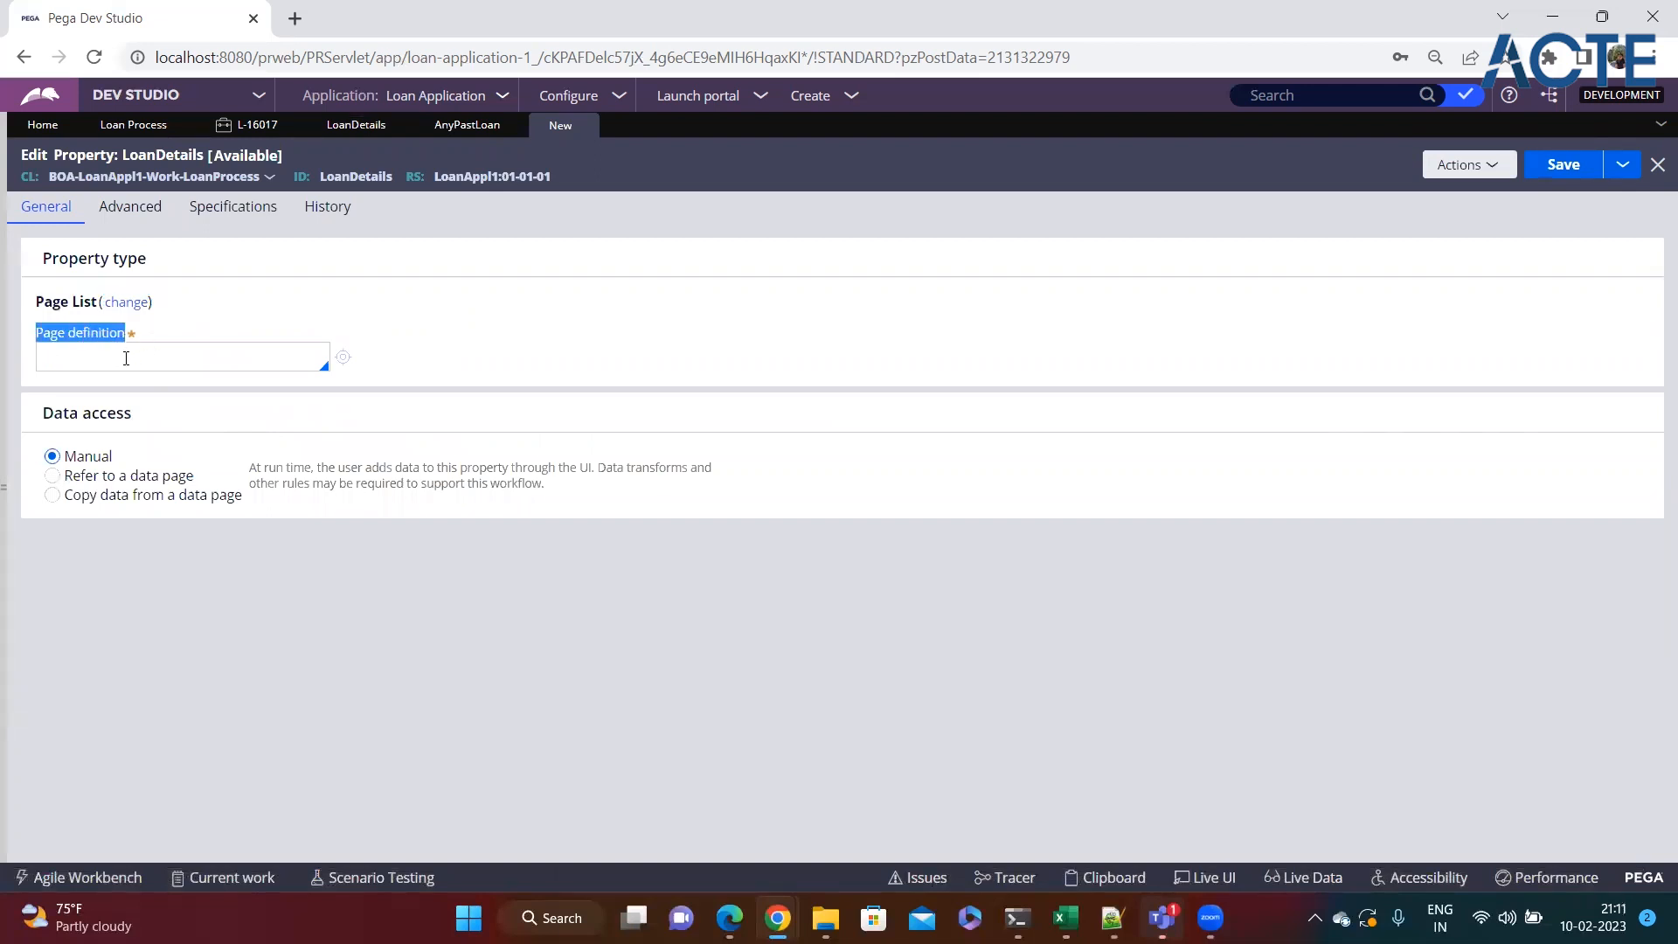
{"action": "left_click", "coordinate": [92, 362]}
{"action": "type", "text": "BOA-Data-"}
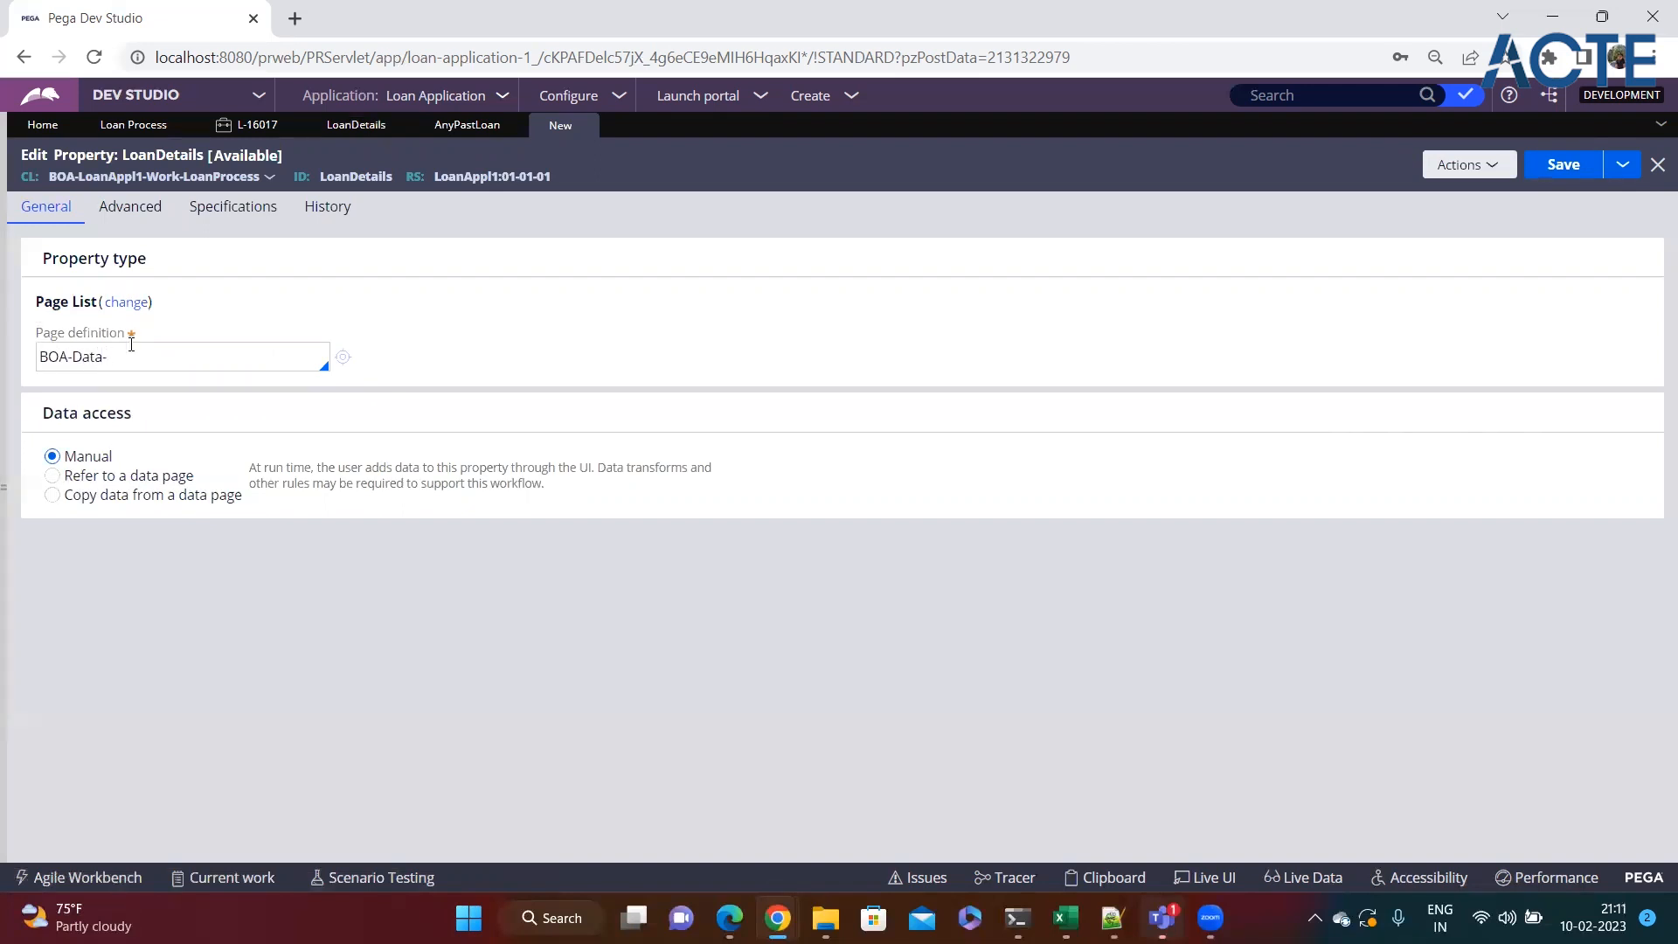
{"action": "type", "text": "LoanDetails"}
Create the class BOA-Data-LoanDetails in ruleset LoanAppl1 from the page definition, with created-in version 01-01-01.
{"action": "left_click", "coordinate": [343, 357]}
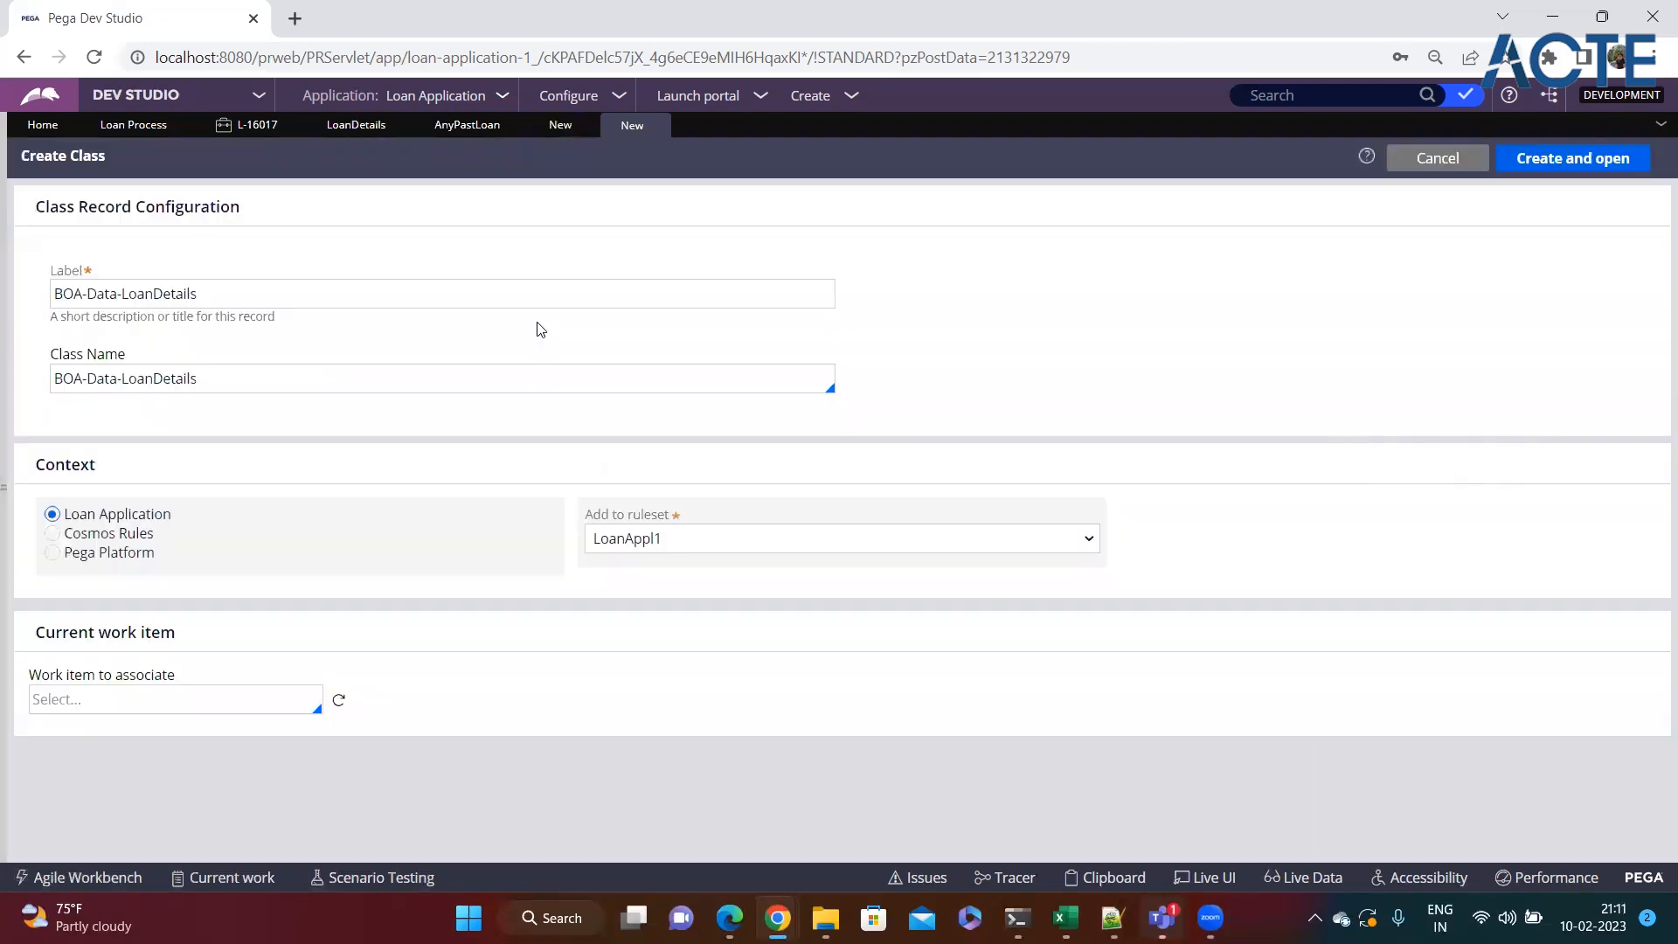
{"action": "left_click", "coordinate": [1573, 158]}
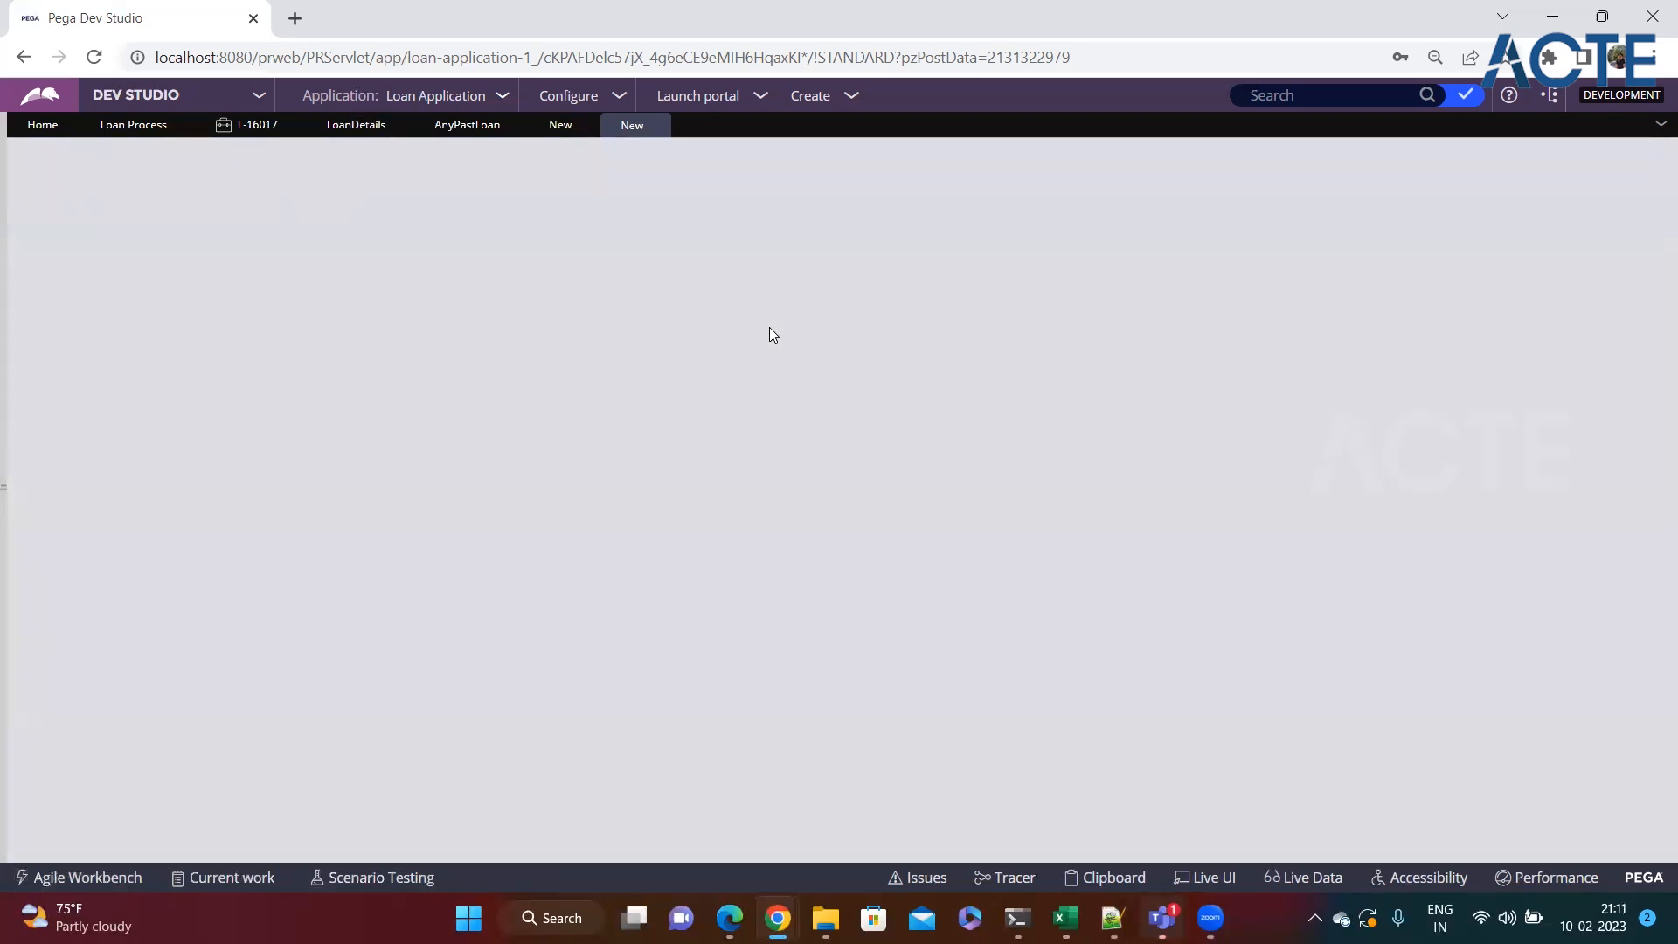
{"action": "type", "text": "01-01-01"}
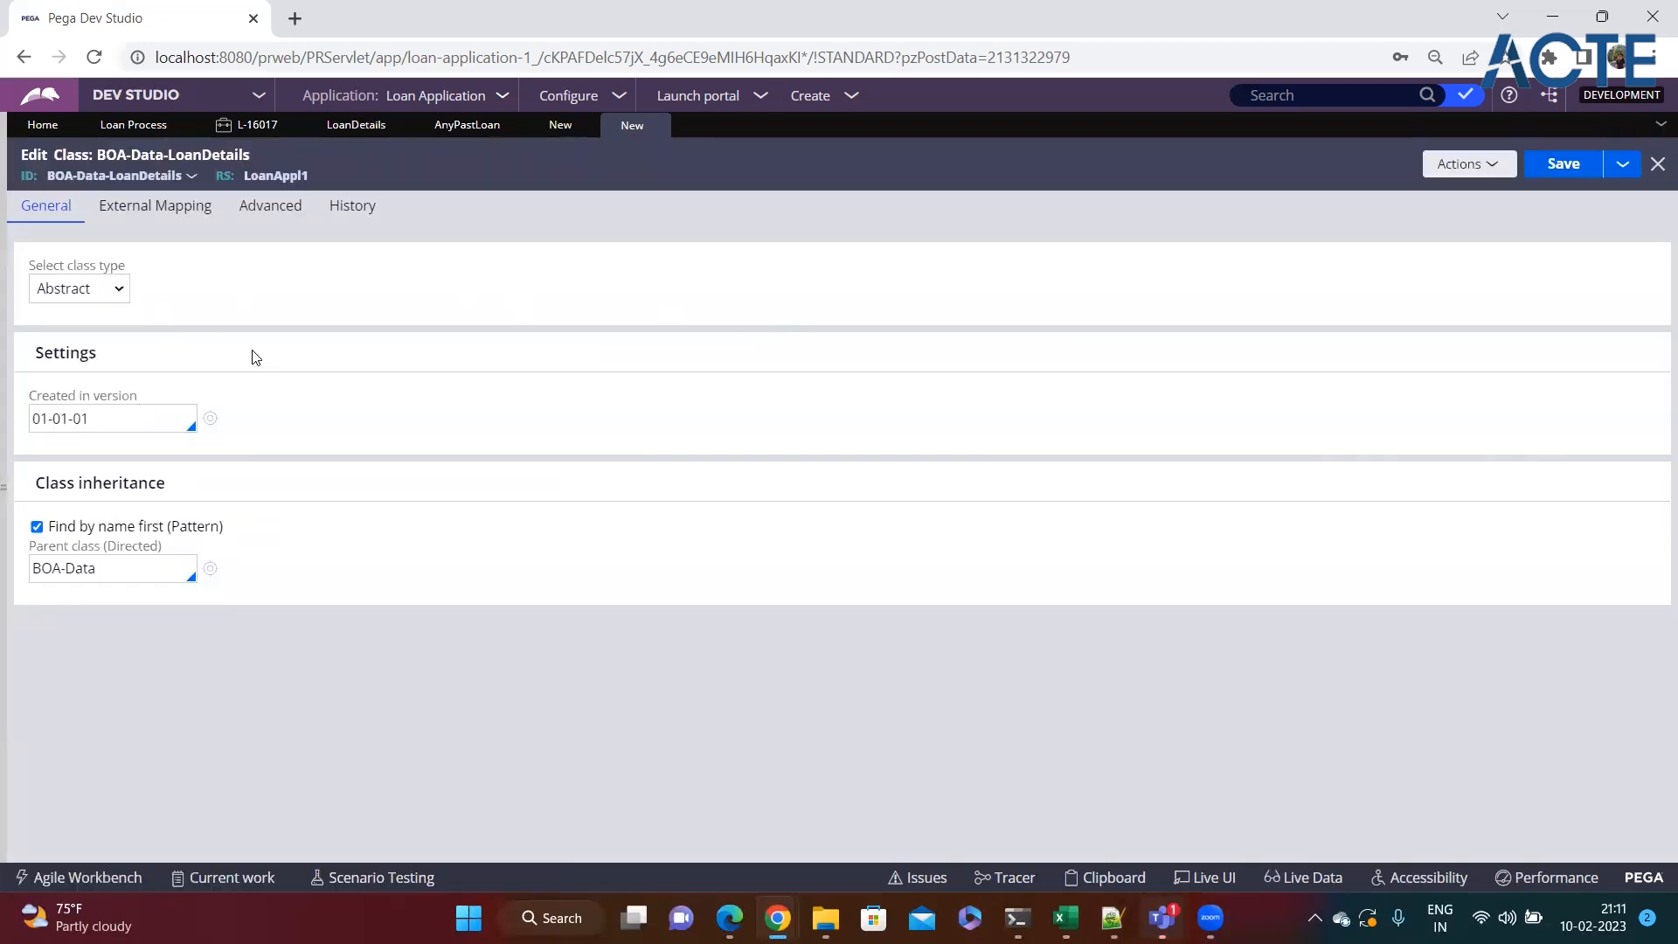
Enter "Test" as both description and usage of the BOA-Data-LoanDetails class and save the class.
{"action": "left_click", "coordinate": [336, 212]}
{"action": "left_click", "coordinate": [183, 348]}
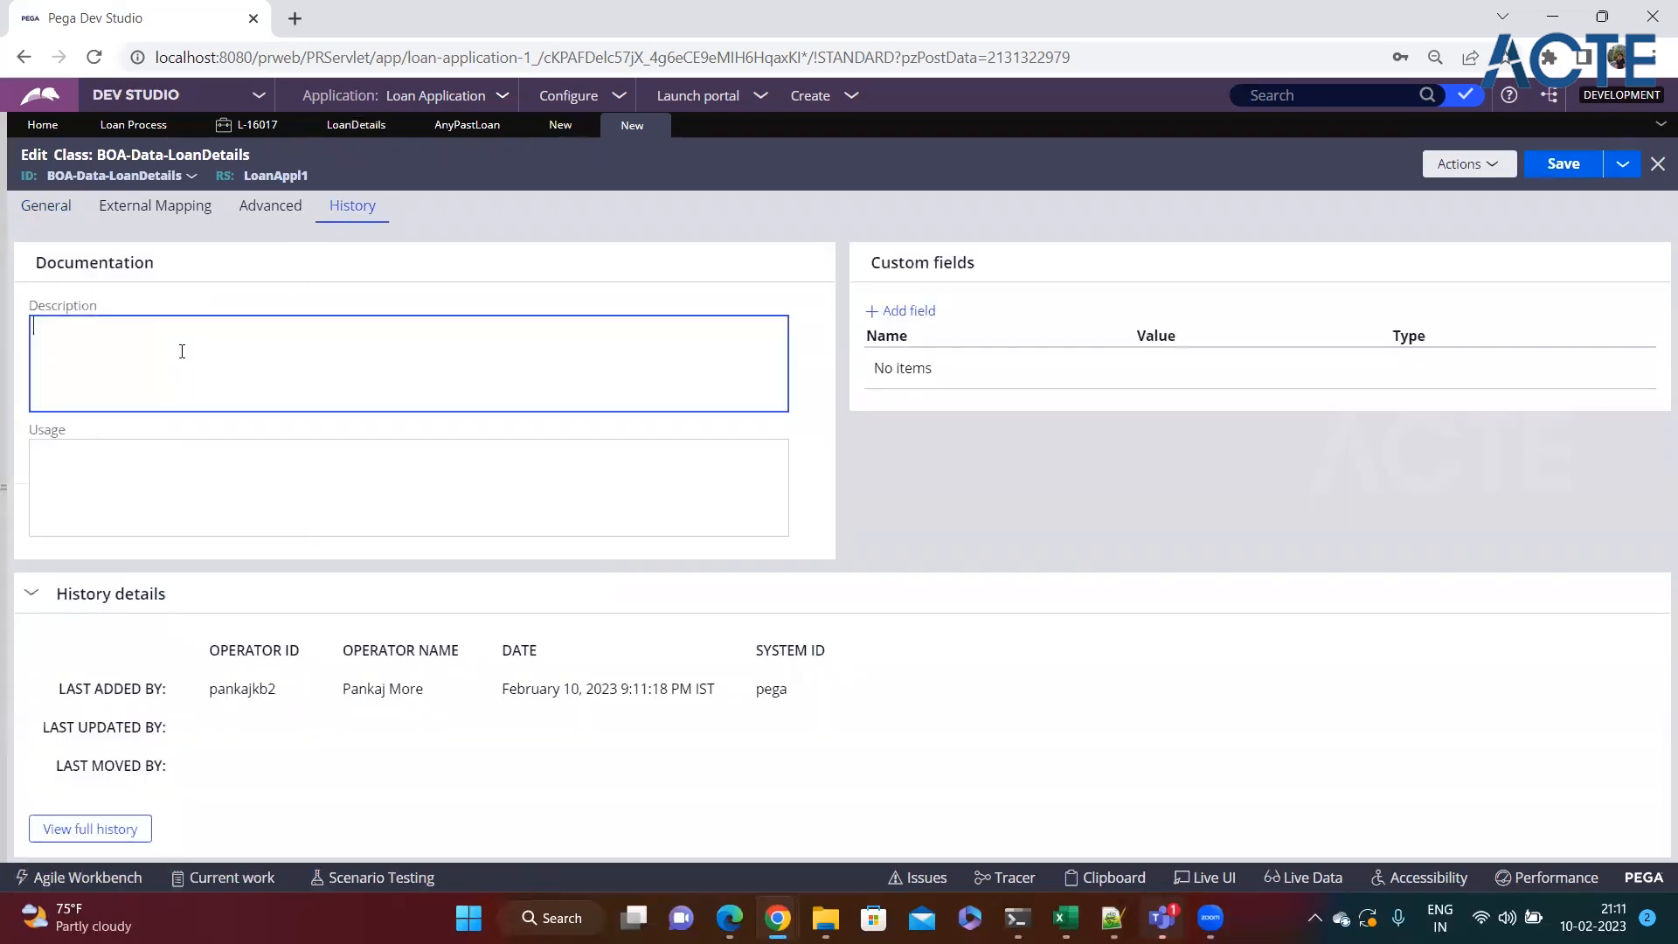
{"action": "type", "text": "Test"}
{"action": "key", "text": "Tab"}
{"action": "type", "text": "Test"}
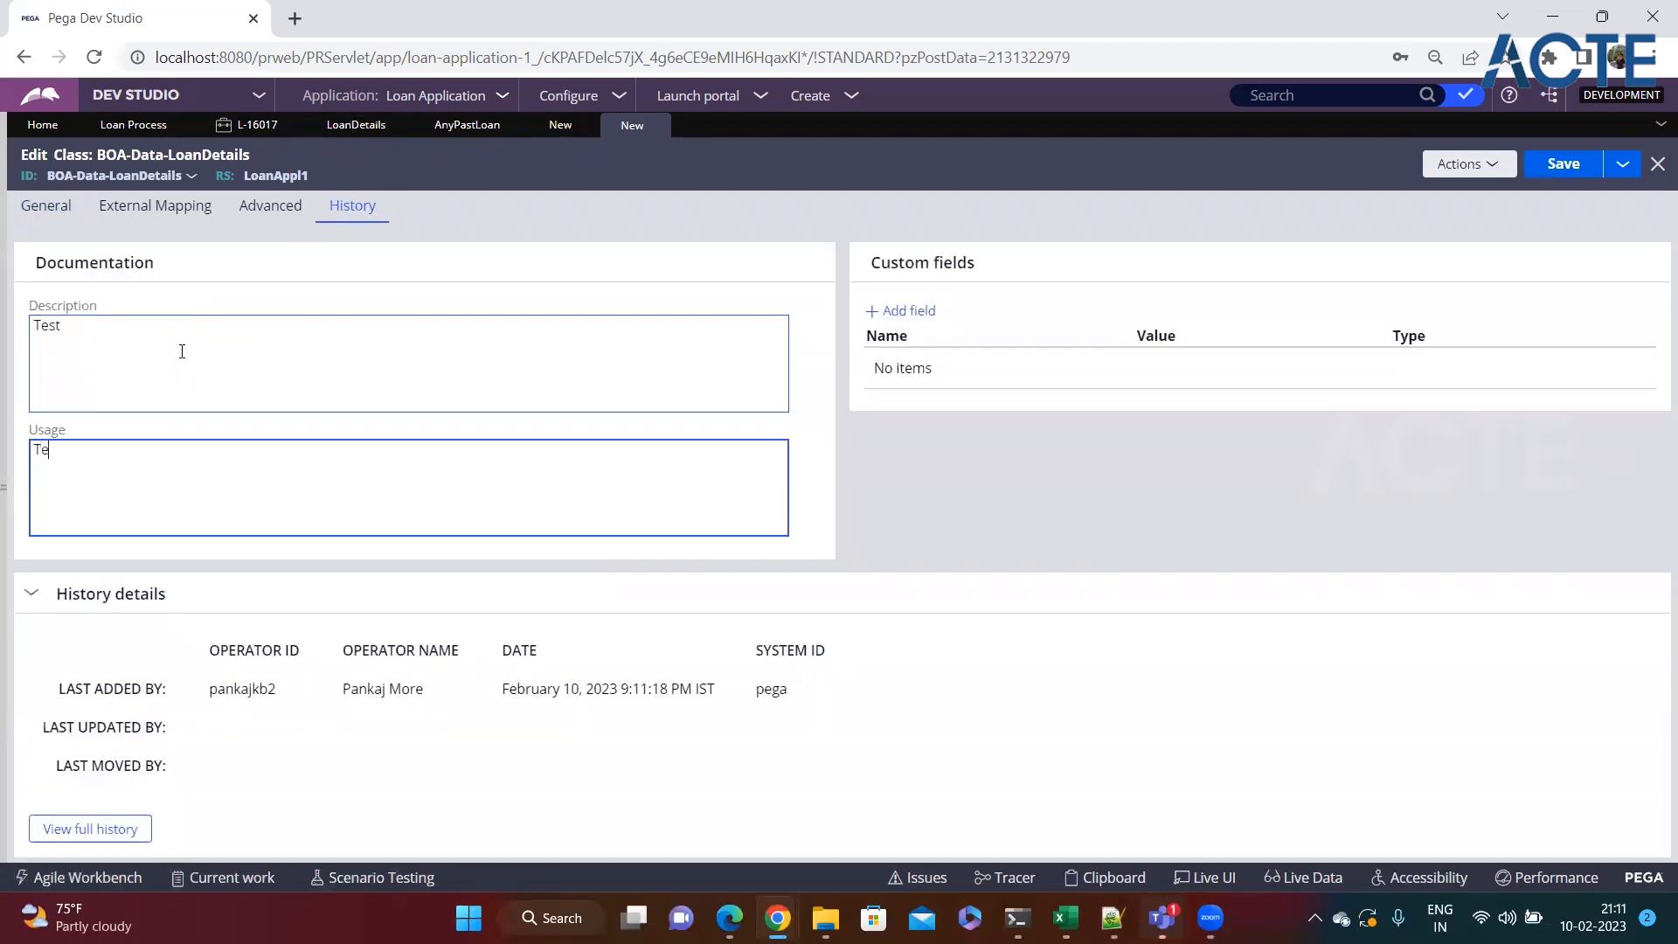
{"action": "left_click", "coordinate": [49, 216]}
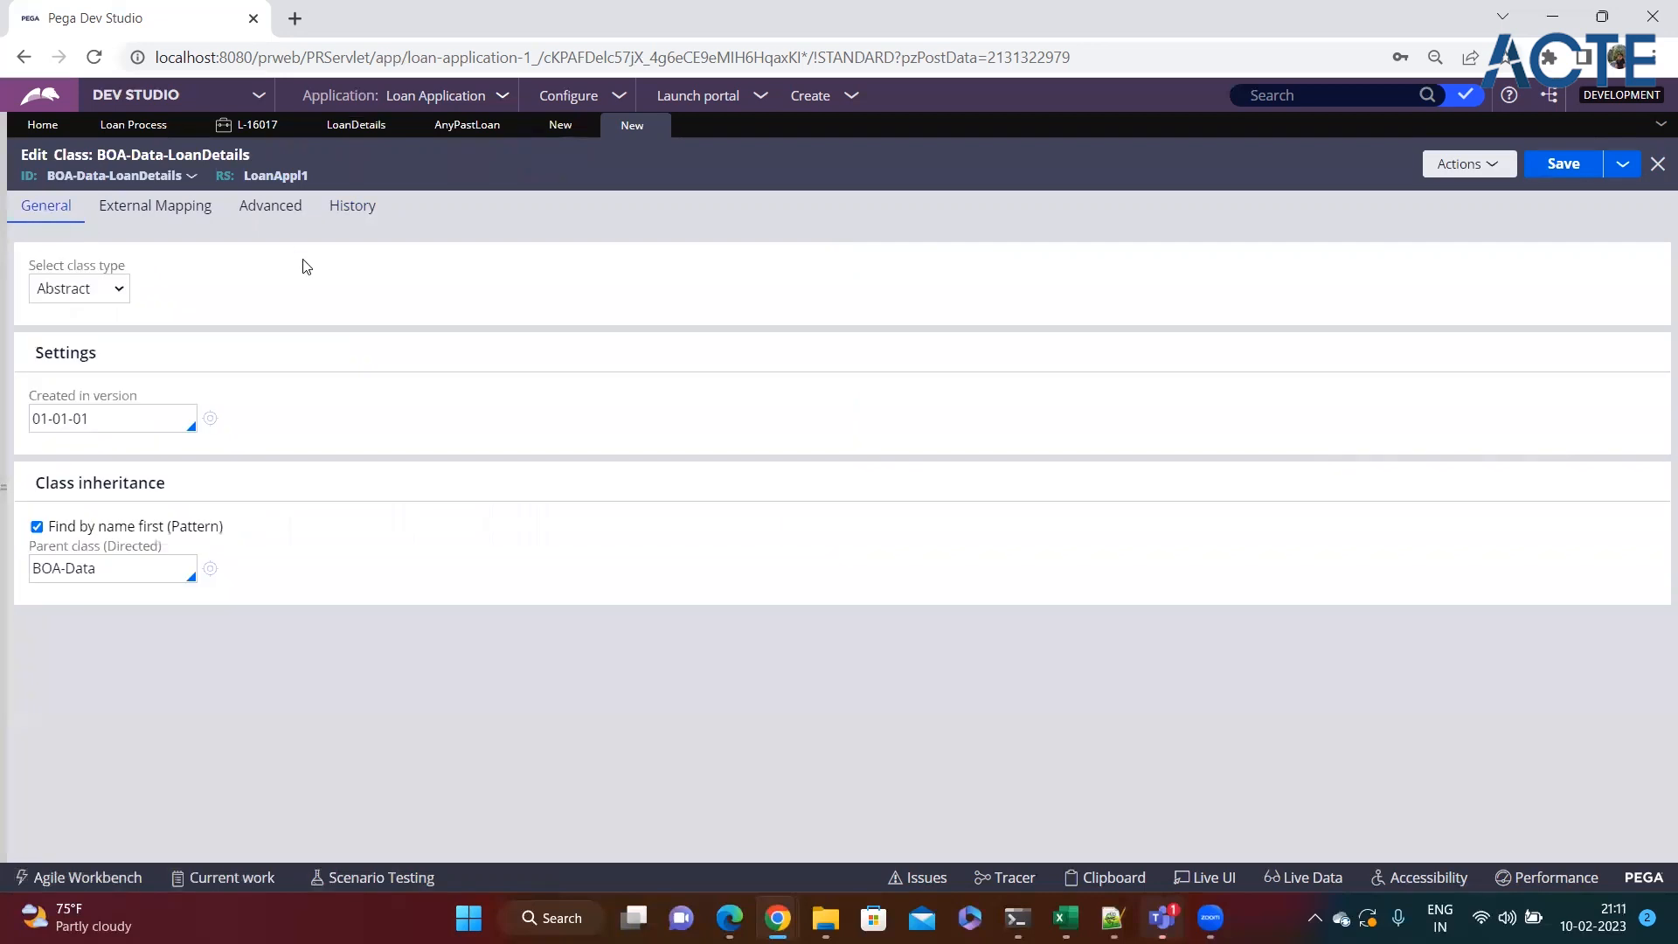
{"action": "key", "text": "ctrl+s"}
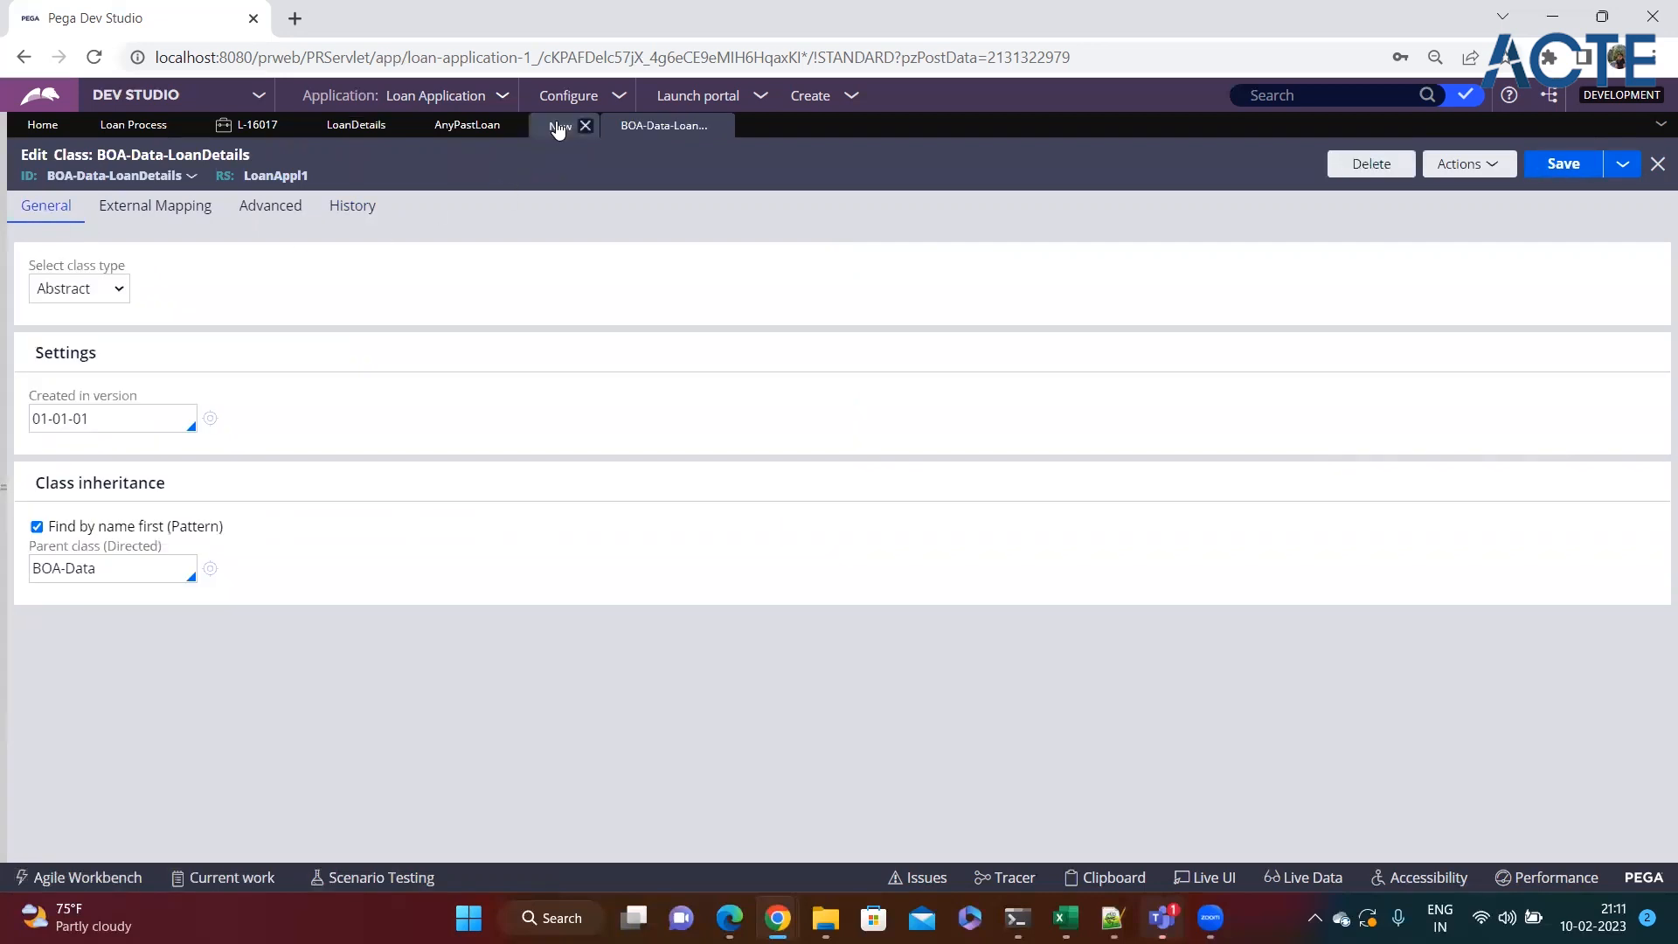
Save the LoanDetails page list property, then refresh the application explorer and list the LoanProcess class's properties.
{"action": "left_click", "coordinate": [561, 125]}
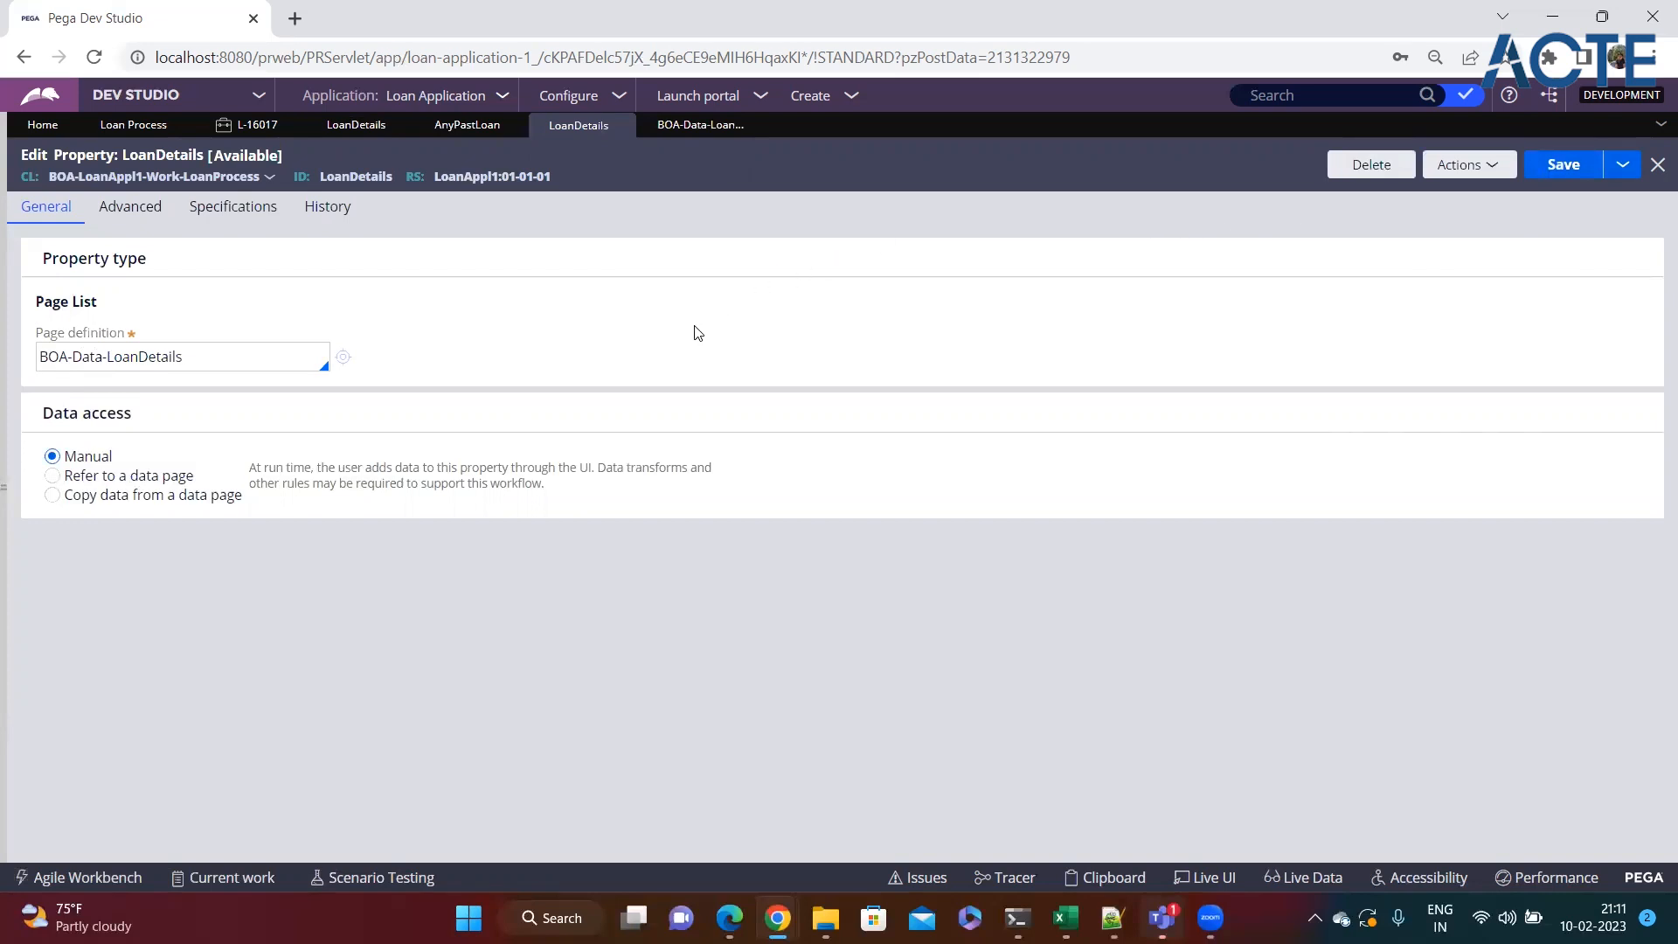
{"action": "left_click", "coordinate": [11, 486]}
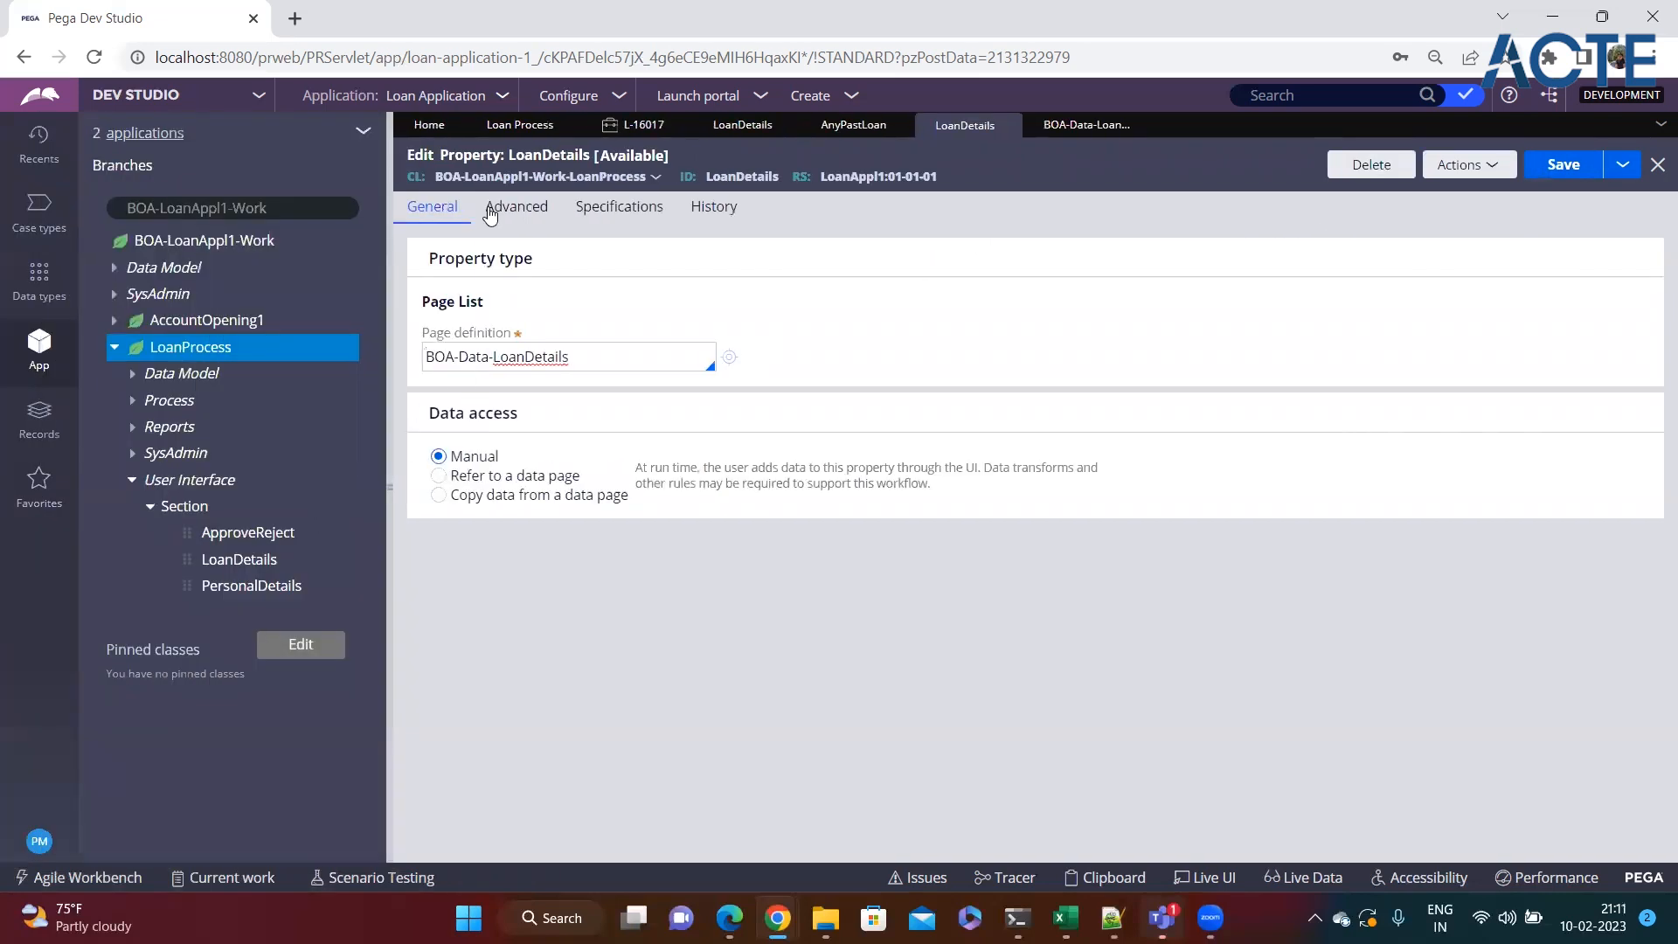
{"action": "left_click", "coordinate": [363, 131]}
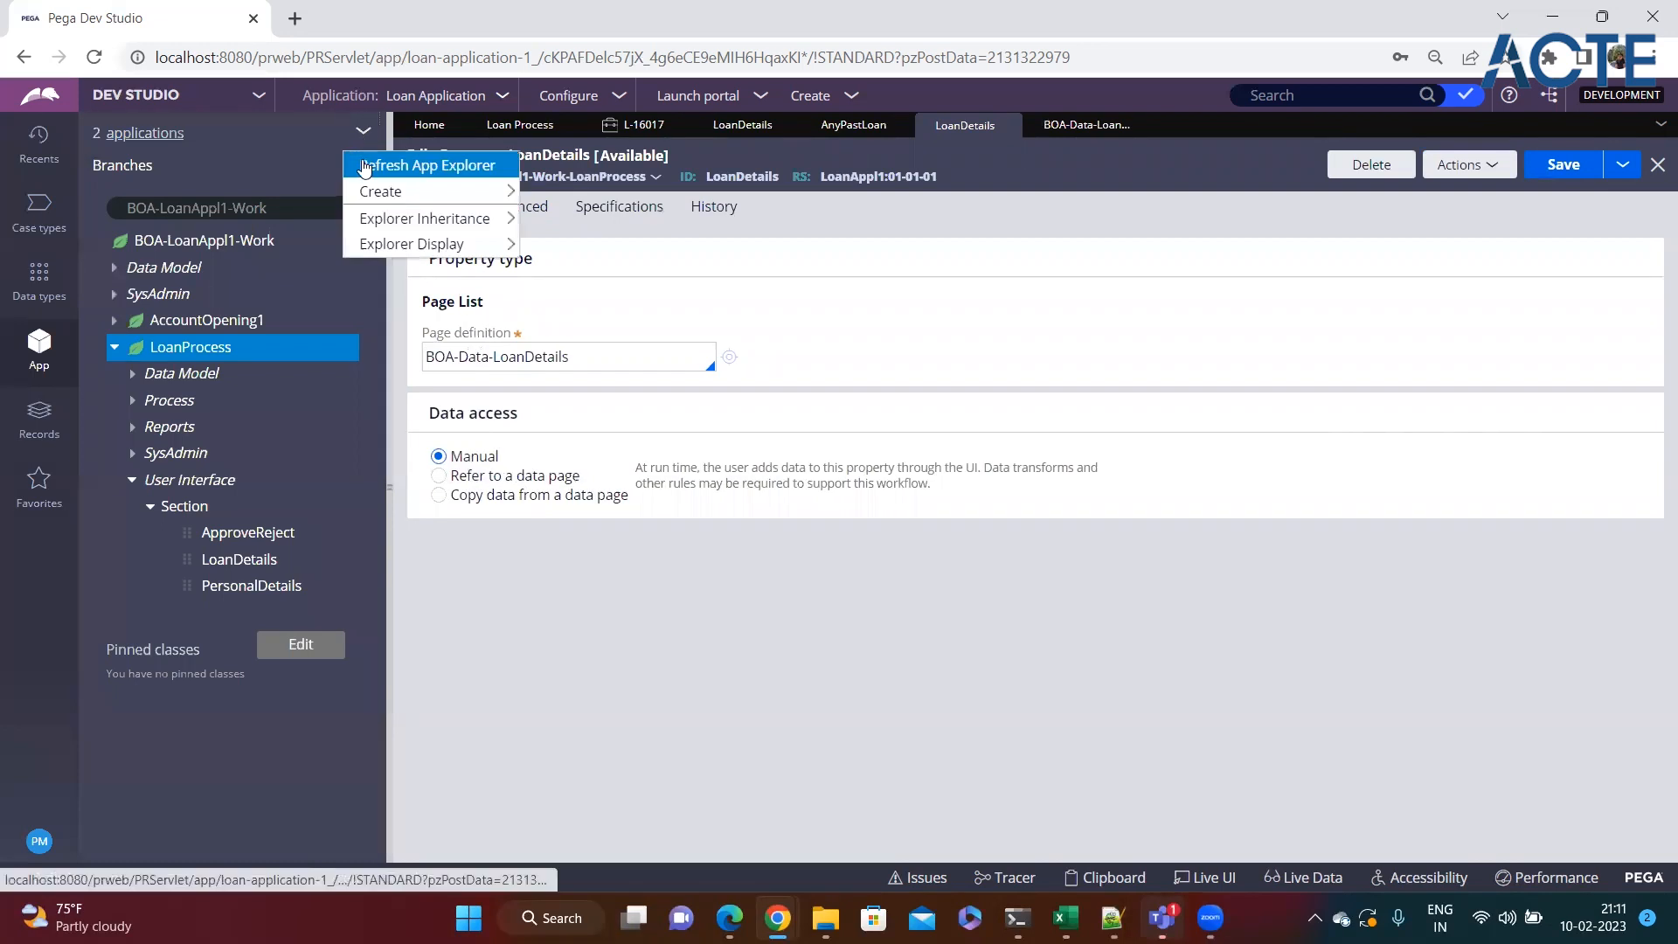
{"action": "left_click", "coordinate": [385, 165]}
{"action": "left_click", "coordinate": [102, 346]}
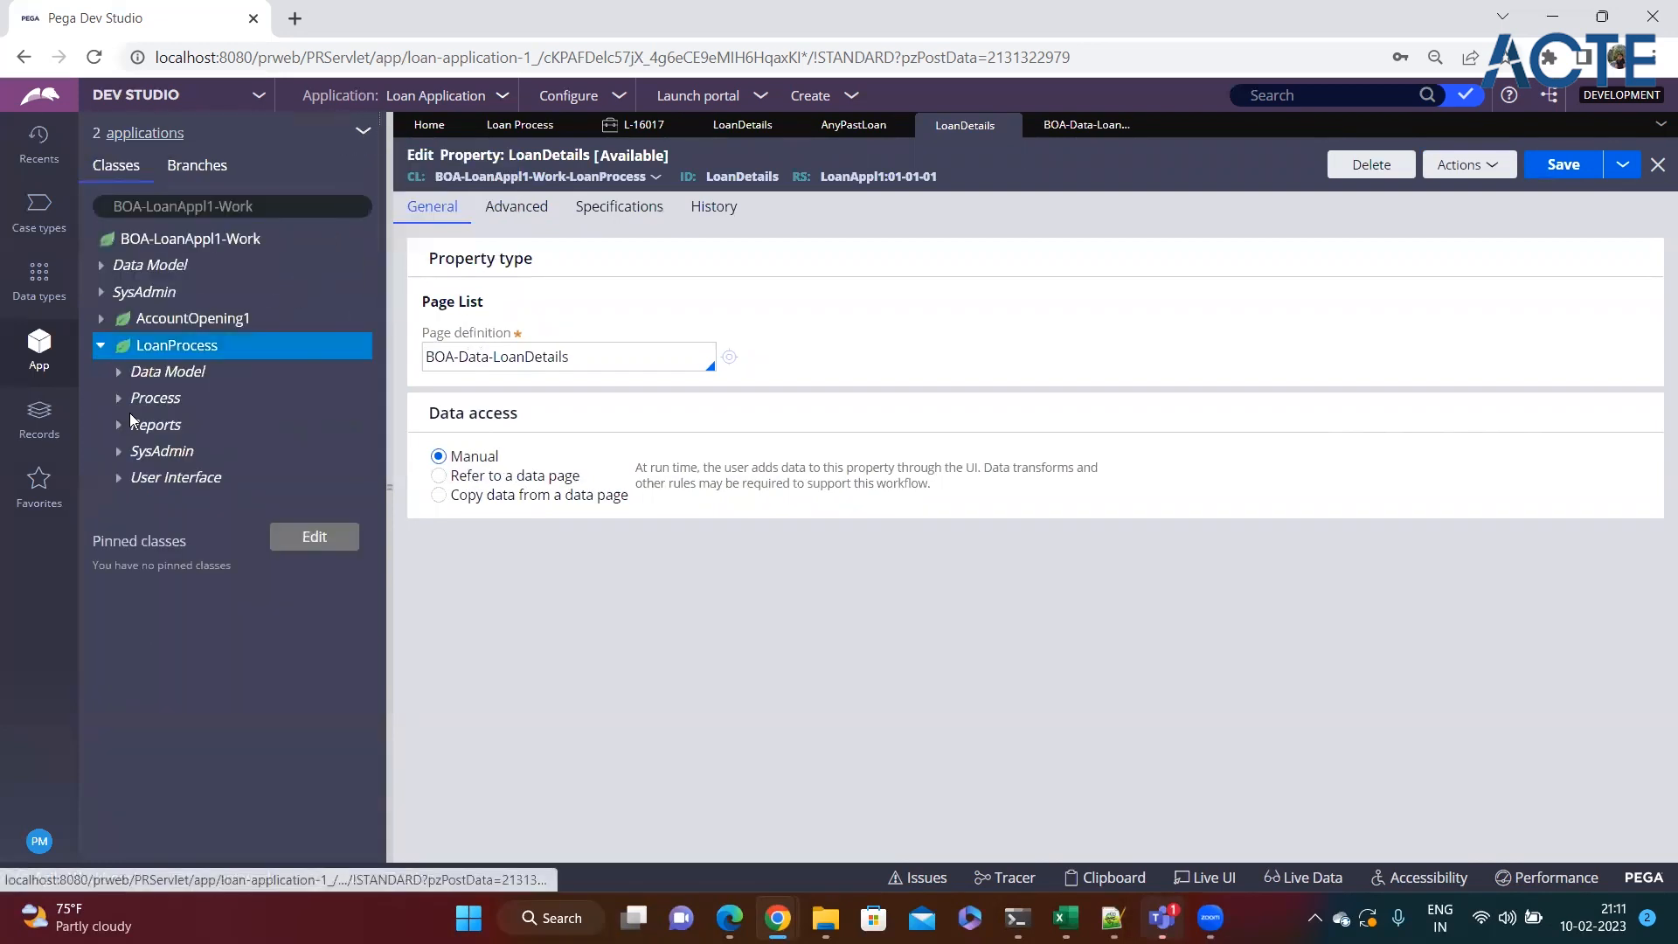
{"action": "left_click", "coordinate": [118, 373]}
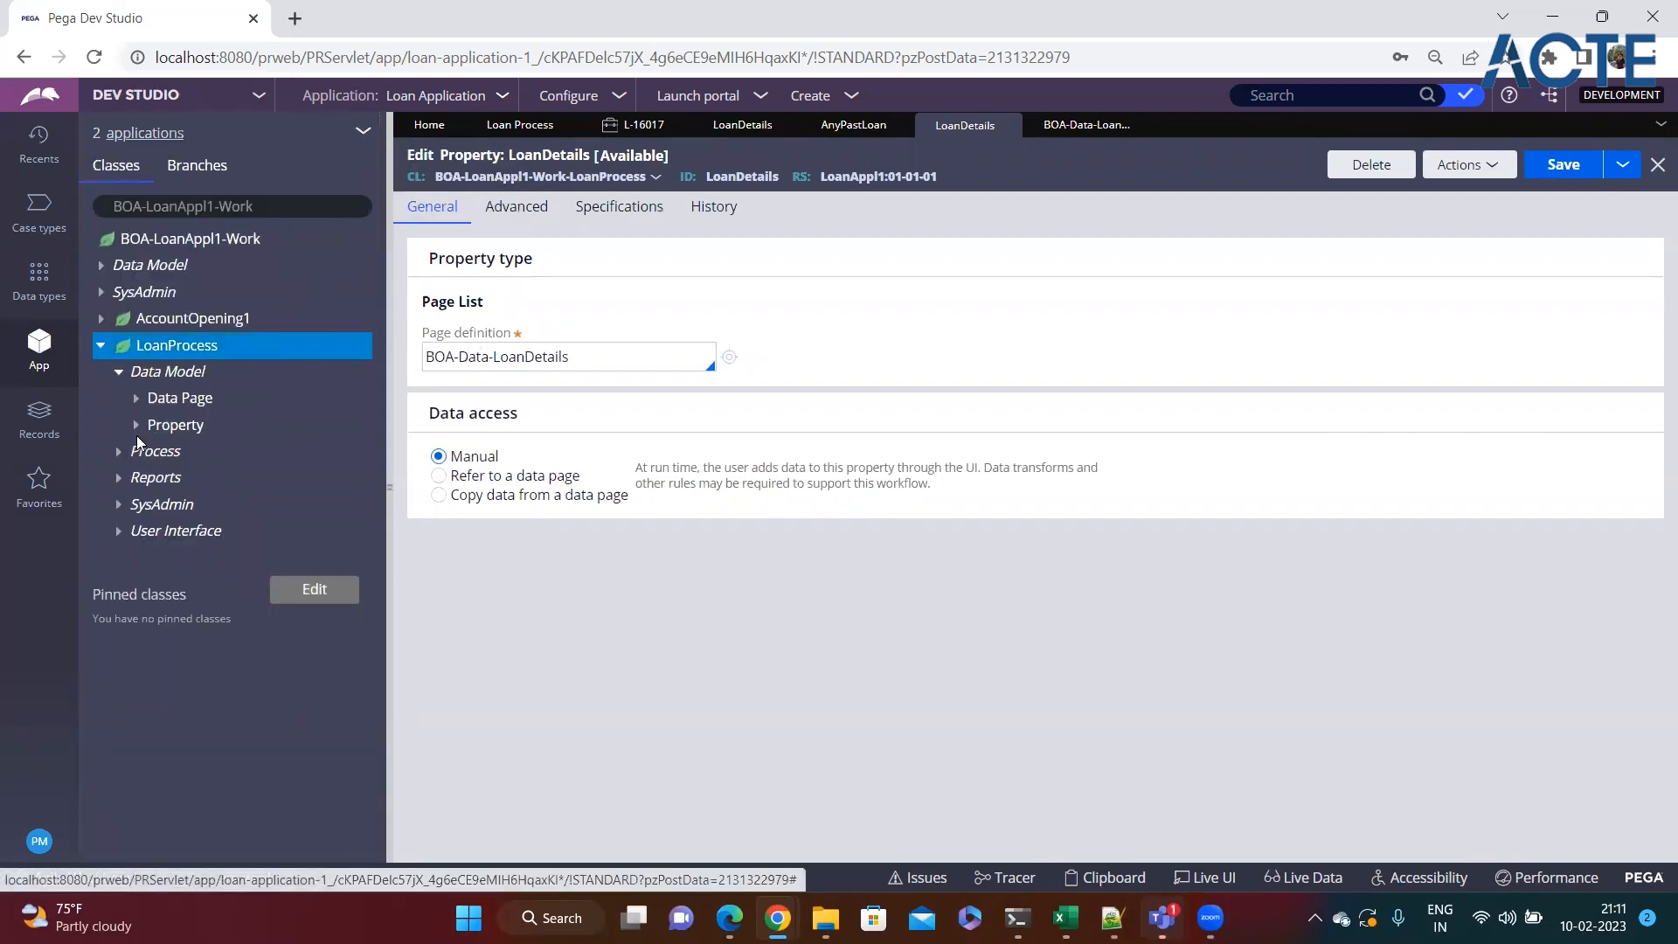
{"action": "left_click", "coordinate": [136, 426]}
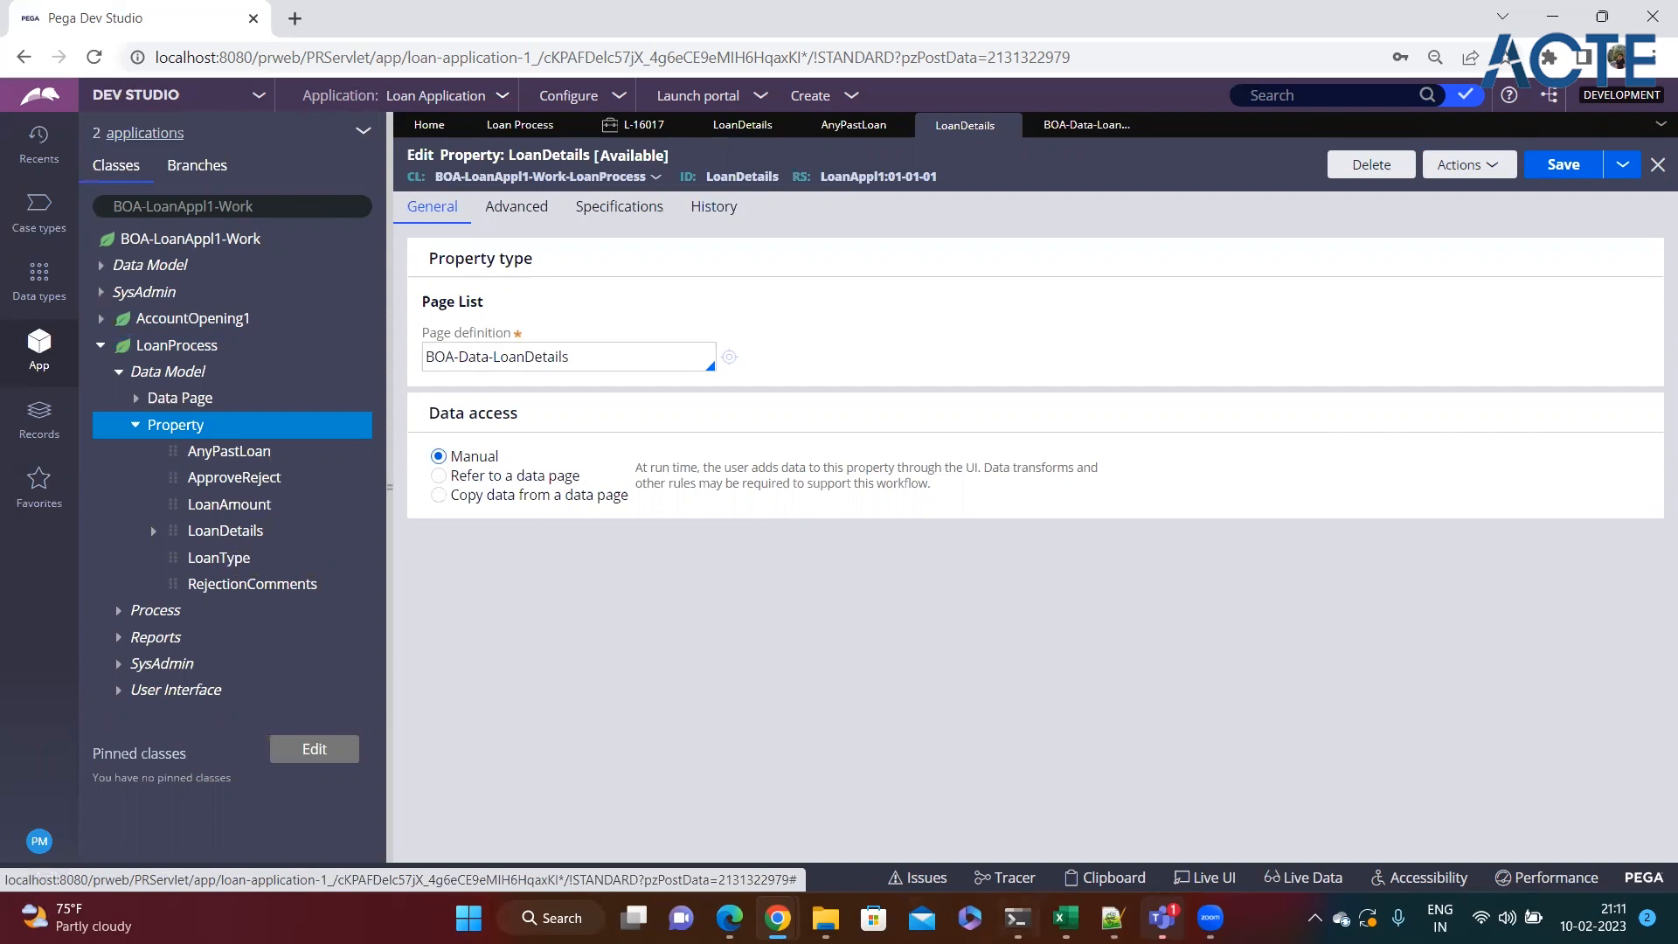
Check the PastLoanDetails fields in the Notepad++ notes, copy the class name BOA-Data-LoanDetails, and start a new property record.
{"action": "left_click", "coordinate": [1111, 917]}
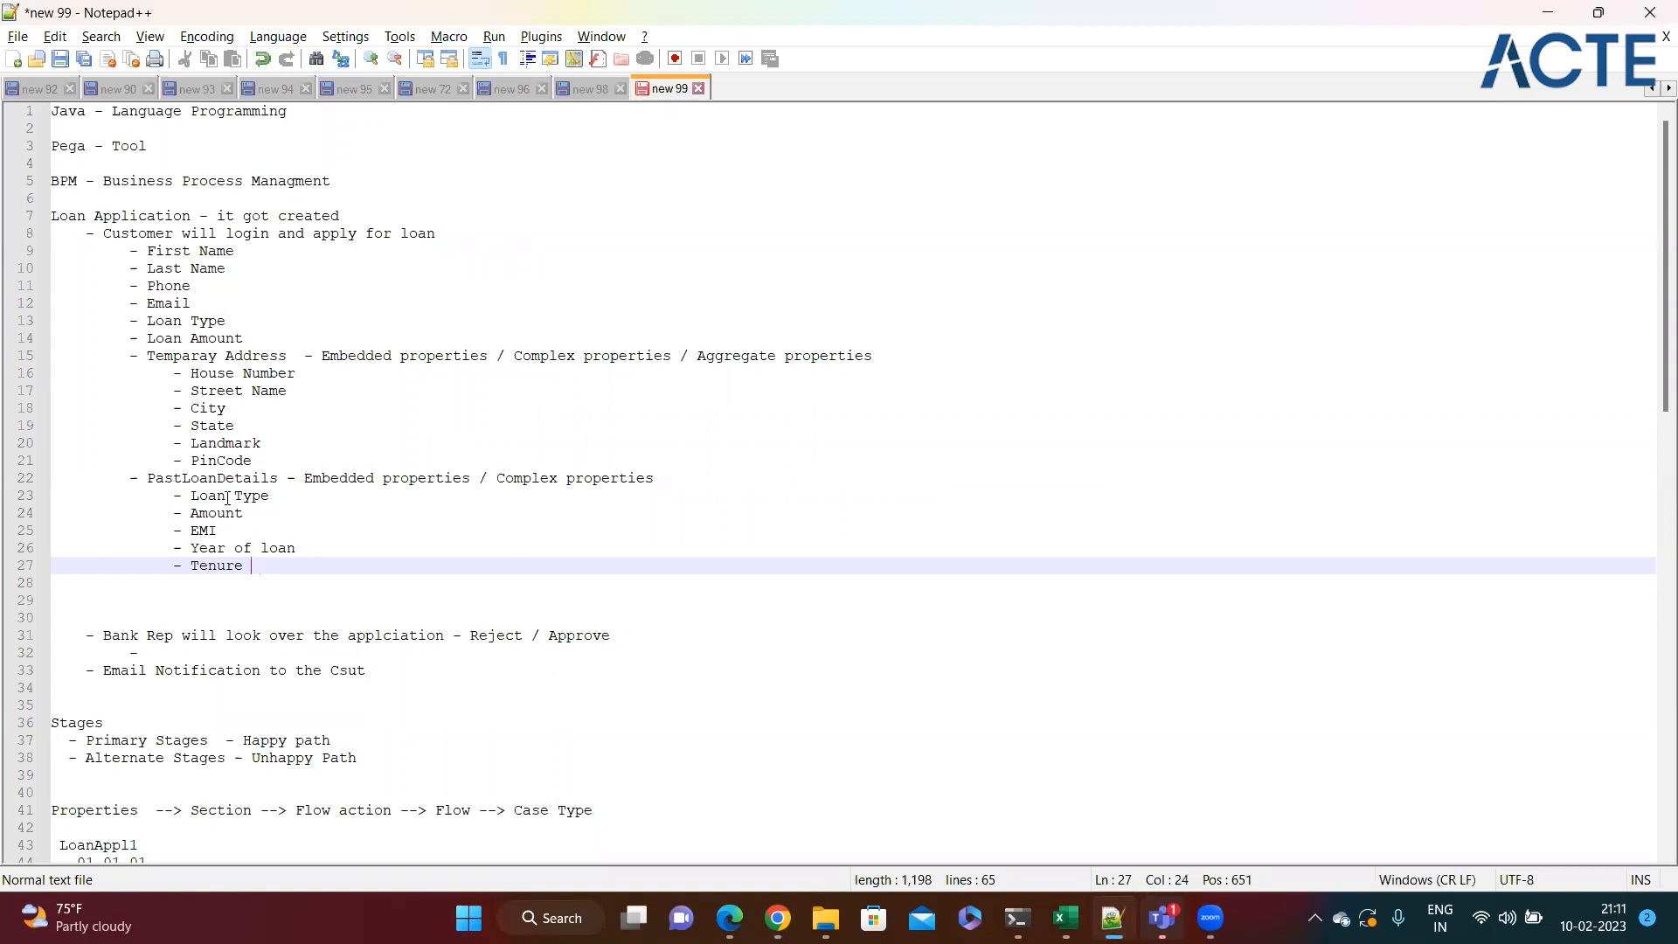
{"action": "key", "text": "alt+Tab"}
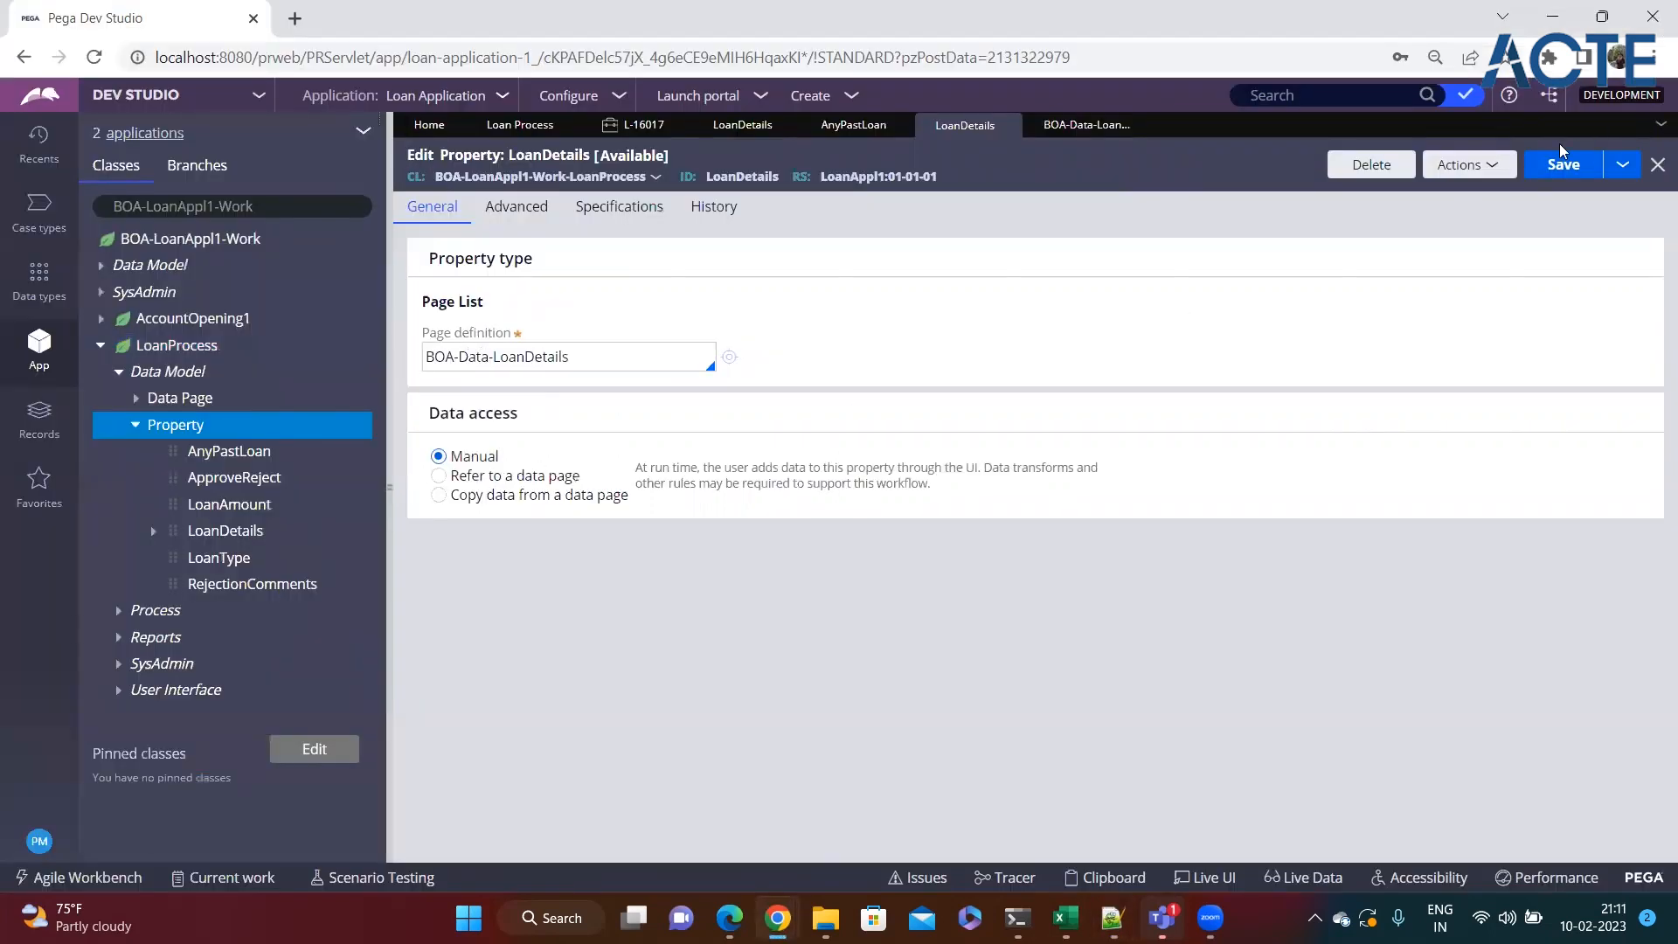
{"action": "left_click", "coordinate": [1496, 166]}
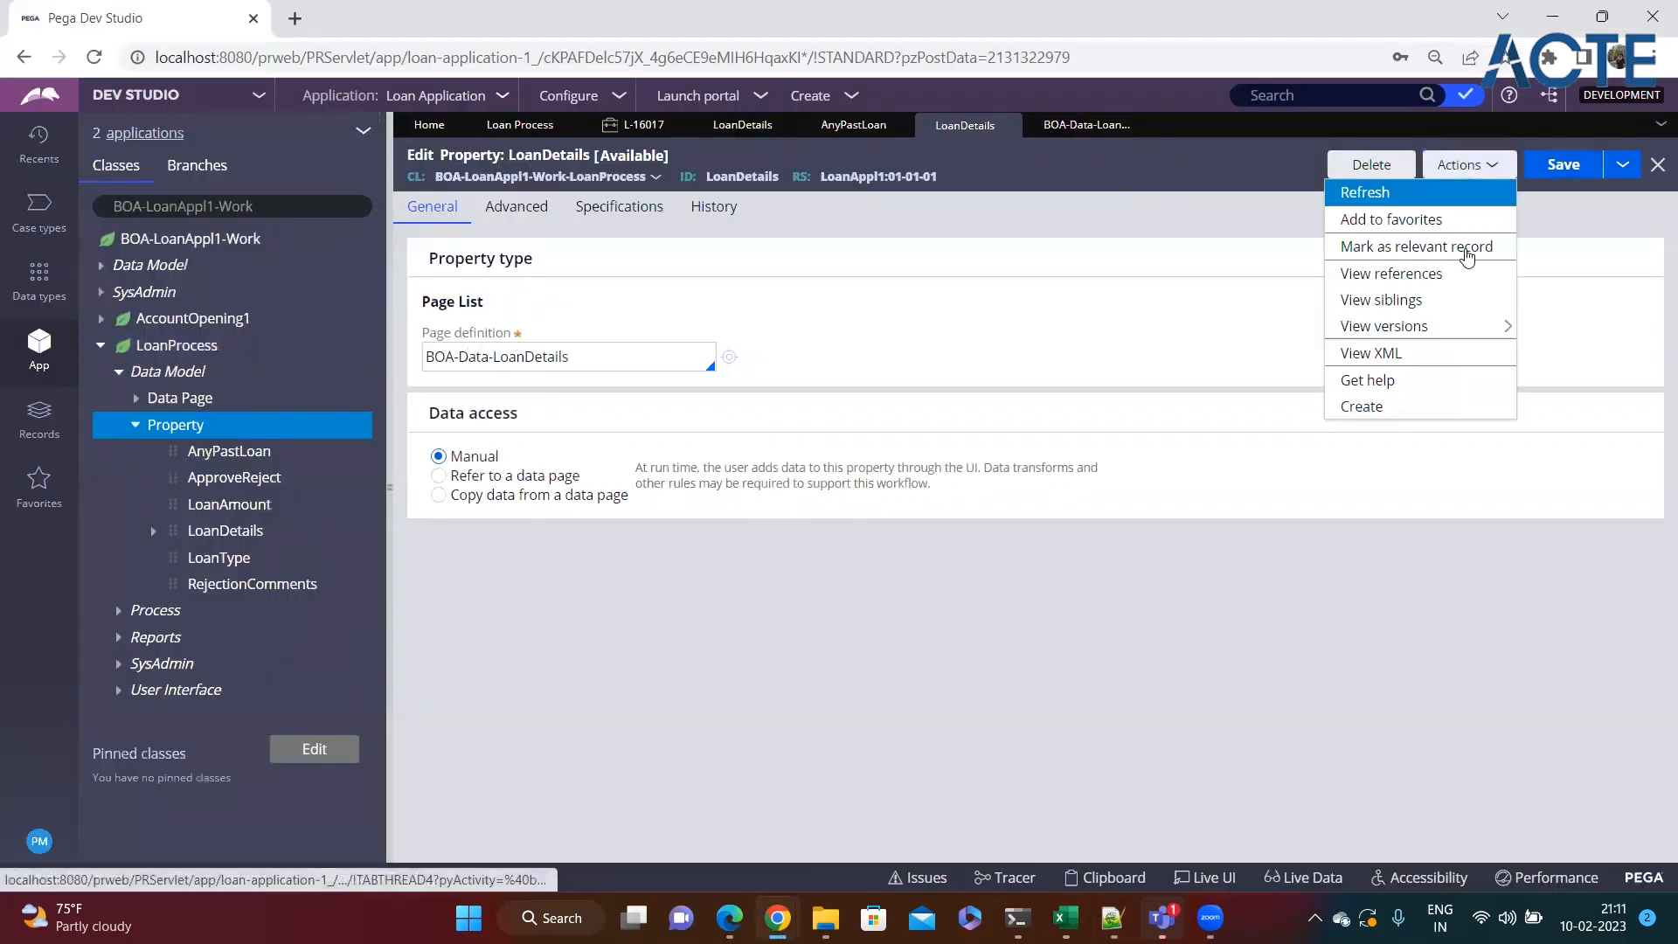
{"action": "key", "text": "ctrl+a"}
{"action": "left_click", "coordinate": [657, 355]}
{"action": "key", "text": "ctrl+a"}
{"action": "key", "text": "ctrl+c"}
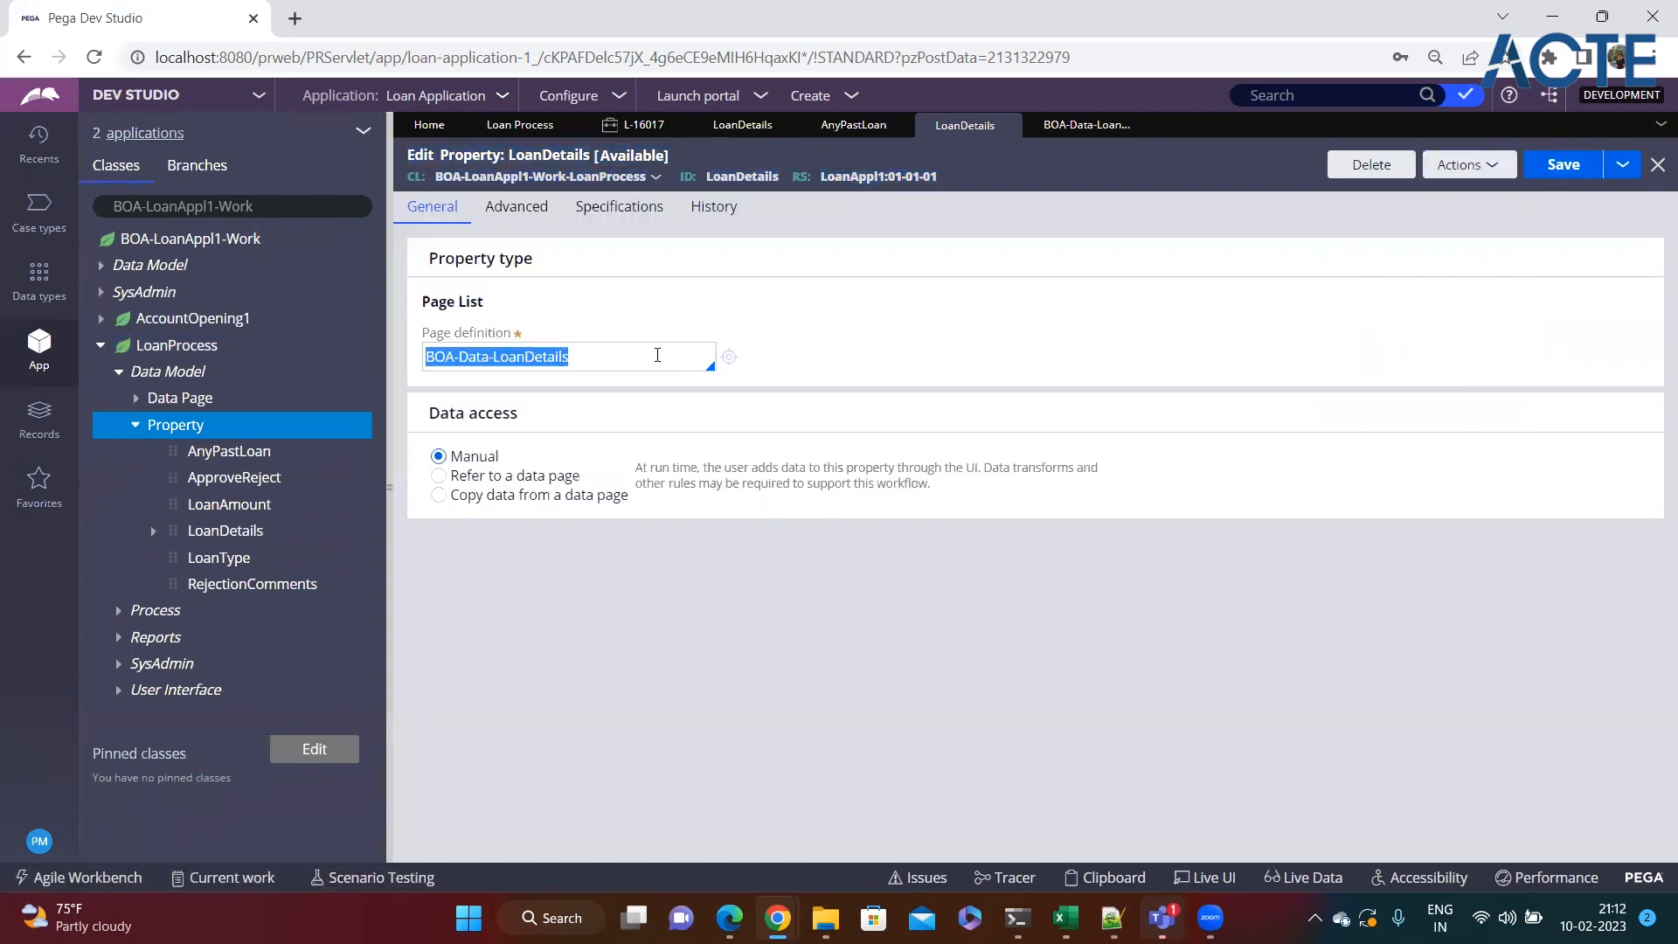
{"action": "left_click", "coordinate": [1509, 162]}
{"action": "left_click", "coordinate": [1365, 406]}
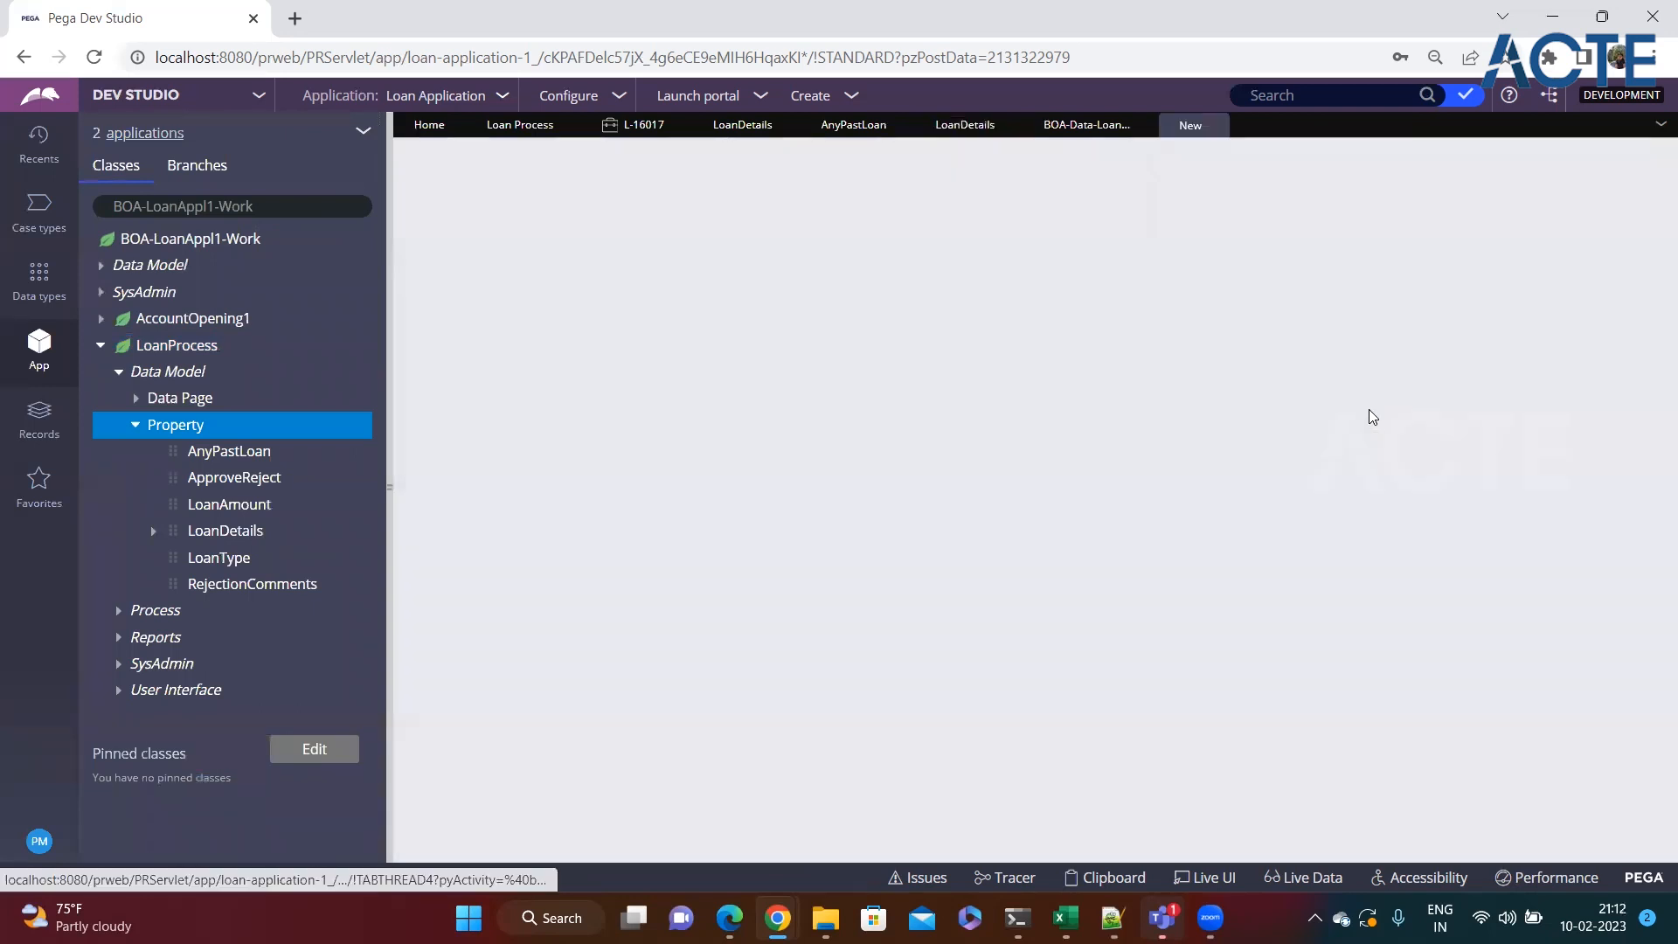
Label the new property "Loan Type" and apply it to the class BOA-Data-LoanDetails.
{"action": "left_click", "coordinate": [669, 295]}
{"action": "key", "text": "alt+Tab"}
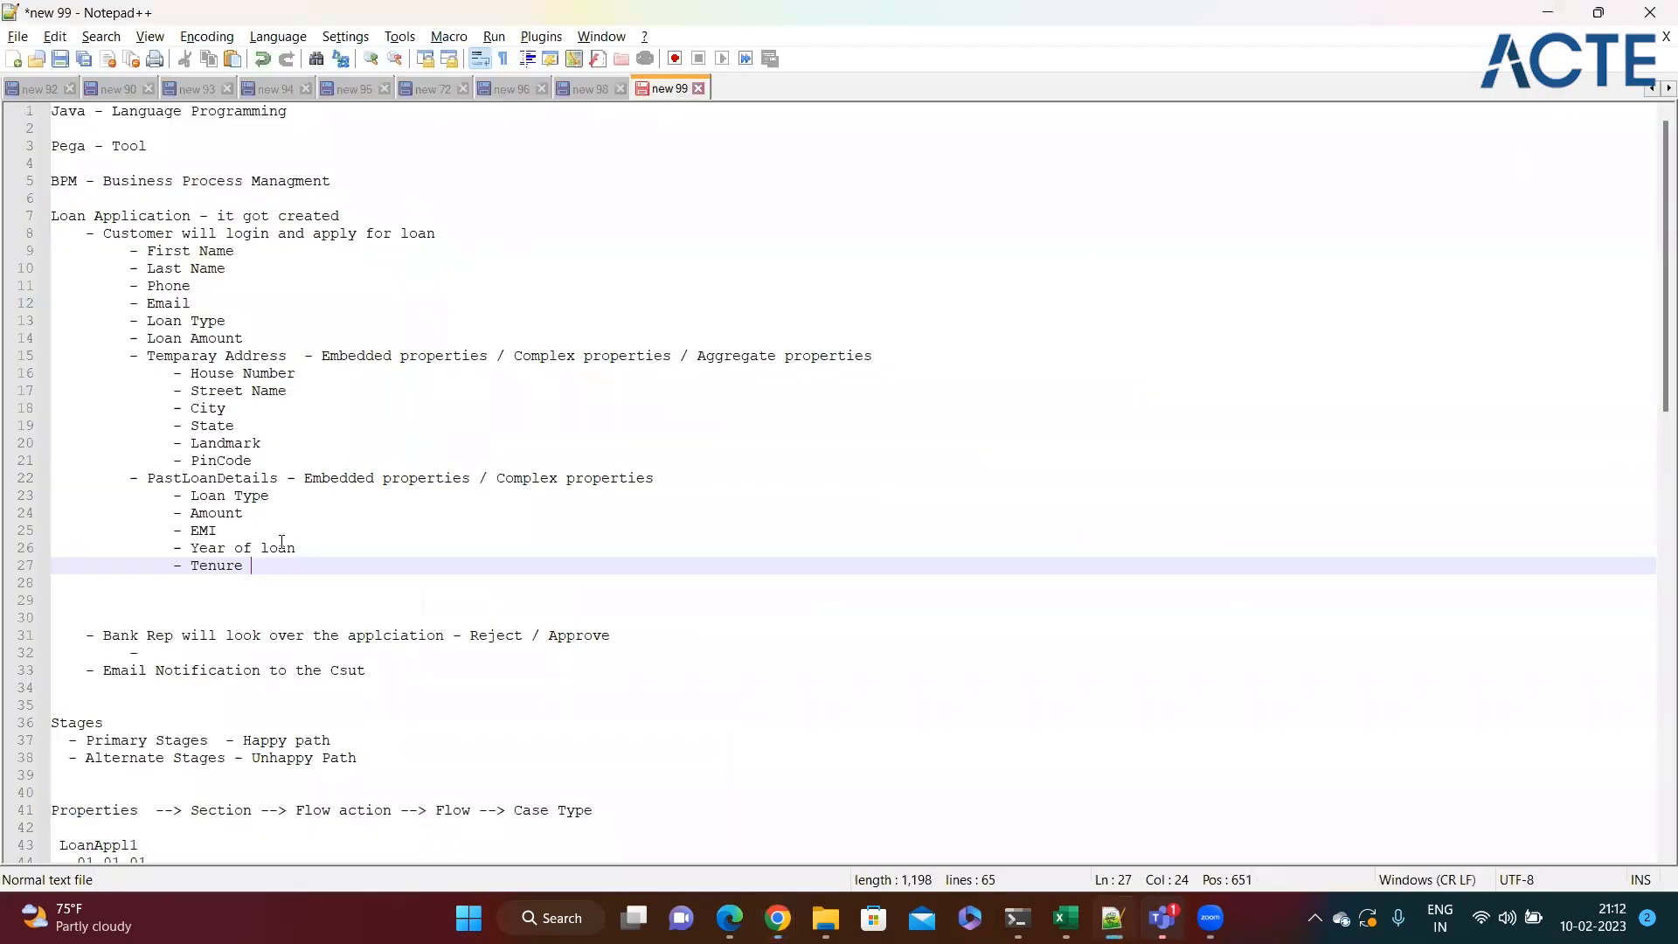
{"action": "key", "text": "alt+Tab"}
{"action": "type", "text": "L"}
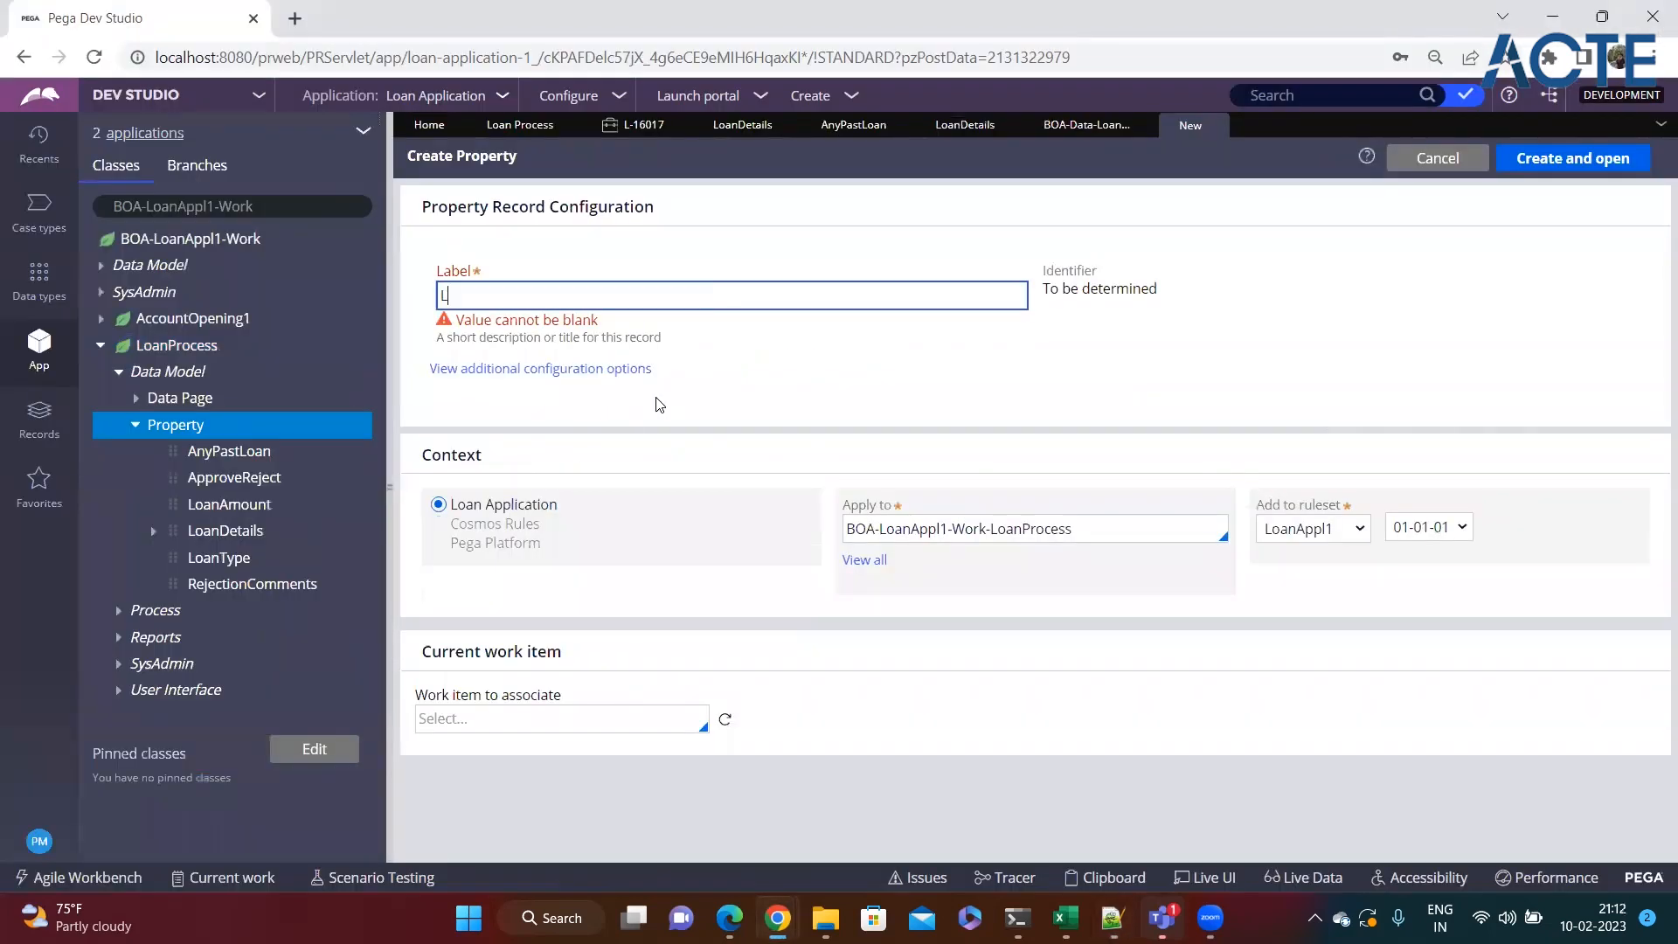
{"action": "type", "text": "oan Type"}
{"action": "left_click", "coordinate": [1255, 356]}
{"action": "left_click", "coordinate": [1093, 511]}
{"action": "key", "text": "ctrl+a"}
{"action": "key", "text": "ctrl+v"}
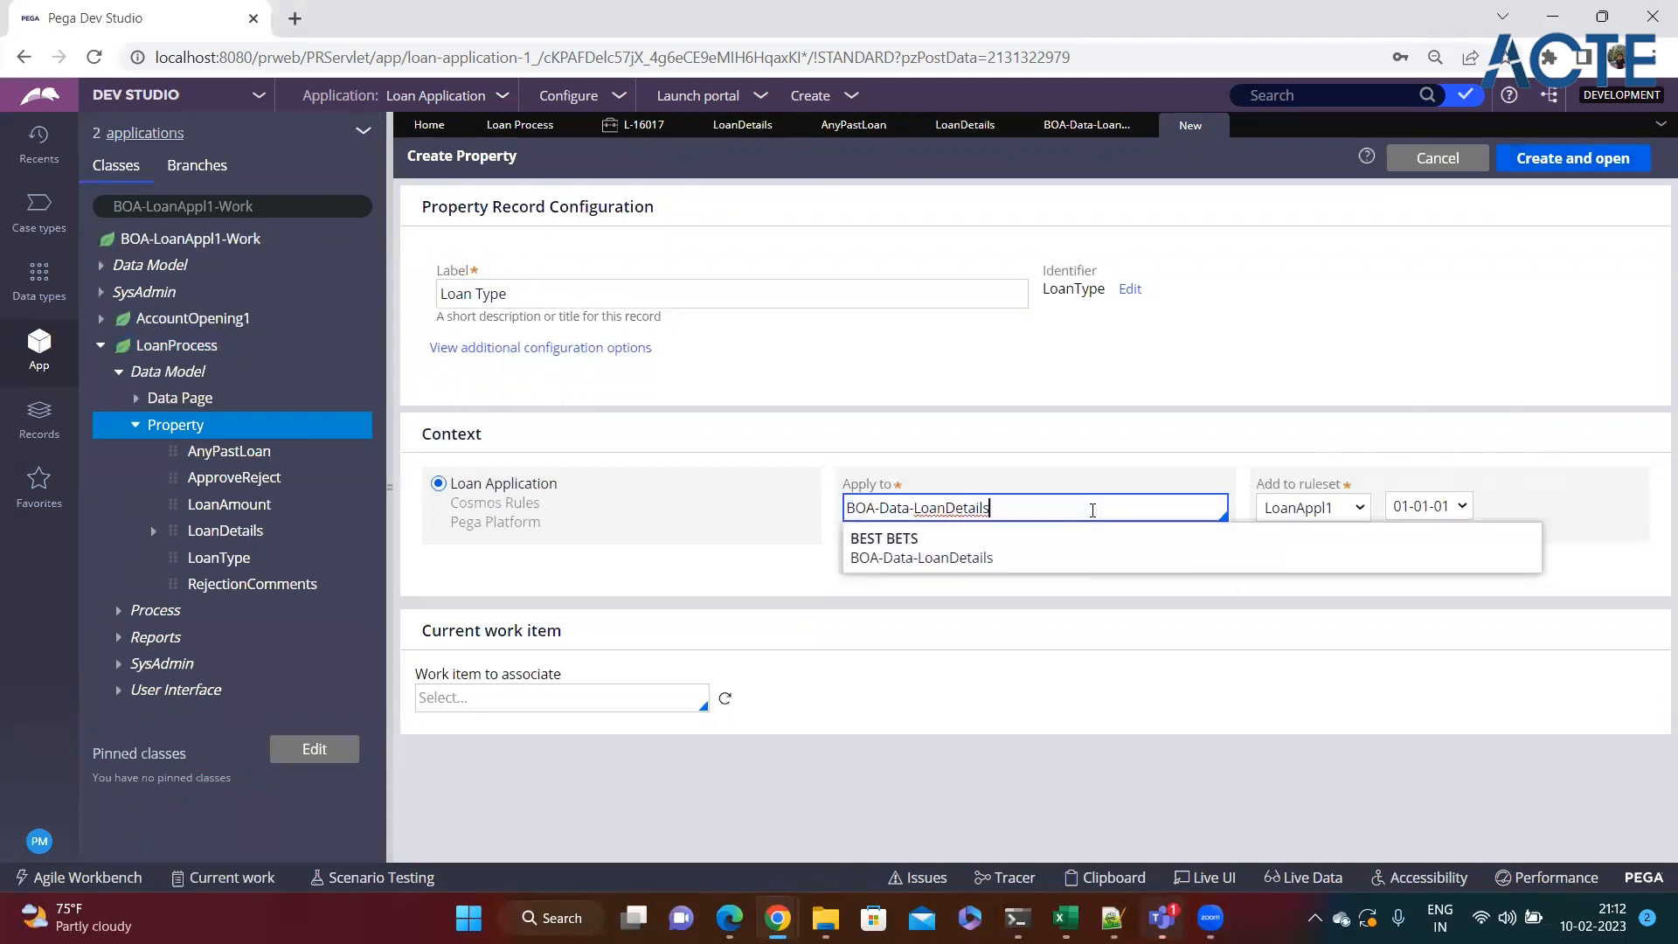
{"action": "left_click", "coordinate": [950, 559]}
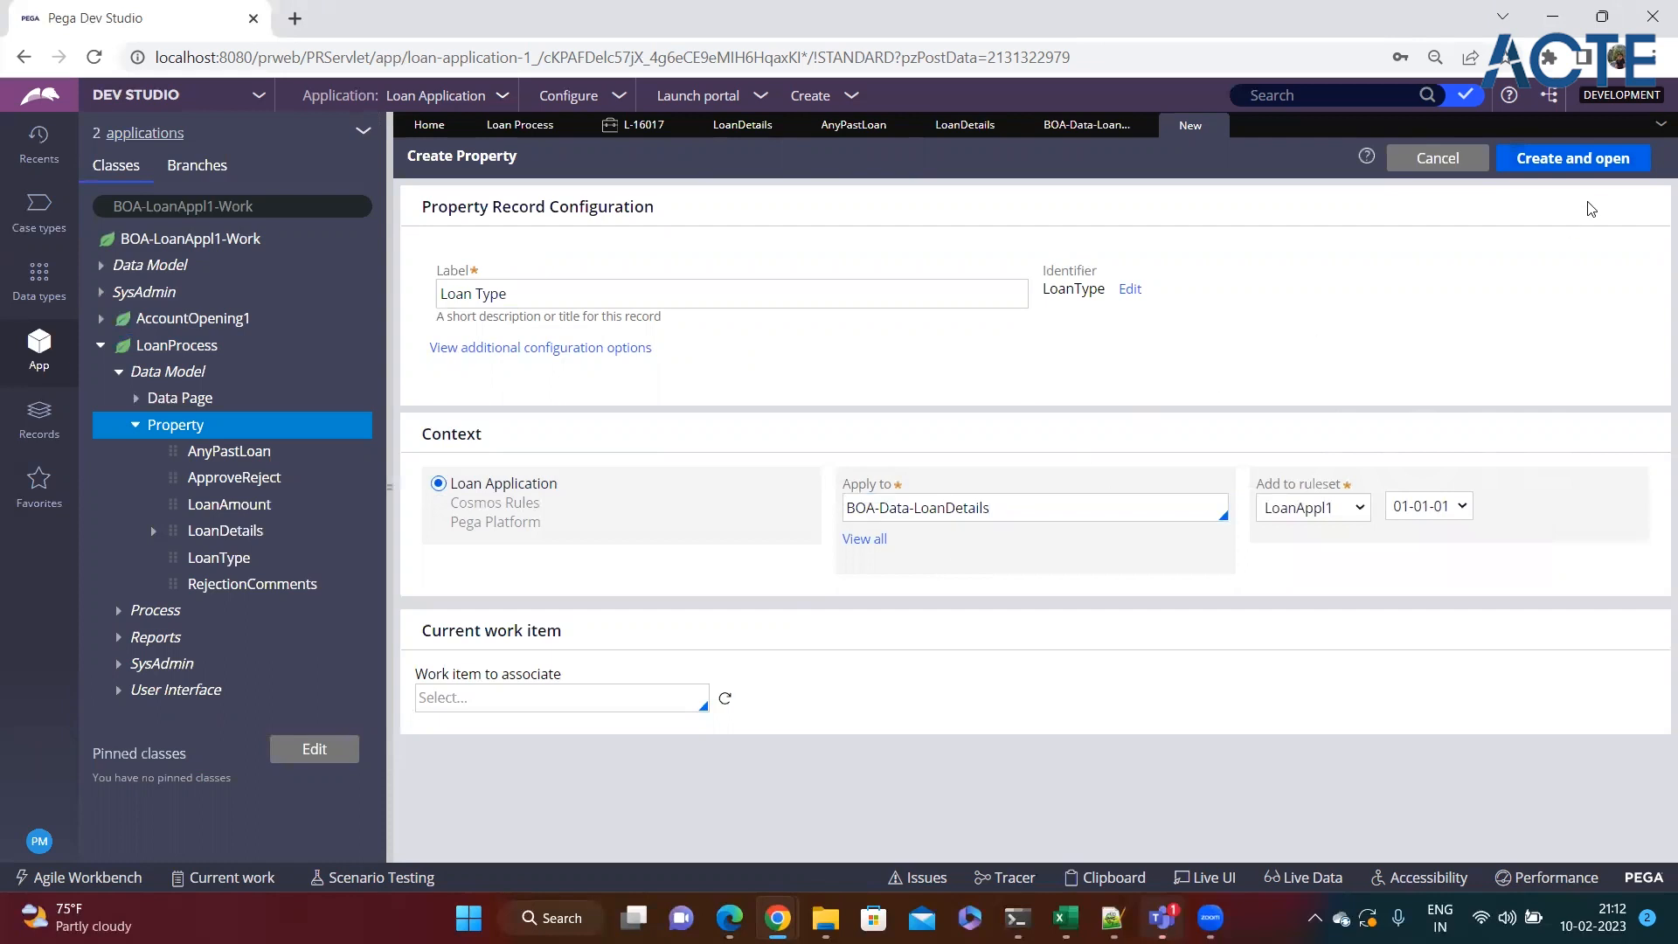
Create the Loan Type property with a local list of Education Loan, Personal Loan and Home Loan, and save it.
{"action": "left_click", "coordinate": [1586, 159]}
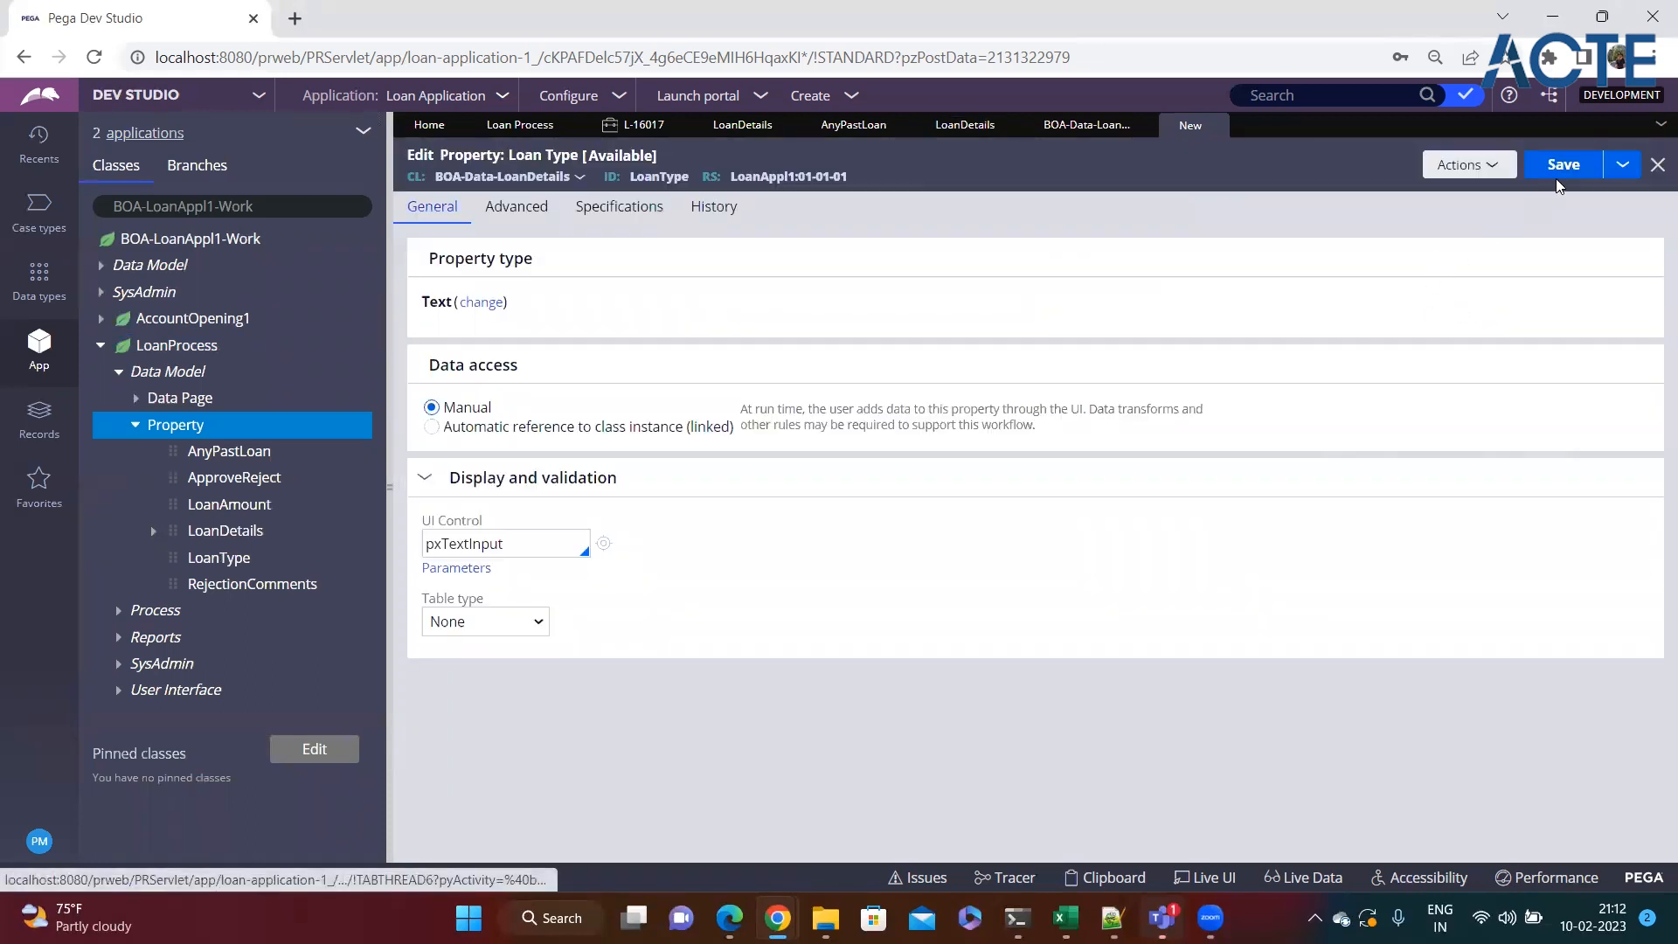
{"action": "left_click", "coordinate": [550, 635]}
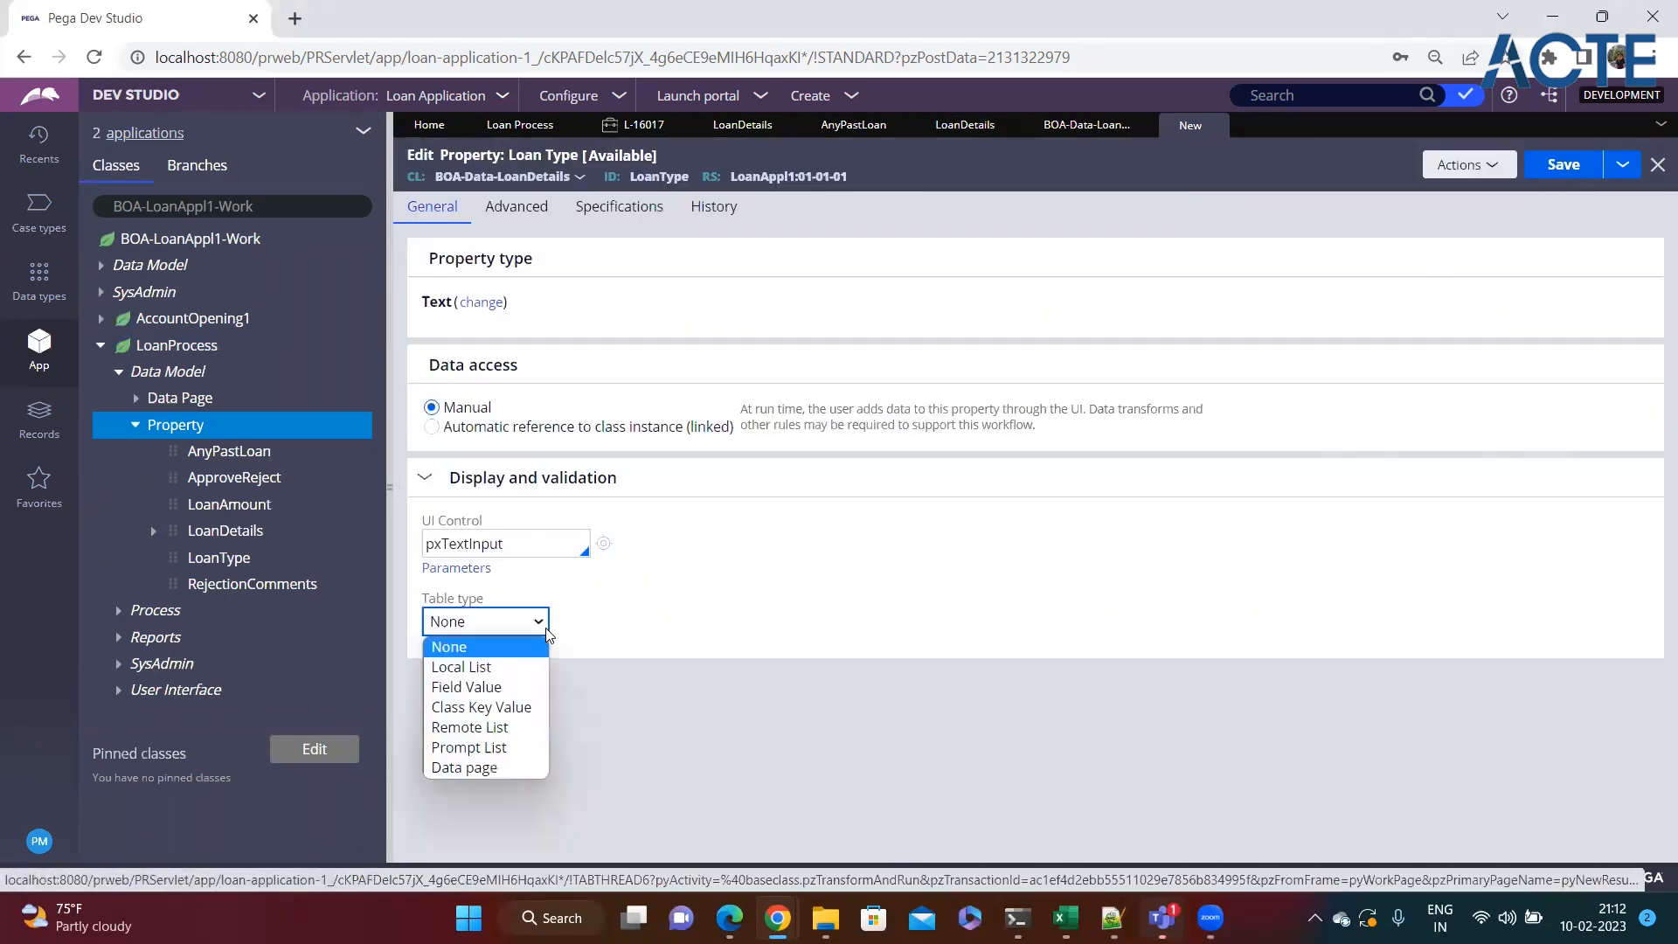
{"action": "left_click", "coordinate": [489, 667]}
{"action": "left_click", "coordinate": [556, 704]}
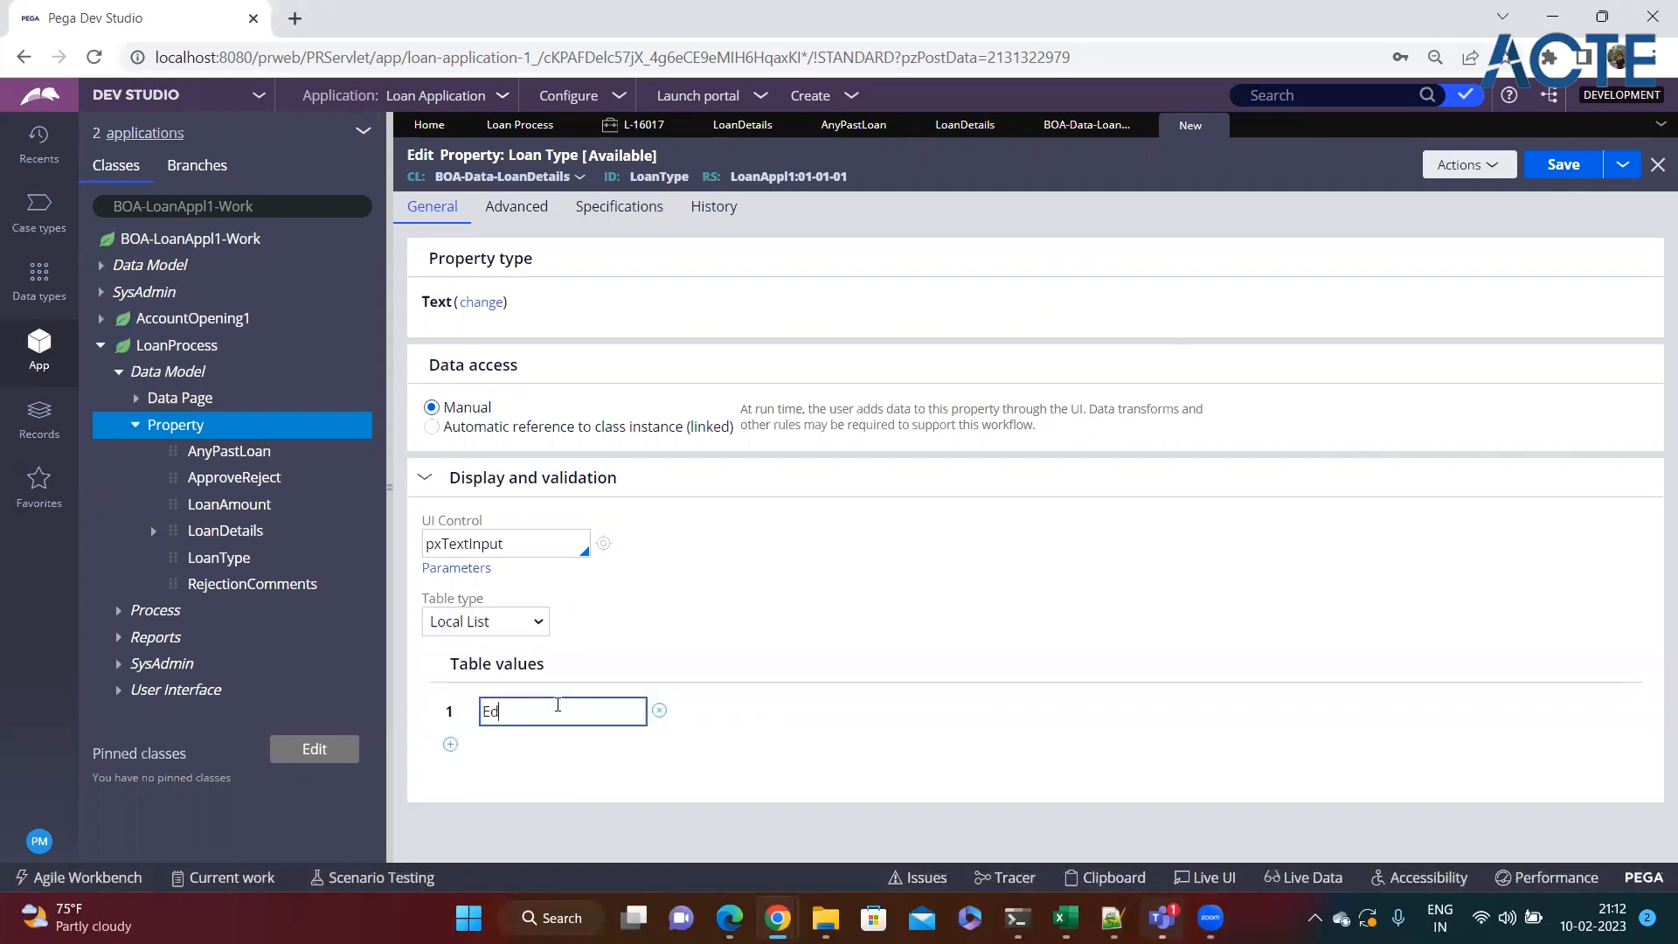
{"action": "type", "text": "Education Loan"}
{"action": "left_click", "coordinate": [450, 744]}
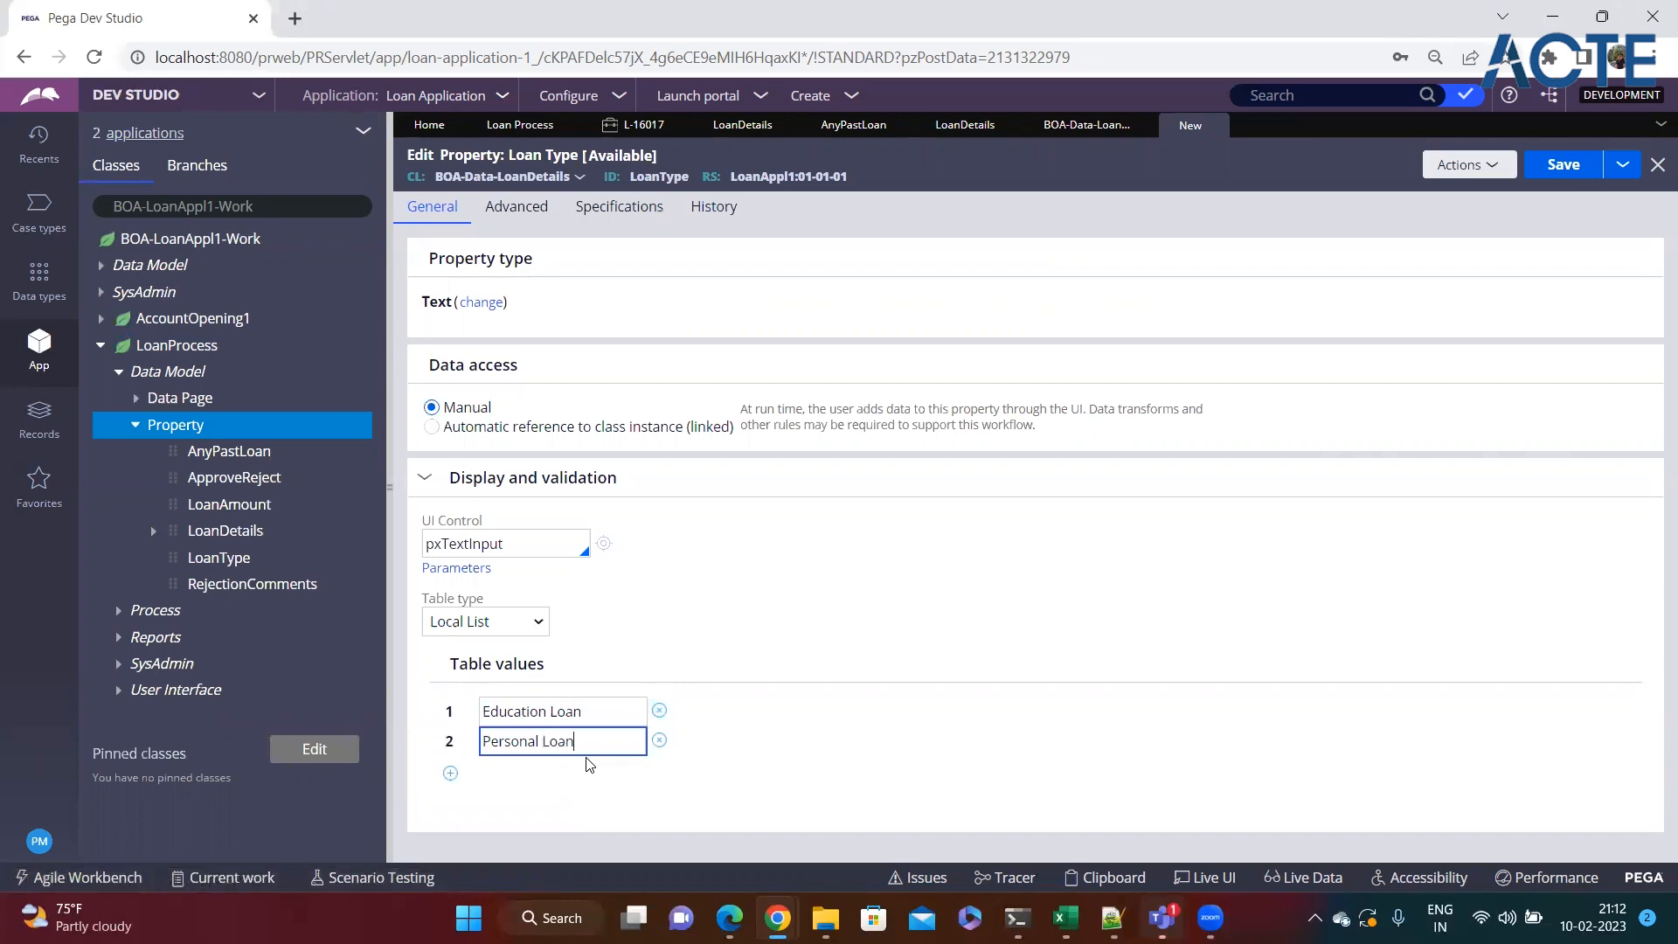
{"action": "left_click", "coordinate": [450, 773]}
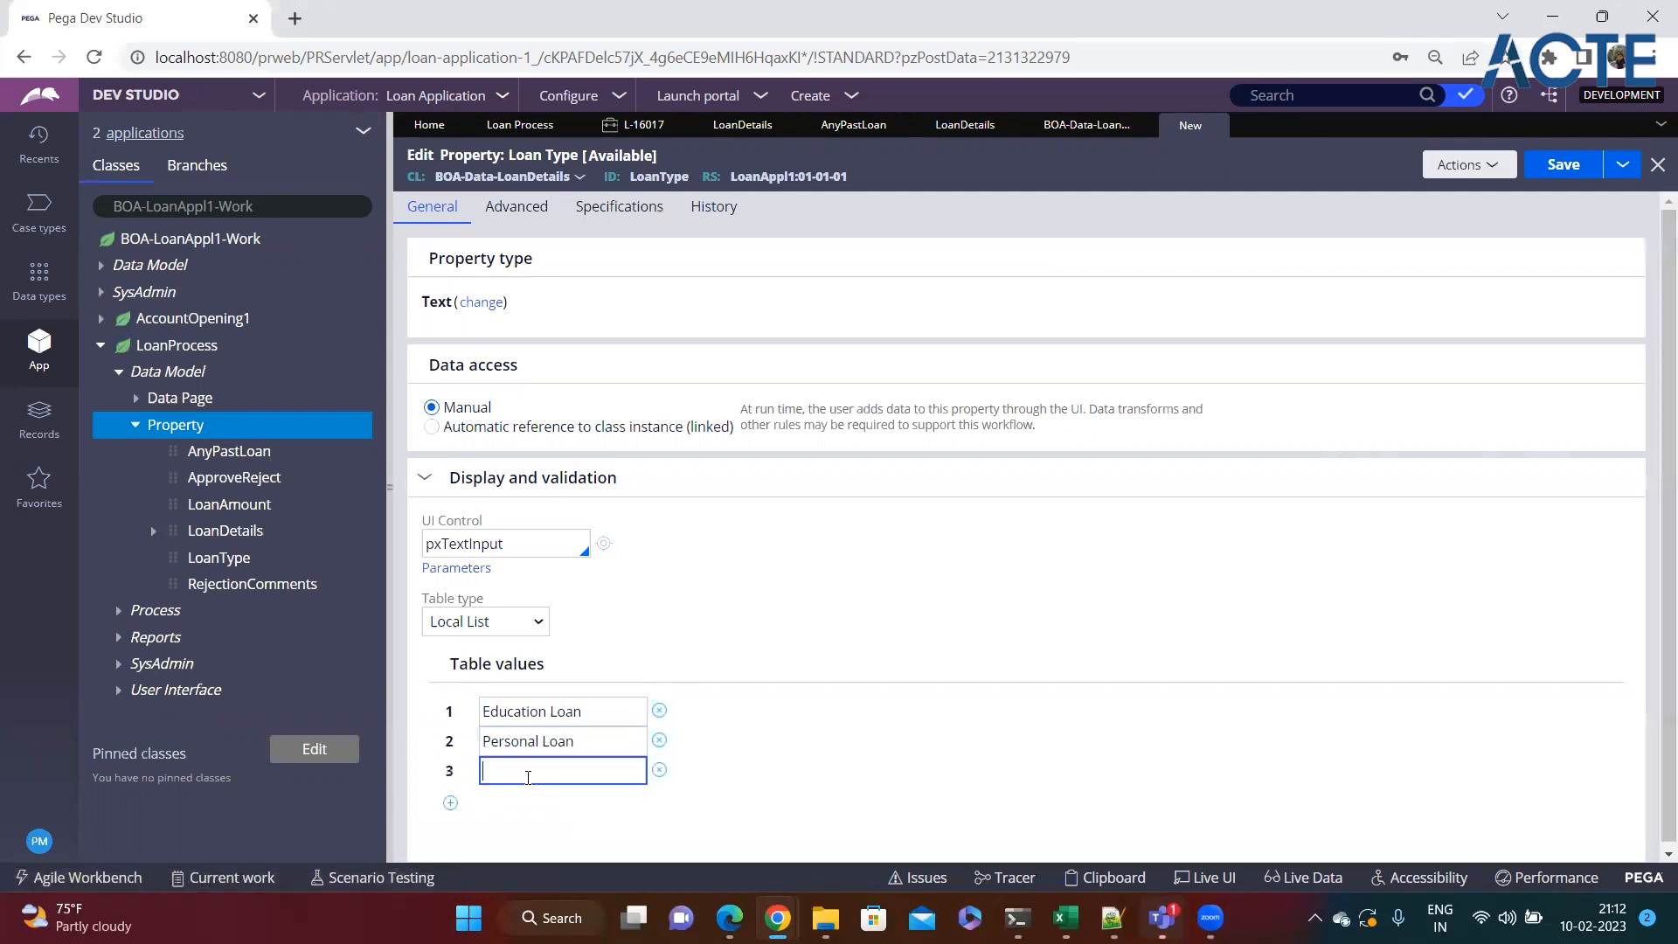
{"action": "type", "text": "Home Loan"}
{"action": "key", "text": "ctrl+s"}
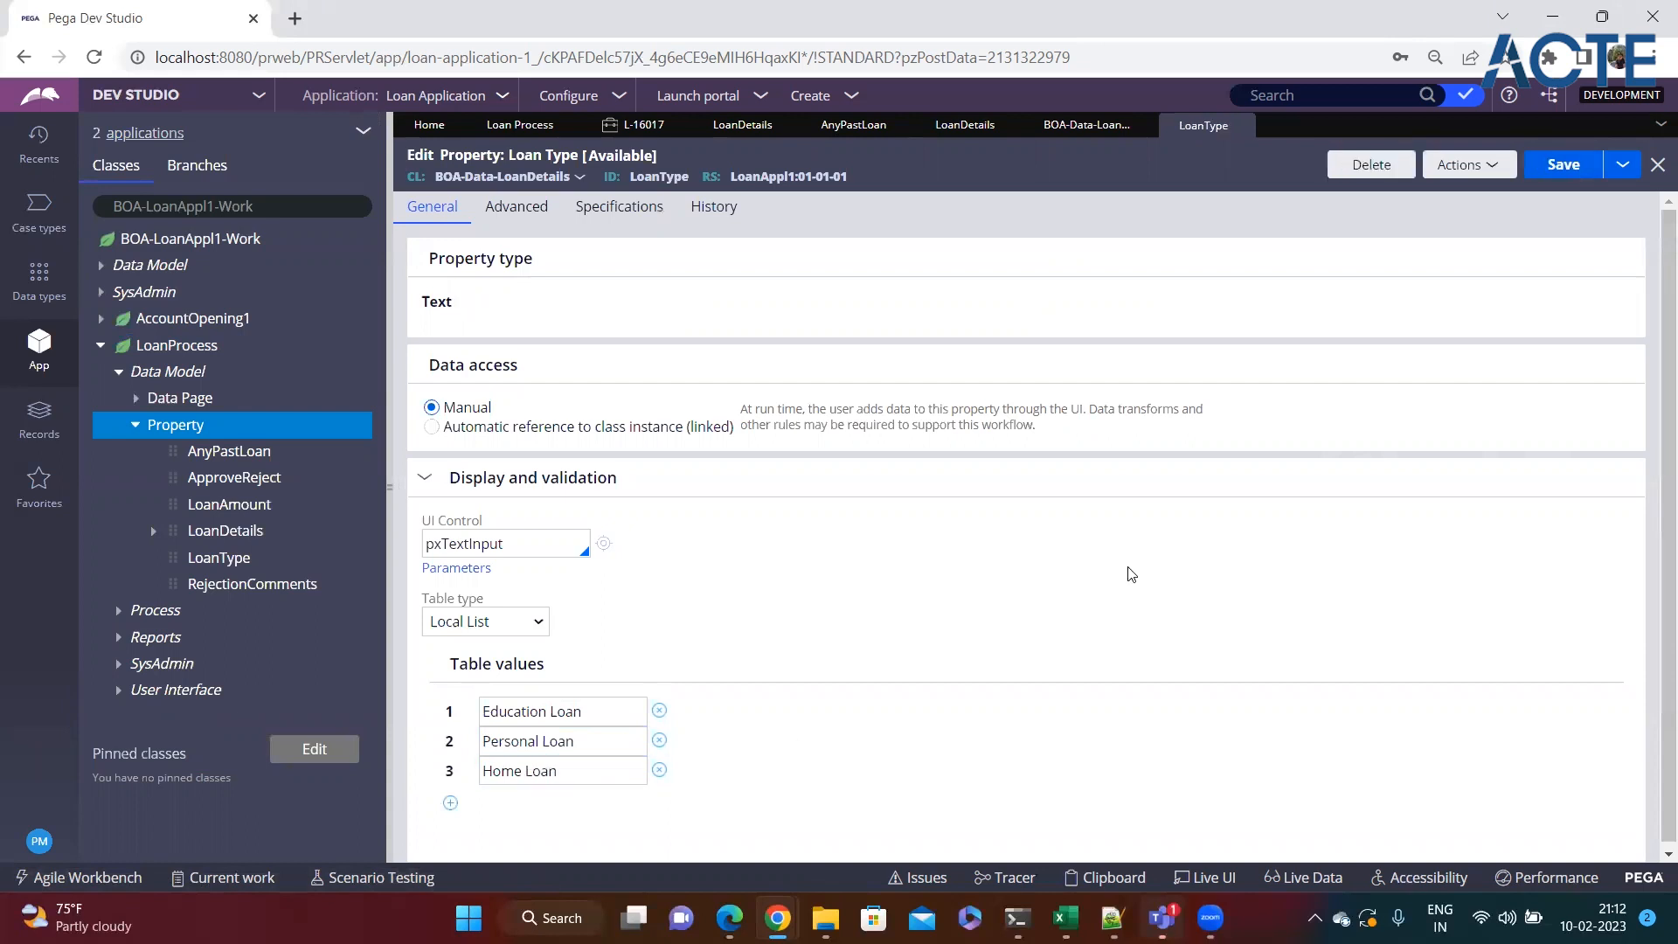
Check the next past-loan field in the Notepad++ notes, then create and save an Amount property in BOA-Data-LoanDetails.
{"action": "left_click", "coordinate": [1496, 172]}
{"action": "left_click", "coordinate": [1381, 459]}
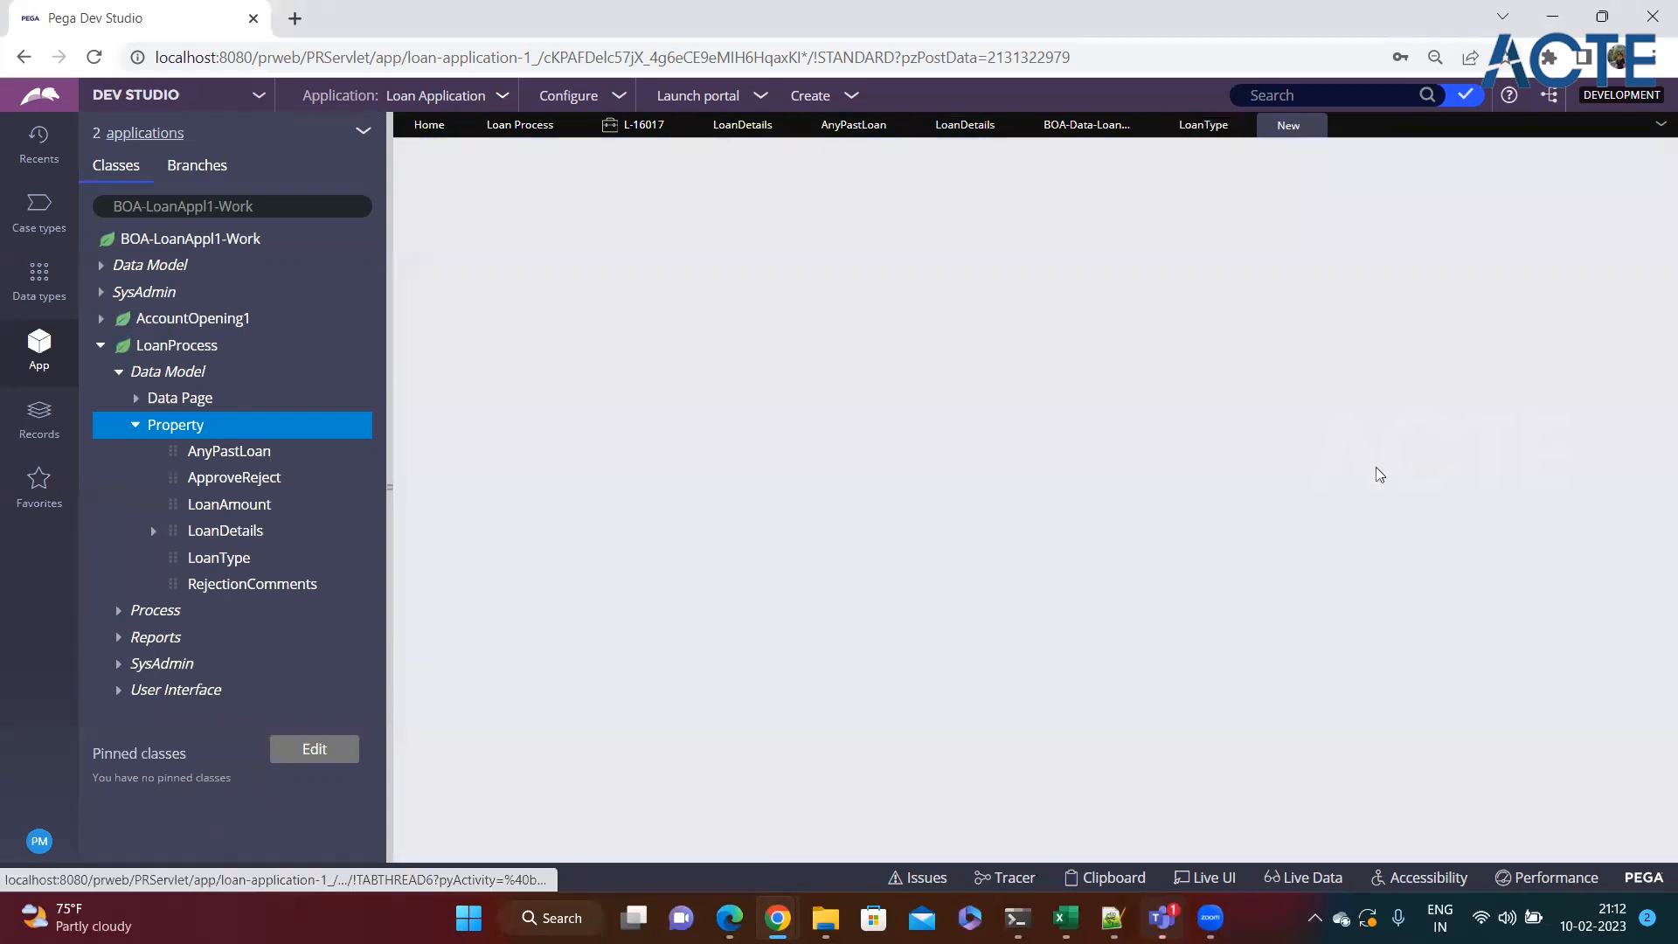
{"action": "key", "text": "alt+Tab"}
{"action": "double_click", "coordinate": [216, 513]}
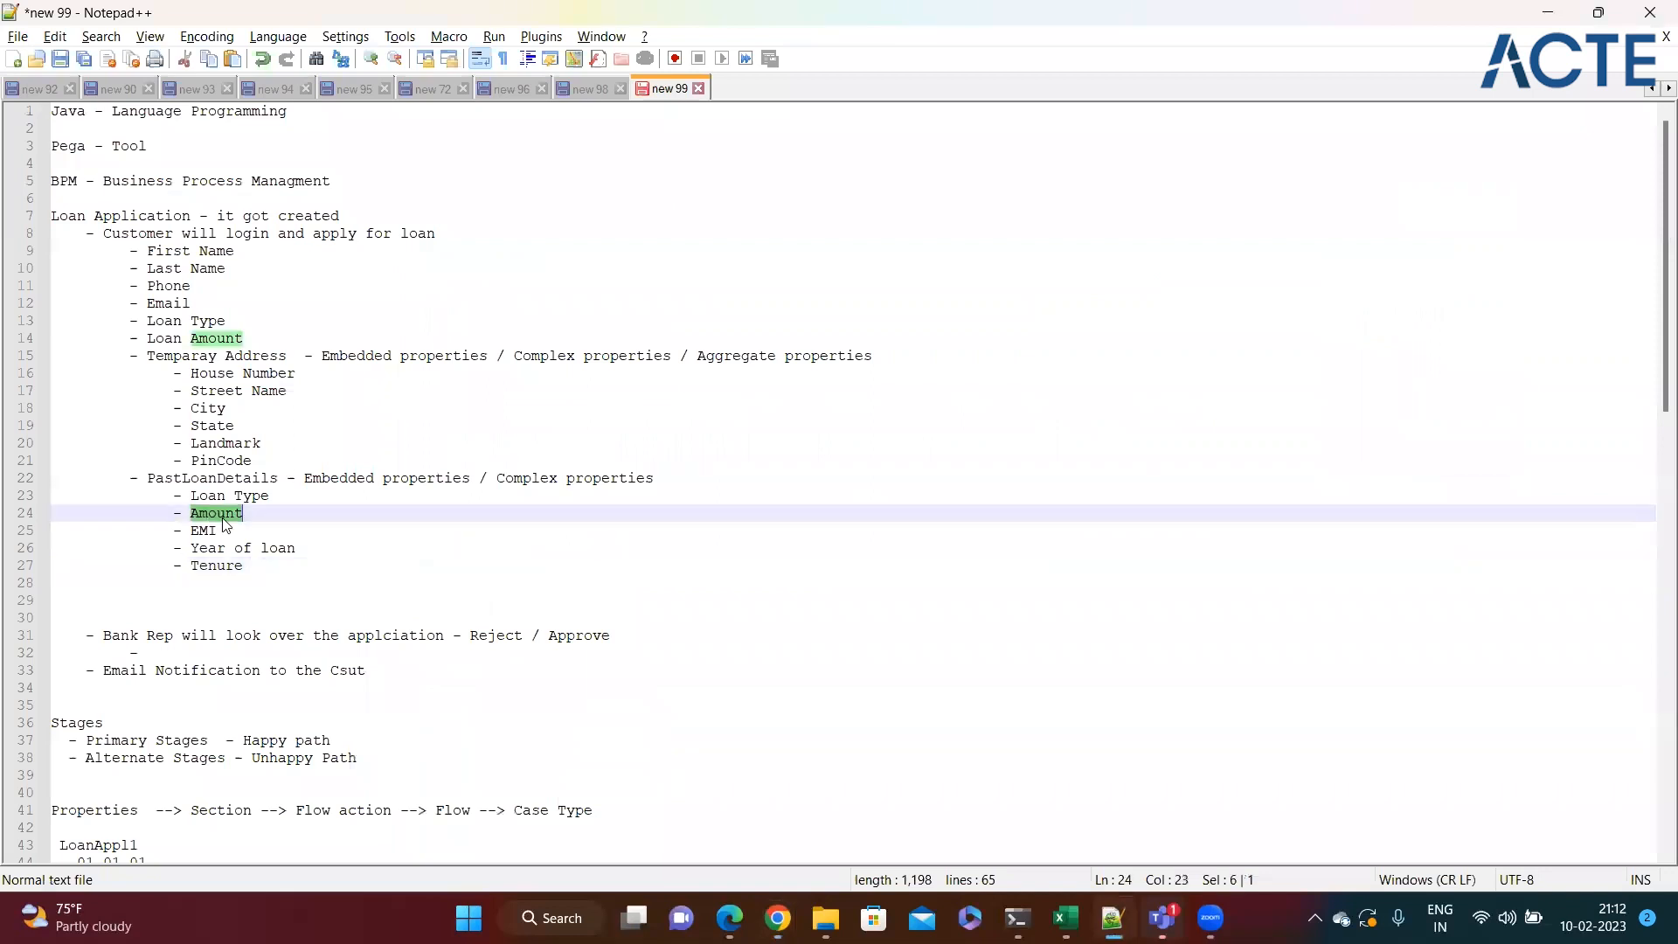
{"action": "key", "text": "alt+Tab"}
{"action": "left_click", "coordinate": [575, 294]}
{"action": "type", "text": "Amount"}
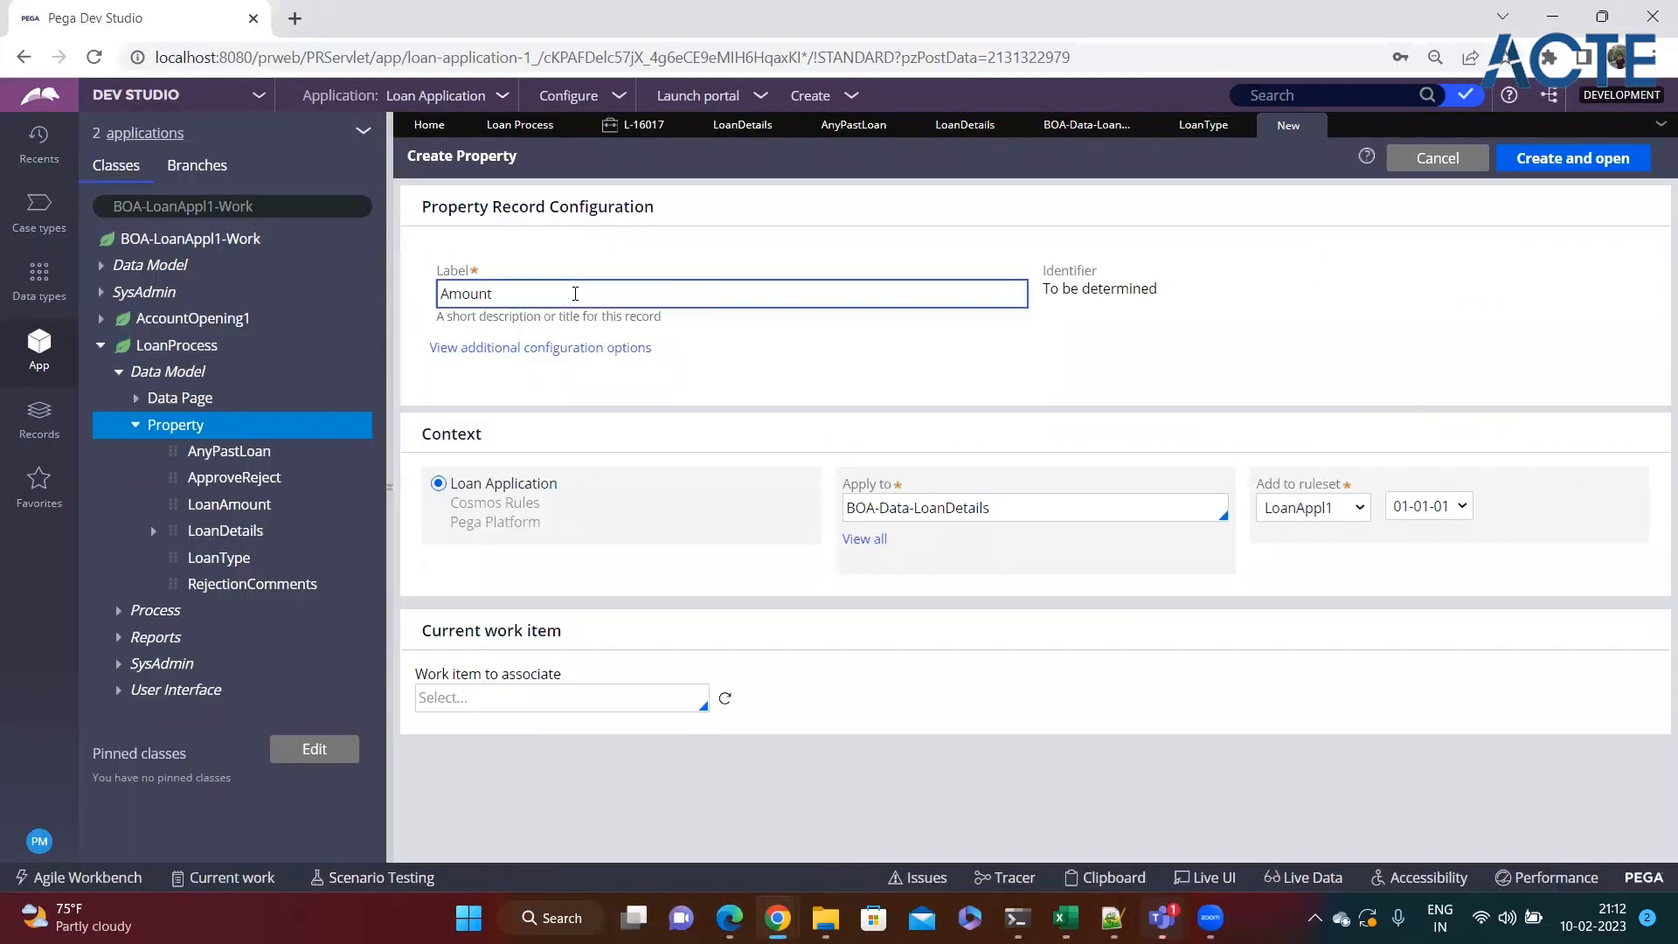
{"action": "left_click", "coordinate": [1569, 157]}
{"action": "left_click", "coordinate": [1547, 171]}
Create and save an EMI text property in the class BOA-Data-LoanDetails, following the field list in the notes.
{"action": "left_click", "coordinate": [1461, 164]}
{"action": "left_click", "coordinate": [1405, 457]}
{"action": "key", "text": "alt+Tab"}
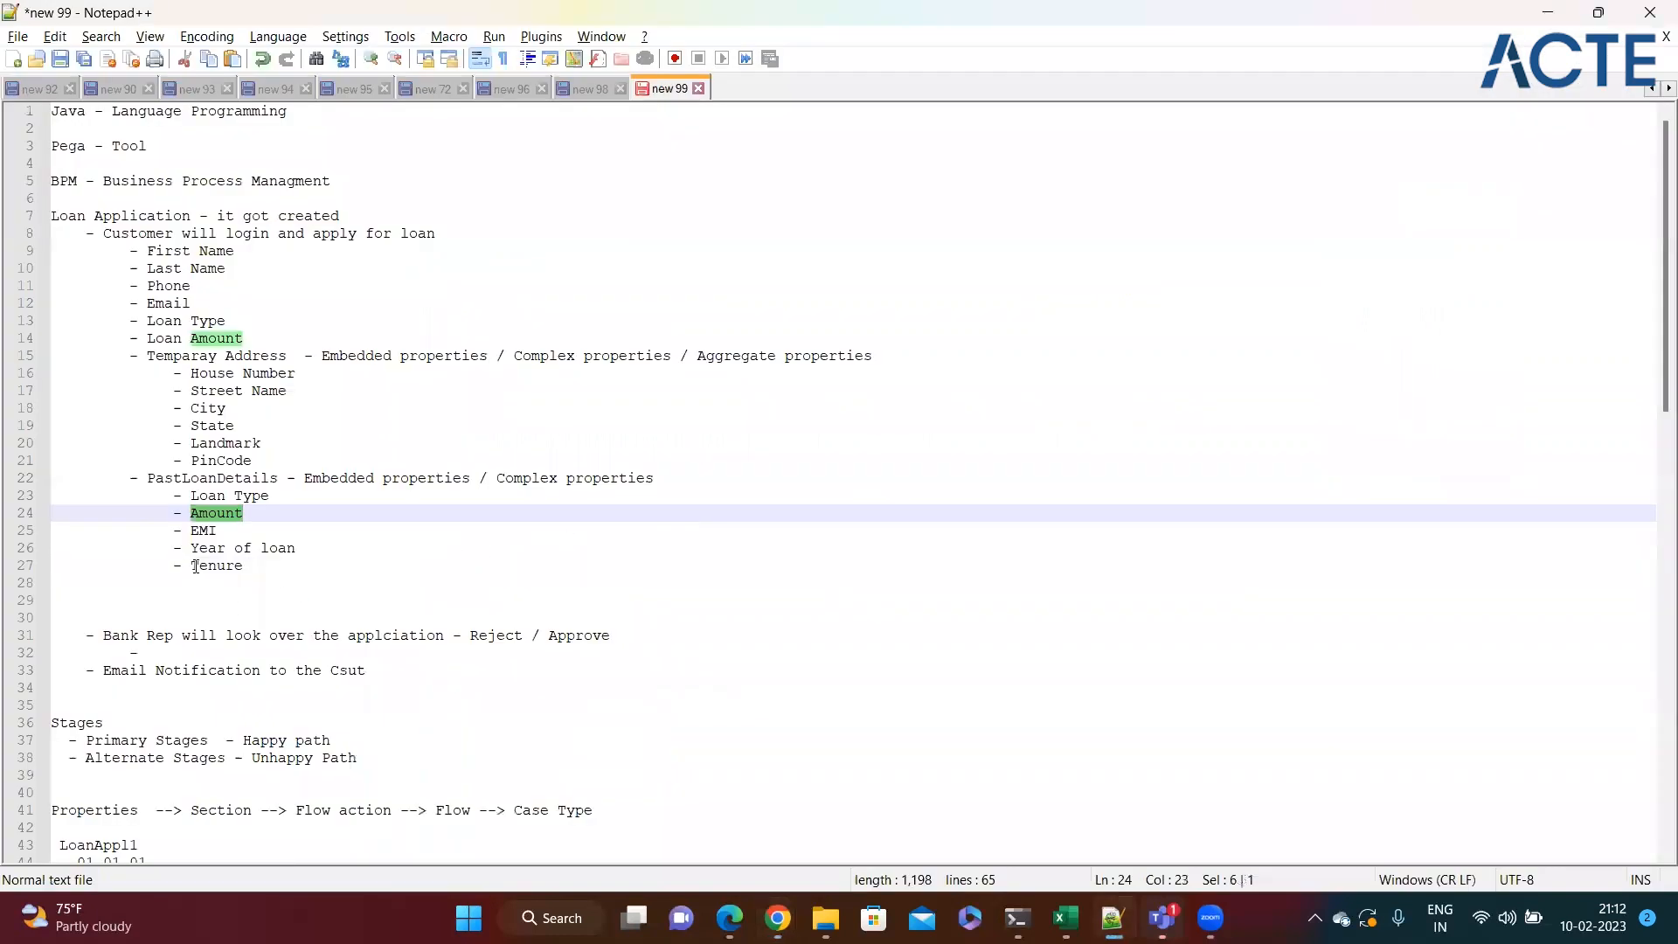
{"action": "key", "text": "alt+Tab"}
{"action": "type", "text": "EM"}
{"action": "left_click", "coordinate": [1246, 342]}
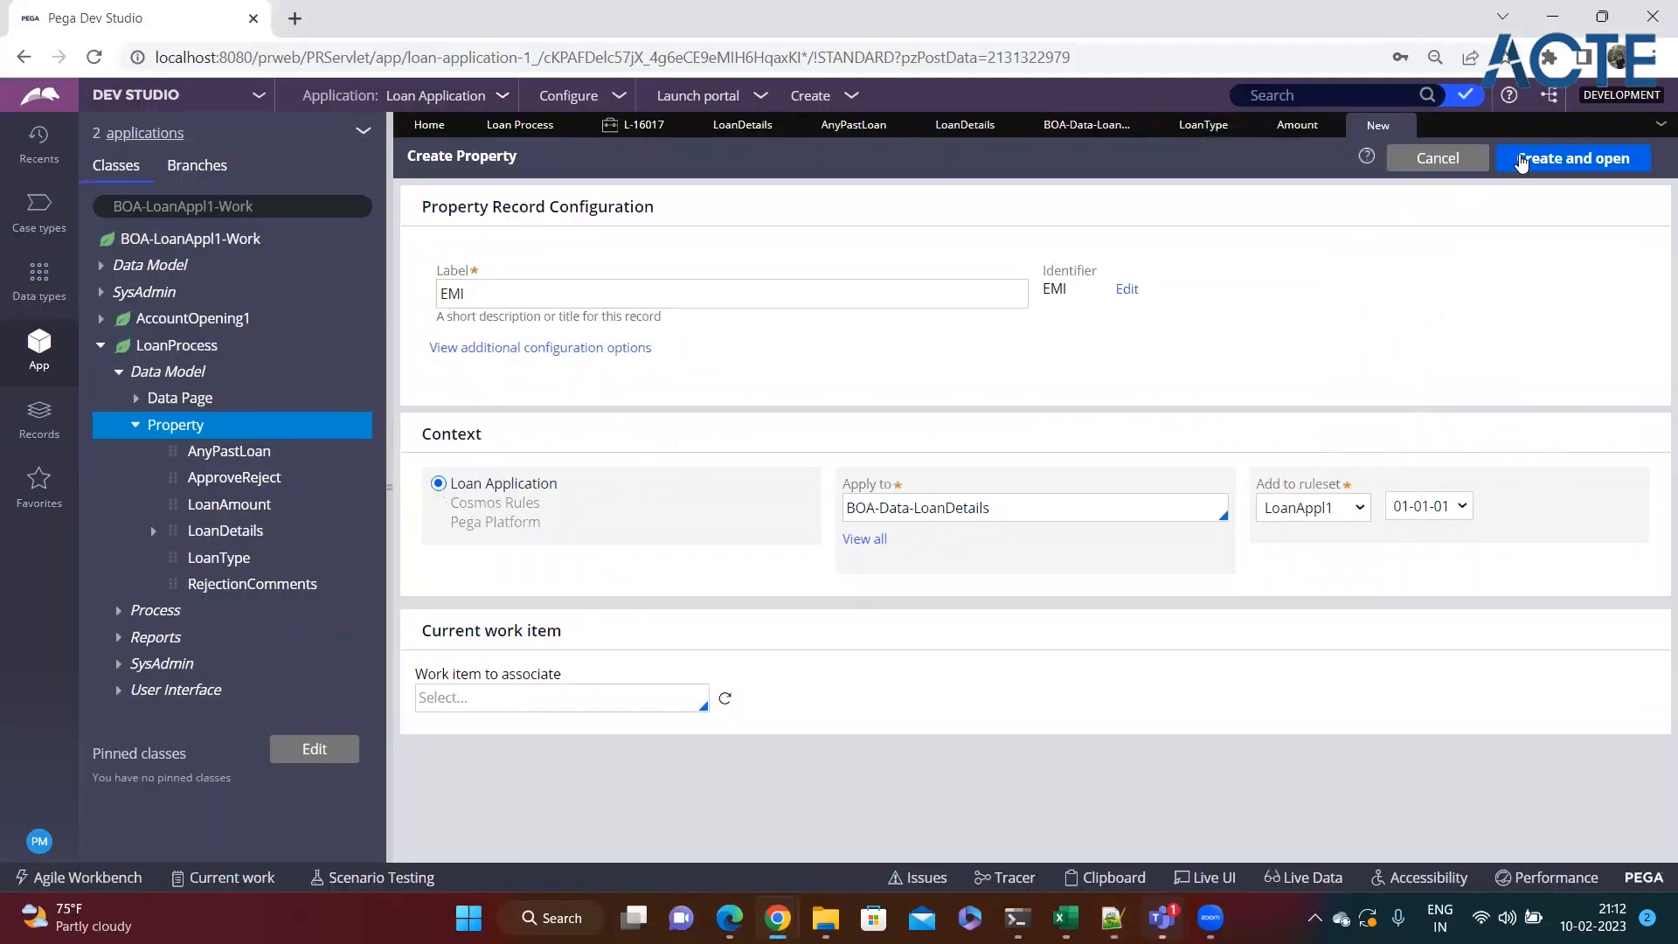
{"action": "left_click", "coordinate": [1540, 159]}
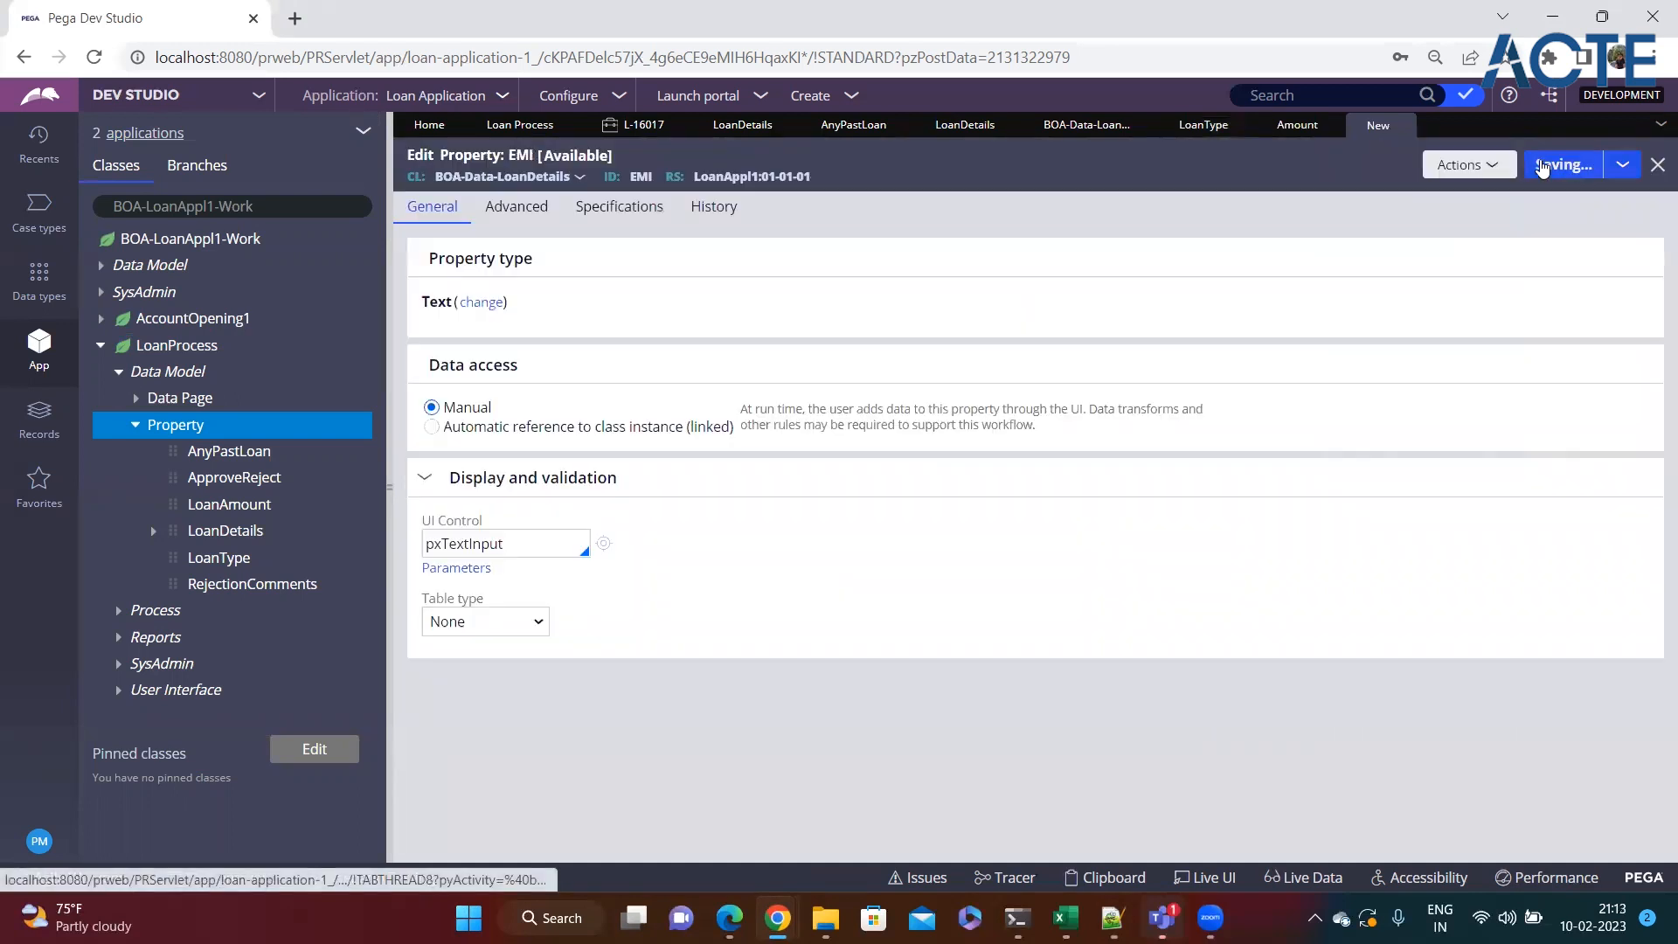
Create and save a property labelled "Year of Loan" in the class BOA-Data-LoanDetails.
{"action": "left_click", "coordinate": [1467, 165]}
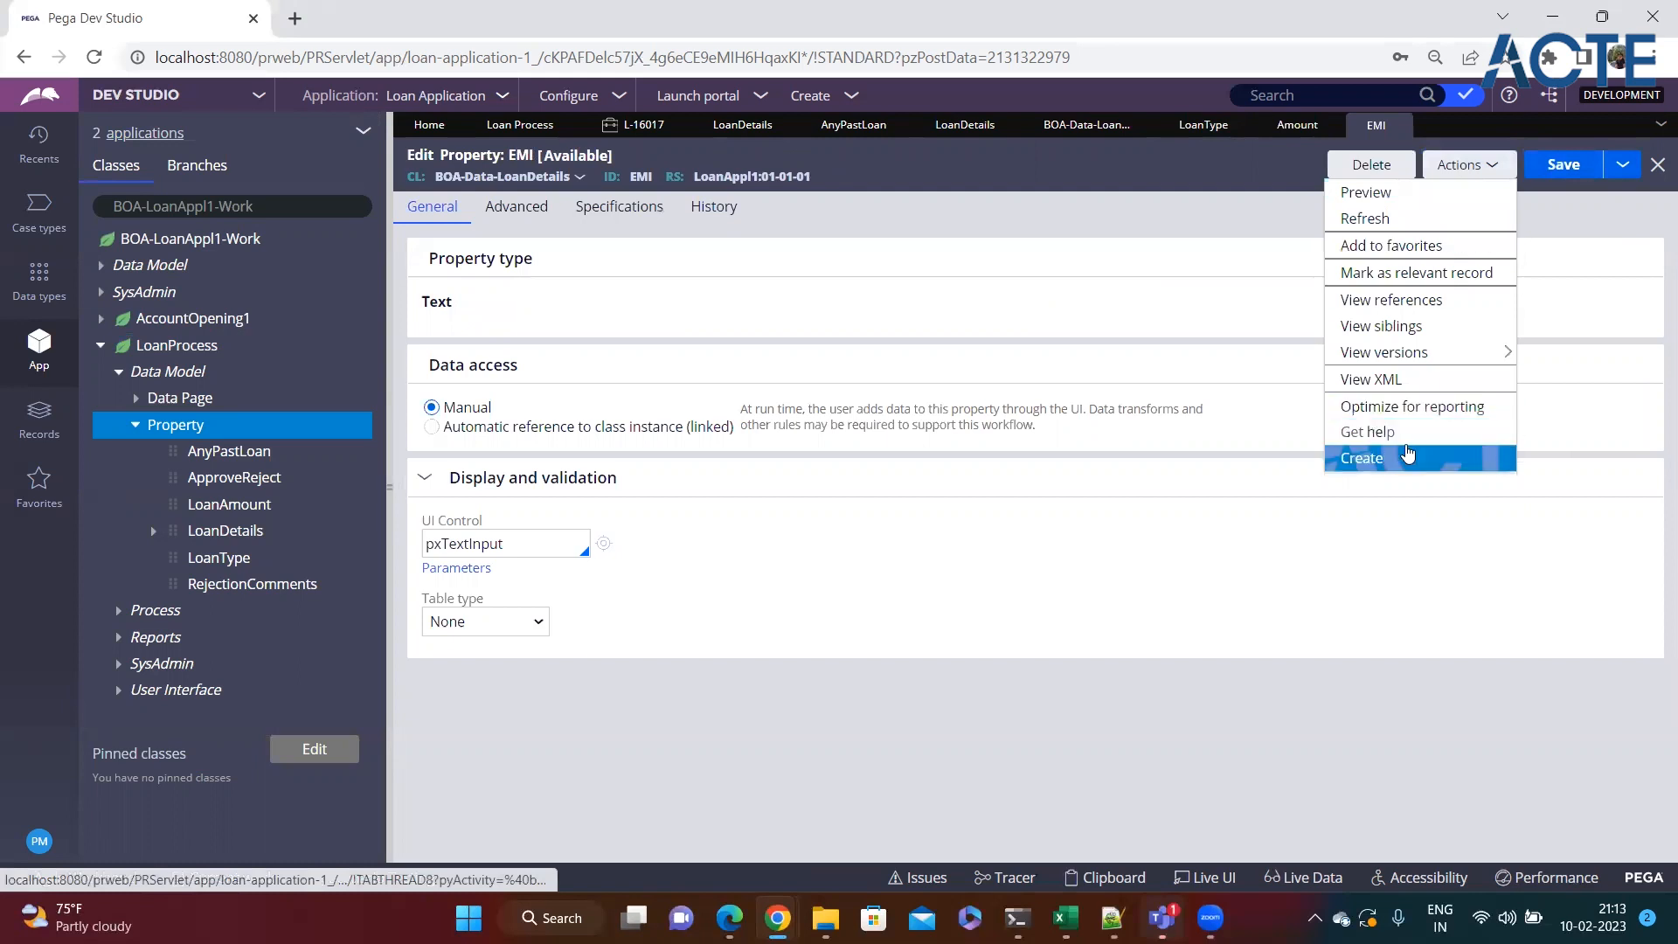
{"action": "left_click", "coordinate": [1407, 453]}
{"action": "key", "text": "alt+Tab"}
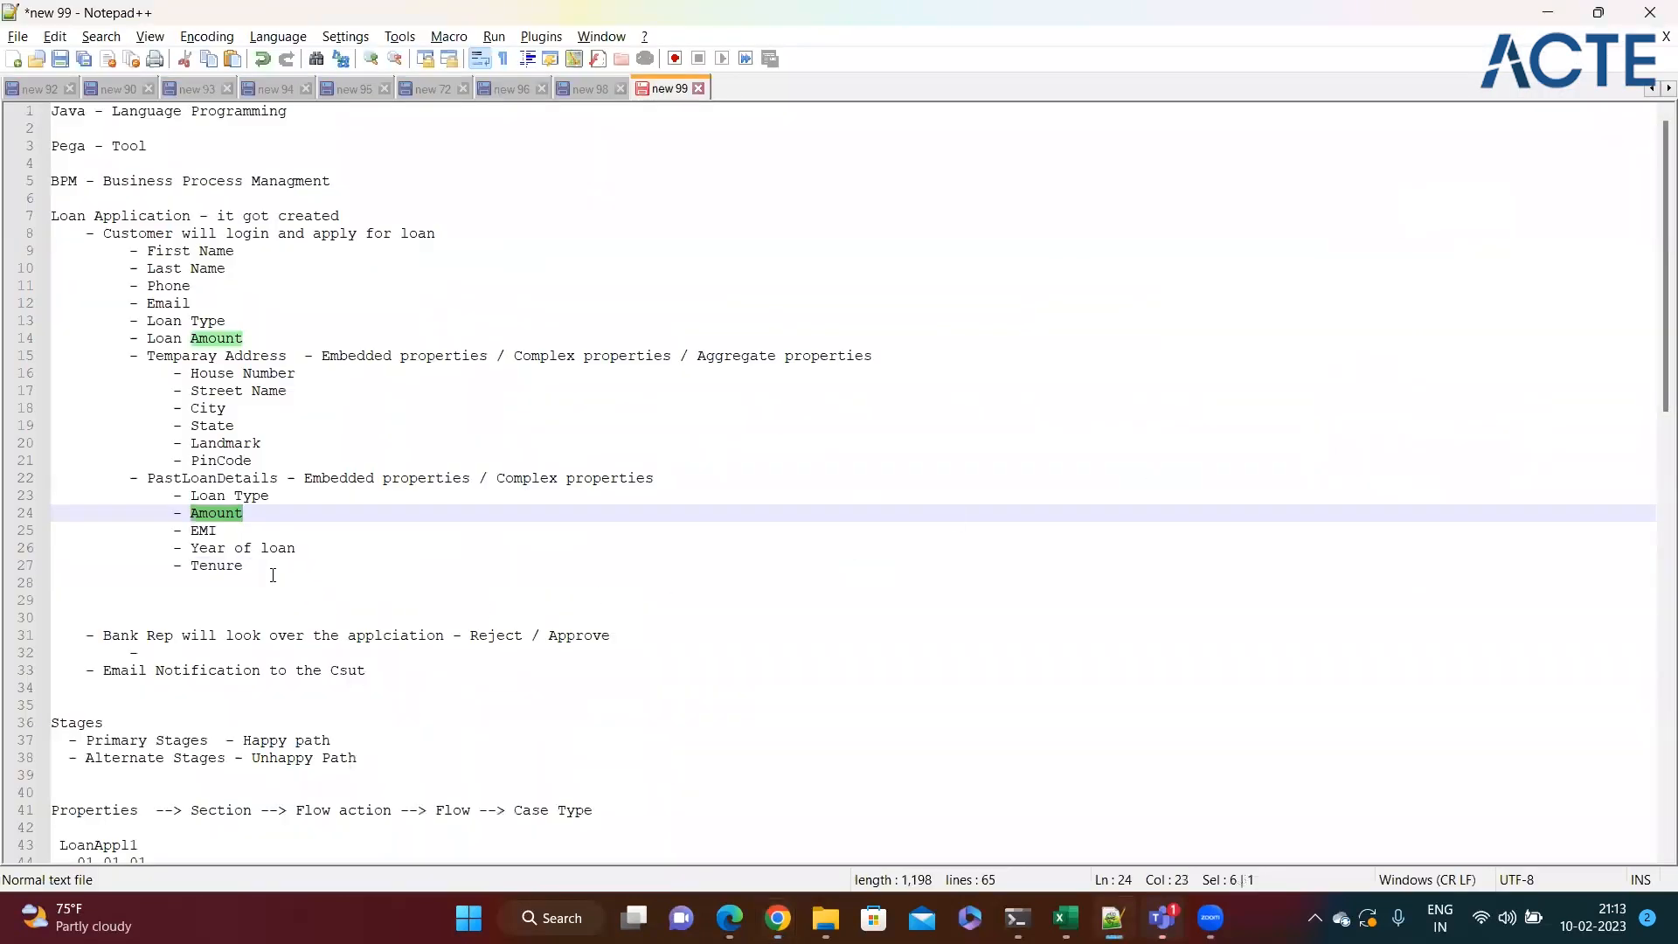
{"action": "key", "text": "alt+Tab"}
{"action": "left_click", "coordinate": [613, 290]}
{"action": "type", "text": "Year of Loan"}
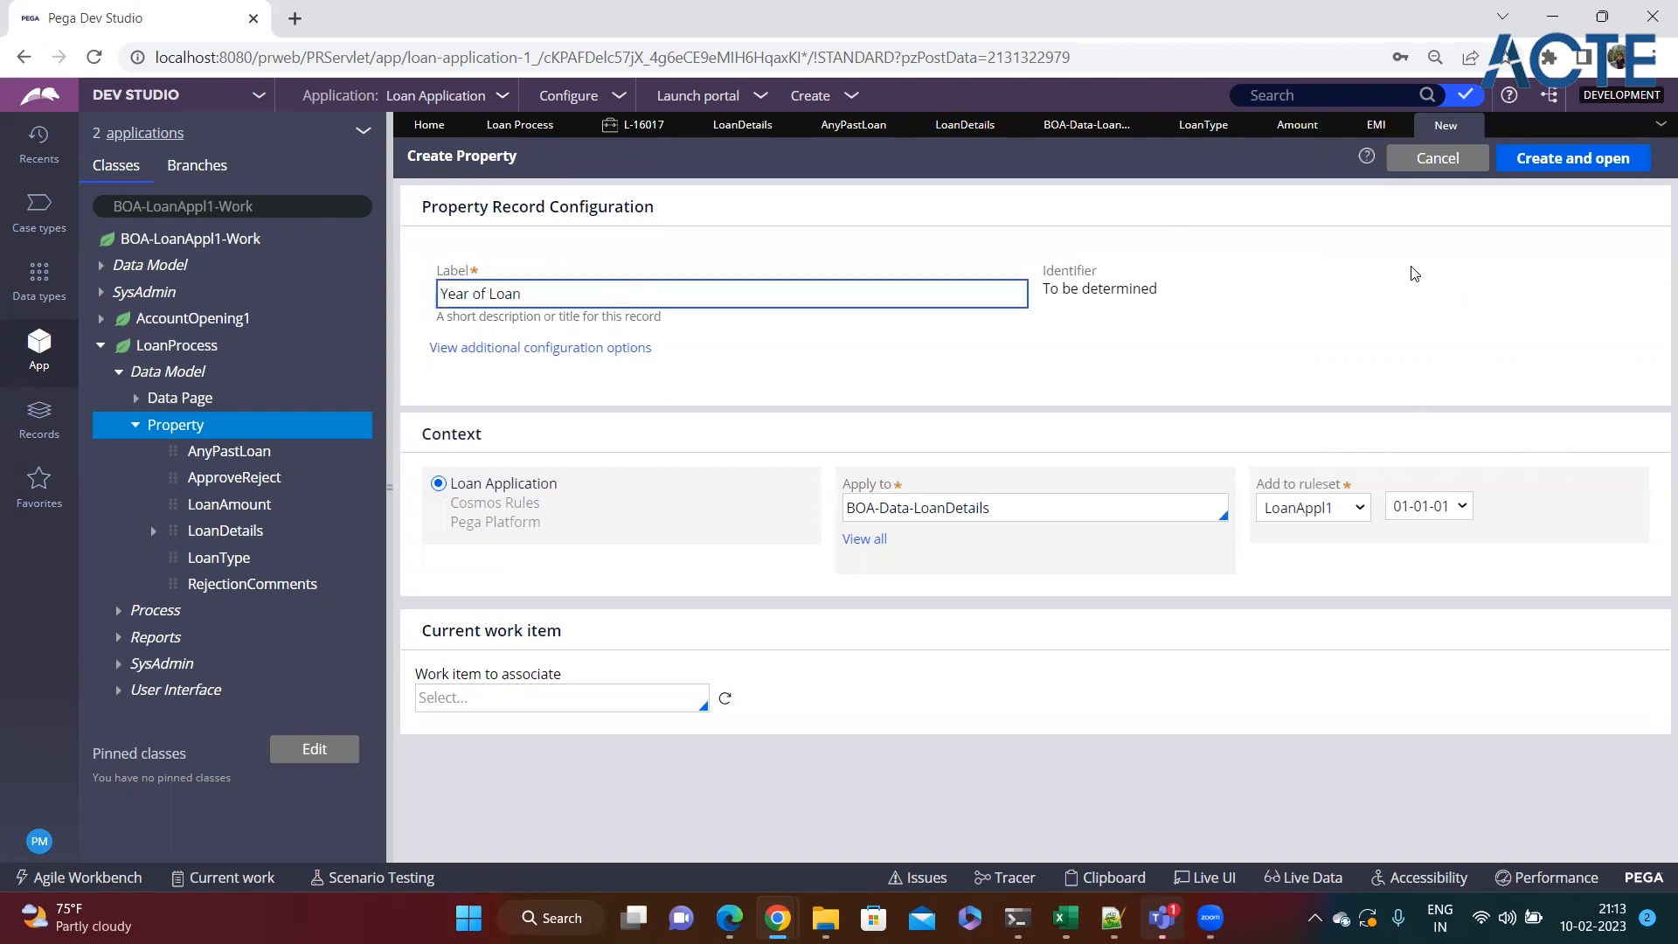
{"action": "left_click", "coordinate": [1547, 166]}
{"action": "key", "text": "ctrl+s"}
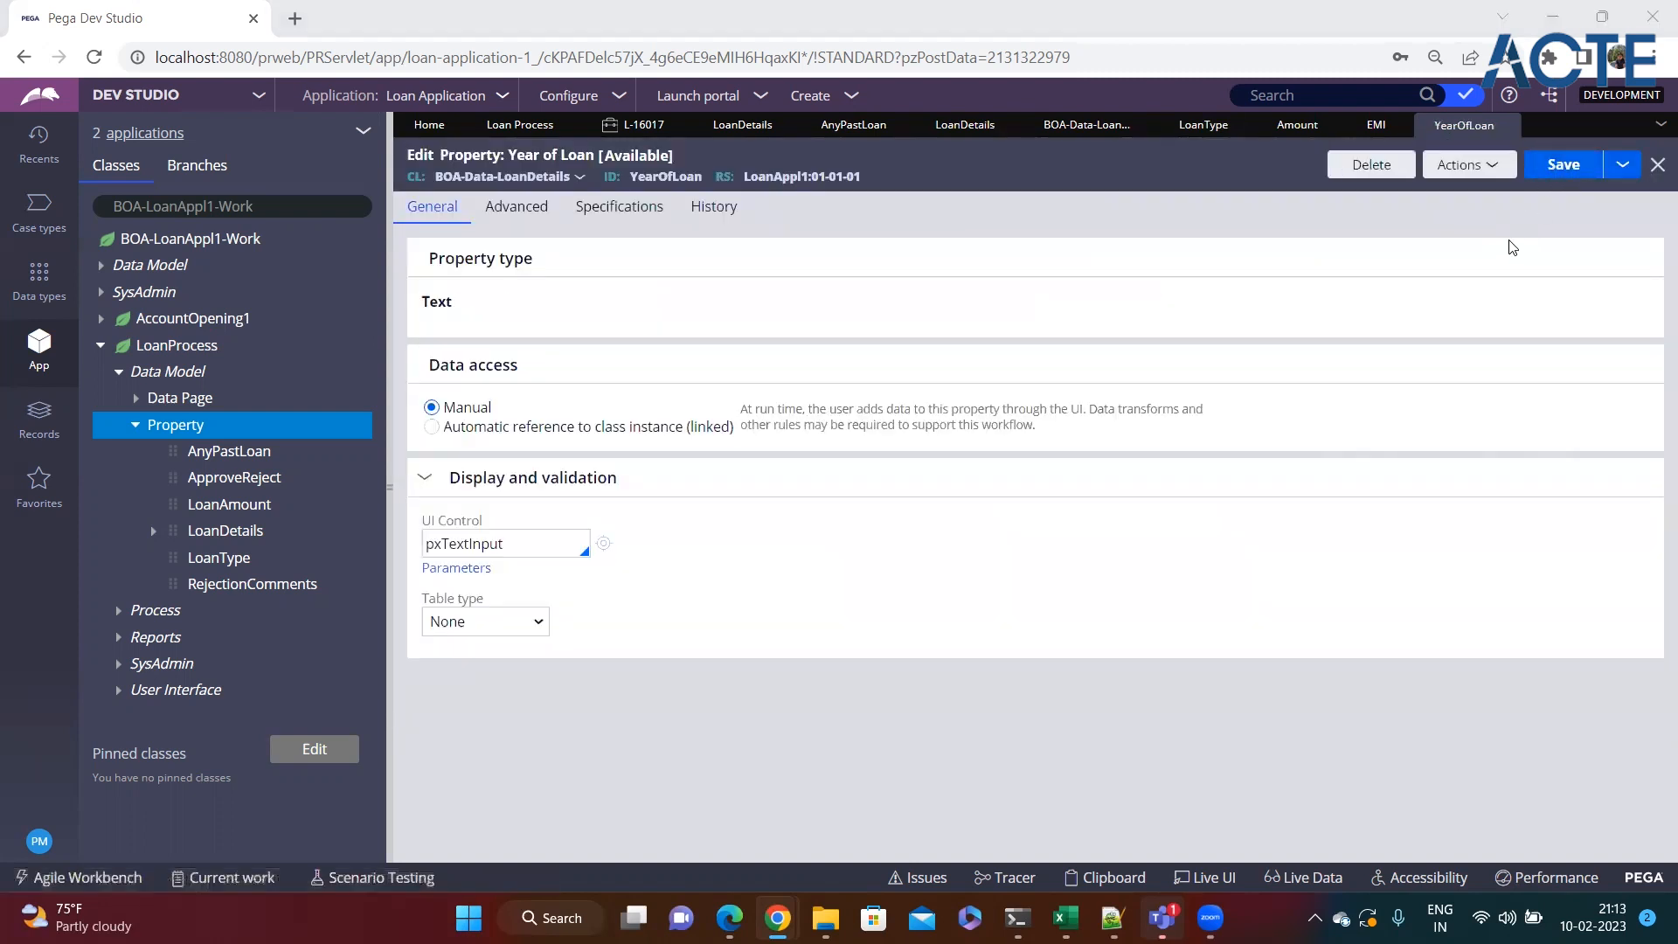
Look up the last past-loan field in the notes, then create and save a Tenure property applied to BOA-Data-LoanDetails.
{"action": "key", "text": "alt+Tab"}
{"action": "double_click", "coordinate": [217, 566]}
{"action": "key", "text": "alt+Tab"}
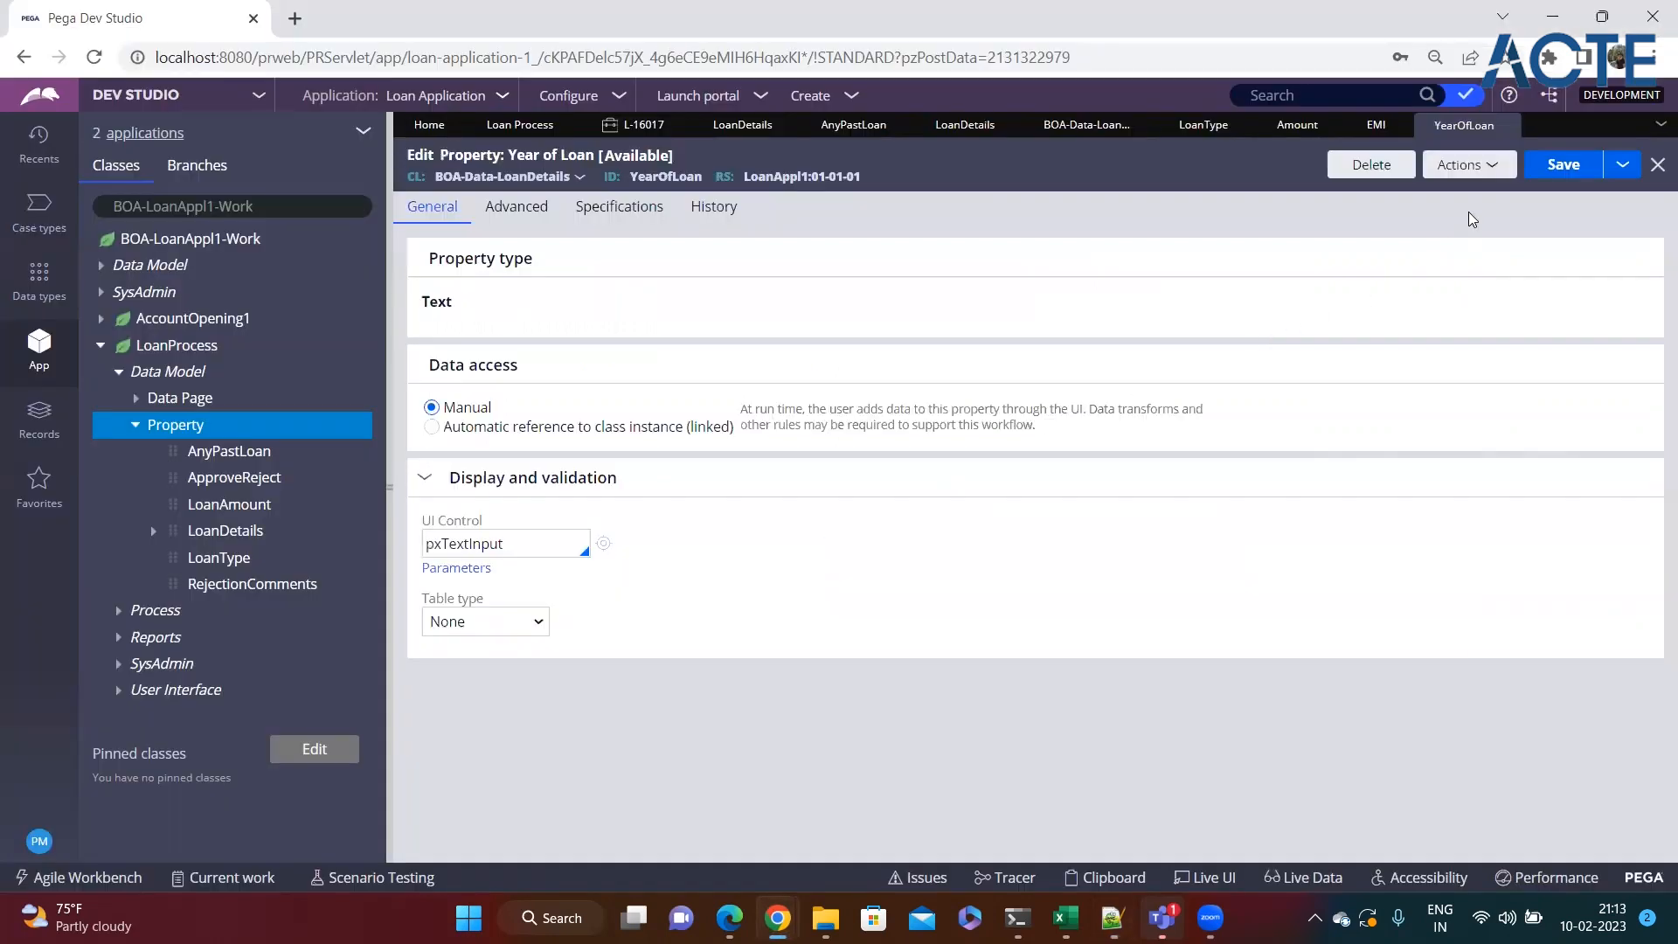
{"action": "left_click", "coordinate": [1494, 175]}
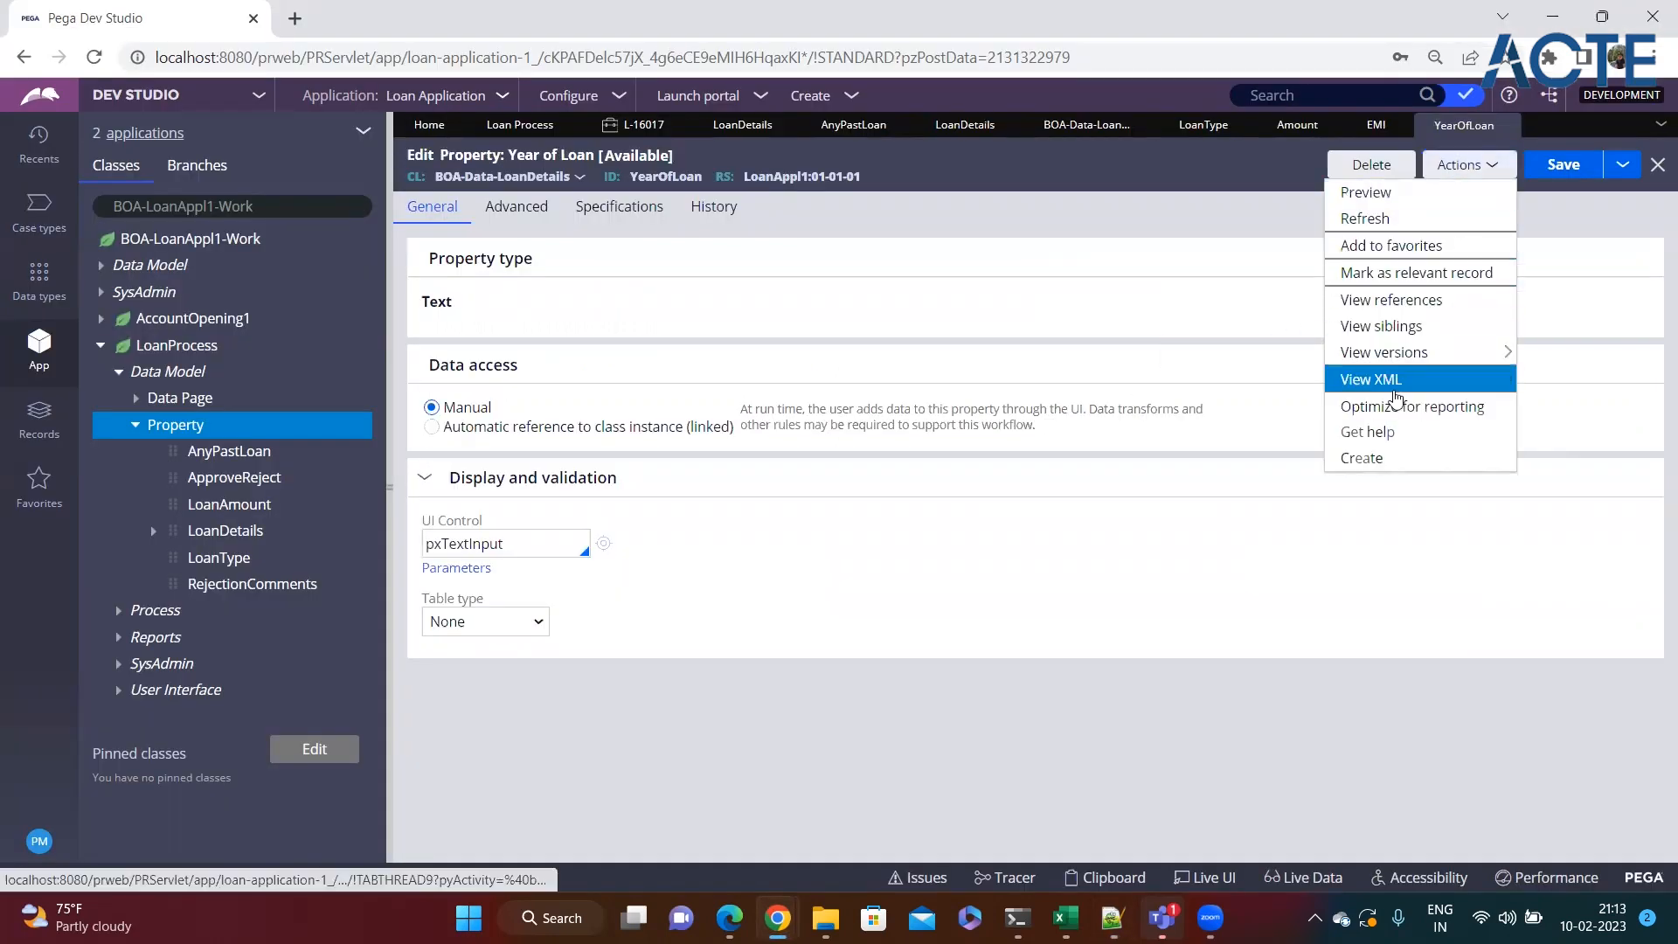
{"action": "left_click", "coordinate": [1378, 455]}
{"action": "left_click", "coordinate": [920, 514]}
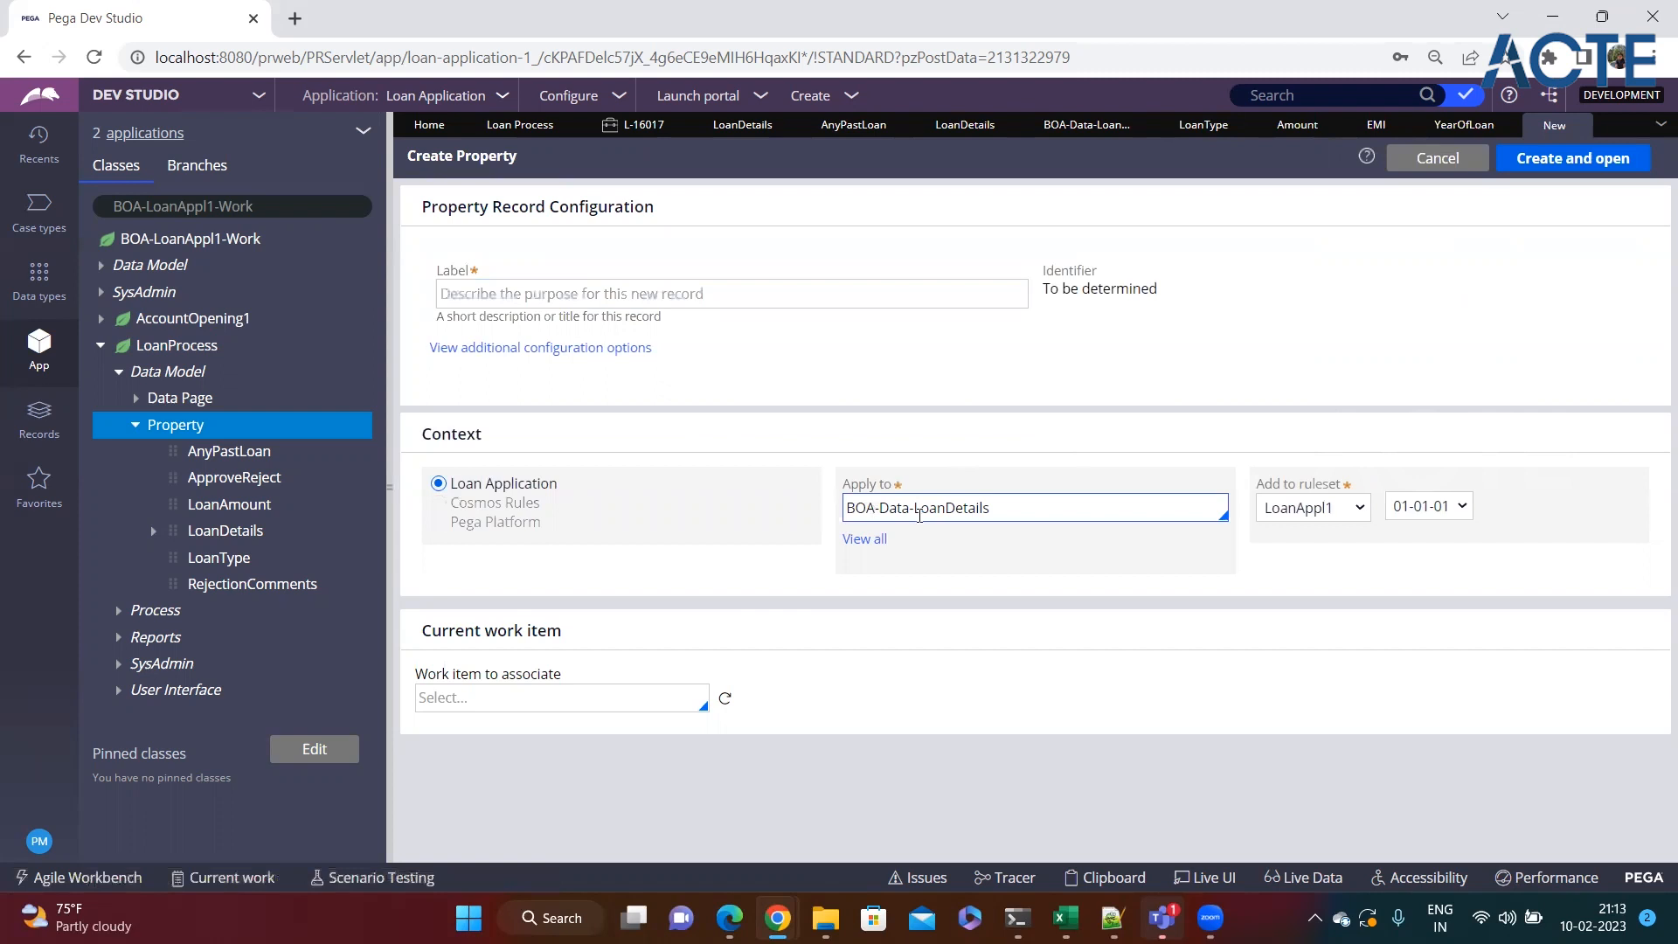
{"action": "left_click", "coordinate": [888, 512]}
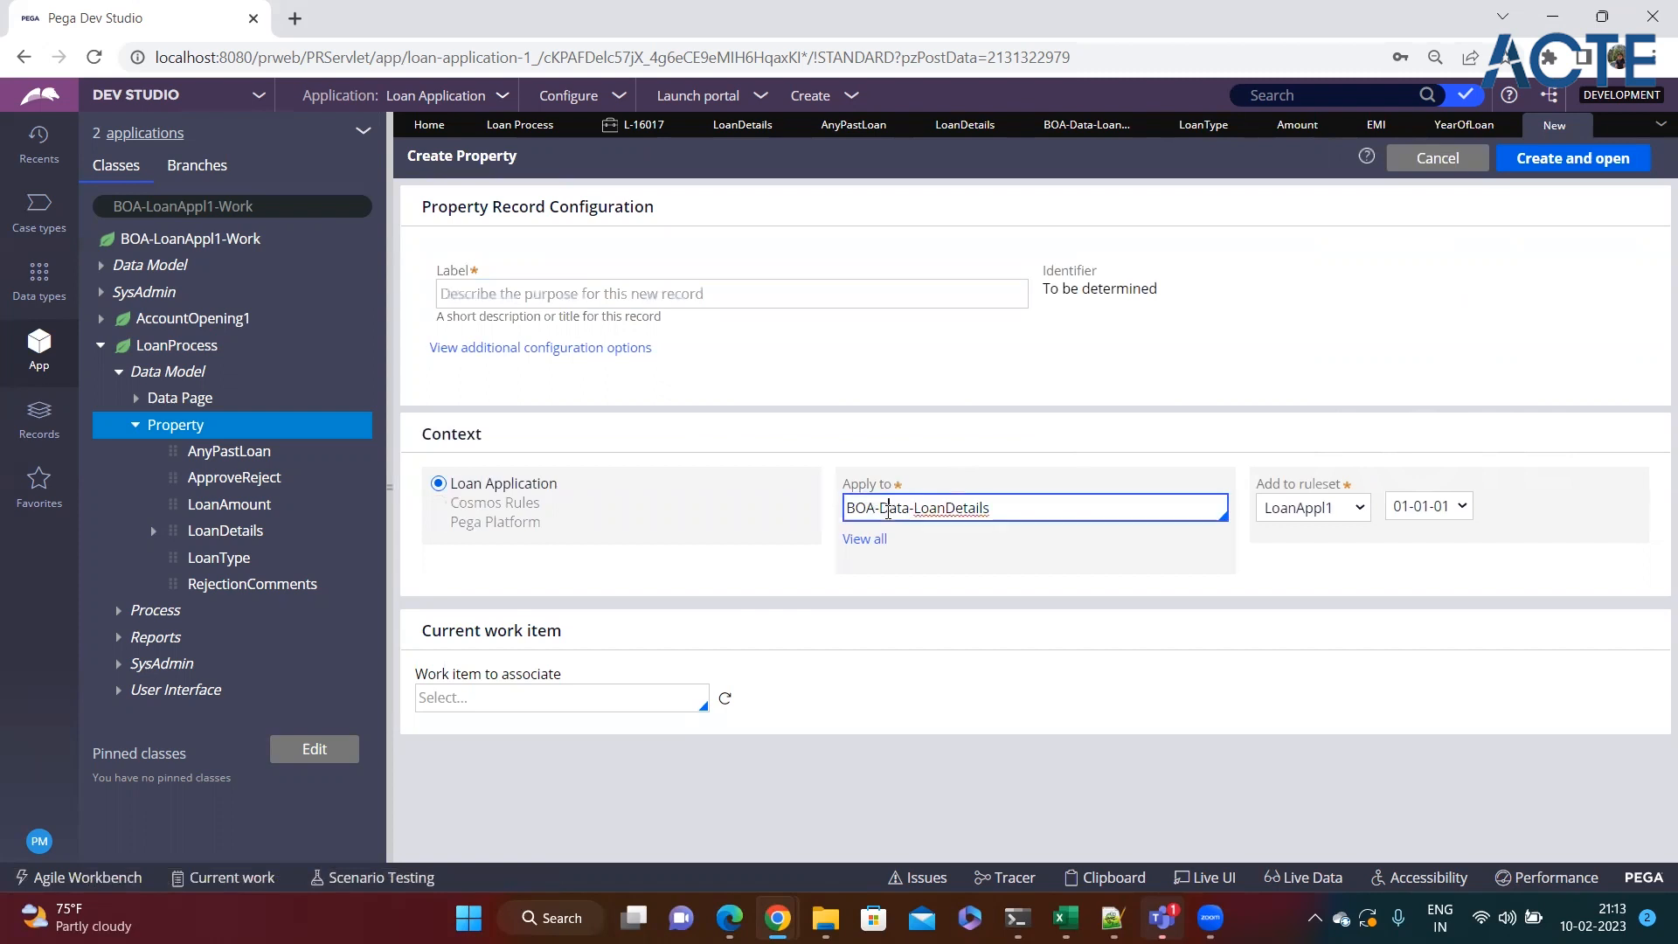
{"action": "left_click", "coordinate": [661, 298]}
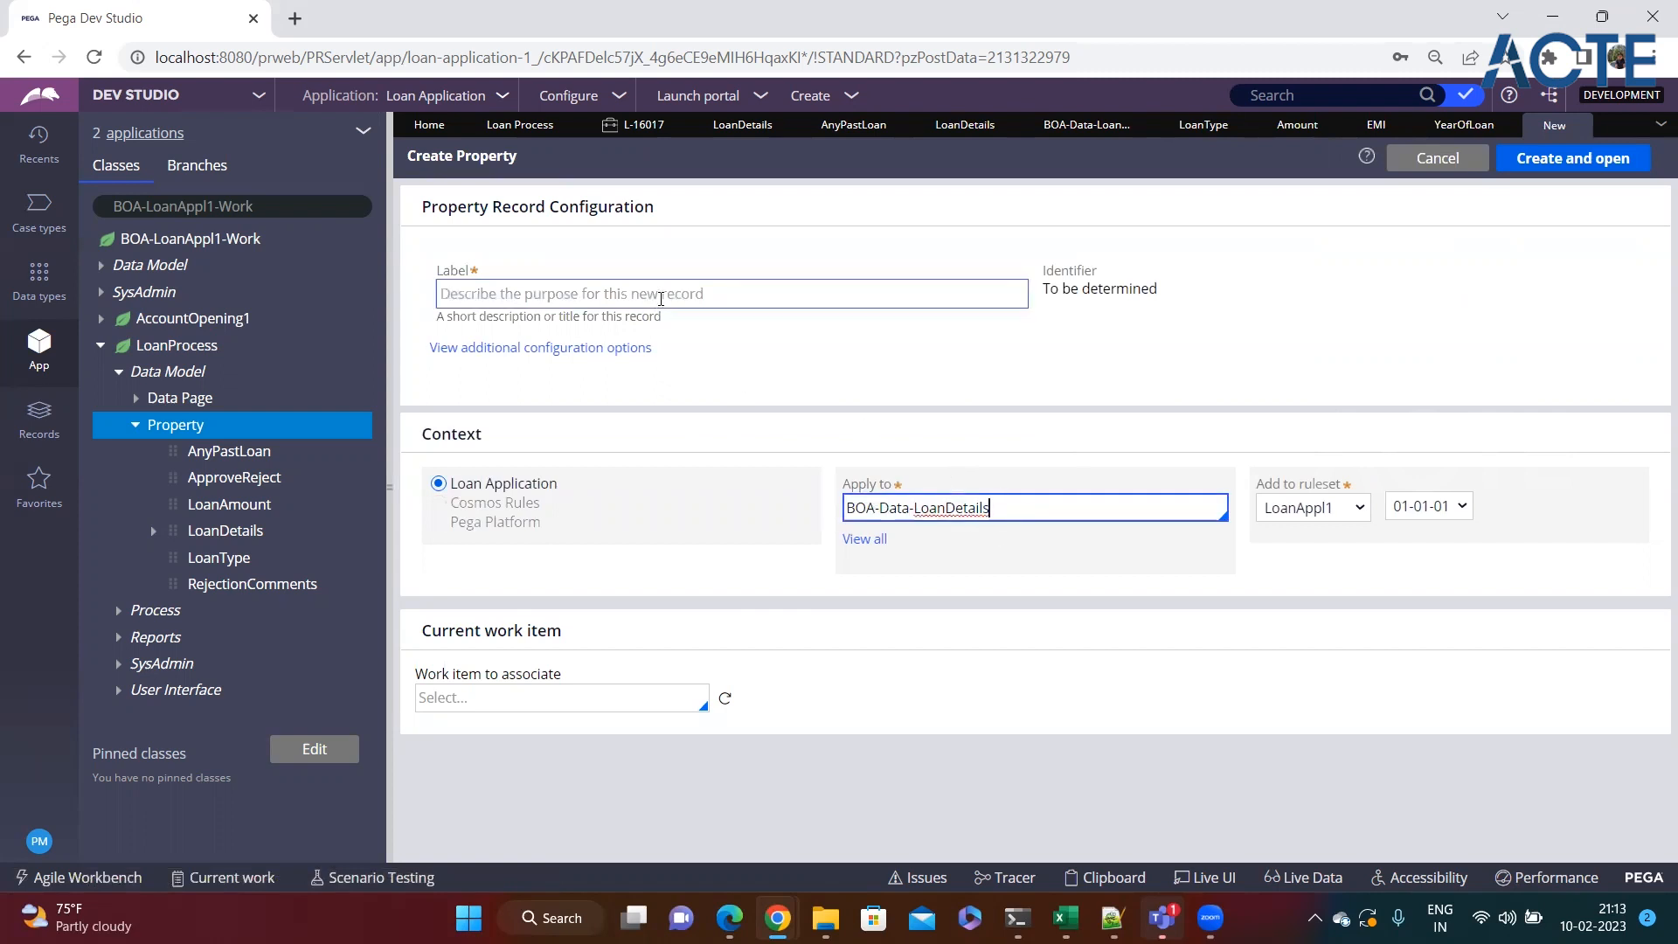
{"action": "type", "text": "Tenure"}
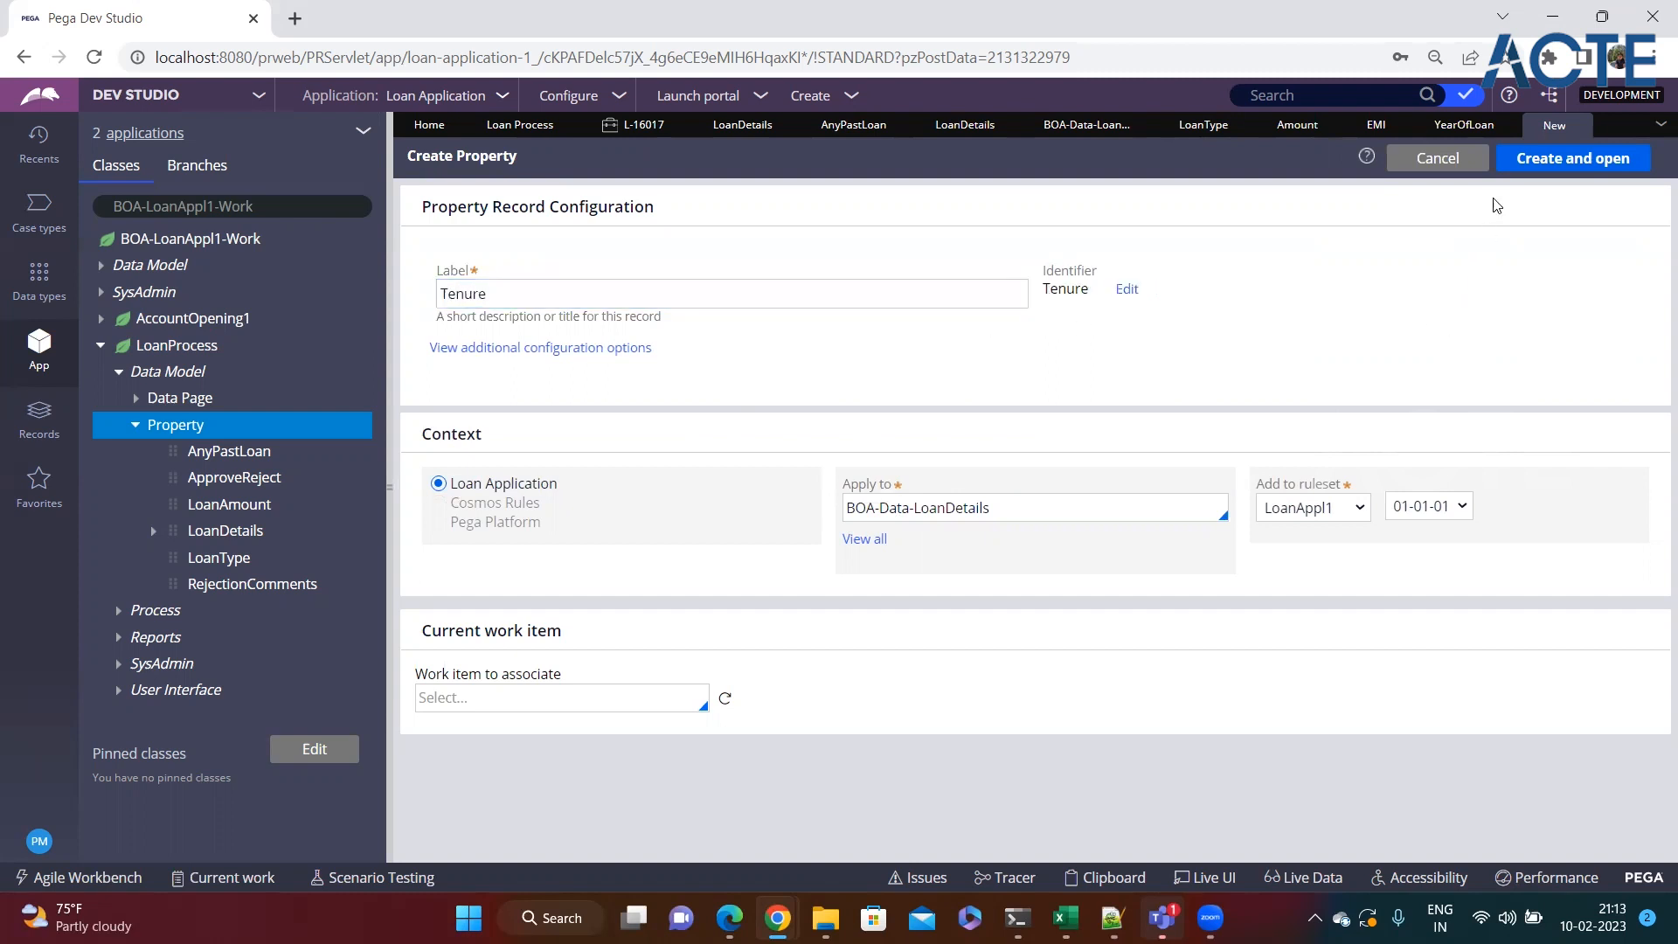
{"action": "left_click", "coordinate": [1546, 162]}
{"action": "left_click", "coordinate": [1561, 166]}
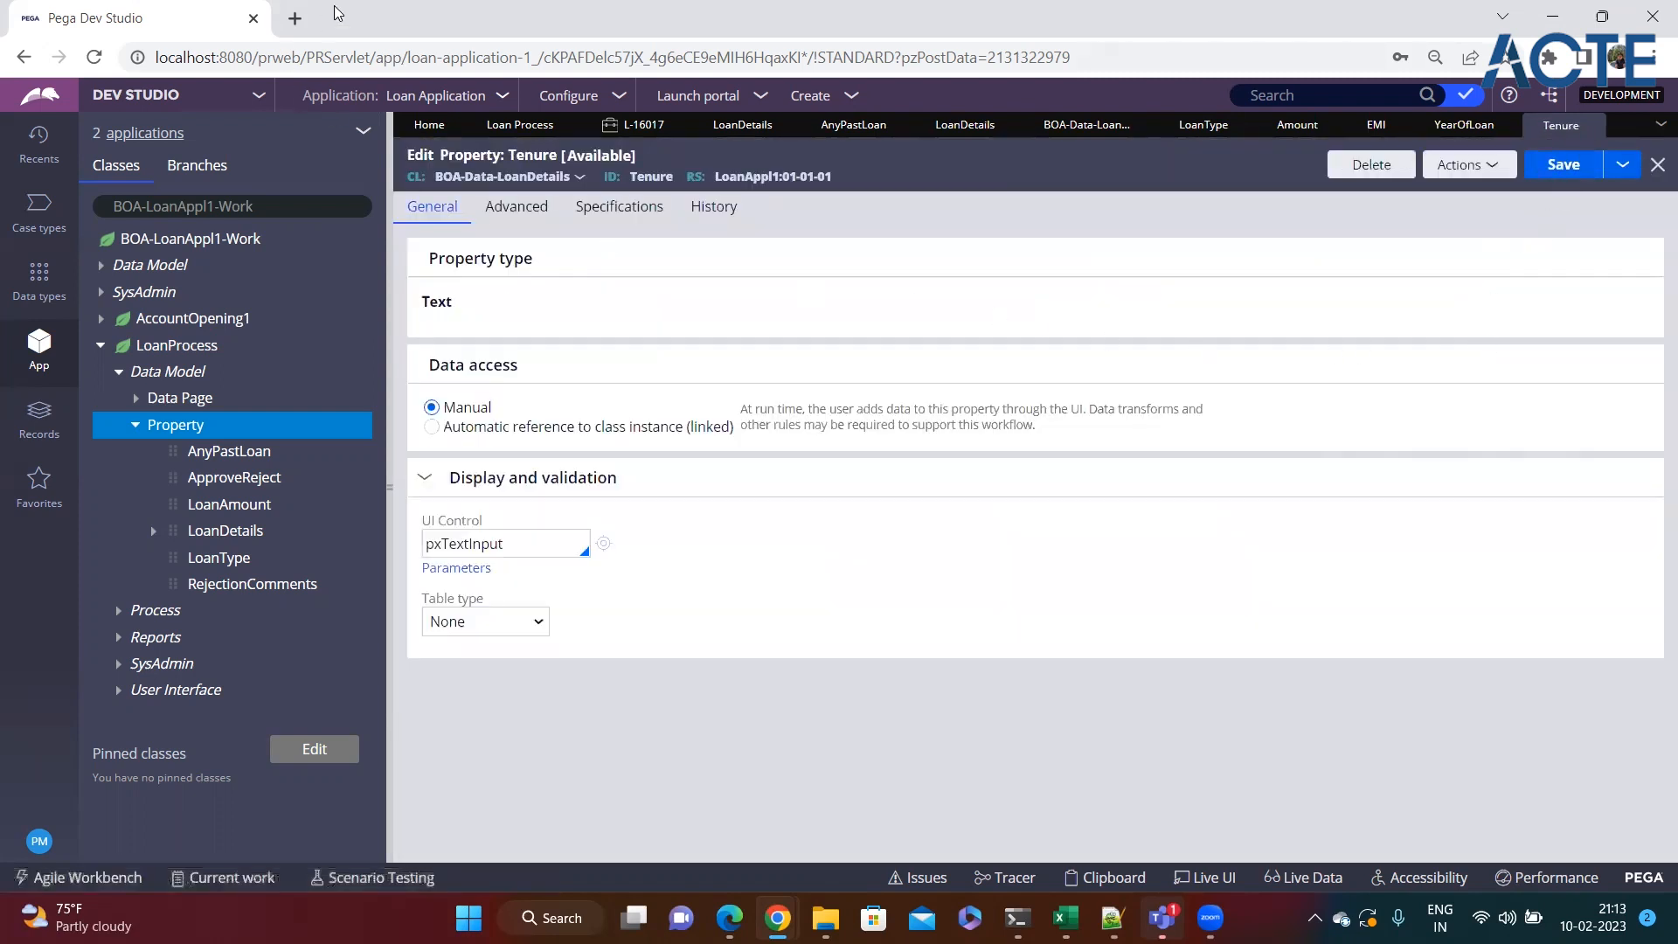
Refresh the application explorer and list the properties under LoanProcess's LoanDetails page list.
{"action": "left_click", "coordinate": [363, 131]}
{"action": "left_click", "coordinate": [373, 166]}
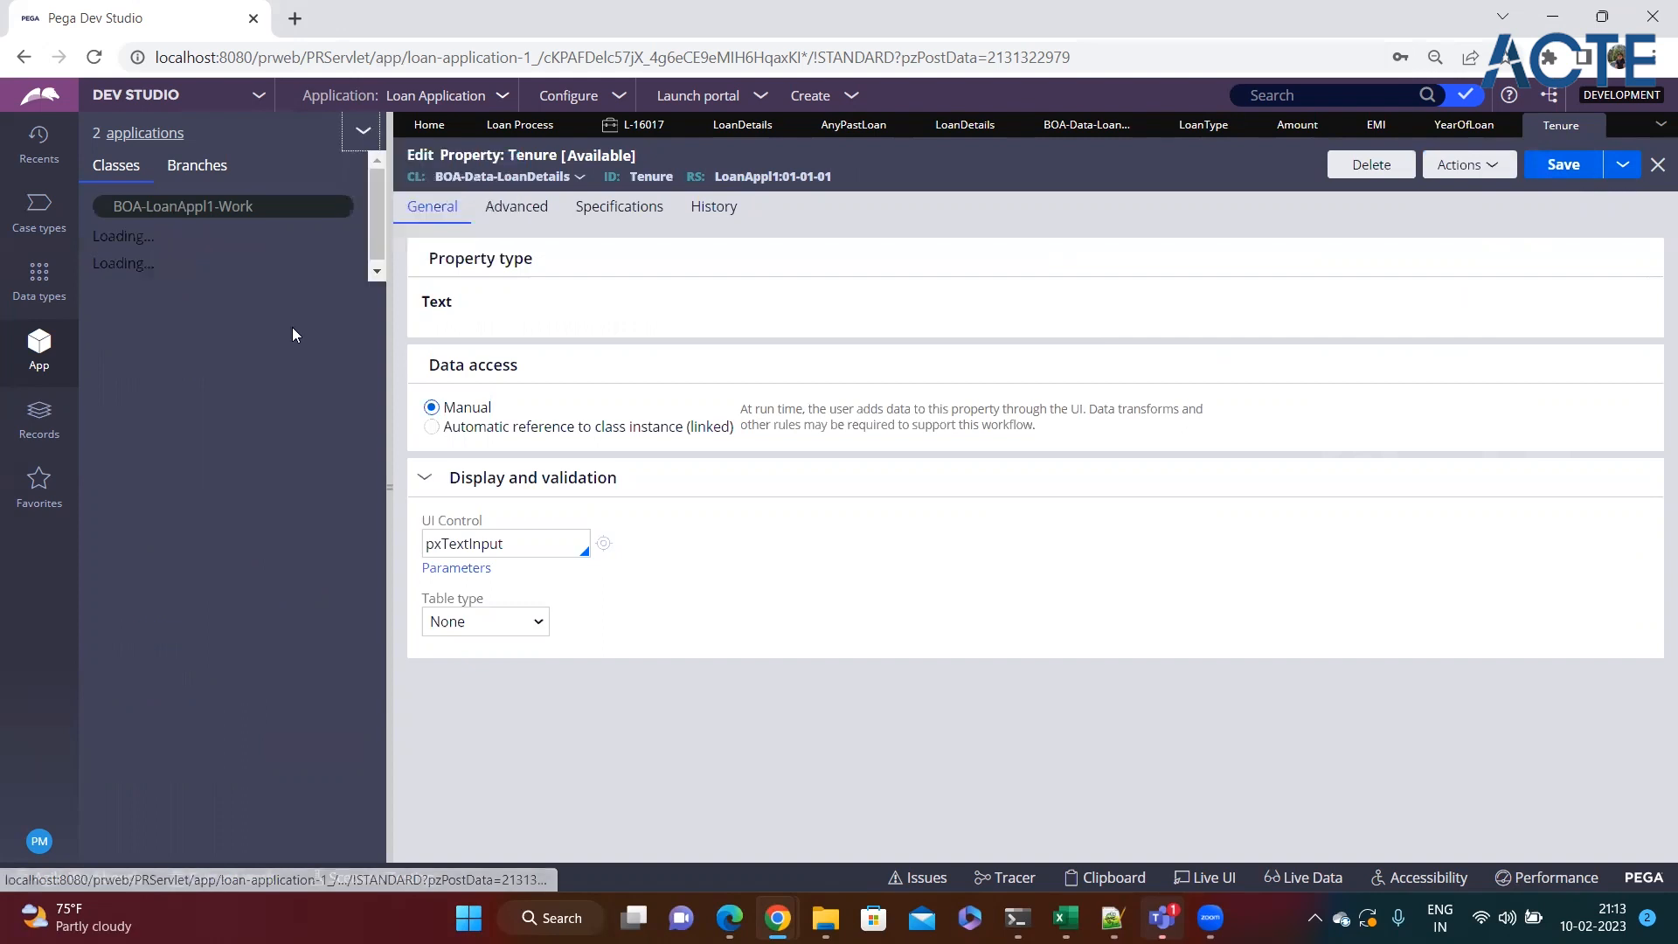
{"action": "left_click", "coordinate": [110, 344]}
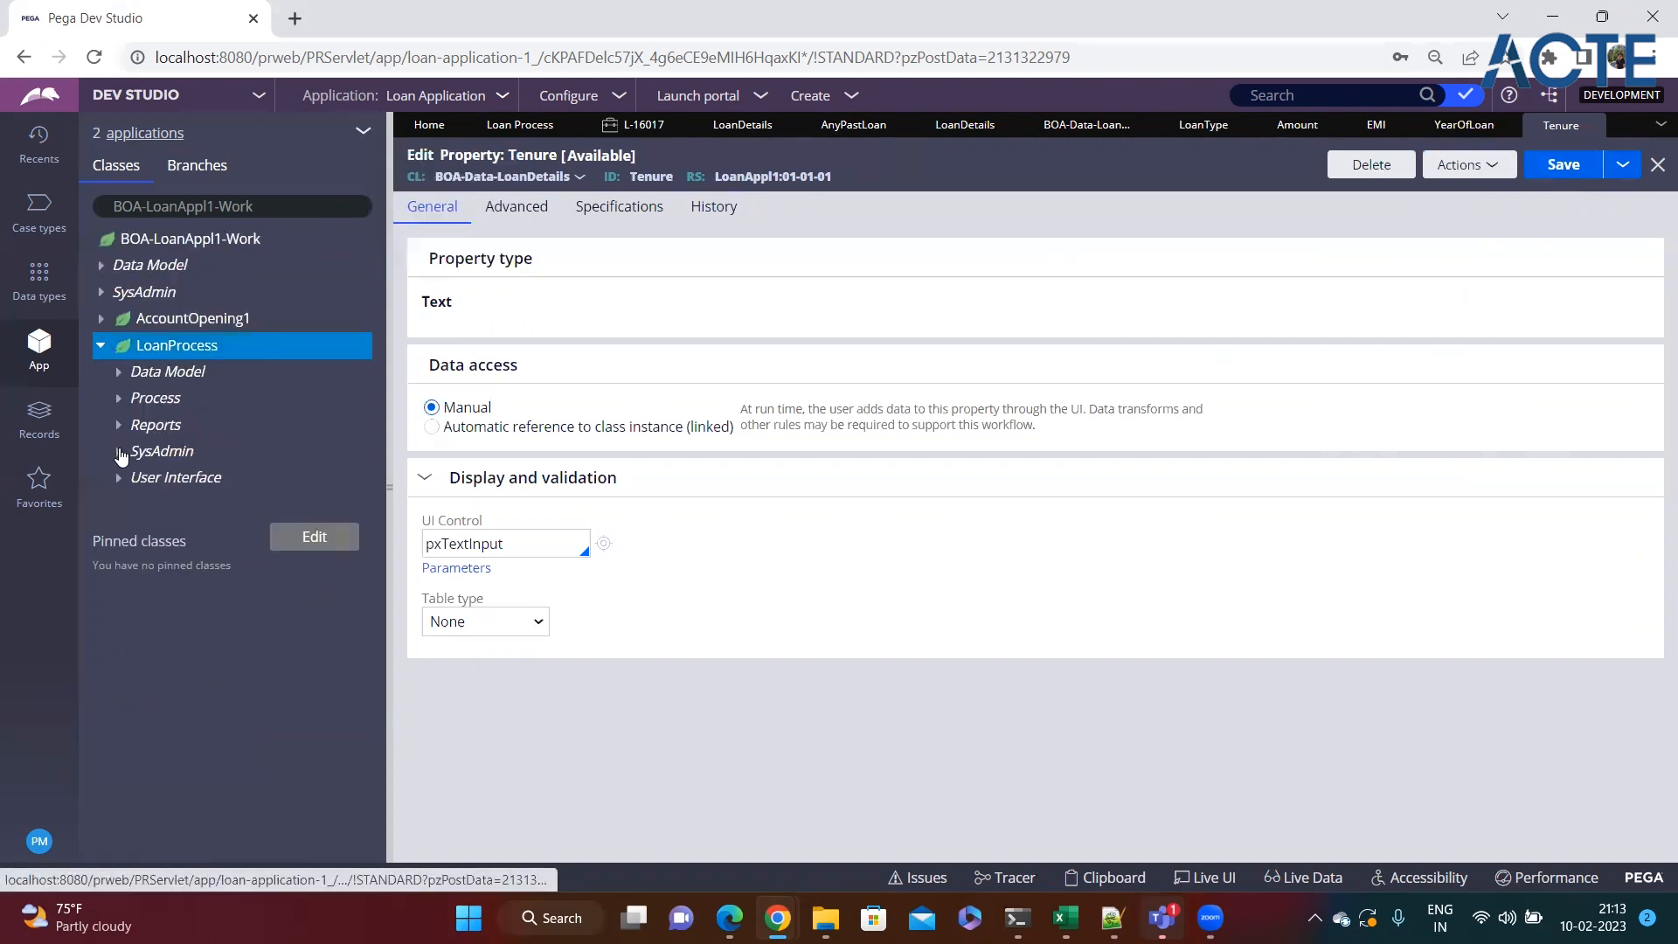
{"action": "left_click", "coordinate": [119, 372]}
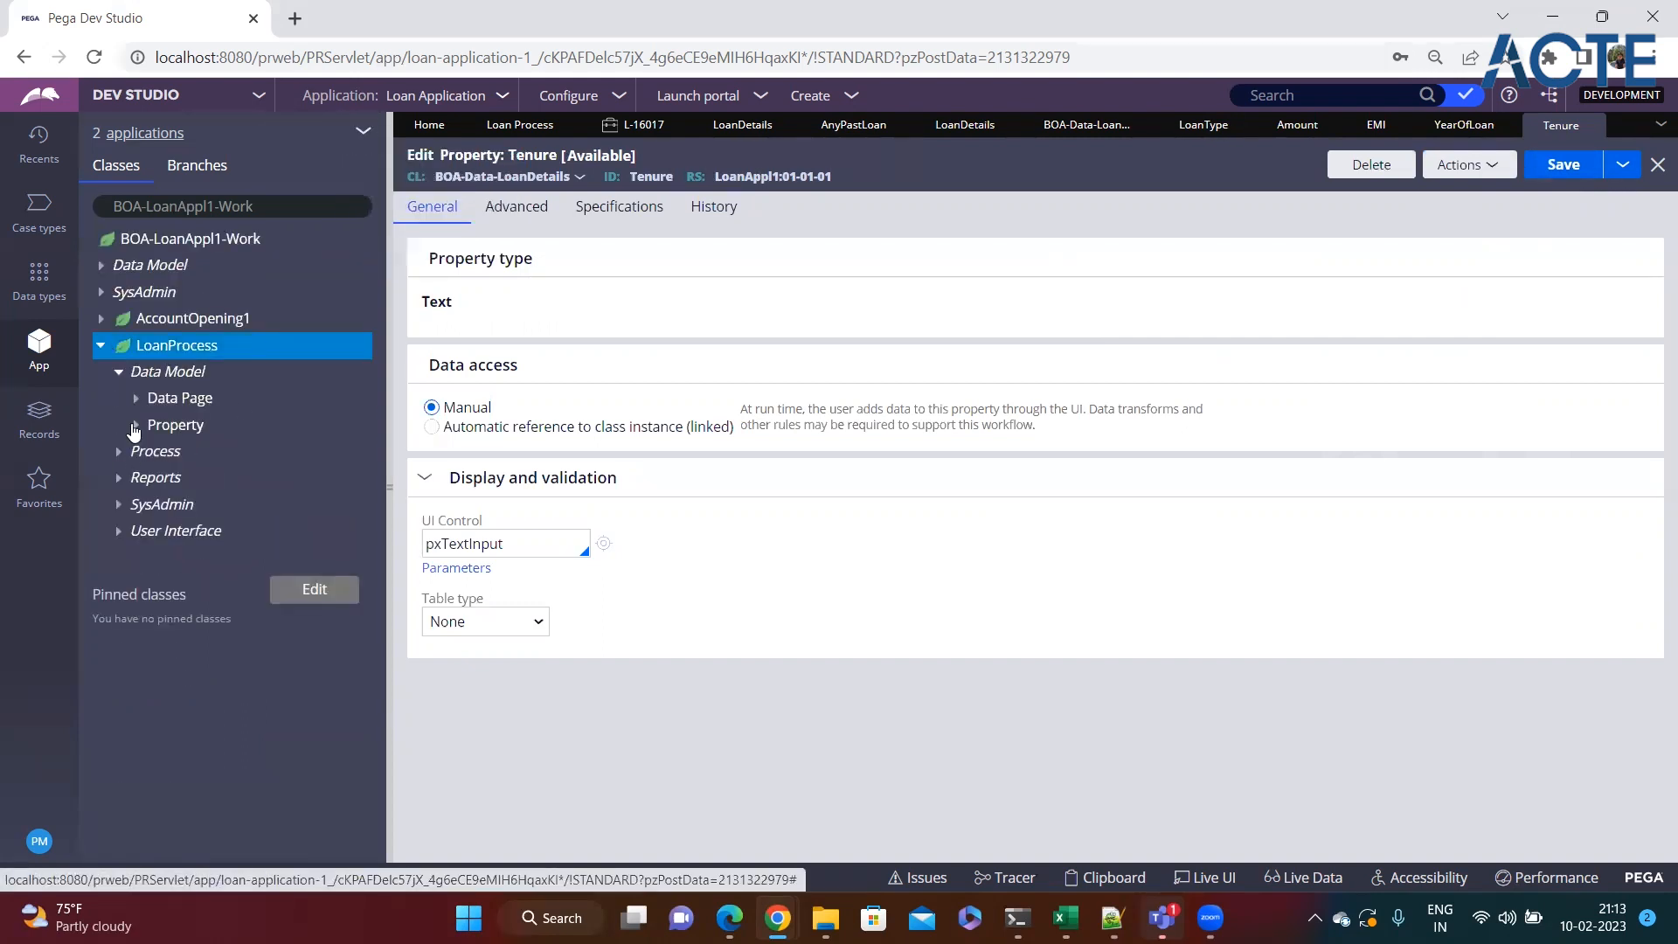
{"action": "left_click", "coordinate": [135, 425]}
{"action": "left_click", "coordinate": [156, 533]}
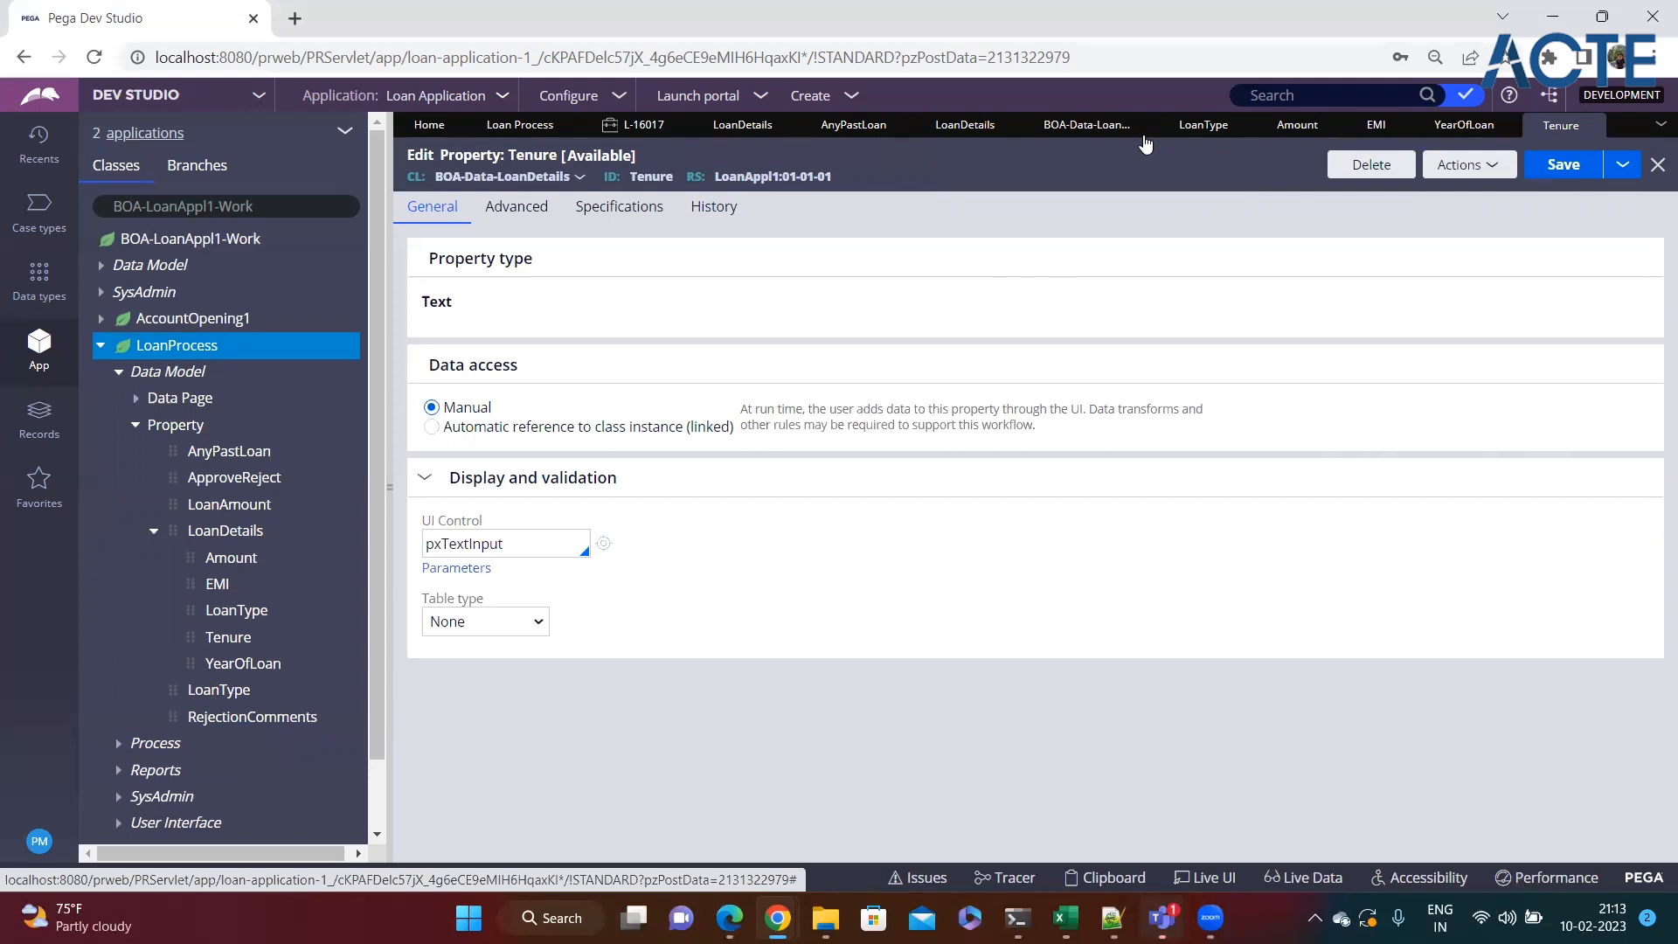
Return to the LoanDetails section and apply the table's layout properties with the .LoanDetails property as its list source.
{"action": "left_click", "coordinate": [738, 126]}
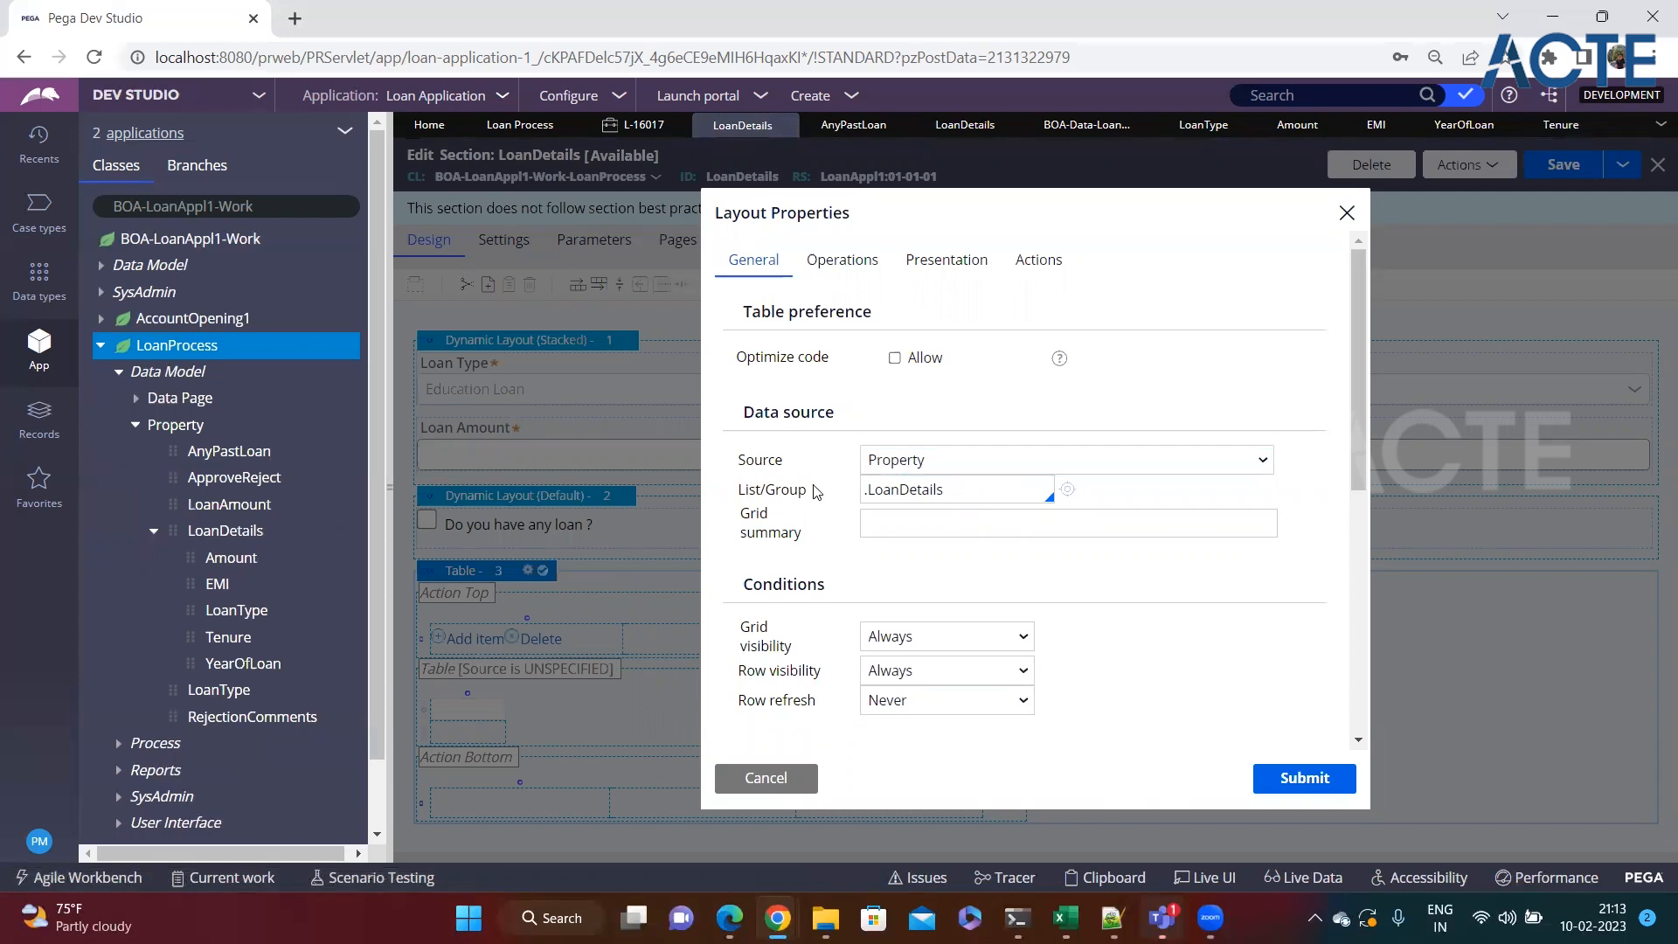
{"action": "mouse_move", "coordinate": [742, 492]}
{"action": "left_mouse_down"}
{"action": "mouse_move", "coordinate": [810, 489]}
{"action": "mouse_move", "coordinate": [753, 491]}
{"action": "mouse_move", "coordinate": [767, 486]}
{"action": "left_mouse_up"}
{"action": "left_click", "coordinate": [747, 491]}
{"action": "double_click", "coordinate": [790, 491]}
{"action": "left_click", "coordinate": [945, 491]}
{"action": "double_click", "coordinate": [892, 491]}
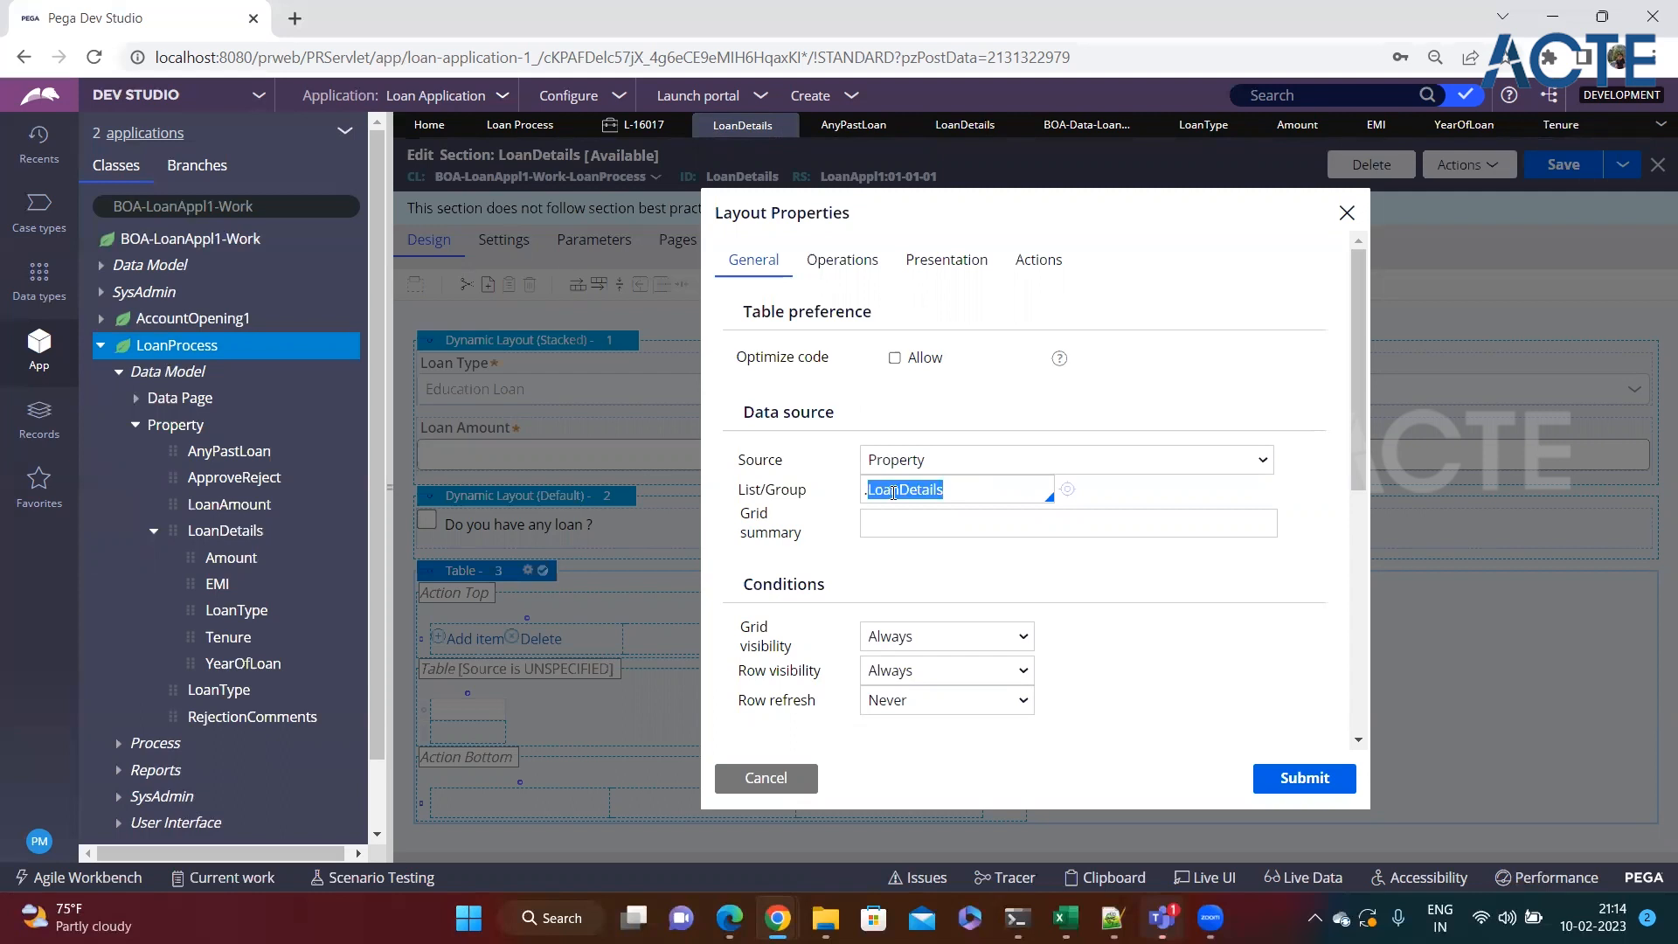
{"action": "left_click", "coordinate": [969, 495]}
{"action": "left_click", "coordinate": [1291, 790]}
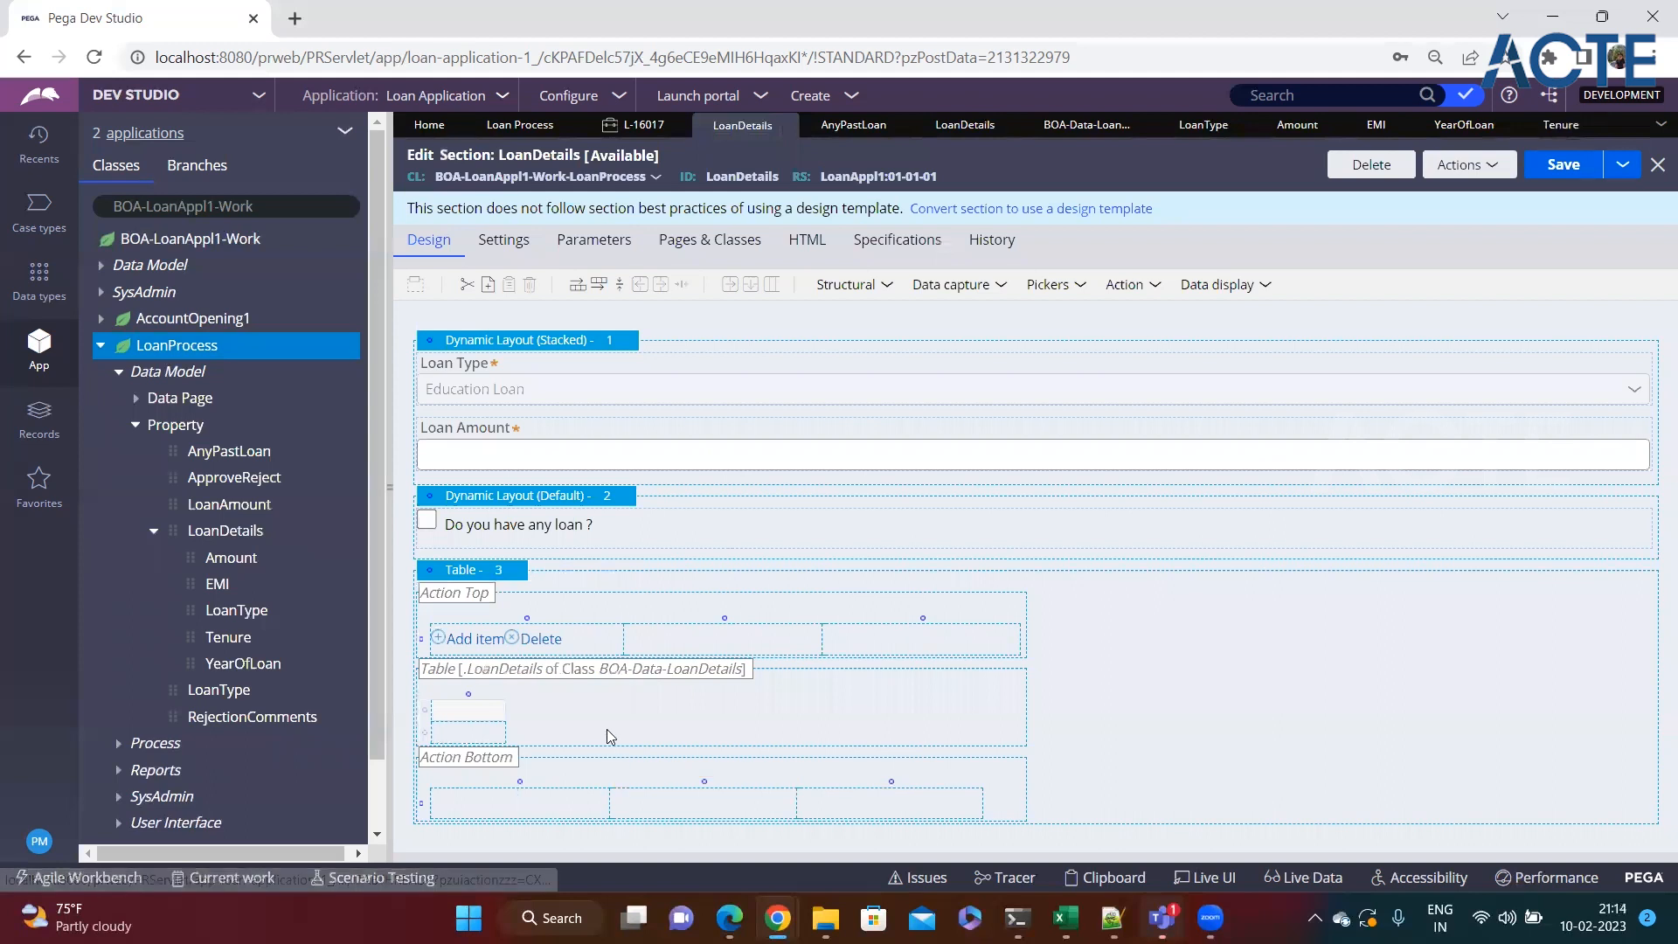
Place a text input control in the empty data cell of the .LoanDetails table.
{"action": "left_click", "coordinate": [470, 735]}
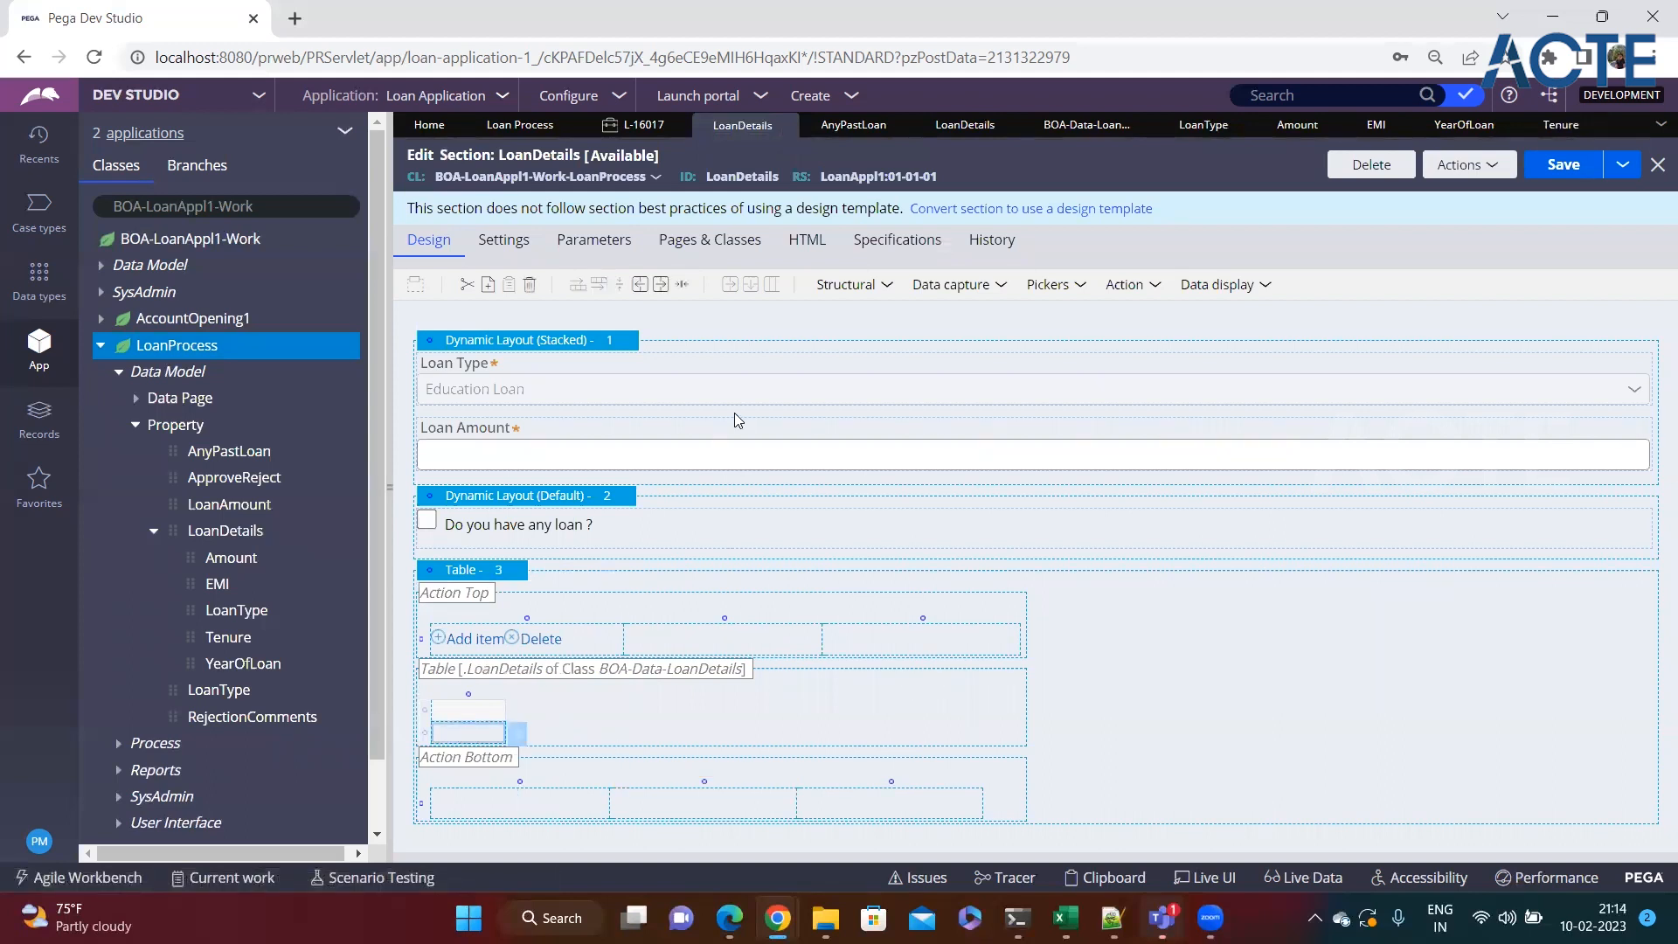
{"action": "left_click", "coordinate": [997, 285]}
{"action": "left_click_drag", "start_coordinate": [1031, 312], "coordinate": [518, 745]}
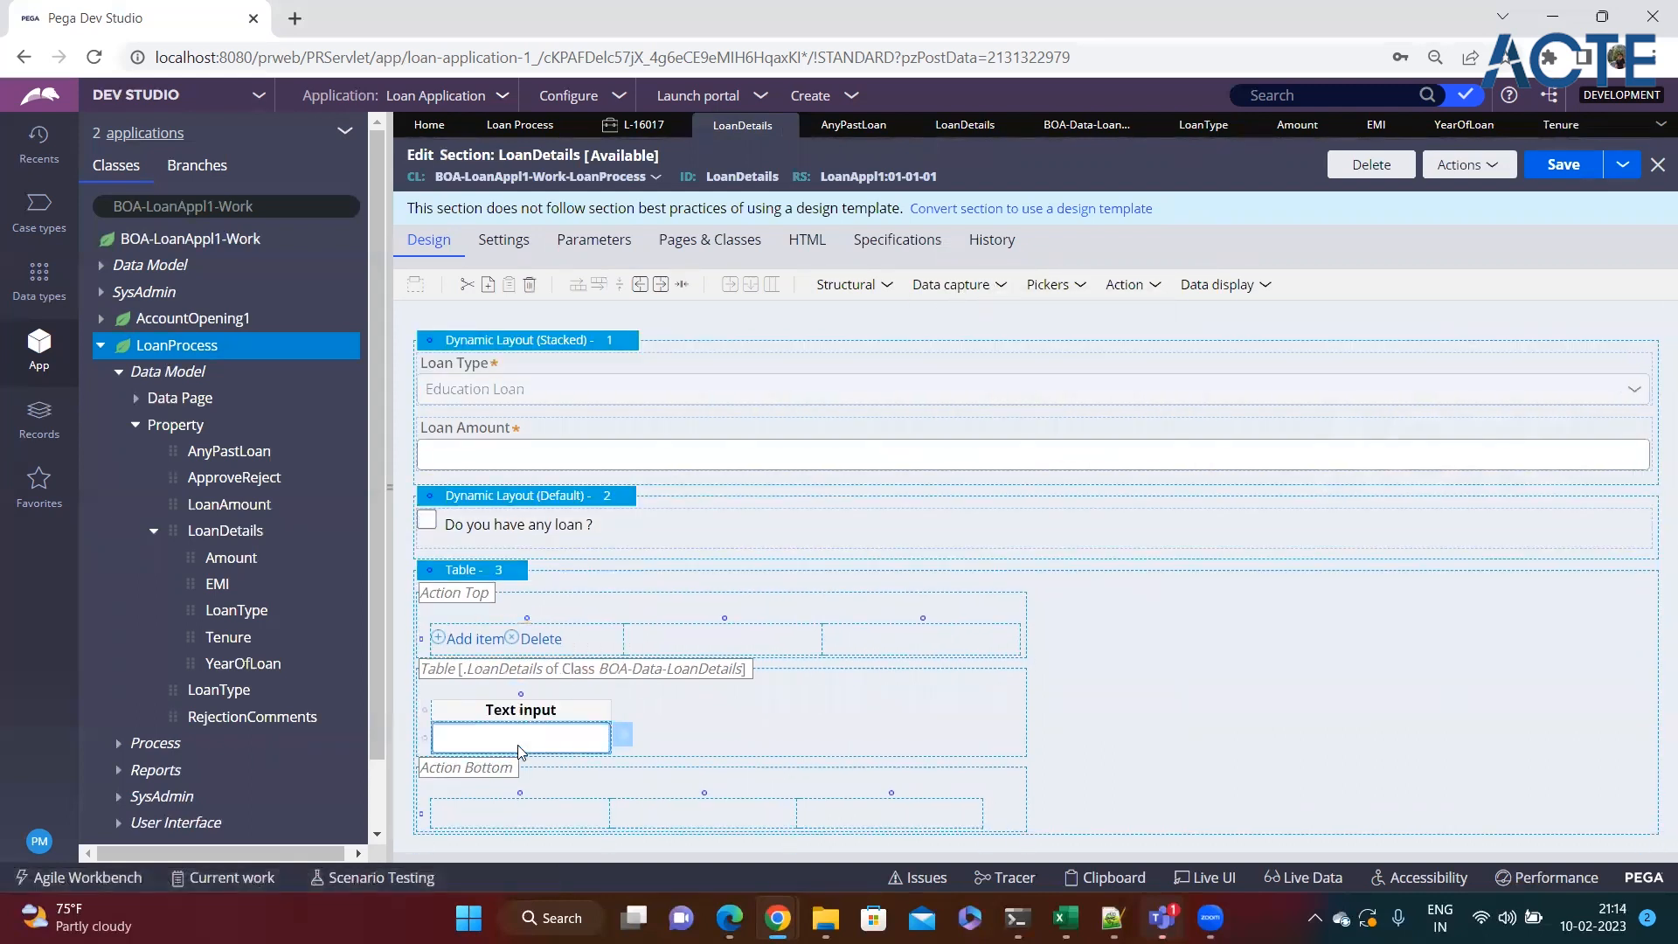
{"action": "left_click", "coordinate": [623, 735]}
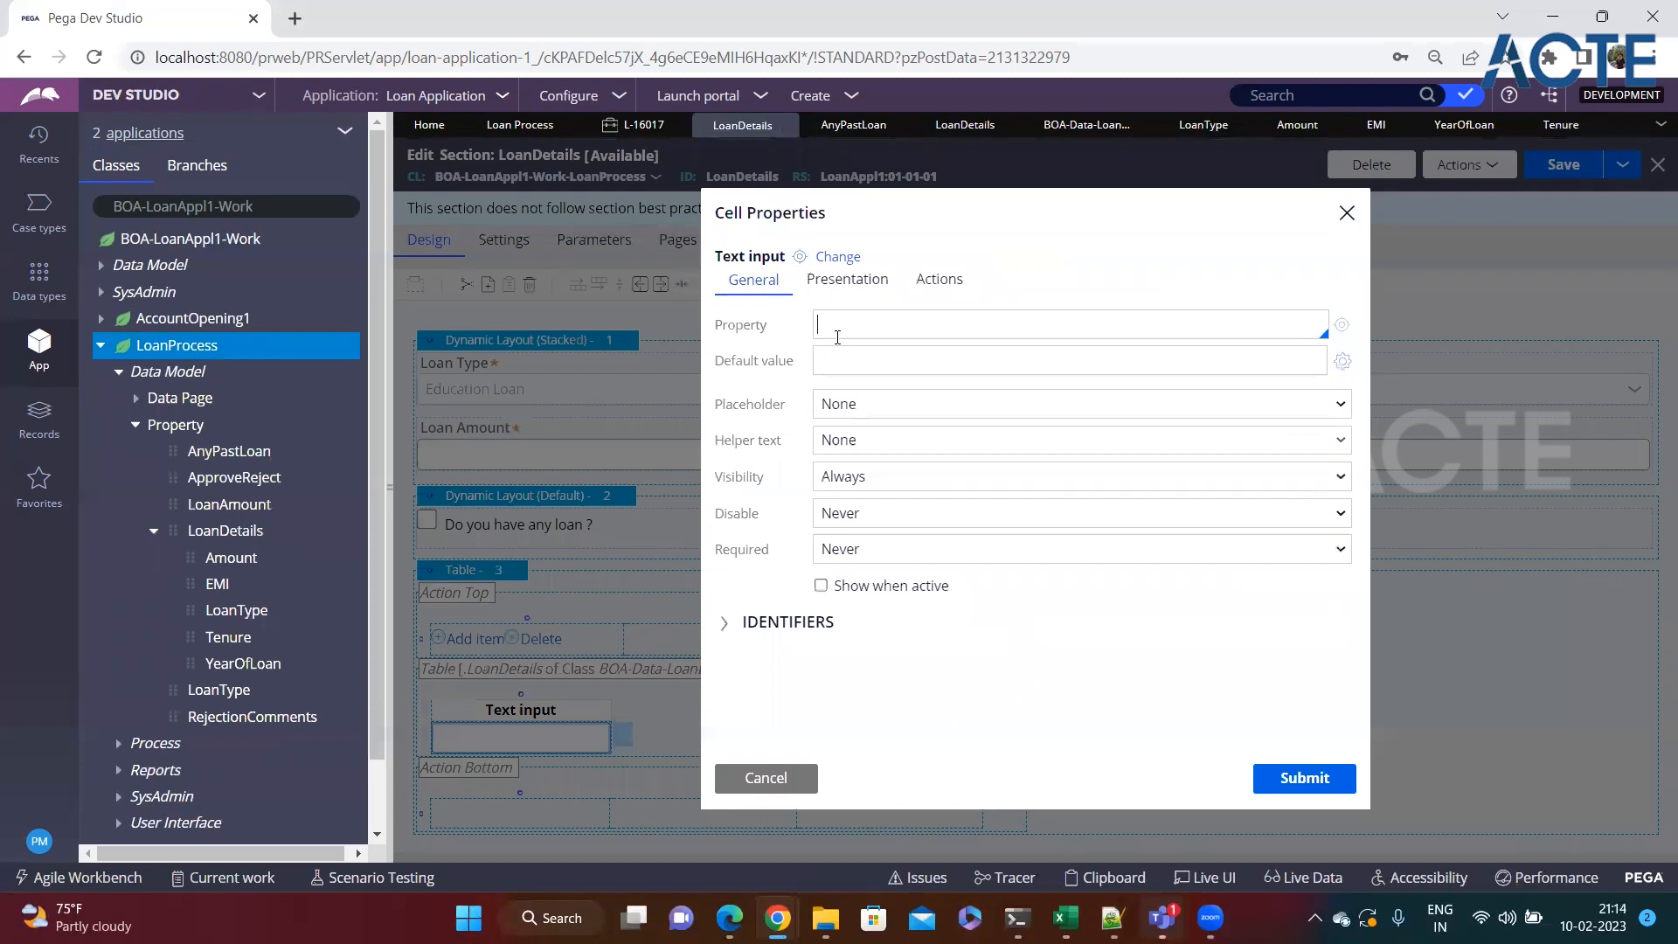
{"action": "left_click", "coordinate": [837, 338]}
{"action": "type", "text": "."}
{"action": "key", "text": "Down"}
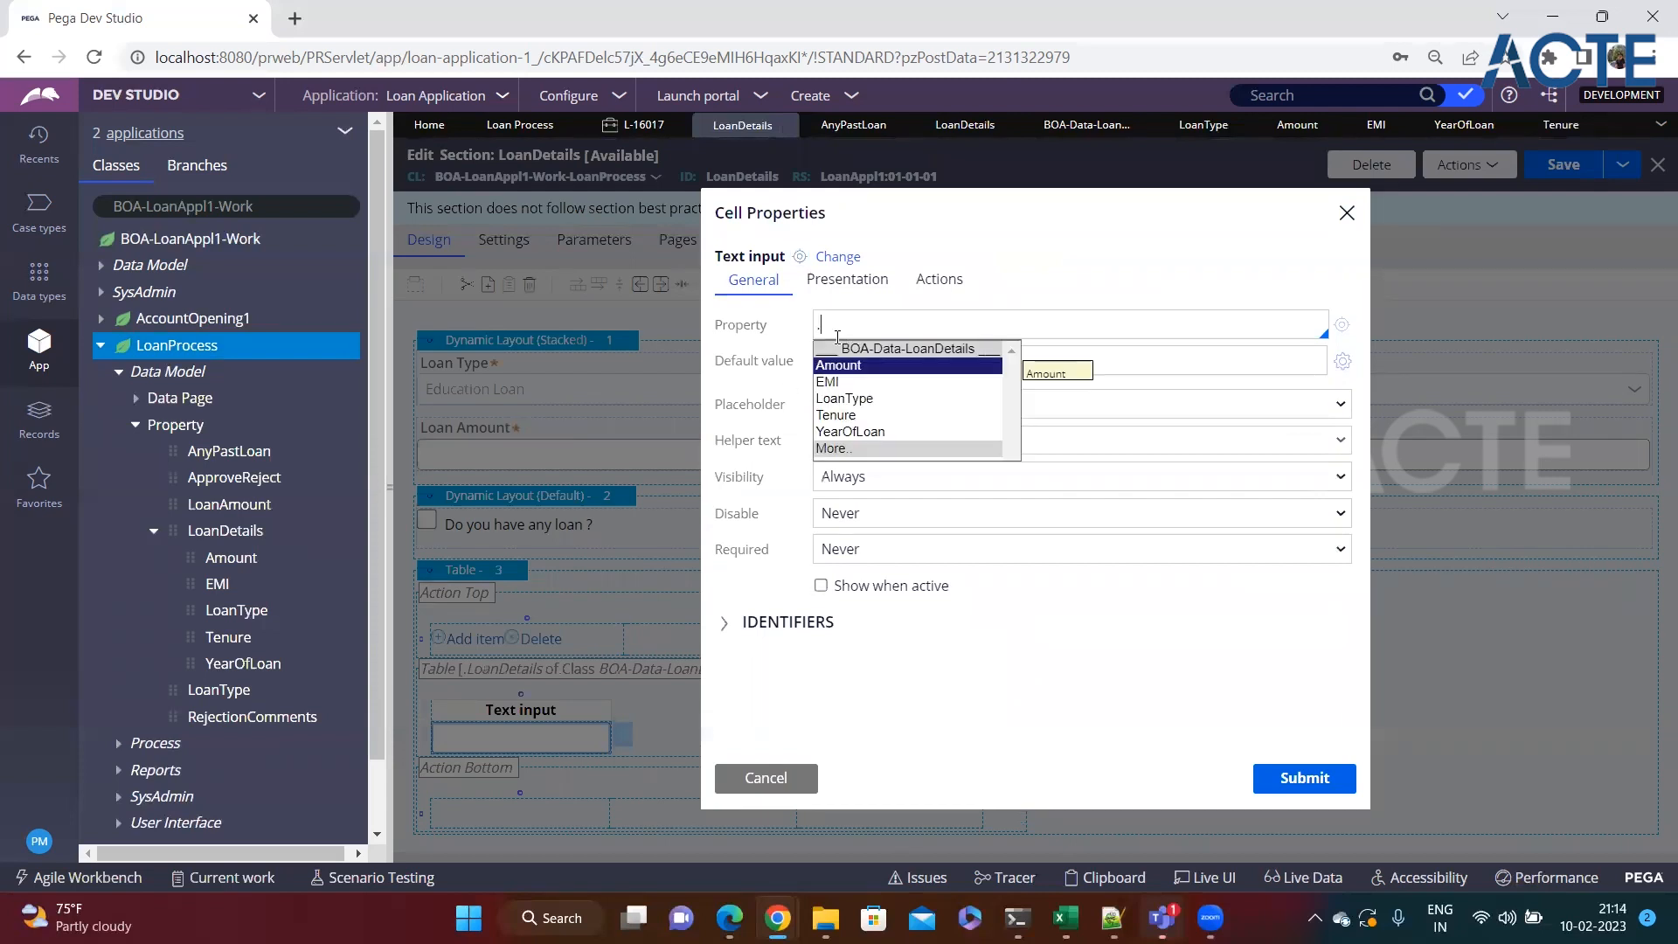
{"action": "key", "text": "Down"}
{"action": "key", "text": "Down"}
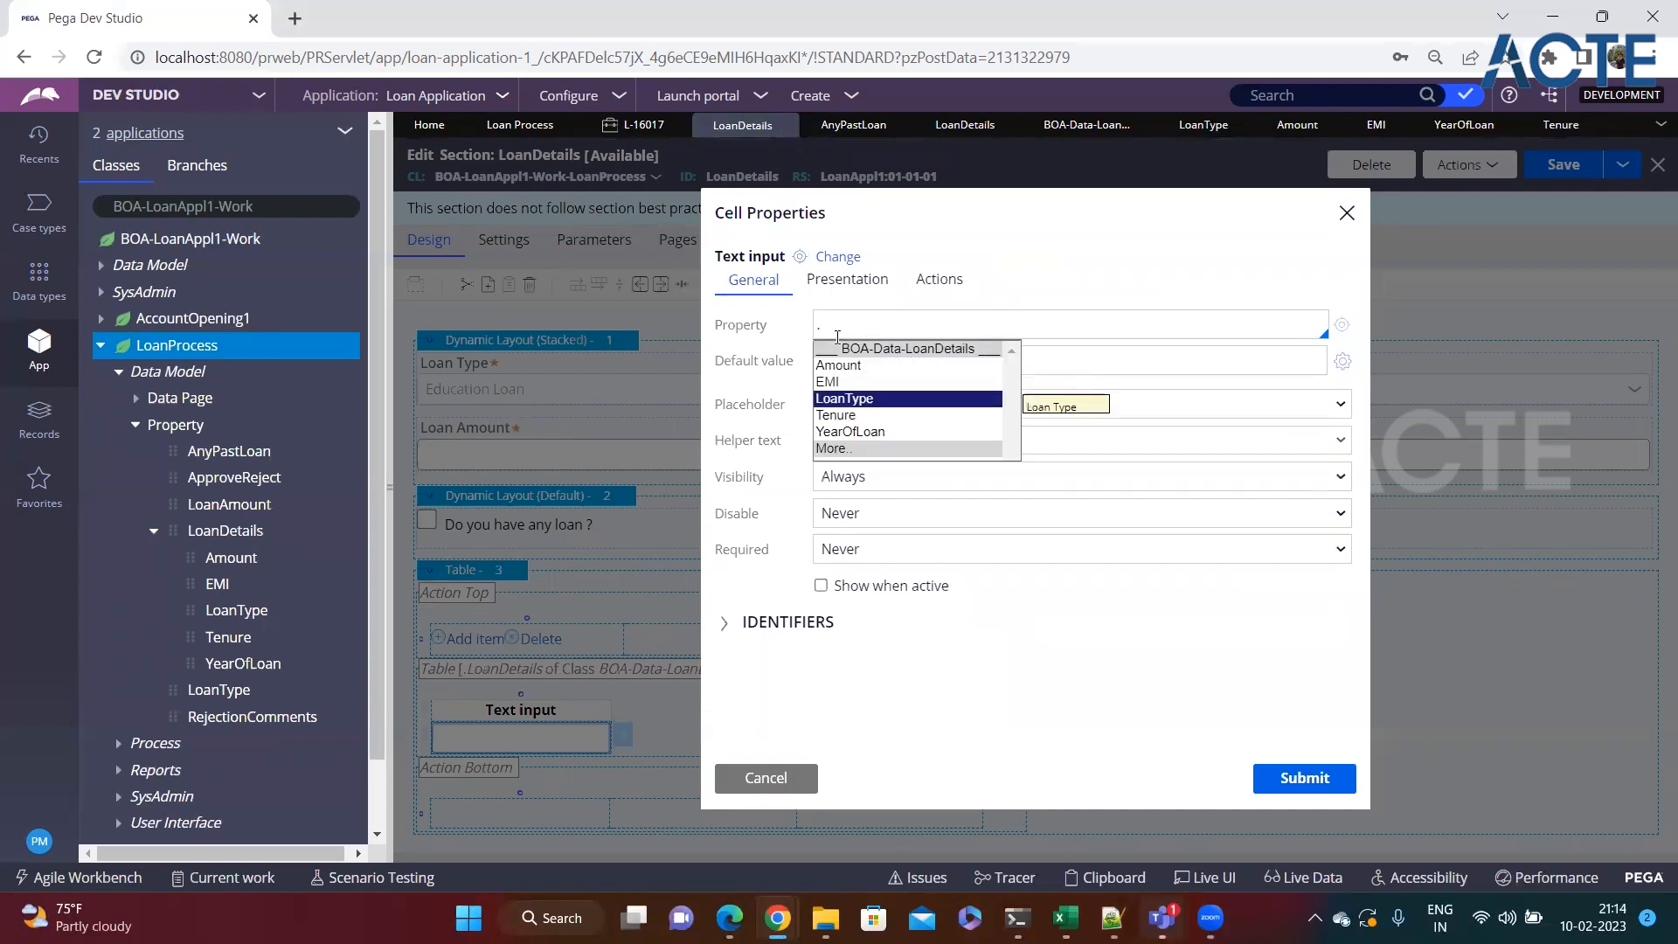
{"action": "left_click", "coordinate": [762, 777]}
Remove the text input from the .LoanDetails table's only column and place a dropdown control in its data cell instead.
{"action": "left_click", "coordinate": [535, 712]}
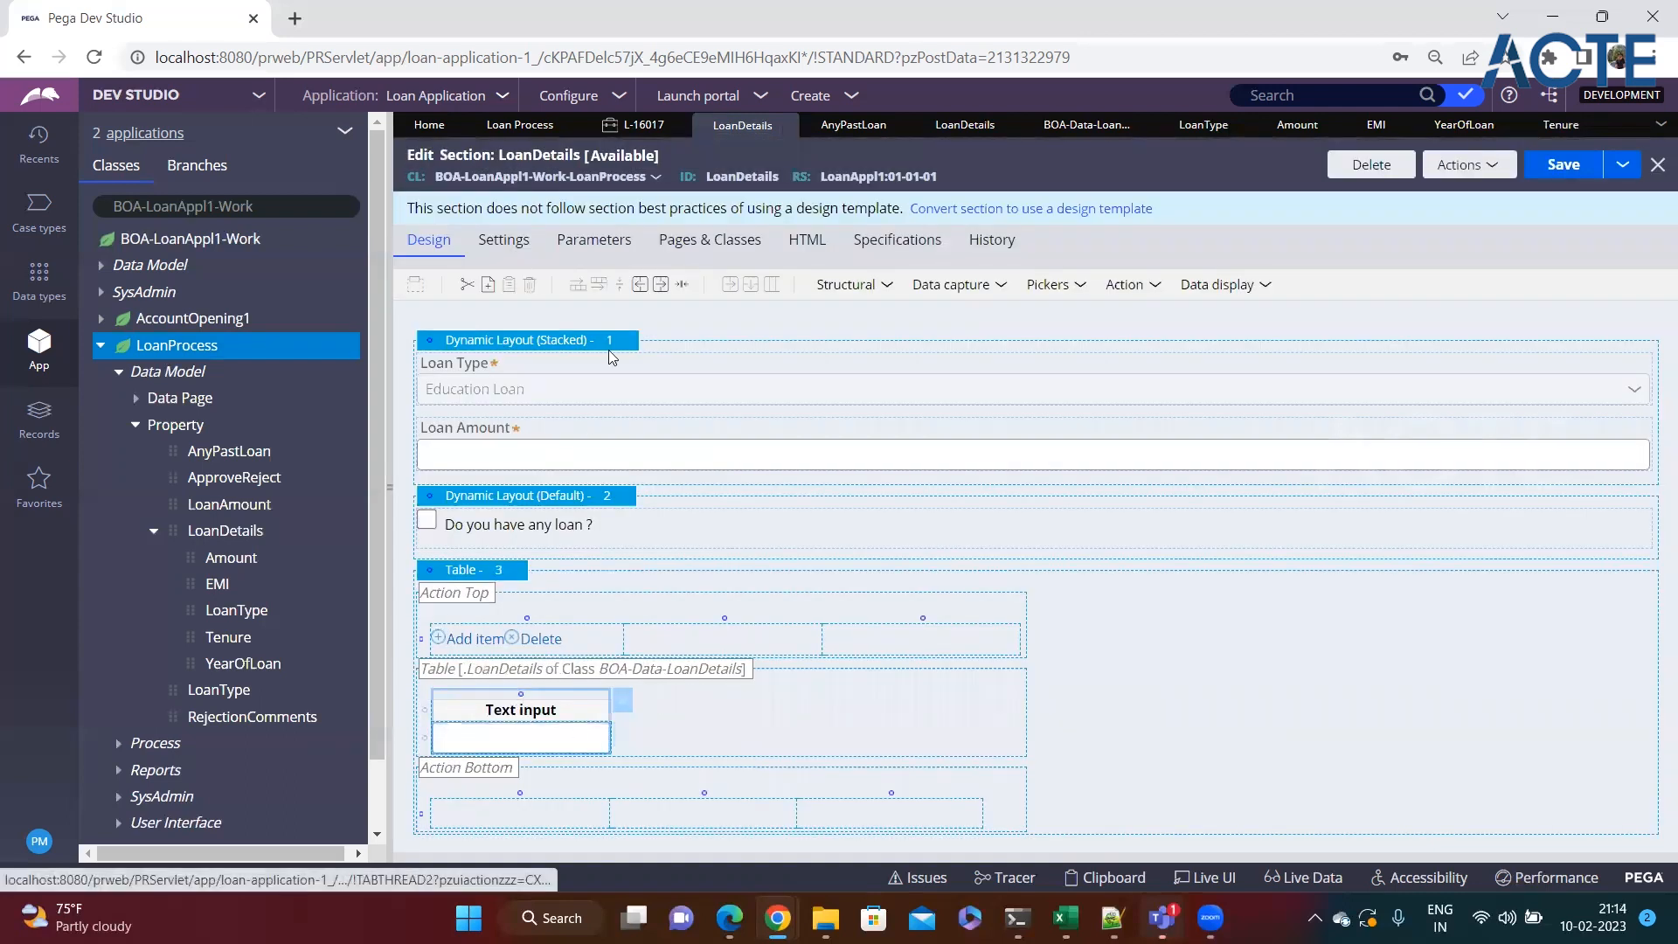
{"action": "left_click", "coordinate": [682, 290]}
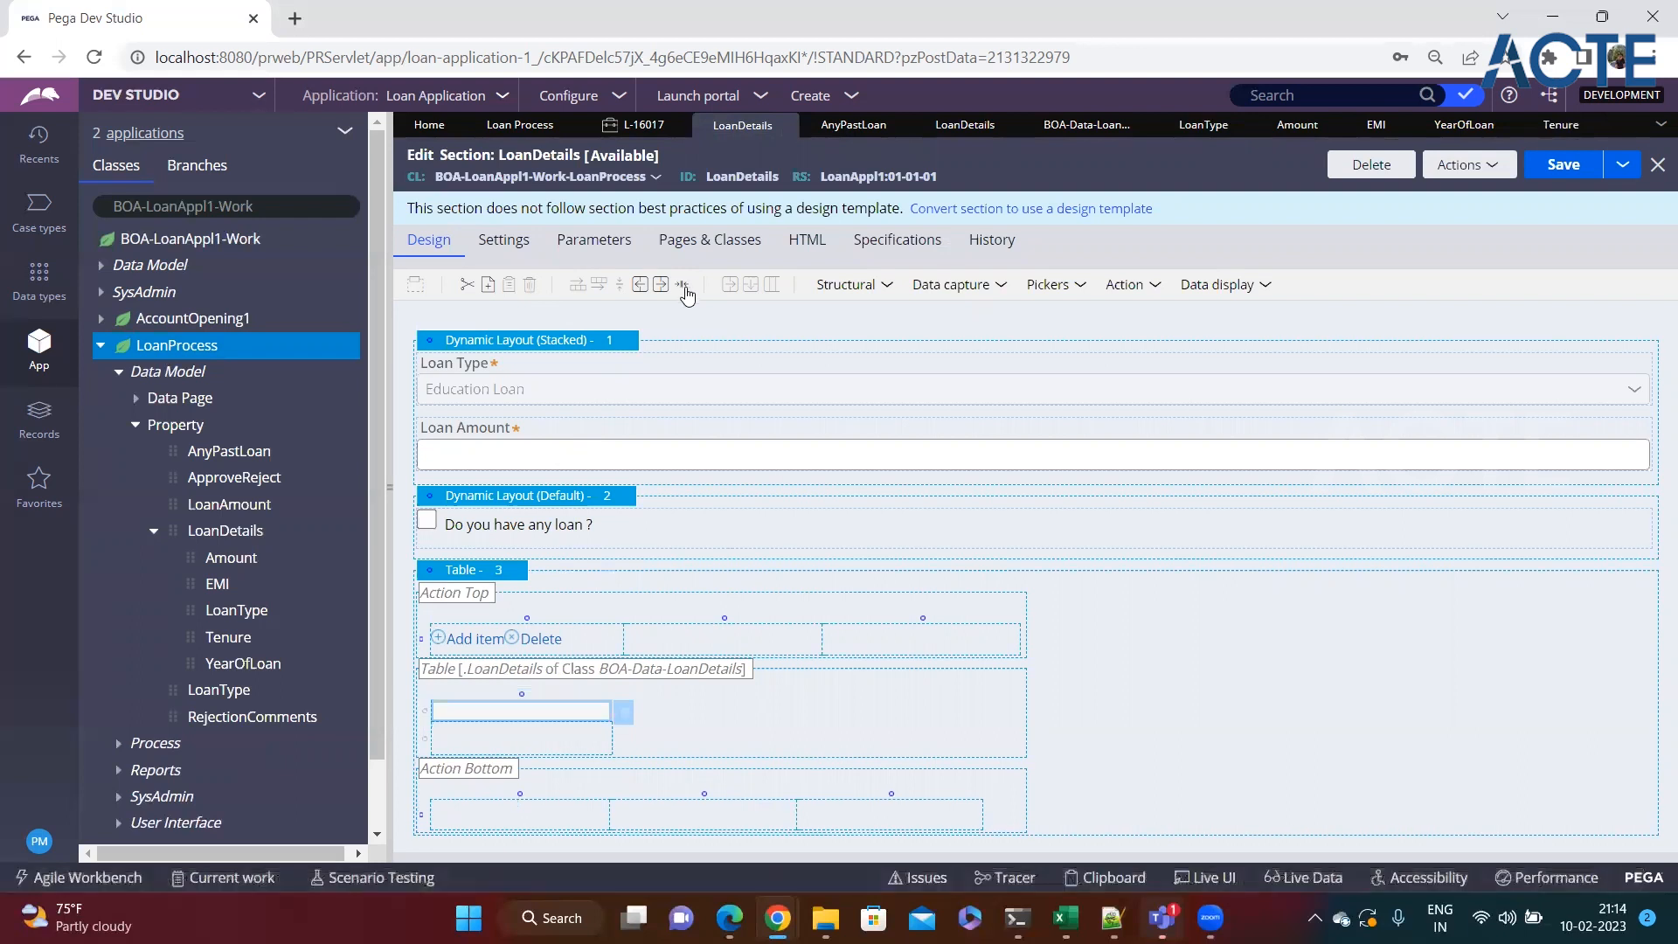
{"action": "left_click", "coordinate": [1090, 292]}
{"action": "left_click_drag", "start_coordinate": [1062, 386], "coordinate": [542, 740]}
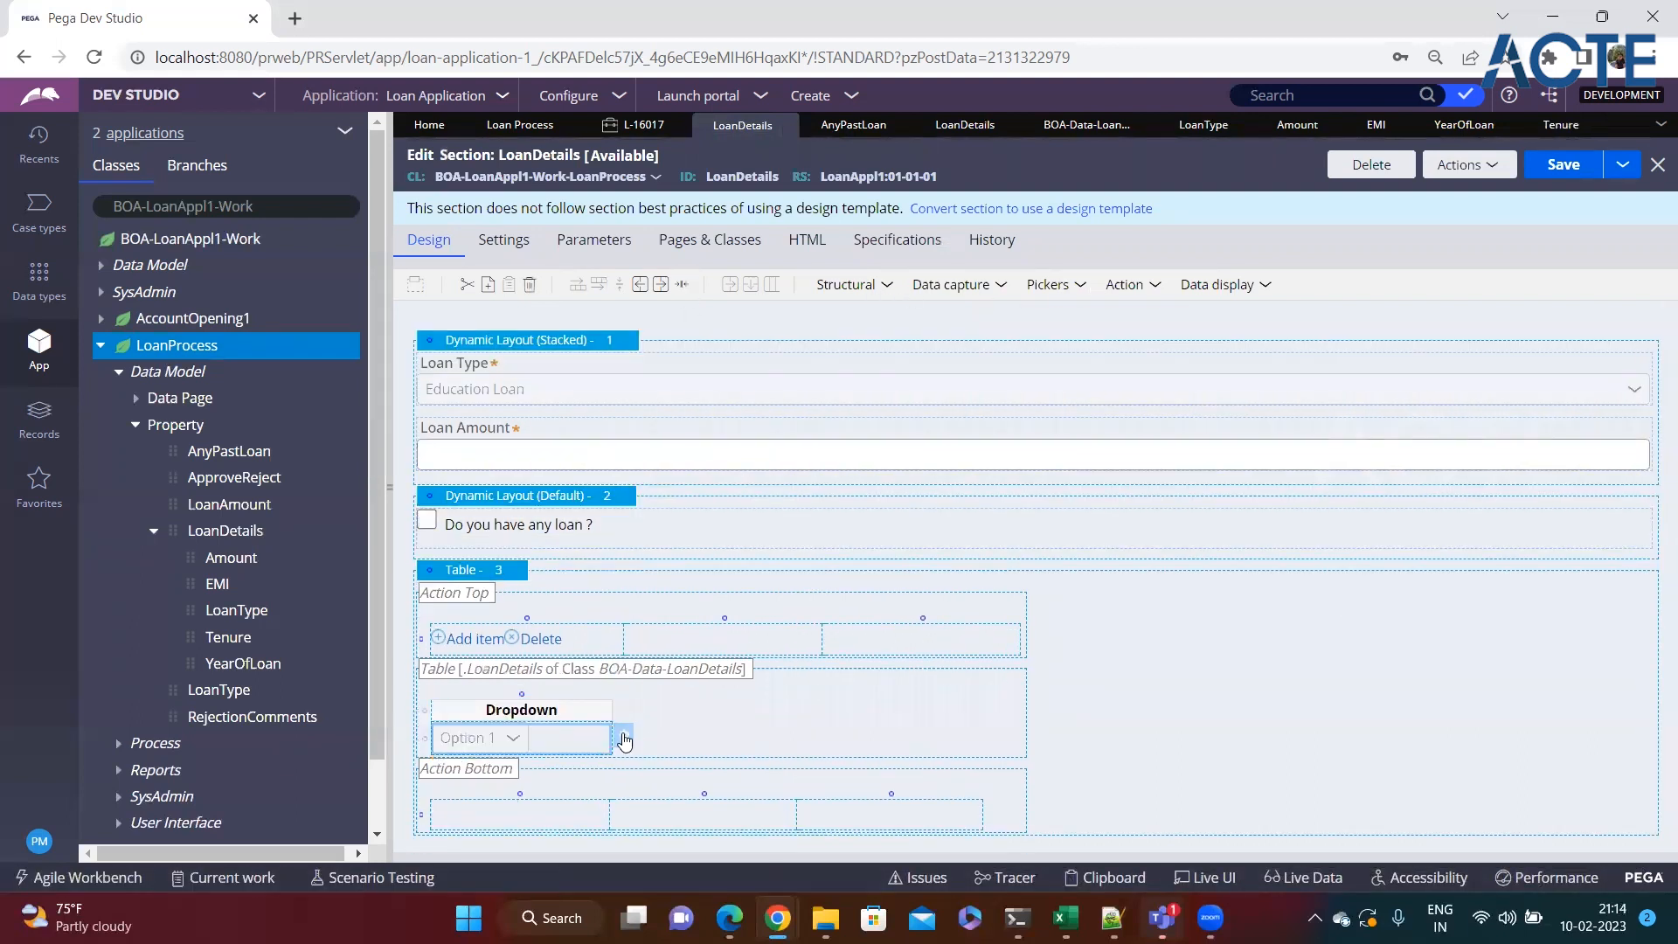
Bind the table's dropdown to the .LoanType property and include the placeholder "Select".
{"action": "left_click", "coordinate": [623, 736]}
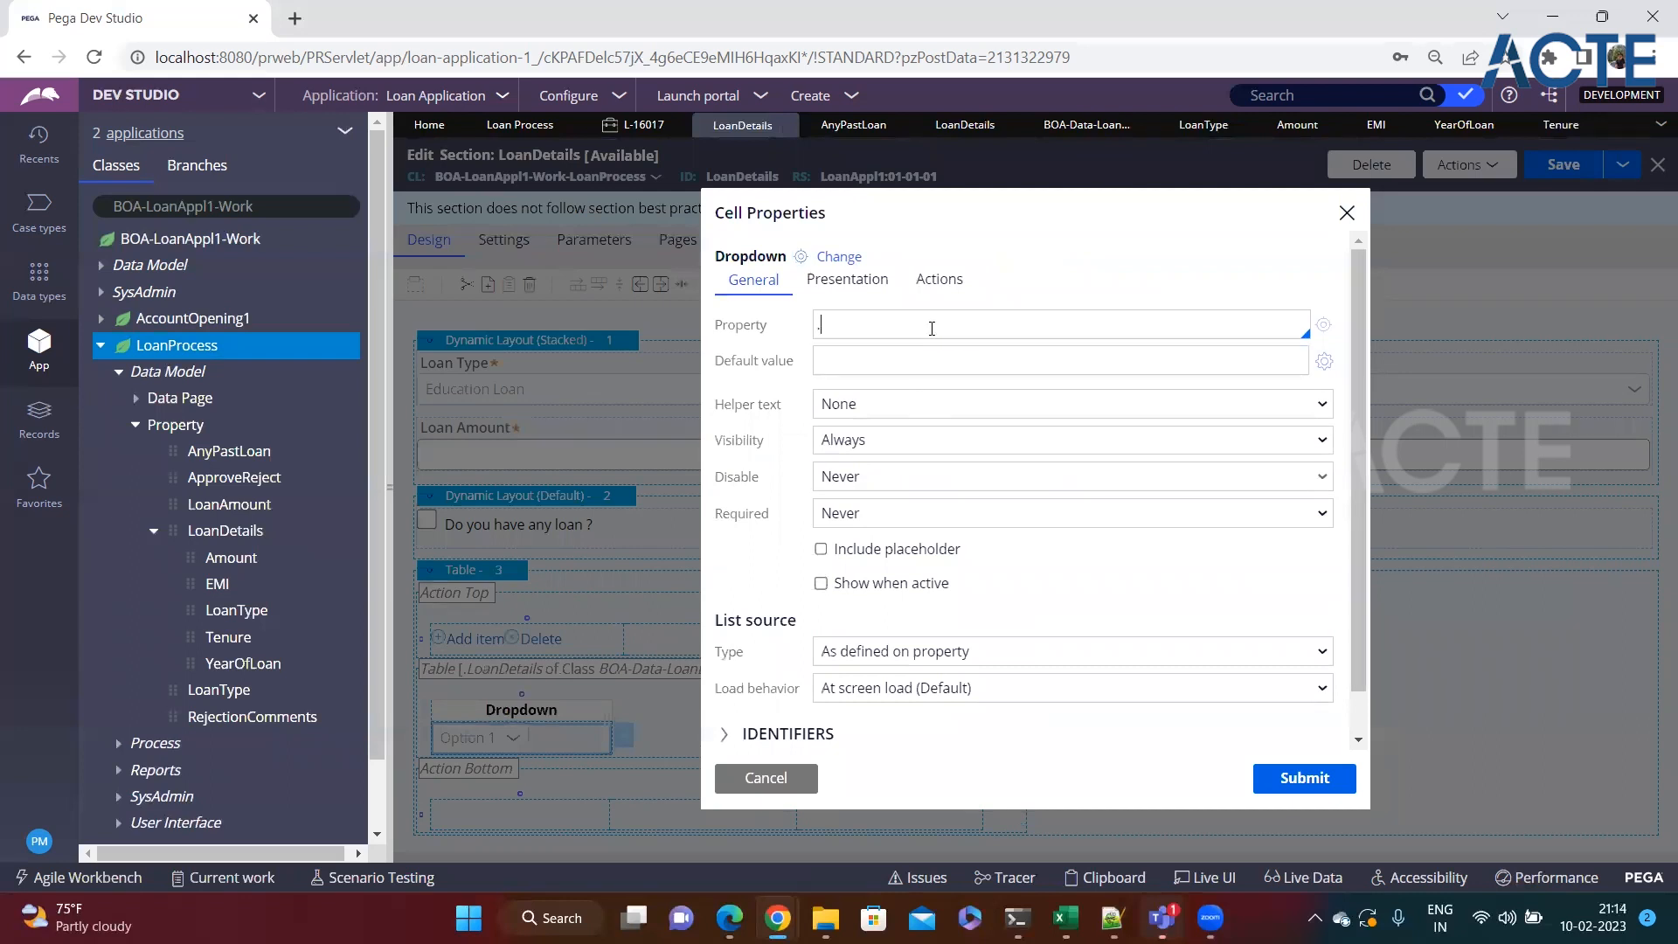
{"action": "key", "text": "Down"}
{"action": "key", "text": "Down"}
{"action": "key", "text": "Down"}
{"action": "key", "text": "Return"}
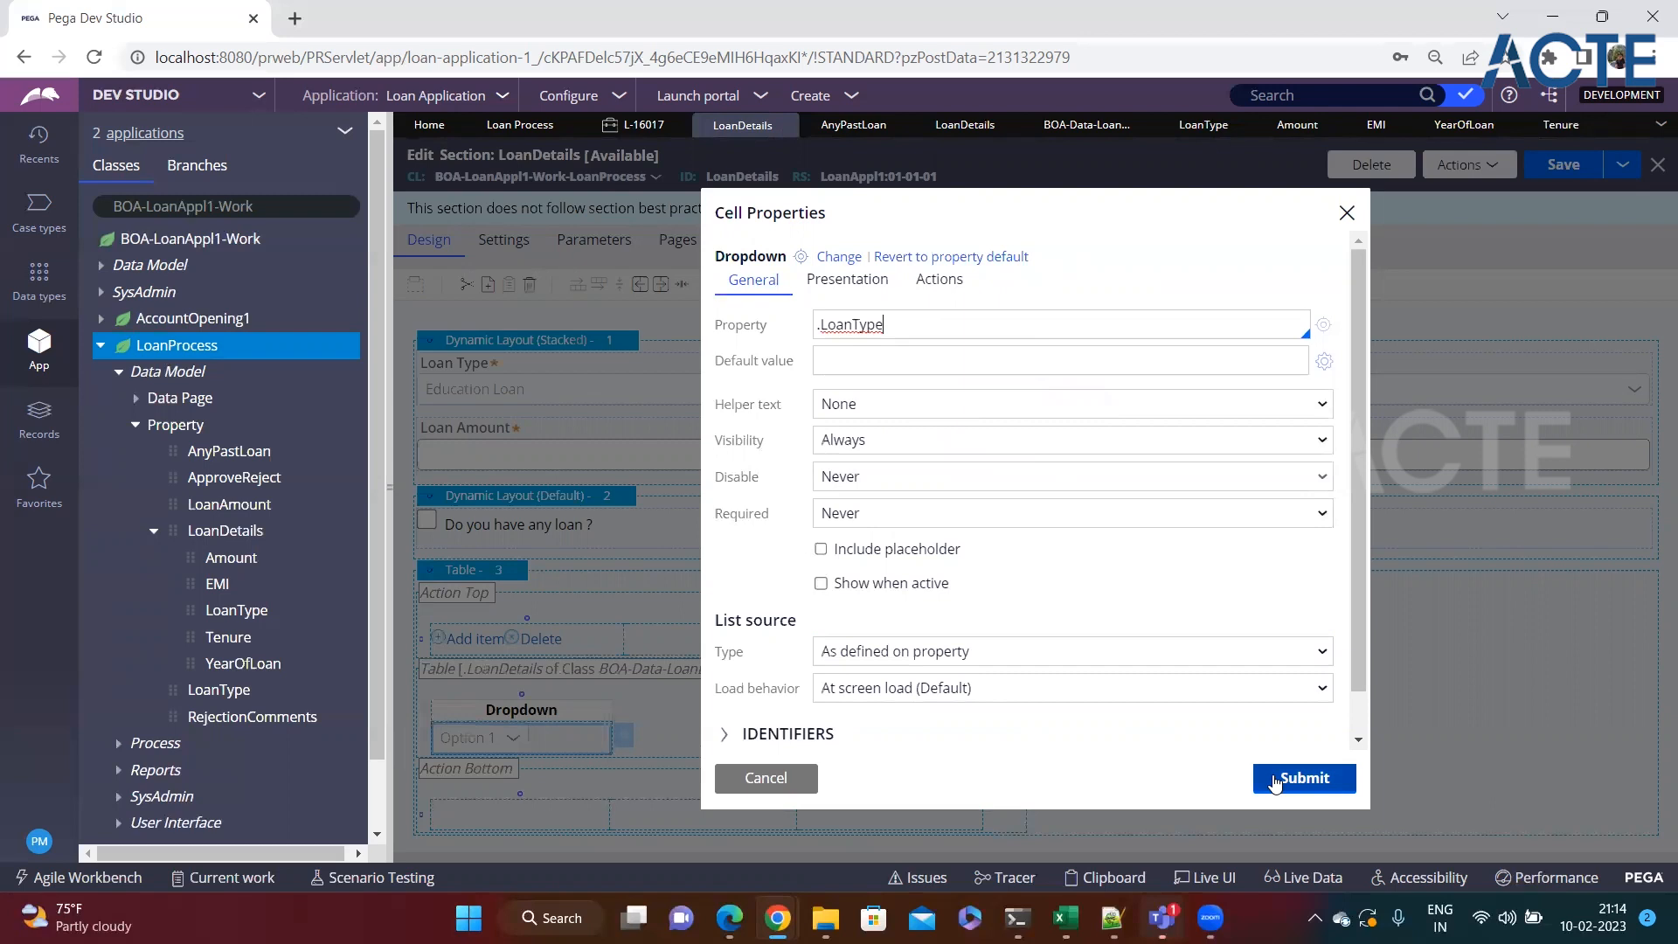
{"action": "left_click", "coordinate": [820, 549]}
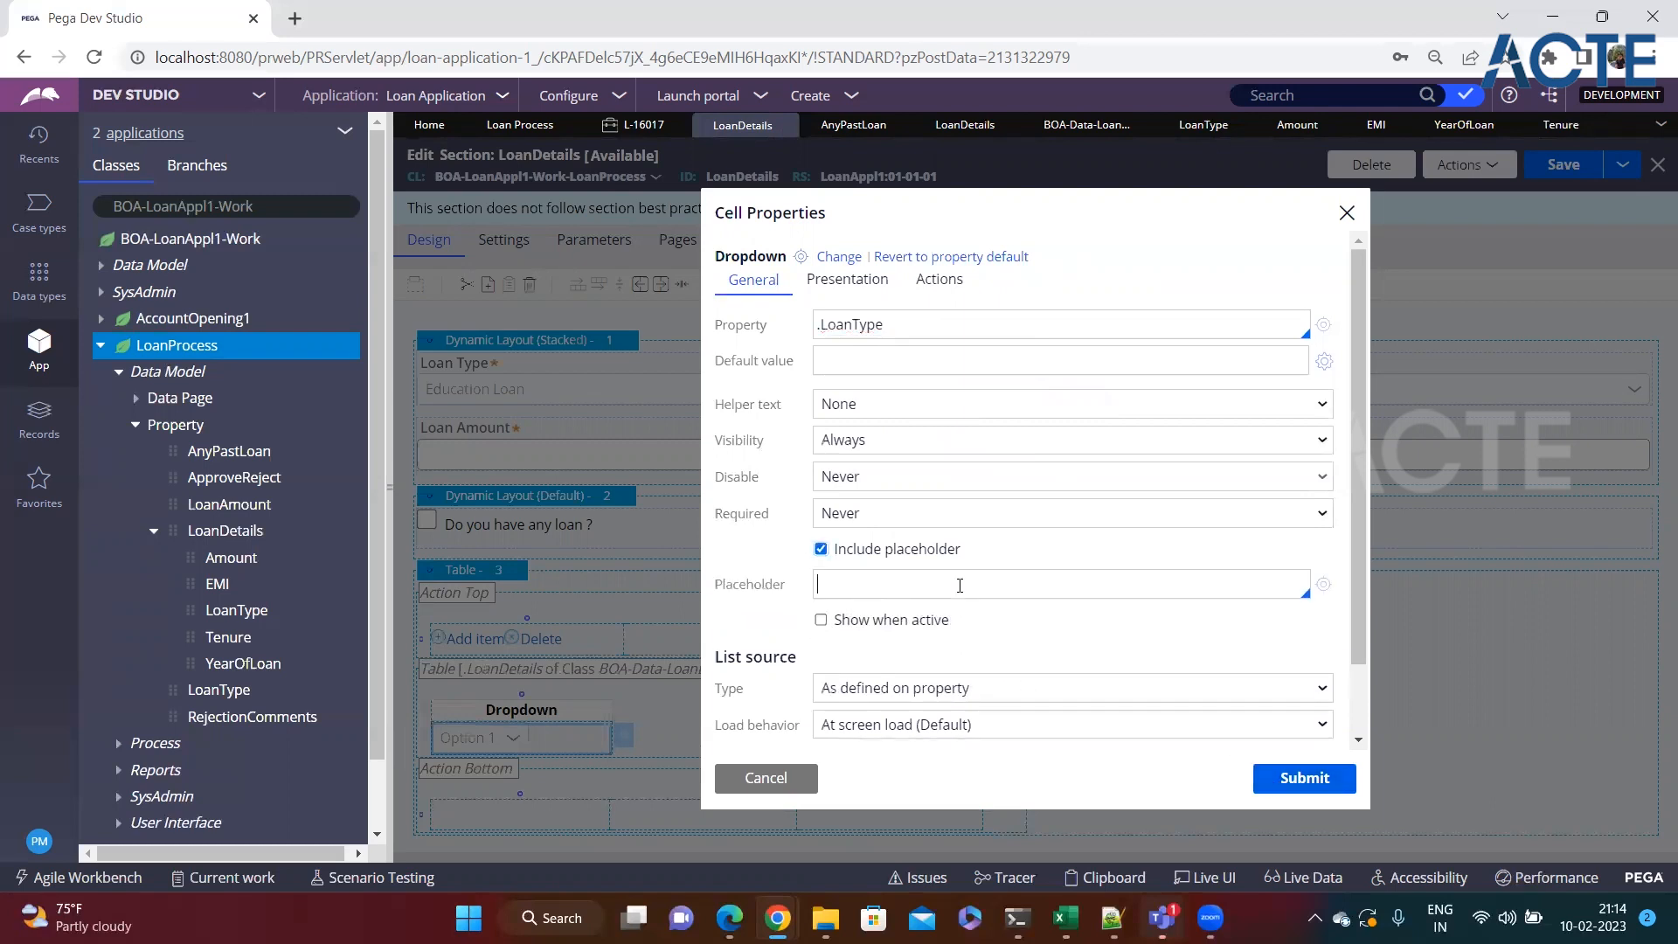
{"action": "type", "text": "Select"}
{"action": "left_click", "coordinate": [1302, 779]}
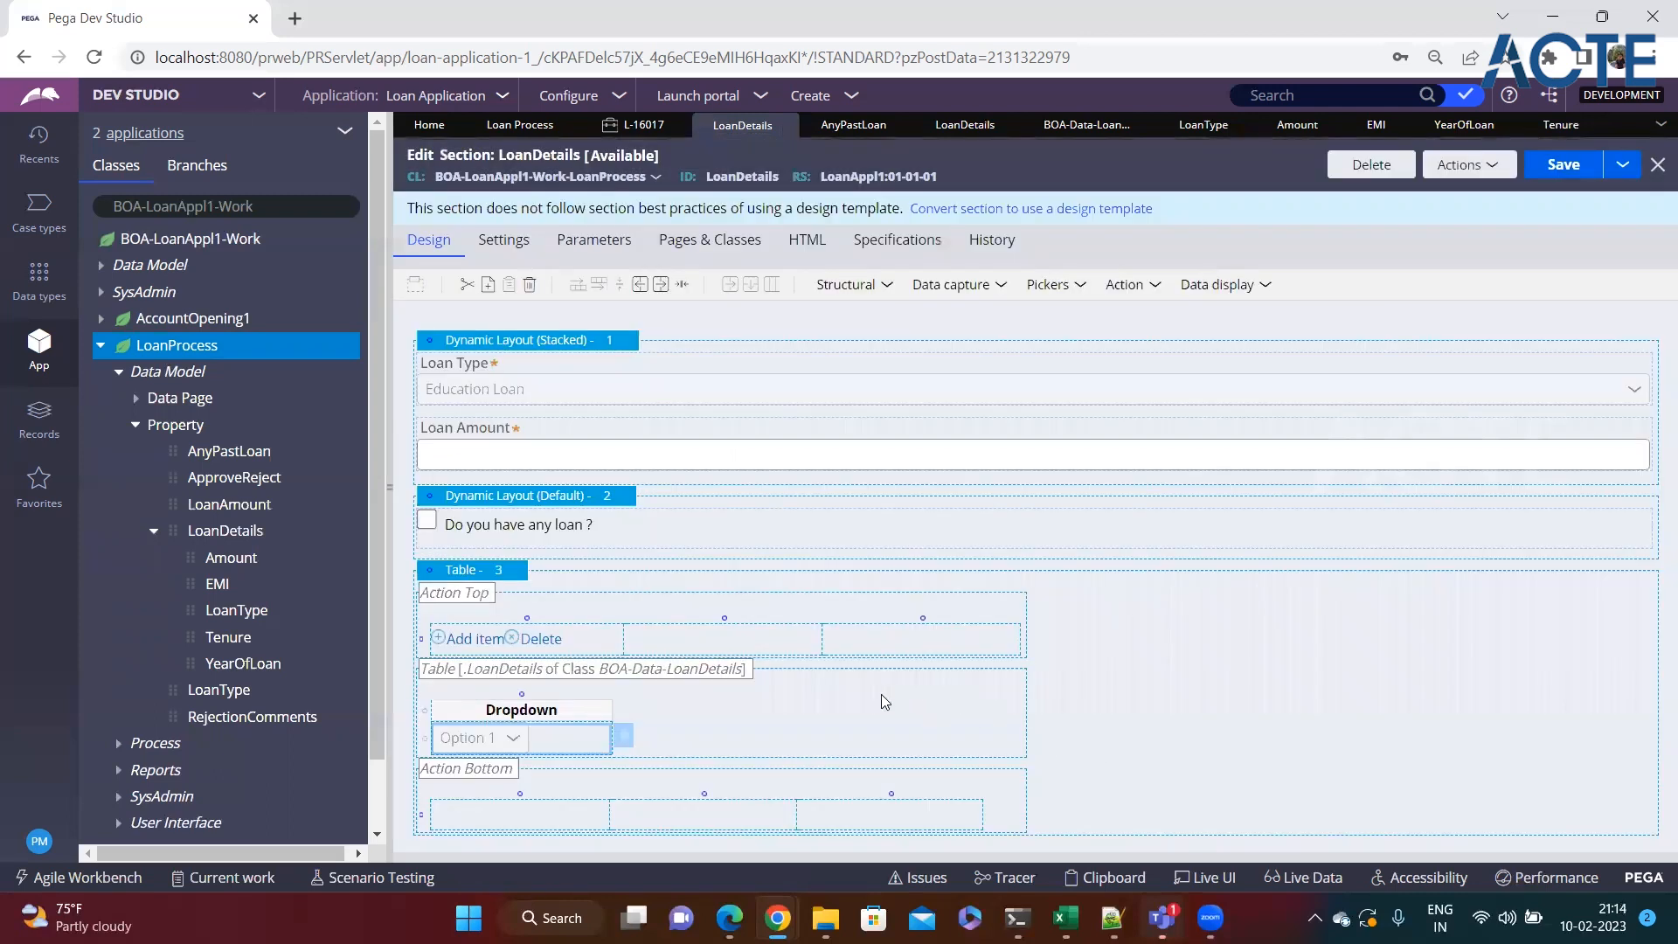
Insert a column after the dropdown column and place a text input in its data cell.
{"action": "left_click", "coordinate": [662, 285]}
{"action": "left_click", "coordinate": [676, 748]}
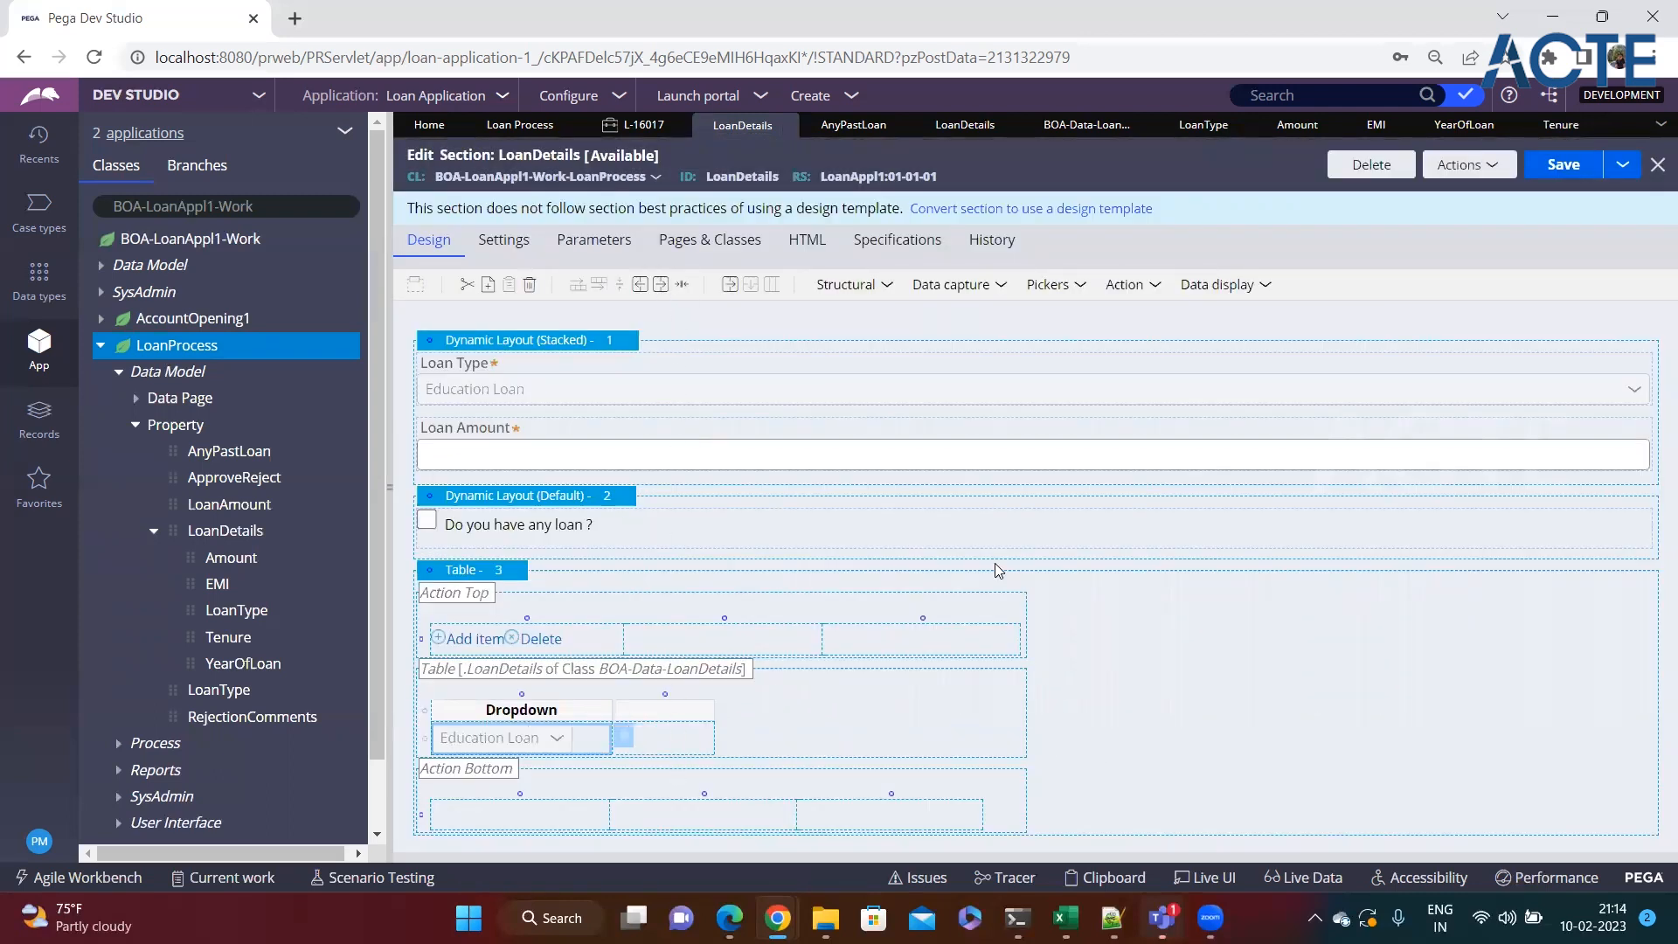
{"action": "left_click", "coordinate": [1000, 287]}
{"action": "left_click_drag", "start_coordinate": [1030, 417], "coordinate": [684, 744]}
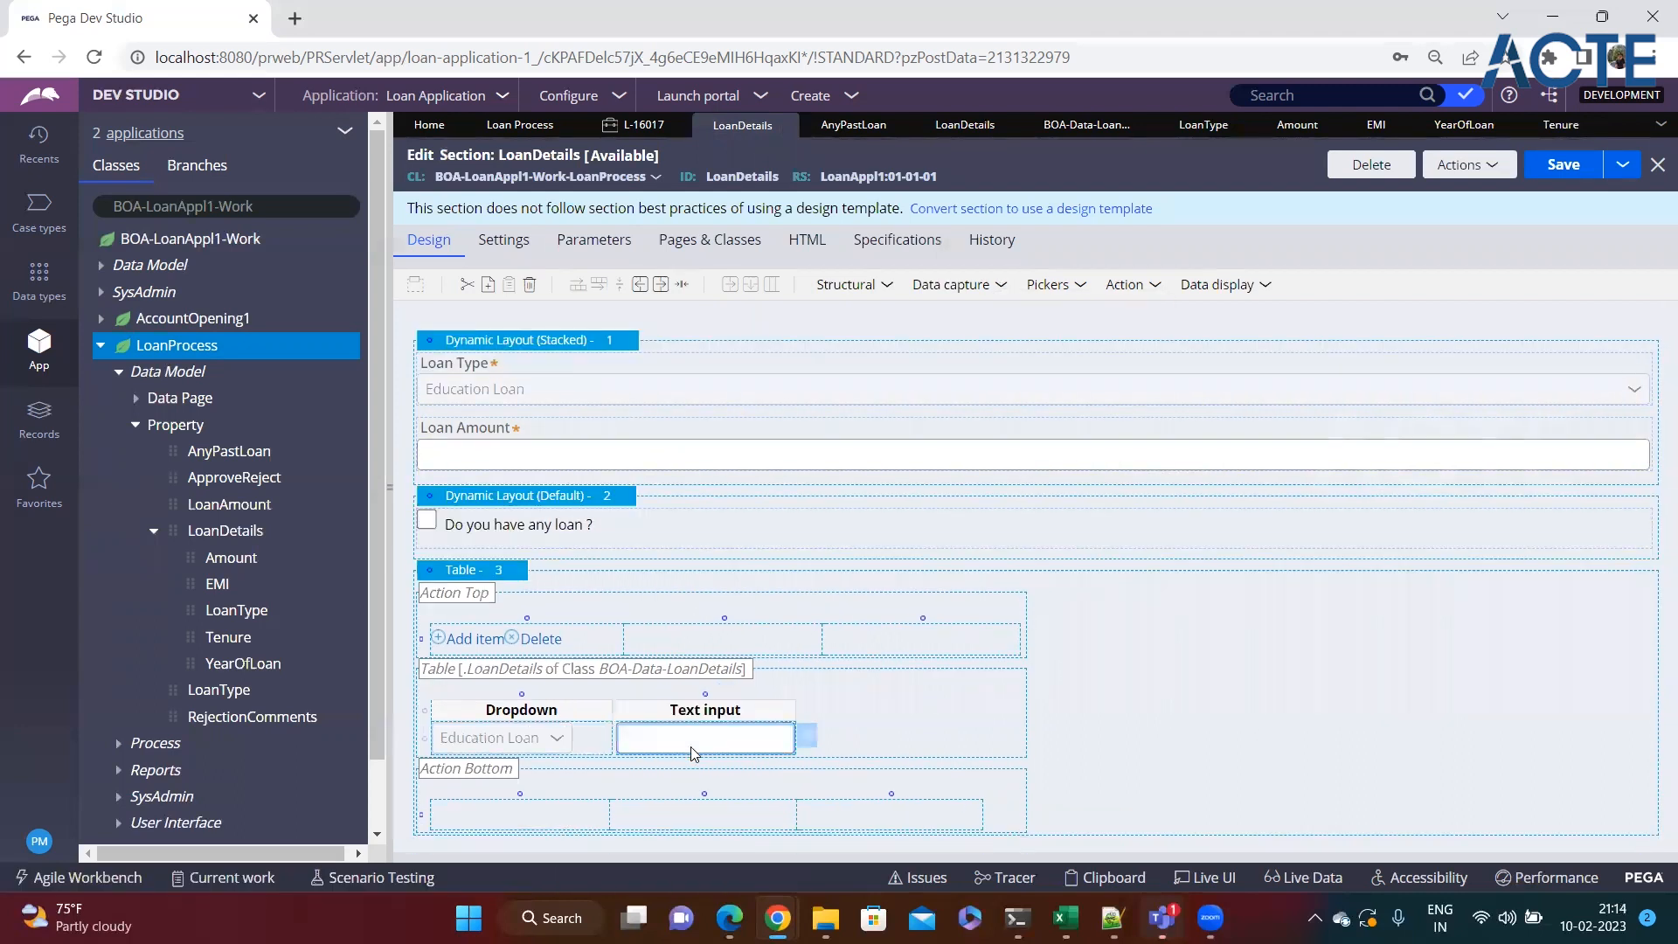
Collapse the application explorer and bind the second column's text input to the .Amount property.
{"action": "left_click", "coordinate": [388, 489]}
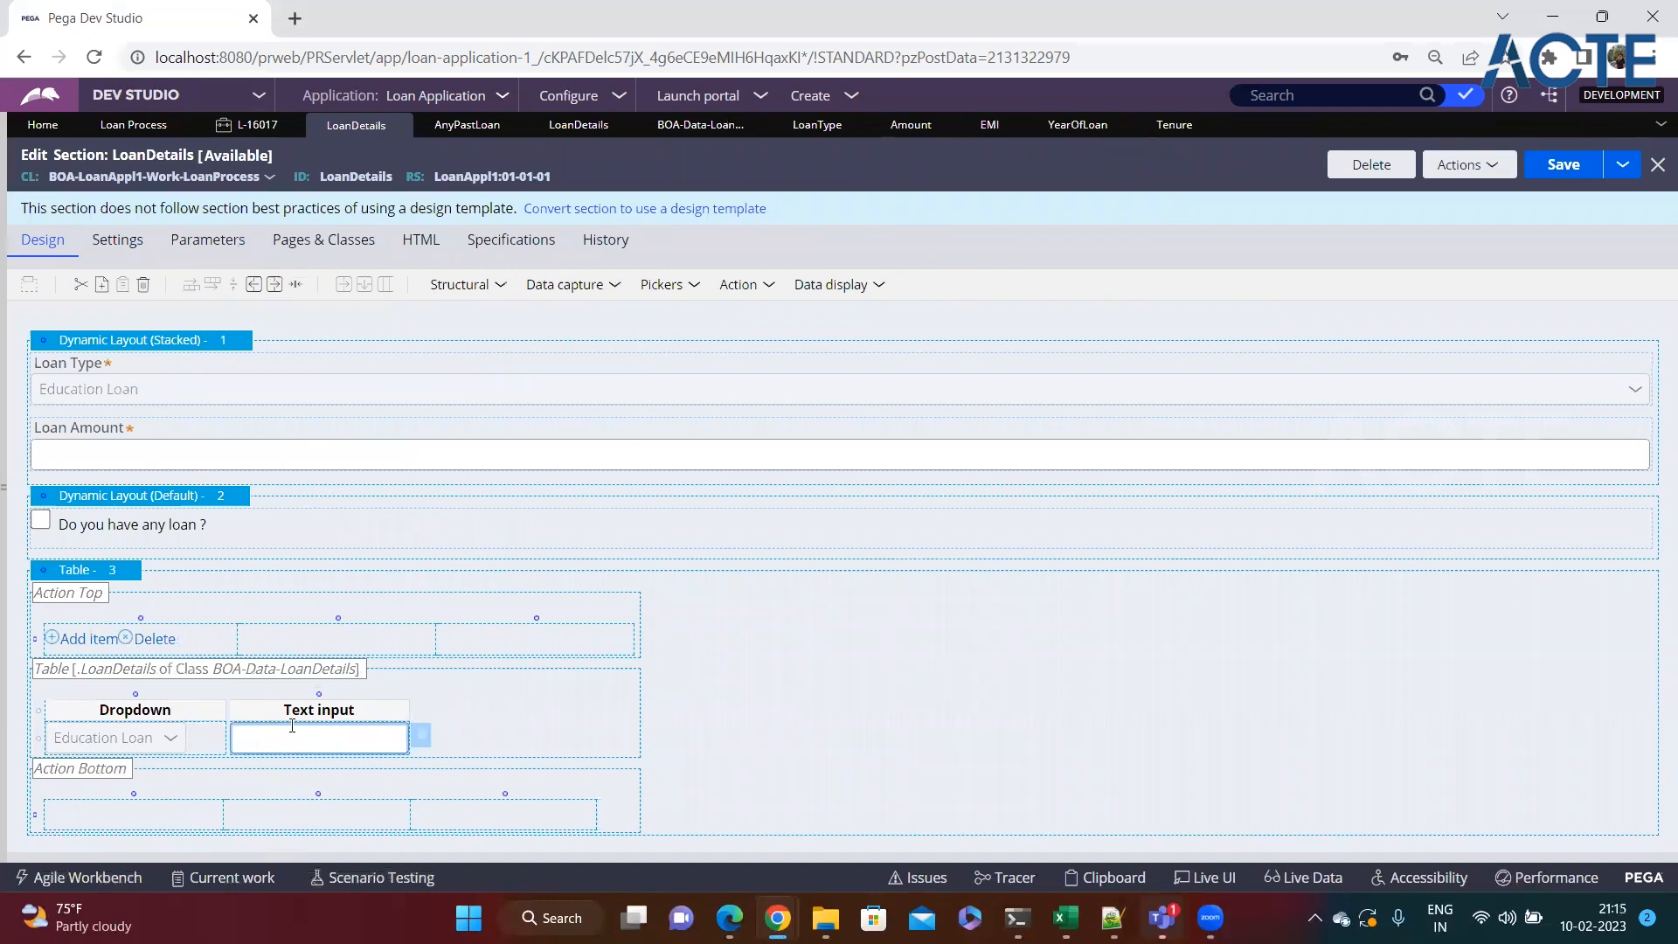
{"action": "left_click", "coordinate": [421, 735]}
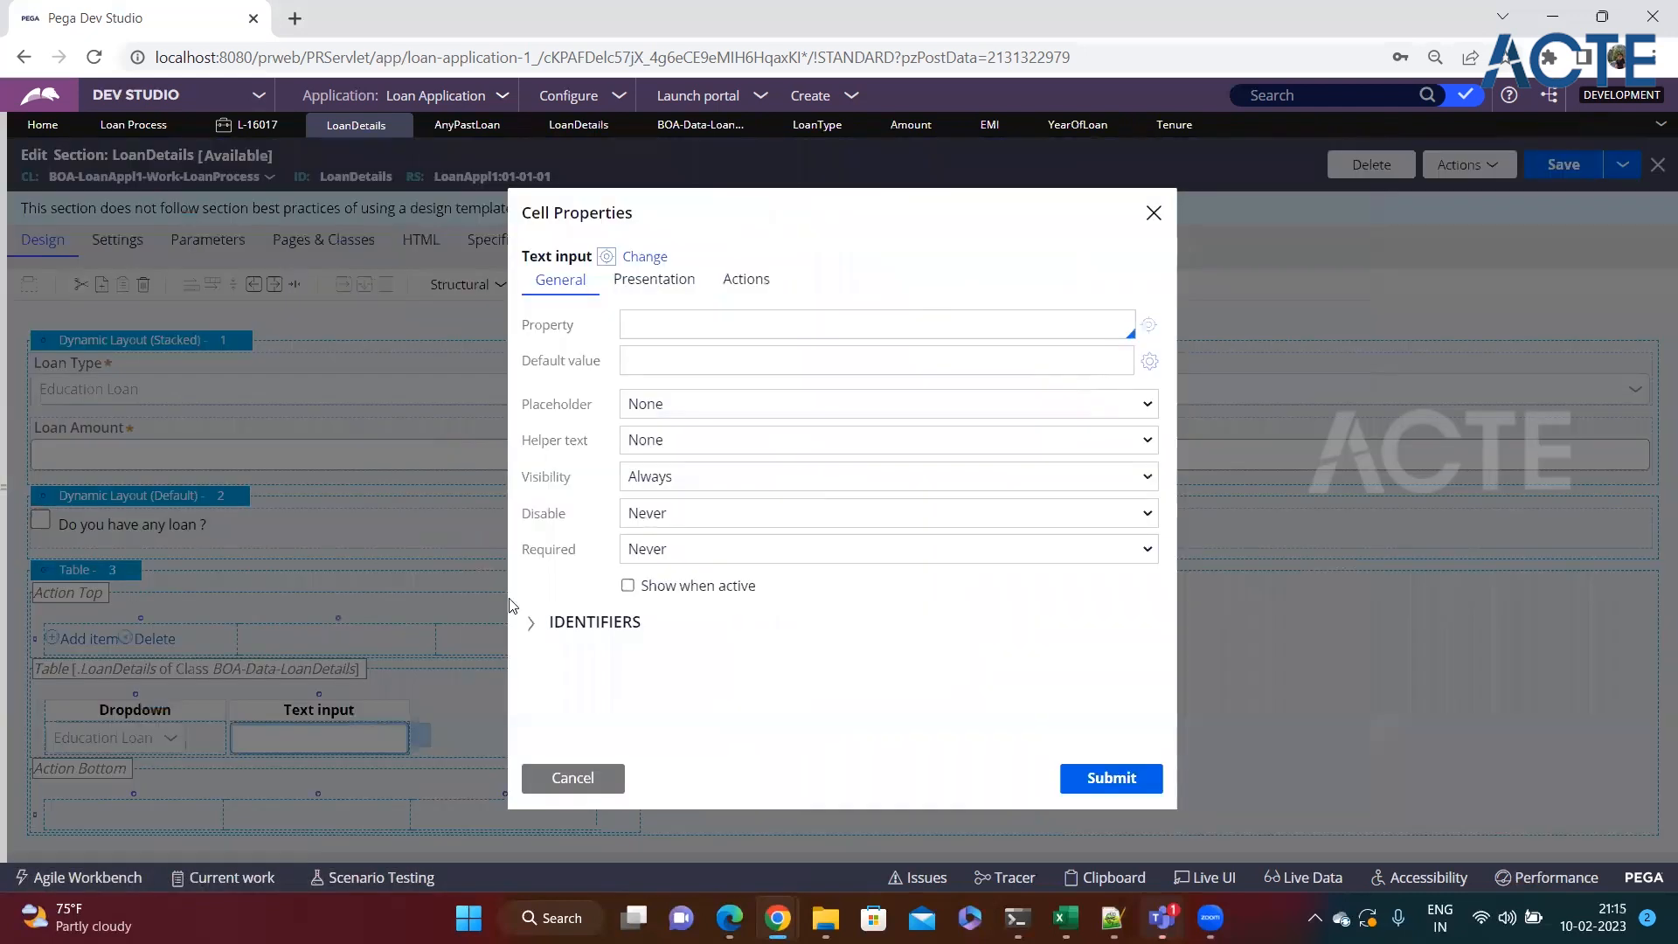
{"action": "type", "text": "."}
{"action": "key", "text": "Down"}
{"action": "key", "text": "Return"}
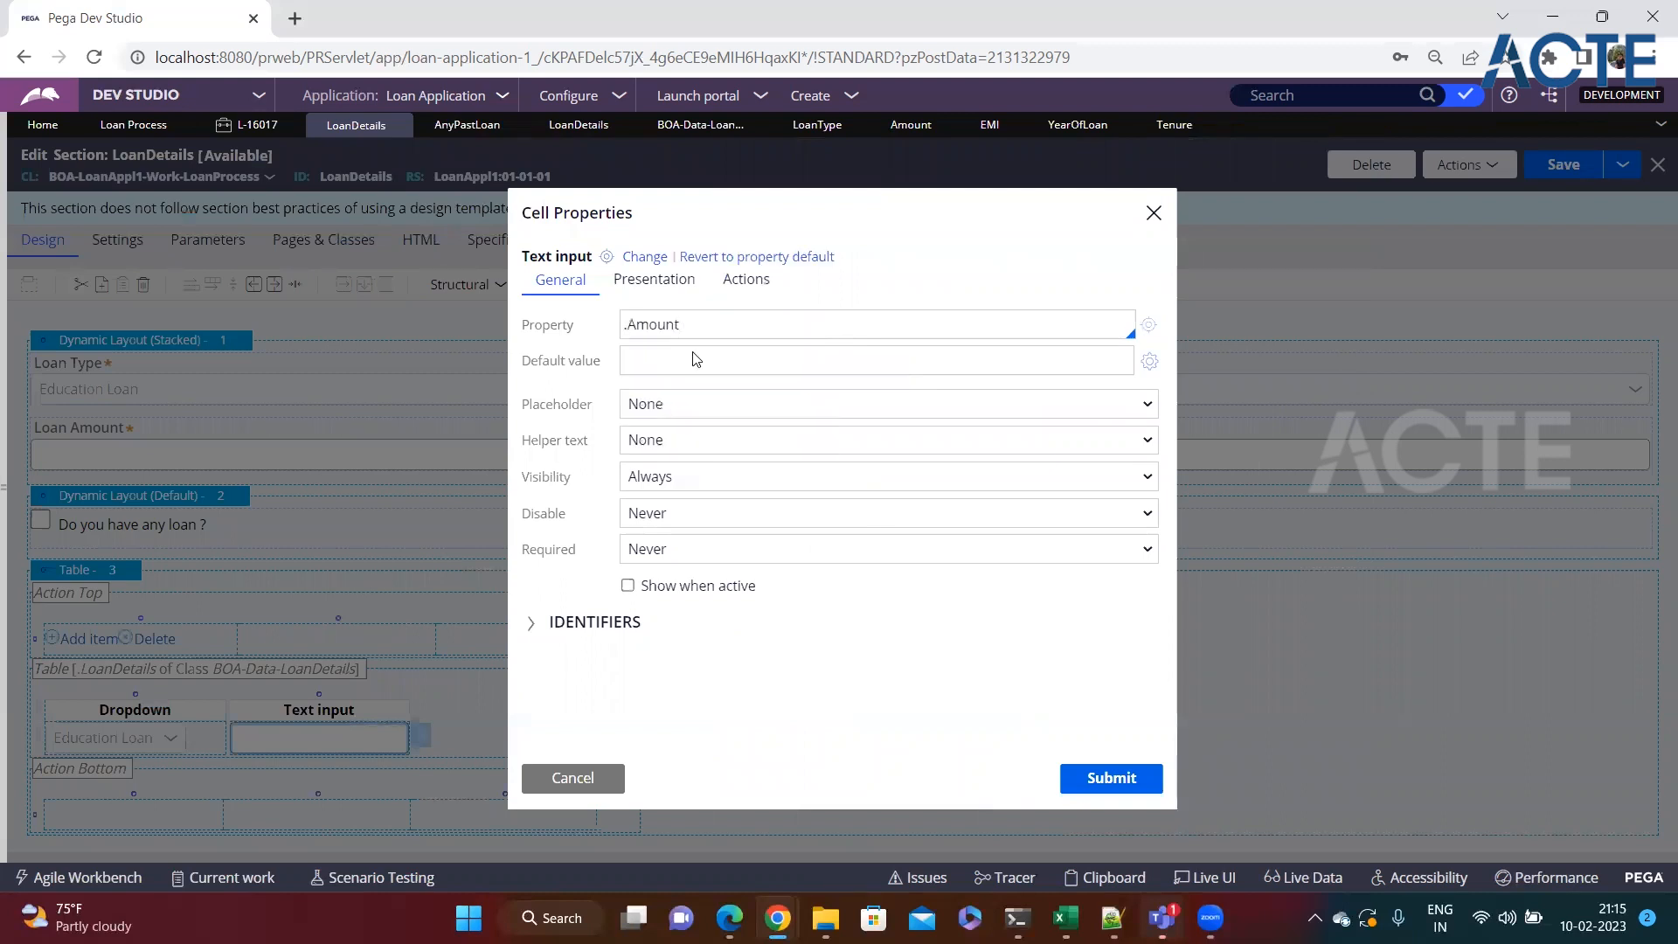
{"action": "left_click", "coordinate": [1110, 778]}
Rename the second column's header to "Loan Amount".
{"action": "left_click", "coordinate": [274, 716]}
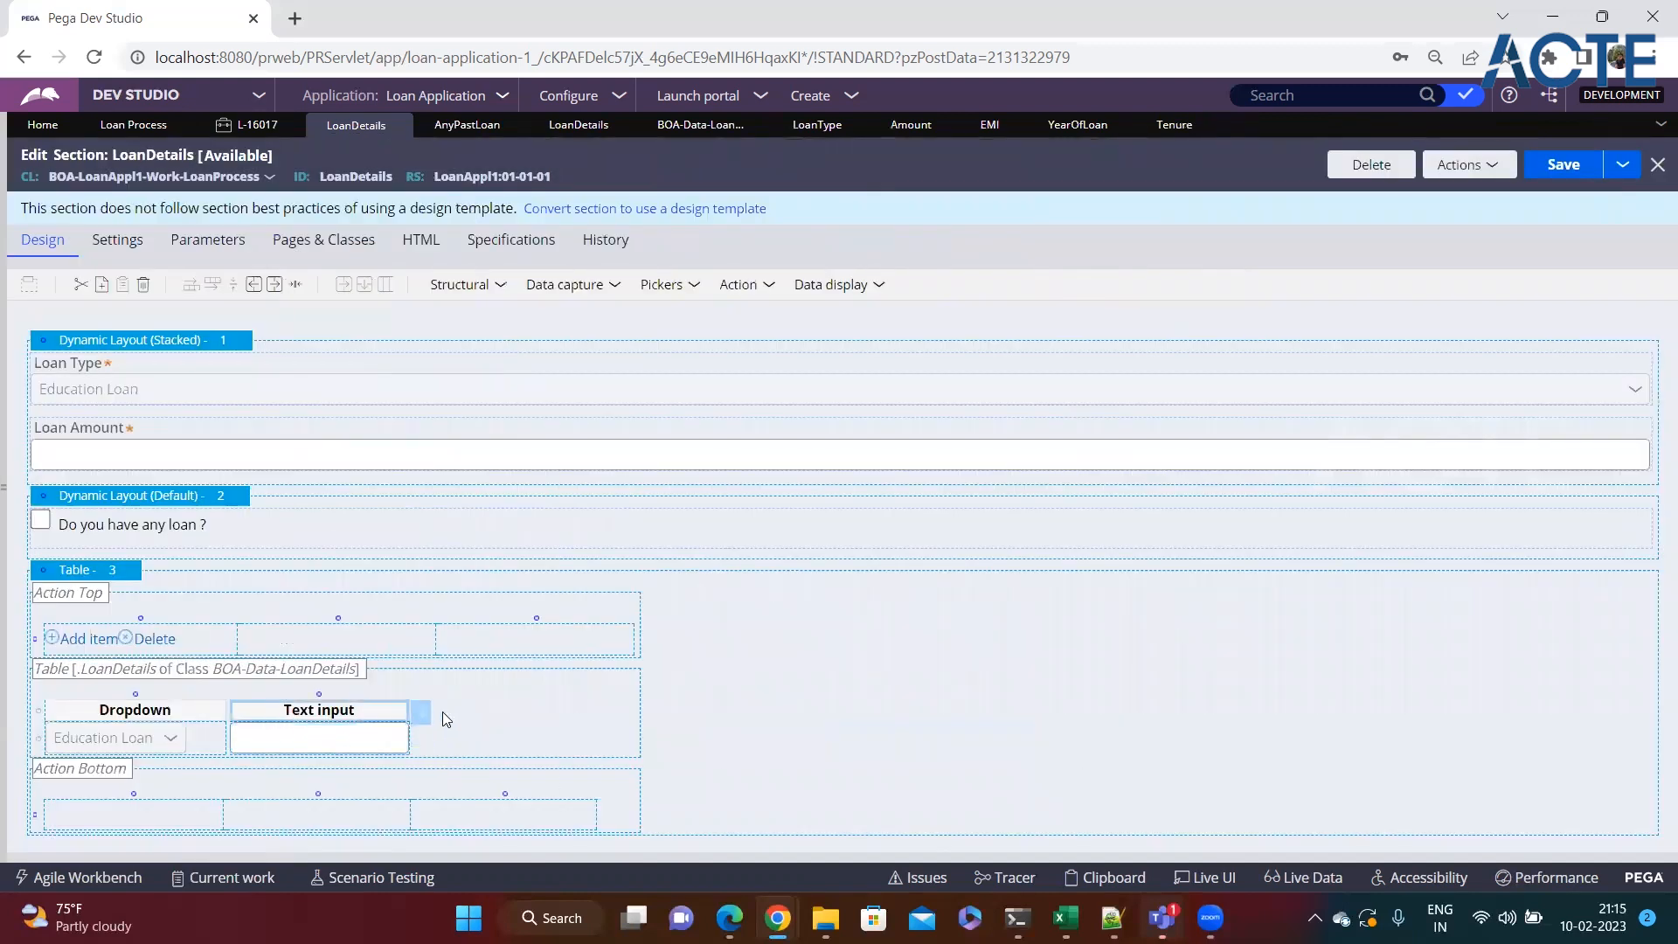
{"action": "key", "text": "Delete"}
{"action": "key", "text": "Delete"}
{"action": "key", "text": "Delete"}
{"action": "key", "text": "Delete"}
{"action": "key", "text": "Delete"}
{"action": "key", "text": "Delete"}
{"action": "key", "text": "Delete"}
{"action": "key", "text": "Delete"}
{"action": "key", "text": "Delete"}
{"action": "key", "text": "Delete"}
{"action": "type", "text": "Loan Amount"}
Rename the dropdown column's header to "Loan Type".
{"action": "left_click", "coordinate": [93, 712]}
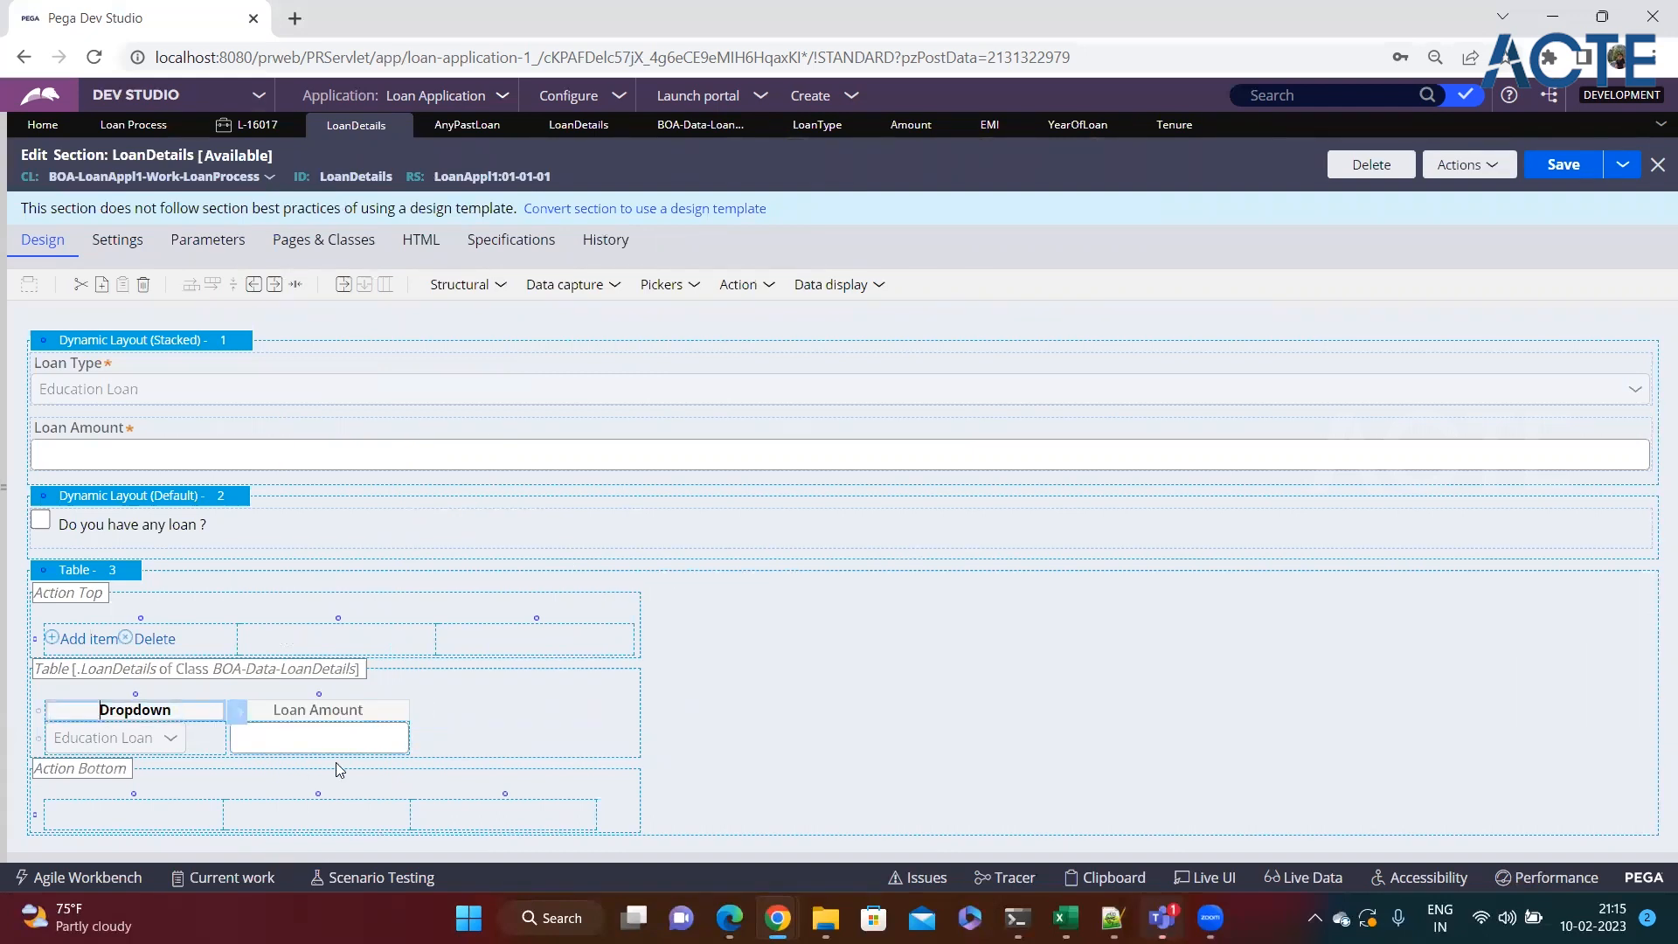
{"action": "key", "text": "Delete"}
{"action": "key", "text": "Delete"}
{"action": "key", "text": "Delete"}
{"action": "key", "text": "Delete"}
{"action": "key", "text": "Delete"}
{"action": "key", "text": "Delete"}
{"action": "key", "text": "Delete"}
{"action": "key", "text": "Delete"}
{"action": "type", "text": "Loan Type"}
Insert a third column after Loan Amount and place a text input in its data cell.
{"action": "left_click", "coordinate": [345, 741]}
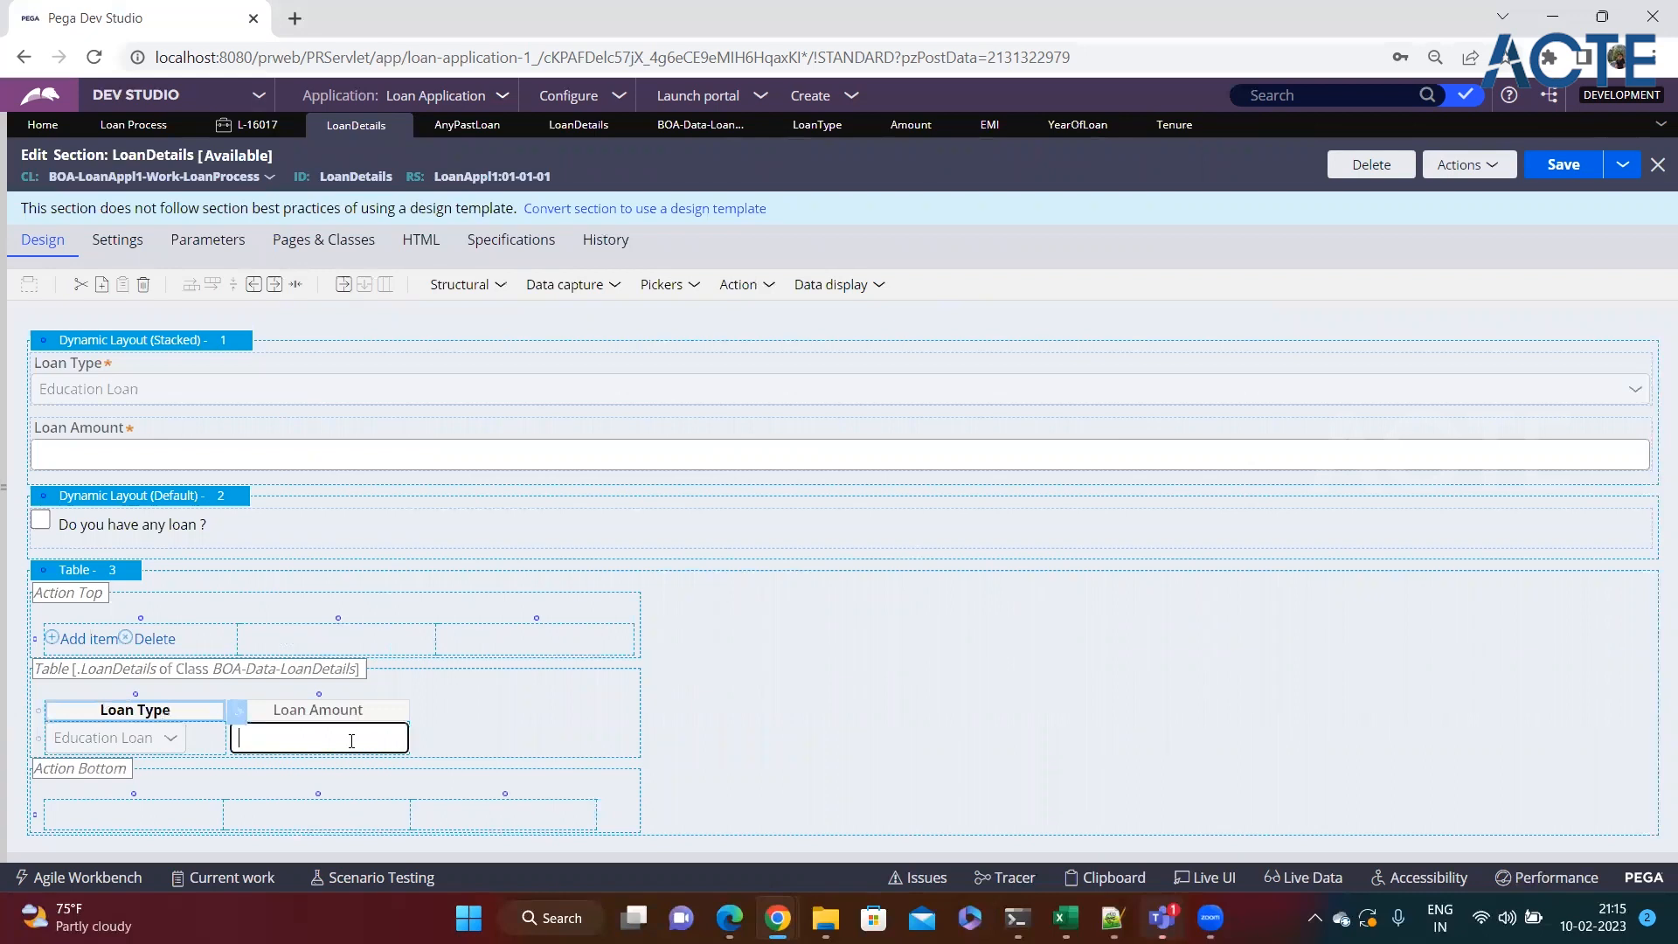
{"action": "left_click", "coordinate": [467, 736]}
{"action": "left_click", "coordinate": [616, 285]}
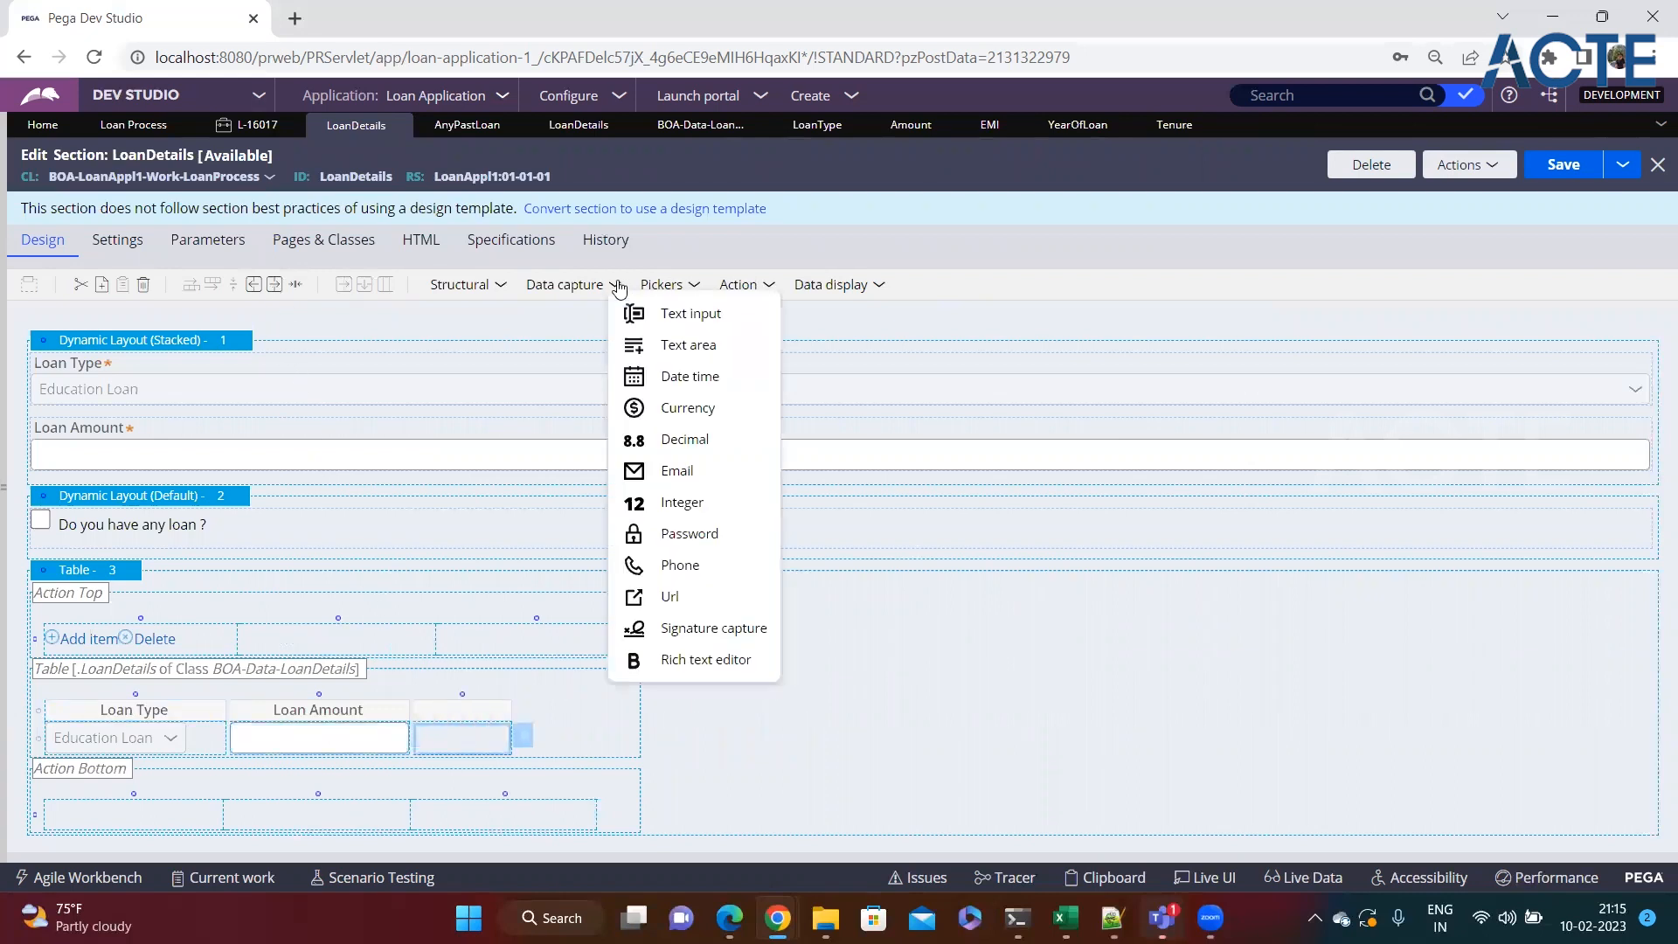
{"action": "left_click", "coordinate": [679, 315]}
{"action": "left_click", "coordinate": [460, 739]}
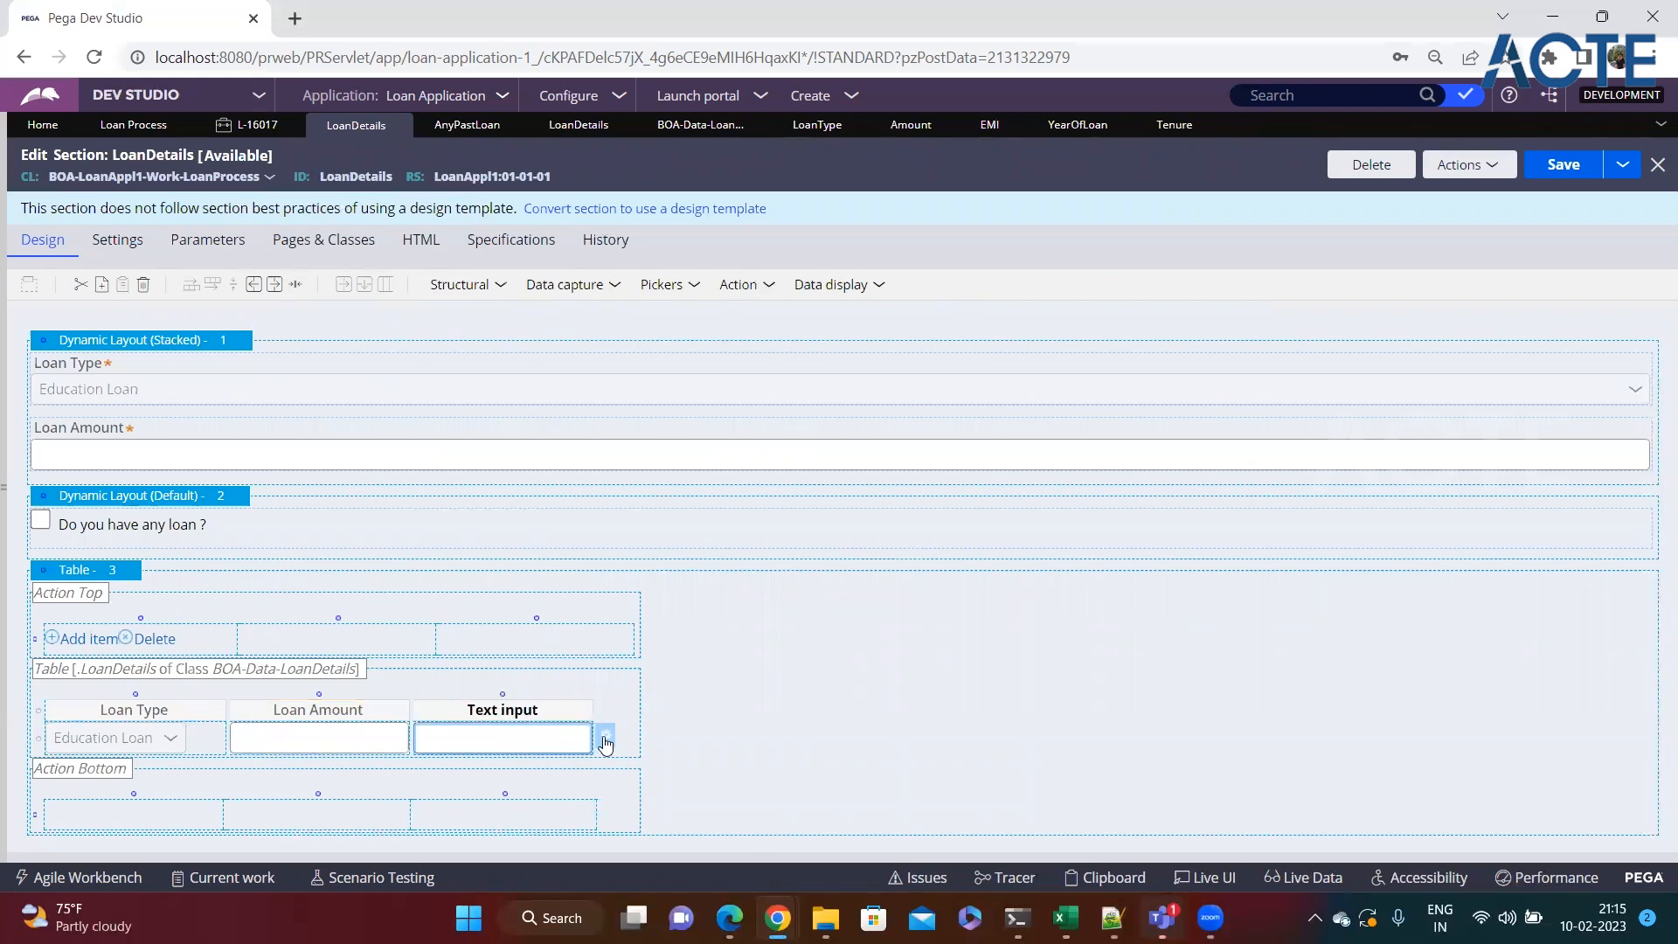
Bind the third column's text input to the .EMI property and rename its header to "EMI per month".
{"action": "left_click", "coordinate": [606, 741]}
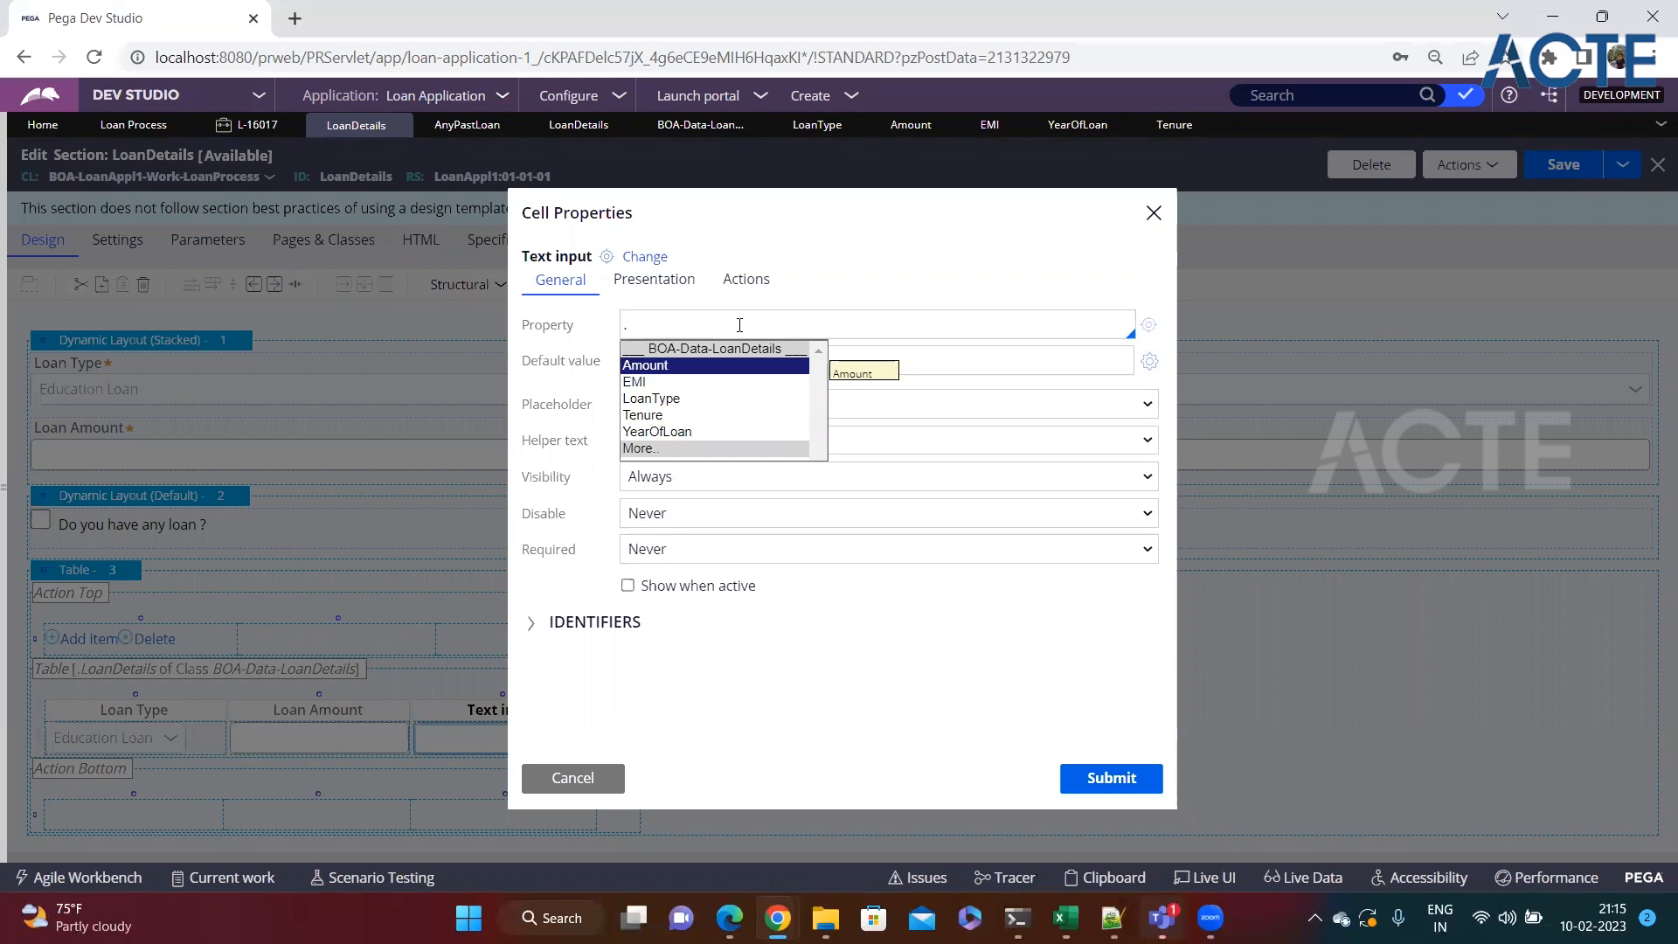
{"action": "key", "text": "Down"}
{"action": "key", "text": "Return"}
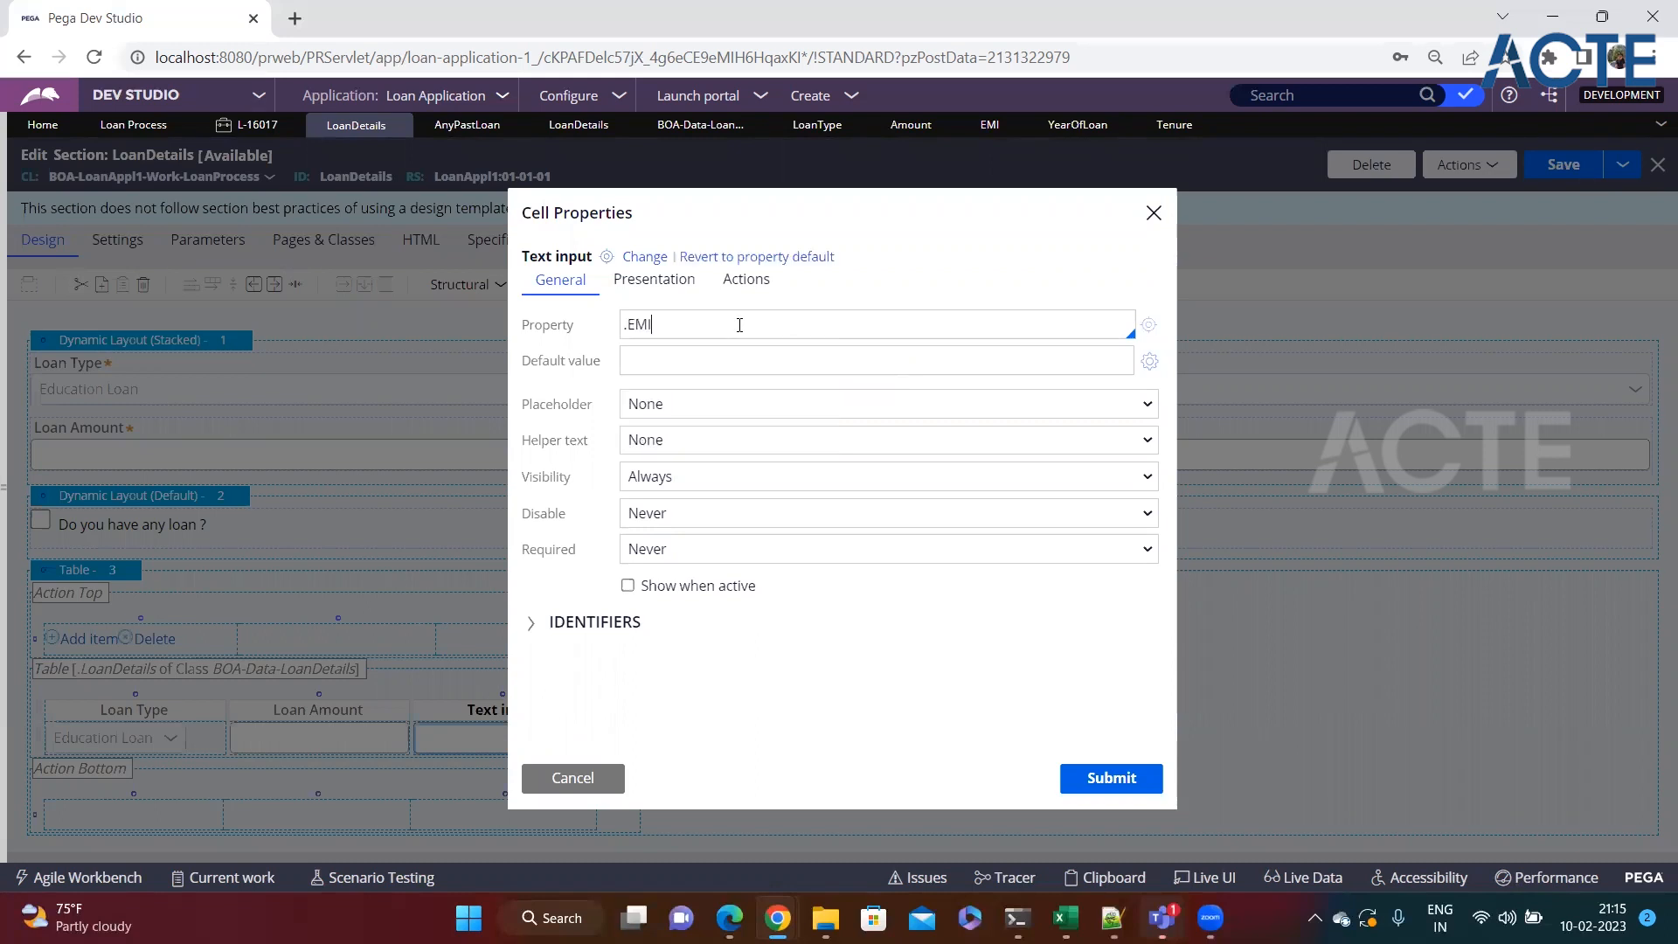
{"action": "left_click", "coordinate": [1083, 782]}
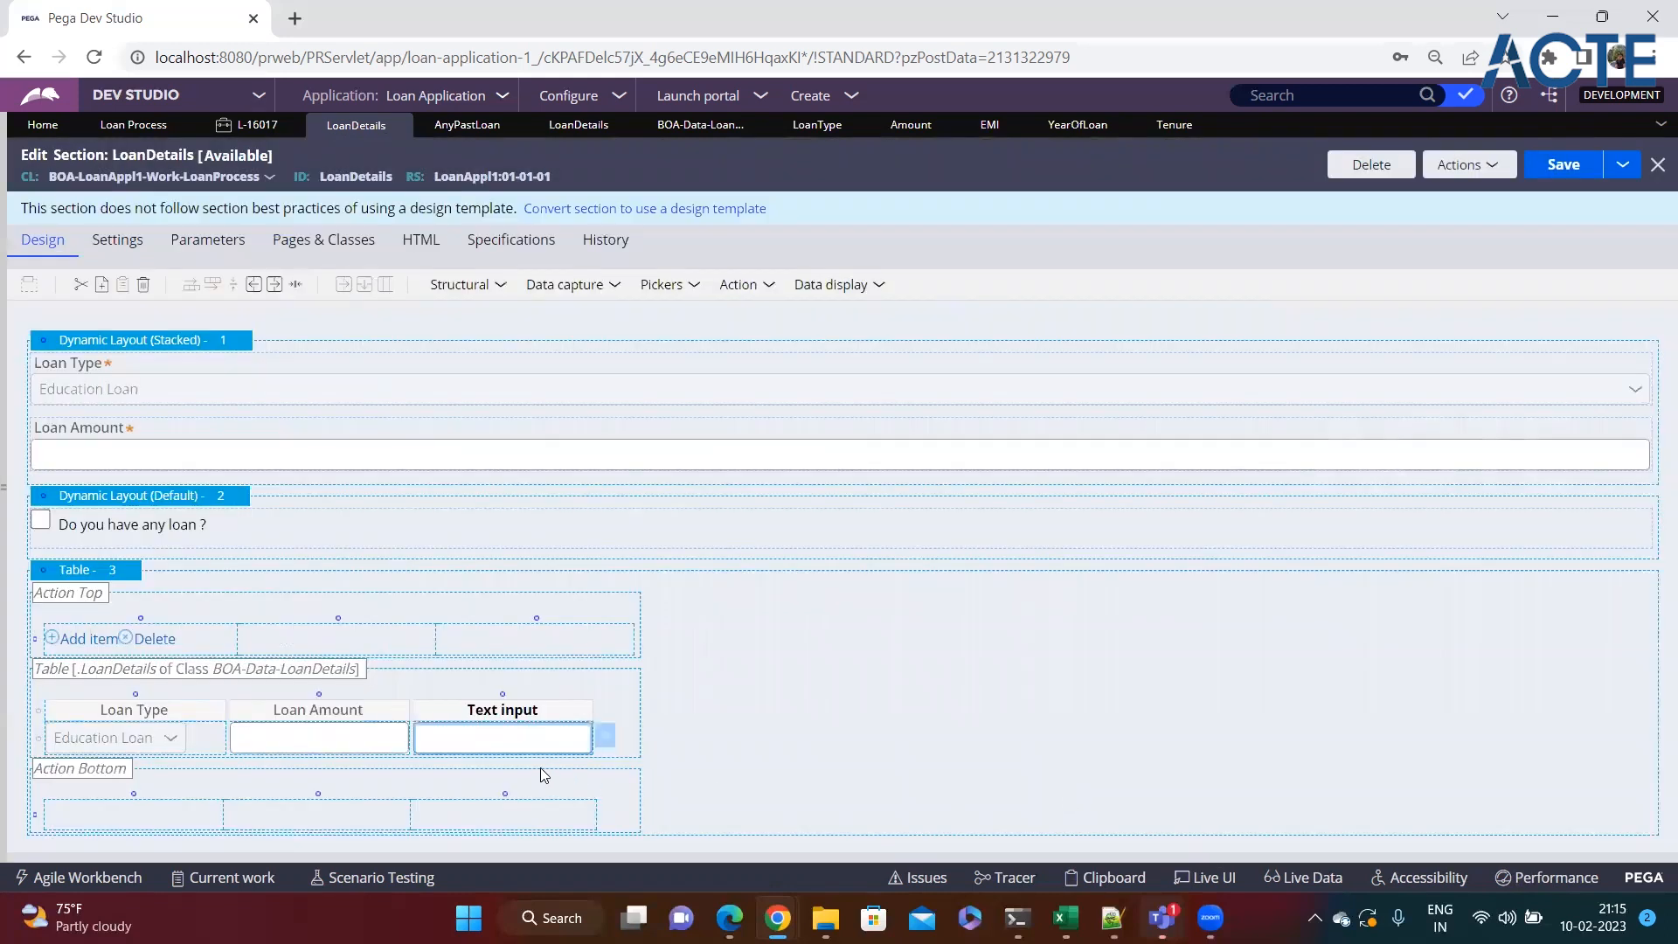
{"action": "key", "text": "ctrl+a"}
{"action": "key", "text": "BackSpace"}
{"action": "type", "text": "EMI"}
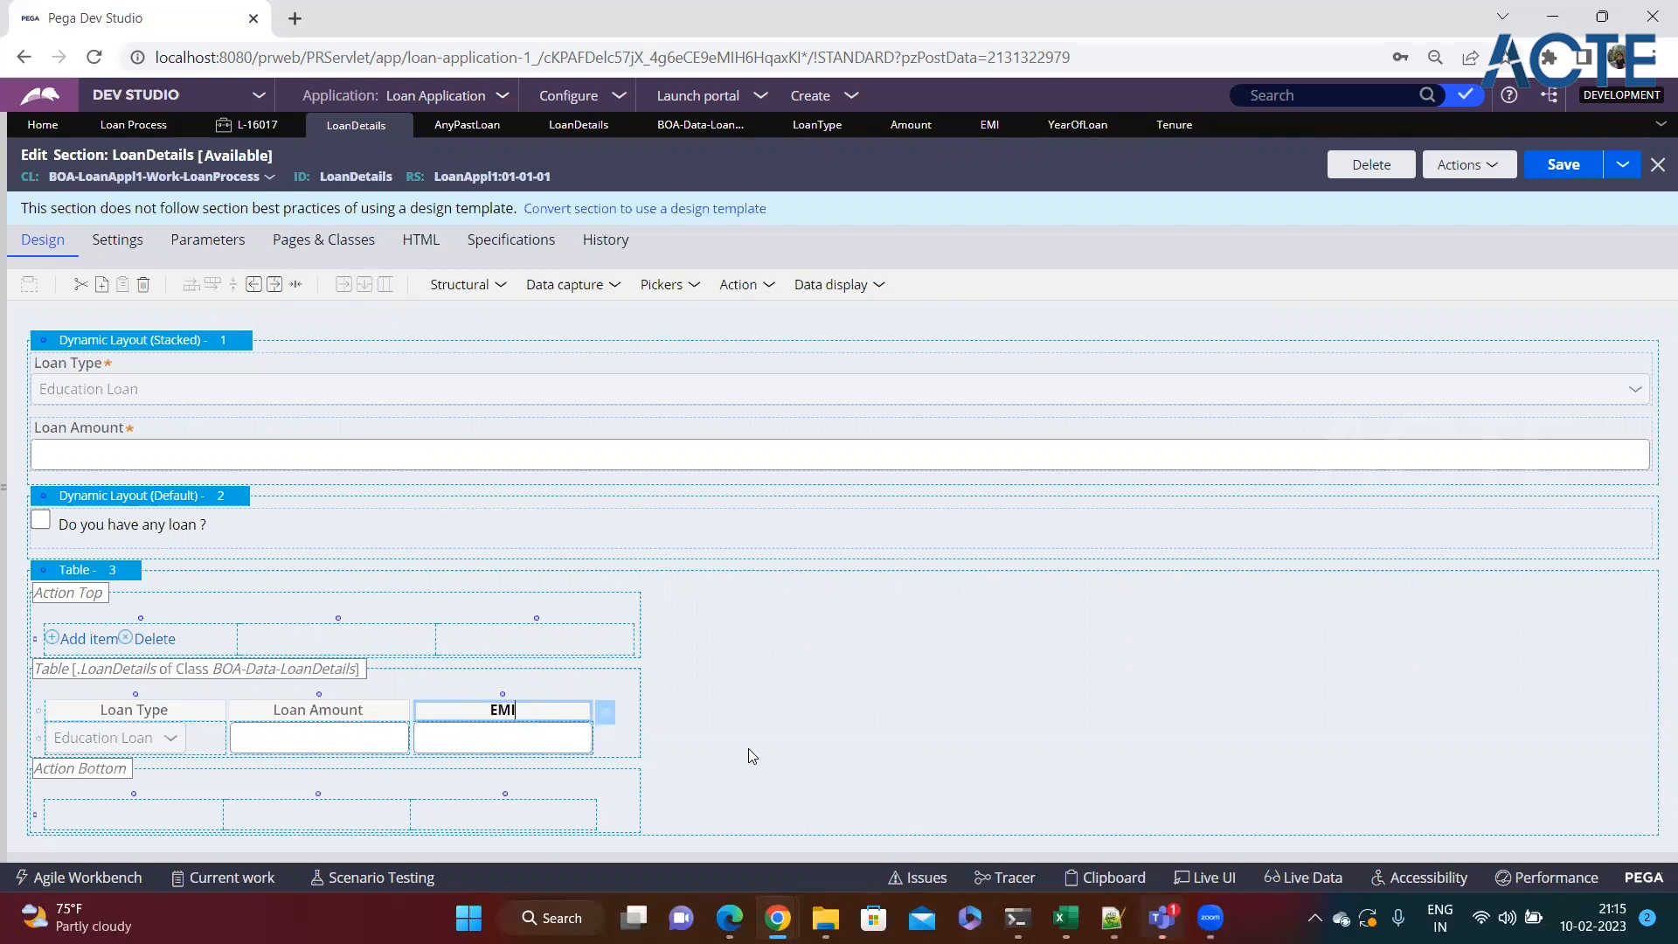
{"action": "type", "text": " per month"}
Insert a fourth column after EMI per month and place a text input in its data cell.
{"action": "left_click", "coordinate": [562, 739]}
{"action": "left_click", "coordinate": [275, 285]}
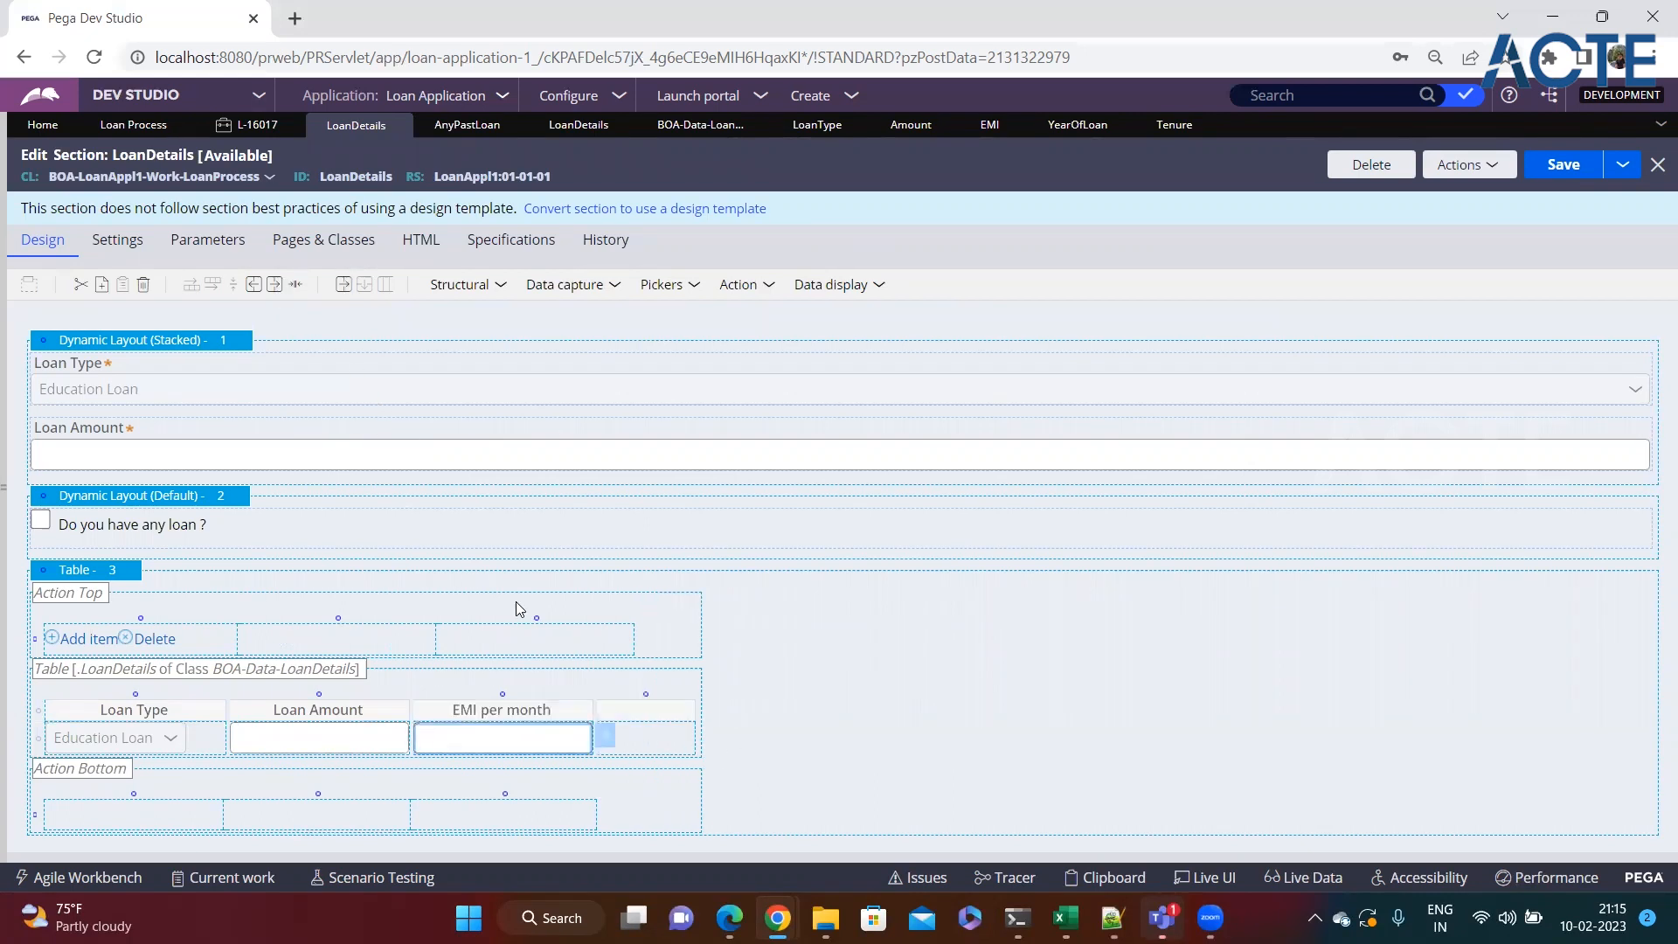
{"action": "left_click", "coordinate": [662, 738]}
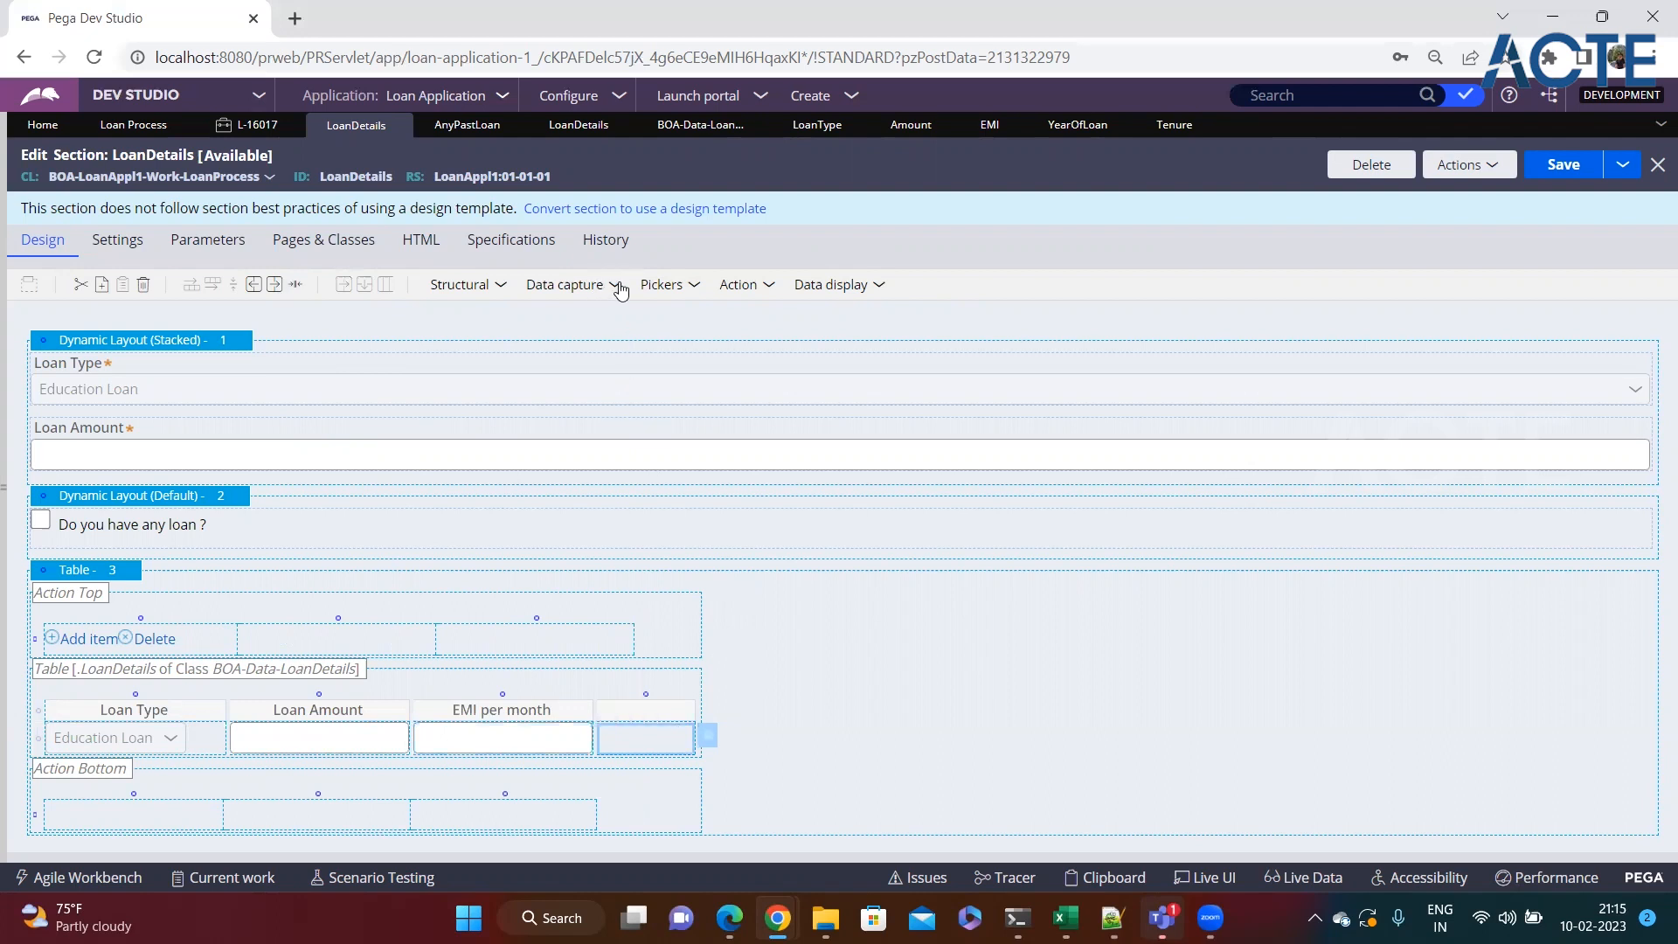
{"action": "left_click", "coordinate": [662, 284]}
{"action": "left_click_drag", "start_coordinate": [673, 311], "coordinate": [643, 743]}
Bind the fourth column's text input to the .YearOfLoan property.
{"action": "left_click", "coordinate": [789, 737]}
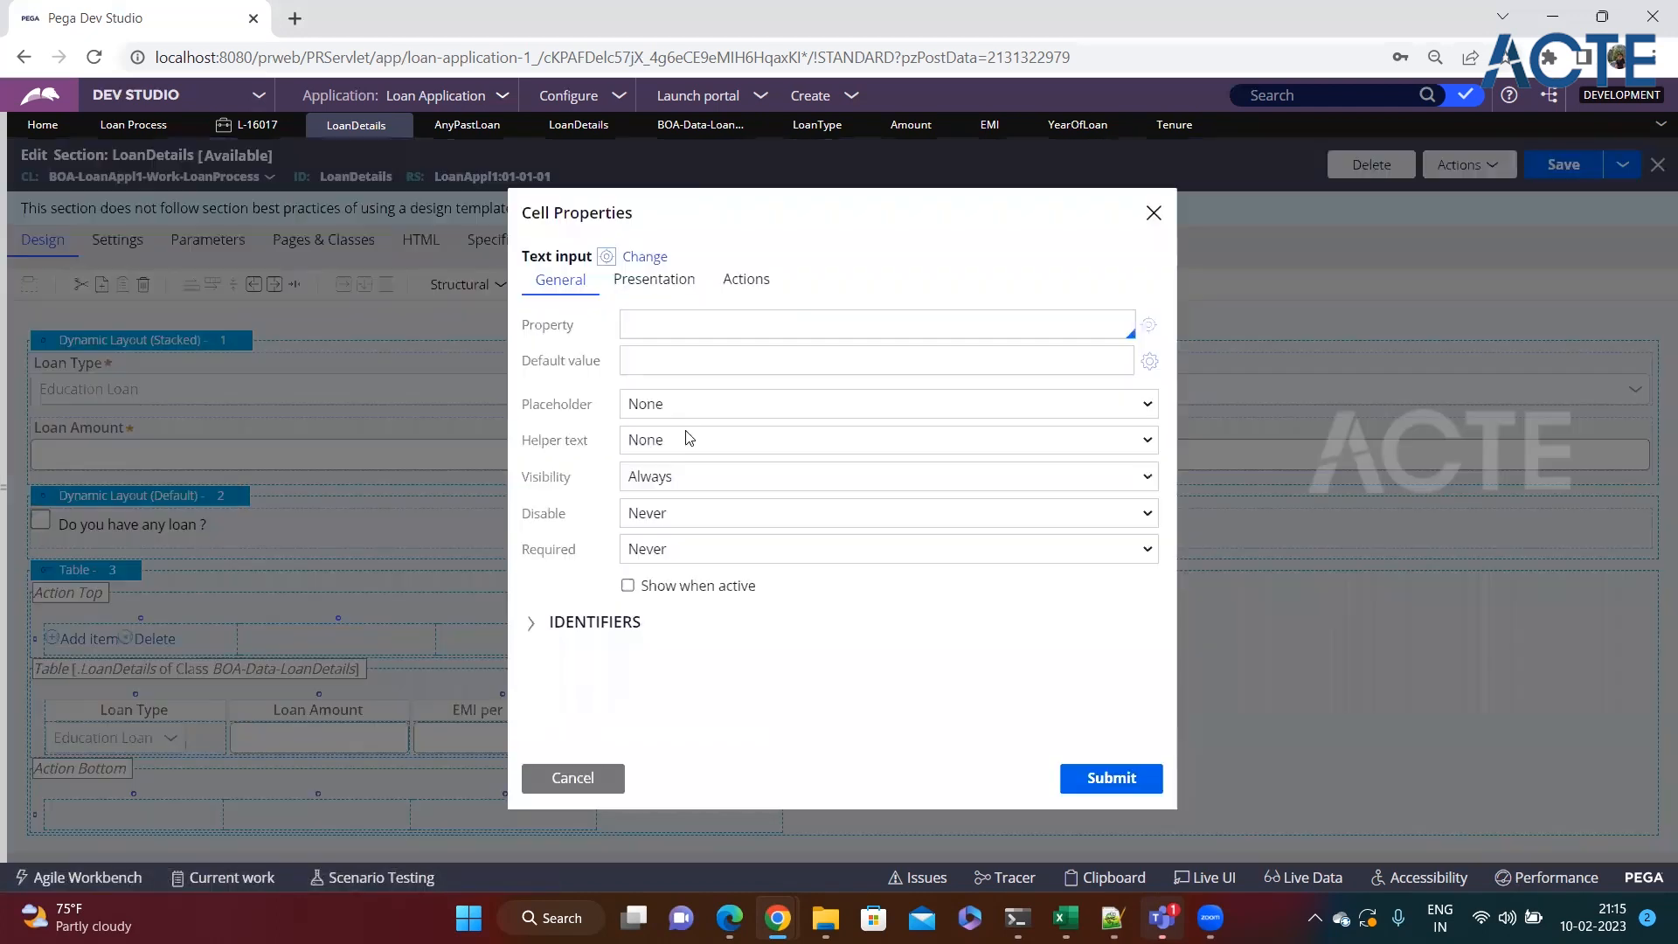
{"action": "type", "text": "."}
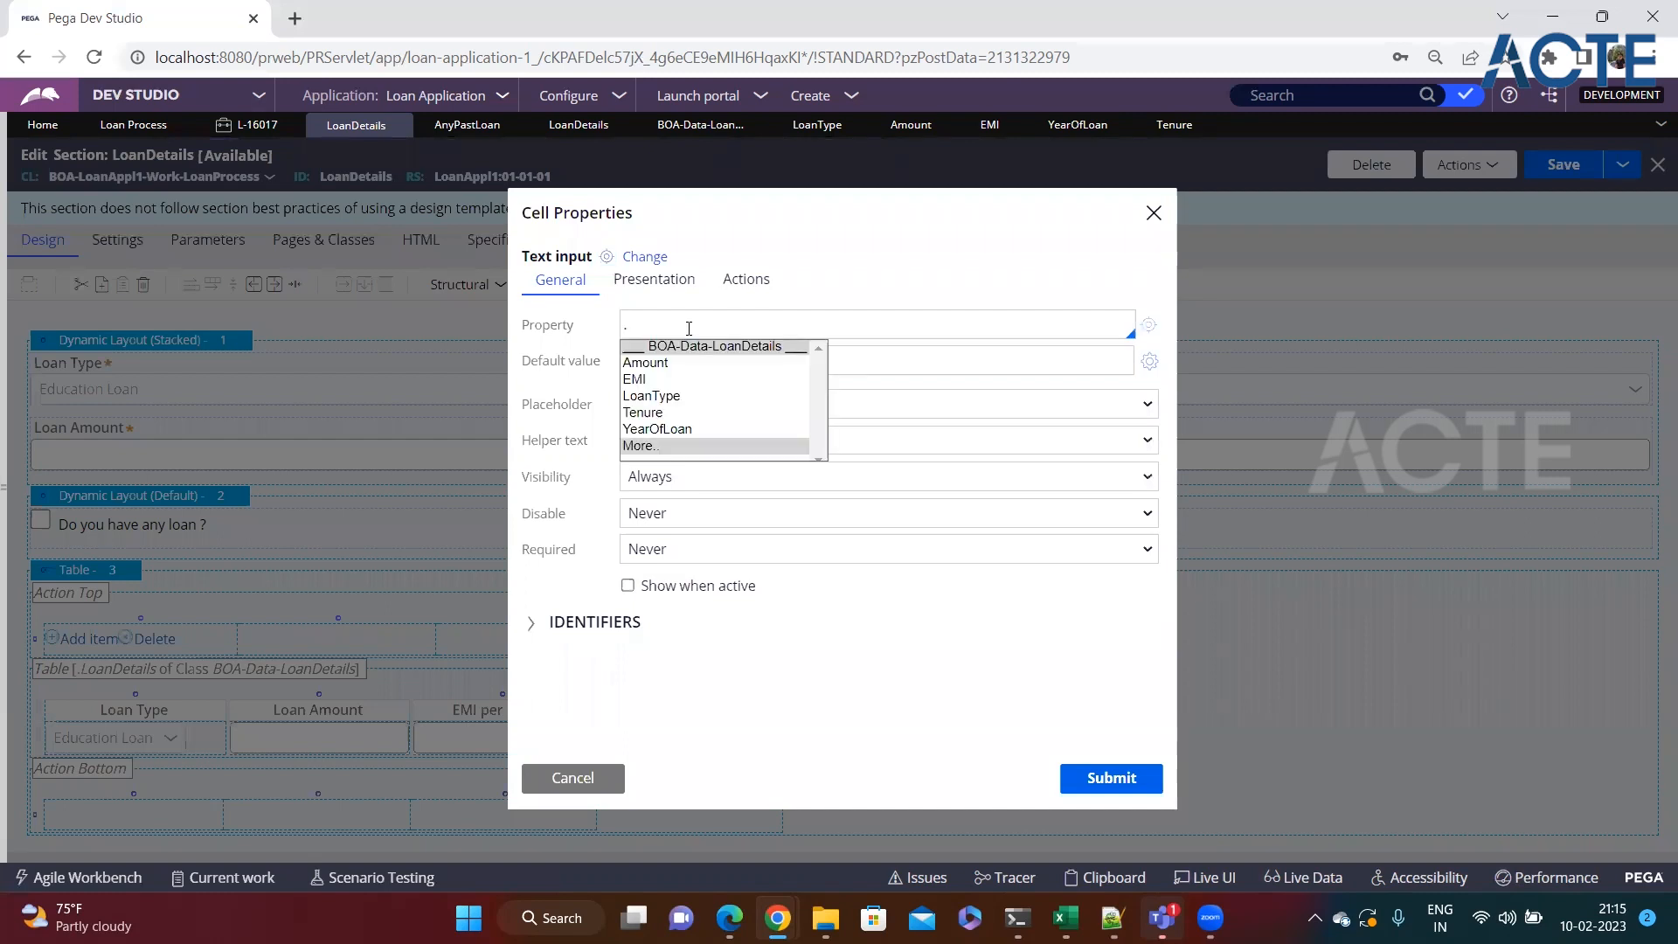
{"action": "key", "text": "Down"}
{"action": "key", "text": "Down"}
{"action": "key", "text": "Down"}
{"action": "key", "text": "Down"}
{"action": "key", "text": "Down"}
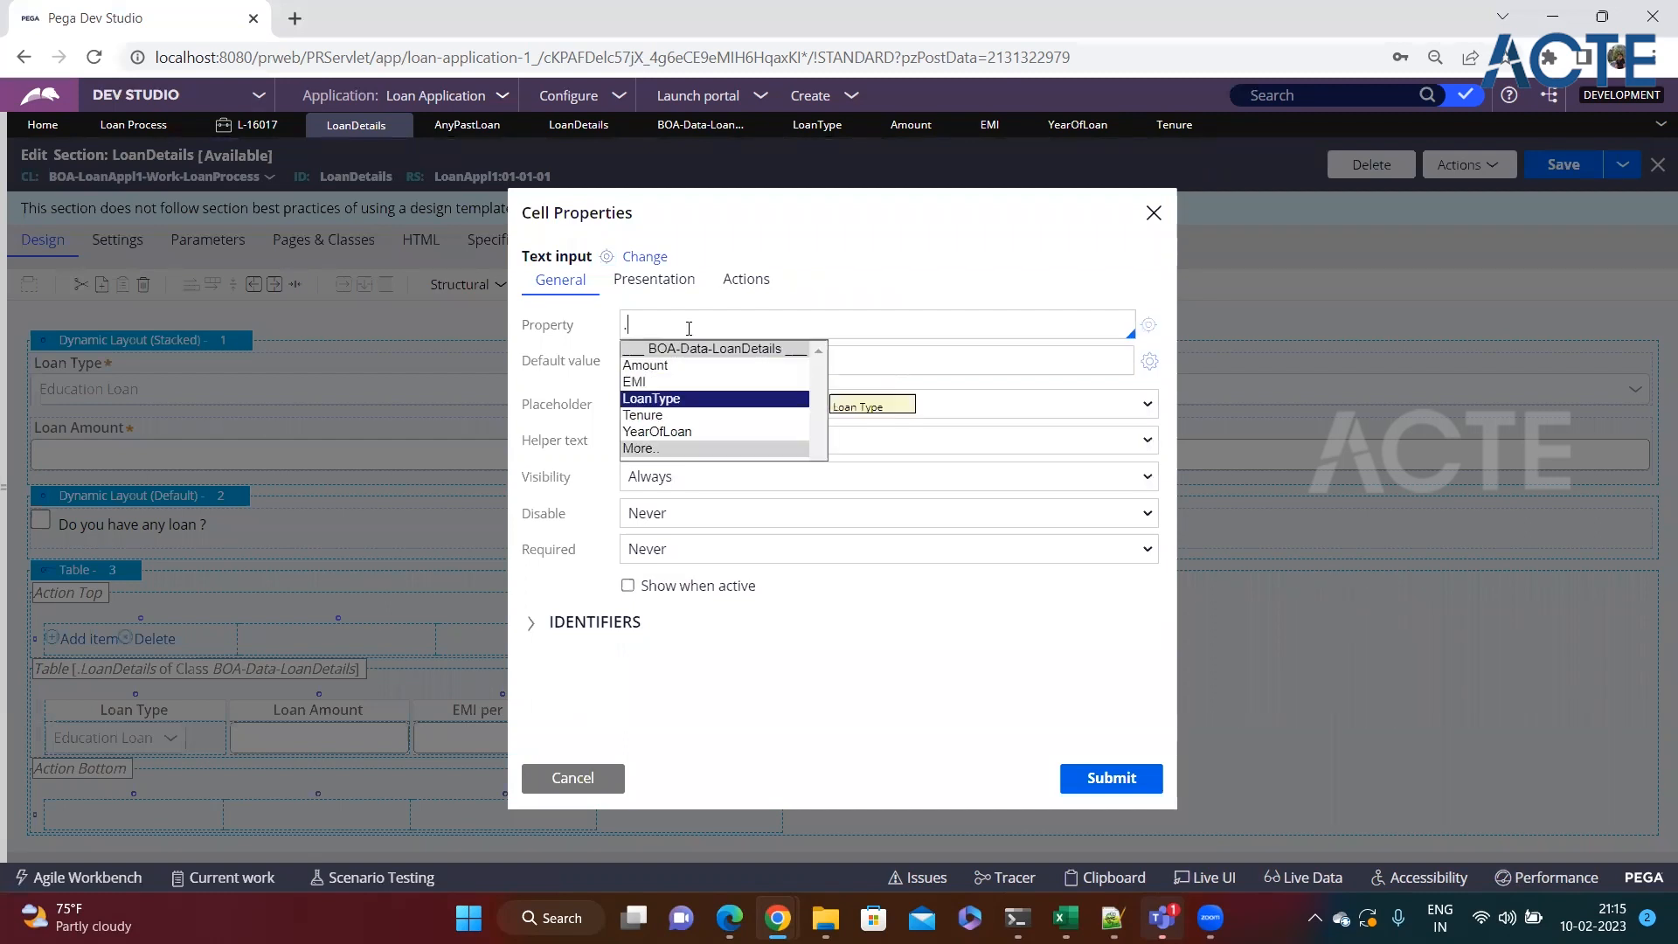
{"action": "key", "text": "Return"}
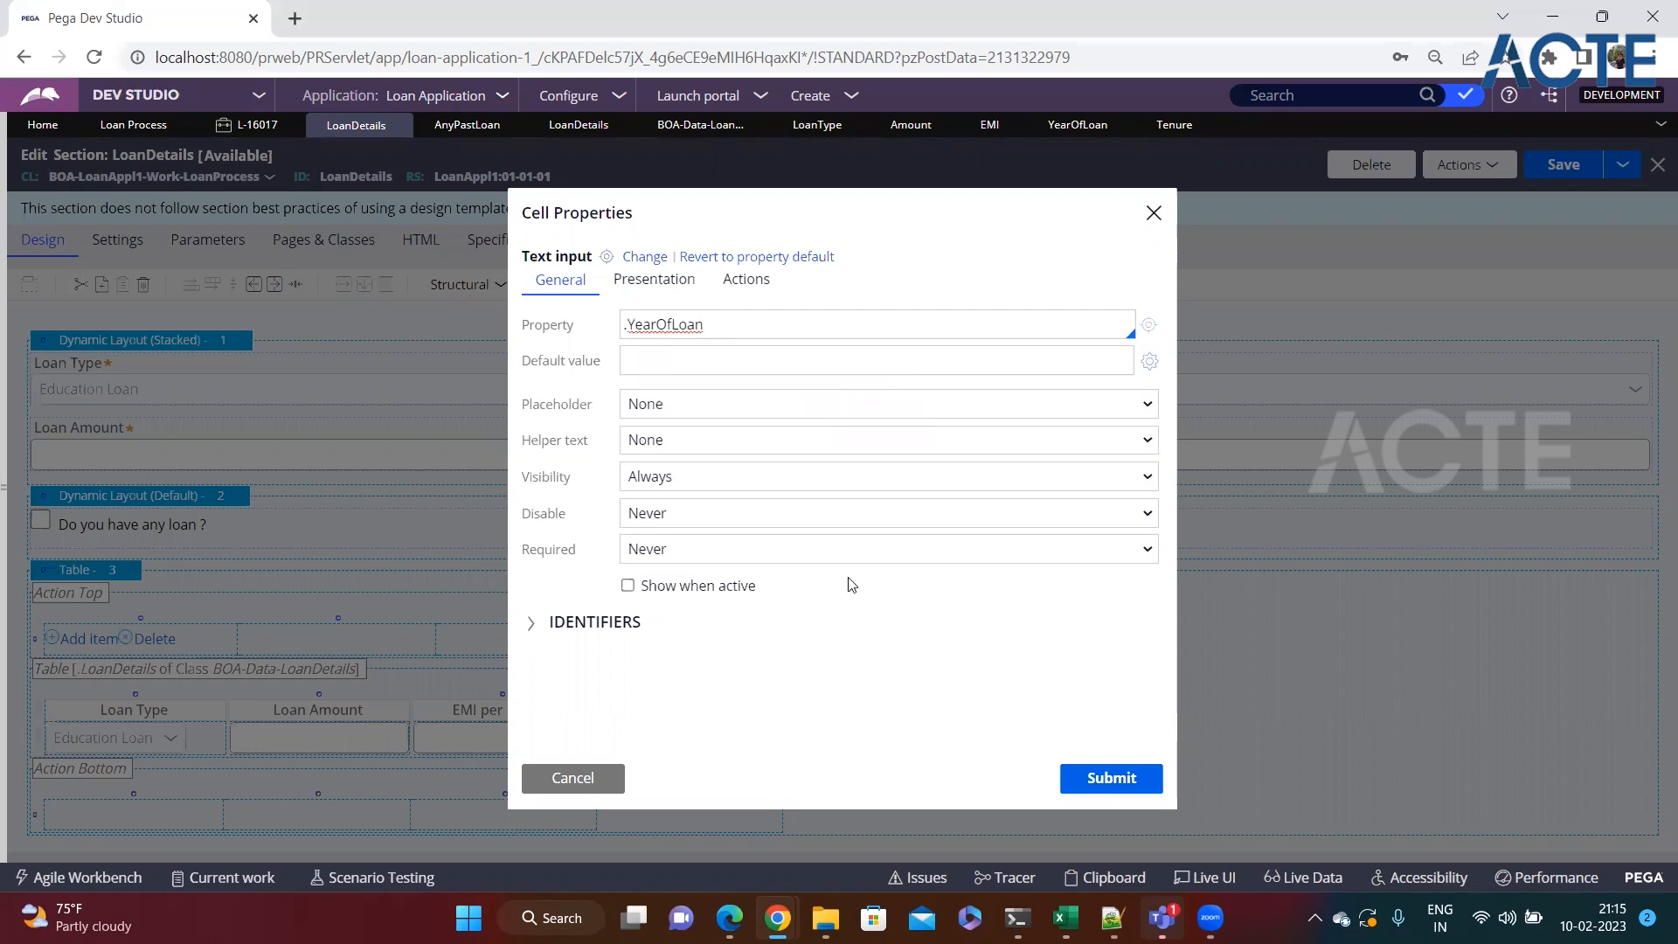
{"action": "left_click", "coordinate": [1111, 777]}
Rename the fourth column's header to "Loan taken year".
{"action": "left_click", "coordinate": [649, 718]}
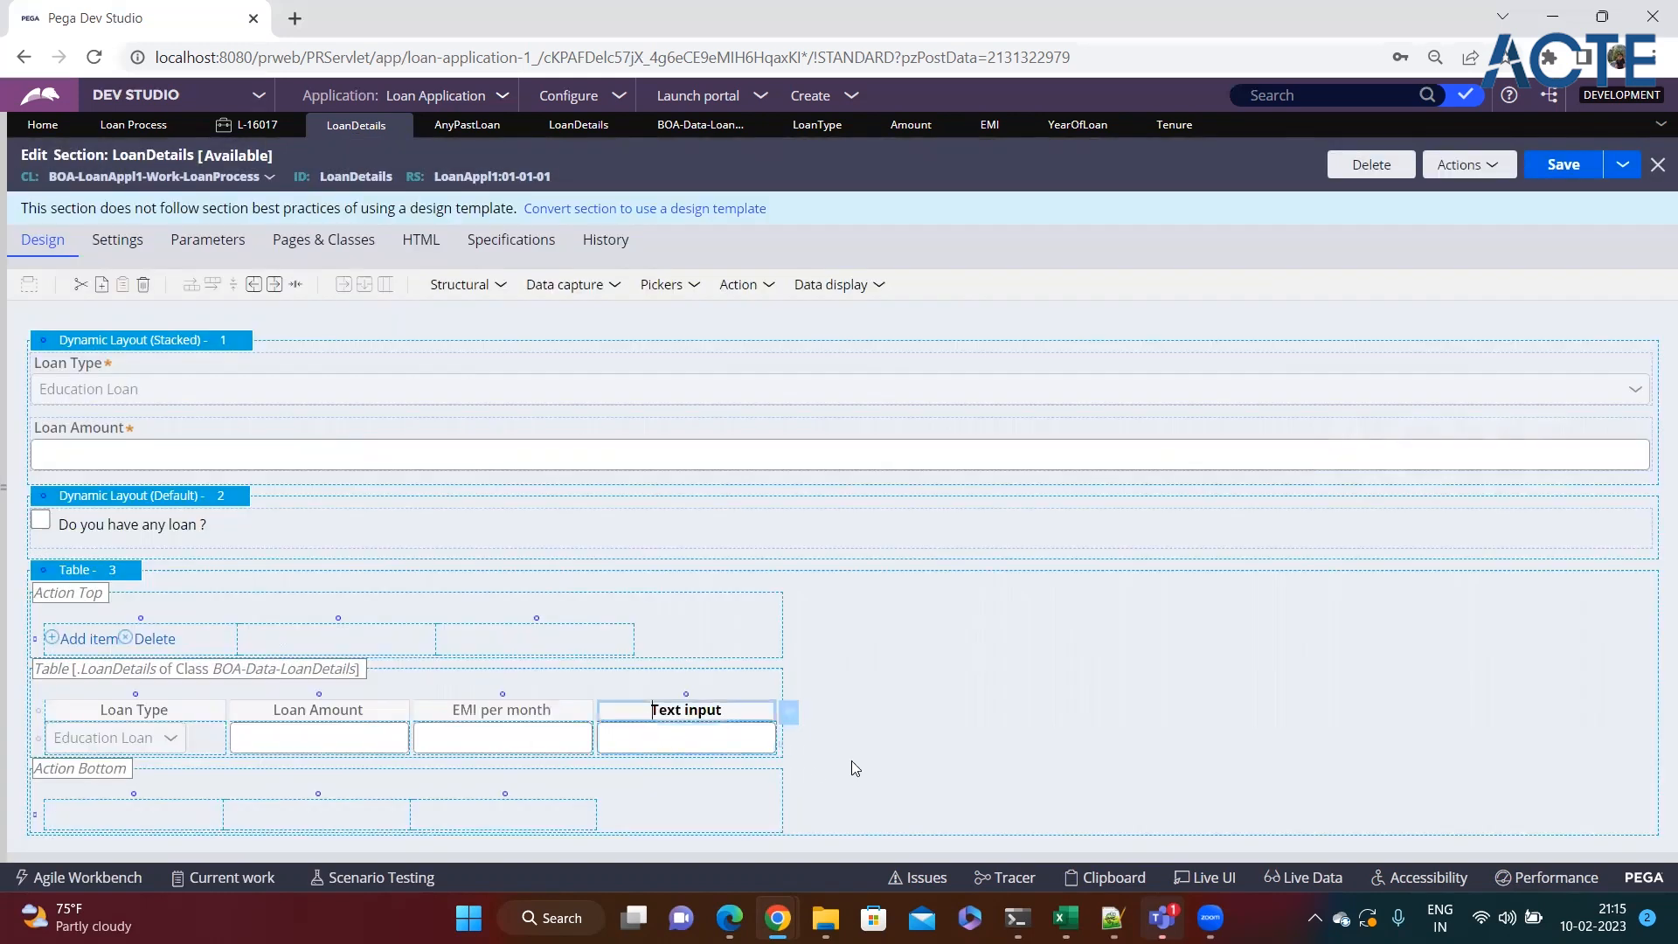
{"action": "key", "text": "Delete"}
{"action": "key", "text": "Delete"}
{"action": "key", "text": "Delete"}
{"action": "key", "text": "Delete"}
{"action": "key", "text": "Delete"}
{"action": "key", "text": "Delete"}
{"action": "key", "text": "Delete"}
{"action": "key", "text": "Delete"}
{"action": "key", "text": "Delete"}
{"action": "key", "text": "Delete"}
{"action": "type", "text": "Loan taken year"}
Insert a fifth column after Loan taken year and place a text input in its data cell.
{"action": "left_click", "coordinate": [276, 288]}
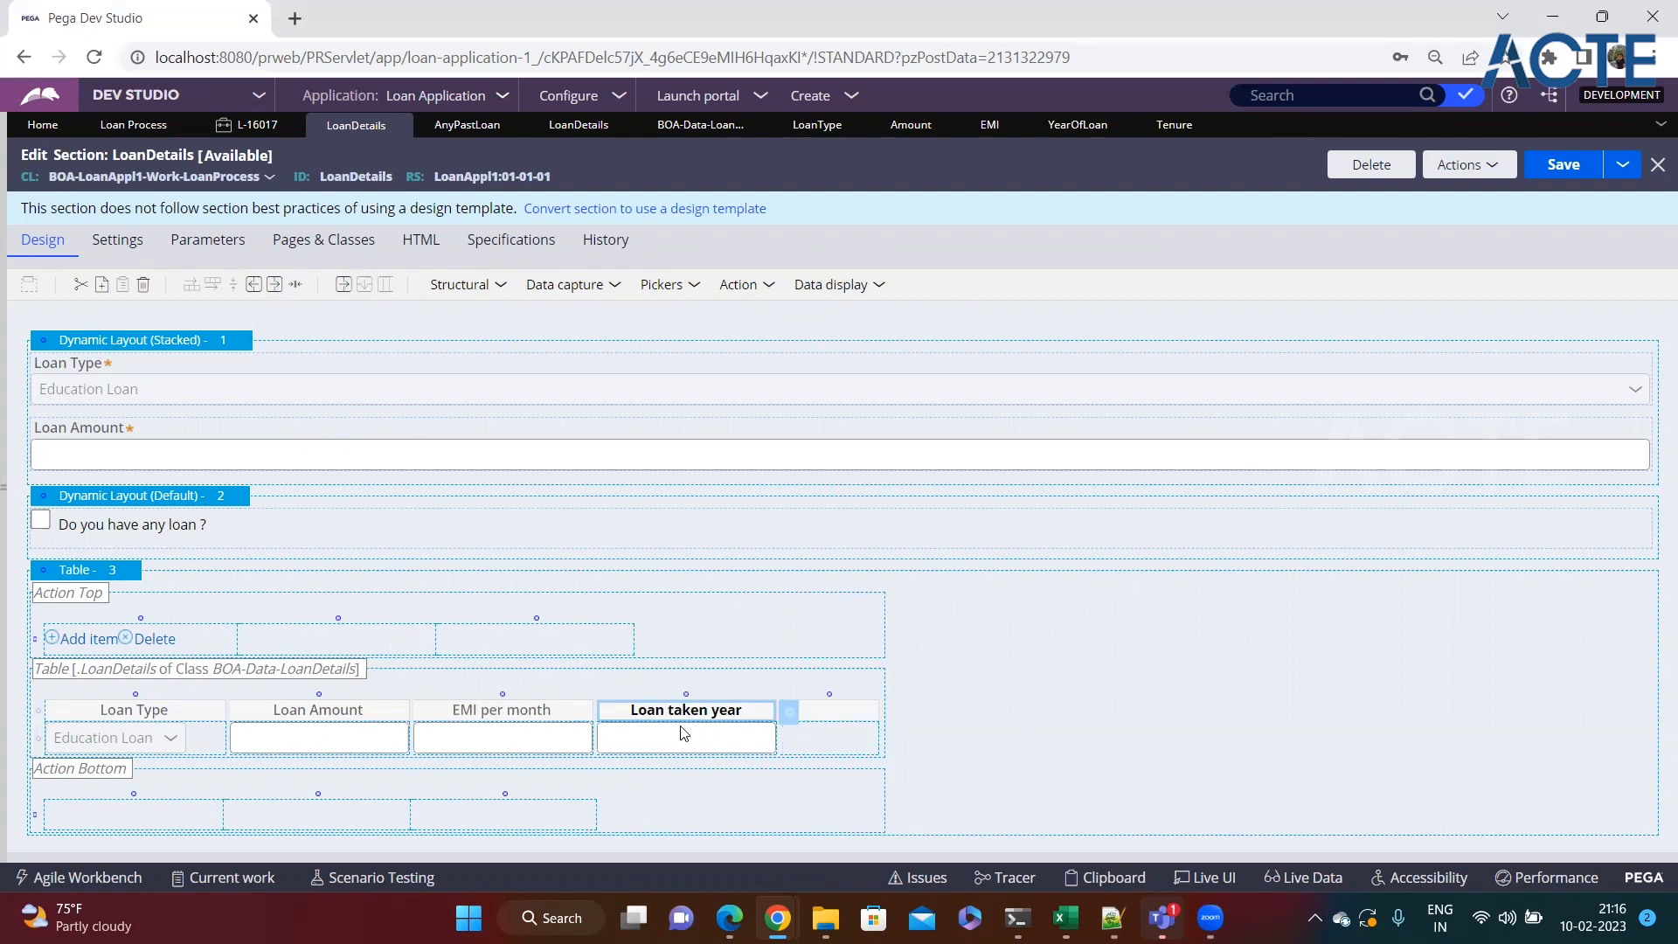
{"action": "left_click", "coordinate": [835, 743]}
{"action": "left_click", "coordinate": [589, 295]}
{"action": "left_click_drag", "start_coordinate": [555, 315], "coordinate": [827, 735]}
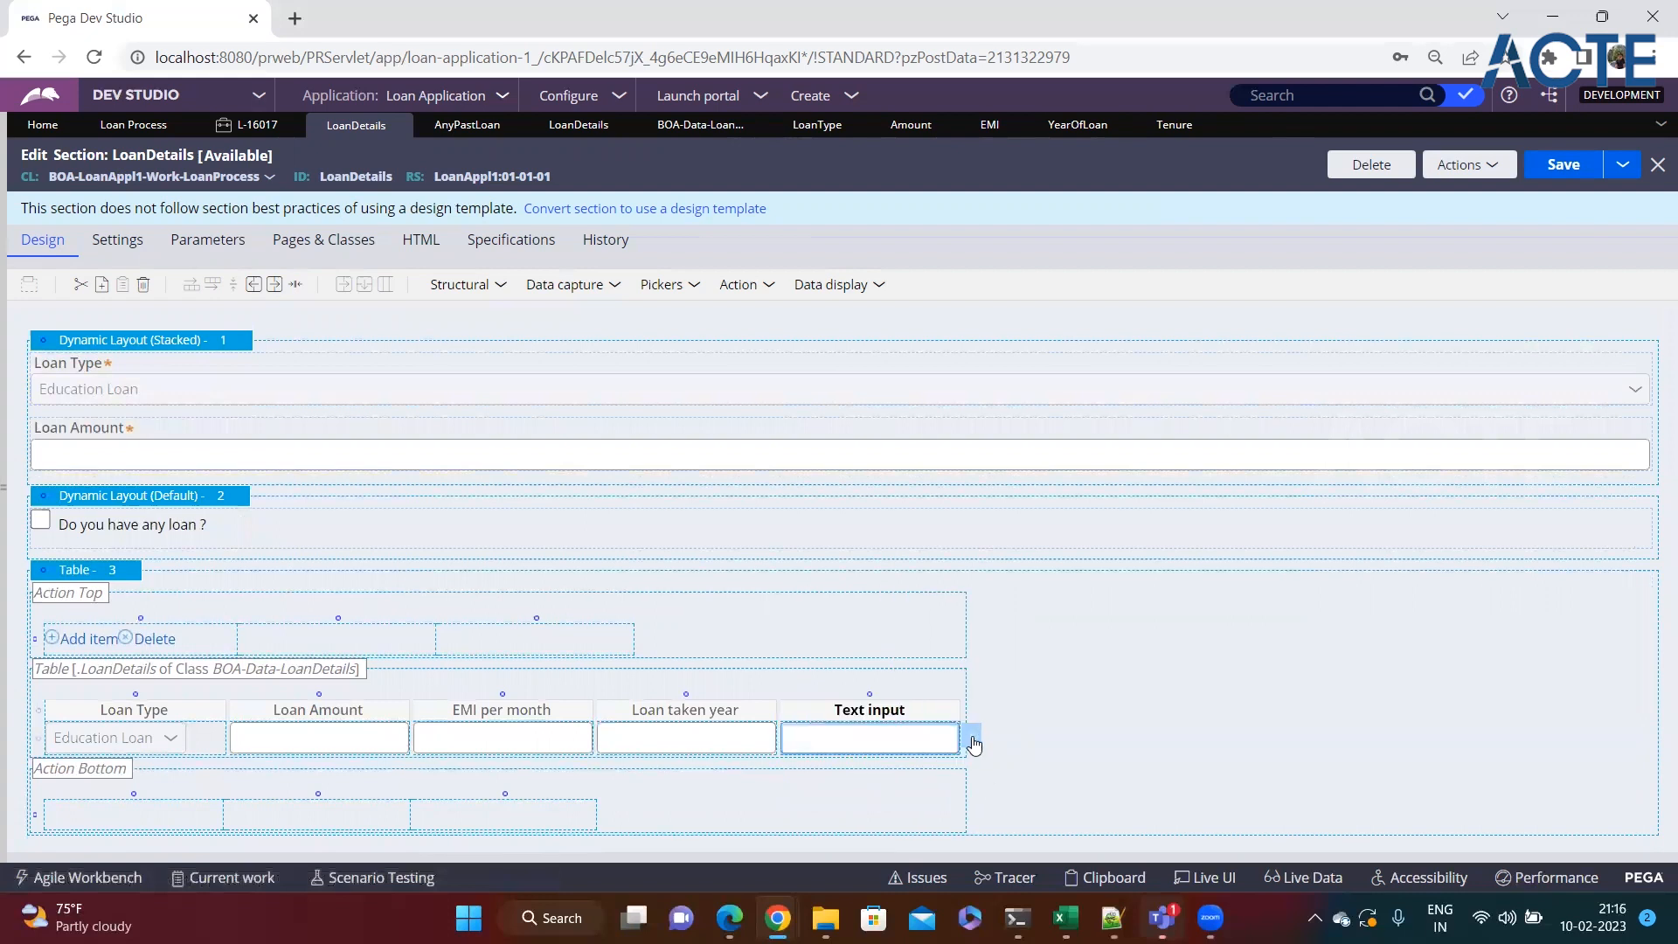
Bind the fifth column's text input to the .Tenure property.
{"action": "left_click", "coordinate": [972, 741]}
{"action": "type", "text": "."}
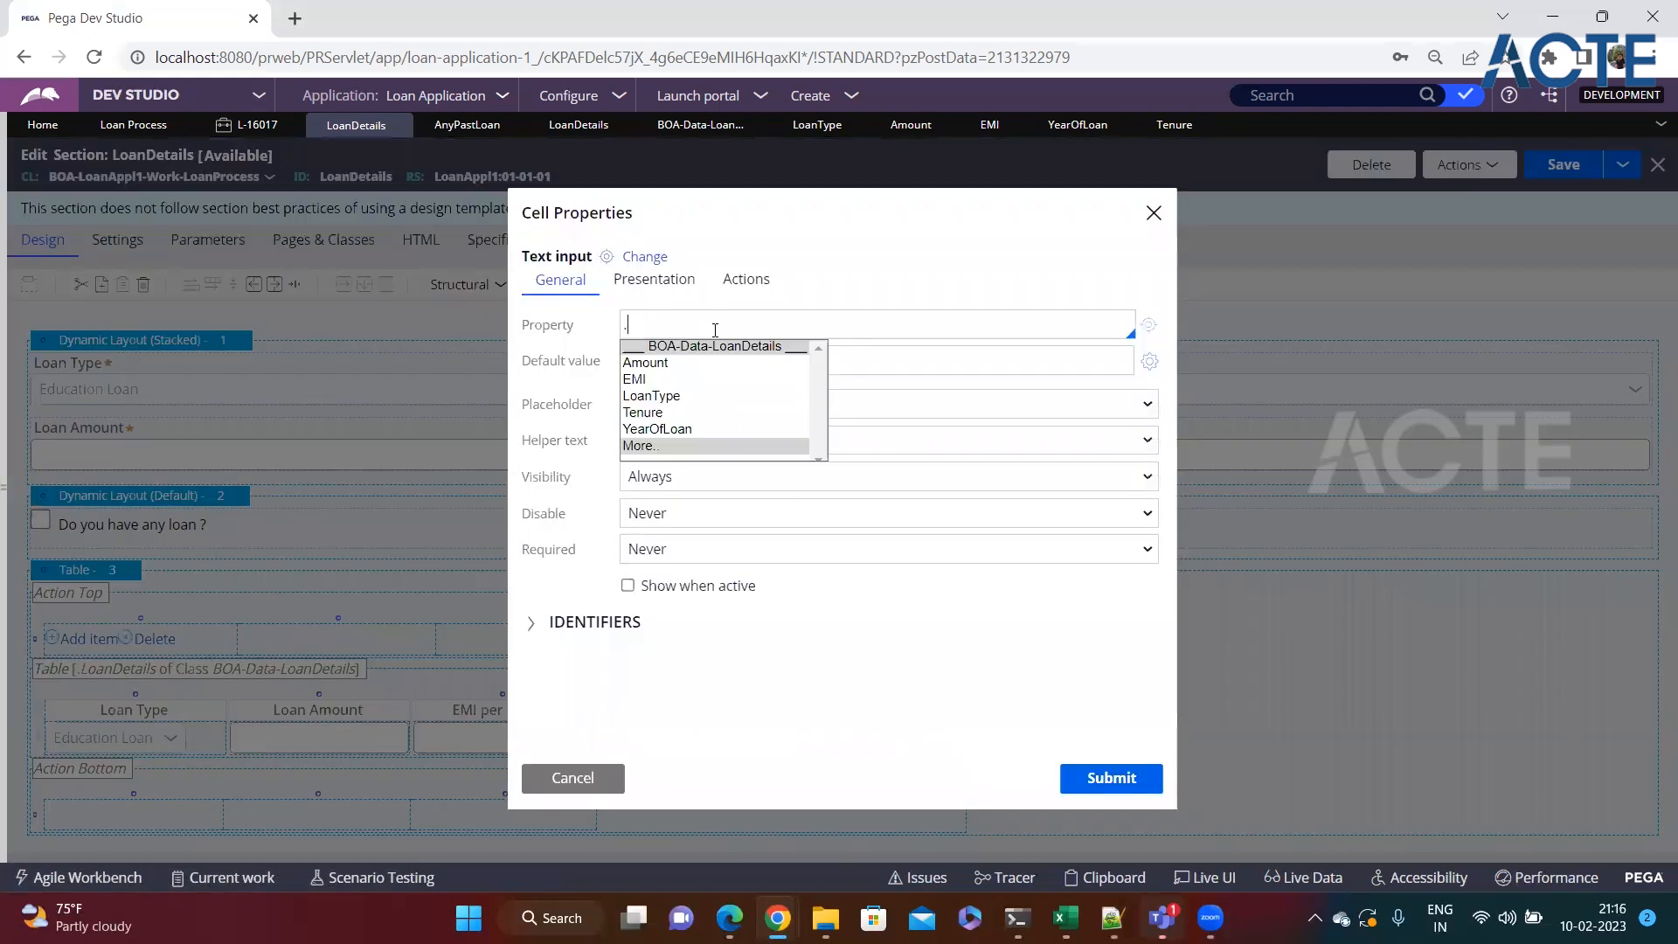
{"action": "key", "text": "Down"}
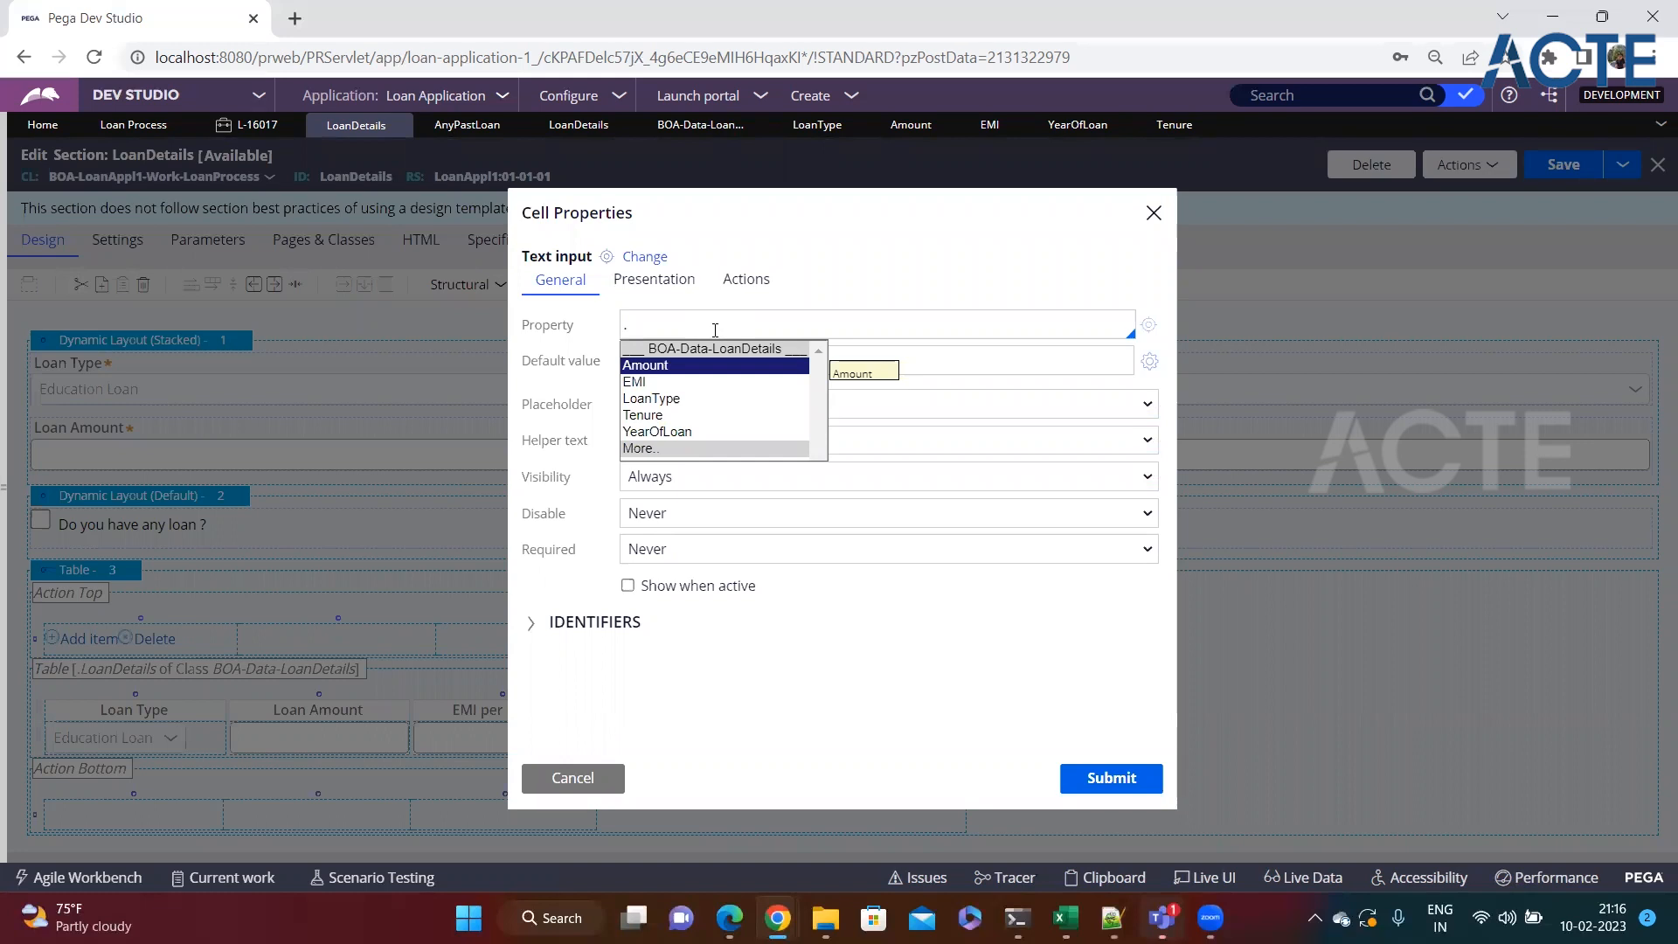
{"action": "key", "text": "Down"}
{"action": "key", "text": "Down"}
{"action": "key", "text": "Down"}
{"action": "key", "text": "Down"}
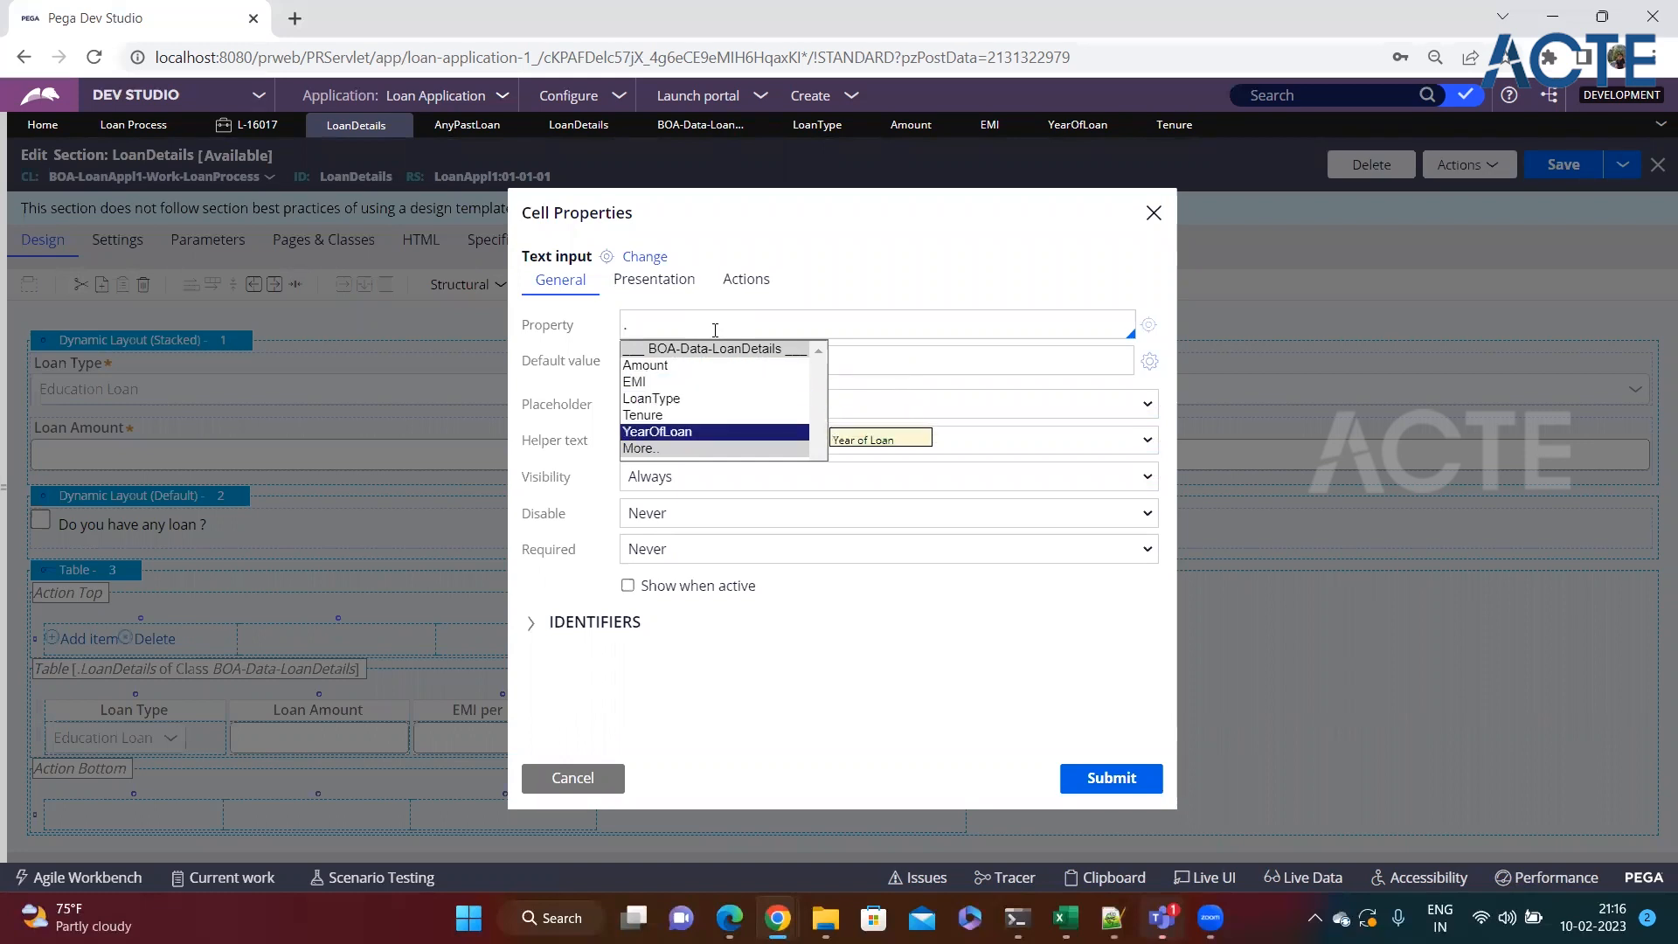
{"action": "key", "text": "Up"}
{"action": "key", "text": "Return"}
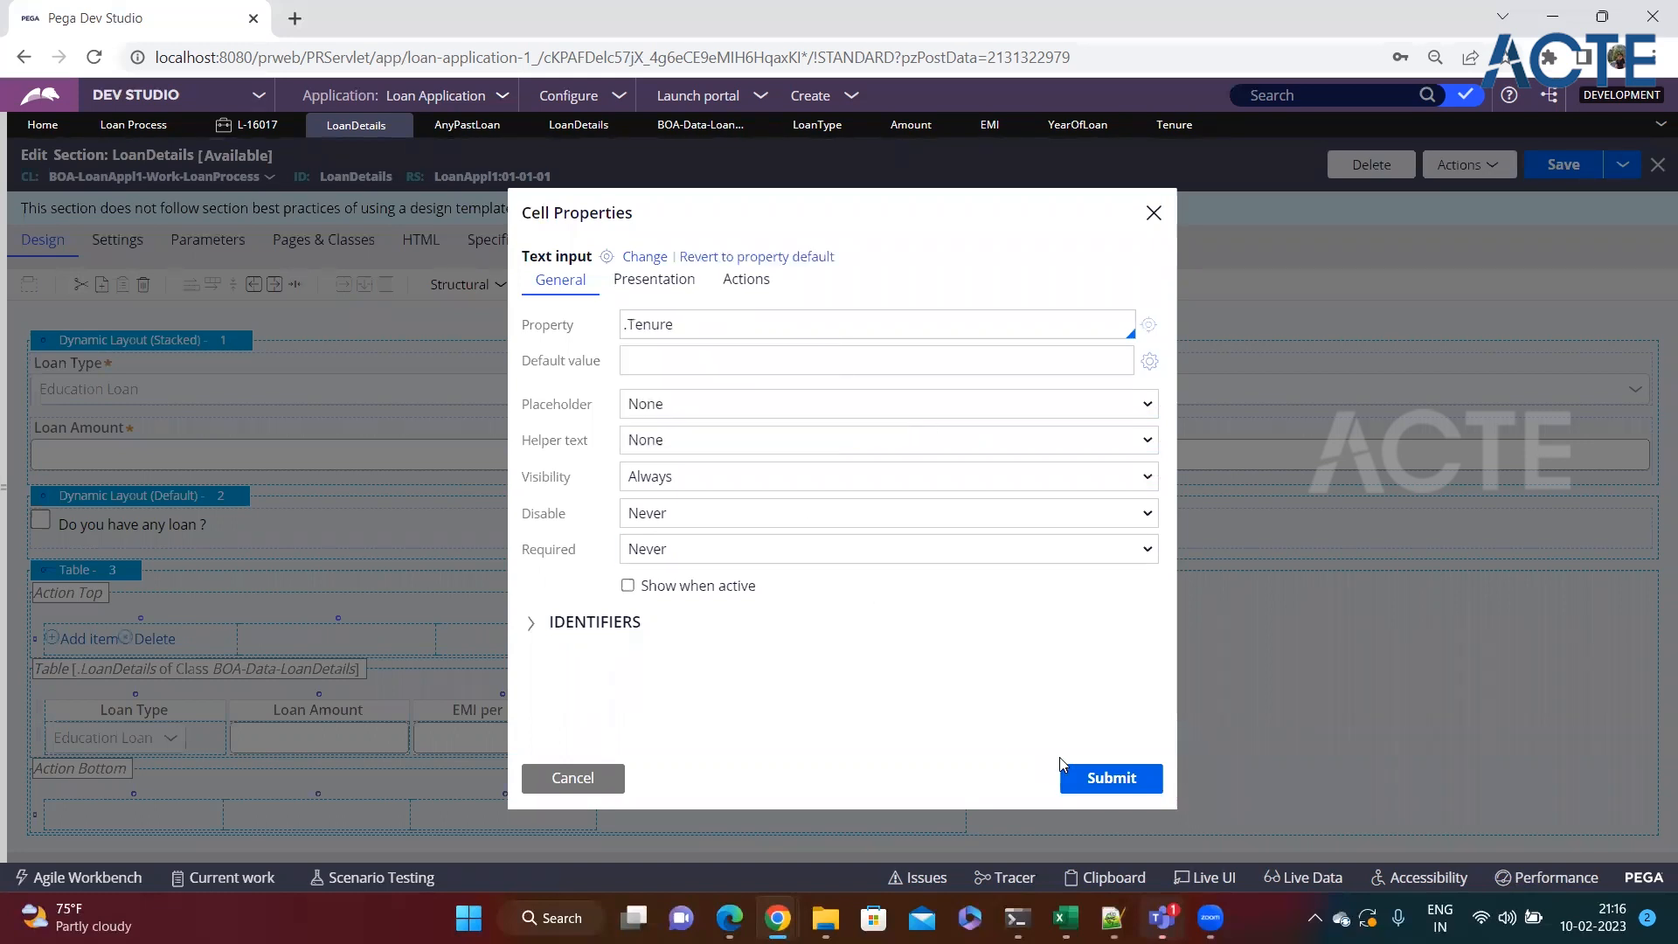
{"action": "left_click", "coordinate": [1111, 776]}
Rename the fifth column's header to "Loan Tenure" and save the LoanDetails section.
{"action": "left_click", "coordinate": [831, 710]}
{"action": "key", "text": "Delete"}
{"action": "key", "text": "Delete"}
{"action": "key", "text": "Delete"}
{"action": "key", "text": "Delete"}
{"action": "key", "text": "Delete"}
{"action": "key", "text": "Delete"}
{"action": "key", "text": "Delete"}
{"action": "key", "text": "Delete"}
{"action": "key", "text": "Delete"}
{"action": "key", "text": "Delete"}
{"action": "type", "text": "L"}
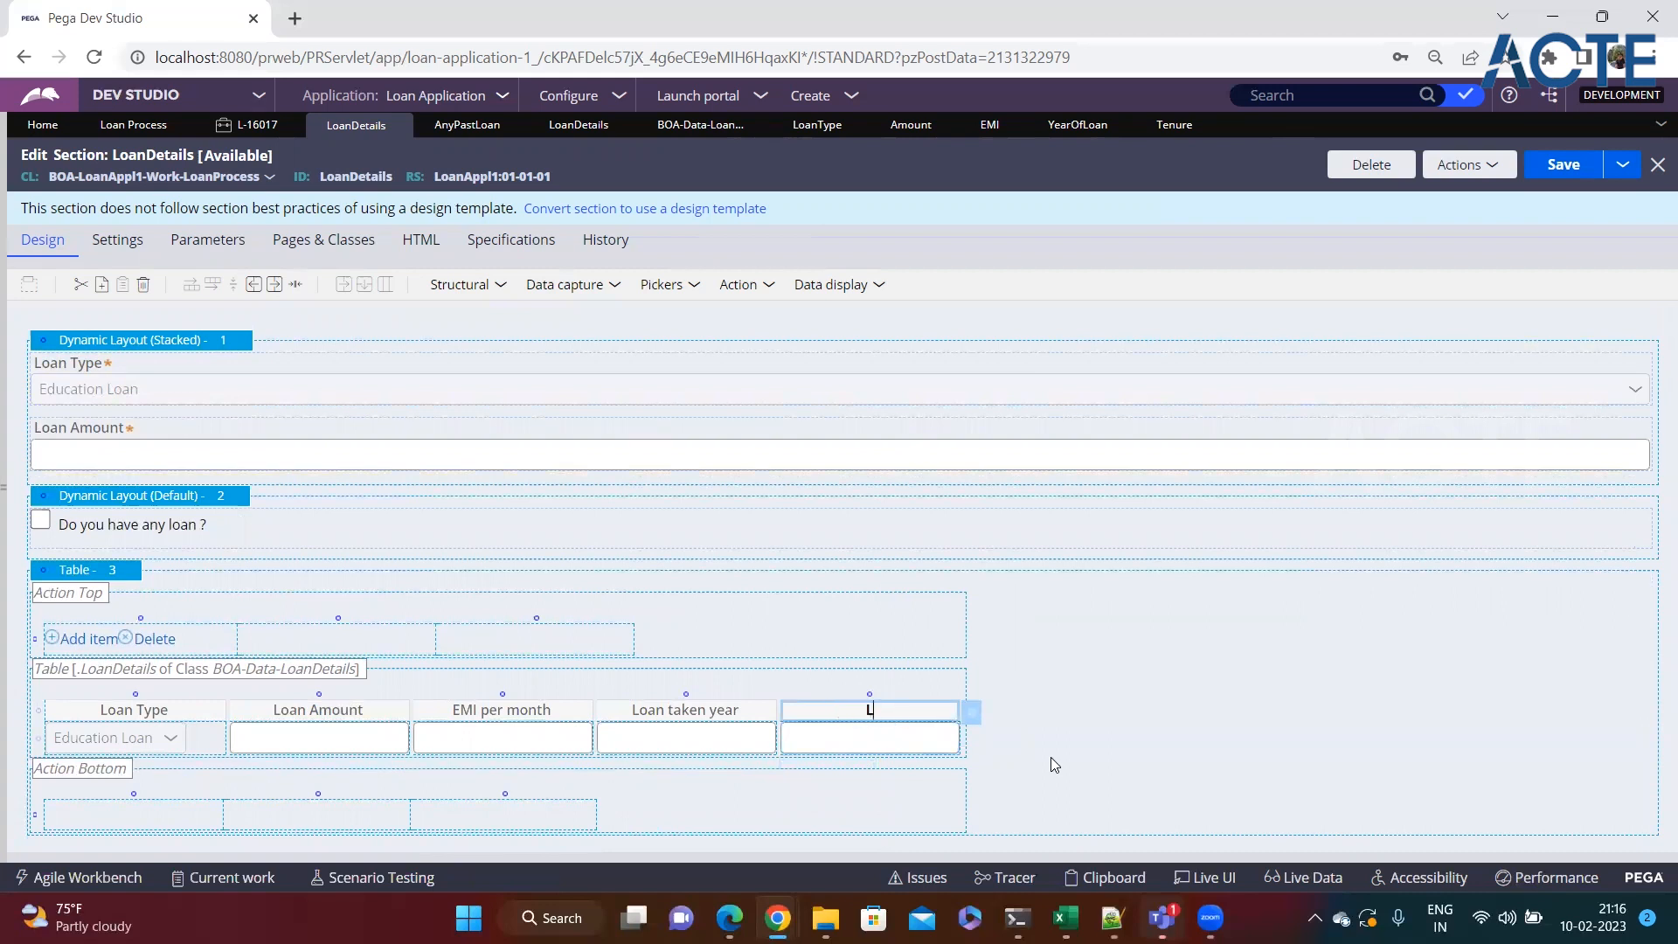
{"action": "type", "text": "oan Tenure"}
{"action": "key", "text": "ctrl+s"}
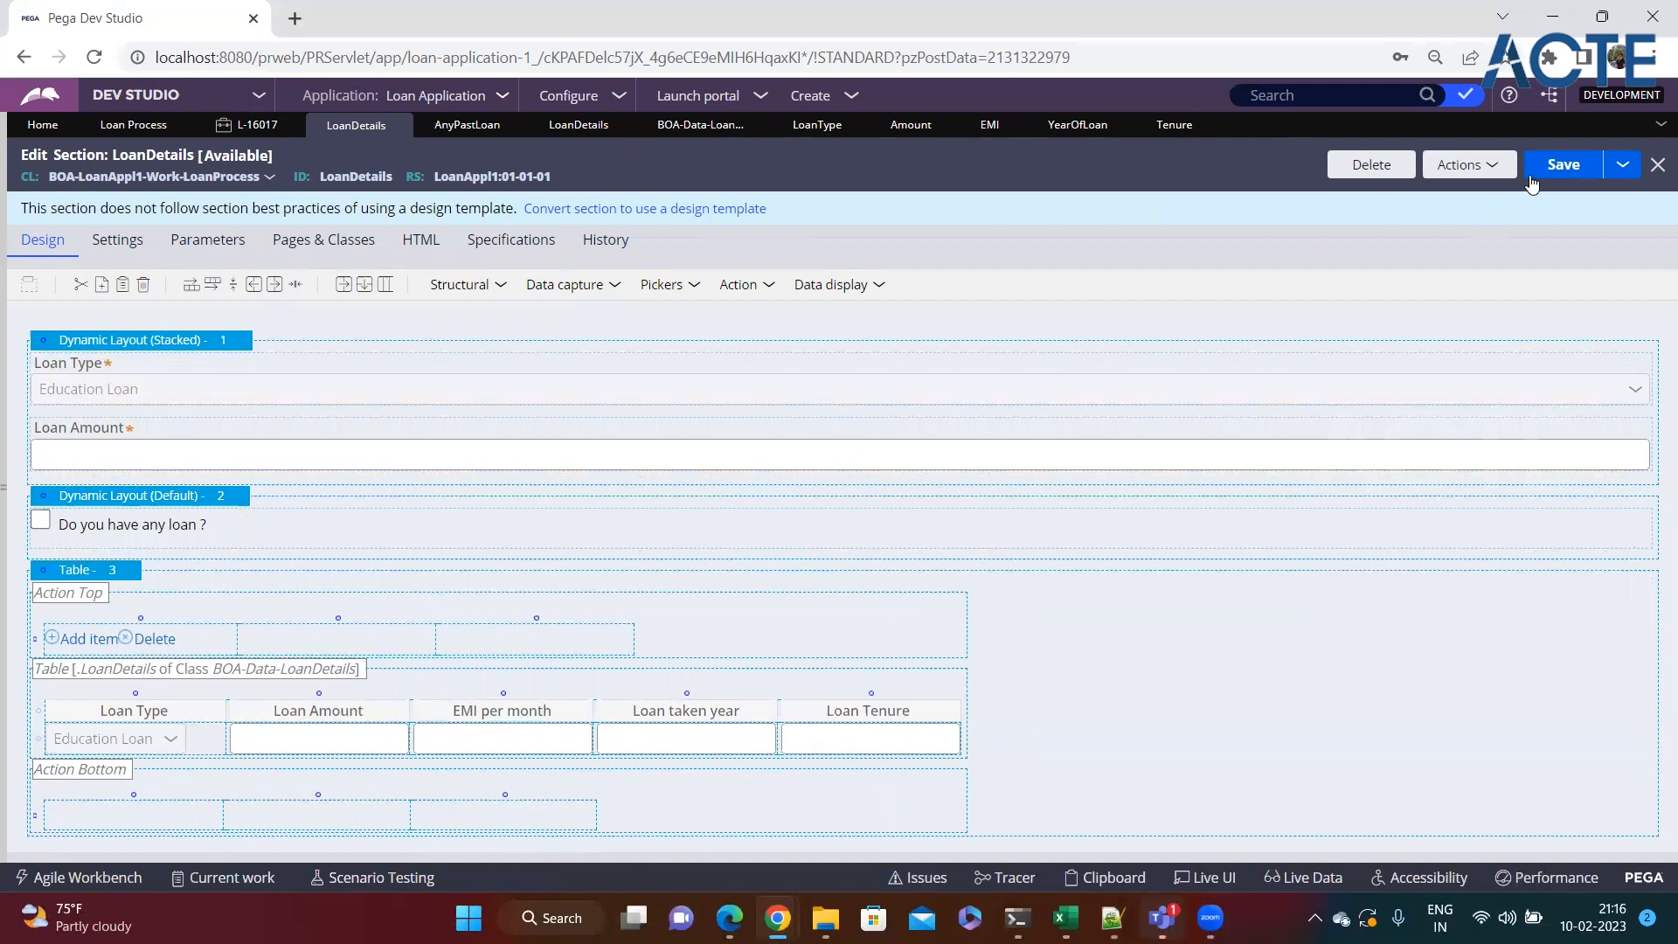
{"action": "left_click", "coordinate": [1609, 171]}
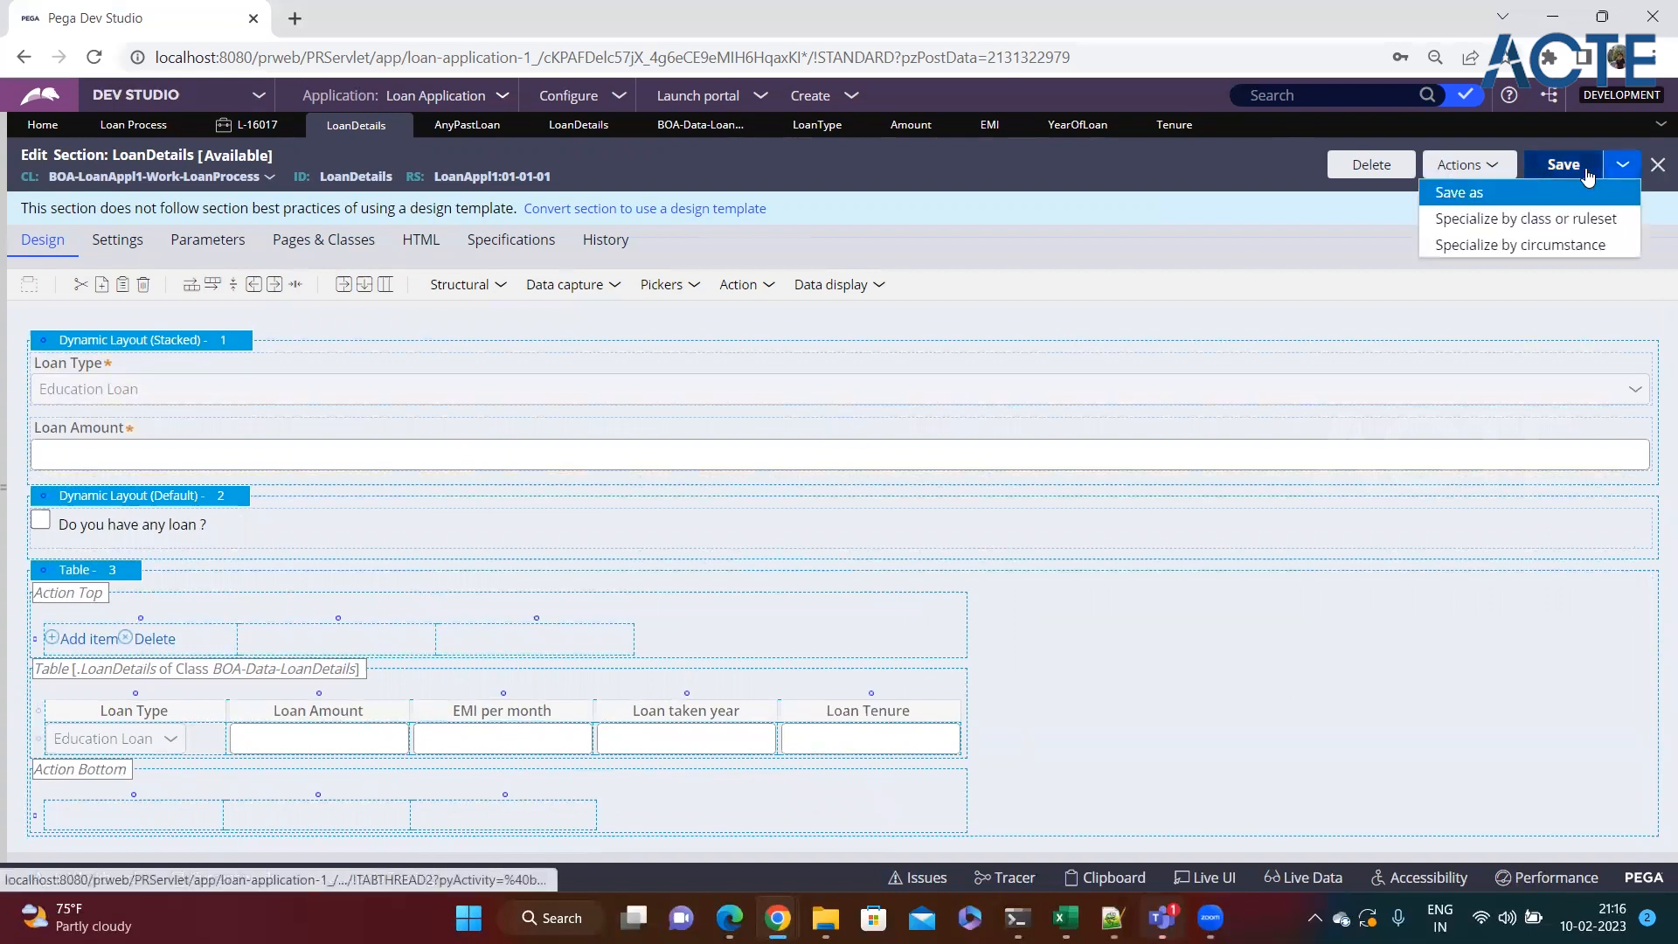
{"action": "left_click", "coordinate": [1586, 166]}
Close all open rule tabs and the old Loan Process case, discarding its unsaved entries.
{"action": "left_click", "coordinate": [1658, 128]}
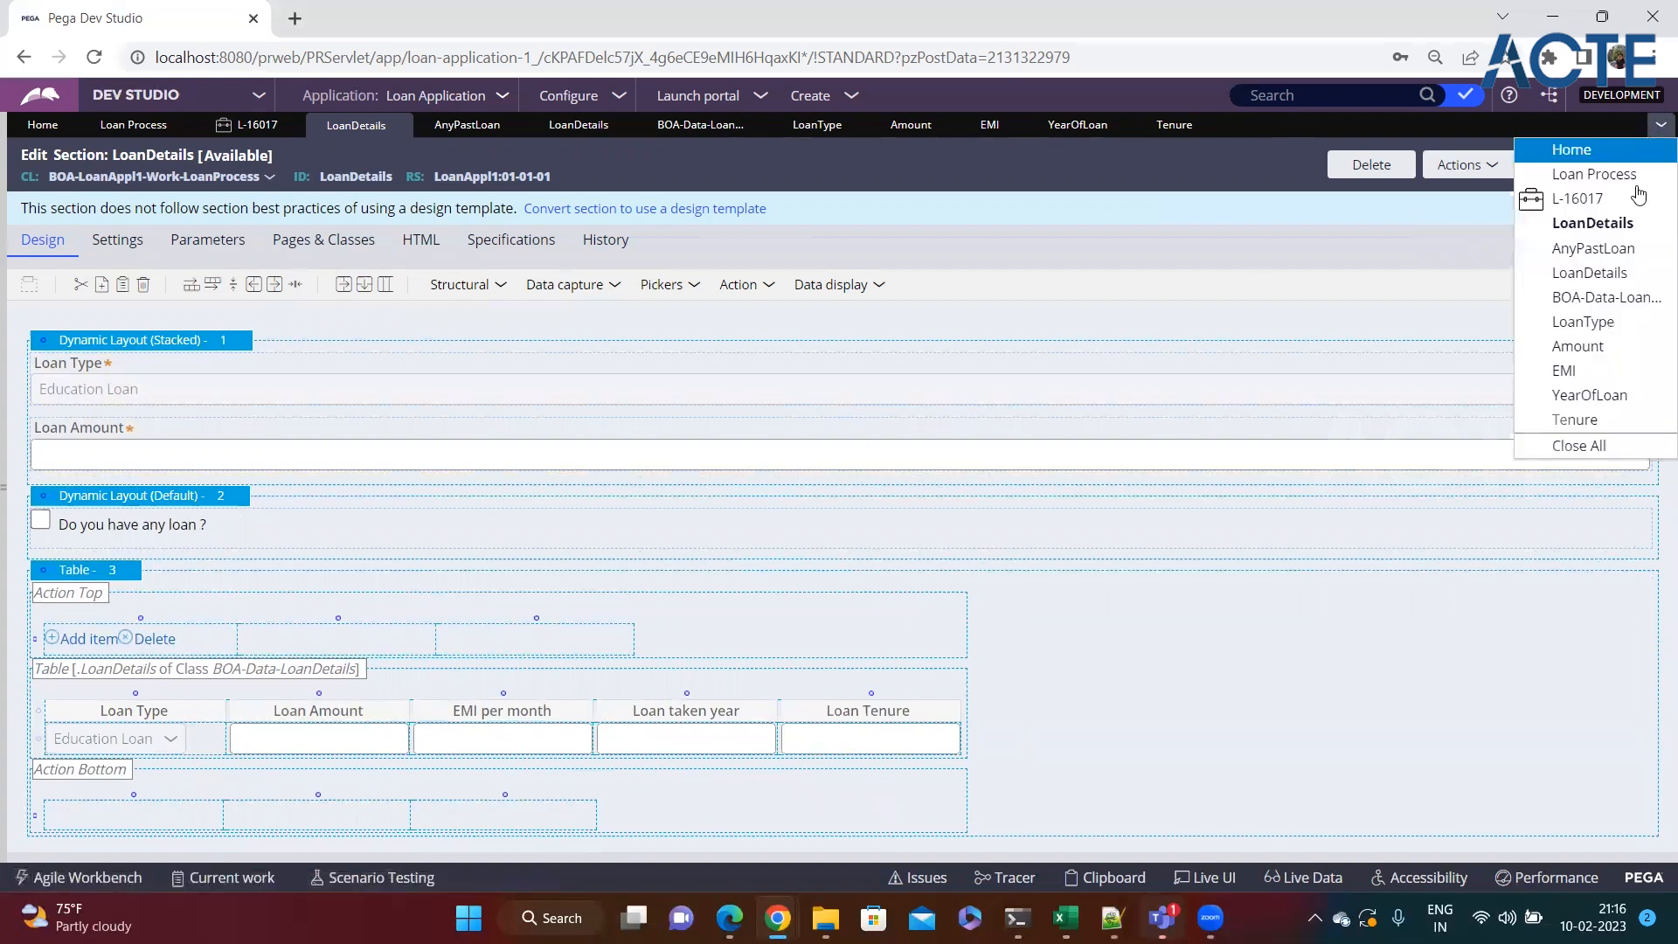
{"action": "left_click", "coordinate": [1582, 444]}
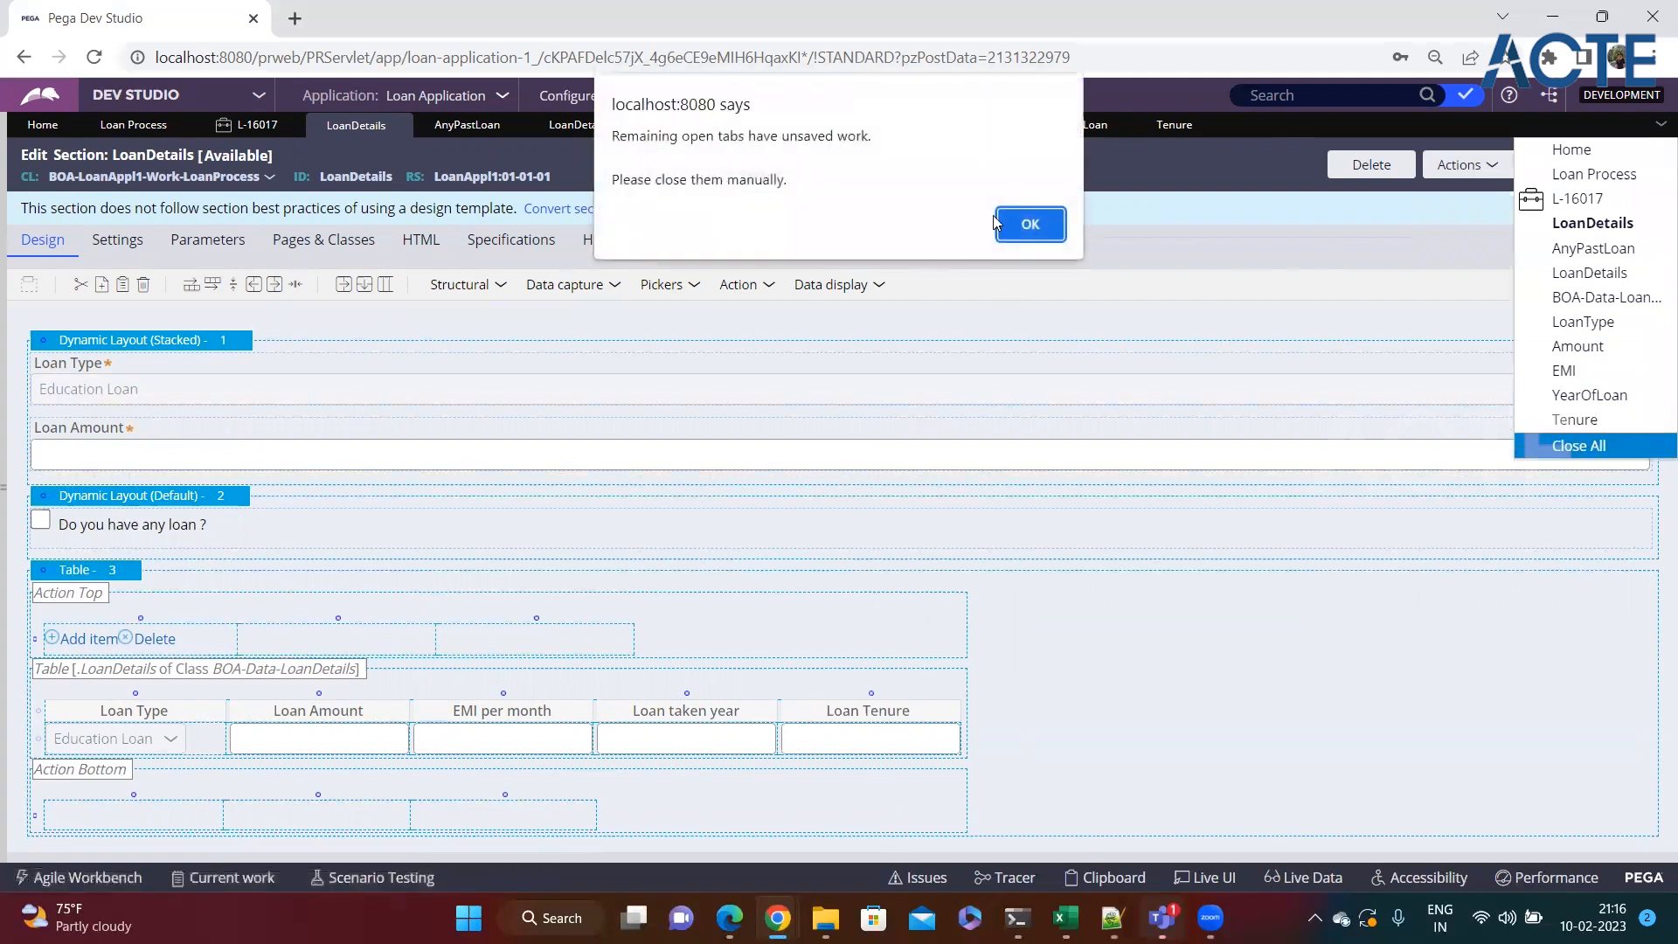
{"action": "left_click", "coordinate": [1022, 224]}
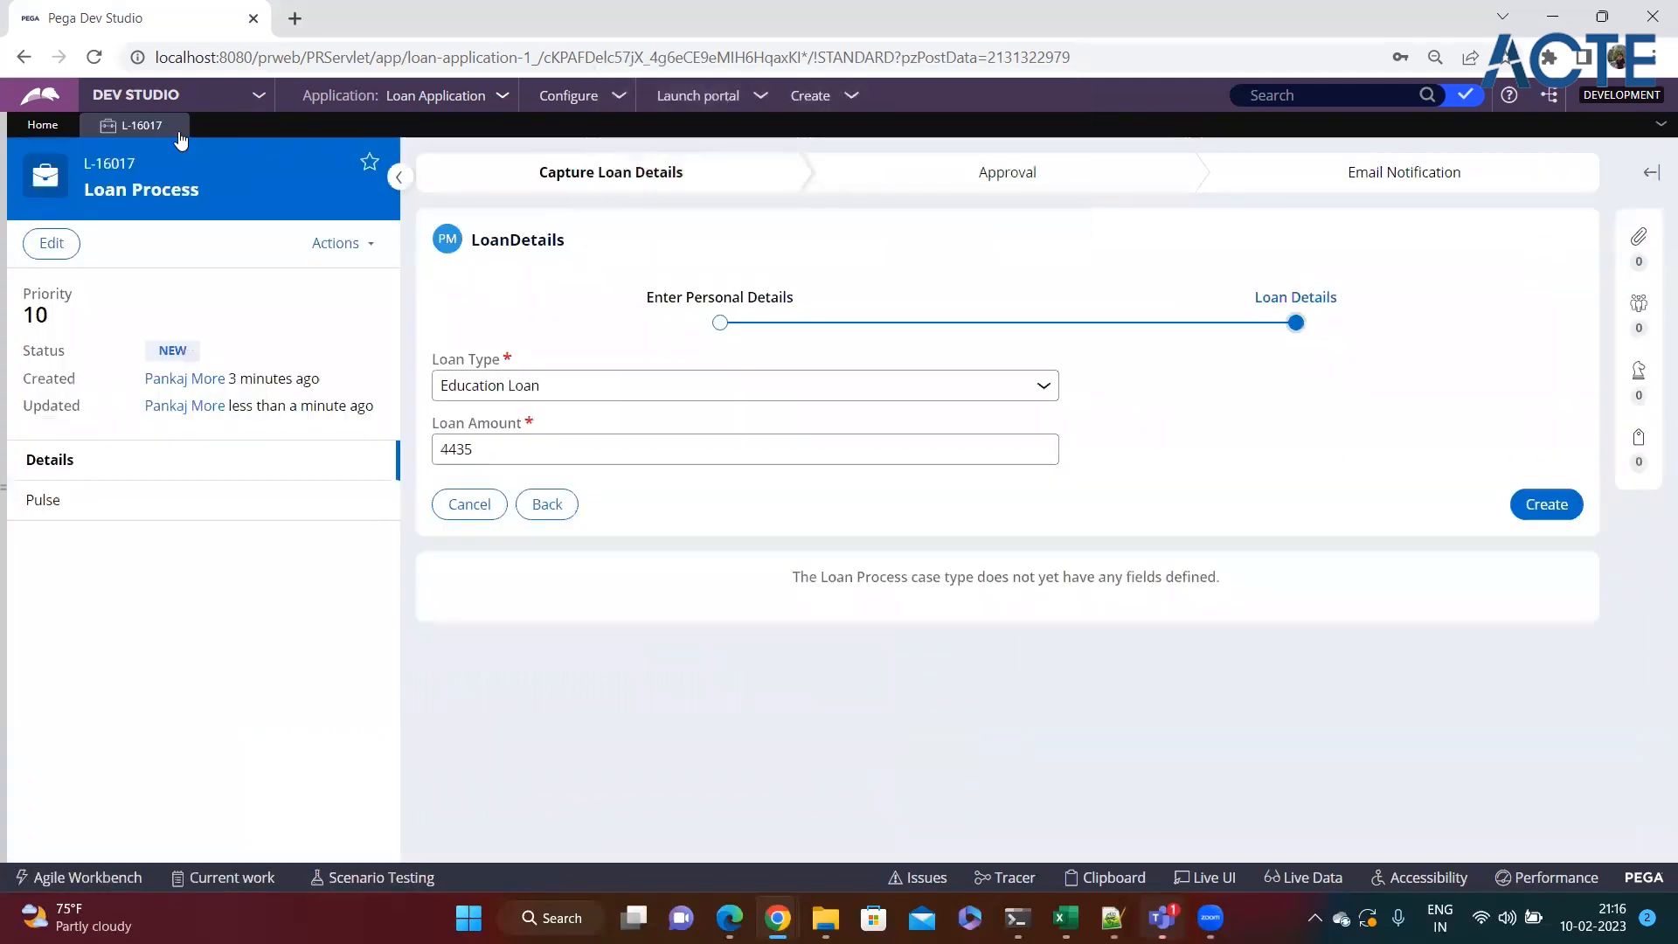
{"action": "left_click", "coordinate": [178, 127]}
{"action": "left_click", "coordinate": [1036, 552]}
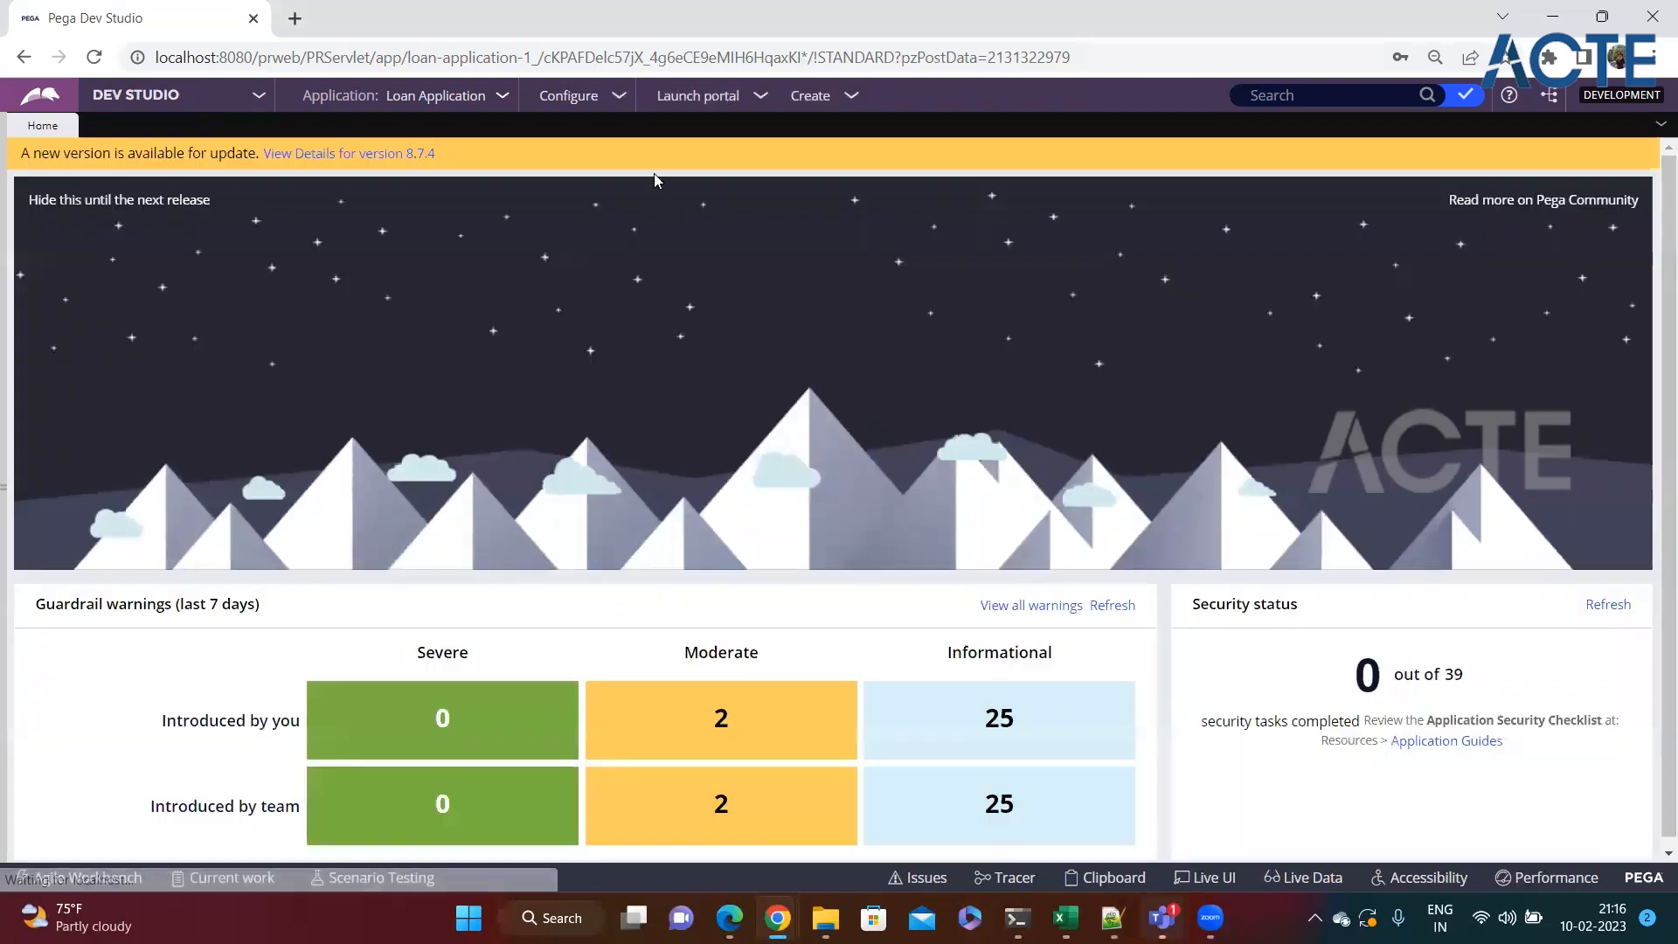
Create a new Loan Process case.
{"action": "left_click", "coordinate": [813, 95]}
{"action": "mouse_move", "coordinate": [900, 118]}
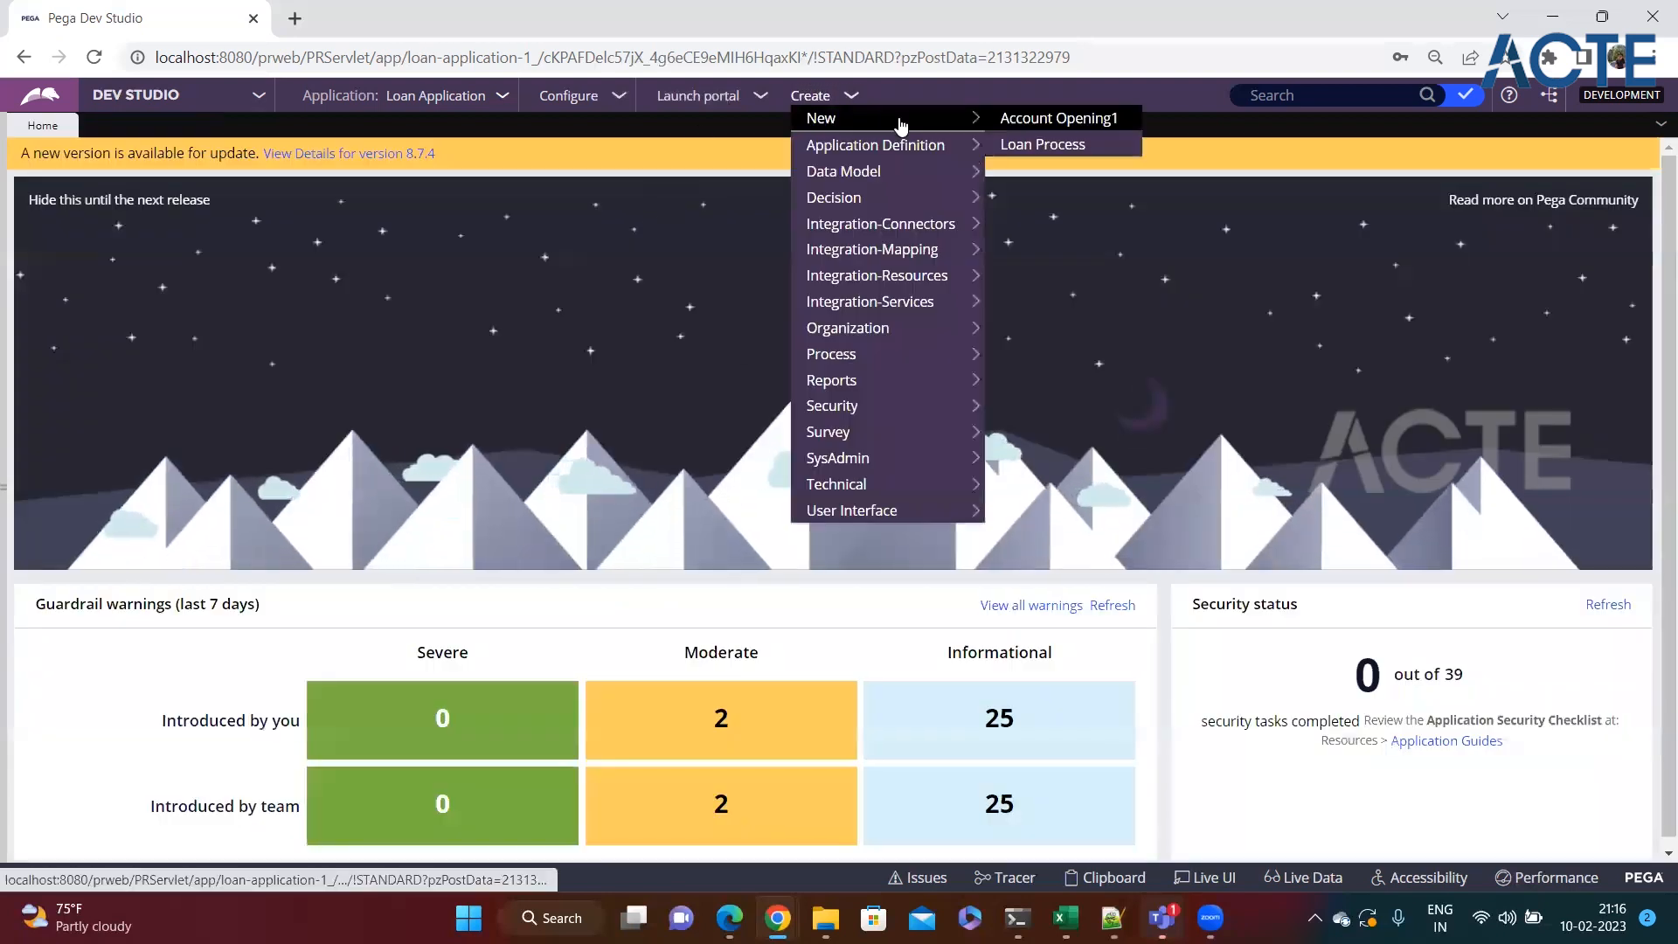
{"action": "left_click", "coordinate": [1042, 149]}
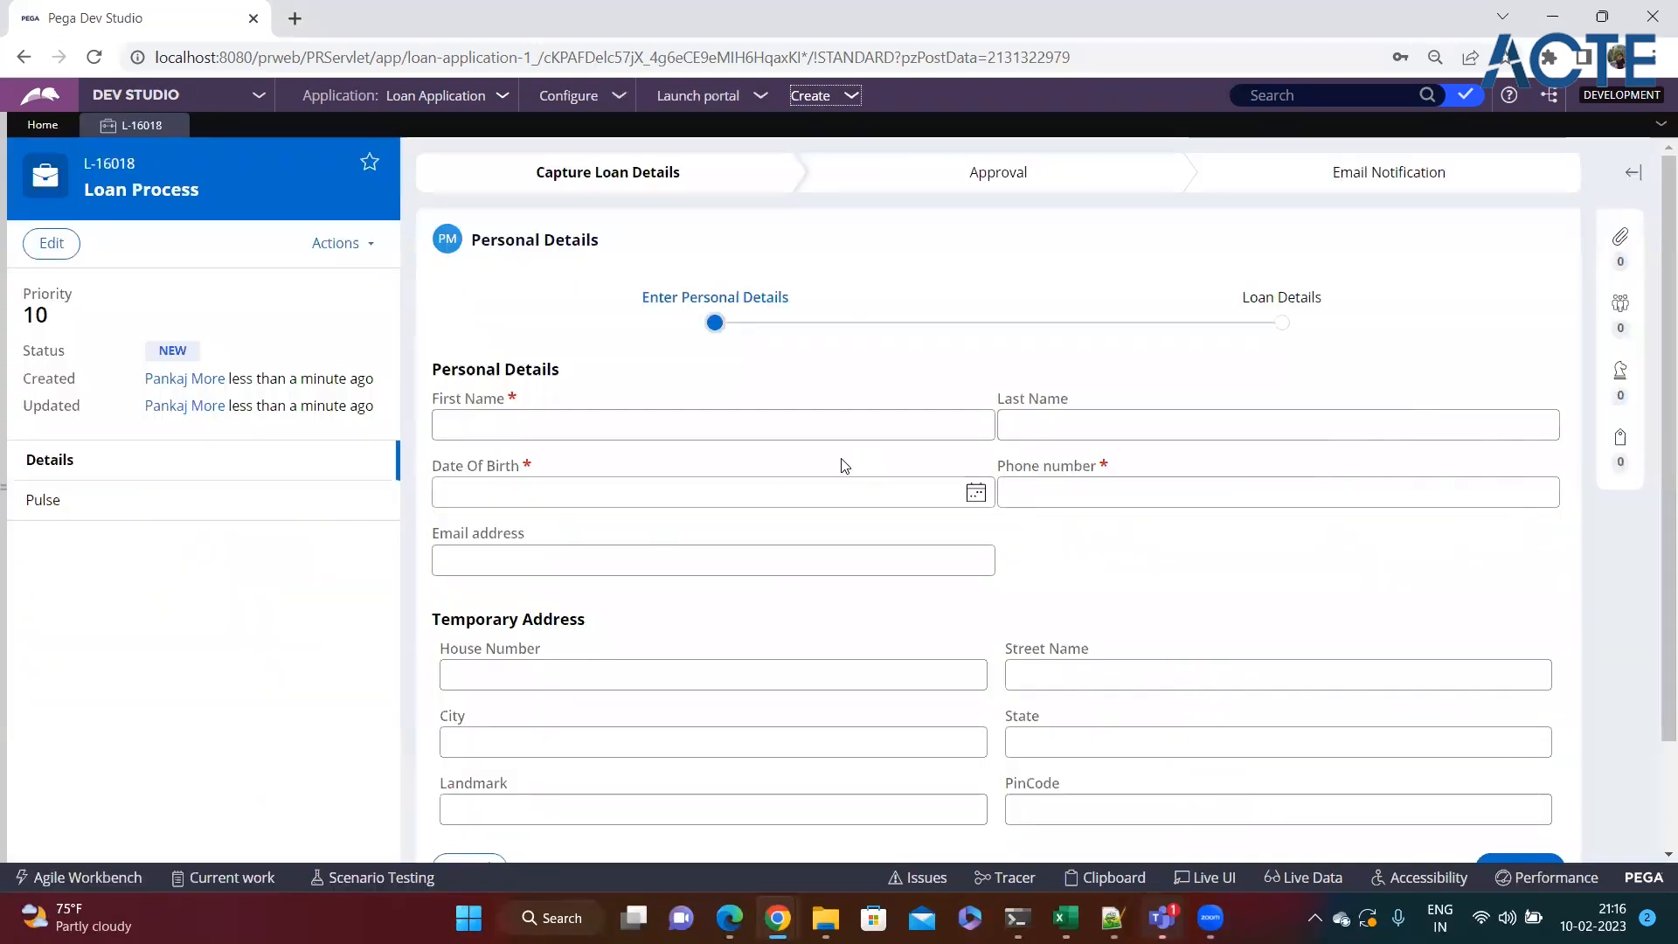
Fill in the applicant's first name, date of birth and phone number, and continue to the Loan Details step.
{"action": "left_click", "coordinate": [570, 424]}
{"action": "type", "text": "ddsfsf"}
{"action": "left_click", "coordinate": [532, 491]}
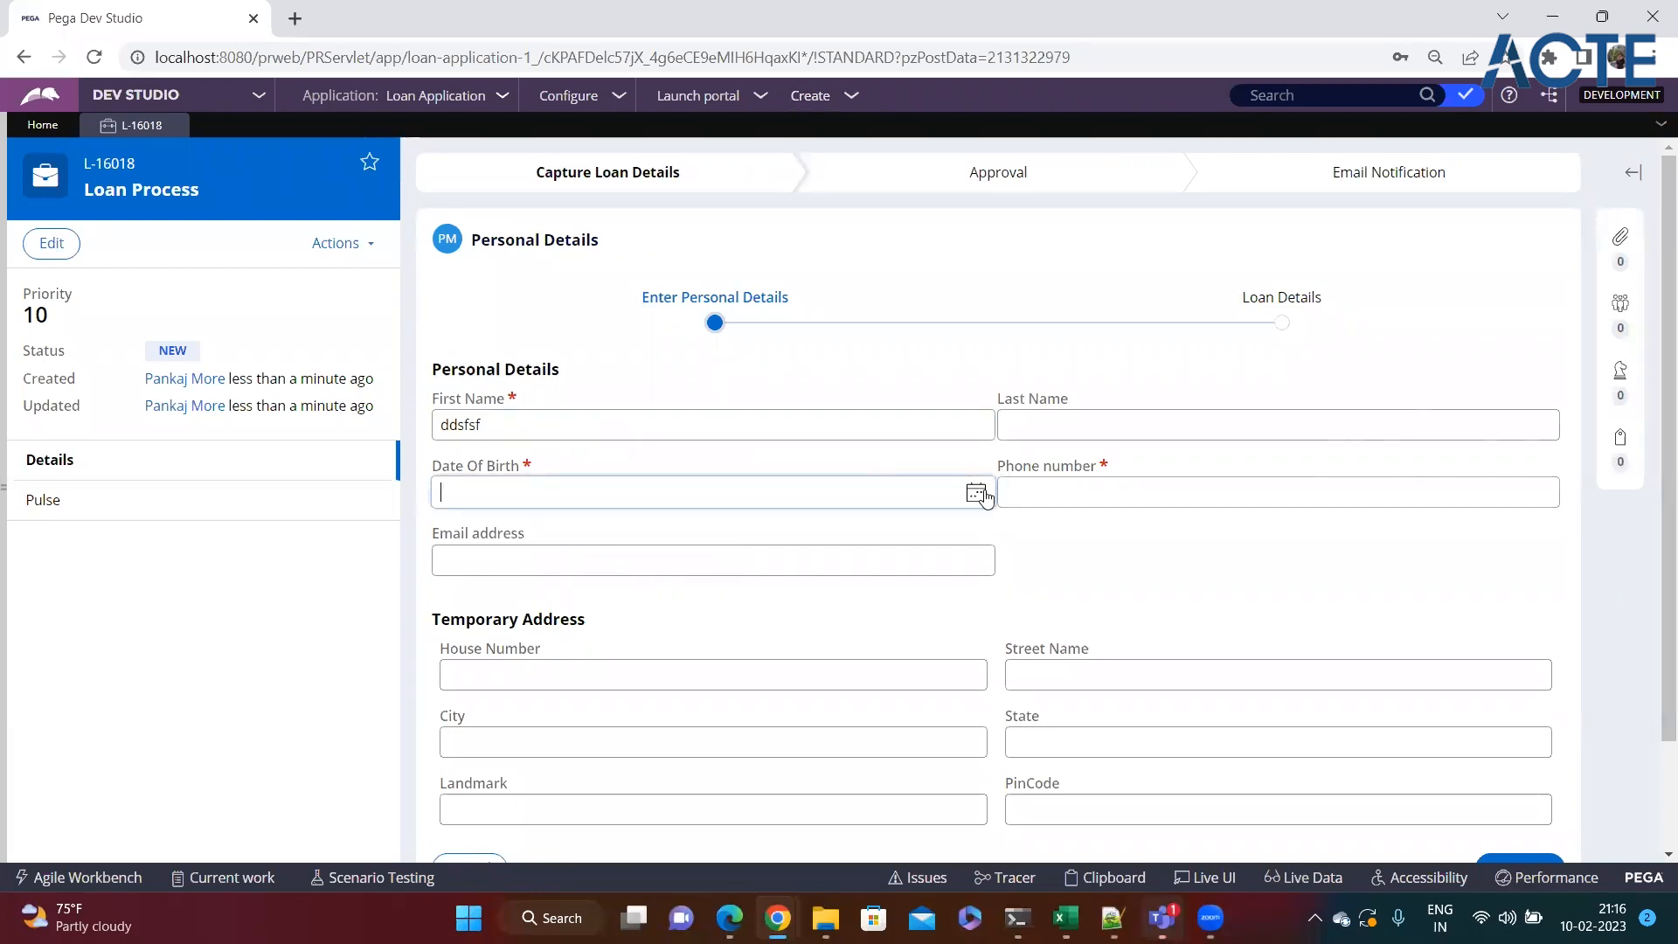
{"action": "left_click", "coordinate": [976, 492]}
{"action": "left_click", "coordinate": [593, 585]}
{"action": "left_click", "coordinate": [1133, 500]}
{"action": "type", "text": "34535"}
{"action": "scroll", "coordinate": [1236, 495], "scroll_direction": "down", "scroll_amount": 2}
{"action": "left_click", "coordinate": [1490, 741]}
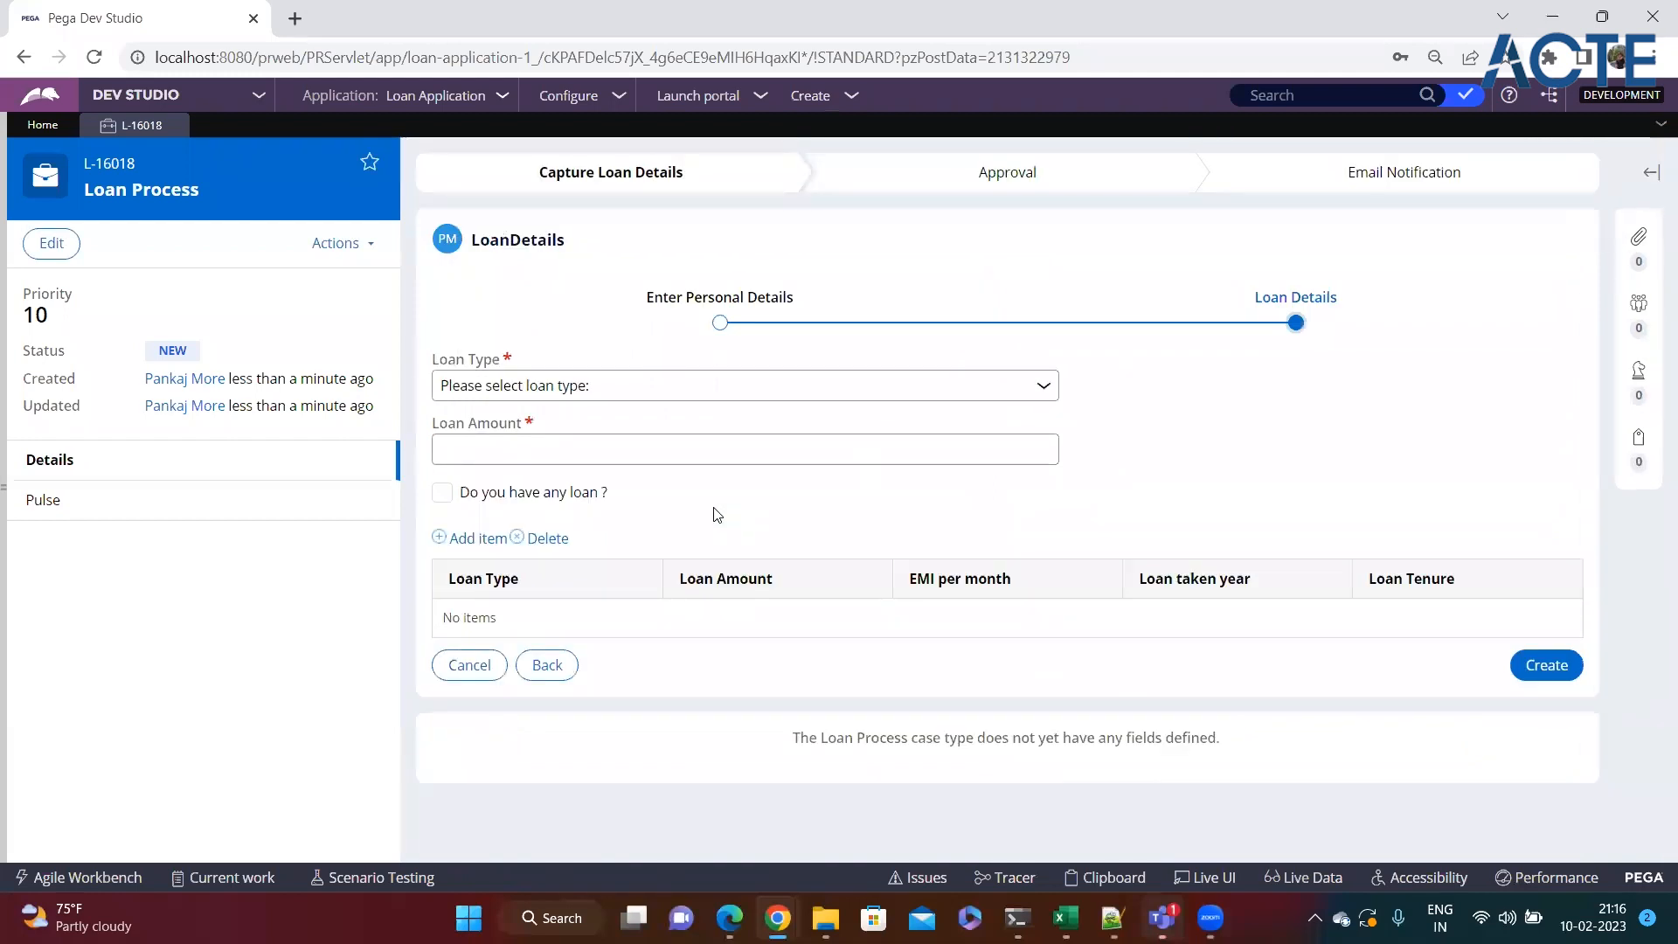
Set the case's loan type to Home Loan and the loan amount to 3424.
{"action": "left_click", "coordinate": [754, 387]}
{"action": "left_click", "coordinate": [645, 437]}
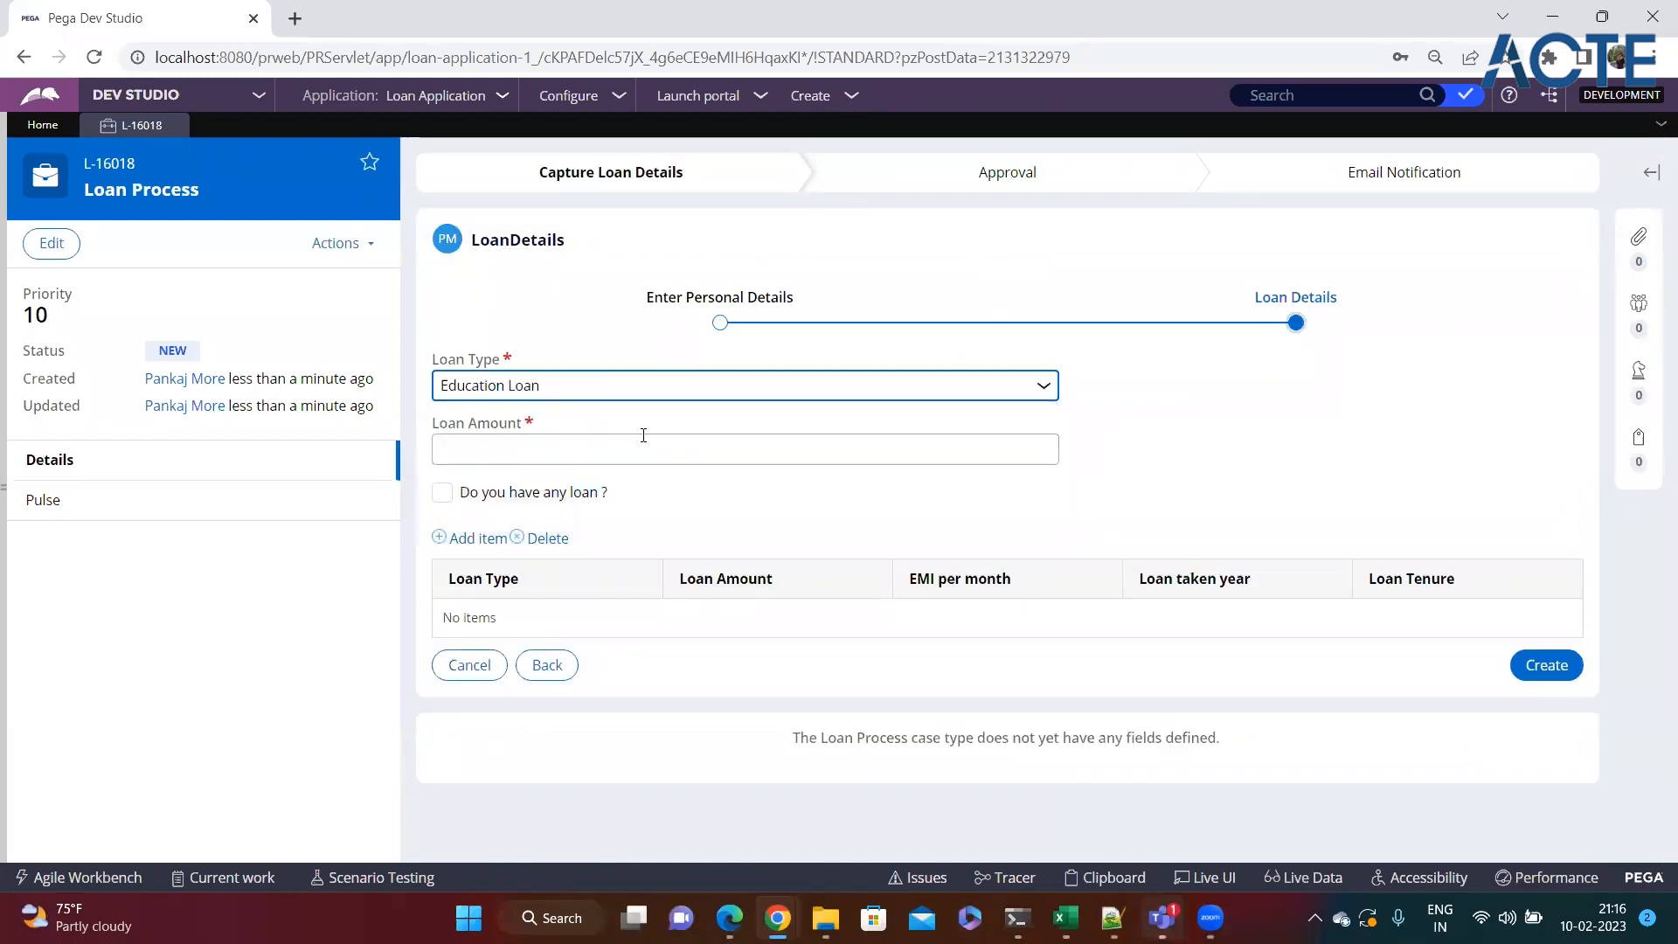
{"action": "left_click", "coordinate": [627, 390]}
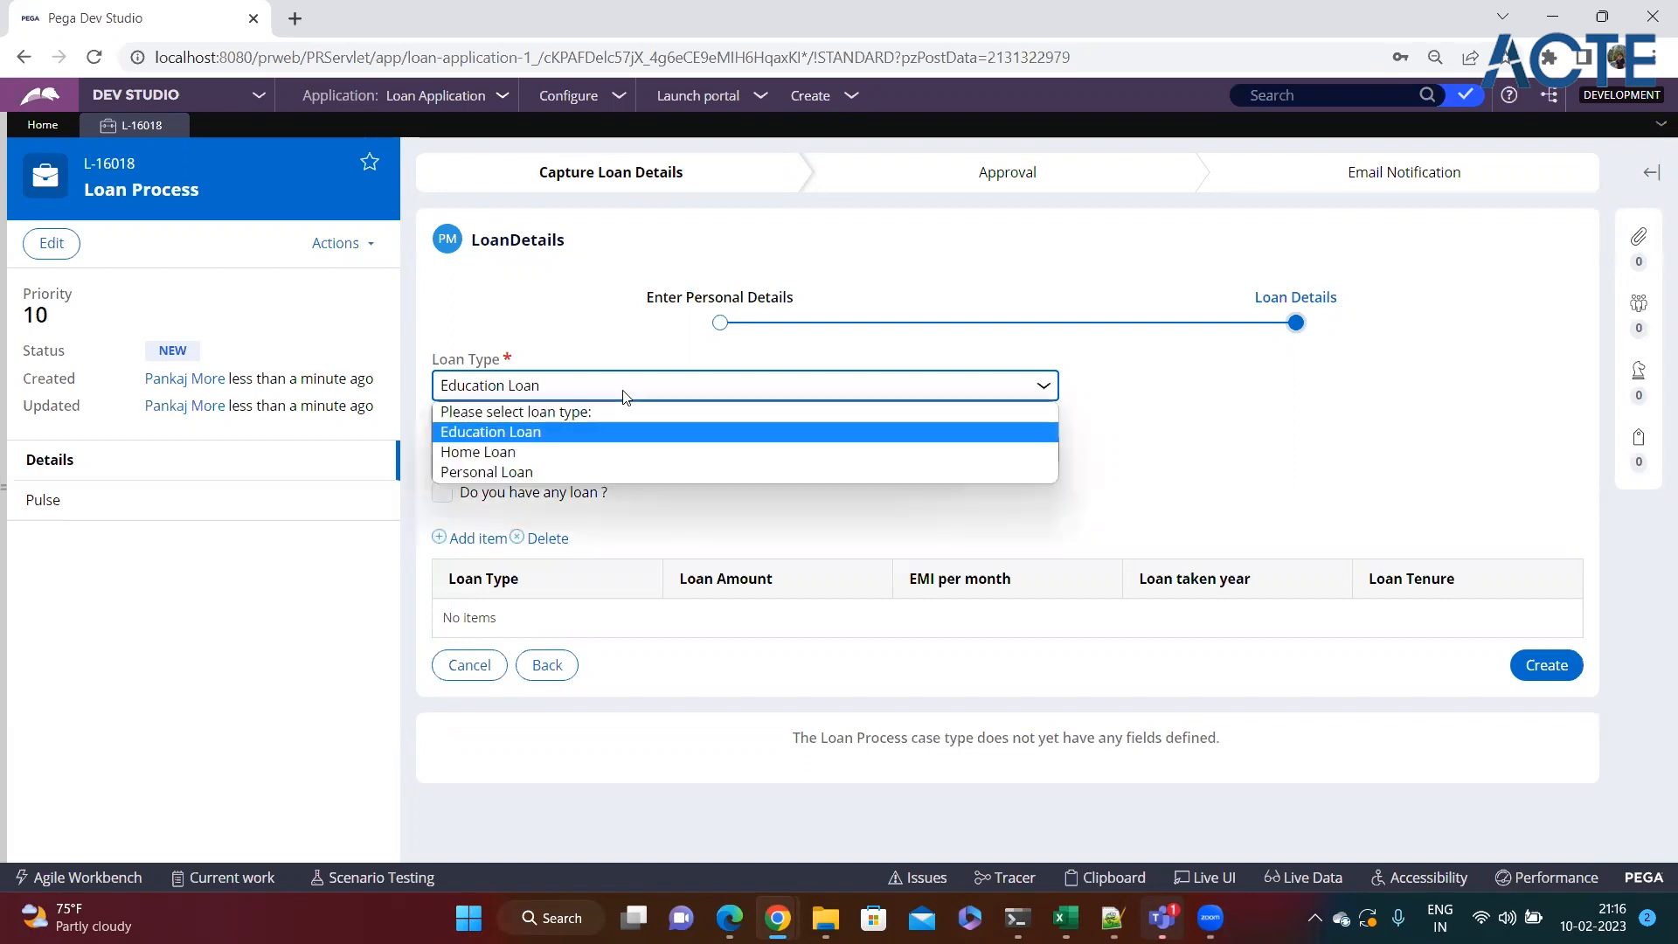
{"action": "left_click", "coordinate": [574, 450]}
{"action": "left_click", "coordinate": [494, 463]}
{"action": "type", "text": "3424"}
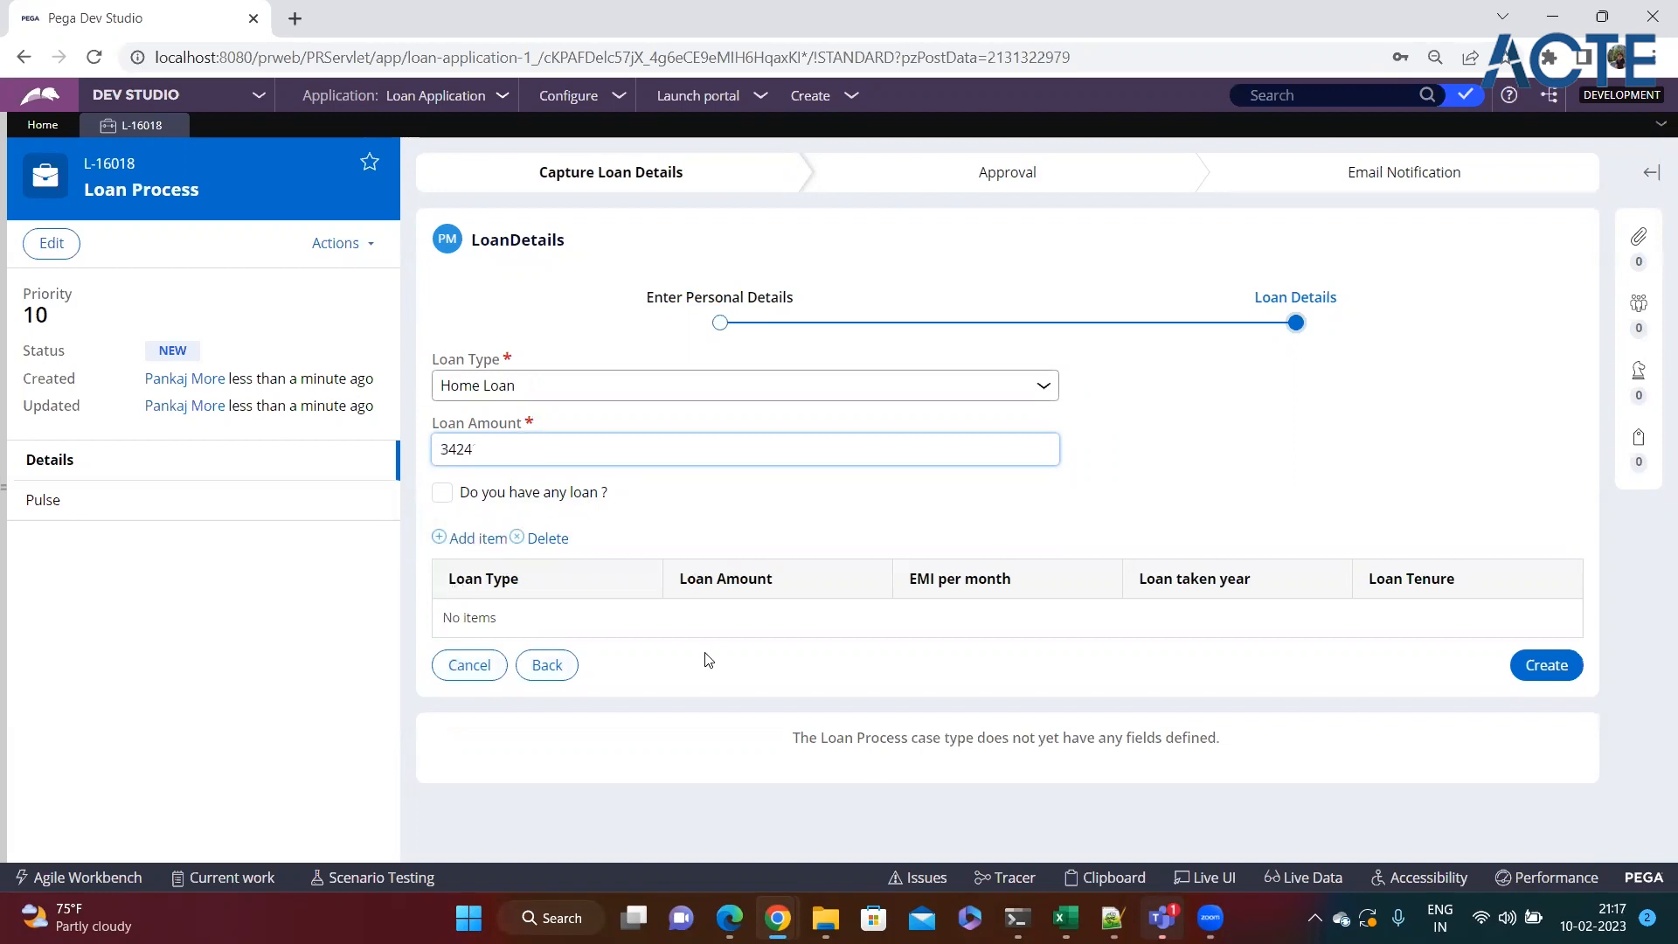
Try to add an item to the past-loan table in the case form.
{"action": "left_click", "coordinate": [478, 538]}
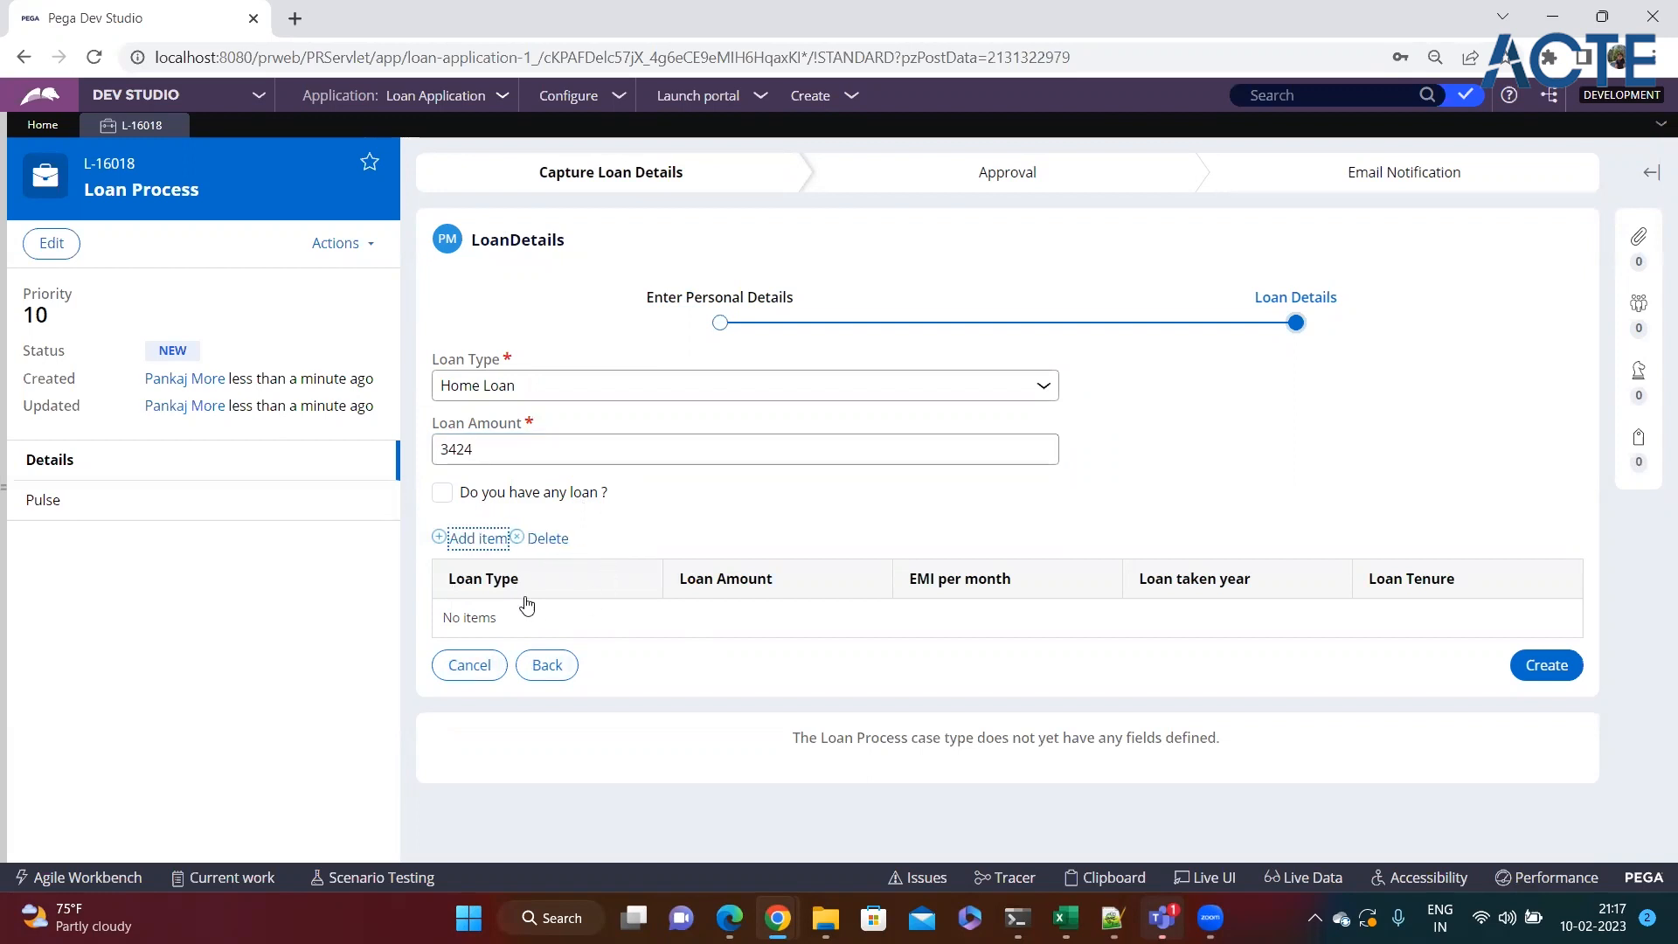
{"action": "left_click", "coordinate": [618, 536]}
{"action": "triple_click", "coordinate": [475, 547]}
{"action": "left_click", "coordinate": [615, 534]}
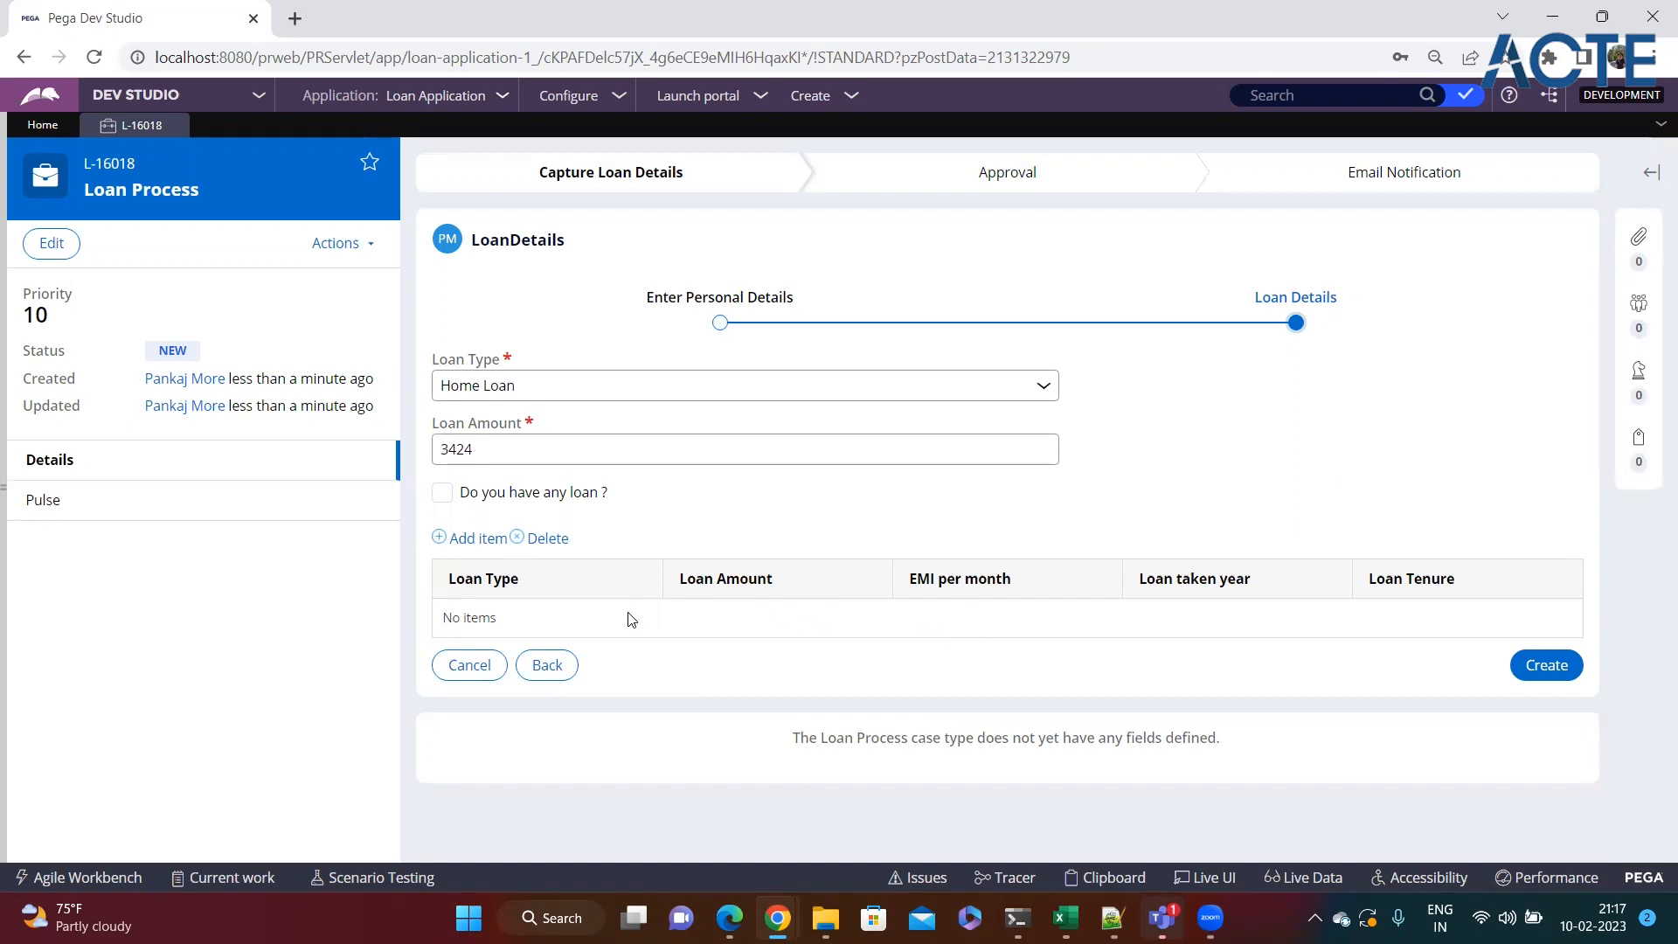
Reopen the LoanDetails section of the LoanProcess class from the recent items and collapse the explorer.
{"action": "left_click", "coordinate": [4, 578]}
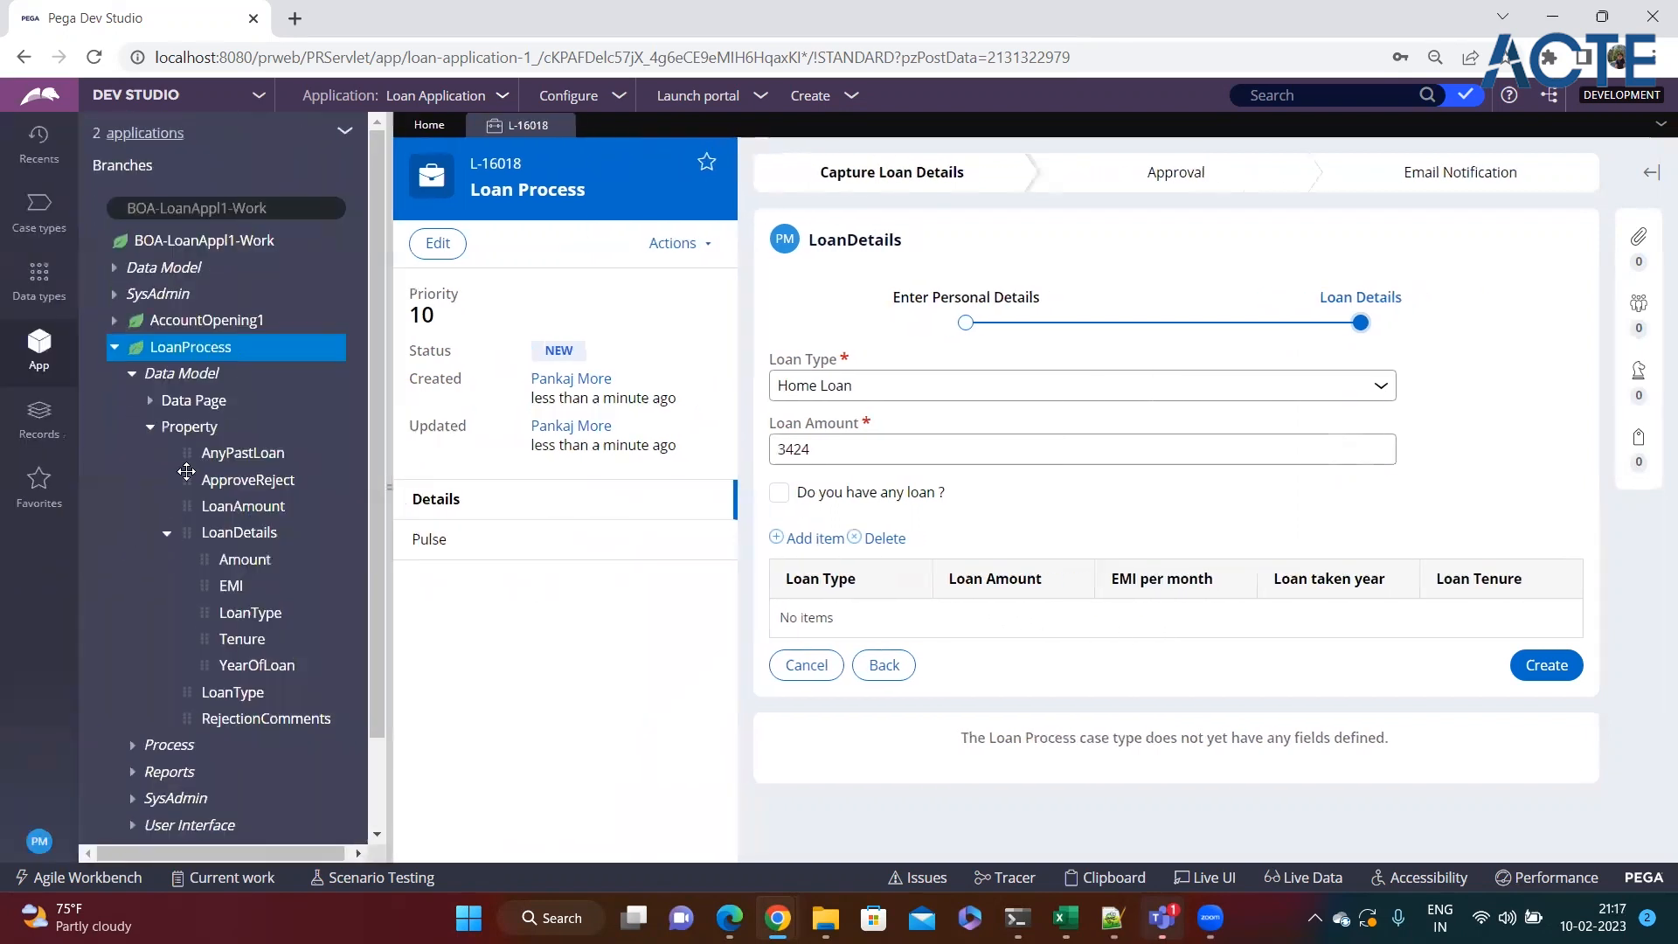
{"action": "left_click", "coordinate": [39, 142]}
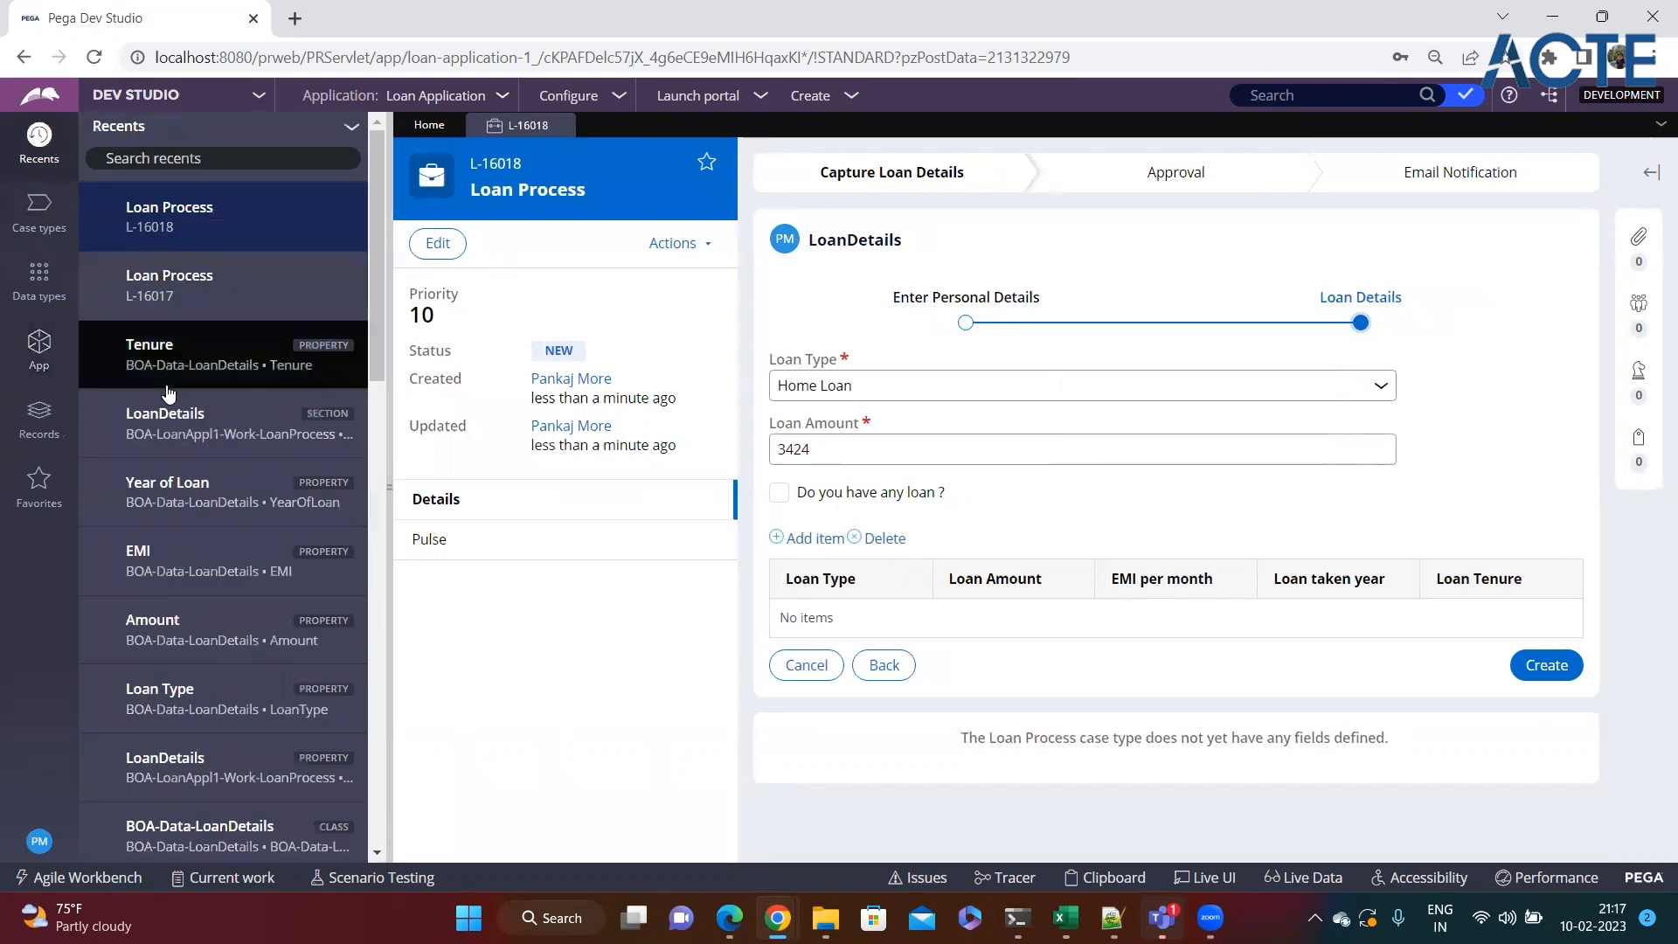
{"action": "left_click", "coordinate": [166, 429]}
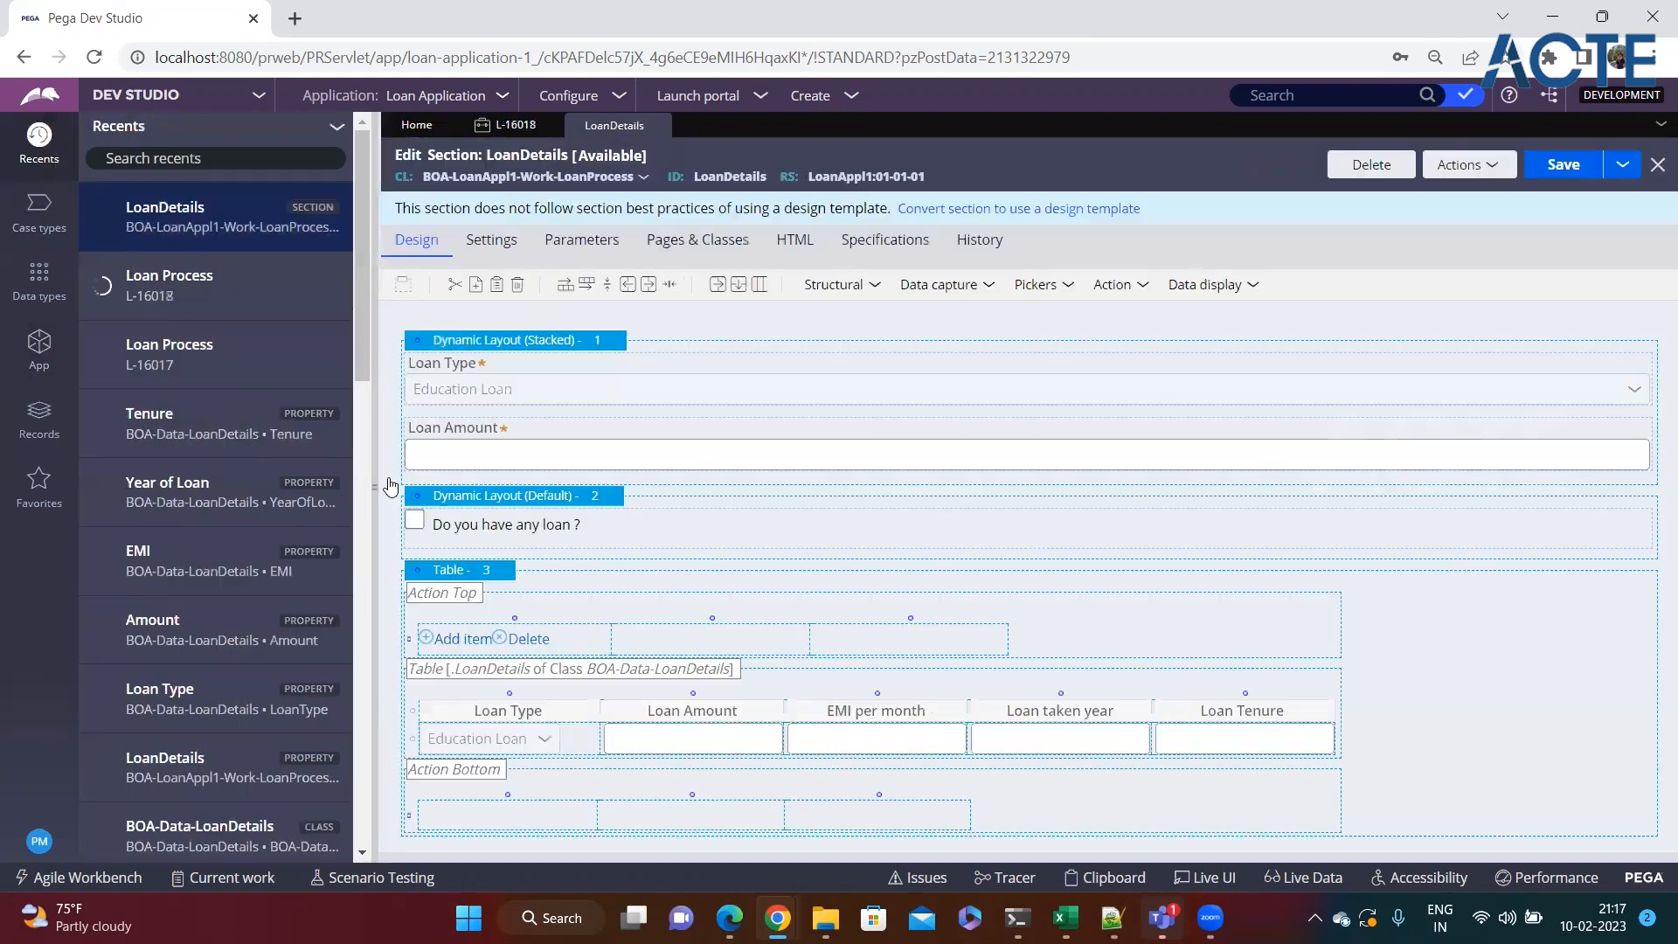
{"action": "left_click", "coordinate": [375, 487]}
Retry adding a table item in the open Loan Process case, and return to the LoanDetails section.
{"action": "left_click", "coordinate": [131, 125]}
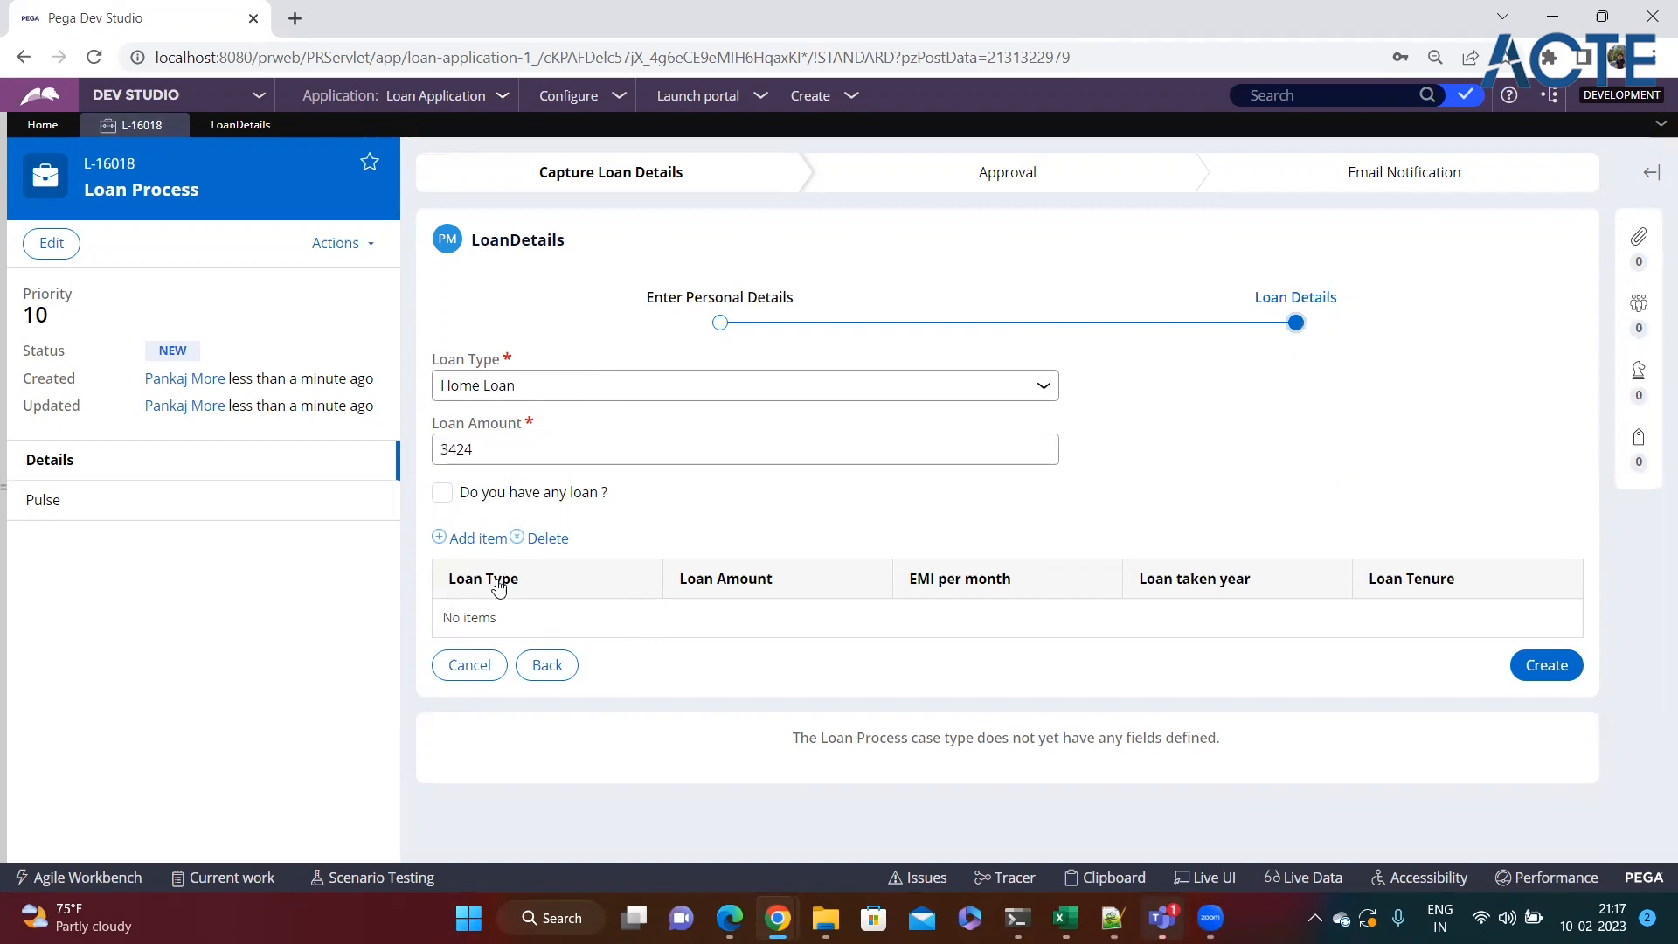
{"action": "left_click", "coordinate": [473, 542]}
{"action": "left_click", "coordinate": [278, 131]}
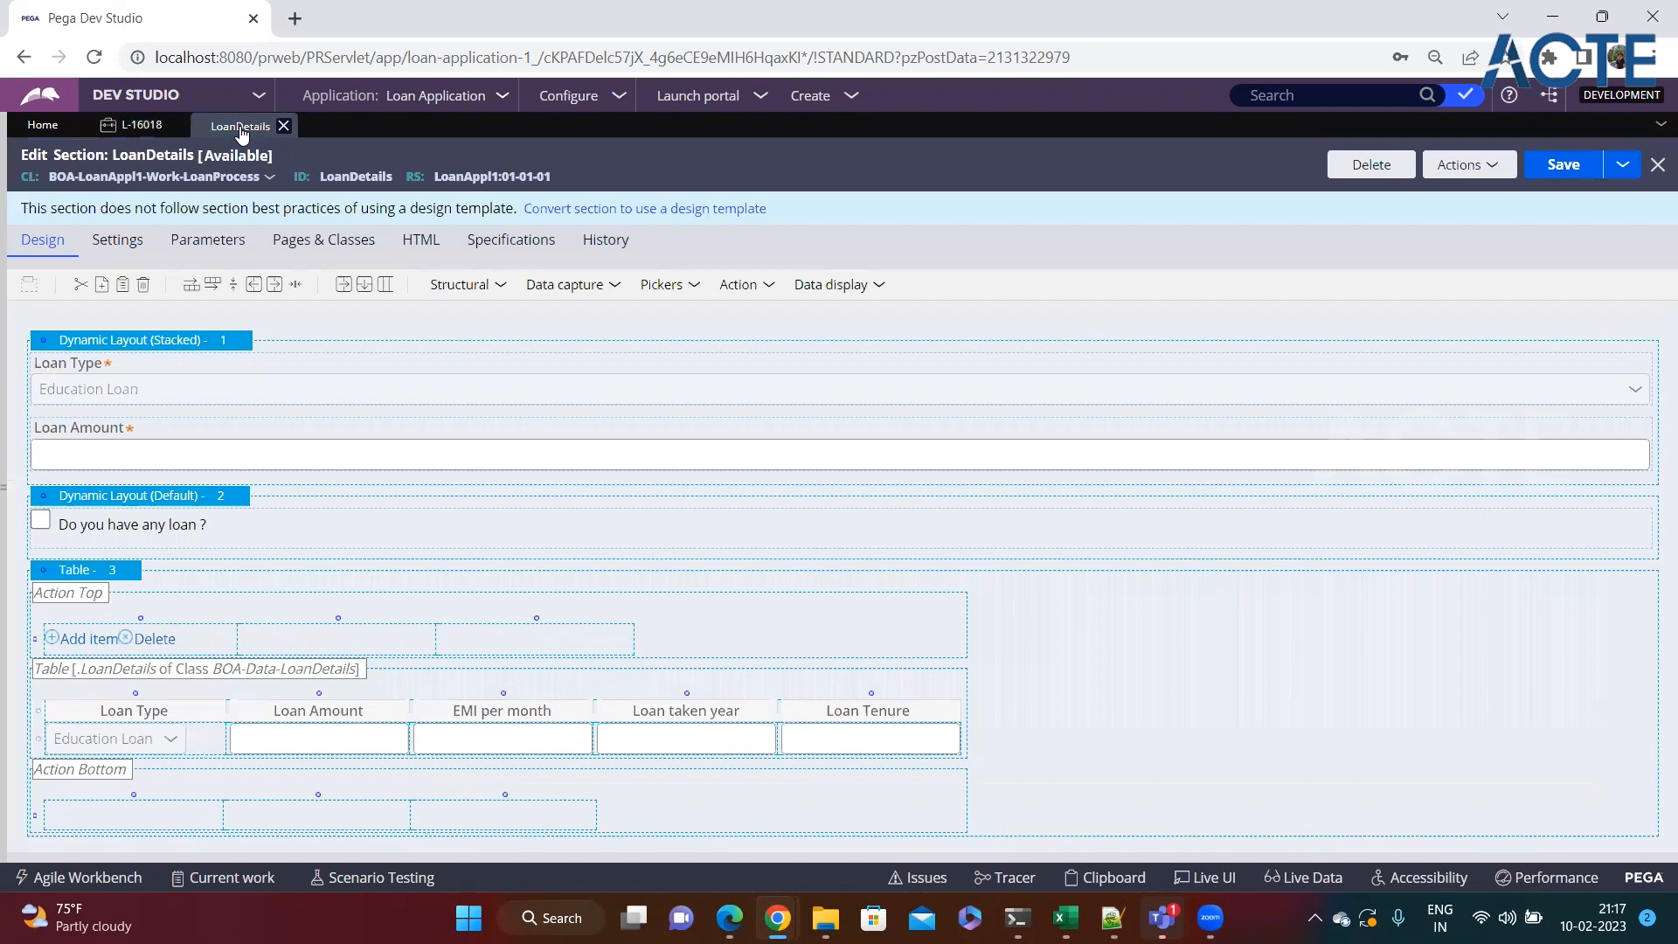
Set the past-loan table's row editing to Inline with Rows always editable, and save the section.
{"action": "left_click", "coordinate": [77, 573]}
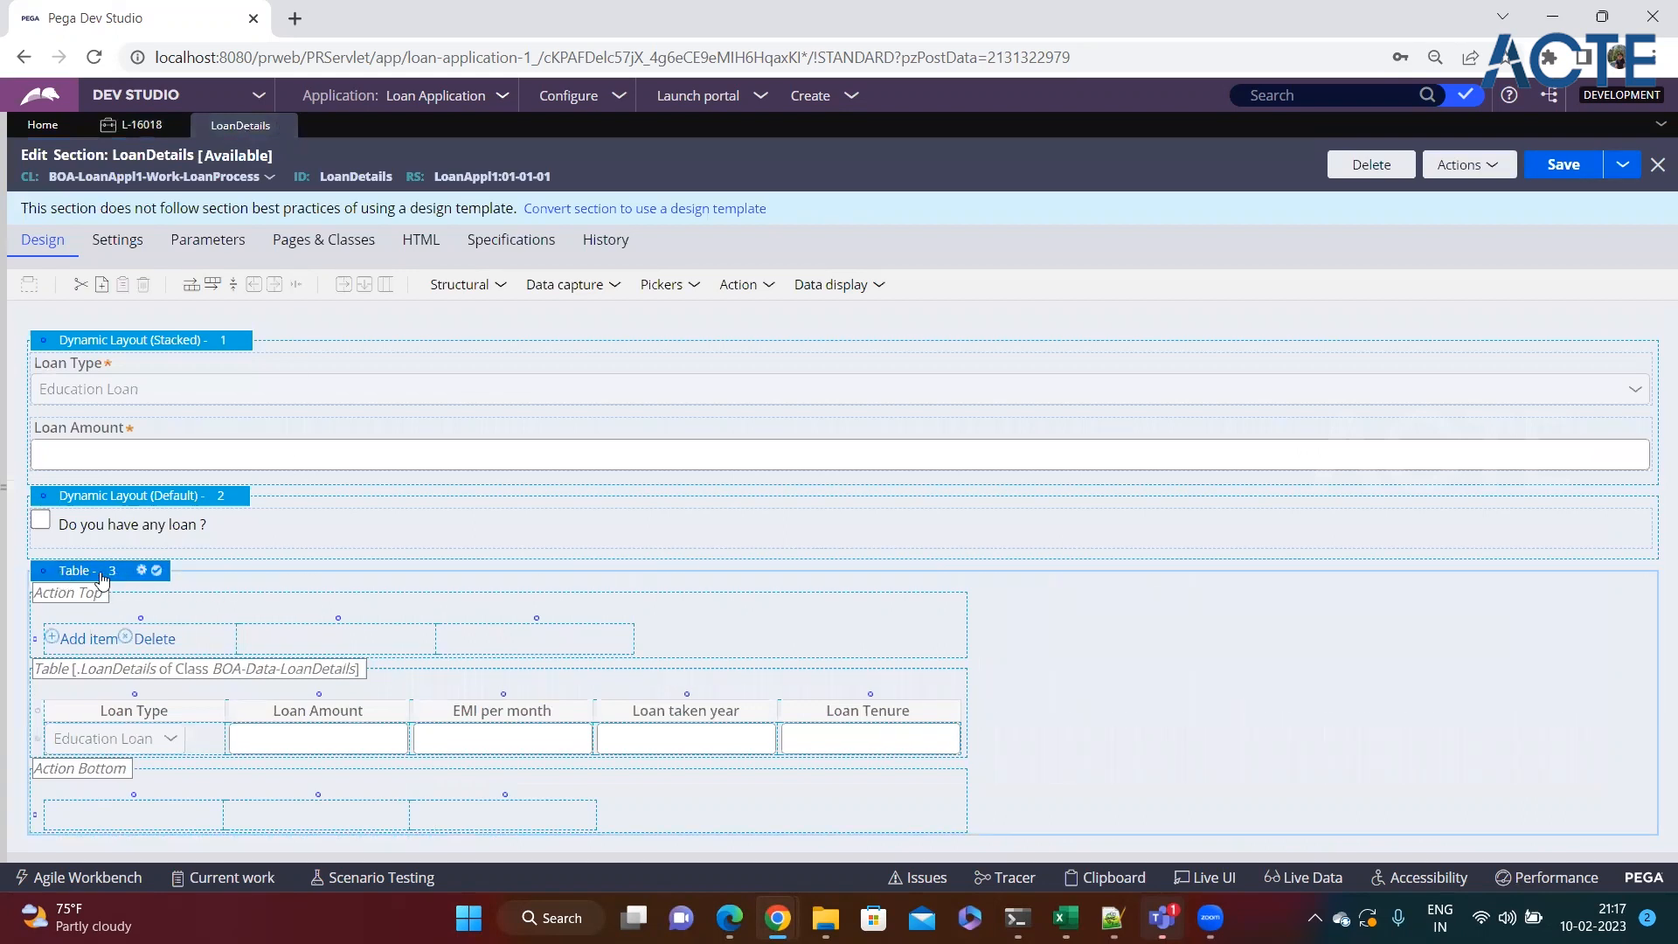
{"action": "left_click", "coordinate": [141, 572]}
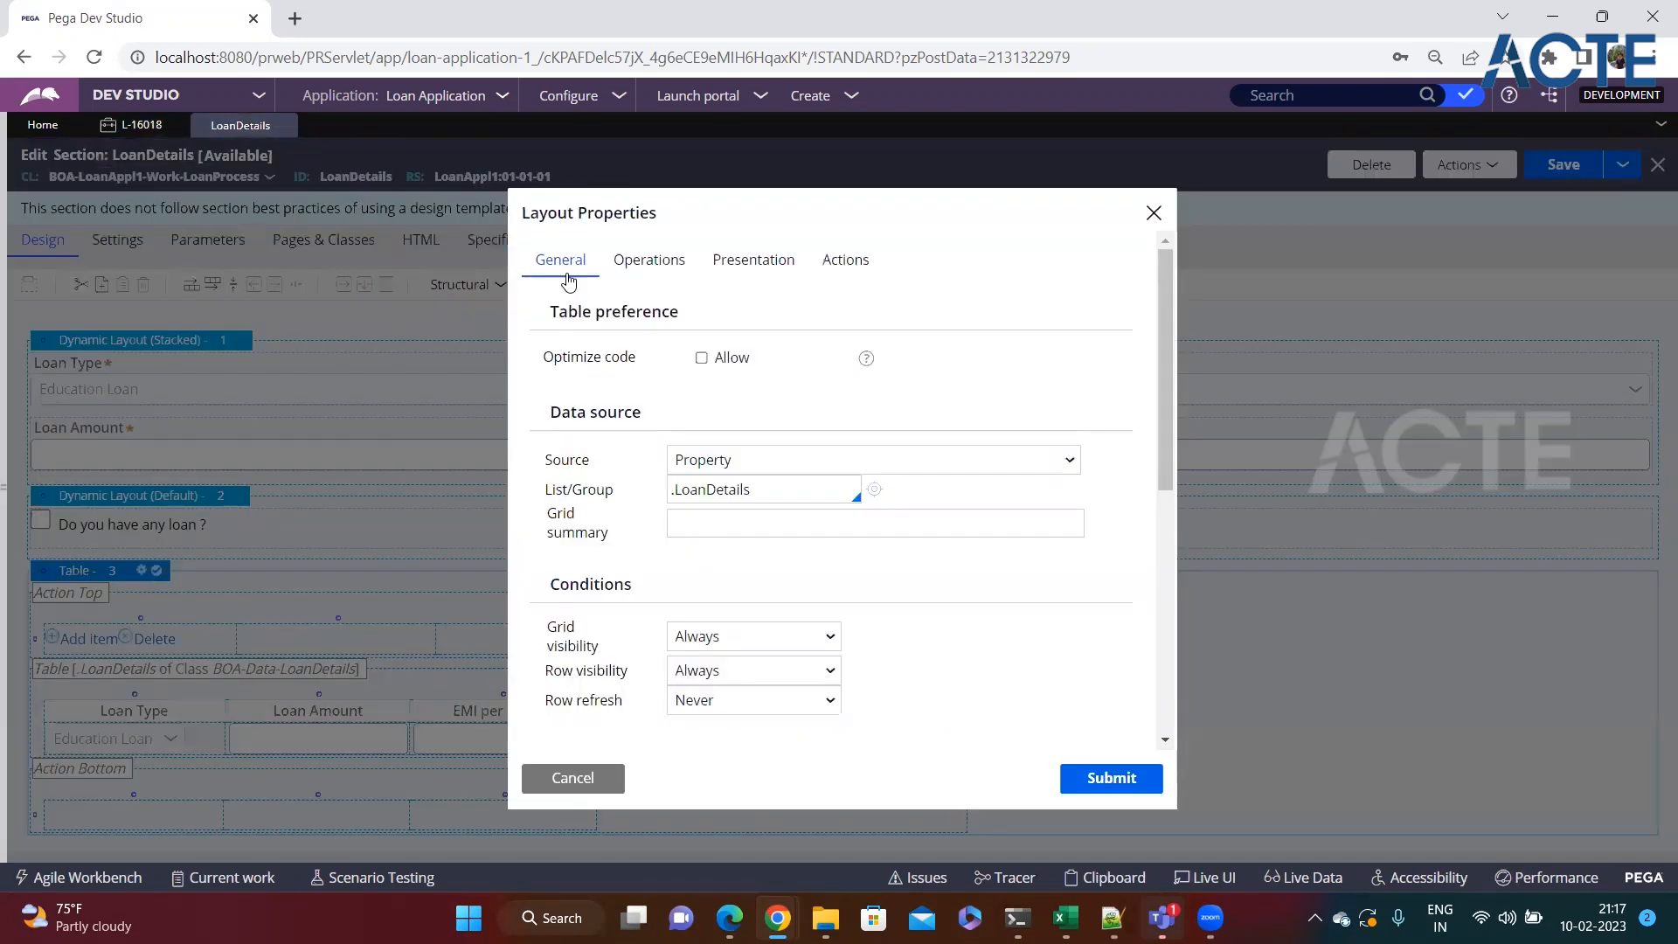
{"action": "left_click", "coordinate": [650, 276]}
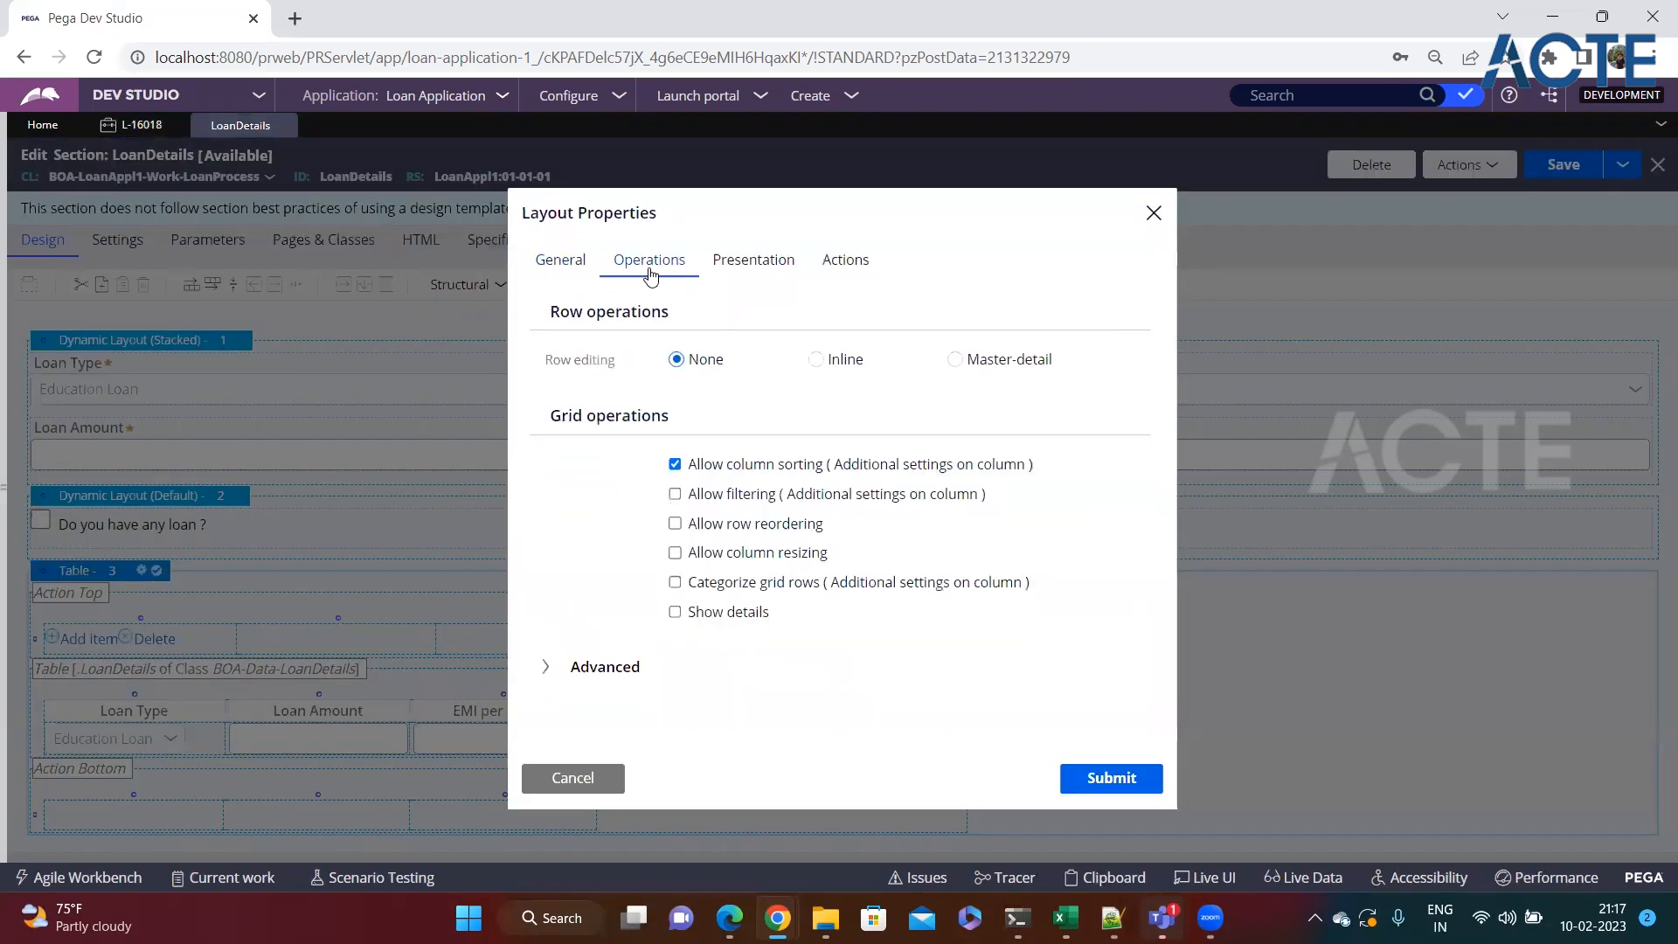
{"action": "left_click", "coordinate": [817, 361]}
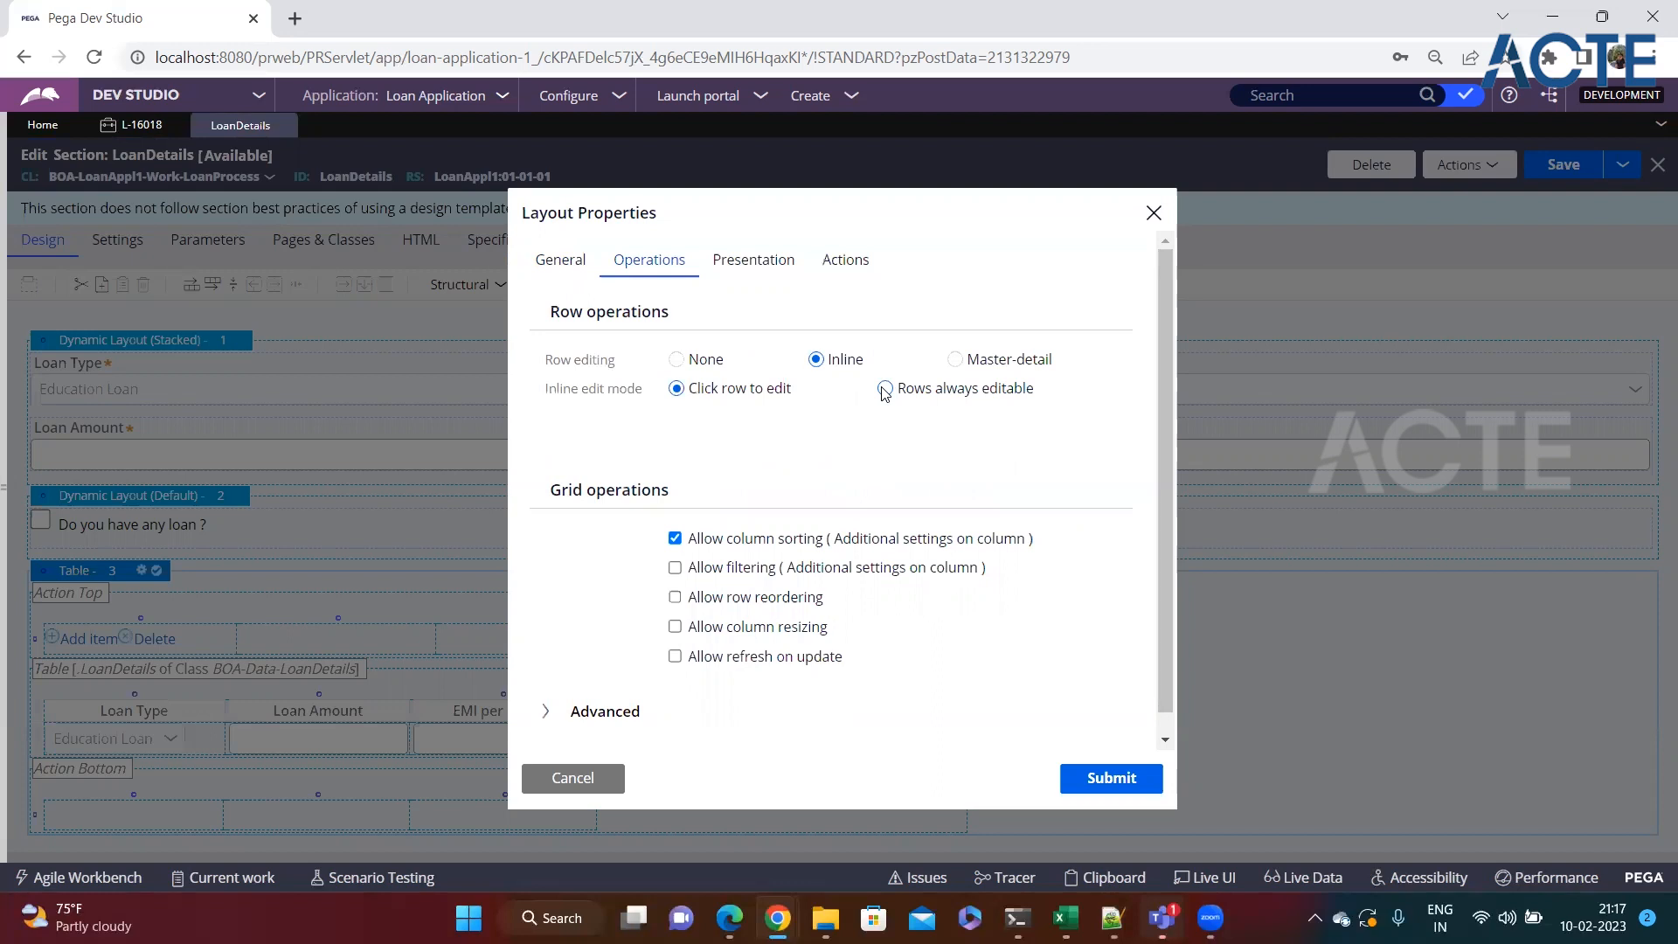
{"action": "left_click", "coordinate": [885, 391]}
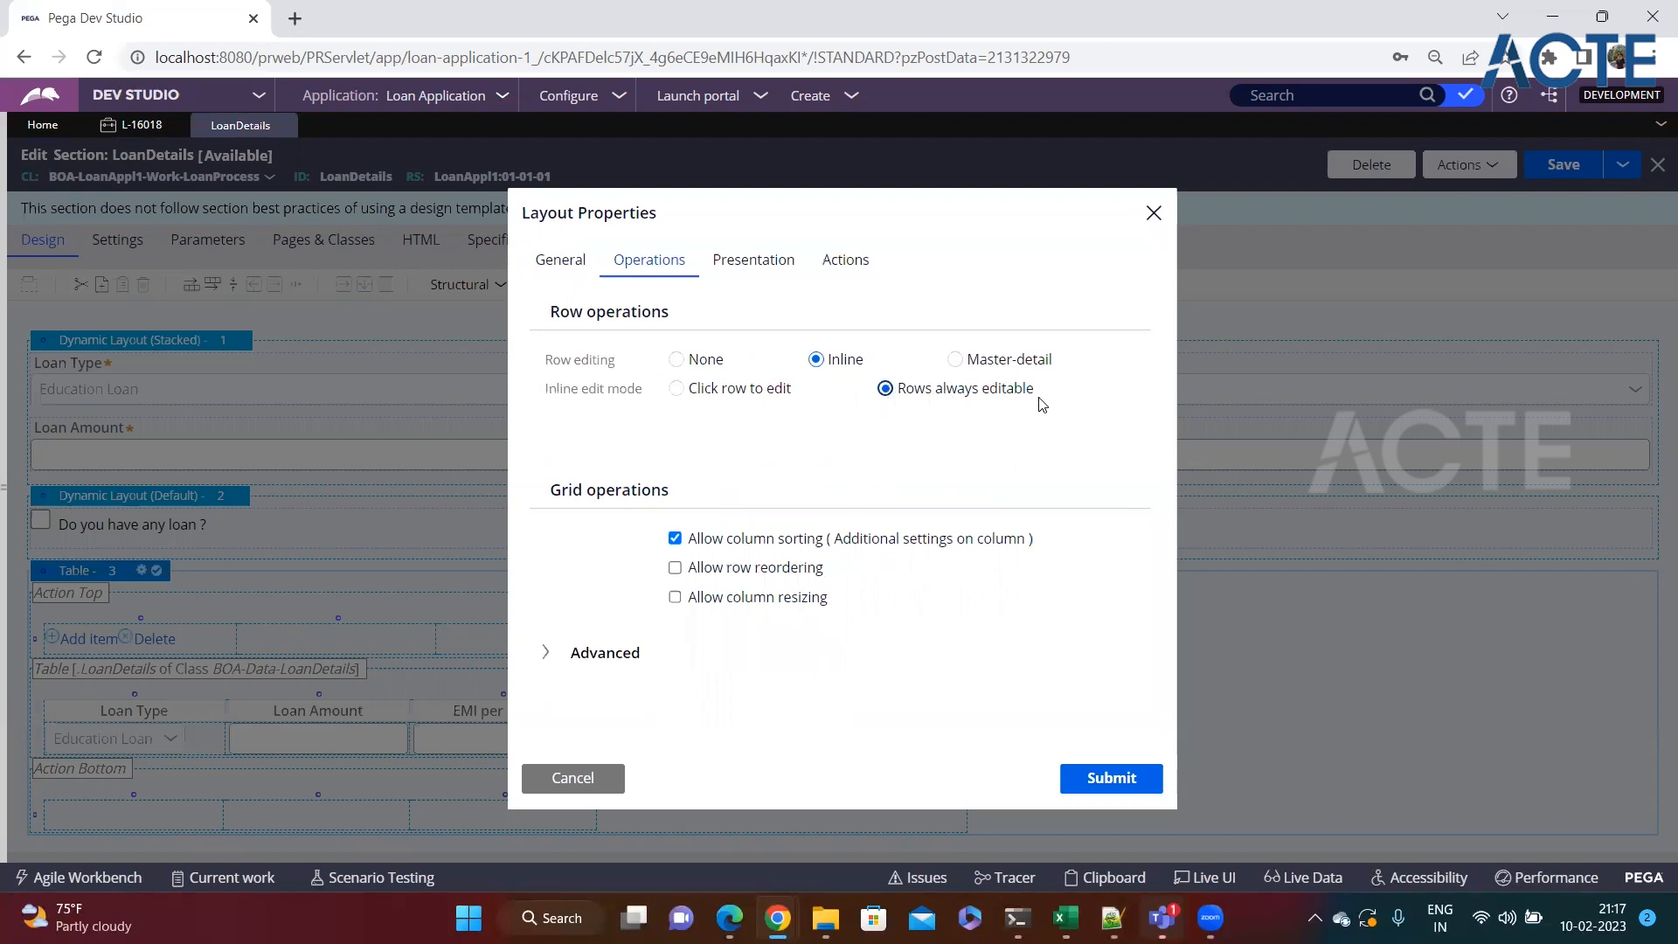
{"action": "left_click", "coordinate": [1110, 778]}
{"action": "left_click", "coordinate": [1532, 170]}
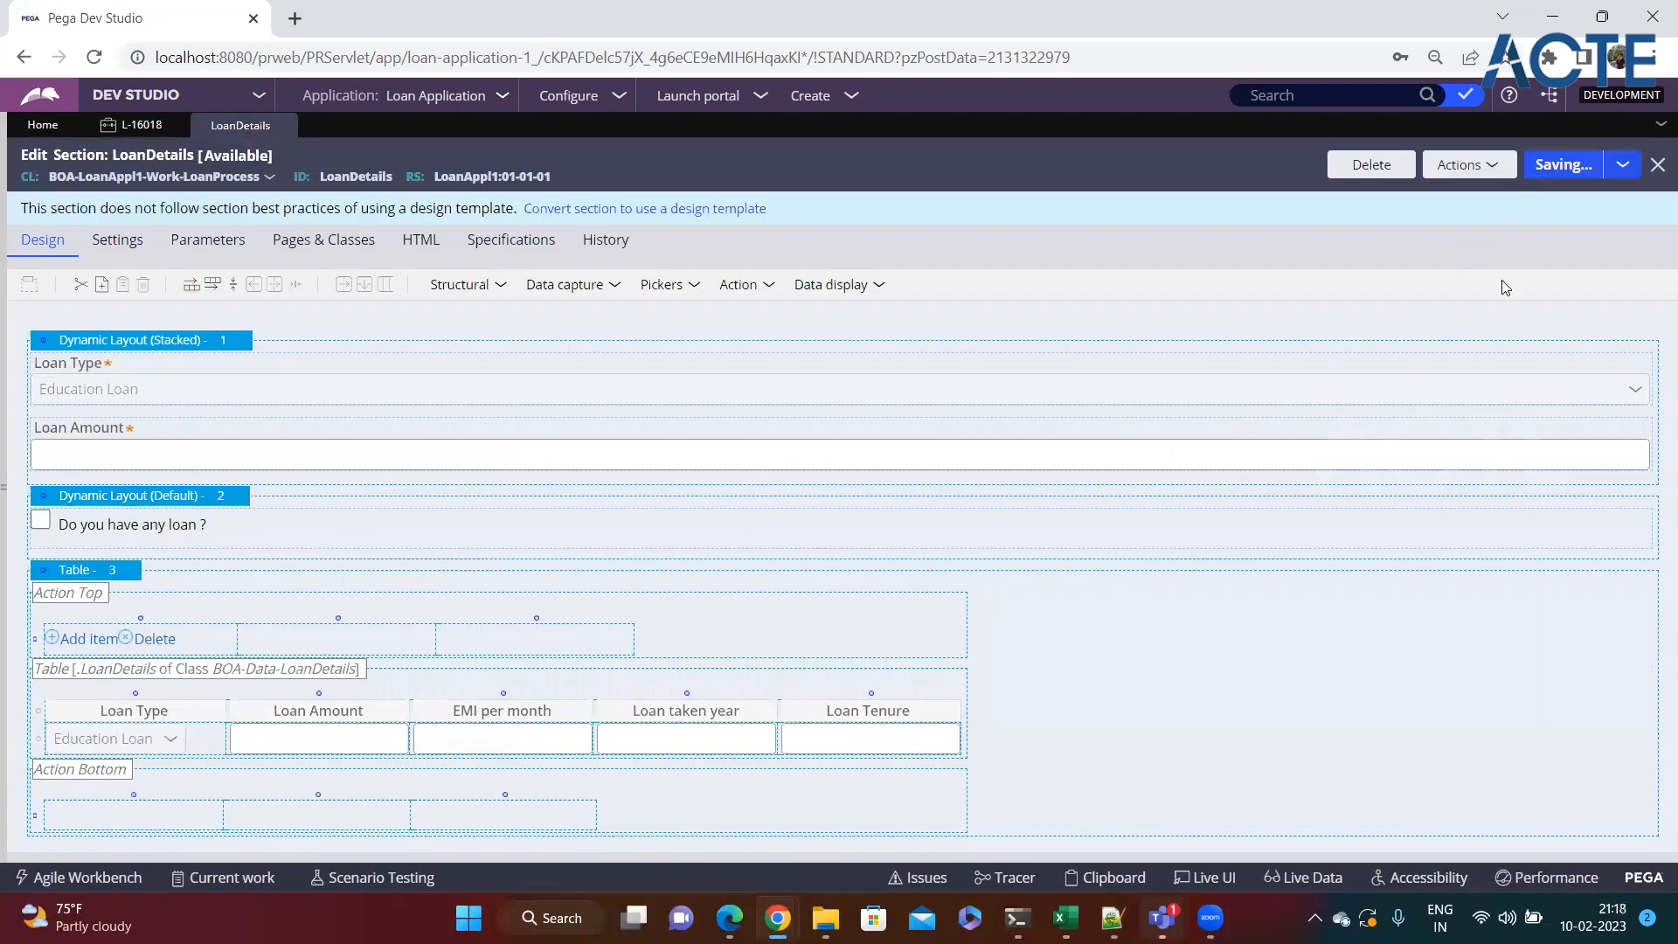
Close the open Loan Process case and discard its unsaved entries.
{"action": "left_click", "coordinate": [153, 125]}
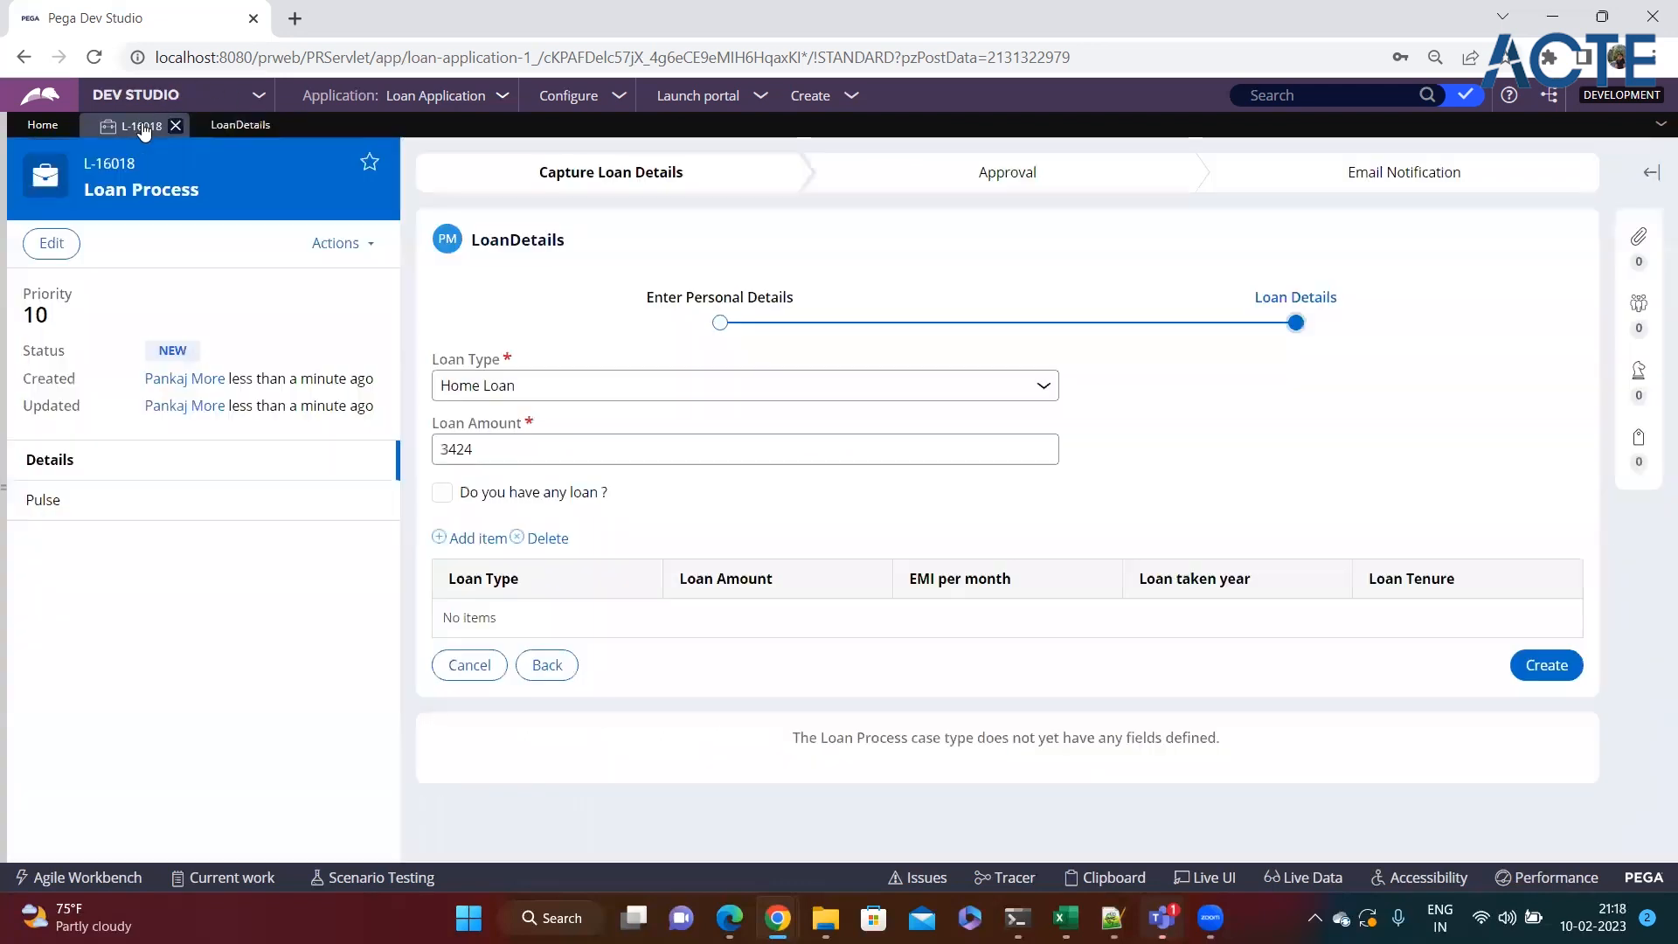
{"action": "left_click", "coordinate": [175, 125]}
{"action": "left_click", "coordinate": [1007, 547]}
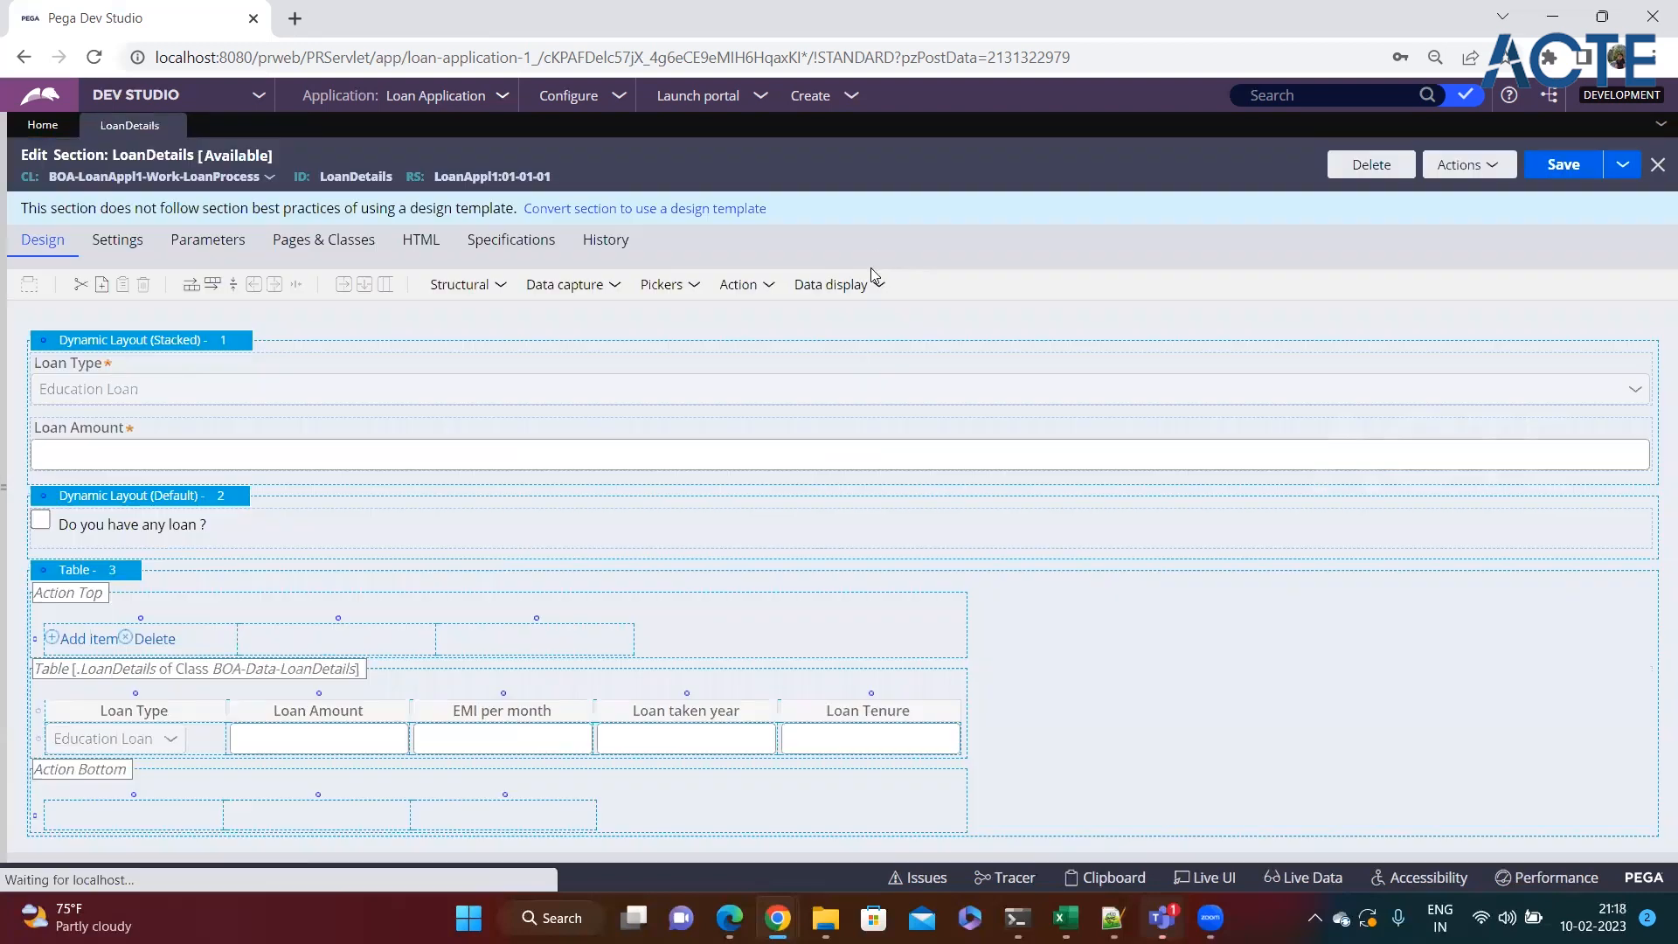
Create another Loan Process case to test the updated section.
{"action": "left_click", "coordinate": [859, 107]}
{"action": "mouse_move", "coordinate": [858, 107]}
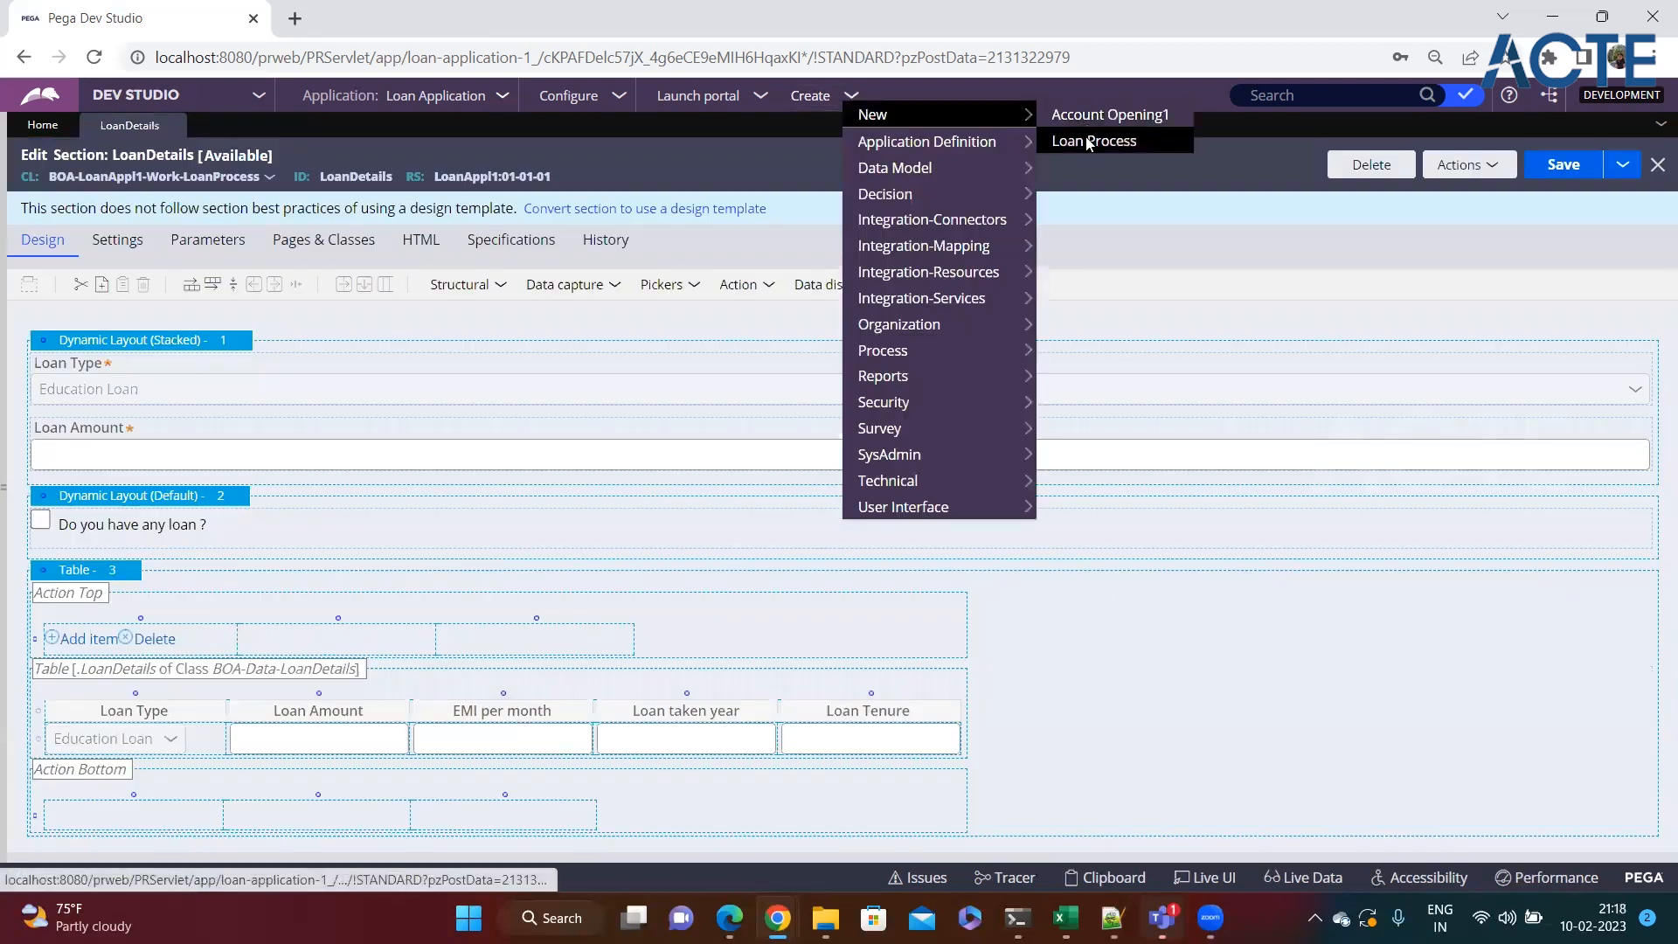
{"action": "left_click", "coordinate": [1088, 141]}
Fill in the applicant's first name, date of birth and phone number, and continue to the Loan Details step.
{"action": "scroll", "coordinate": [925, 536], "scroll_direction": "down", "scroll_amount": 1}
{"action": "left_click", "coordinate": [612, 330]}
{"action": "type", "text": "gdfgdg"}
{"action": "left_click", "coordinate": [634, 388]}
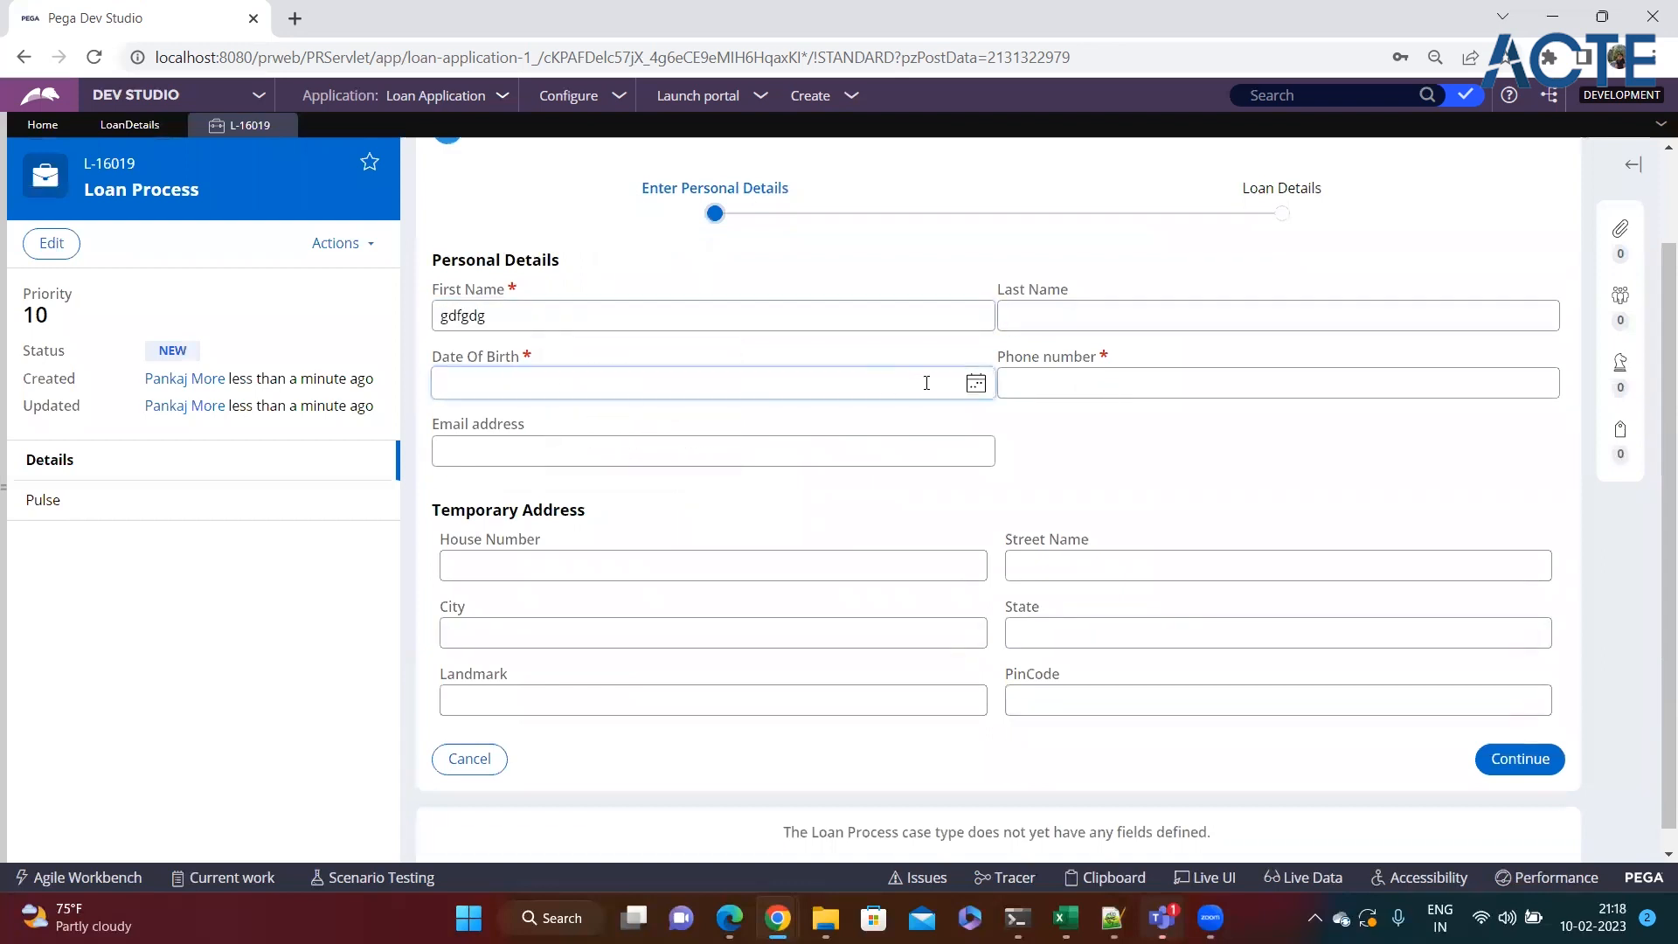
{"action": "left_click", "coordinate": [975, 383]}
{"action": "left_click", "coordinate": [590, 477]}
{"action": "left_click", "coordinate": [1035, 382]}
{"action": "type", "text": "56456"}
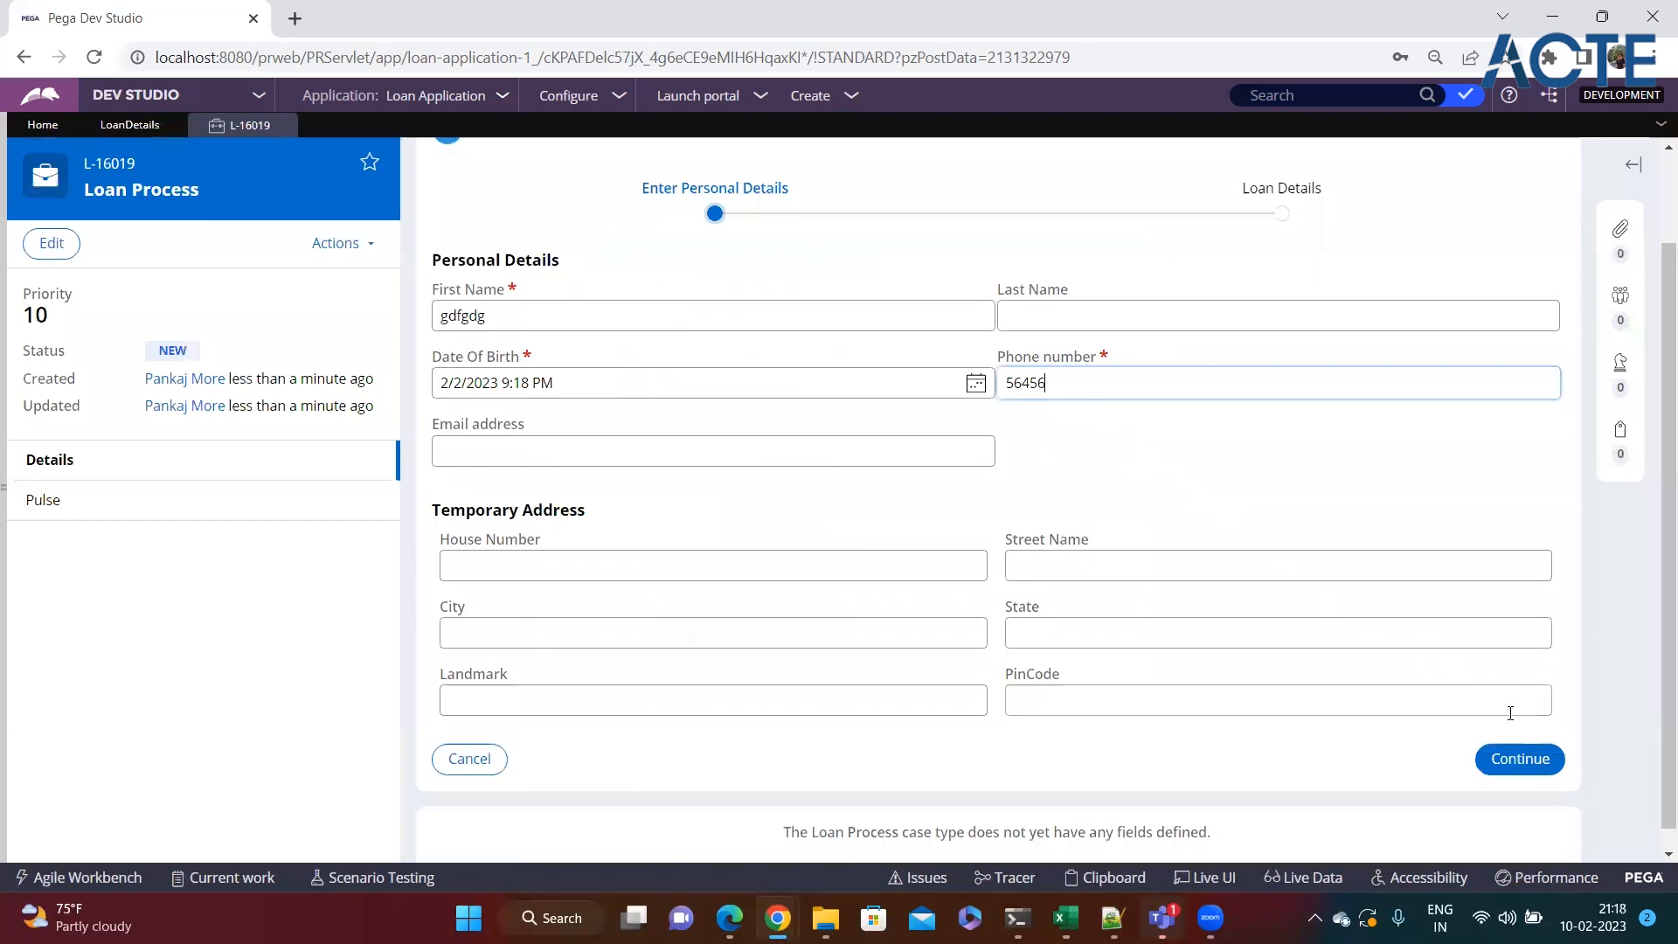
{"action": "left_click", "coordinate": [1518, 757]}
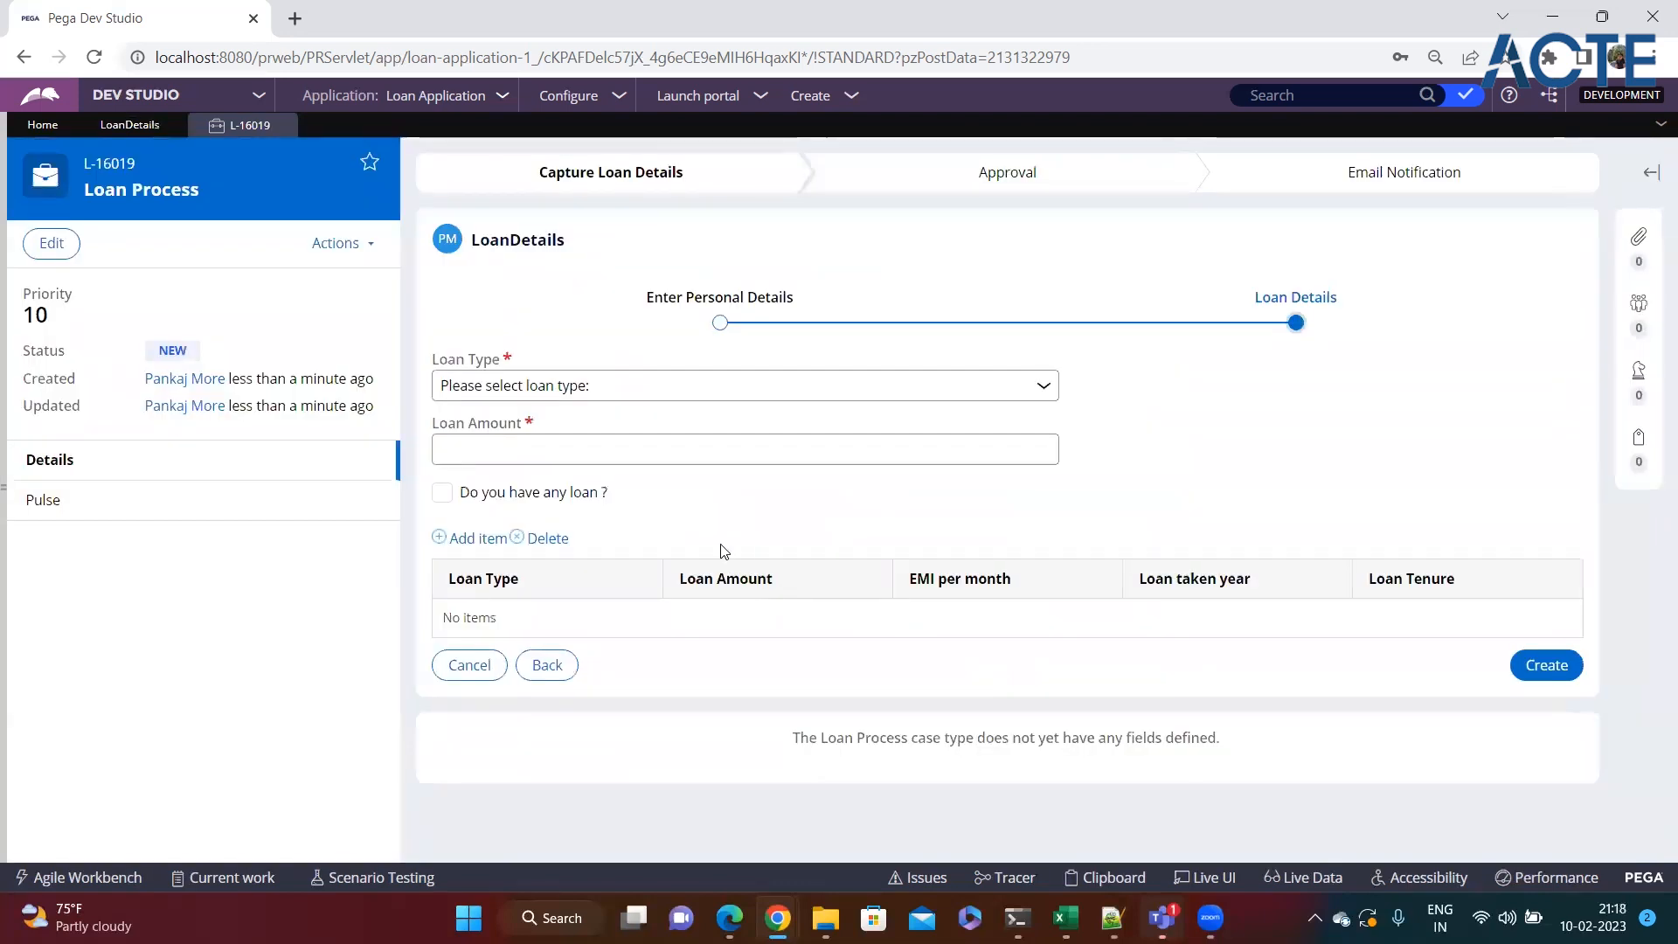
Add a table item for an Education Loan with amount 3242, EMI 233, taken year 1990 and tenure 20.
{"action": "left_click", "coordinate": [472, 538]}
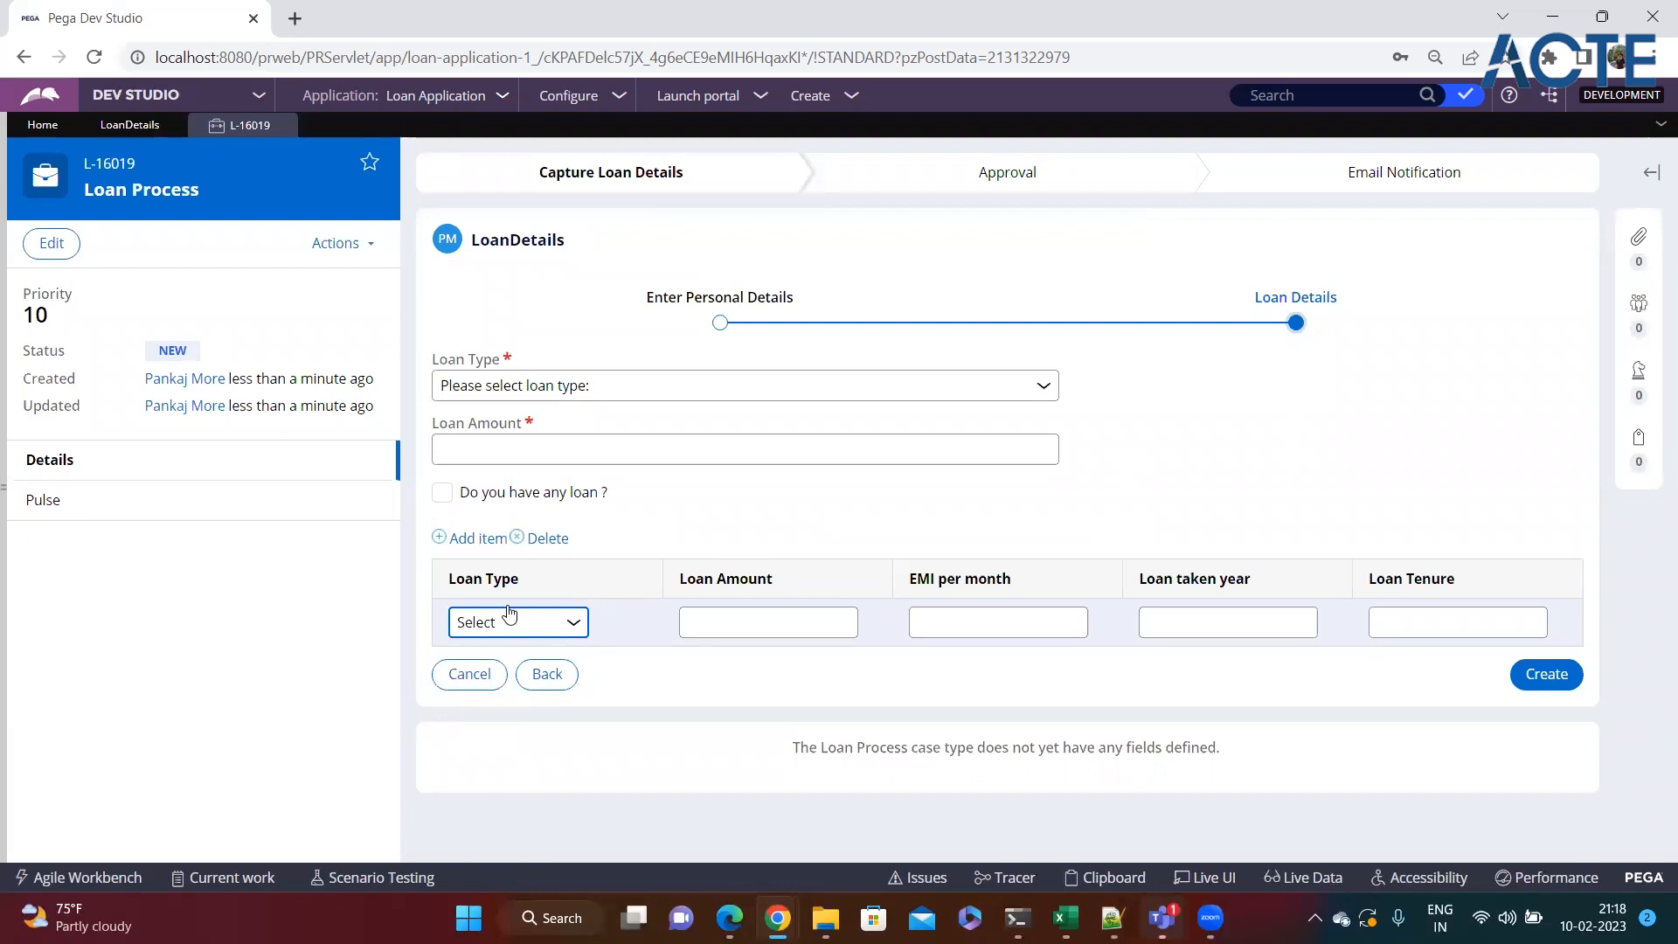
{"action": "left_click", "coordinate": [570, 628]}
{"action": "left_click", "coordinate": [542, 664]}
{"action": "left_click", "coordinate": [689, 623]}
{"action": "type", "text": "3242"}
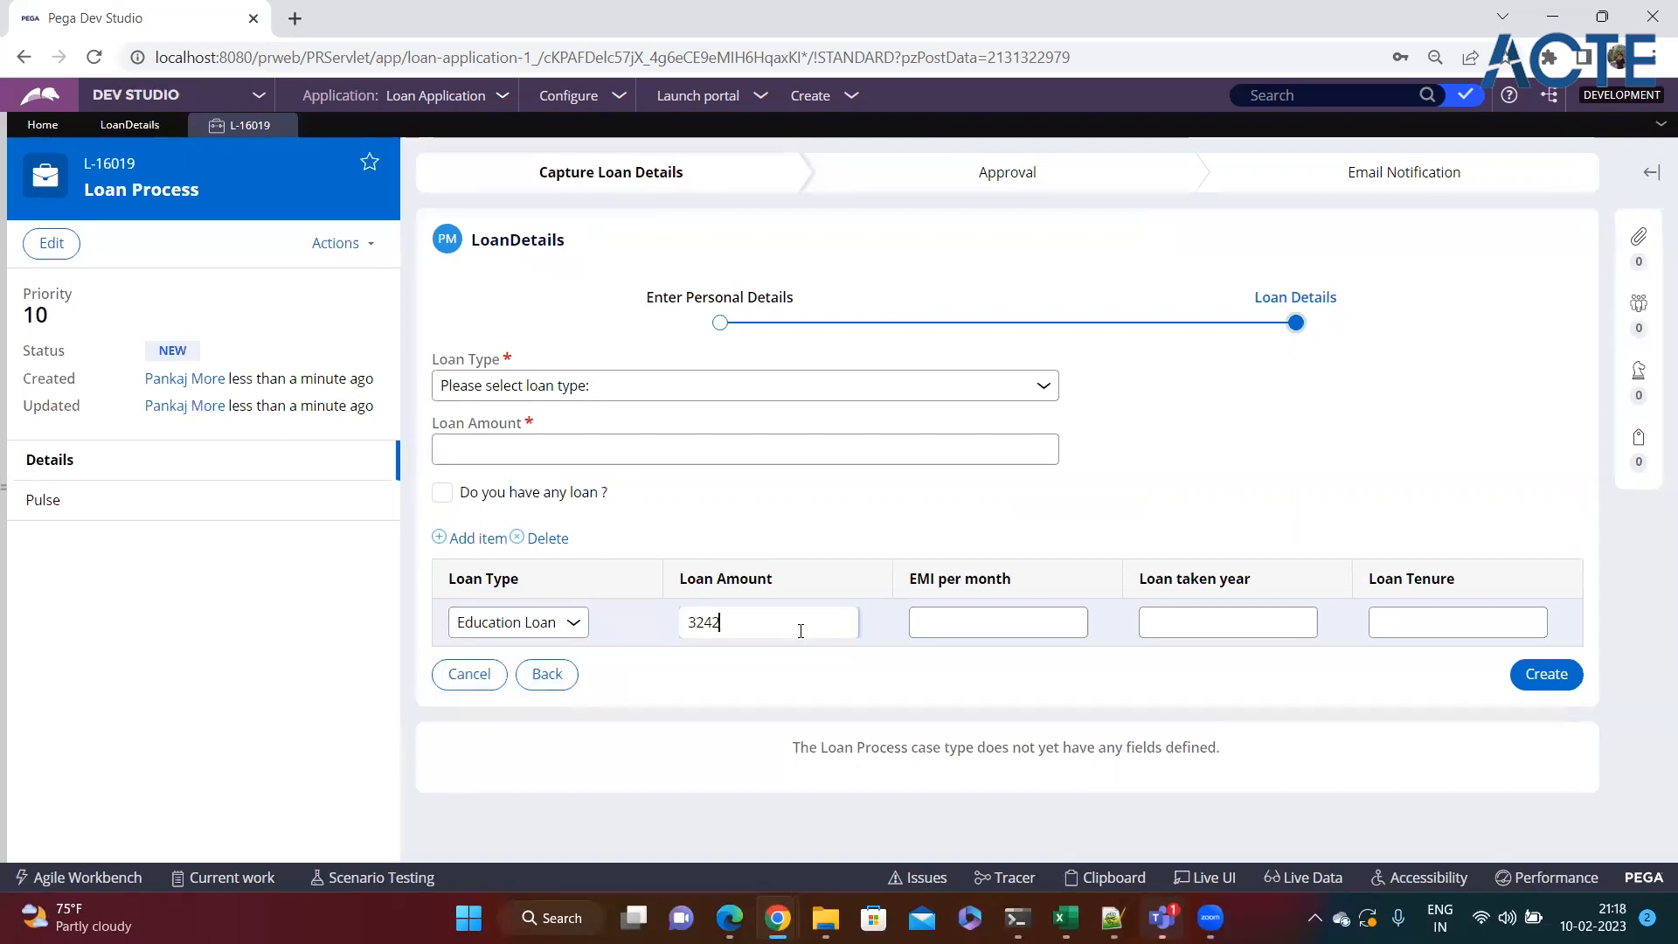
{"action": "left_click", "coordinate": [941, 637]}
{"action": "type", "text": "233"}
{"action": "left_click", "coordinate": [1222, 620]}
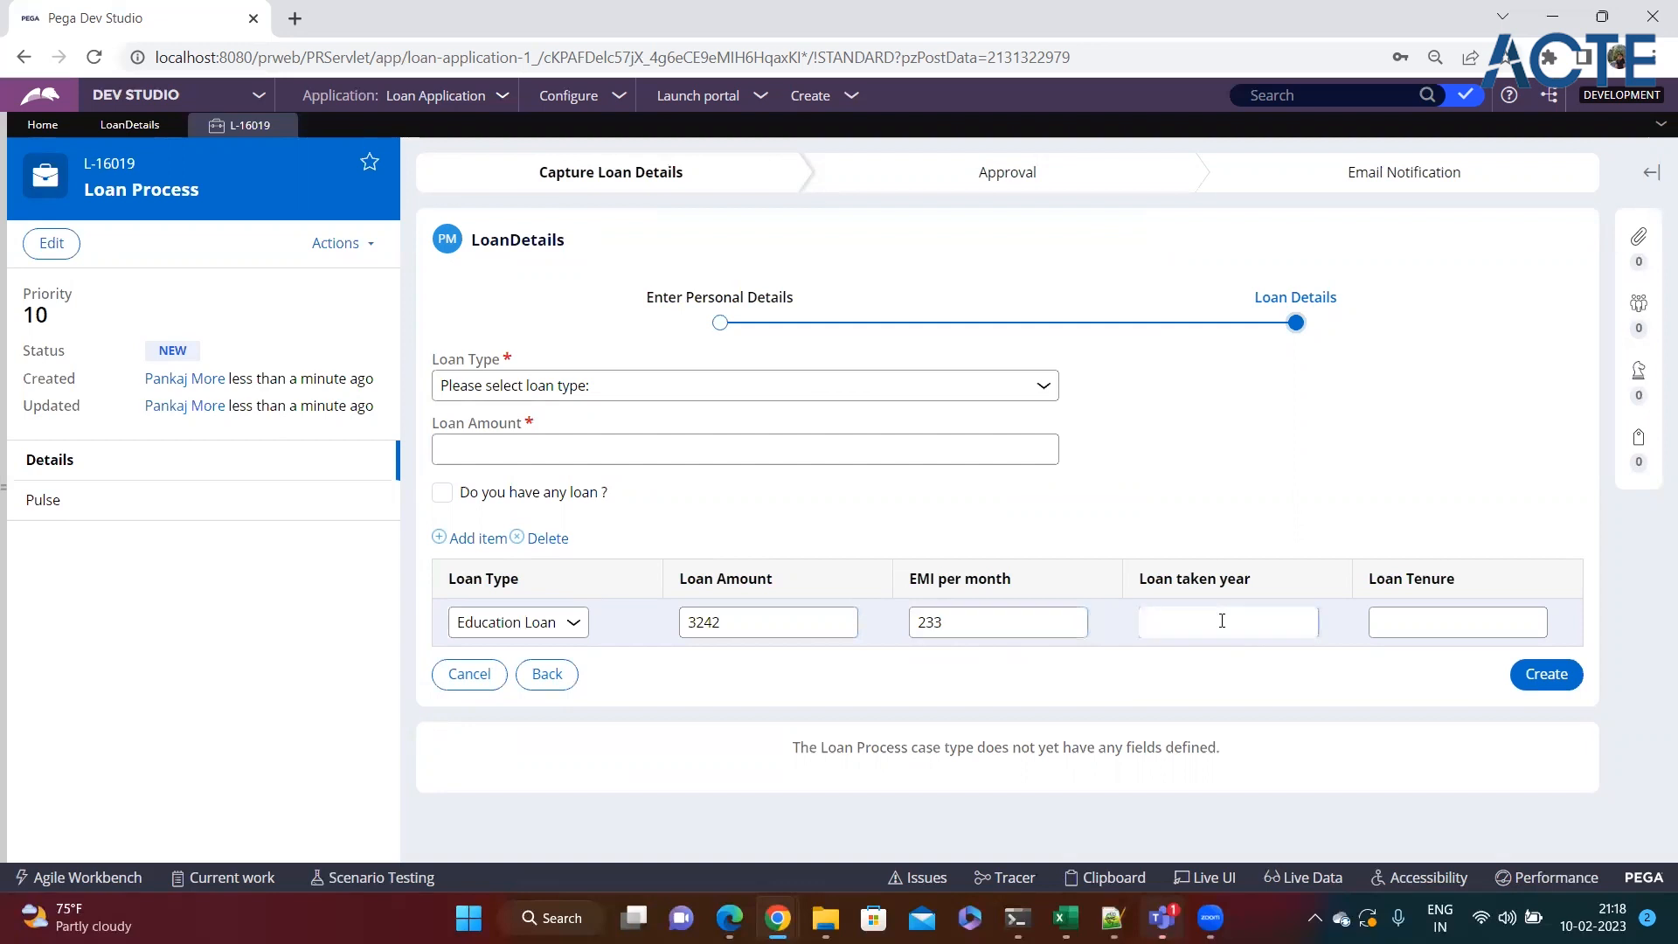
{"action": "type", "text": "1990"}
{"action": "left_click", "coordinate": [1416, 626]}
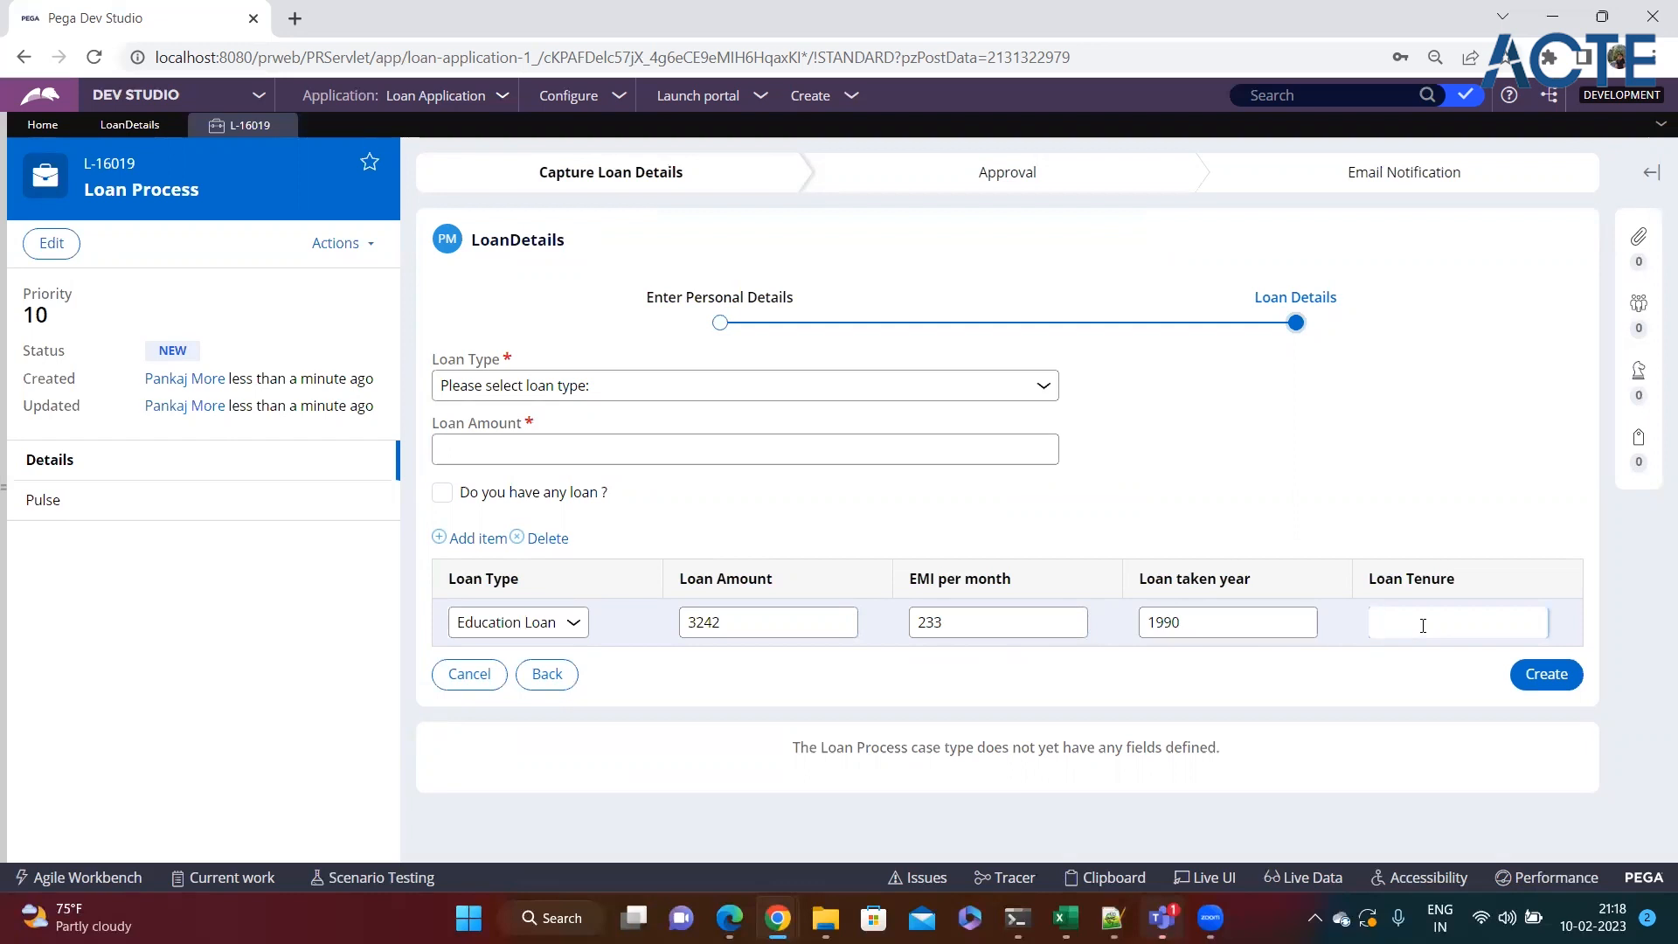
{"action": "type", "text": "20"}
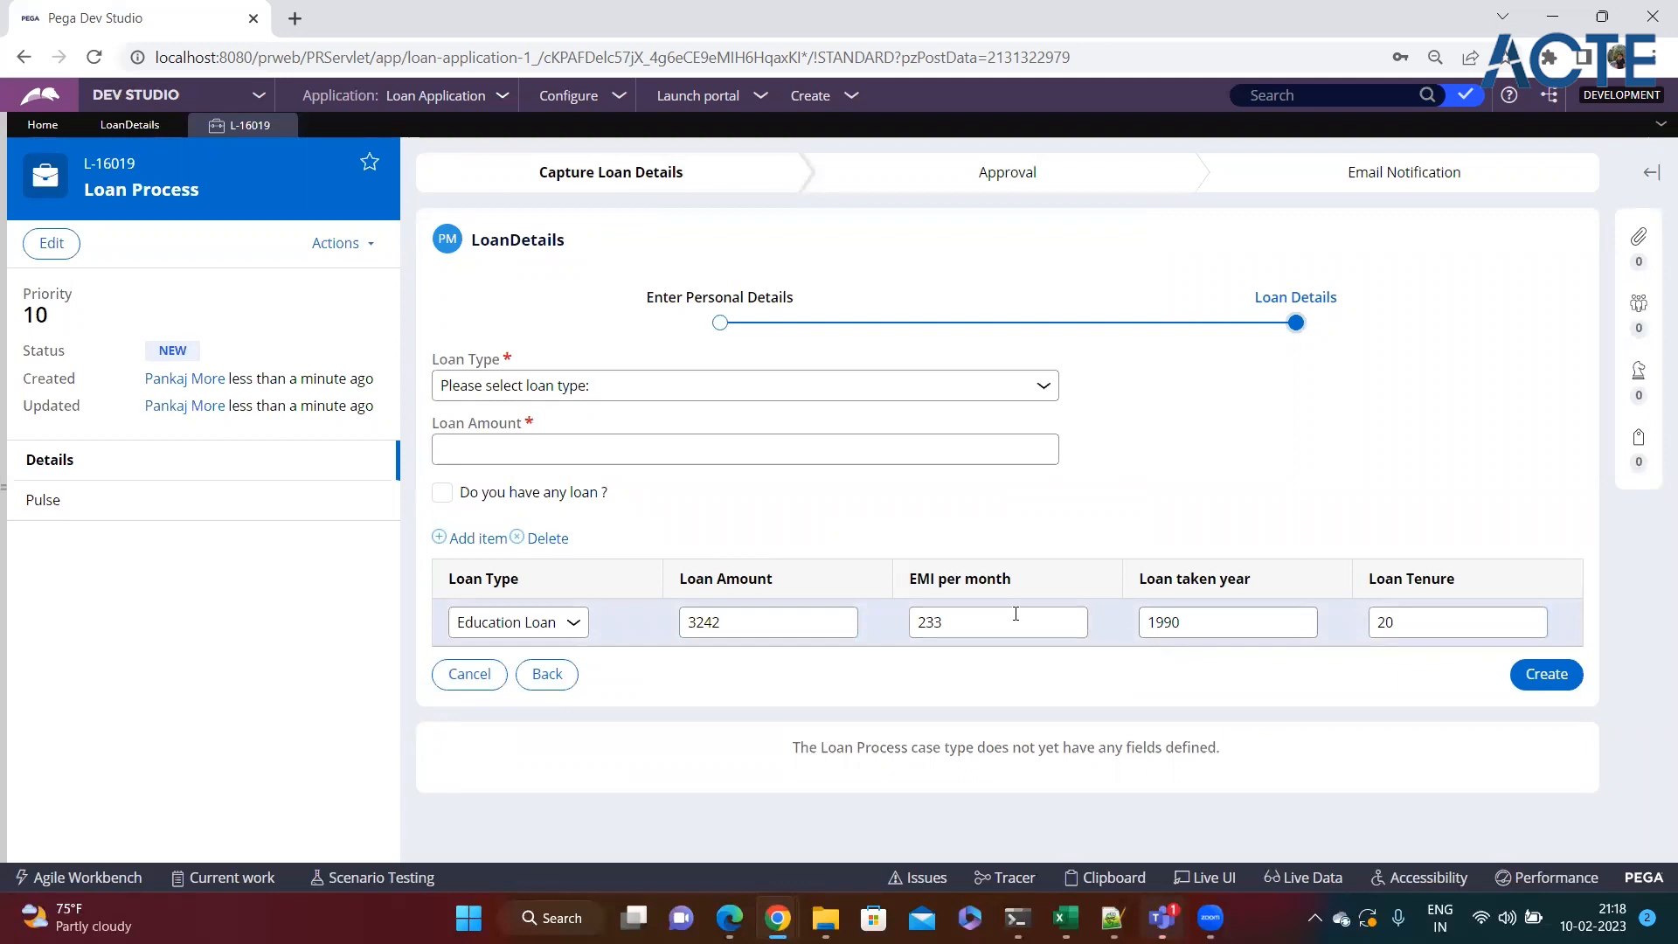
Add a second table item for a Personal Loan with amount 353453, EMI 4354, taken year 2023 and tenure 10.
{"action": "left_click", "coordinate": [479, 539]}
{"action": "left_click", "coordinate": [564, 671]}
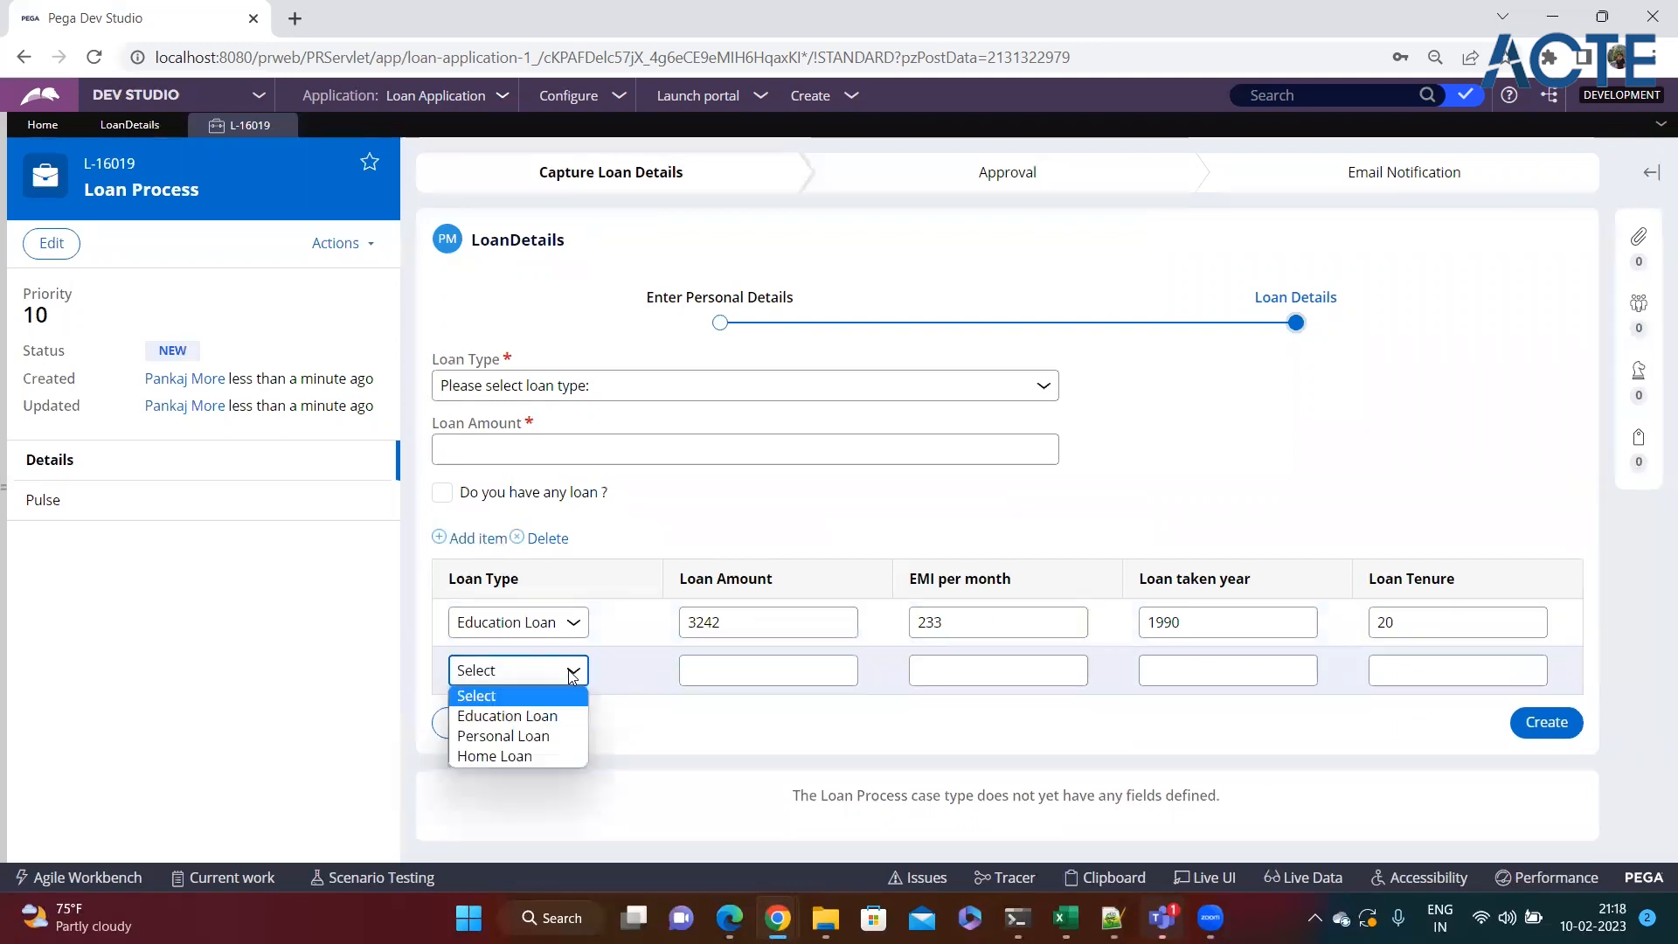
{"action": "left_click", "coordinate": [512, 736]}
{"action": "left_click", "coordinate": [699, 678]}
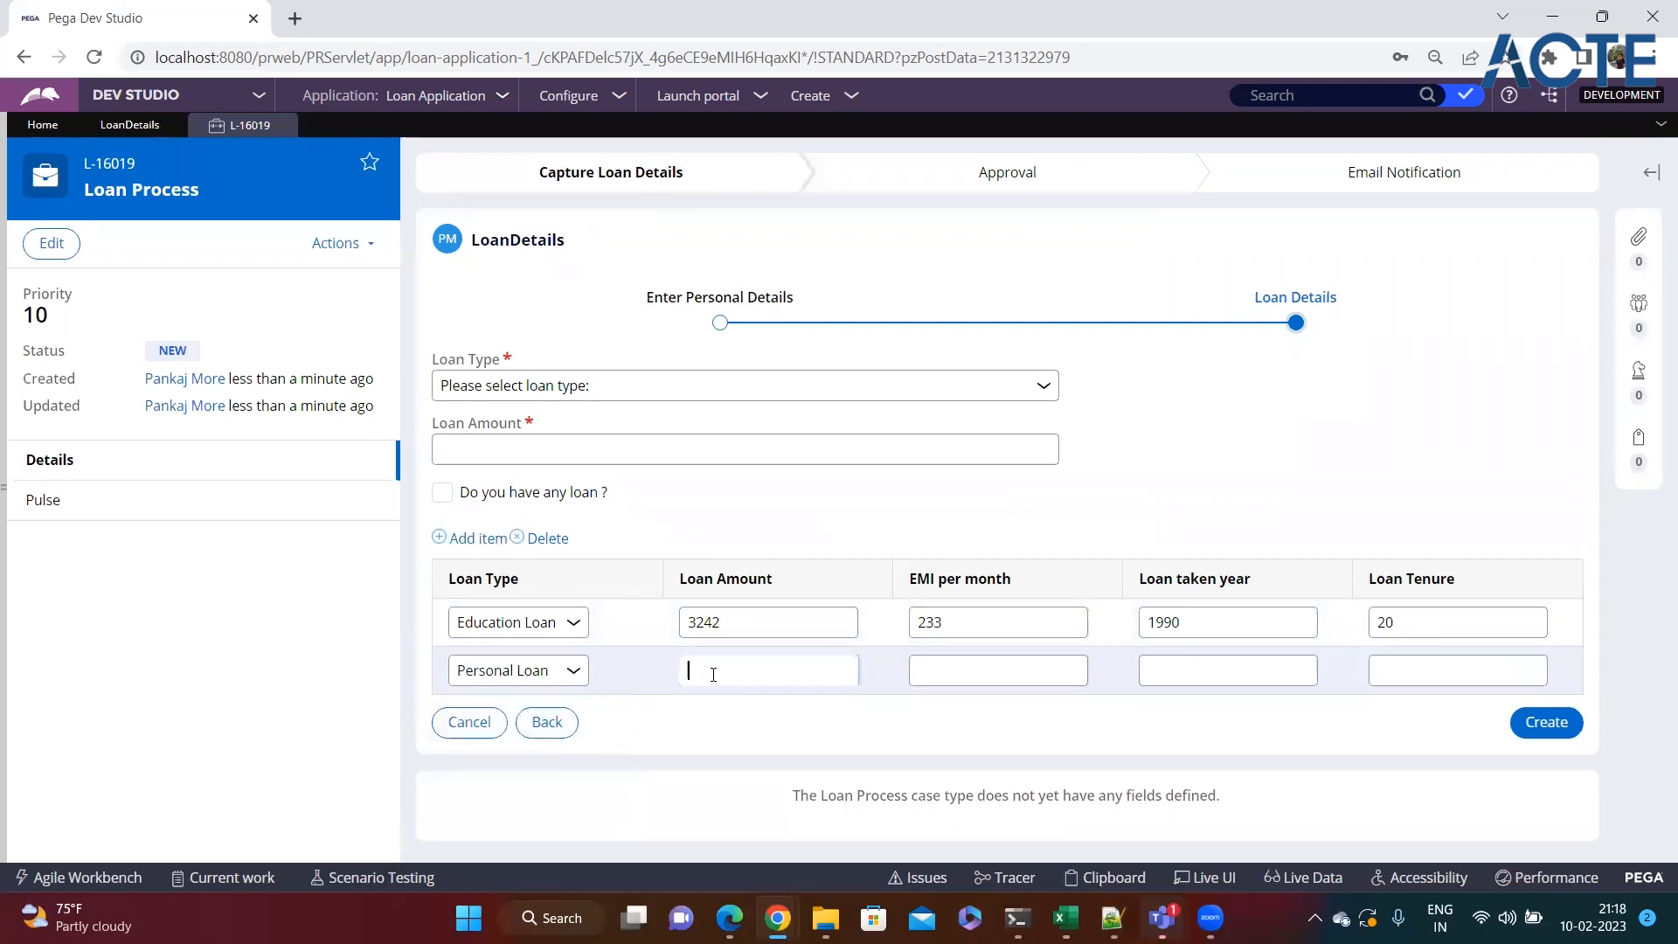
{"action": "type", "text": "353453"}
{"action": "left_click", "coordinate": [948, 675]}
{"action": "type", "text": "4354"}
{"action": "left_click", "coordinate": [1167, 671]}
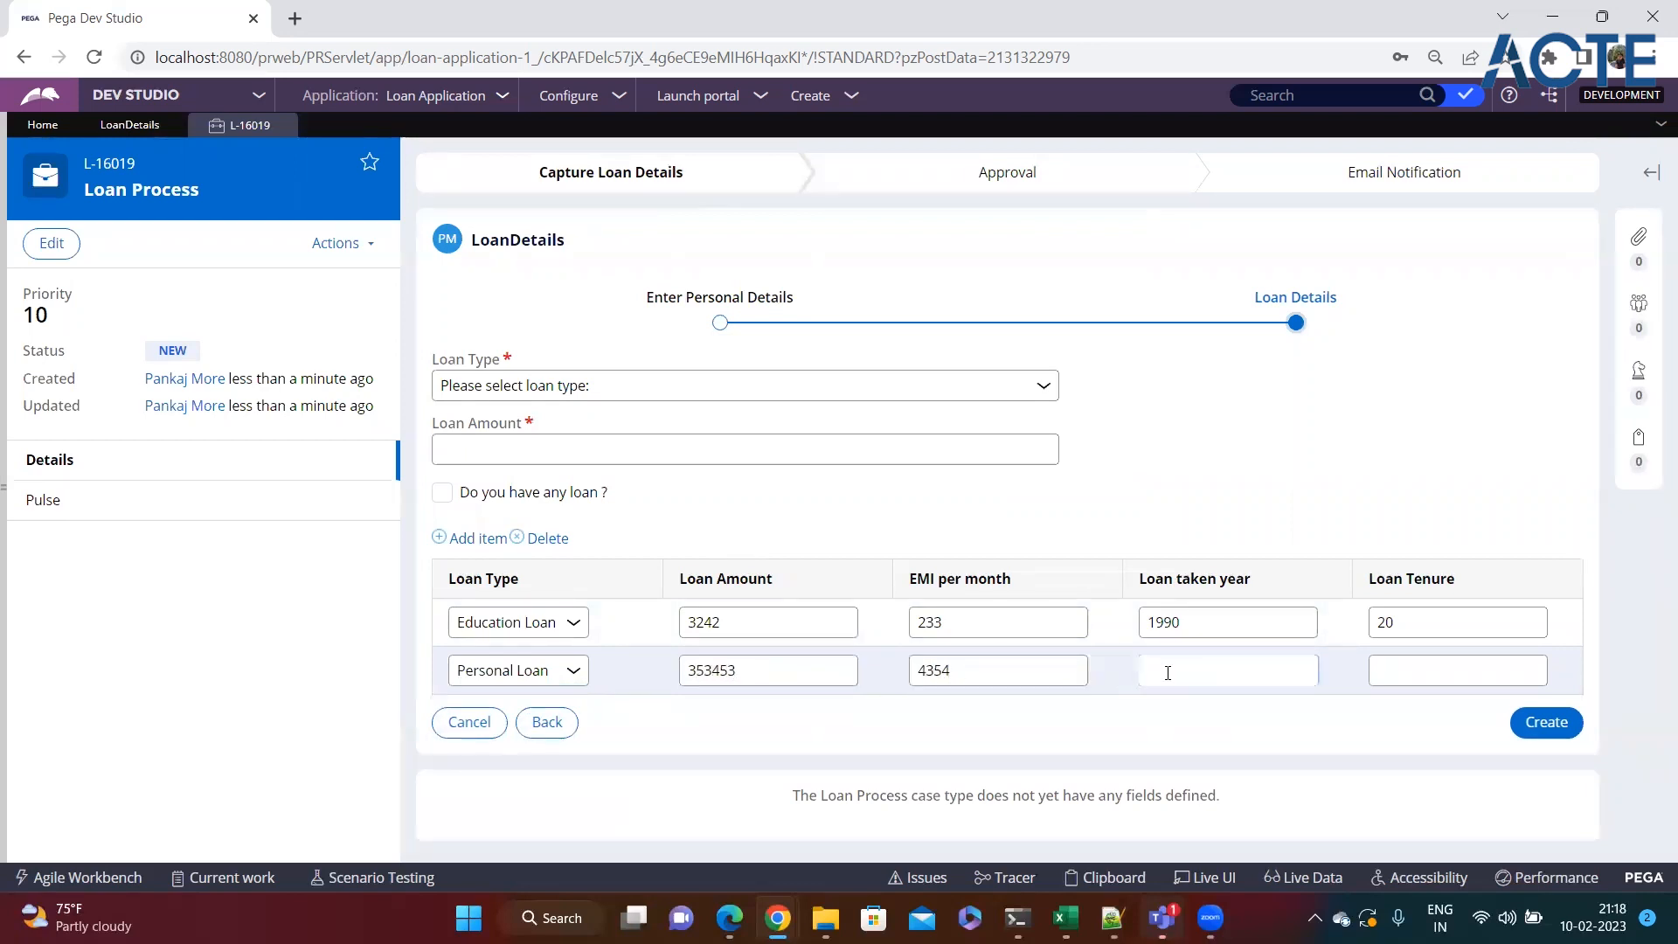
{"action": "type", "text": "2023"}
{"action": "left_click", "coordinate": [1411, 657]}
{"action": "left_click", "coordinate": [1414, 664]}
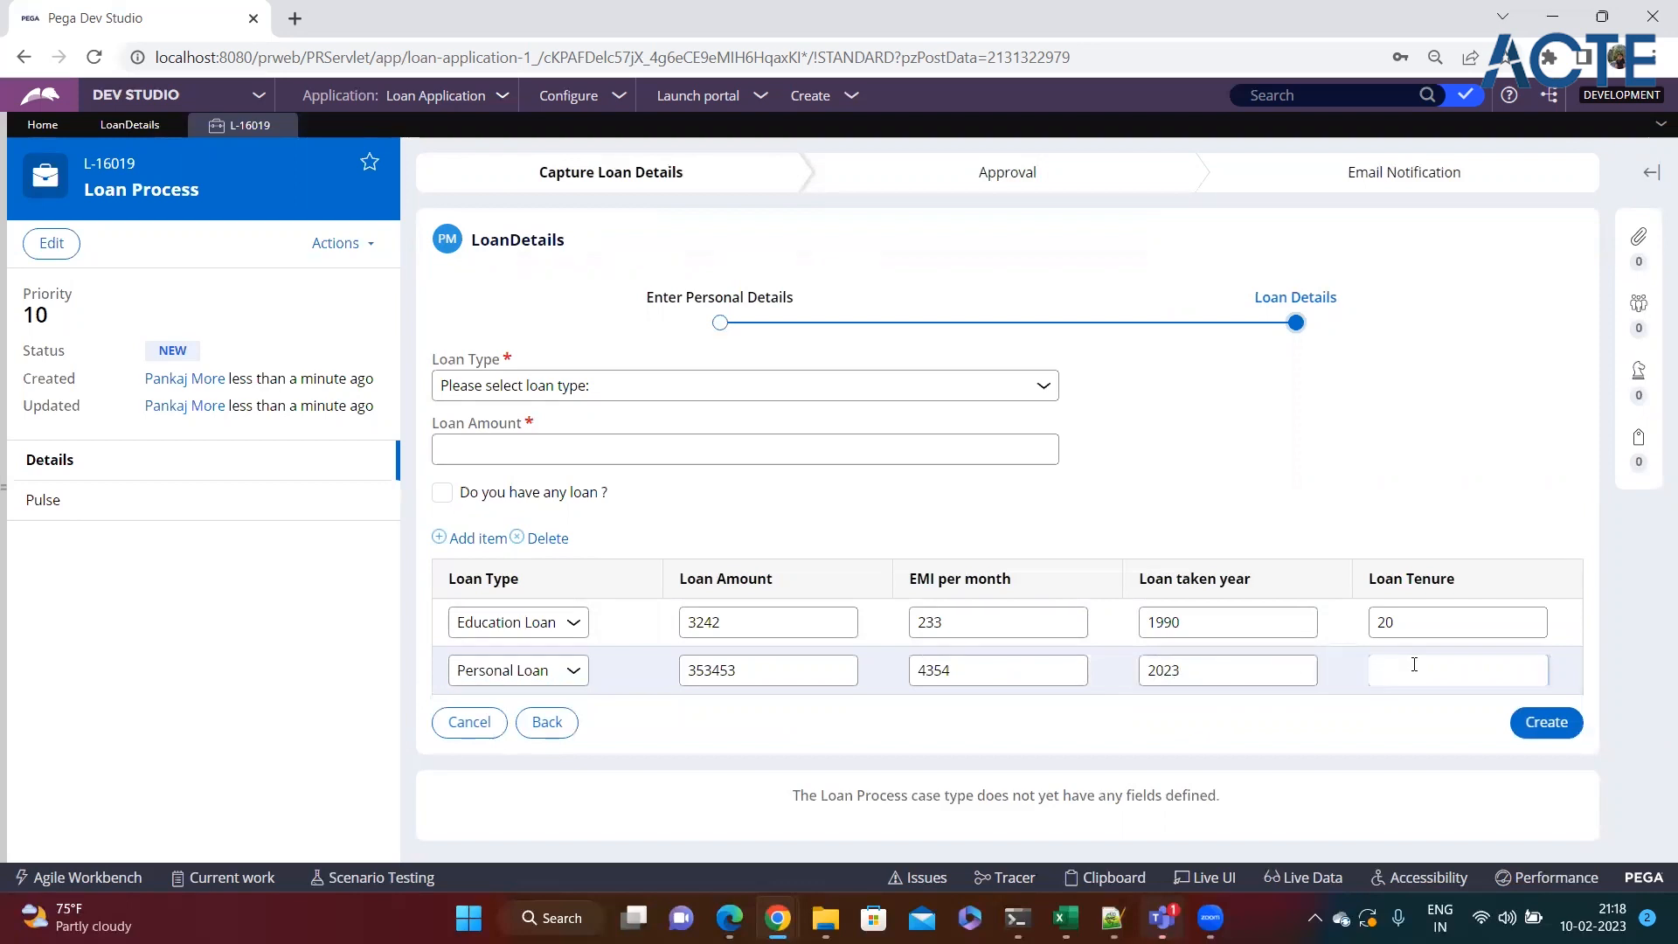
{"action": "type", "text": "10"}
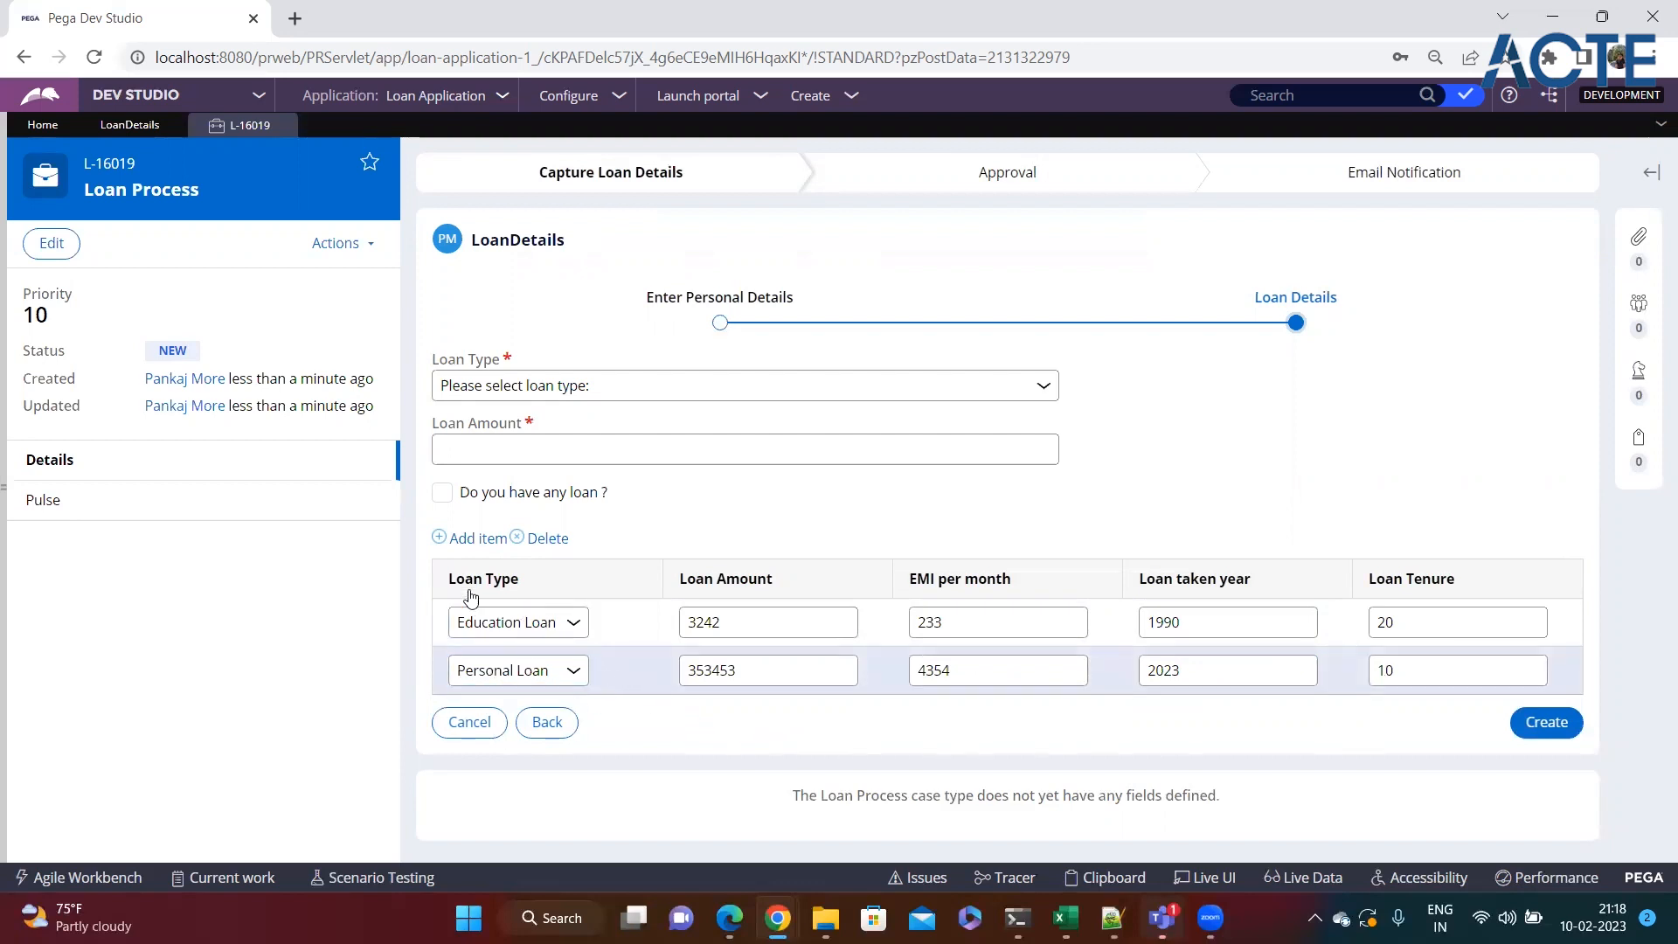
Add an empty third item to the loan table and delete it again.
{"action": "left_click", "coordinate": [474, 538]}
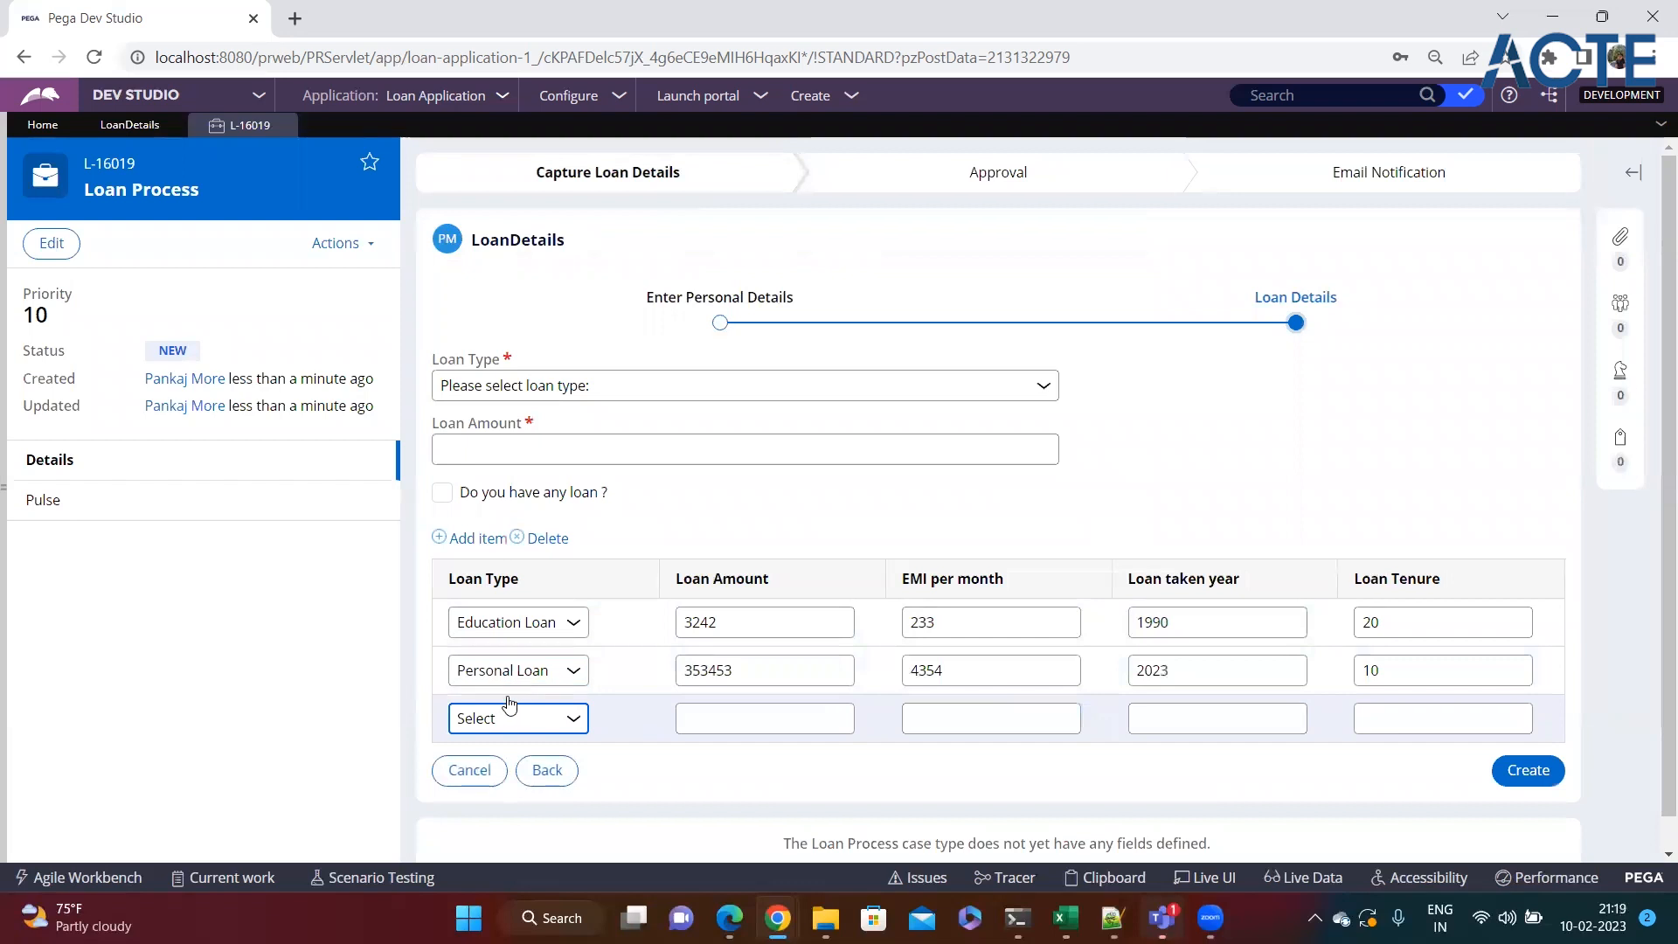
{"action": "left_click", "coordinate": [1456, 721]}
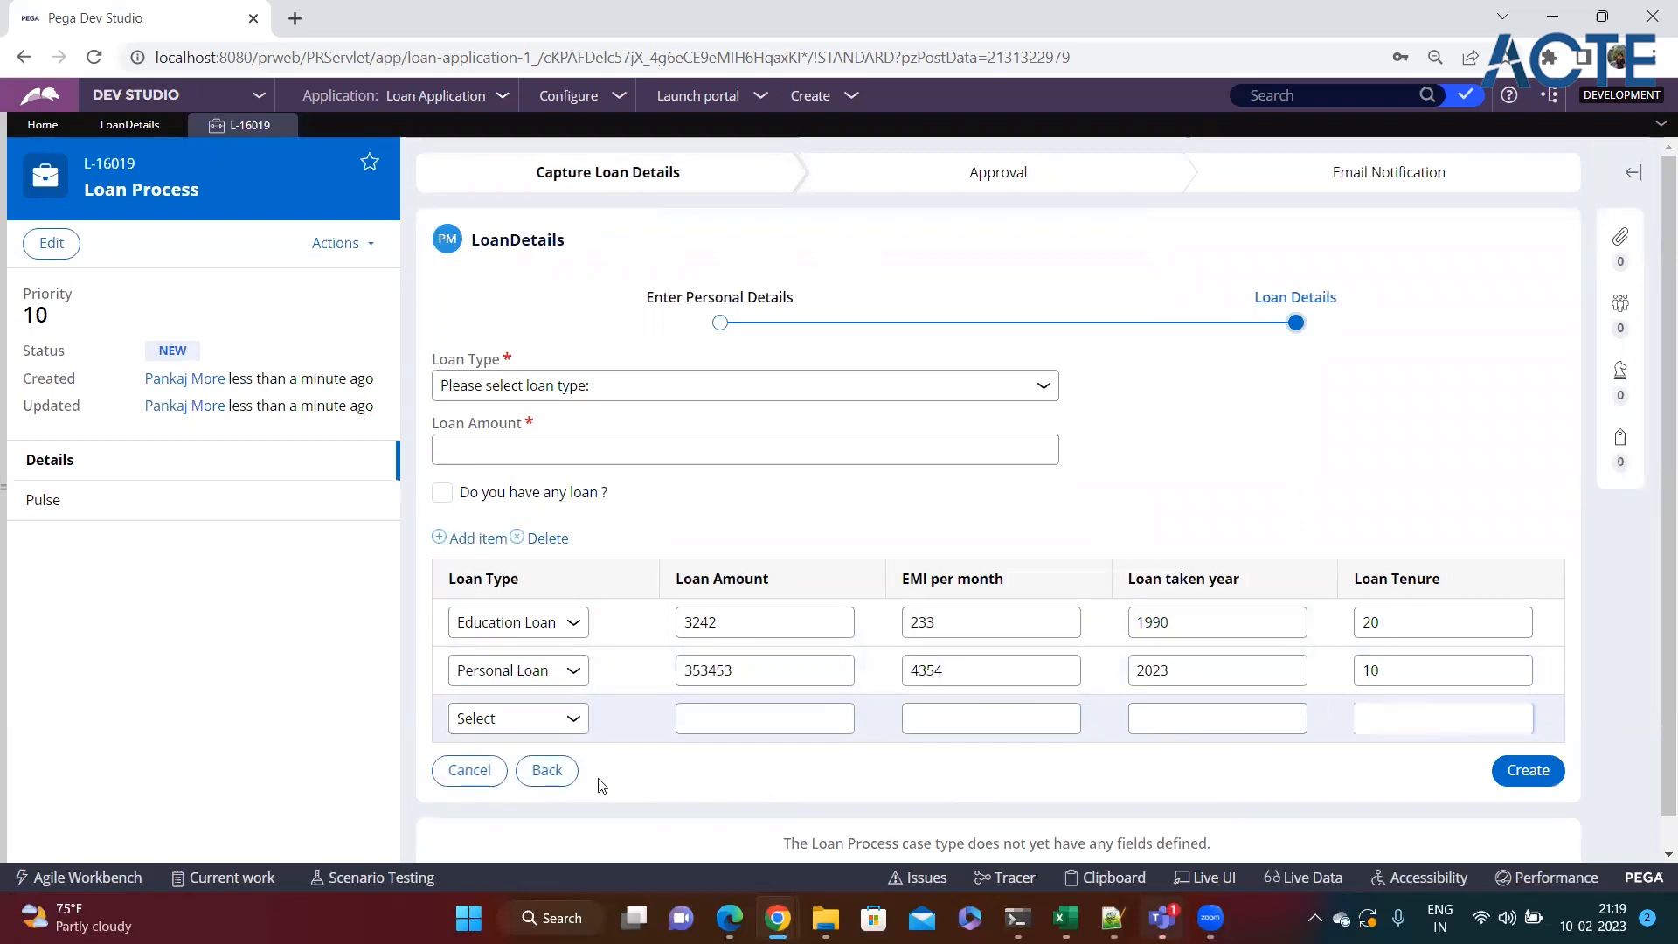
{"action": "left_click", "coordinate": [547, 539]}
{"action": "left_click", "coordinate": [636, 752]}
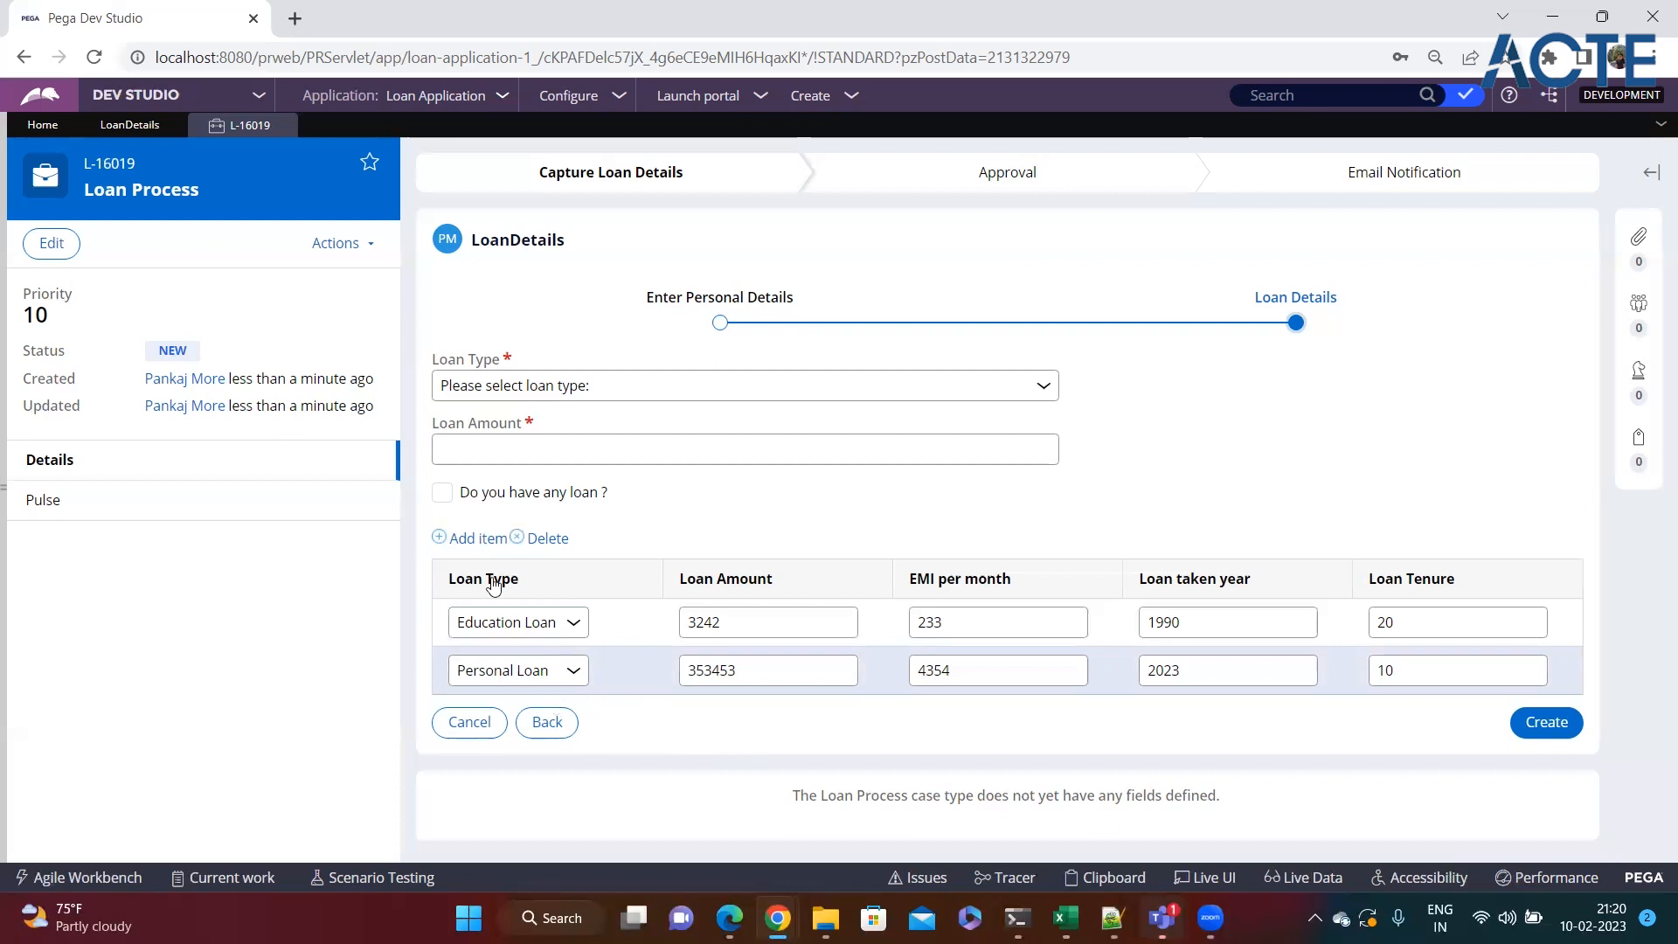
Review the list source of the past-loan table in the LoanDetails section, and leave its properties unchanged.
{"action": "left_click", "coordinate": [120, 127]}
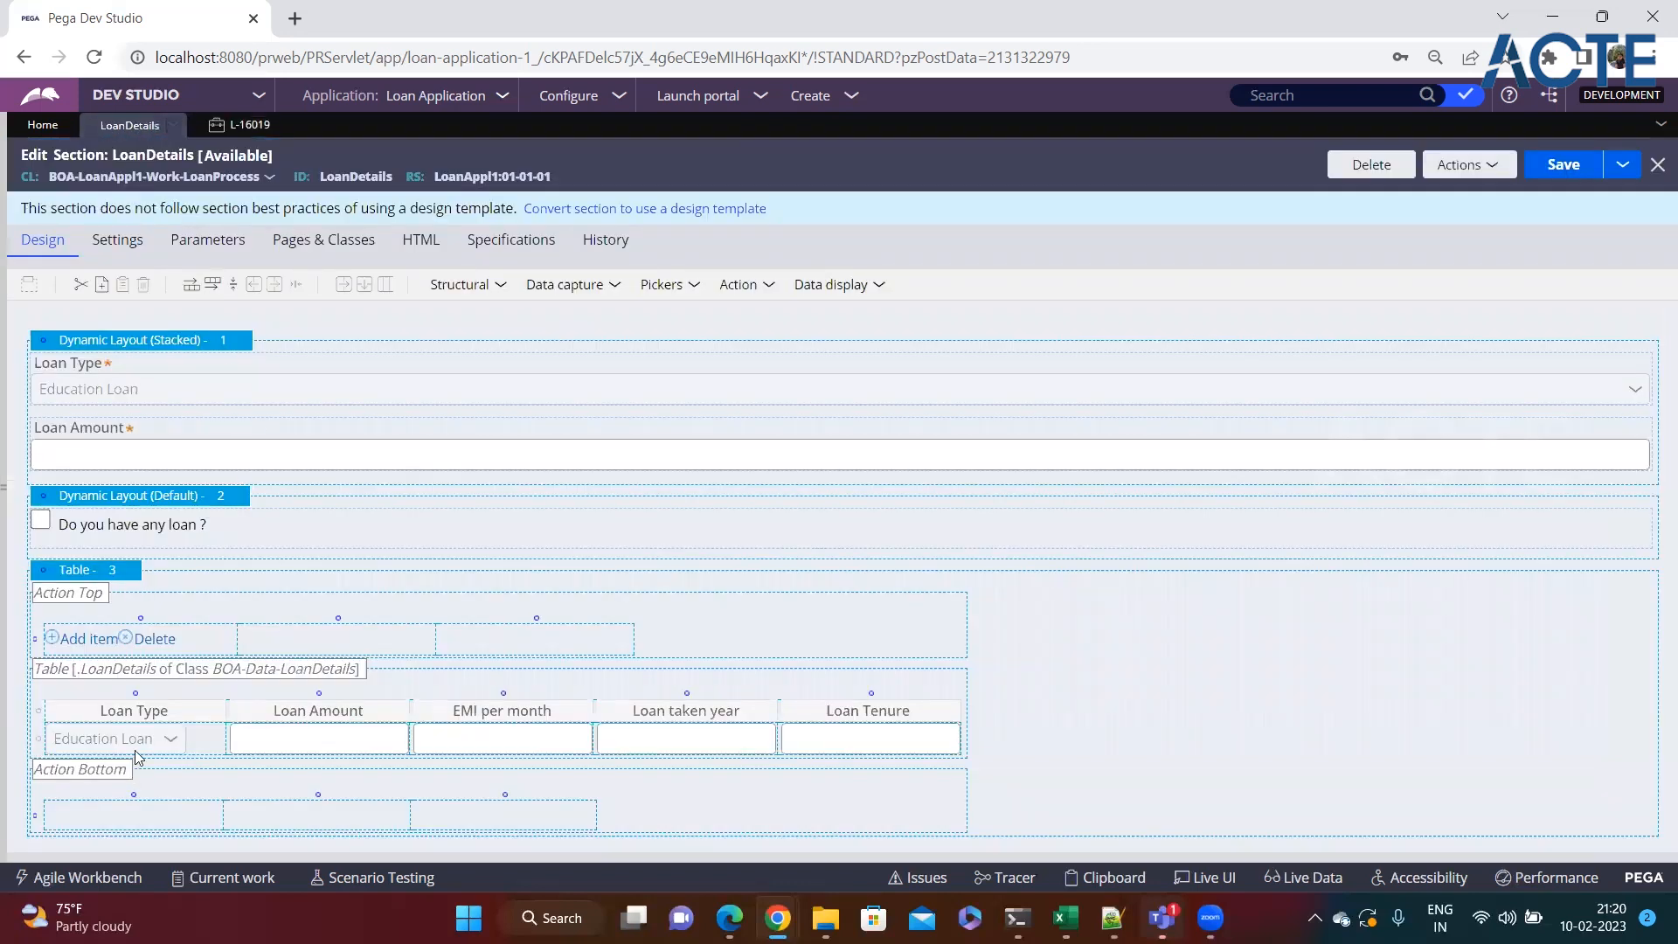
{"action": "left_click", "coordinate": [127, 573]}
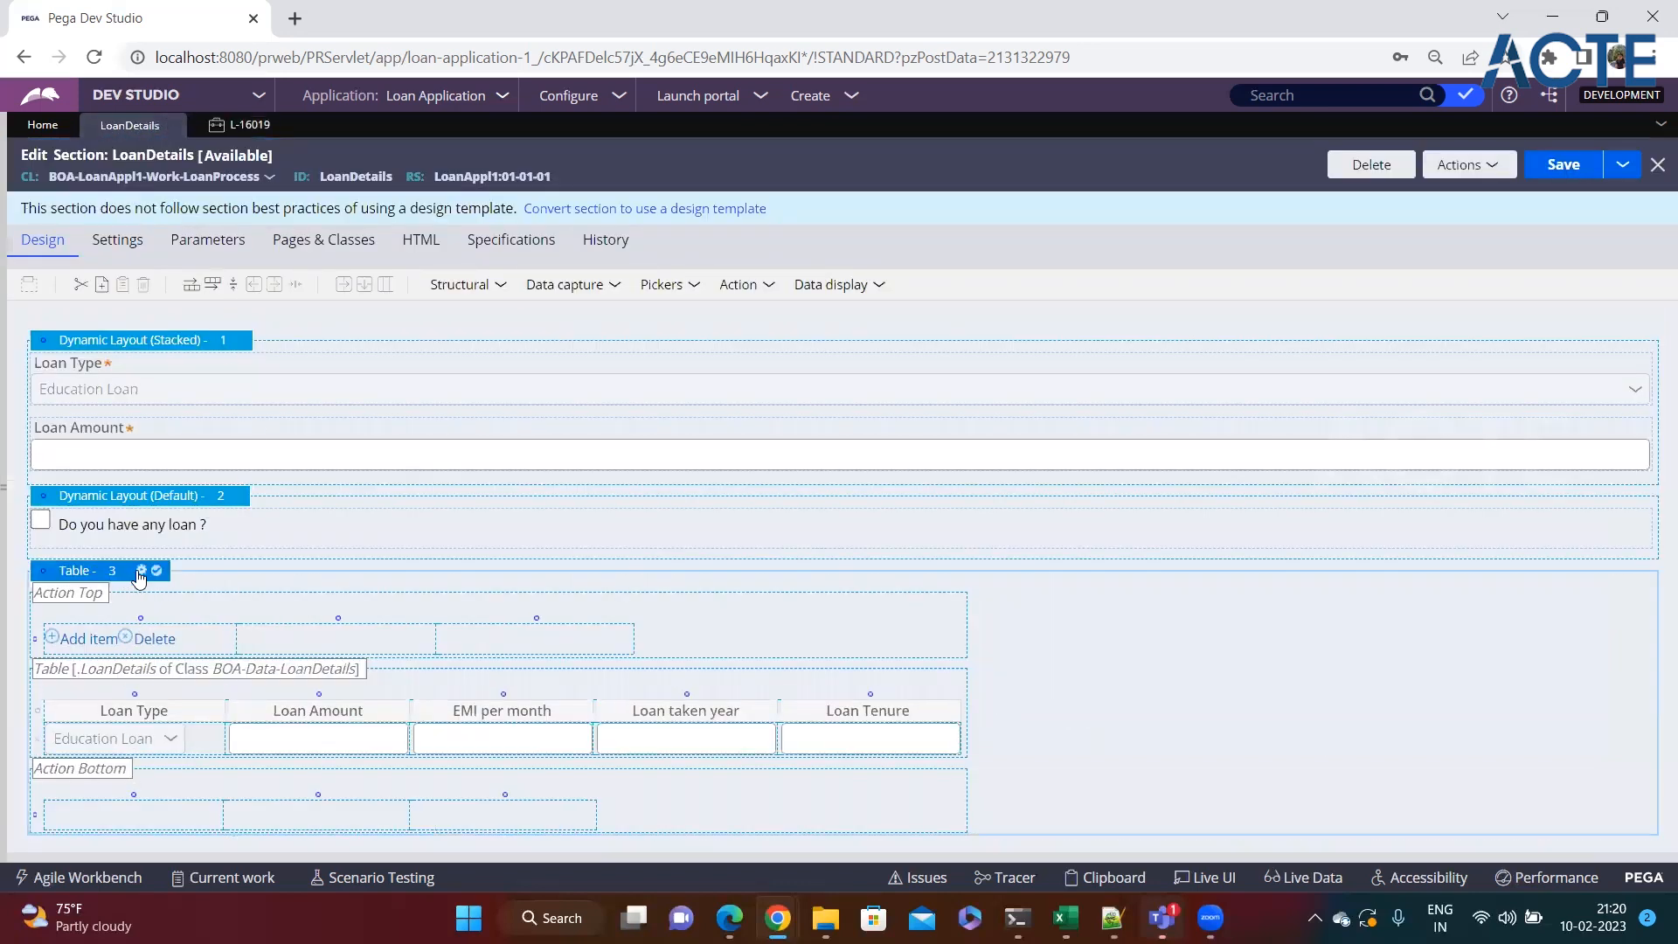
{"action": "left_click", "coordinate": [140, 572]}
{"action": "double_click", "coordinate": [700, 491]}
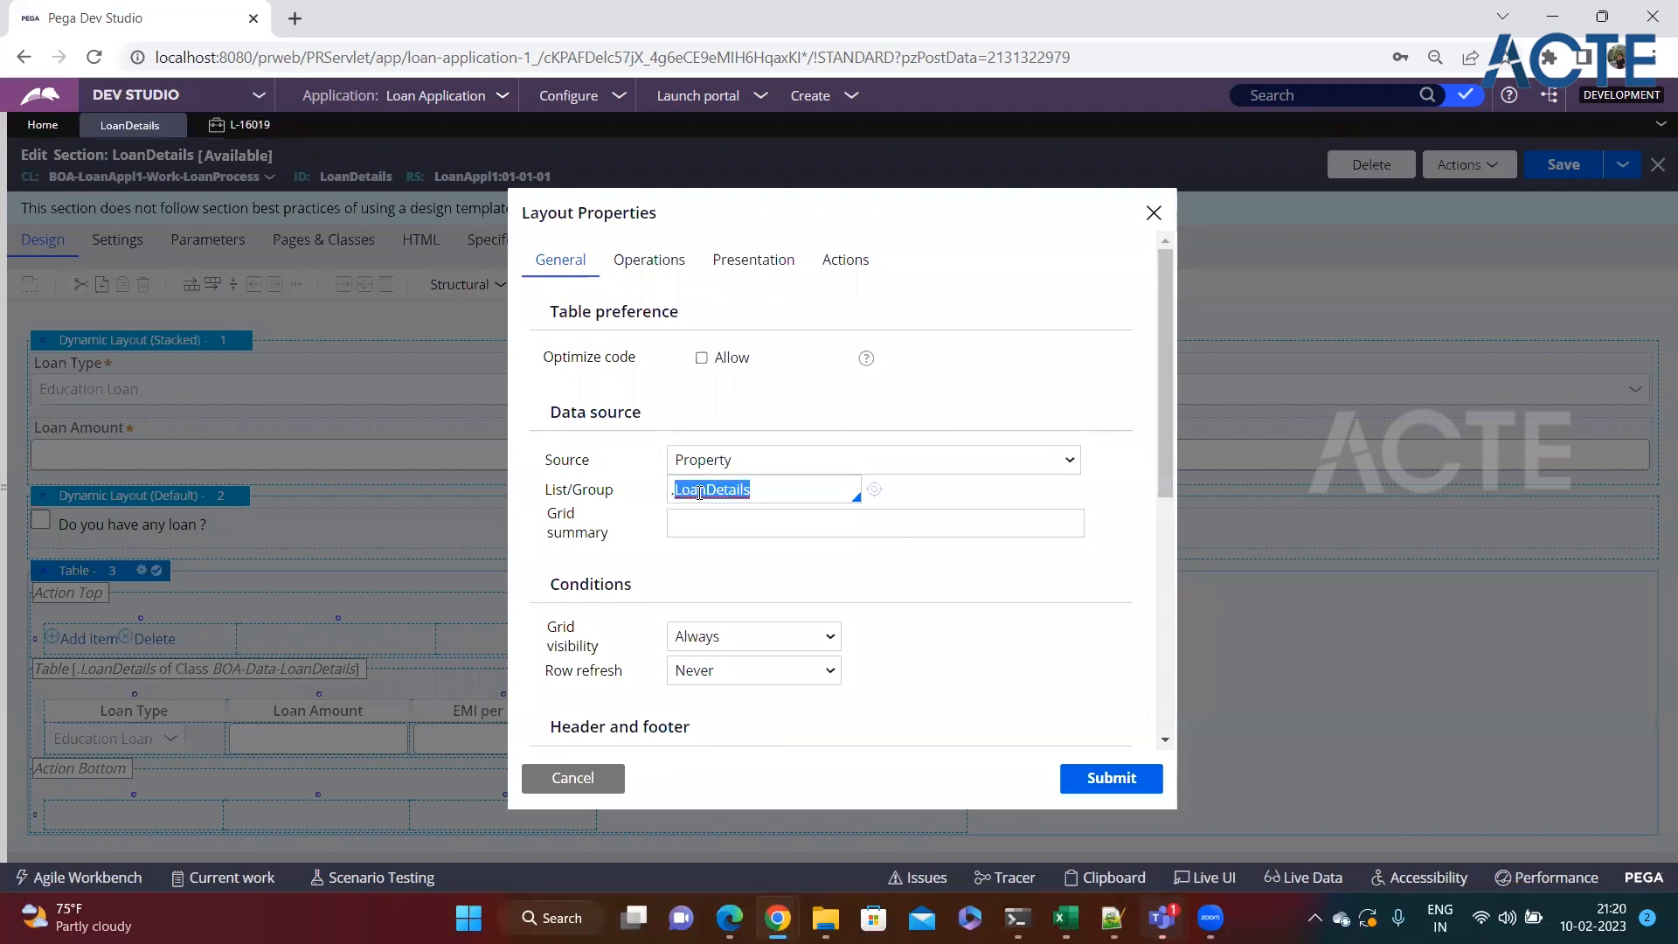
{"action": "left_click", "coordinate": [572, 777]}
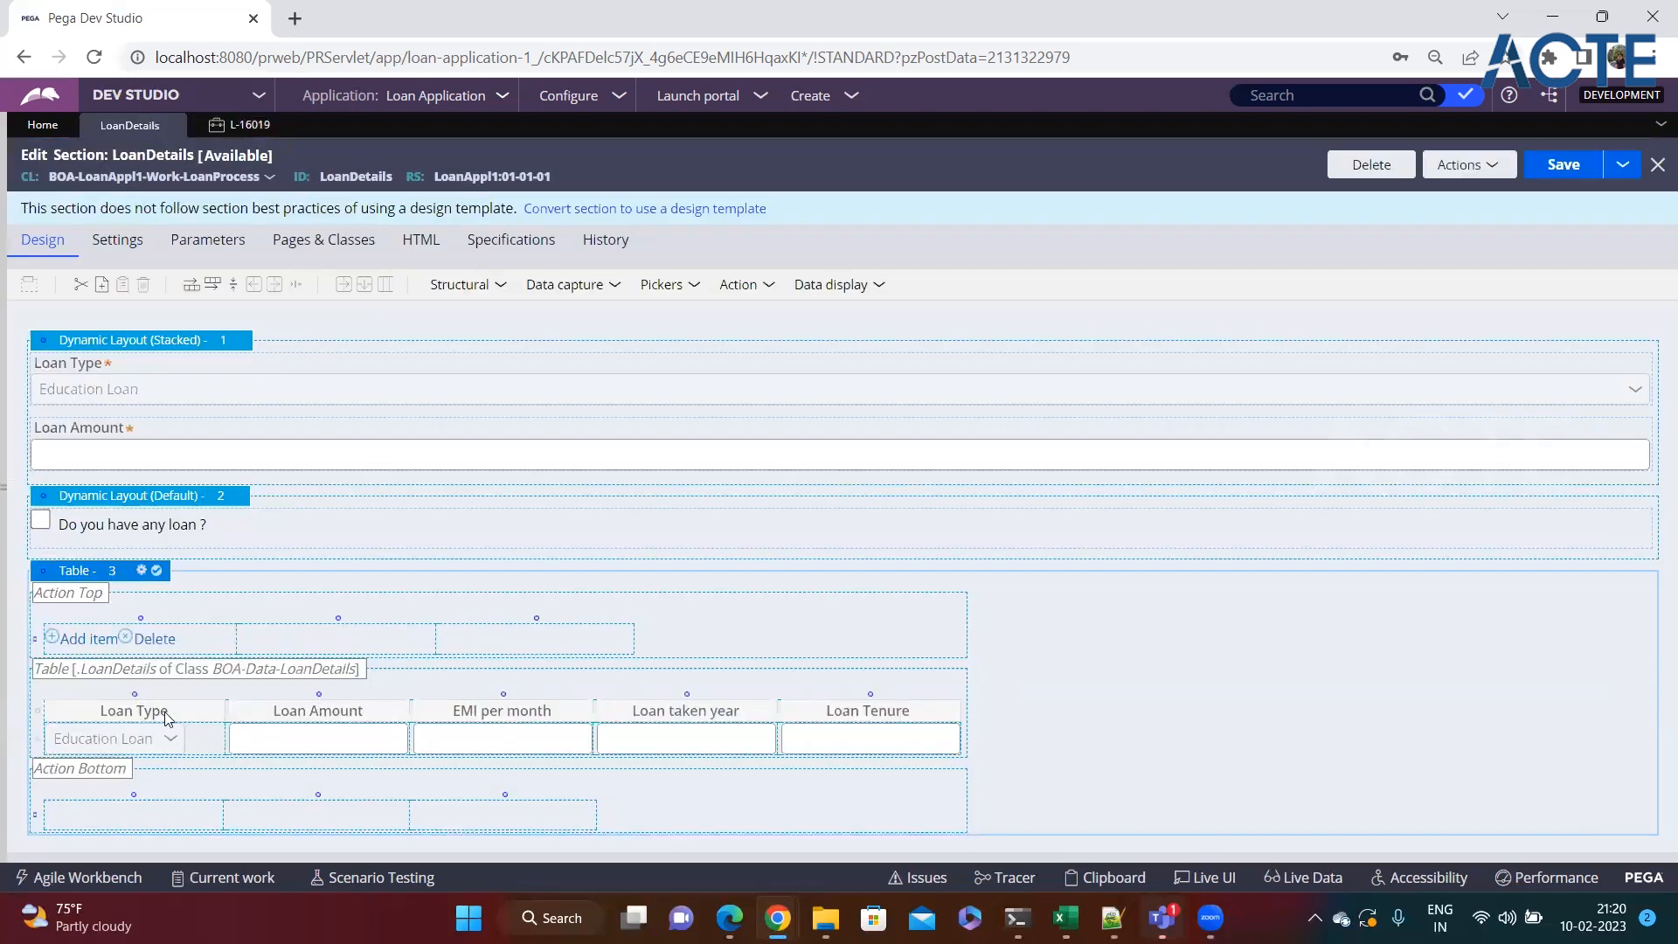
Insert an empty column after Loan Tenure in the section's table and delete it again.
{"action": "left_click", "coordinate": [212, 744]}
{"action": "left_click", "coordinate": [467, 746]}
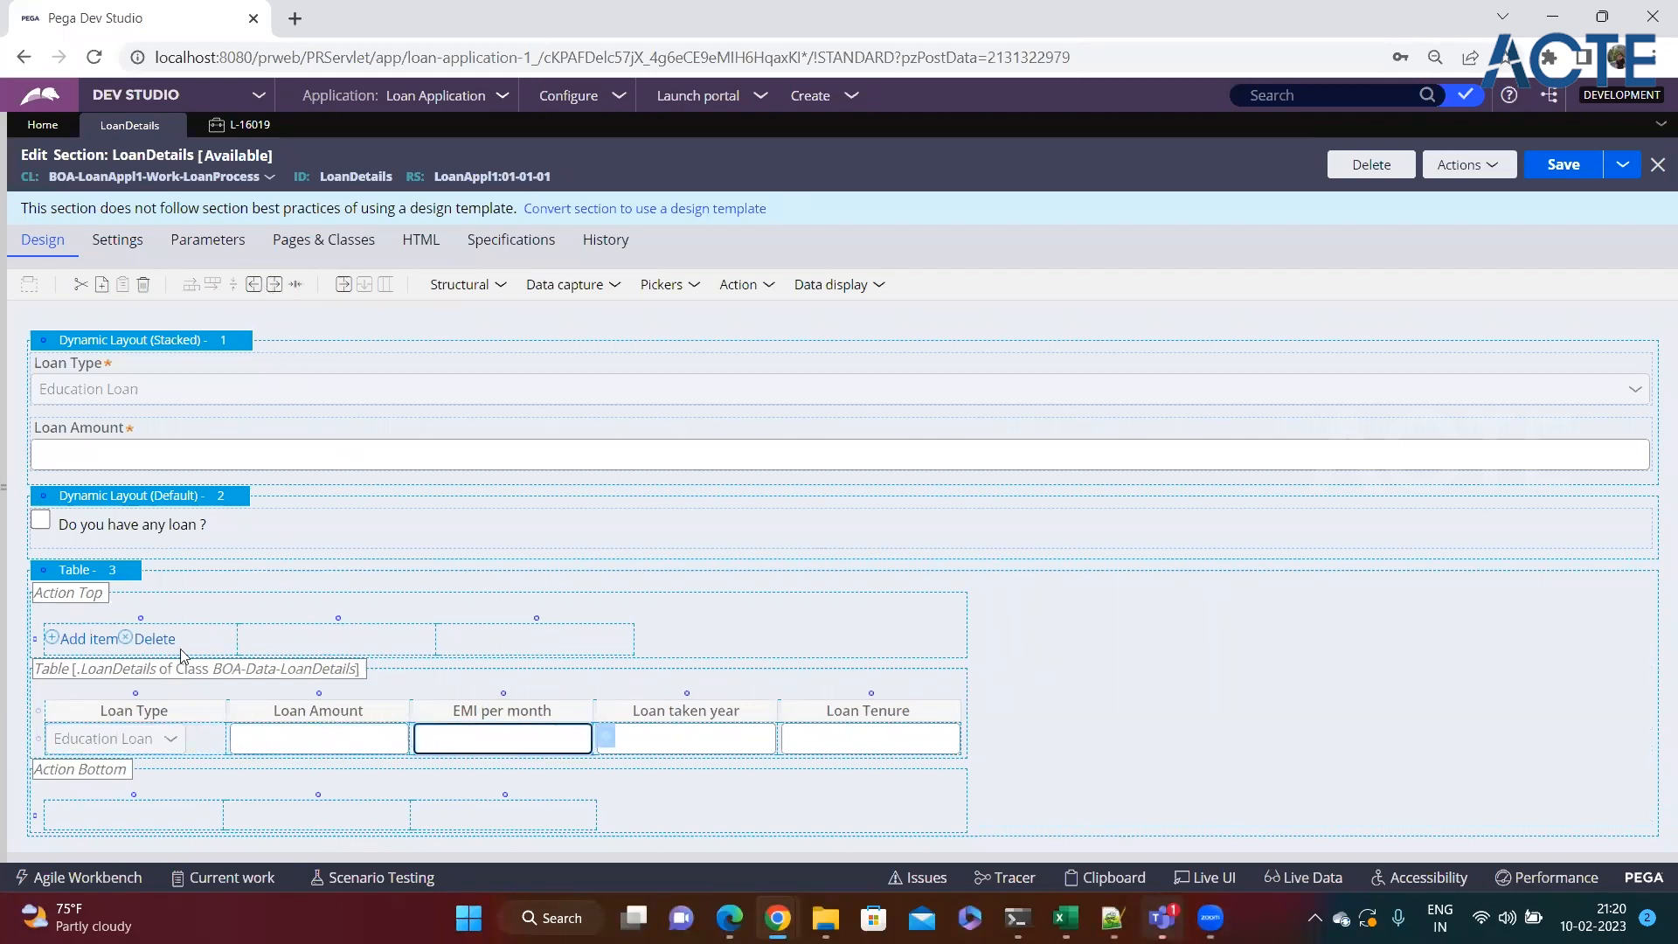
{"action": "left_click", "coordinate": [851, 738]}
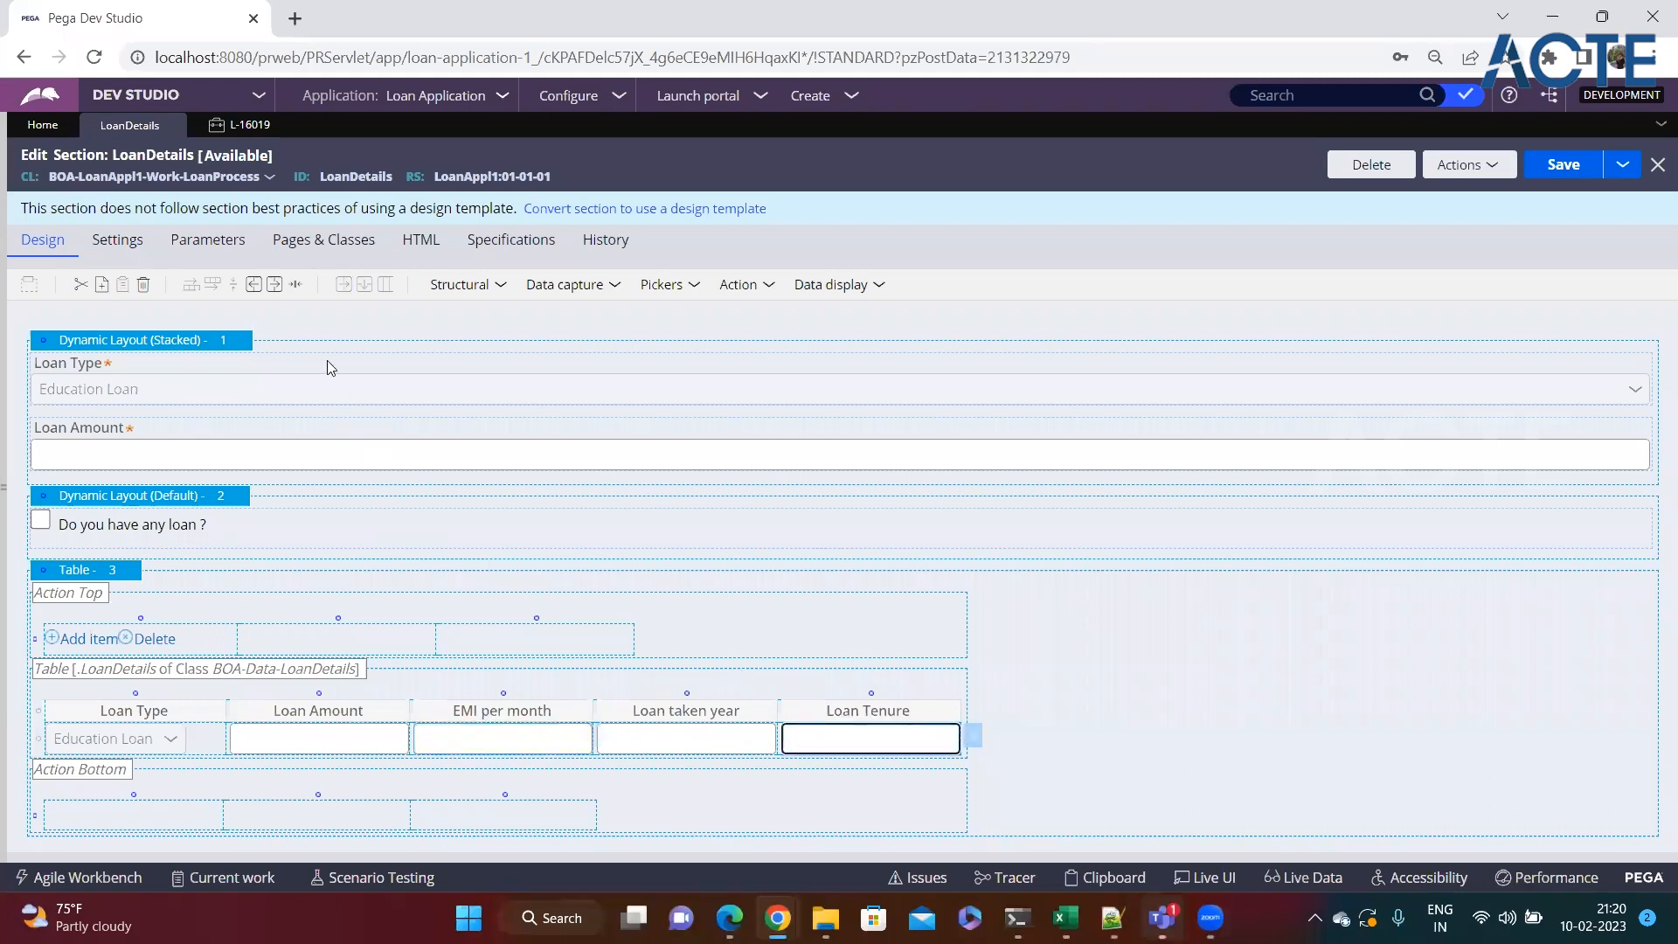
{"action": "left_click", "coordinate": [276, 286]}
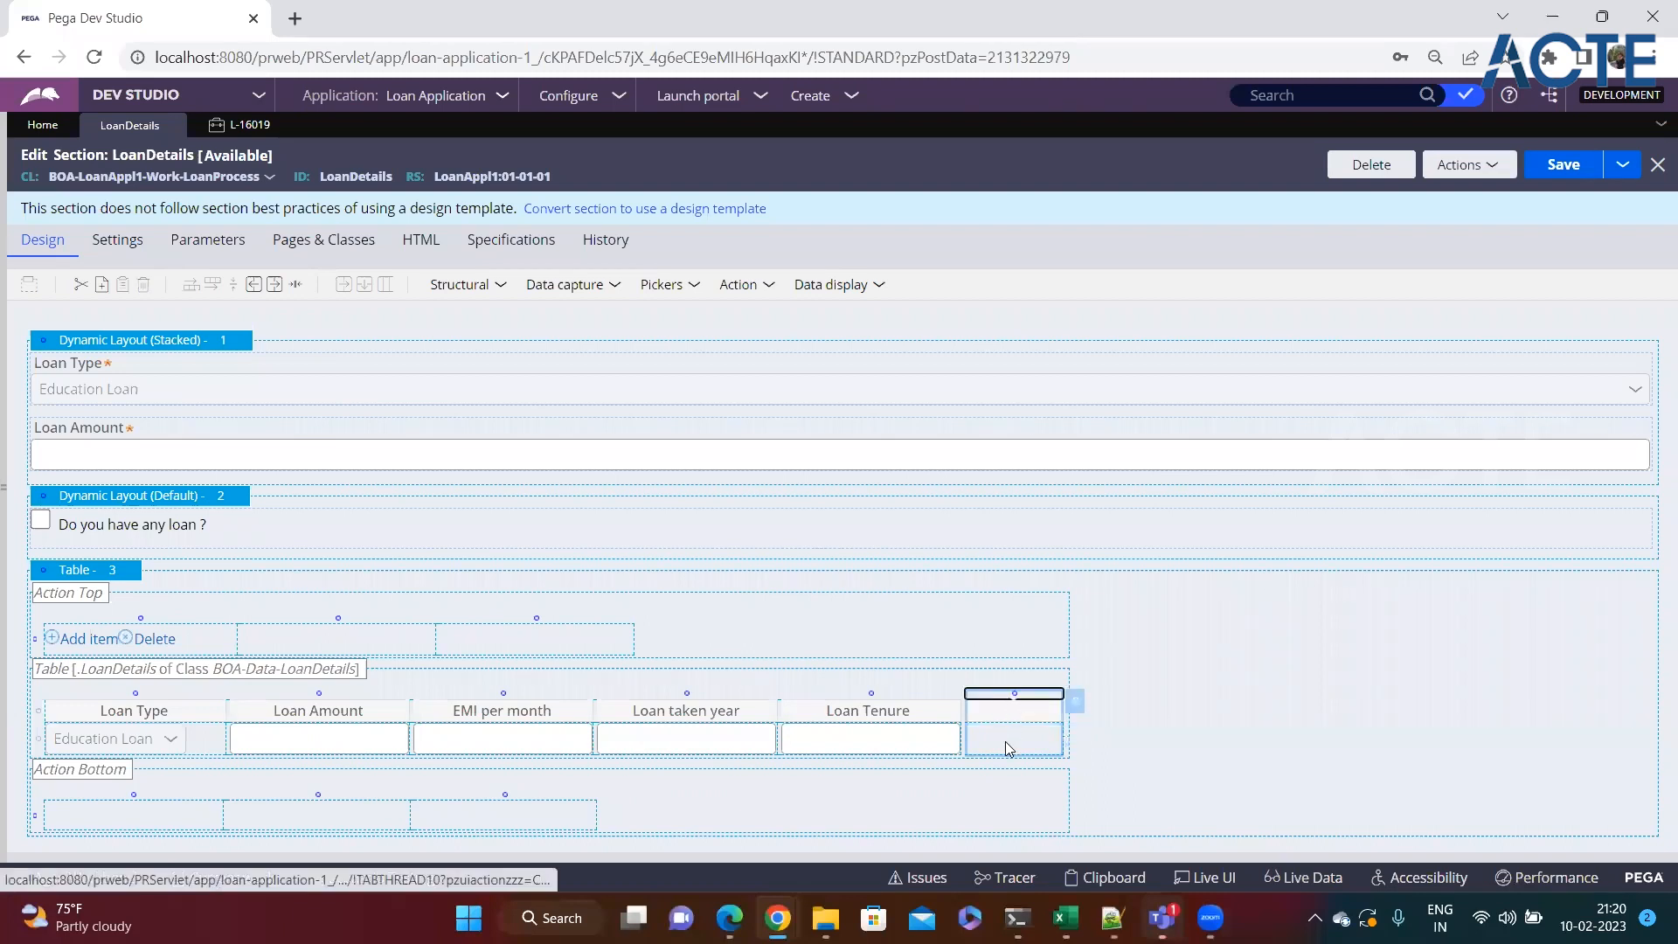
{"action": "left_click", "coordinate": [294, 289]}
{"action": "left_click", "coordinate": [431, 745]}
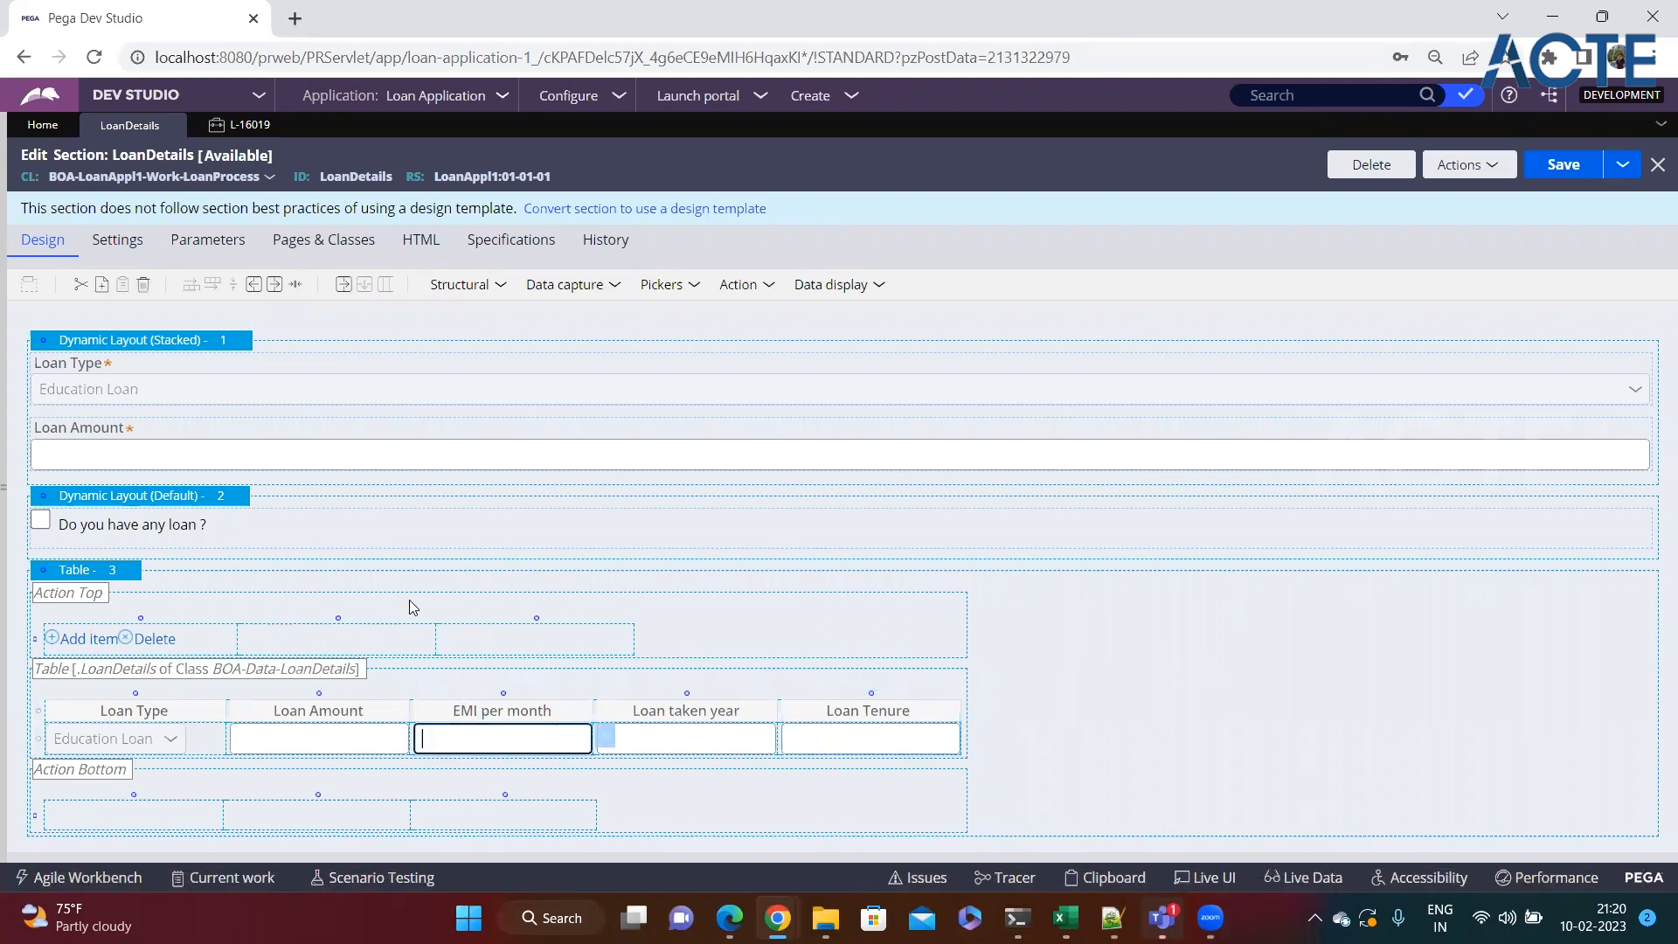
Tick "Do you have any loan ?" in the open Loan Process case, and return to the LoanDetails section.
{"action": "left_click", "coordinate": [240, 130]}
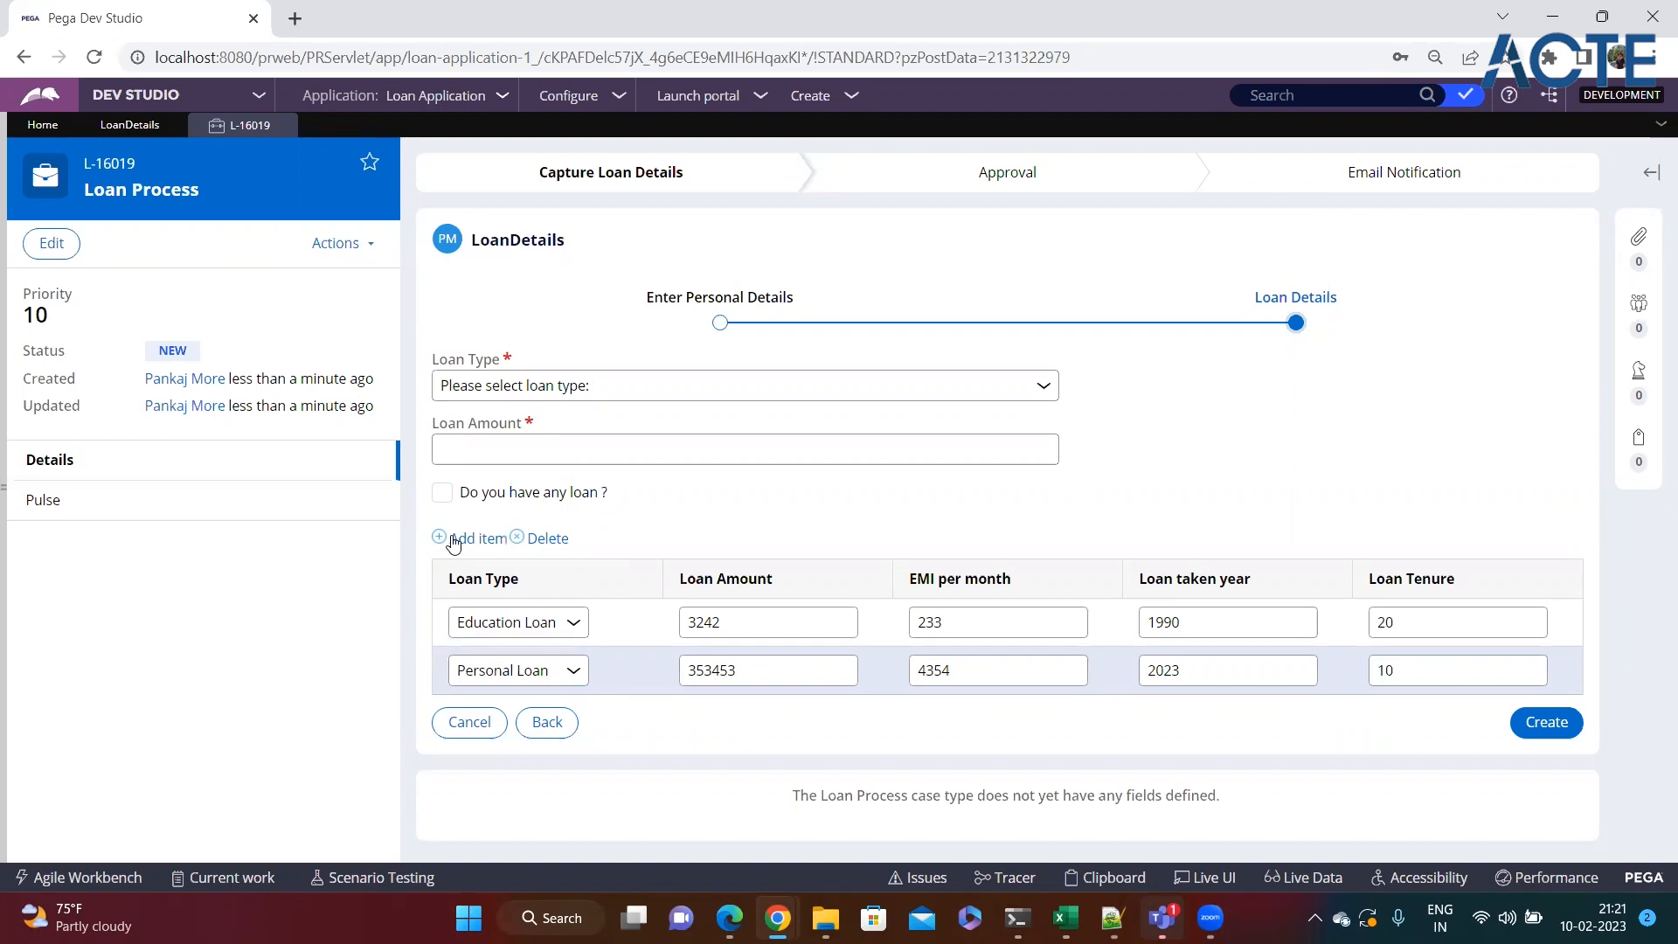
{"action": "left_click", "coordinate": [444, 495]}
{"action": "left_click", "coordinate": [443, 495]}
{"action": "left_click", "coordinate": [444, 495]}
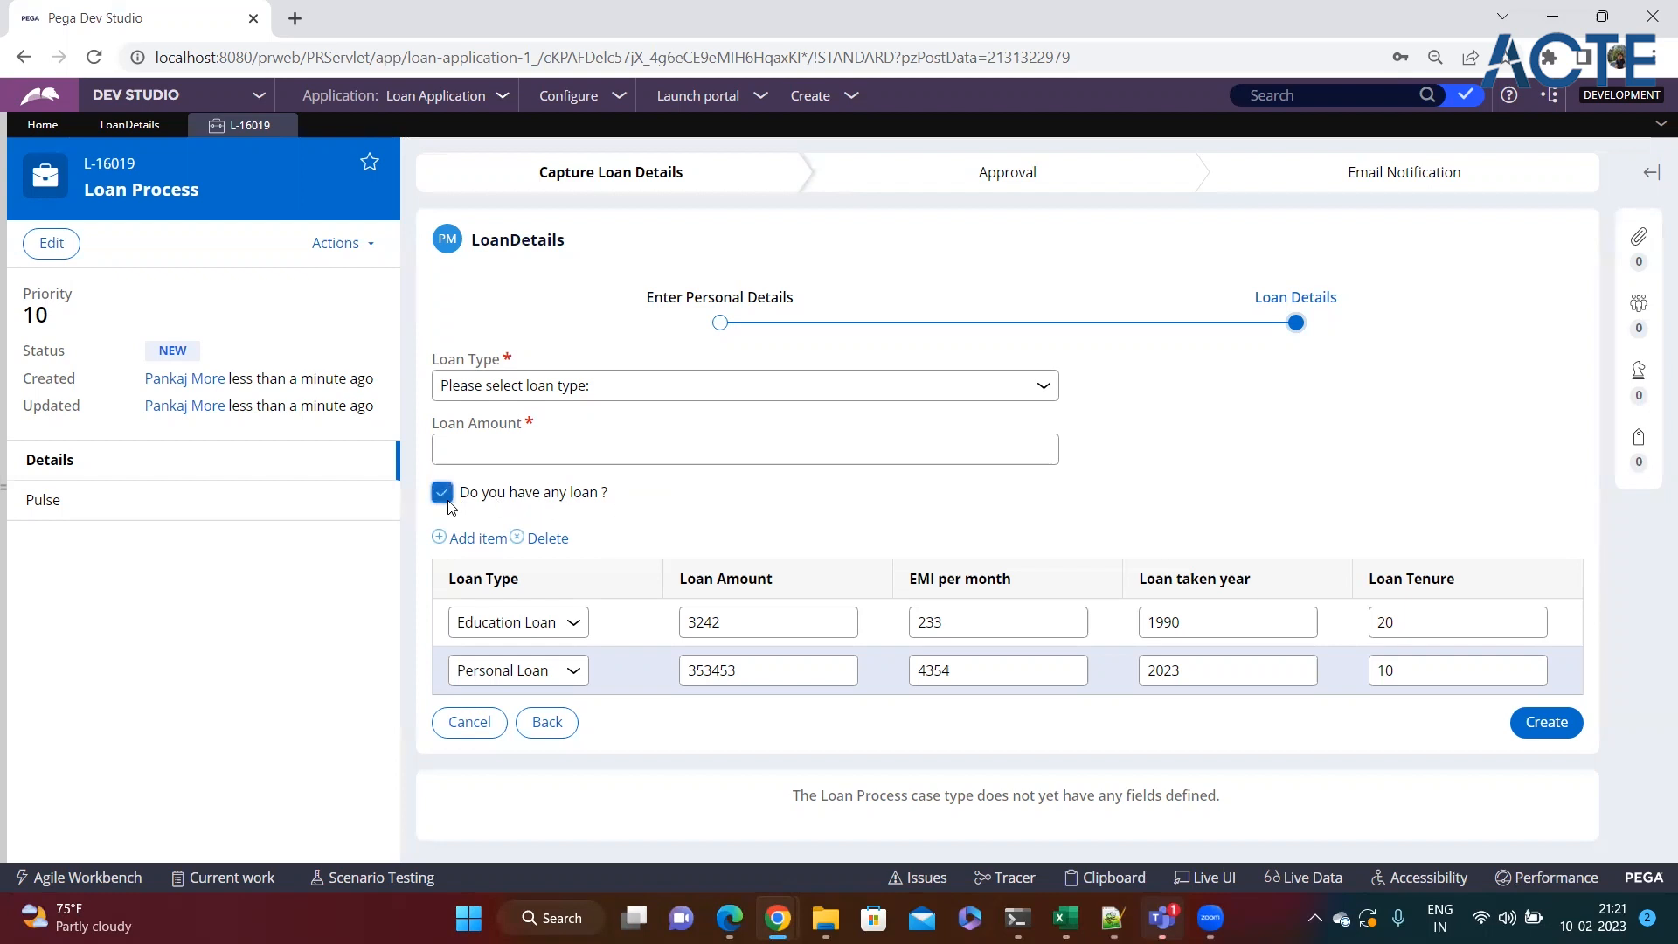
{"action": "left_click", "coordinate": [116, 129]}
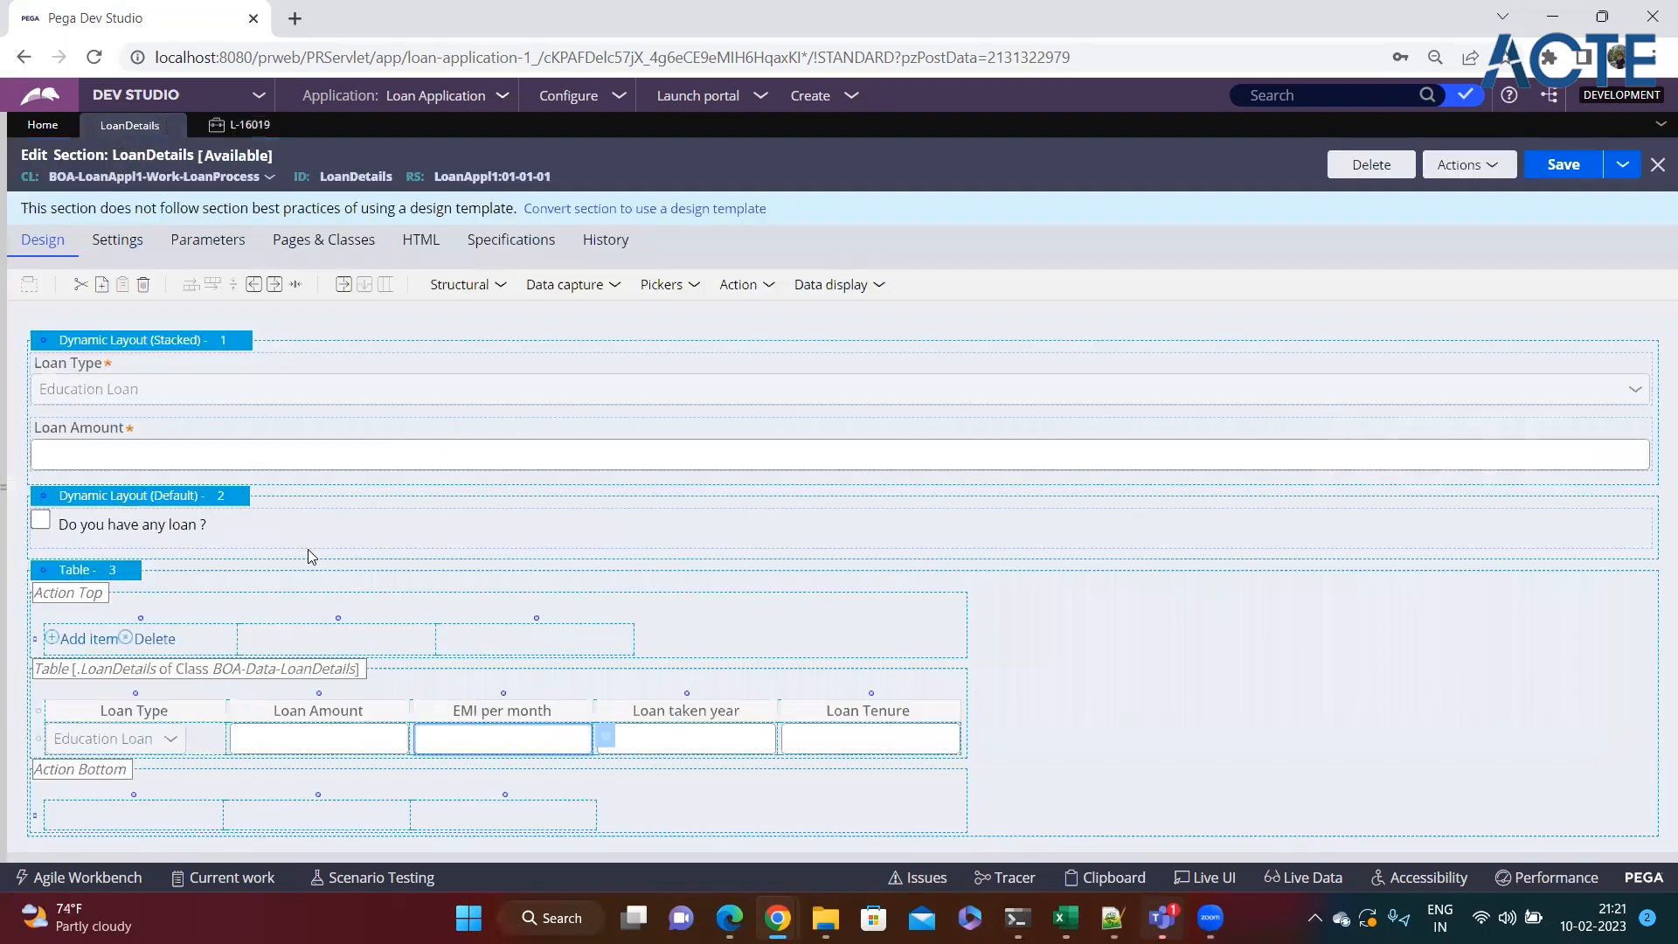
{"action": "left_click", "coordinate": [49, 582]}
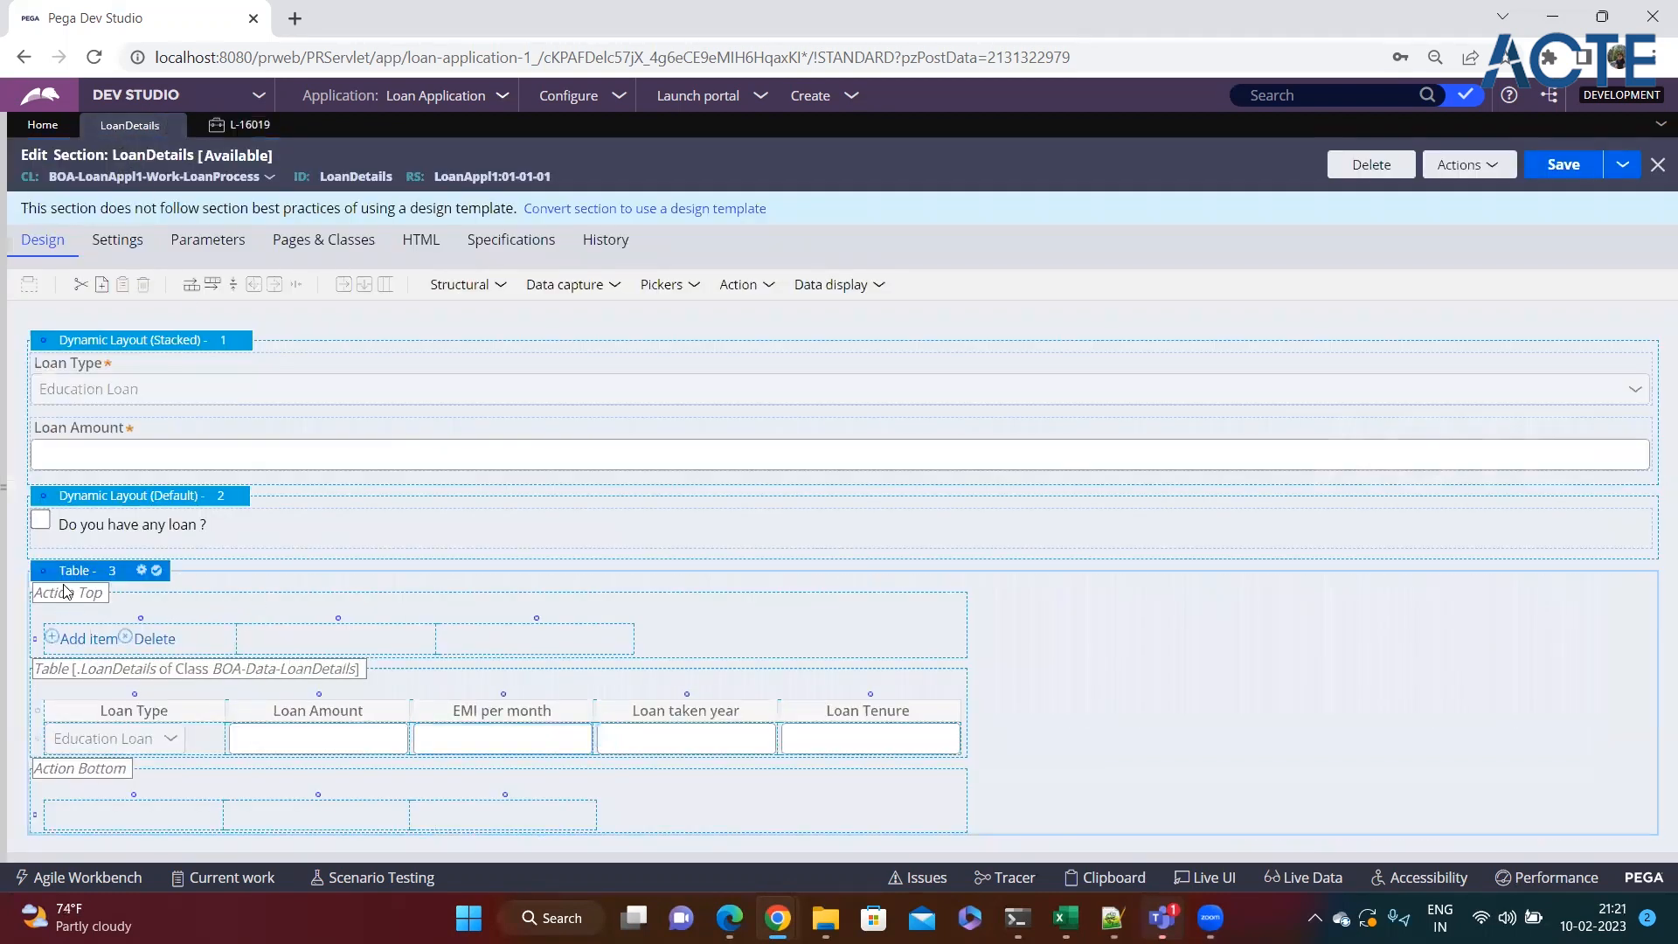
{"action": "left_click", "coordinate": [143, 570]}
{"action": "scroll", "coordinate": [830, 565], "scroll_direction": "down", "scroll_amount": 1}
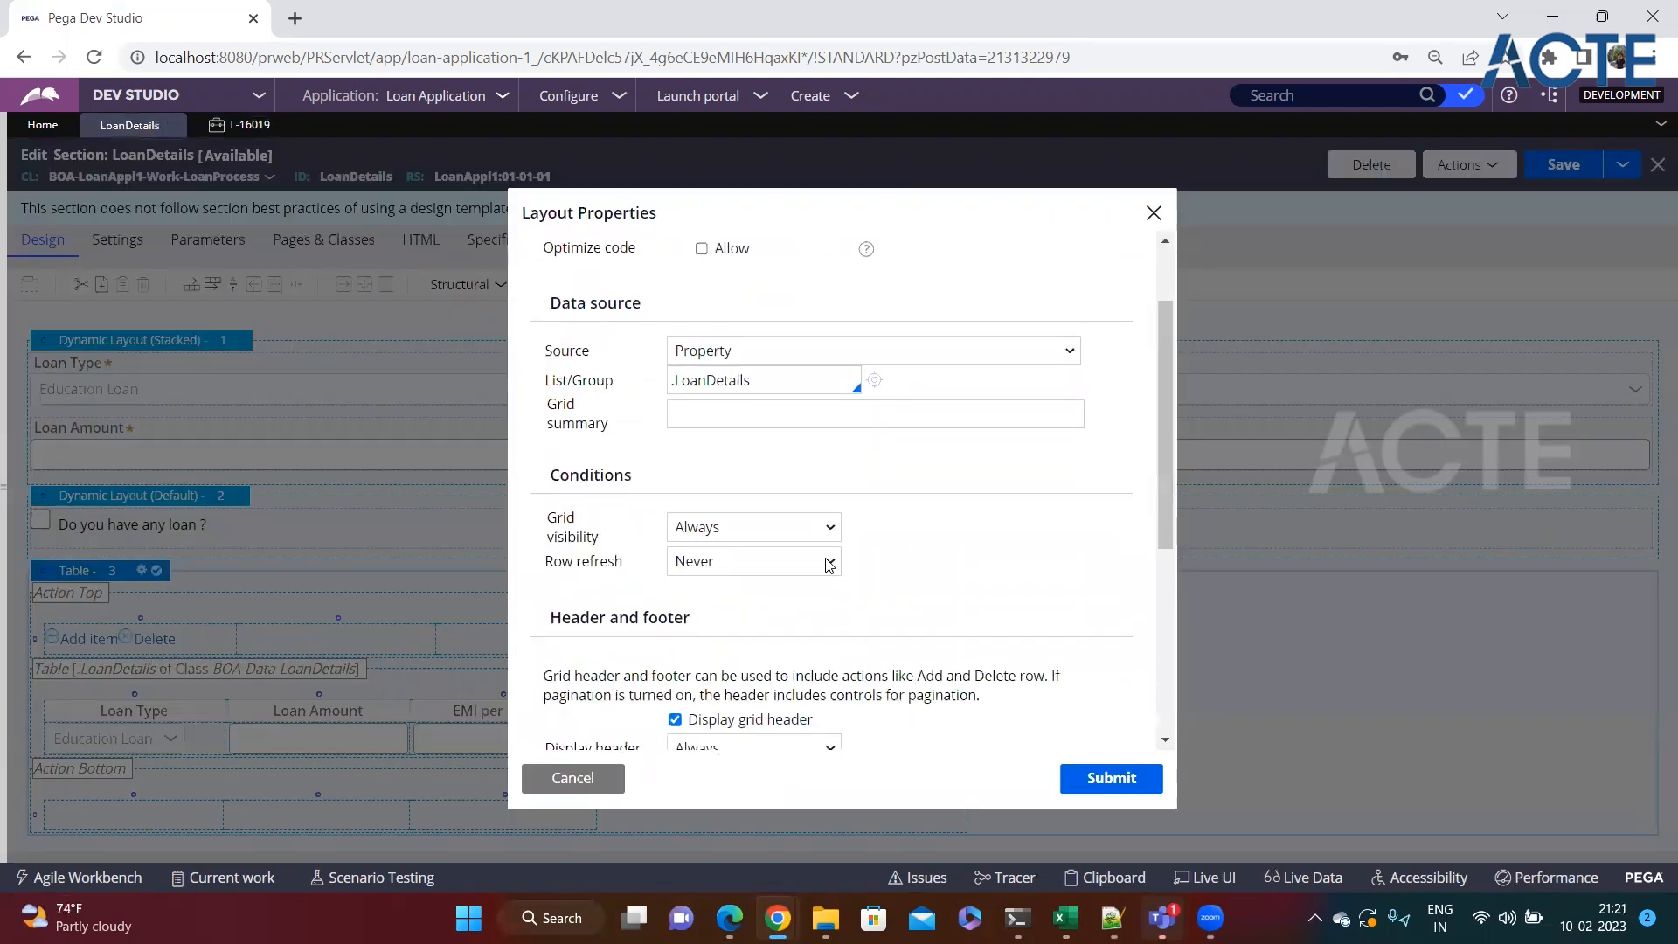
{"action": "left_click_drag", "start_coordinate": [556, 524], "coordinate": [609, 551]}
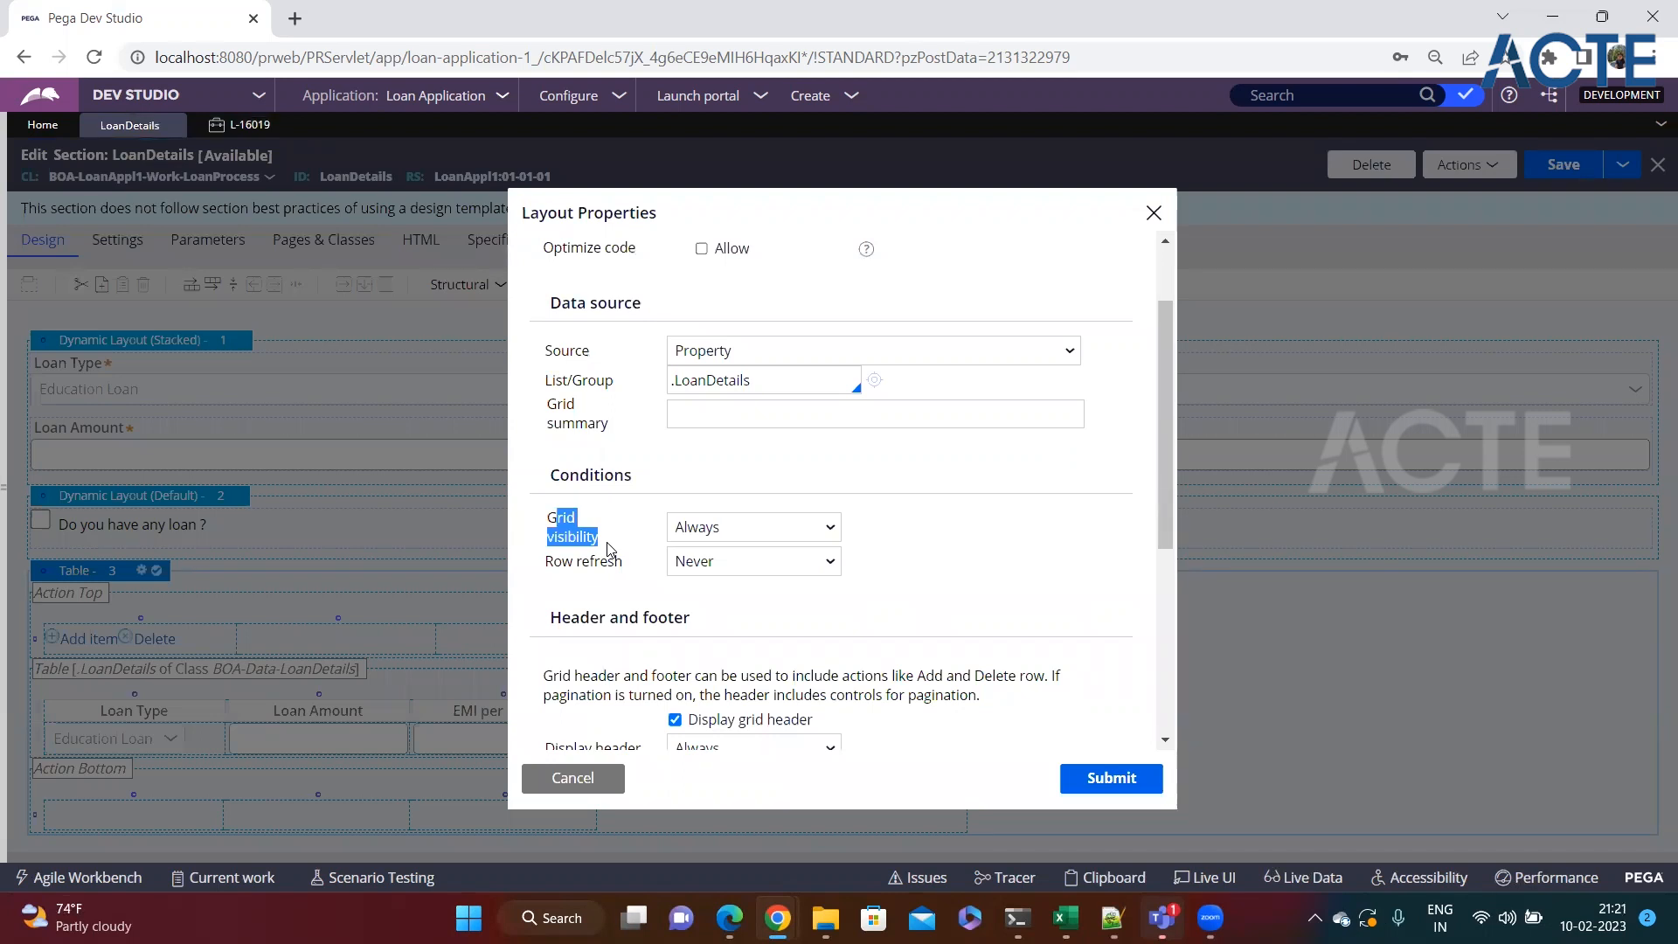
{"action": "left_click", "coordinate": [811, 527]}
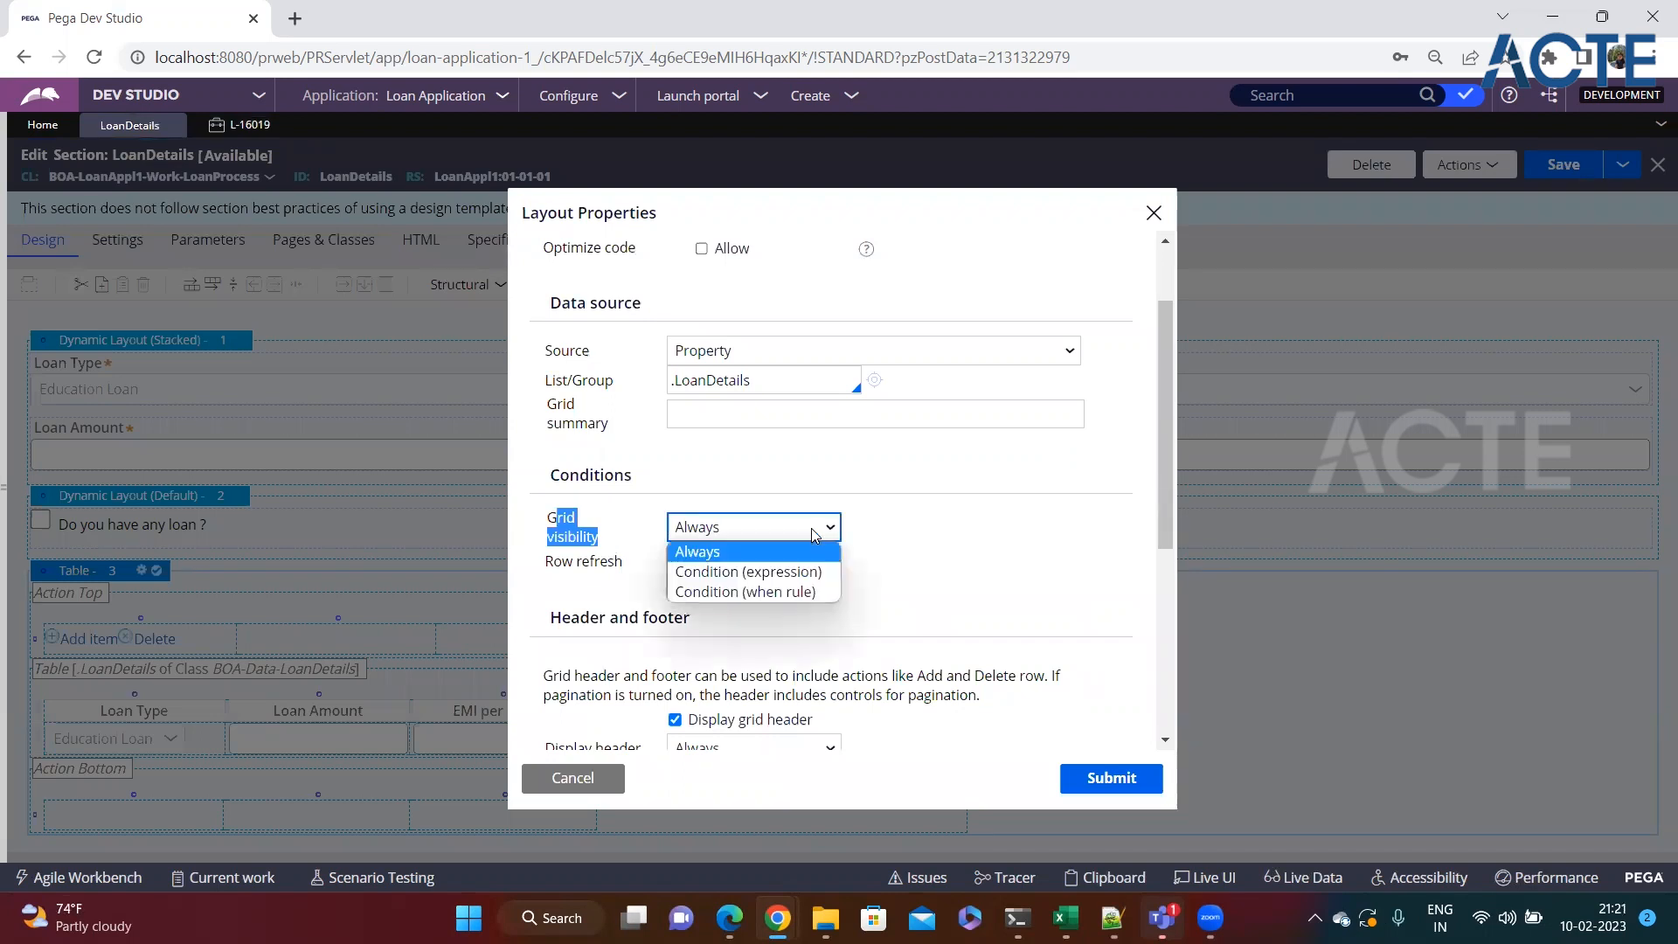
{"action": "left_click", "coordinate": [811, 573]}
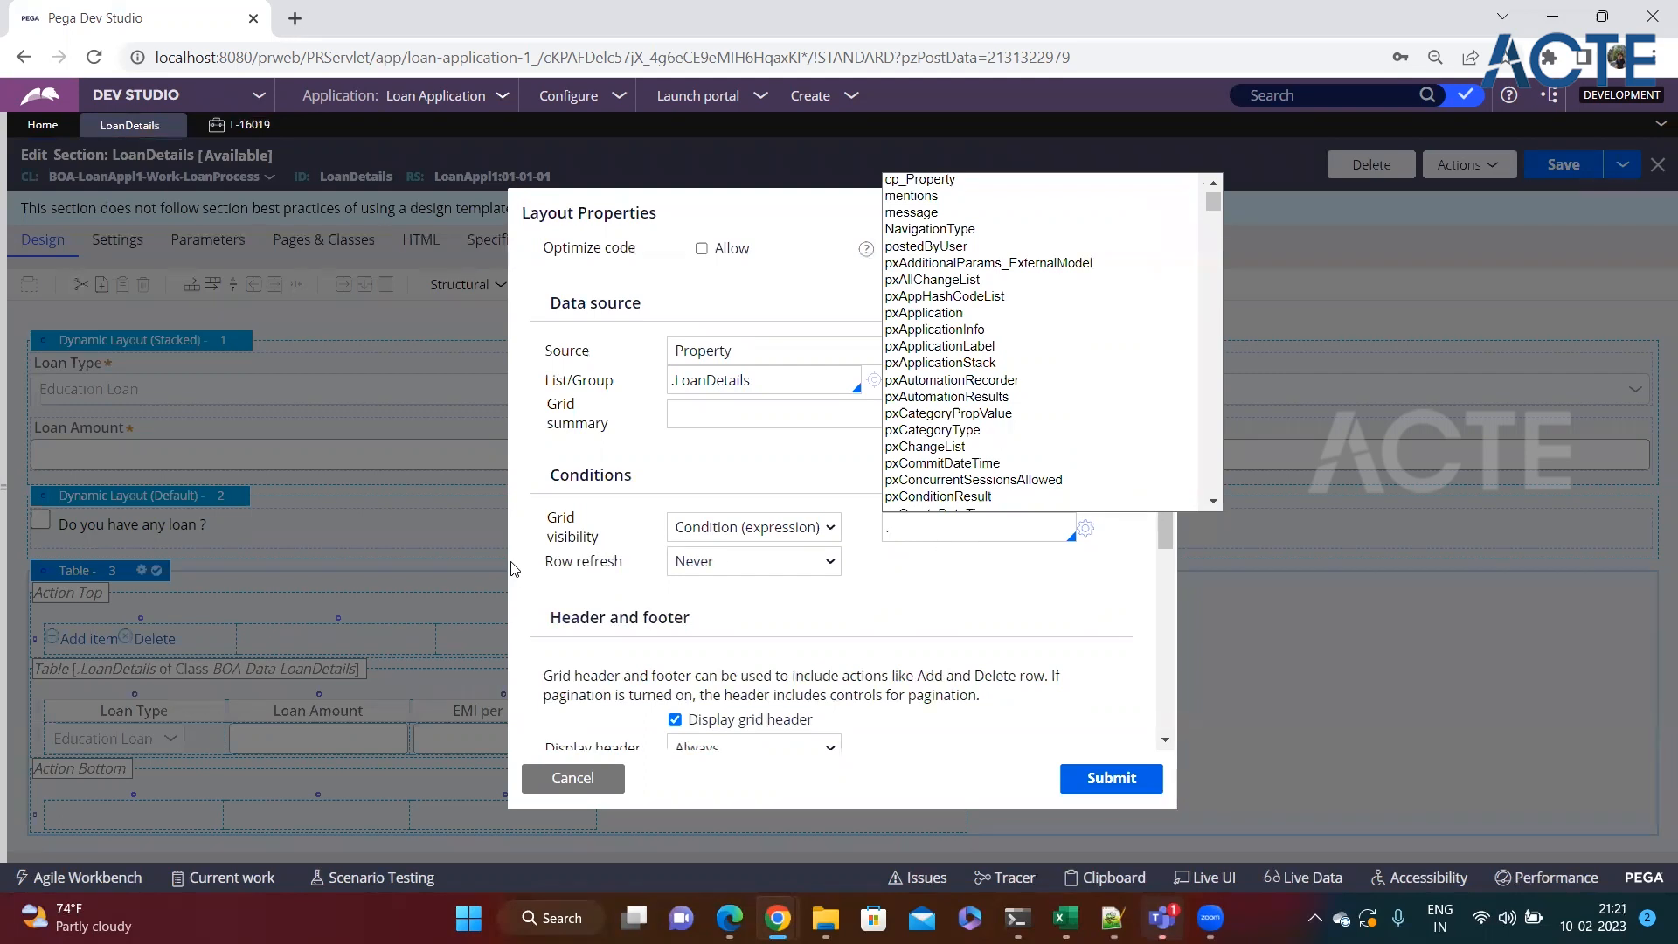
{"action": "left_click", "coordinate": [536, 777]}
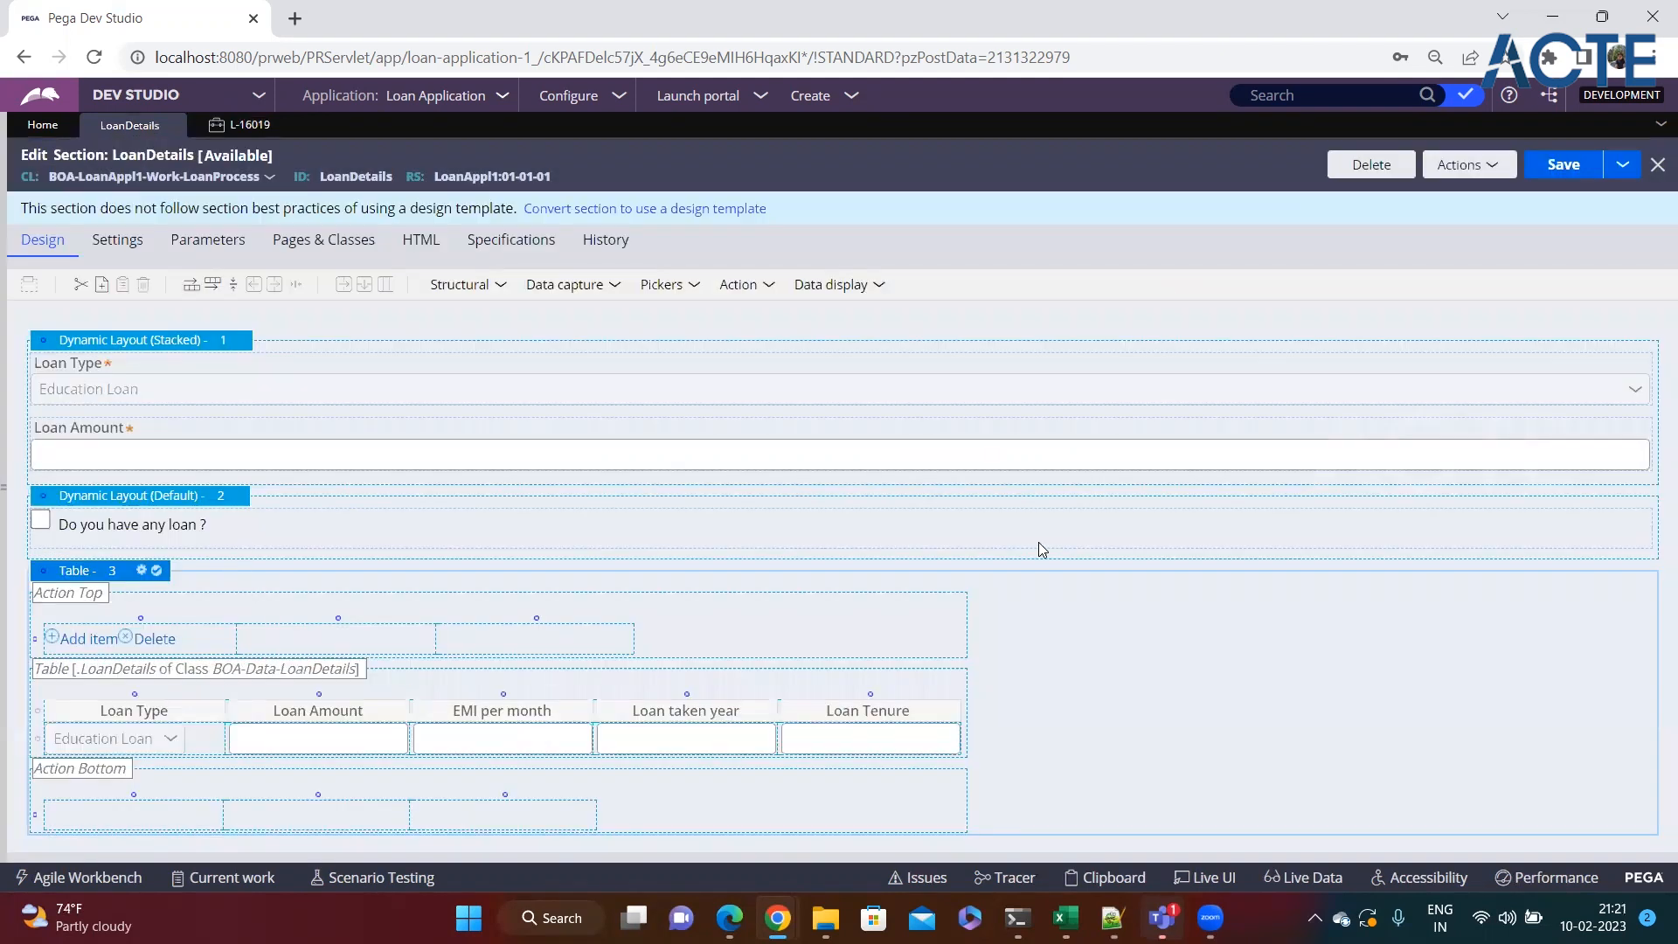
Copy the property reference .AnyPastLoan from the cell properties of the "Do you have any loan ?" checkbox.
{"action": "left_click", "coordinate": [1660, 522]}
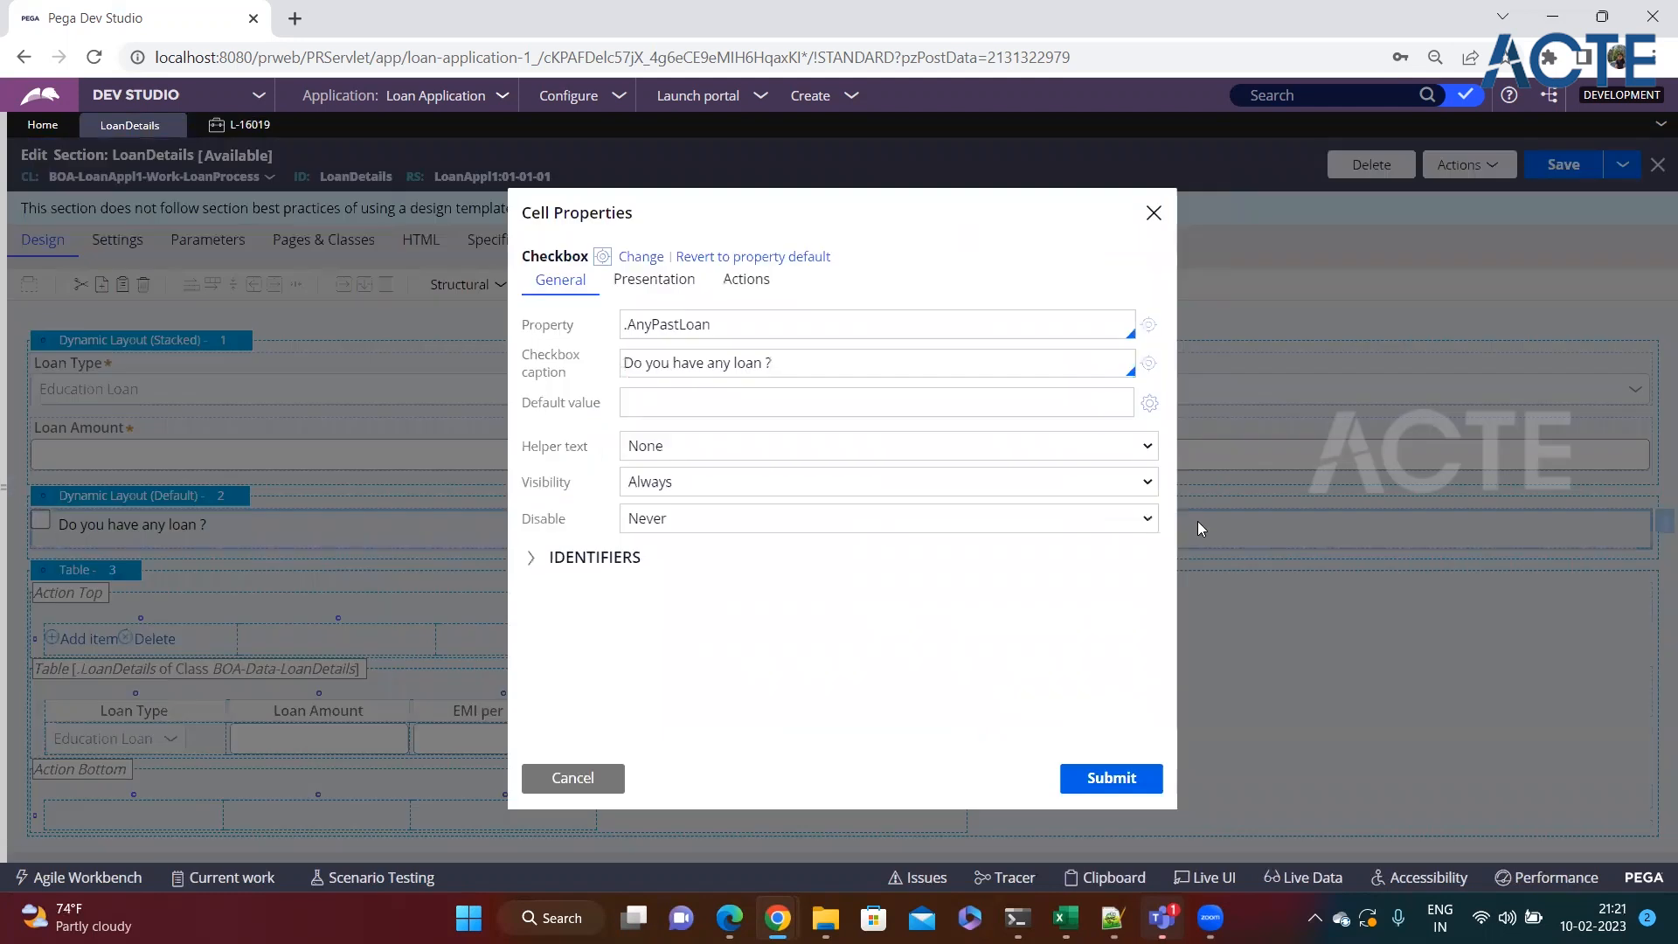
{"action": "left_click", "coordinate": [790, 325]}
{"action": "key", "text": "ctrl+a"}
{"action": "key", "text": "ctrl+c"}
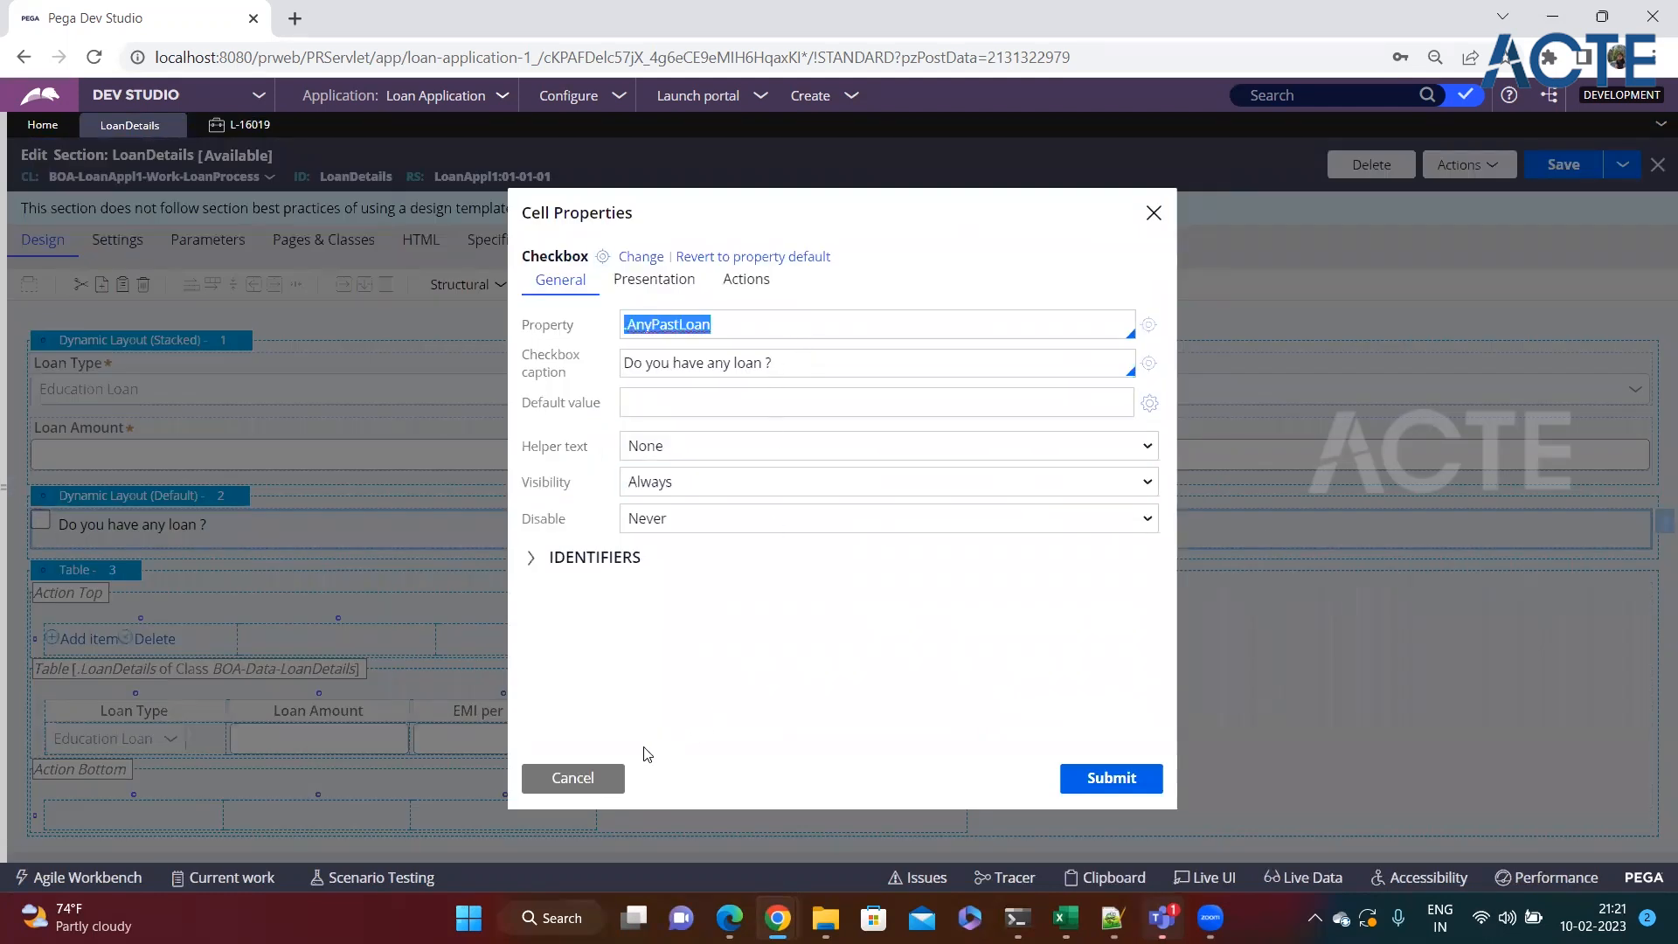
Close the checkbox's cell properties and set the loan table's grid visibility to Condition (expression).
{"action": "left_click", "coordinate": [577, 778]}
{"action": "left_click", "coordinate": [143, 574]}
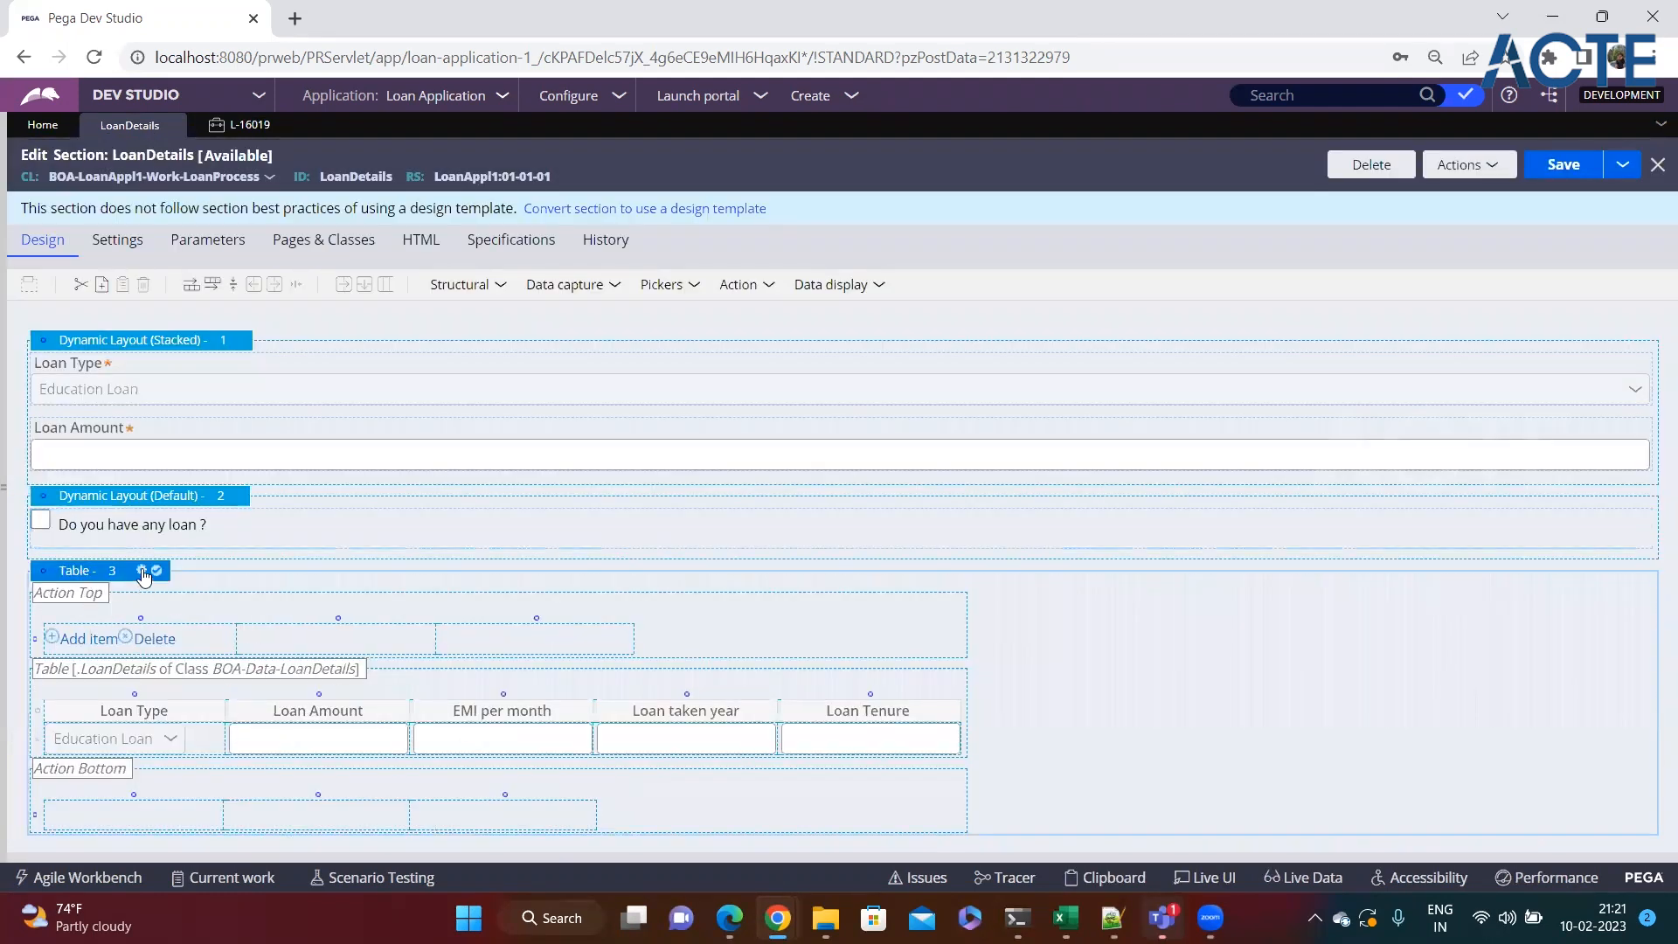
{"action": "left_click", "coordinate": [143, 571]}
{"action": "scroll", "coordinate": [750, 546], "scroll_direction": "down", "scroll_amount": 3}
{"action": "left_click", "coordinate": [752, 418]}
{"action": "left_click", "coordinate": [750, 444]}
{"action": "left_click", "coordinate": [773, 418]}
{"action": "left_click", "coordinate": [748, 463]}
Enter .AnyPastLoan == "true" as the table's visibility expression, apply the layout properties and save the LoanDetails section.
{"action": "left_click", "coordinate": [920, 420]}
{"action": "key", "text": "ctrl+v"}
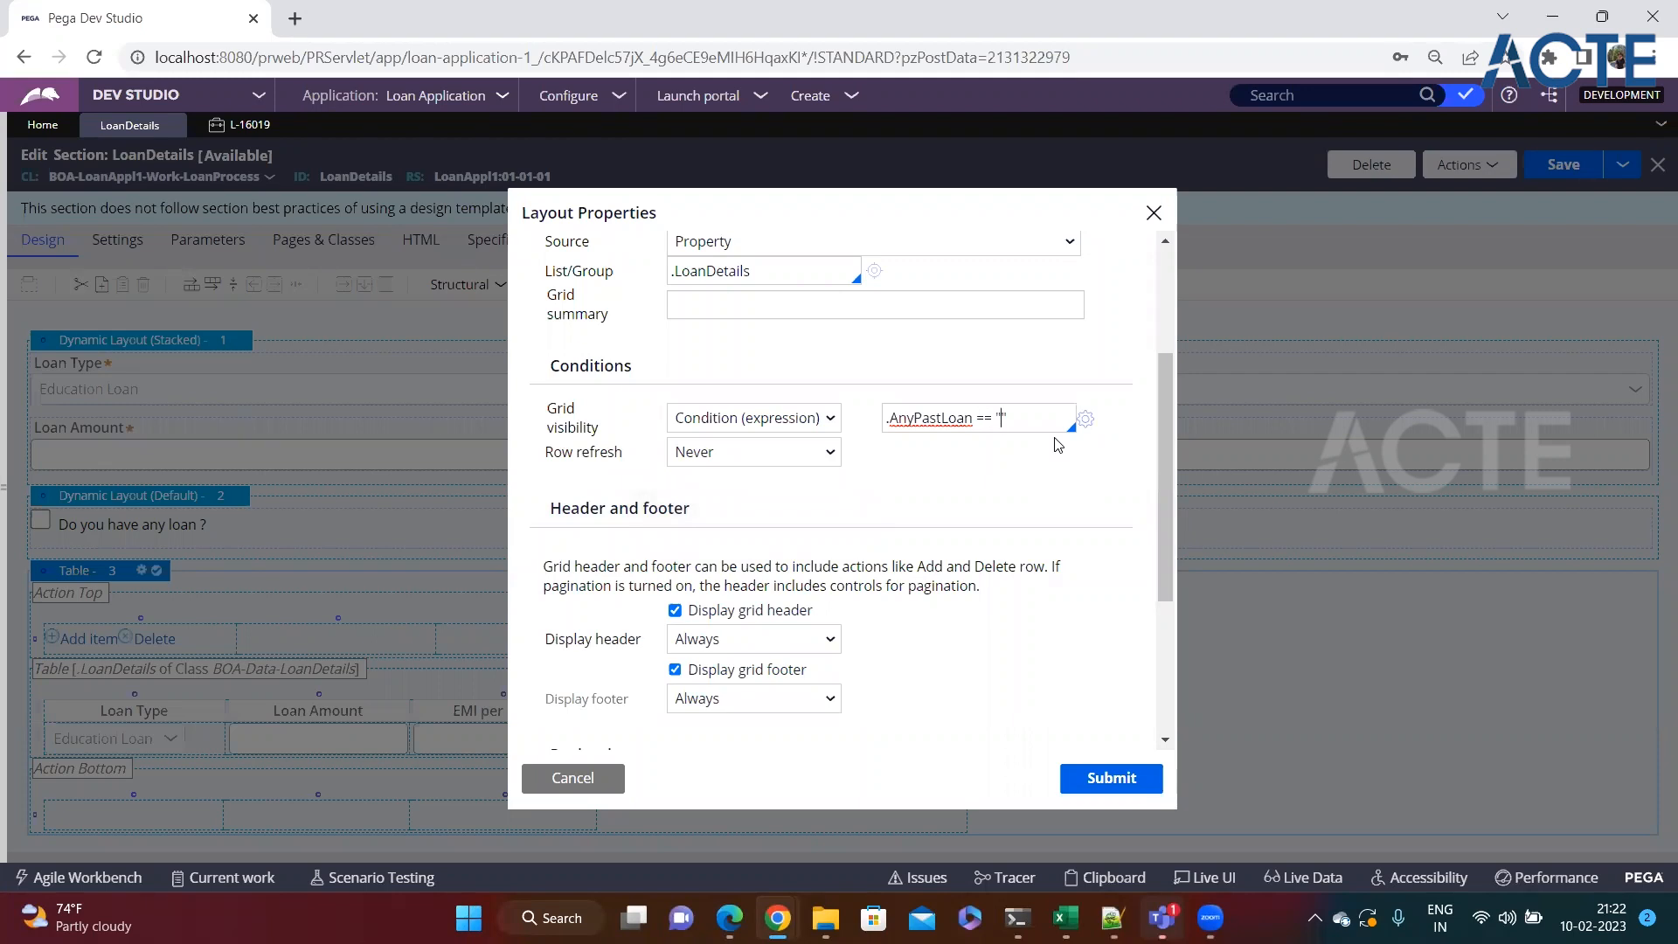
{"action": "type", "text": "== \"true"}
{"action": "left_click", "coordinate": [1110, 776]}
{"action": "left_click", "coordinate": [1580, 166]}
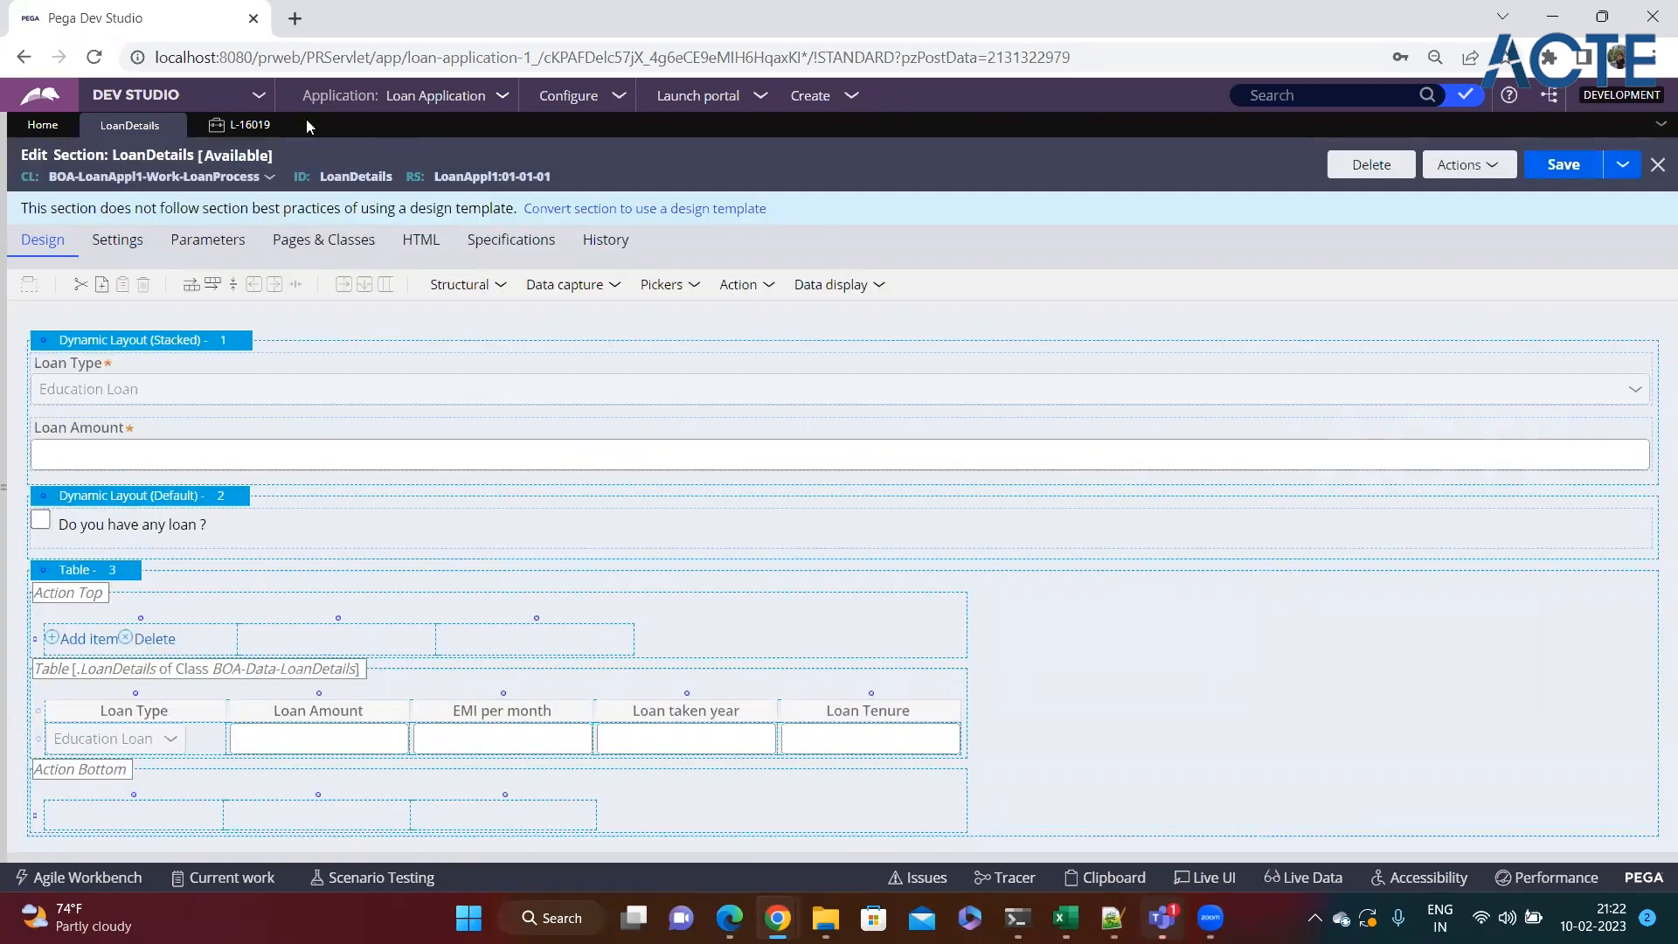
Refresh the open Loan Process case, discarding unsaved changes, and reopen its Loan Details assignment.
{"action": "left_click", "coordinate": [249, 125]}
{"action": "left_click", "coordinate": [350, 247]}
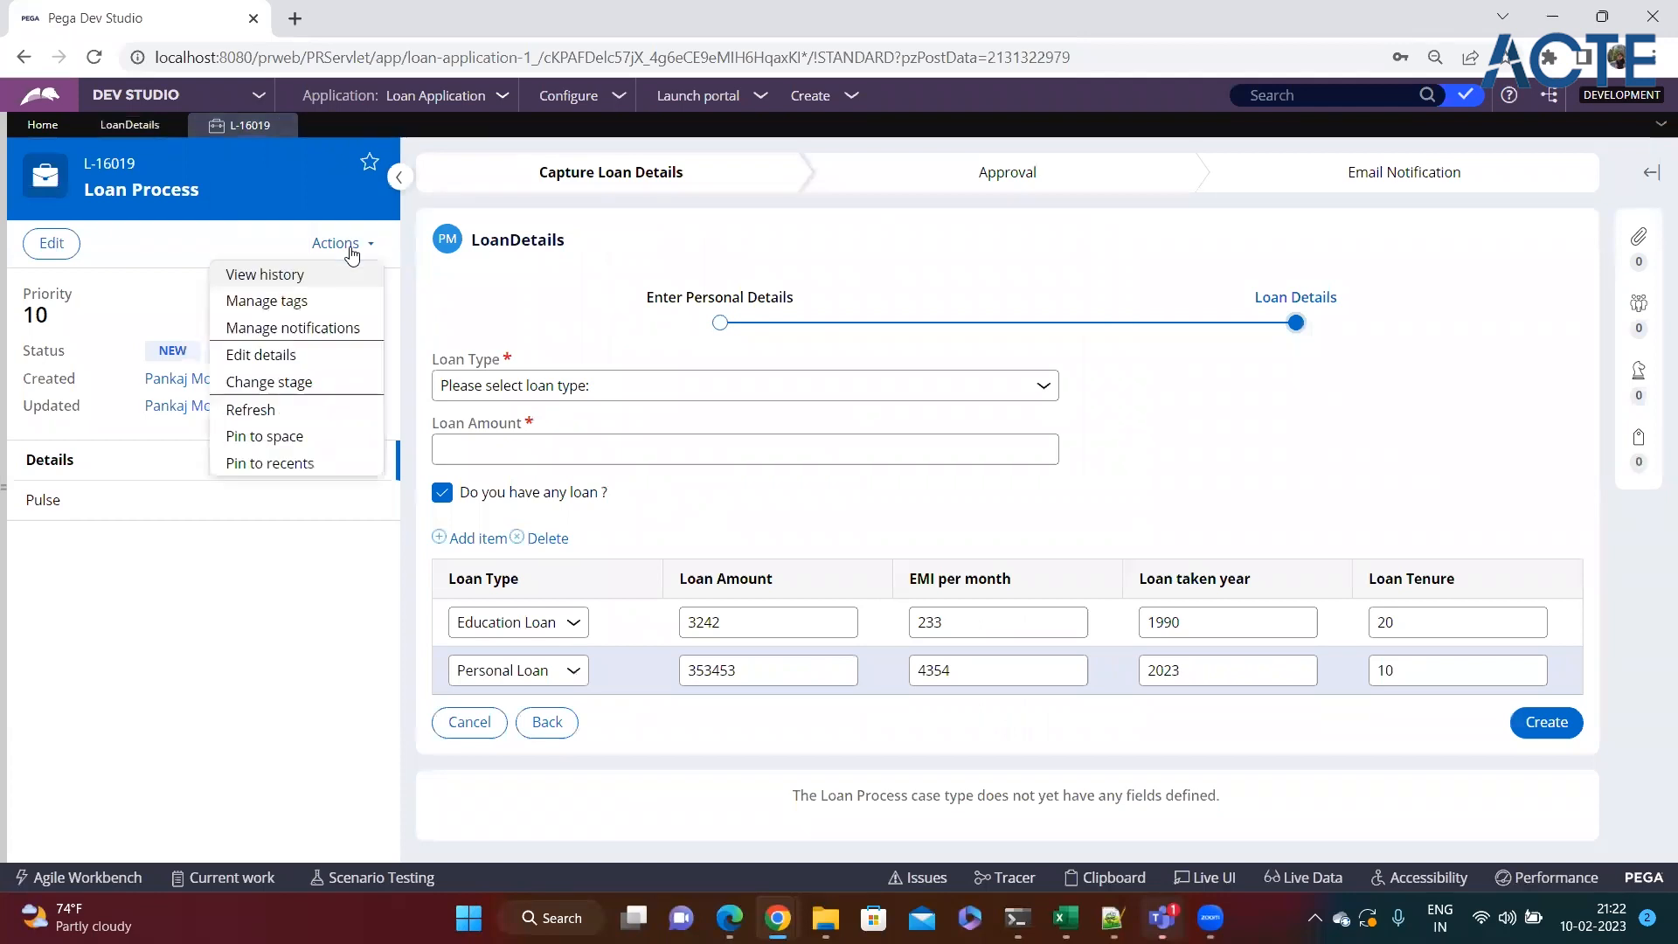
{"action": "left_click", "coordinate": [328, 411]}
{"action": "left_click", "coordinate": [1088, 547]}
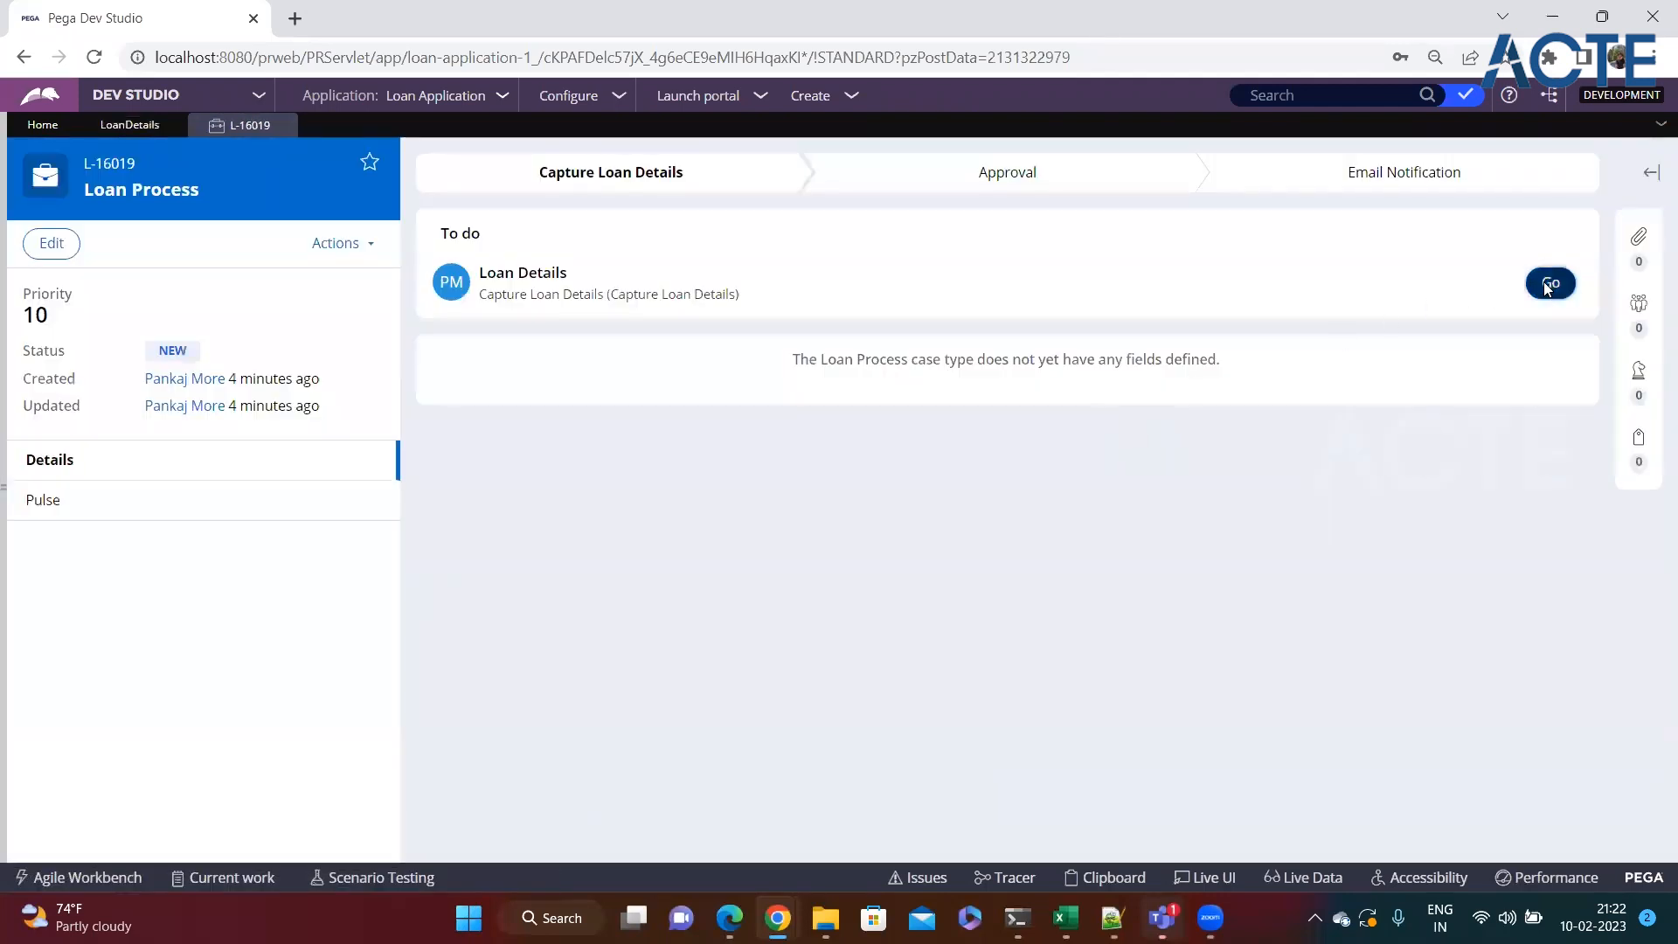
{"action": "left_click", "coordinate": [1543, 281]}
Test the table's visibility condition by repeatedly toggling "Do you have any loan ?" in the case, leaving it ticked.
{"action": "left_click", "coordinate": [467, 469]}
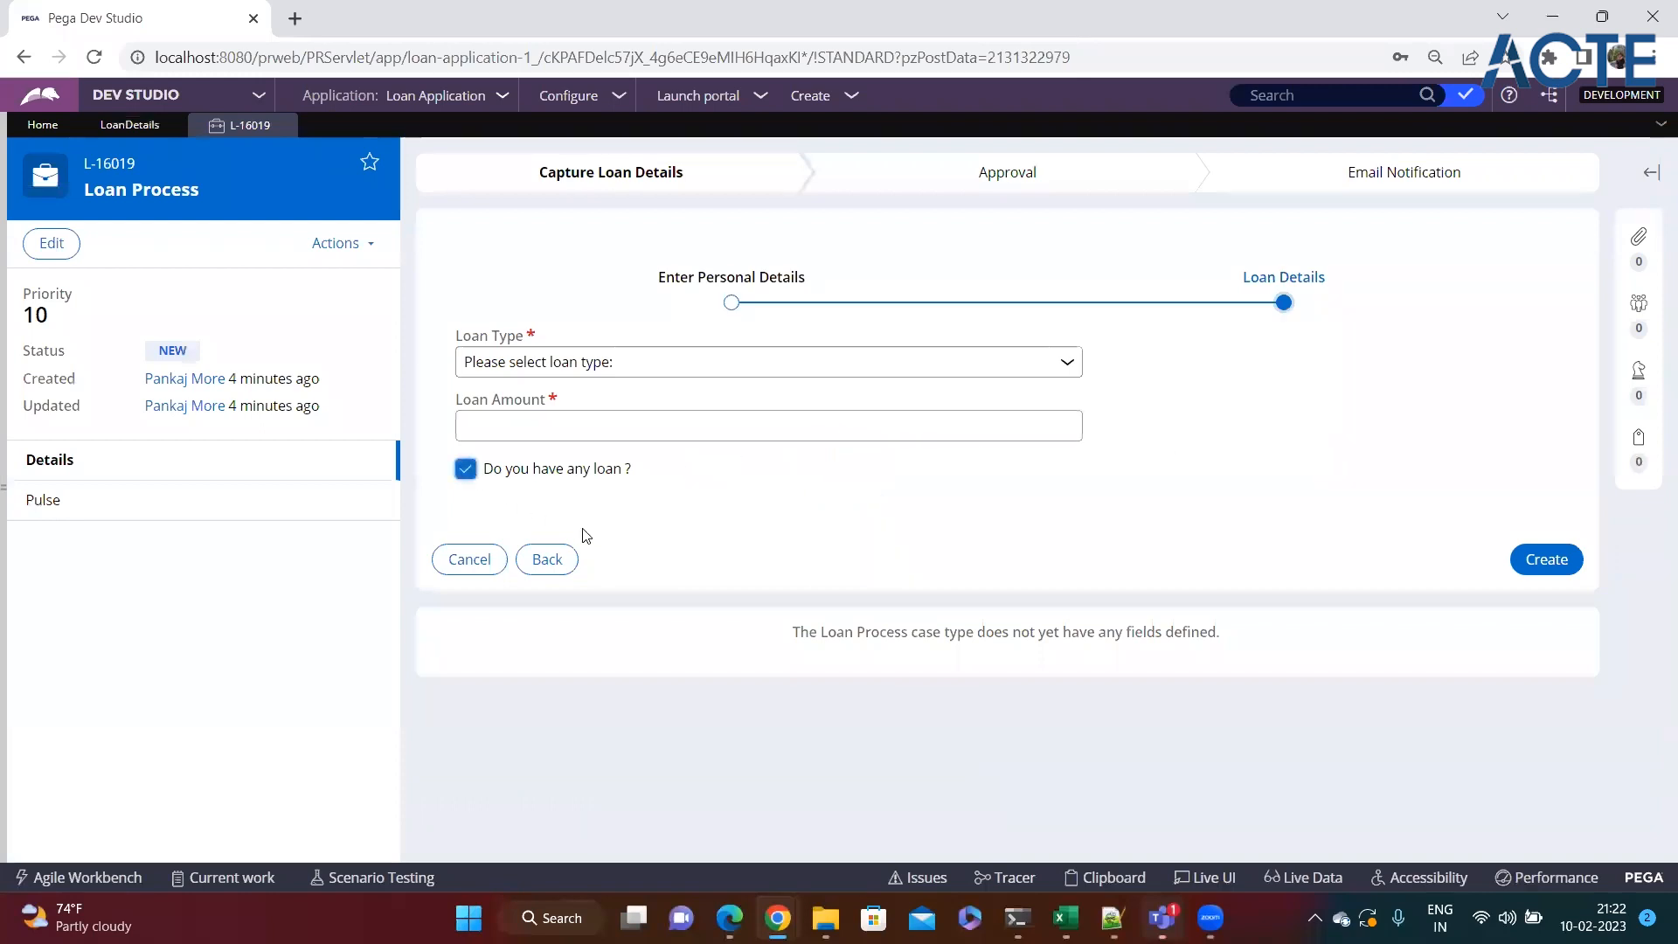
{"action": "left_click", "coordinate": [466, 469]}
{"action": "left_click", "coordinate": [467, 470]}
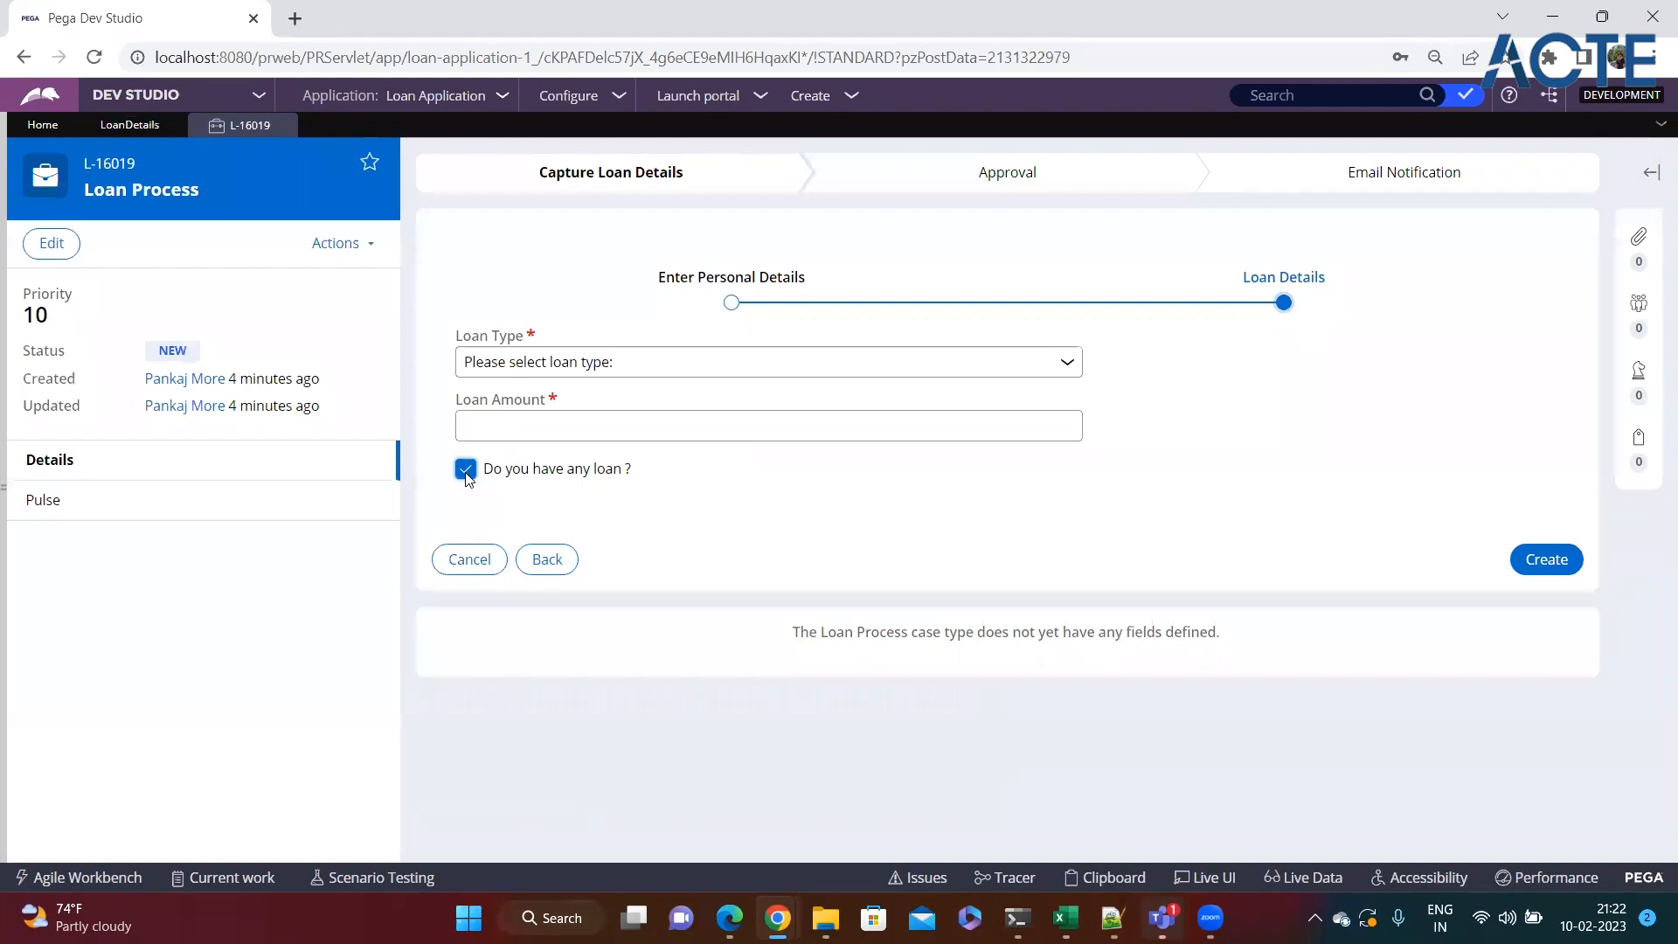
{"action": "left_click", "coordinate": [466, 469]}
{"action": "left_click", "coordinate": [466, 470]}
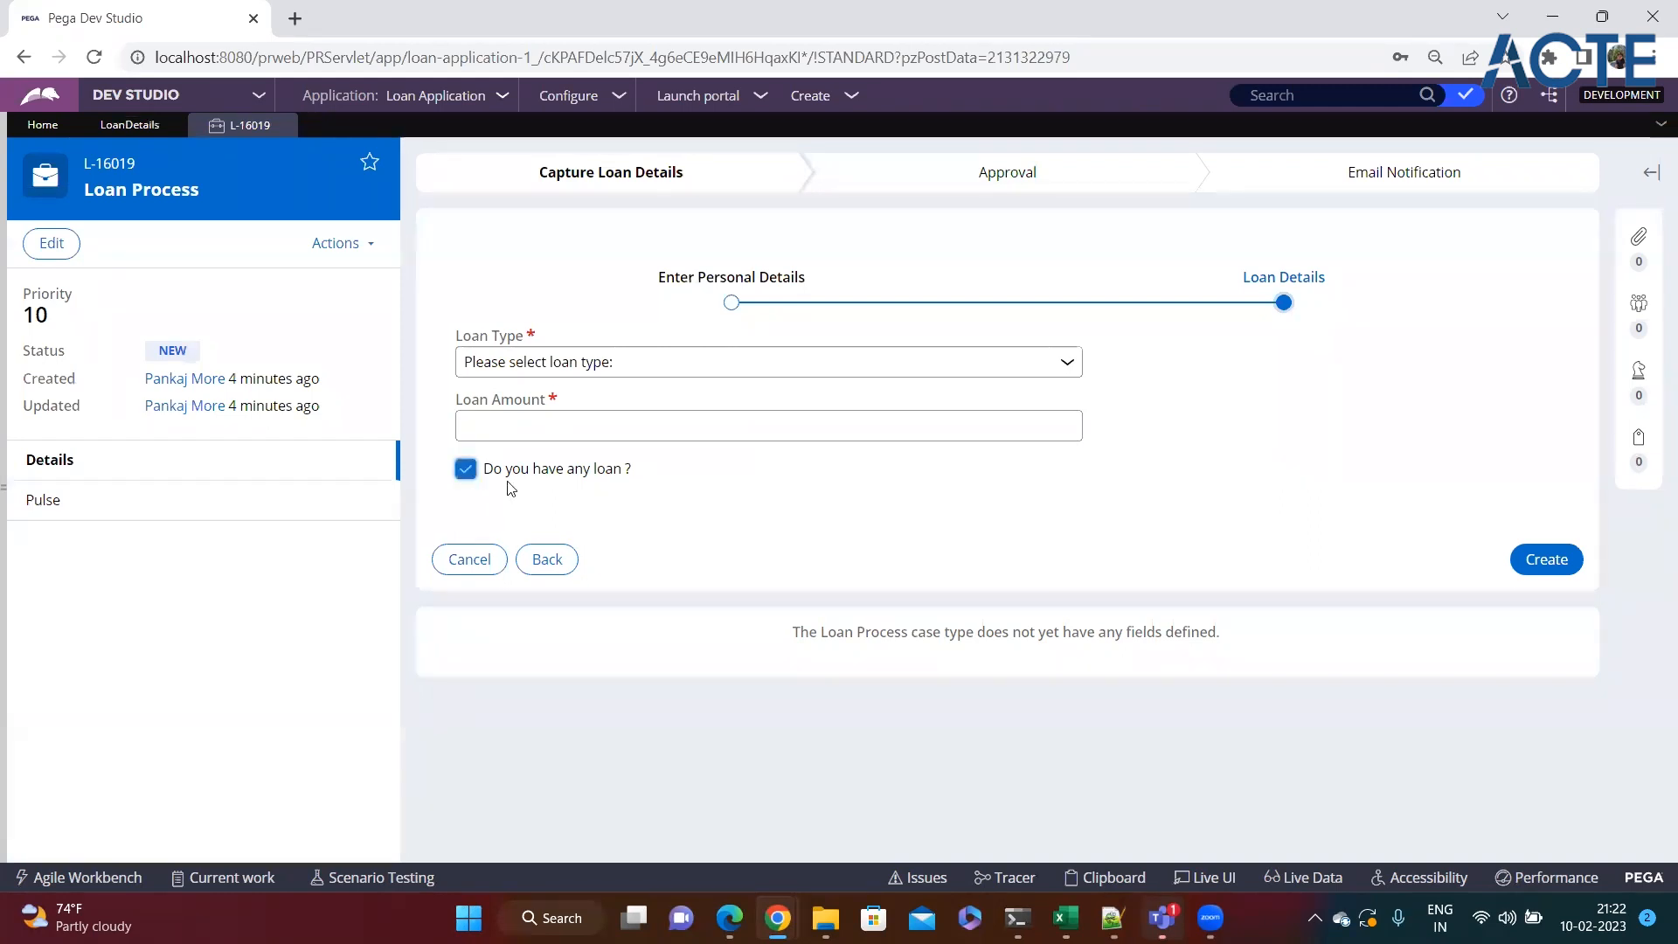
Search the clipboard's pyWorkPage for "past" and for the copied property reference, and minimize the Clipboard Viewer.
{"action": "left_click", "coordinate": [1108, 879]}
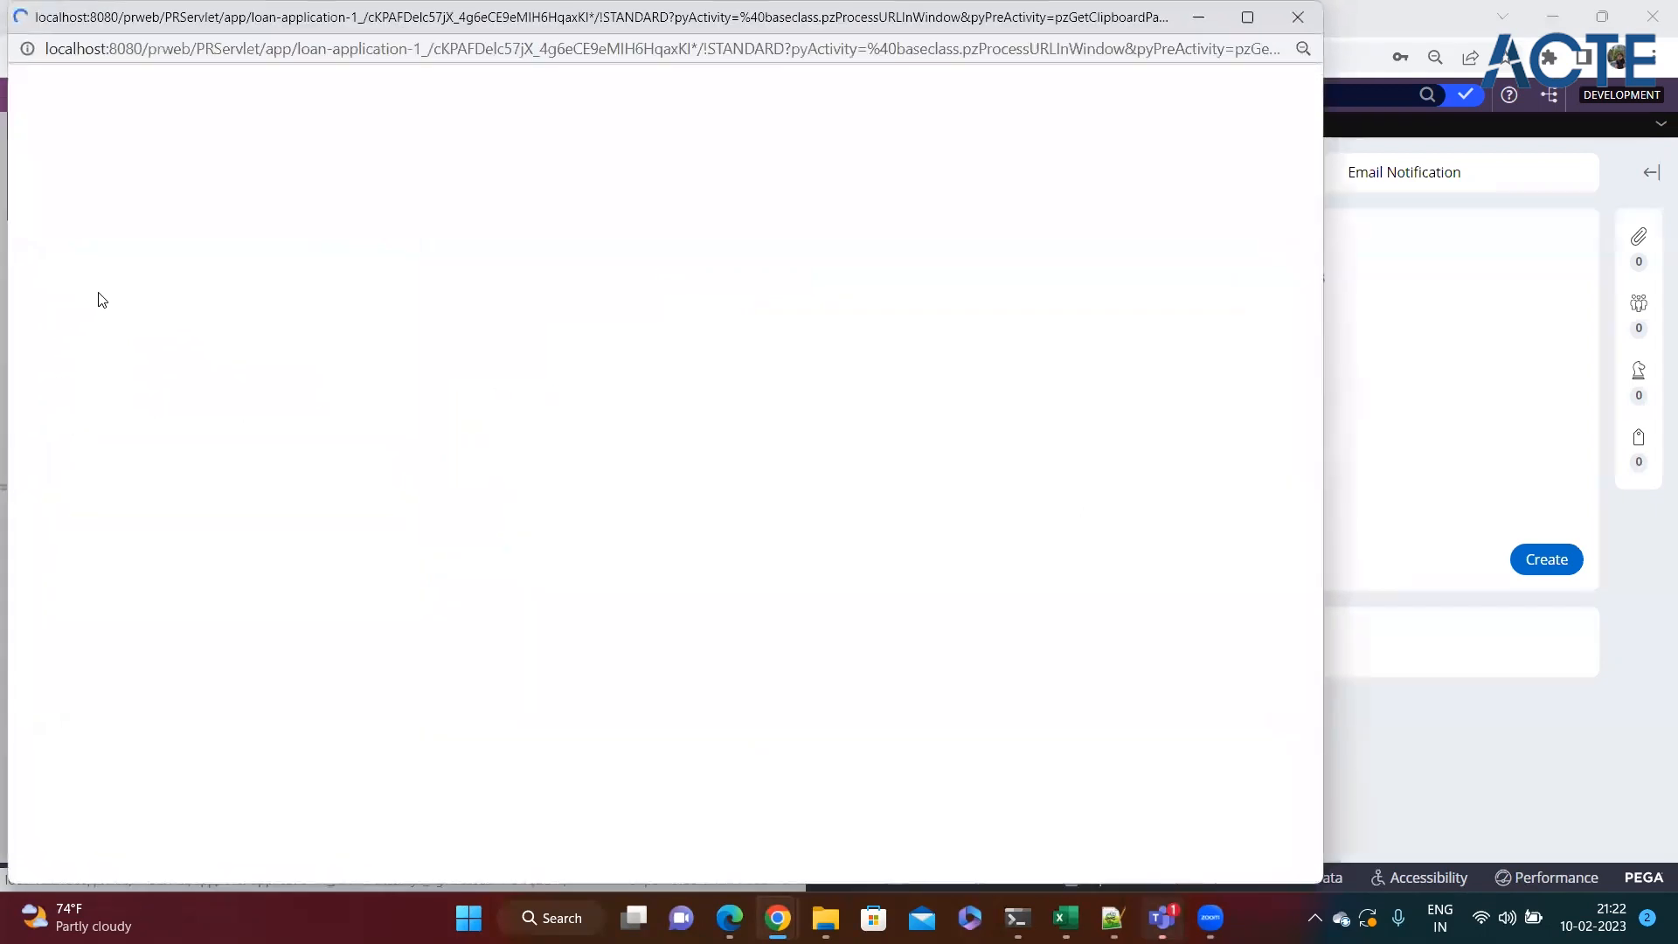
{"action": "scroll", "coordinate": [120, 402], "scroll_direction": "down", "scroll_amount": 3}
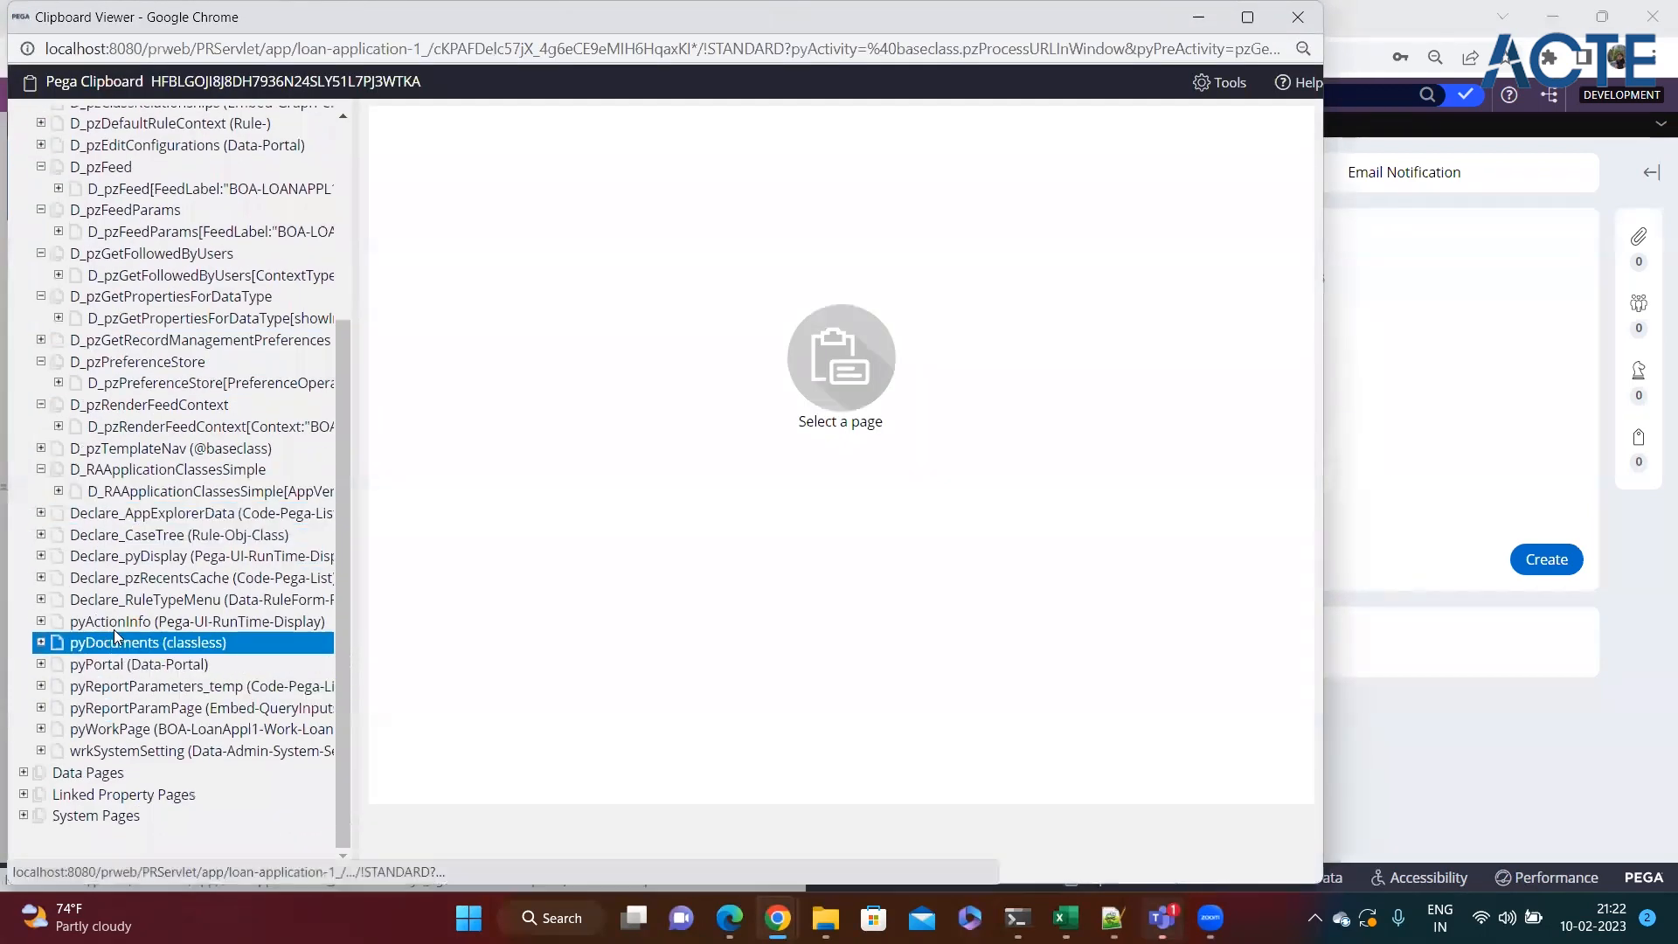
{"action": "left_click", "coordinate": [122, 730]}
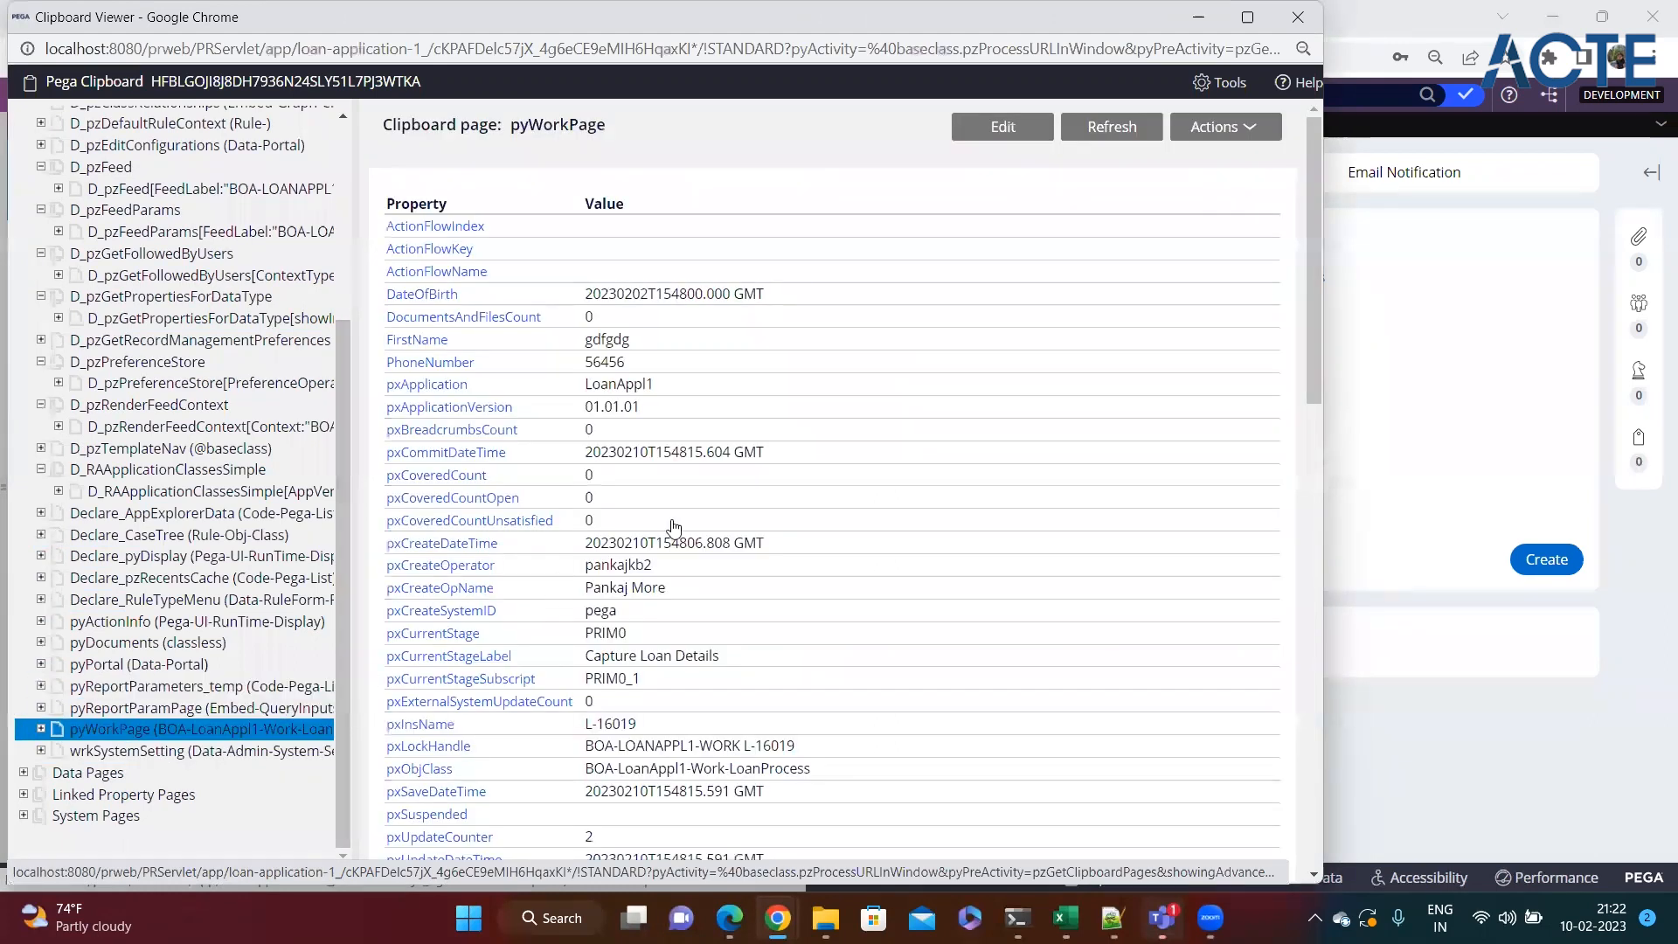
{"action": "key", "text": "ctrl+f"}
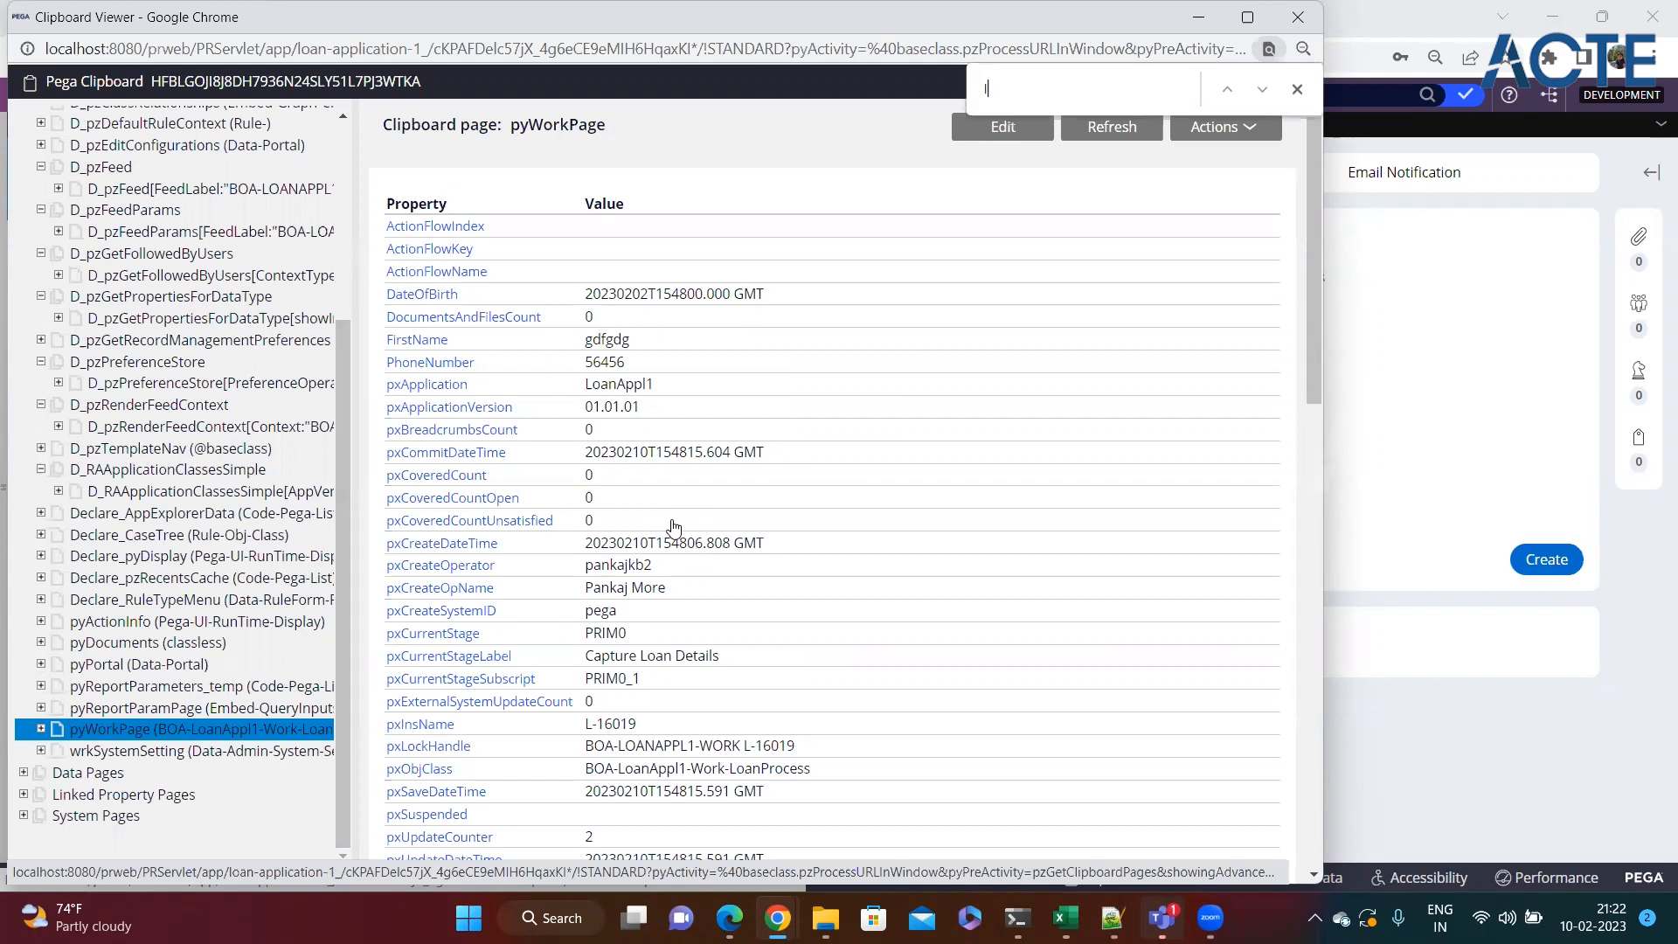
{"action": "type", "text": "past"}
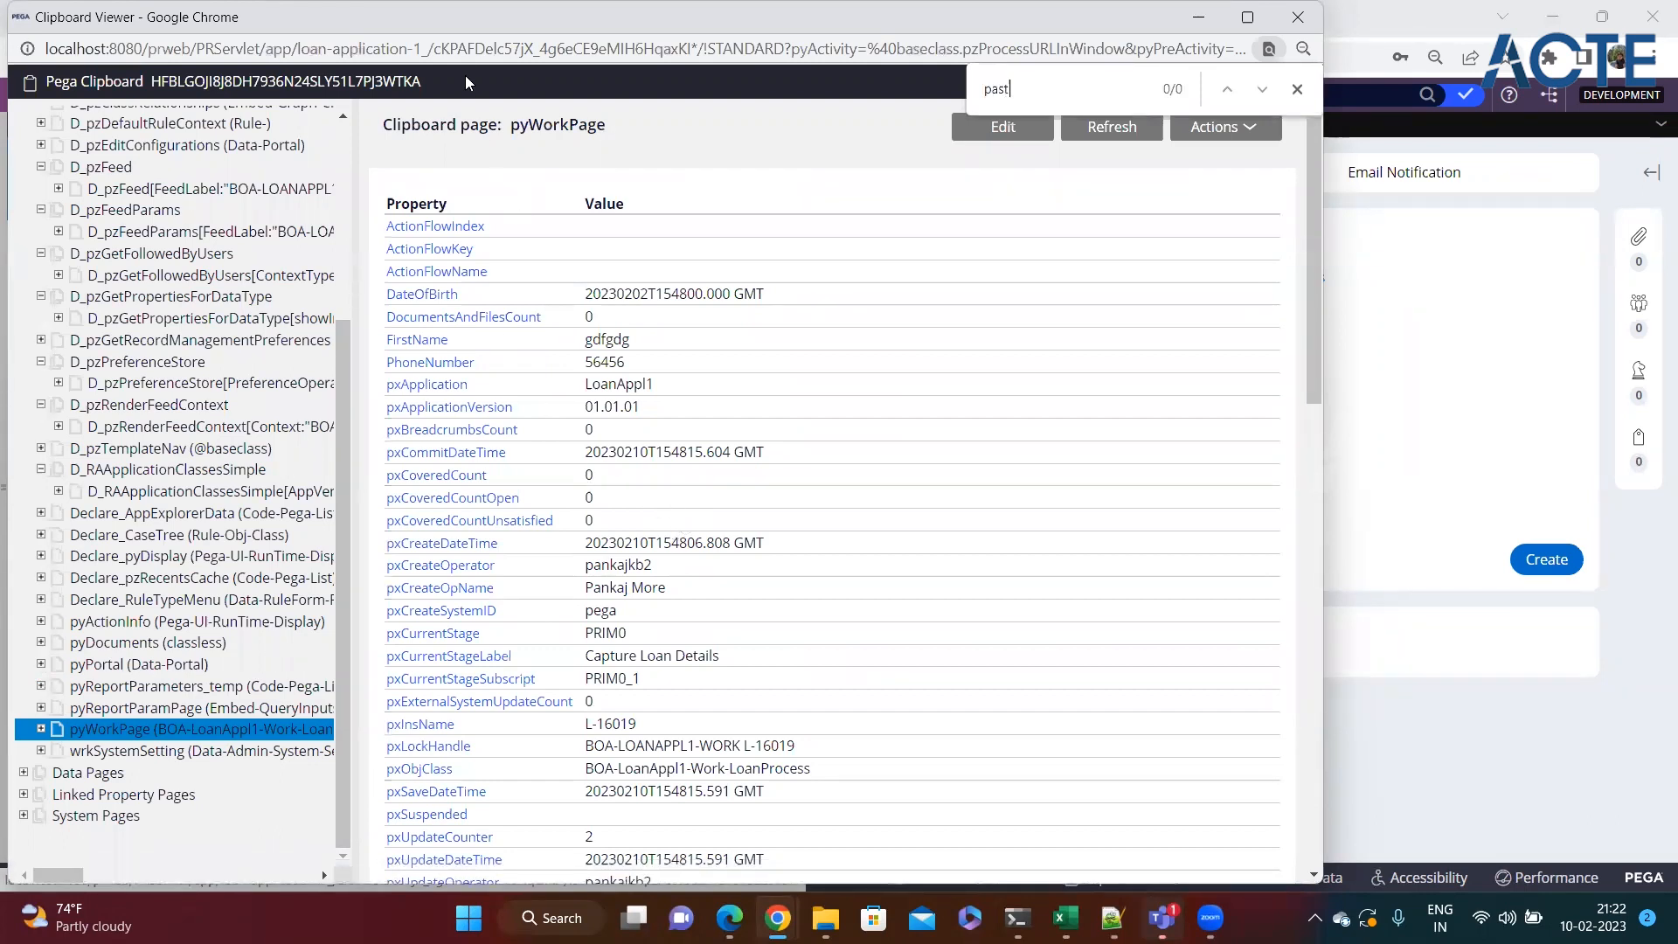
{"action": "key", "text": "BackSpace"}
{"action": "key", "text": "BackSpace"}
{"action": "key", "text": "BackSpace"}
{"action": "key", "text": "BackSpace"}
{"action": "key", "text": "ctrl+v"}
{"action": "left_click", "coordinate": [1198, 17]}
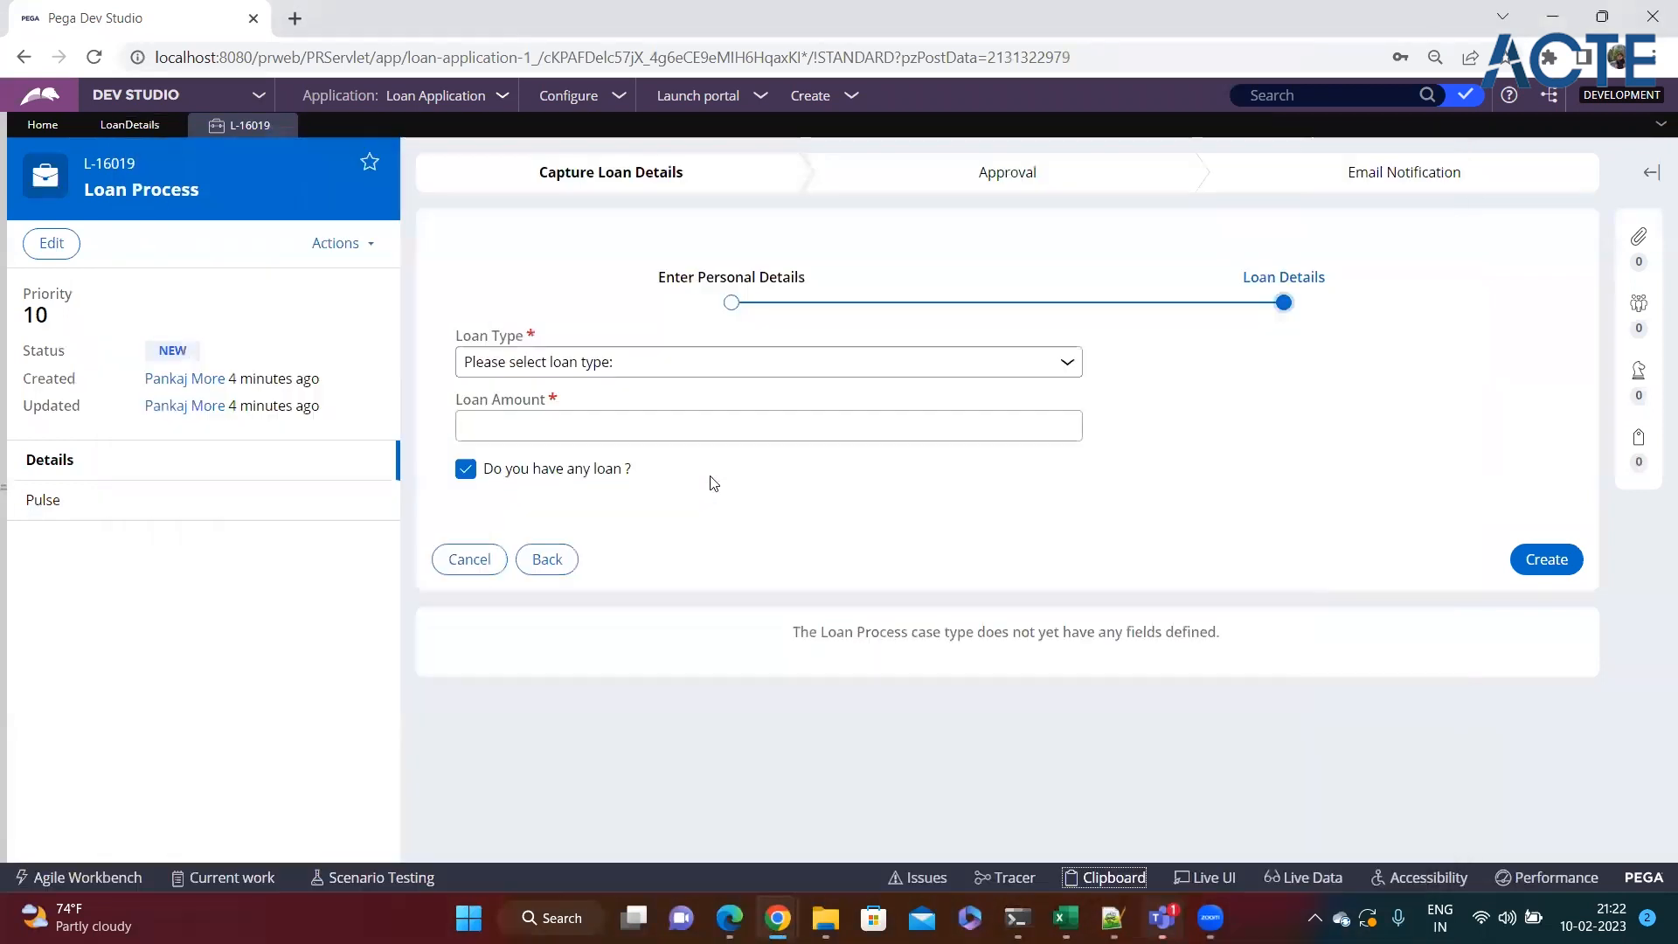
Glance at the LoanDetails section, refresh the Loan Process case again discarding unsaved changes, and reopen its Loan Details assignment.
{"action": "left_click", "coordinate": [125, 131]}
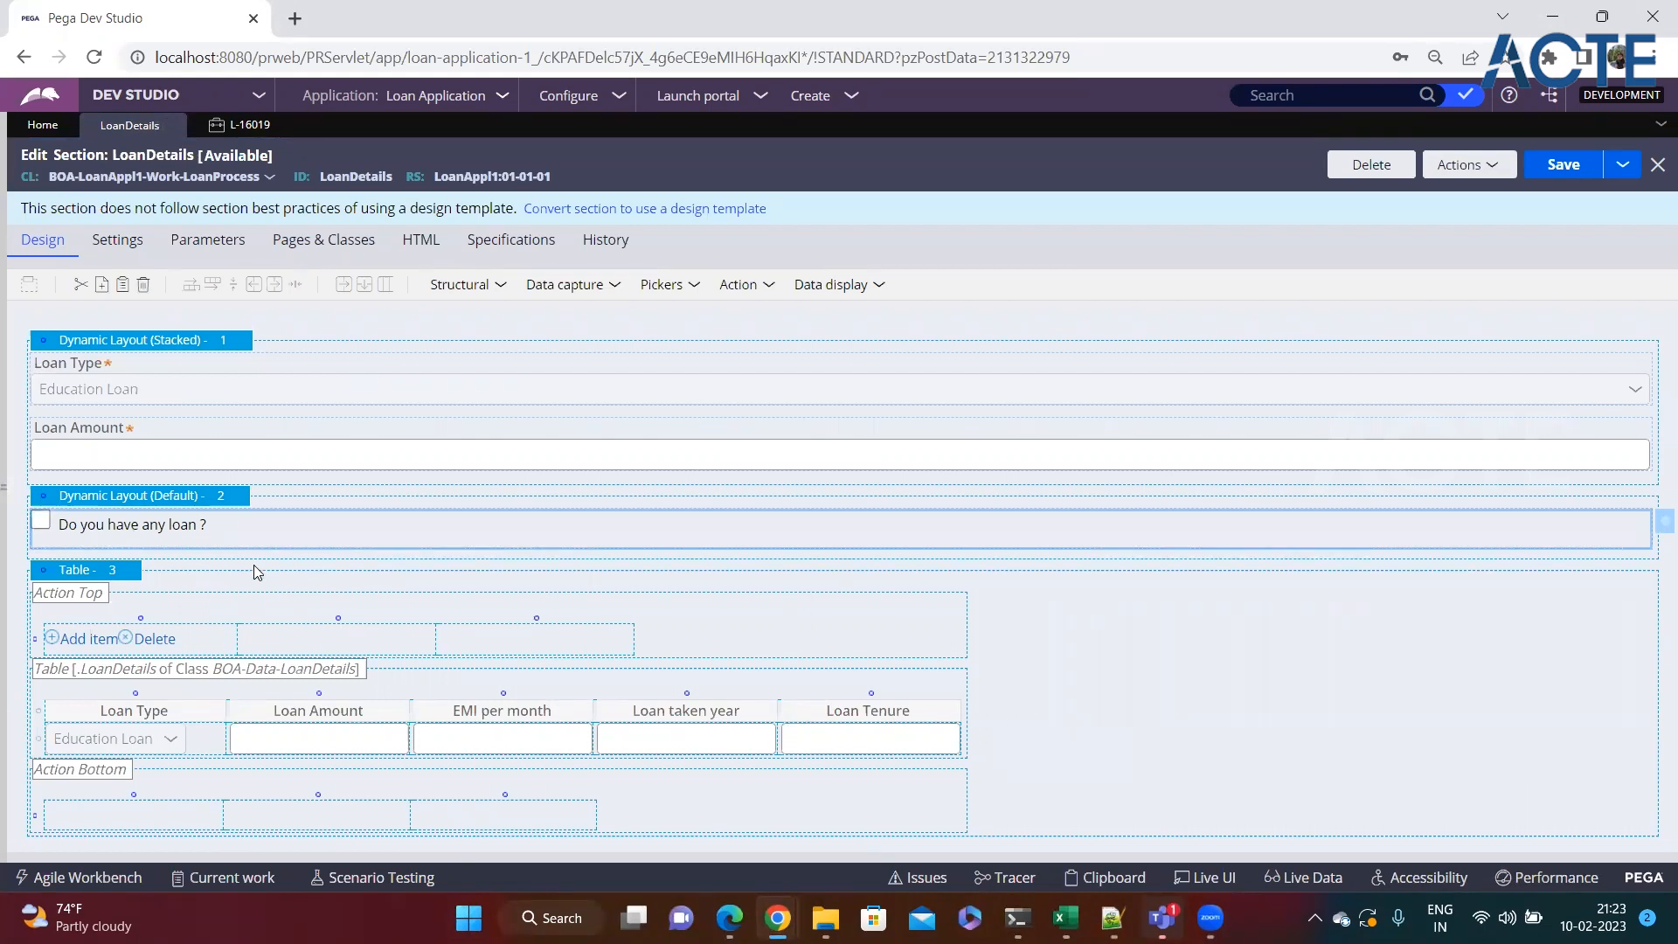
{"action": "left_click", "coordinate": [254, 128]}
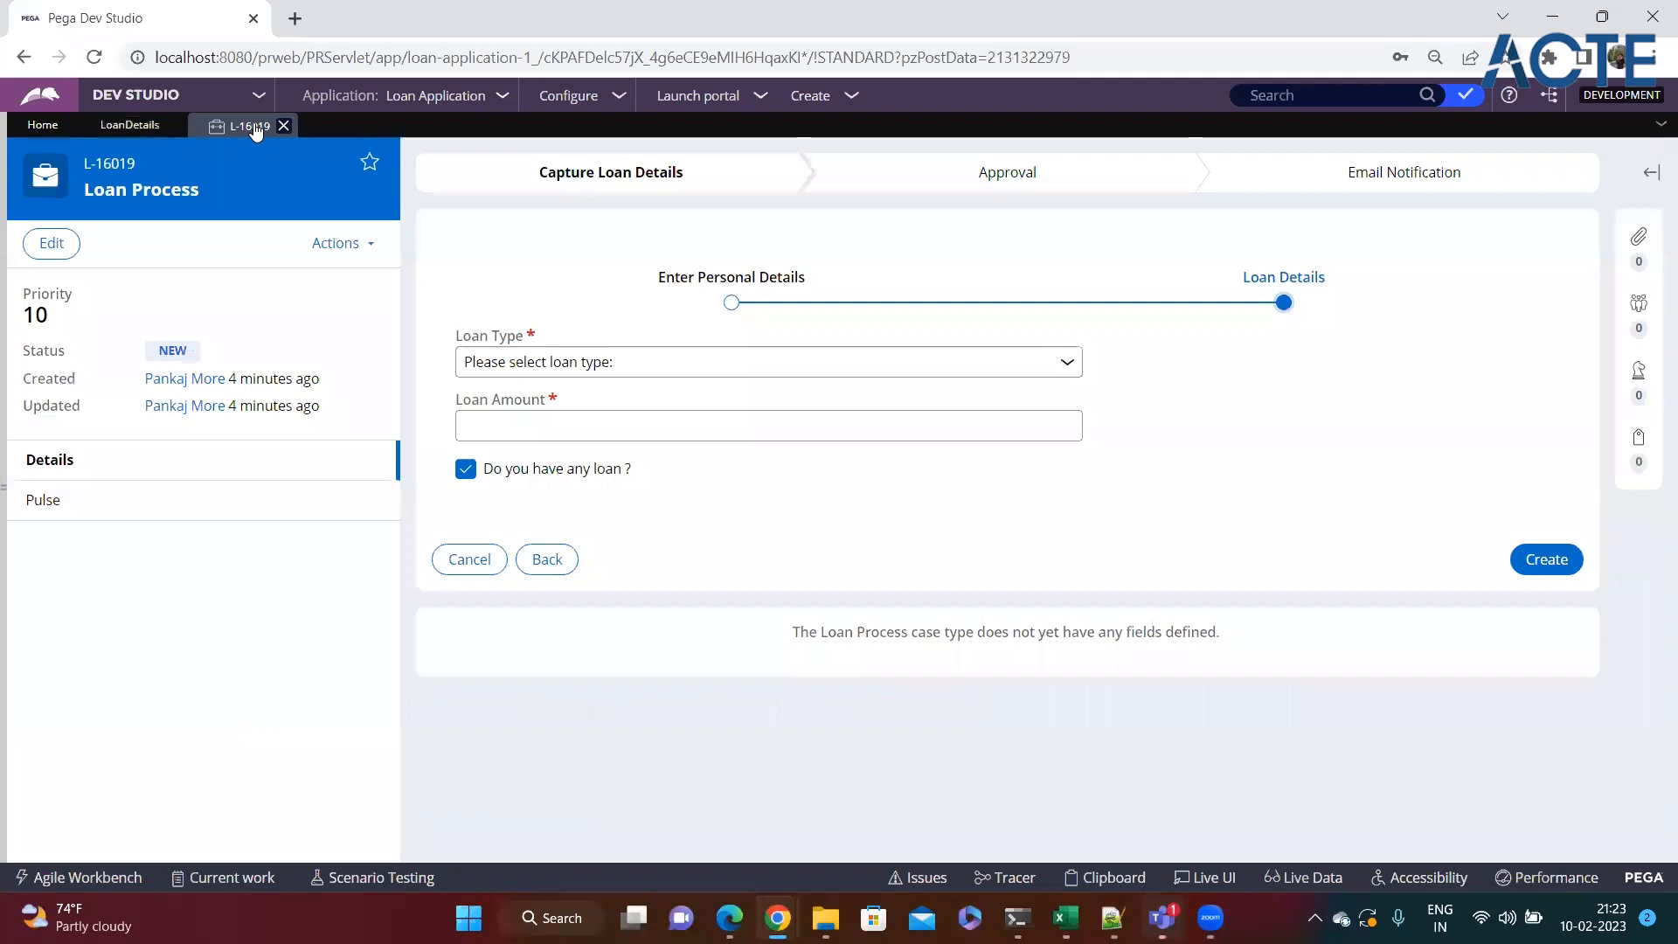
{"action": "left_click", "coordinate": [359, 245]}
{"action": "left_click", "coordinate": [279, 439]}
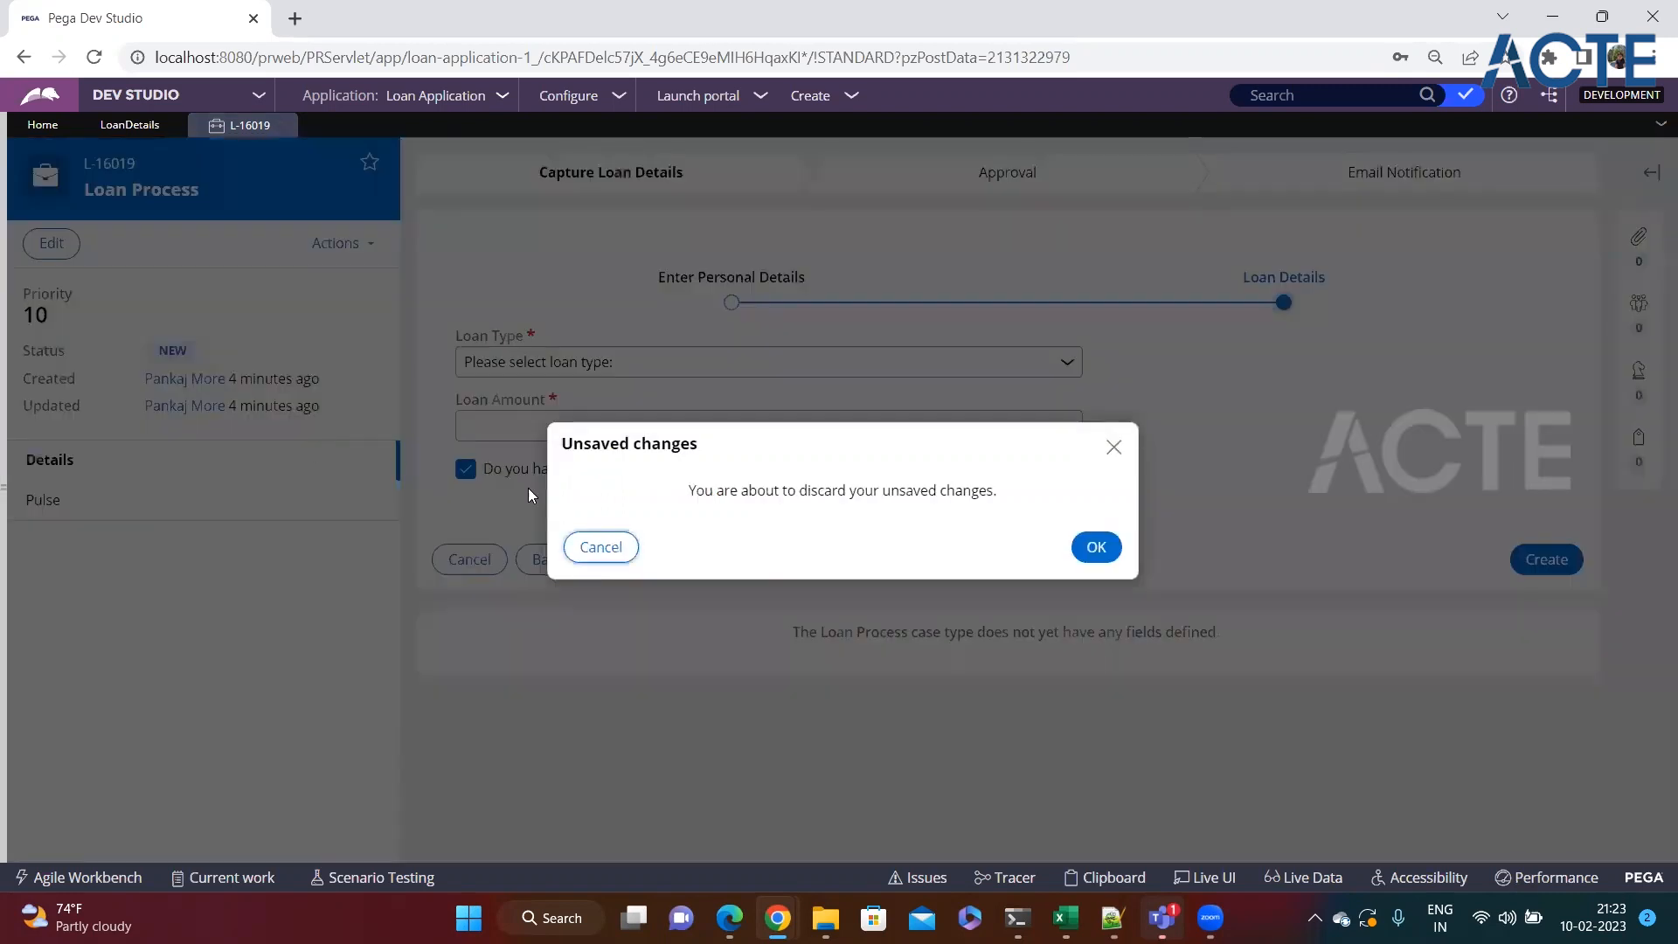
{"action": "left_click", "coordinate": [1094, 547]}
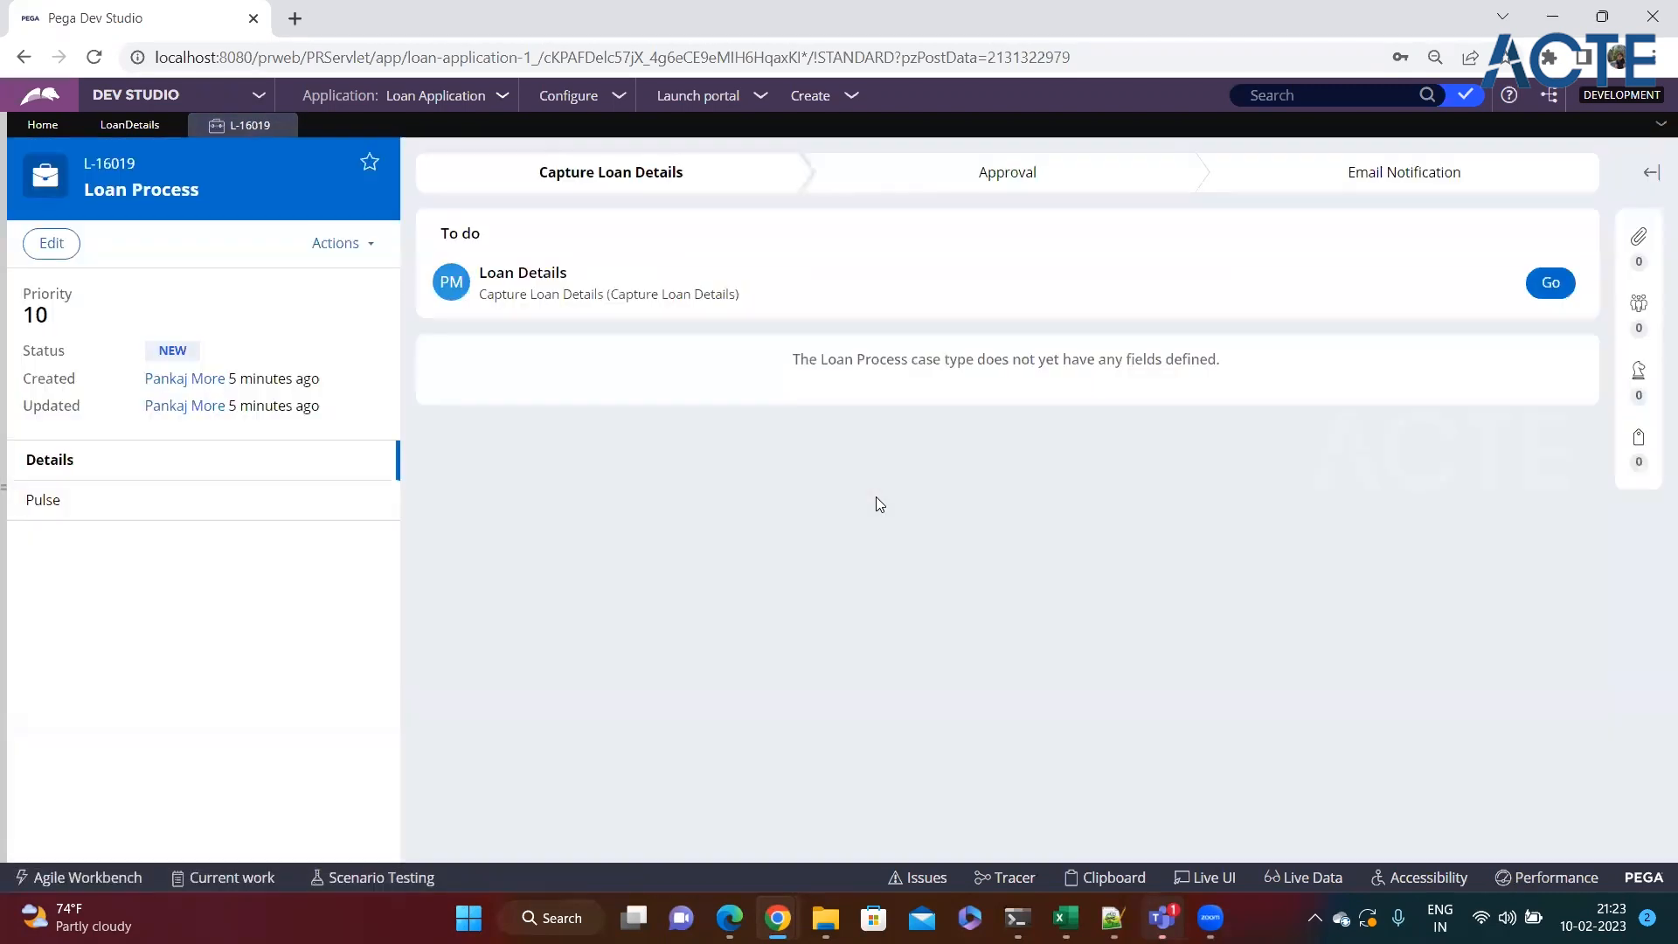
{"action": "left_click", "coordinate": [1550, 284]}
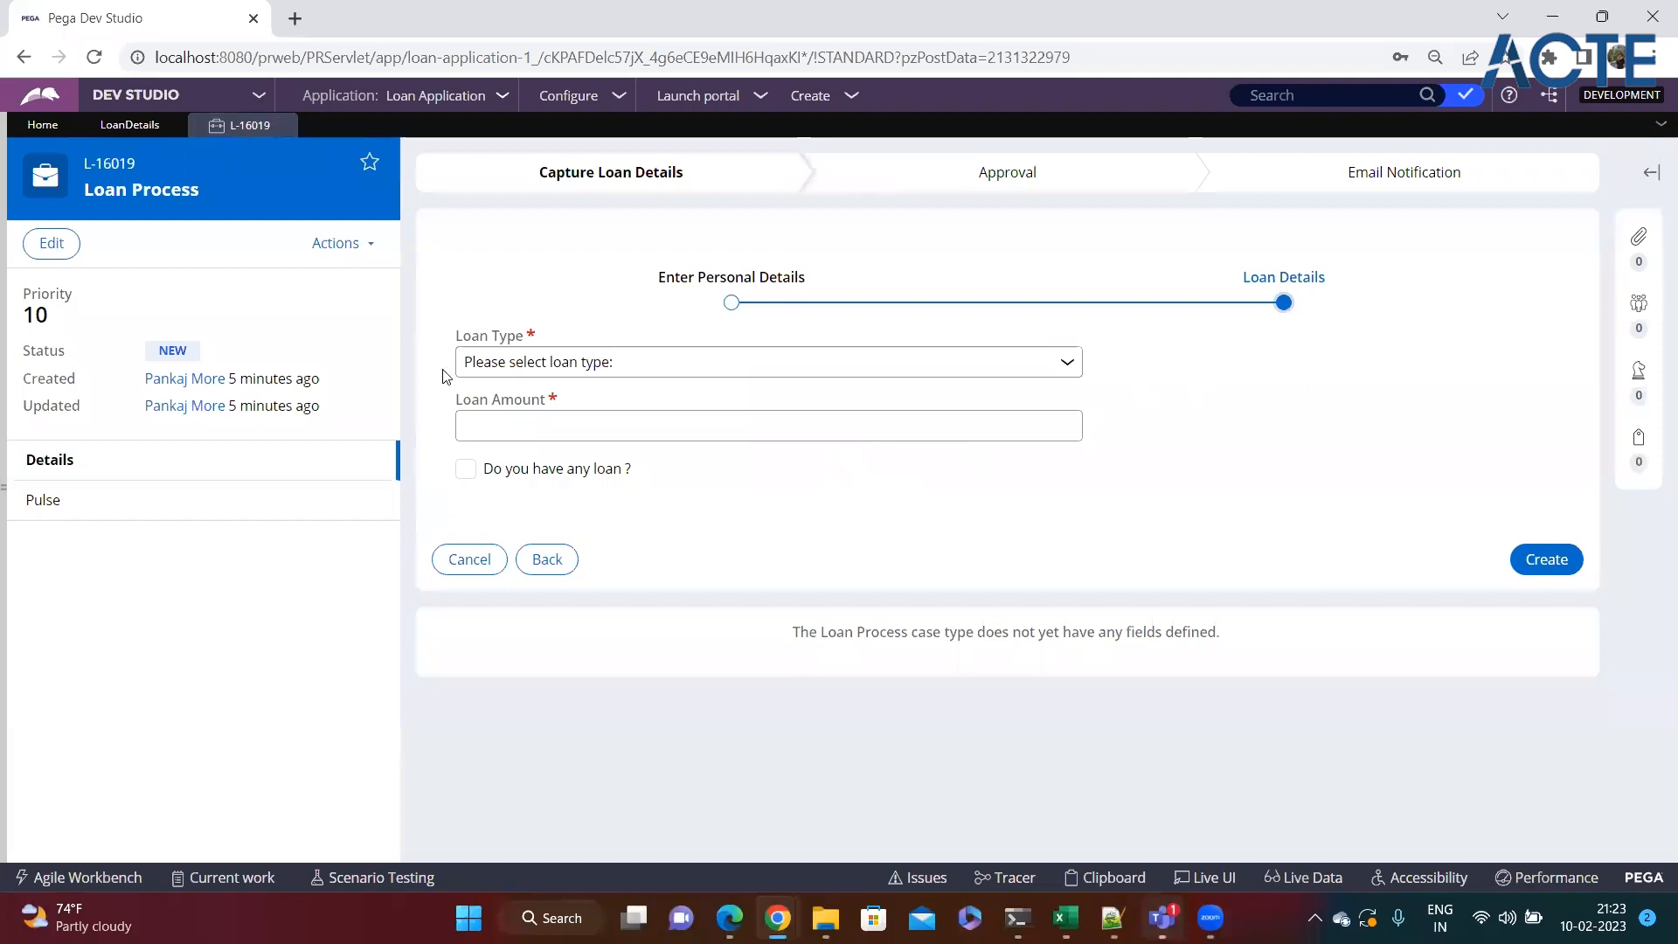
Examine the action, general and presentation settings of the "Do you have any loan ?" checkbox in the LoanDetails section.
{"action": "left_click", "coordinate": [131, 125]}
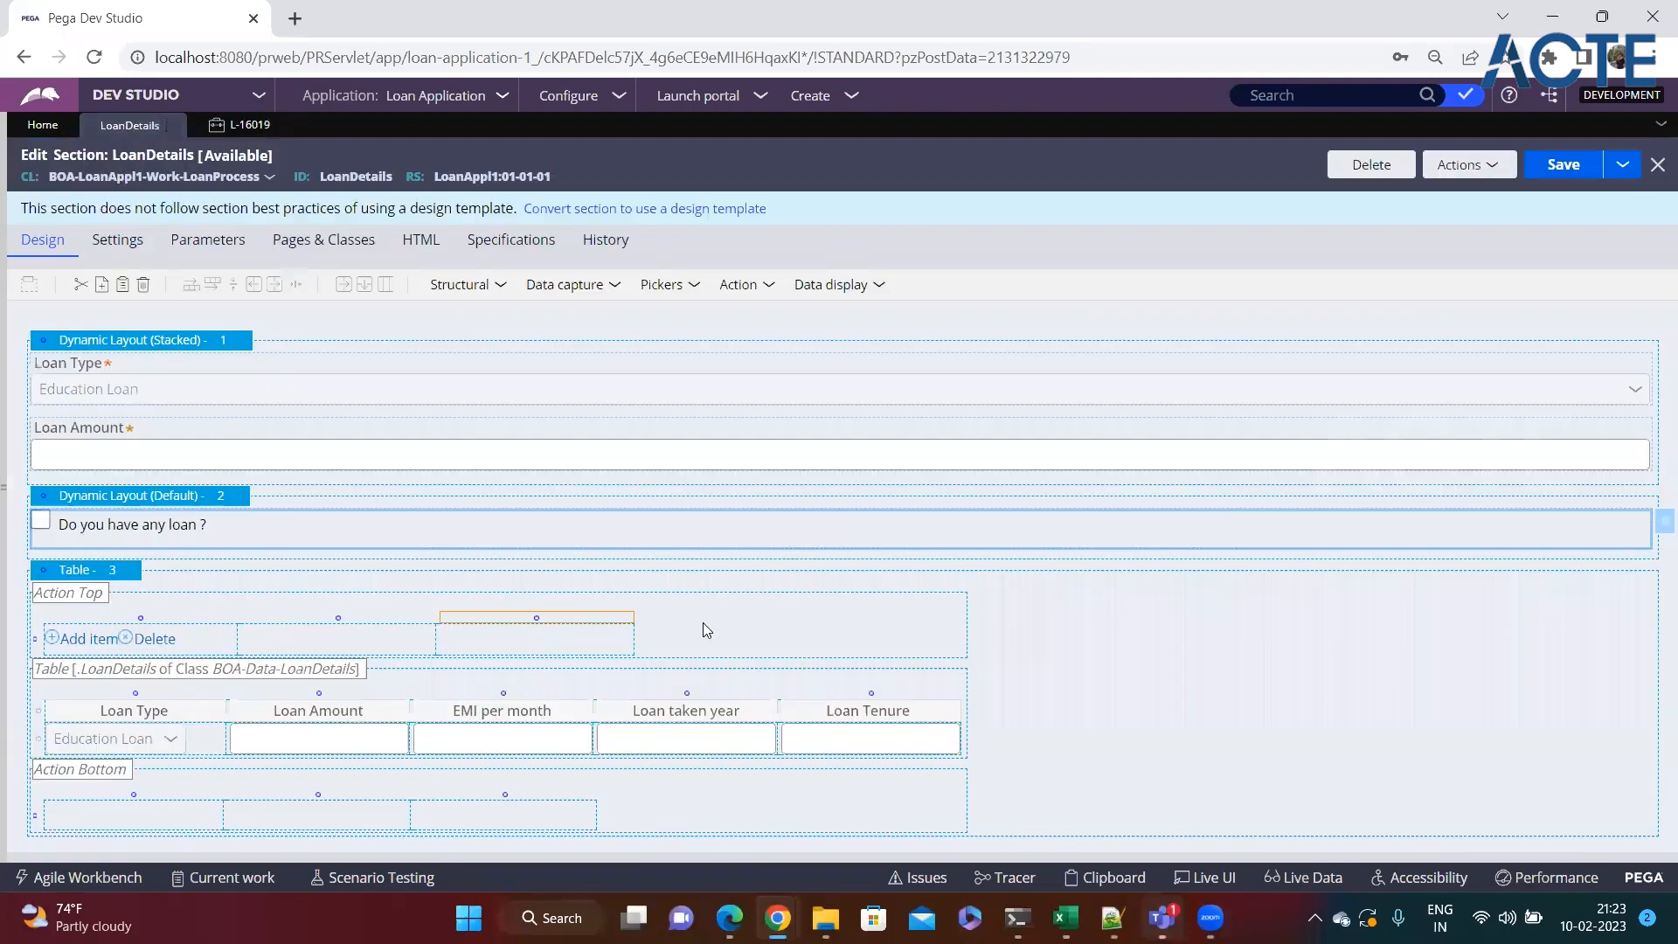
{"action": "left_click", "coordinate": [1659, 526]}
{"action": "left_click", "coordinate": [747, 288]}
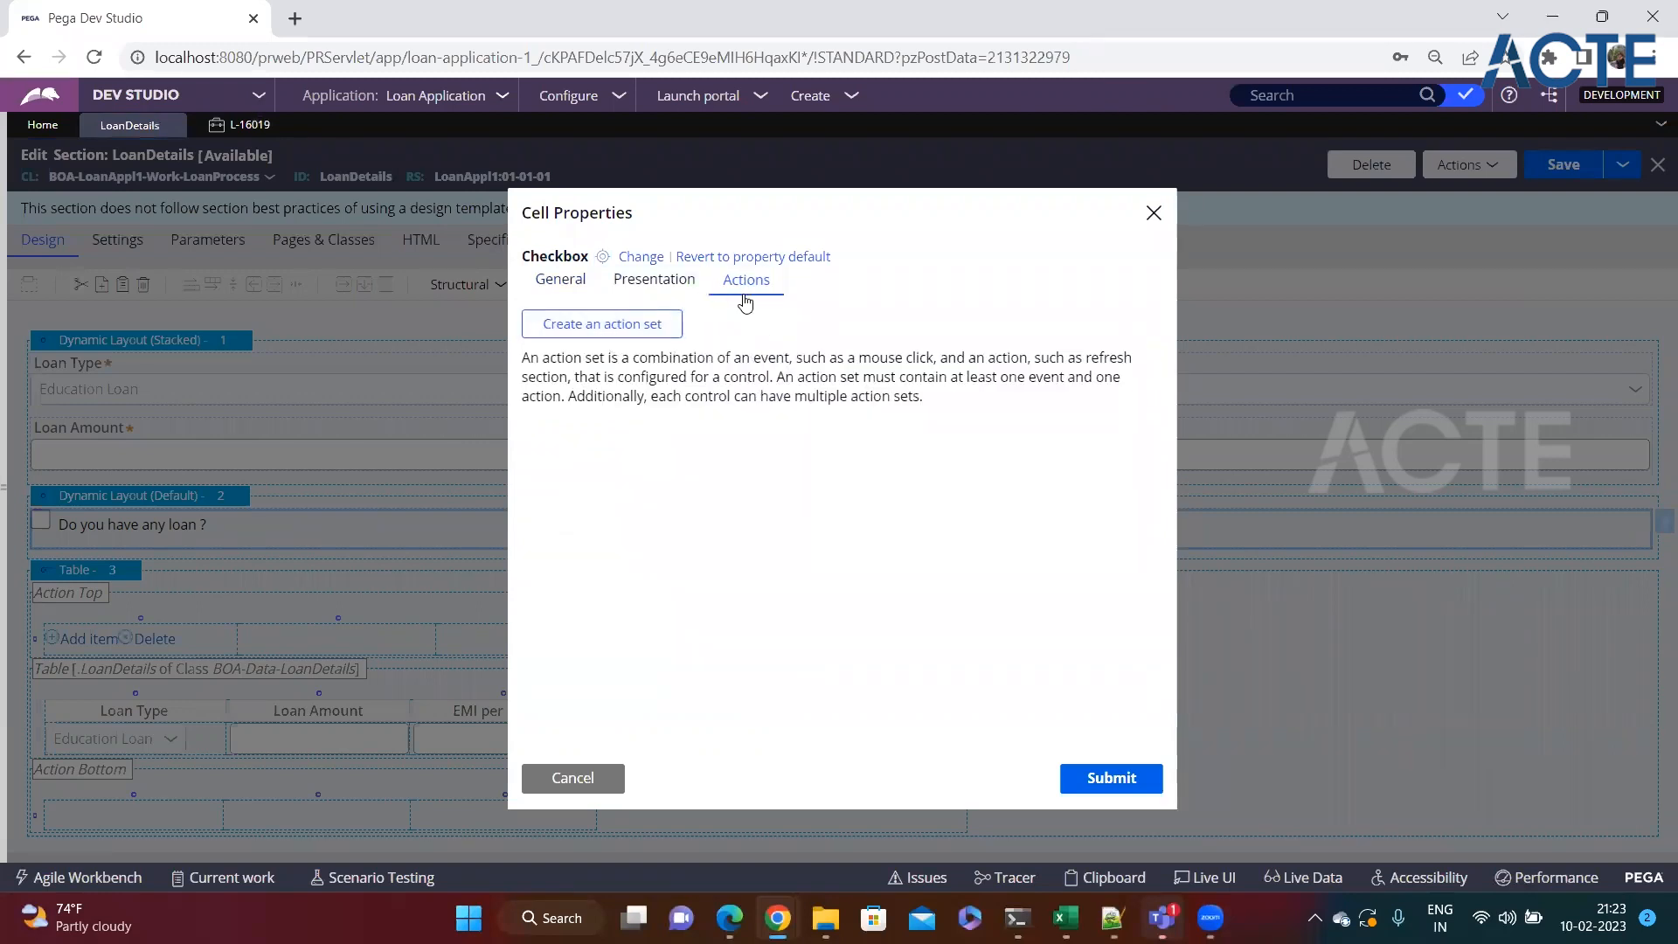
{"action": "left_click", "coordinate": [554, 298]}
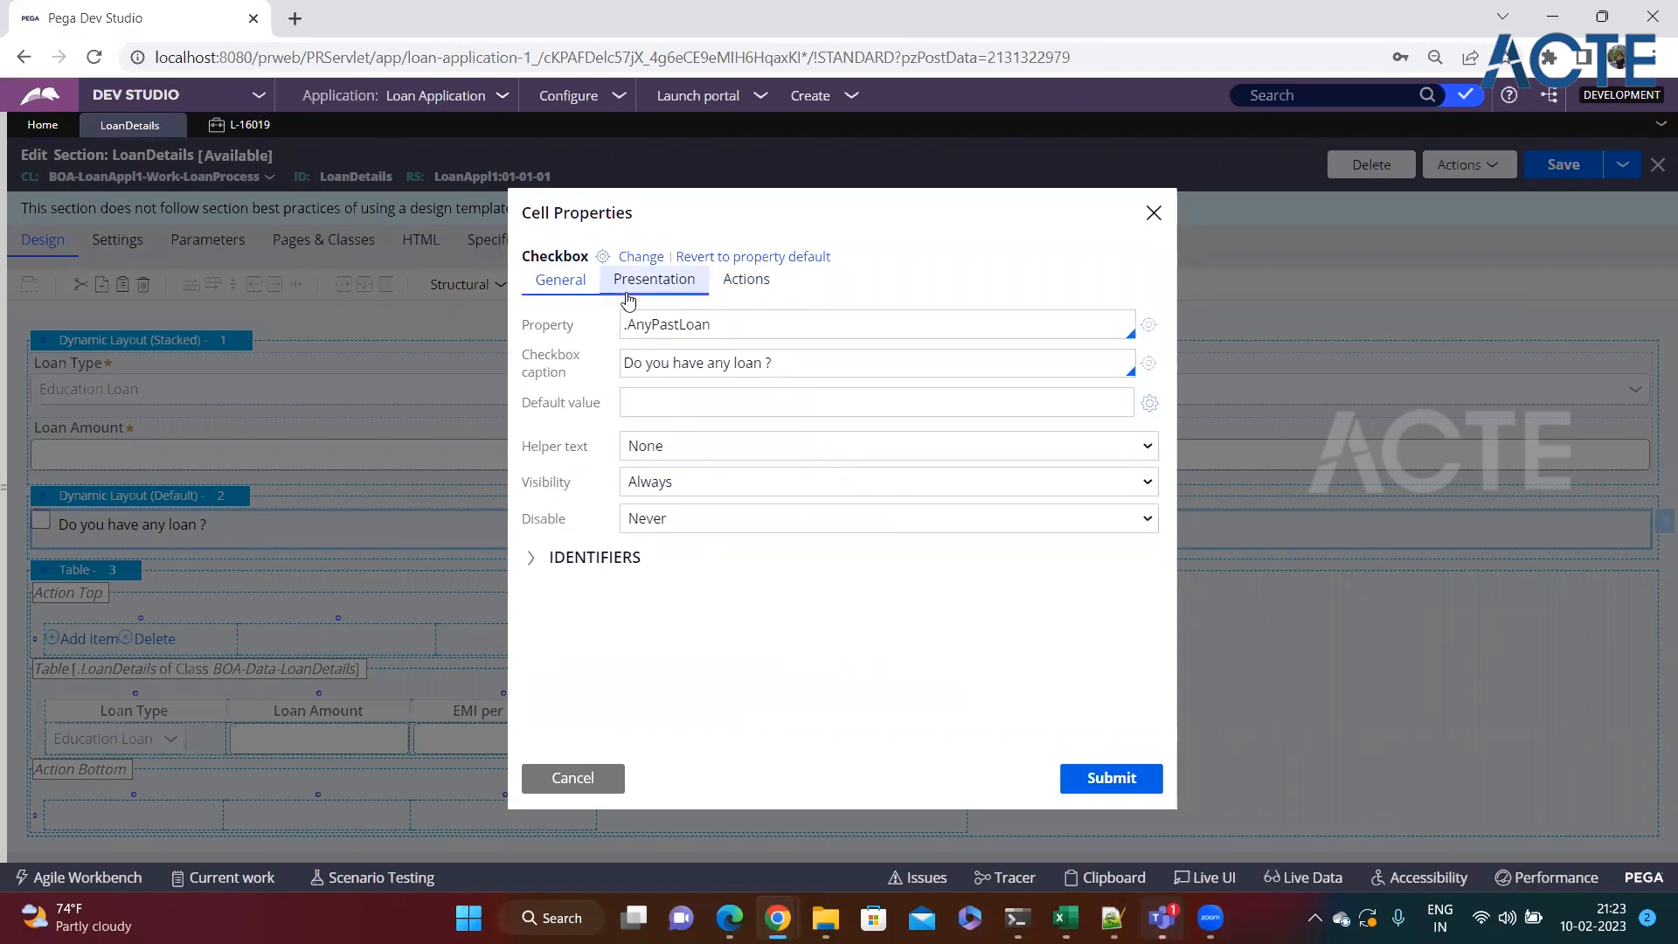
{"action": "left_click", "coordinate": [654, 279]}
{"action": "scroll", "coordinate": [799, 565], "scroll_direction": "down", "scroll_amount": 2}
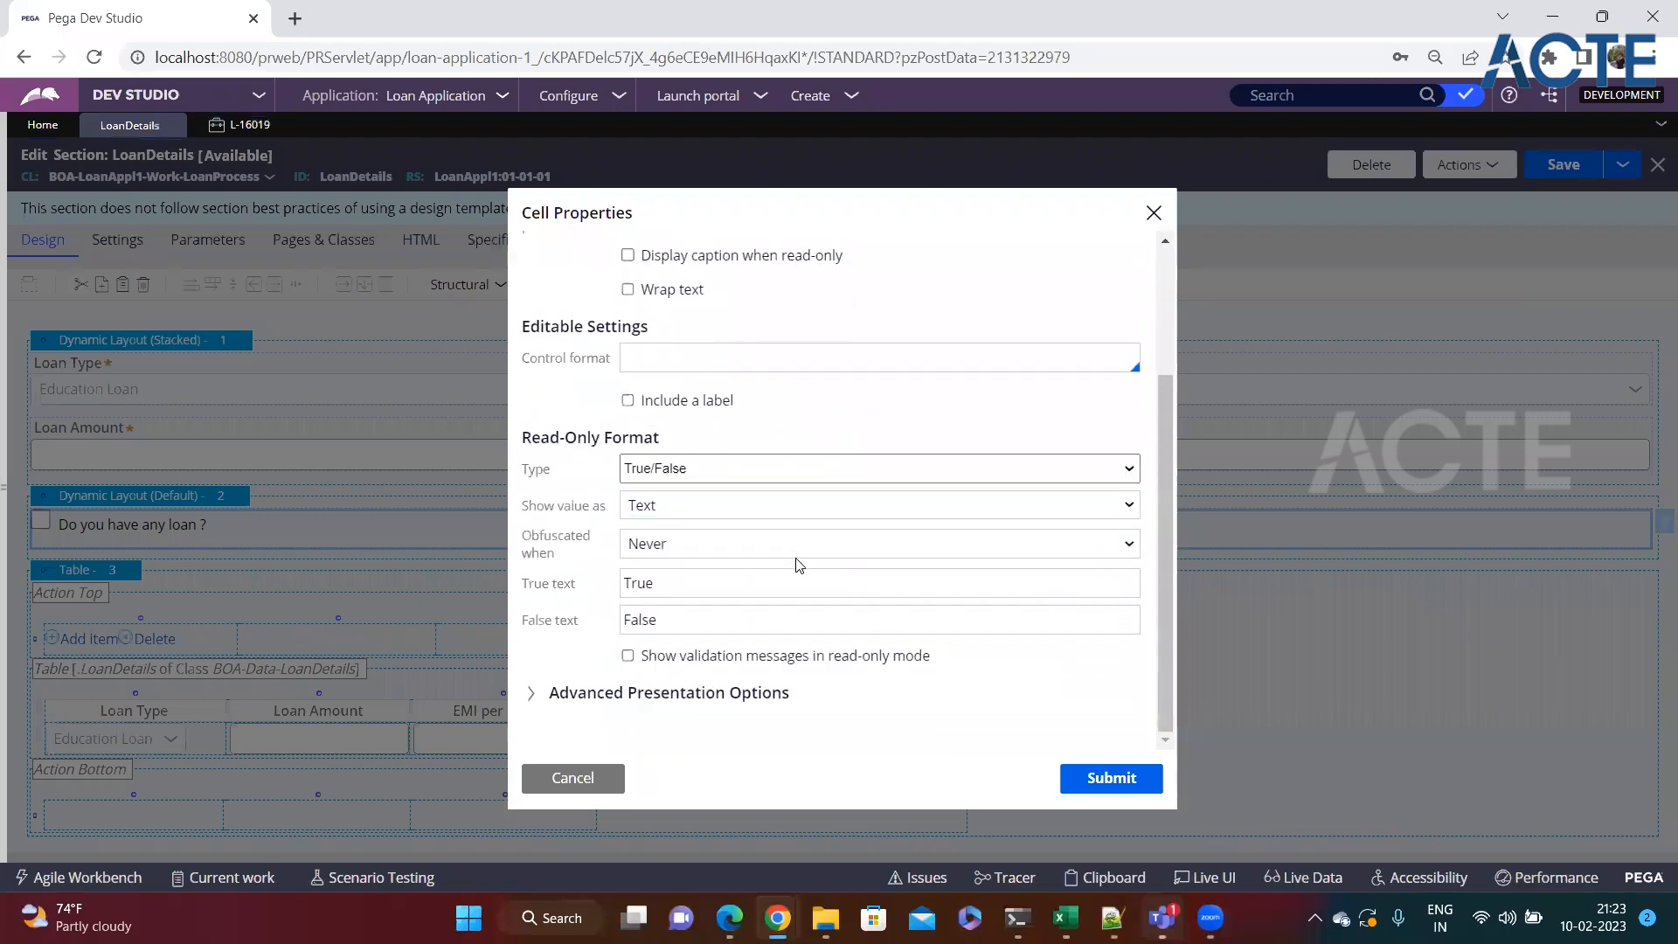
{"action": "scroll", "coordinate": [799, 564], "scroll_direction": "up", "scroll_amount": 2}
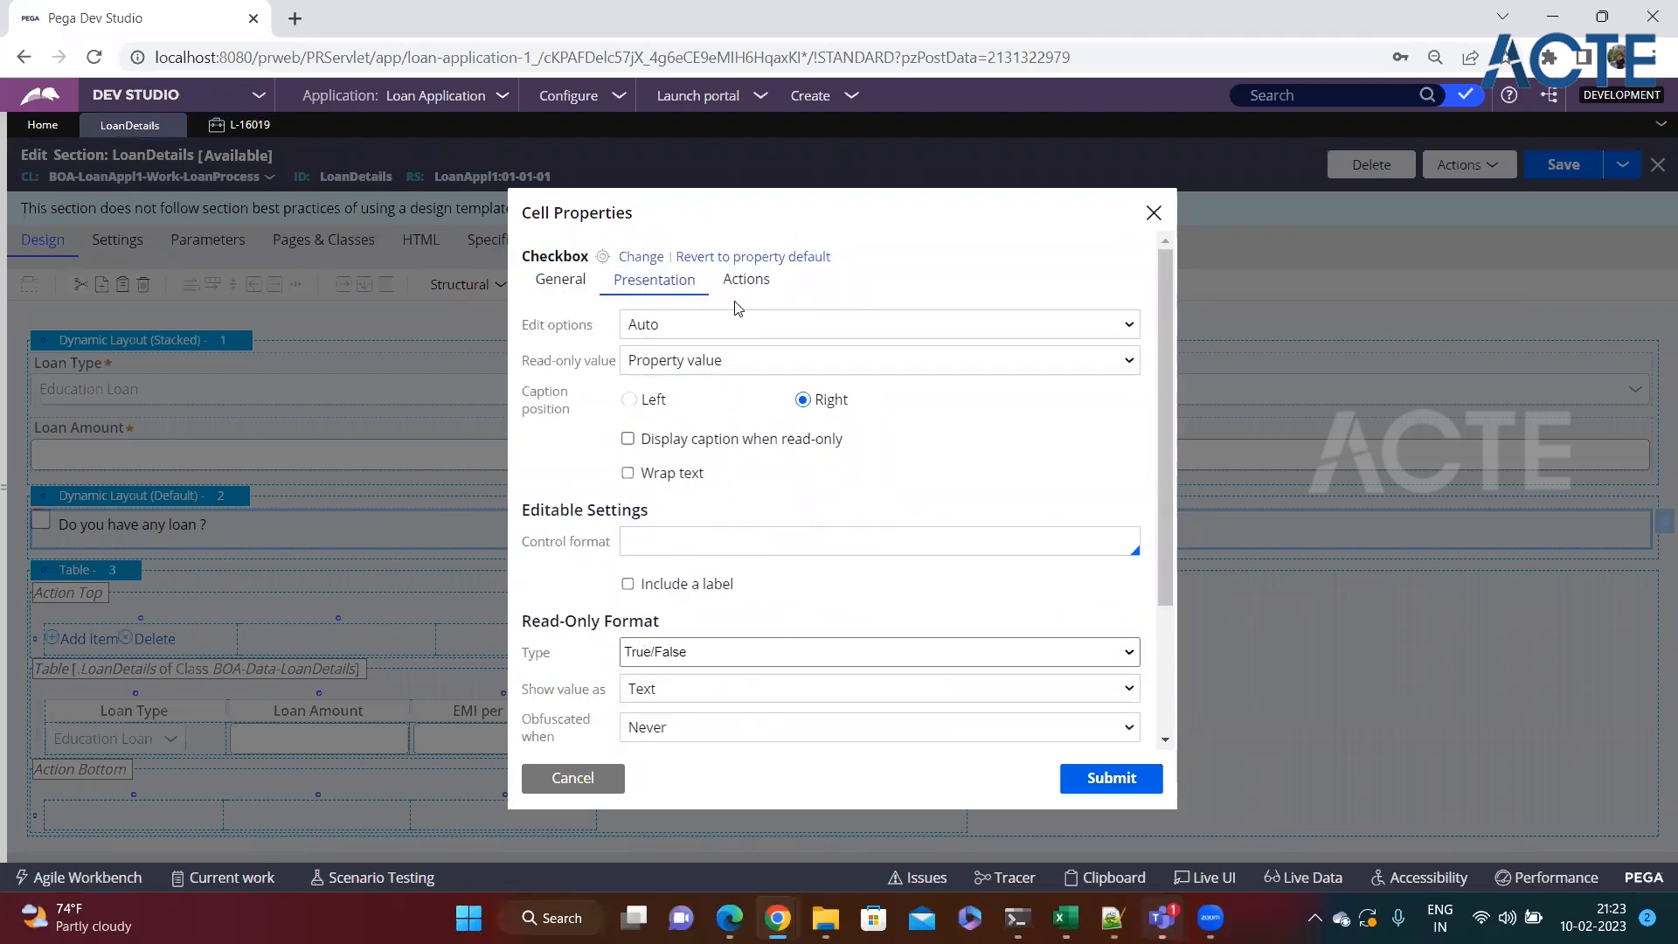
Create an action set for the "Do you have any loan ?" checkbox and bring up its choice of events.
{"action": "left_click", "coordinate": [744, 280]}
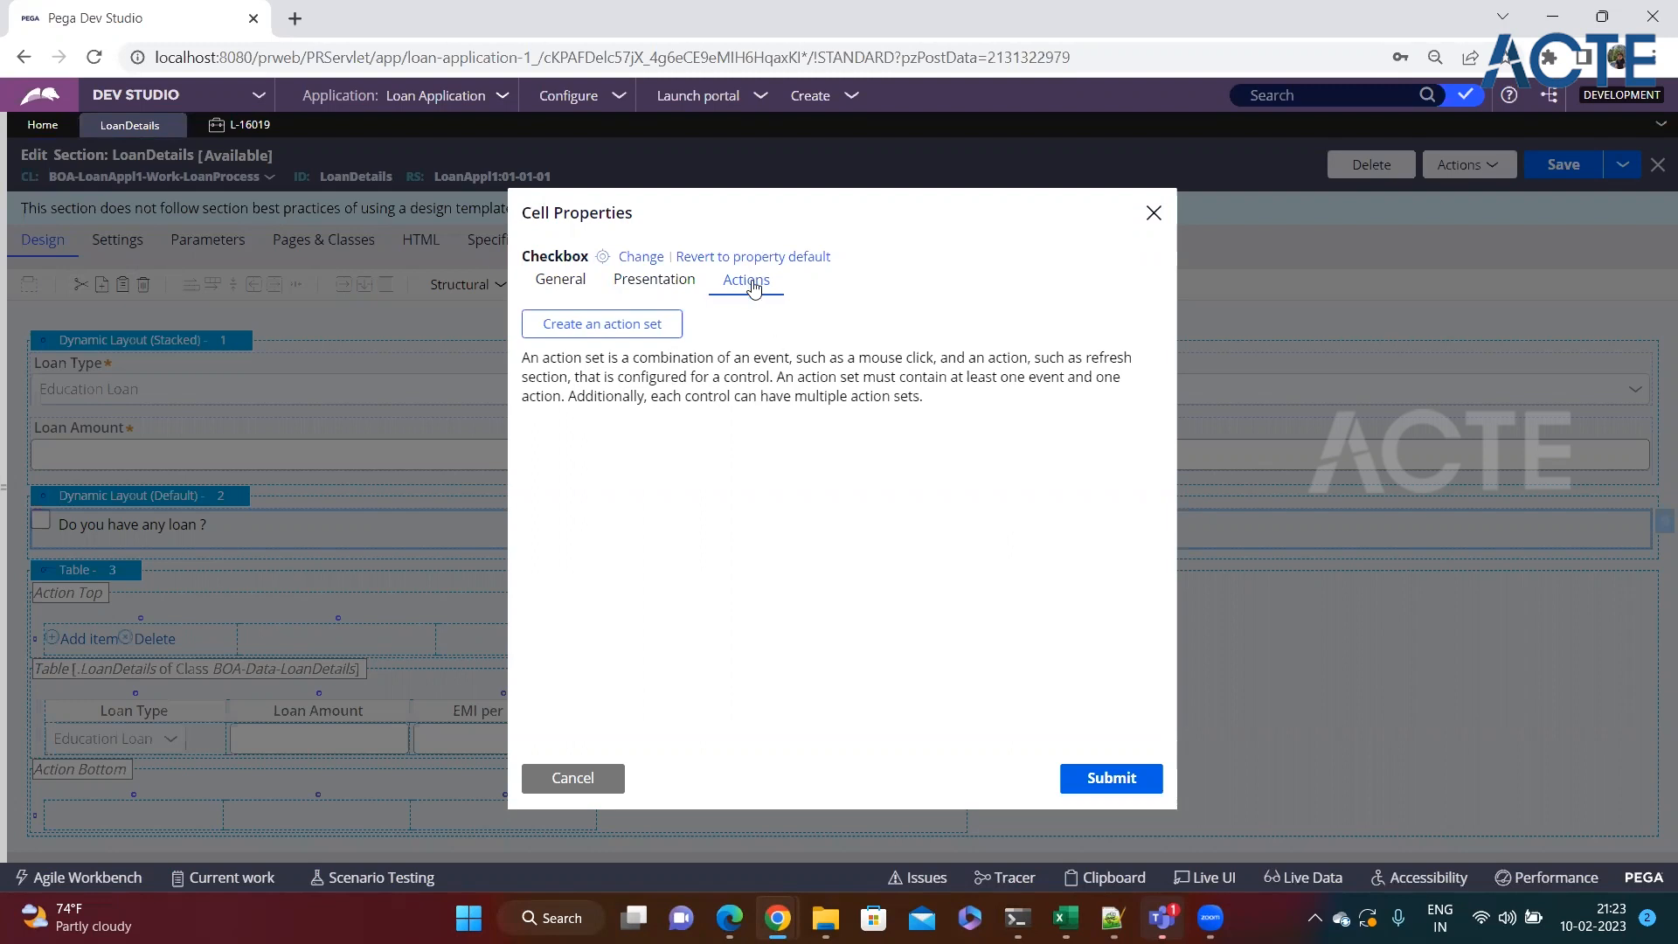
{"action": "left_click", "coordinate": [616, 341]}
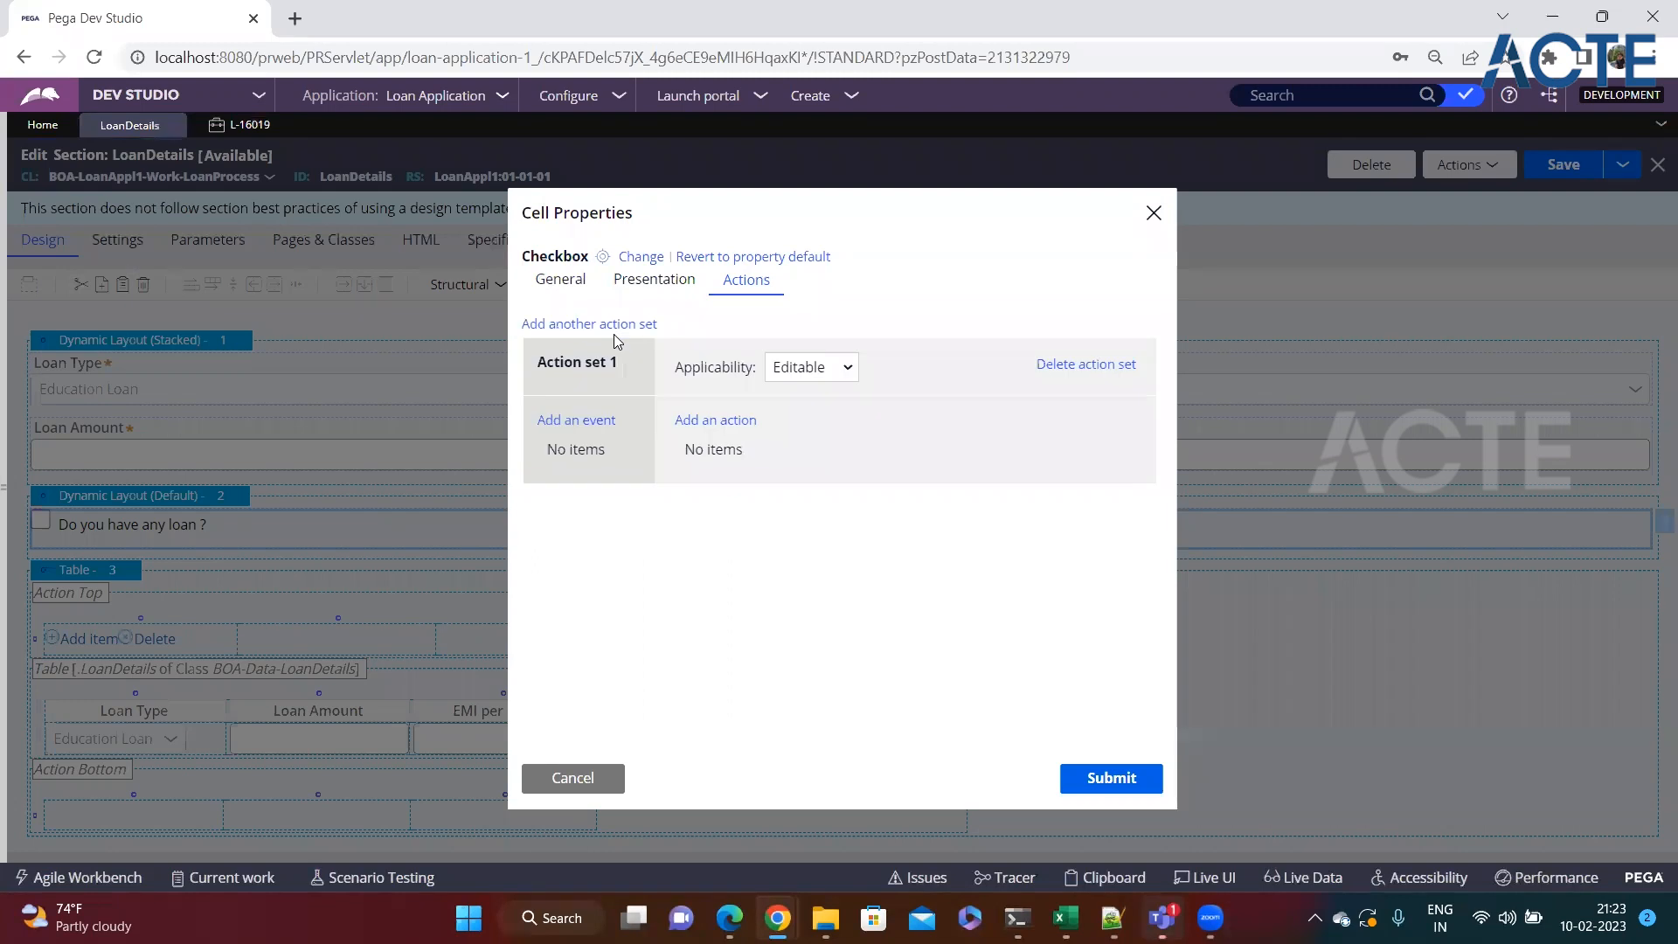
{"action": "left_click", "coordinate": [5, 561]}
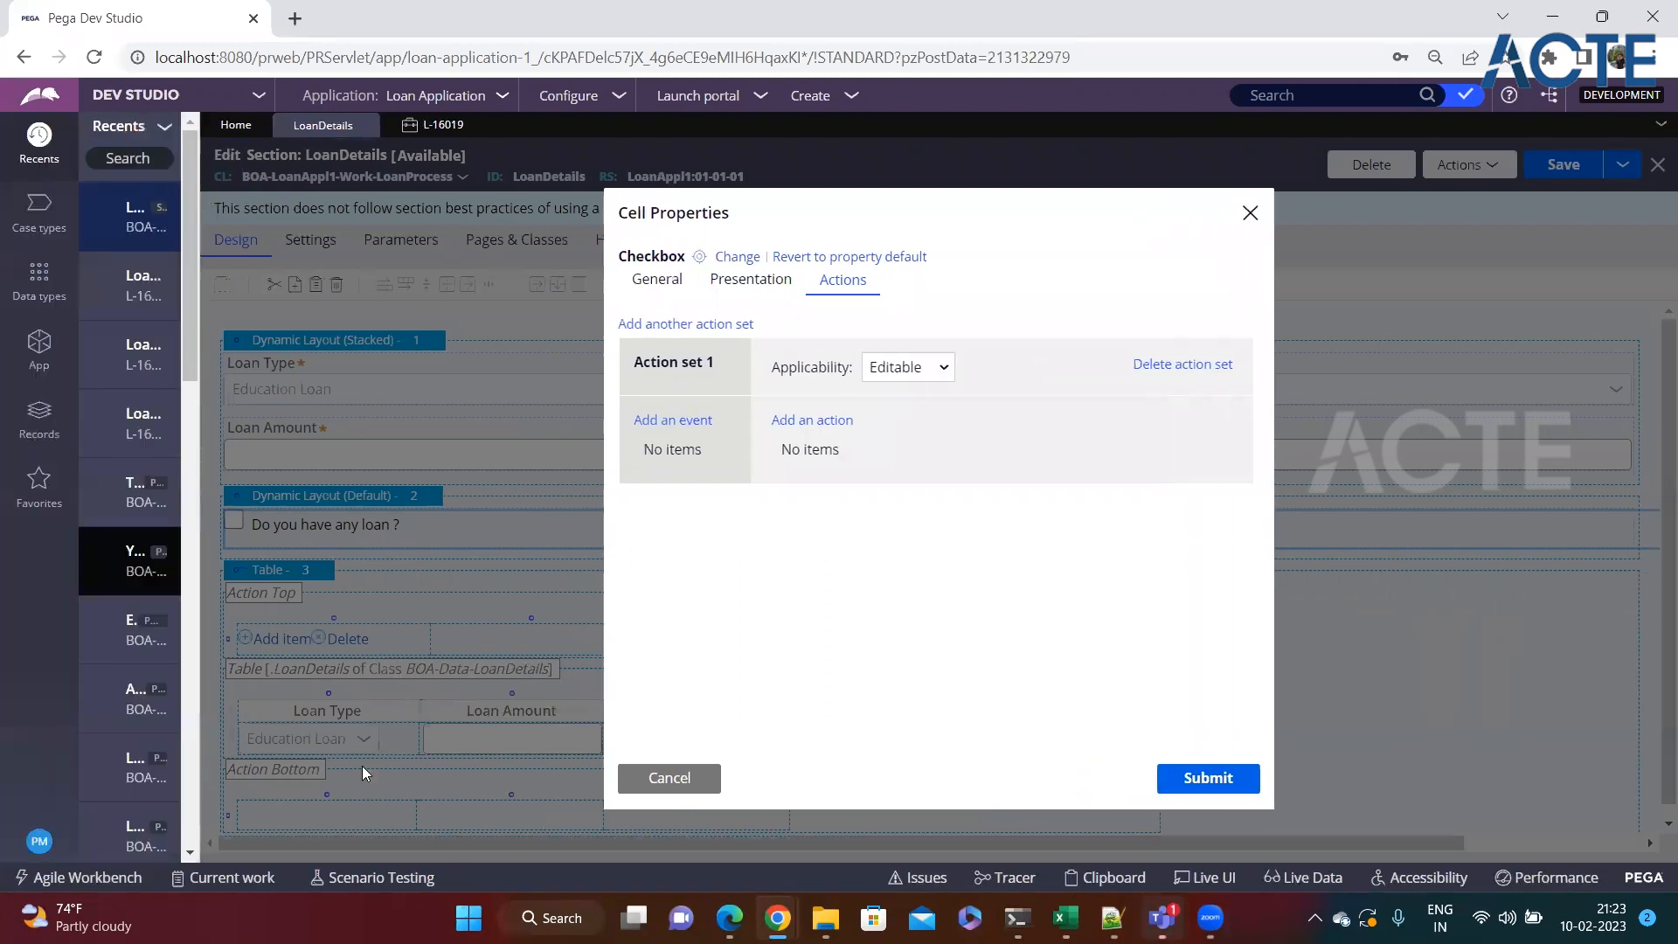
{"action": "left_click", "coordinate": [39, 842]}
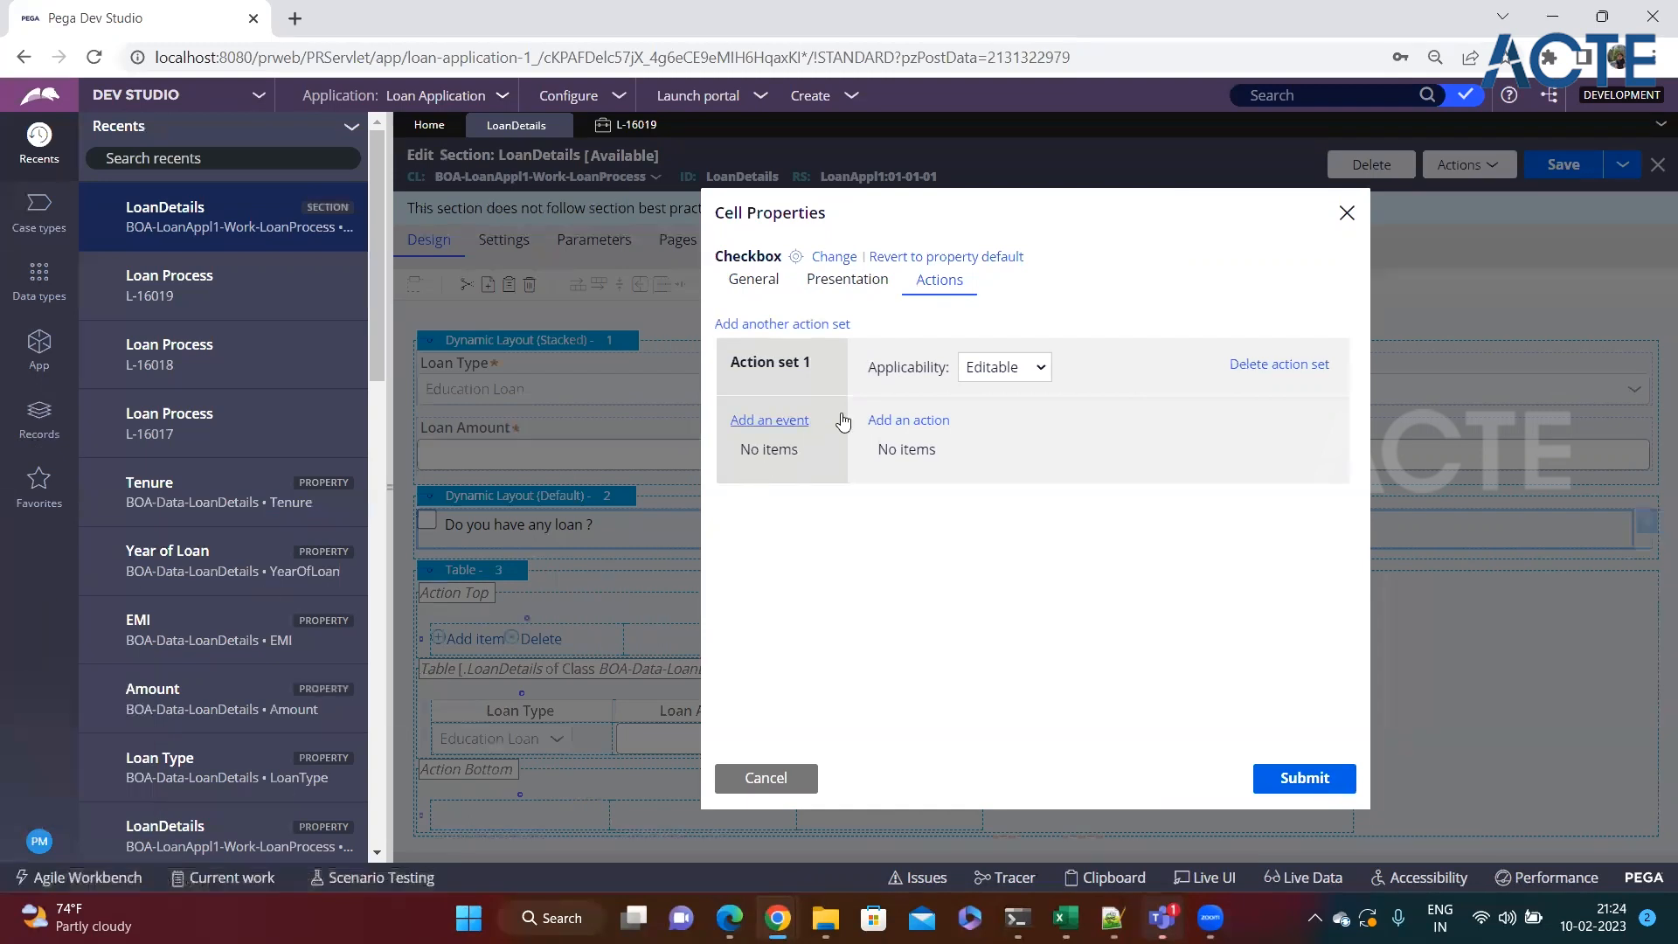
{"action": "left_click", "coordinate": [389, 489]}
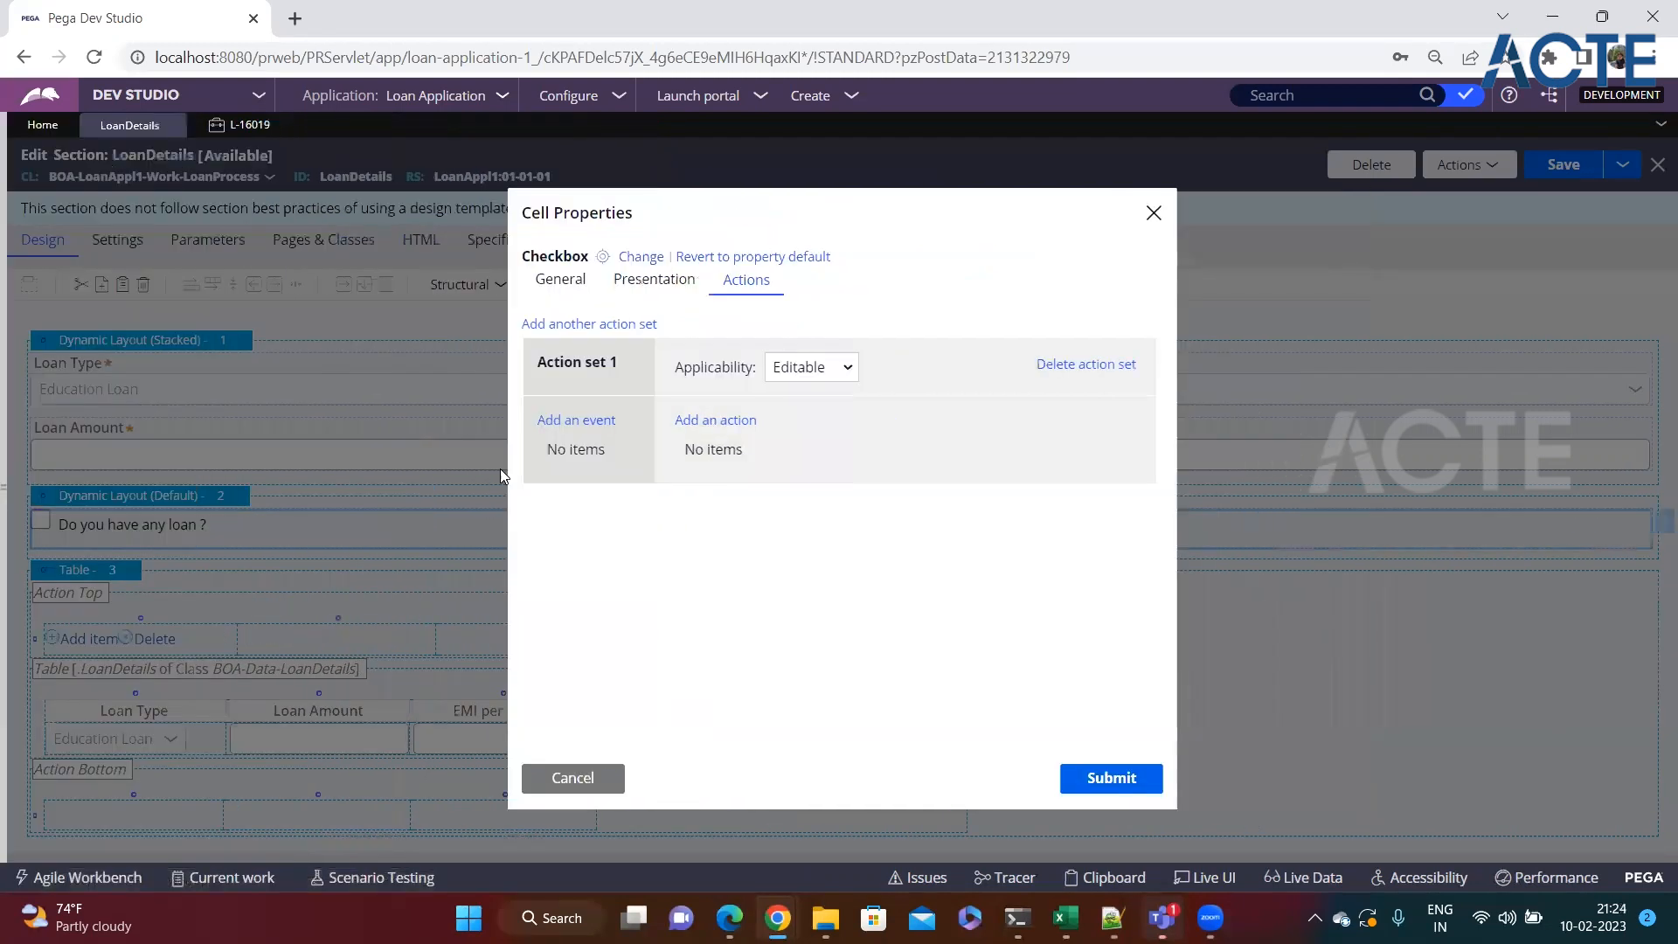
{"action": "left_click", "coordinate": [559, 425]}
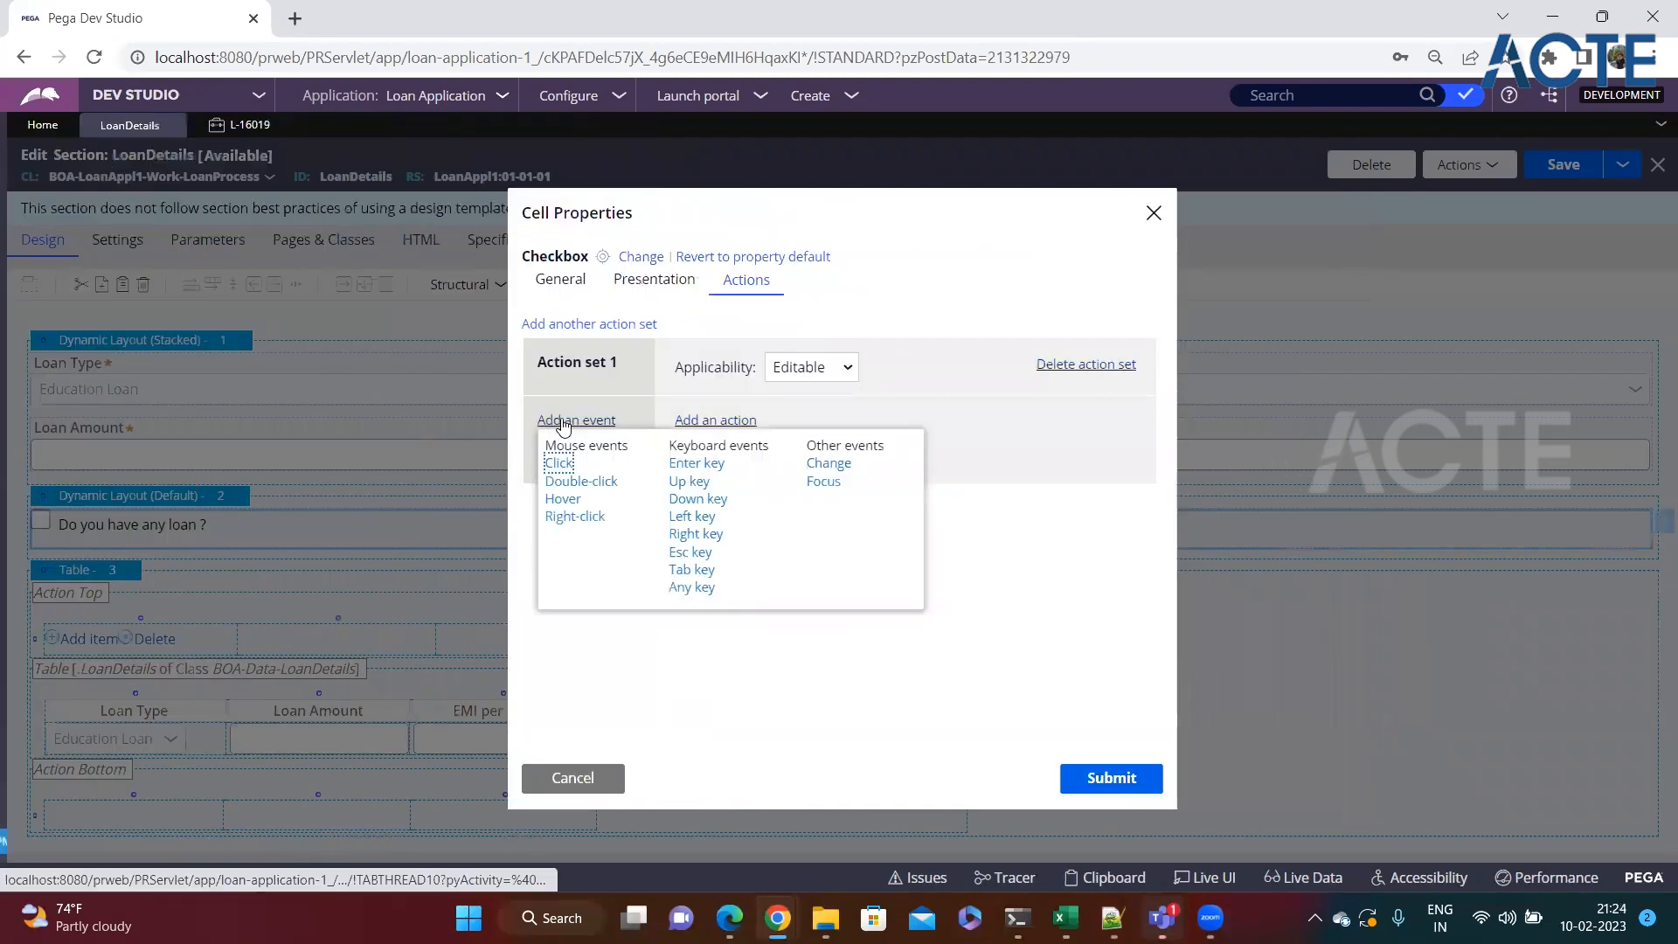
Add a Change event with a Refresh-This section action to the "Do you have any loan ?" checkbox, and save the section.
{"action": "left_click", "coordinate": [826, 464]}
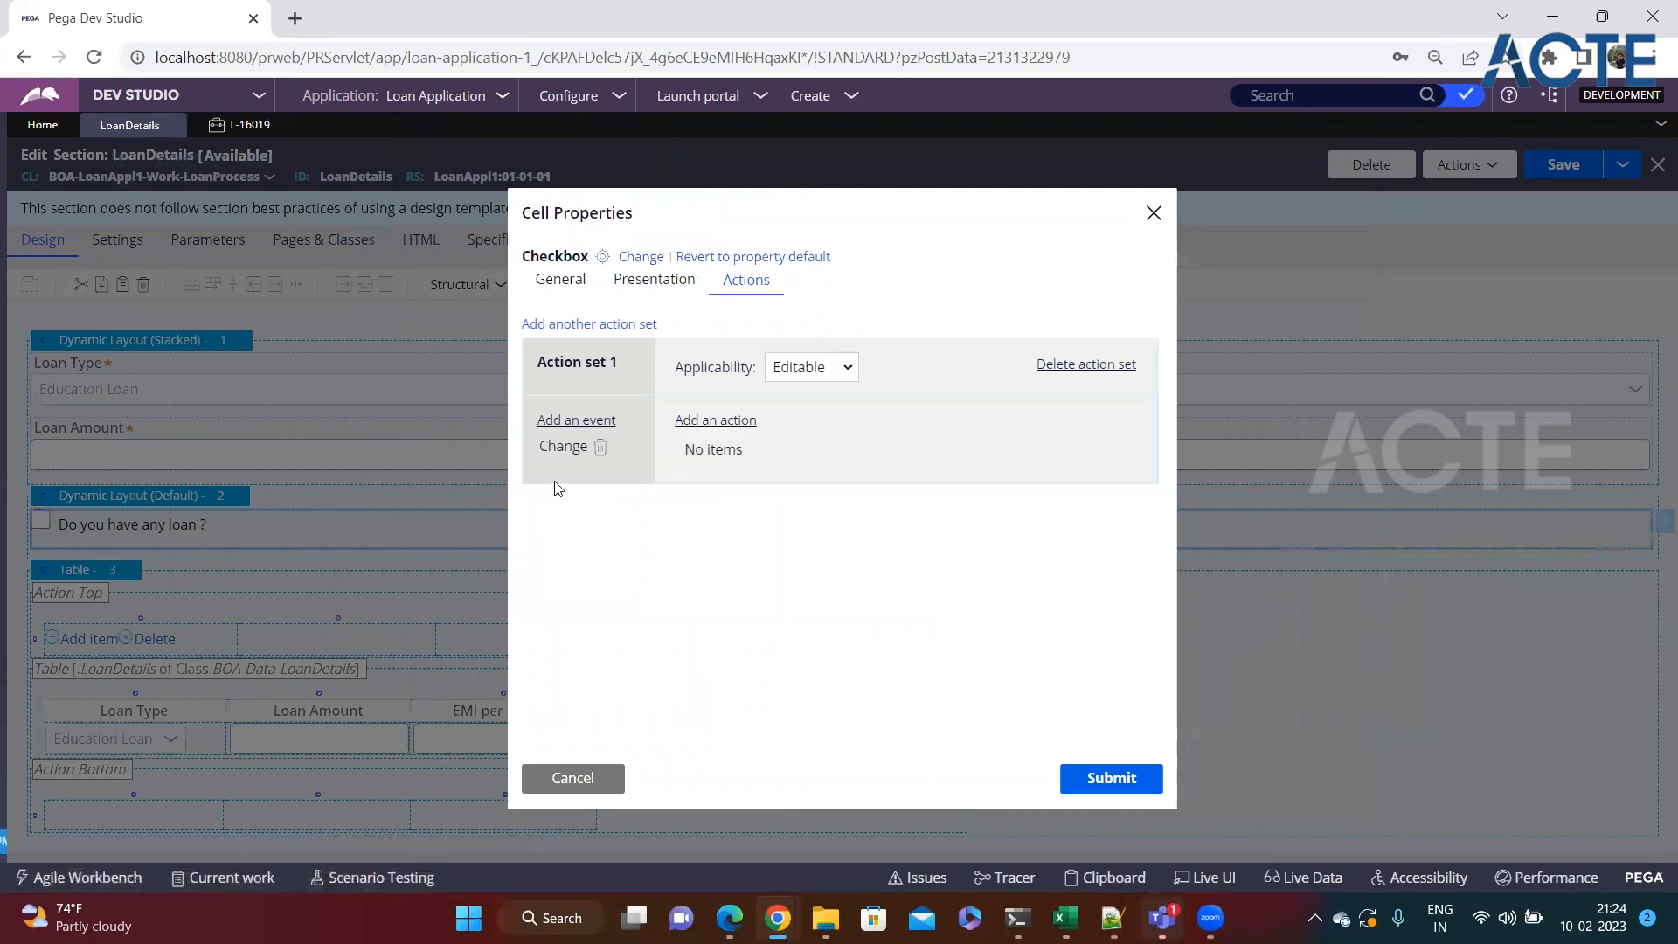
{"action": "left_click", "coordinate": [726, 421]}
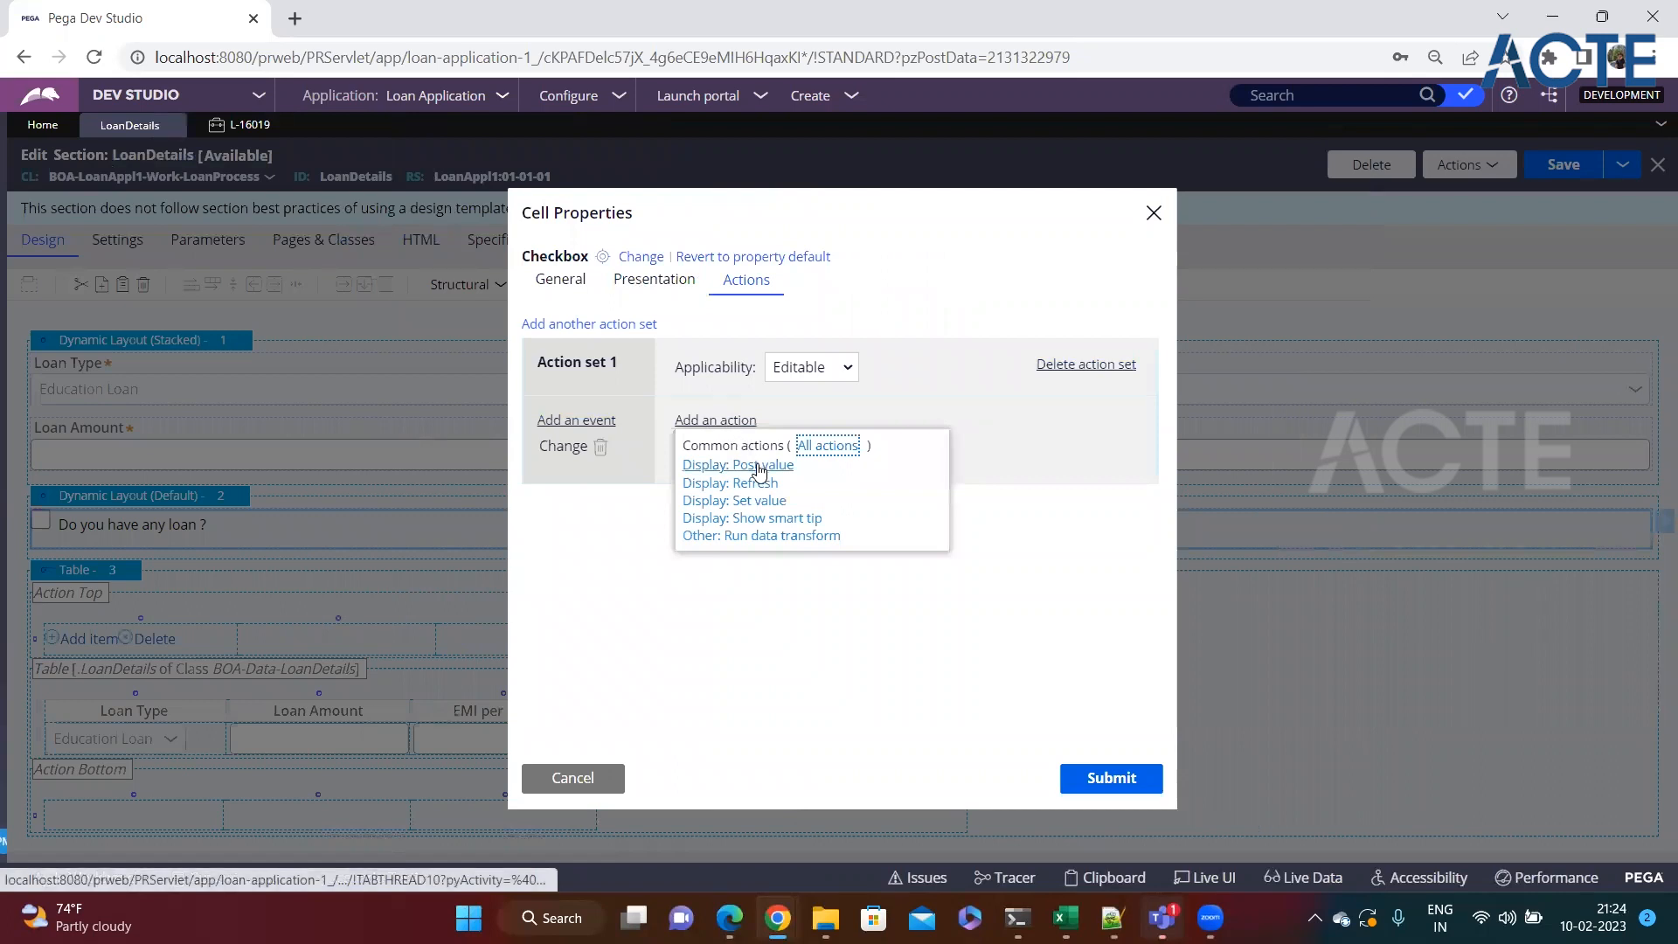
{"action": "left_click", "coordinate": [713, 485]}
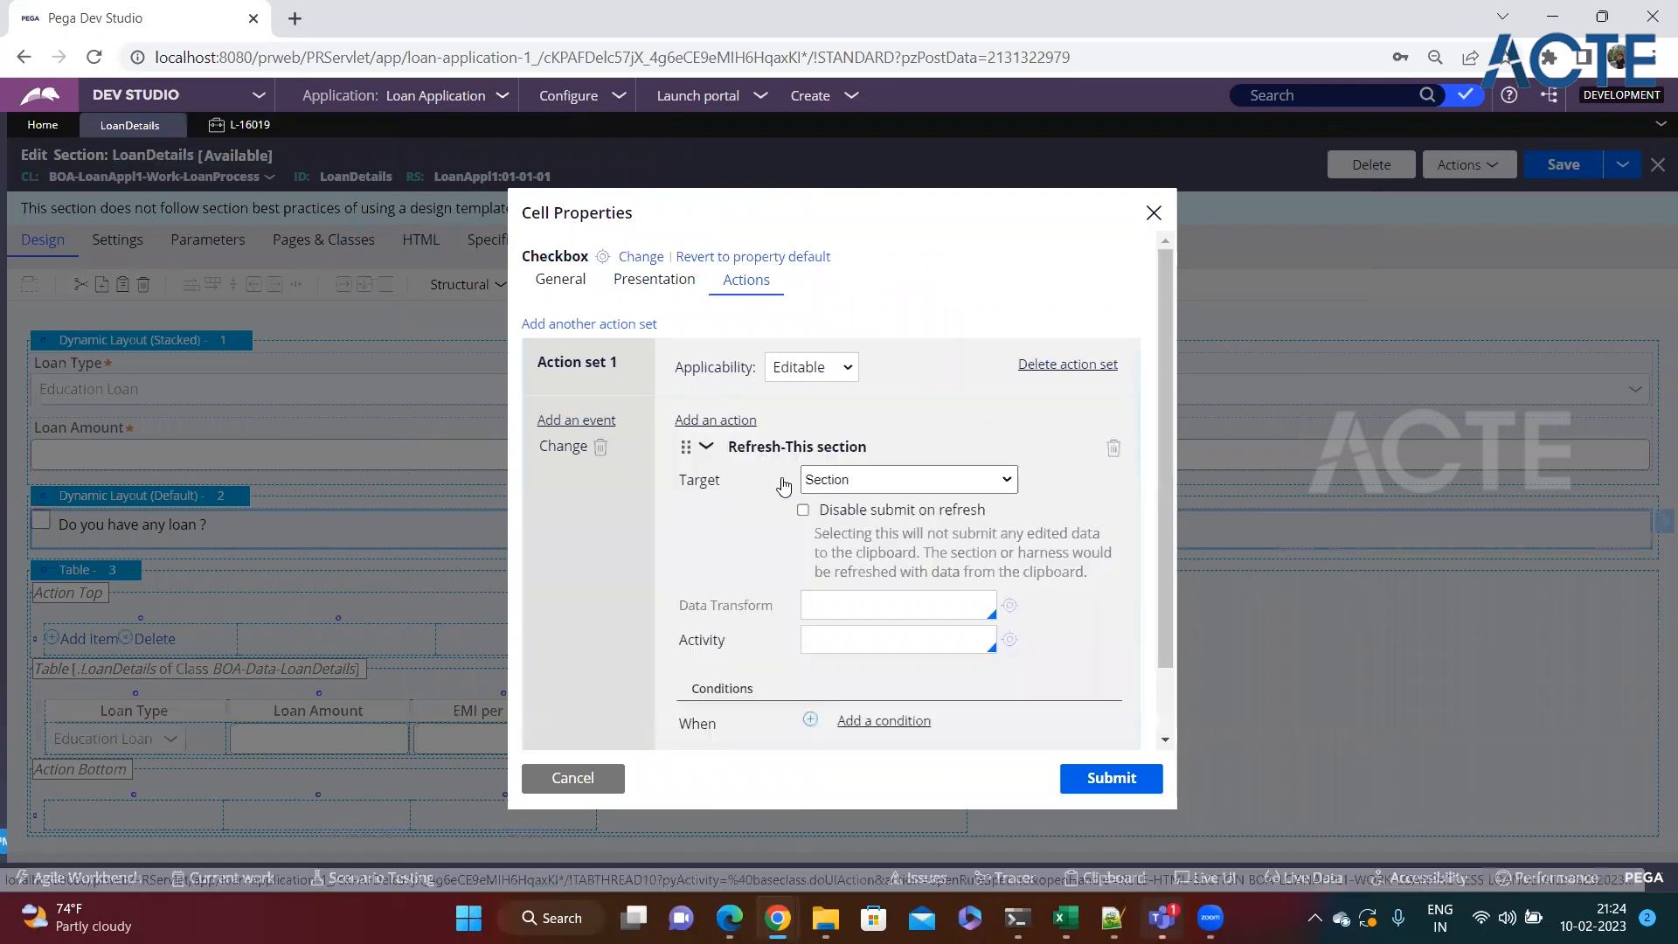
{"action": "left_click", "coordinate": [726, 422]}
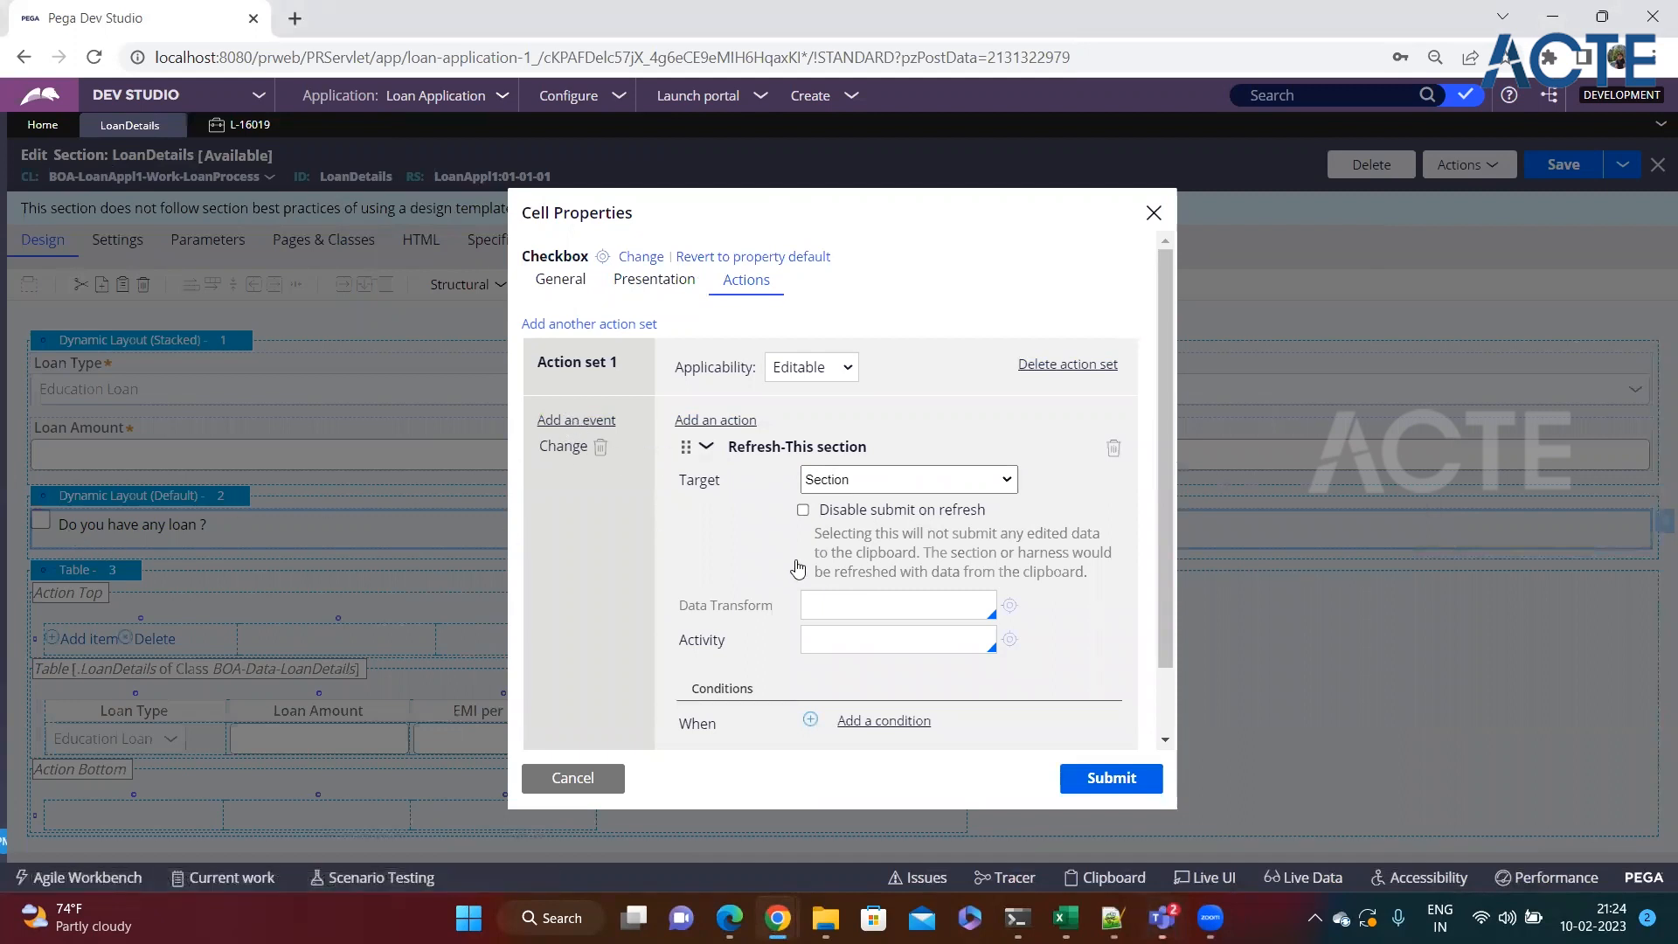
{"action": "left_click", "coordinate": [1092, 778]}
{"action": "left_click", "coordinate": [1560, 164]}
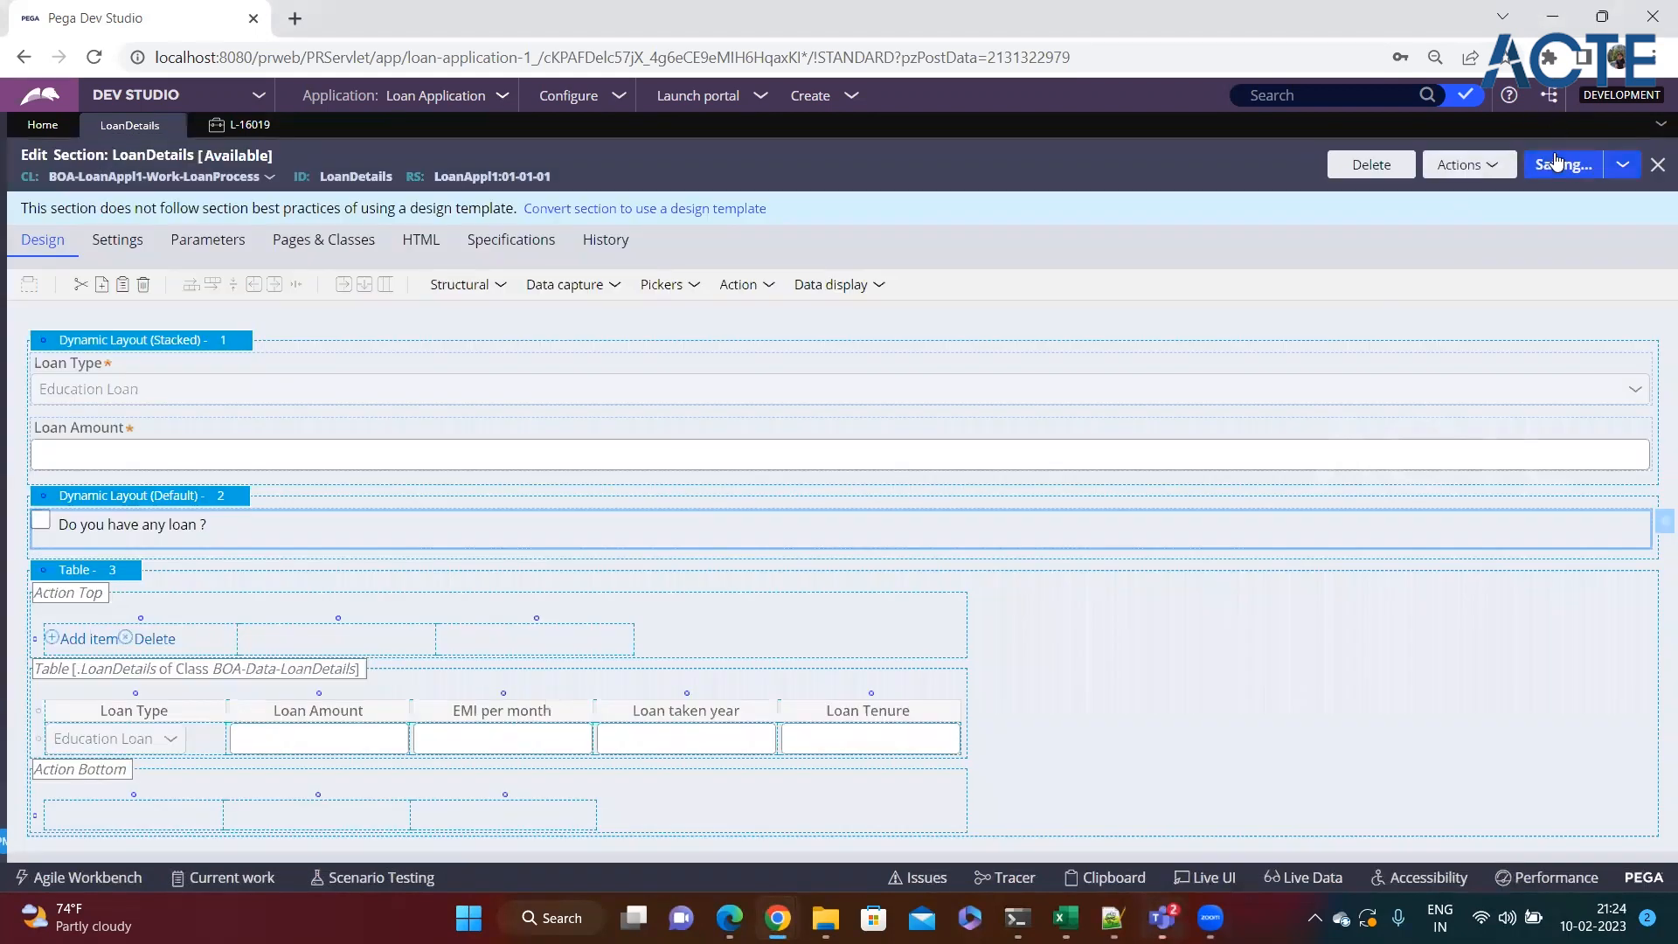
Create a new Loan Process case and close the previously opened case.
{"action": "left_click", "coordinate": [823, 103]}
{"action": "mouse_move", "coordinate": [913, 118]}
{"action": "left_click", "coordinate": [1026, 143]}
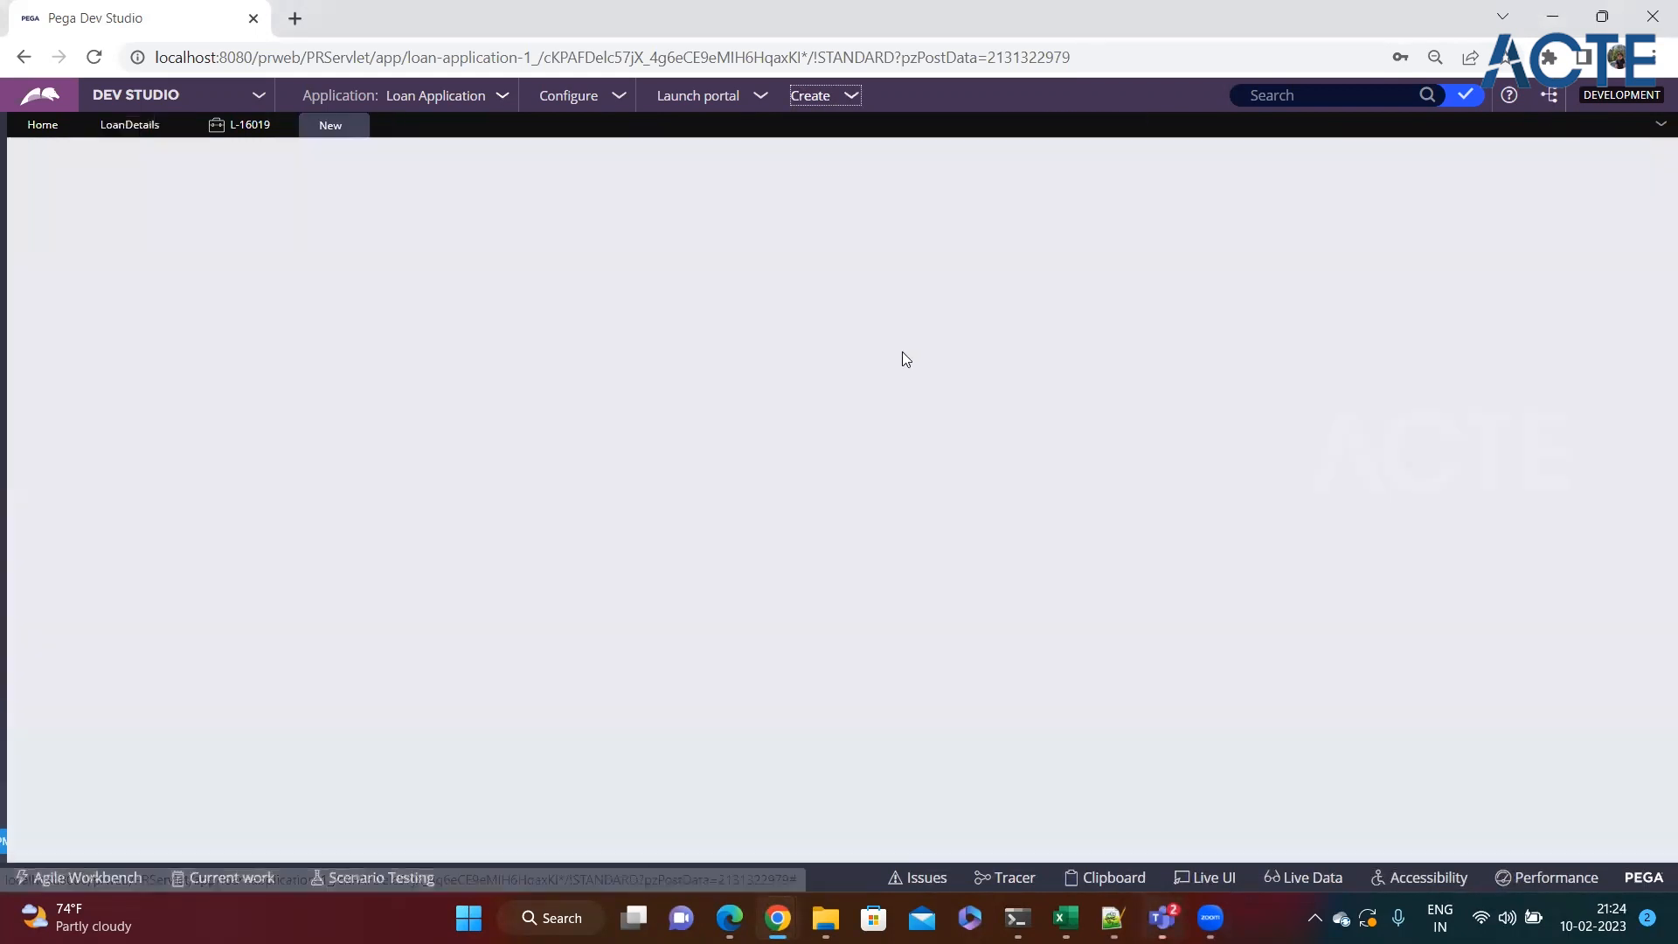
{"action": "left_click", "coordinate": [285, 124]}
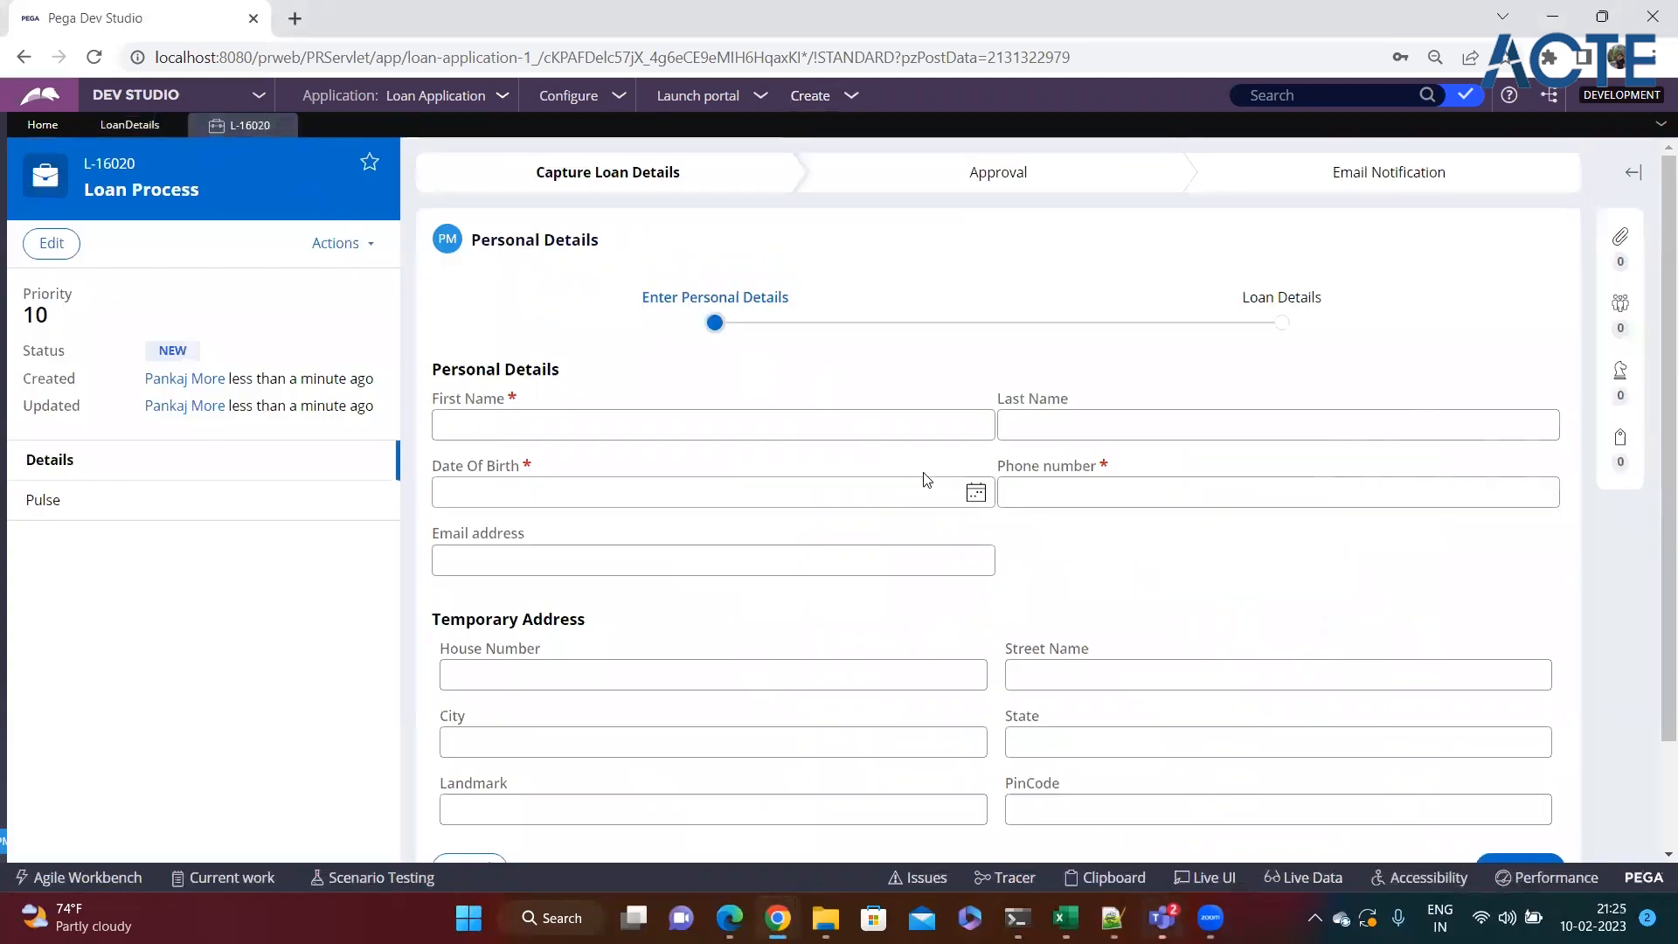
Fill in the first name, last name, date of birth and phone number, and continue to the Loan Details stage.
{"action": "left_click", "coordinate": [653, 425]}
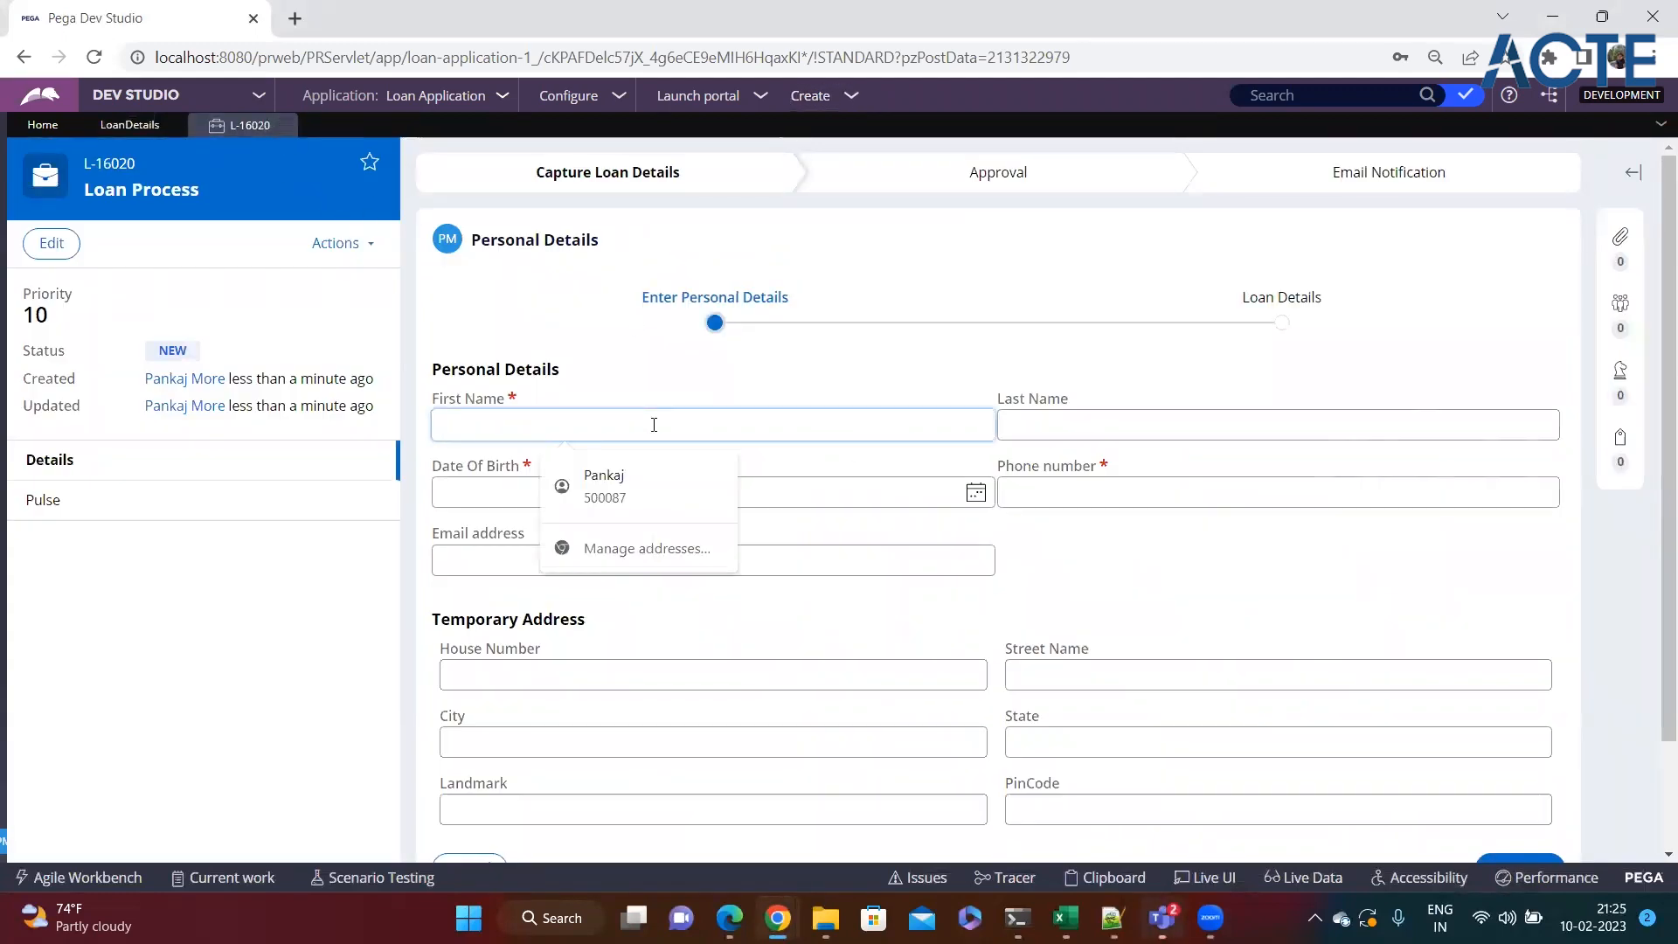
{"action": "type", "text": "fdgdg"}
{"action": "left_click", "coordinate": [1098, 423]}
{"action": "type", "text": "dfgdg"}
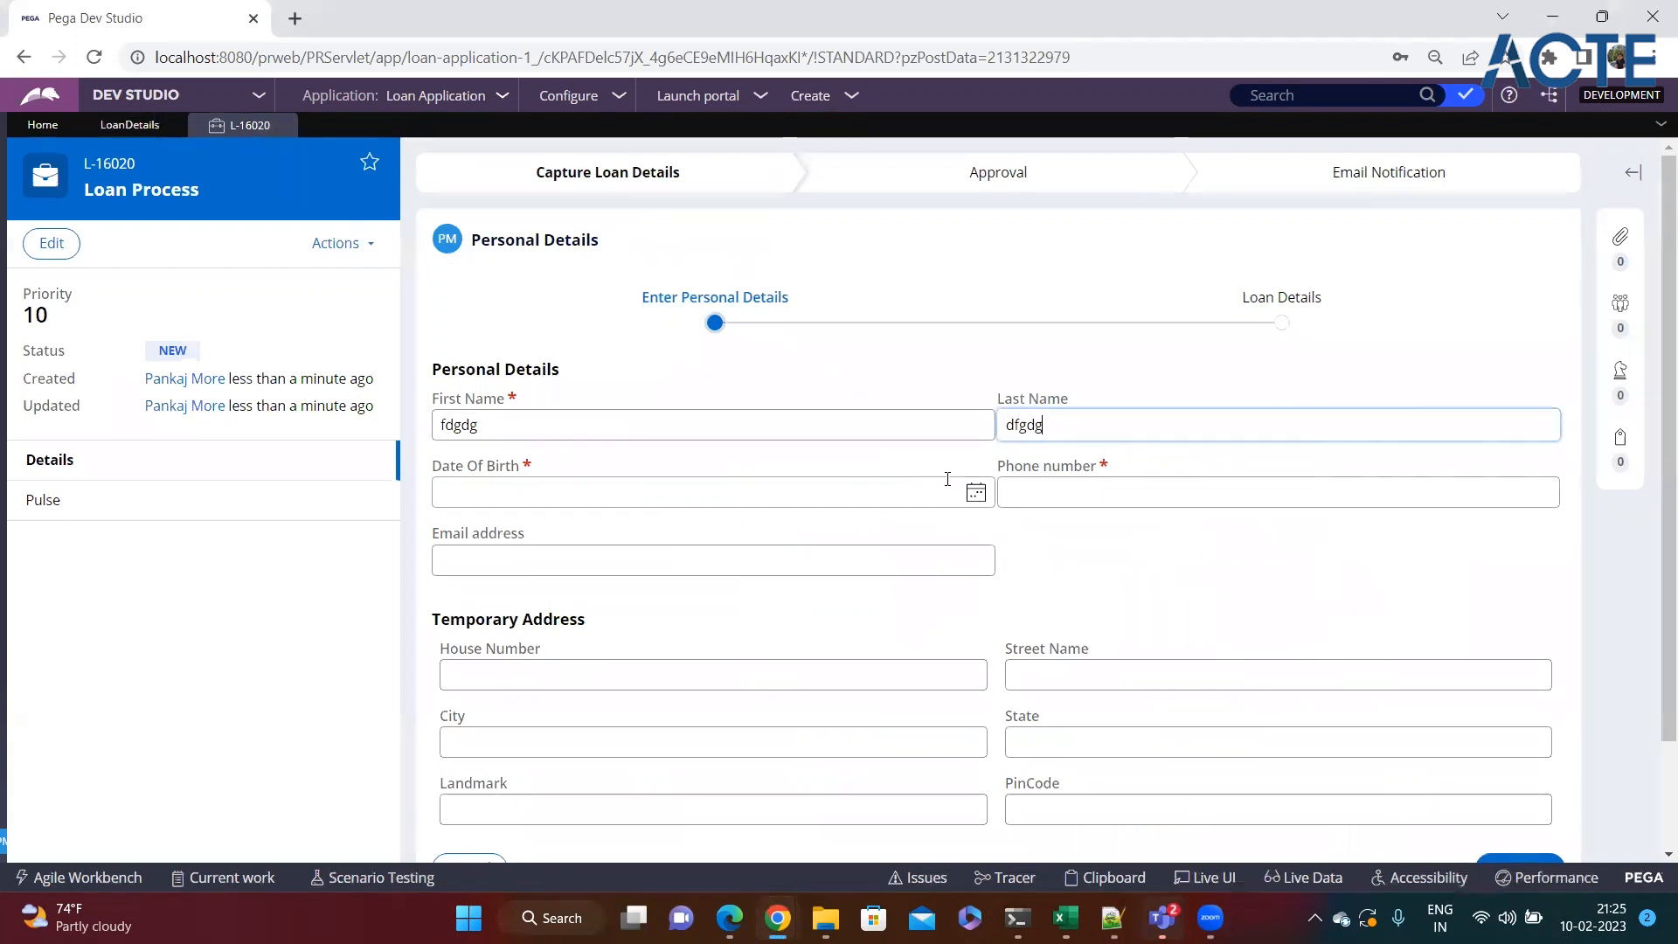
{"action": "left_click", "coordinate": [976, 492]}
{"action": "left_click", "coordinate": [630, 580]}
{"action": "left_click", "coordinate": [1122, 501]}
{"action": "type", "text": "5345"}
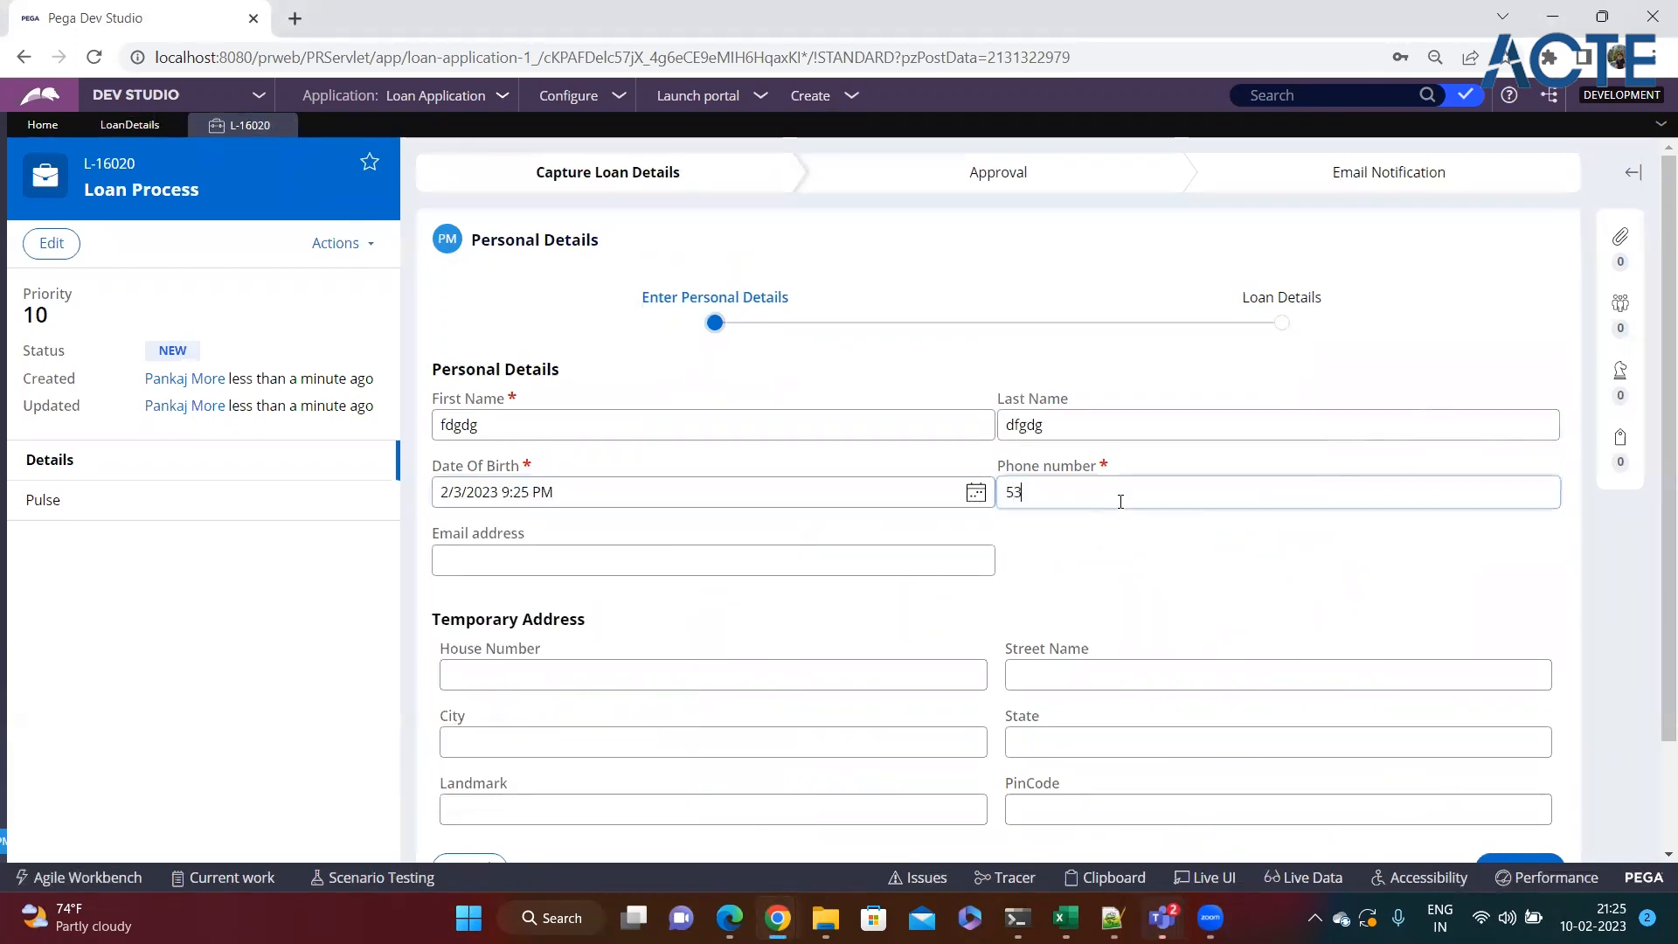
{"action": "scroll", "coordinate": [1236, 612], "scroll_direction": "down", "scroll_amount": 2}
{"action": "left_click", "coordinate": [1505, 757]}
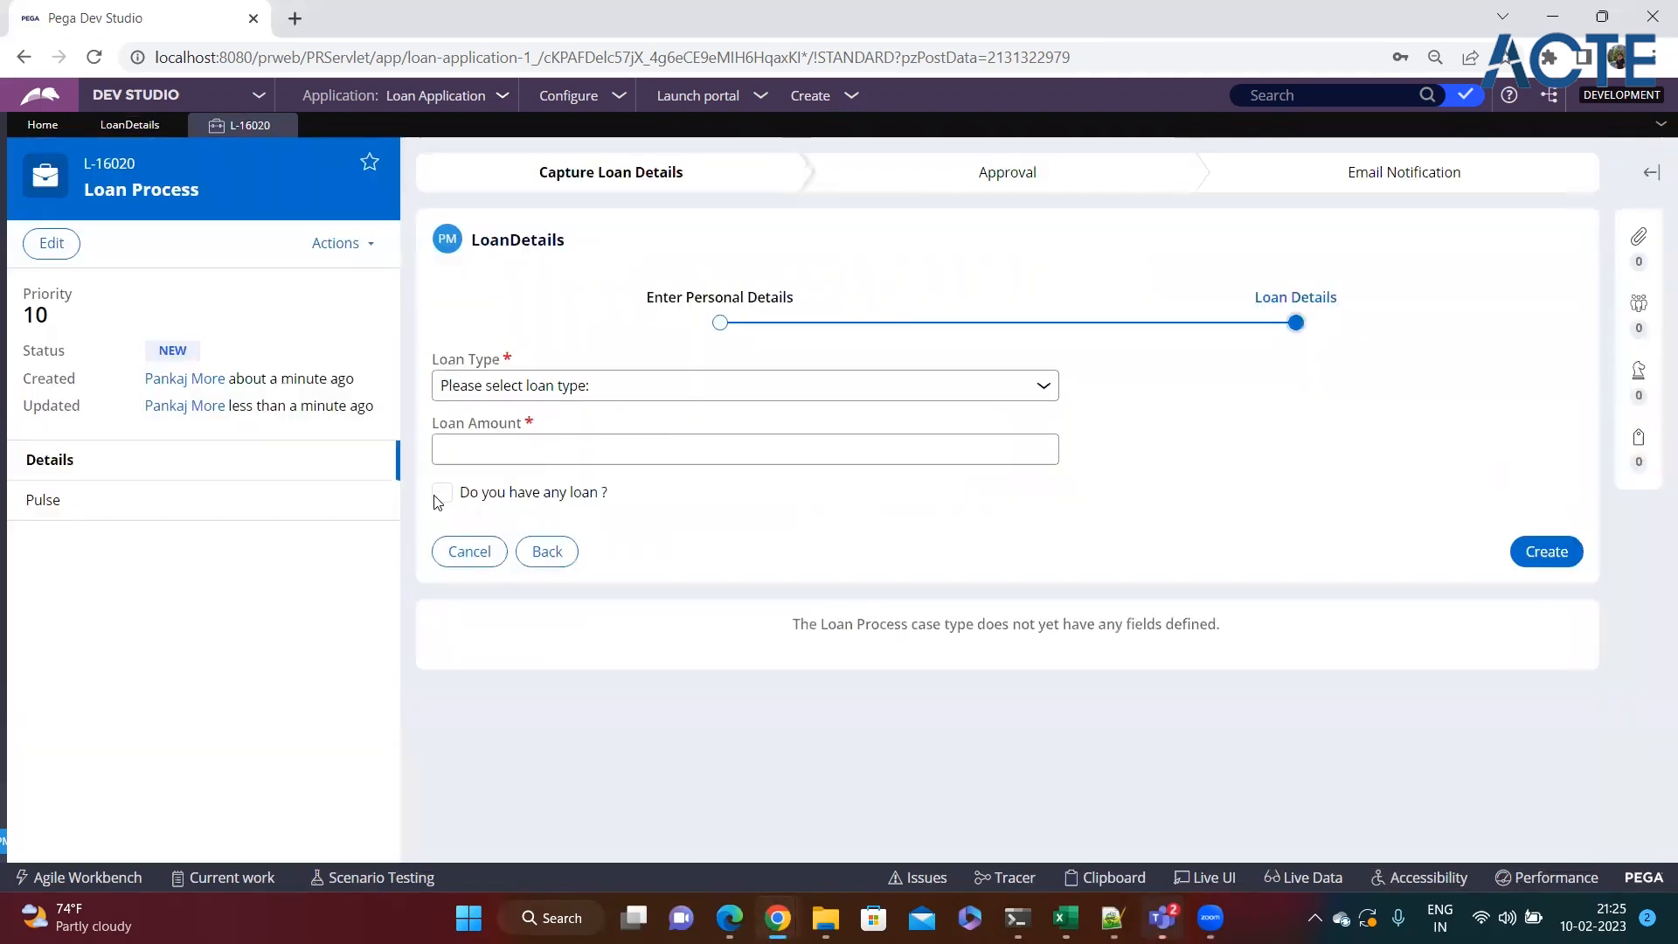
Switch "Do you have any loan ?" on and off several times to check the visibility of the loan table.
{"action": "left_click", "coordinate": [439, 497]}
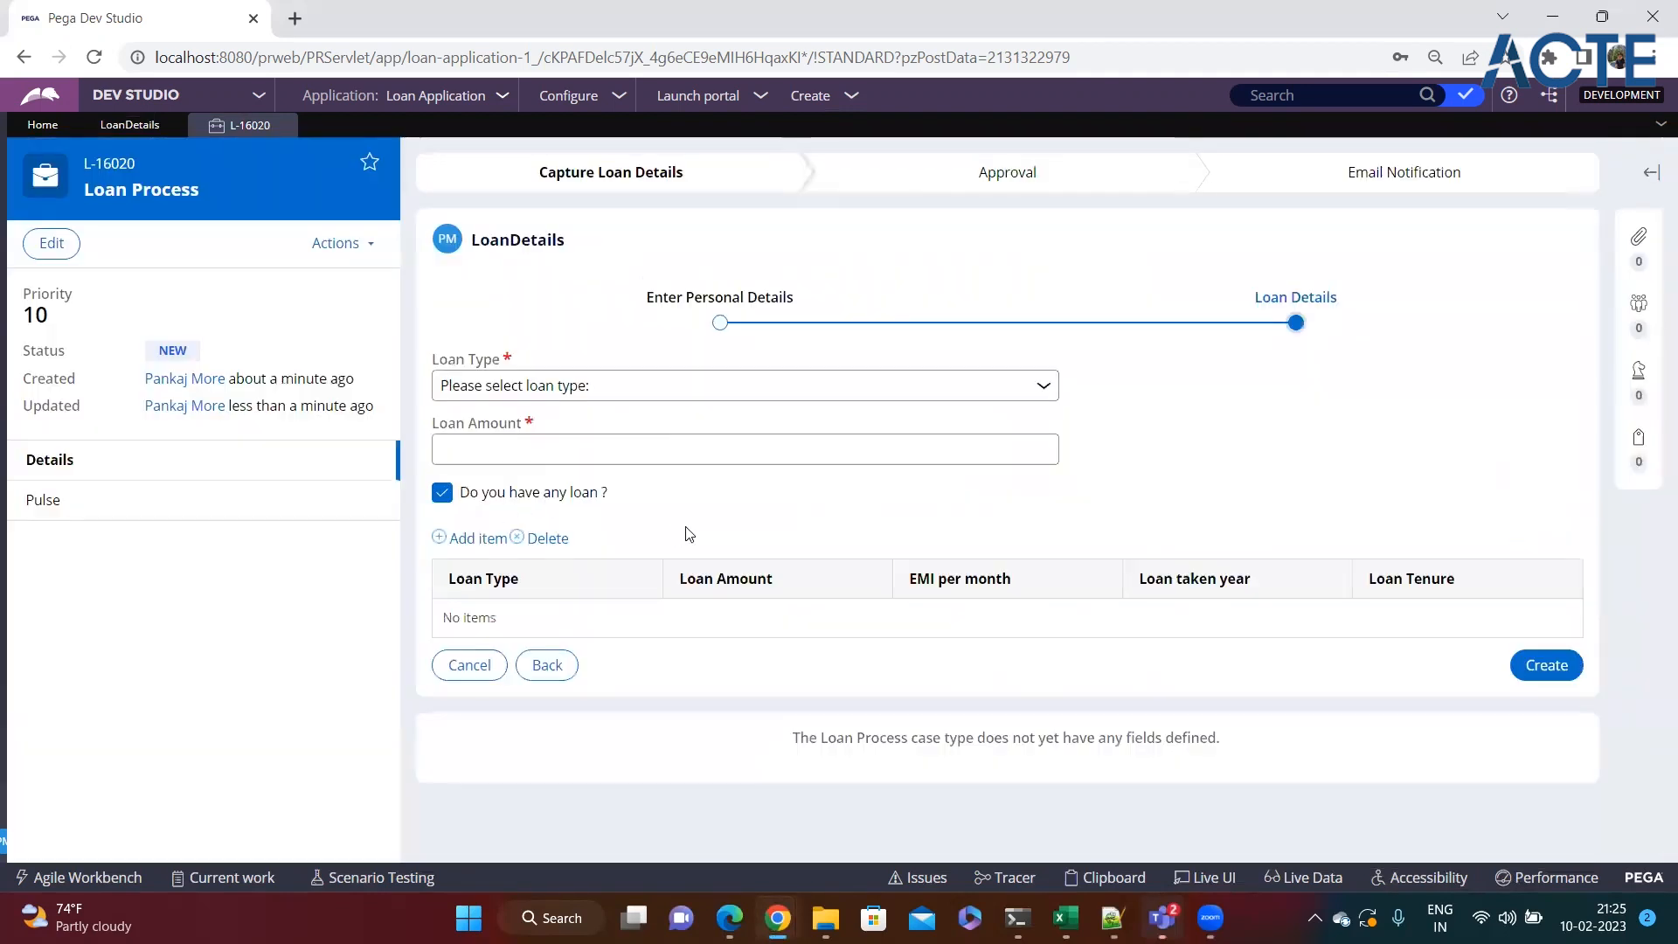
{"action": "left_click", "coordinate": [441, 494]}
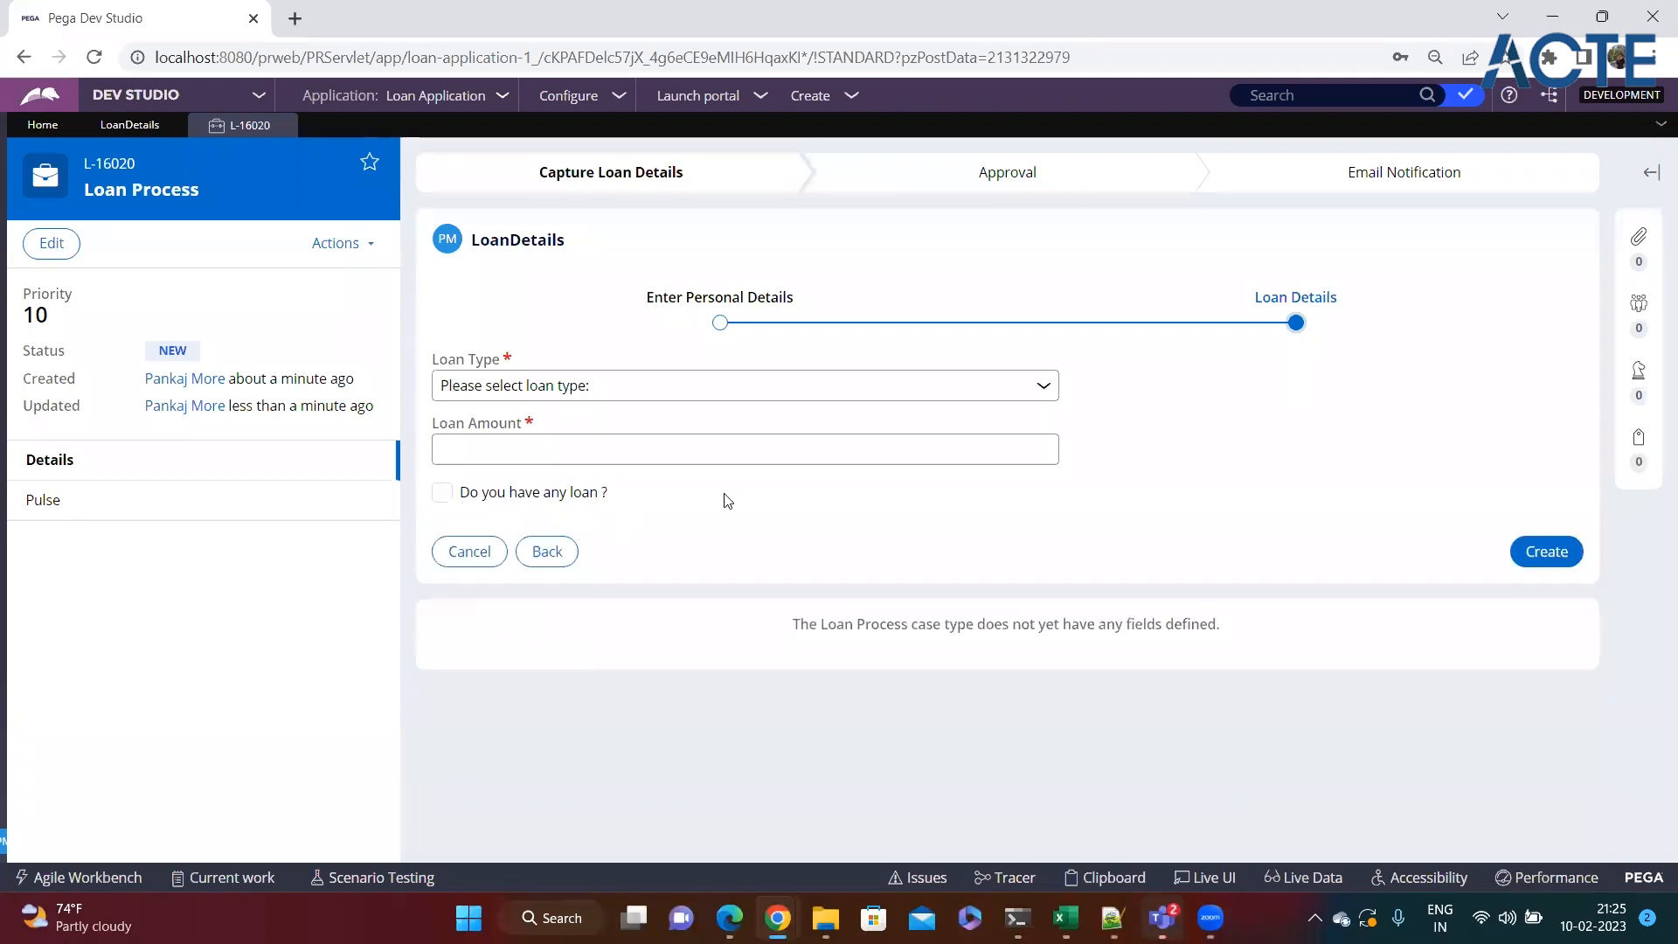
{"action": "left_click", "coordinate": [443, 493]}
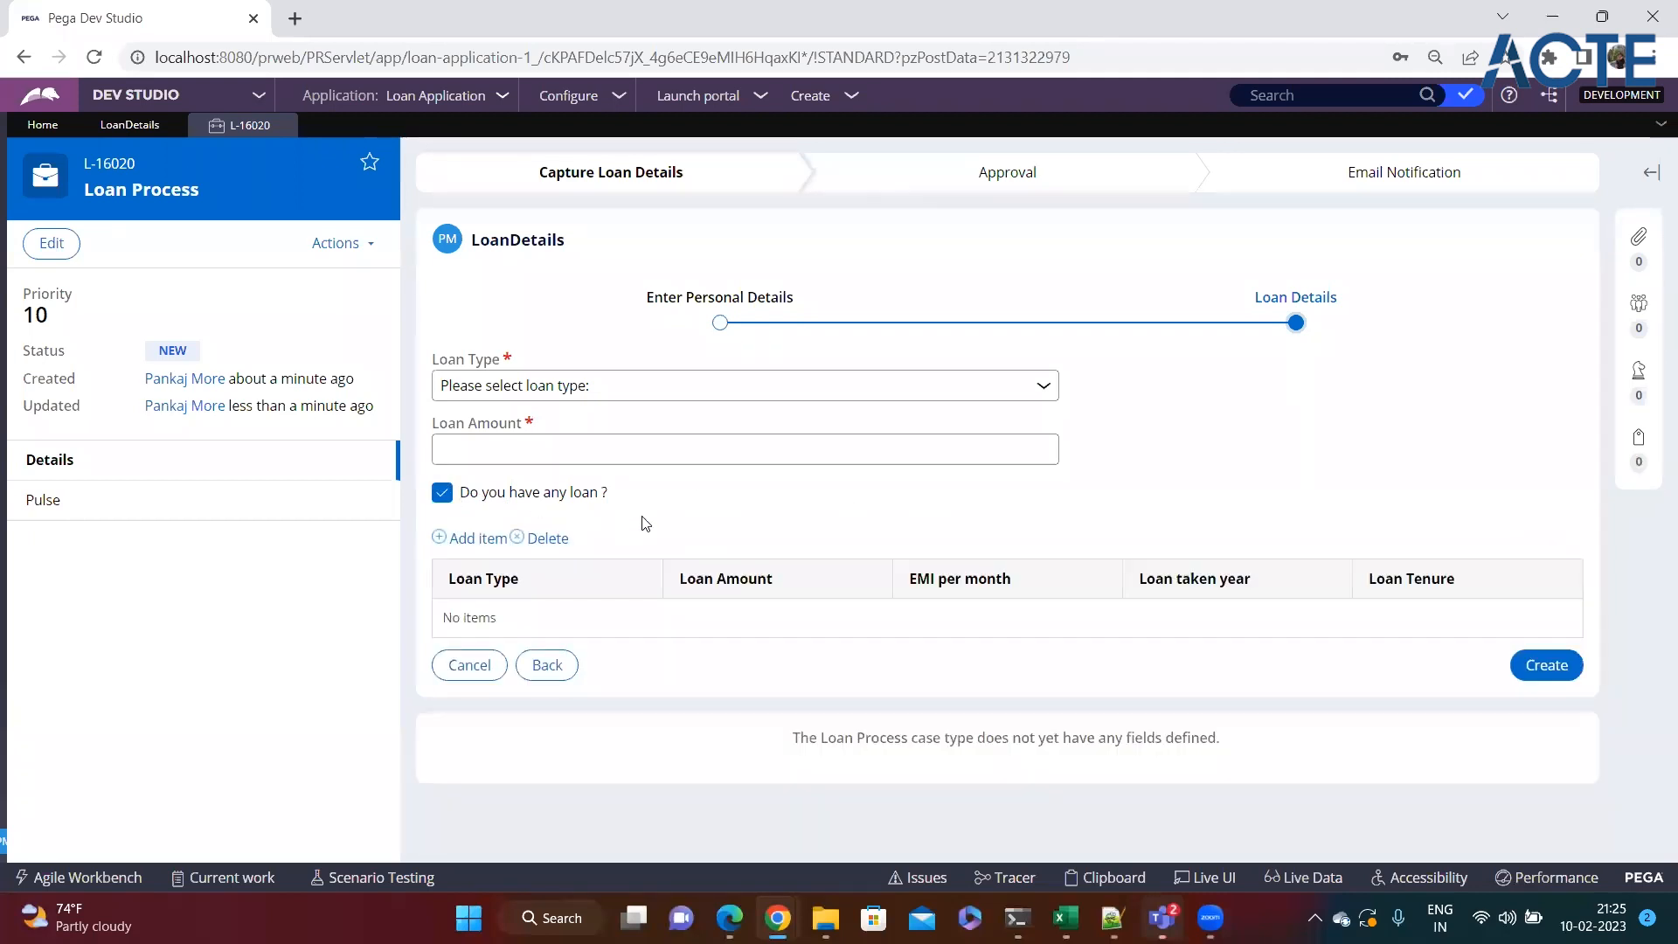
{"action": "left_click", "coordinate": [443, 493]}
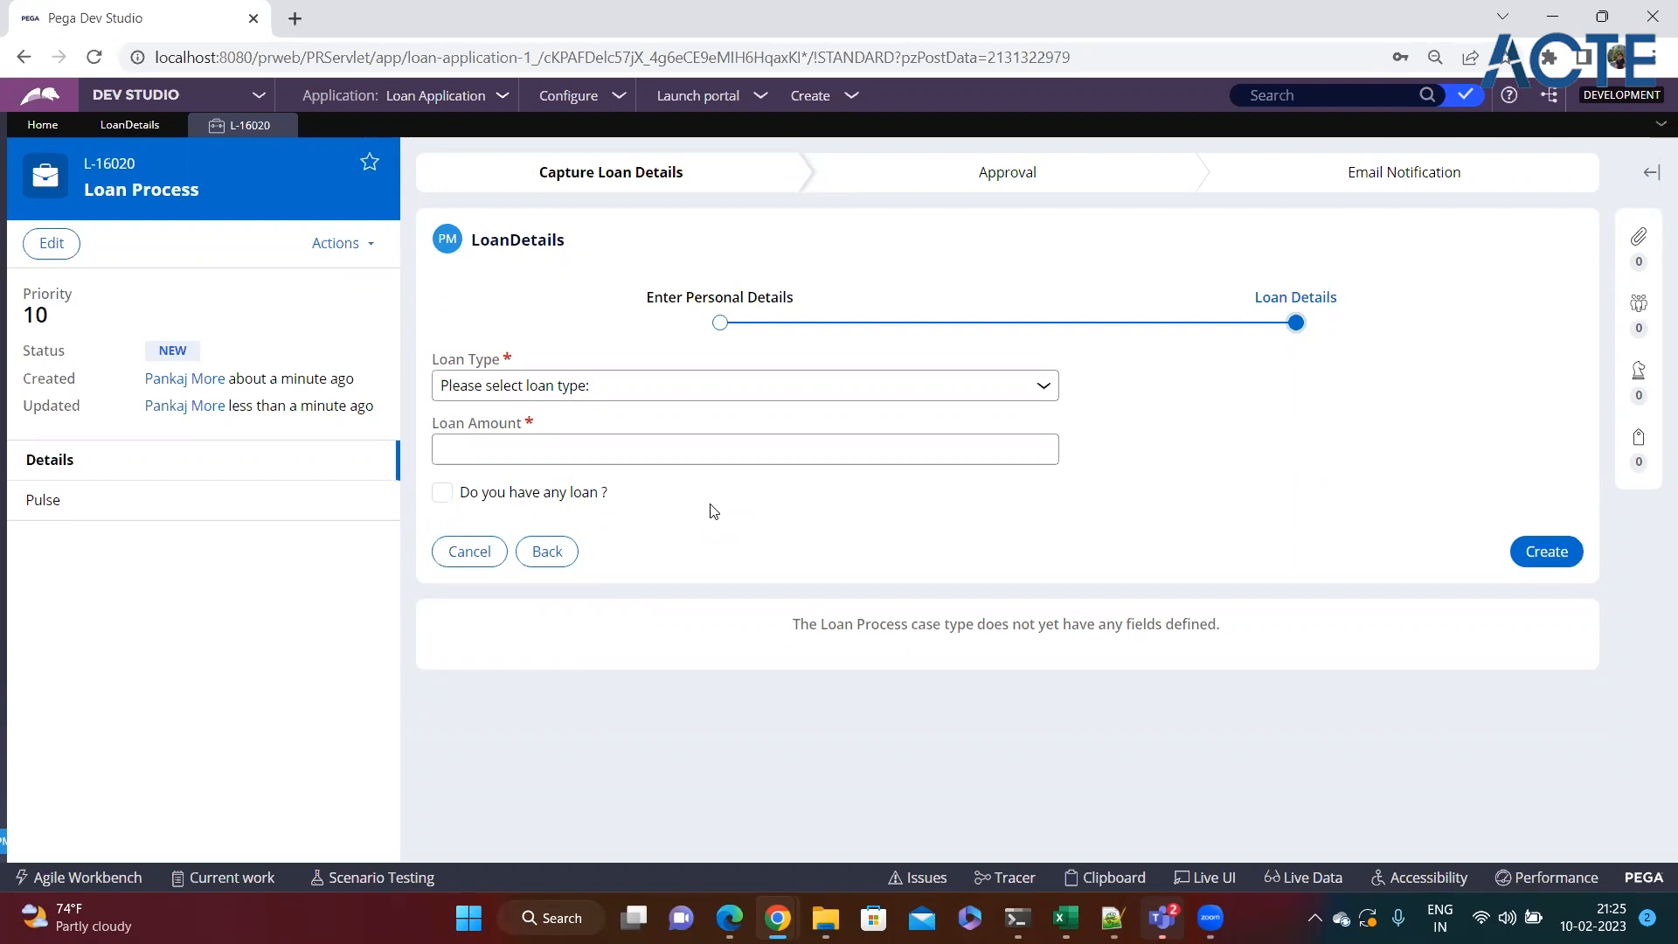
{"action": "left_click", "coordinate": [443, 496]}
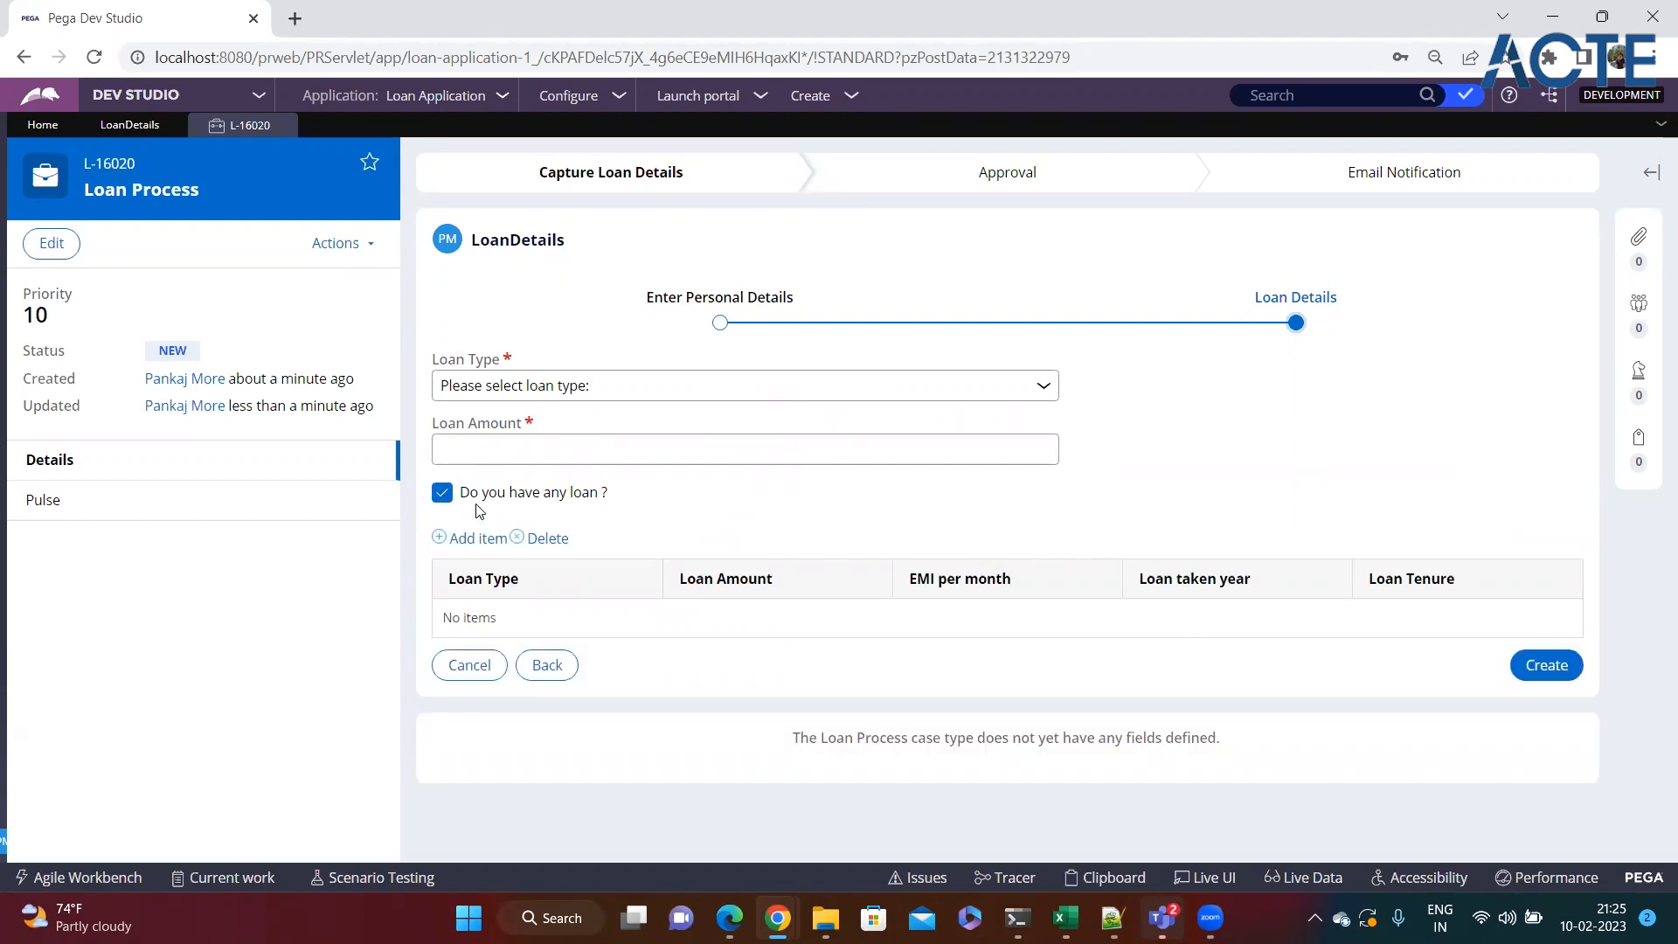
{"action": "left_click_drag", "start_coordinate": [600, 496], "coordinate": [460, 506]}
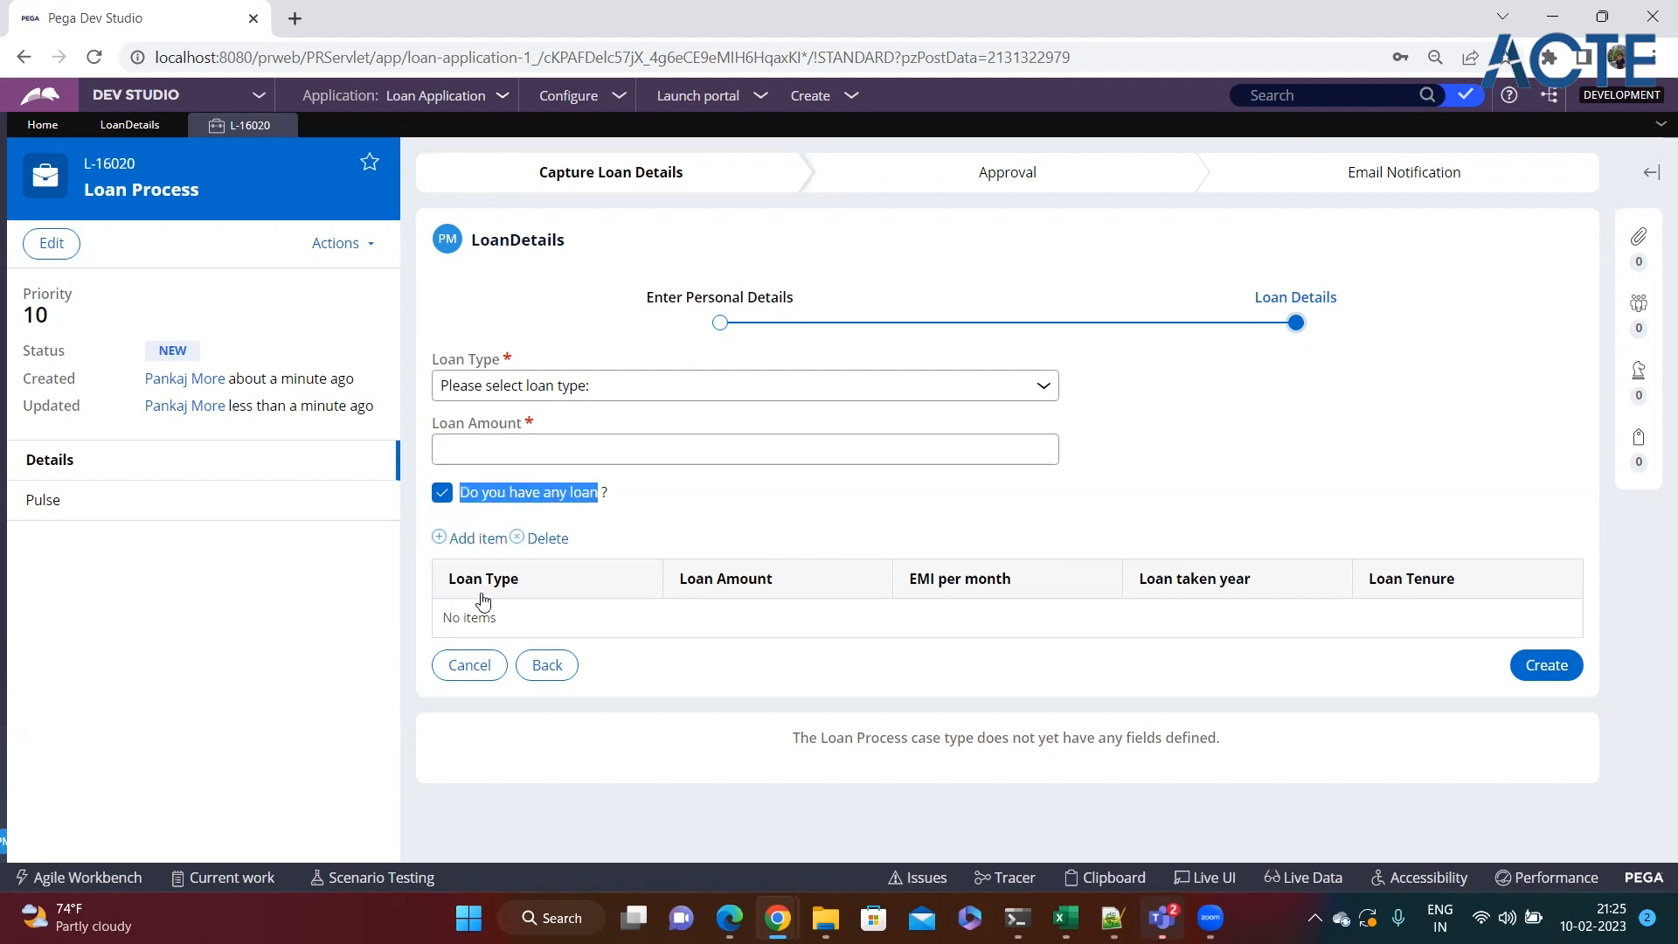
{"action": "left_click", "coordinate": [443, 500]}
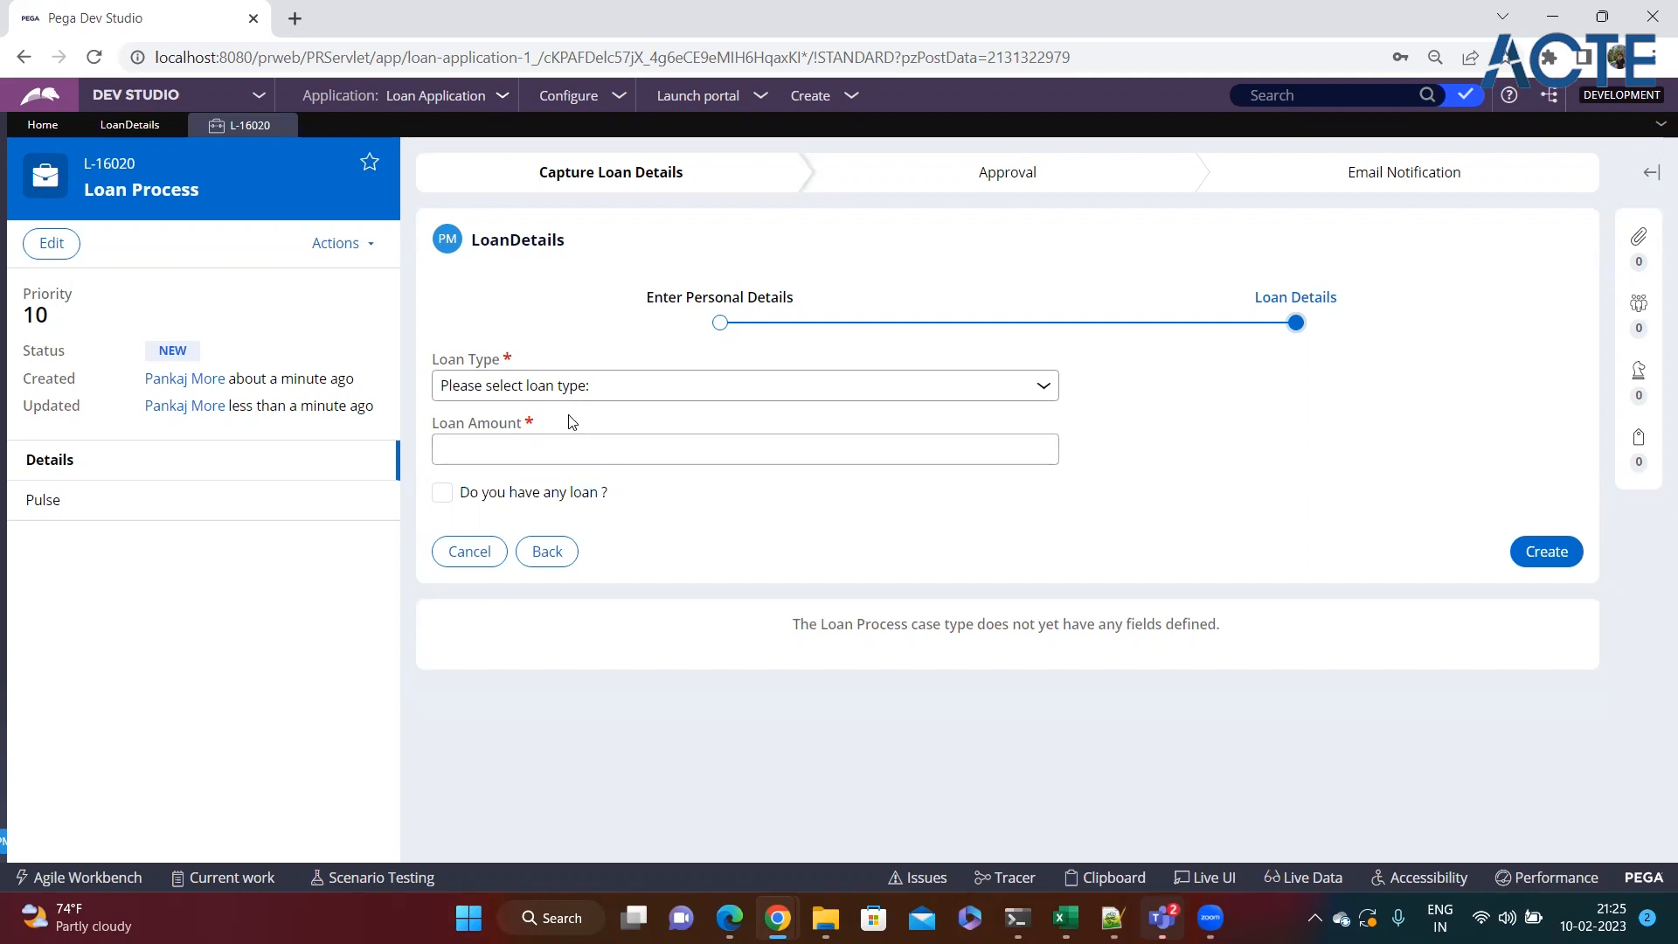
{"action": "left_click", "coordinate": [611, 386]}
{"action": "left_click", "coordinate": [1215, 461]}
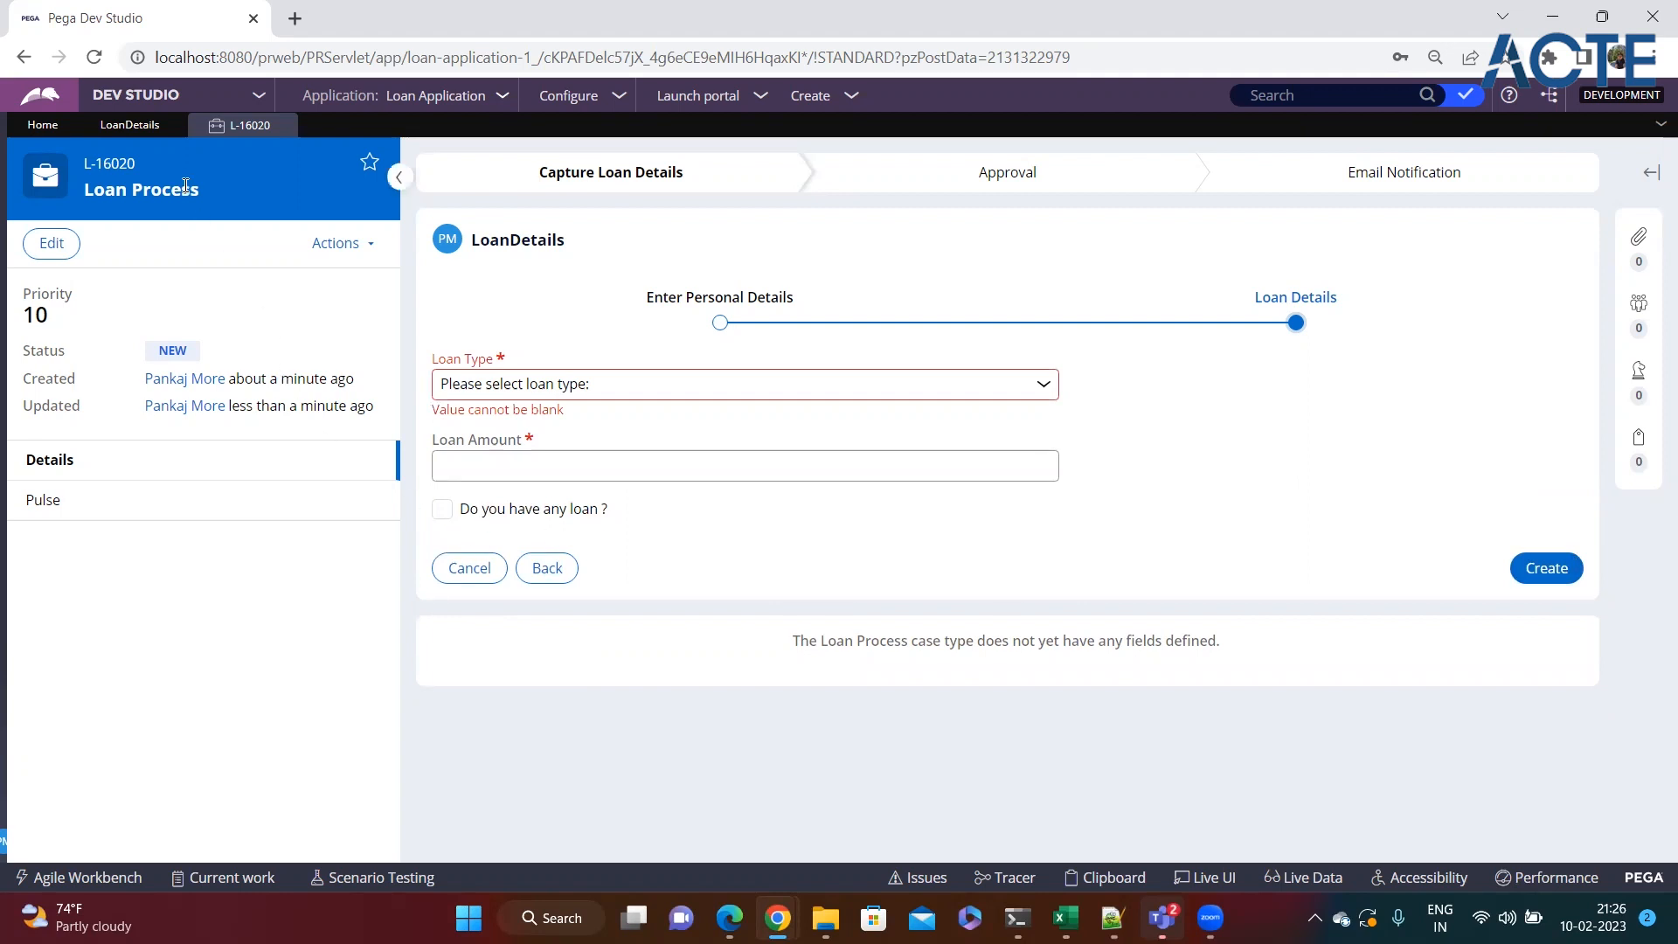
In the LoanDetails section, enable "Display container header and title" for the loan table's presentation.
{"action": "left_click", "coordinate": [131, 127]}
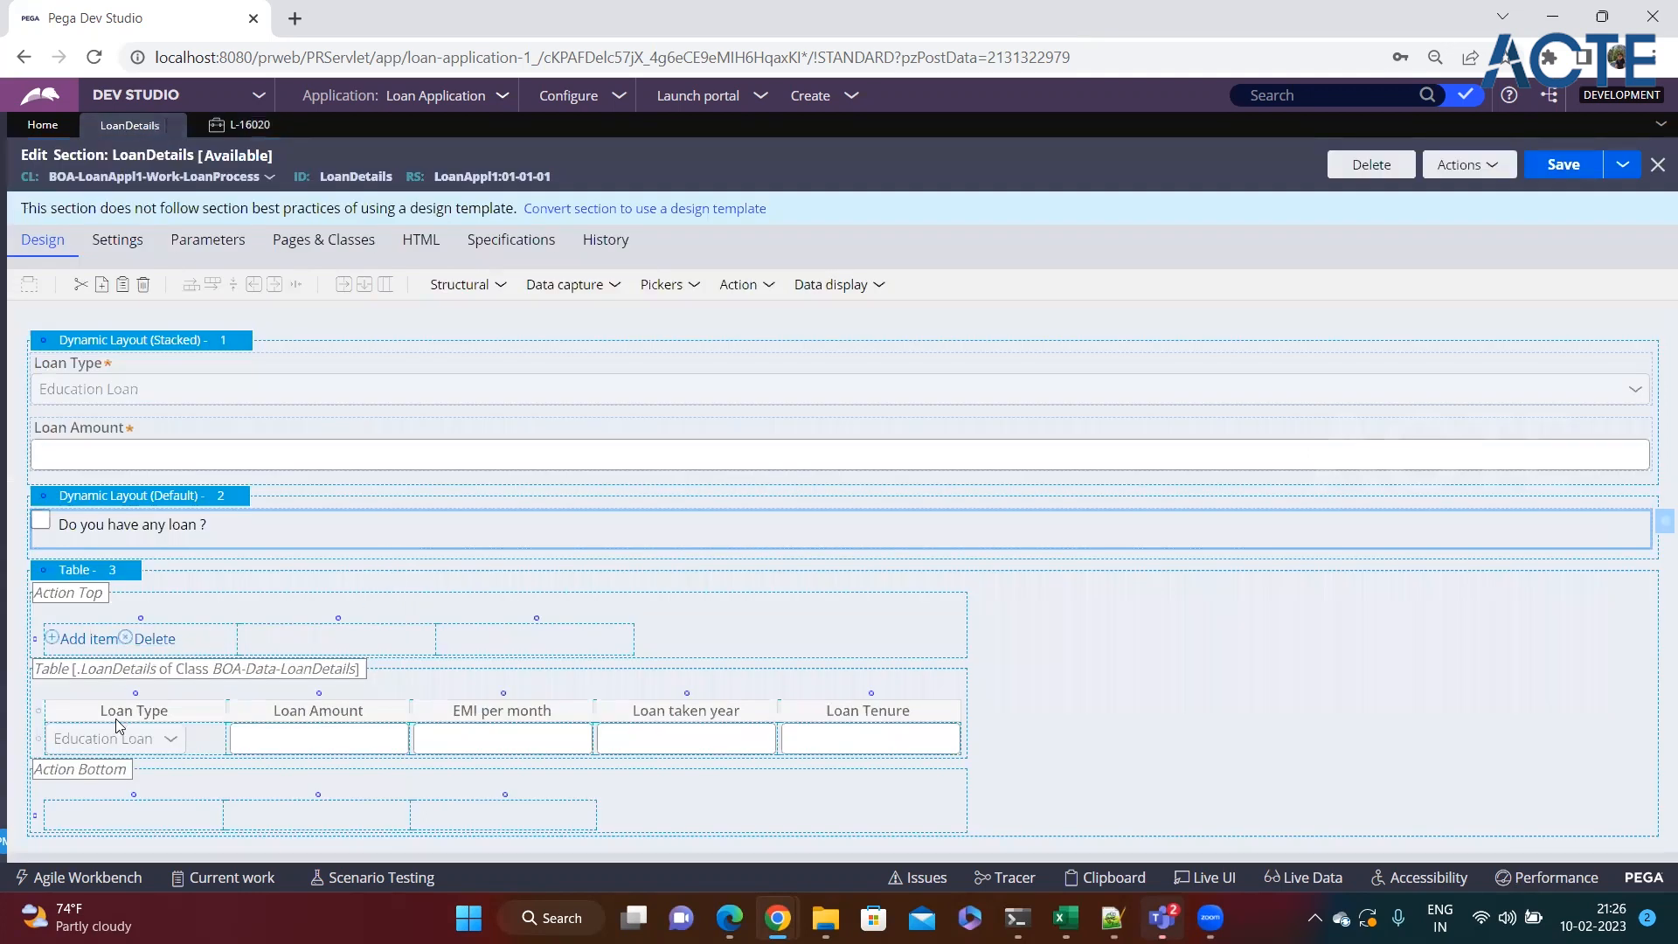
{"action": "left_click", "coordinate": [98, 578]}
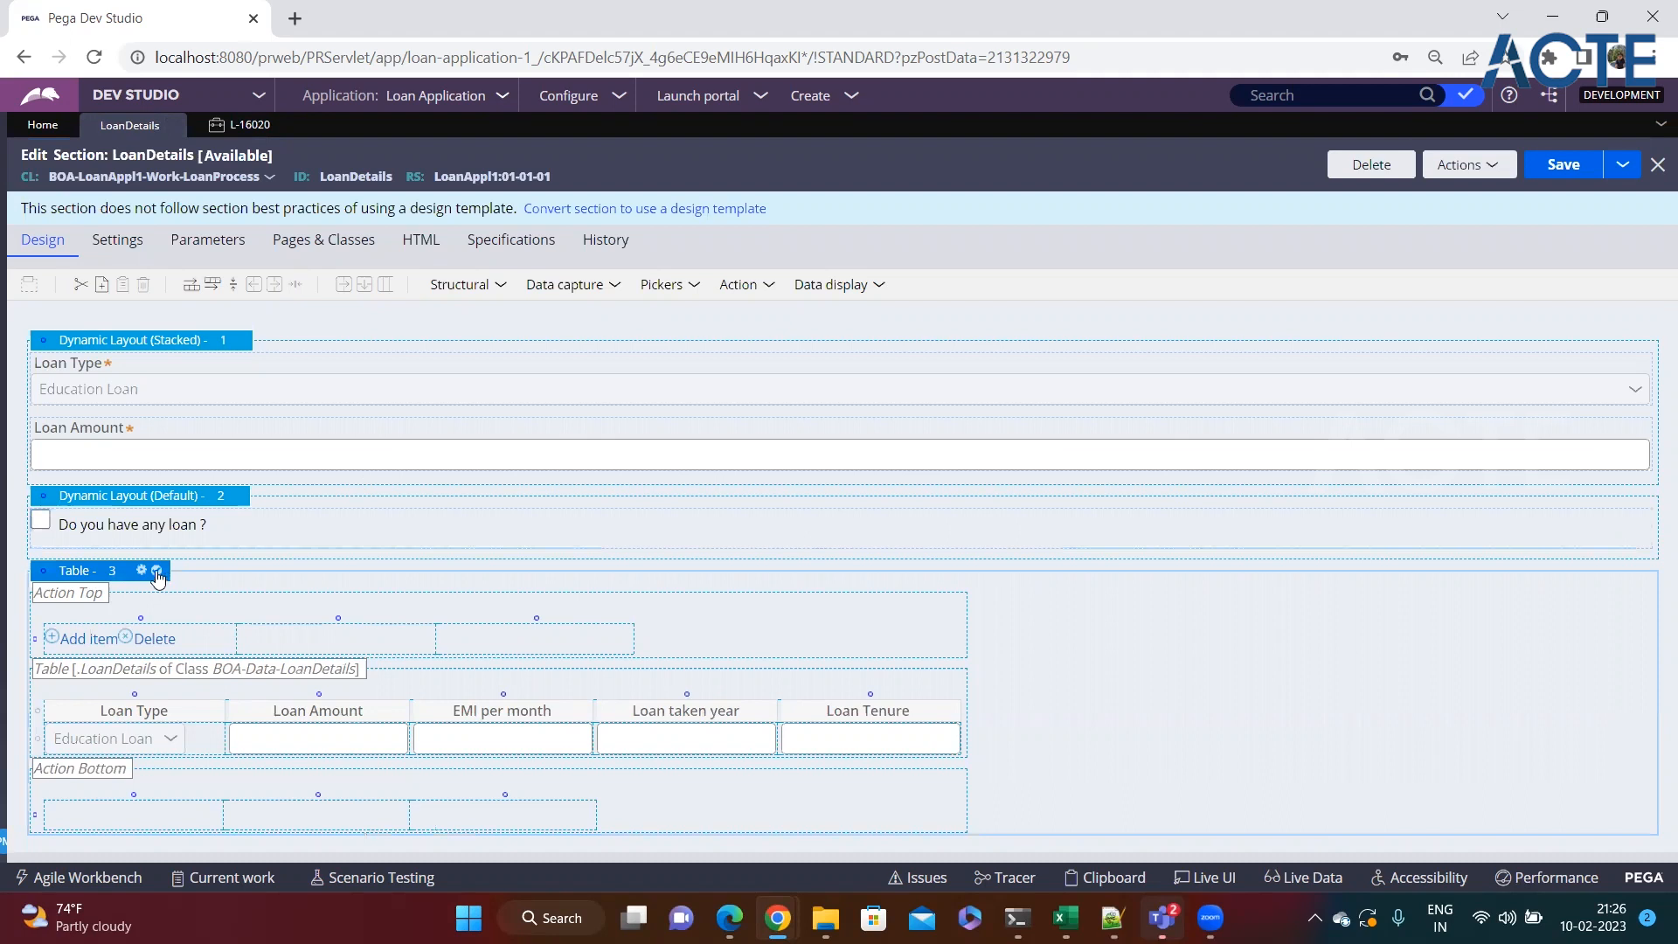
{"action": "left_click", "coordinate": [142, 569]}
{"action": "scroll", "coordinate": [792, 579], "scroll_direction": "down", "scroll_amount": 4}
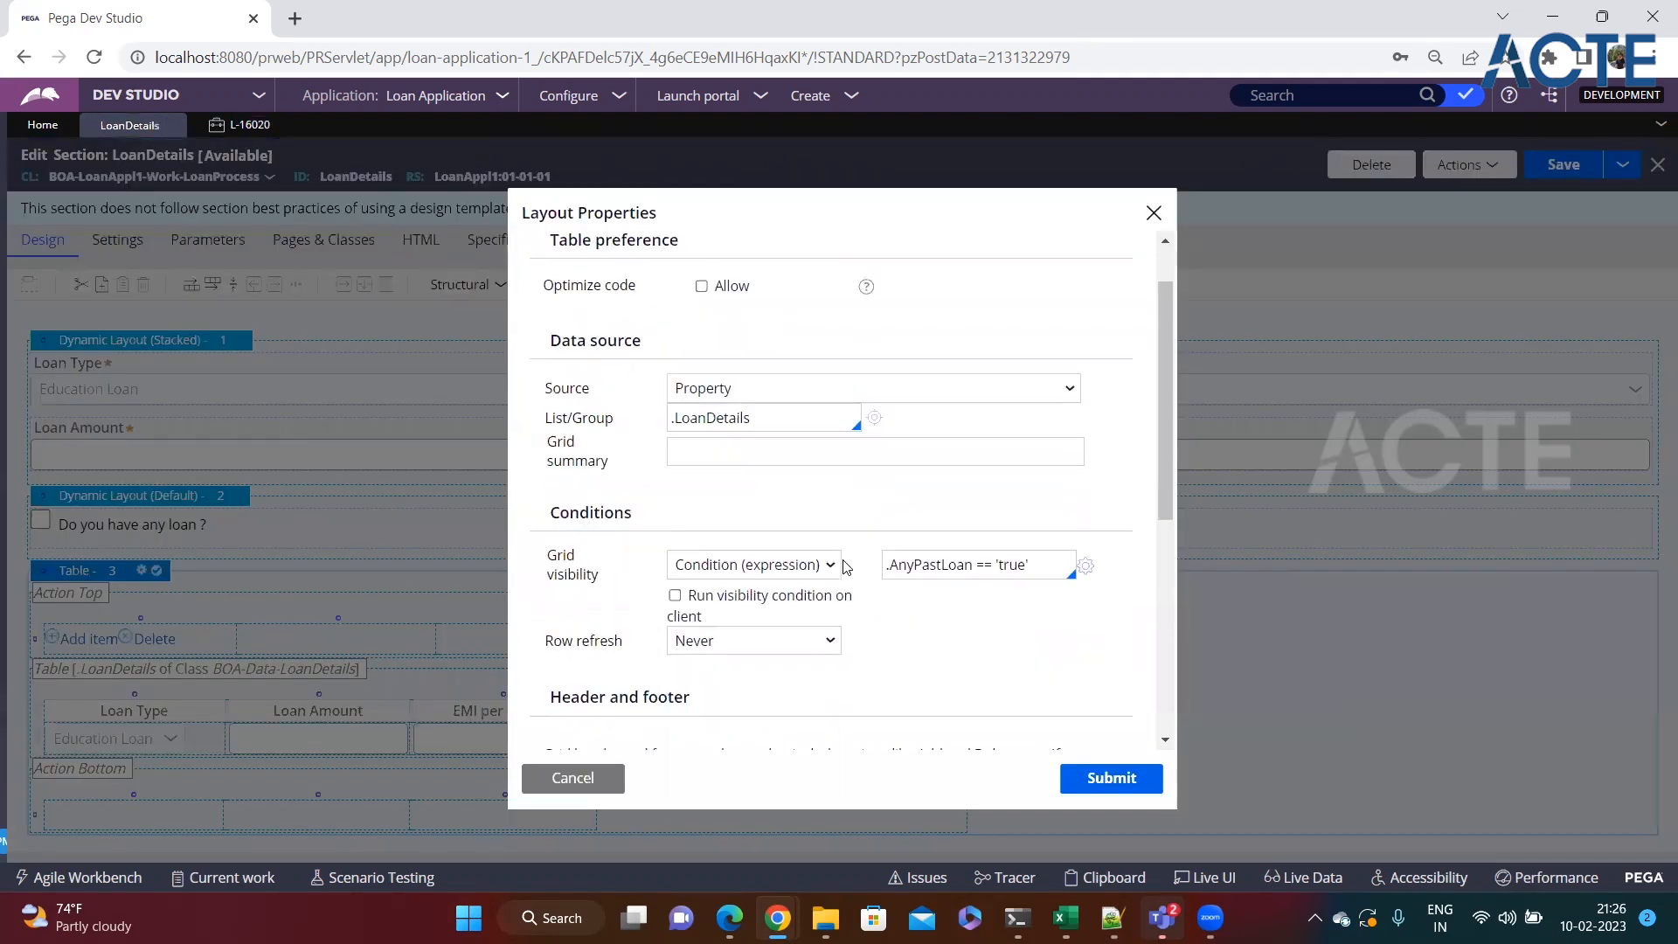
{"action": "scroll", "coordinate": [846, 568], "scroll_direction": "up", "scroll_amount": 4}
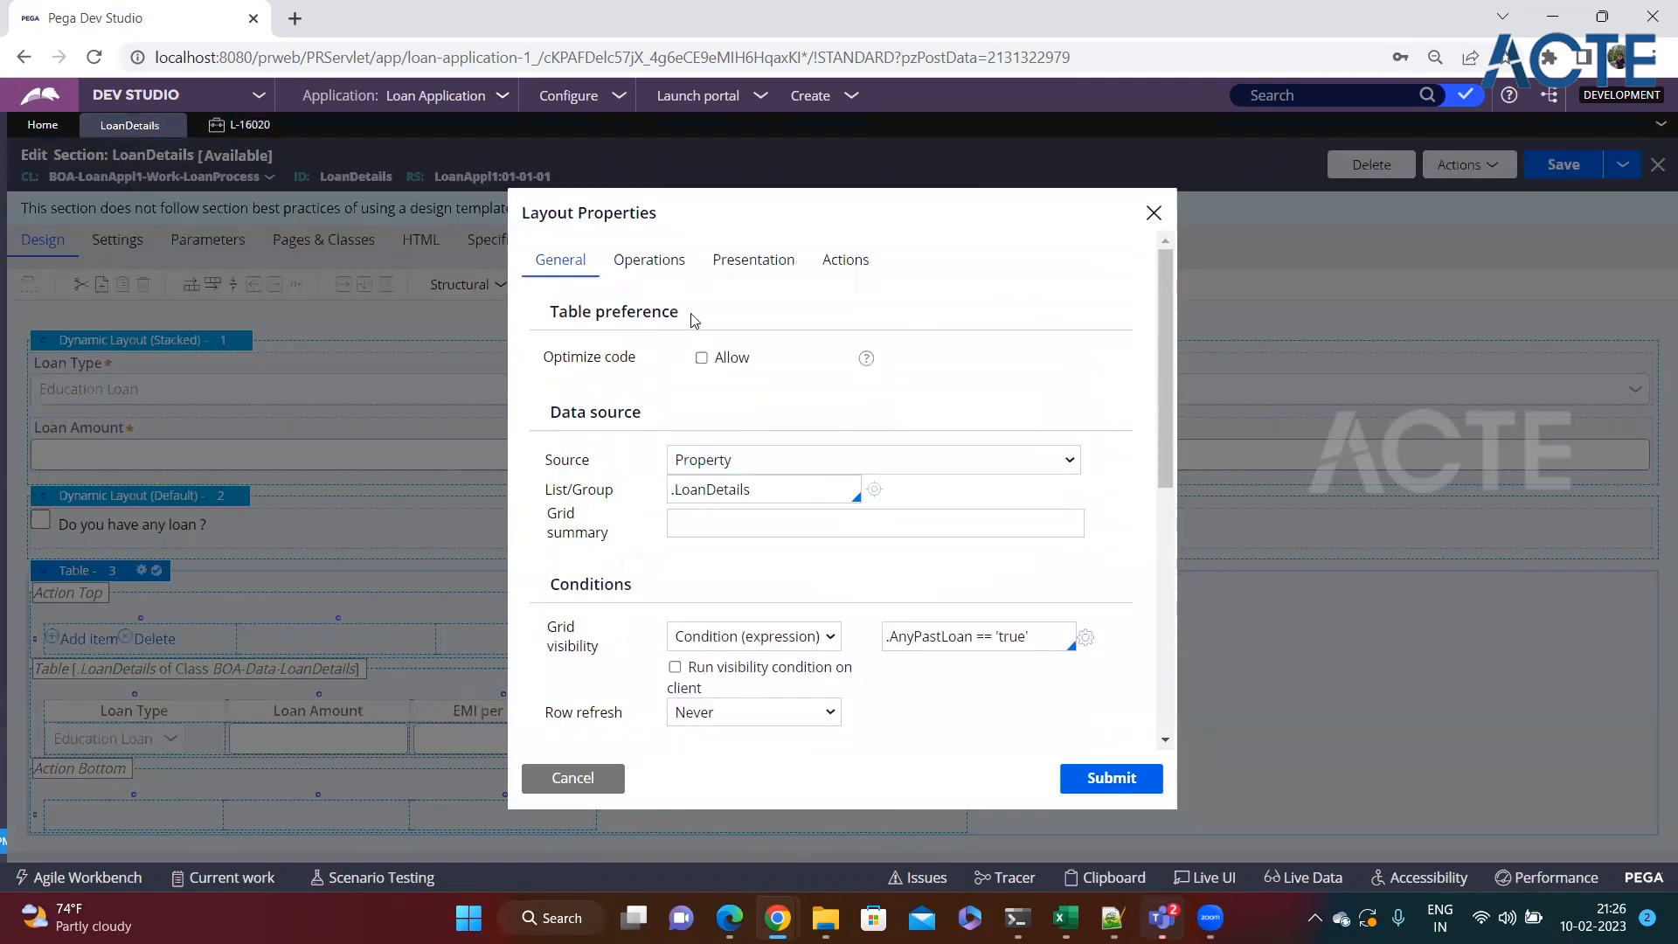
{"action": "left_click", "coordinate": [747, 278]}
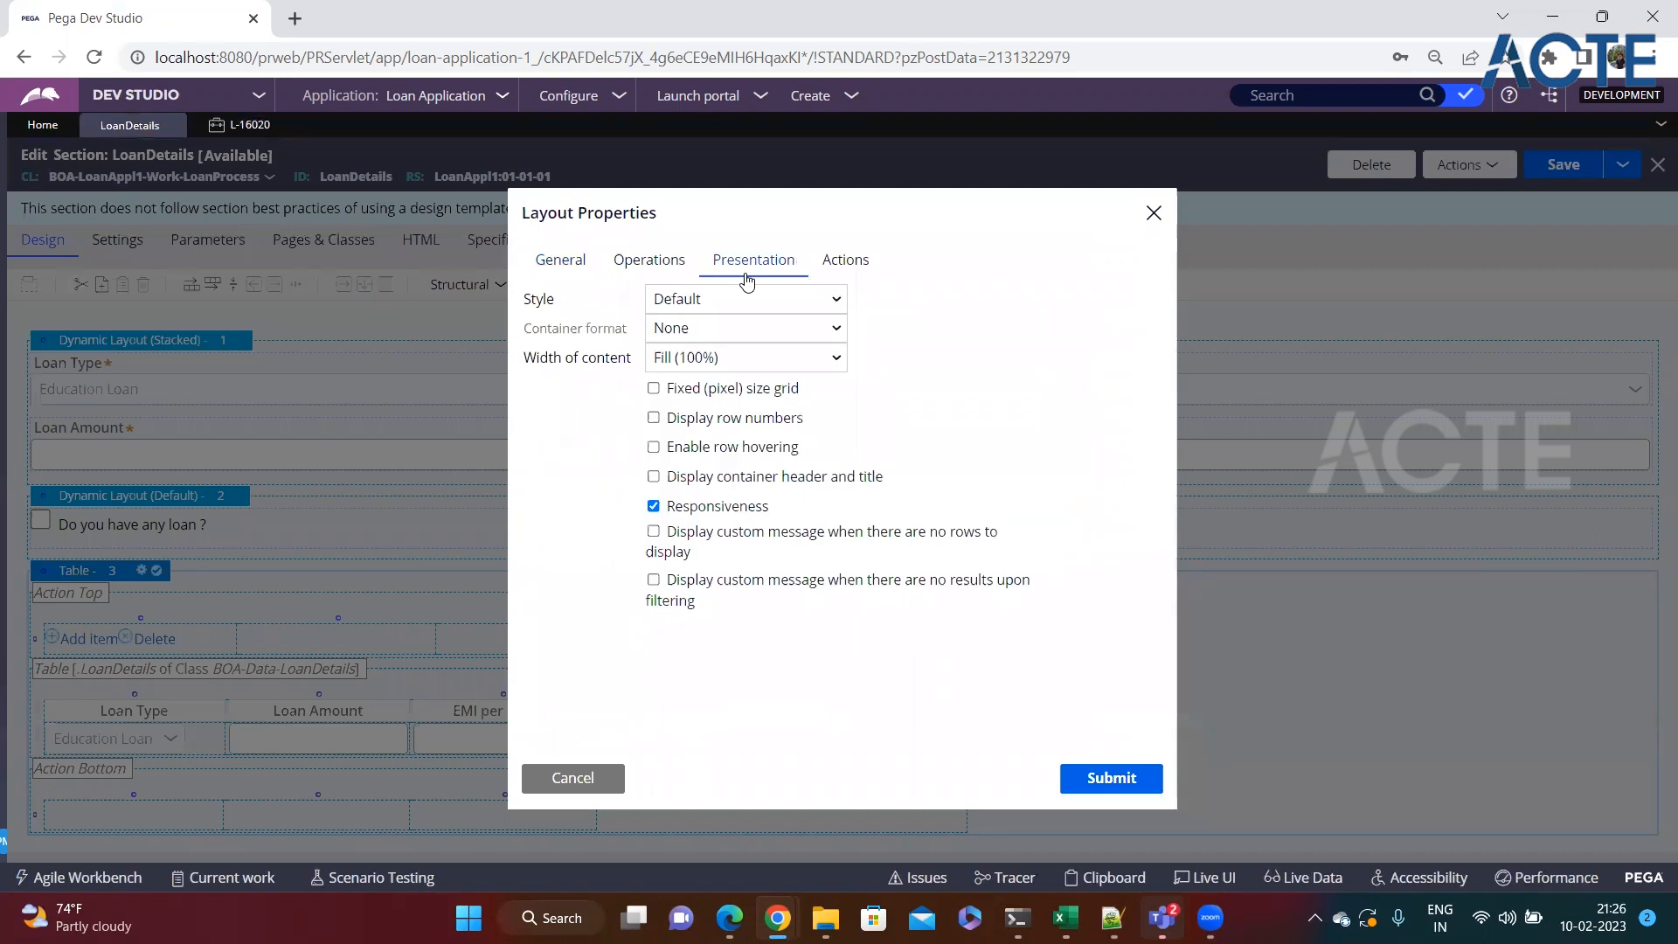
{"action": "left_click", "coordinate": [652, 477]}
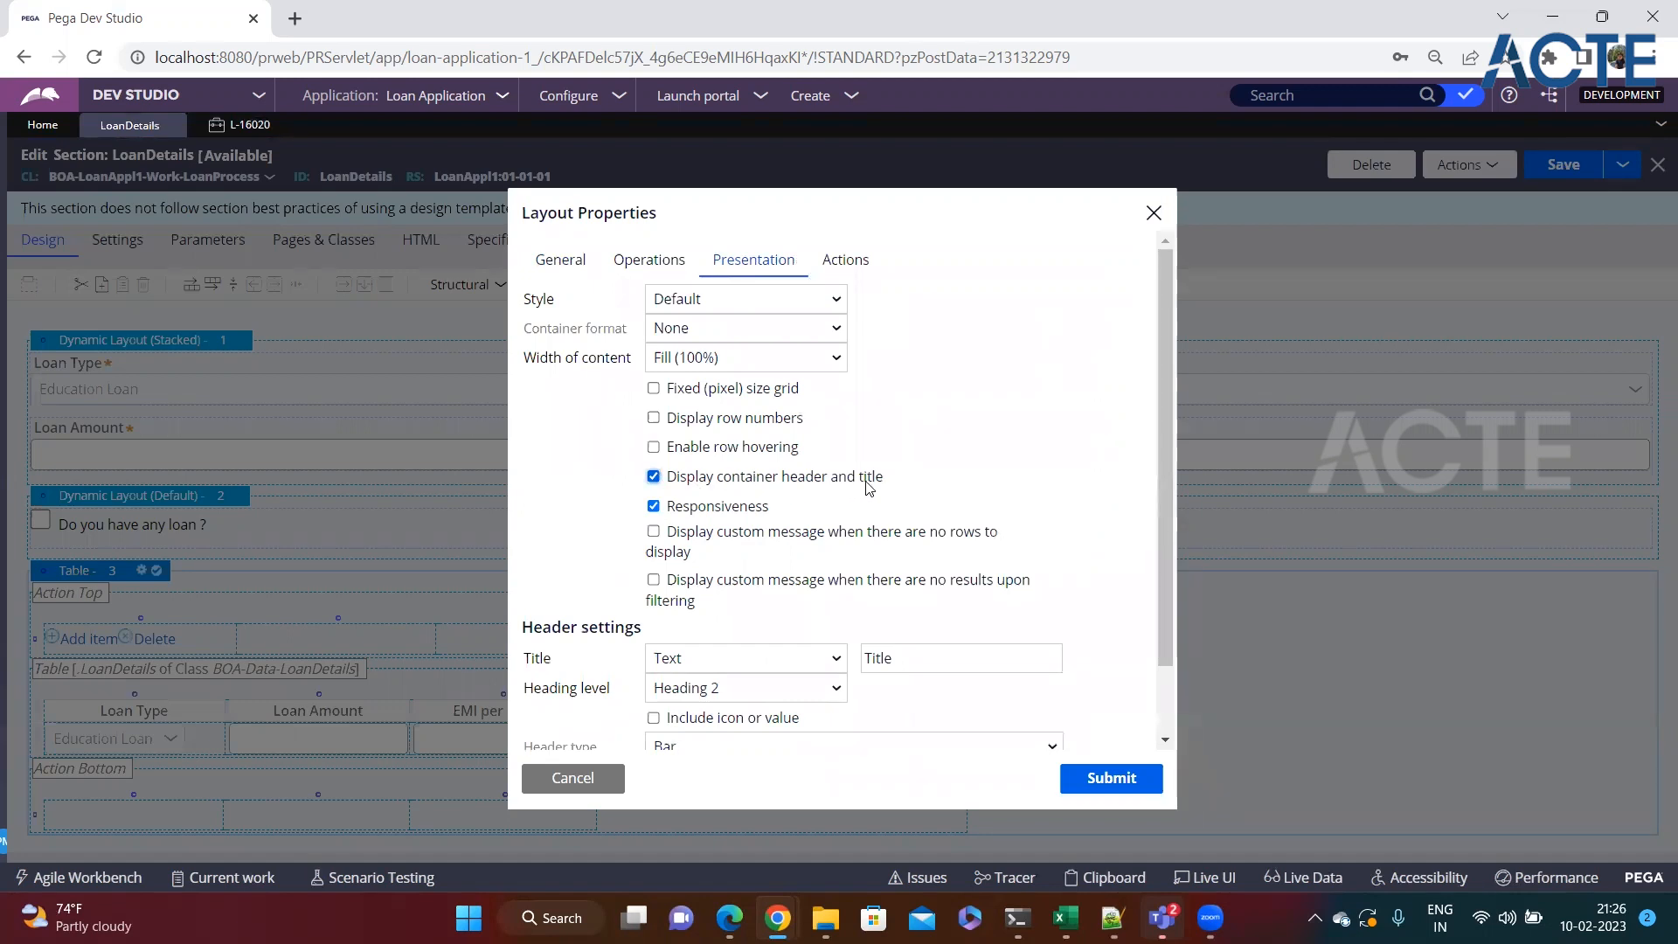
Set the table's header title to "Existing Loan Details", apply the layout properties and save the section.
{"action": "scroll", "coordinate": [868, 486], "scroll_direction": "down", "scroll_amount": 1}
{"action": "double_click", "coordinate": [884, 566]}
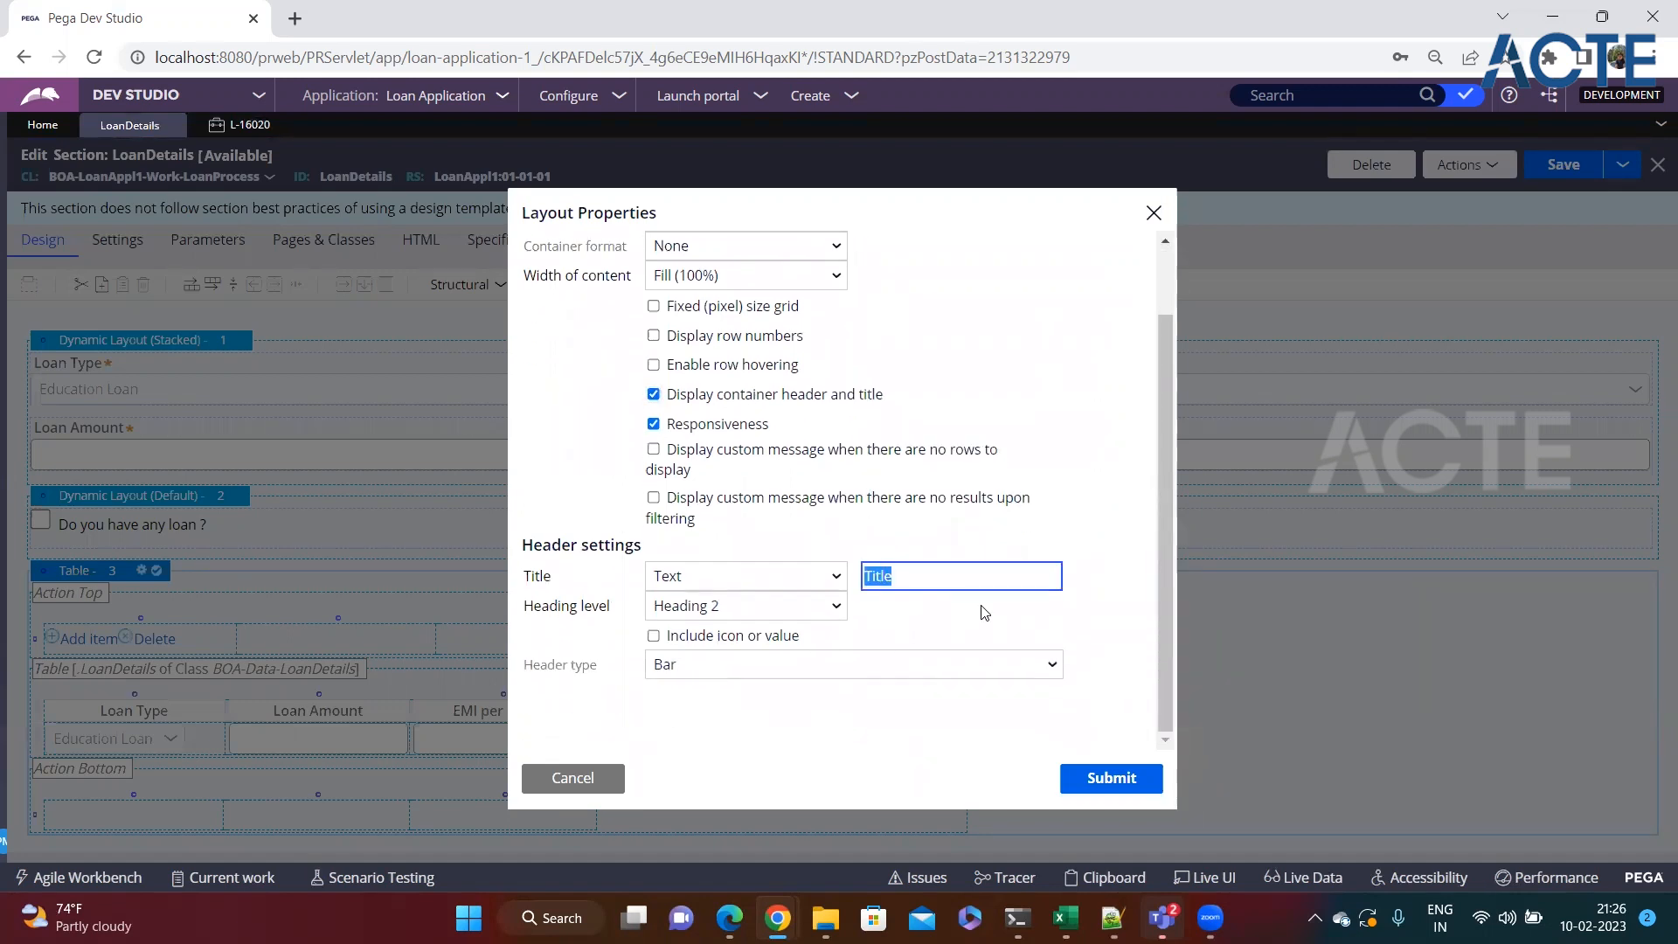
{"action": "type", "text": "L"}
{"action": "type", "text": "Existing"}
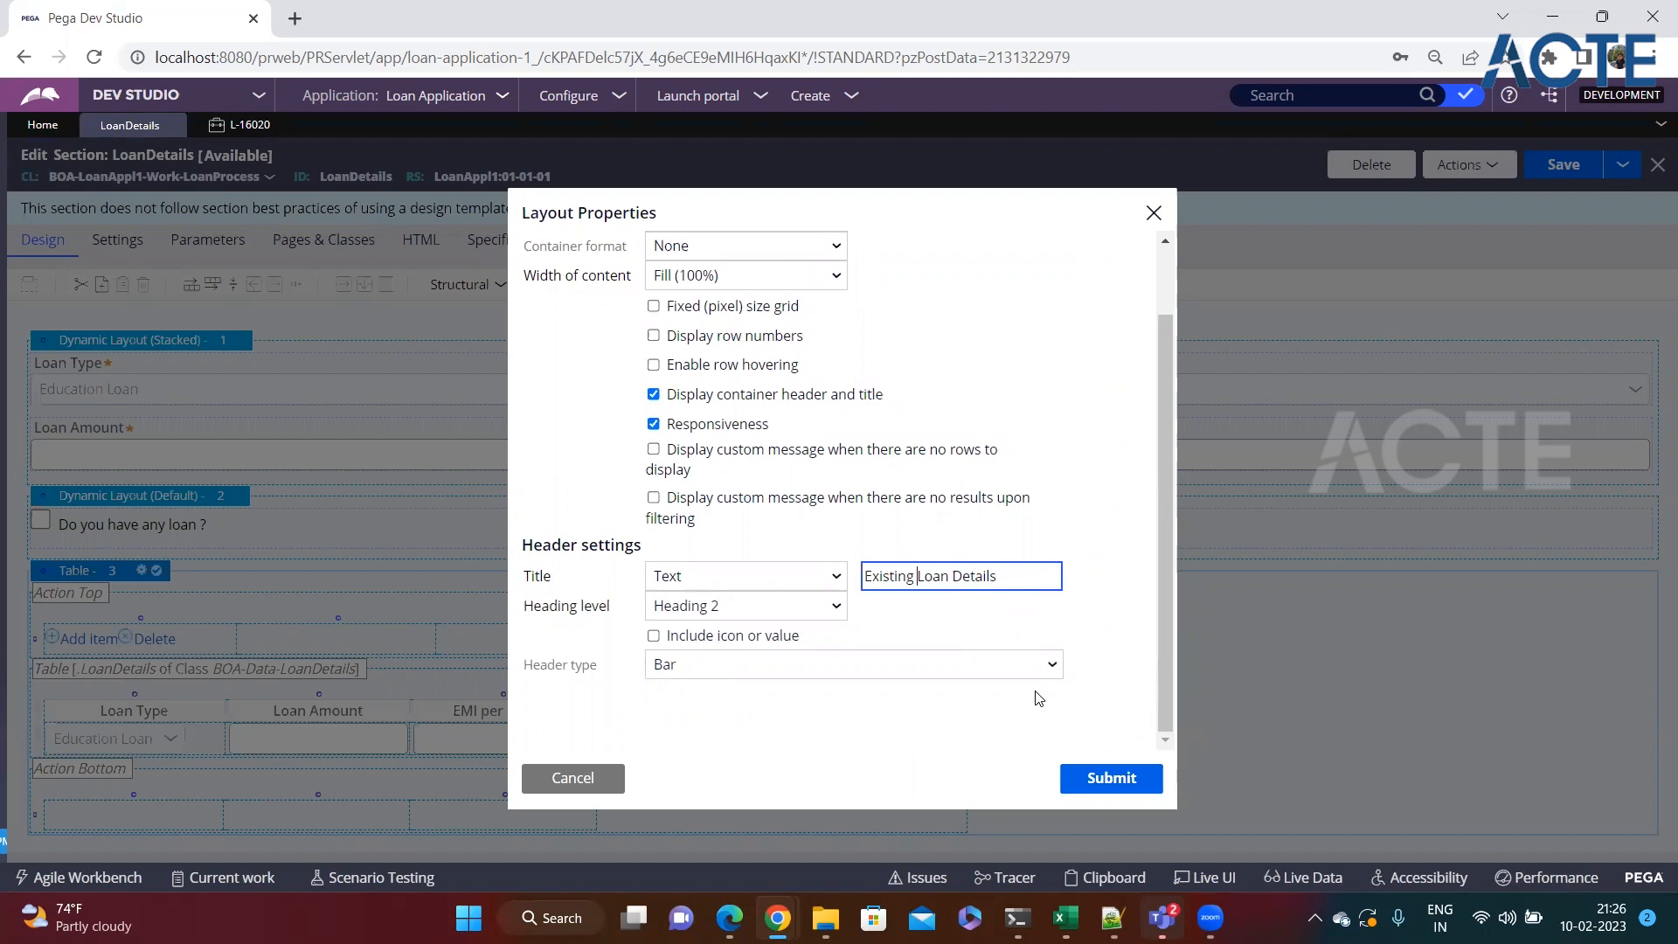
{"action": "left_click", "coordinate": [1100, 780]}
{"action": "left_click", "coordinate": [1543, 176]}
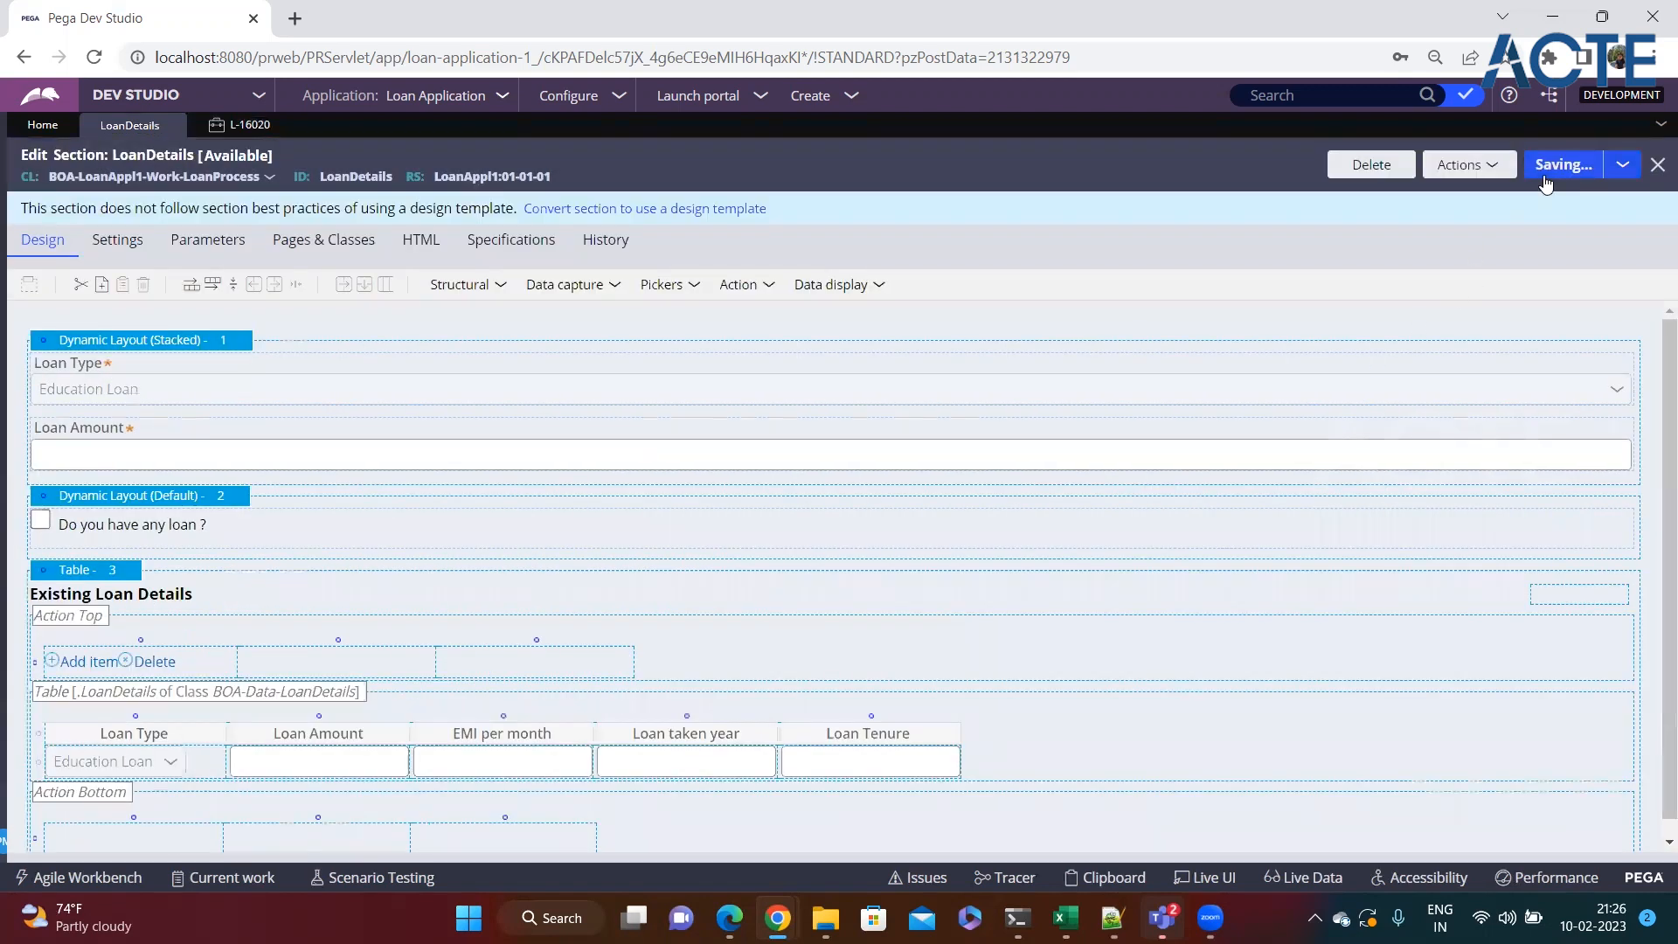
In the open loan case, tick "Do you have any loan ?" and add items to the Existing Loan Details table.
{"action": "left_click", "coordinate": [237, 128]}
{"action": "left_click", "coordinate": [443, 494]}
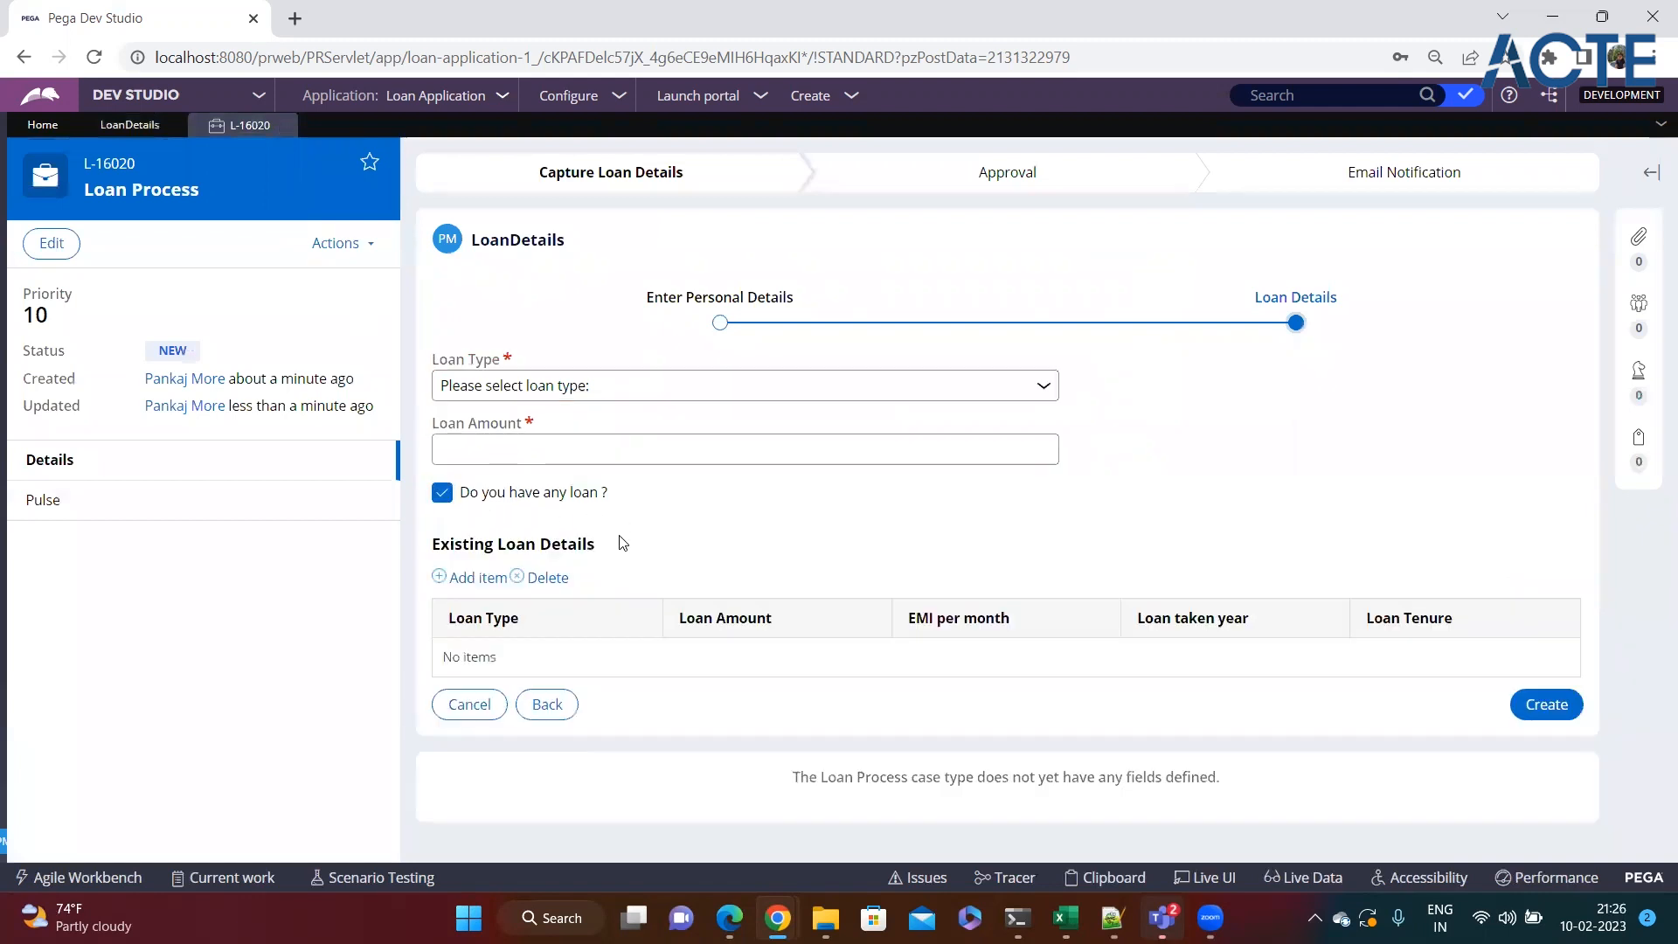
{"action": "left_click_drag", "start_coordinate": [434, 552], "coordinate": [647, 562]}
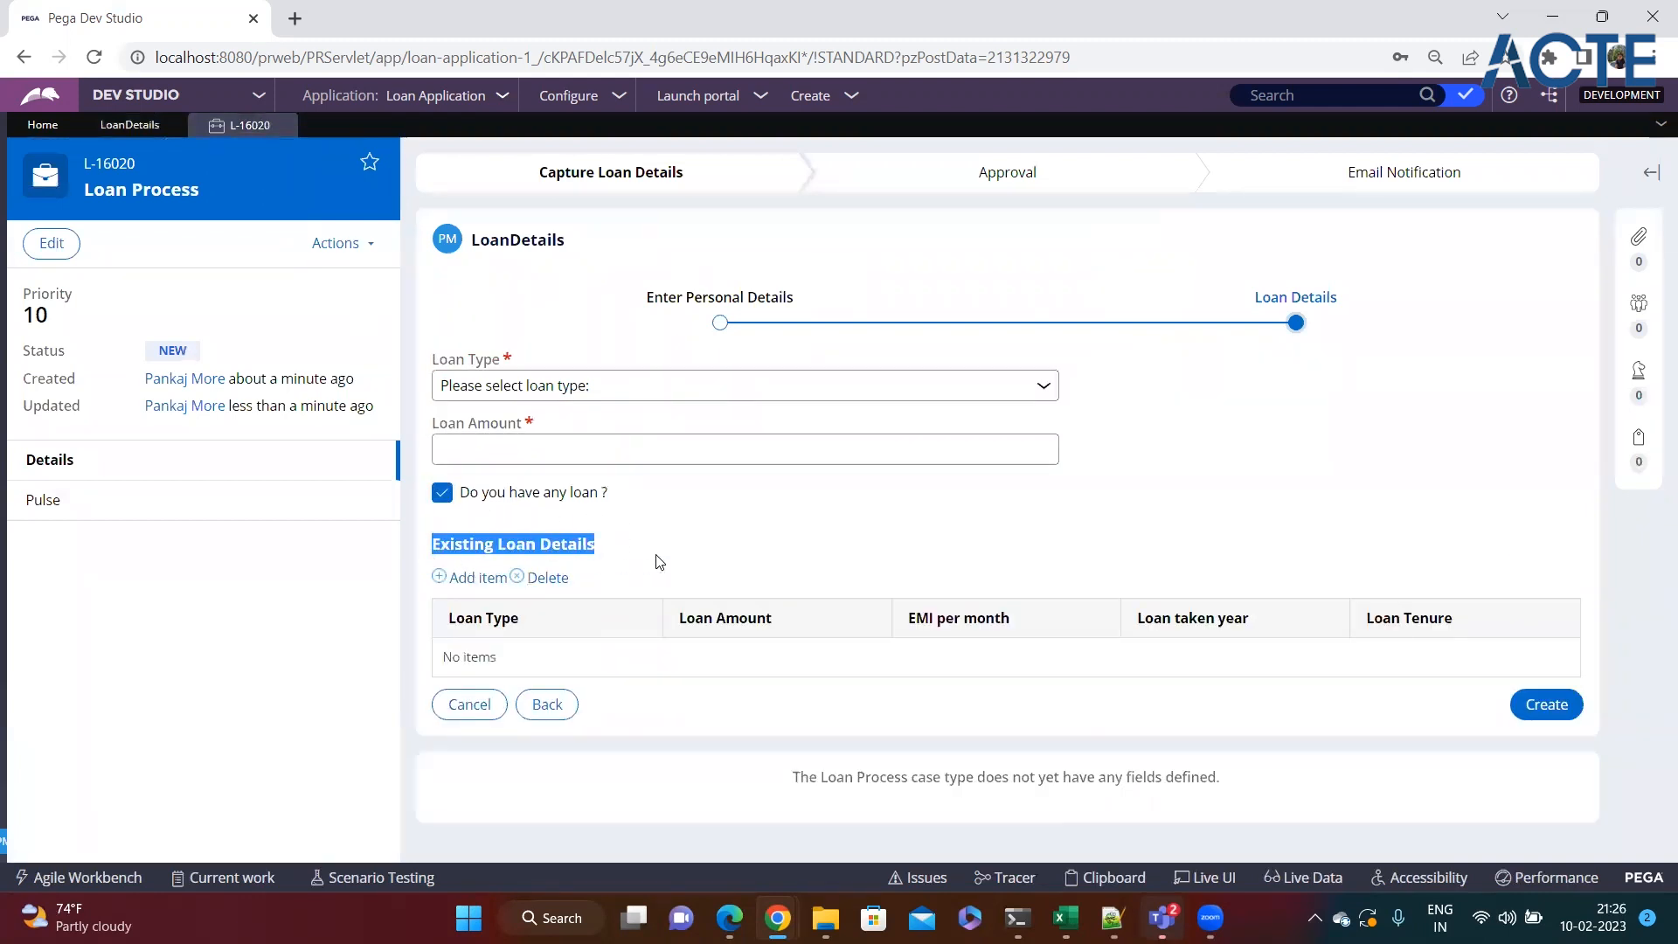
{"action": "left_click", "coordinate": [472, 579]}
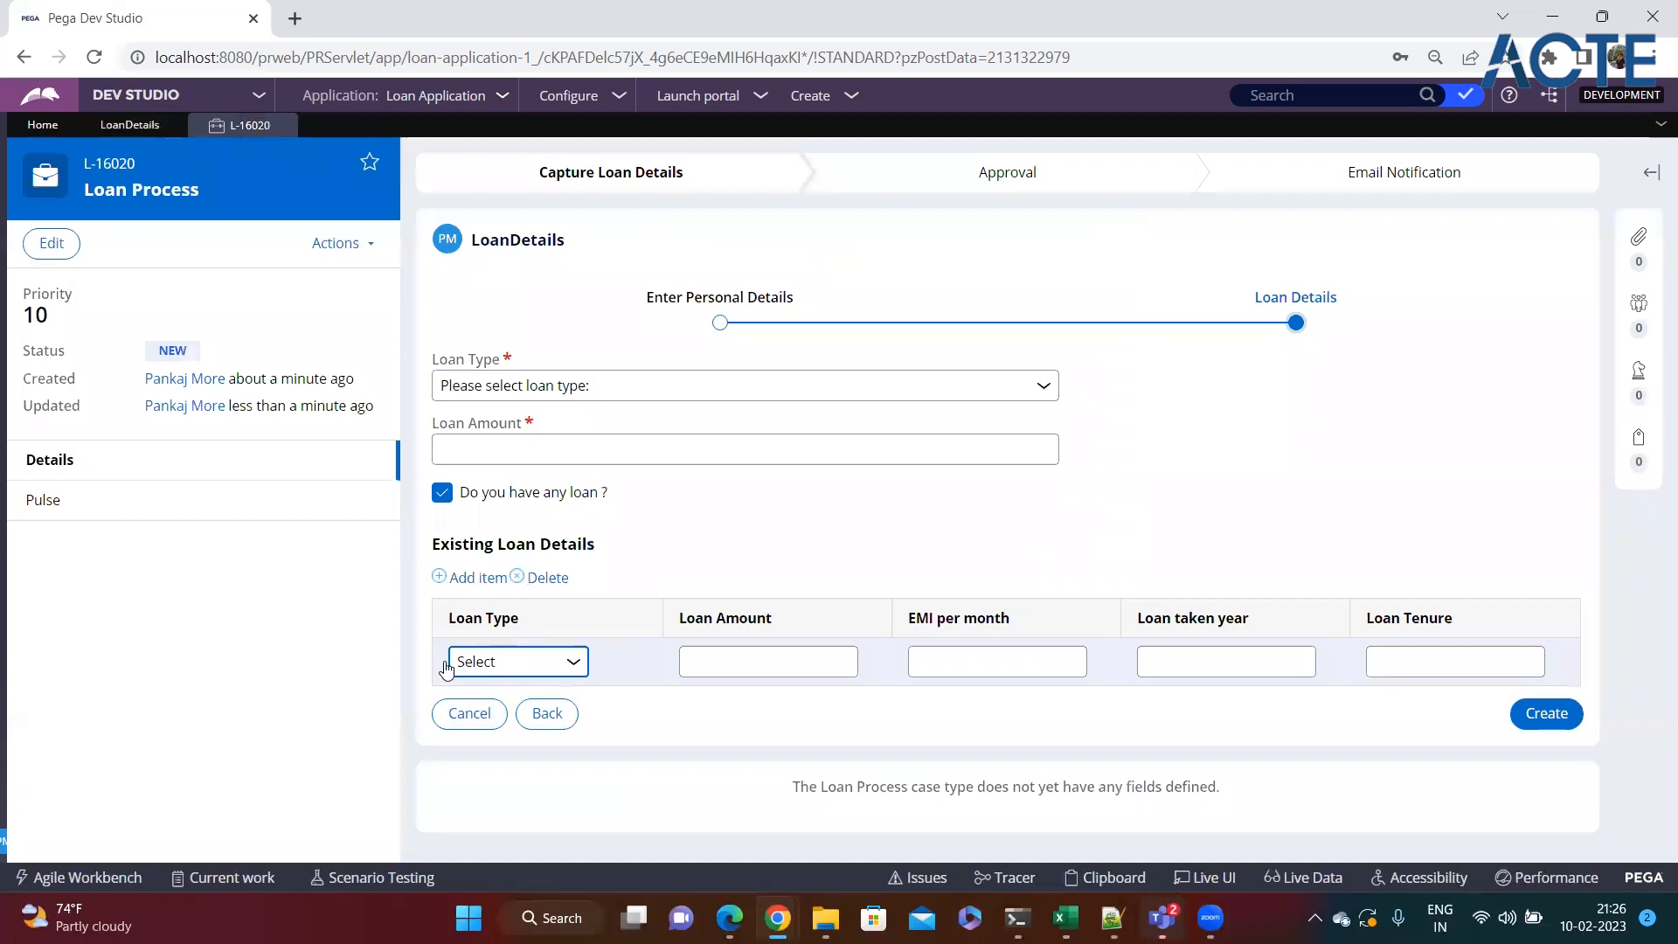
{"action": "left_click", "coordinate": [455, 576]}
Enable "Display row numbers" for the Existing Loan Details table in the LoanDetails section and apply the layout properties.
{"action": "left_click", "coordinate": [129, 124]}
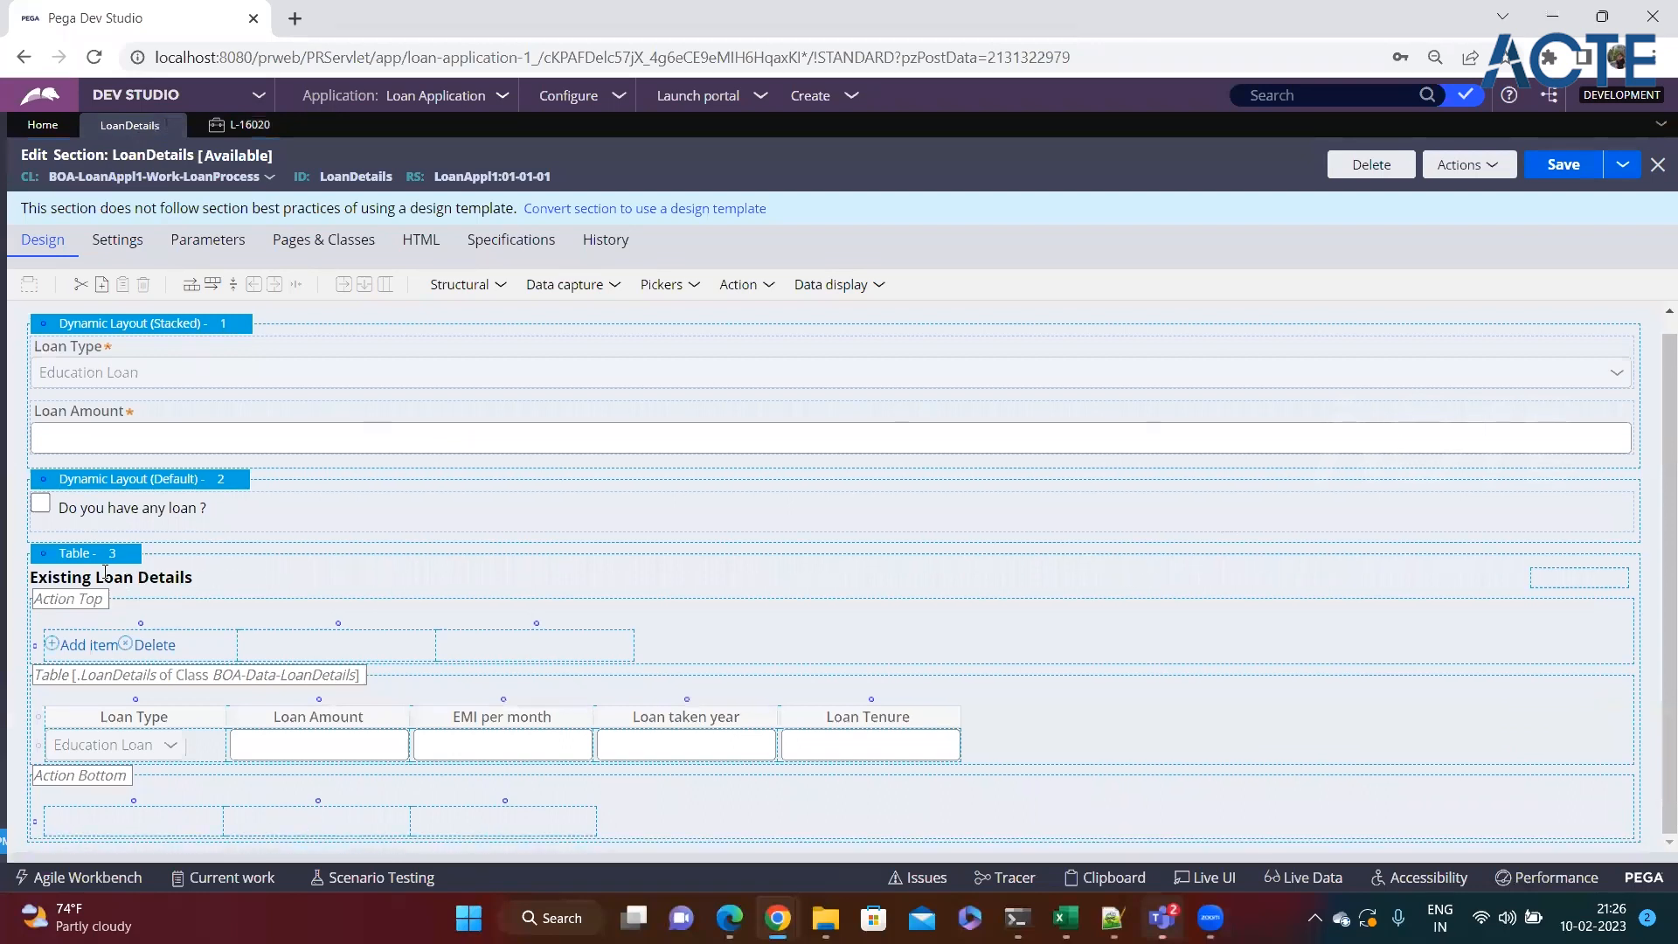
{"action": "left_click", "coordinate": [144, 560]}
{"action": "left_click", "coordinate": [143, 555]}
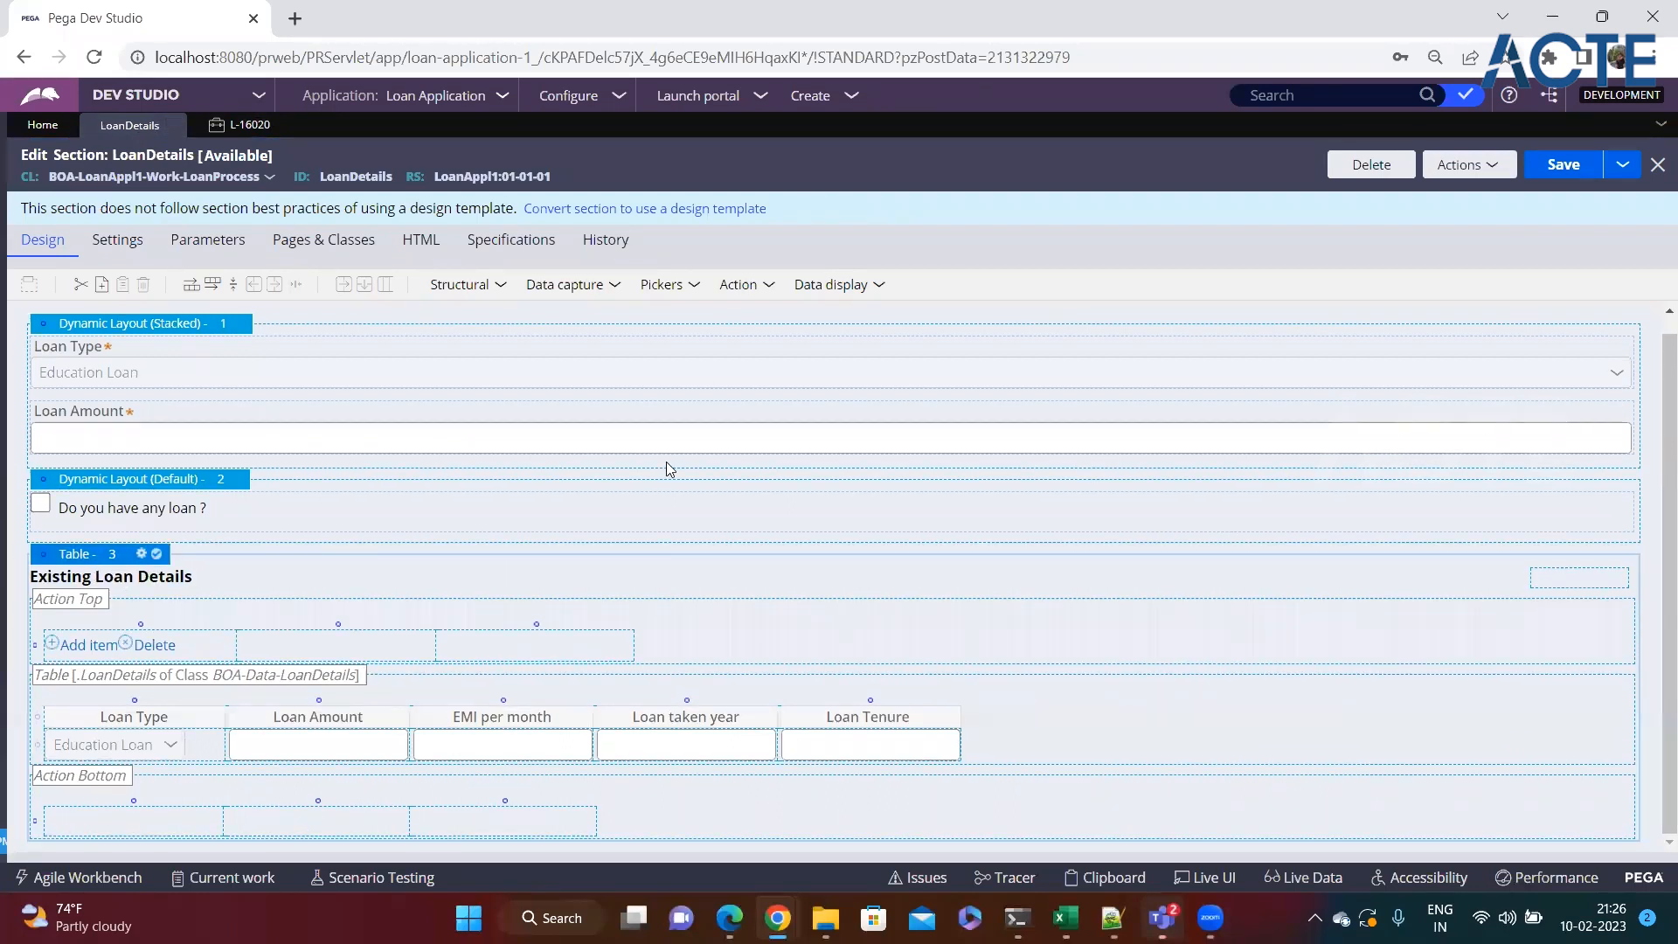
{"action": "left_click", "coordinate": [752, 264]}
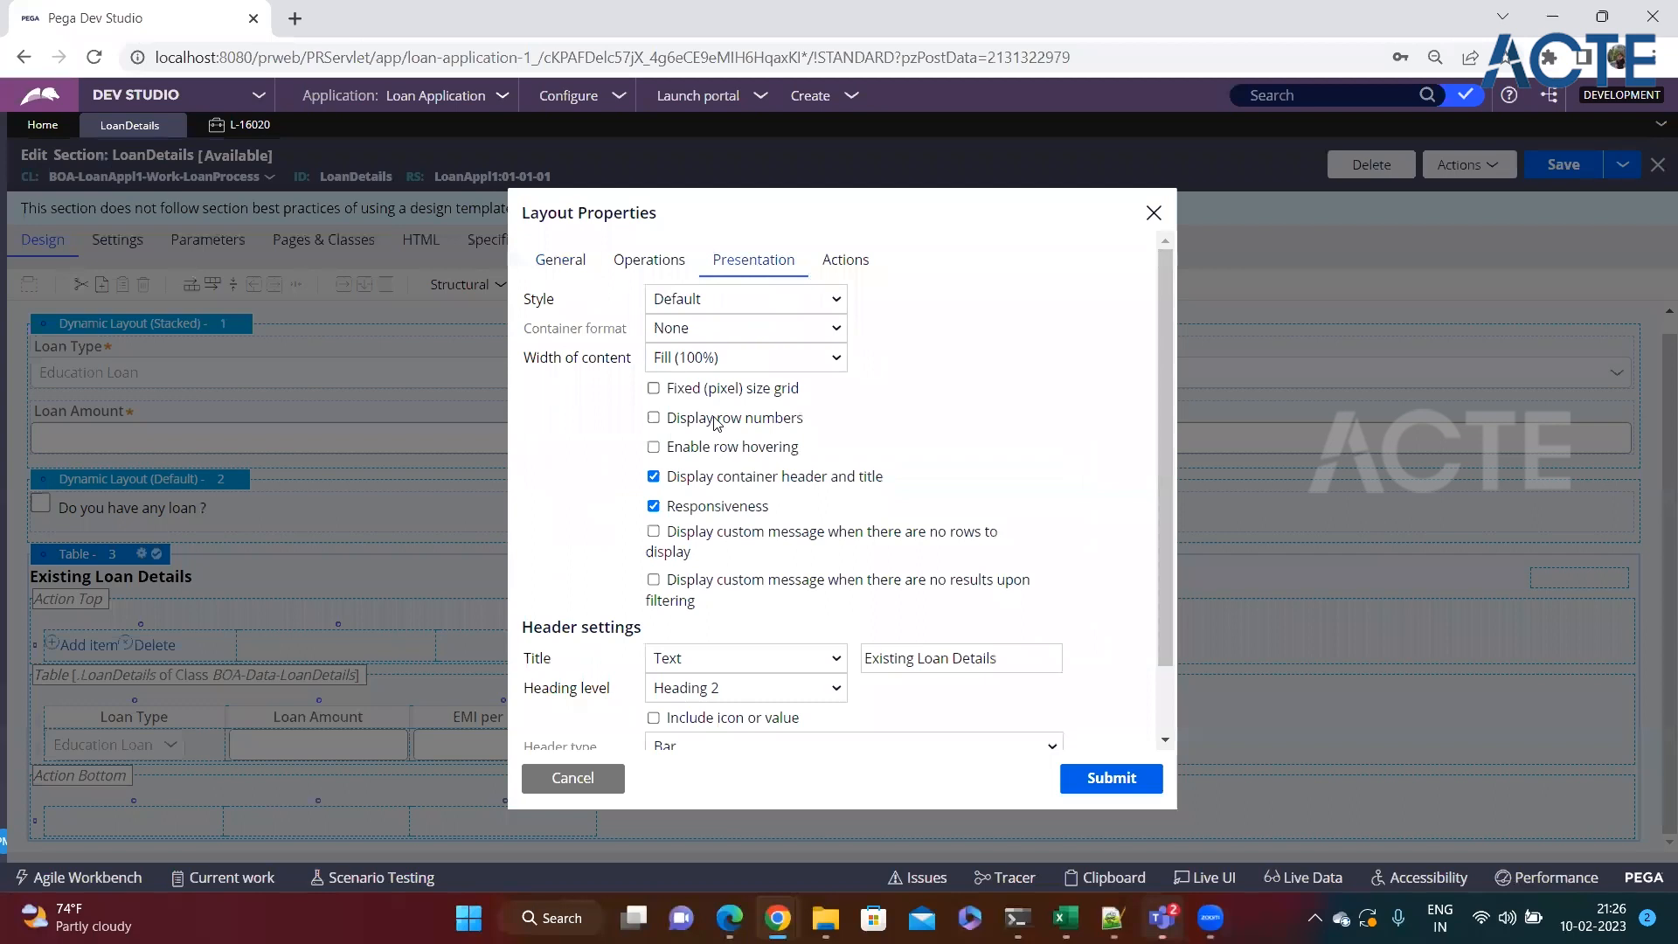
{"action": "left_click", "coordinate": [654, 418]}
{"action": "left_click", "coordinate": [1084, 780]}
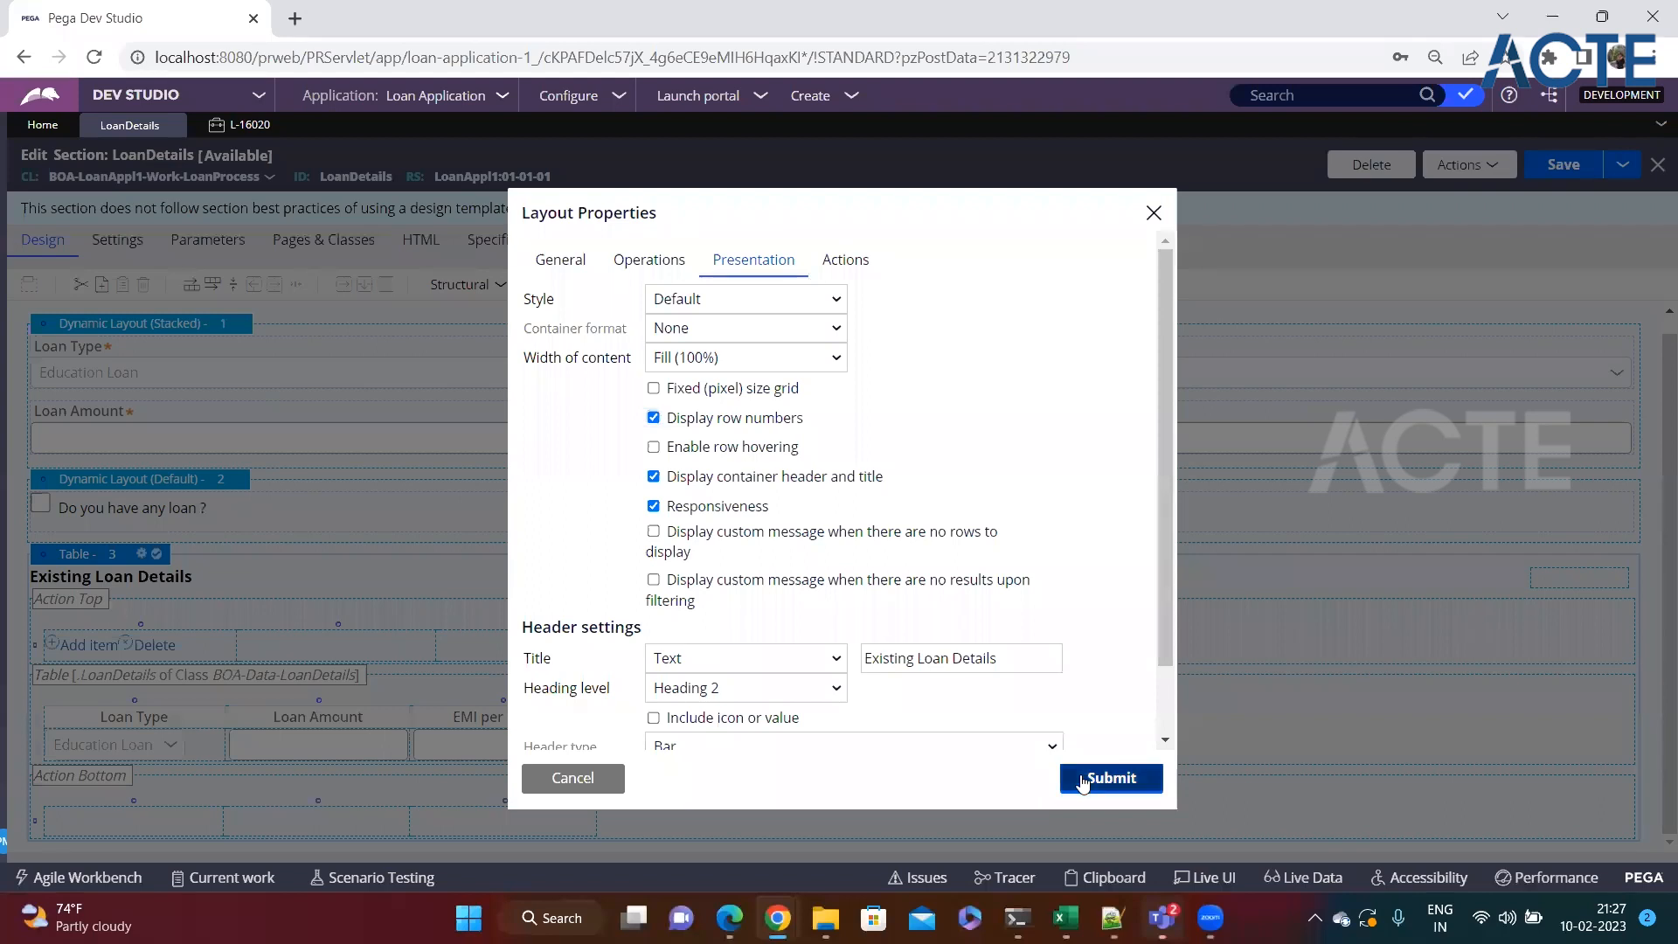
Save the LoanDetails section and add two more items to the Existing Loan Details table in the open loan case.
{"action": "left_click", "coordinate": [1566, 175]}
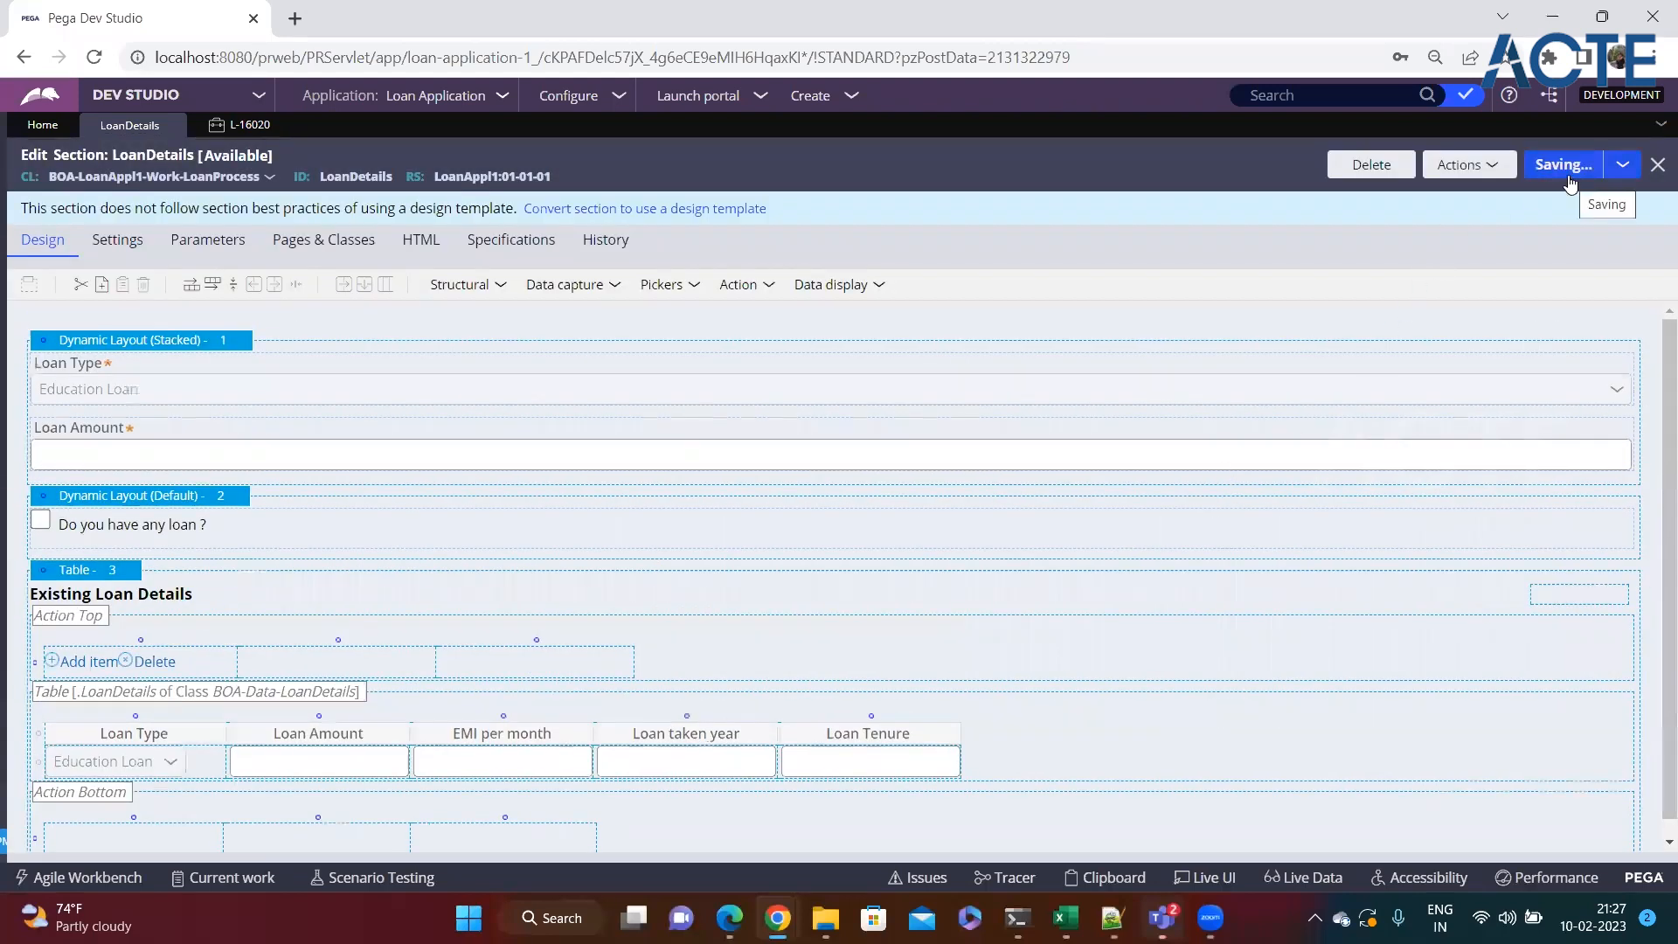
{"action": "left_click", "coordinate": [247, 126]}
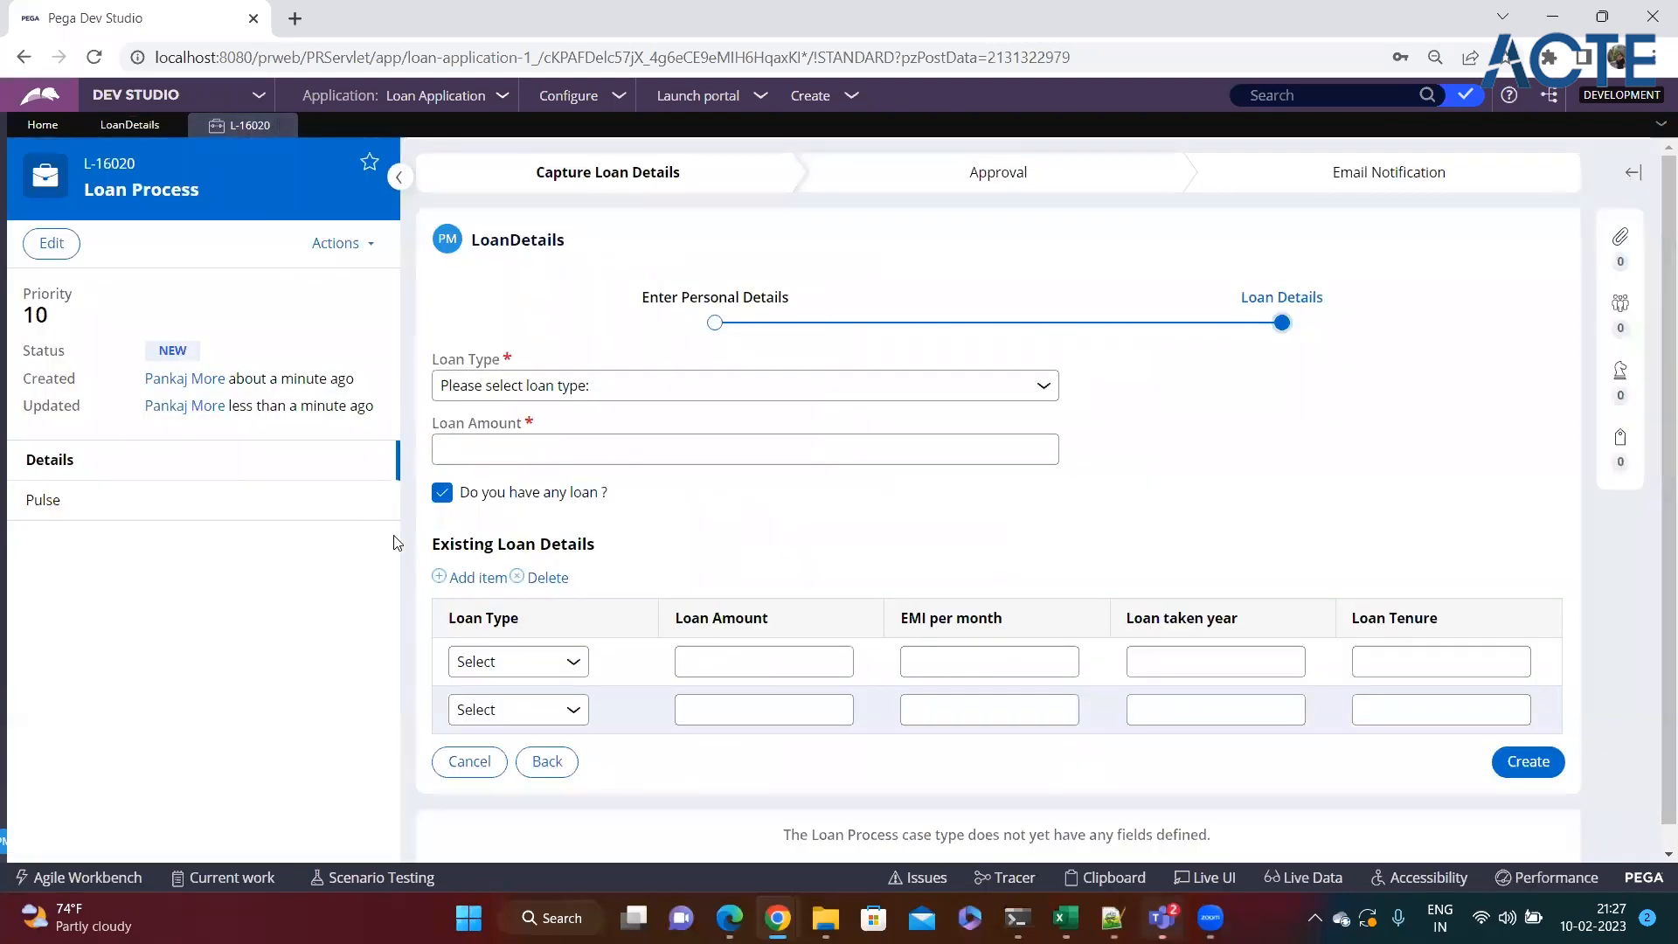
{"action": "left_click", "coordinate": [443, 578]}
{"action": "scroll", "coordinate": [537, 666], "scroll_direction": "down", "scroll_amount": 1}
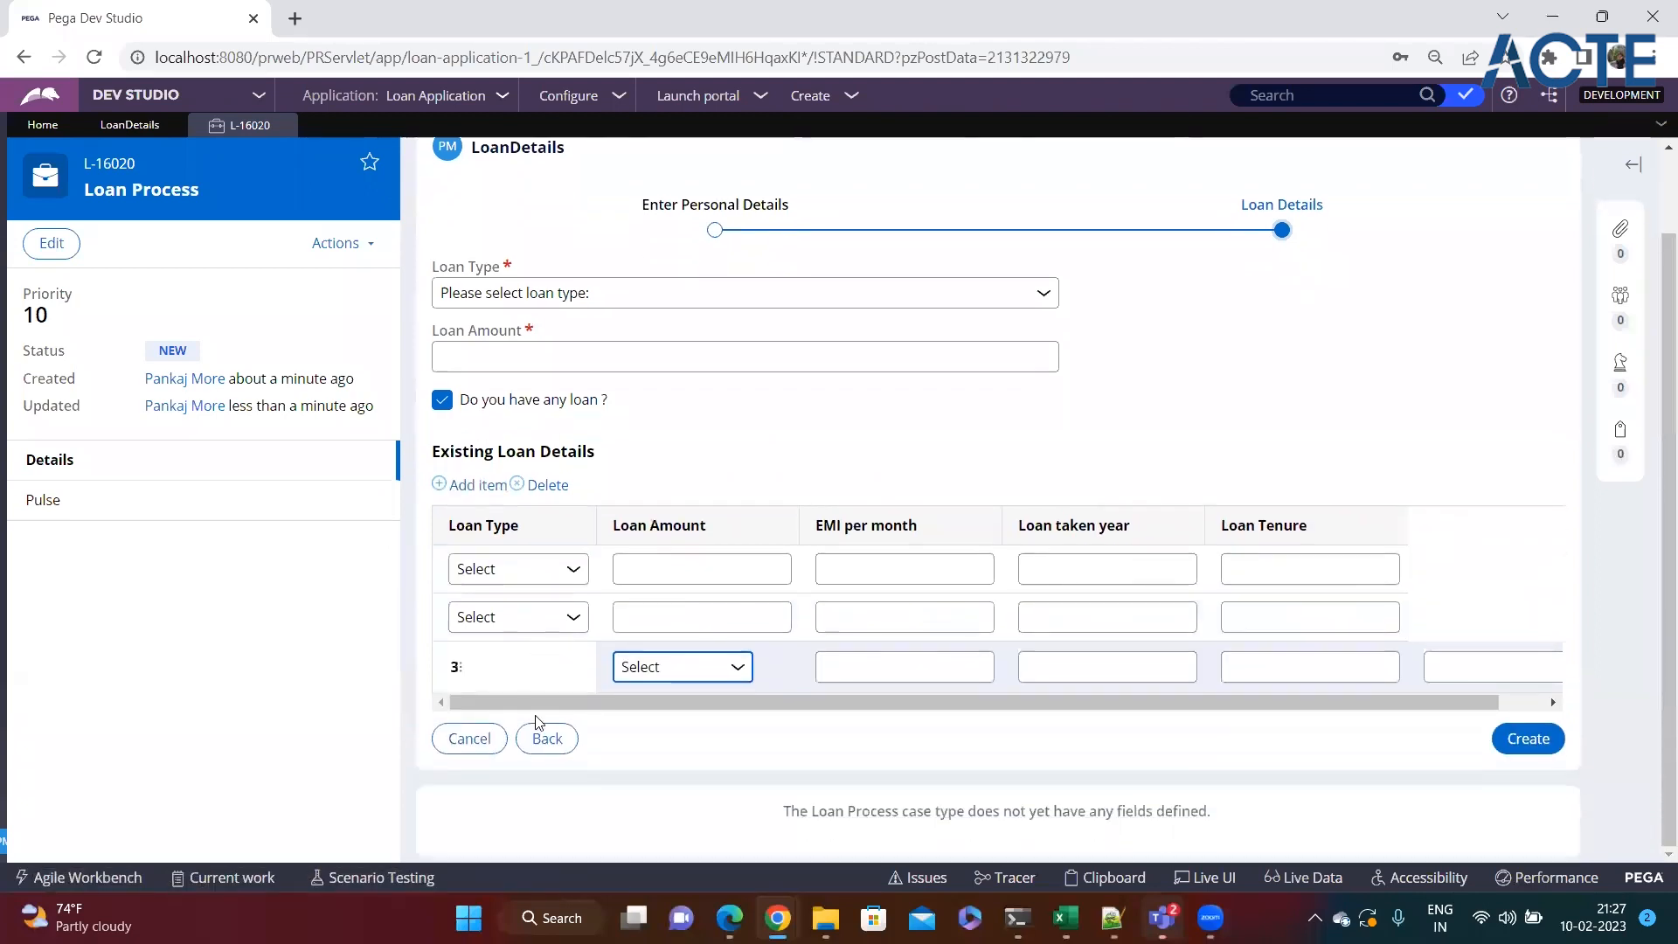
{"action": "left_click", "coordinate": [477, 485]}
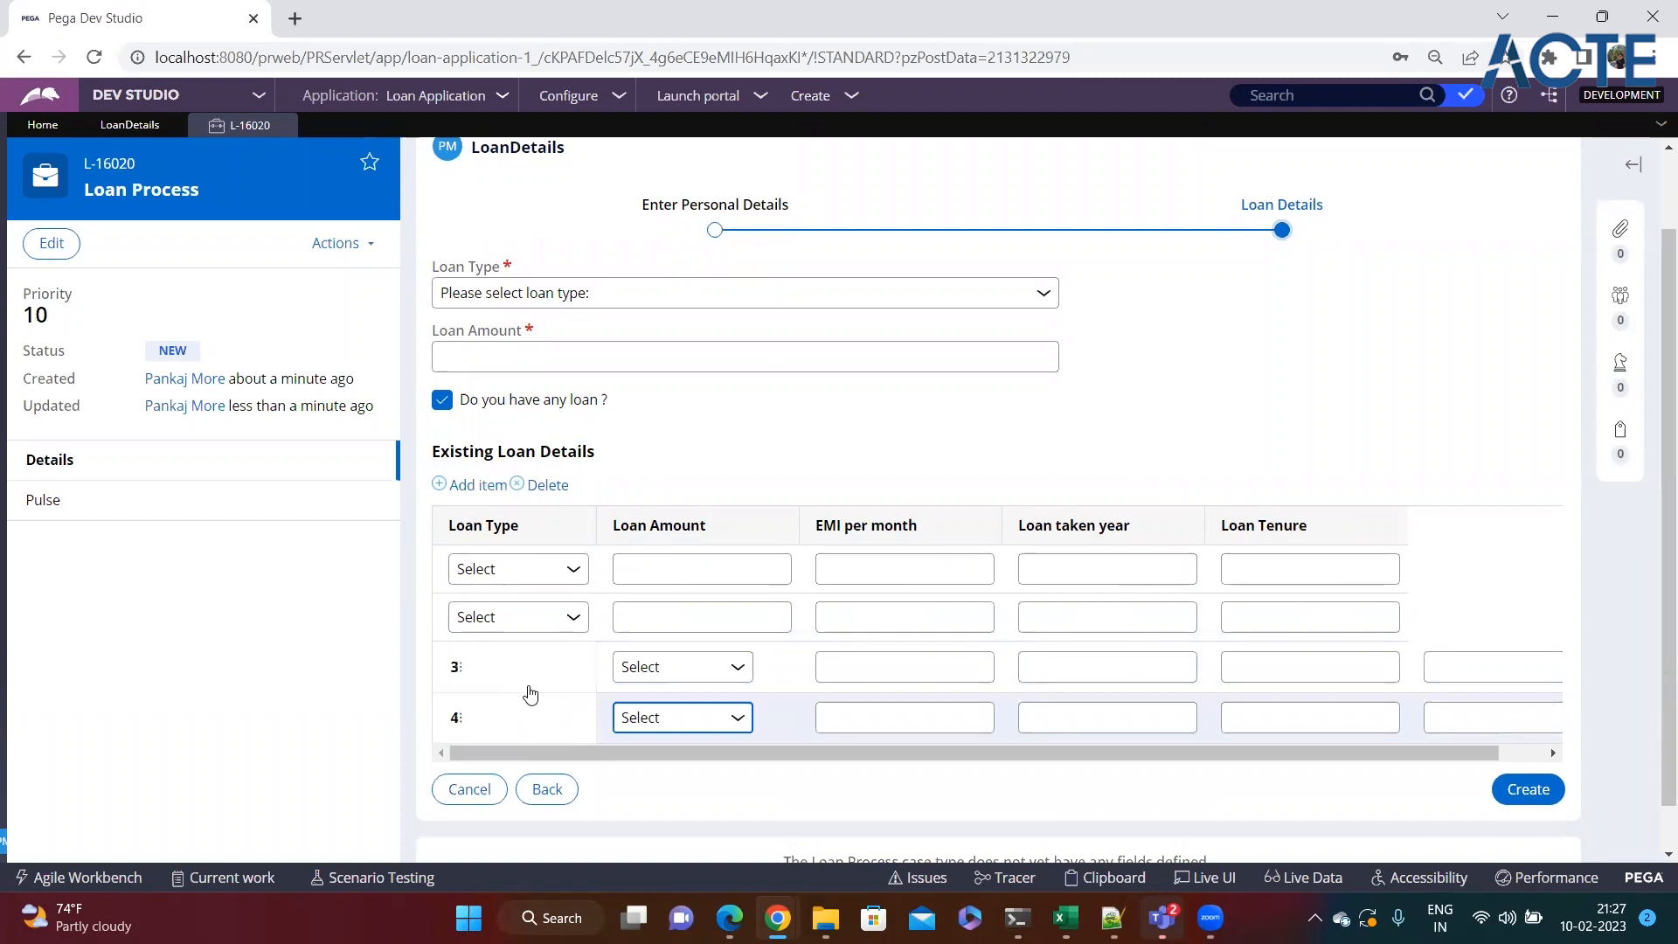
Refresh the open loan case, discarding its unsaved changes, and close it.
{"action": "left_click", "coordinate": [367, 251]}
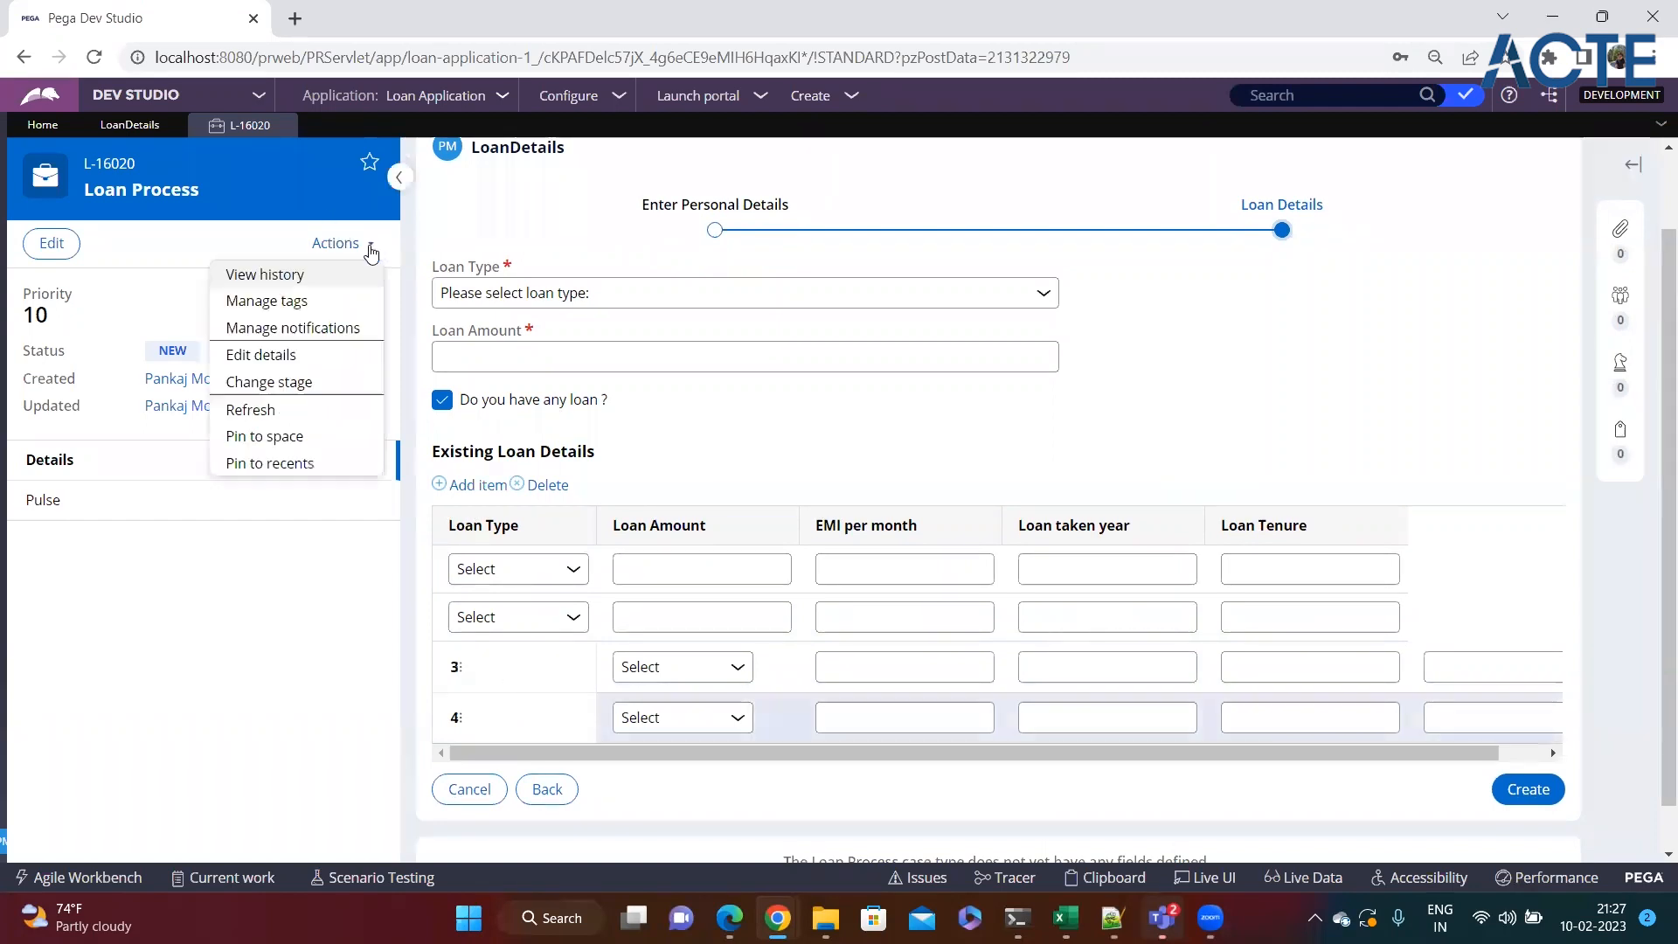
{"action": "left_click", "coordinate": [264, 411]}
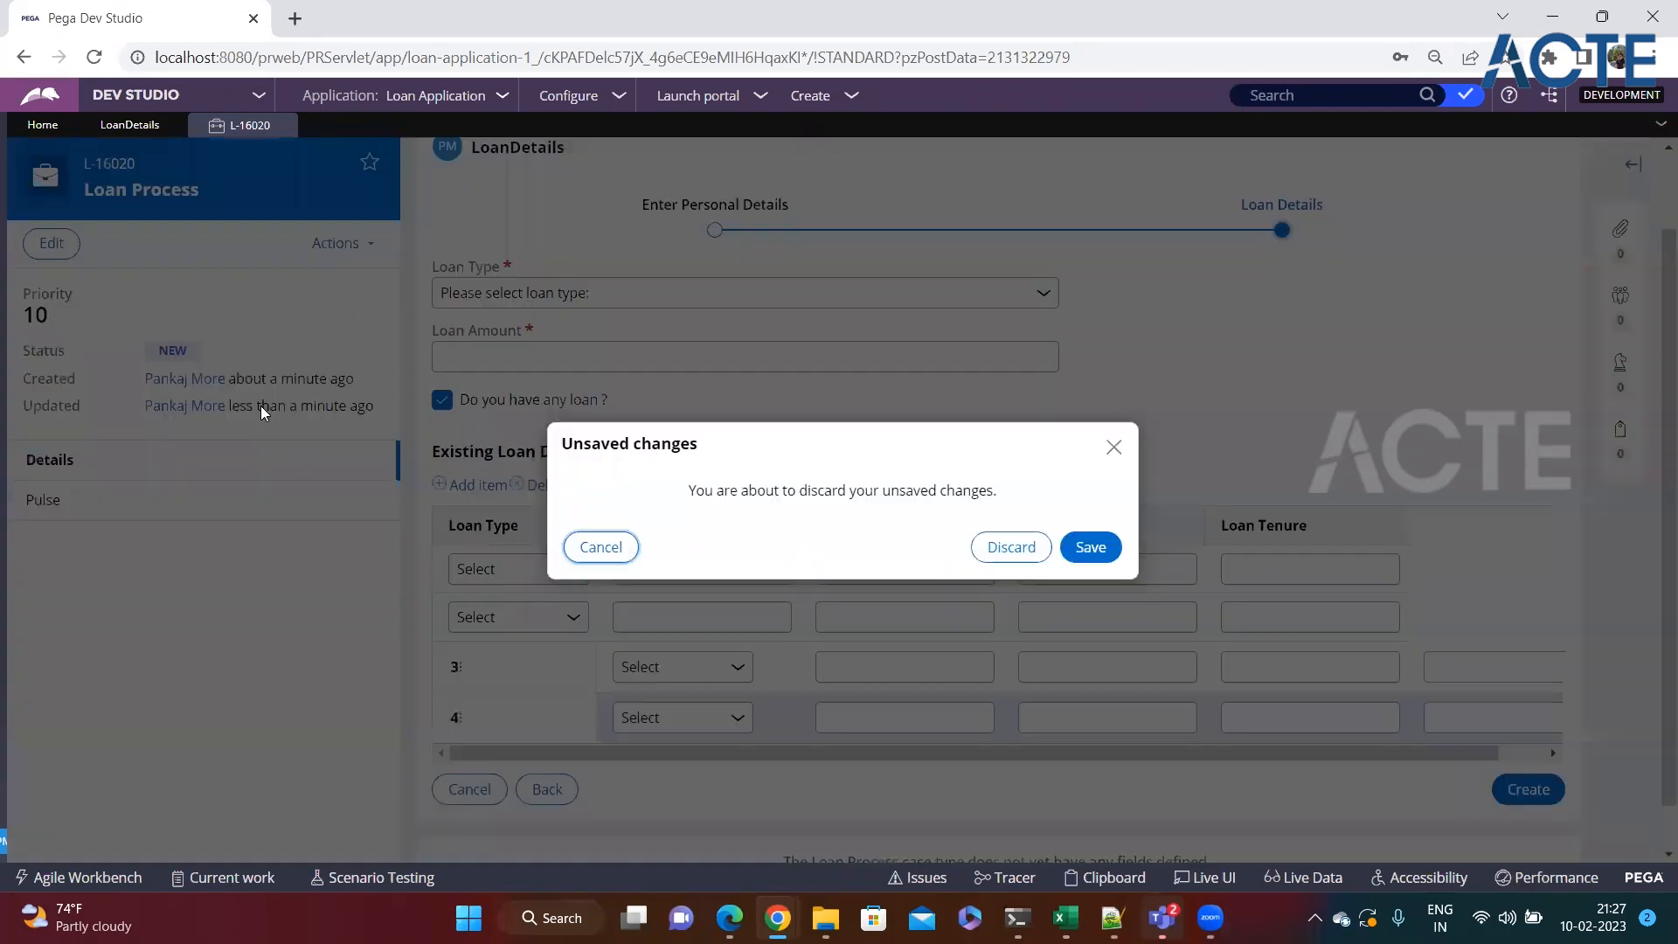
{"action": "left_click", "coordinate": [1040, 554]}
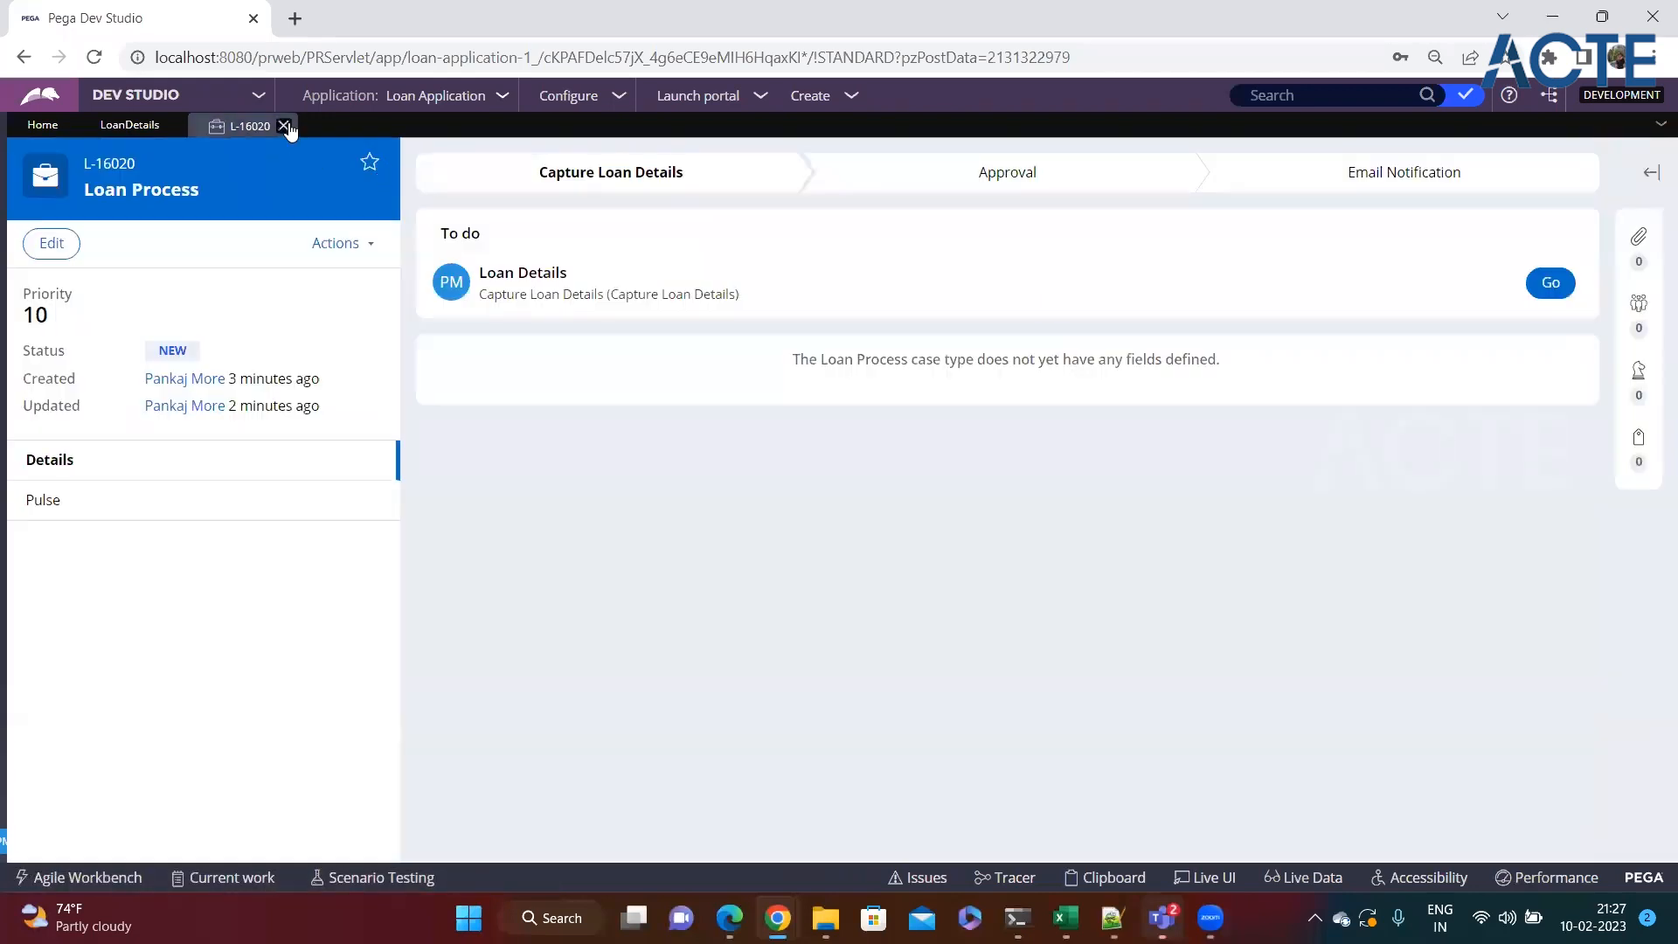
{"action": "left_click", "coordinate": [288, 125]}
Create a new Loan Process case.
{"action": "left_click", "coordinate": [810, 96]}
{"action": "mouse_move", "coordinate": [952, 117]}
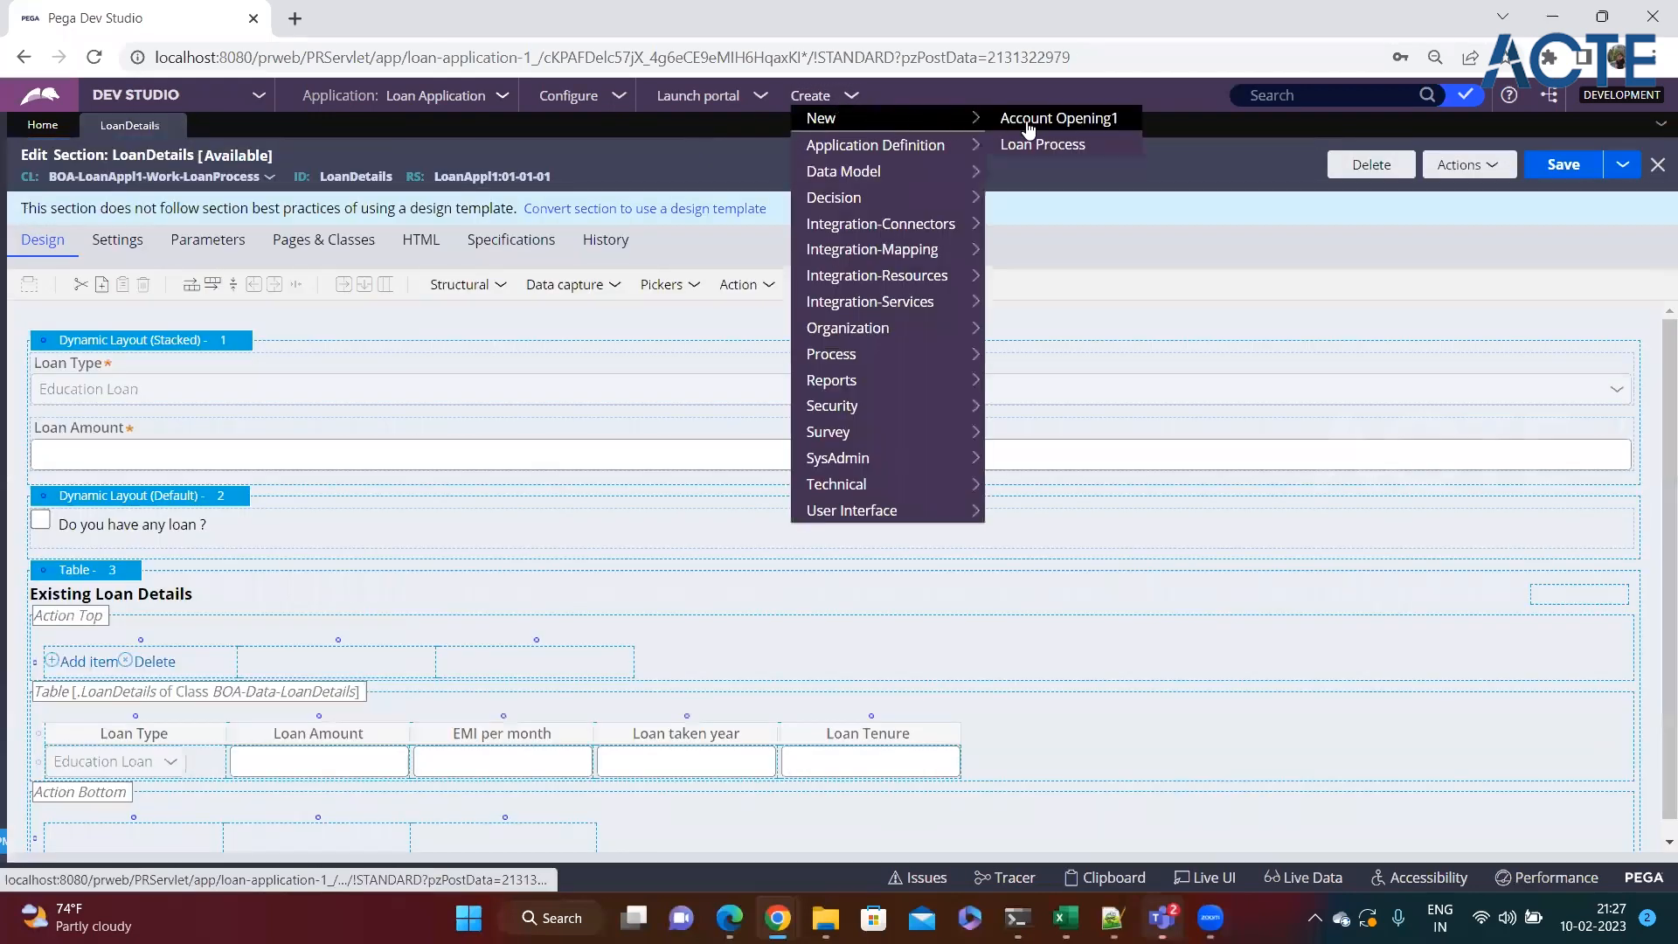
{"action": "left_click", "coordinate": [1030, 139]}
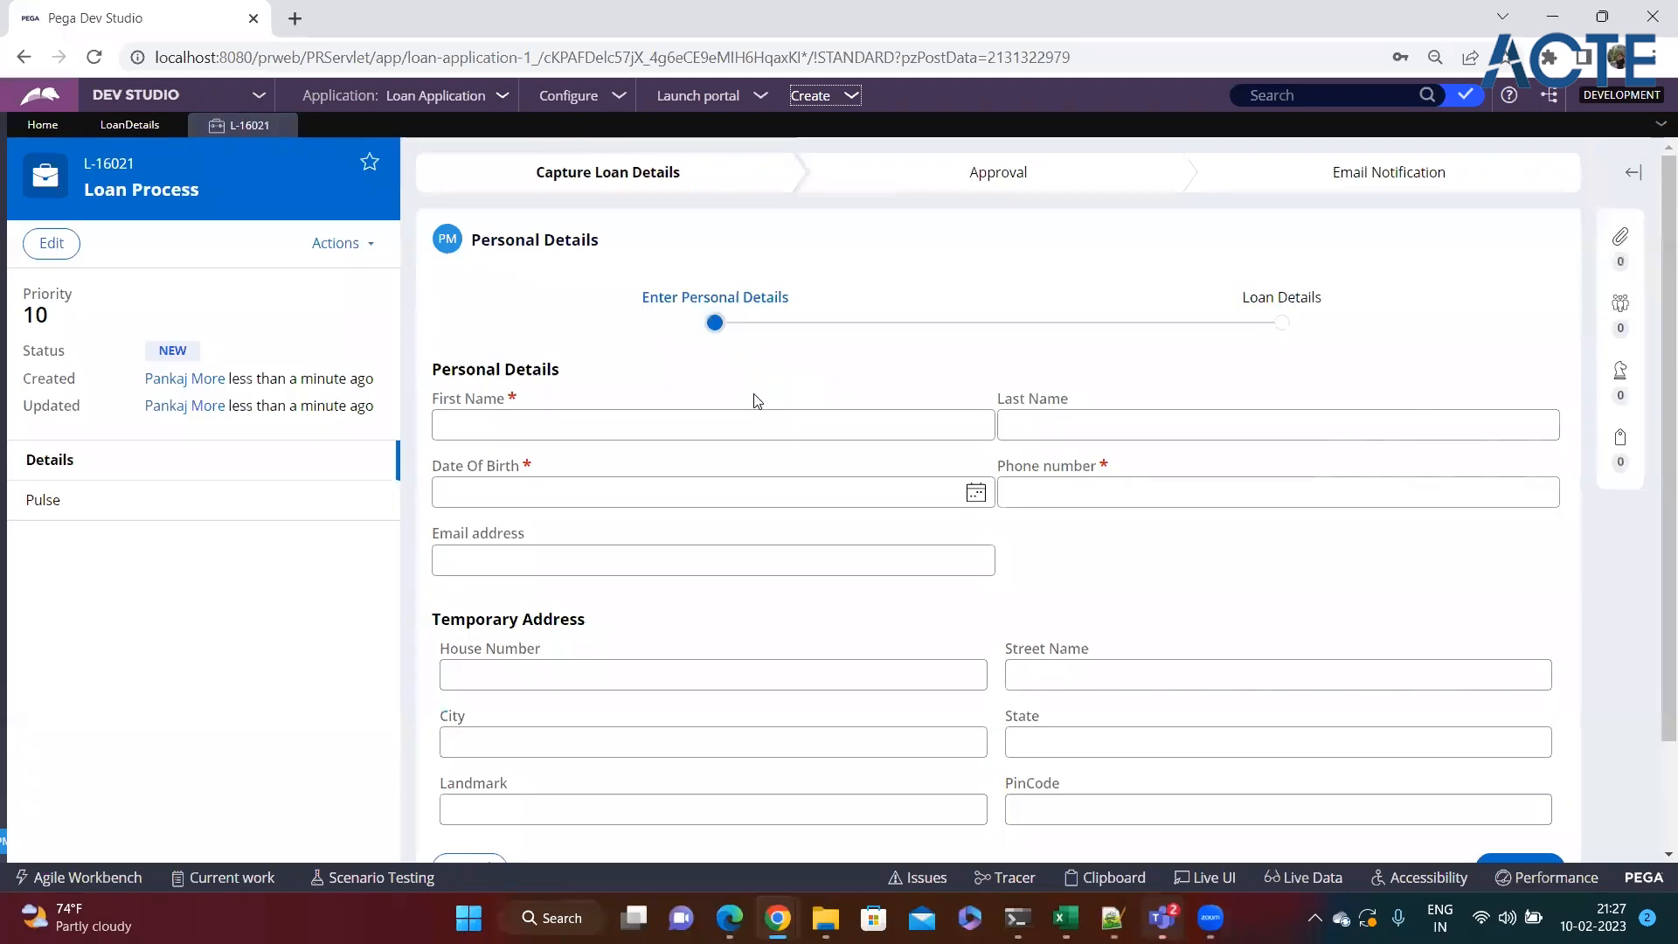
Fill in the applicant's first name, phone number and date of birth, and continue to the Loan Details step.
{"action": "scroll", "coordinate": [708, 448], "scroll_direction": "down", "scroll_amount": 2}
{"action": "left_click", "coordinate": [517, 289]}
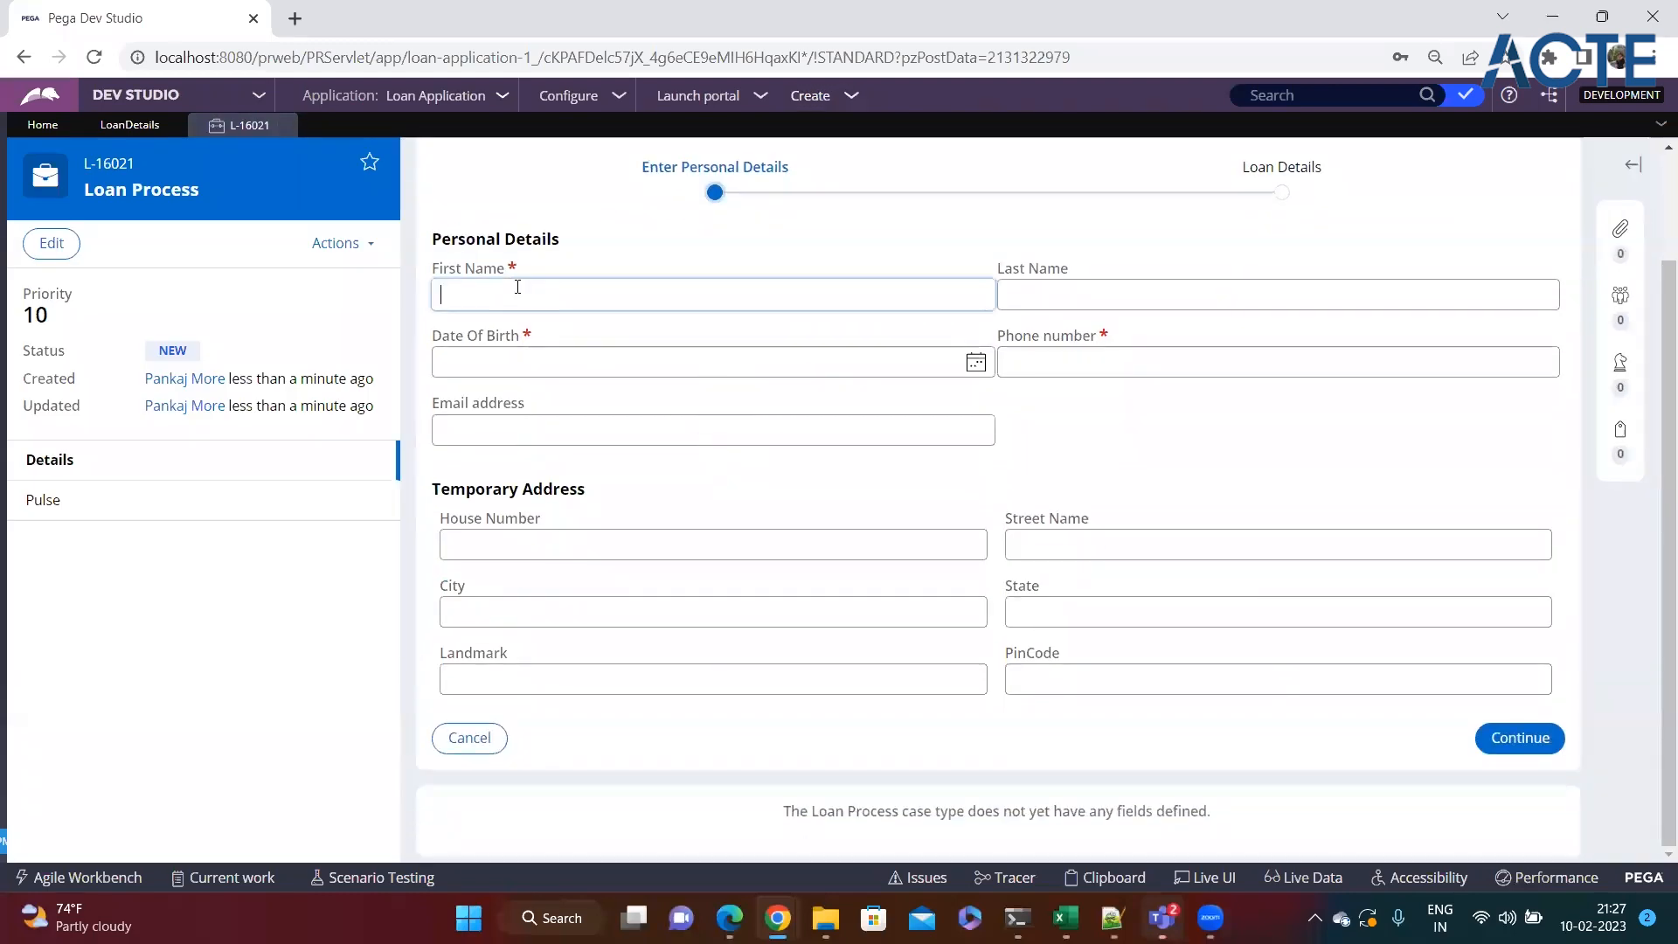
{"action": "type", "text": "dfsdf"}
{"action": "left_click", "coordinate": [1026, 367]}
{"action": "type", "text": "53453"}
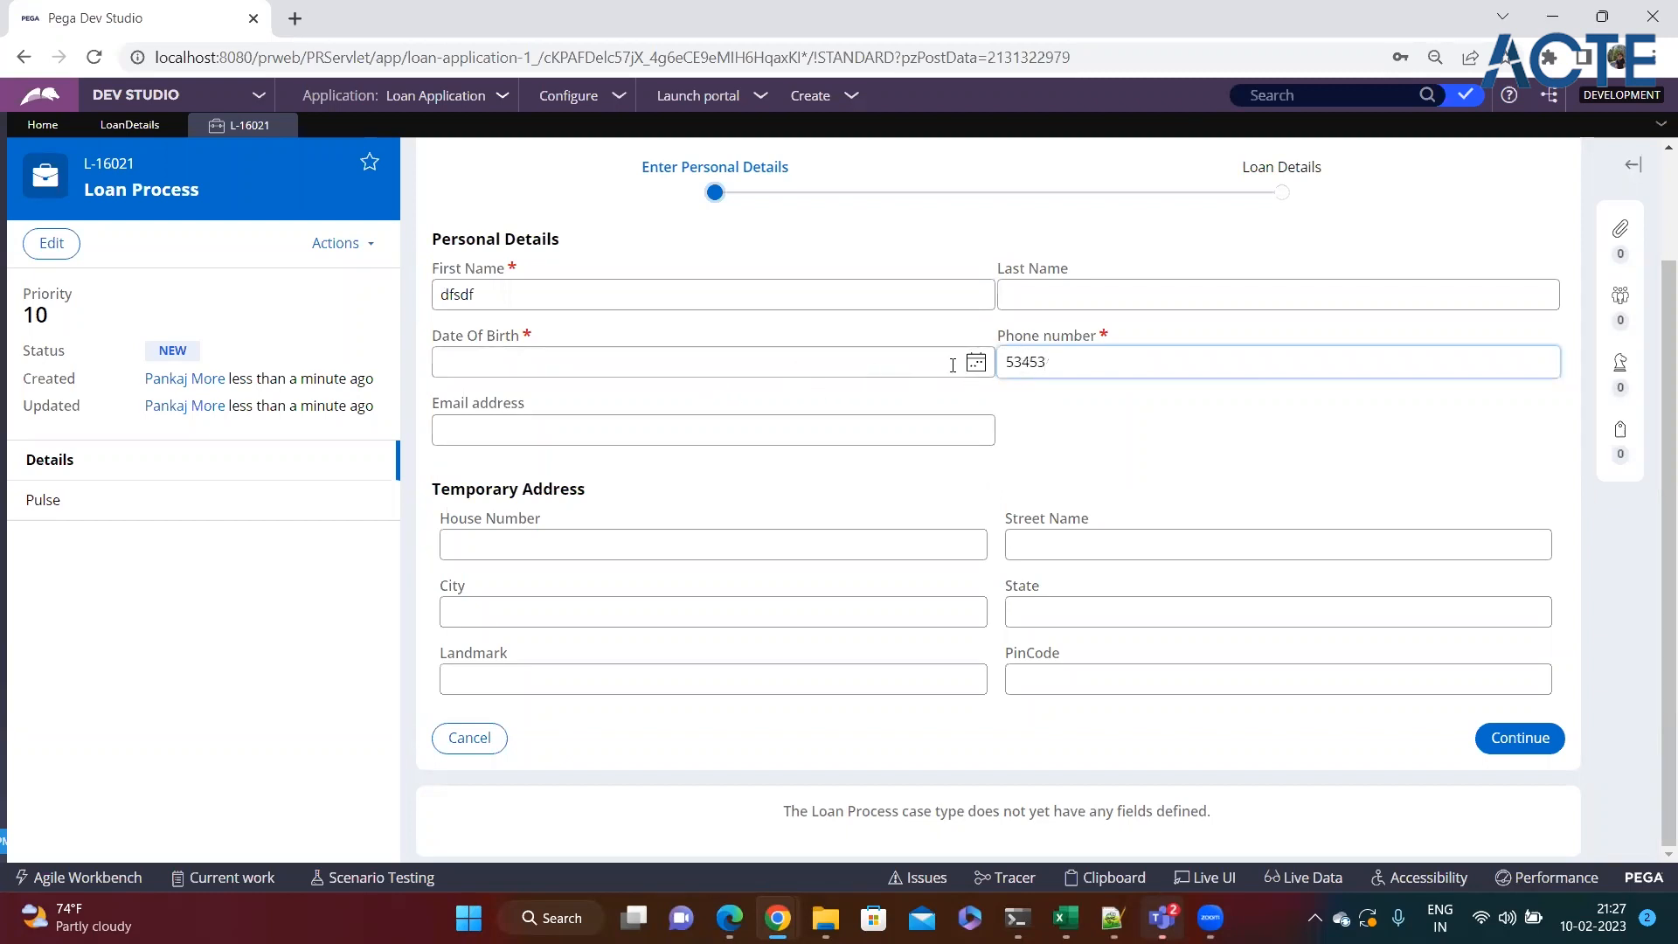
{"action": "left_click", "coordinate": [973, 364]}
{"action": "left_click", "coordinate": [560, 451]}
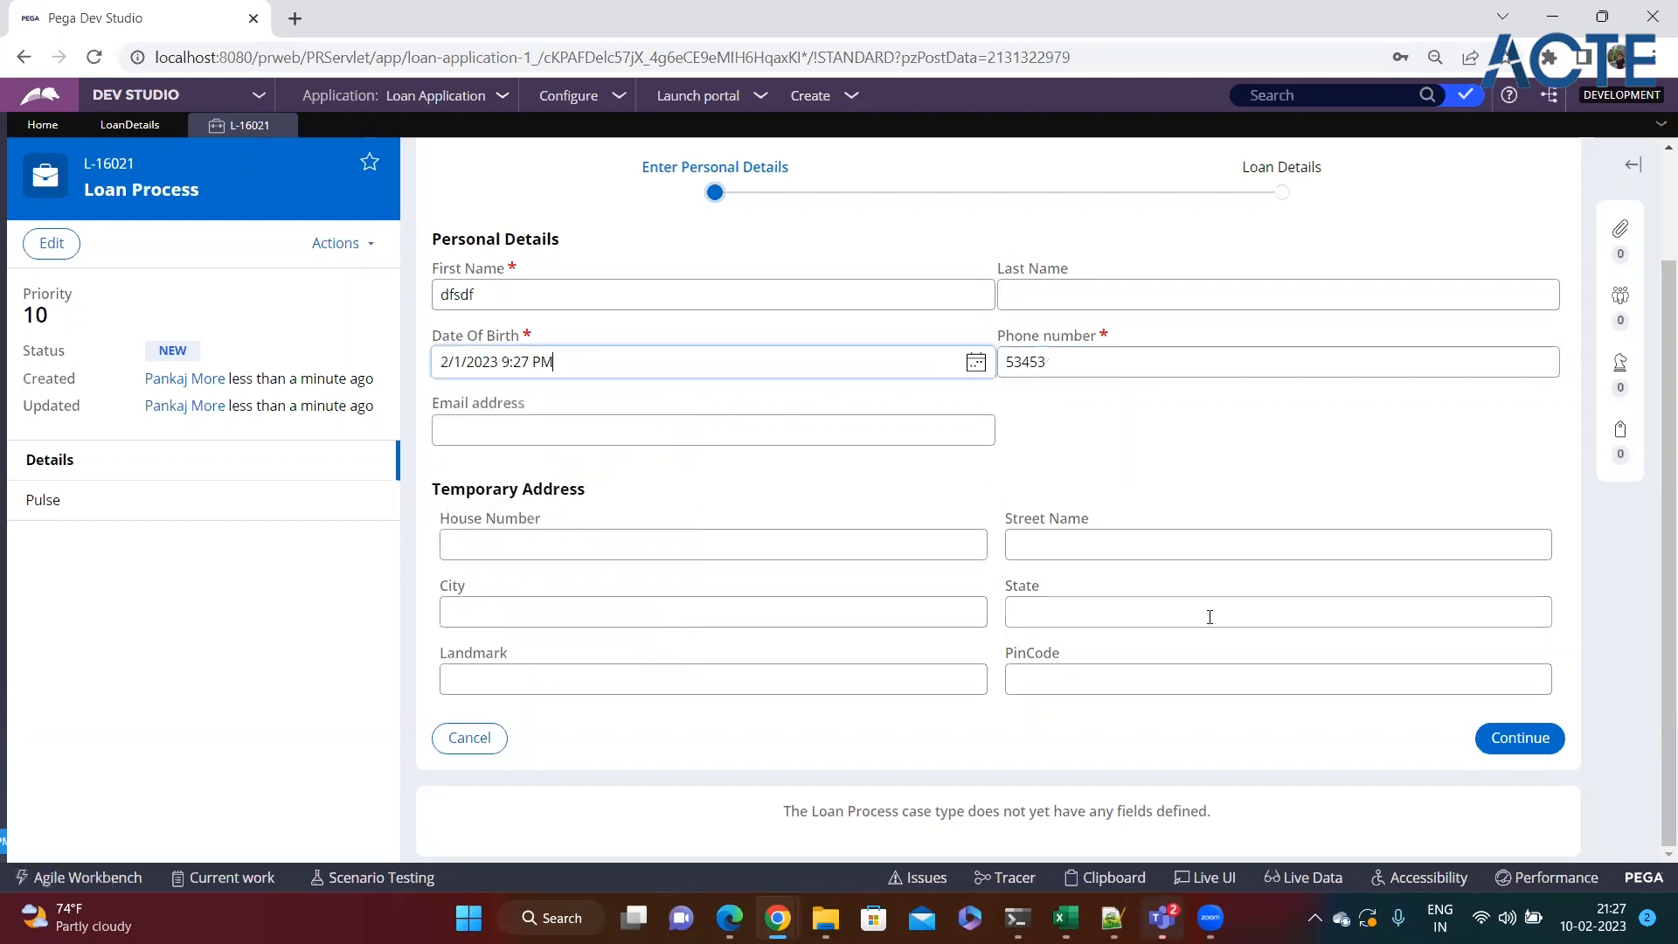
{"action": "left_click", "coordinate": [1510, 740]}
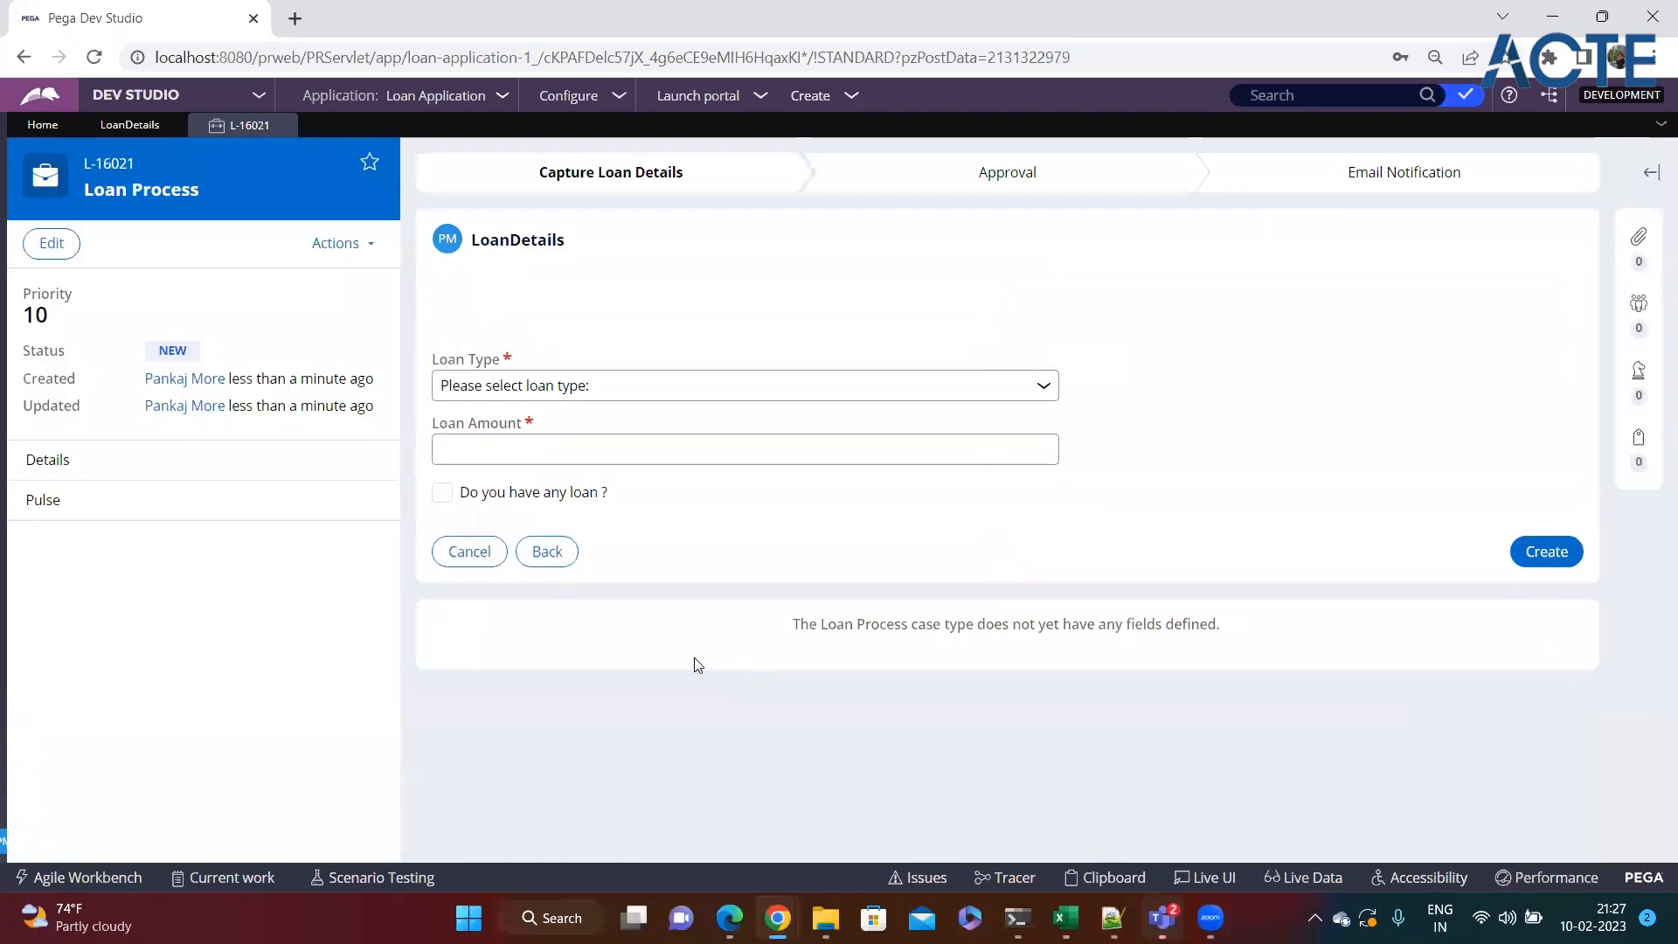
Tick "Do you have any loan ?", add one table item, and create the case with loan type Education Loan and loan amount 35345.
{"action": "left_click", "coordinate": [446, 495]}
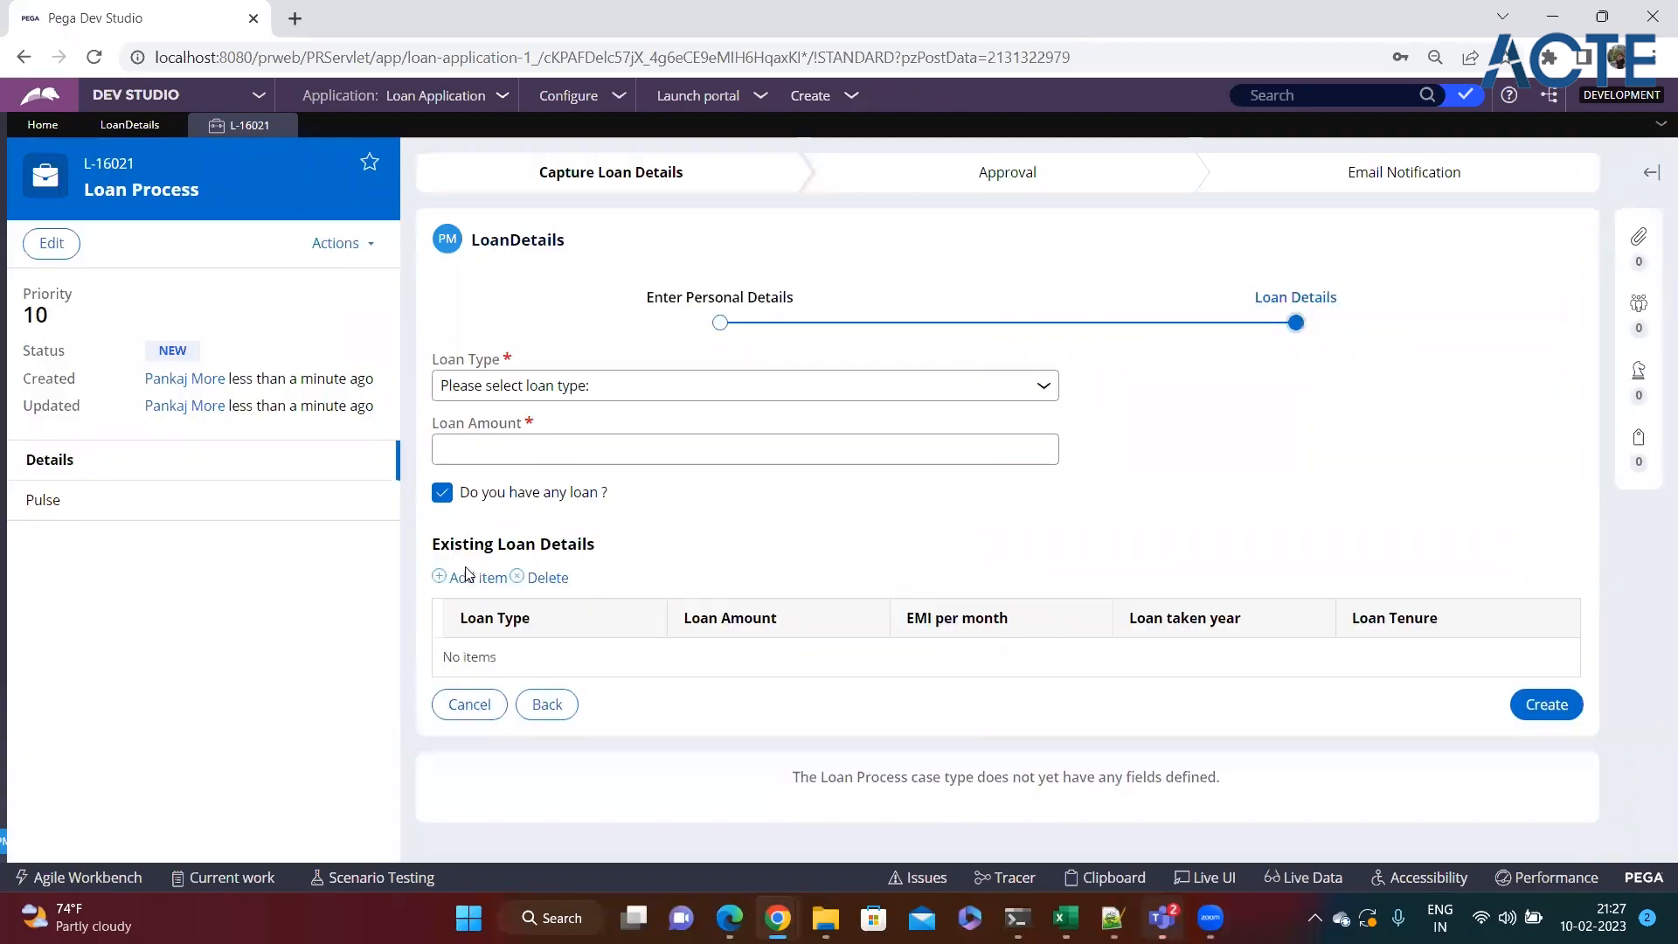
{"action": "left_click", "coordinate": [467, 578]}
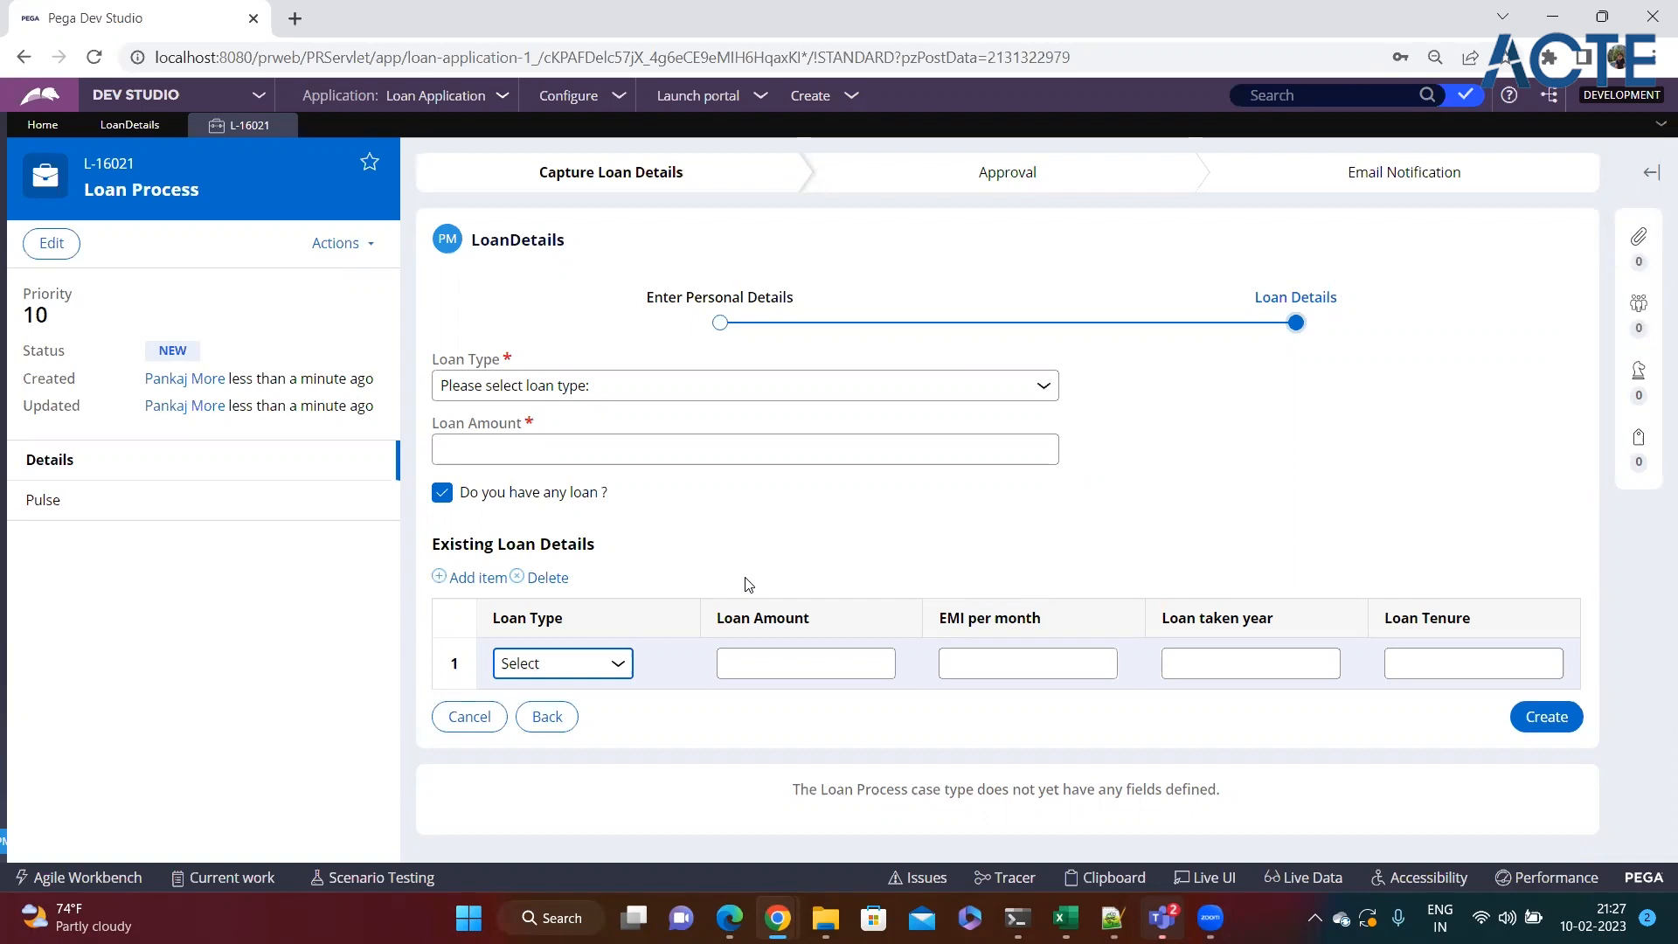
{"action": "left_click", "coordinate": [1036, 386]}
{"action": "left_click", "coordinate": [642, 429]}
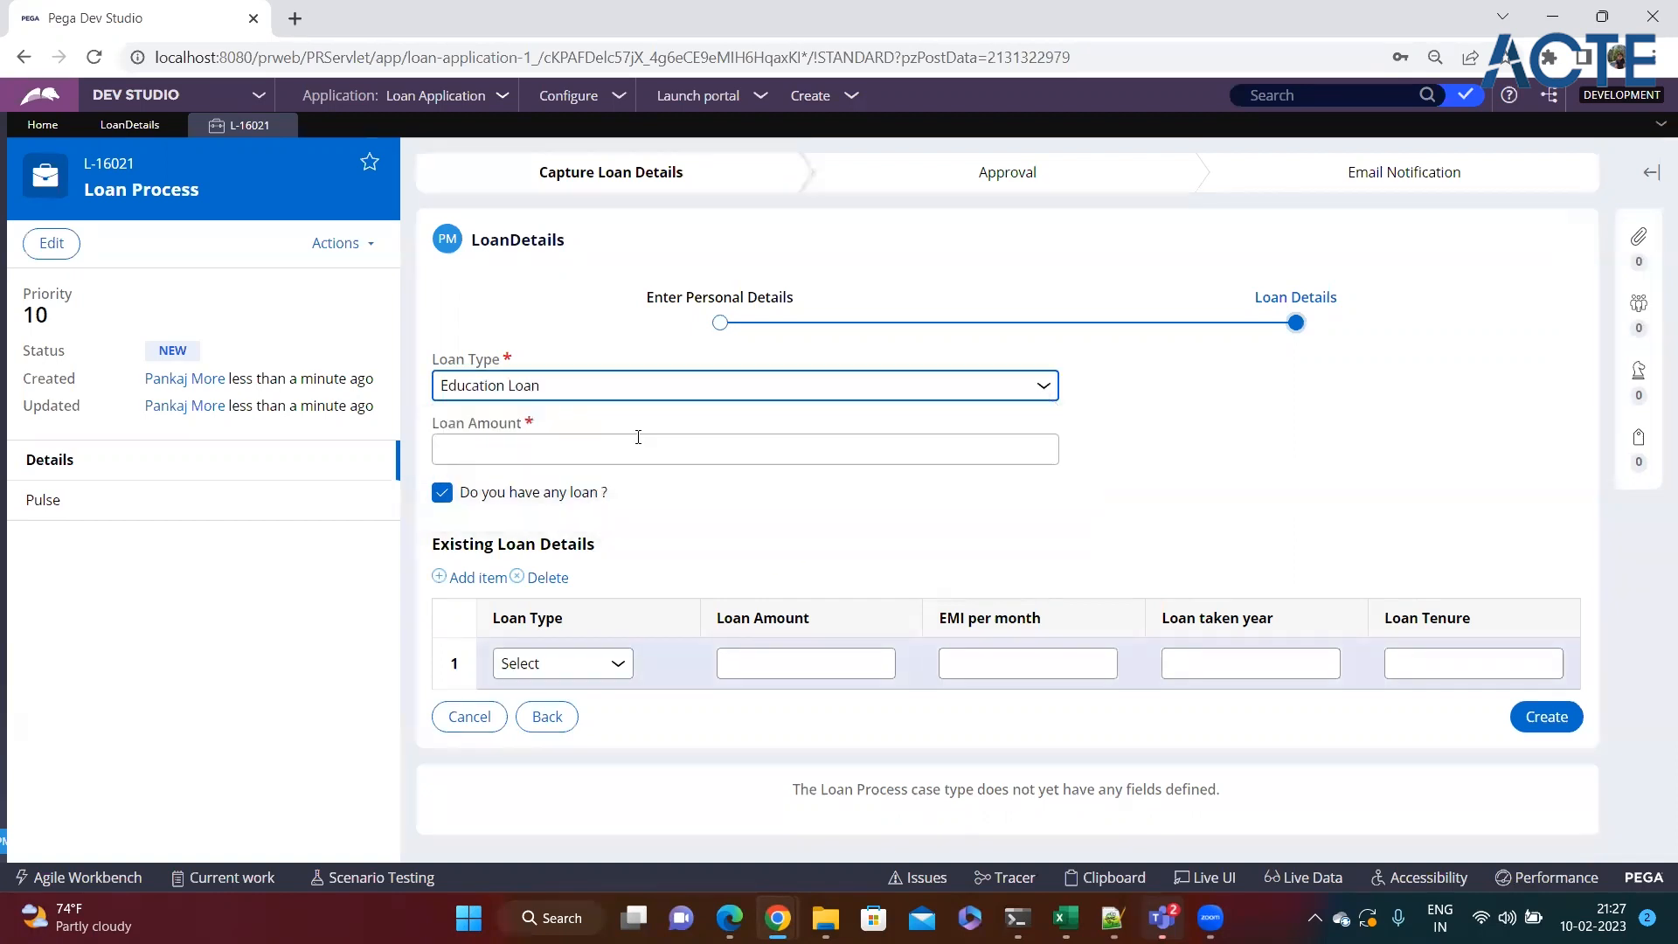
{"action": "left_click", "coordinate": [518, 453]}
{"action": "type", "text": "10000"}
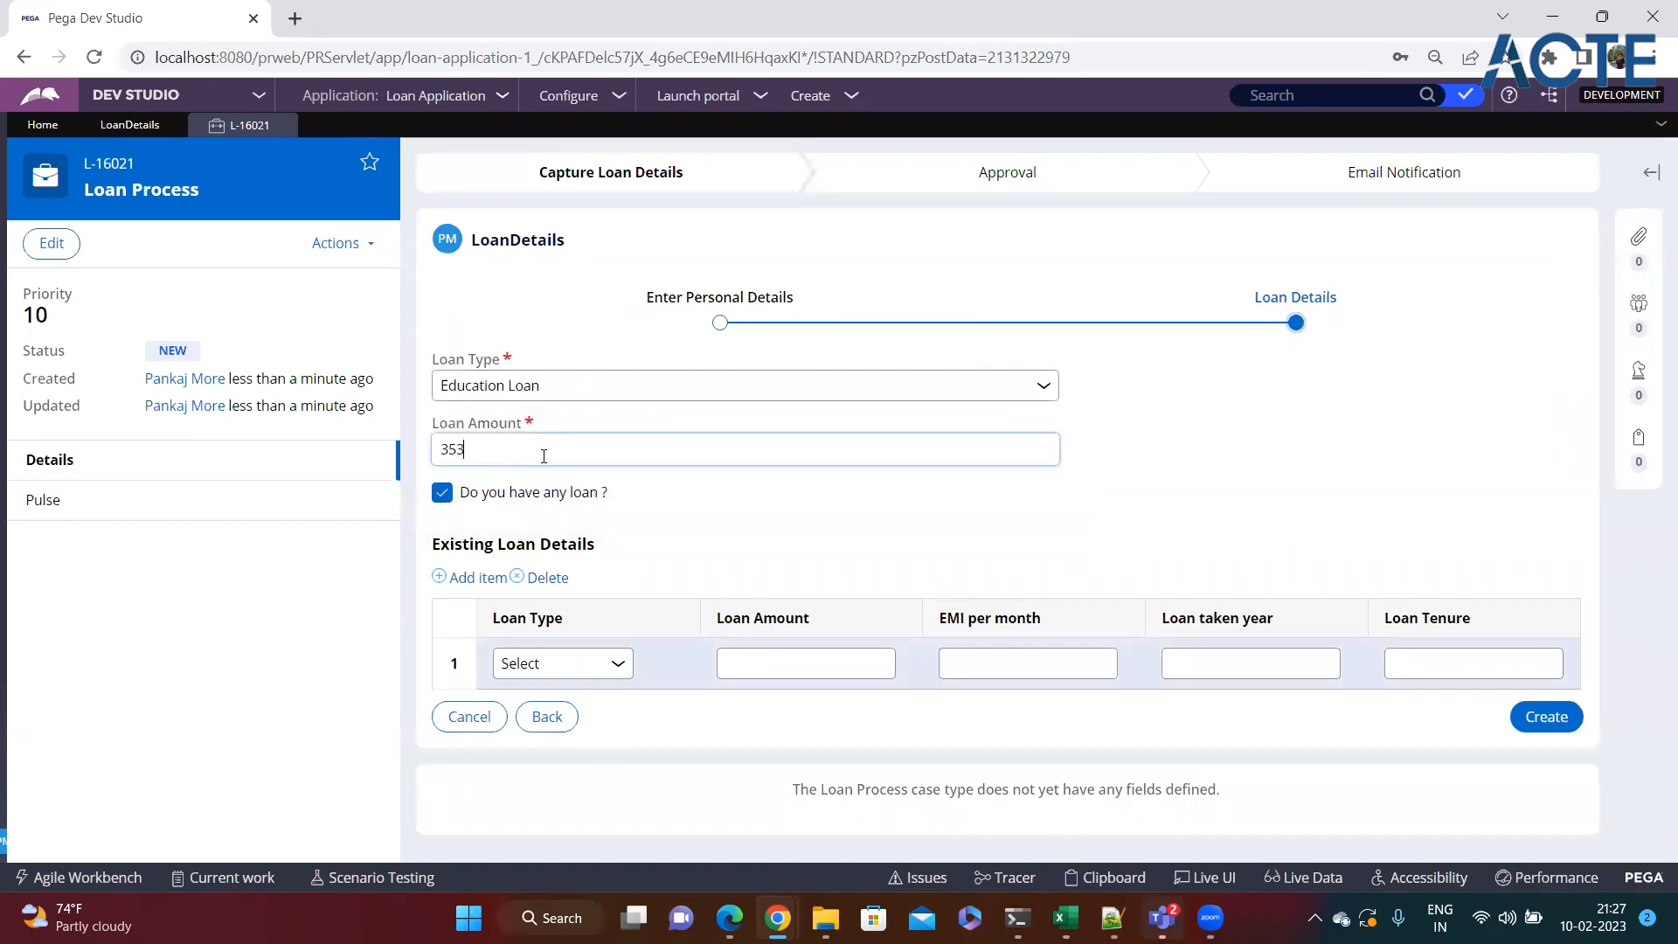
{"action": "left_click", "coordinate": [1540, 718]}
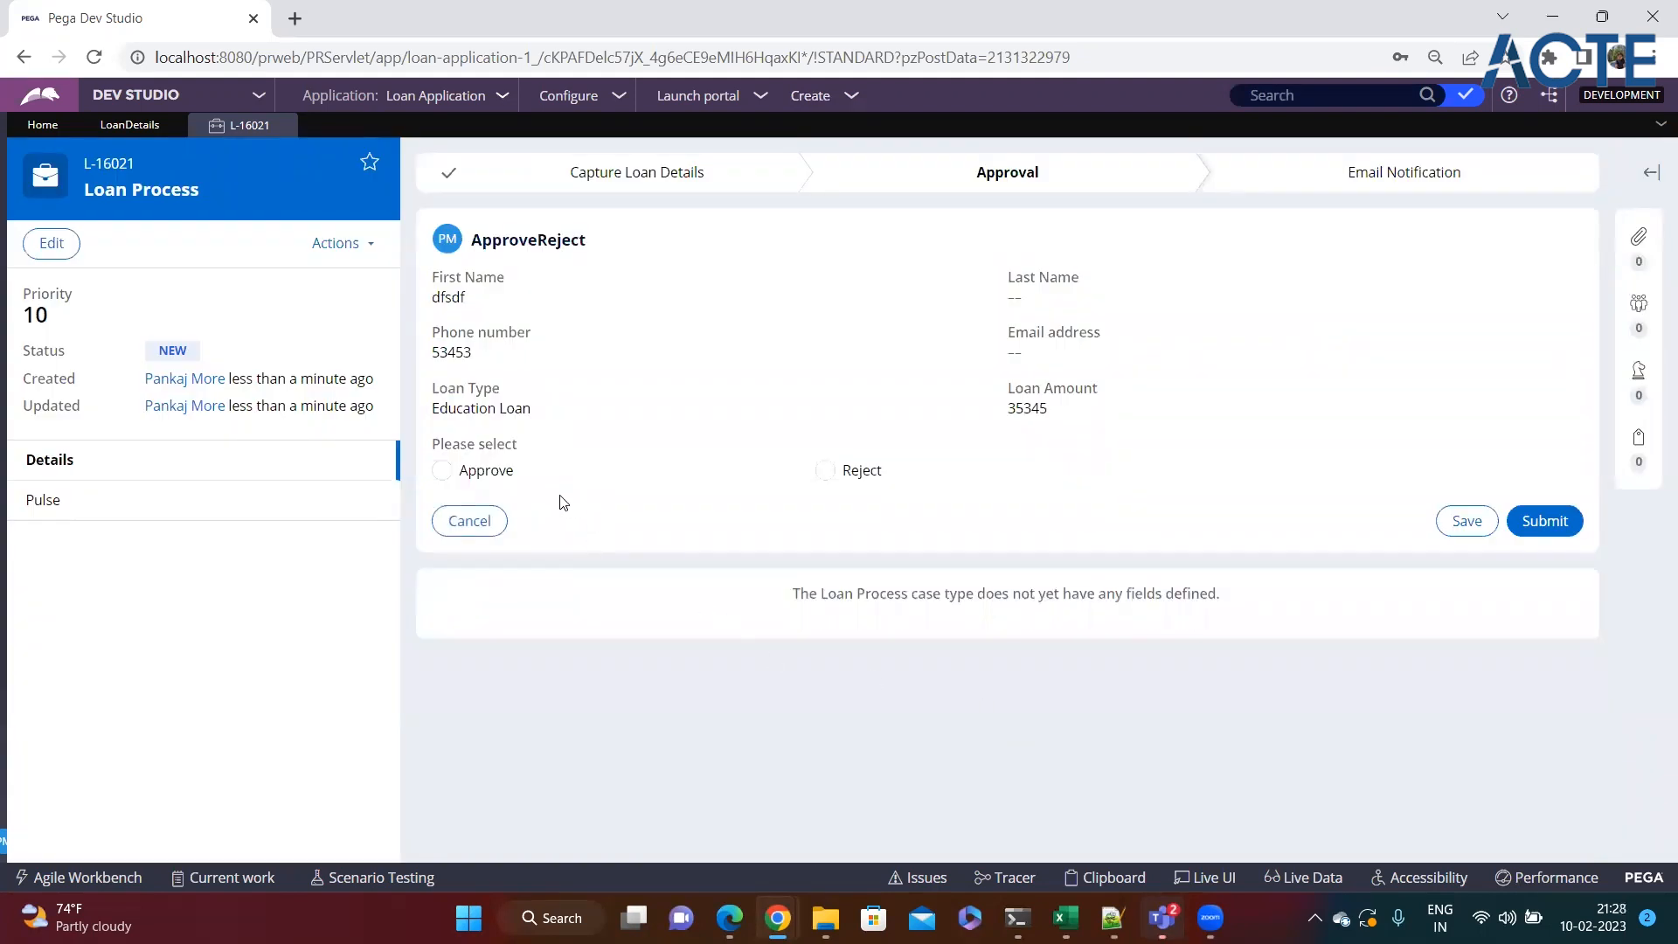
Switch the ApproveReject decision between Approve and Reject to examine when Rejection Comments is shown, ending on Approve.
{"action": "left_click", "coordinate": [443, 471]}
{"action": "left_click", "coordinate": [824, 471]}
{"action": "left_click", "coordinate": [592, 540]}
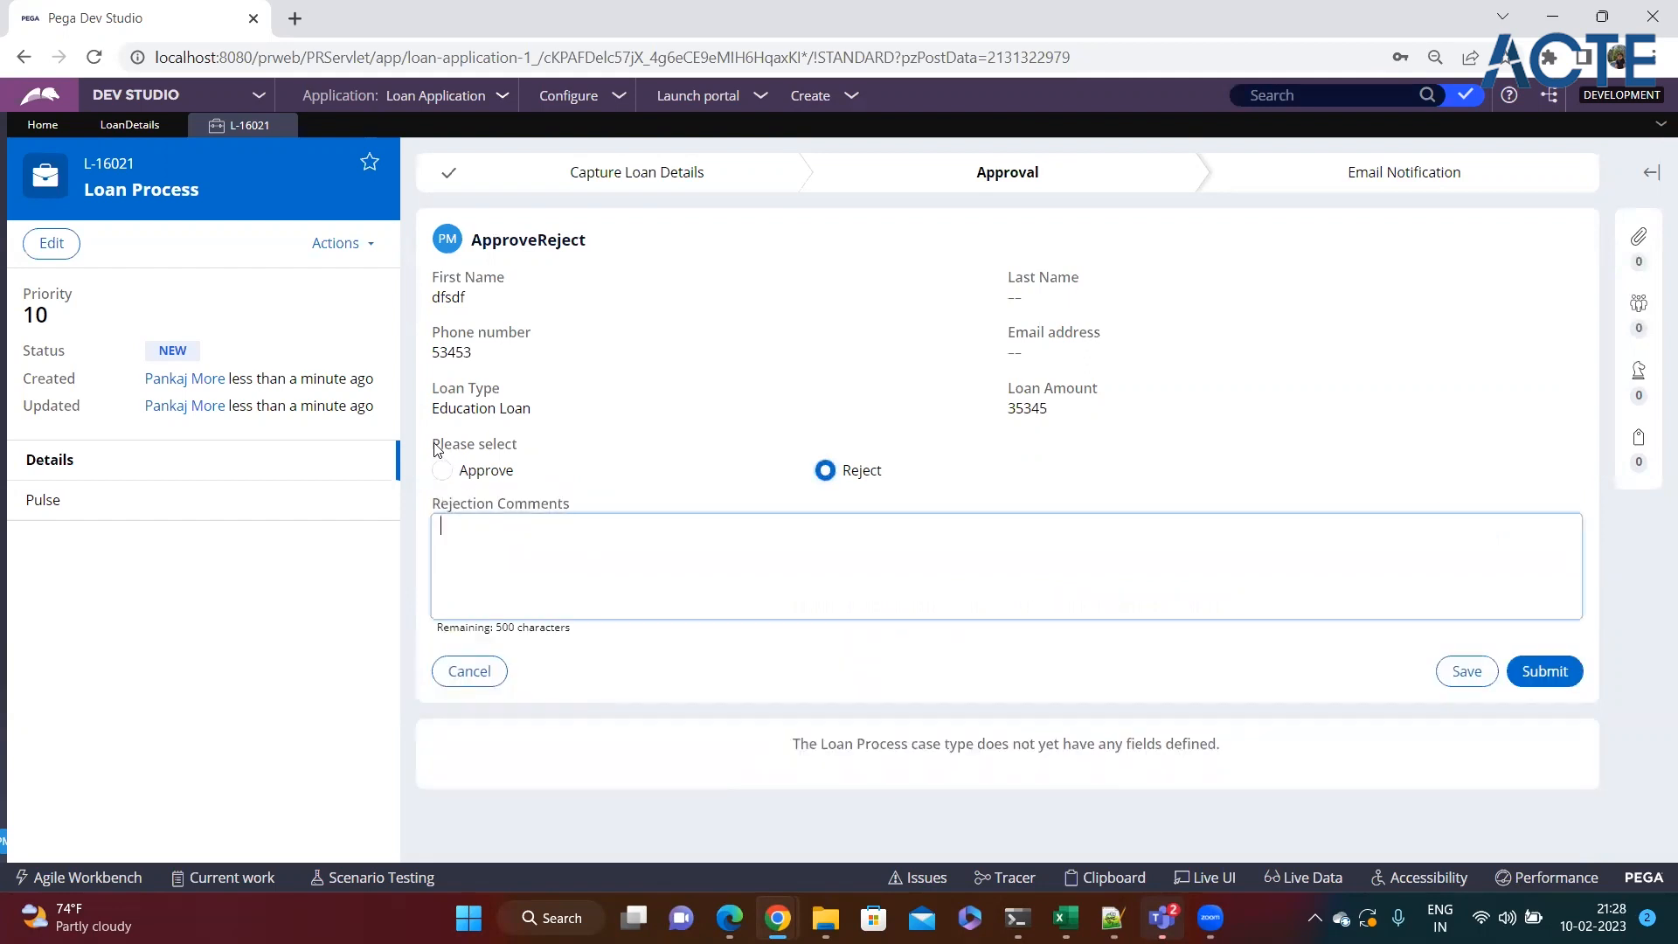
{"action": "left_click_drag", "start_coordinate": [434, 443], "coordinate": [542, 452]}
{"action": "left_click", "coordinate": [547, 472]}
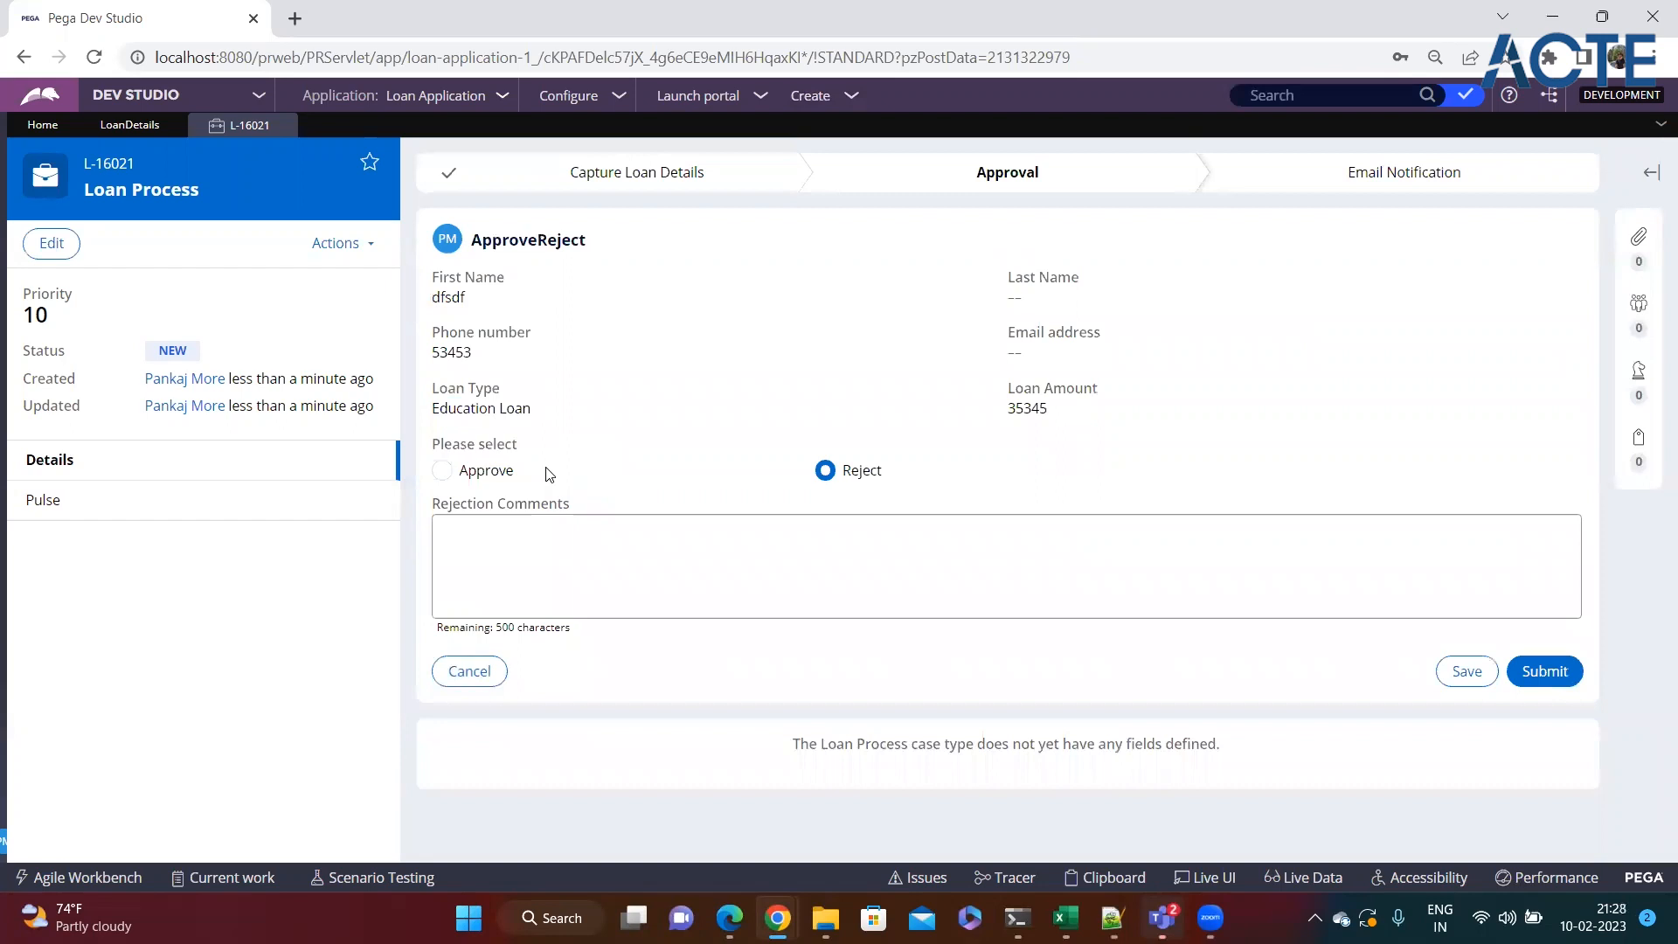
{"action": "left_click_drag", "start_coordinate": [516, 479], "coordinate": [459, 478]}
{"action": "left_click", "coordinate": [562, 477]}
{"action": "left_click", "coordinate": [444, 471]}
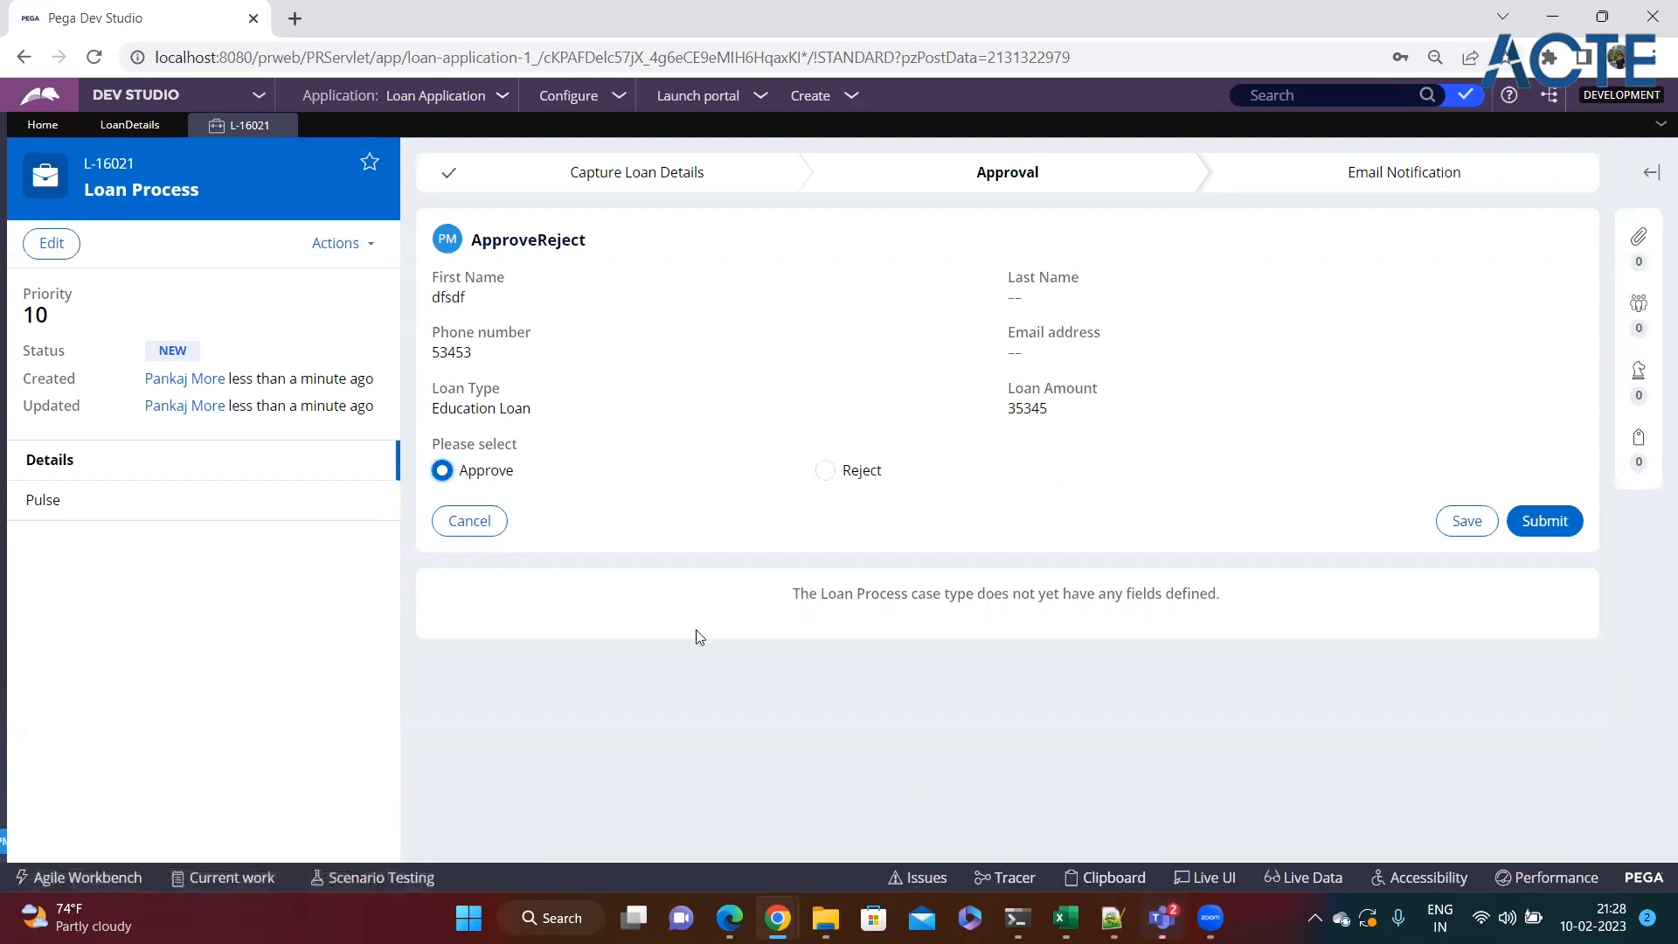
{"action": "left_click_drag", "start_coordinate": [472, 450], "coordinate": [536, 454]}
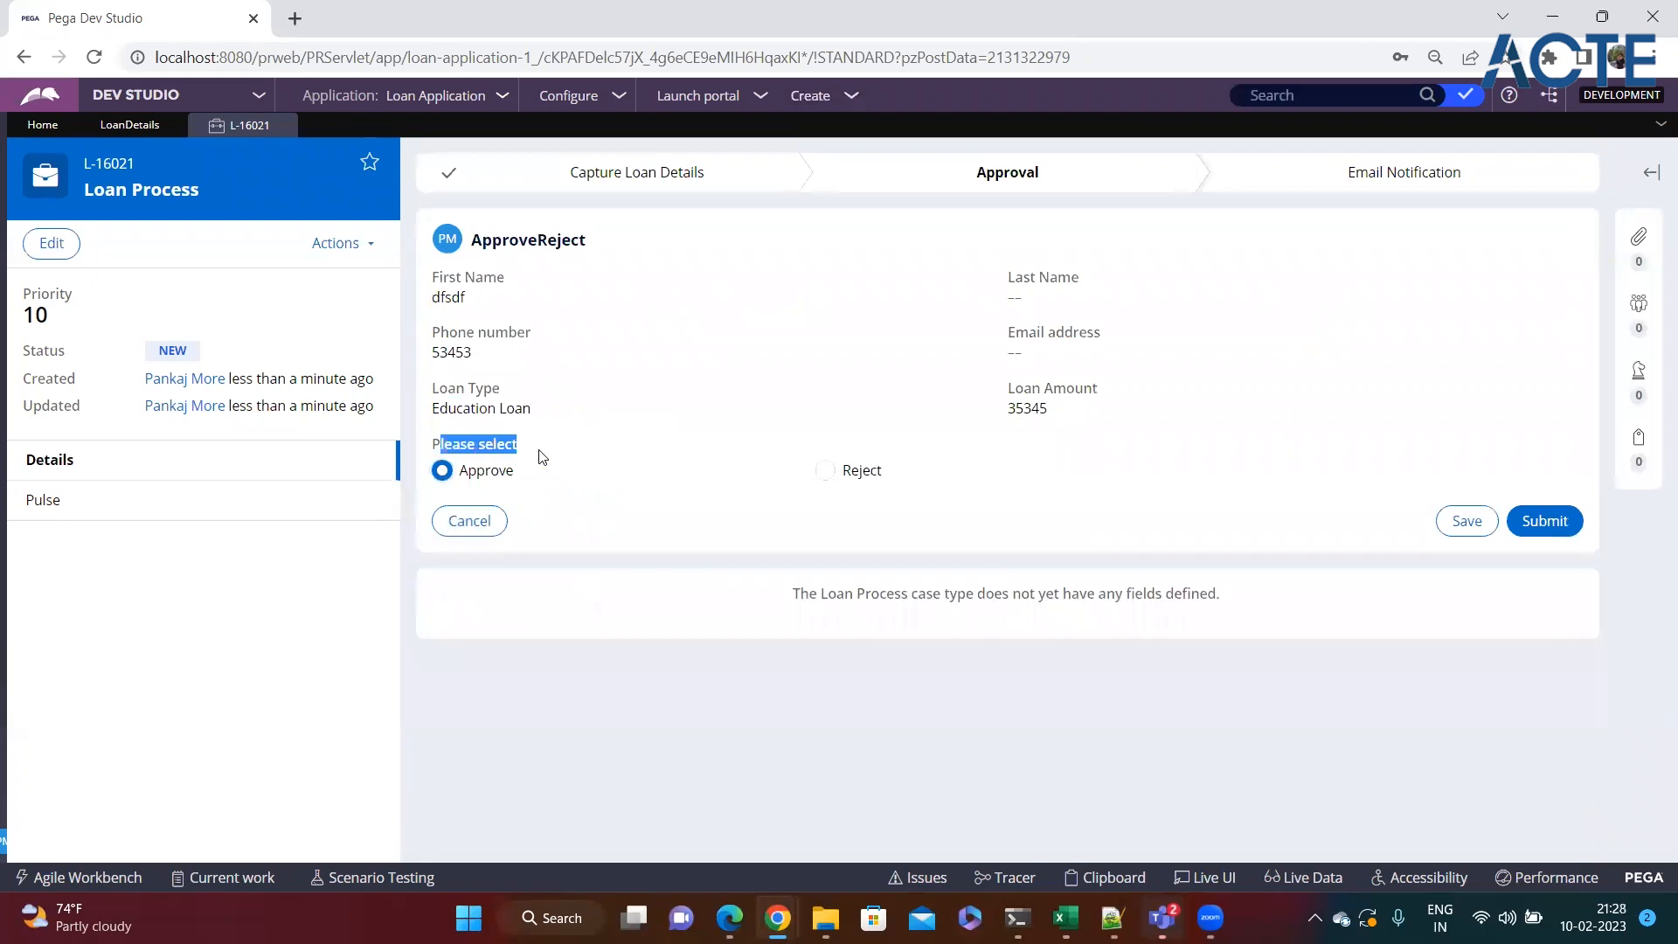
{"action": "left_click", "coordinate": [825, 471]}
{"action": "left_click", "coordinate": [441, 471]}
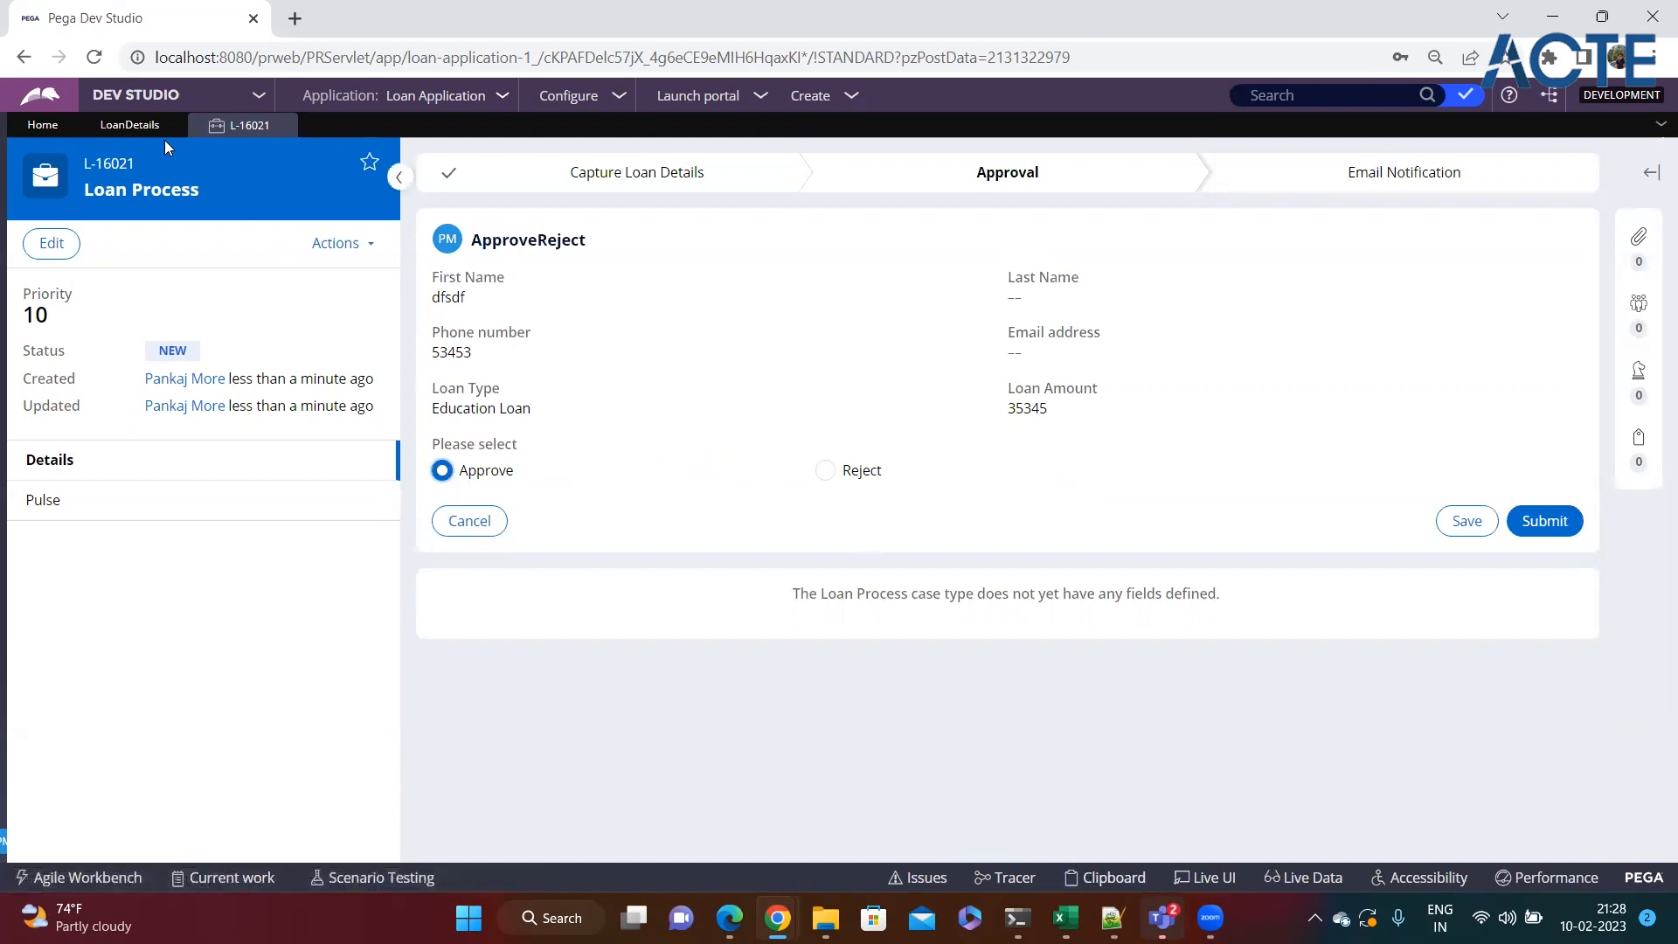
Open the AnyPastLoan property from the "Do you have any loan ?" checkbox in LoanDetails and examine its table type options.
{"action": "left_click", "coordinate": [133, 125]}
{"action": "left_click", "coordinate": [163, 546]}
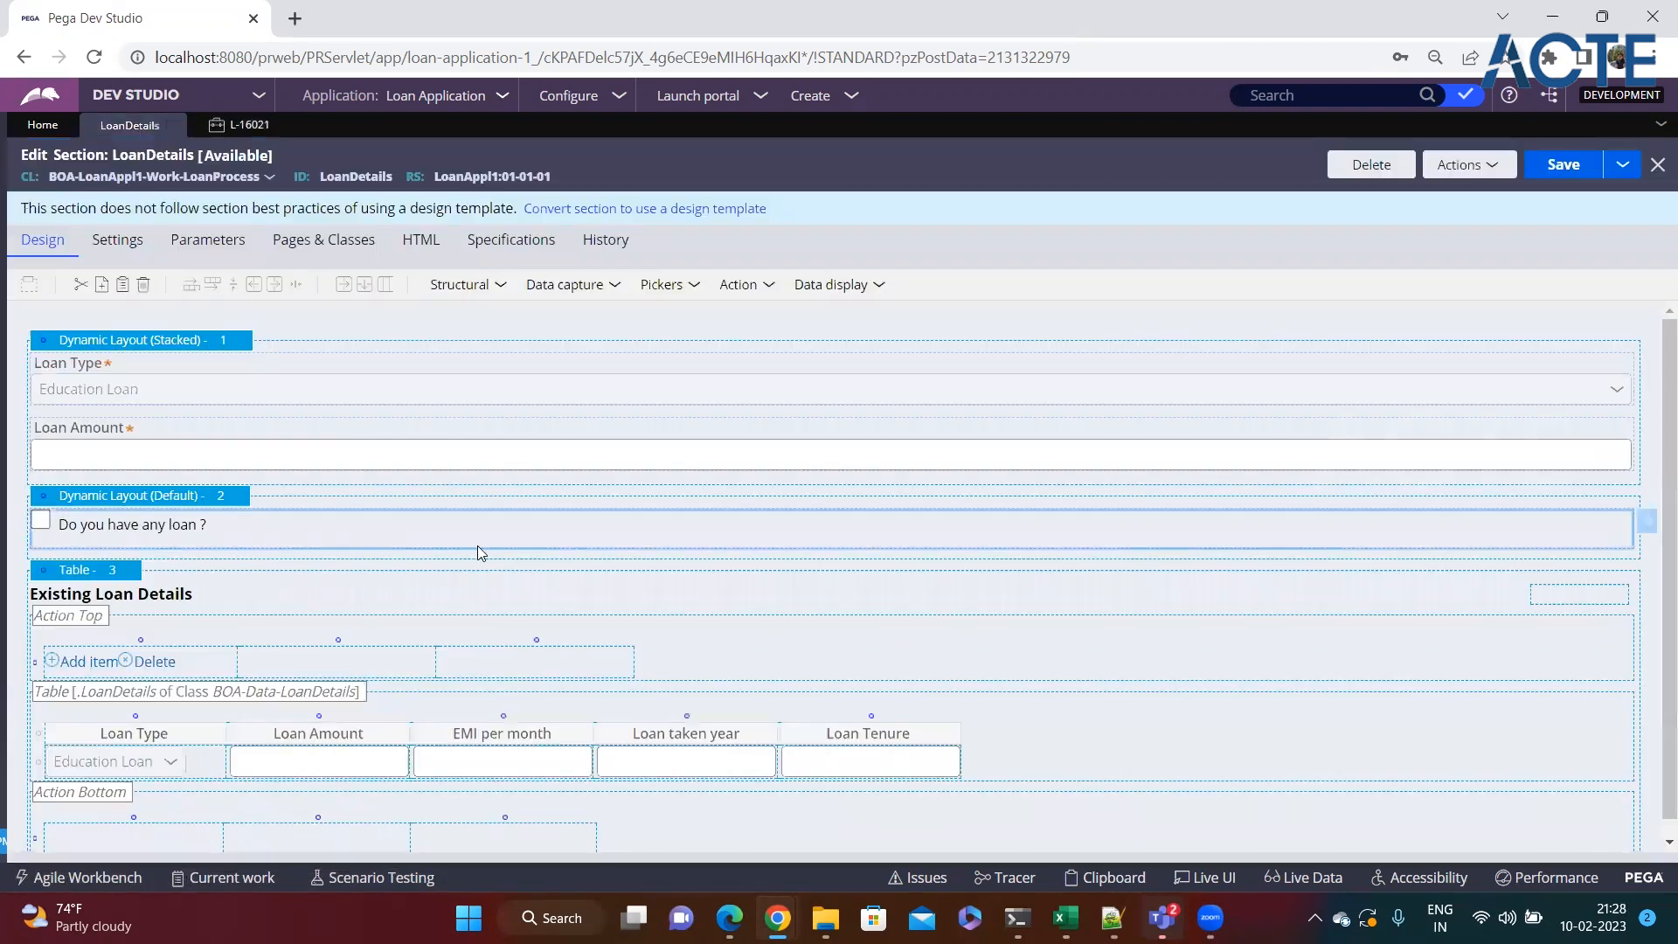
{"action": "left_click", "coordinate": [1648, 523]}
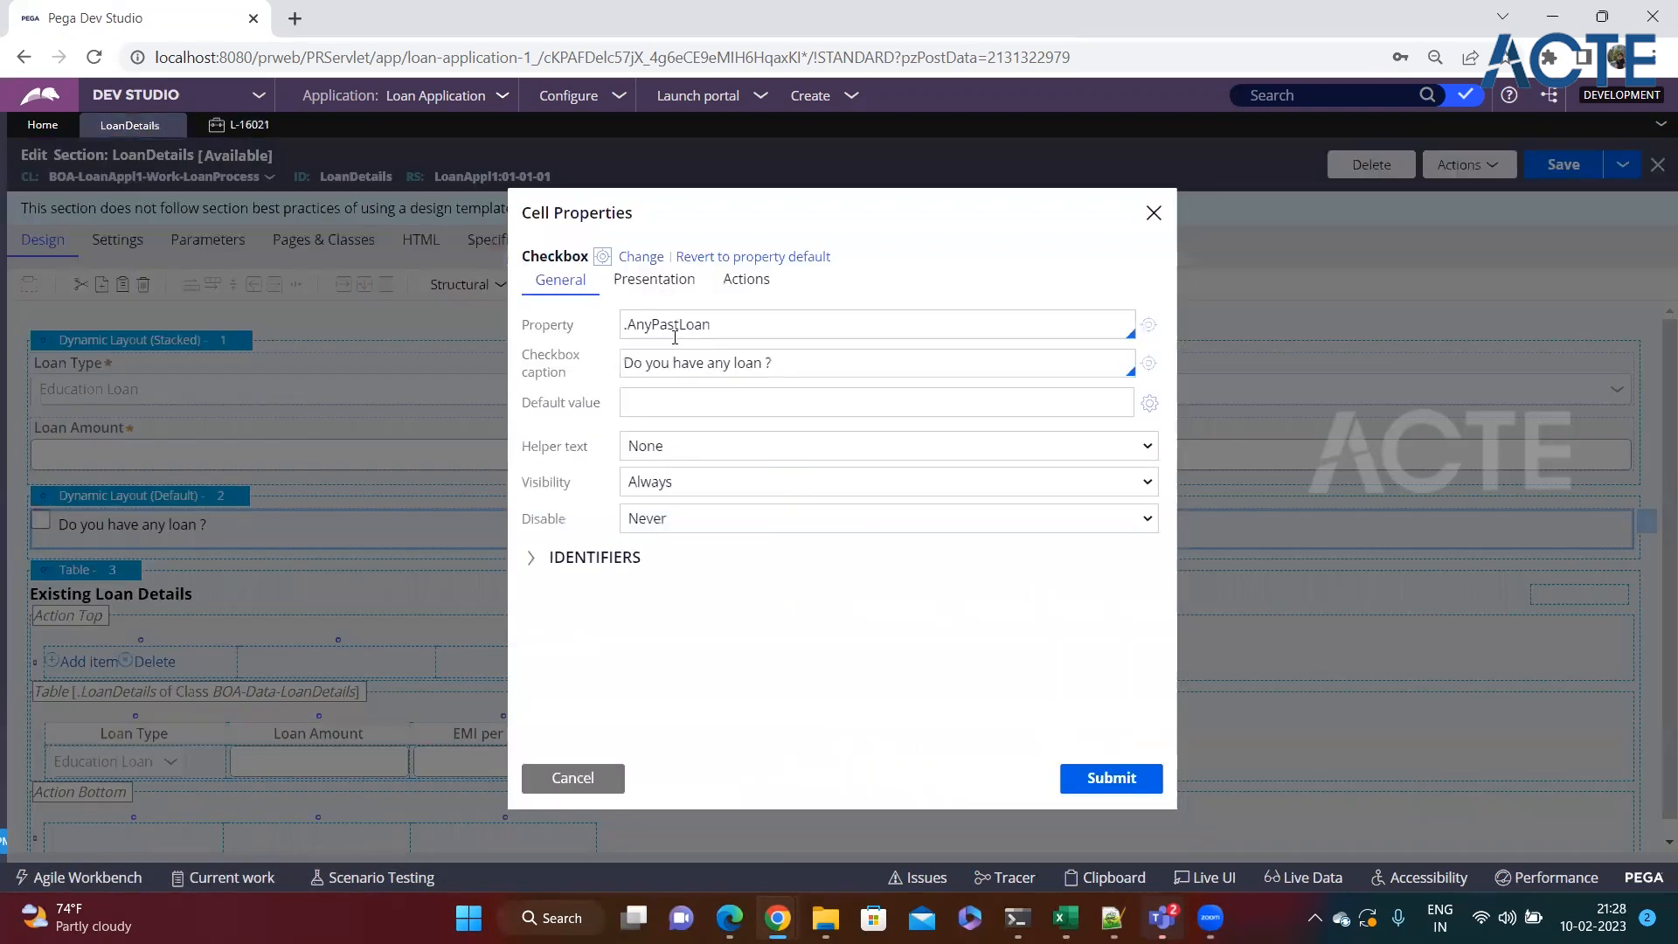
{"action": "left_click", "coordinate": [1148, 325]}
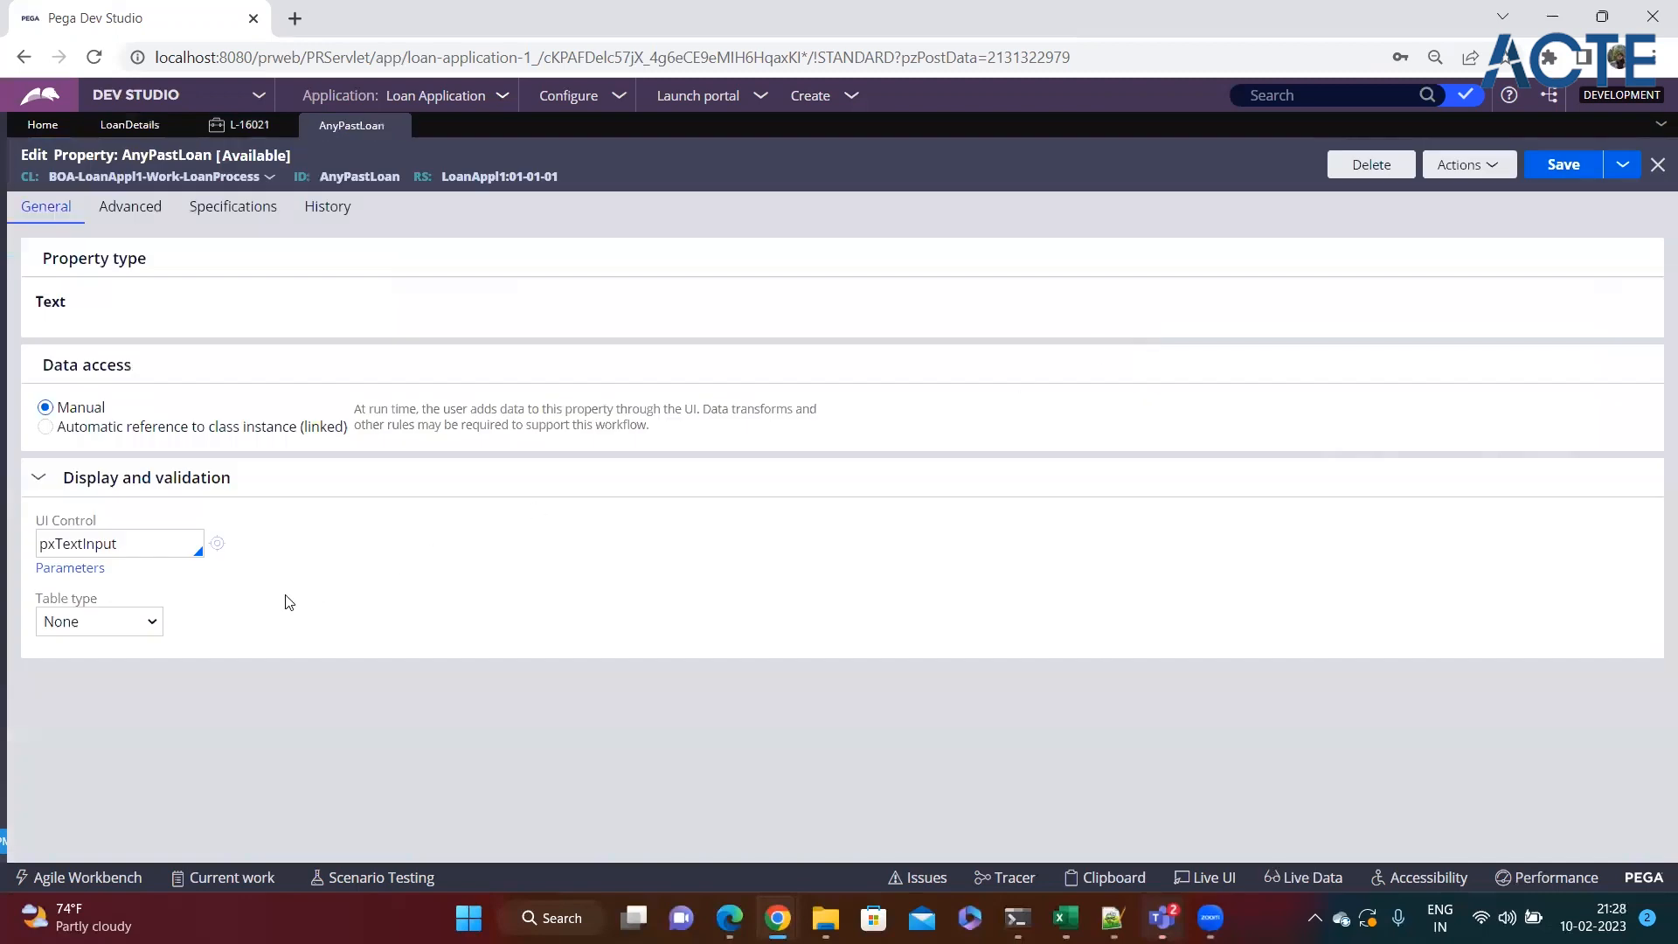
{"action": "left_click", "coordinate": [134, 627]}
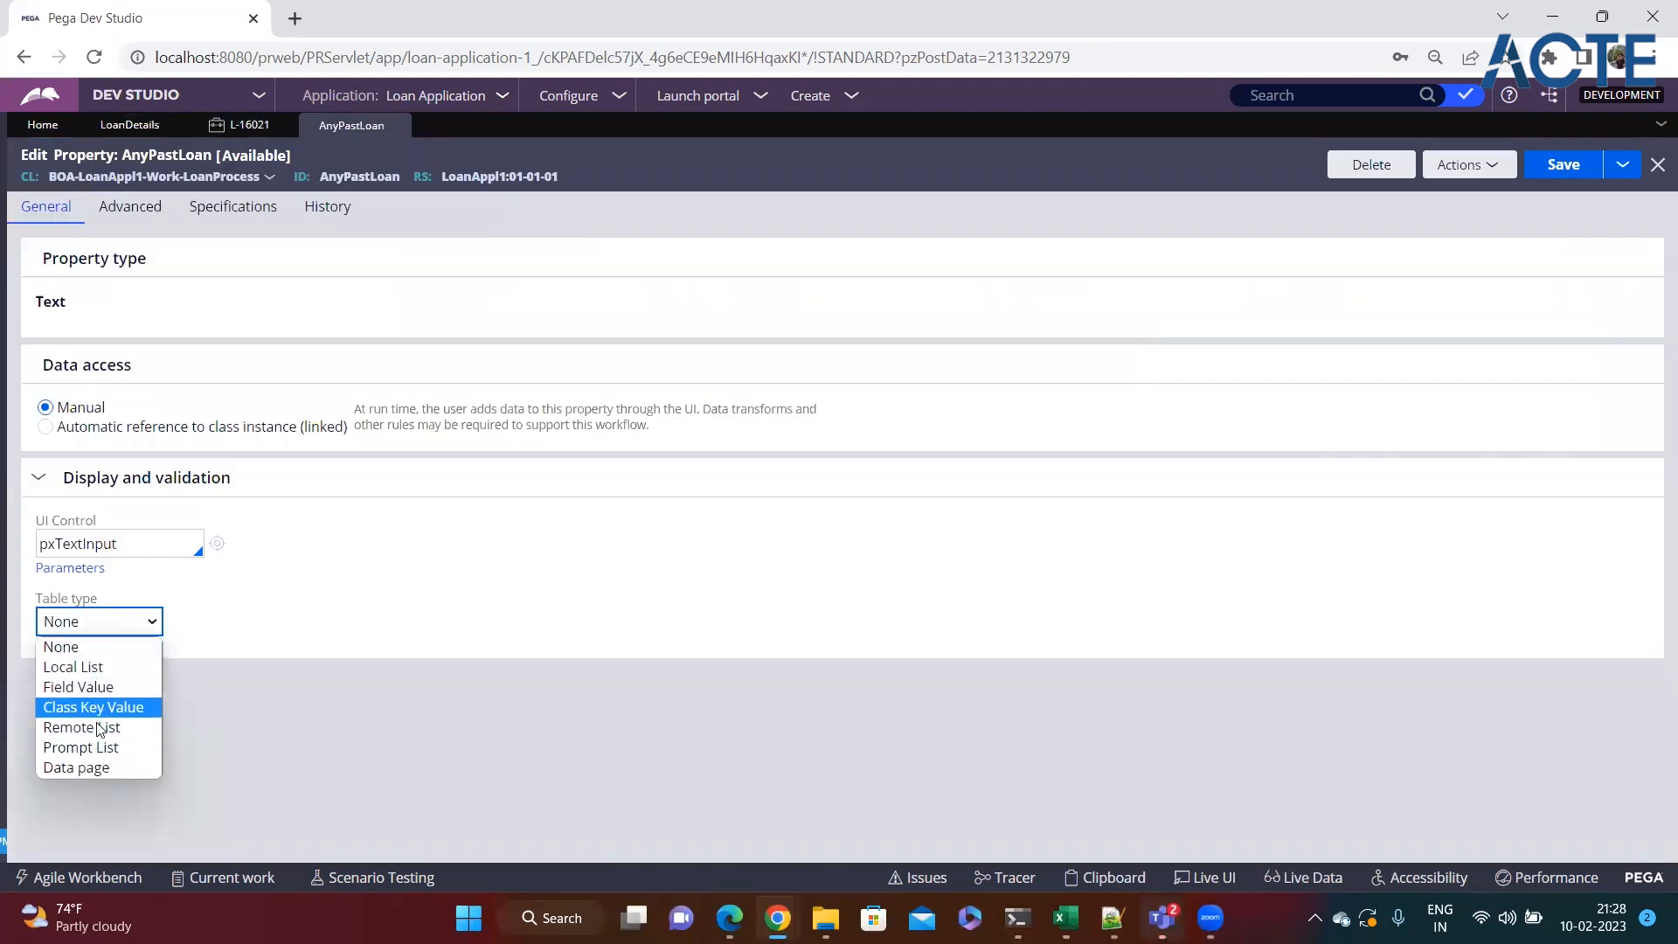
{"action": "left_click", "coordinate": [207, 717]}
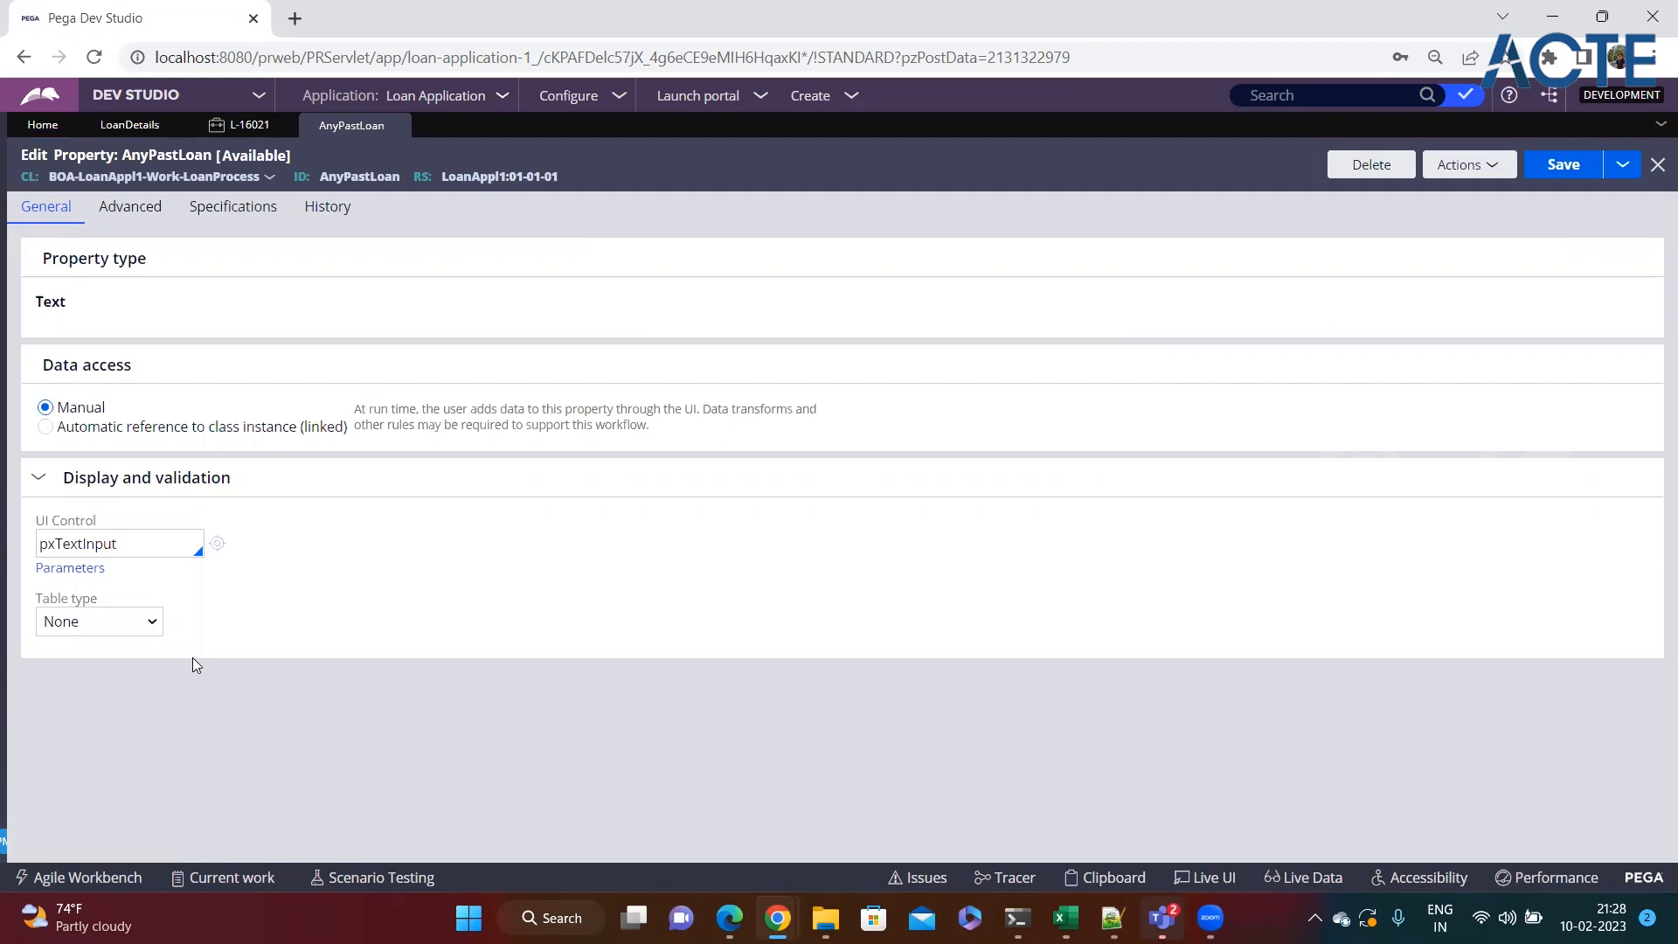
Return to the LoanDetails section and close the checkbox's cell properties without changes.
{"action": "left_click", "coordinate": [244, 131]}
{"action": "left_click", "coordinate": [129, 125]}
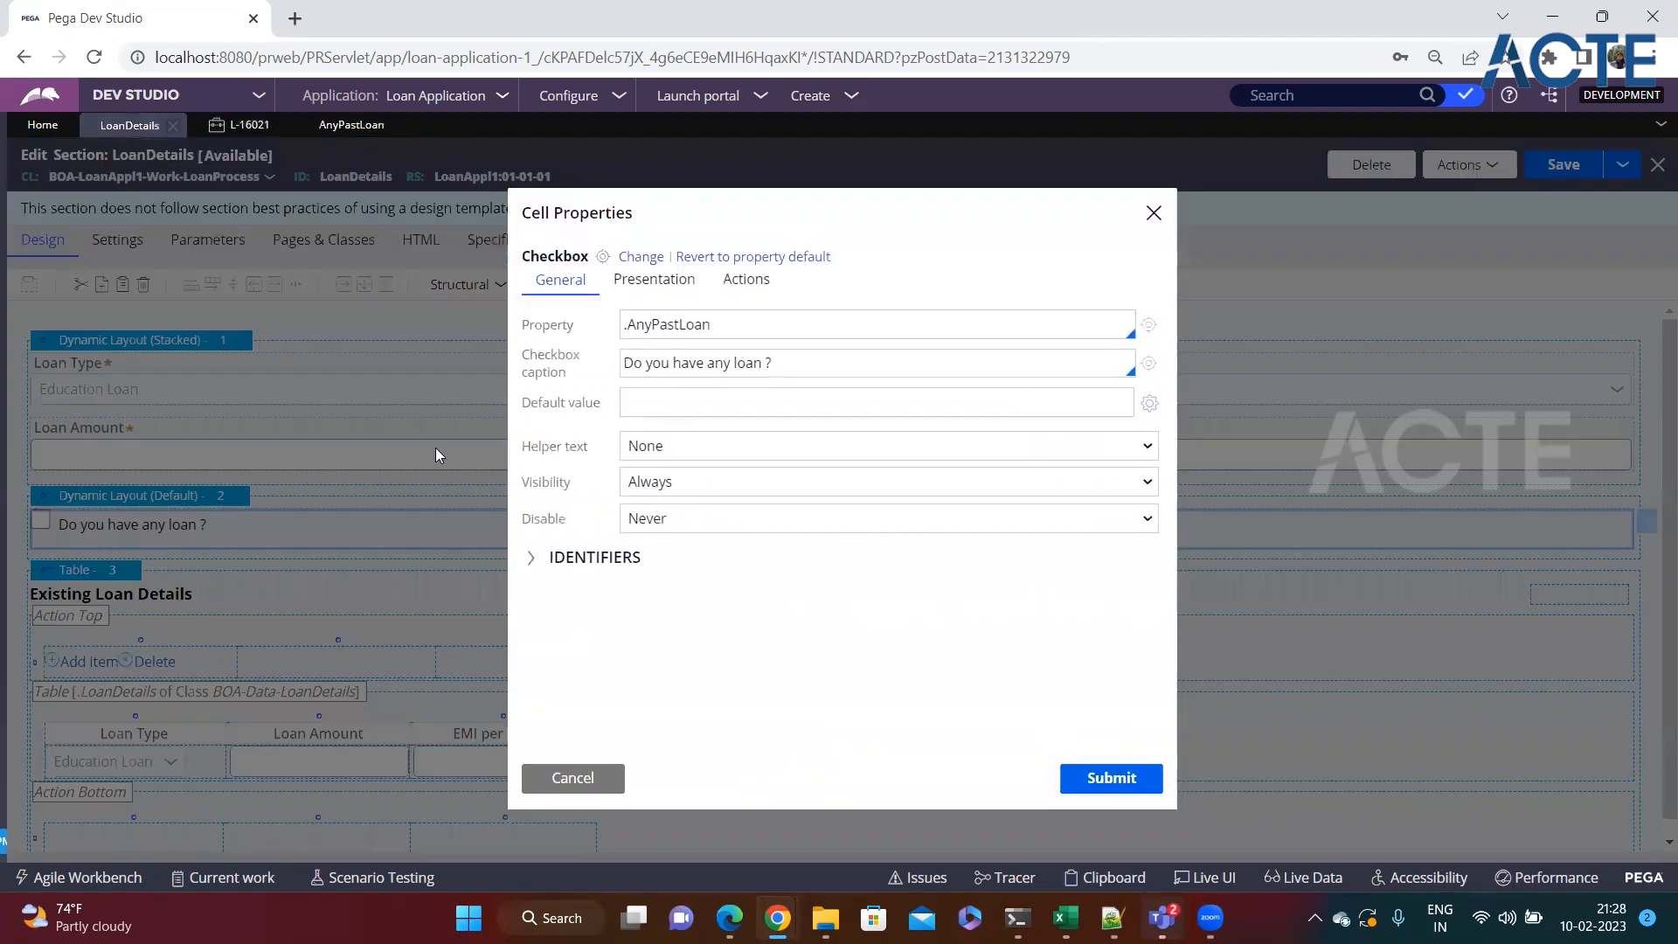
{"action": "left_click", "coordinate": [1150, 216]}
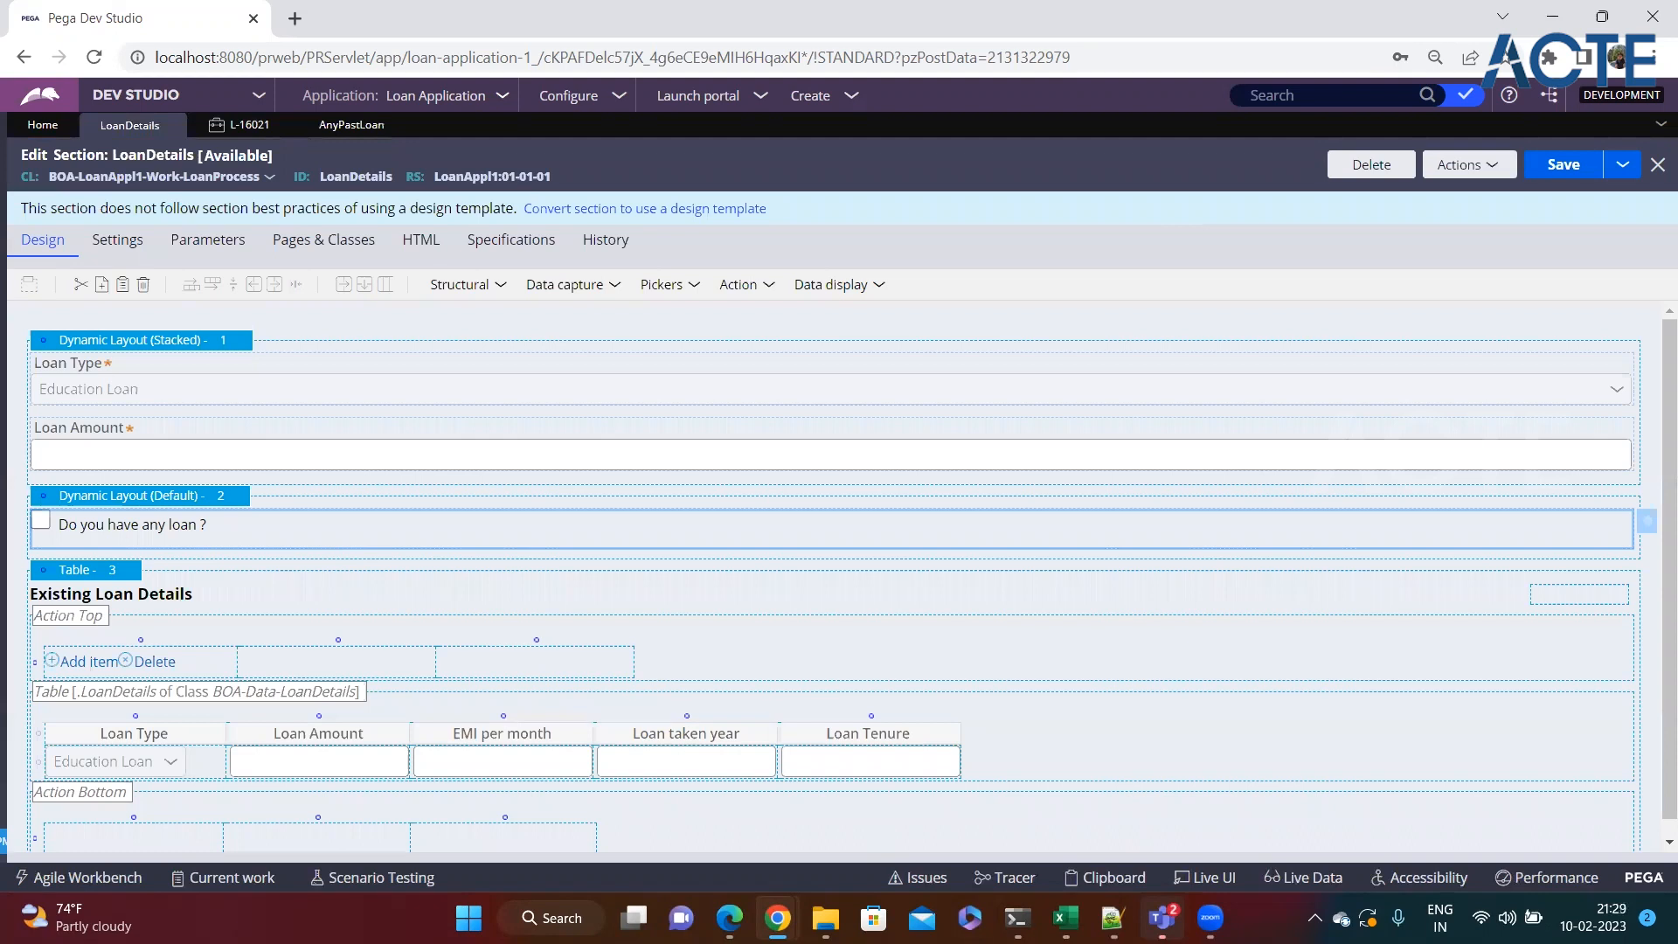
Open the Clipboard viewer to look at the LoanDetails thread's pages and close it again.
{"action": "left_click", "coordinate": [1107, 879]}
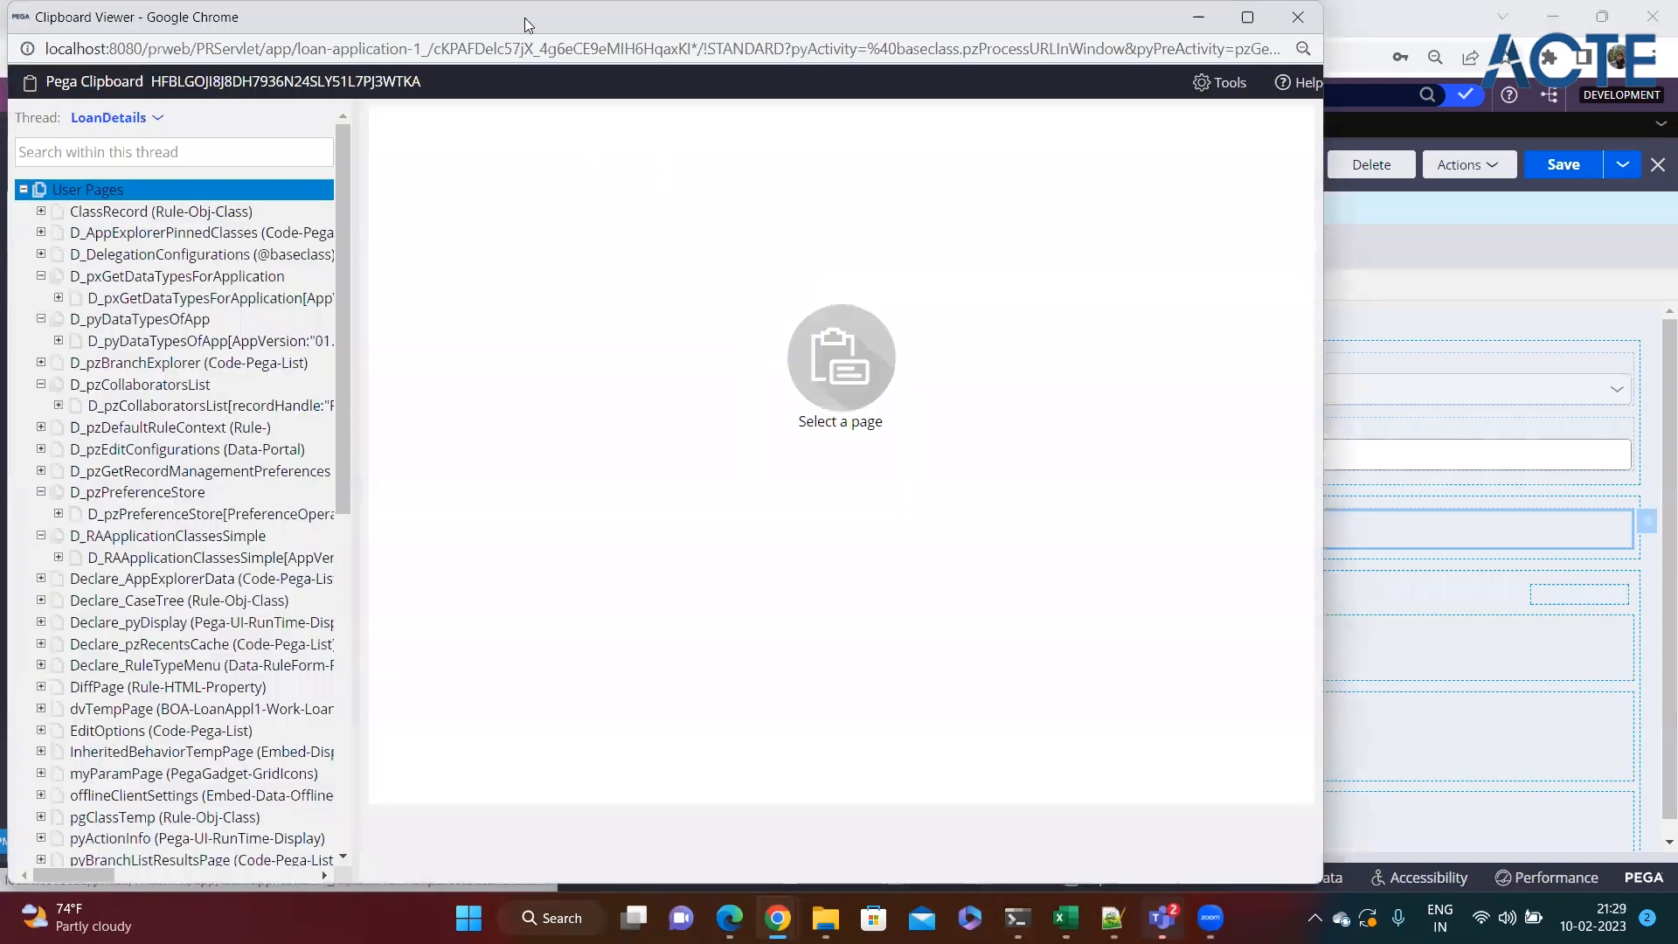
{"action": "left_click_drag", "start_coordinate": [523, 28], "coordinate": [629, 236]}
{"action": "left_click", "coordinate": [1386, 260]}
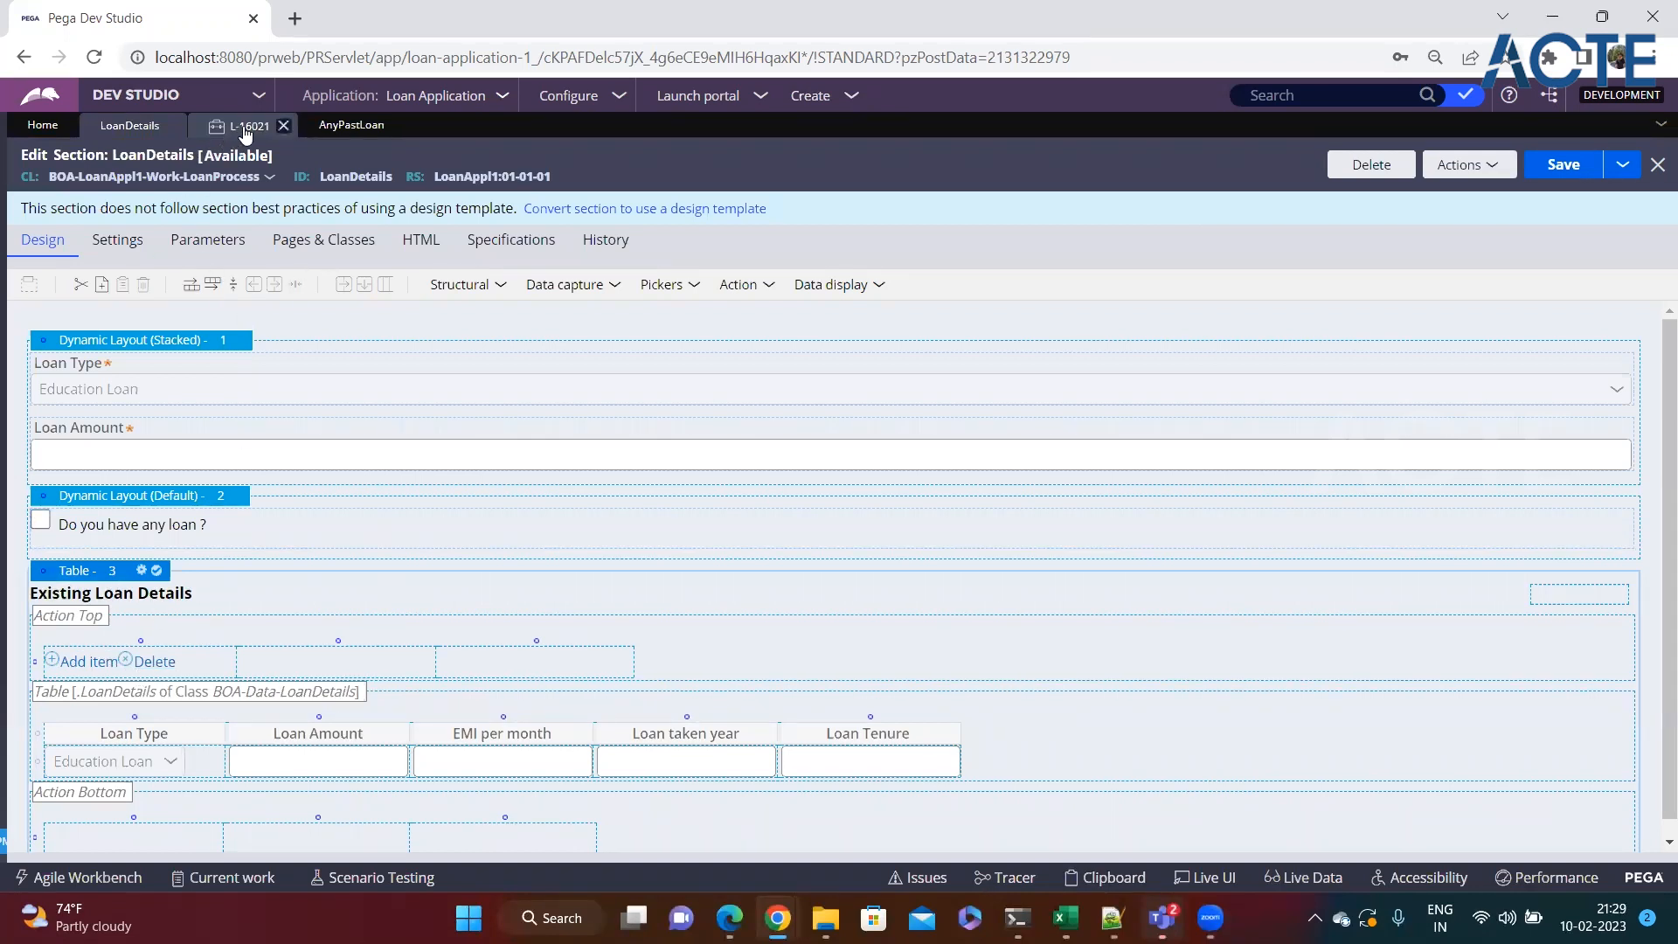
Create another Loan Process case alongside the one awaiting approval.
{"action": "left_click", "coordinate": [843, 105]}
{"action": "mouse_move", "coordinate": [870, 114]}
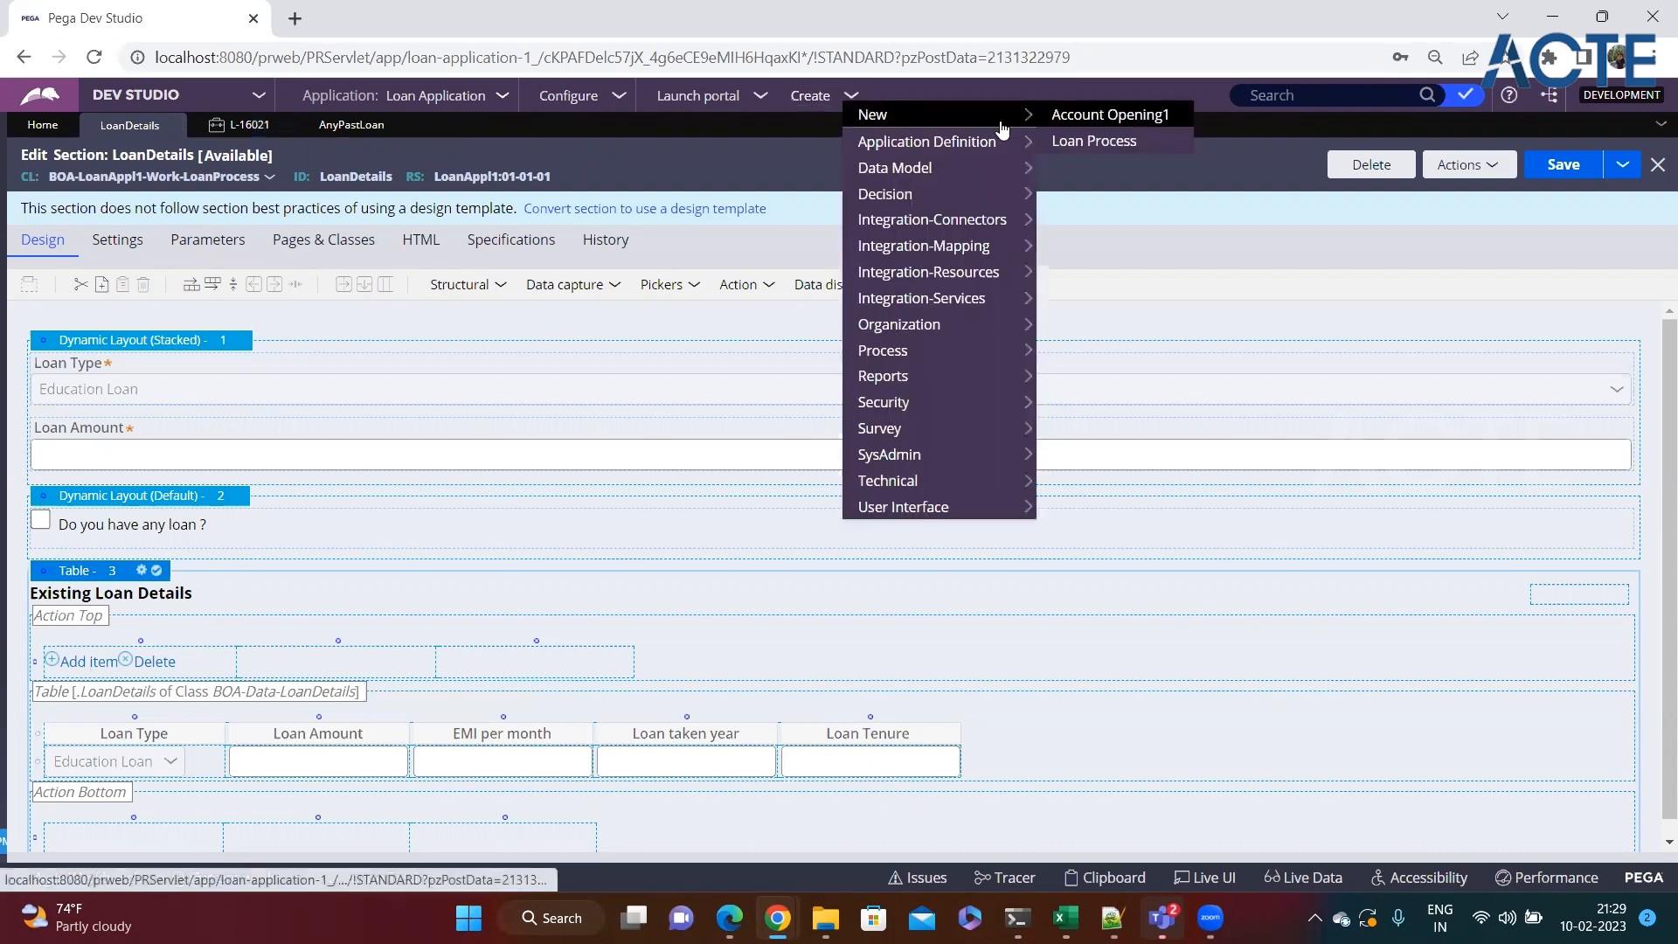
{"action": "left_click", "coordinate": [1079, 139]}
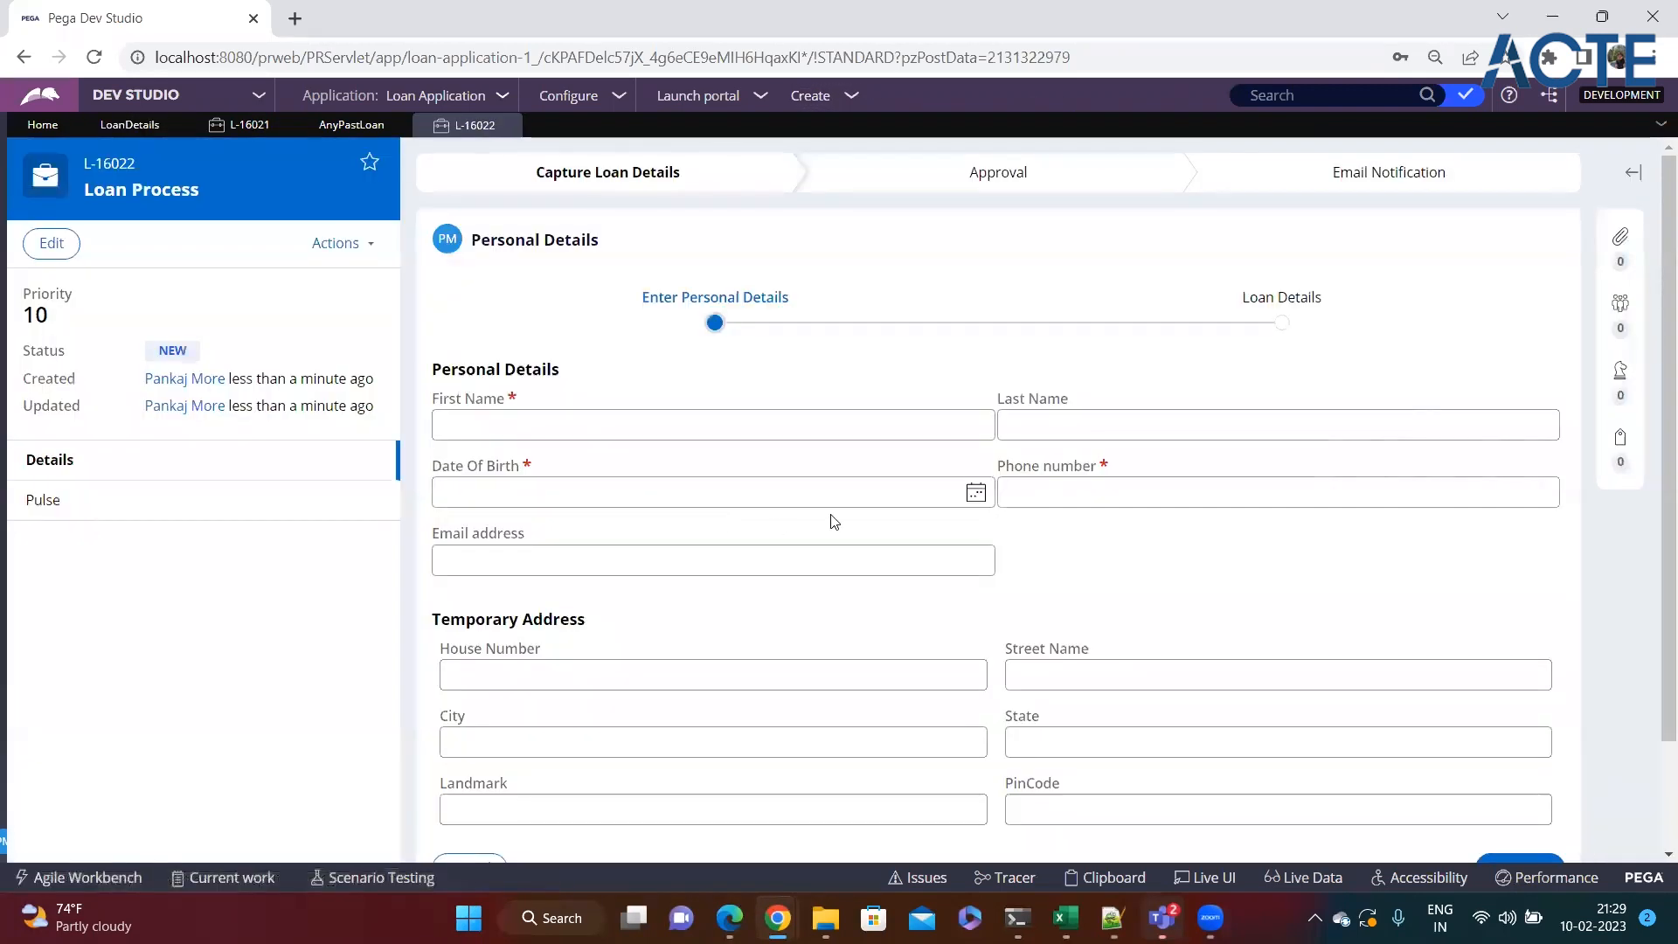
Fill in the applicant's first name, phone number and date of birth, and continue to the Loan Details stage.
{"action": "left_click", "coordinate": [542, 428]}
{"action": "type", "text": "sdfs"}
{"action": "left_click", "coordinate": [1049, 488]}
{"action": "type", "text": "r353"}
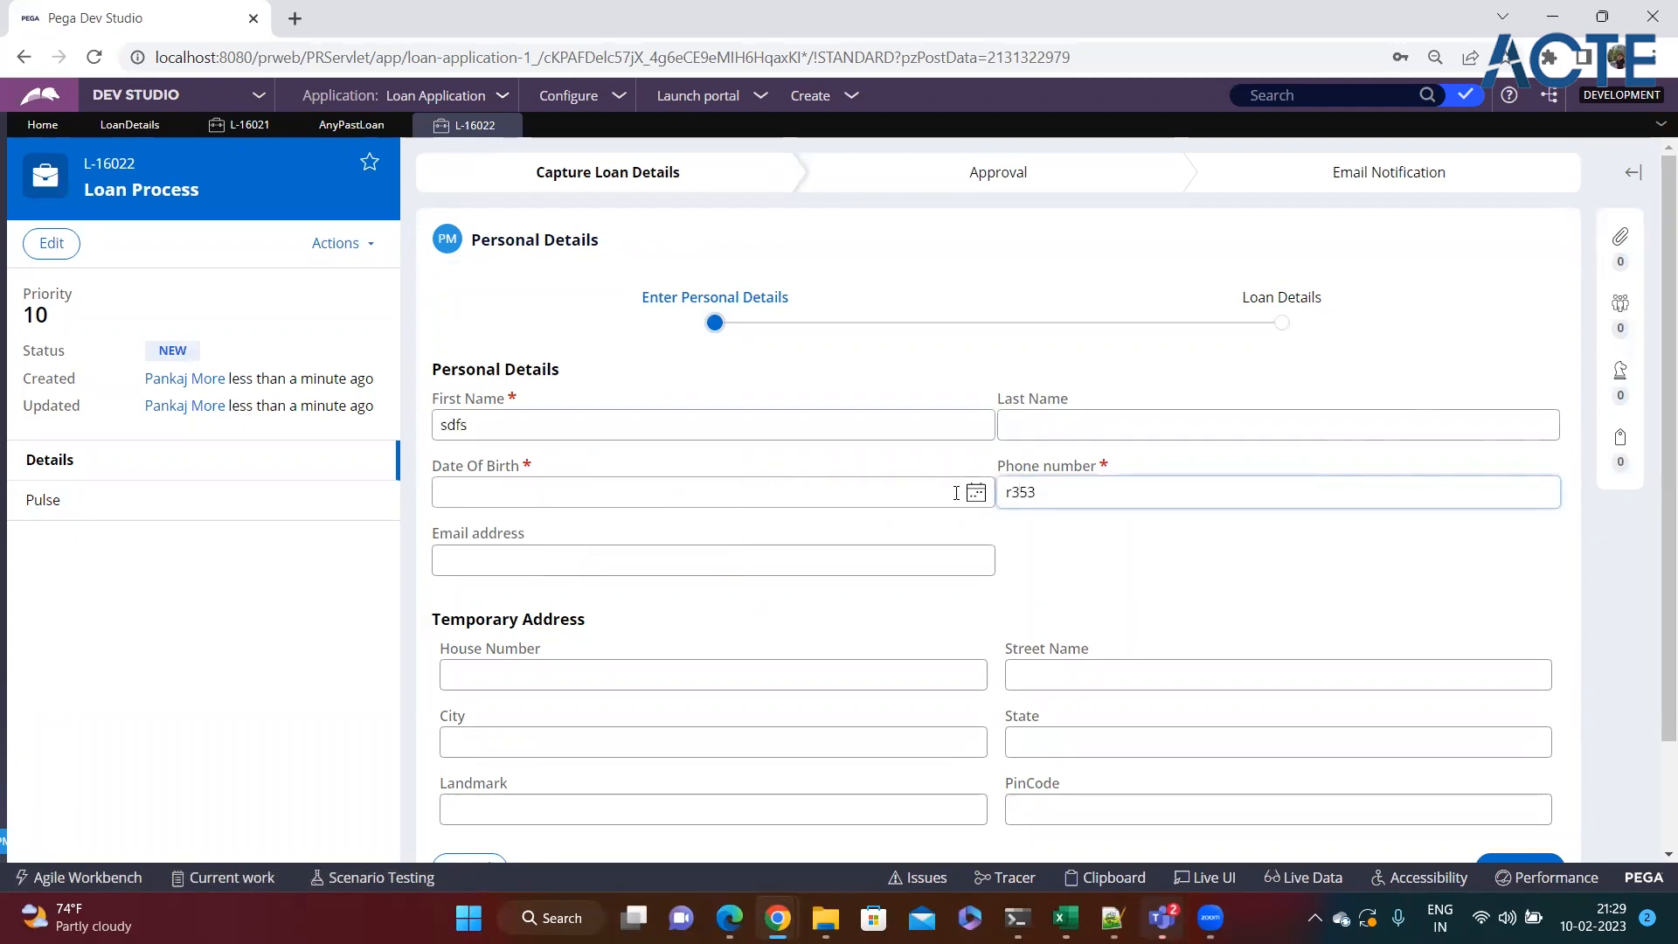
{"action": "left_click", "coordinate": [976, 492]}
{"action": "left_click", "coordinate": [591, 581]}
{"action": "scroll", "coordinate": [1224, 687], "scroll_direction": "down", "scroll_amount": 2}
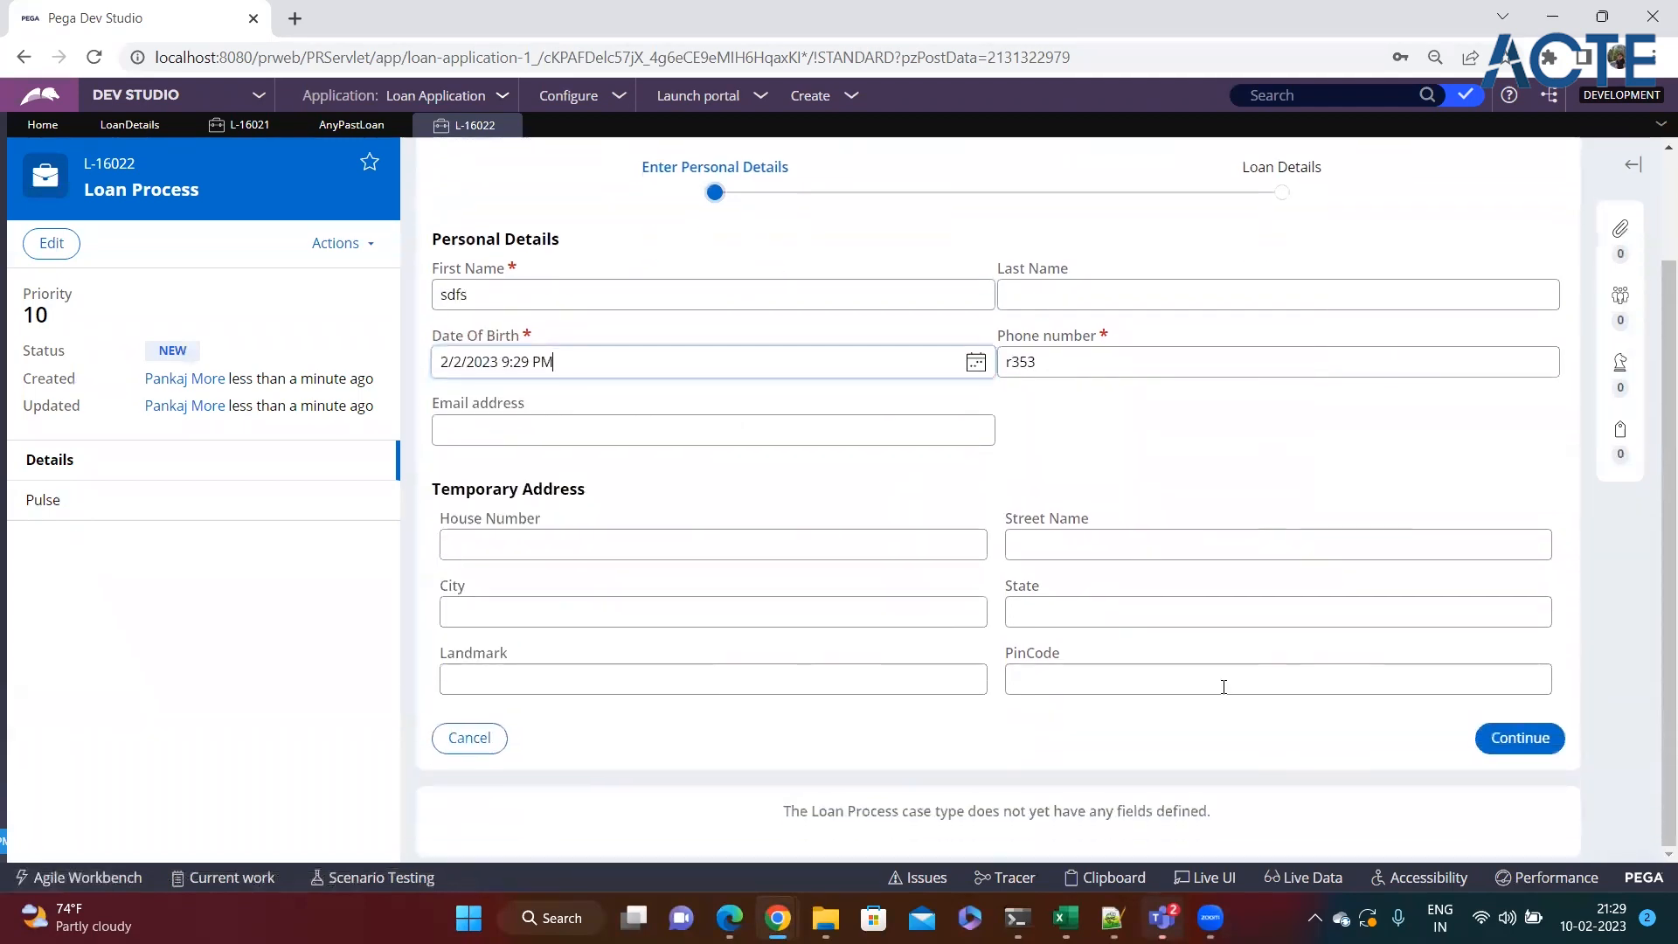
{"action": "left_click", "coordinate": [1520, 737]}
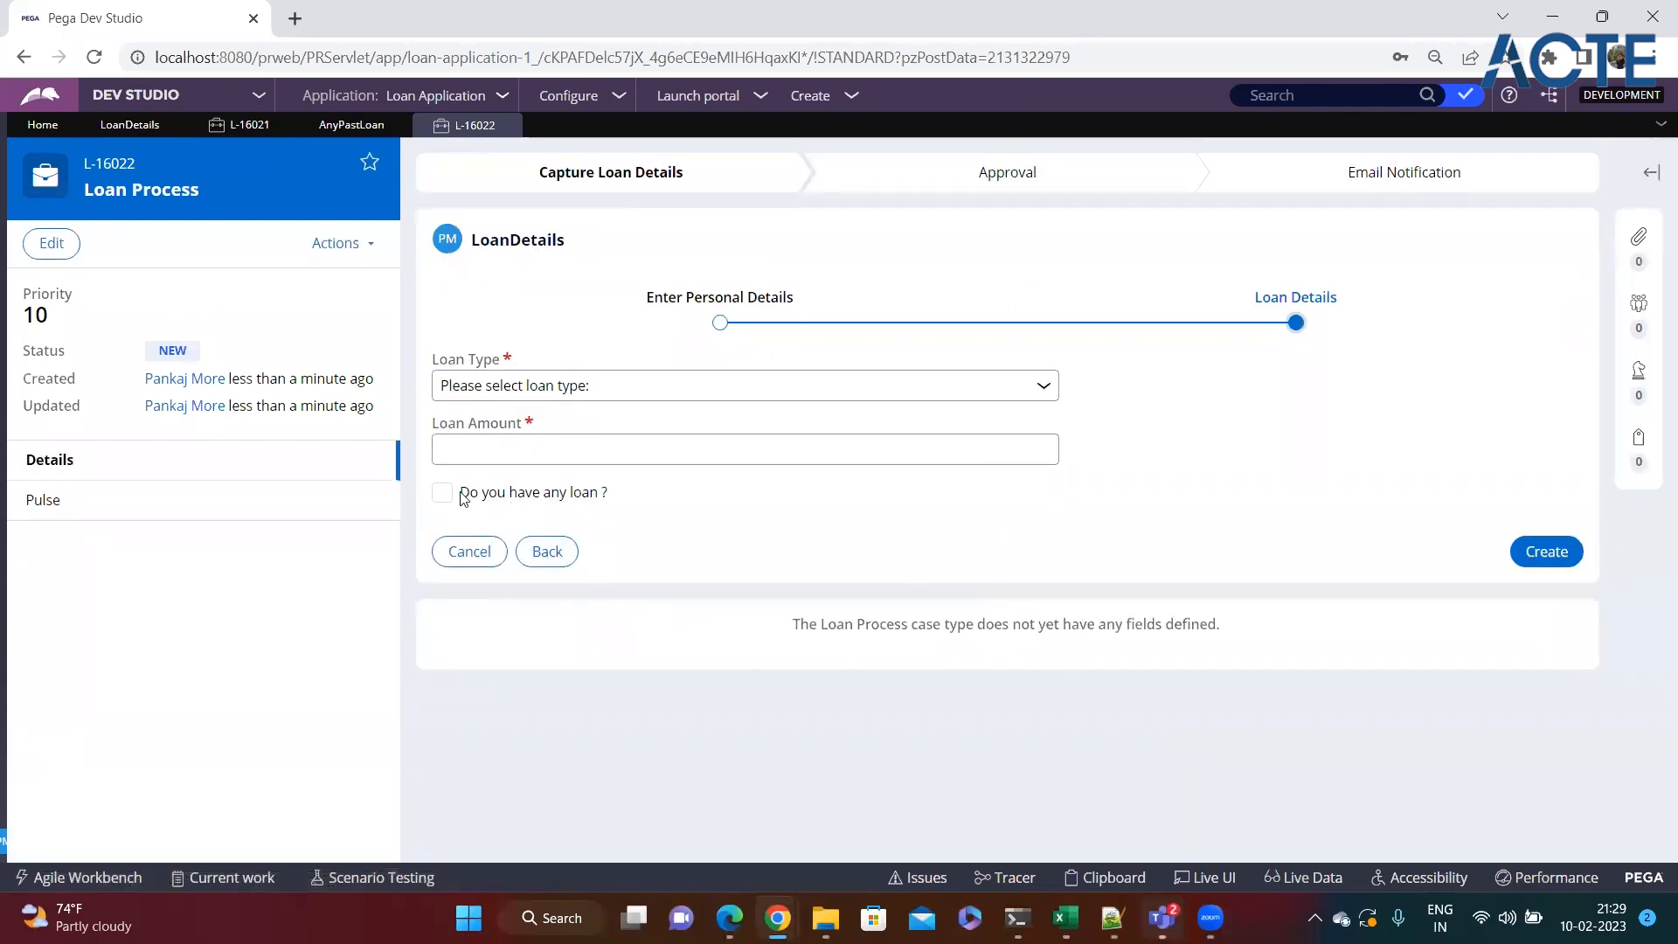
Open the clipboard's pyWorkPage, find the AnyPastLoan property and check its value before the checkbox is used, and close the viewer.
{"action": "left_click", "coordinate": [1108, 876]}
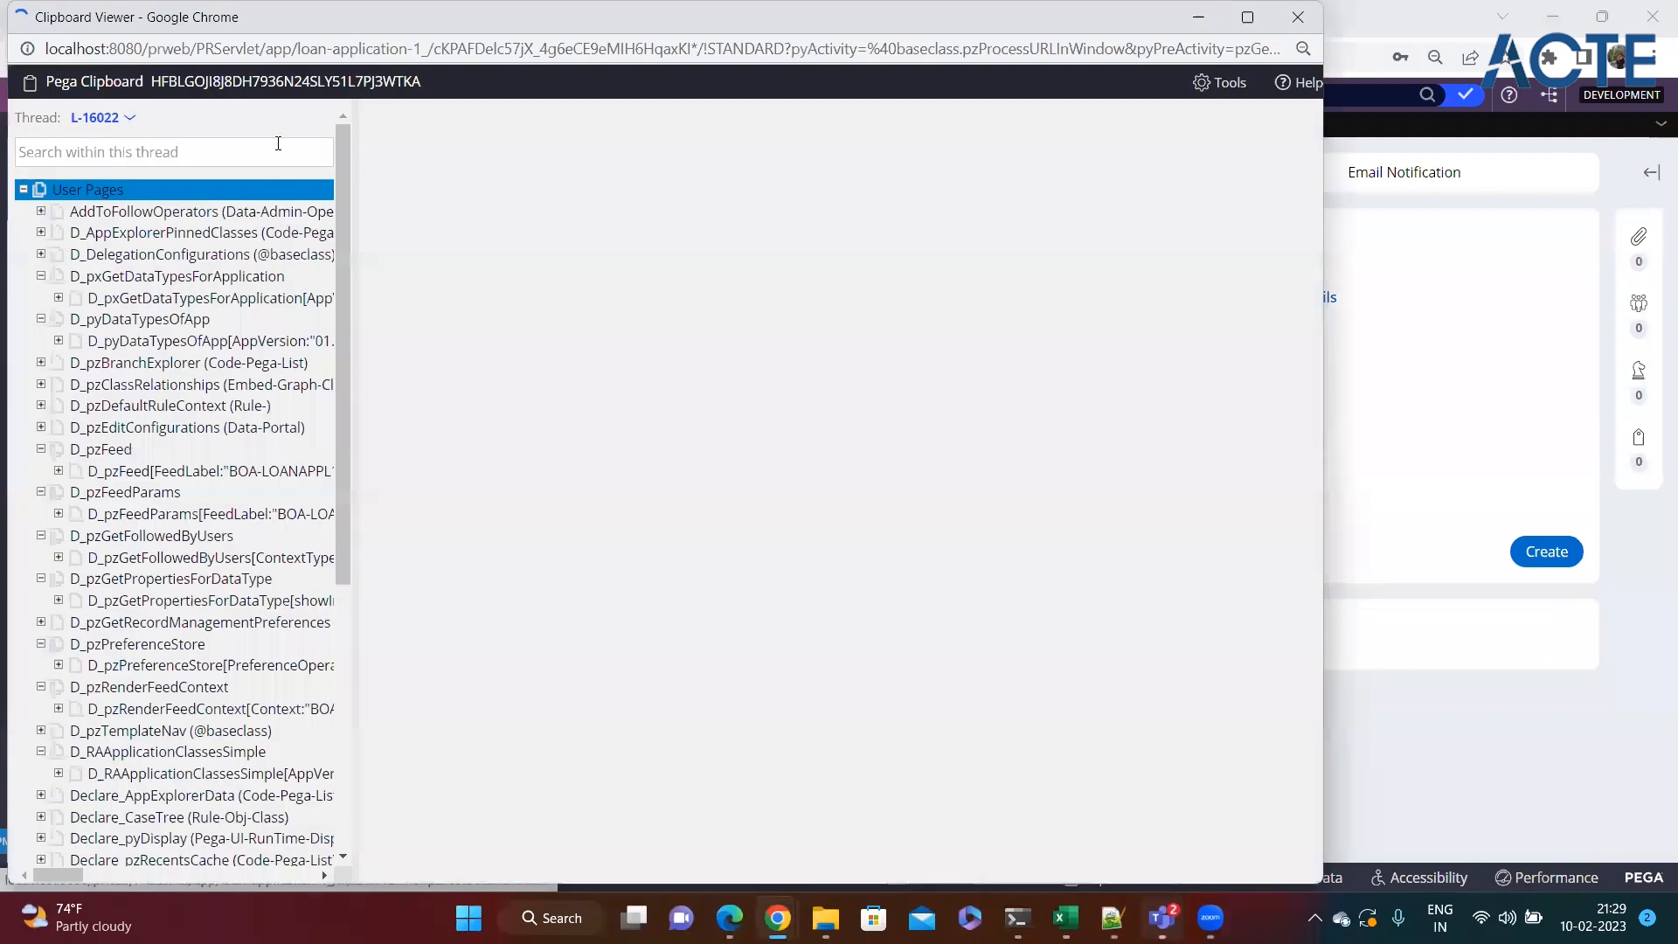
{"action": "scroll", "coordinate": [131, 524], "scroll_direction": "down", "scroll_amount": 5}
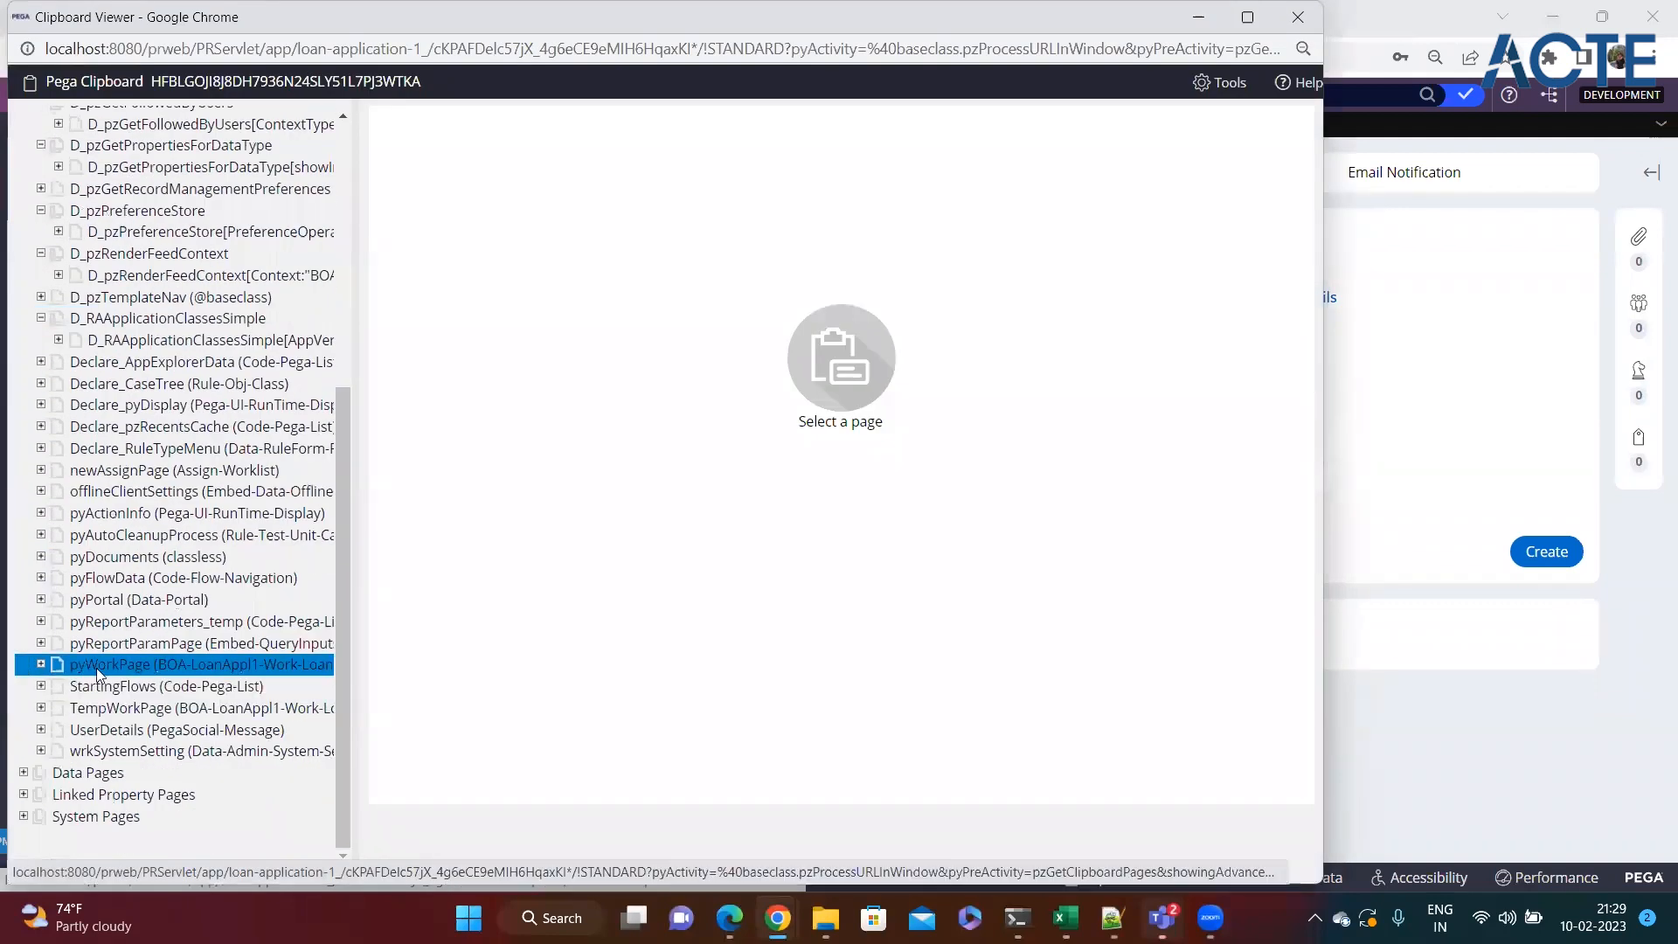
{"action": "left_click", "coordinate": [98, 671]}
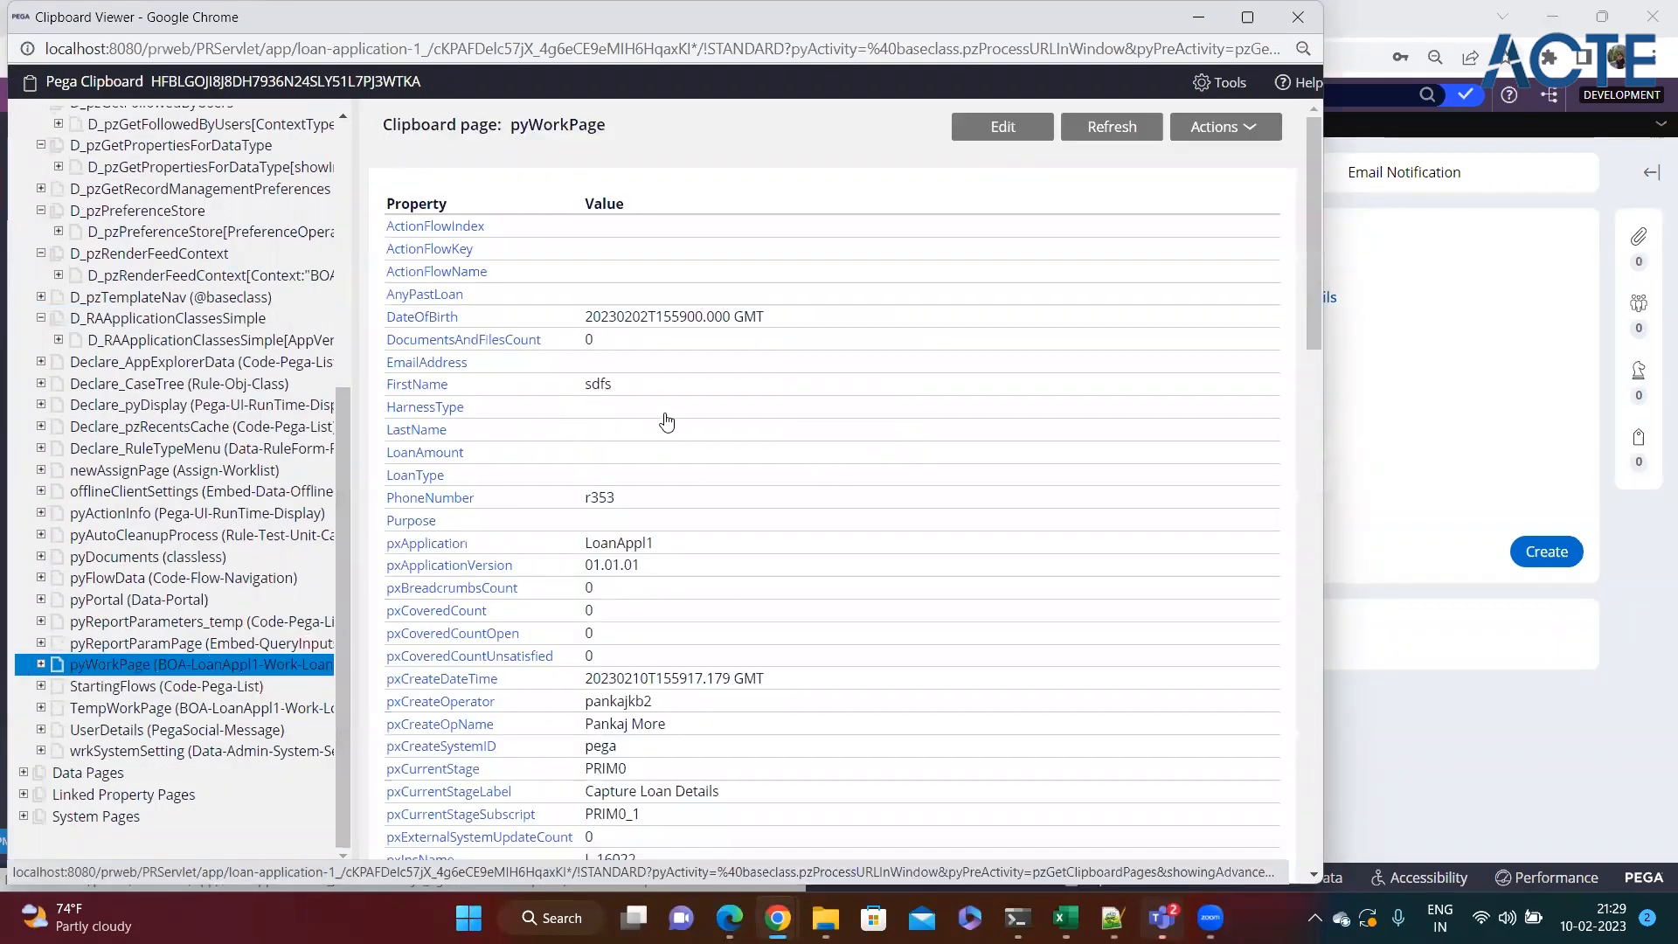
{"action": "scroll", "coordinate": [667, 422], "scroll_direction": "down", "scroll_amount": 4}
{"action": "scroll", "coordinate": [808, 455], "scroll_direction": "up", "scroll_amount": 4}
{"action": "key", "text": "ctrl+f"}
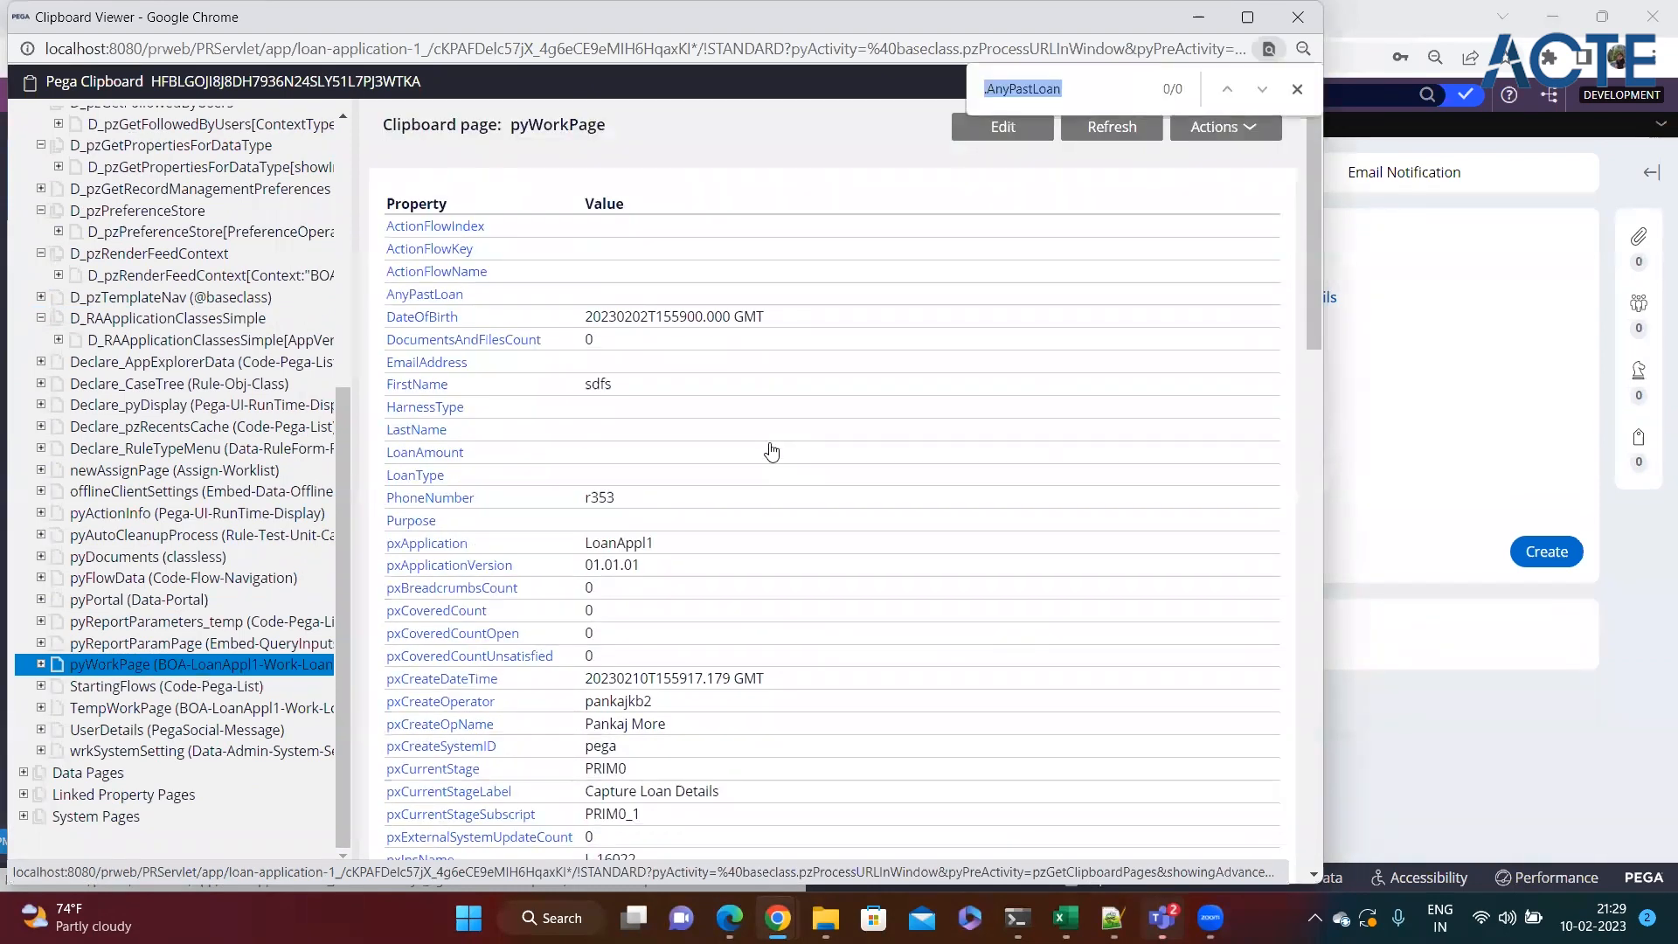
{"action": "left_click", "coordinate": [989, 91]}
{"action": "key", "text": "BackSpace"}
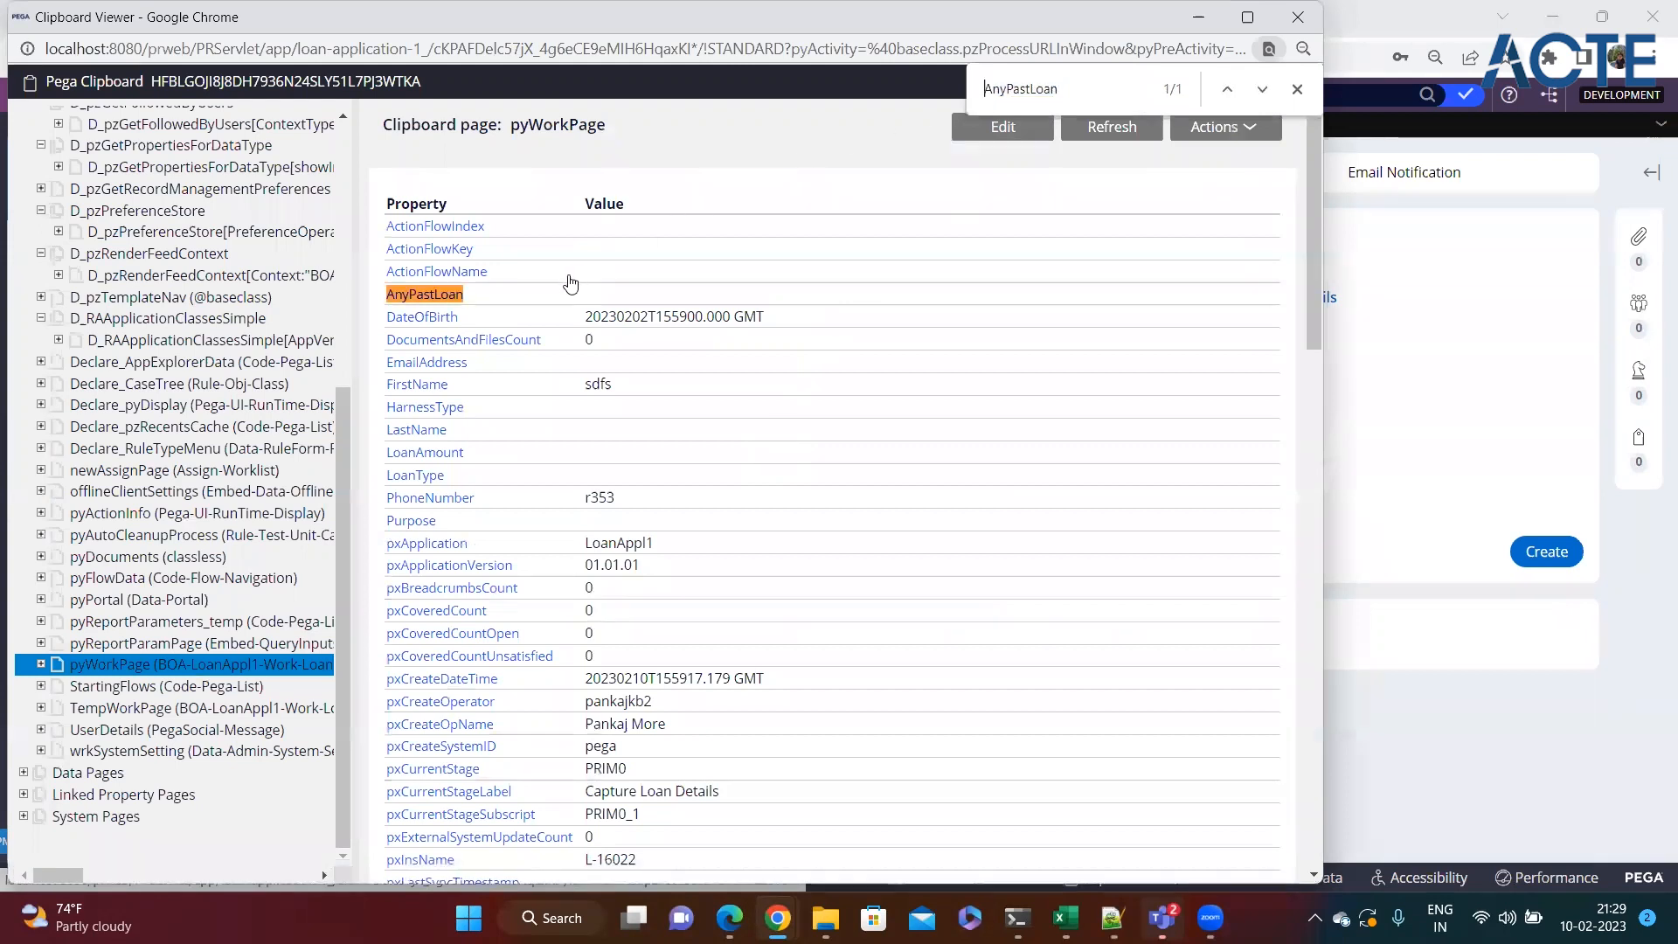
{"action": "left_click_drag", "start_coordinate": [484, 299], "coordinate": [386, 298]}
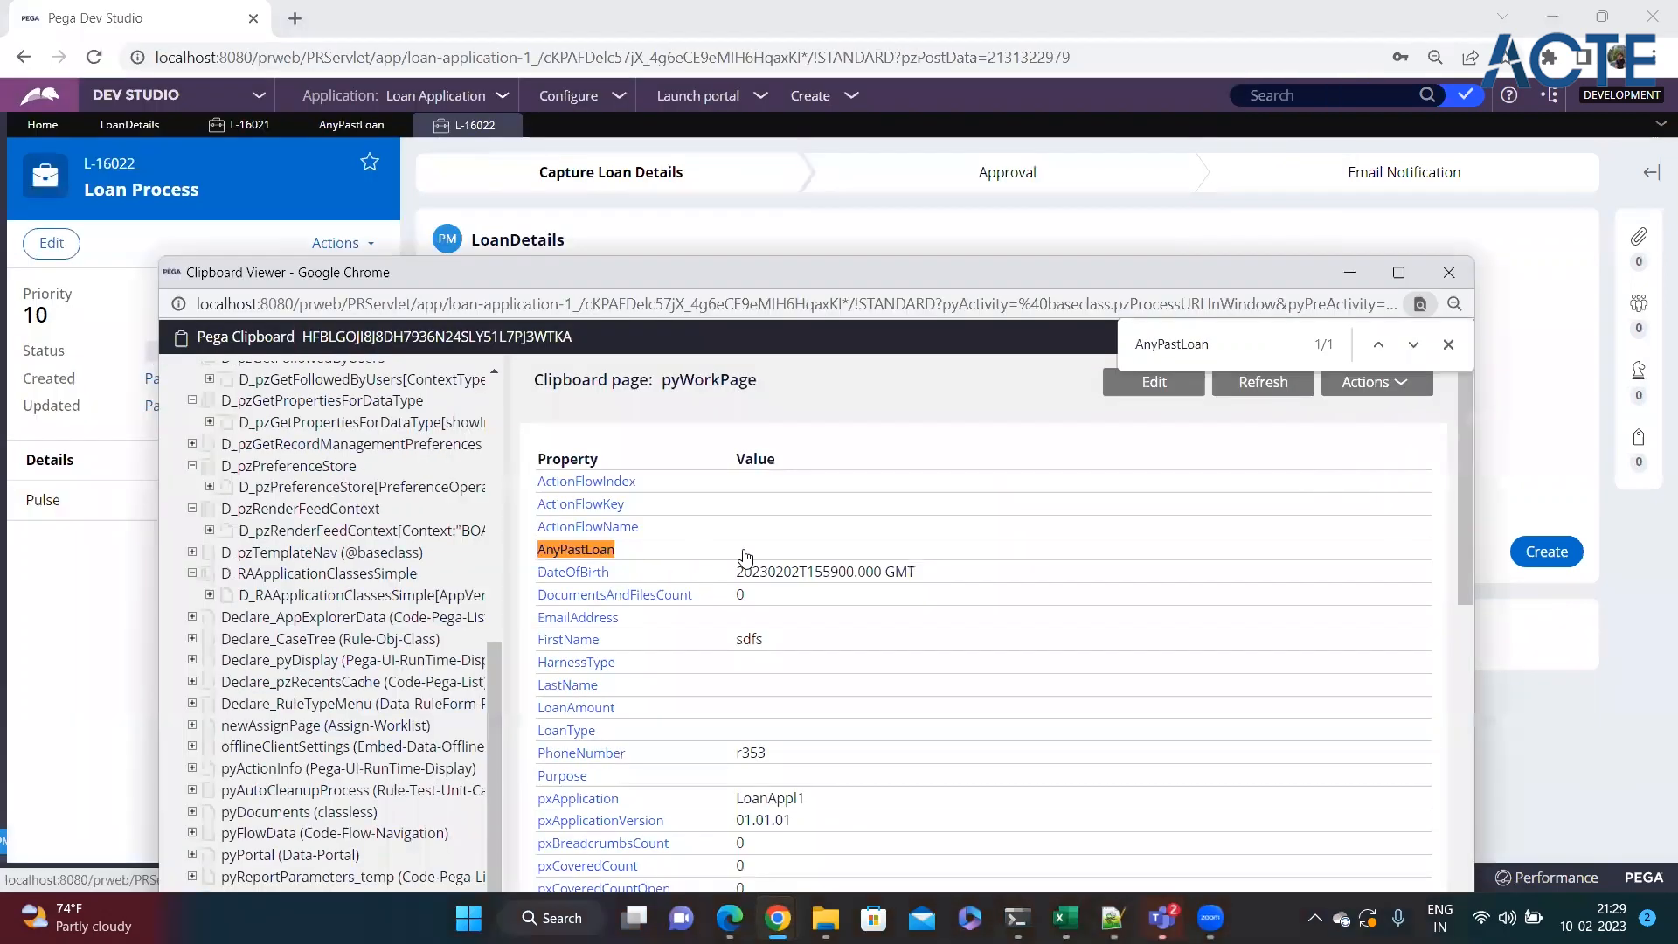
{"action": "left_click", "coordinate": [1449, 344]}
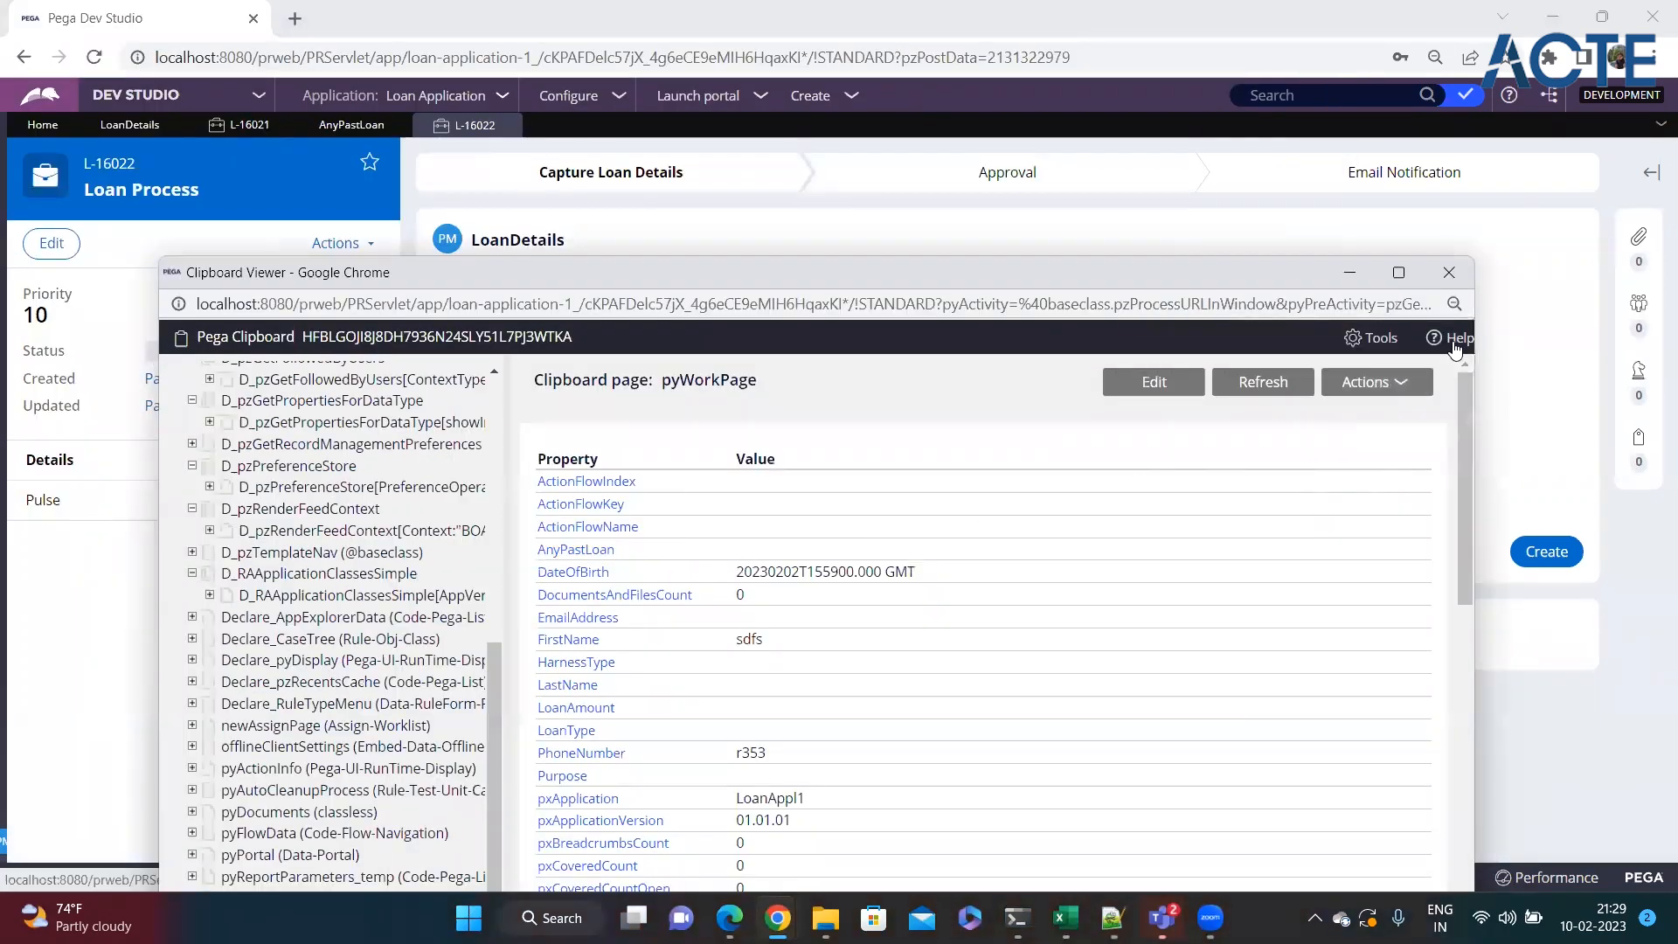
{"action": "left_click", "coordinate": [1447, 275]}
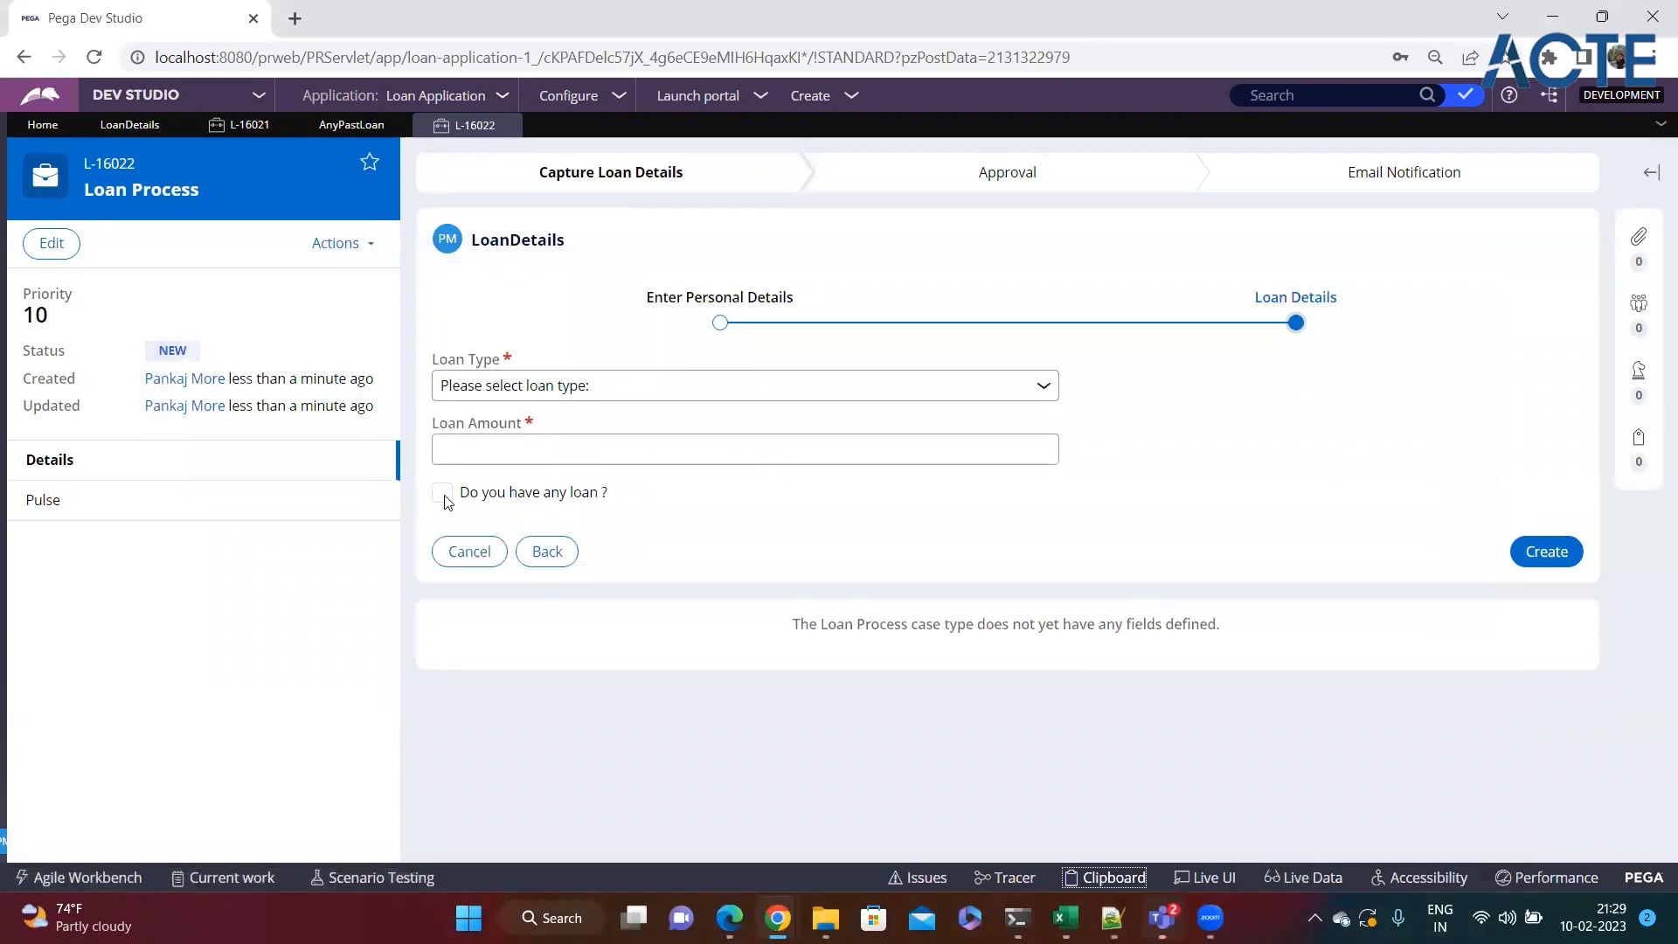
Enable "Do you have any loan ?" and check the AnyPastLoan value on the clipboard's pyWorkPage.
{"action": "left_click", "coordinate": [444, 494]}
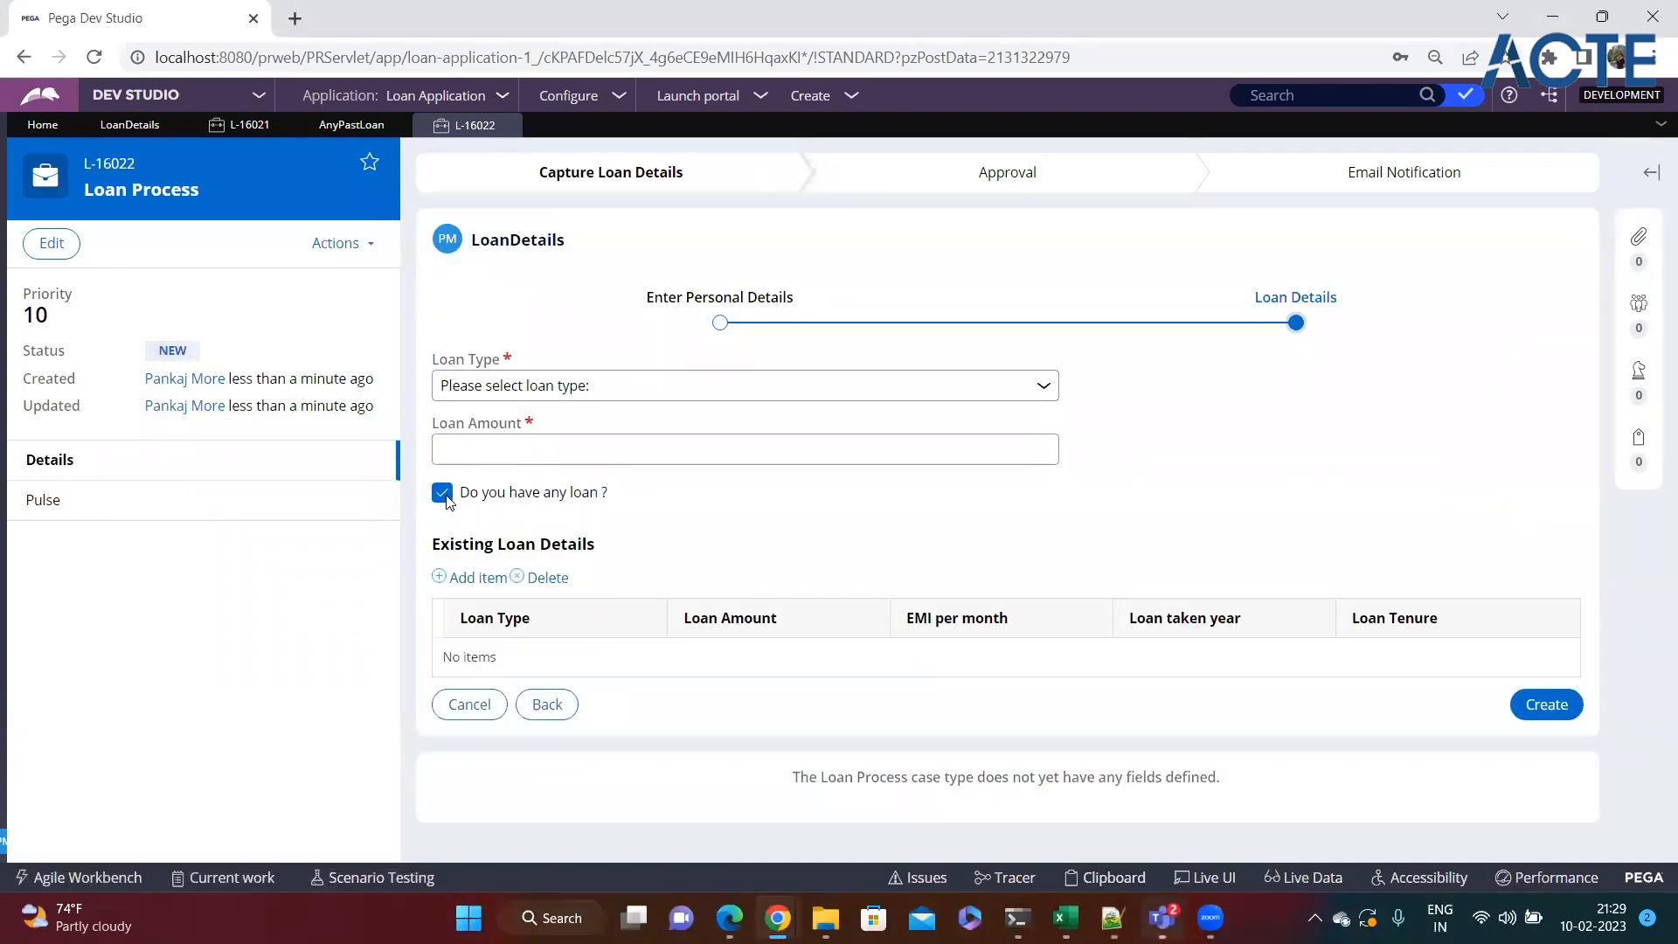
{"action": "left_click", "coordinate": [1098, 877]}
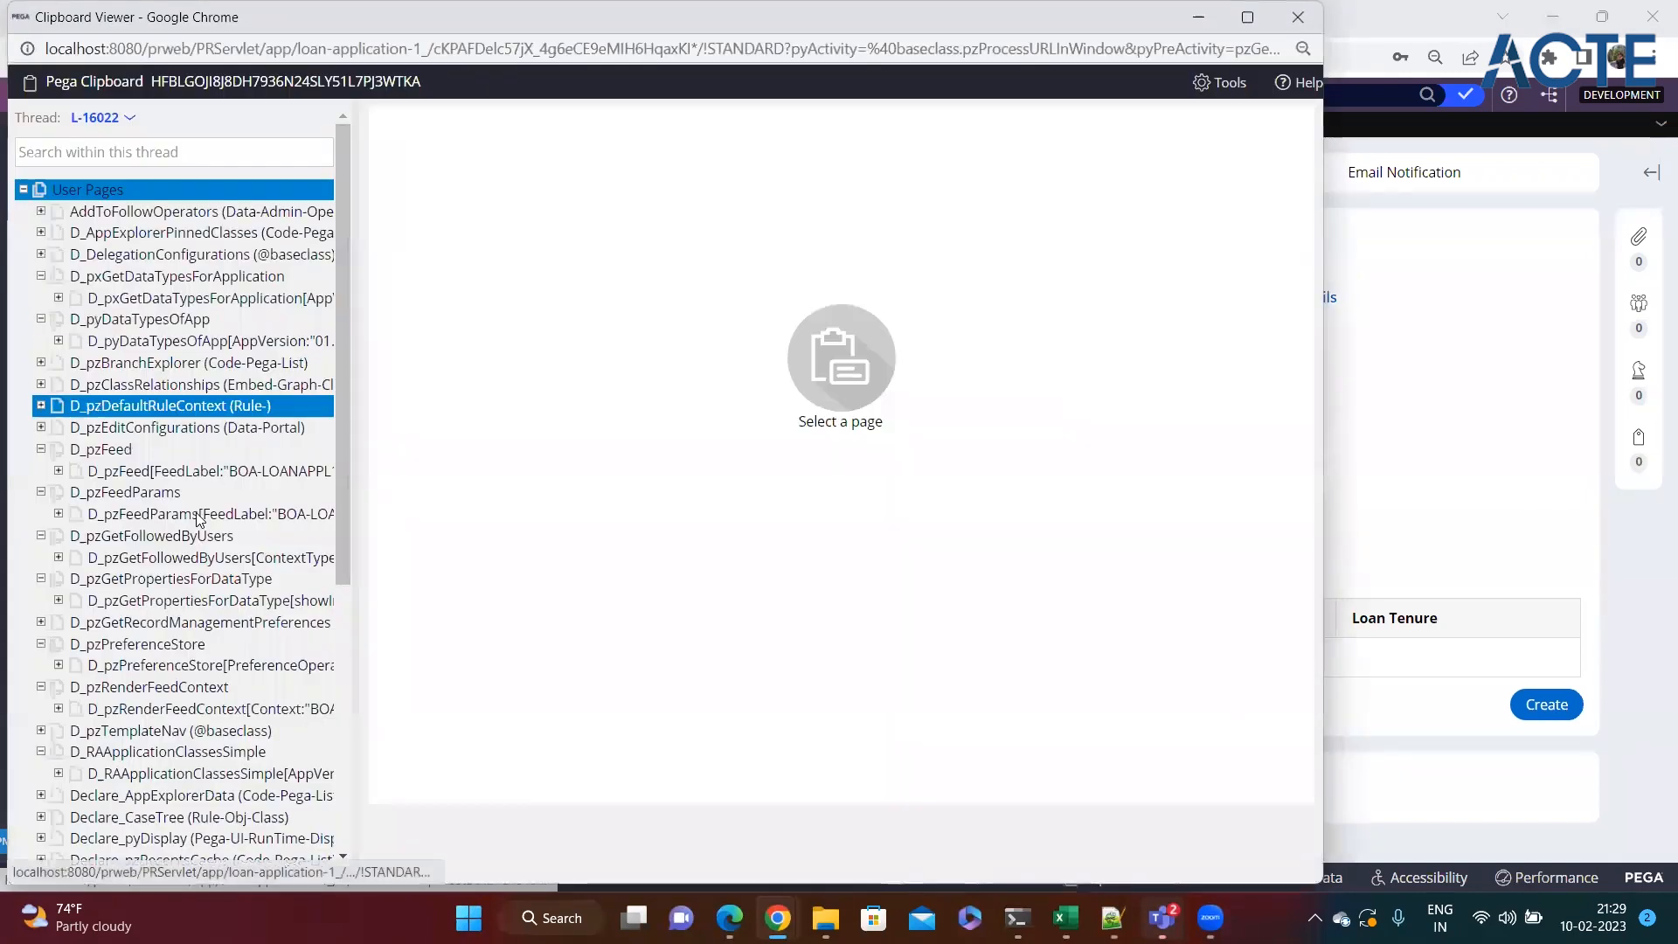
{"action": "scroll", "coordinate": [98, 655], "scroll_direction": "down", "scroll_amount": 5}
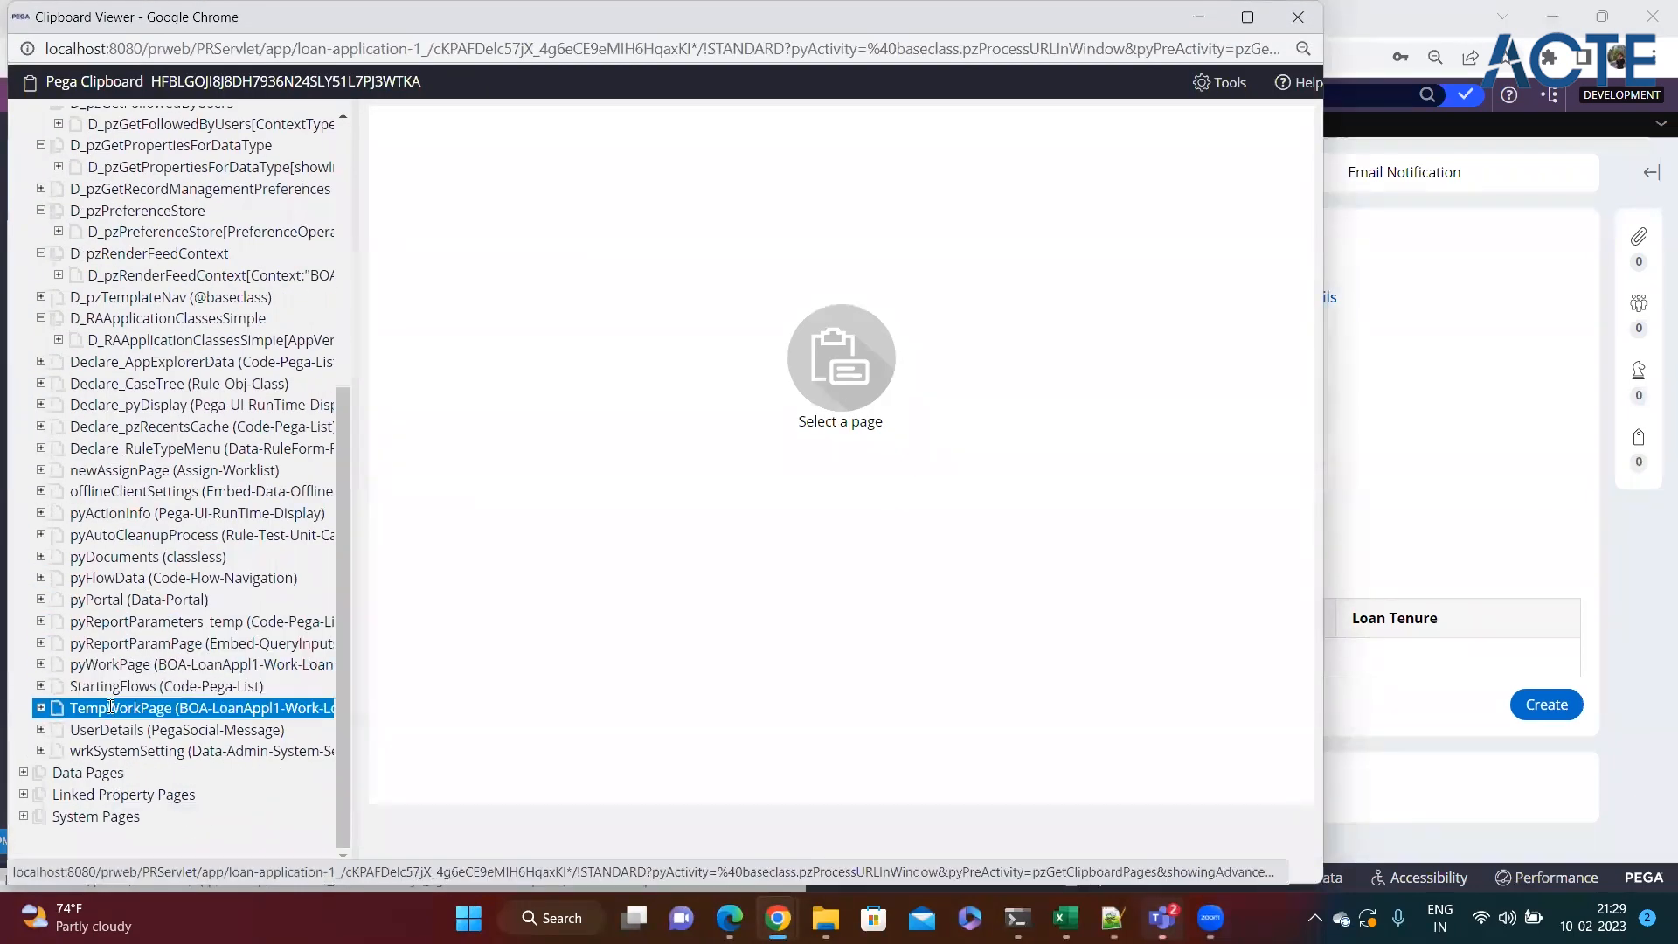
{"action": "left_click", "coordinate": [111, 666]}
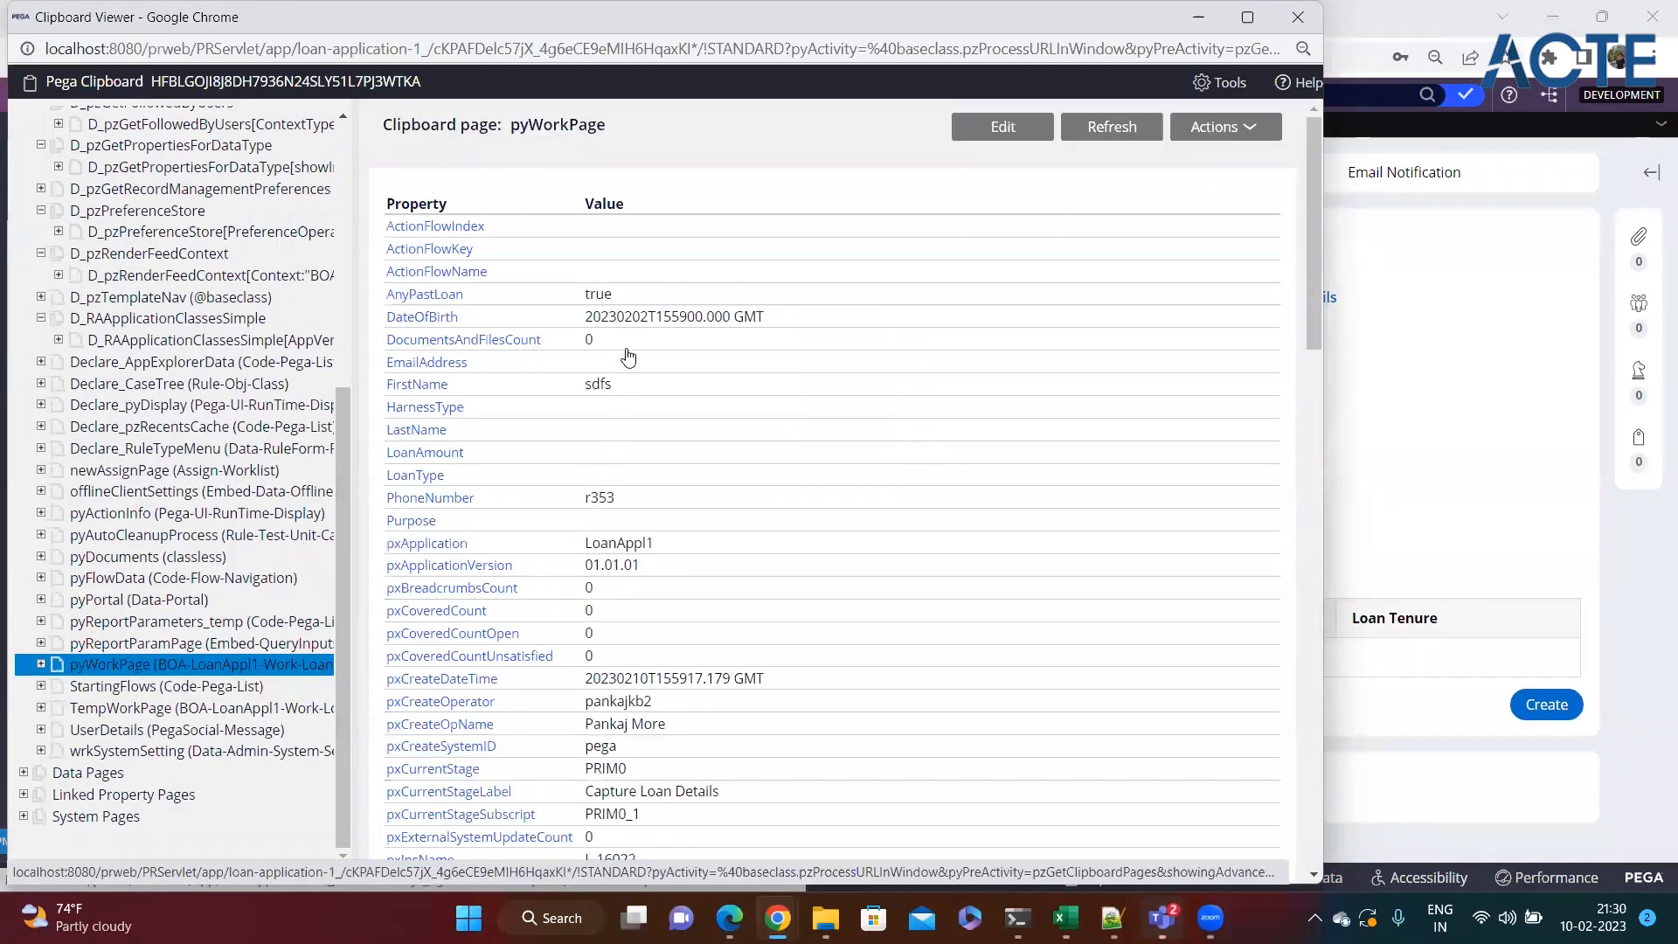
{"action": "left_click_drag", "start_coordinate": [612, 295], "coordinate": [581, 296]}
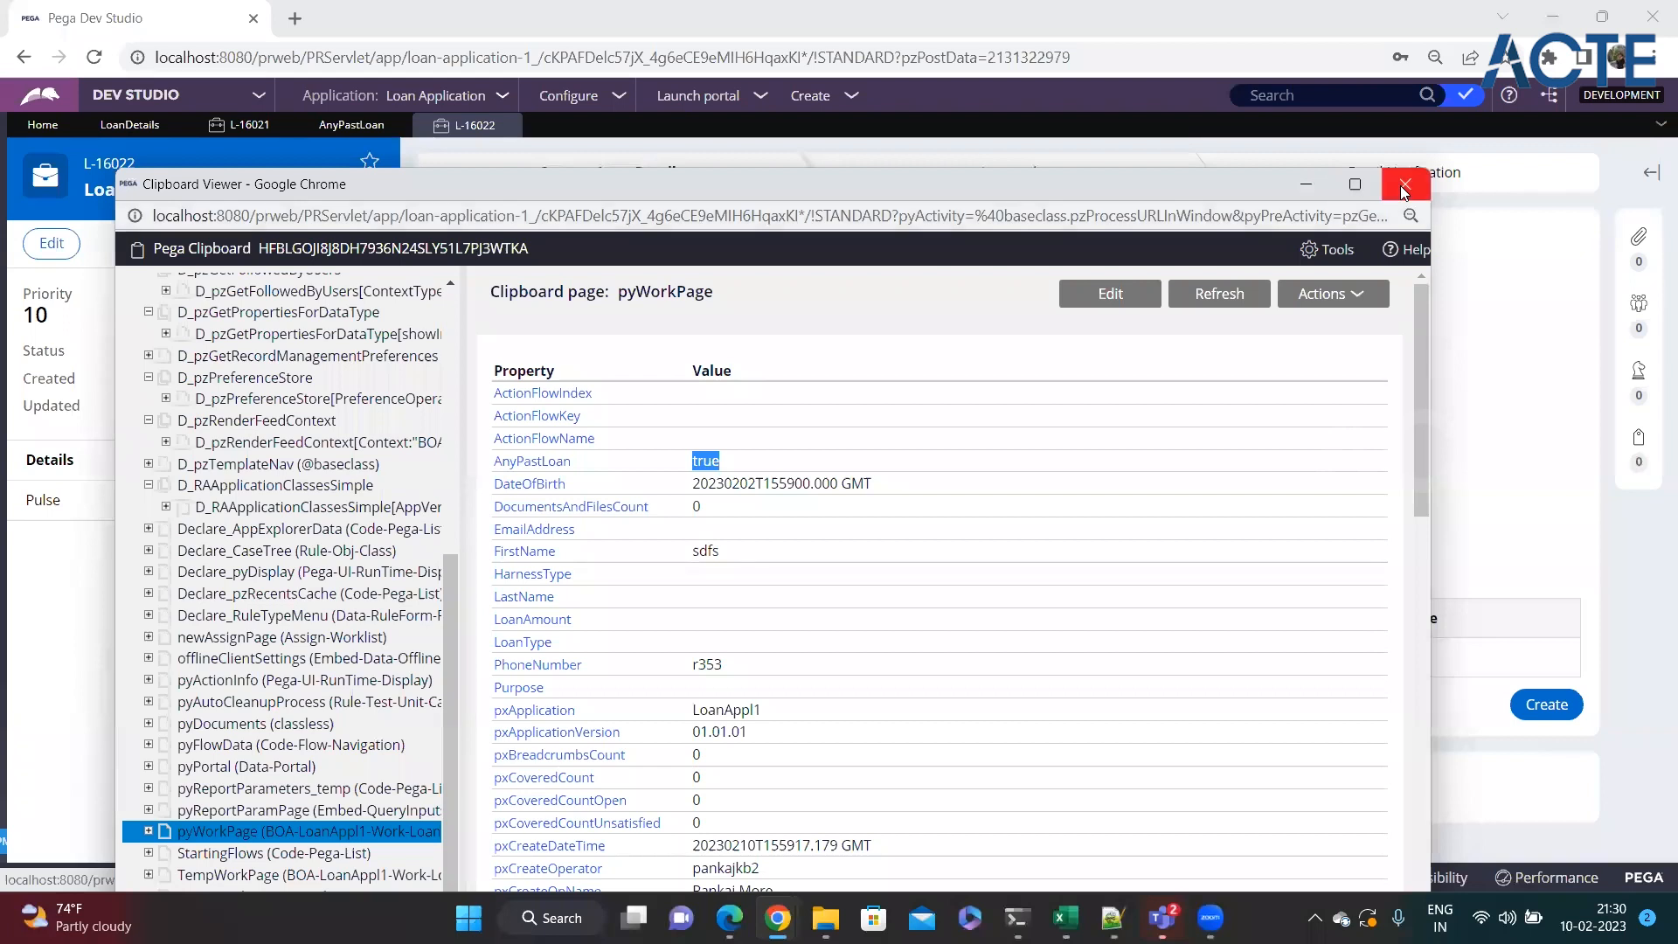
{"action": "left_click", "coordinate": [1403, 185]}
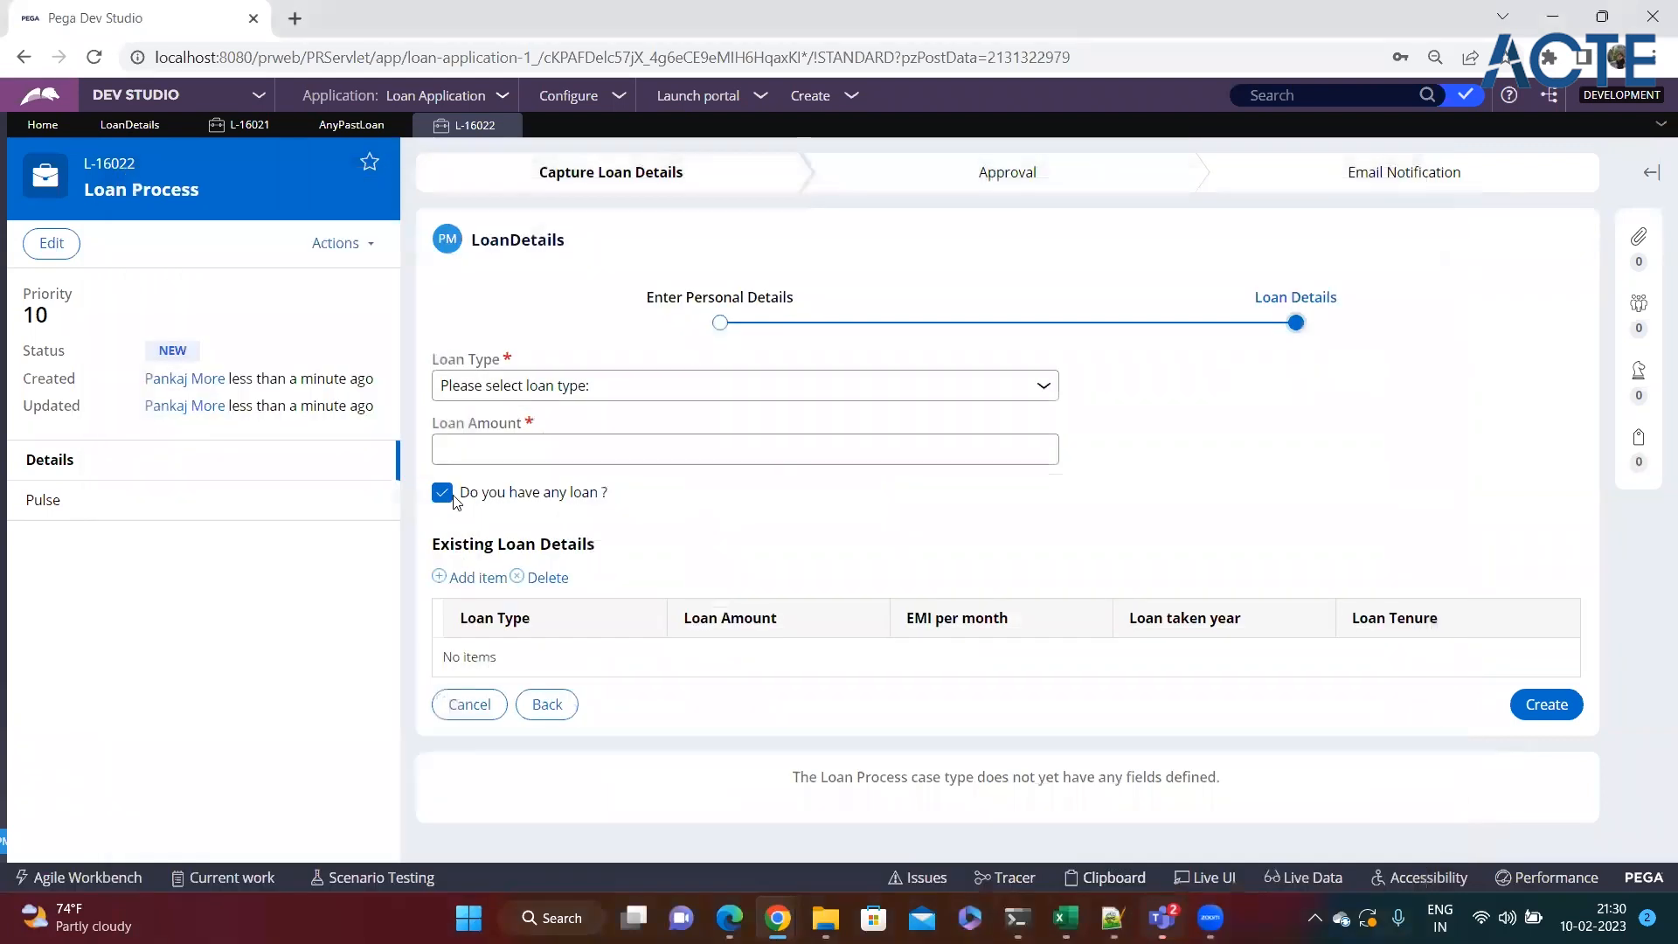
Disable "Do you have any loan ?" and recheck the AnyPastLoan value on the clipboard's pyWorkPage.
{"action": "left_click", "coordinate": [442, 494]}
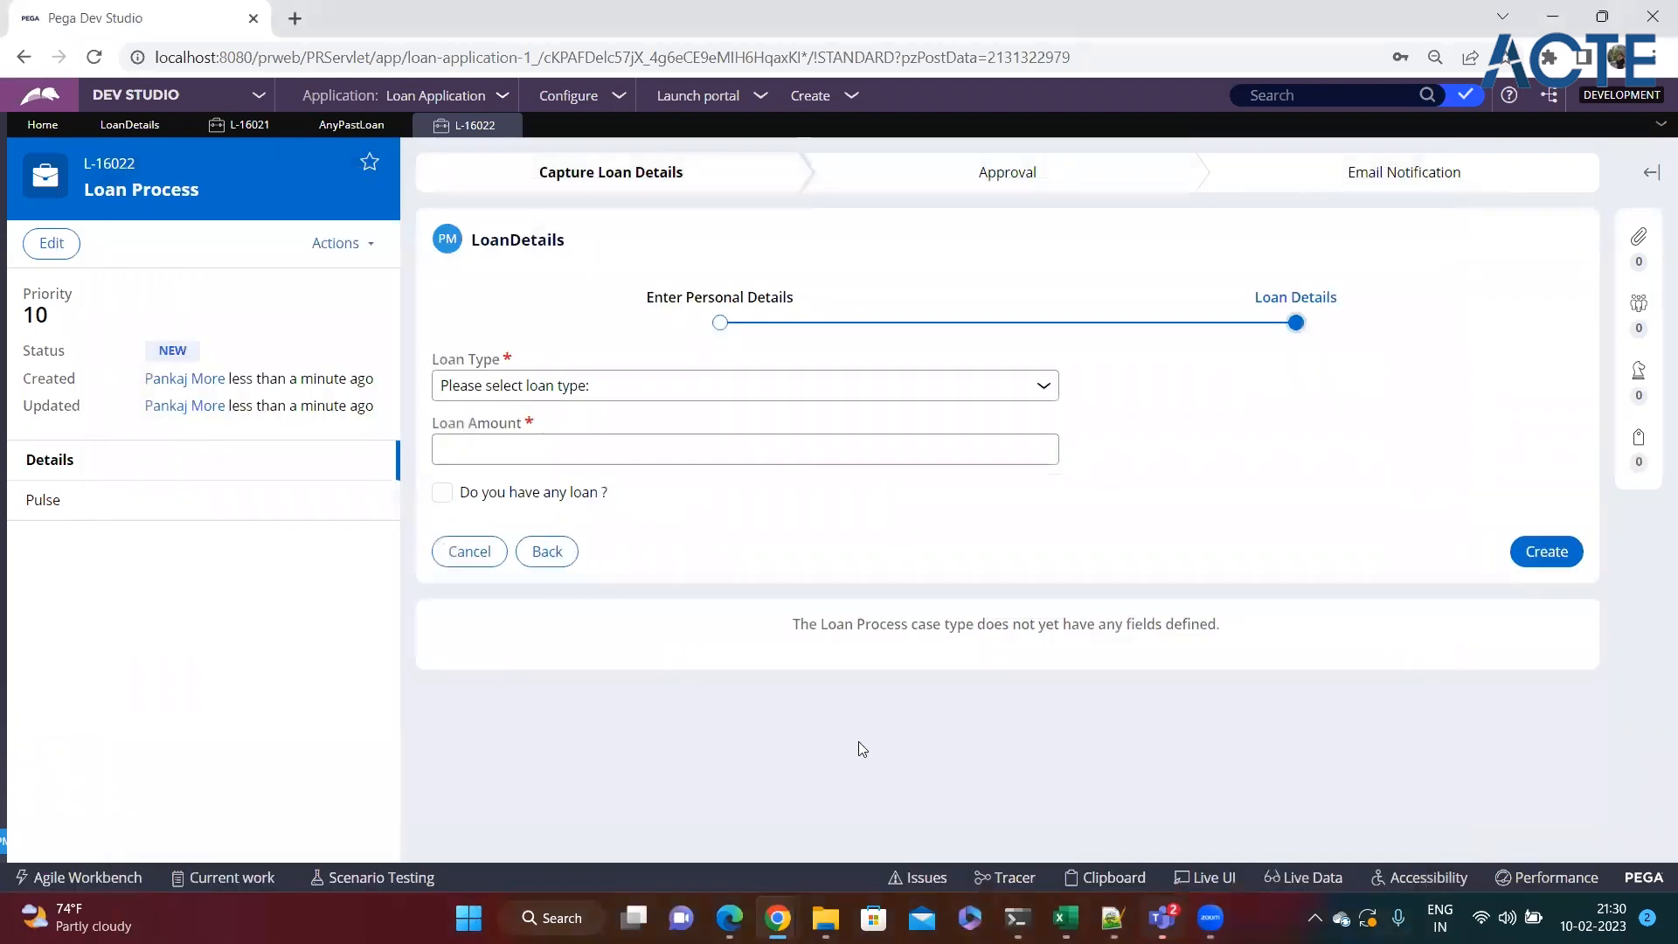
{"action": "left_click", "coordinate": [1114, 877]}
{"action": "scroll", "coordinate": [175, 525], "scroll_direction": "down", "scroll_amount": 5}
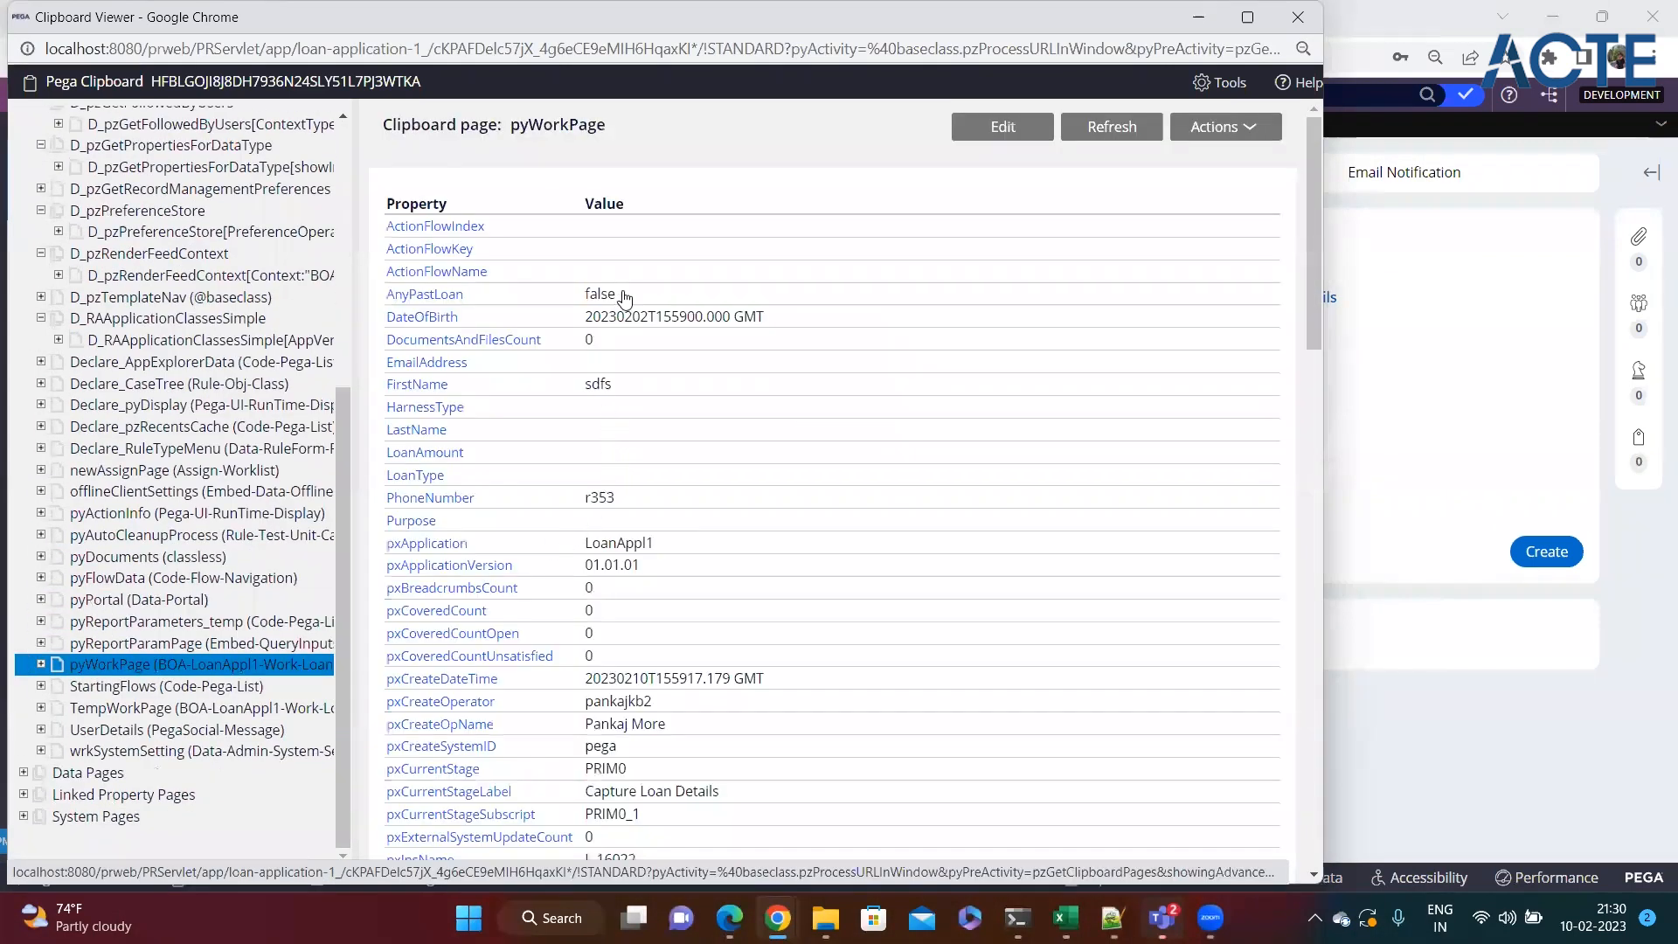
{"action": "triple_click", "coordinate": [577, 290]}
{"action": "left_click_drag", "start_coordinate": [432, 19], "coordinate": [574, 253]}
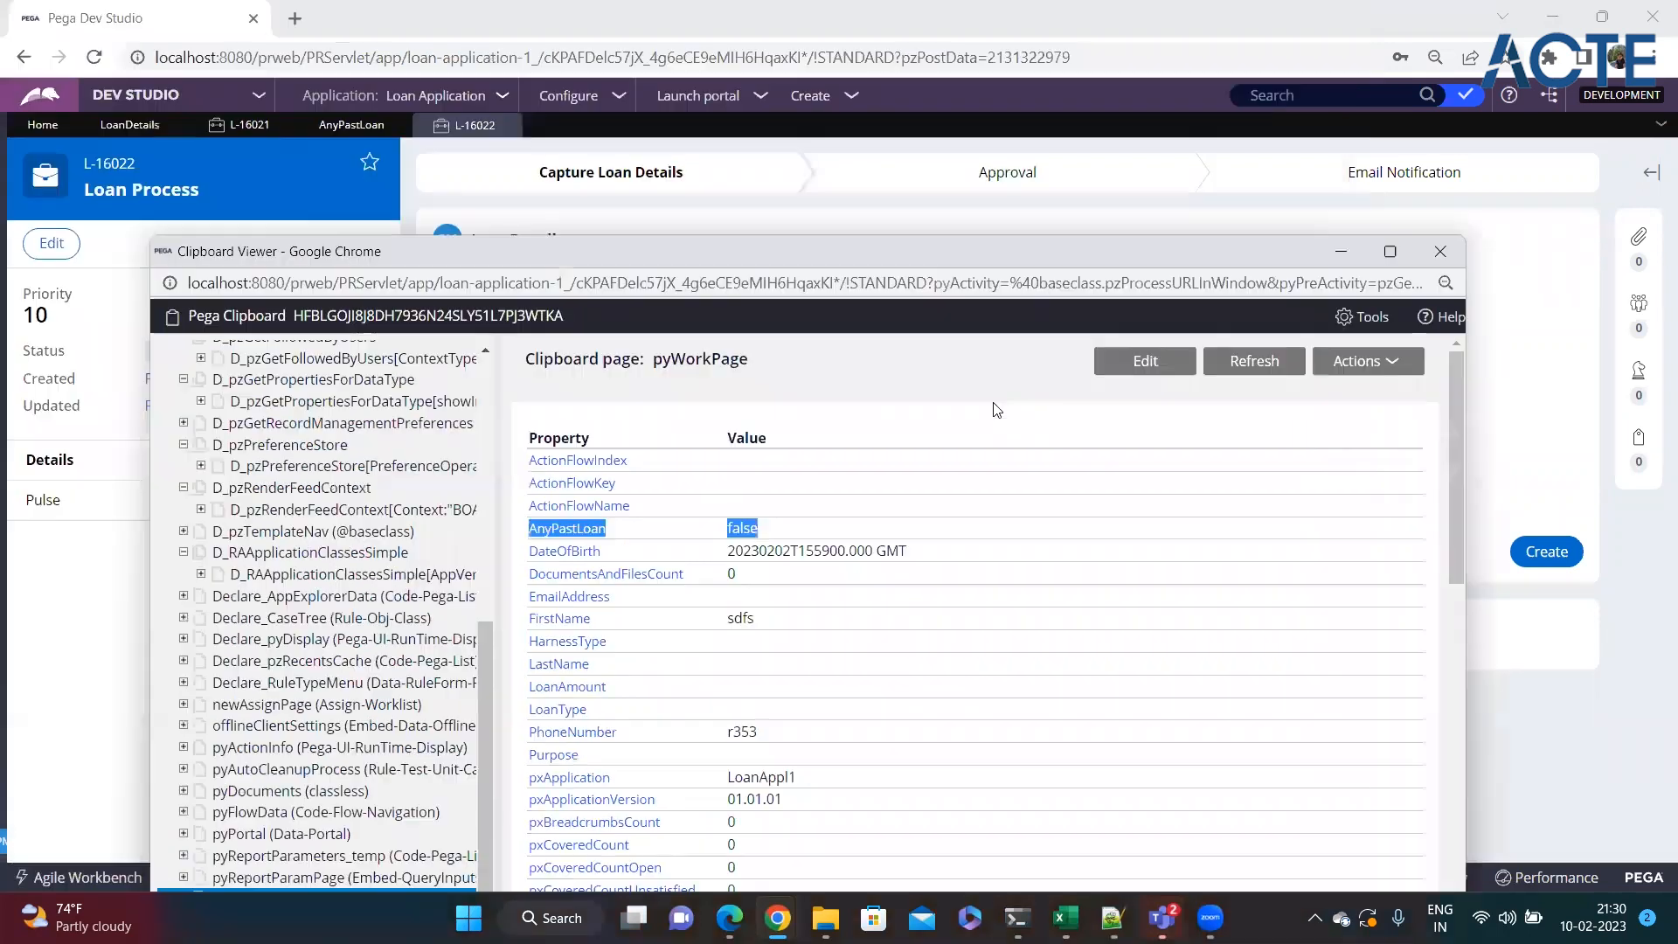
{"action": "left_click", "coordinate": [1441, 249]}
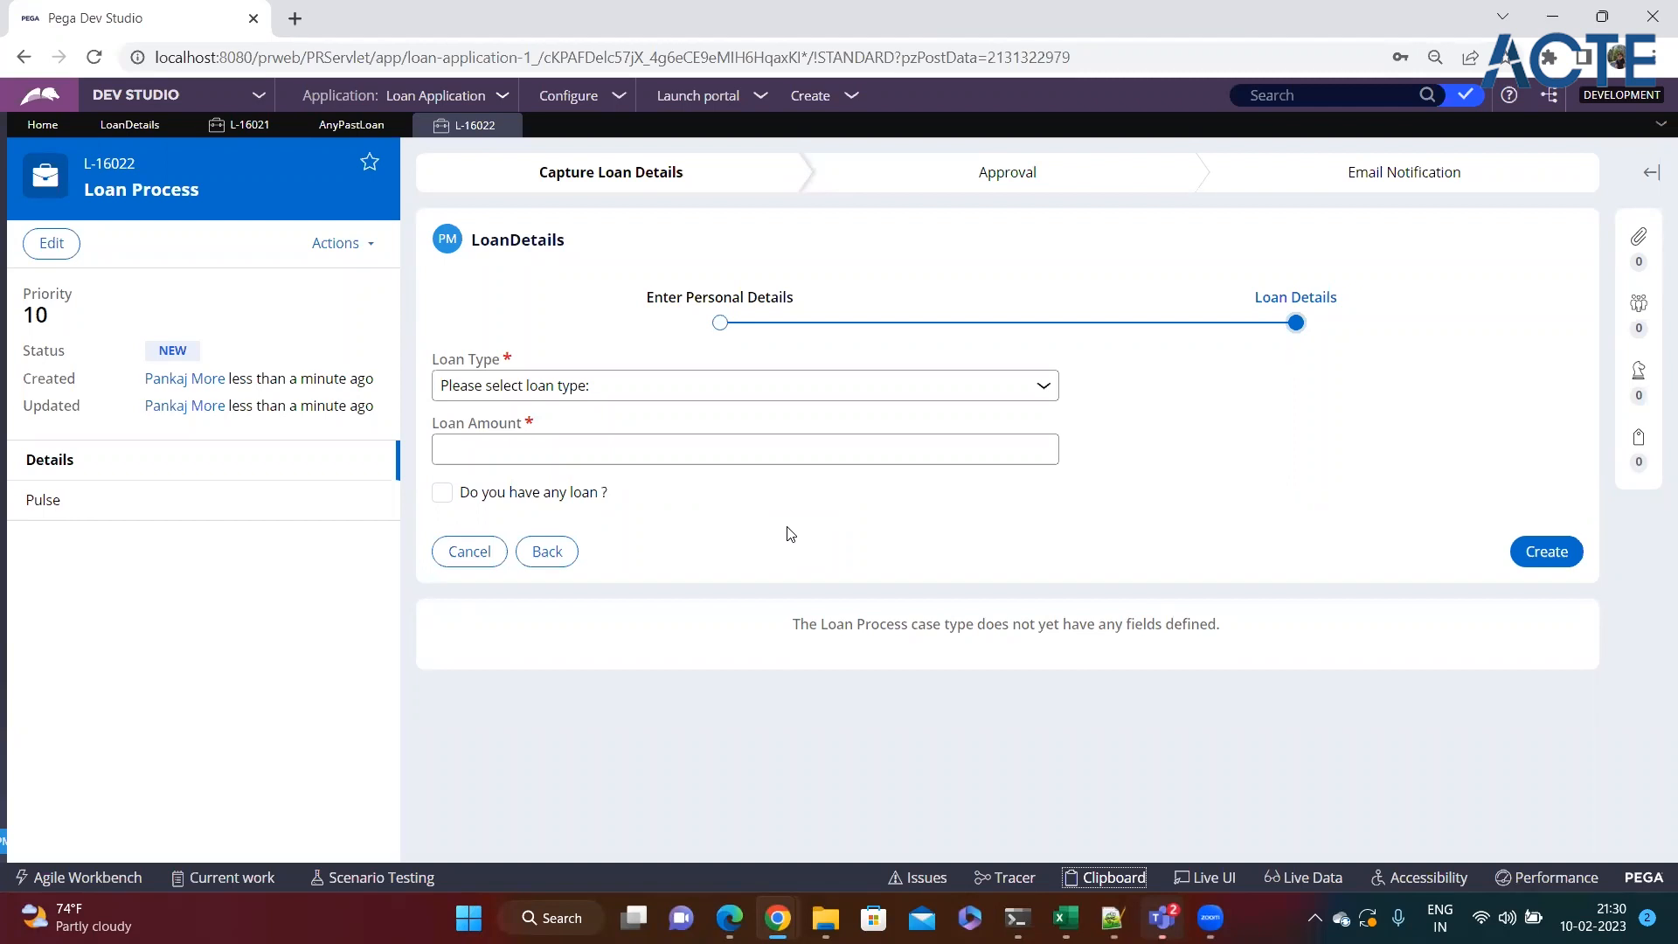
Toggle "Do you have any loan ?" on and off to test the visibility of the Existing Loan Details table.
{"action": "left_click_drag", "start_coordinate": [613, 495], "coordinate": [451, 503]}
{"action": "left_click", "coordinate": [615, 525]}
{"action": "left_click", "coordinate": [443, 495]}
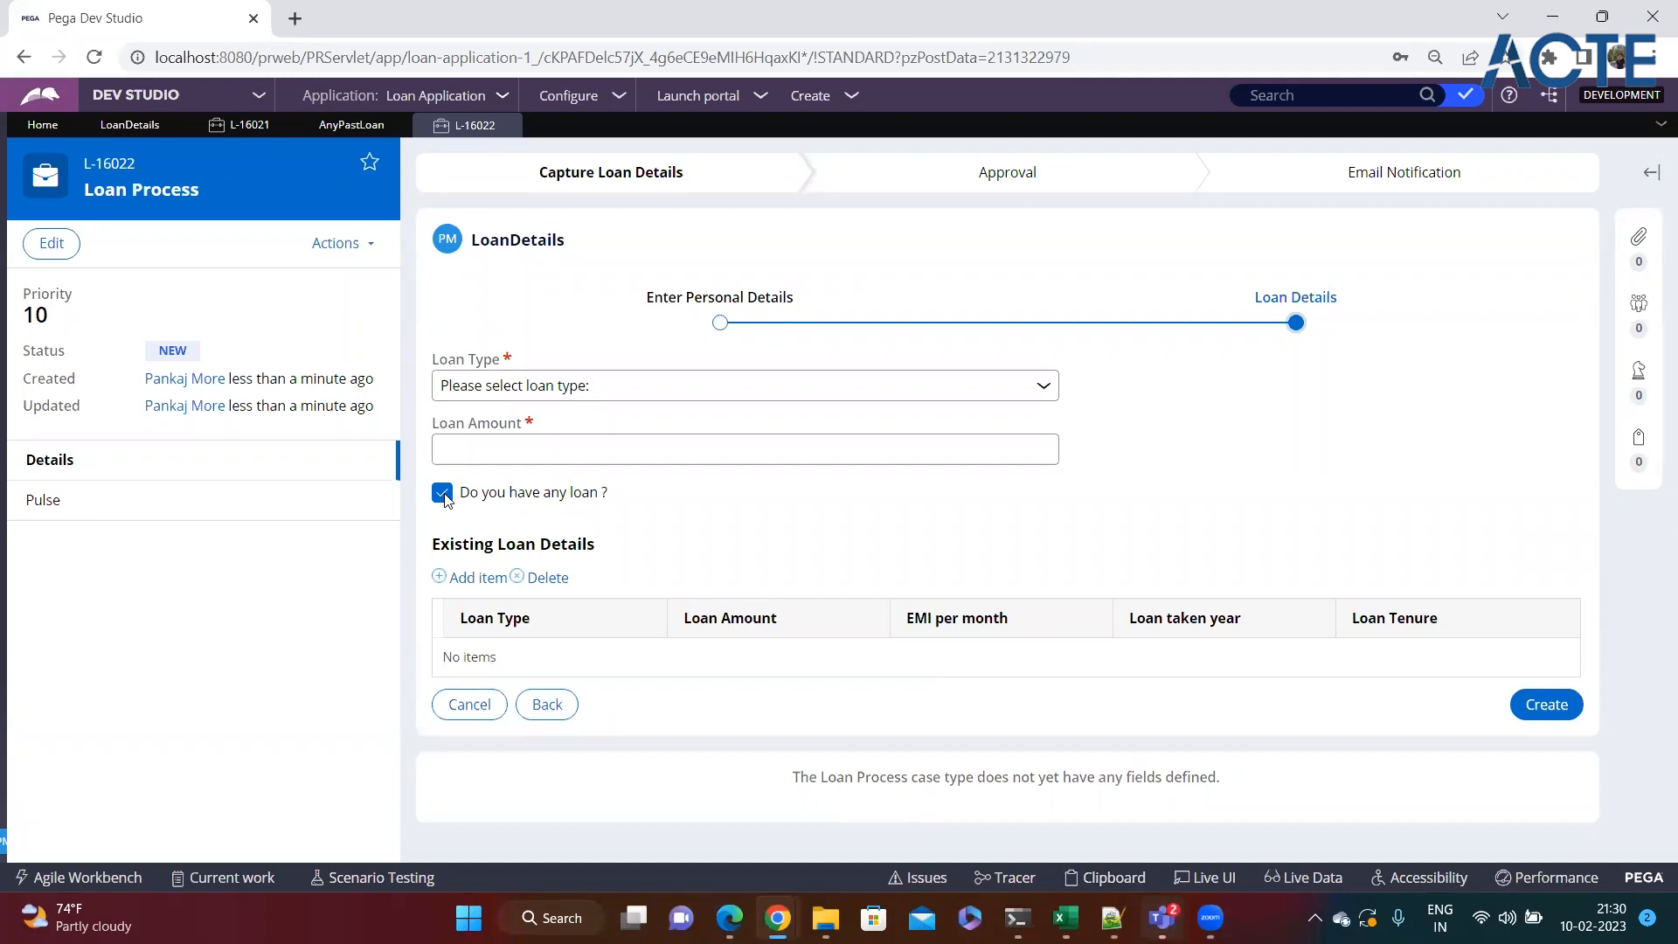
{"action": "left_click", "coordinate": [444, 495]}
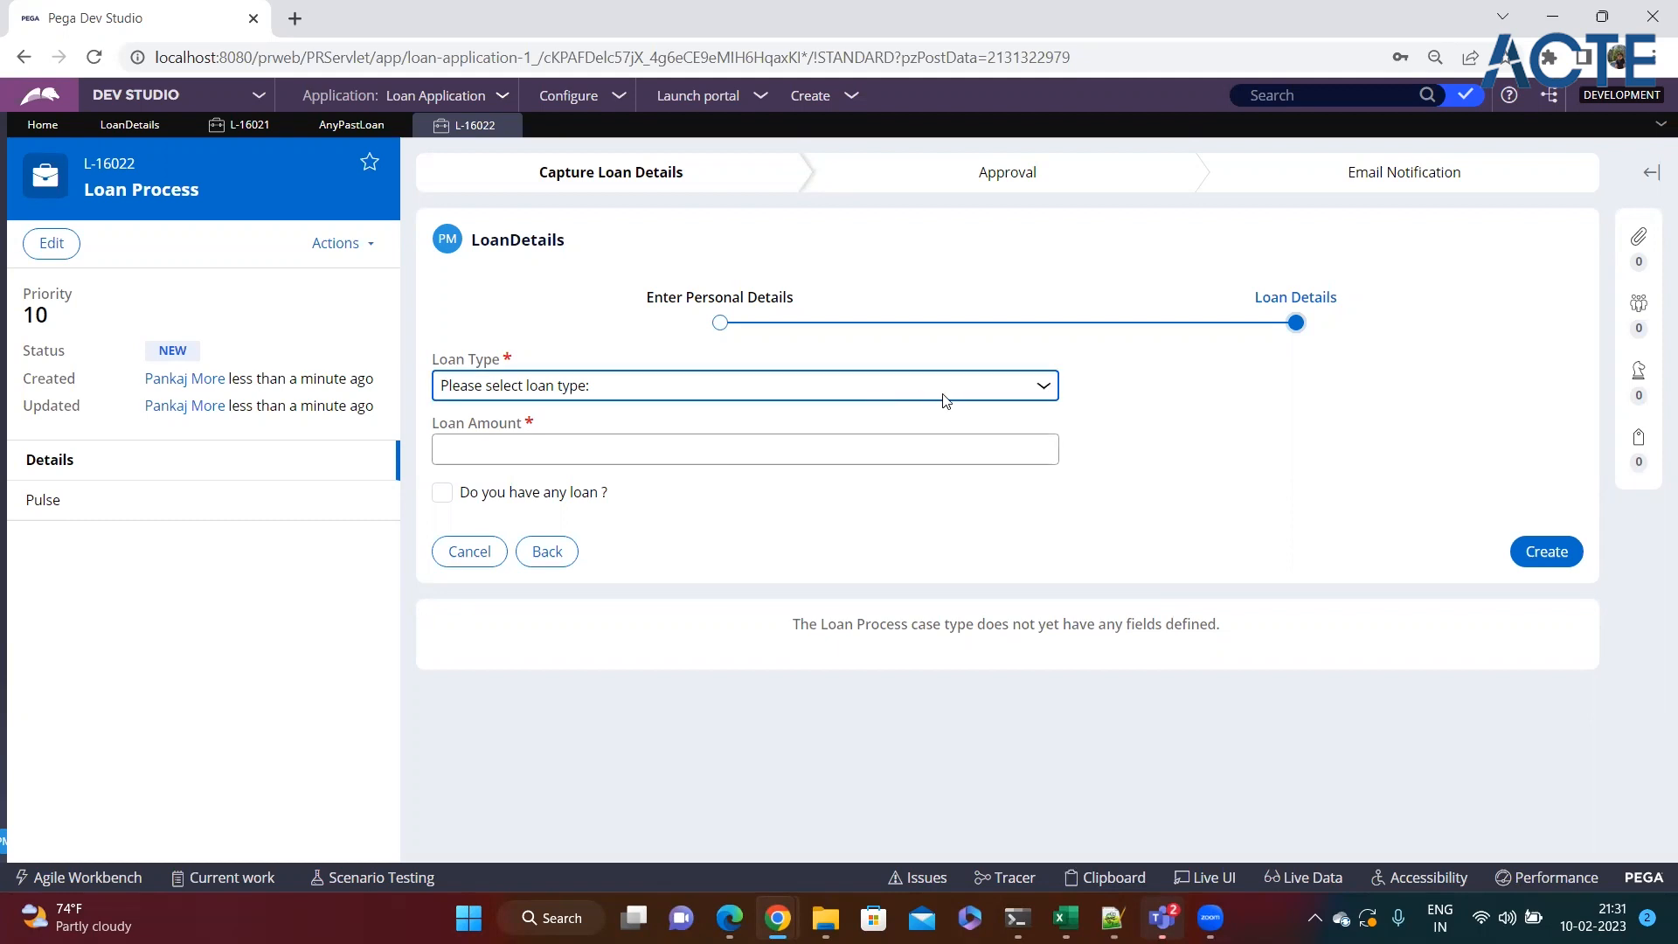
Try Education Loan as the case's loan type, and set it to Home Loan instead.
{"action": "left_click", "coordinate": [1052, 385]}
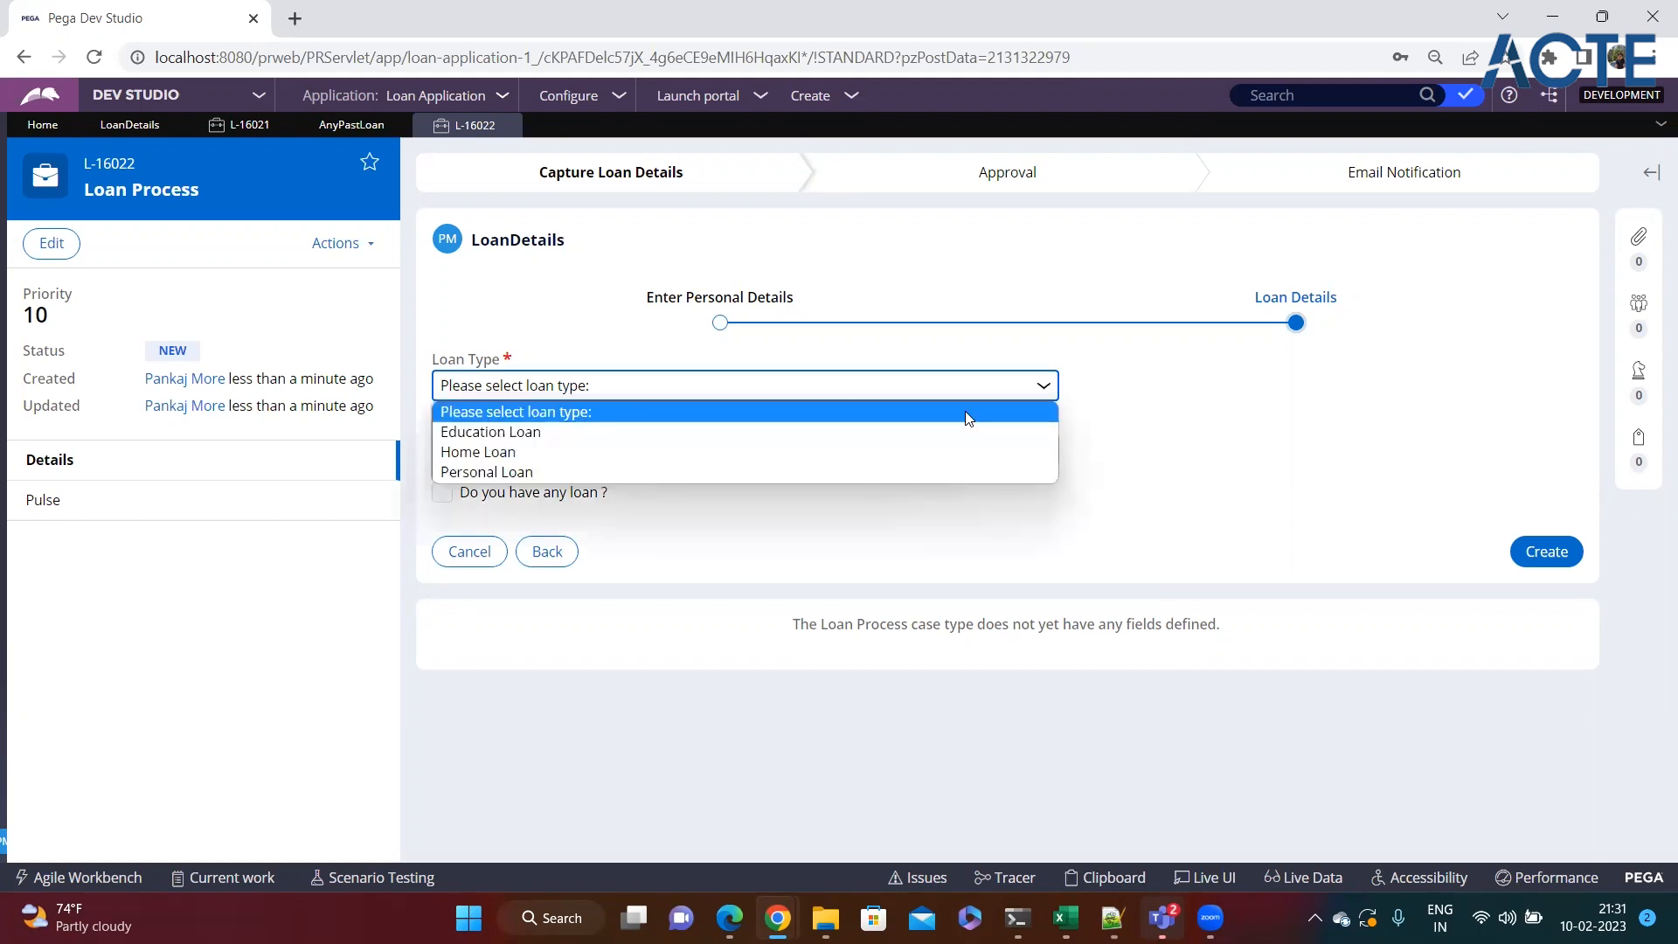
{"action": "left_click", "coordinate": [503, 434]}
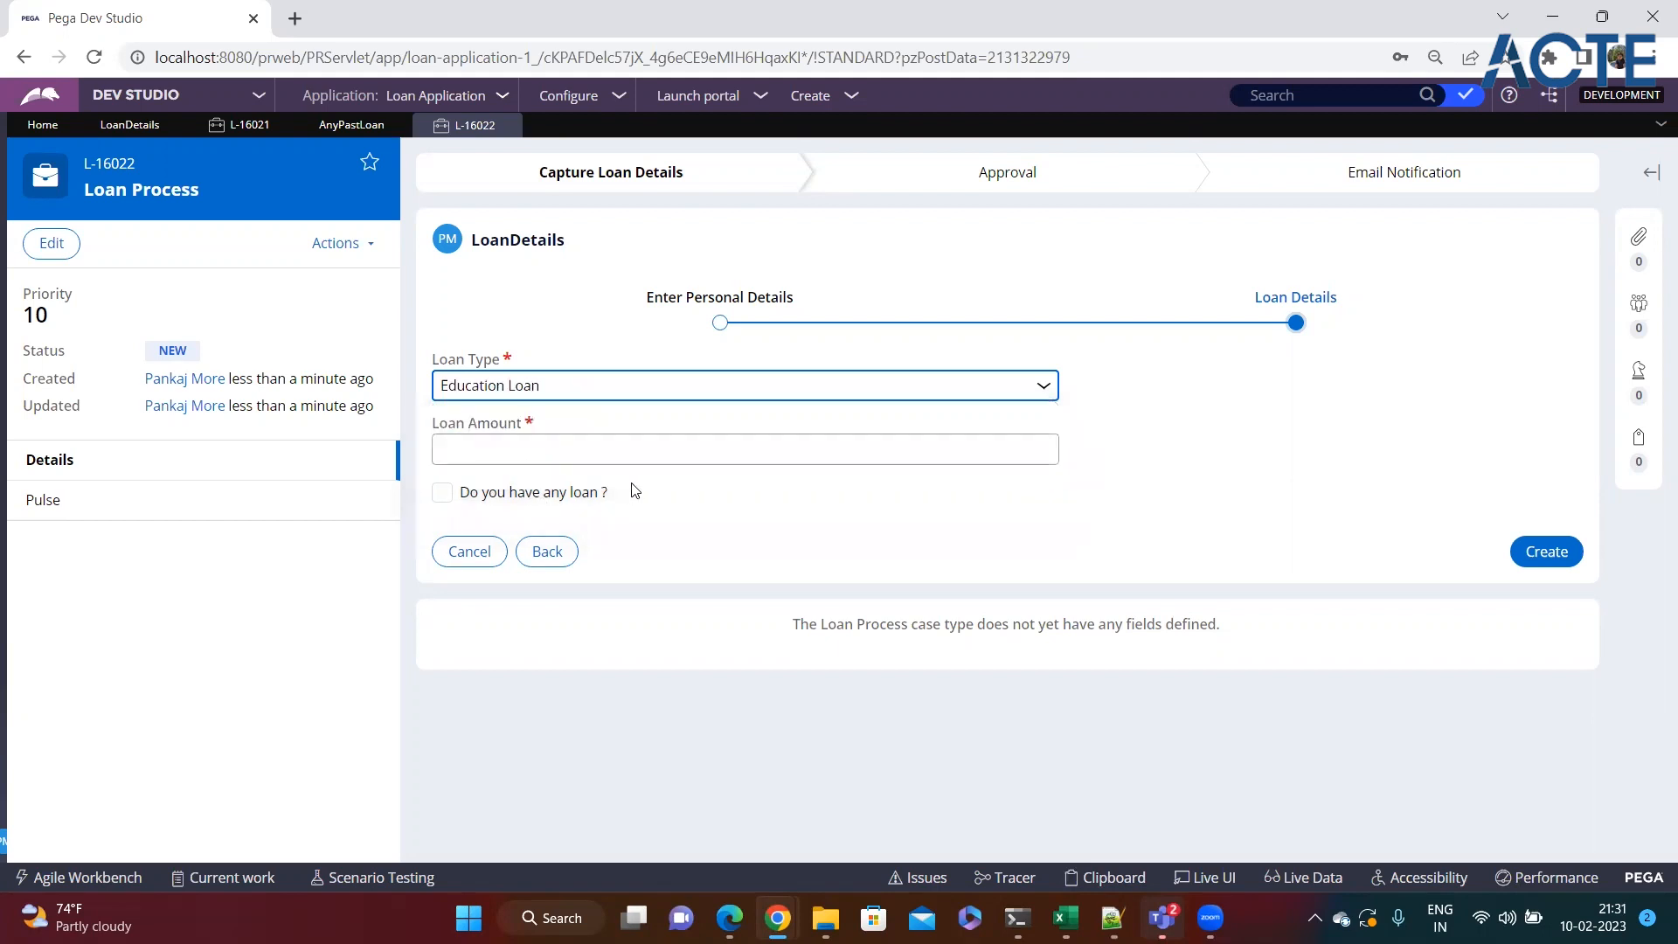
{"action": "left_click", "coordinate": [1040, 385]}
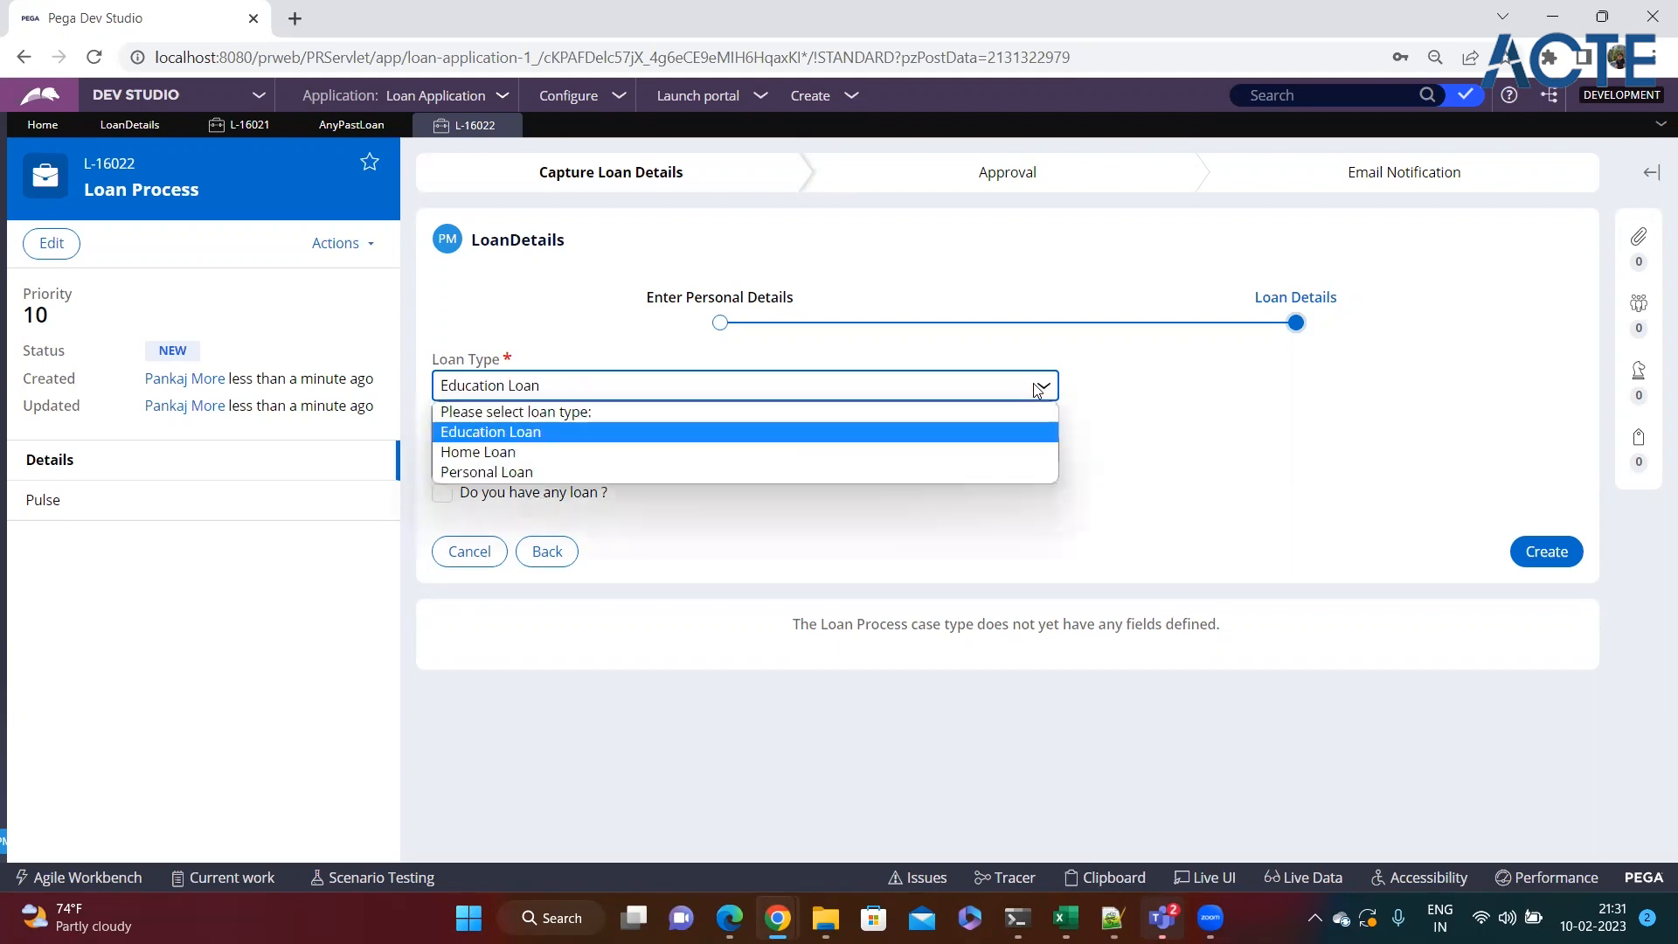
{"action": "left_click", "coordinate": [619, 455]}
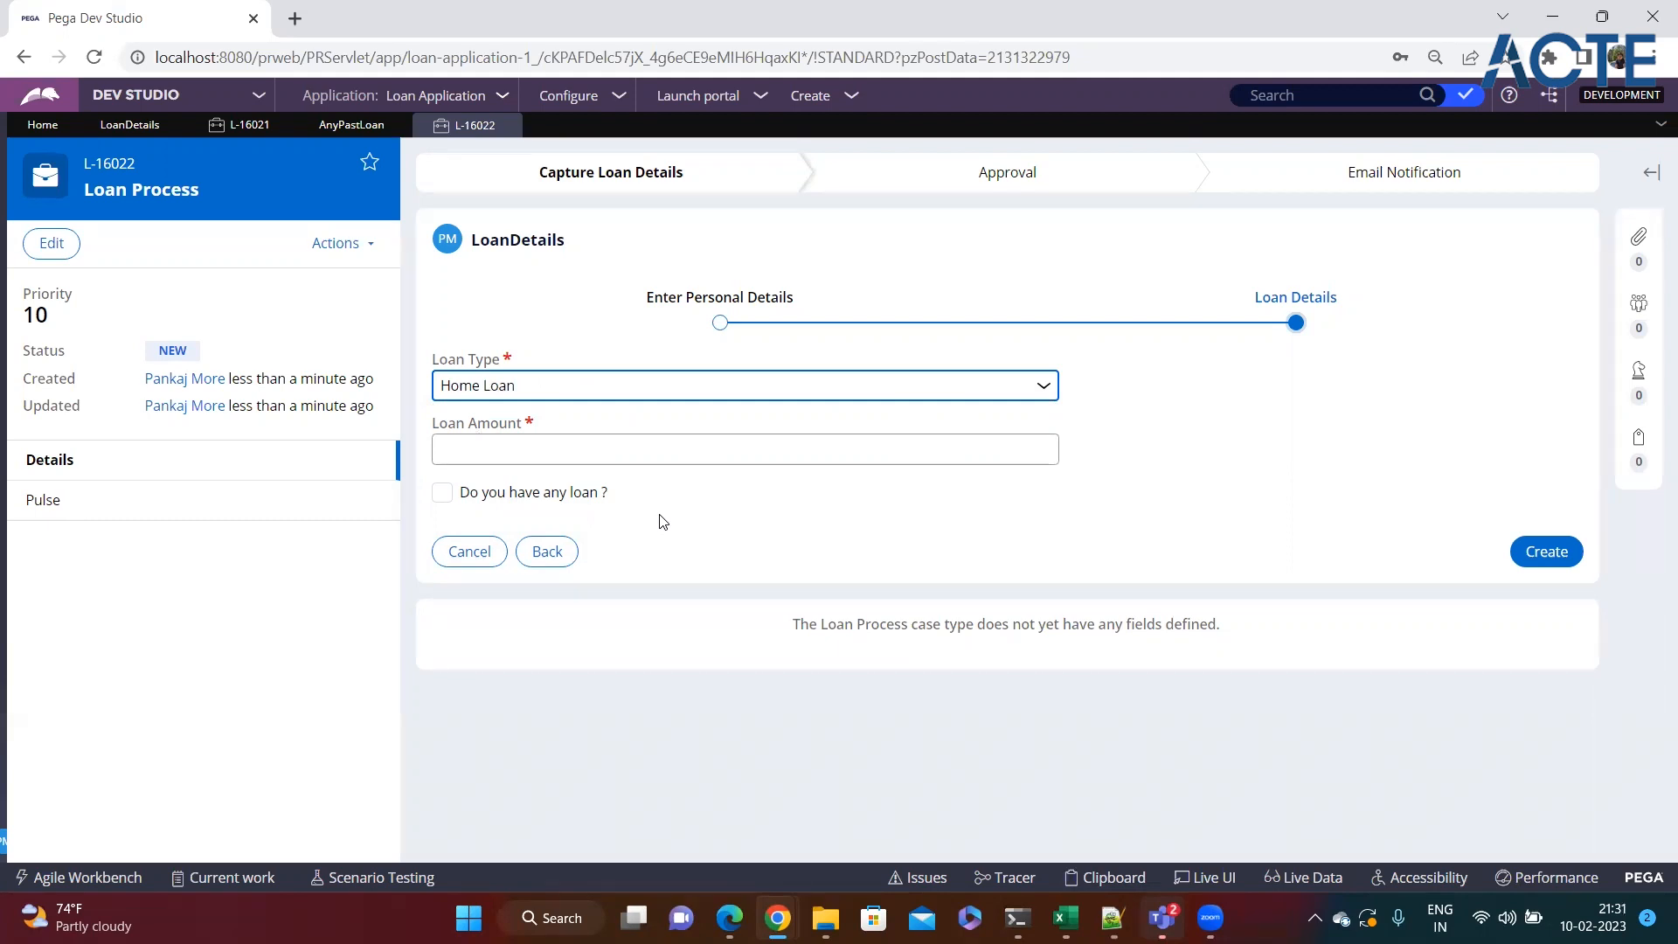
{"action": "left_click", "coordinate": [1168, 450]}
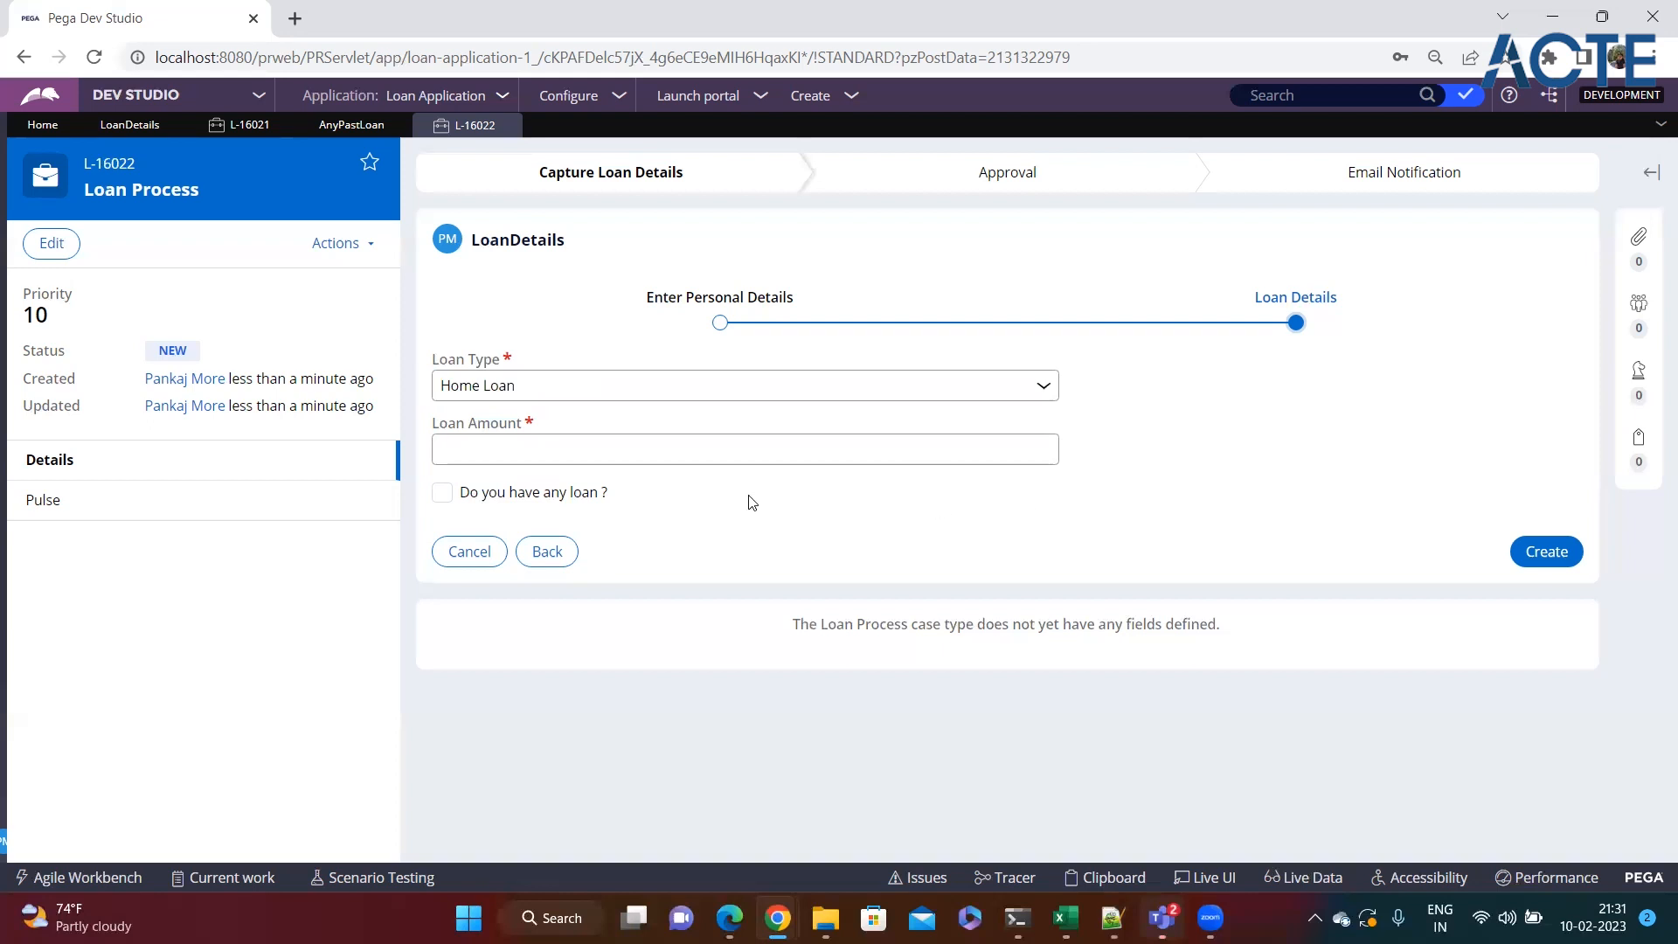
Enable "Do you have any loan ?" and set the requested loan amount to 345.
{"action": "left_click", "coordinate": [442, 494]}
{"action": "left_click", "coordinate": [519, 444]}
{"action": "type", "text": "345"}
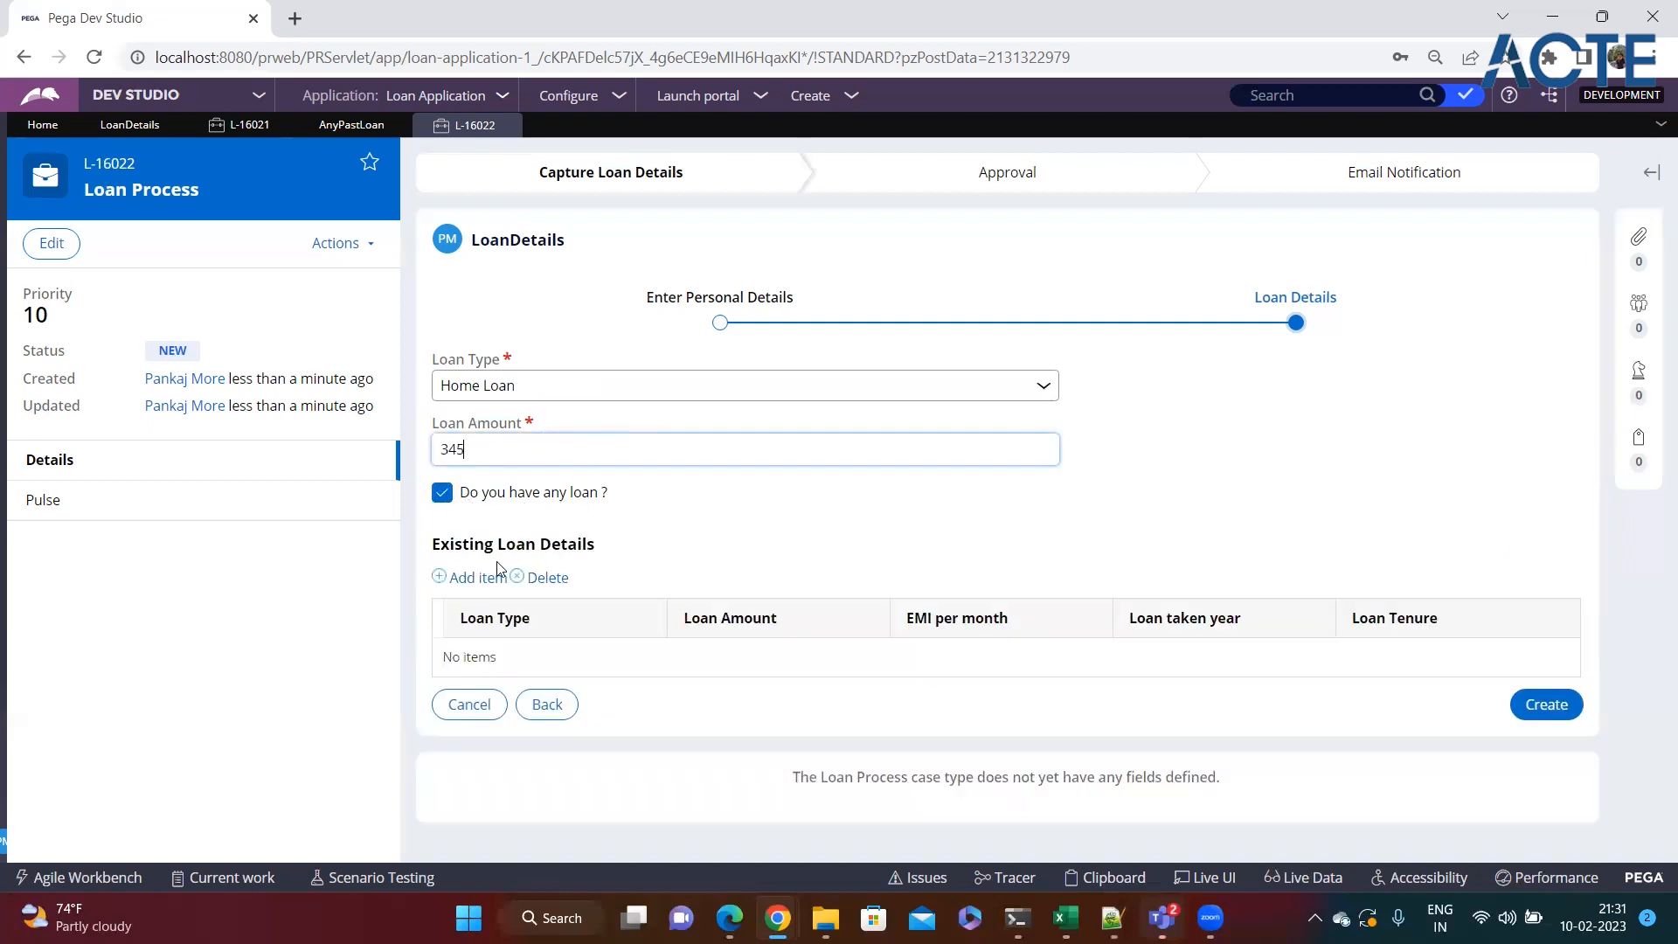
Add an existing Education Loan row with amount 35345, EMI per month 5345345, loan taken year 345345 and tenure 35.
{"action": "left_click", "coordinate": [478, 576]}
{"action": "left_click", "coordinate": [615, 668]}
{"action": "left_click", "coordinate": [560, 711]}
{"action": "left_click", "coordinate": [811, 676]}
{"action": "type", "text": "35345"}
{"action": "key", "text": "Tab"}
{"action": "type", "text": "5345345"}
{"action": "key", "text": "Tab"}
{"action": "type", "text": "345345"}
{"action": "key", "text": "Tab"}
{"action": "type", "text": "35"}
Add a second existing loan, Personal Loan, with amount fgdfg, EMI 53535, year 34535 and tenure 34535, and advance the case to Approval.
{"action": "left_click", "coordinate": [478, 578]}
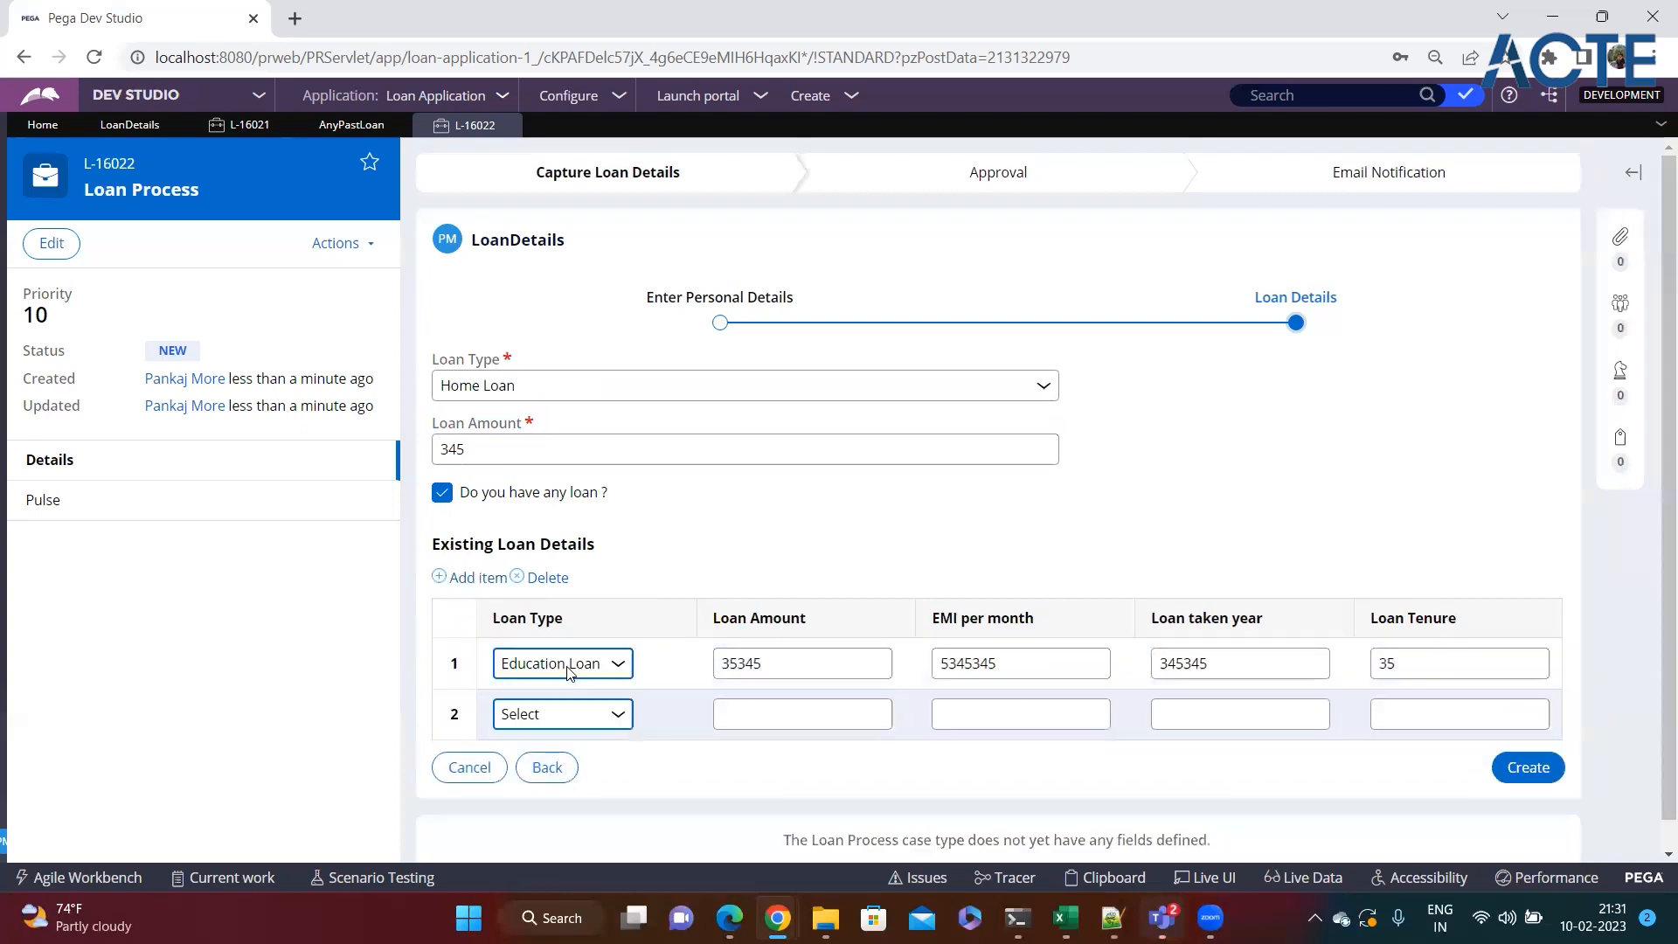
{"action": "left_click", "coordinate": [564, 714]}
{"action": "left_click", "coordinate": [552, 781]}
{"action": "left_click", "coordinate": [798, 711]}
{"action": "type", "text": "fgdfg"}
{"action": "left_click", "coordinate": [982, 718]}
{"action": "type", "text": "3535"}
{"action": "left_click", "coordinate": [1198, 708]}
{"action": "type", "text": "34535"}
{"action": "left_click", "coordinate": [1397, 708]}
{"action": "type", "text": "34535"}
{"action": "scroll", "coordinate": [656, 706], "scroll_direction": "down", "scroll_amount": 1}
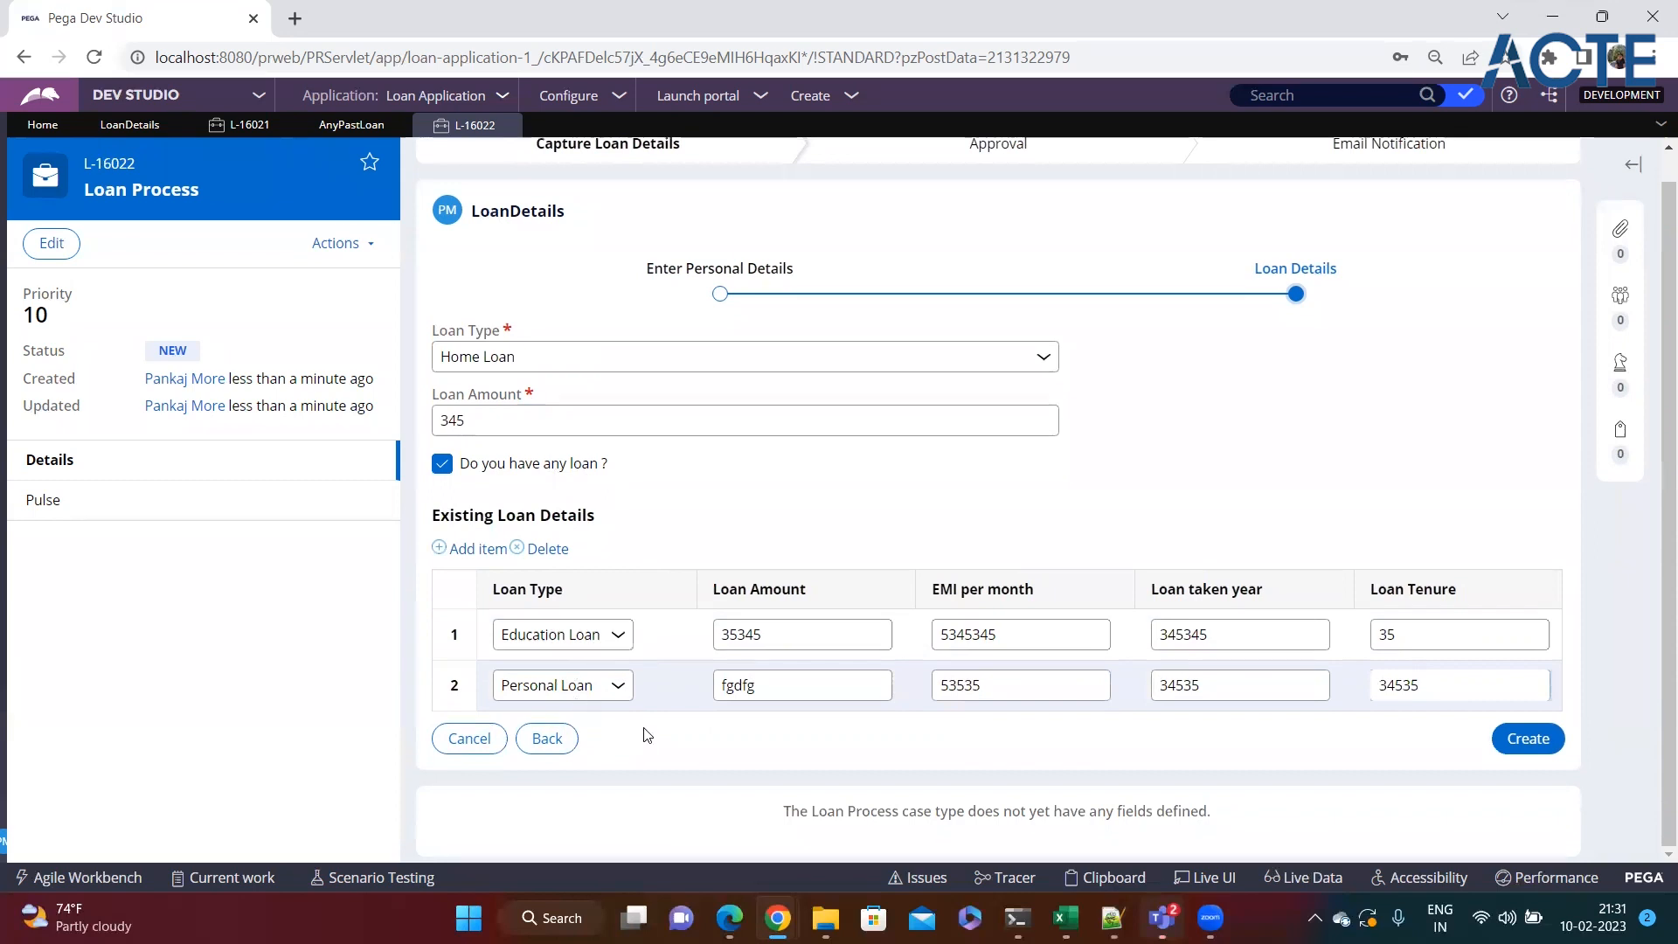
{"action": "left_click", "coordinate": [1519, 741]}
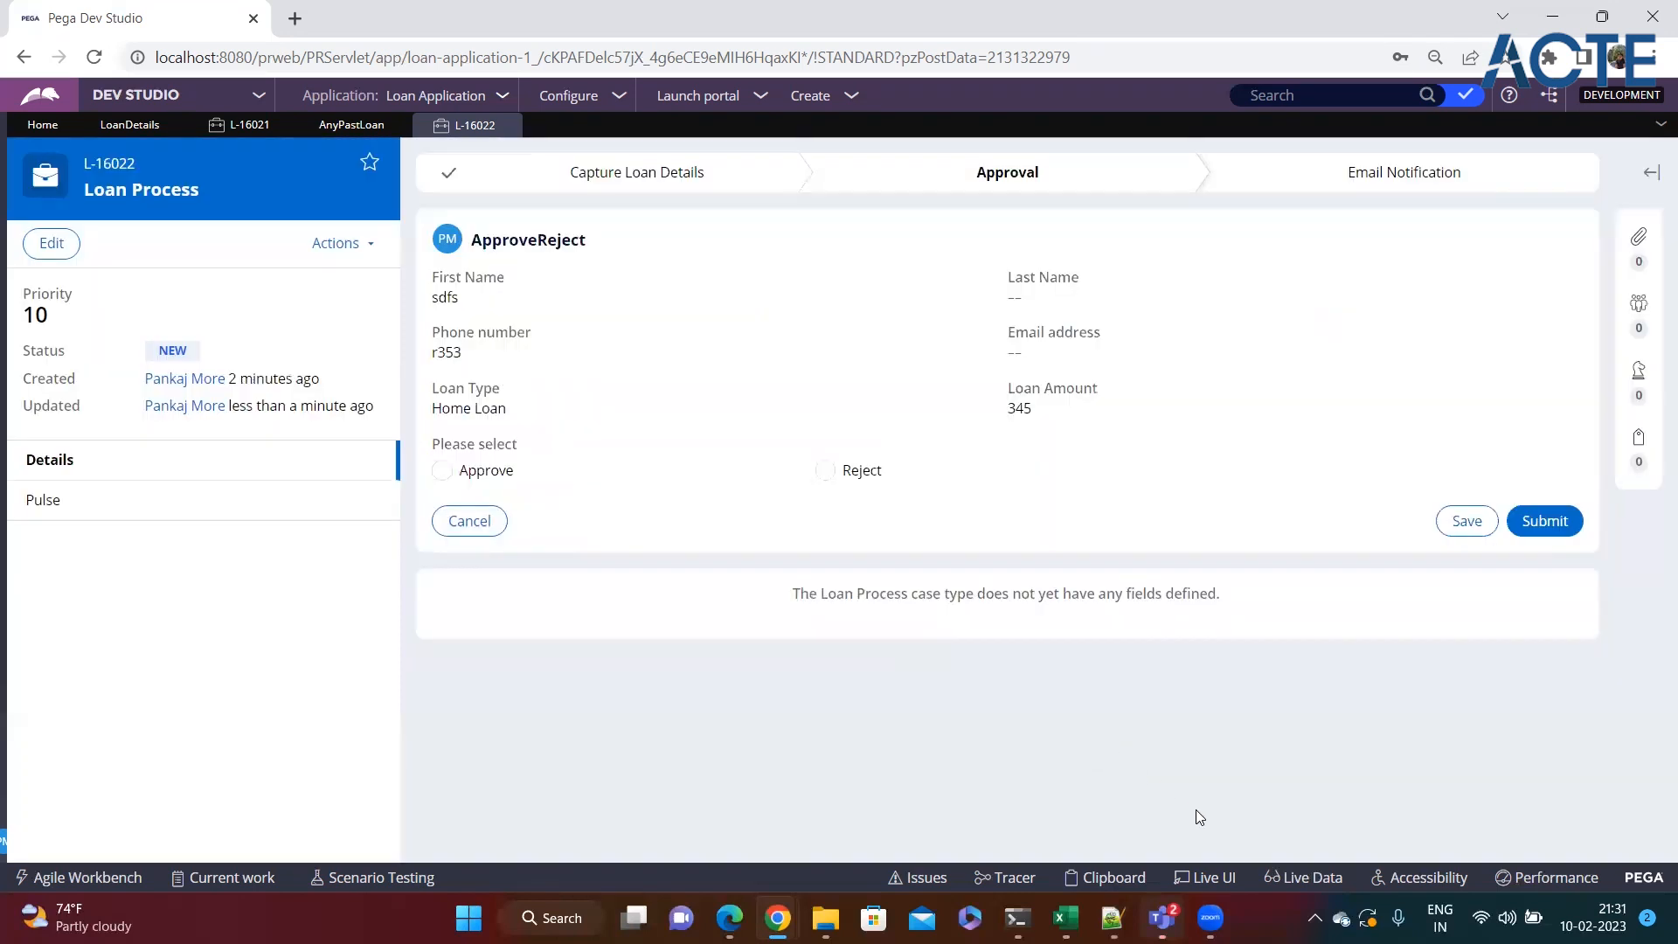
Open the clipboard for case L-16022 and expand pyWorkPage down to its LoanDetails entries.
{"action": "left_click", "coordinate": [1103, 878]}
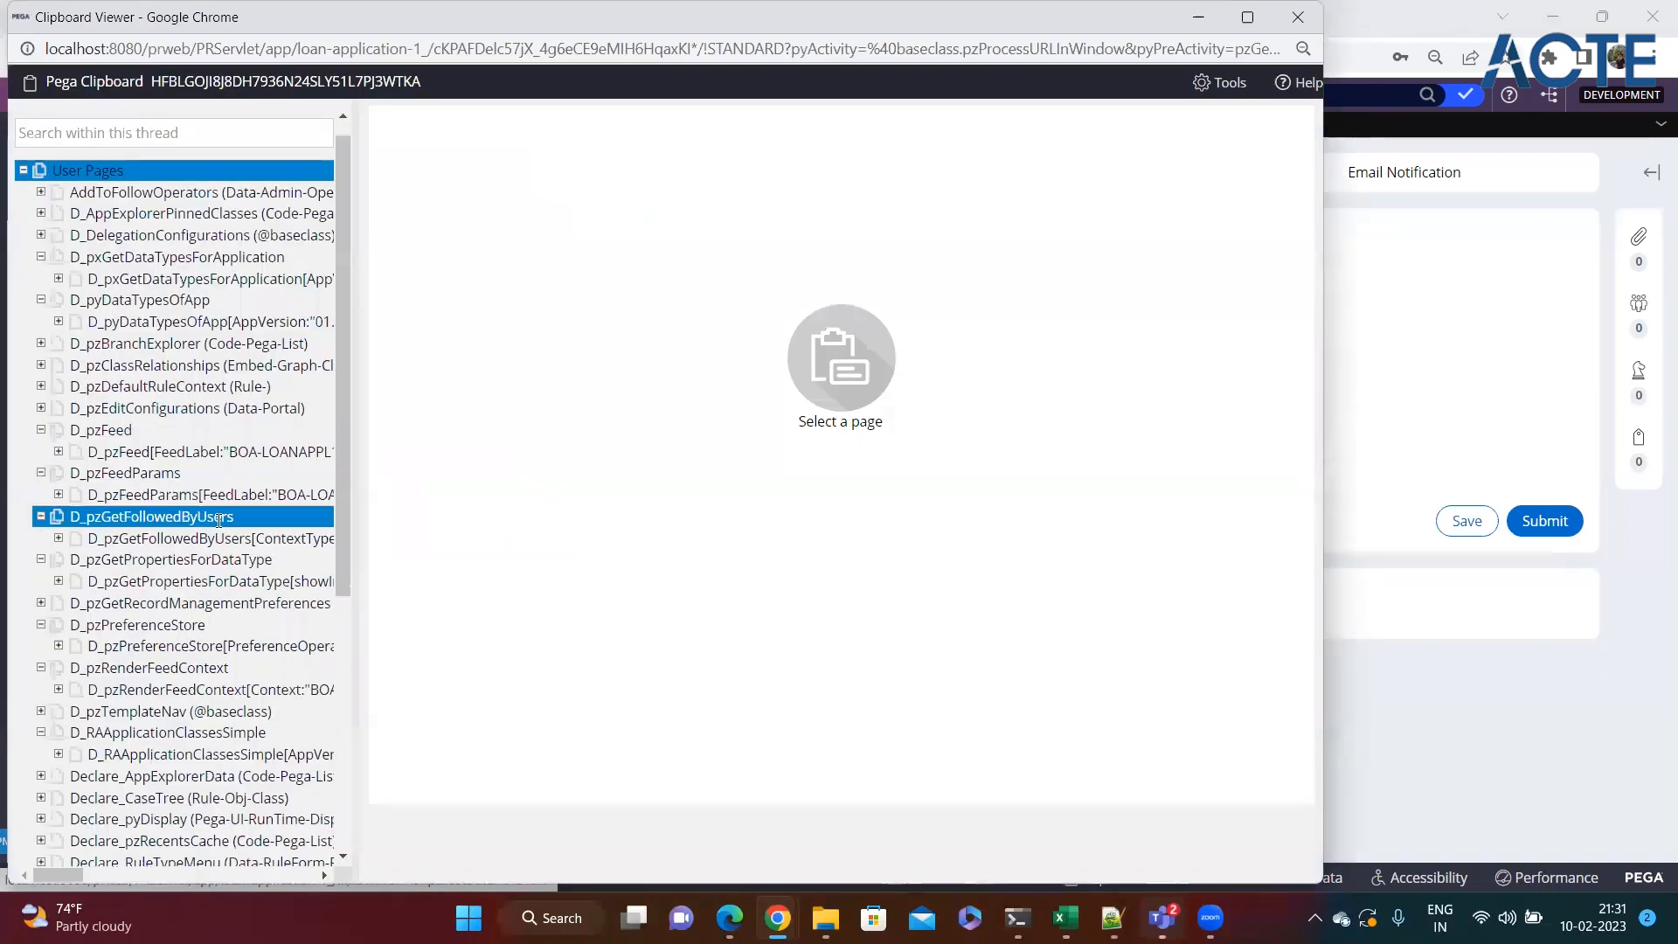
{"action": "scroll", "coordinate": [192, 525], "scroll_direction": "down", "scroll_amount": 5}
{"action": "left_click", "coordinate": [41, 666]}
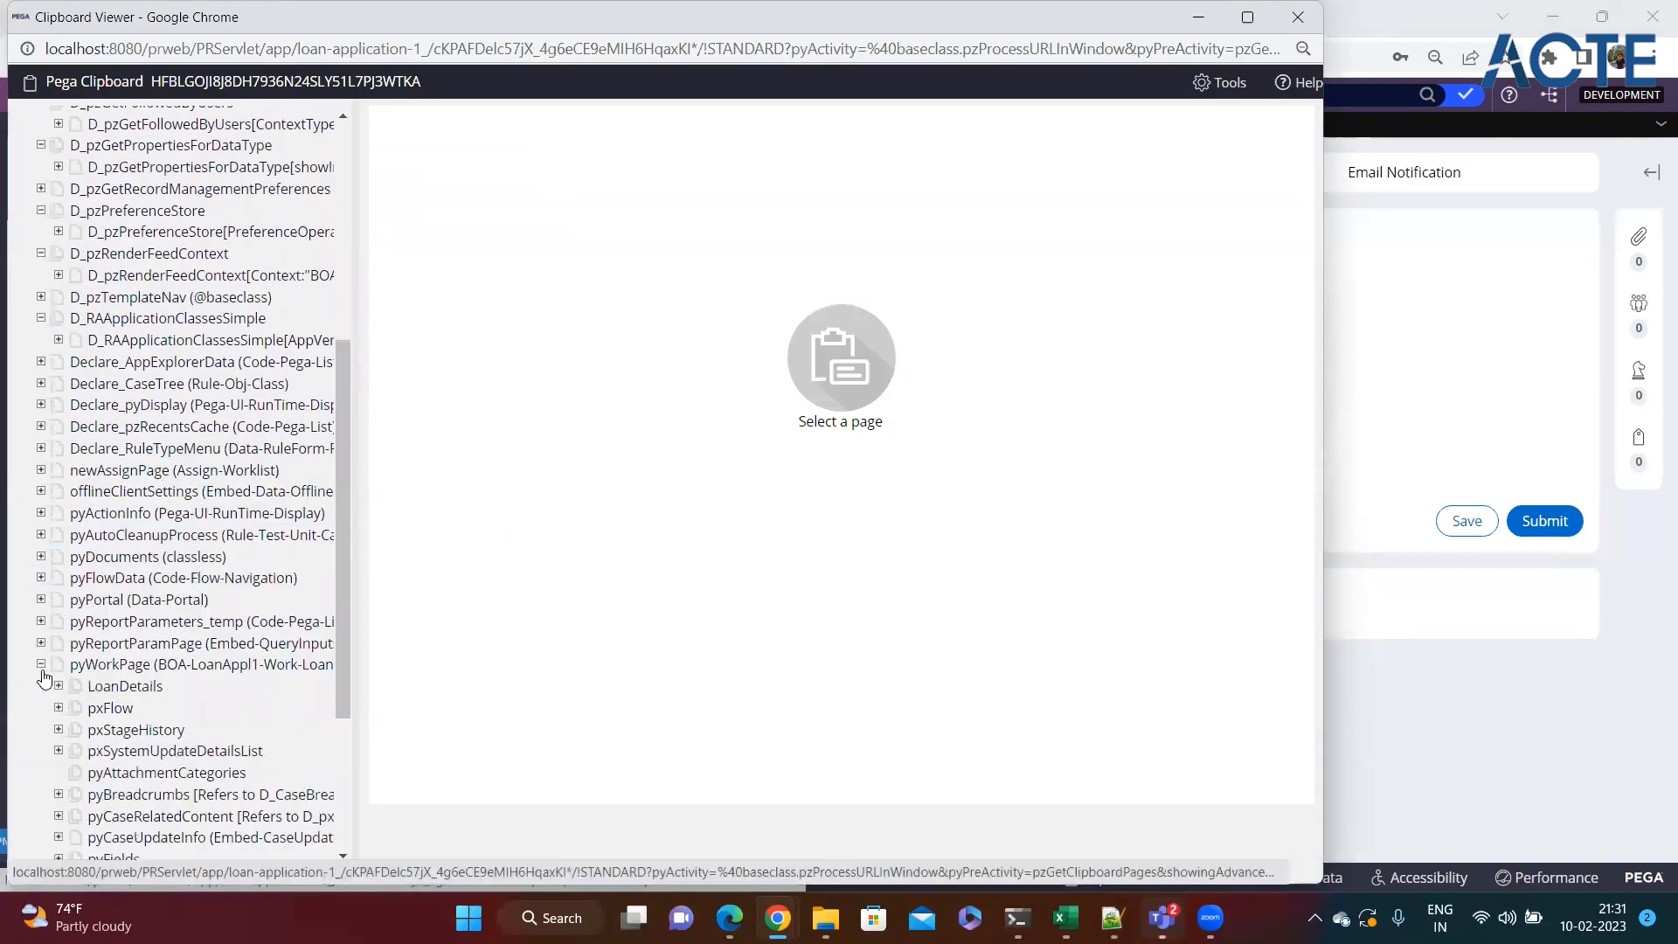
{"action": "scroll", "coordinate": [61, 455], "scroll_direction": "down", "scroll_amount": 3}
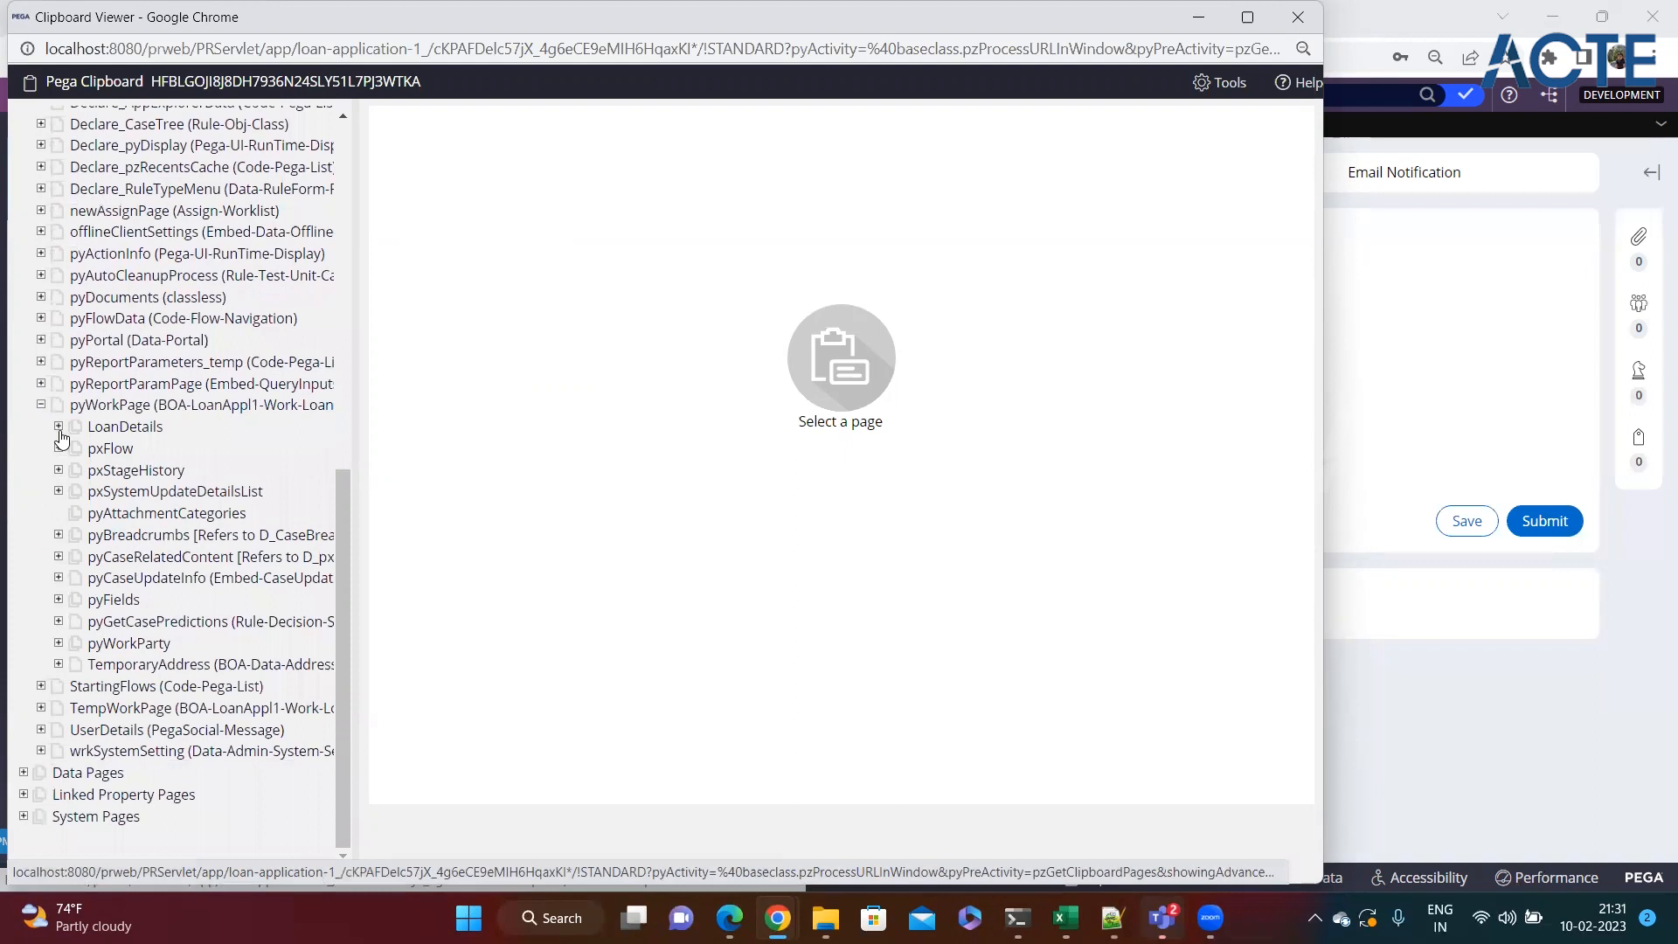
{"action": "left_click", "coordinate": [59, 427]}
{"action": "left_click", "coordinate": [105, 450]}
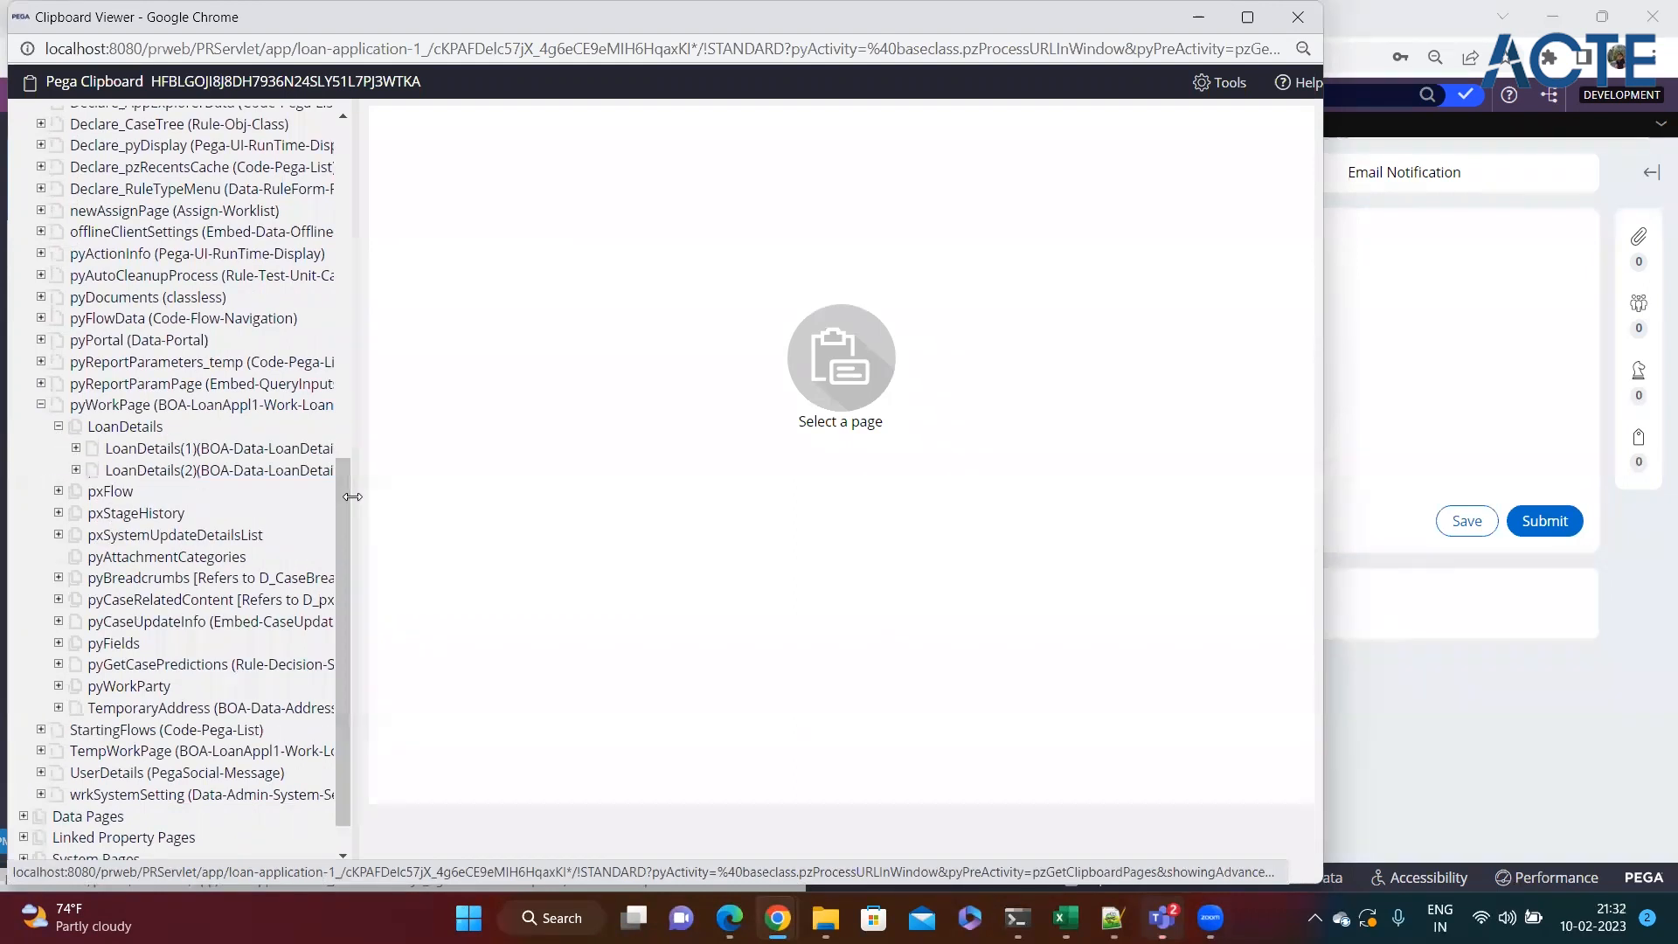
Widen the clipboard tree and examine the stored values of LoanDetails(1) and LoanDetails(2).
{"action": "left_click_drag", "start_coordinate": [349, 494], "coordinate": [470, 494]}
{"action": "left_click", "coordinate": [194, 447]}
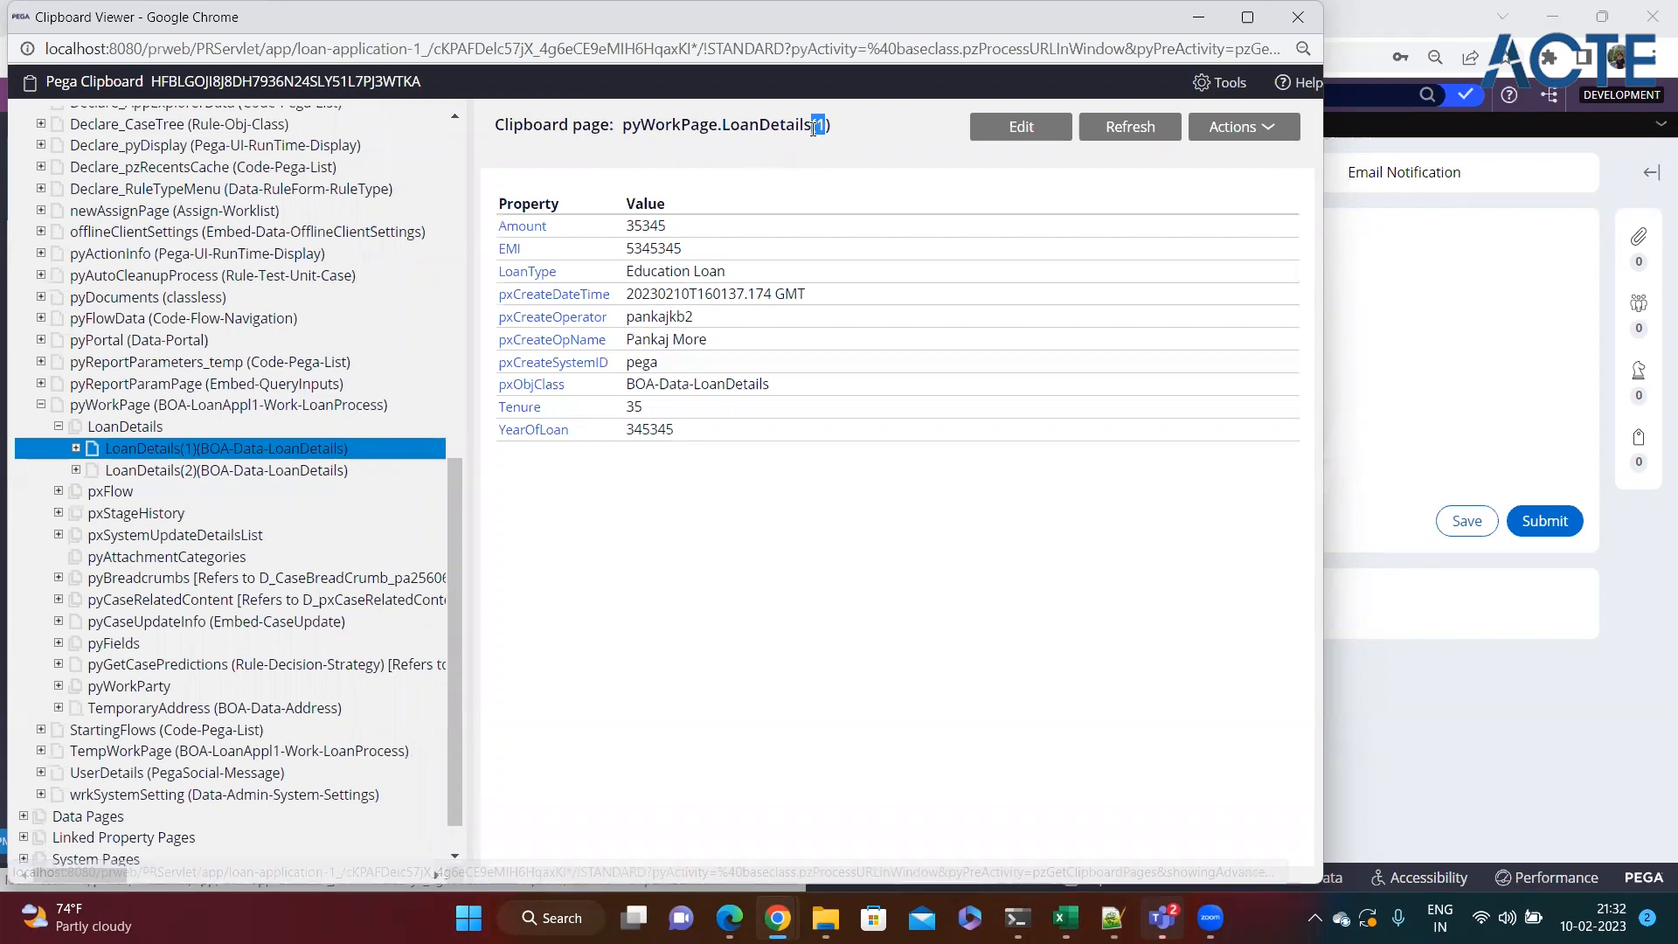
{"action": "left_click", "coordinate": [226, 470]}
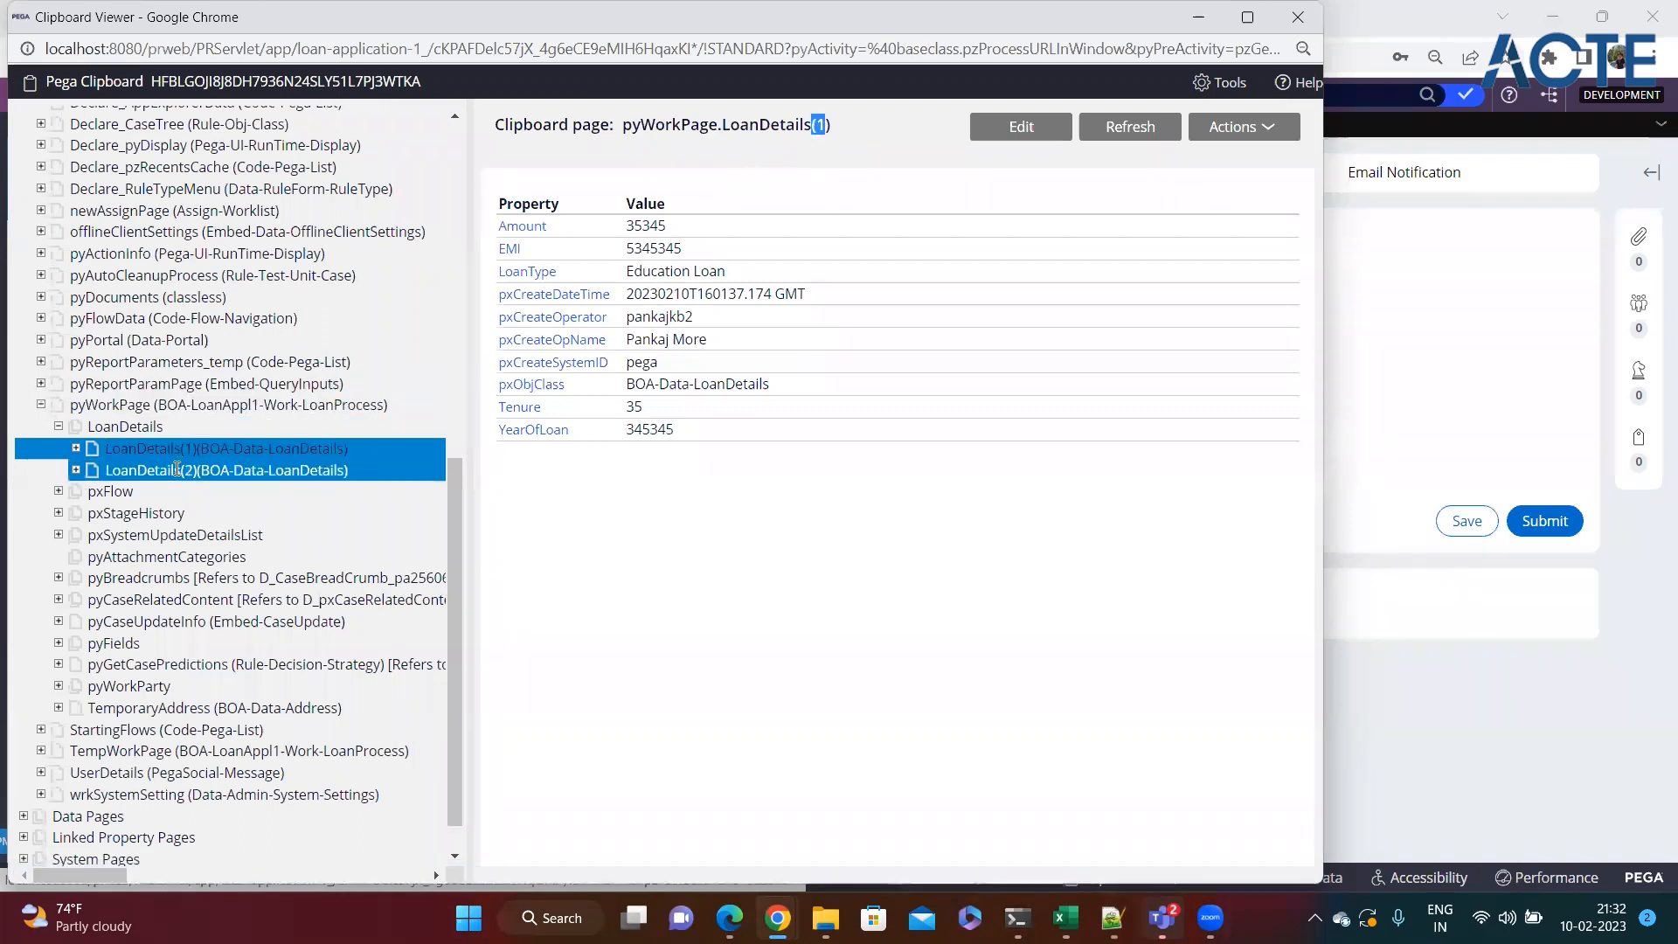
{"action": "double_click", "coordinate": [819, 125]}
{"action": "left_click", "coordinate": [845, 166]}
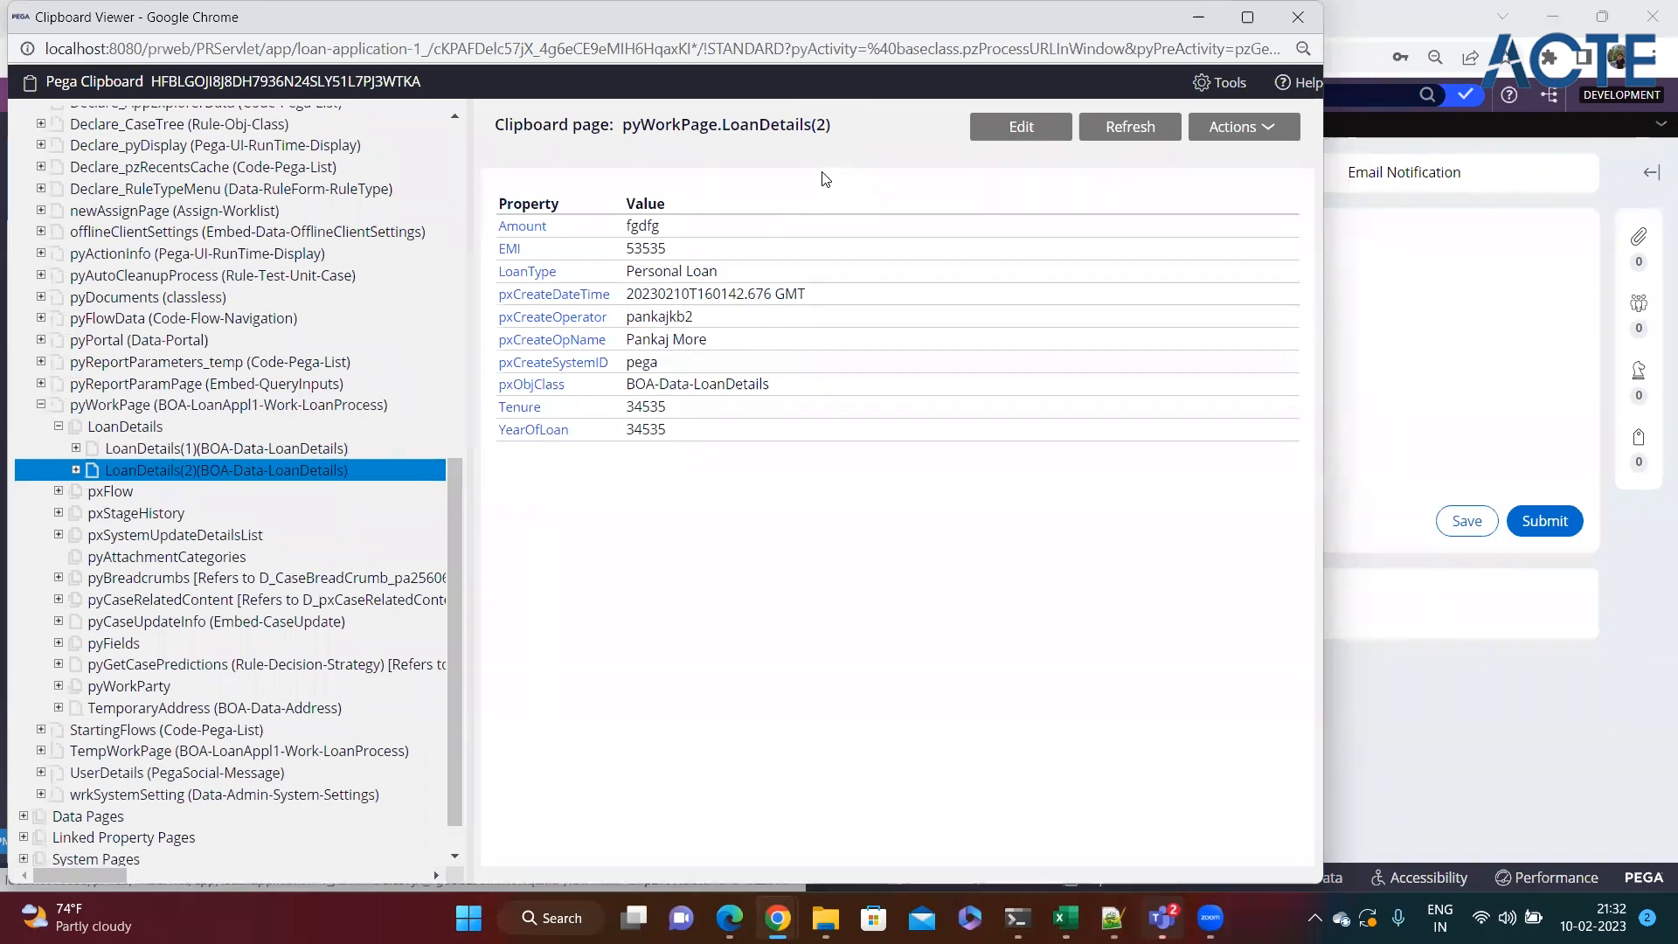
Switch to the Notepad++ notes and add a "- Family Details" entry below Tenure, at the PastLoanDetails level.
{"action": "left_click", "coordinate": [1112, 918]}
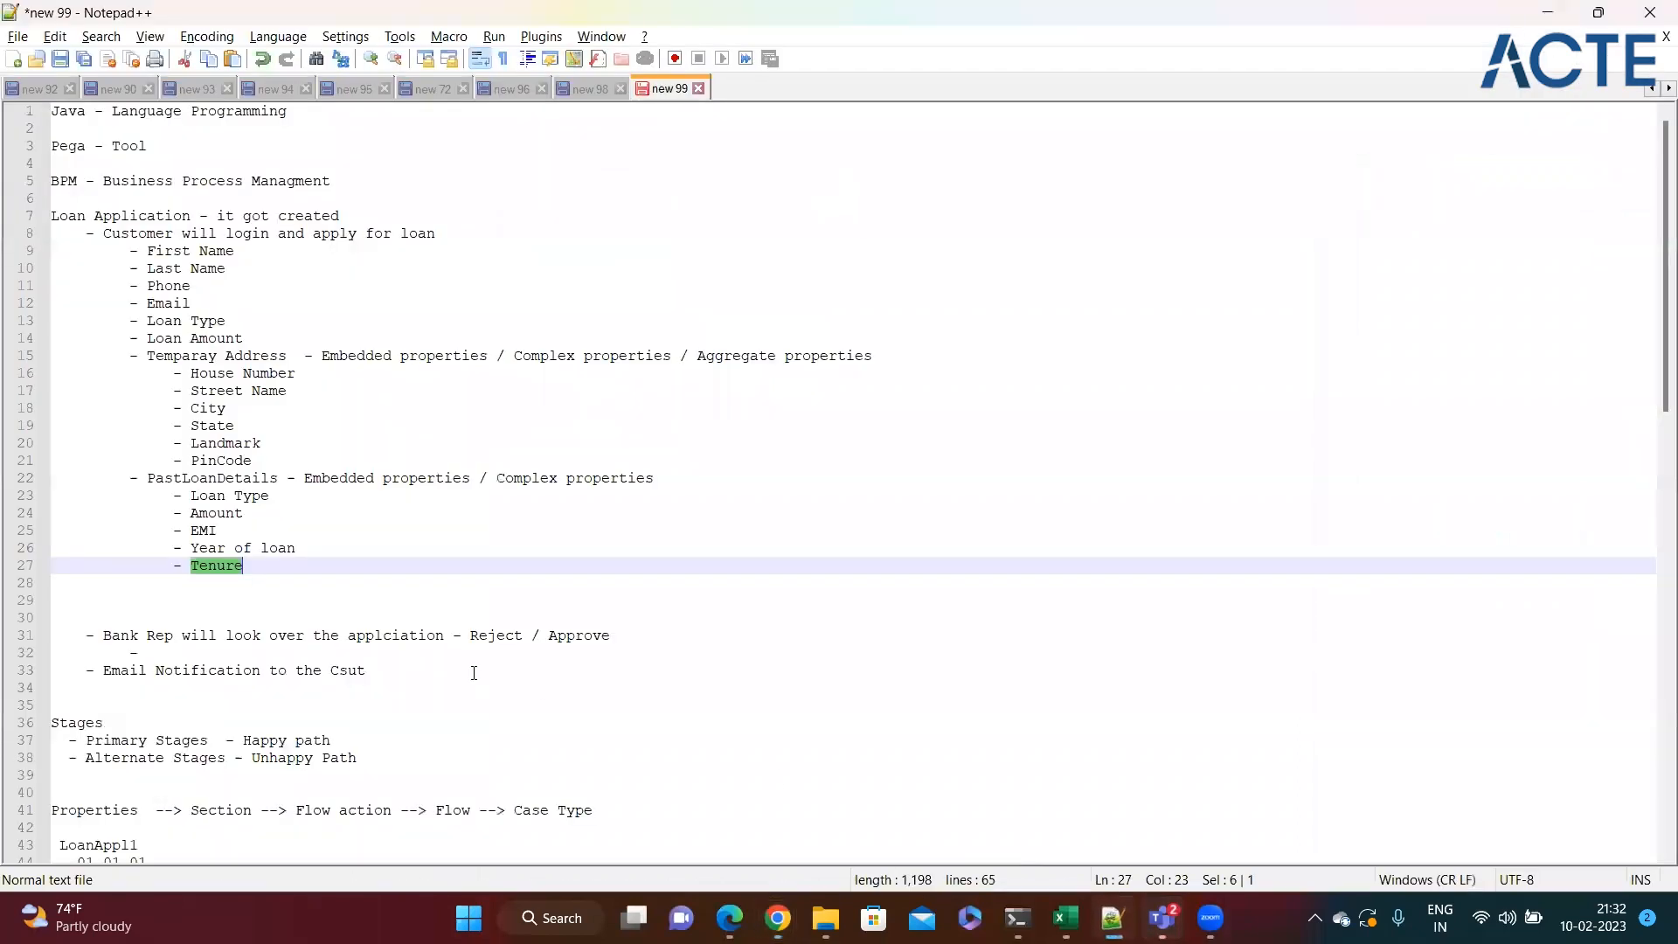
{"action": "left_click", "coordinate": [296, 568]}
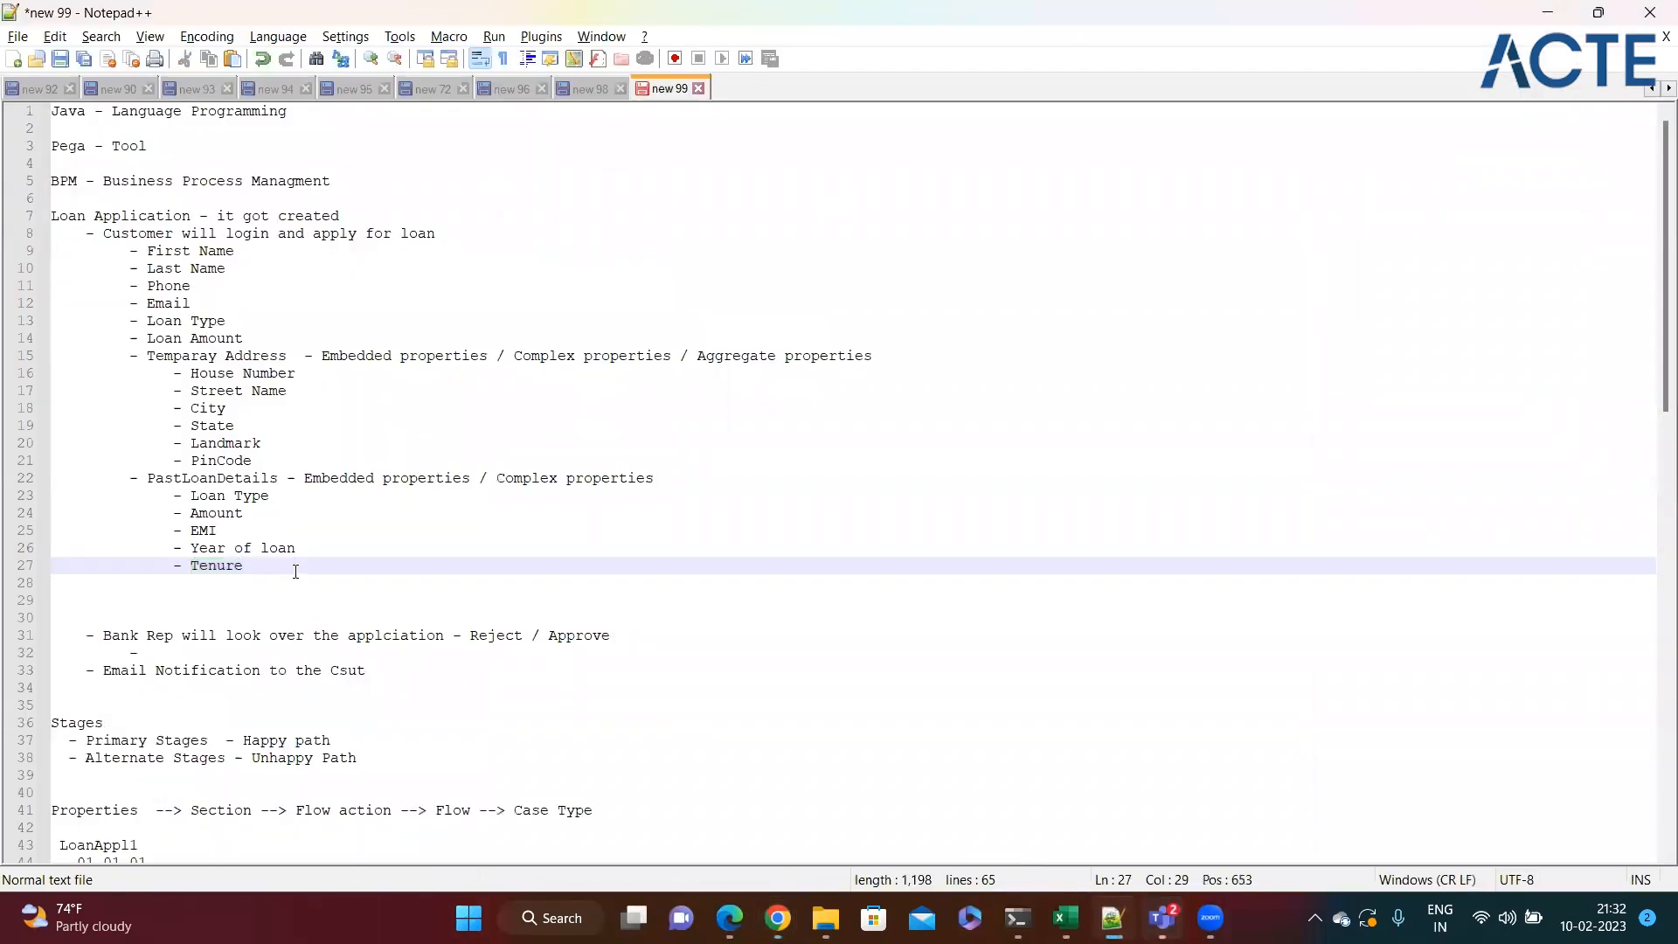
{"action": "key", "text": "Return"}
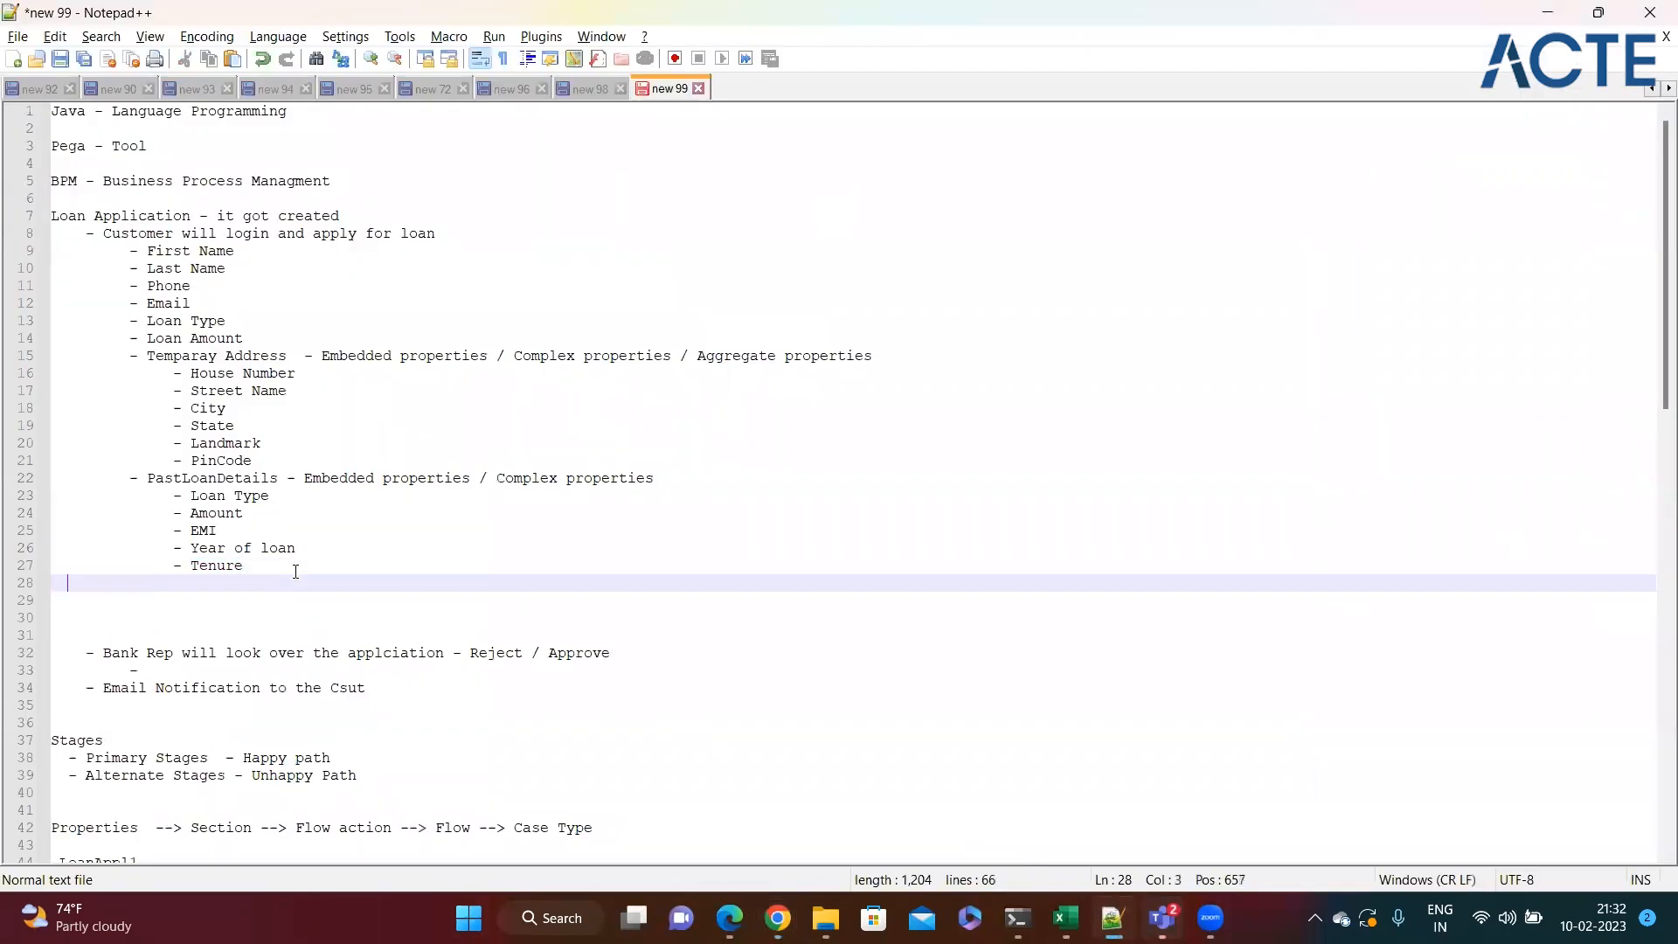
{"action": "type", "text": "- Family Details"}
{"action": "key", "text": "Return"}
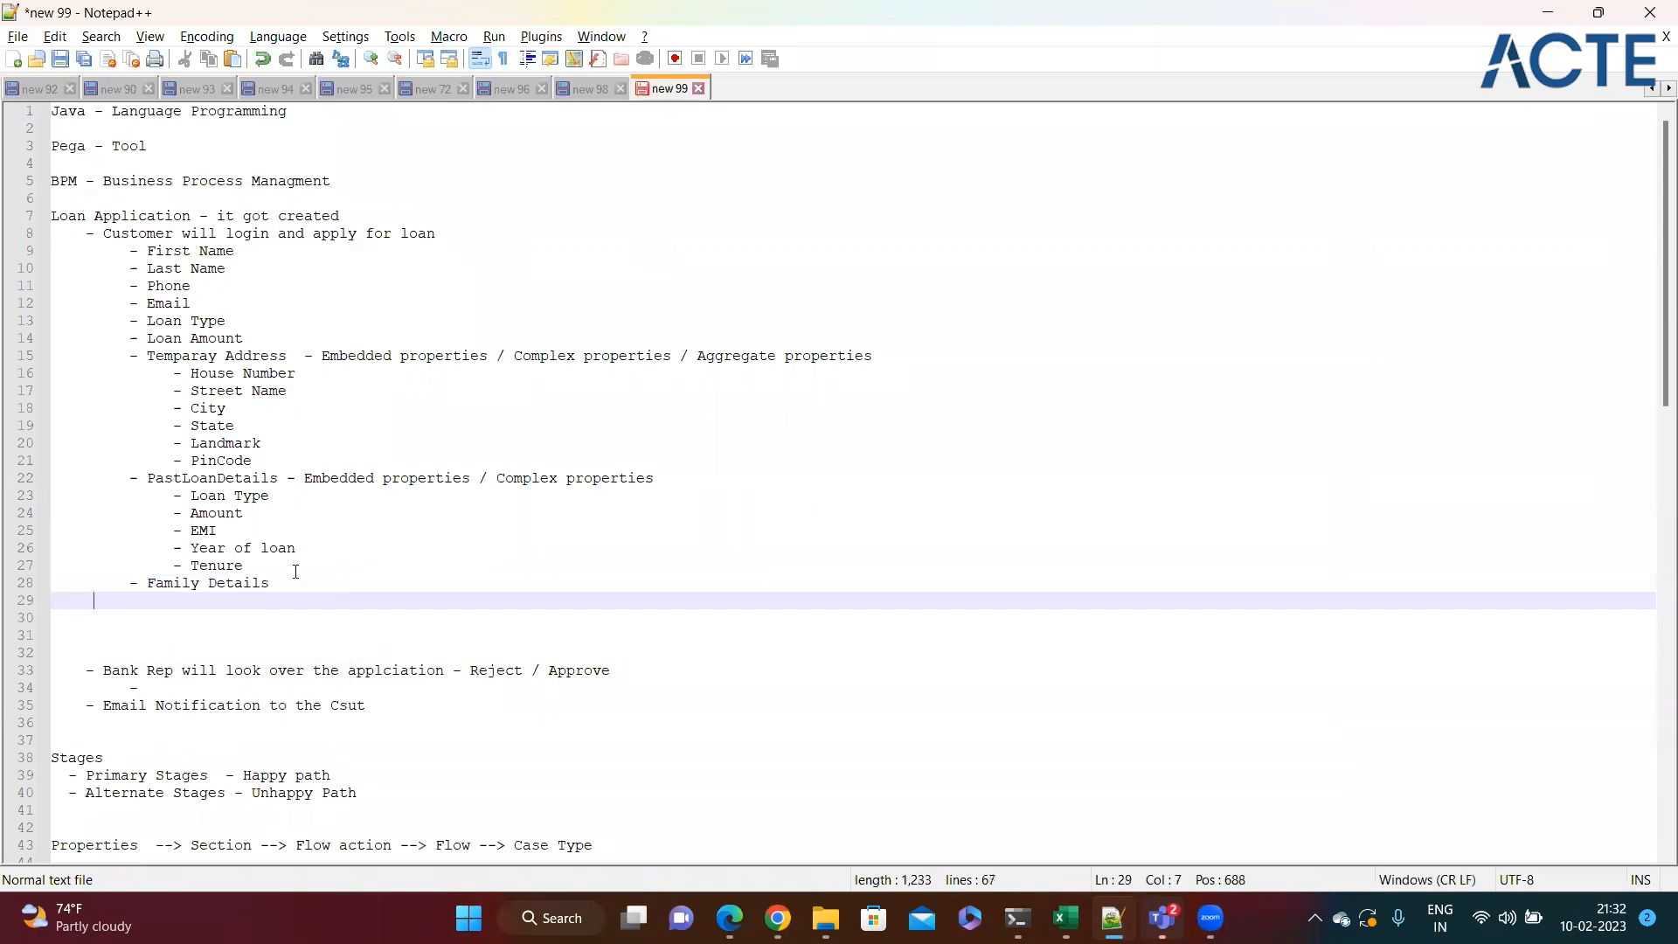
List Name, Age and Relation as indented sub-items under Family Details in the notes.
{"action": "key", "text": "BackSpace"}
{"action": "type", "text": "- Name"}
{"action": "key", "text": "Return"}
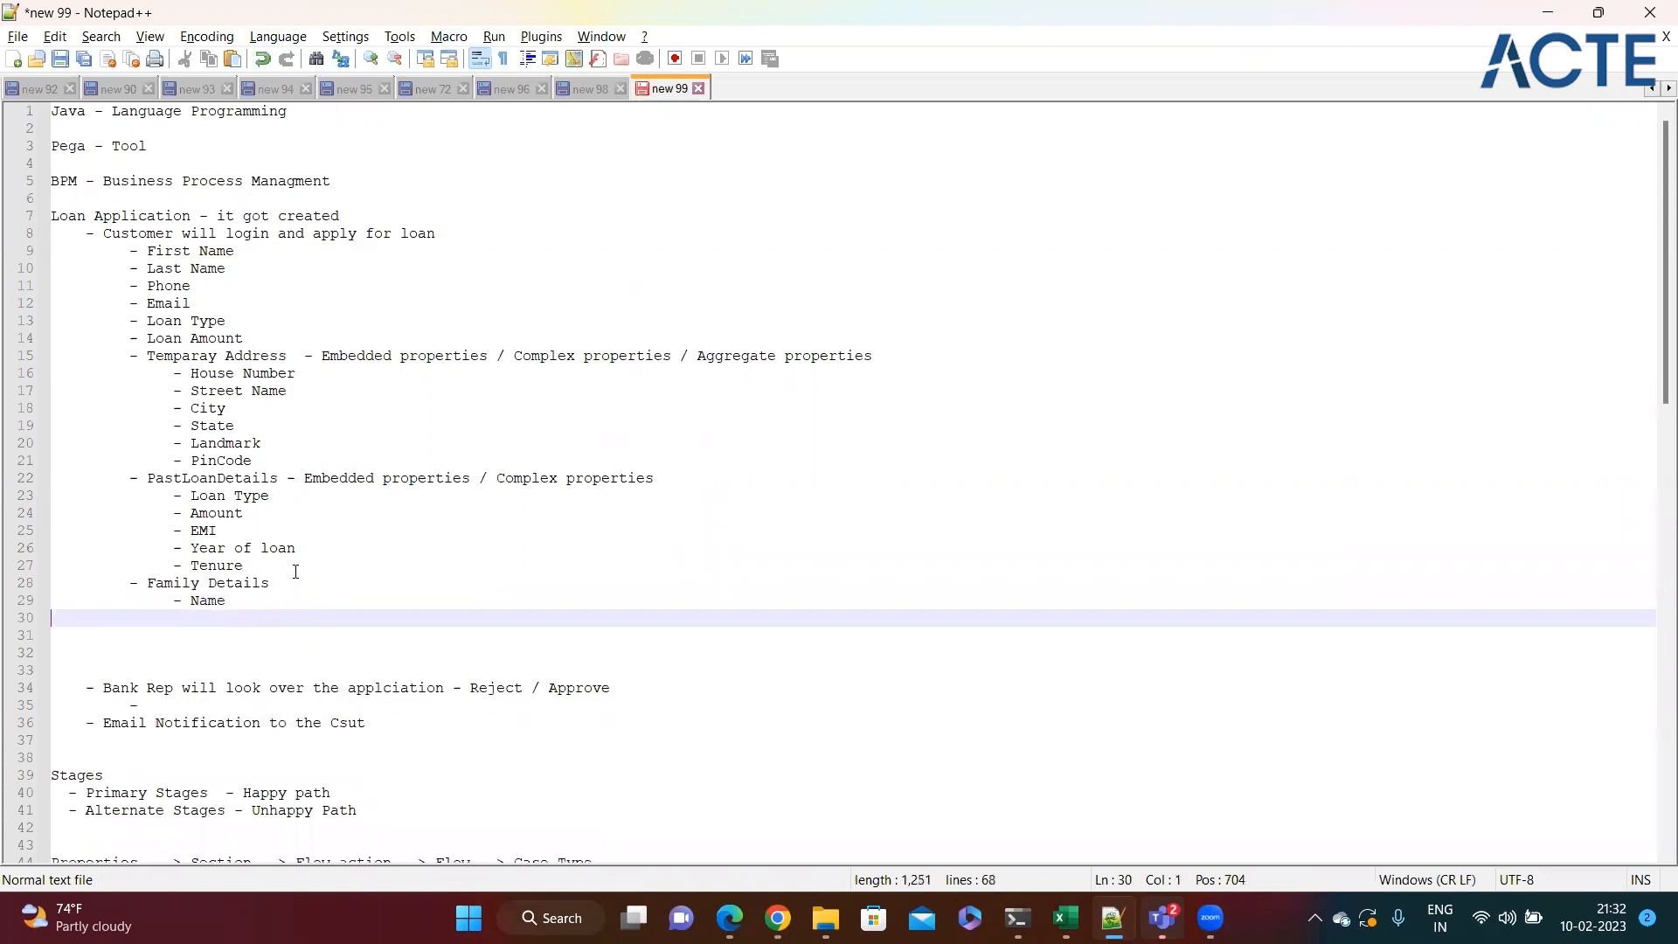
{"action": "type", "text": "- Age"}
{"action": "key", "text": "Return"}
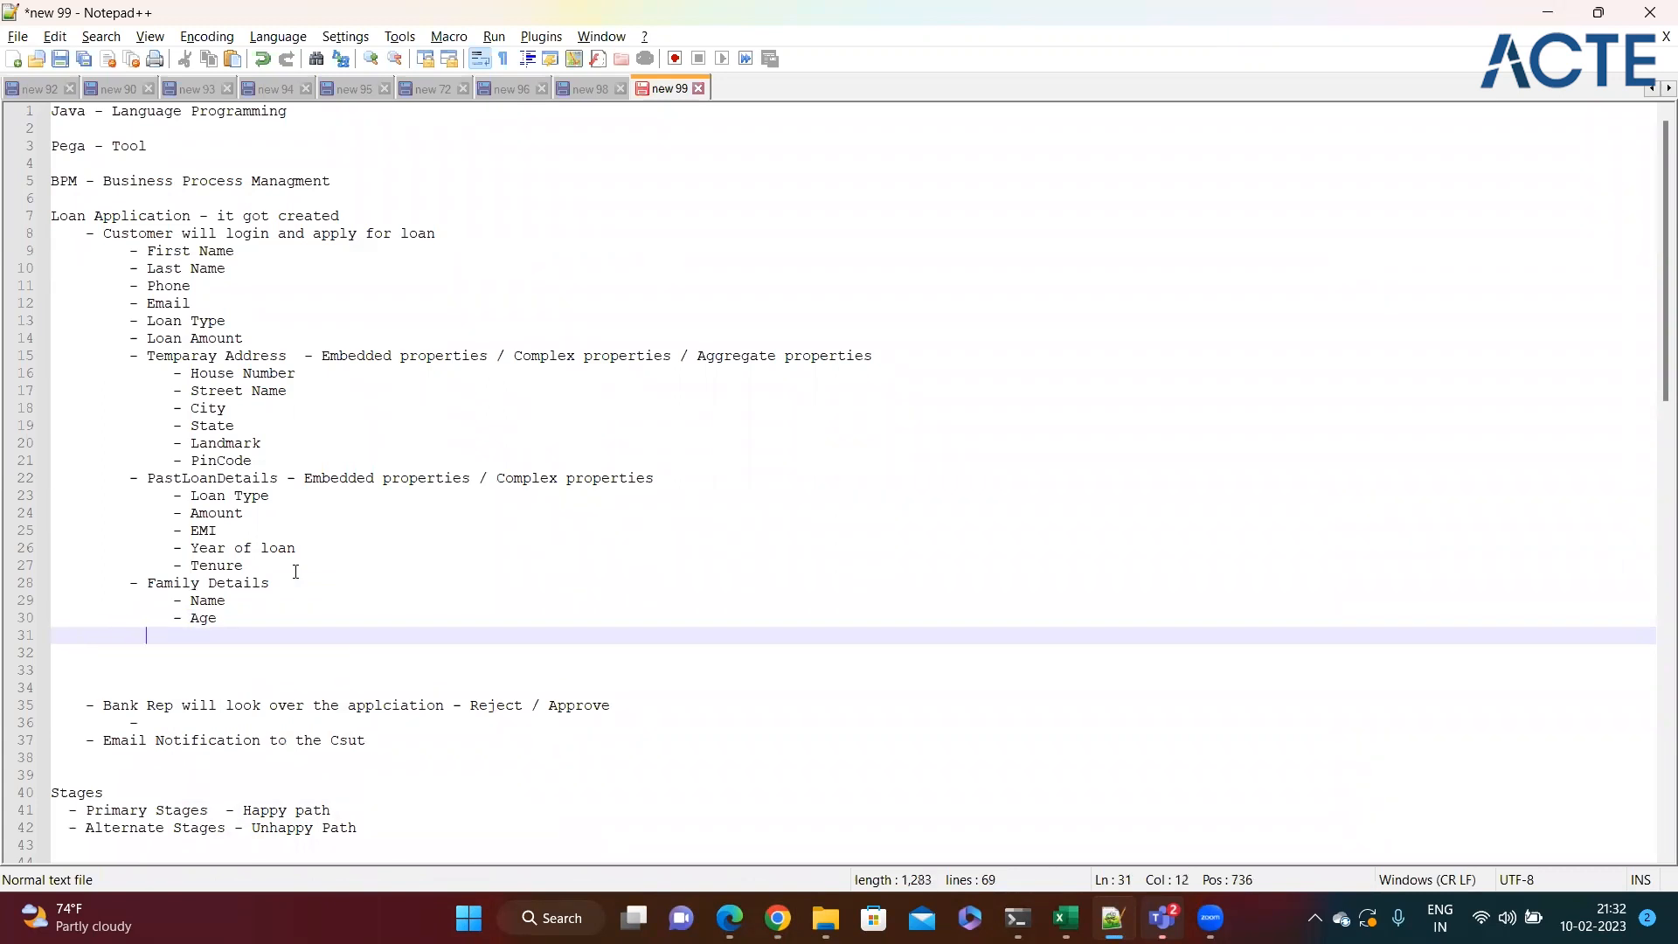
{"action": "type", "text": "- Relation"}
{"action": "left_click", "coordinate": [297, 639]}
{"action": "key", "text": "shift+Up"}
{"action": "key", "text": "shift+Up"}
{"action": "key", "text": "shift+Up"}
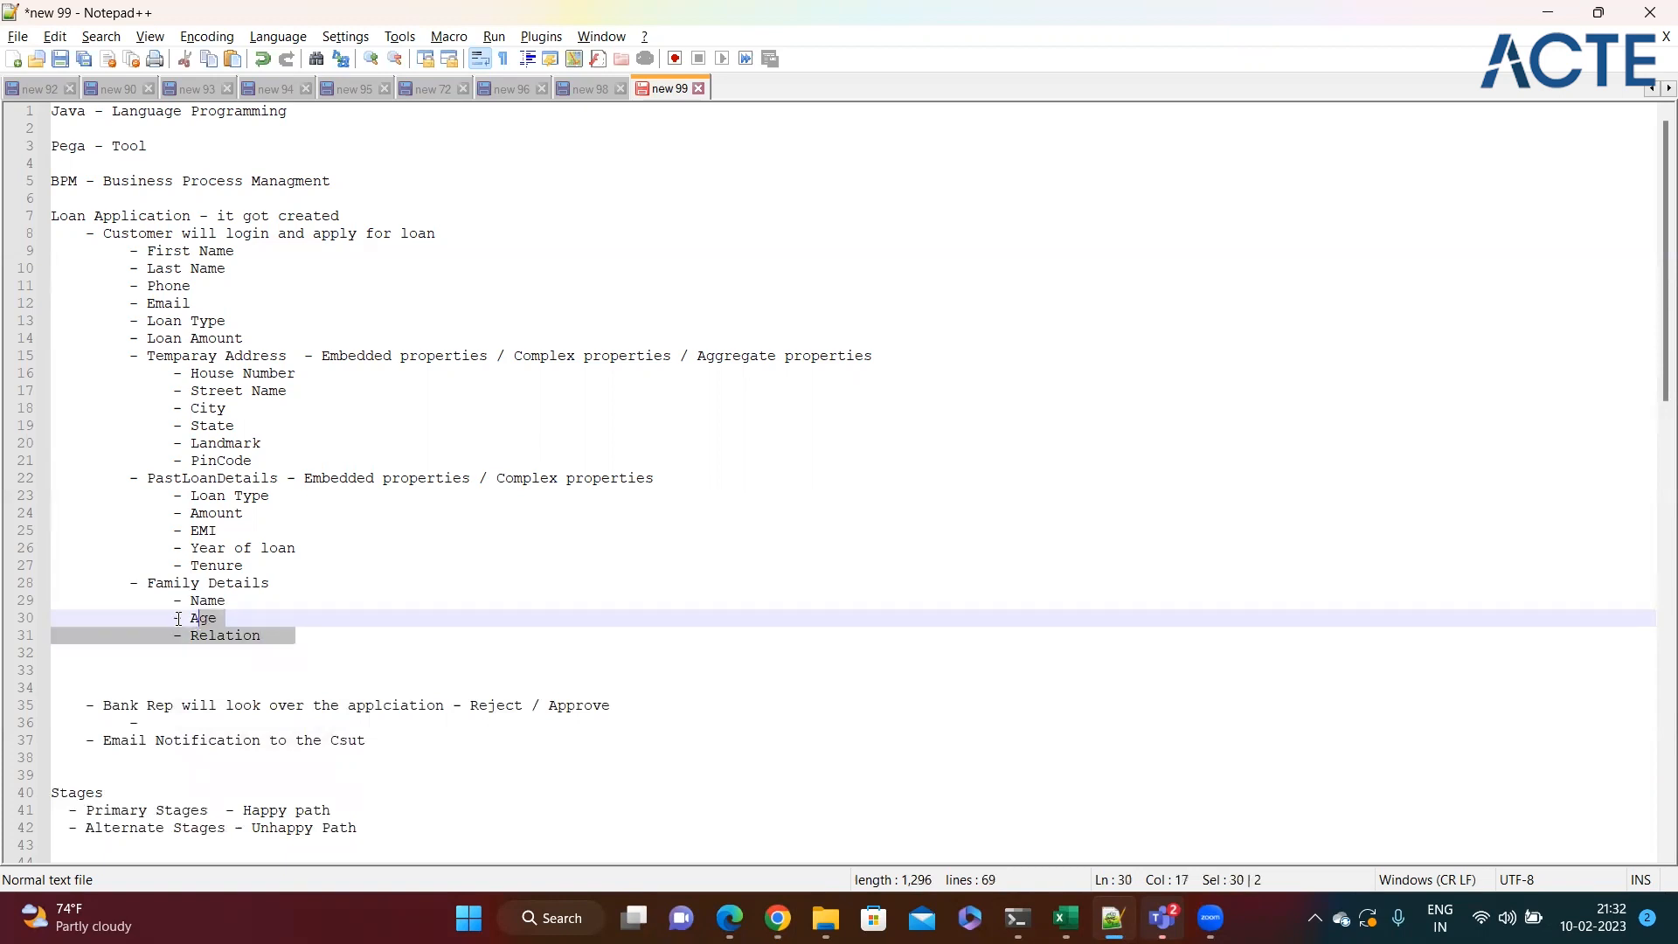
{"action": "left_click", "coordinate": [345, 648]}
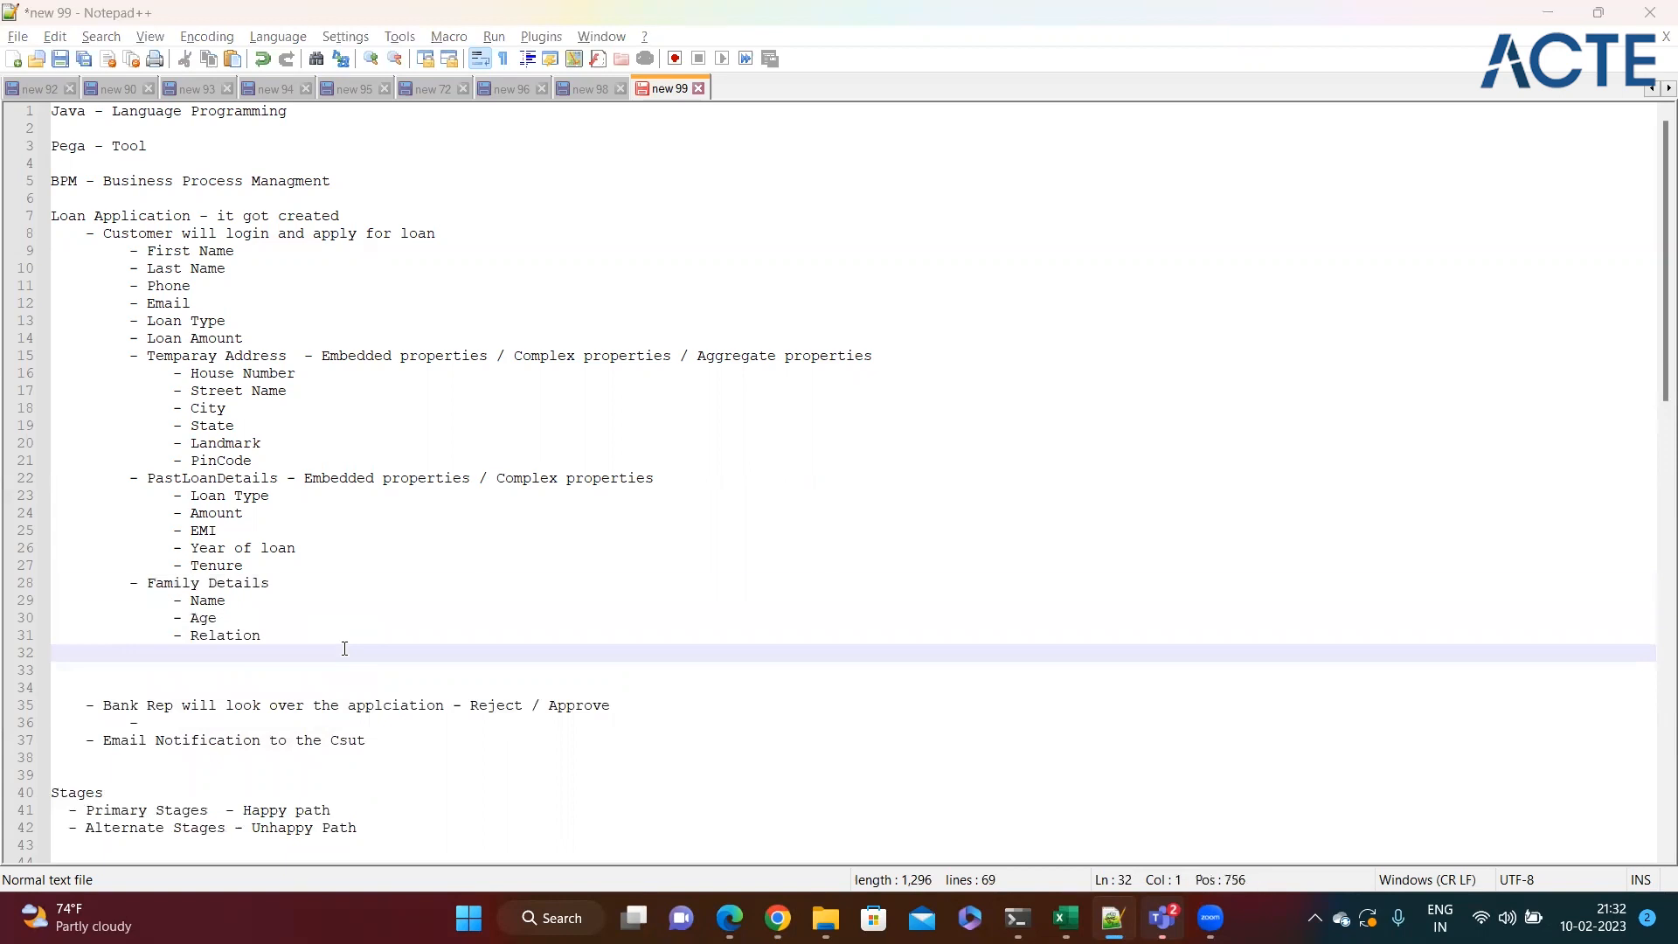
Return to the Clipboard Viewer and compare the indexed page references of LoanDetails(2) and LoanDetails(1).
{"action": "key", "text": "alt+Tab"}
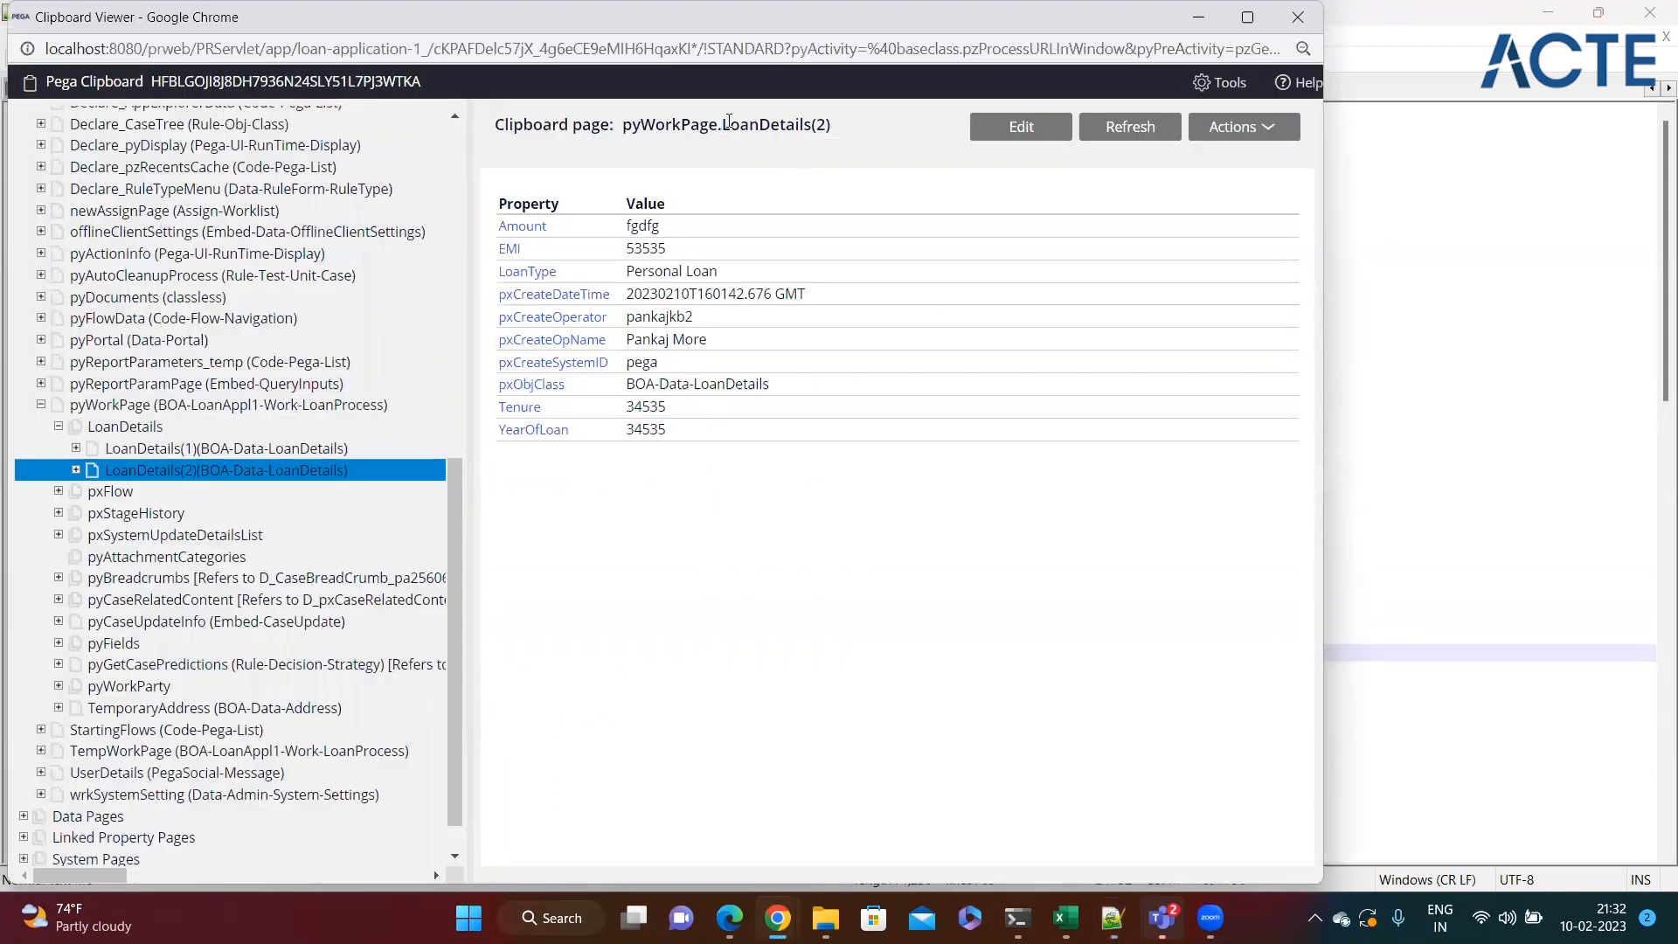
{"action": "left_click_drag", "start_coordinate": [722, 125], "coordinate": [828, 126]}
{"action": "left_click", "coordinate": [814, 145]}
{"action": "left_click", "coordinate": [824, 130]}
{"action": "left_click", "coordinate": [262, 448]}
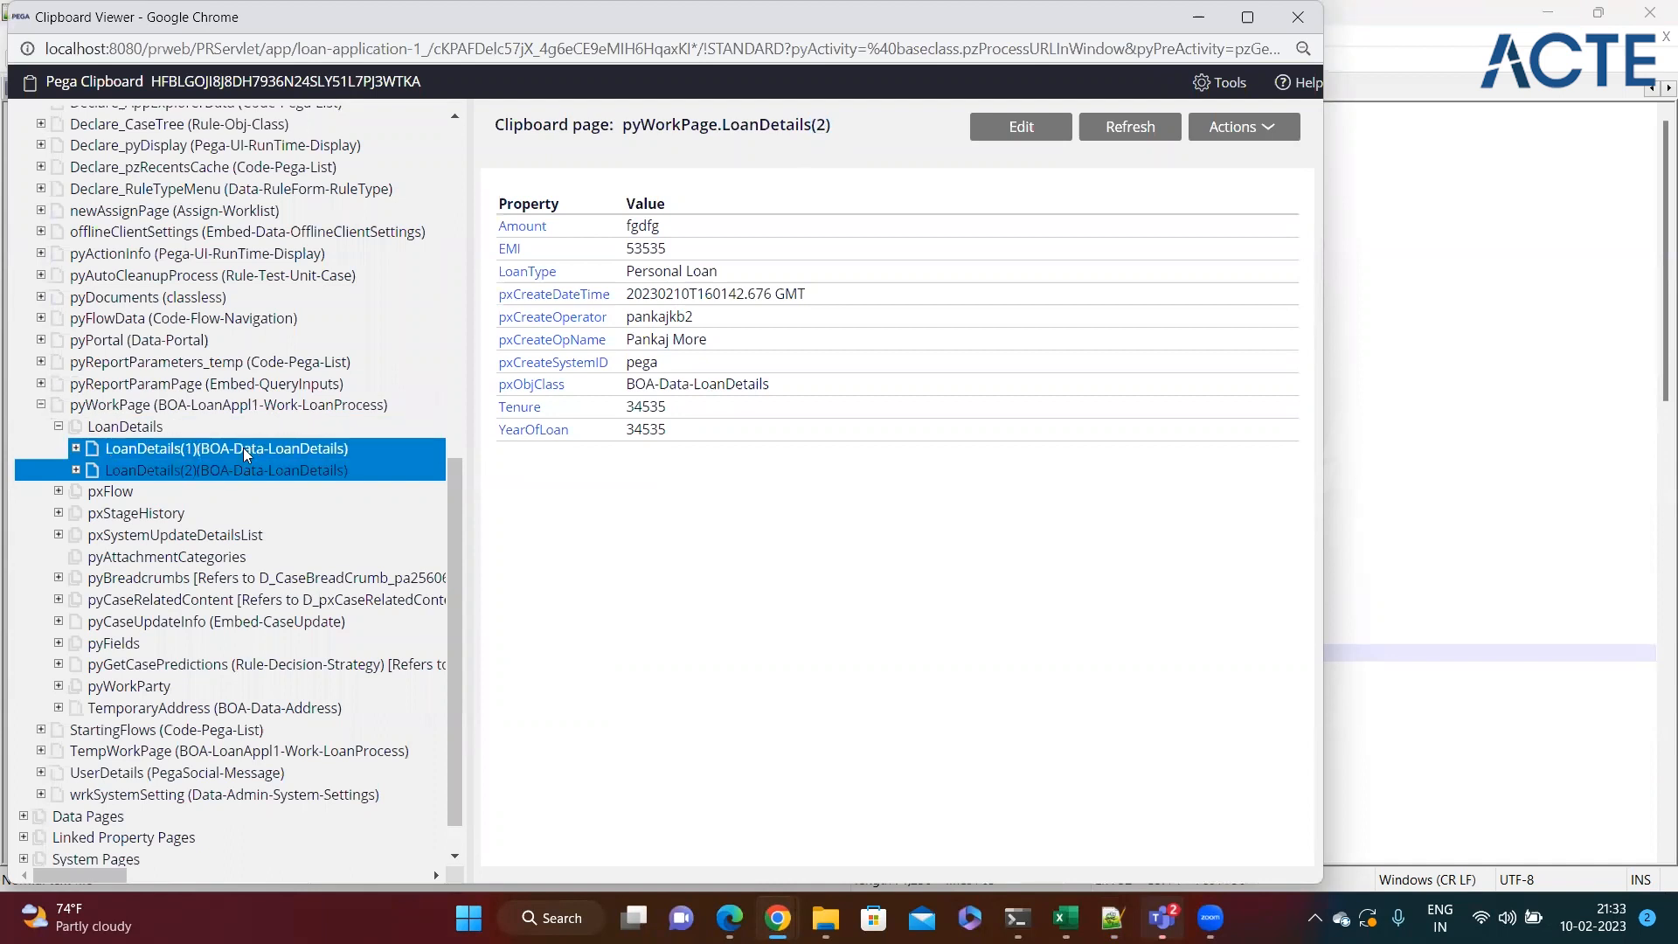
{"action": "left_click_drag", "start_coordinate": [835, 128], "coordinate": [615, 127]}
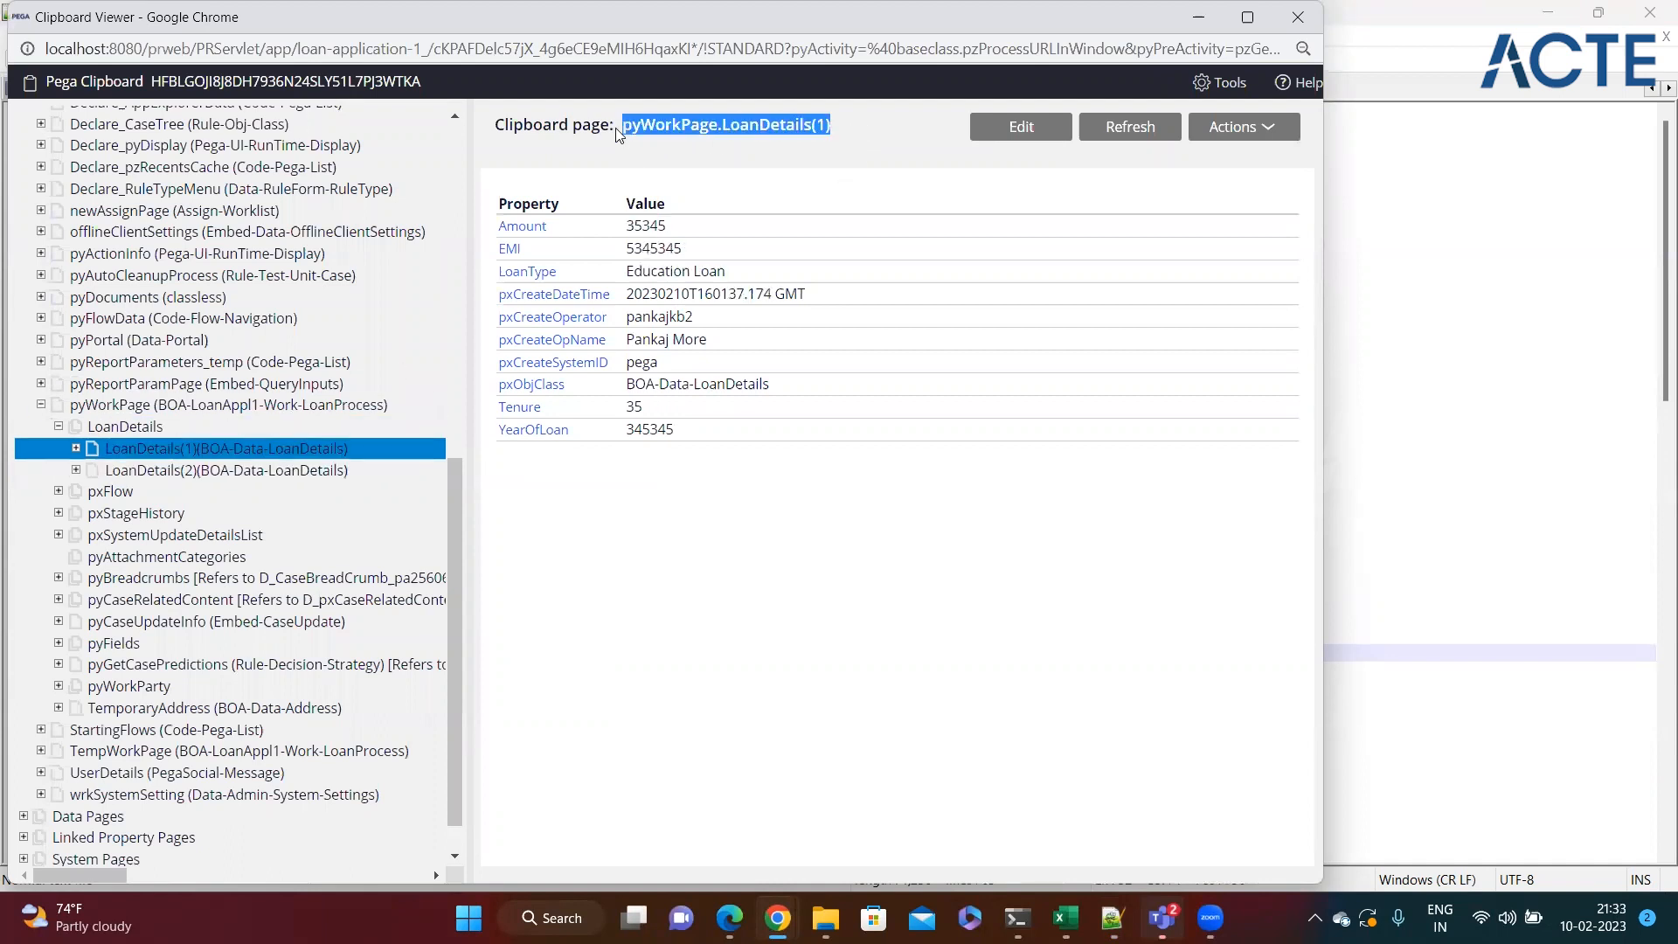
{"action": "left_click", "coordinate": [715, 158]}
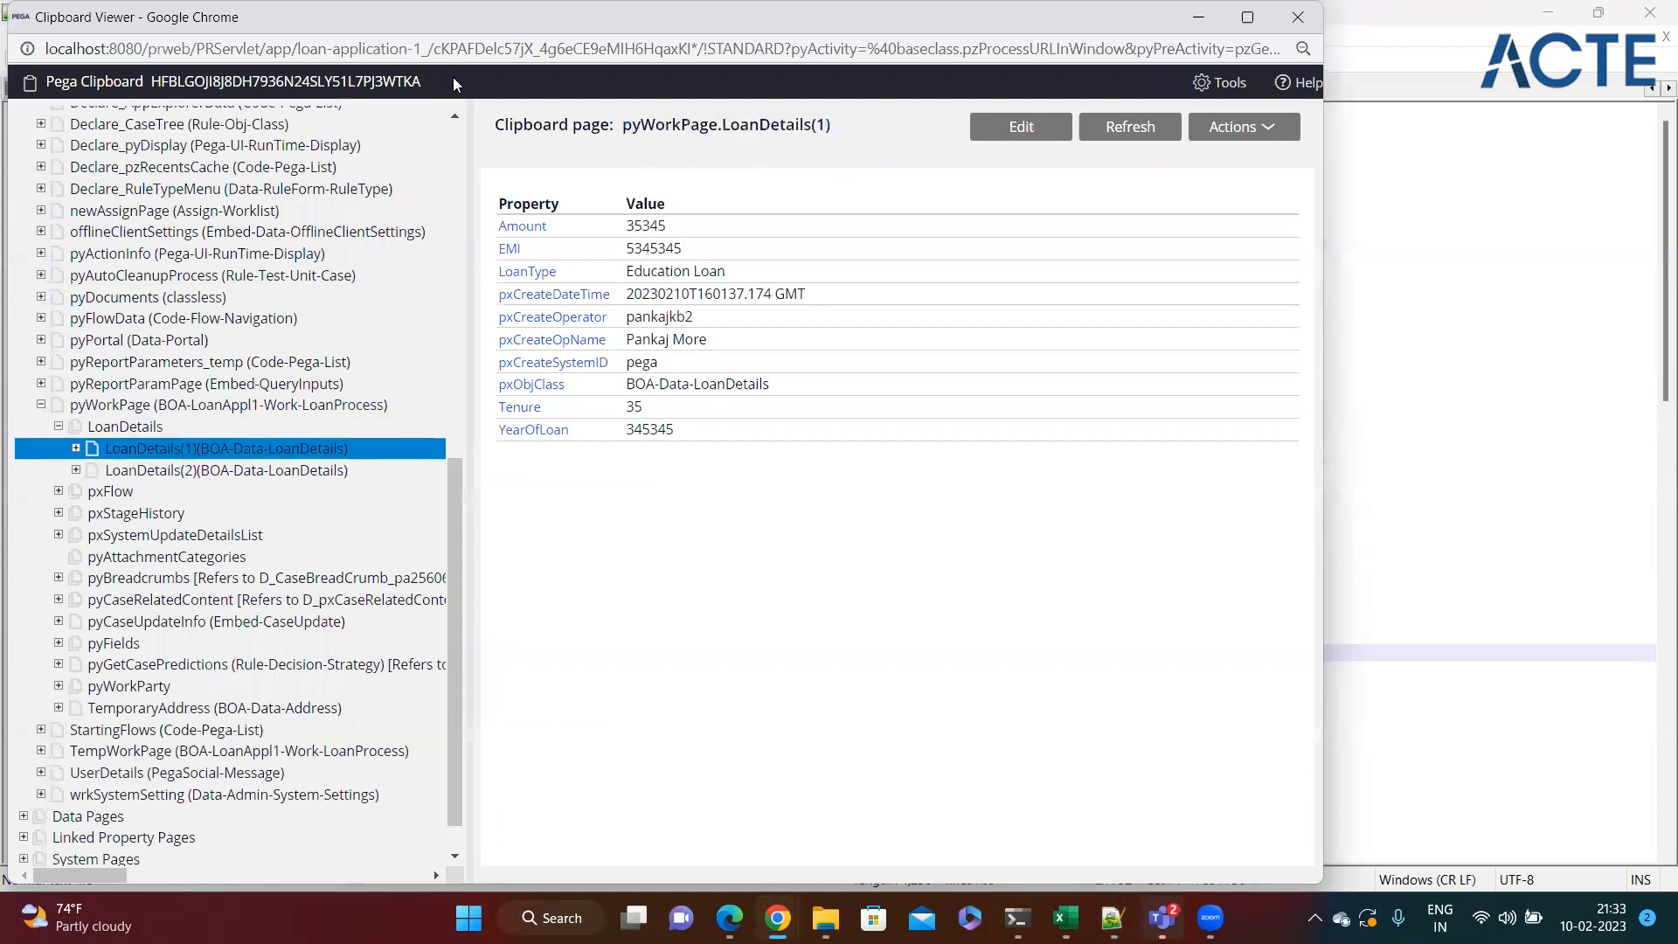
Examine the index number in the pyWorkPage.LoanDetails(1) reference and close the Clipboard Viewer.
{"action": "left_click_drag", "start_coordinate": [459, 36], "coordinate": [480, 84]}
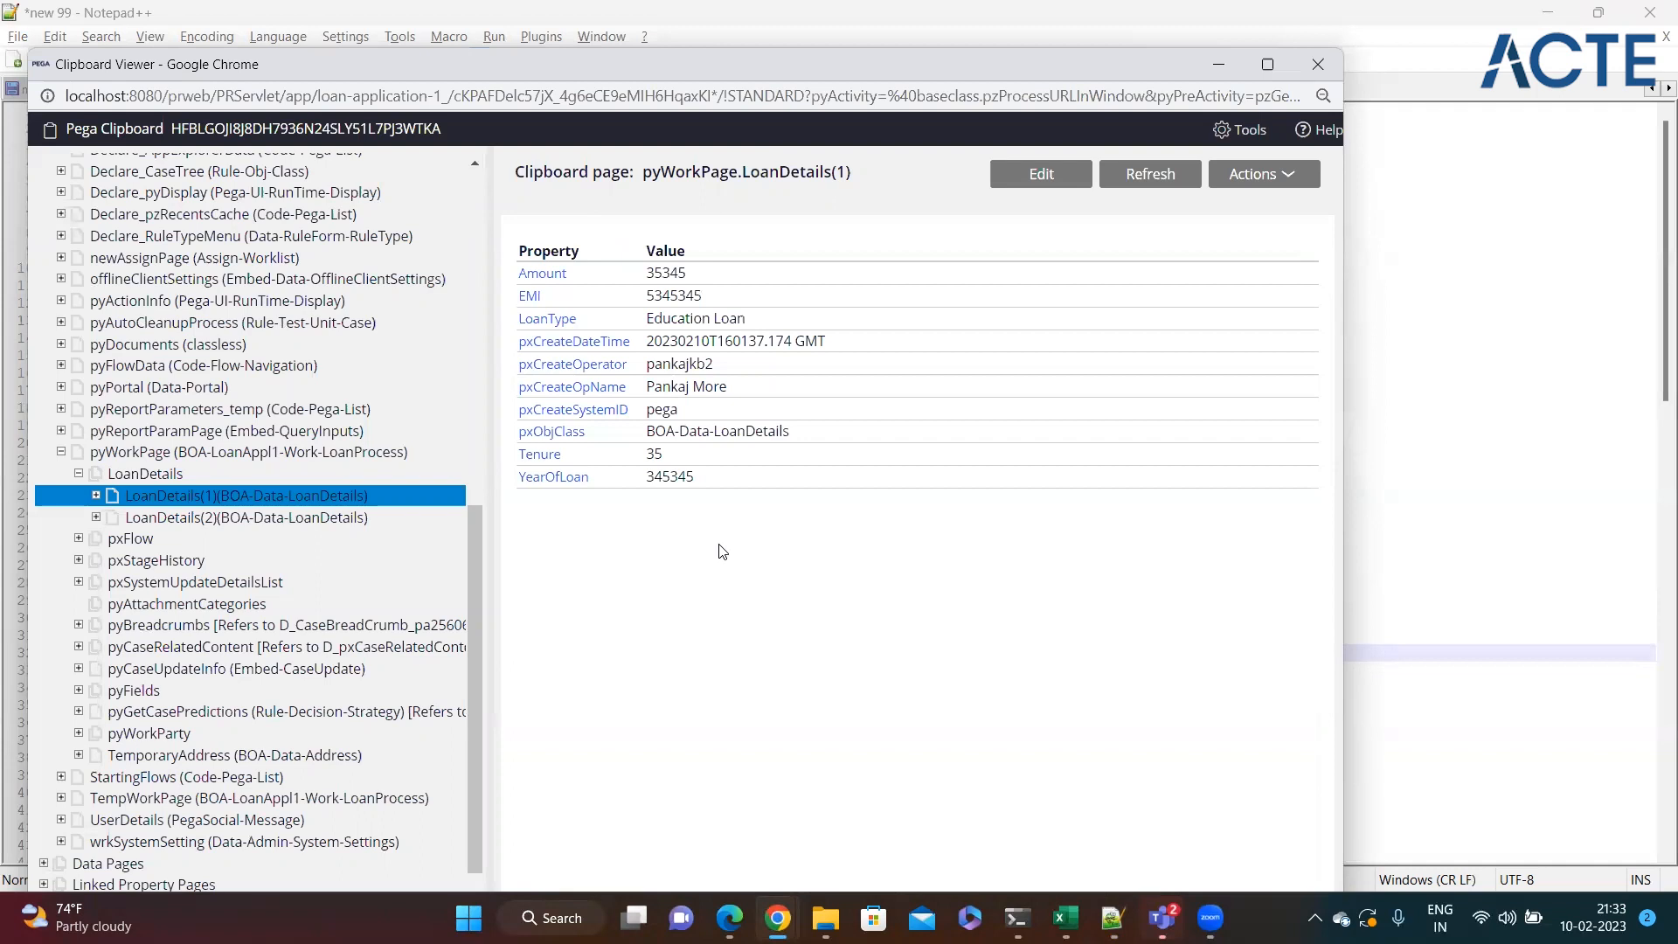
{"action": "double_click", "coordinate": [841, 172]}
{"action": "left_click_drag", "start_coordinate": [851, 172], "coordinate": [831, 172]}
{"action": "left_click", "coordinate": [846, 185]}
{"action": "left_click_drag", "start_coordinate": [846, 172], "coordinate": [836, 171]}
{"action": "left_click_drag", "start_coordinate": [488, 75], "coordinate": [514, 146]}
{"action": "left_click", "coordinate": [1344, 135]}
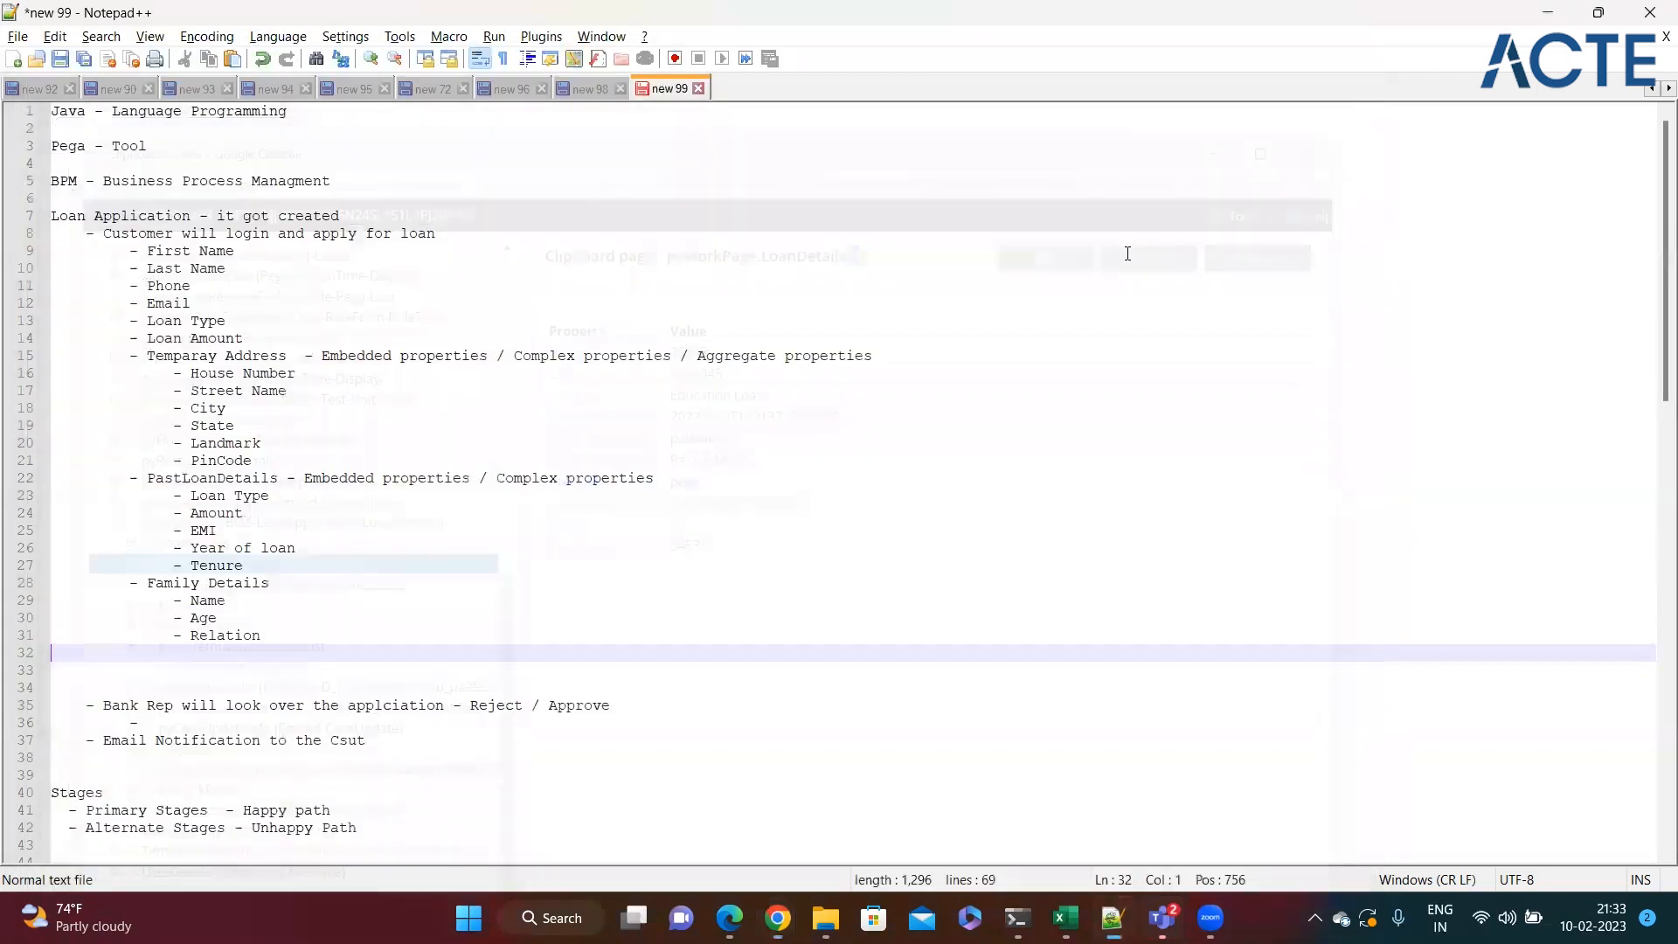
Review the PastLoanDetails and Family Details entries in the notes.
{"action": "left_click", "coordinate": [289, 525]}
{"action": "left_click_drag", "start_coordinate": [157, 479], "coordinate": [269, 479]}
{"action": "left_click", "coordinate": [310, 524]}
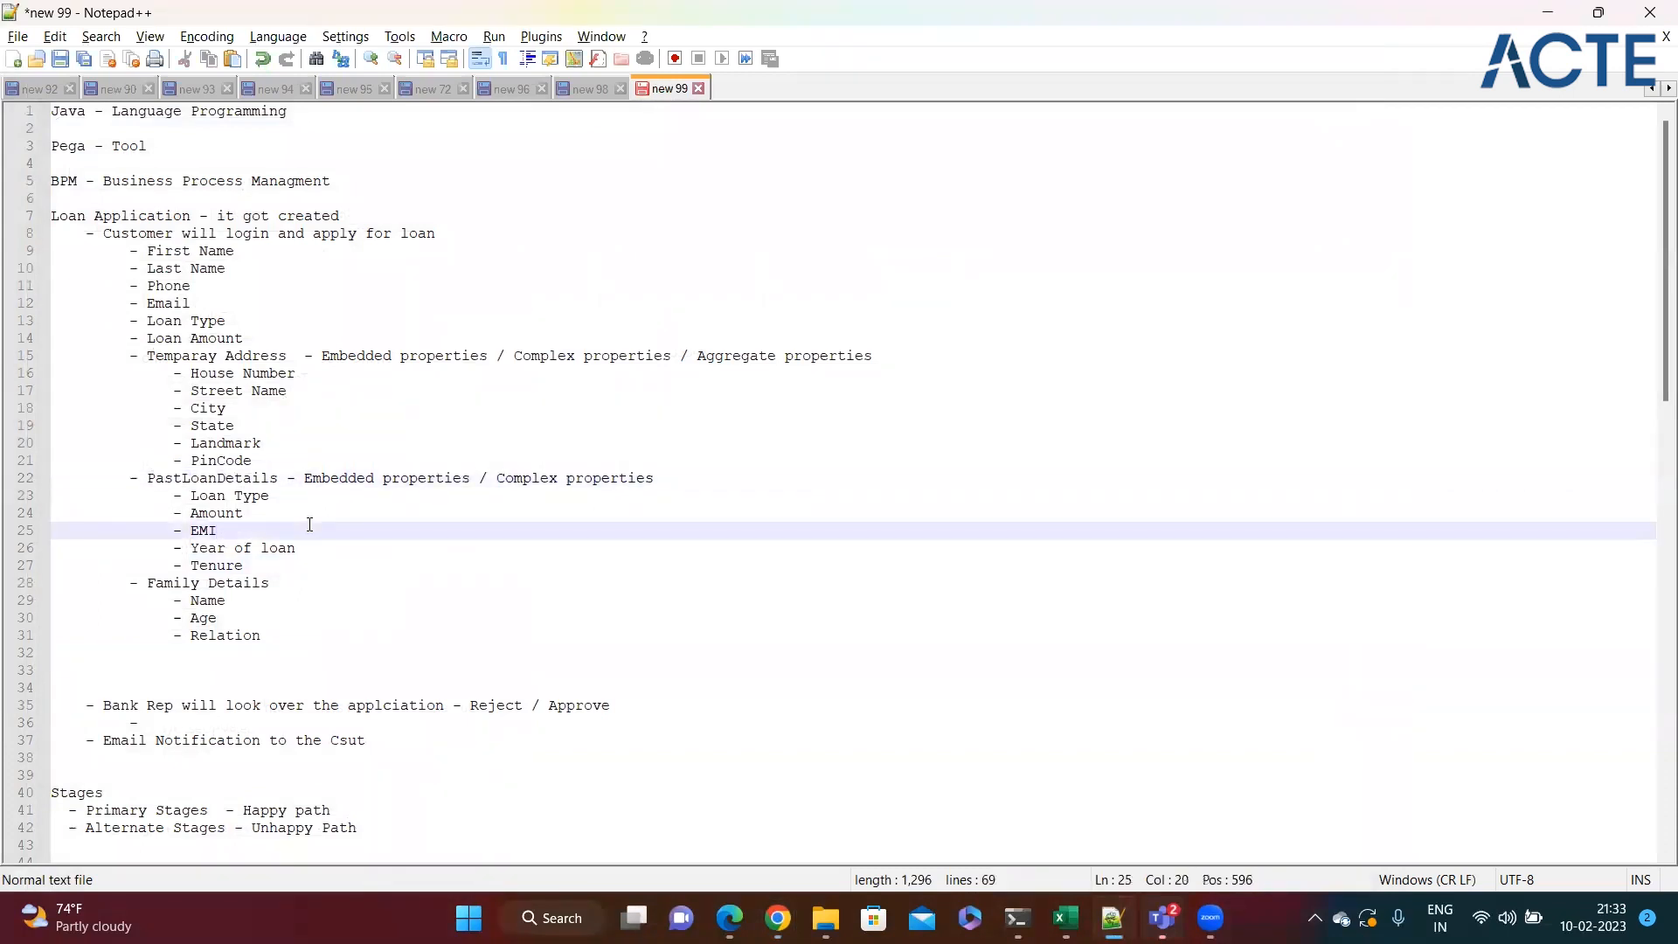
{"action": "left_click", "coordinate": [294, 593]}
{"action": "left_click", "coordinate": [330, 582]}
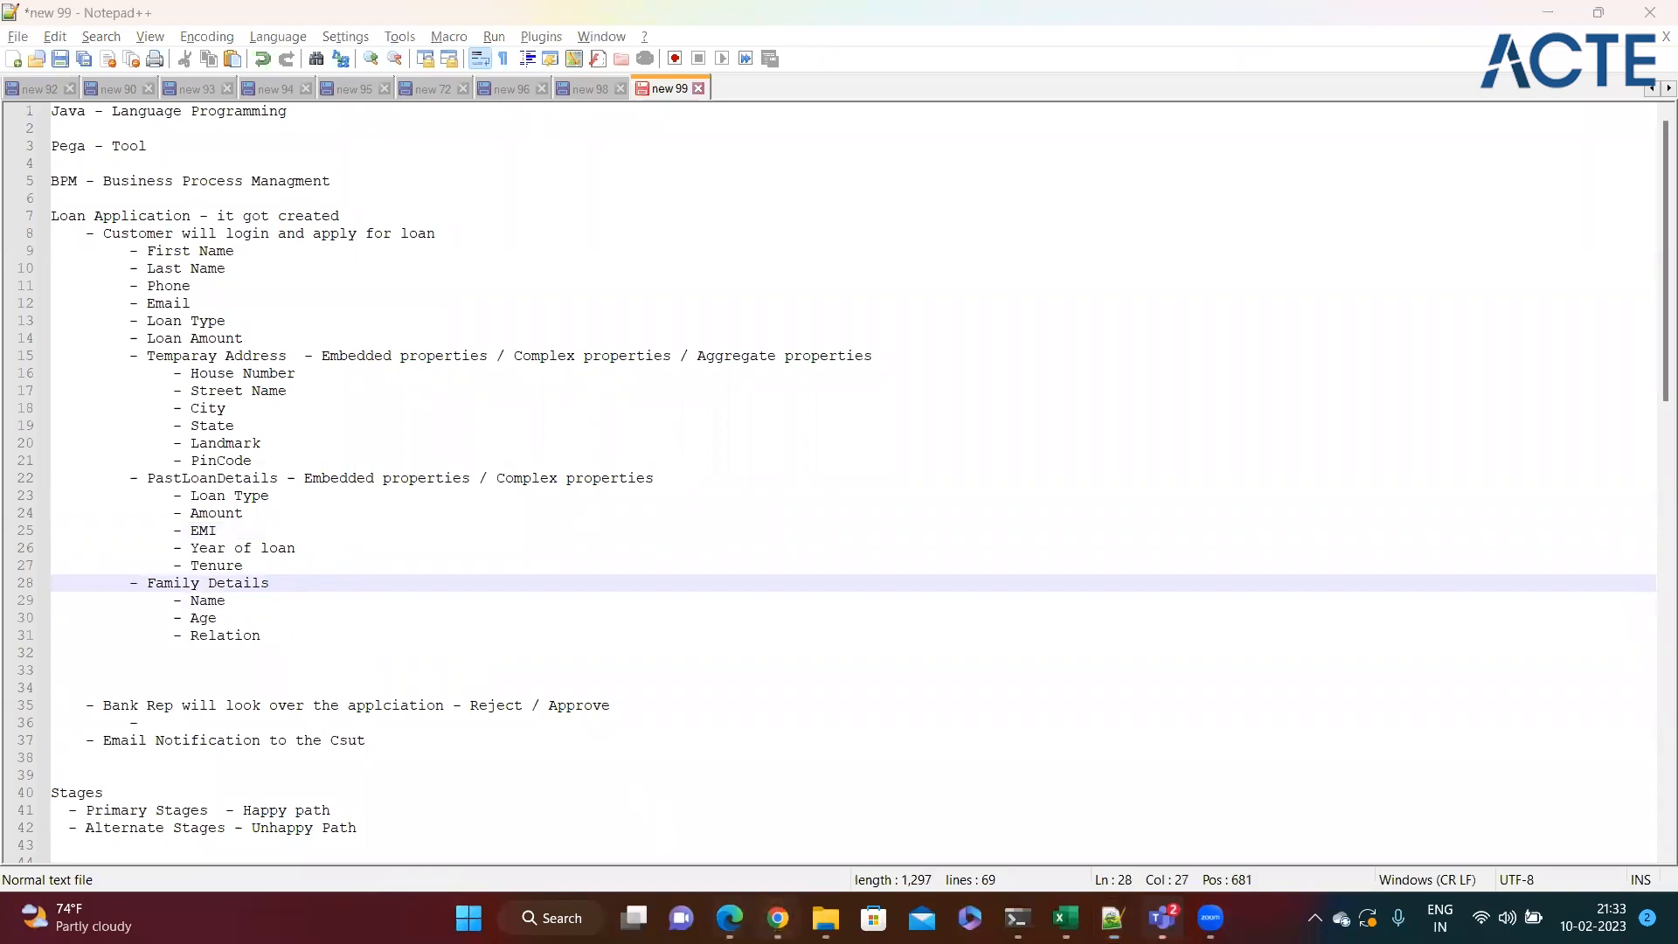
Switch to Pega Dev Studio, reload it, and show the application's class tree with the LoanProcess property list collapsed.
{"action": "mouse_move", "coordinate": [778, 916]}
{"action": "left_click", "coordinate": [798, 839]}
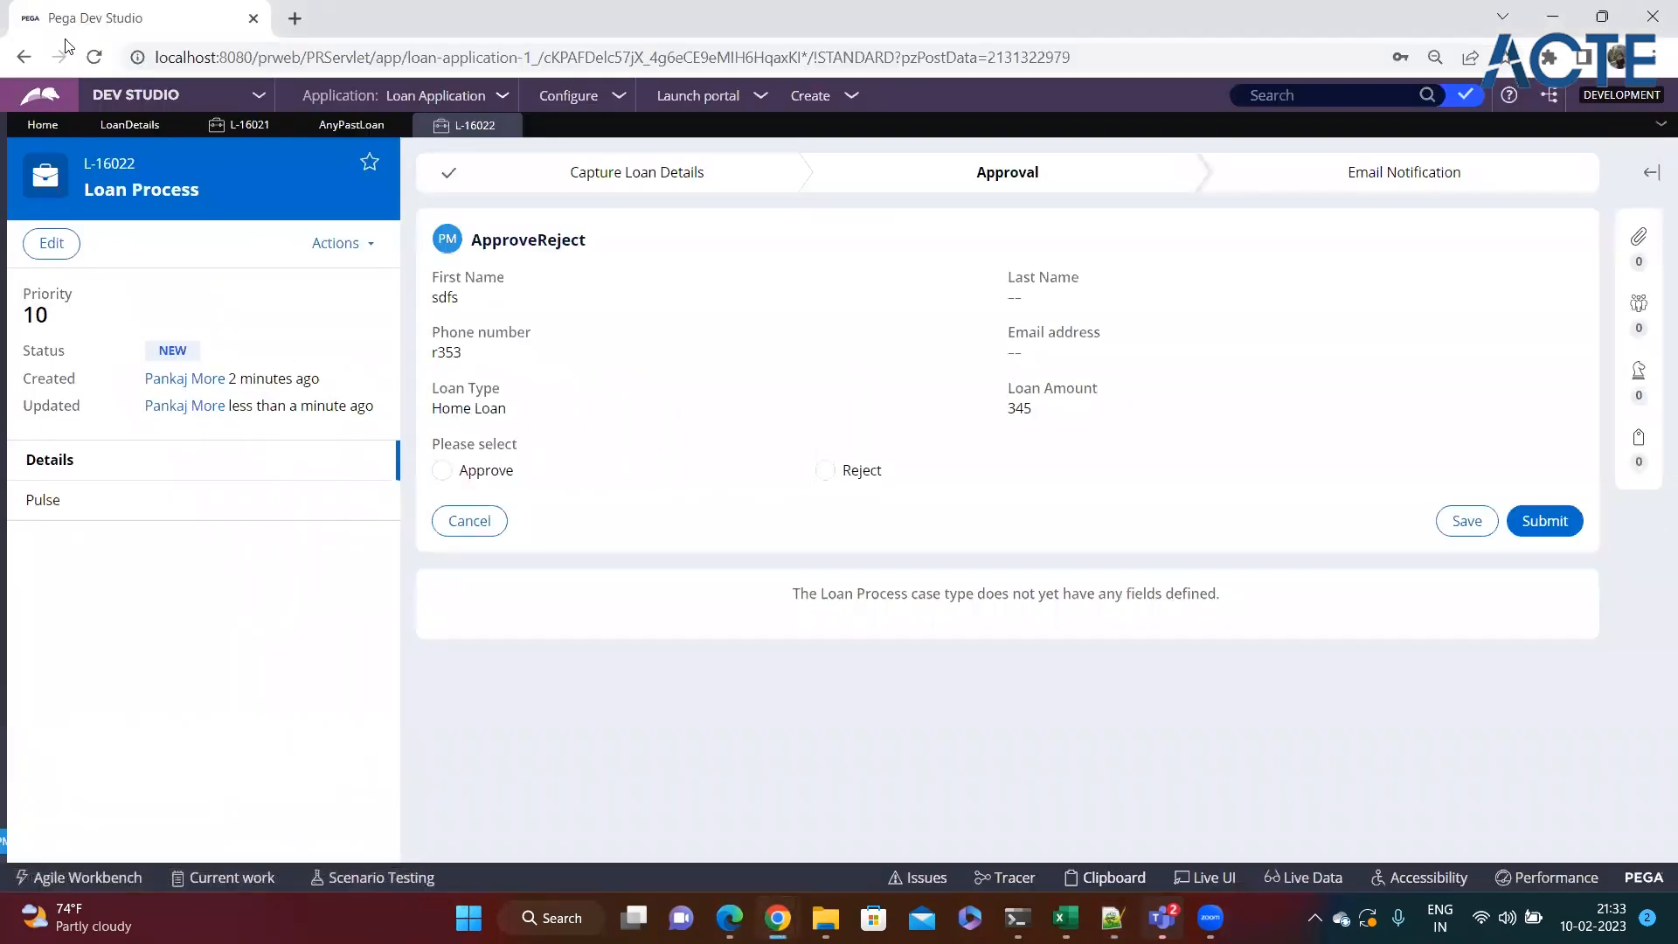
{"action": "left_click", "coordinate": [94, 56]}
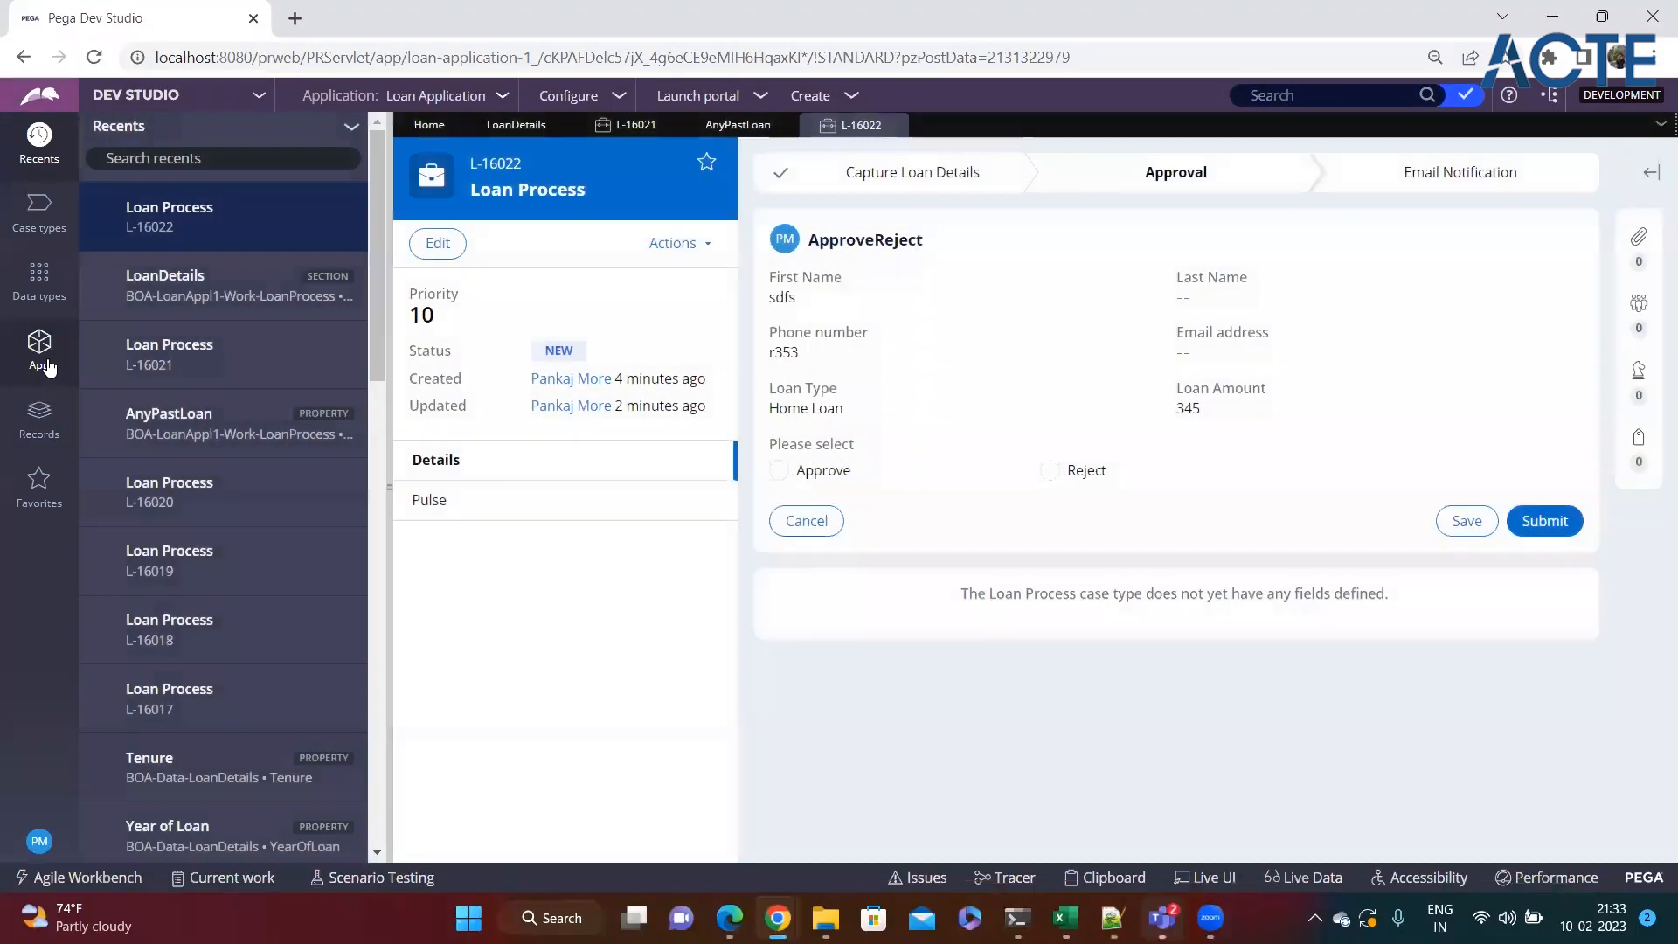
{"action": "left_click", "coordinate": [44, 362]}
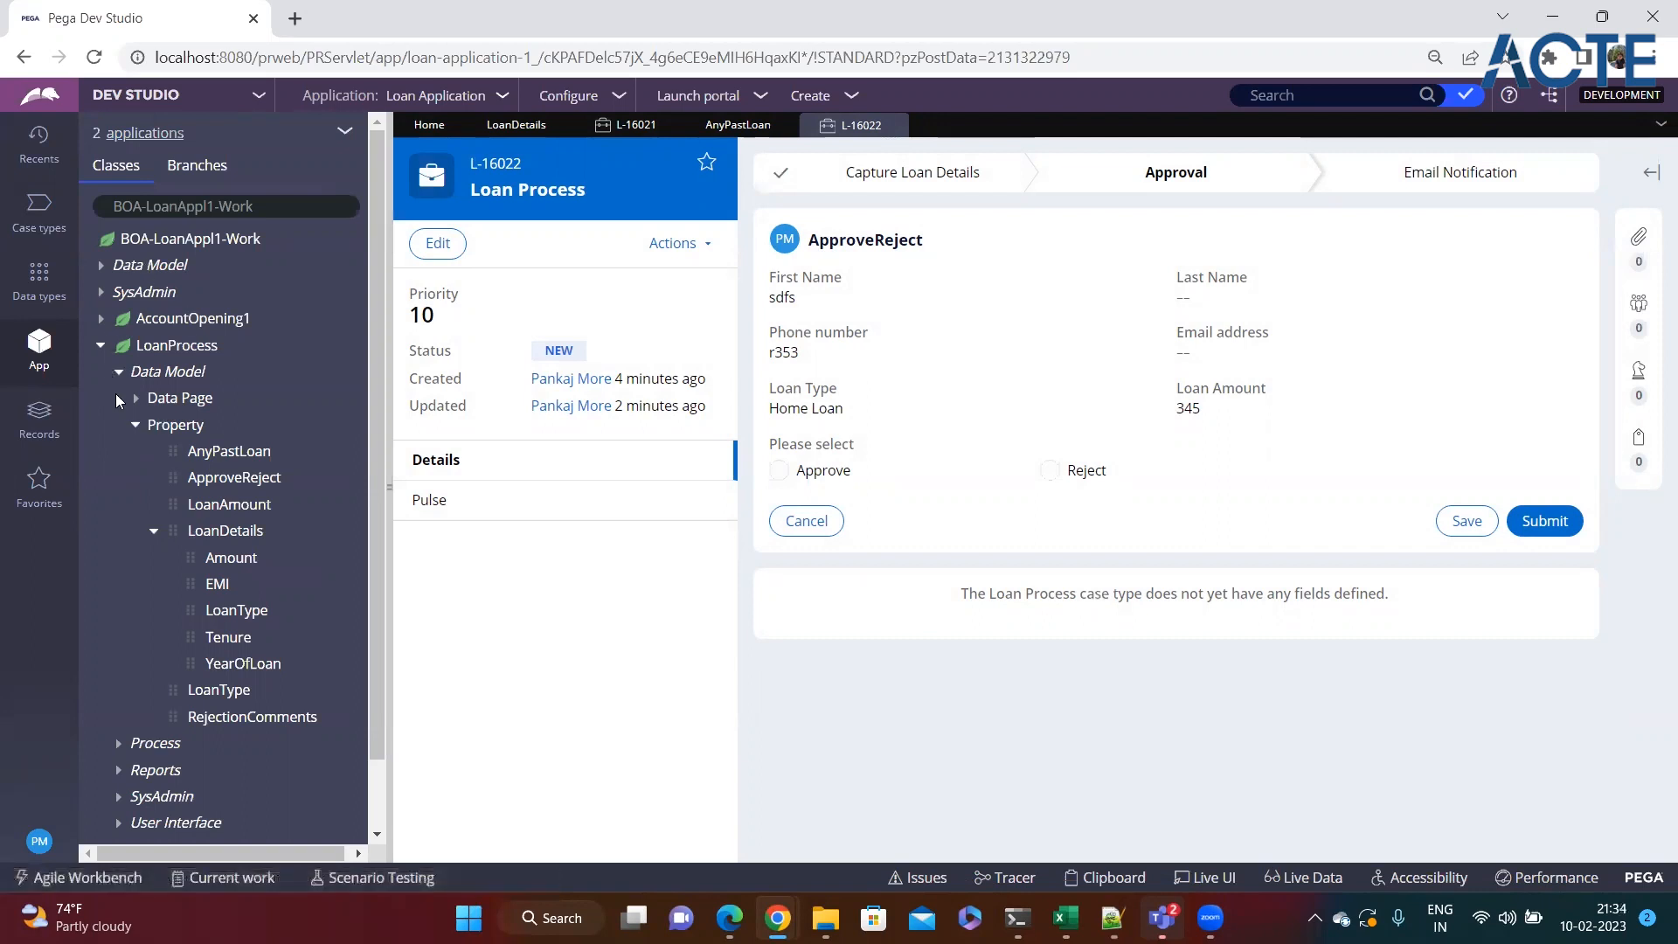
{"action": "left_click", "coordinate": [137, 425]}
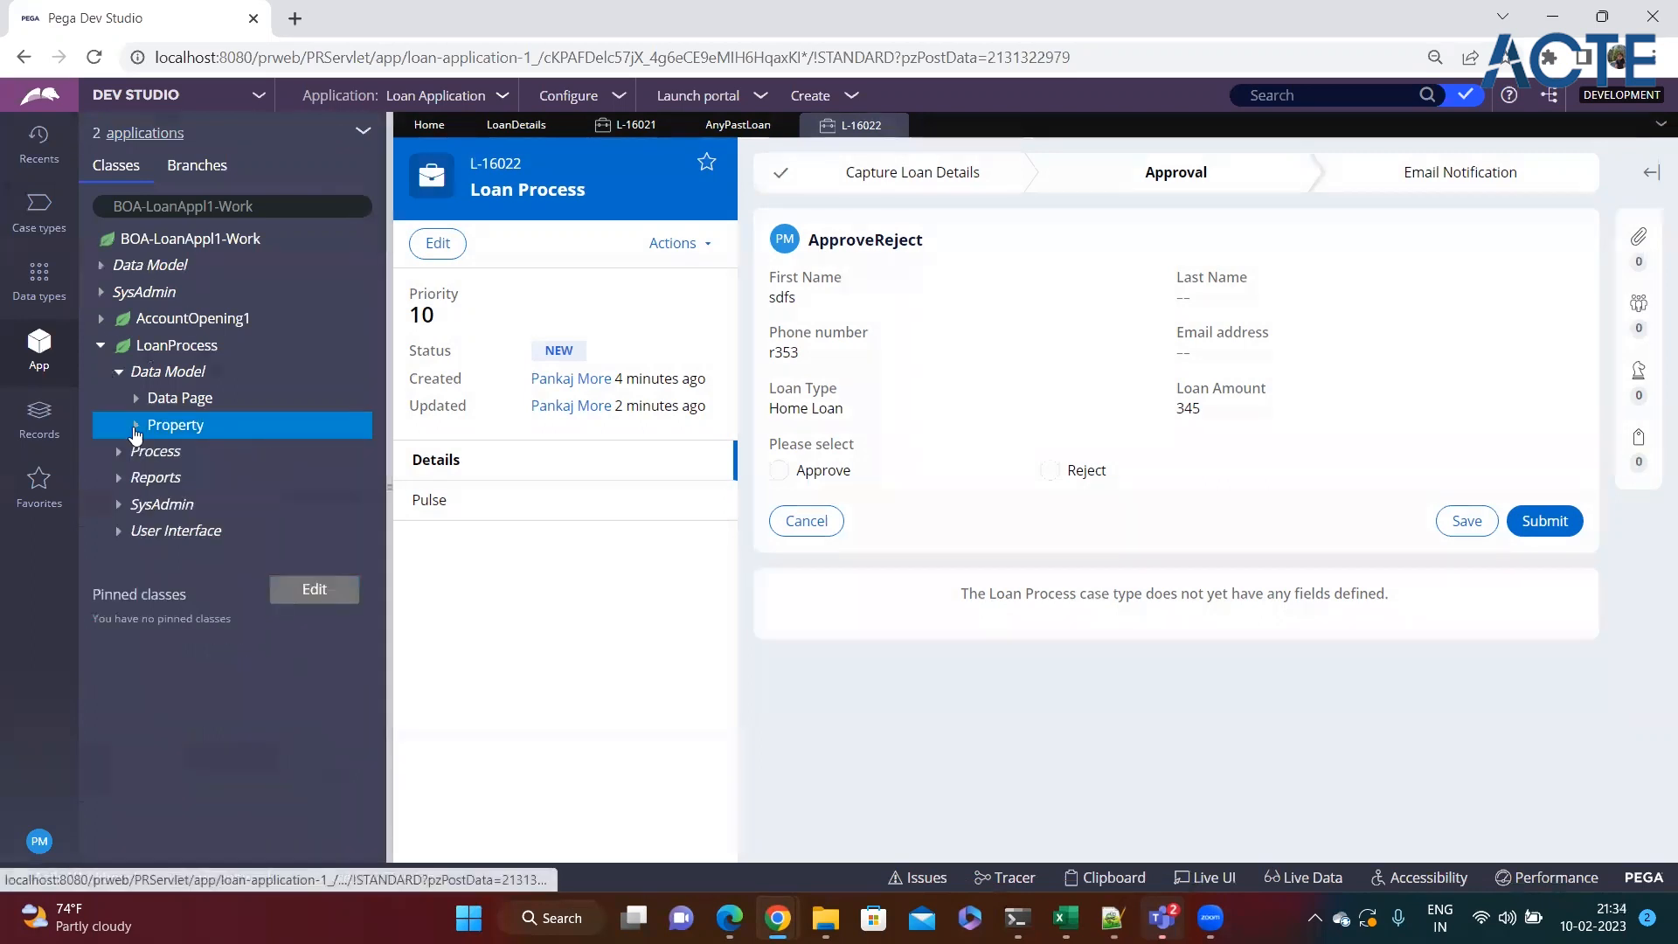
Create a property labelled Family Details in the BOA-LoanAppl1-Work class and open its record.
{"action": "right_click", "coordinate": [162, 238]}
{"action": "mouse_move", "coordinate": [262, 266]}
{"action": "mouse_move", "coordinate": [408, 277]}
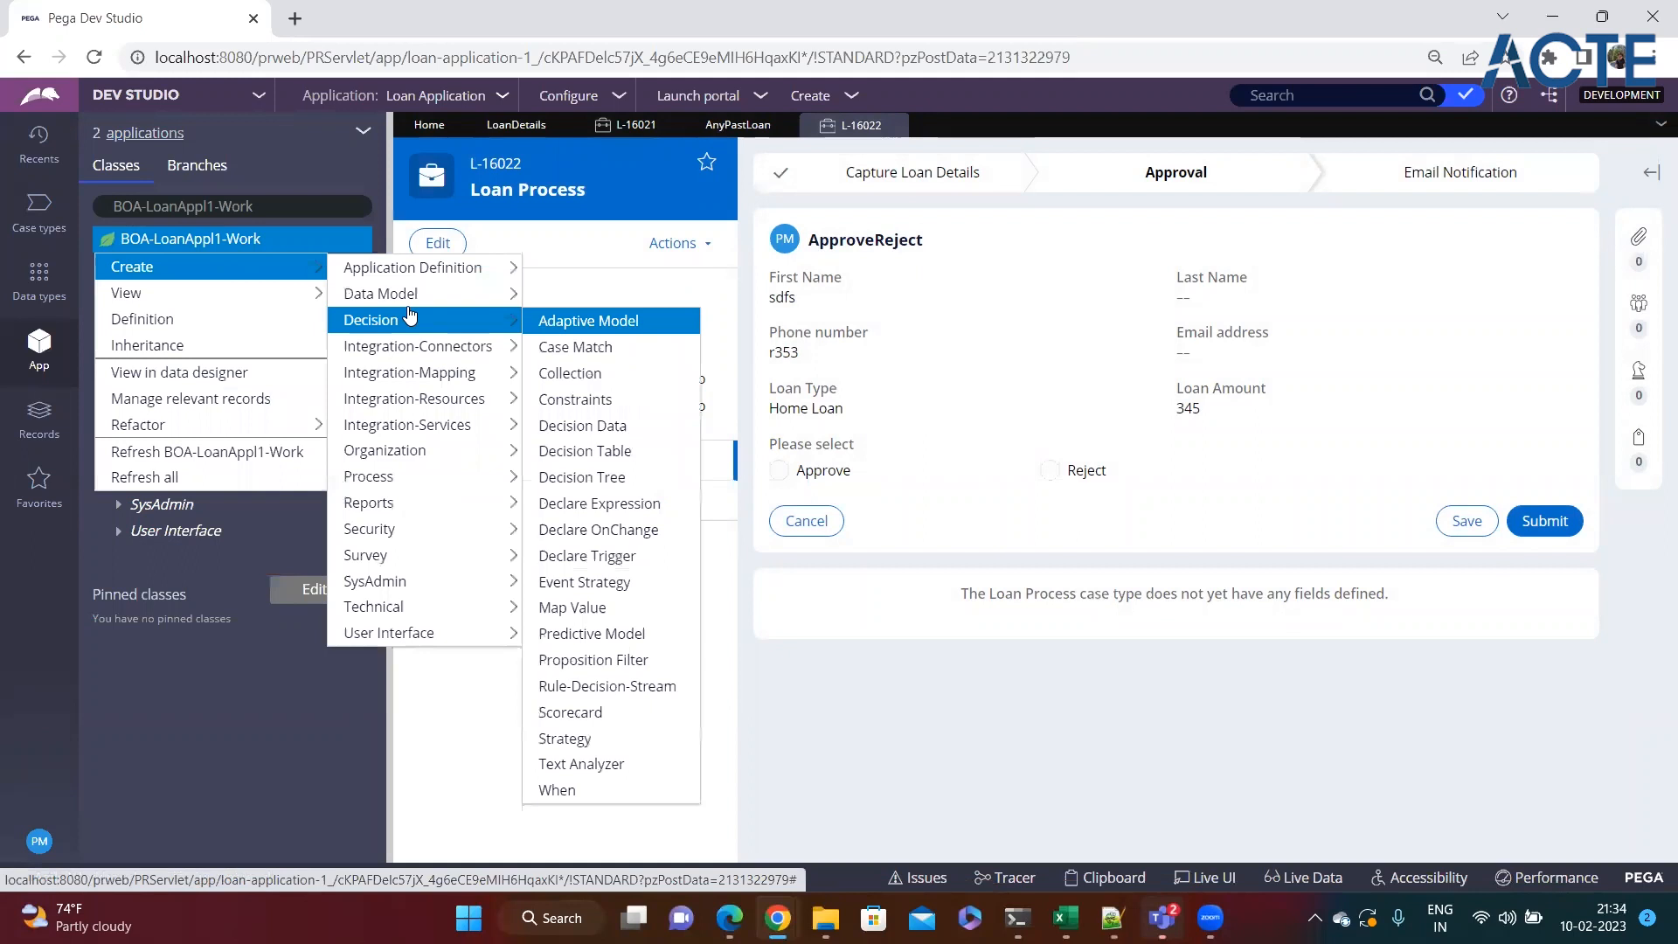
{"action": "left_click", "coordinate": [591, 503]}
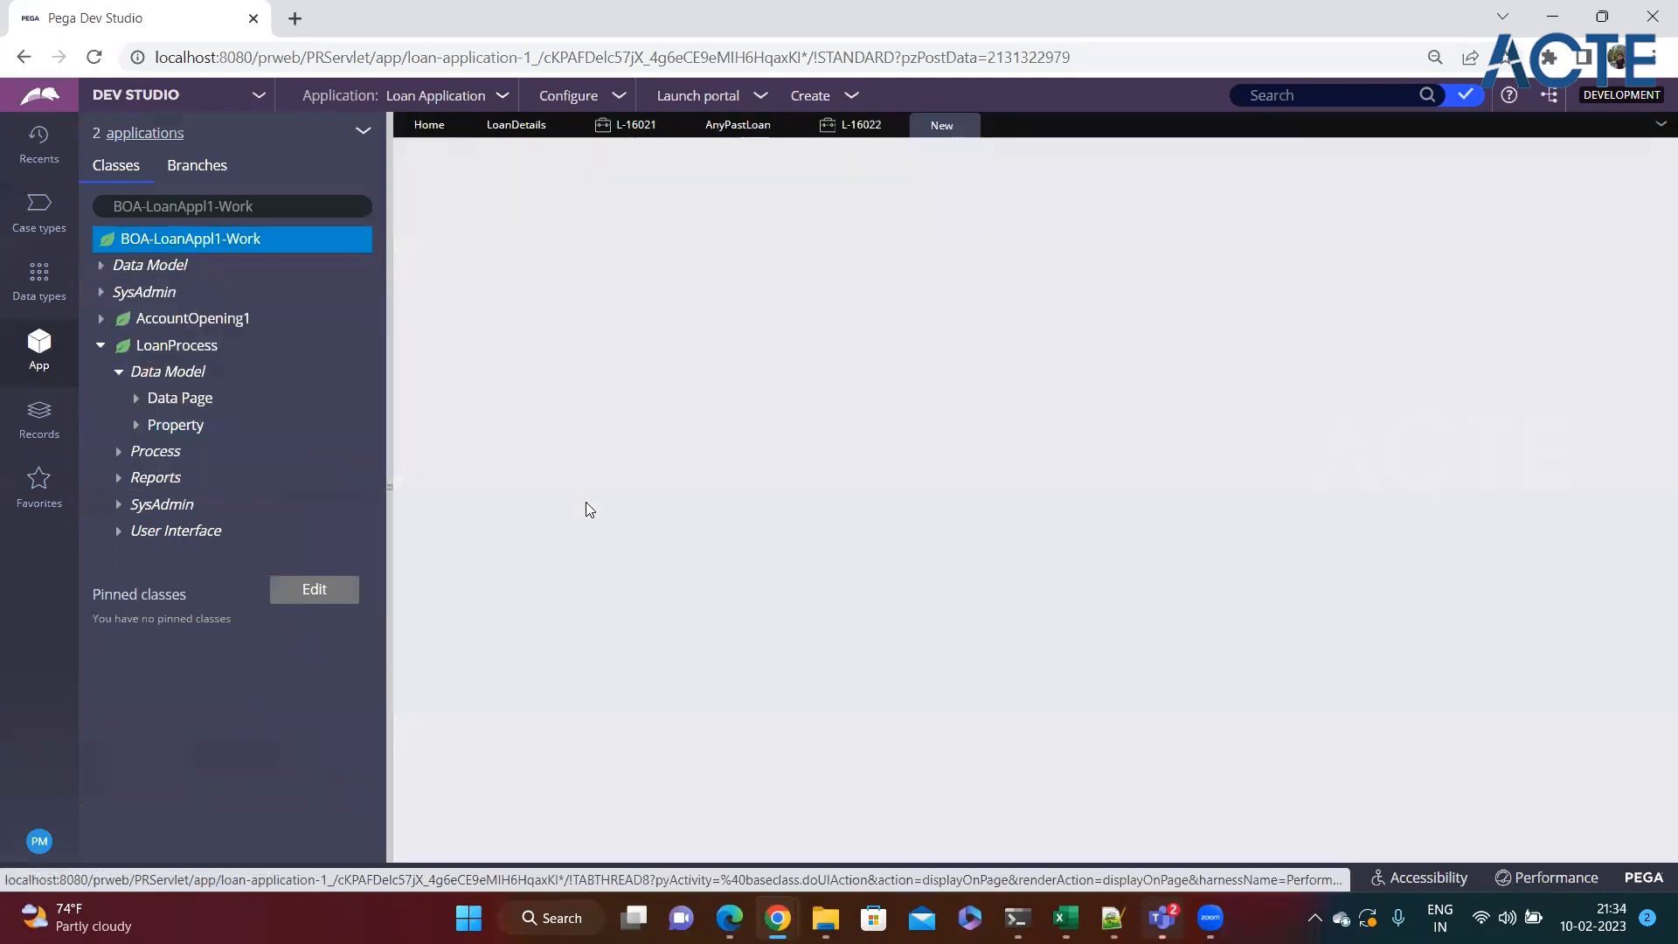
{"action": "type", "text": "Famli"}
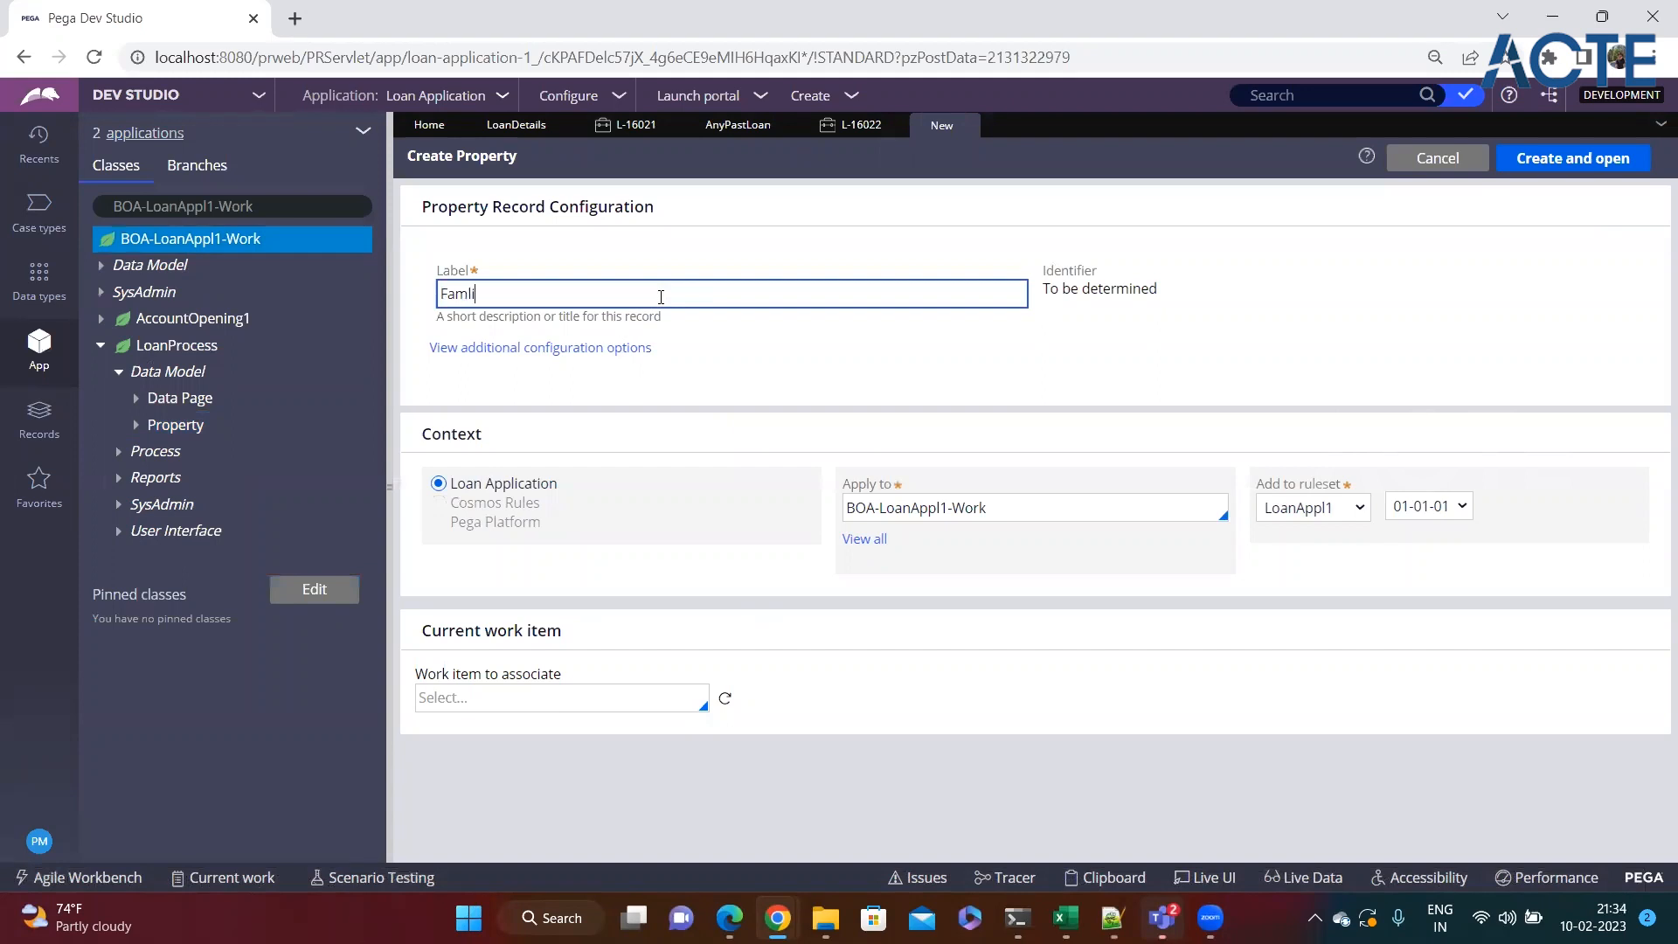
{"action": "key", "text": "BackSpace"}
{"action": "type", "text": "ily Details"}
{"action": "left_click", "coordinate": [1390, 301]}
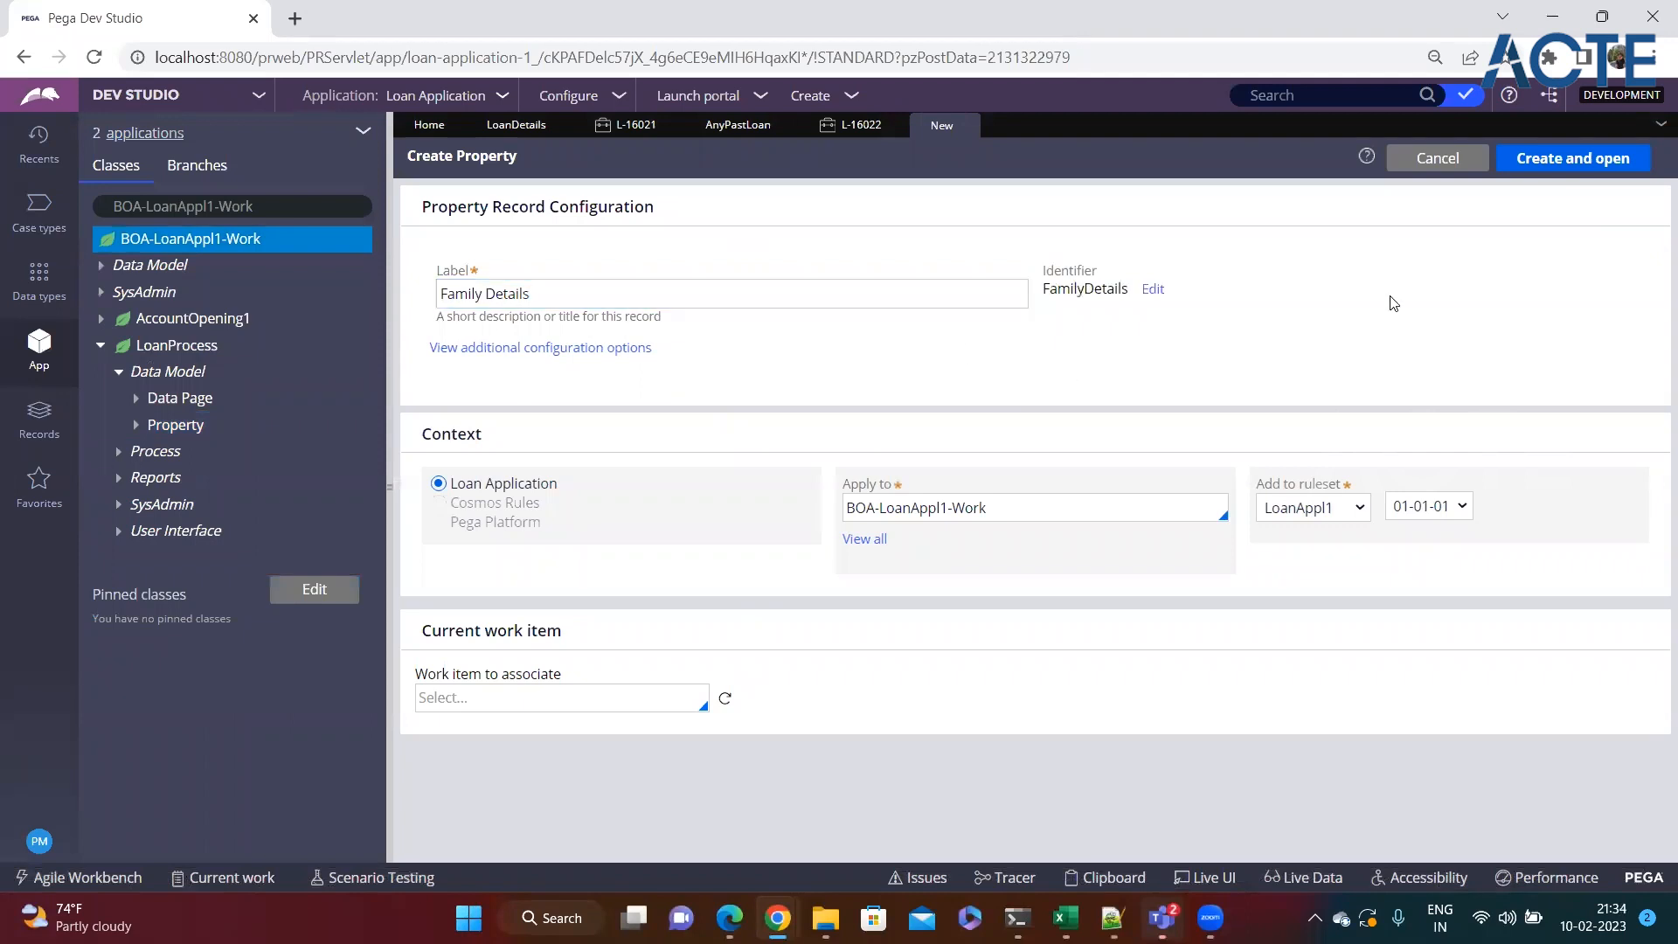
{"action": "left_click", "coordinate": [1582, 165]}
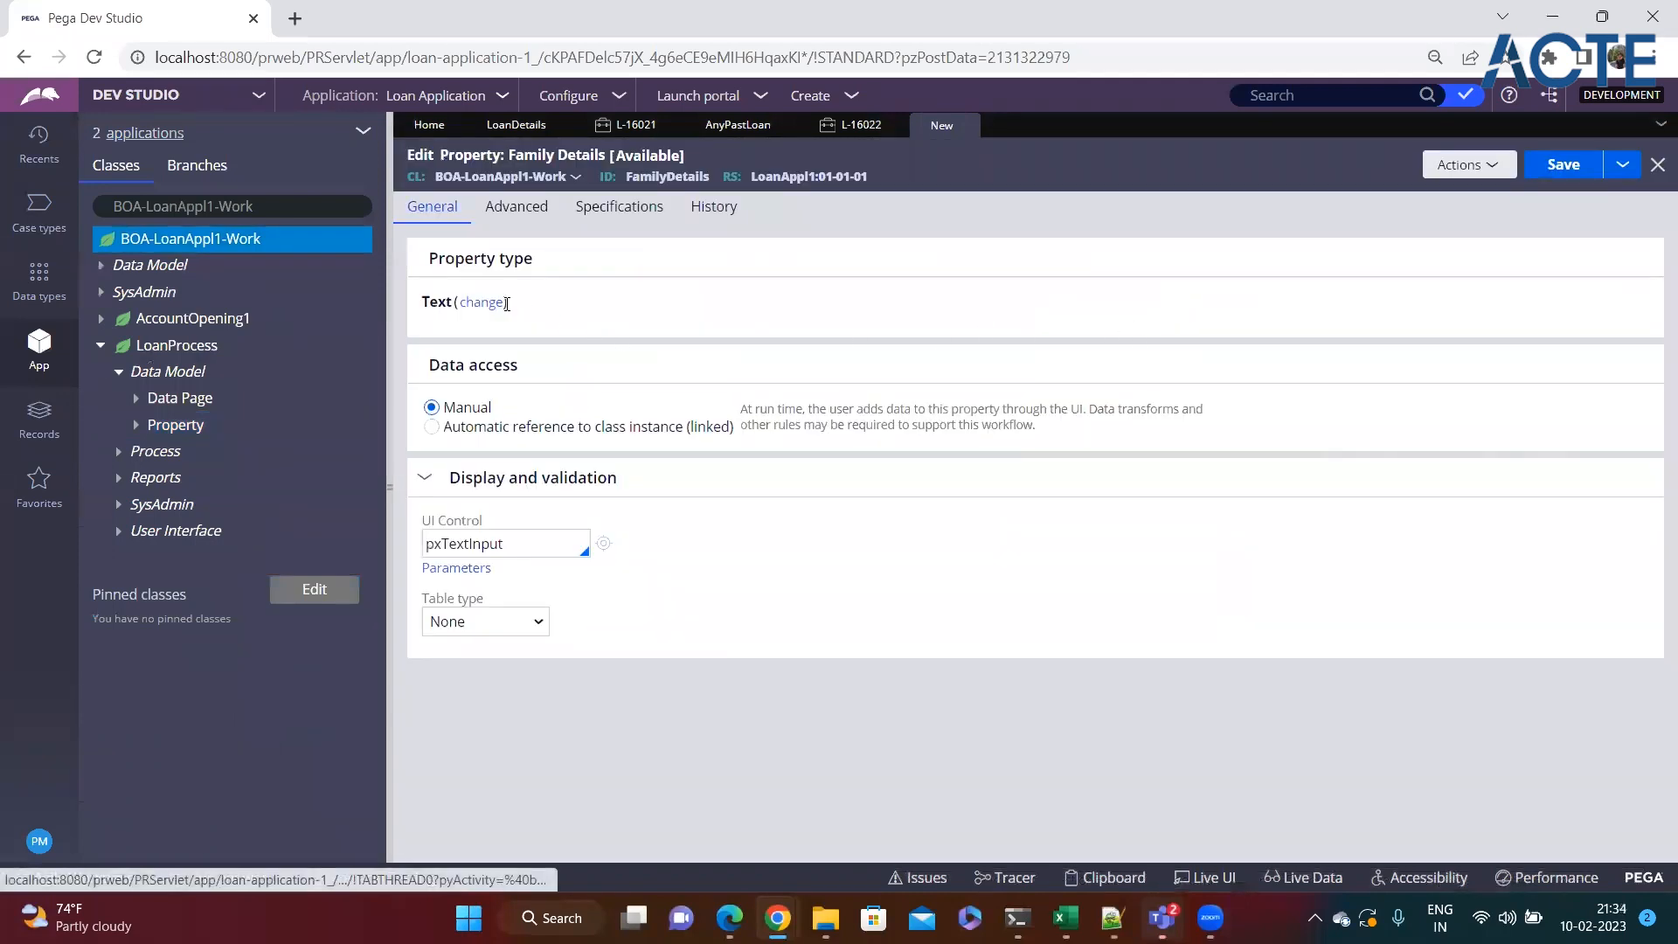
Change the Family Details property type to Page Group and begin its page definition with BOA-Data-.
{"action": "left_click", "coordinate": [486, 315]}
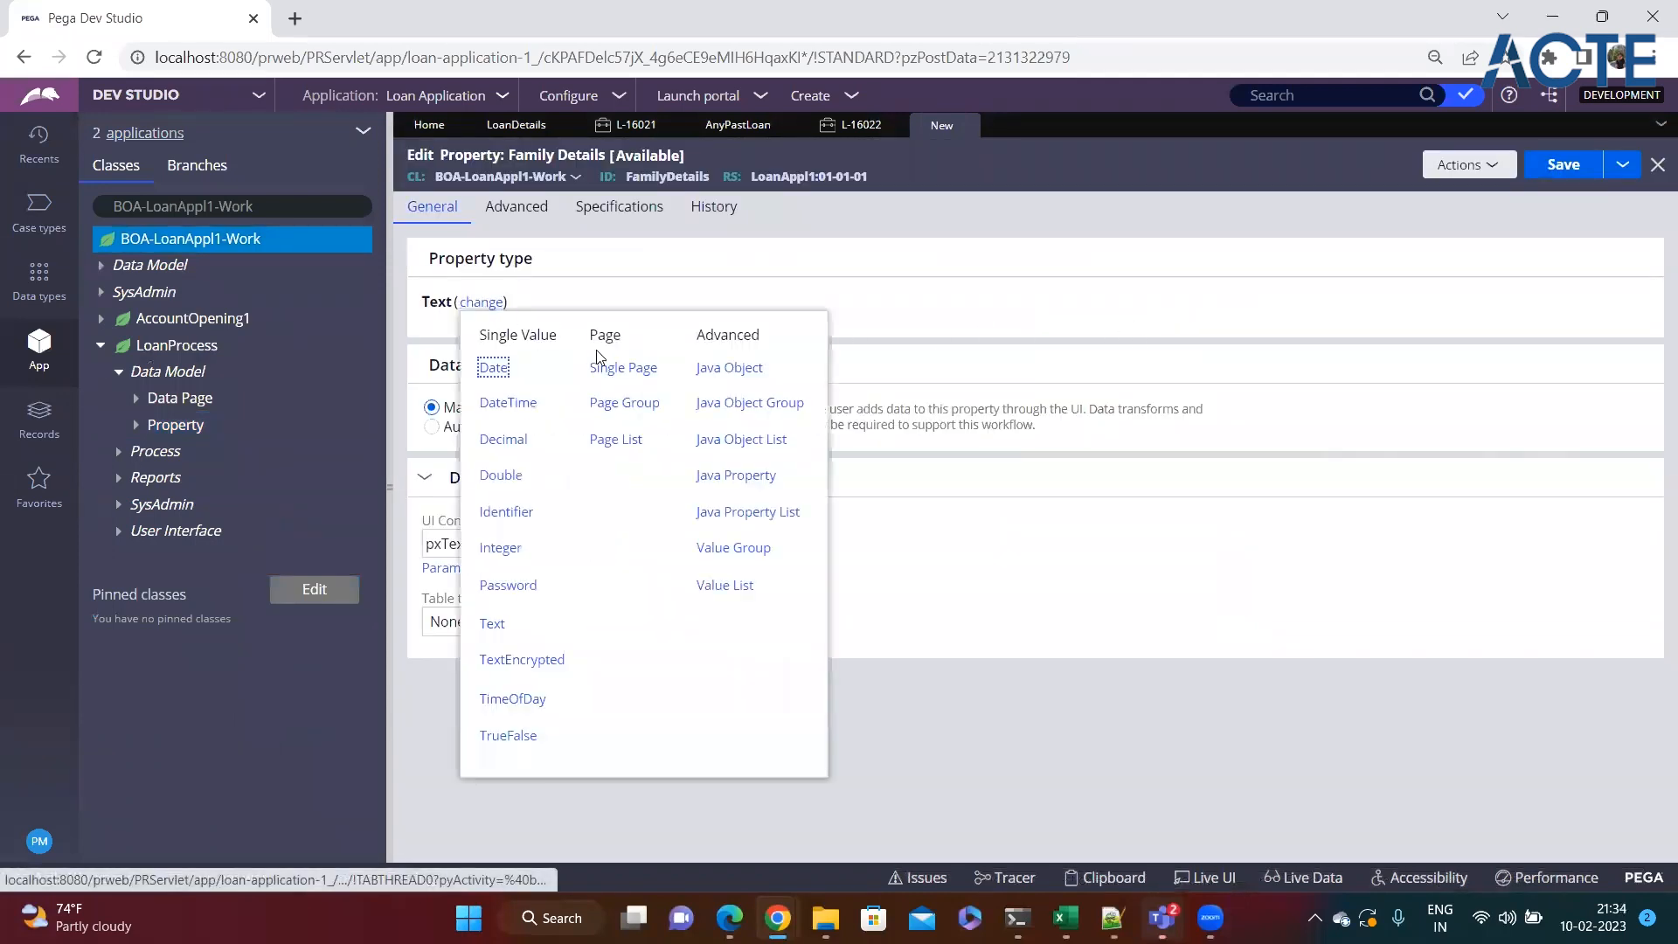
{"action": "left_click", "coordinate": [611, 405]}
{"action": "left_click", "coordinate": [572, 362]}
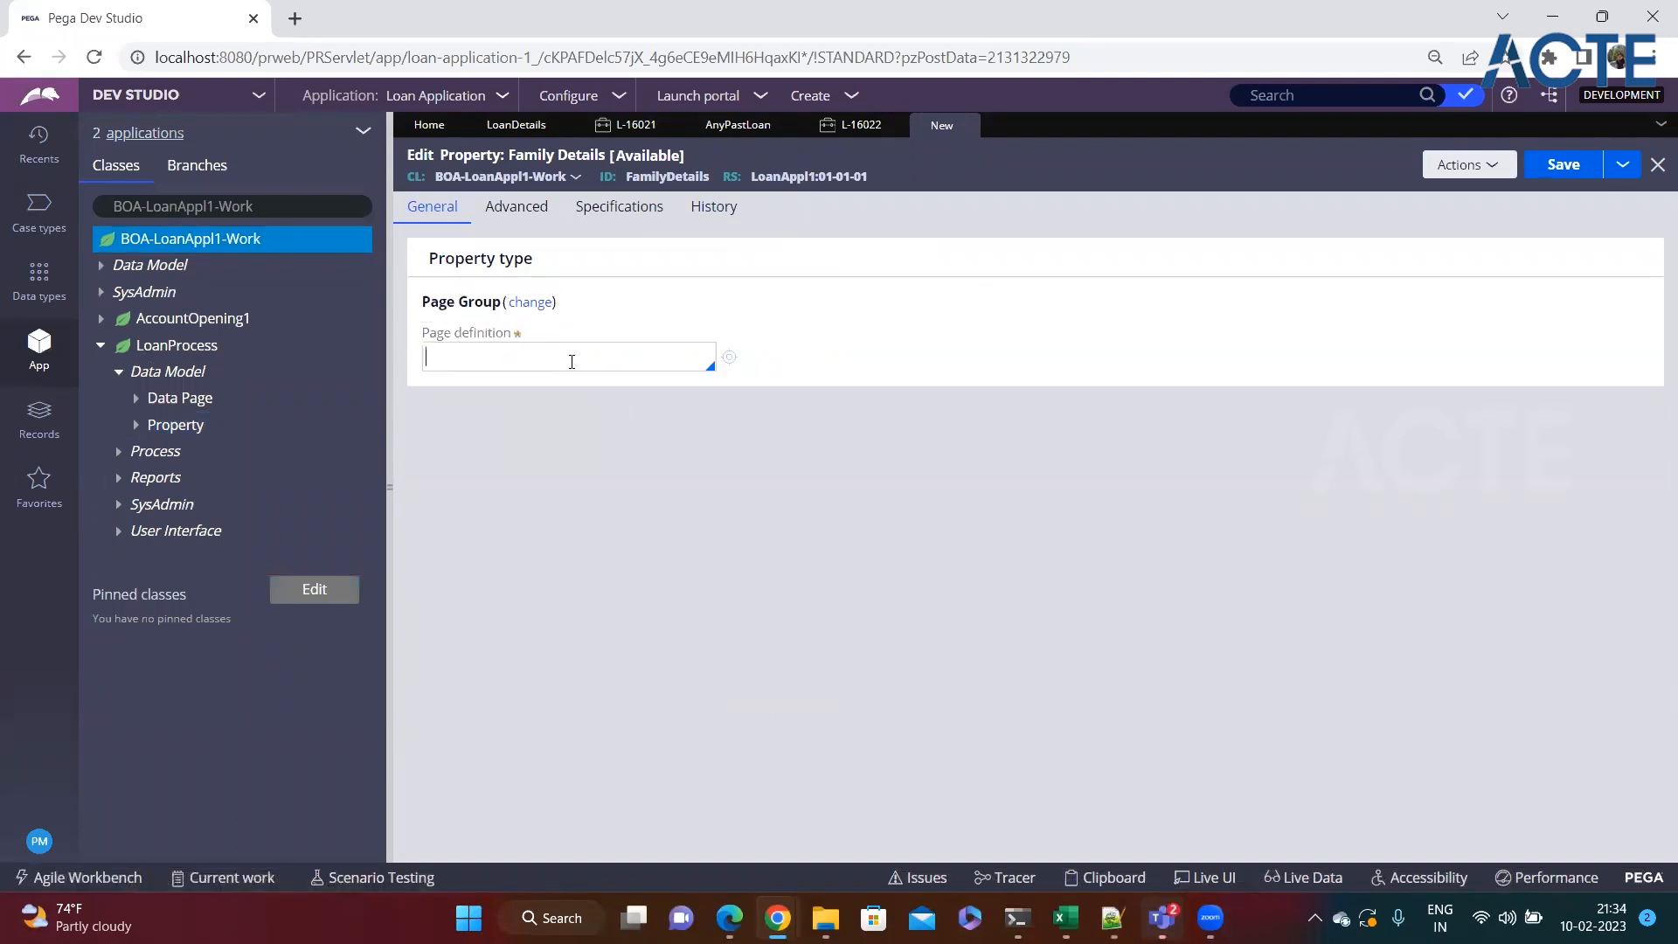
{"action": "left_click_drag", "start_coordinate": [437, 336], "coordinate": [543, 339]}
{"action": "left_click", "coordinate": [546, 353]}
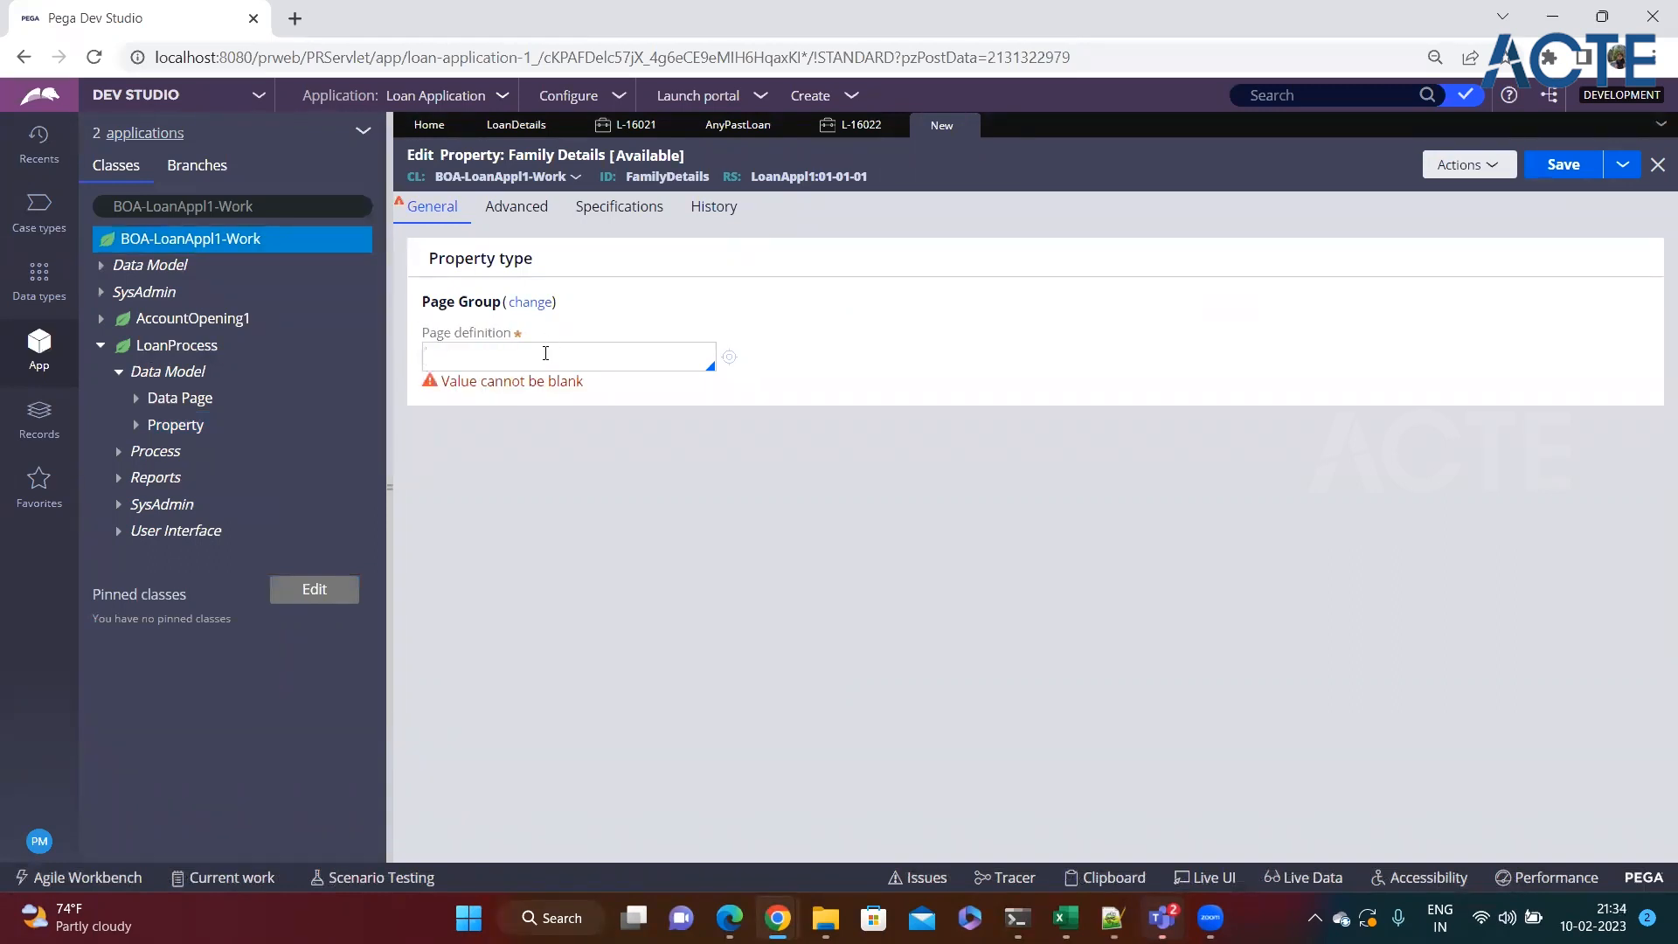
{"action": "left_click", "coordinate": [531, 302]}
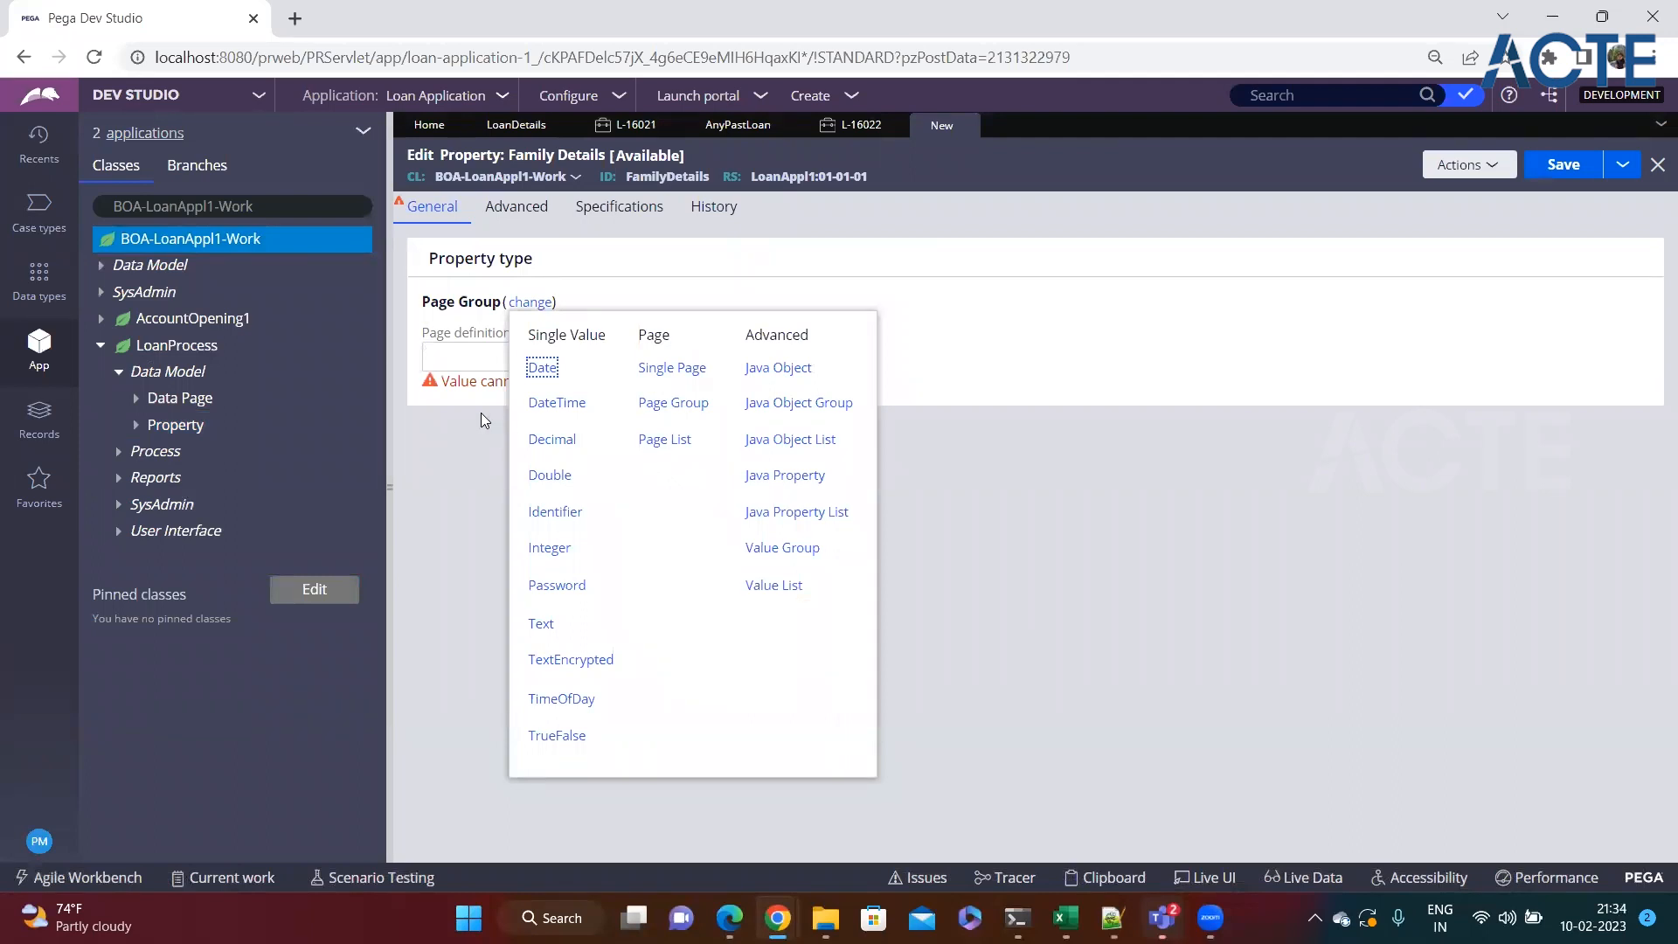
{"action": "left_click", "coordinate": [452, 357]}
{"action": "type", "text": "BOA-Data-"}
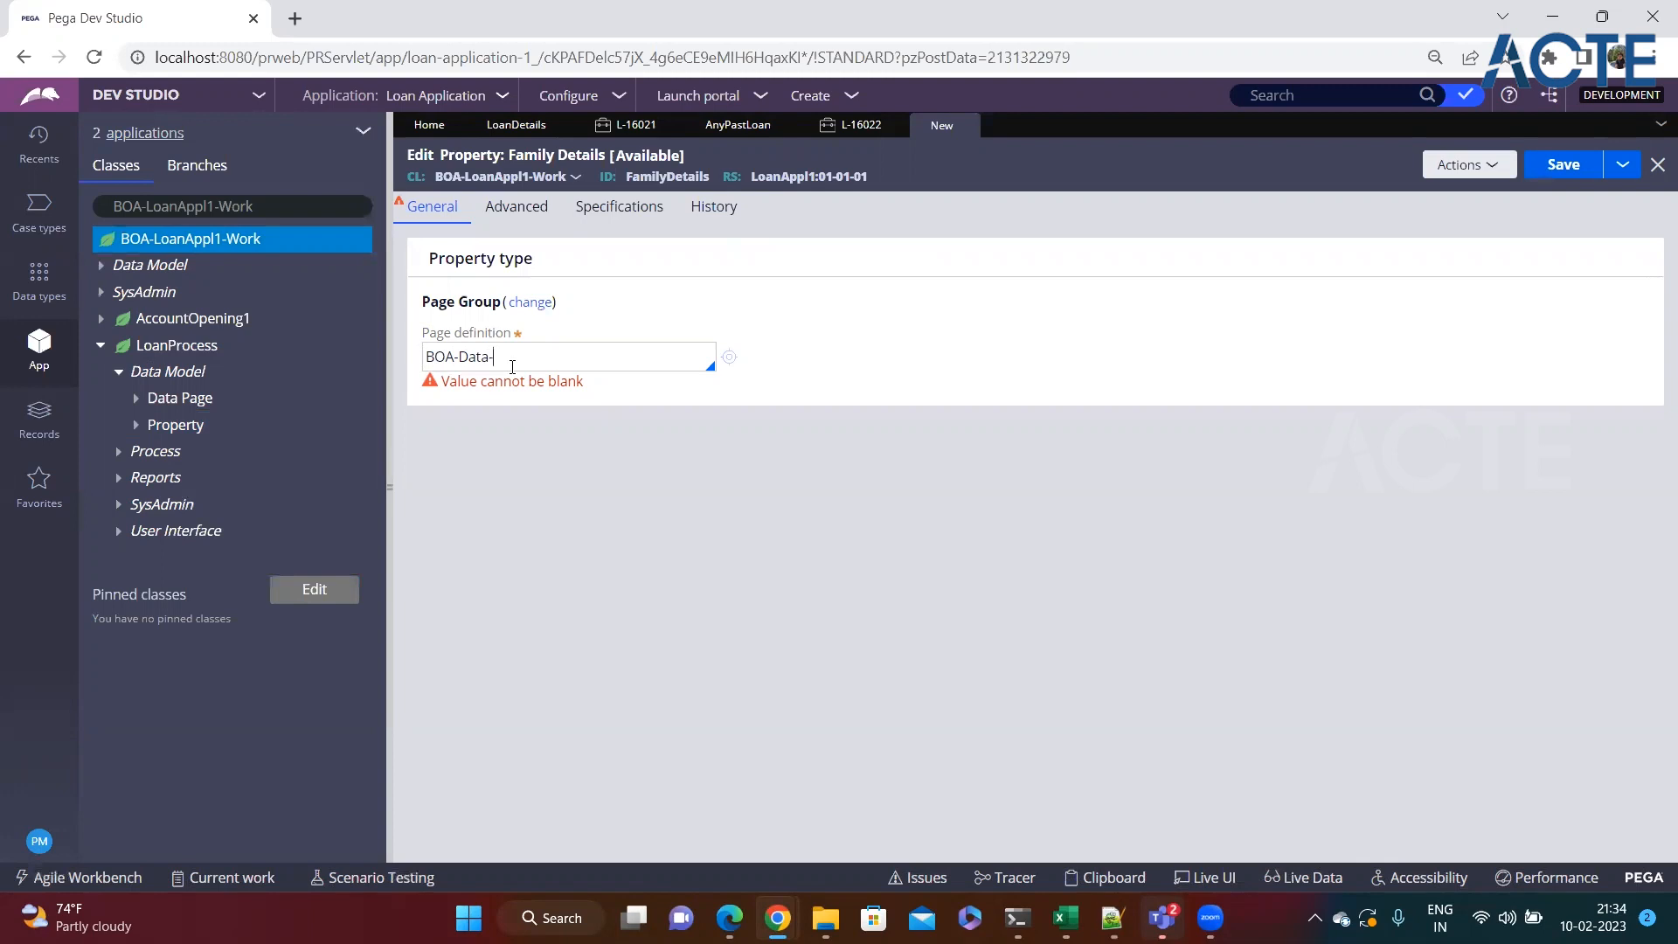
{"action": "left_click_drag", "start_coordinate": [512, 367], "coordinate": [422, 359]}
{"action": "left_click", "coordinate": [538, 365]}
Review the LoanProcess properties in the class tree, open the AnyPastLoan record, and collapse the LoanProcess data model.
{"action": "left_click", "coordinate": [128, 429]}
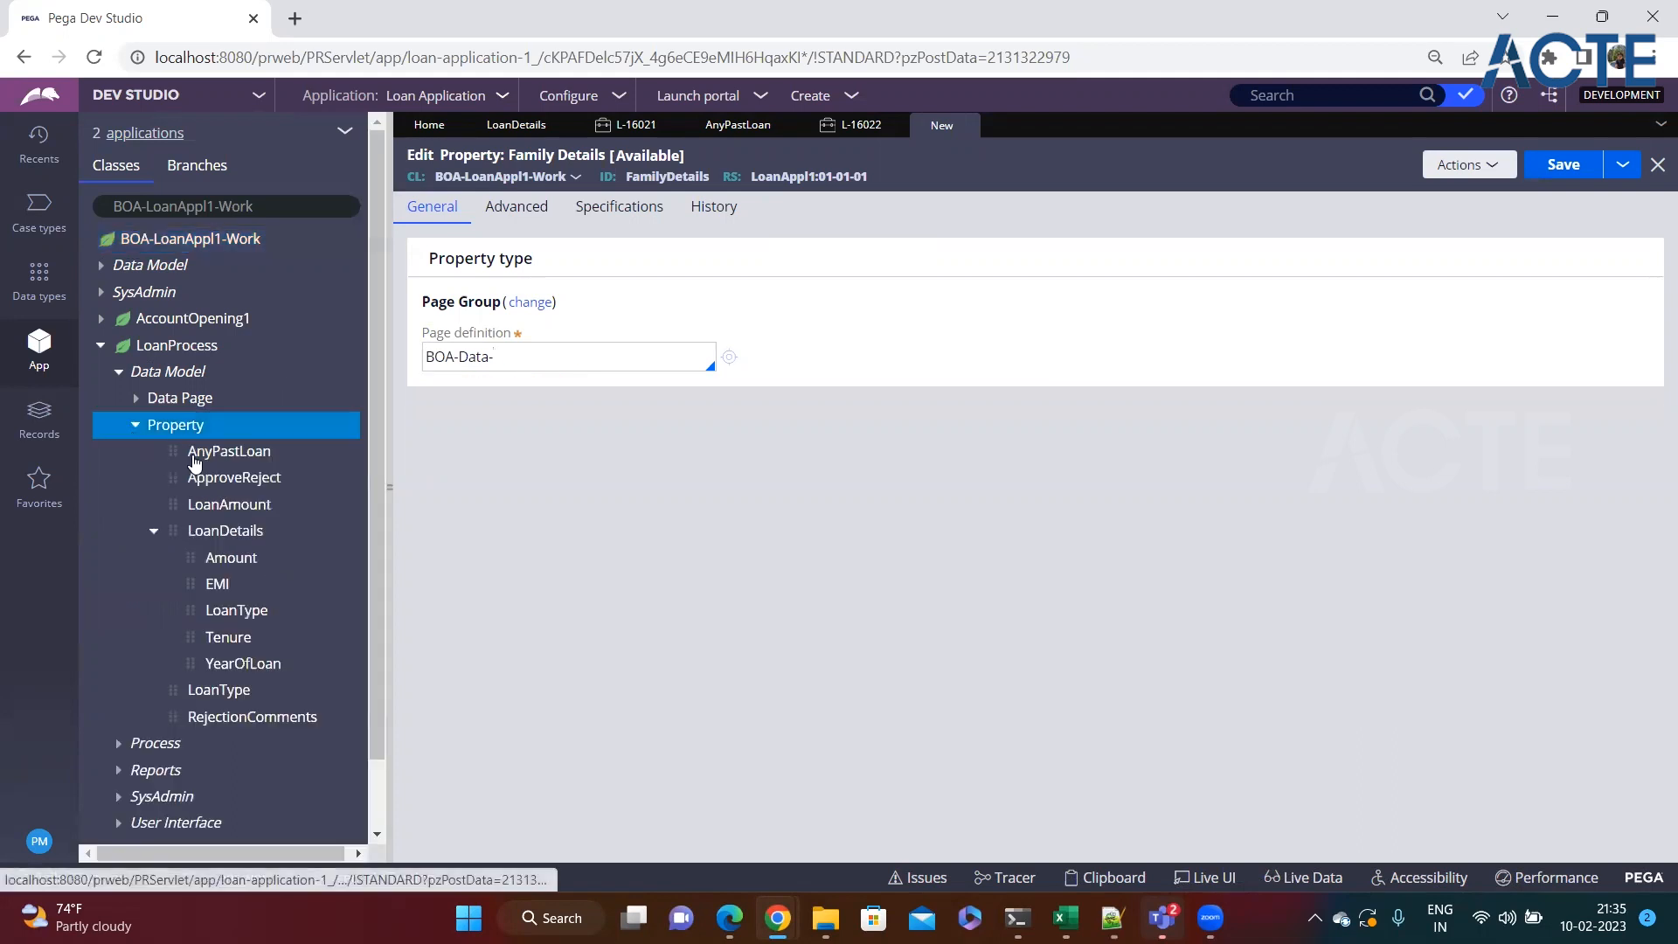
{"action": "left_click", "coordinate": [229, 452]}
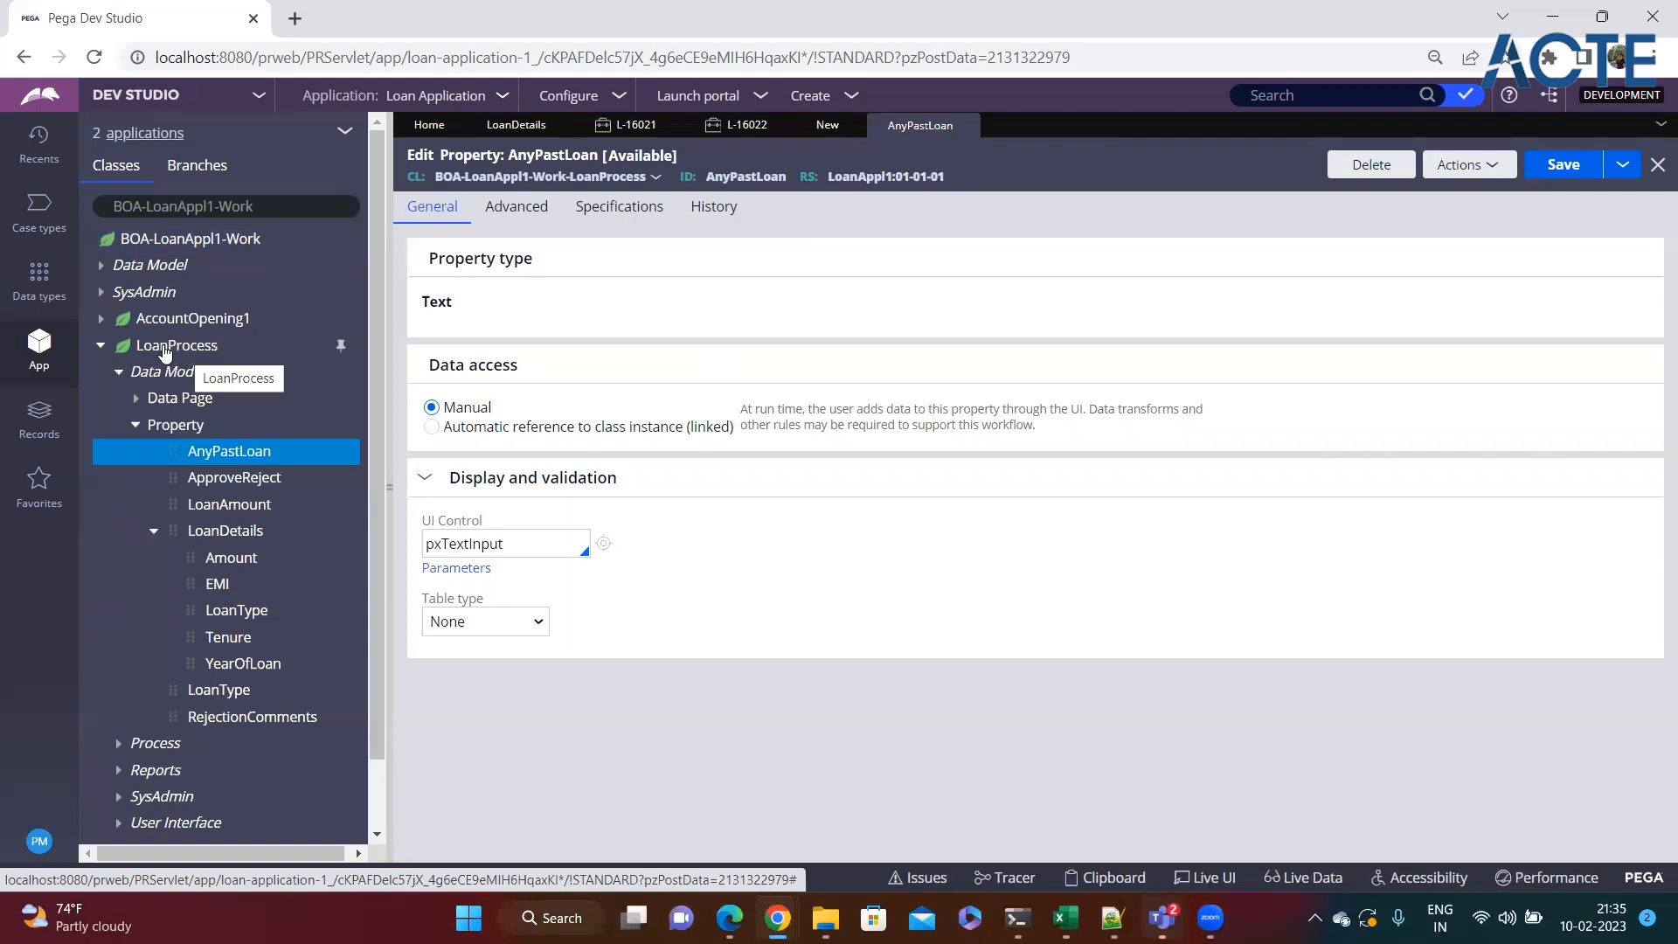
{"action": "left_click", "coordinate": [100, 346]}
{"action": "left_click", "coordinate": [101, 345]}
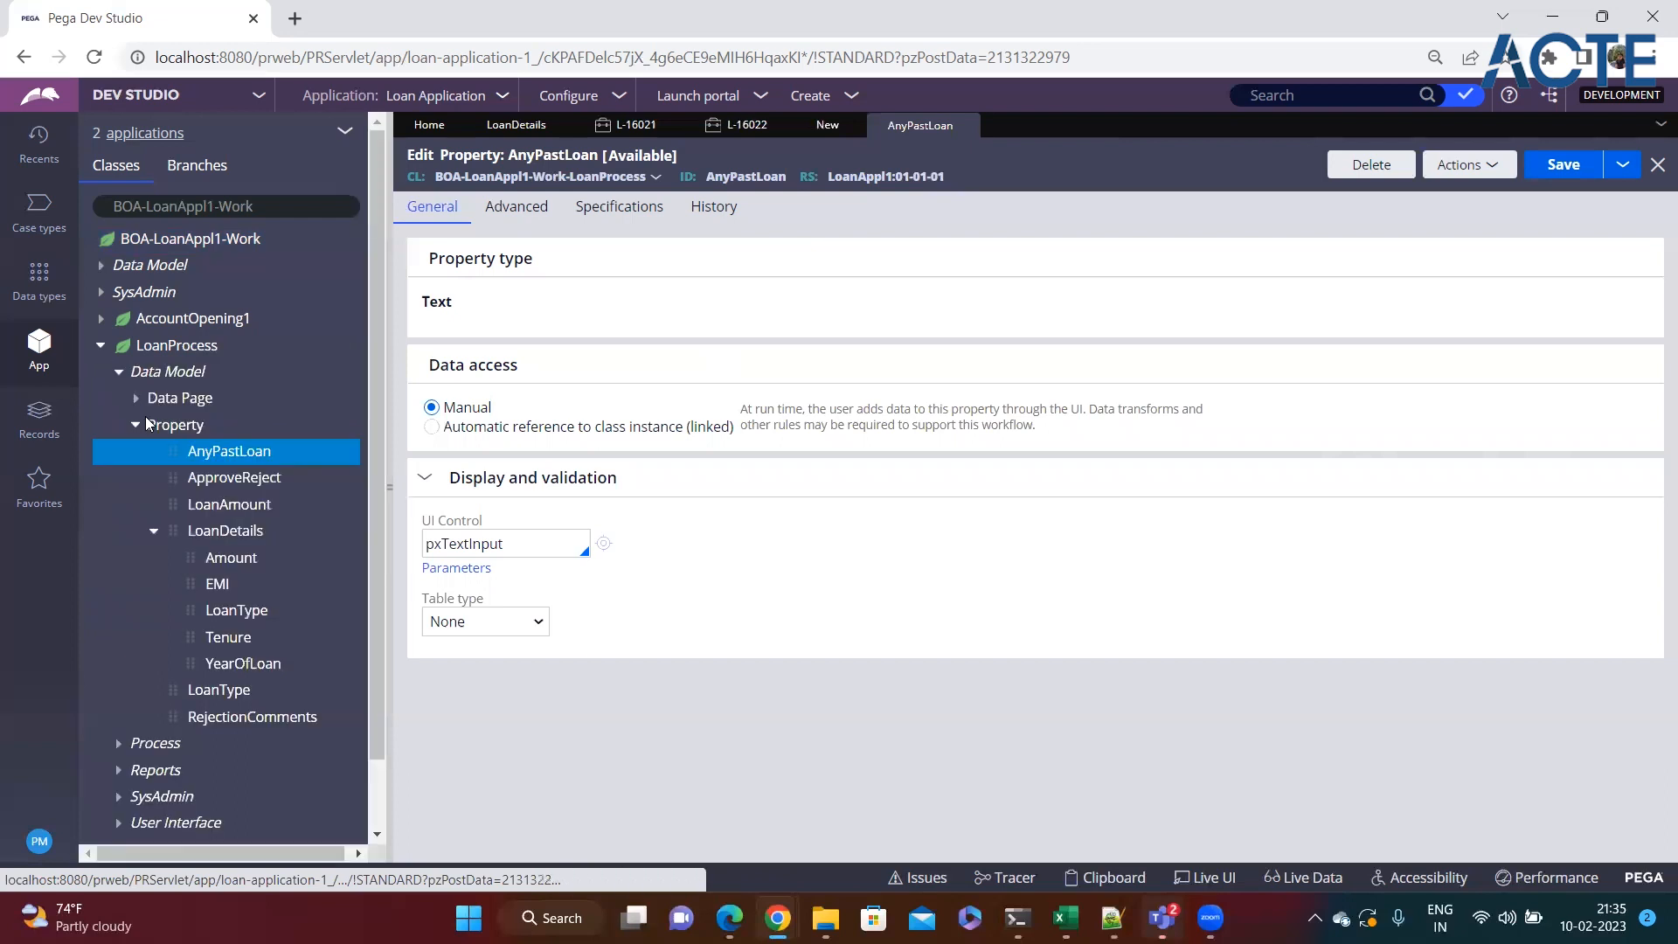
{"action": "scroll", "coordinate": [144, 581], "scroll_direction": "down", "scroll_amount": 1}
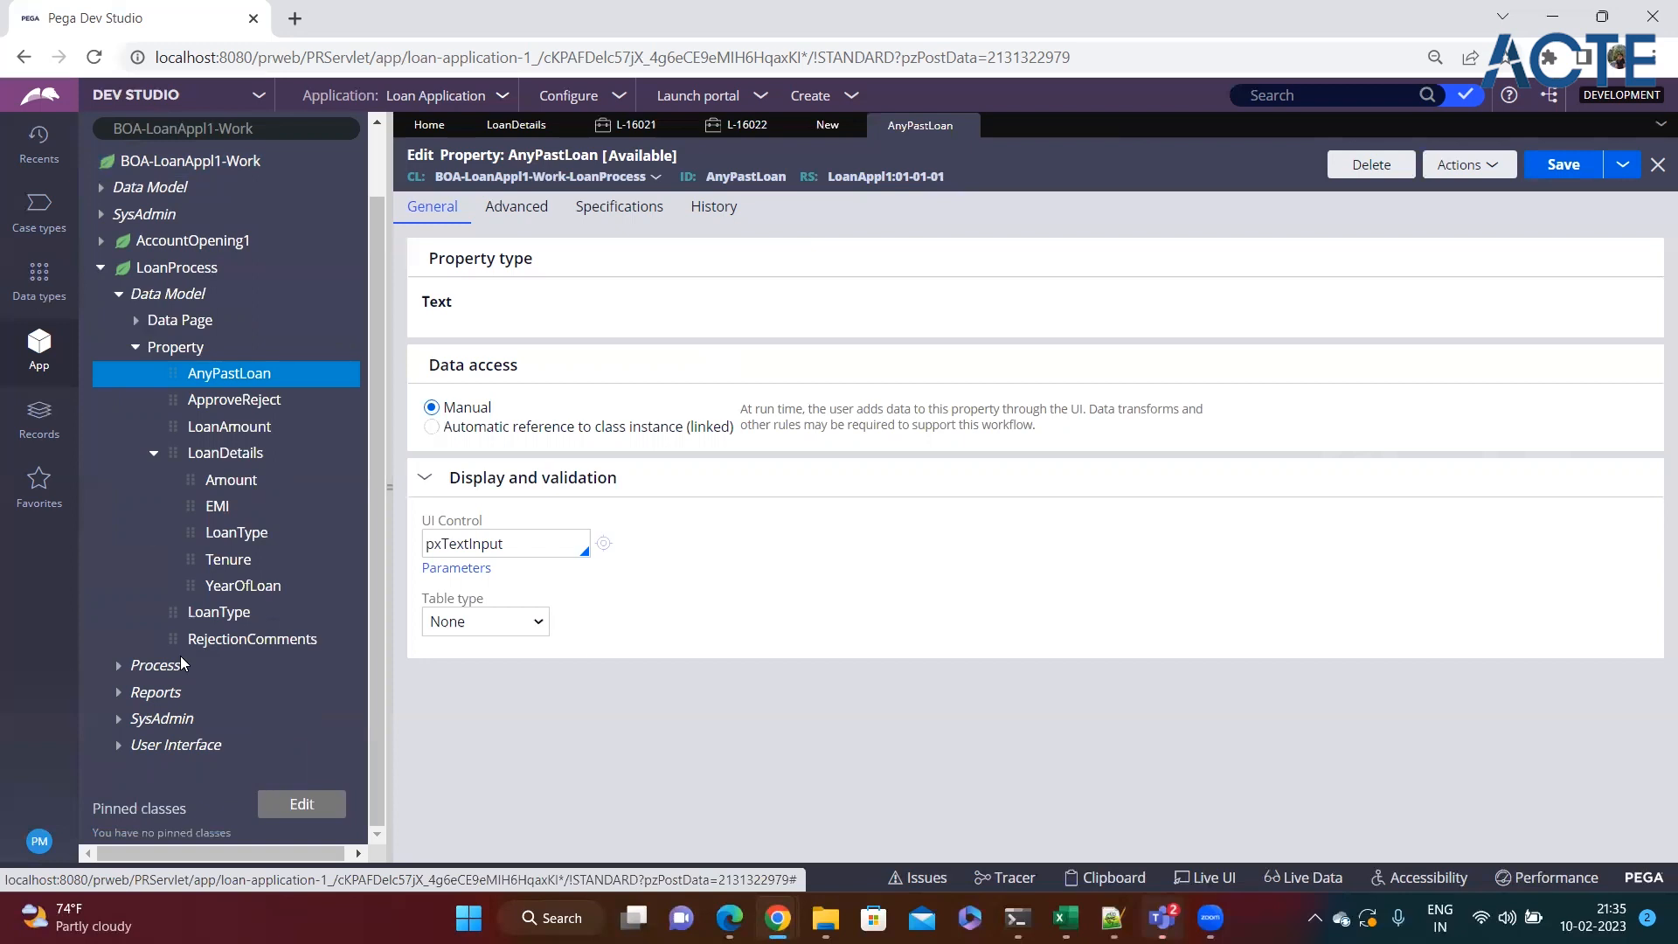
{"action": "left_click", "coordinate": [153, 453]}
{"action": "left_click", "coordinate": [118, 372]}
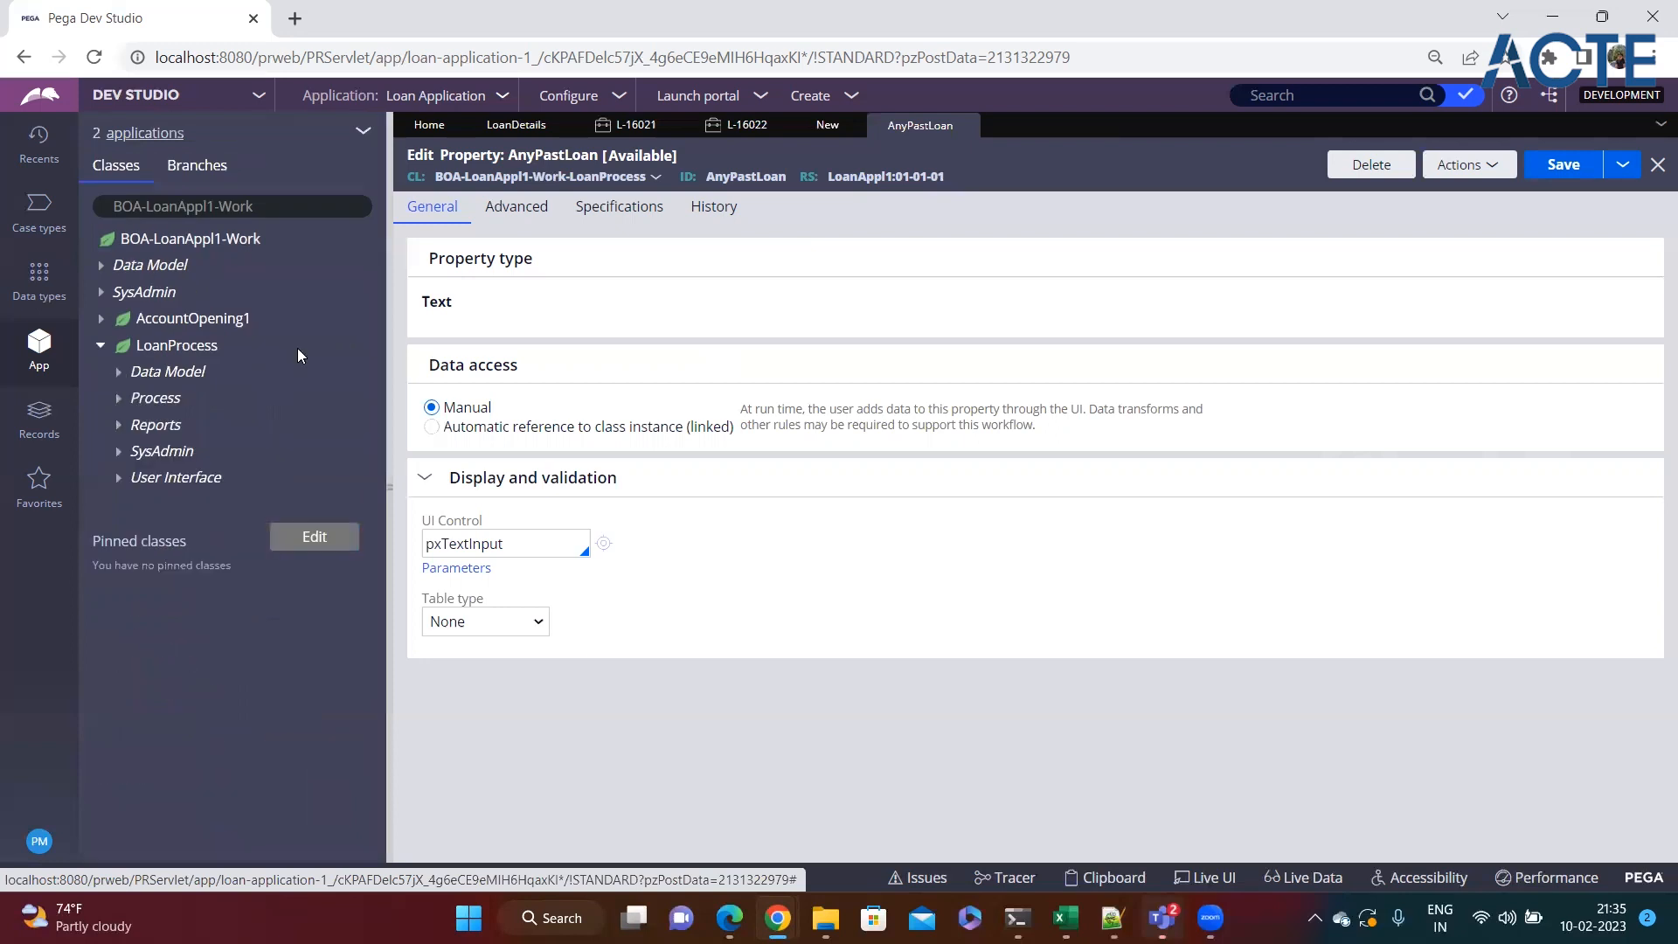
Return to the Family Details property and complete its page definition as BOA-Data-FamilyDetails using the property's identifier.
{"action": "left_click", "coordinate": [815, 126]}
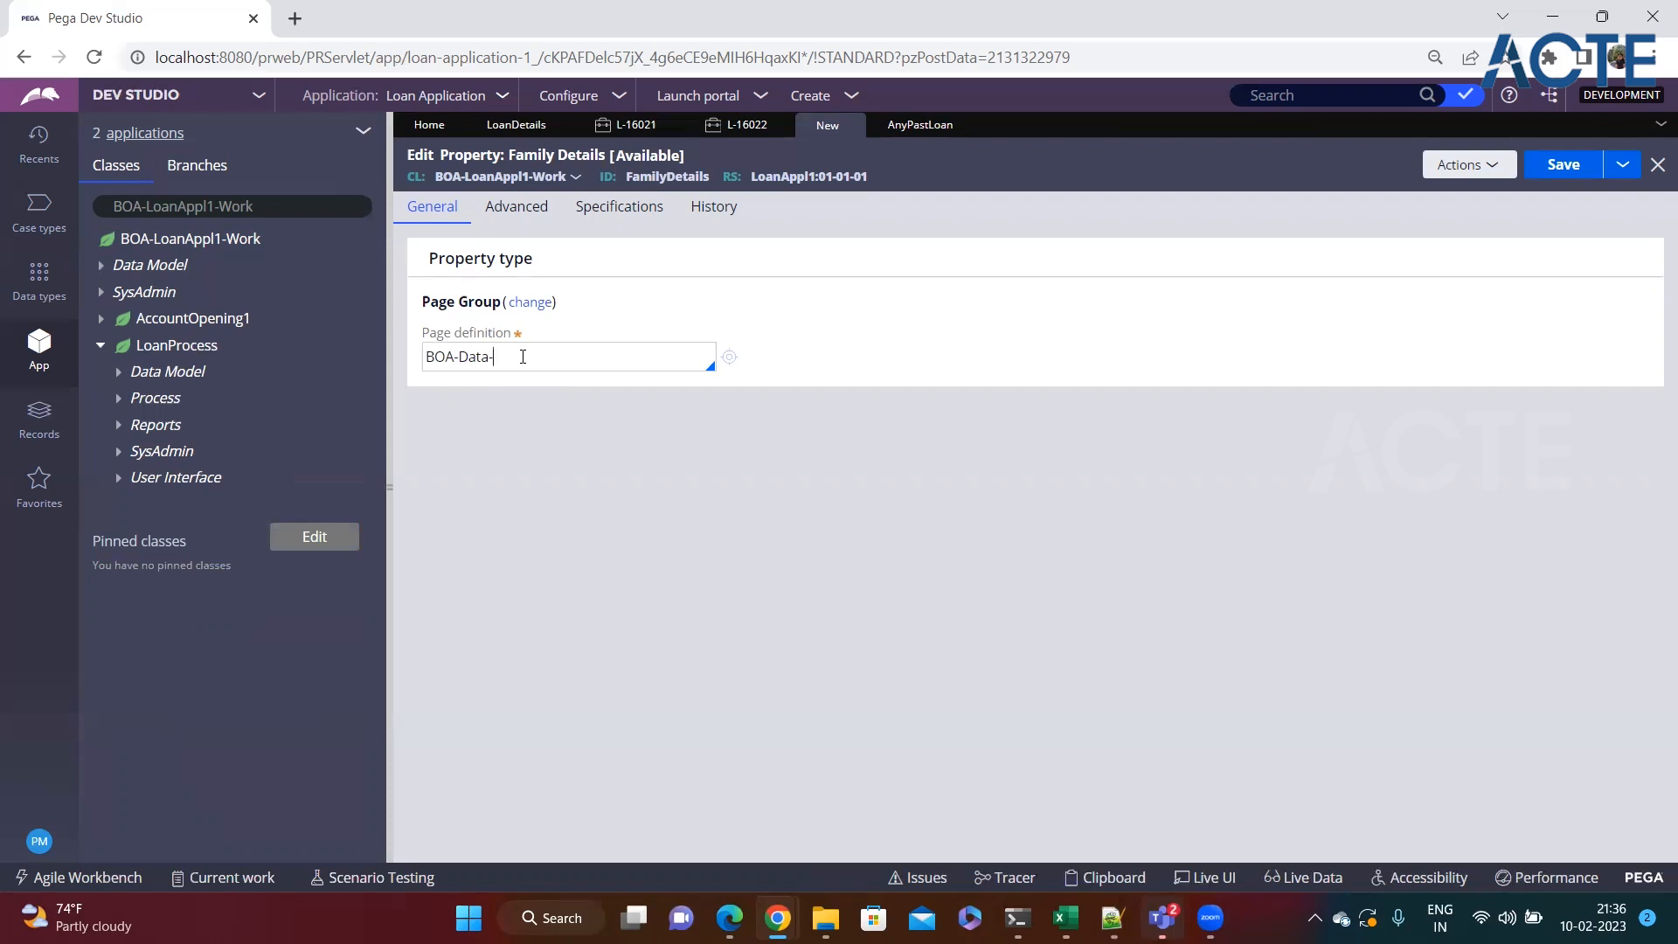
{"action": "double_click", "coordinate": [670, 178]}
{"action": "key", "text": "ctrl+c"}
{"action": "left_click", "coordinate": [568, 358]}
{"action": "key", "text": "ctrl+v"}
Create the BOA-Data-FamilyDetails class from the page definition and set its created-in version to 01-01-01.
{"action": "left_click", "coordinate": [730, 360]}
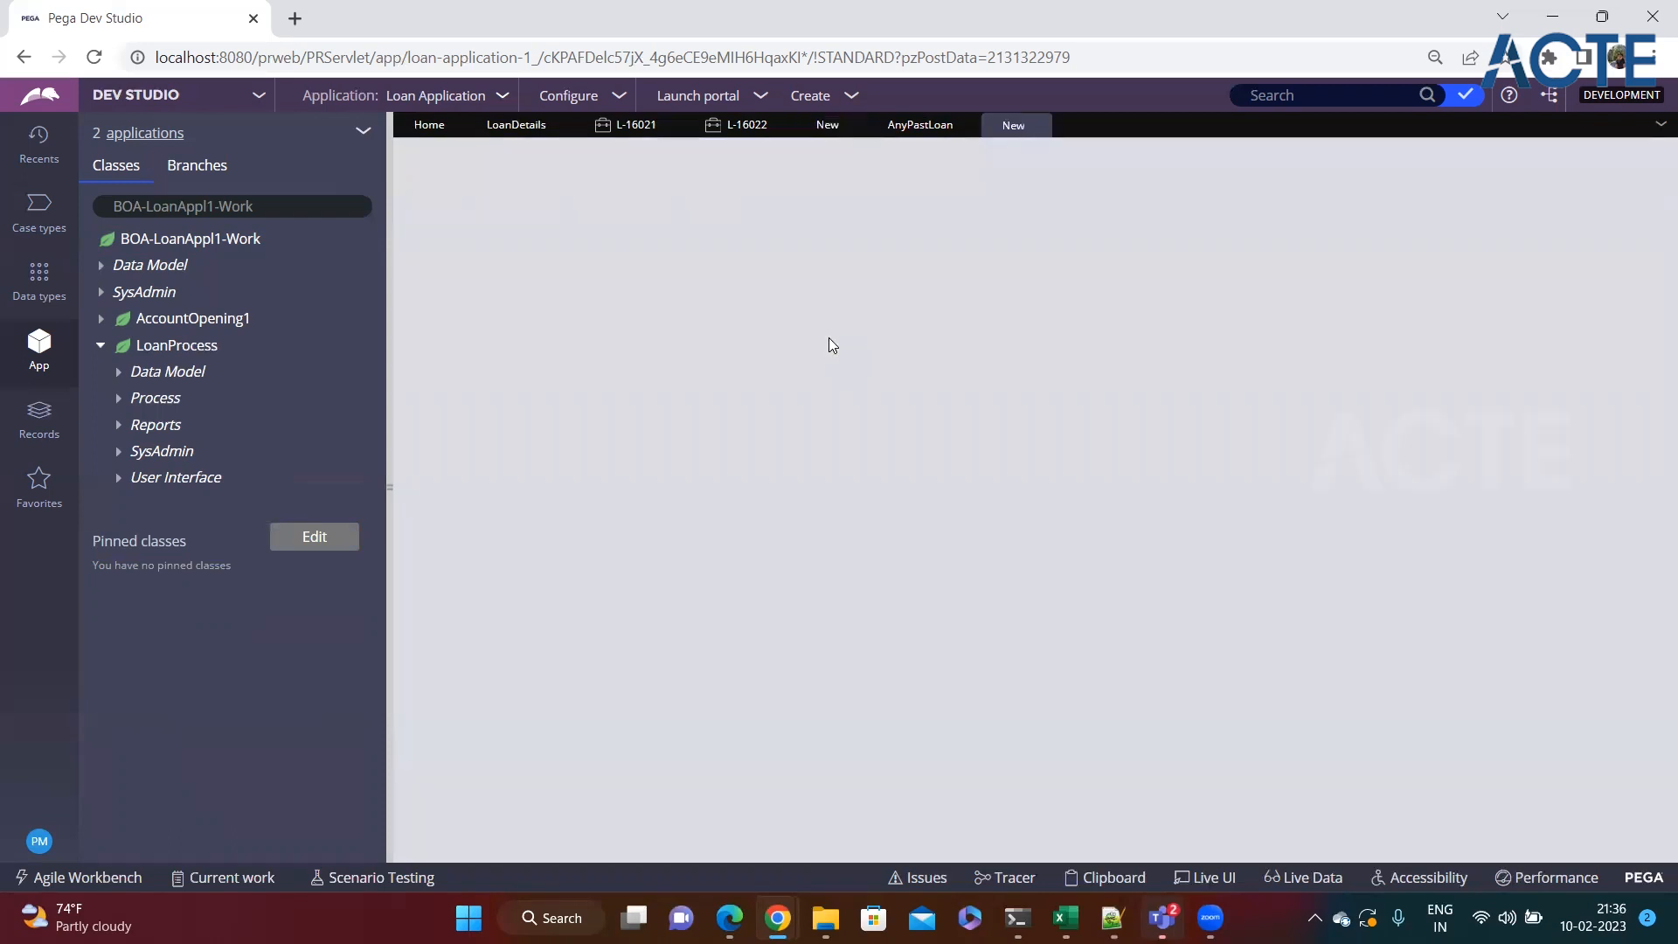
{"action": "left_click", "coordinate": [1512, 164]}
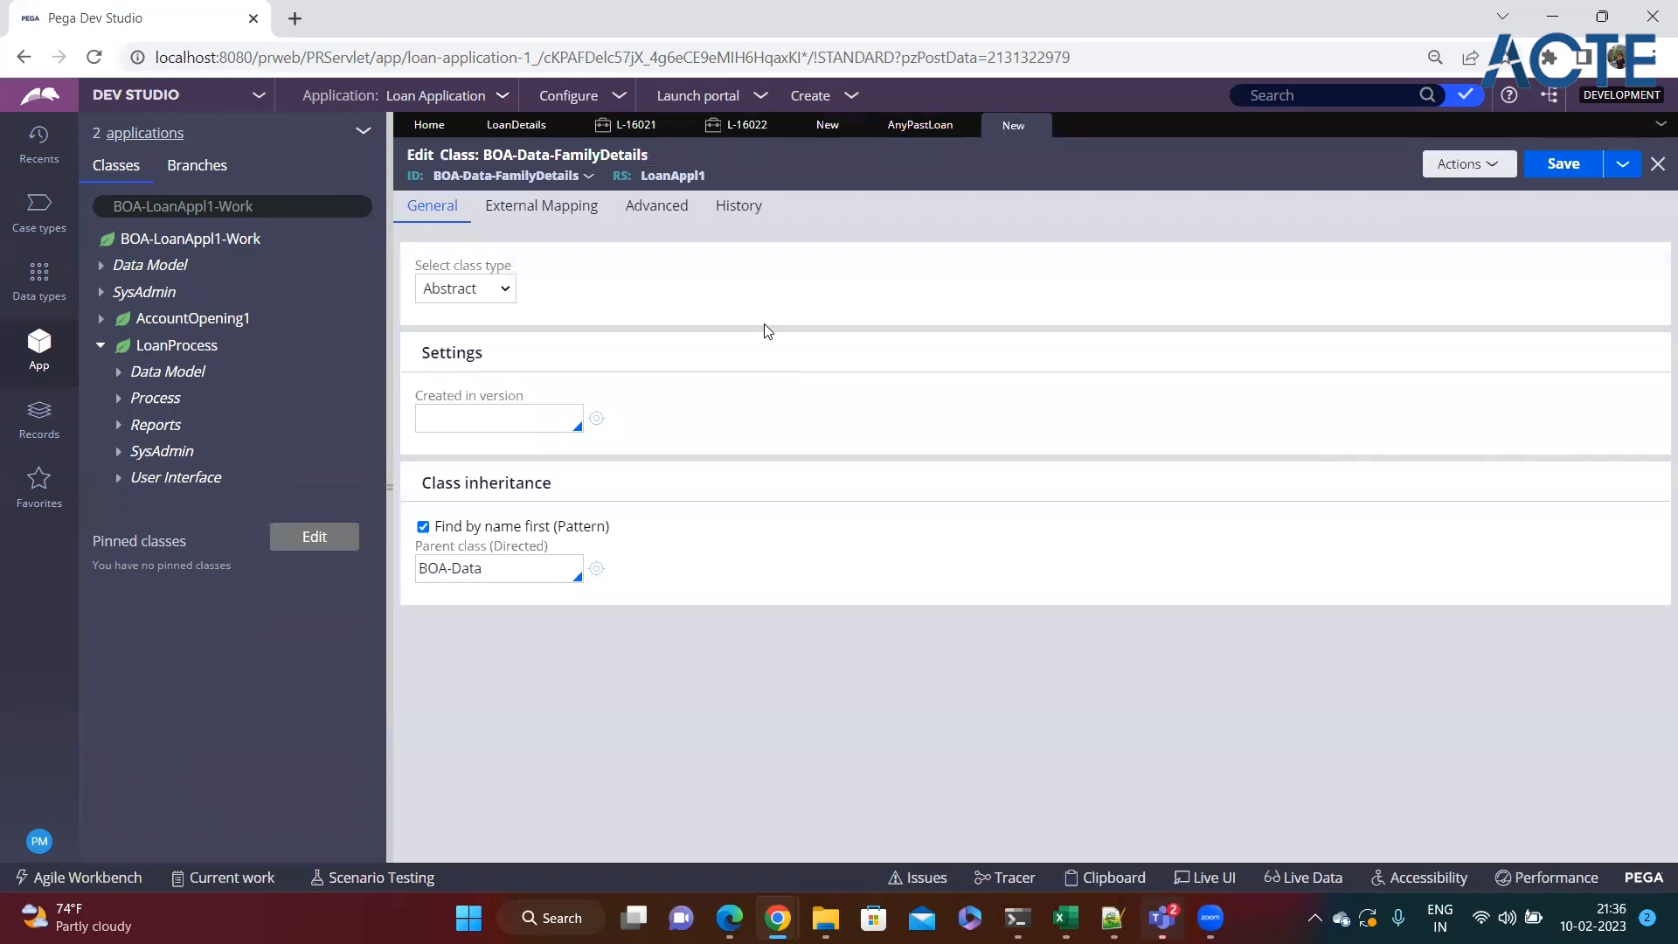
{"action": "left_click", "coordinate": [456, 432]}
{"action": "left_click", "coordinate": [455, 441]}
Enter "test" as both the description and usage of the BOA-Data-FamilyDetails class and save the class.
{"action": "left_click", "coordinate": [737, 206]}
{"action": "left_click", "coordinate": [486, 333]}
{"action": "type", "text": "test"}
{"action": "left_click", "coordinate": [505, 468]}
{"action": "type", "text": "test"}
{"action": "left_click", "coordinate": [480, 344]}
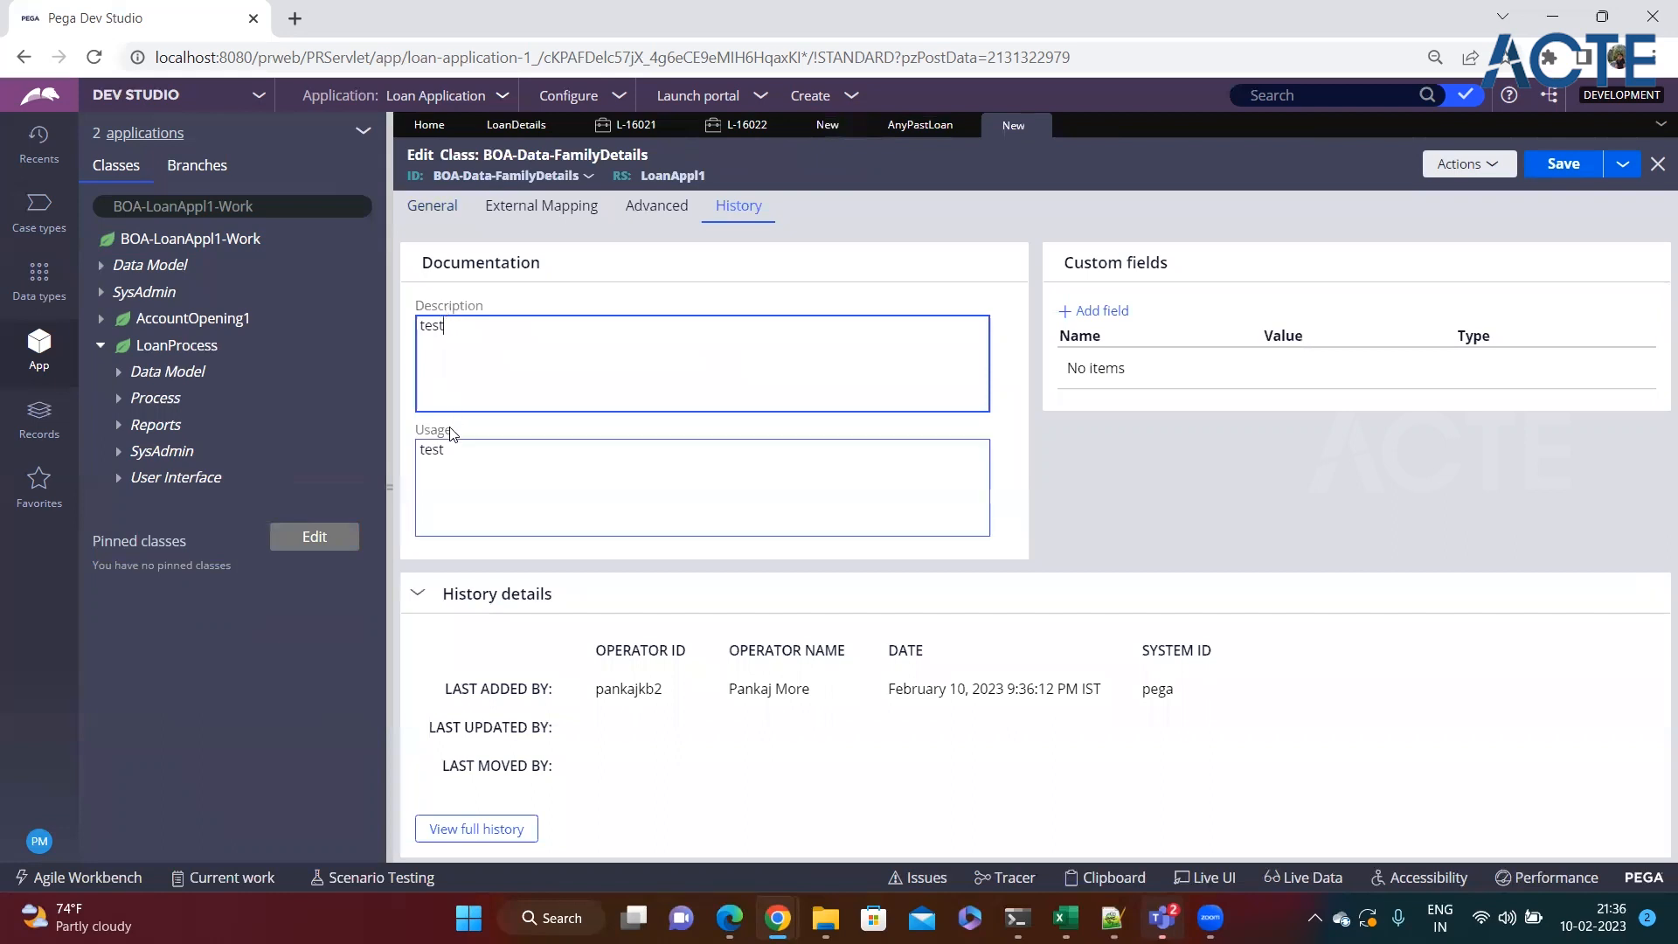
{"action": "left_click", "coordinate": [435, 207]}
{"action": "left_click", "coordinate": [1531, 167]}
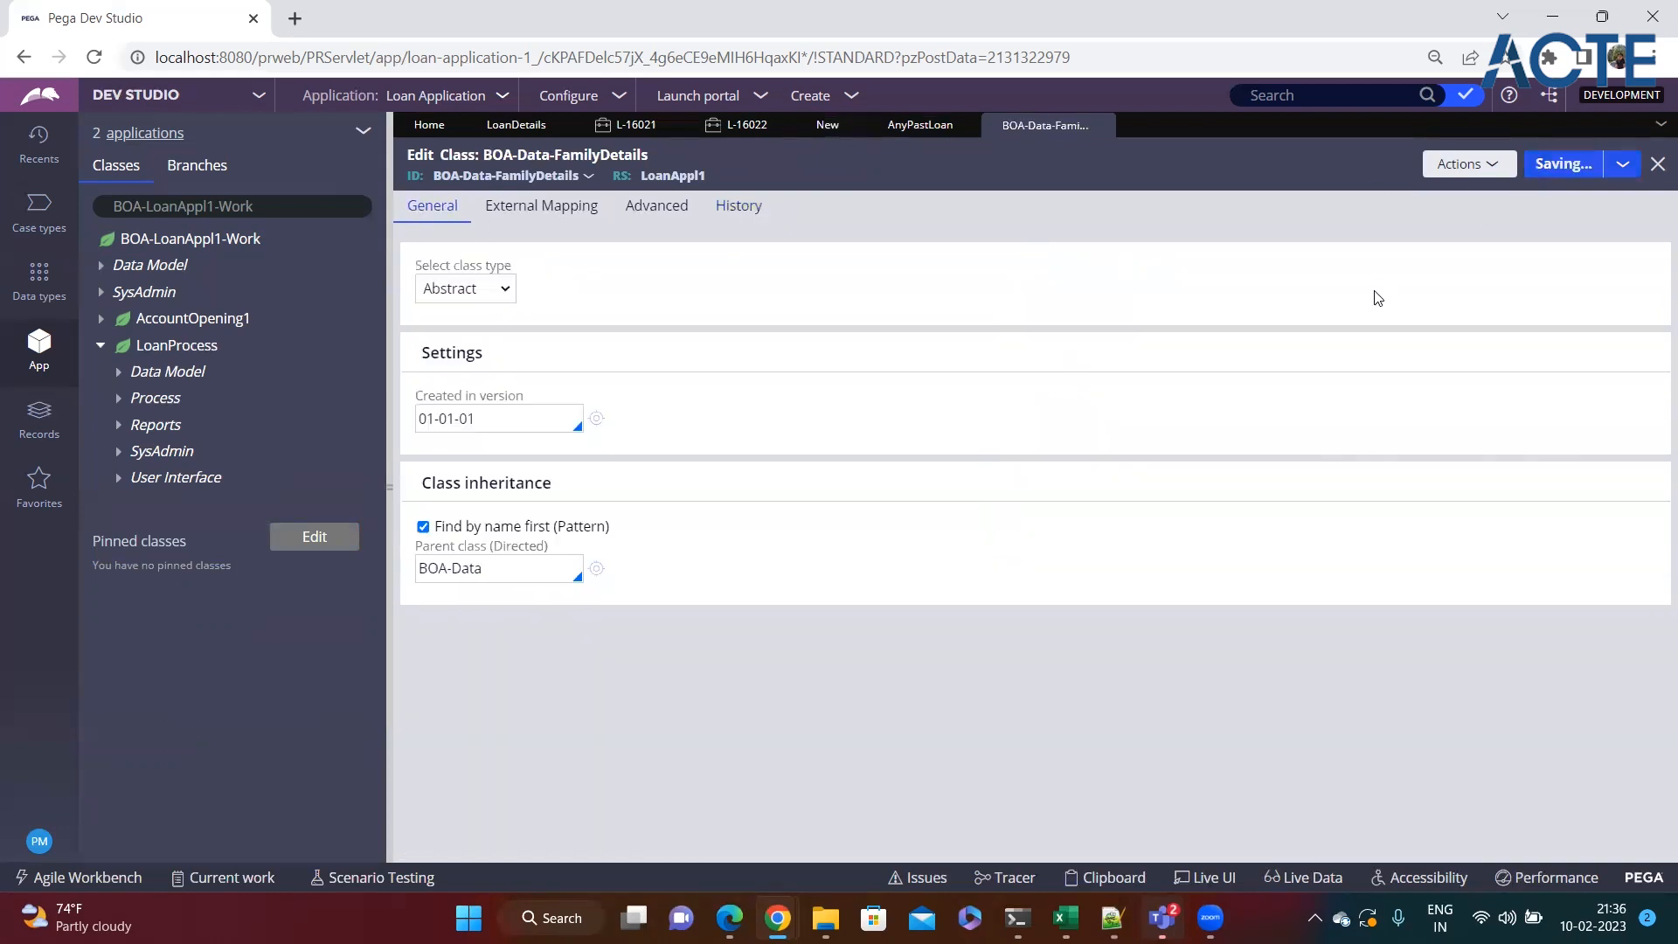
Save the Family Details property and copy the class name from its page definition.
{"action": "left_click", "coordinate": [830, 127]}
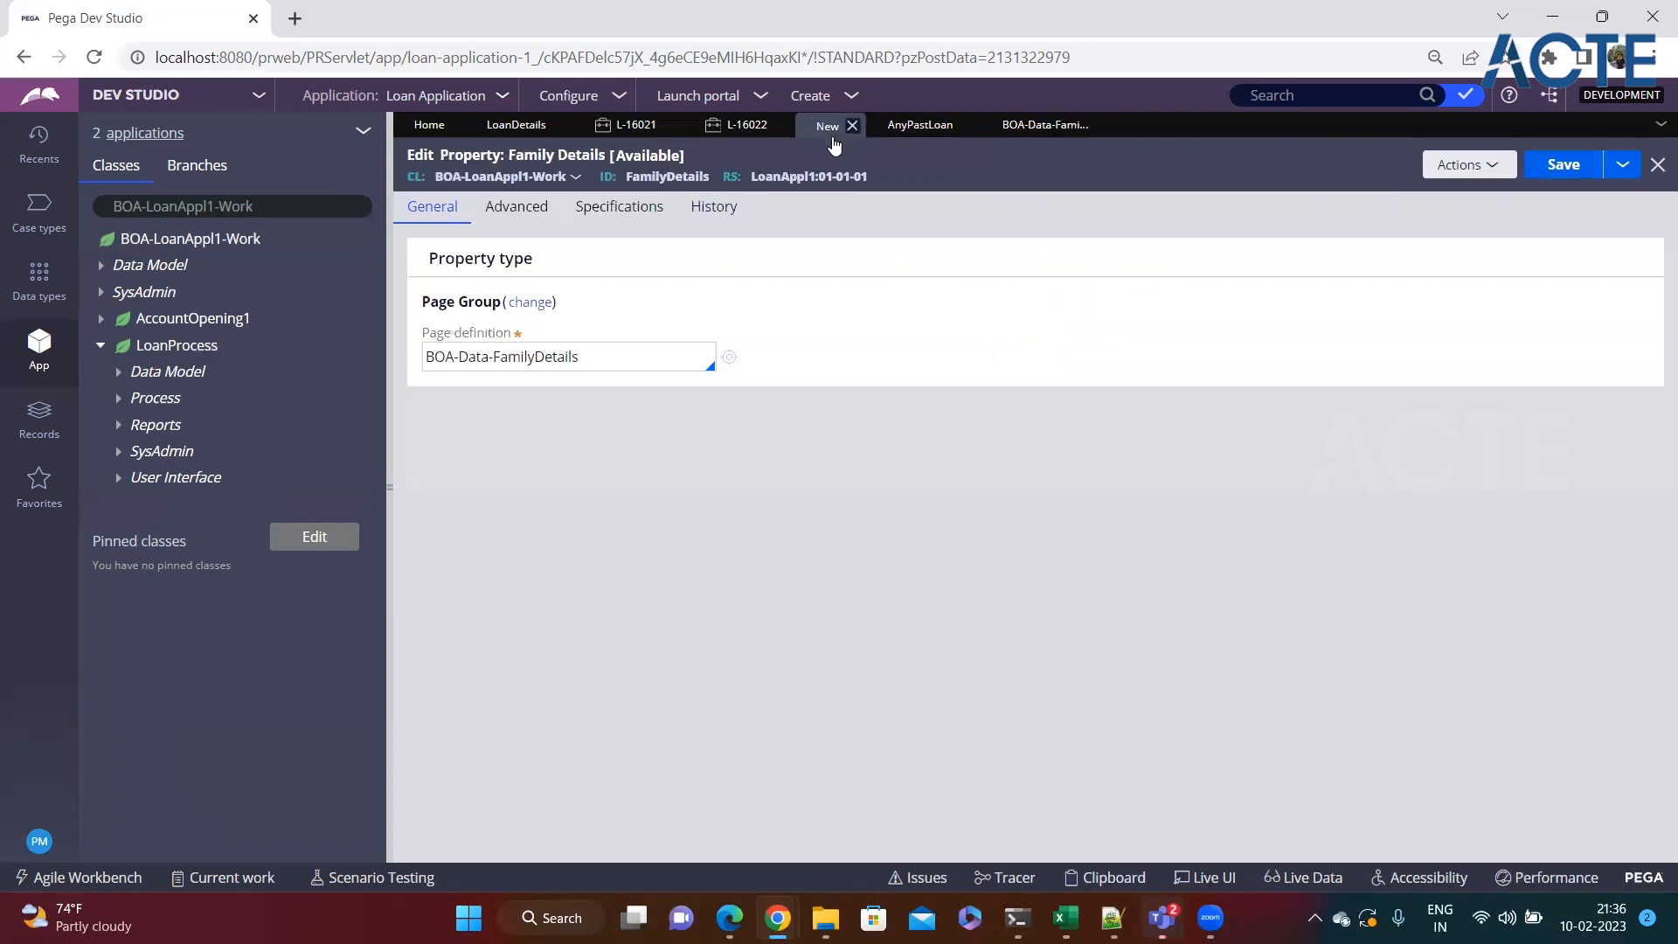
{"action": "left_click", "coordinate": [1552, 168]}
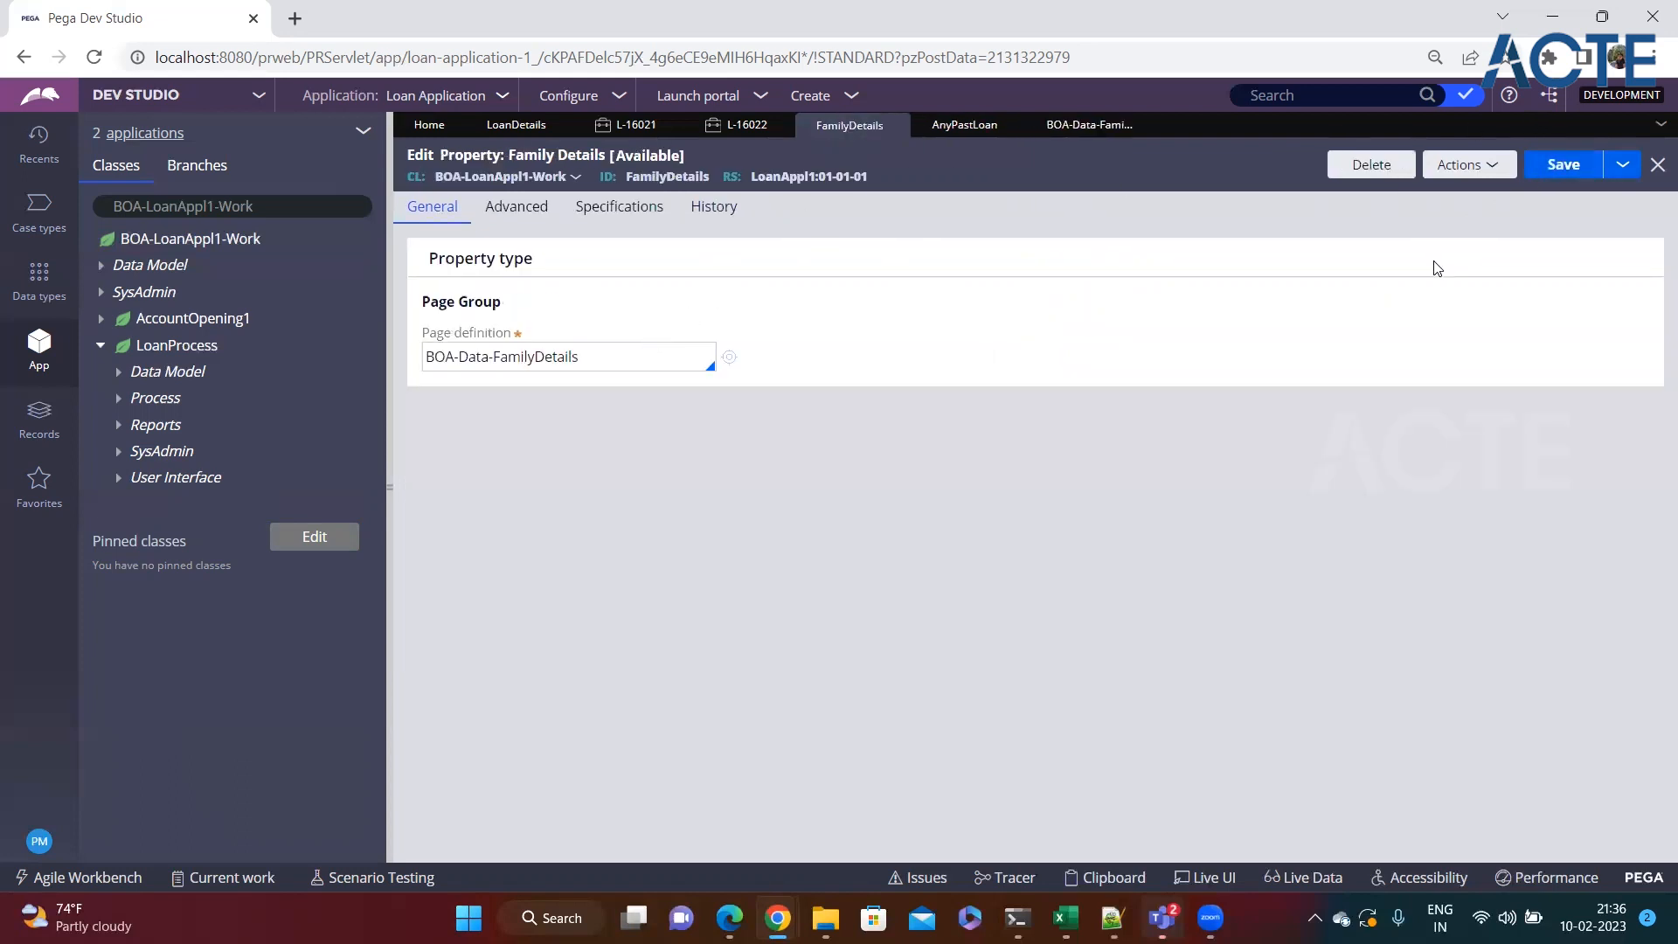
{"action": "left_click", "coordinate": [661, 364]}
{"action": "key", "text": "ctrl+a"}
{"action": "key", "text": "ctrl+c"}
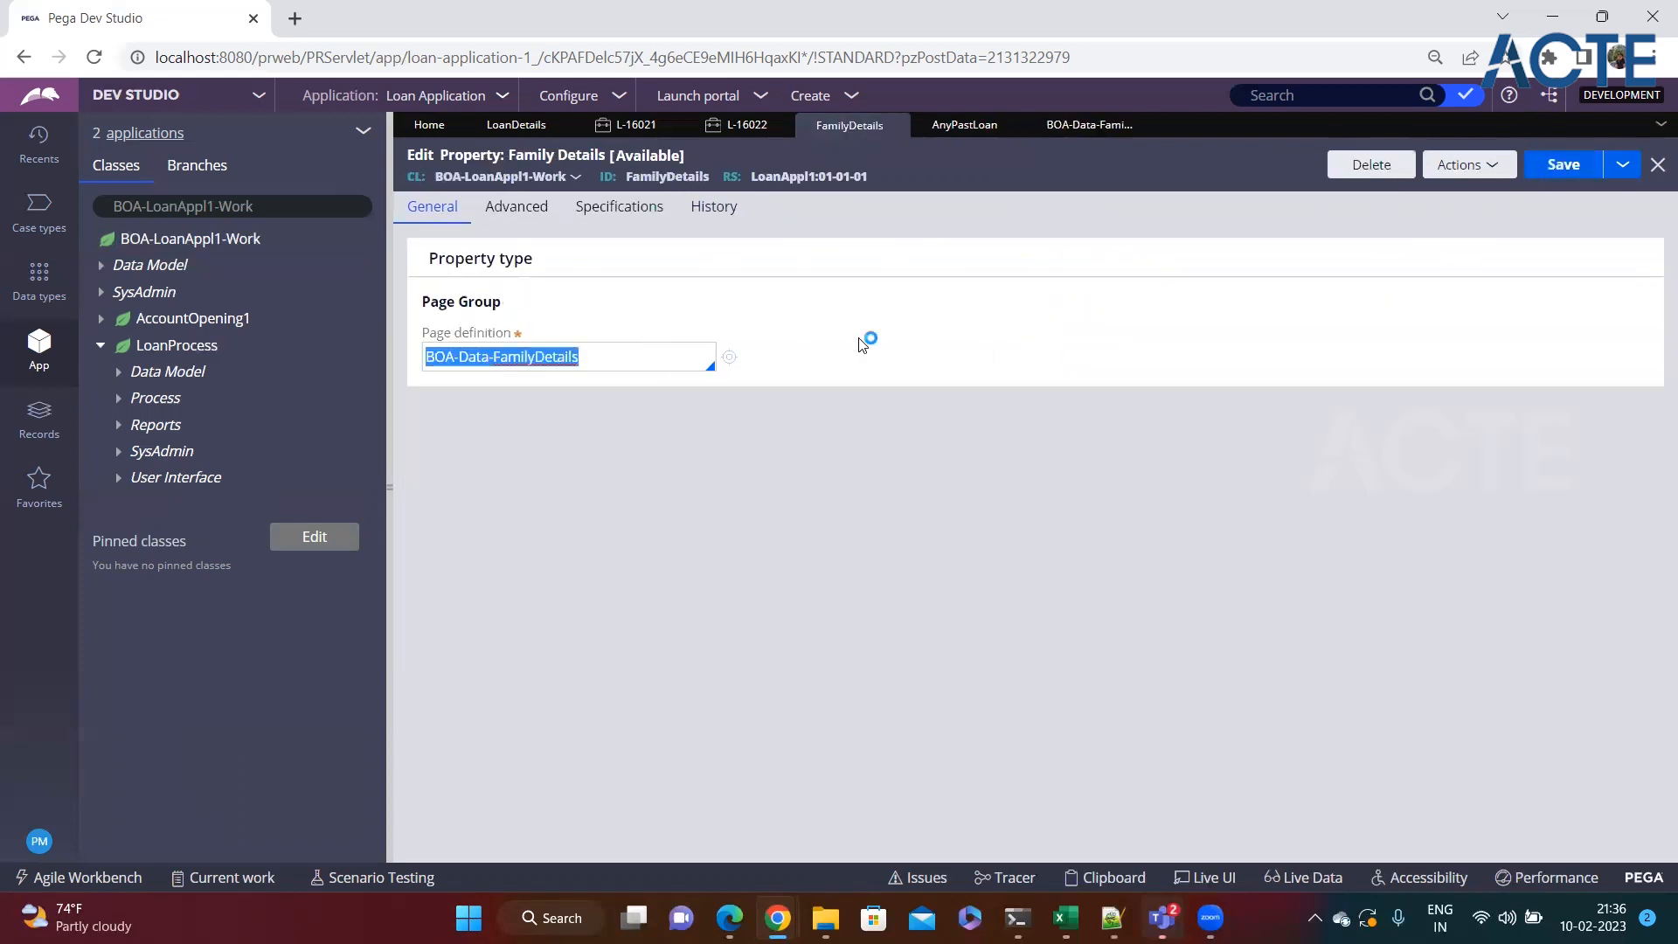
Create and save a text property labelled Name that applies to the BOA-Data-FamilyDetails class.
{"action": "left_click", "coordinate": [1465, 165]}
{"action": "left_click", "coordinate": [1368, 406]}
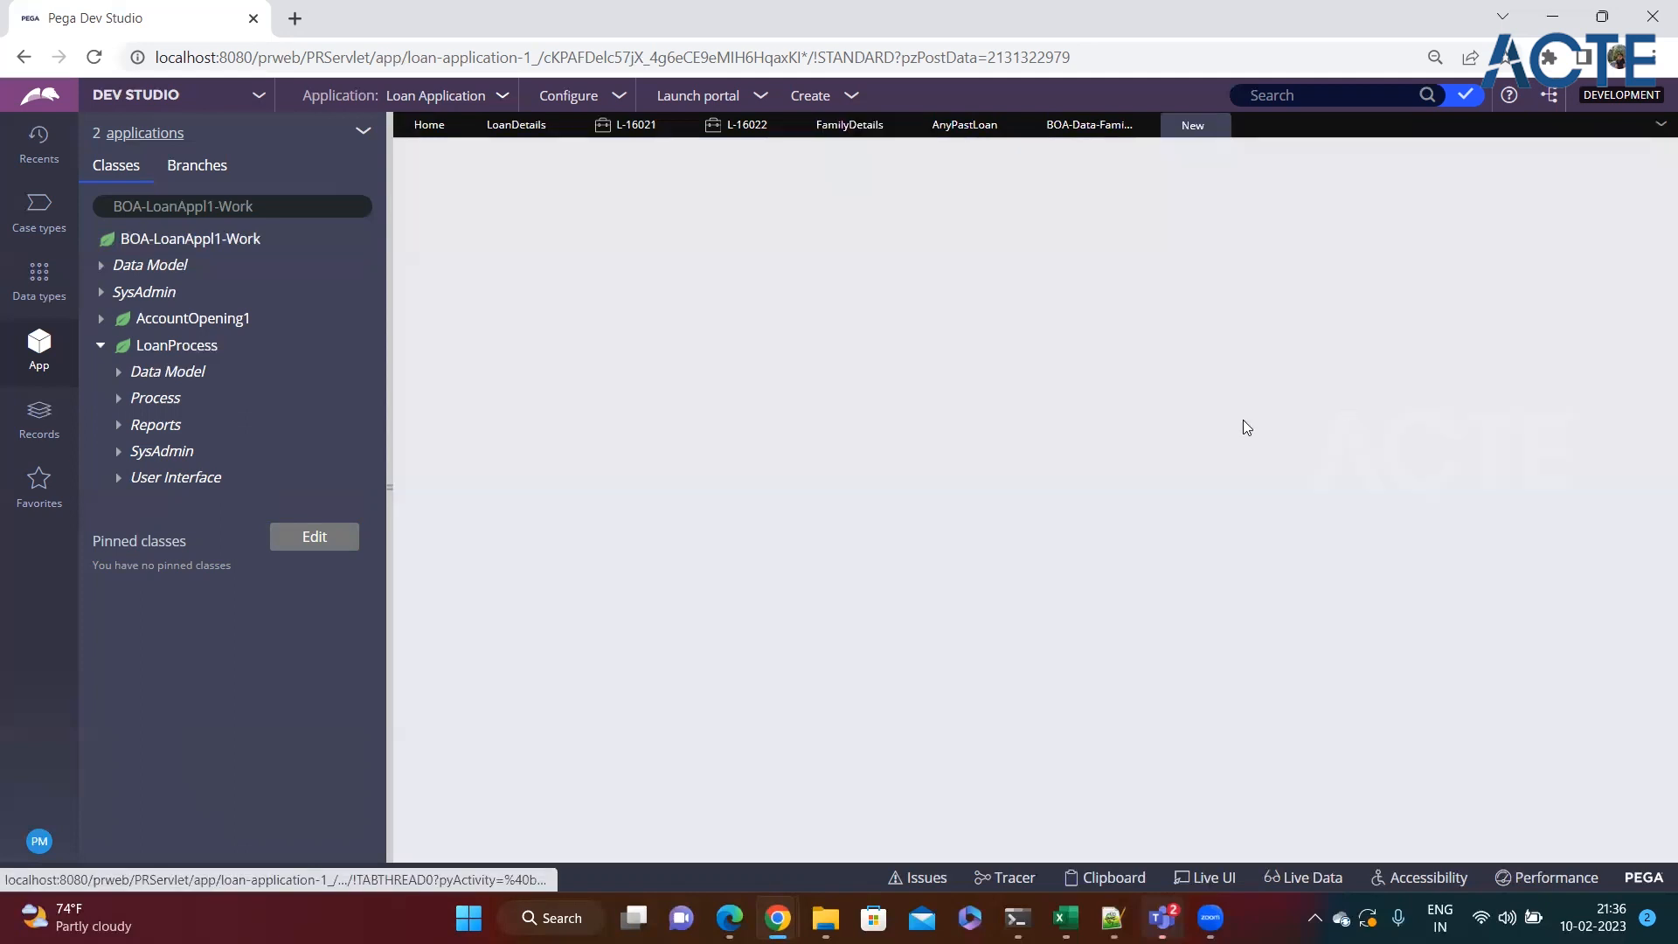
{"action": "left_click", "coordinate": [1028, 505]}
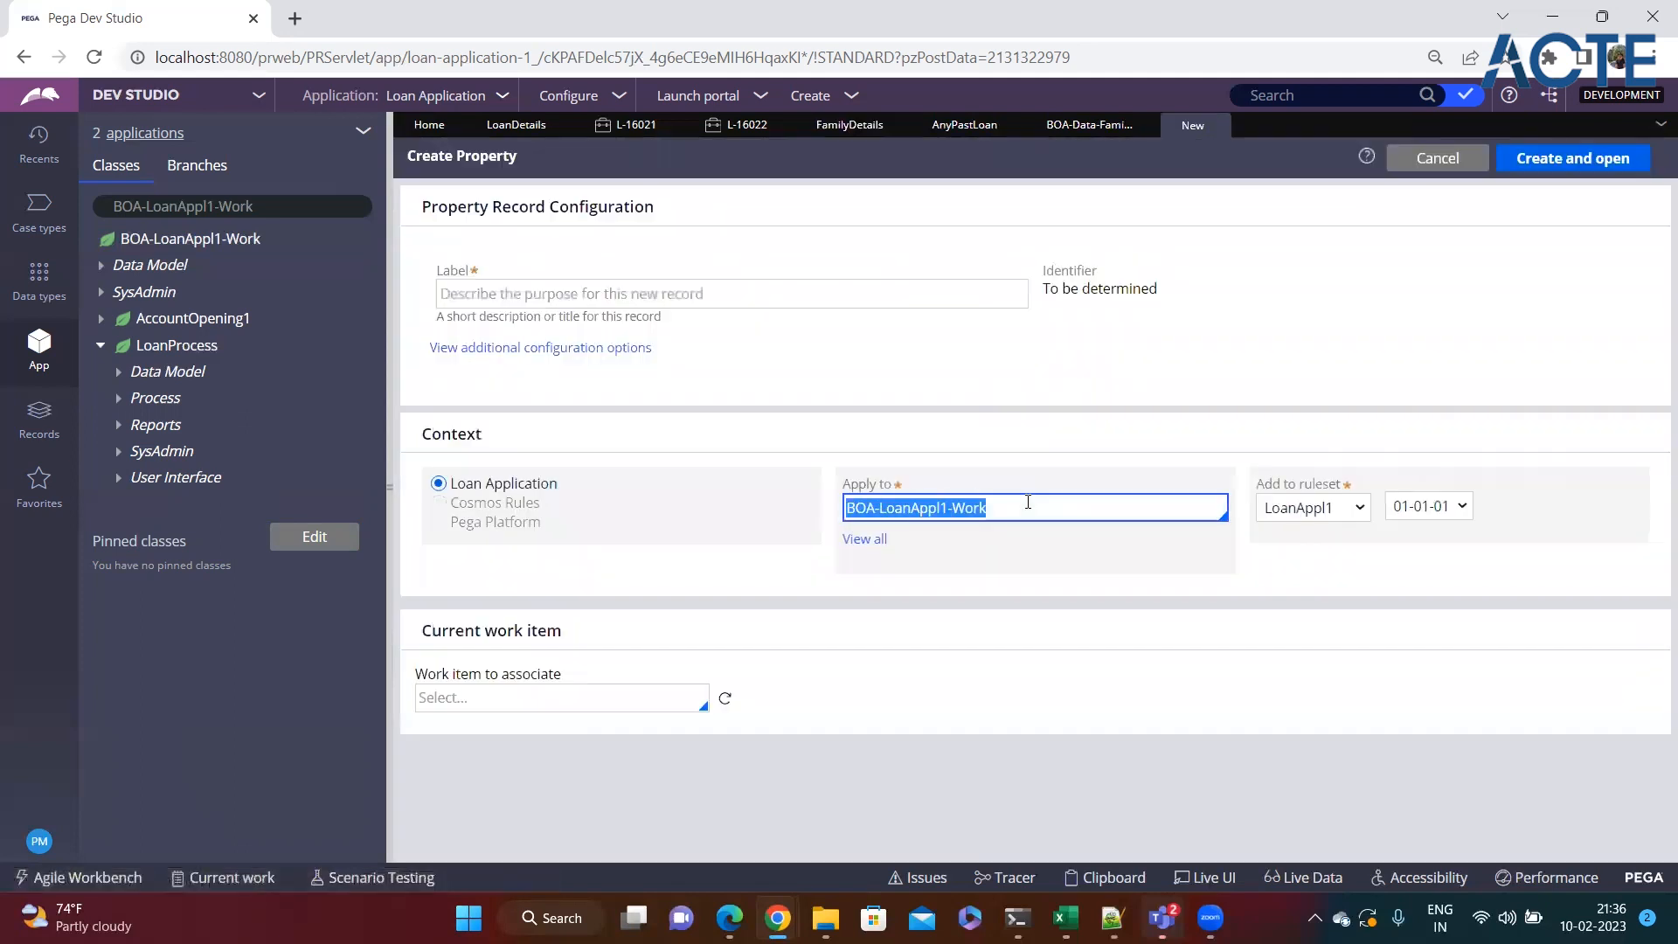
{"action": "key", "text": "ctrl+v"}
{"action": "left_click", "coordinate": [757, 300]}
{"action": "type", "text": "Nam"}
{"action": "left_click", "coordinate": [1508, 162]}
{"action": "left_click", "coordinate": [1562, 166]}
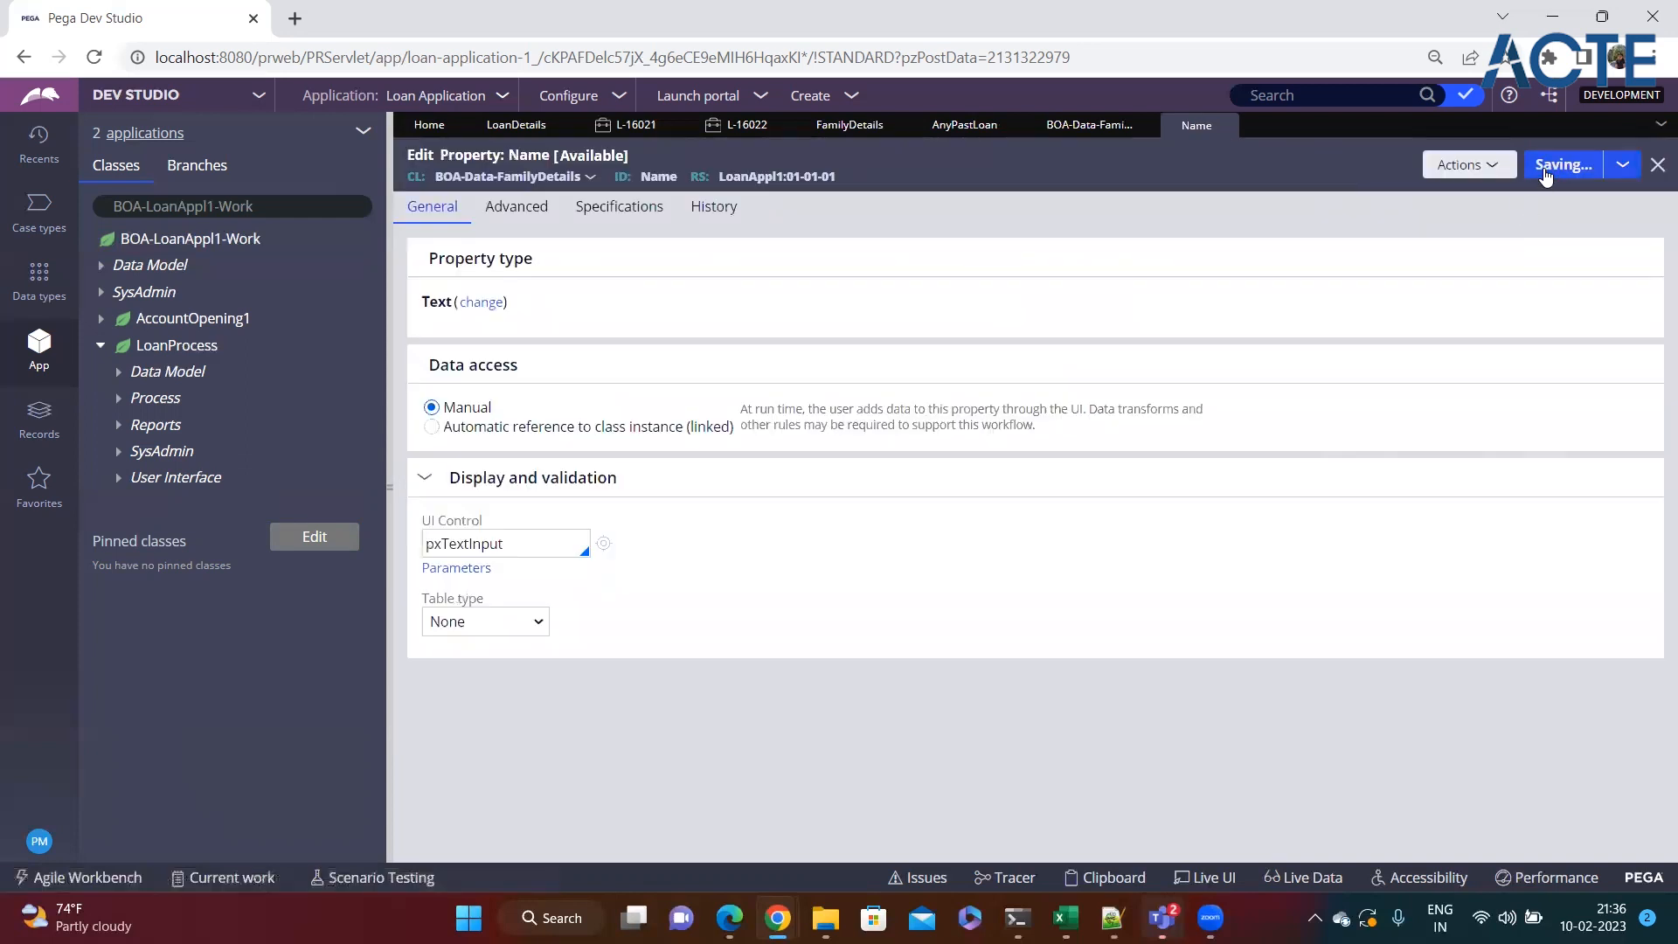
Create and save a text property labelled Age in the BOA-Data-FamilyDetails class.
{"action": "left_click", "coordinate": [1490, 174]}
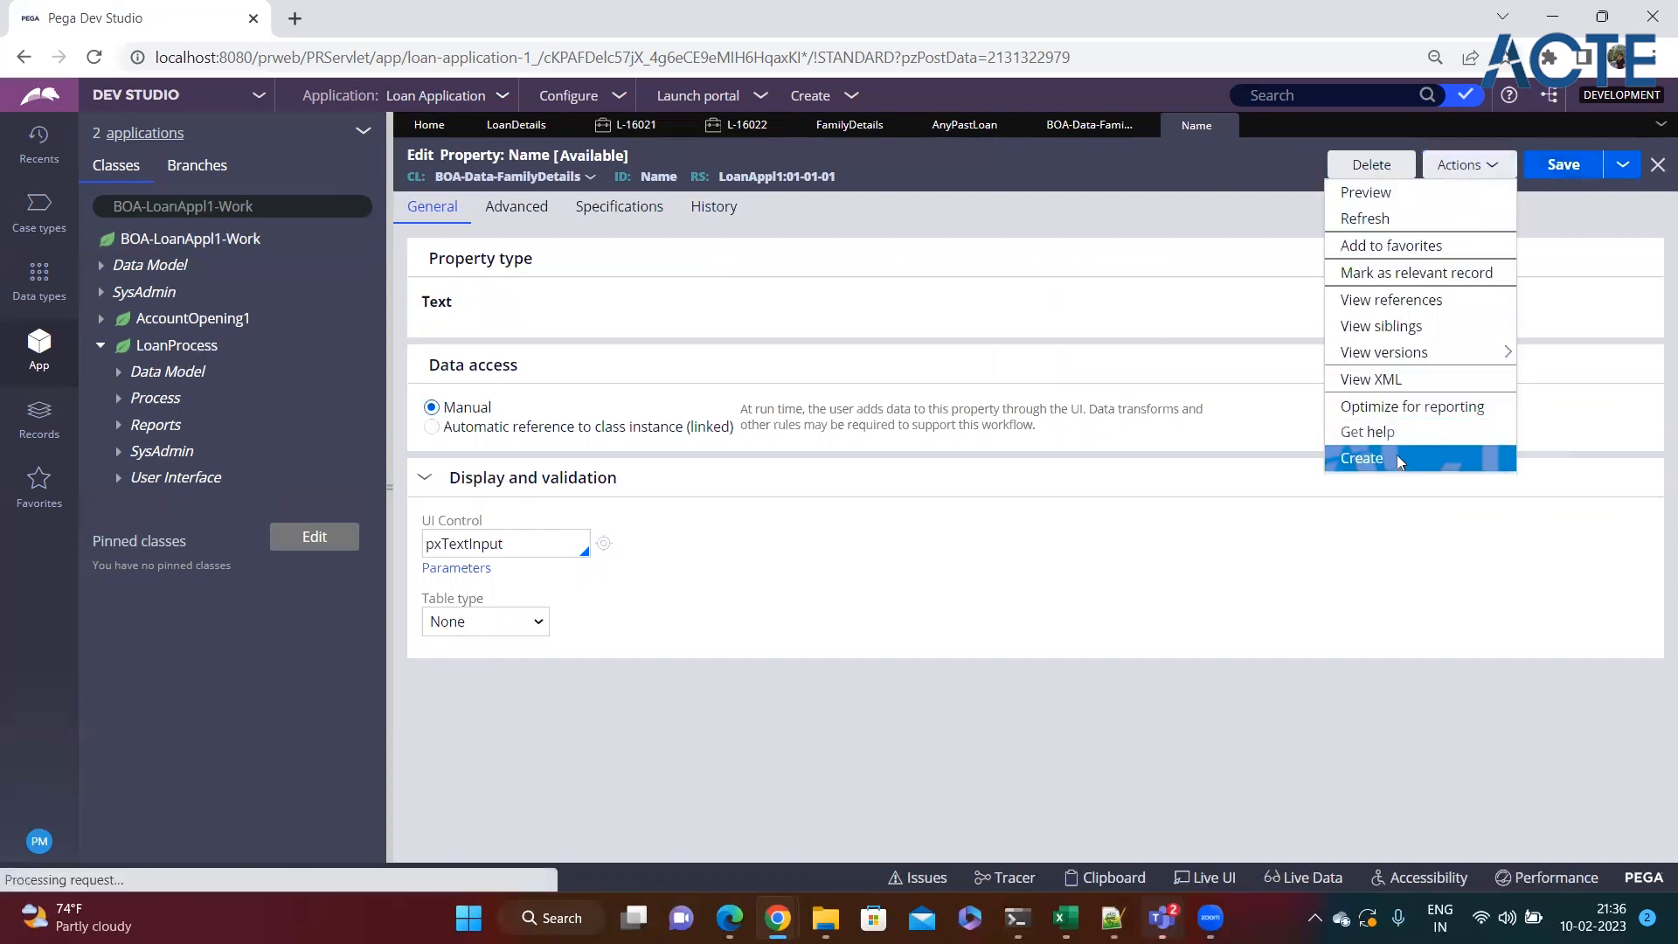
{"action": "left_click", "coordinate": [1398, 461]}
{"action": "left_click", "coordinate": [780, 299]}
{"action": "type", "text": "Age"}
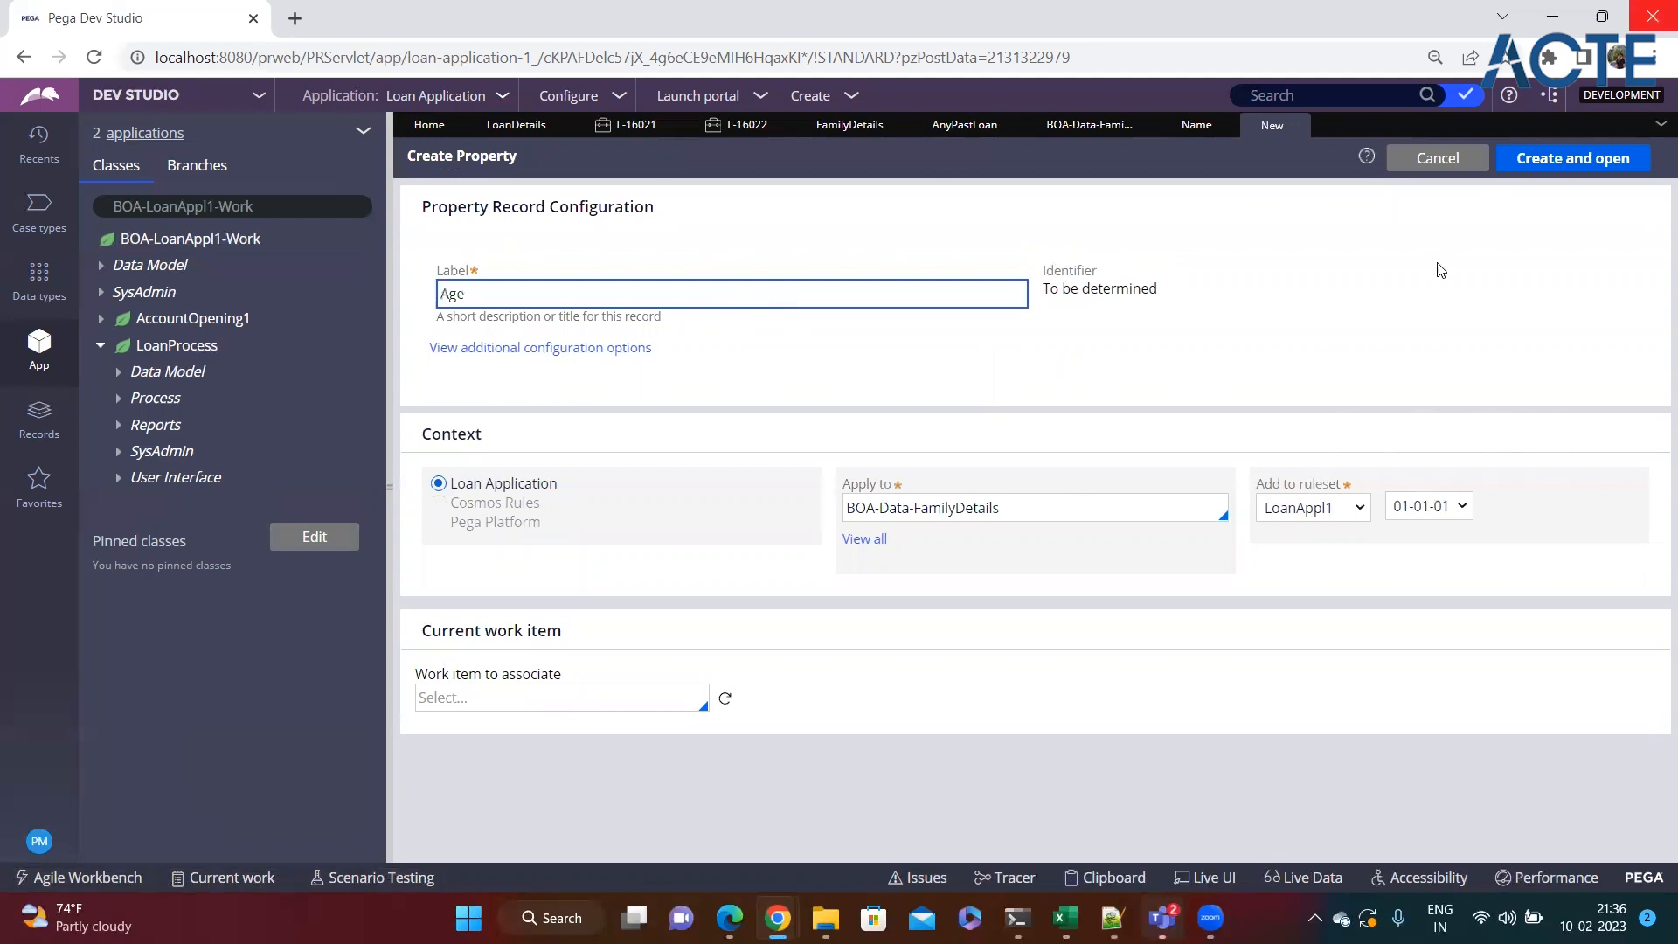
{"action": "left_click", "coordinate": [1530, 158]}
{"action": "left_click", "coordinate": [1561, 164]}
Create and save a text property labelled Relation in the BOA-Data-FamilyDetails class.
{"action": "left_click", "coordinate": [1462, 165]}
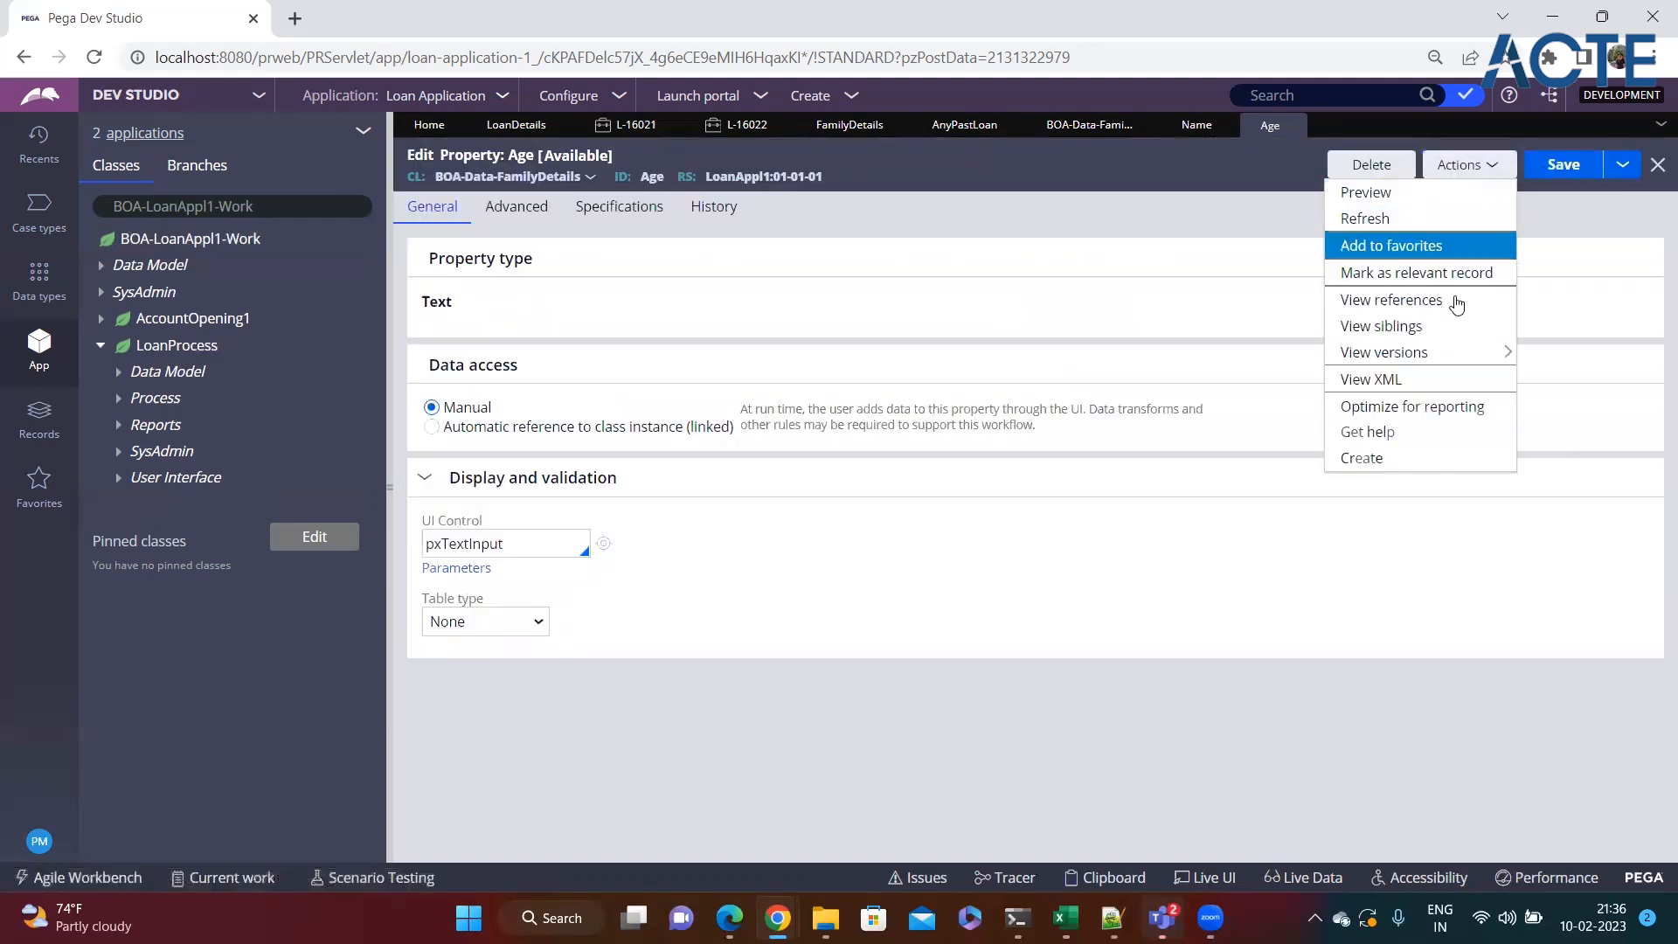
{"action": "left_click", "coordinate": [1395, 458]}
{"action": "left_click", "coordinate": [644, 293]}
{"action": "type", "text": "Re"}
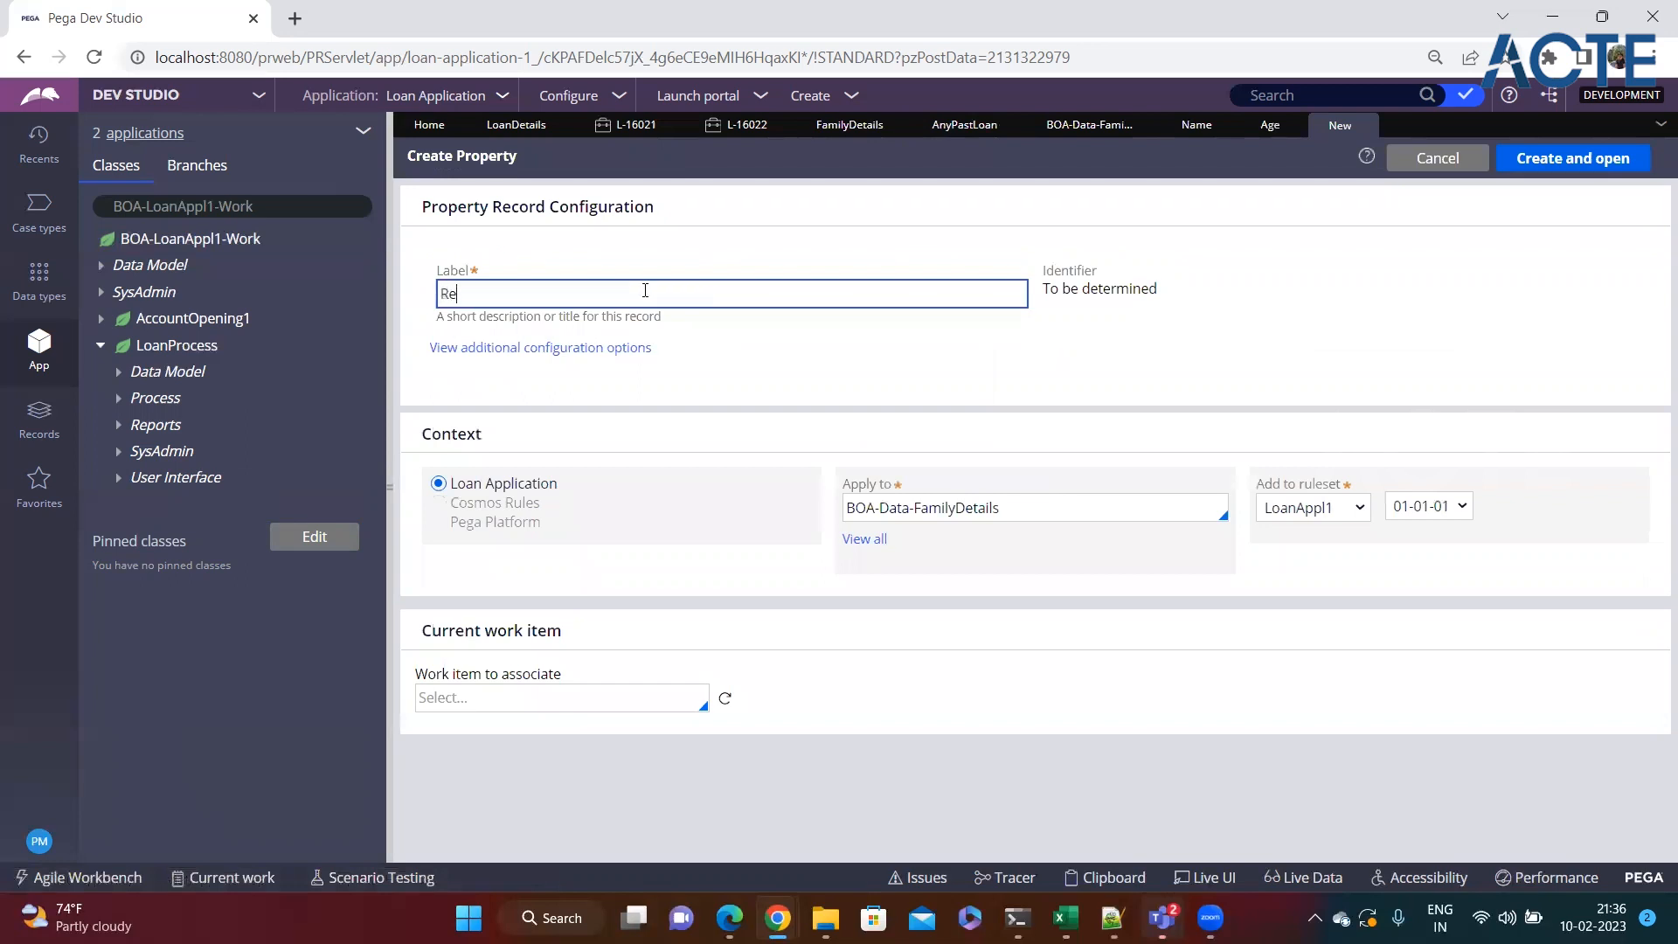
{"action": "type", "text": "lation"}
{"action": "left_click", "coordinate": [1564, 159]}
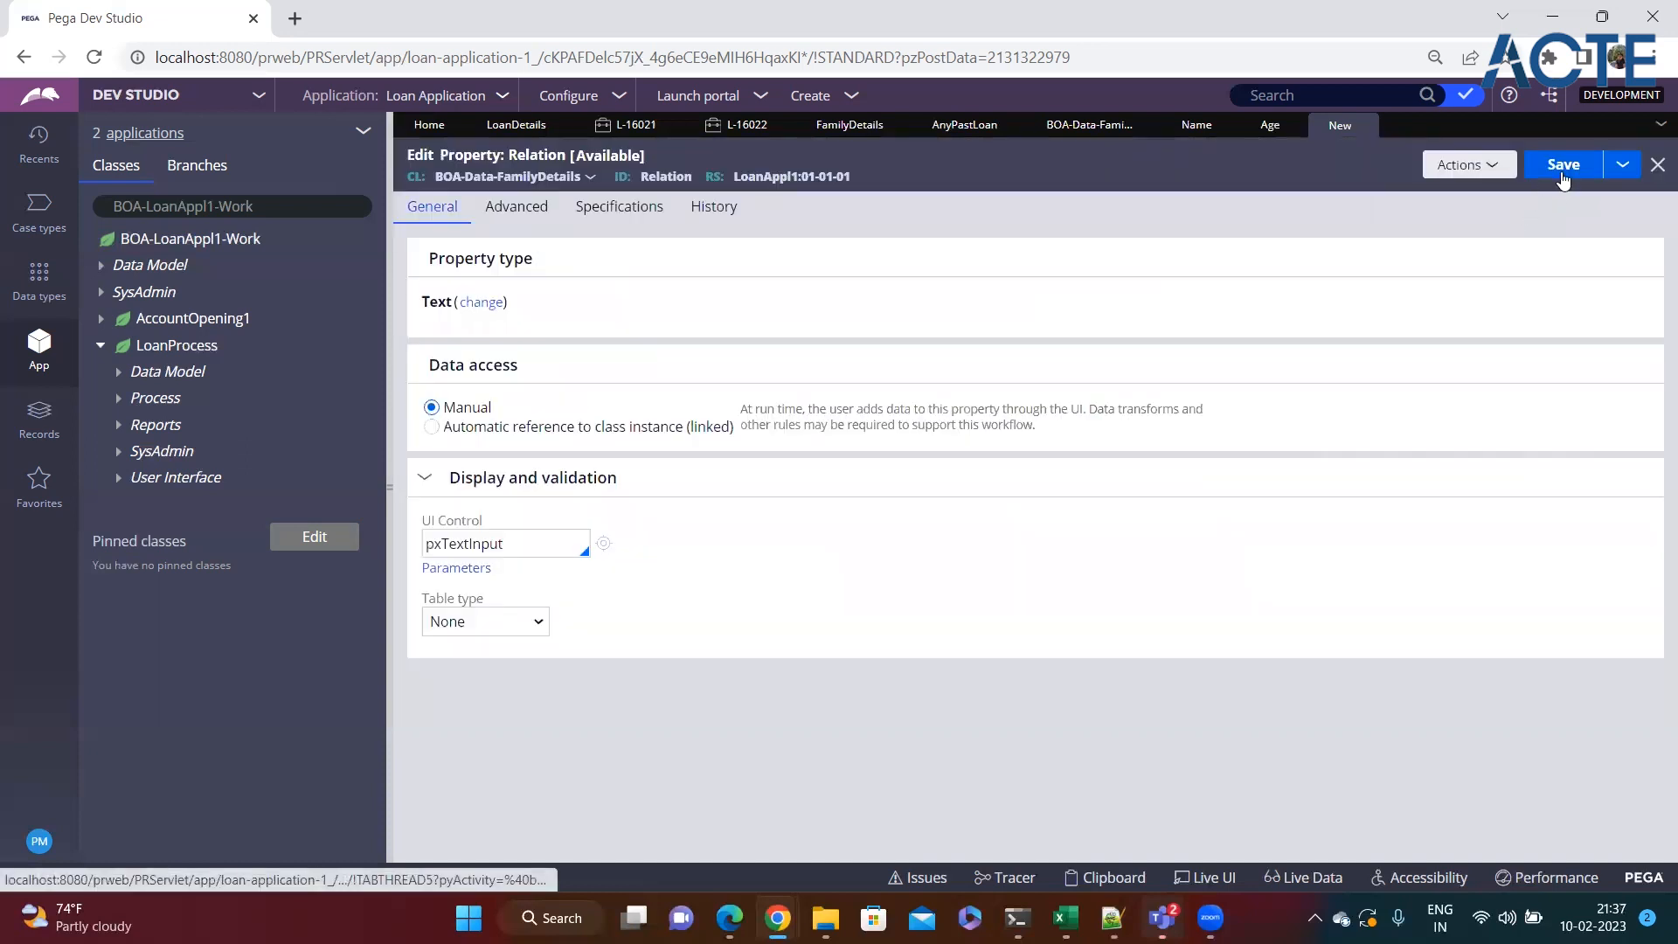
{"action": "left_click", "coordinate": [1562, 171]}
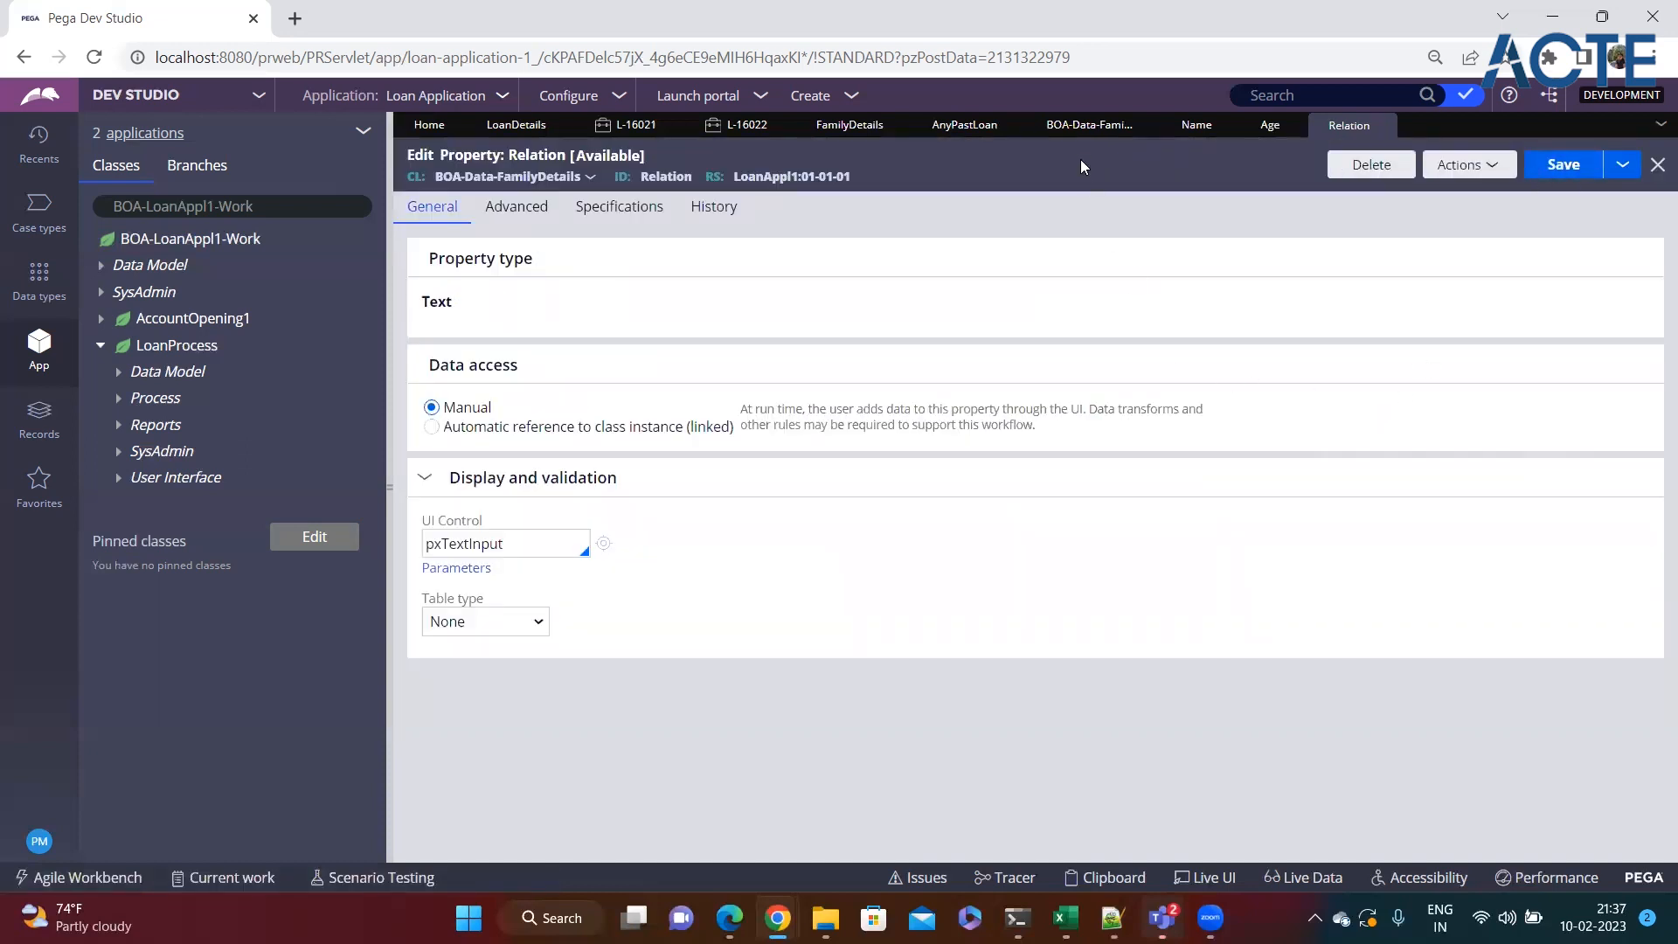
Go back through the open records to the Family Details property and save it again.
{"action": "left_click", "coordinate": [1041, 140]}
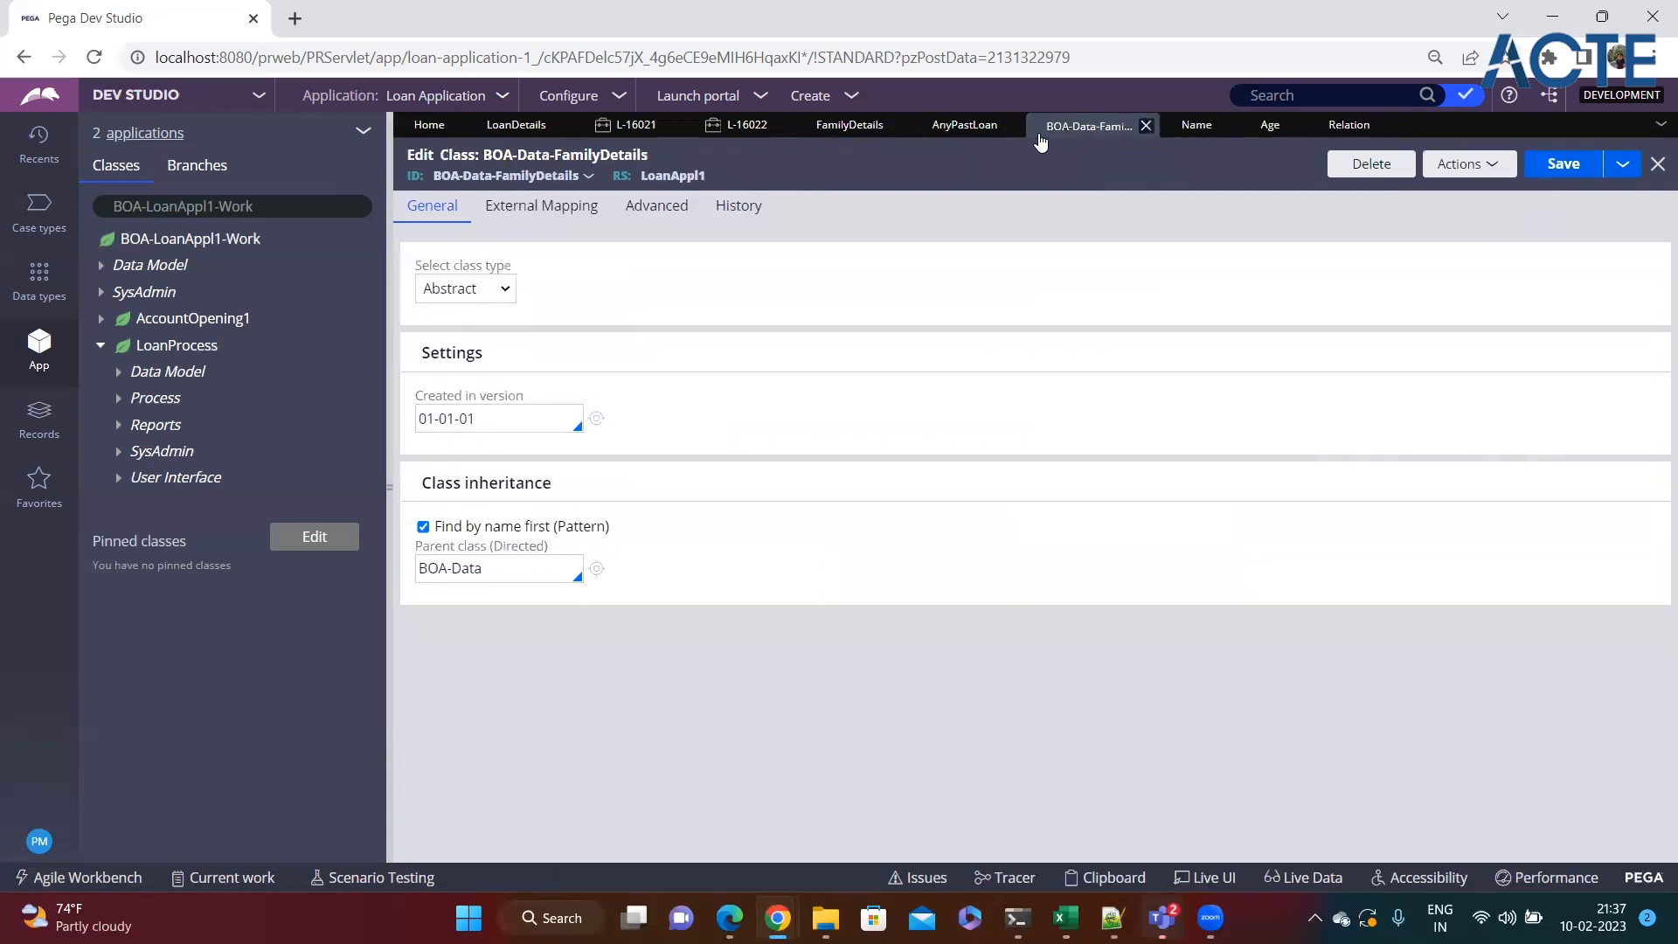
{"action": "left_click", "coordinate": [961, 129]}
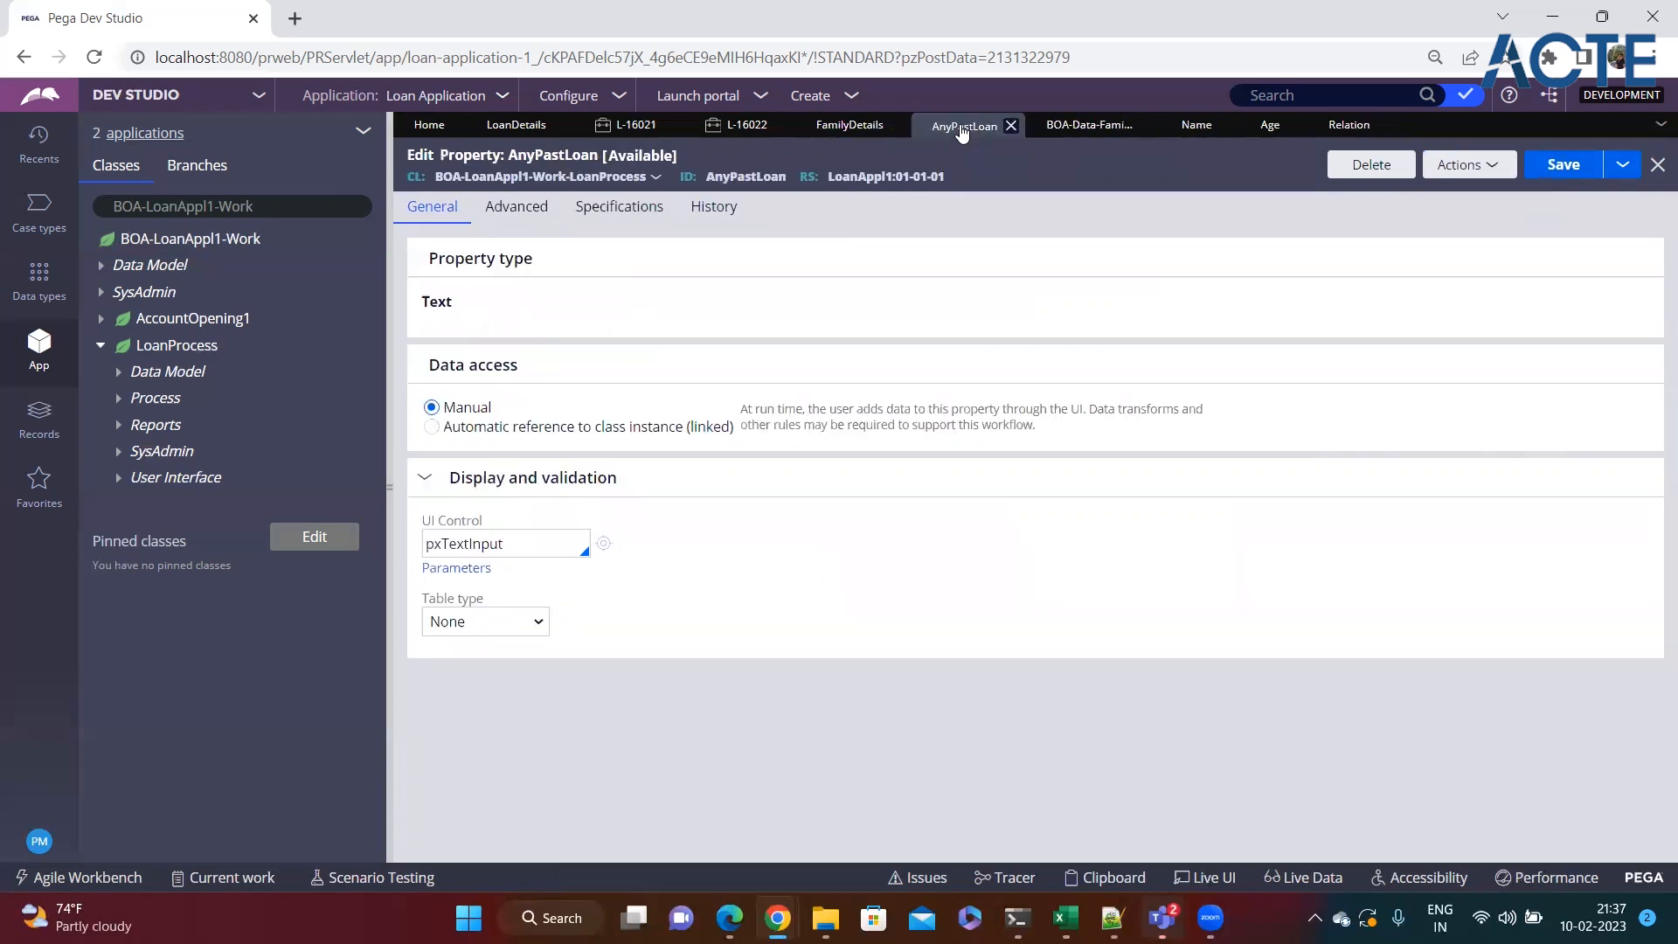
{"action": "left_click", "coordinate": [869, 131]}
{"action": "left_click", "coordinate": [1566, 178]}
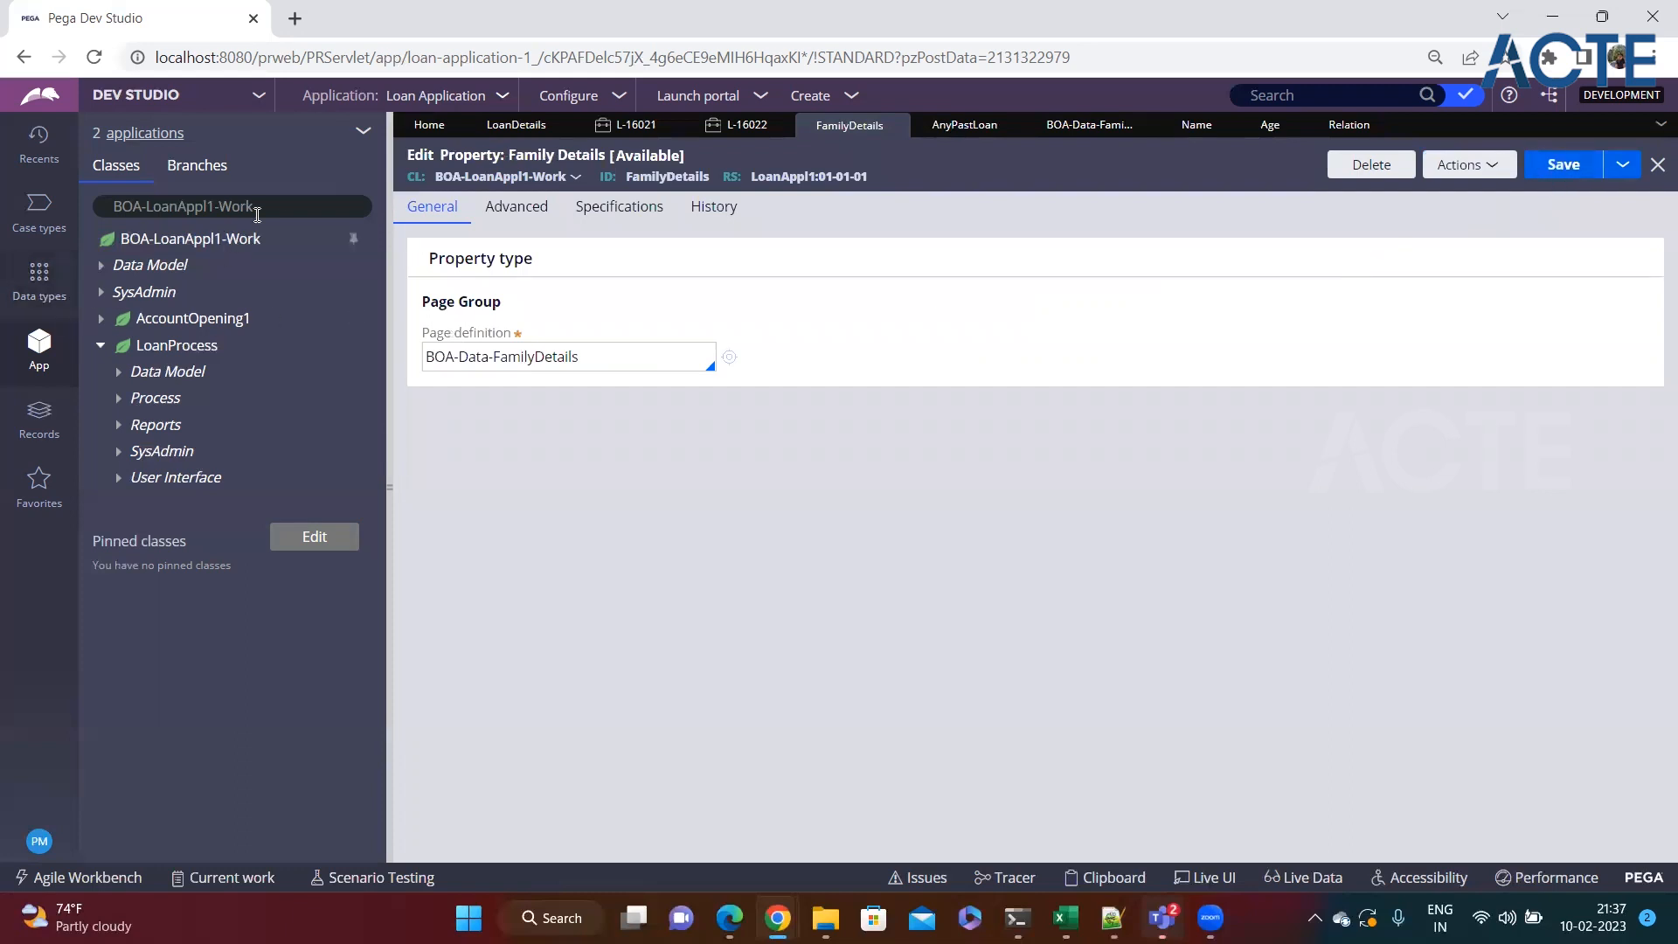
Refresh the class tree and expand FamilyDetails under the BOA-LoanAppl1-Work data model to check its properties.
{"action": "left_click", "coordinate": [364, 133]}
{"action": "left_click", "coordinate": [369, 161]}
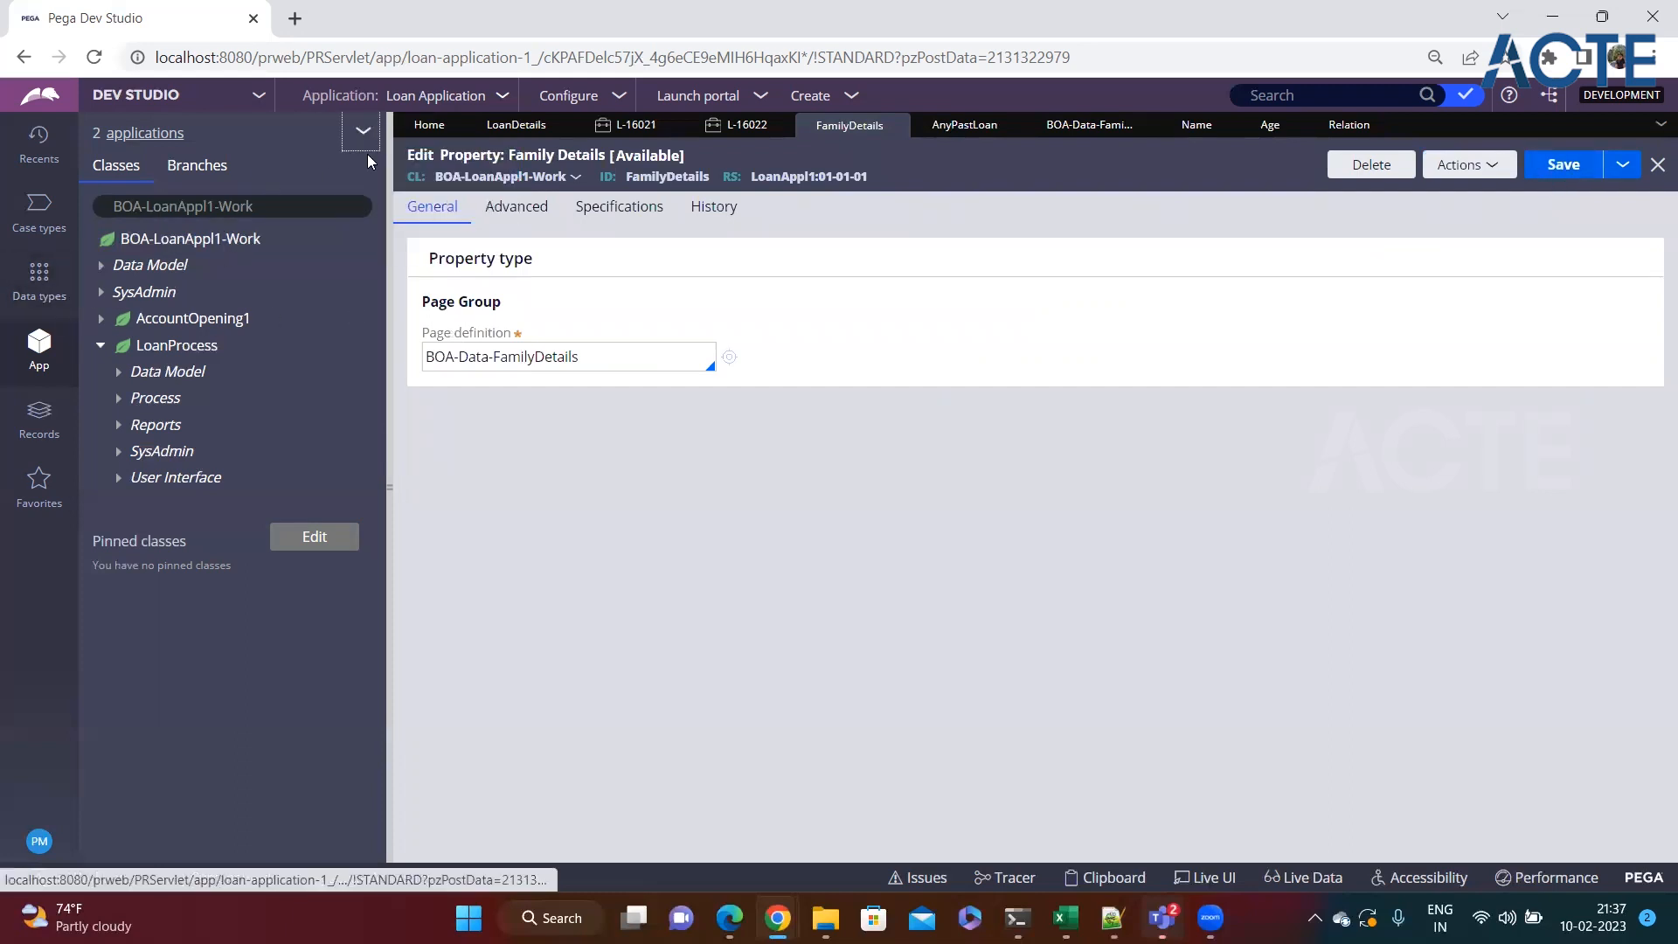
{"action": "left_click", "coordinate": [116, 295]}
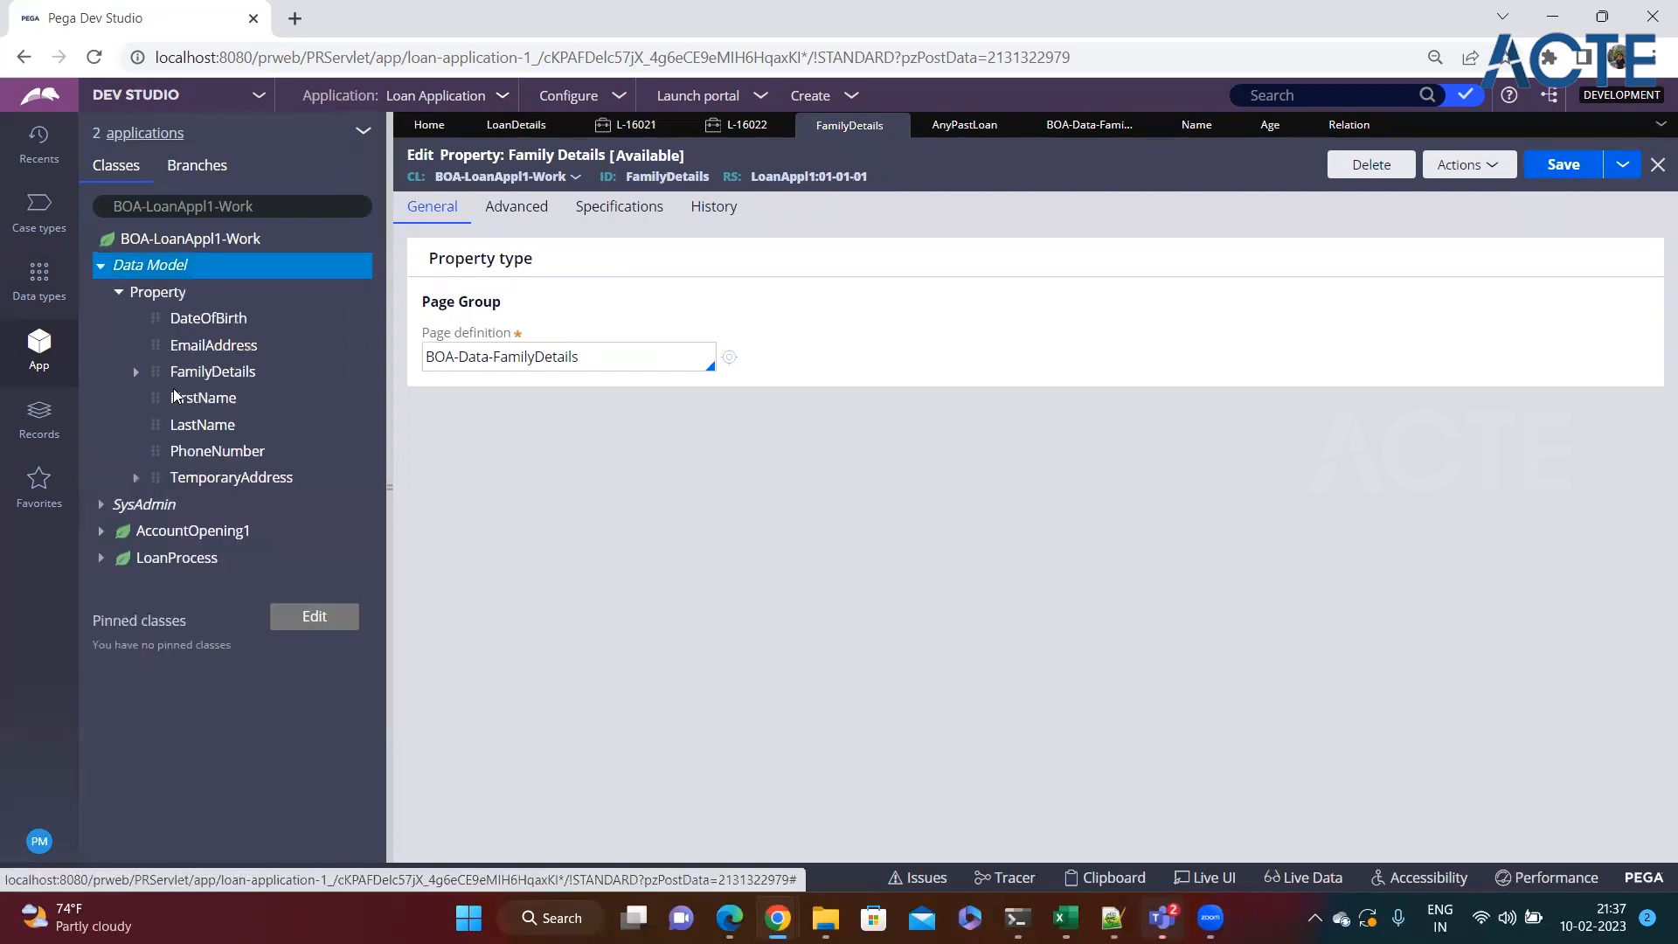
{"action": "left_click", "coordinate": [136, 373]}
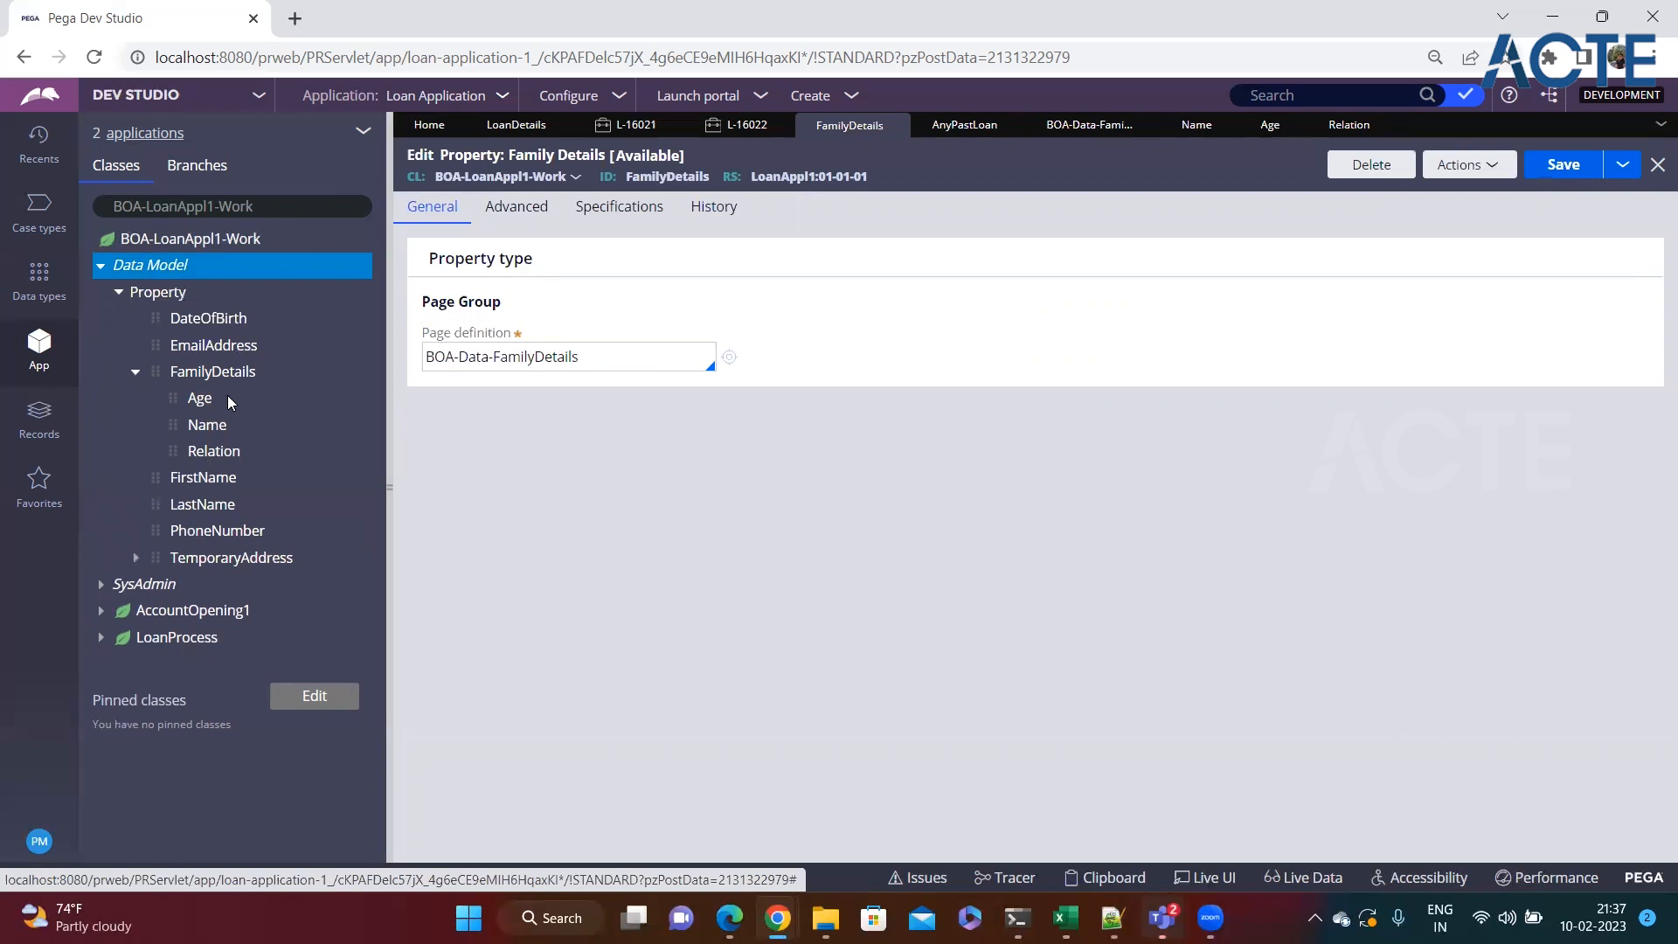
Start a new Loan Process case.
{"action": "left_click", "coordinate": [851, 99]}
{"action": "mouse_move", "coordinate": [893, 114]}
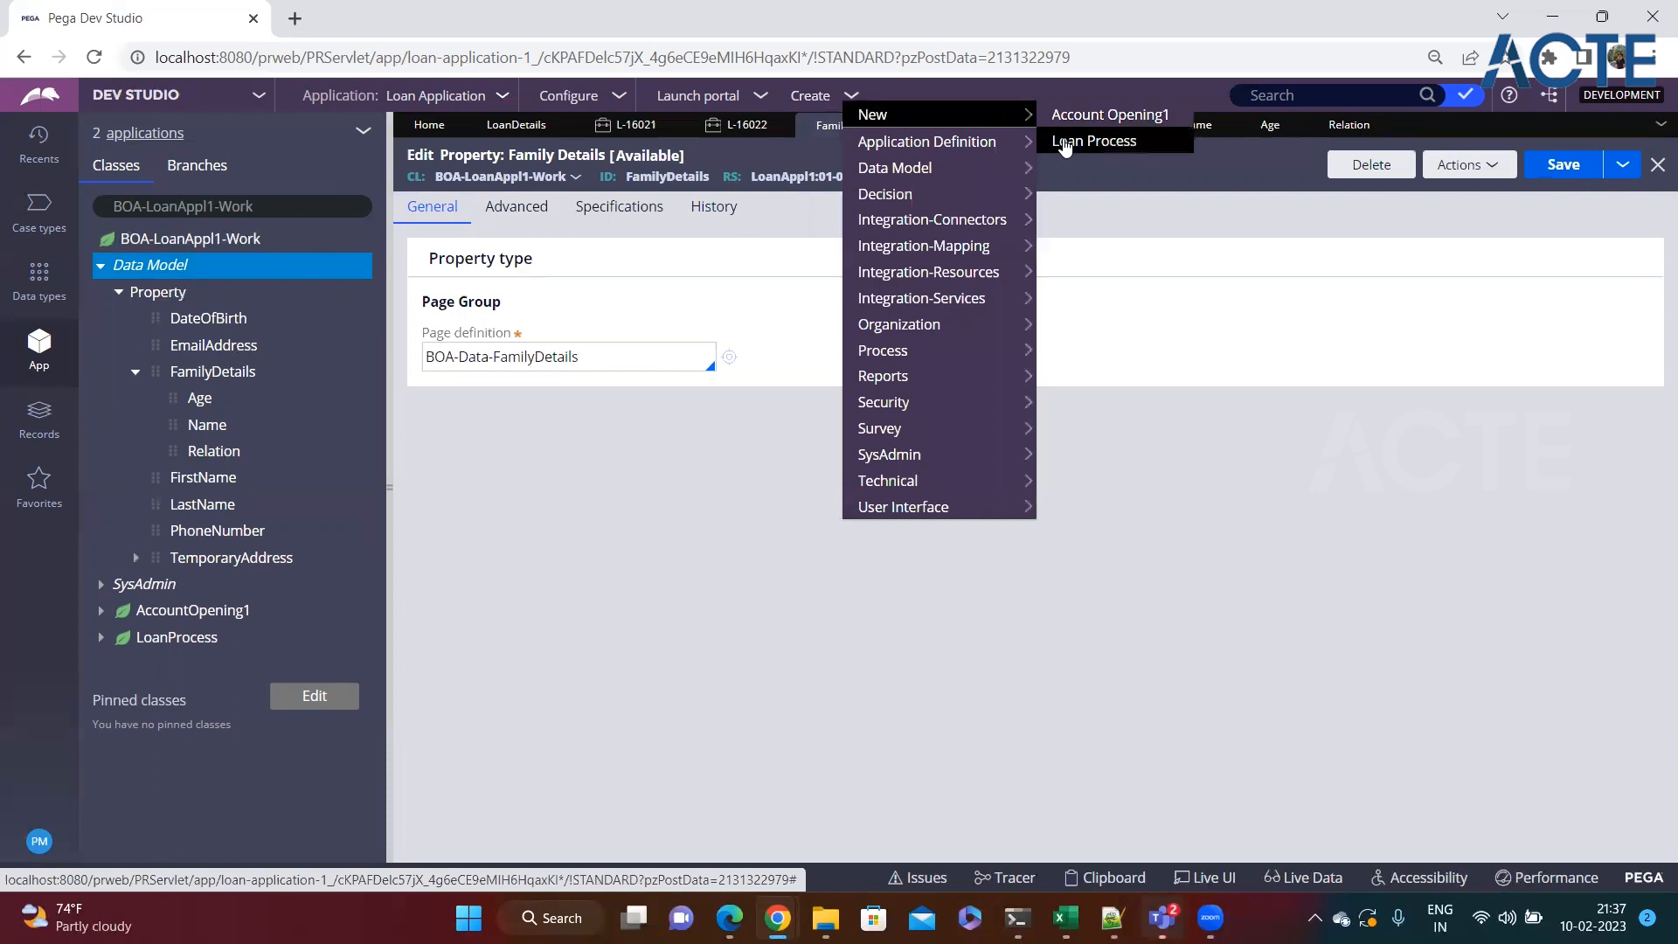
{"action": "left_click", "coordinate": [1066, 145]}
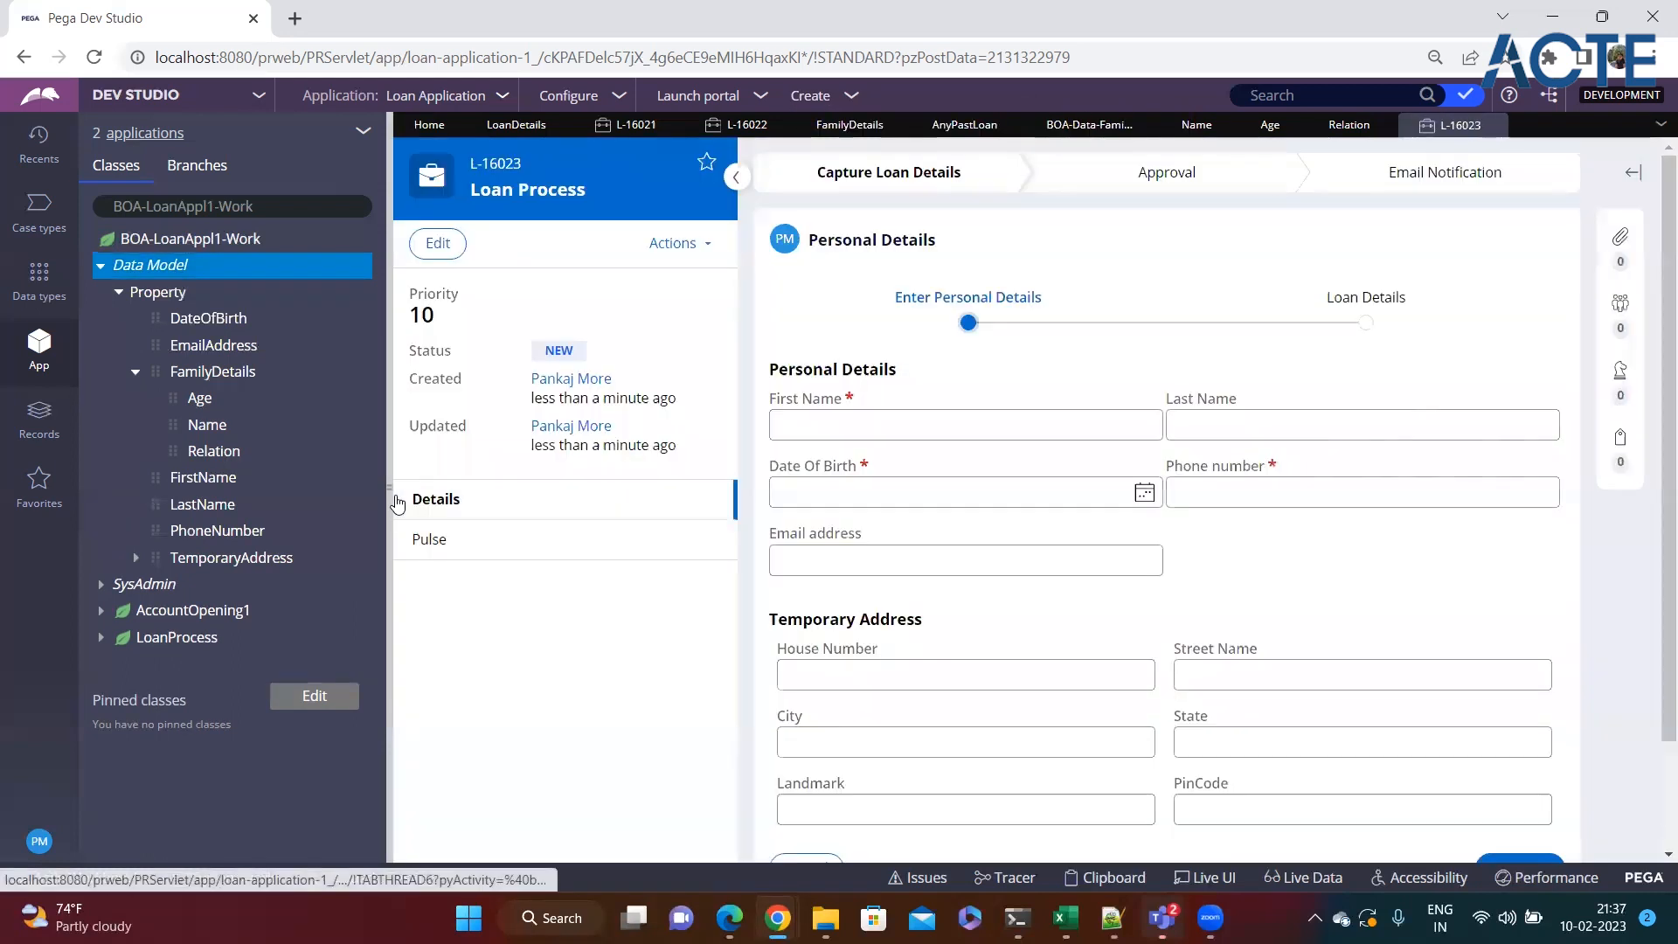
Inspect the case form with Live UI and open the PersonalDetails section containing the Email address field.
{"action": "left_click", "coordinate": [387, 494]}
{"action": "scroll", "coordinate": [1075, 626], "scroll_direction": "down", "scroll_amount": 3}
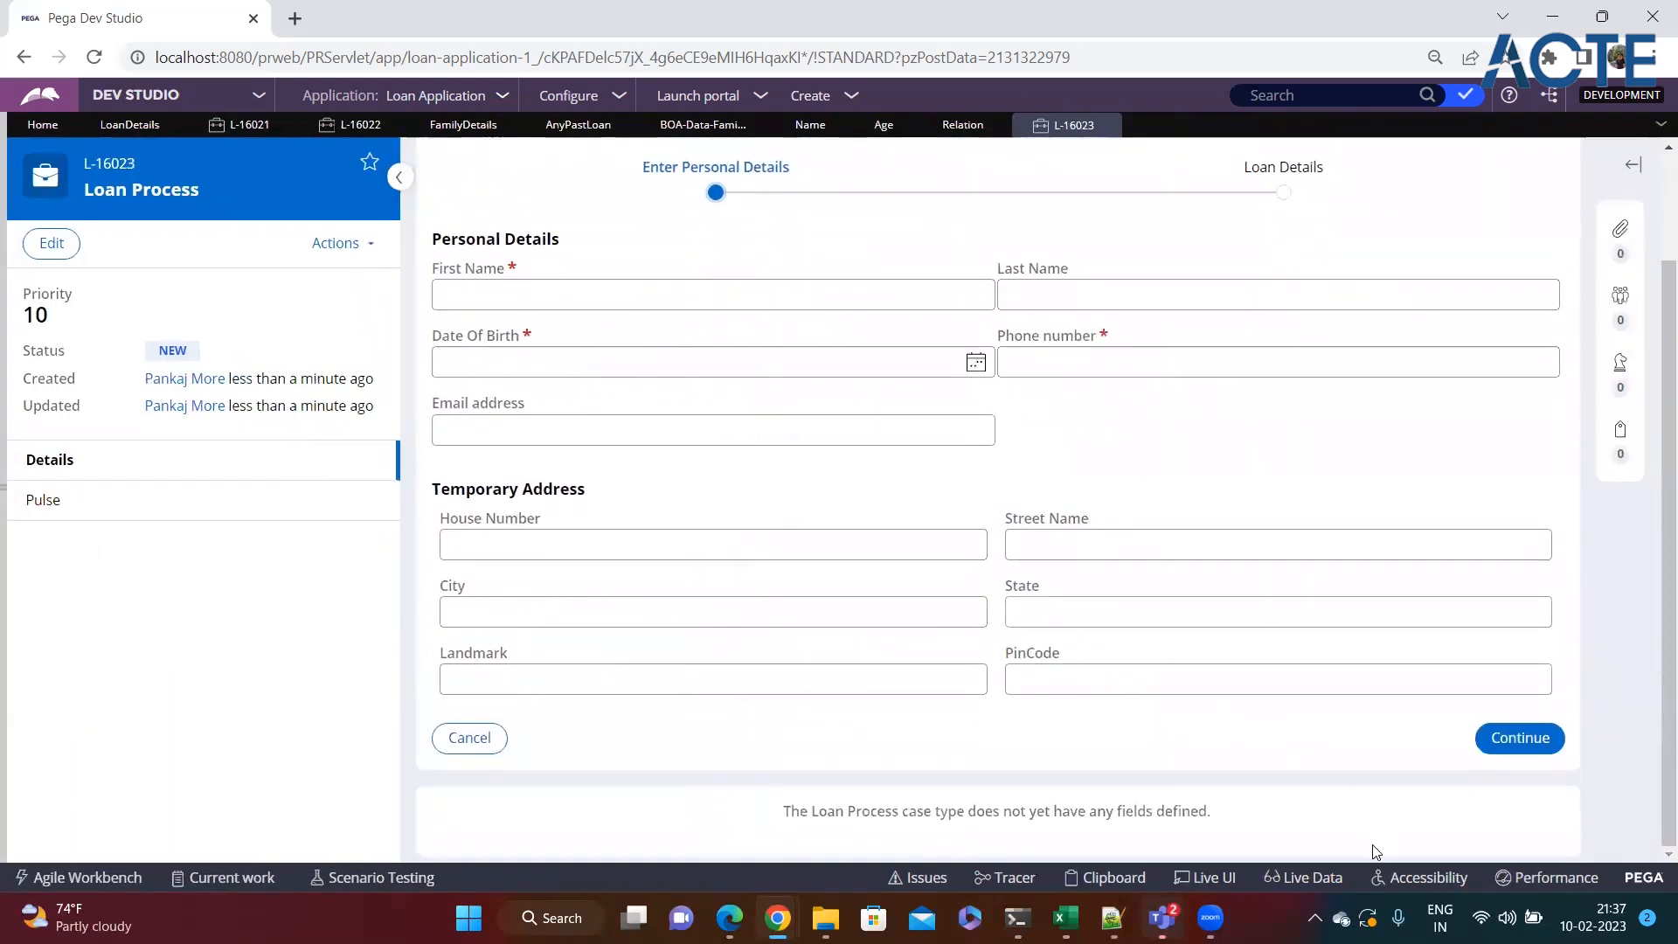
{"action": "left_click", "coordinate": [1220, 888]}
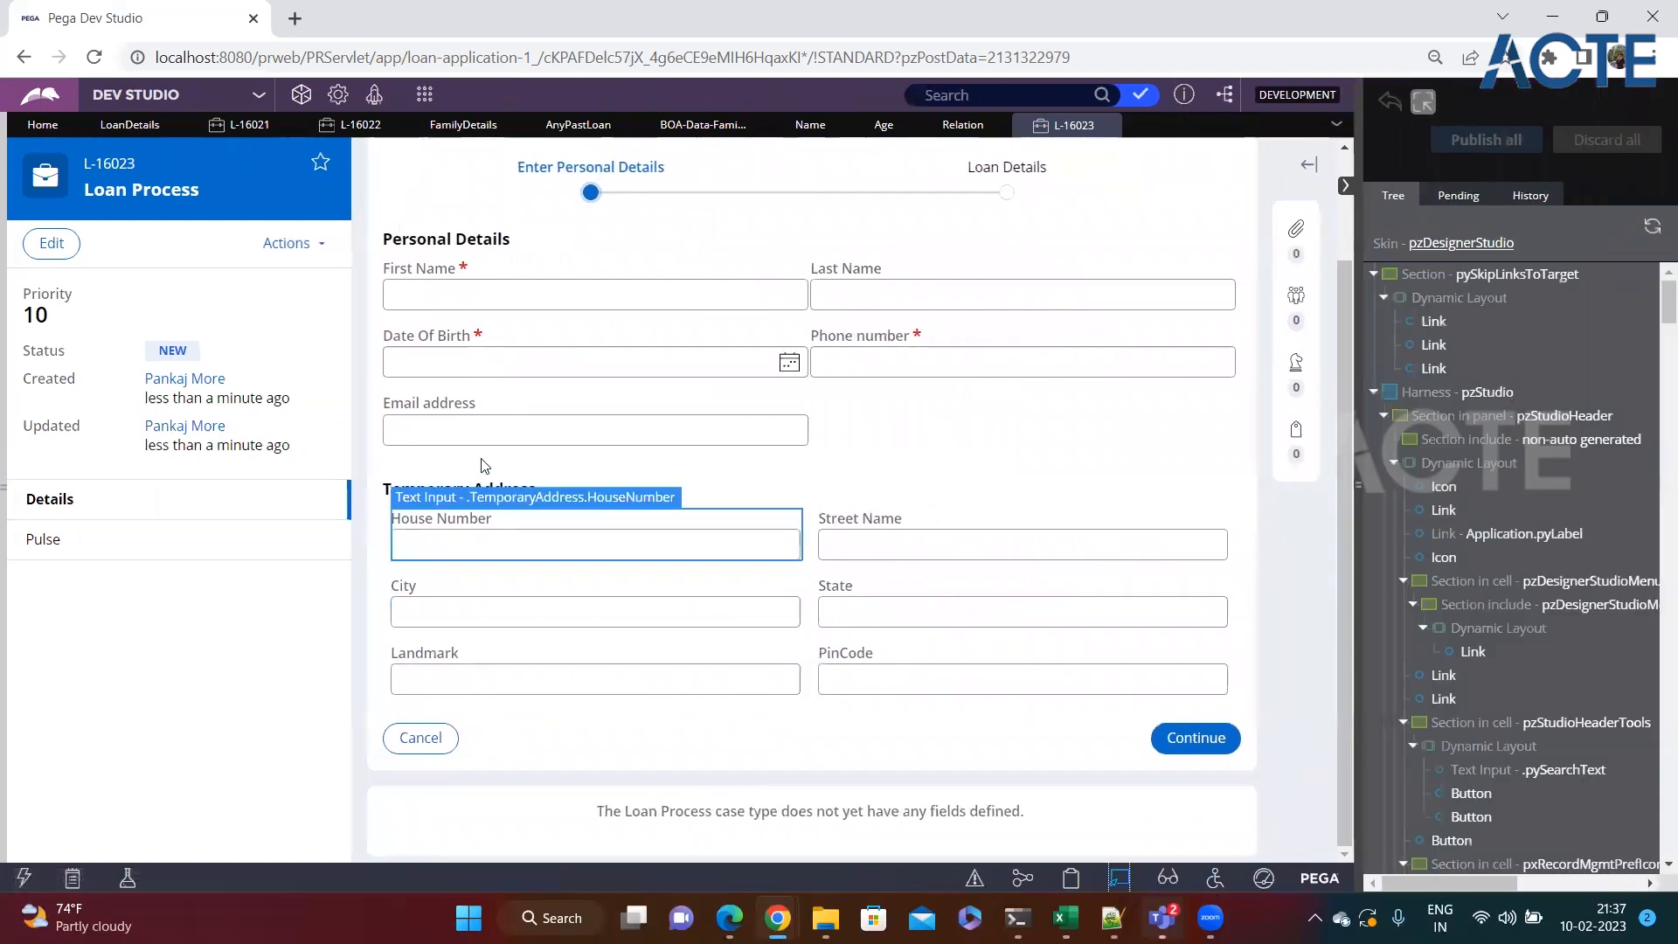
{"action": "left_click", "coordinate": [452, 424]}
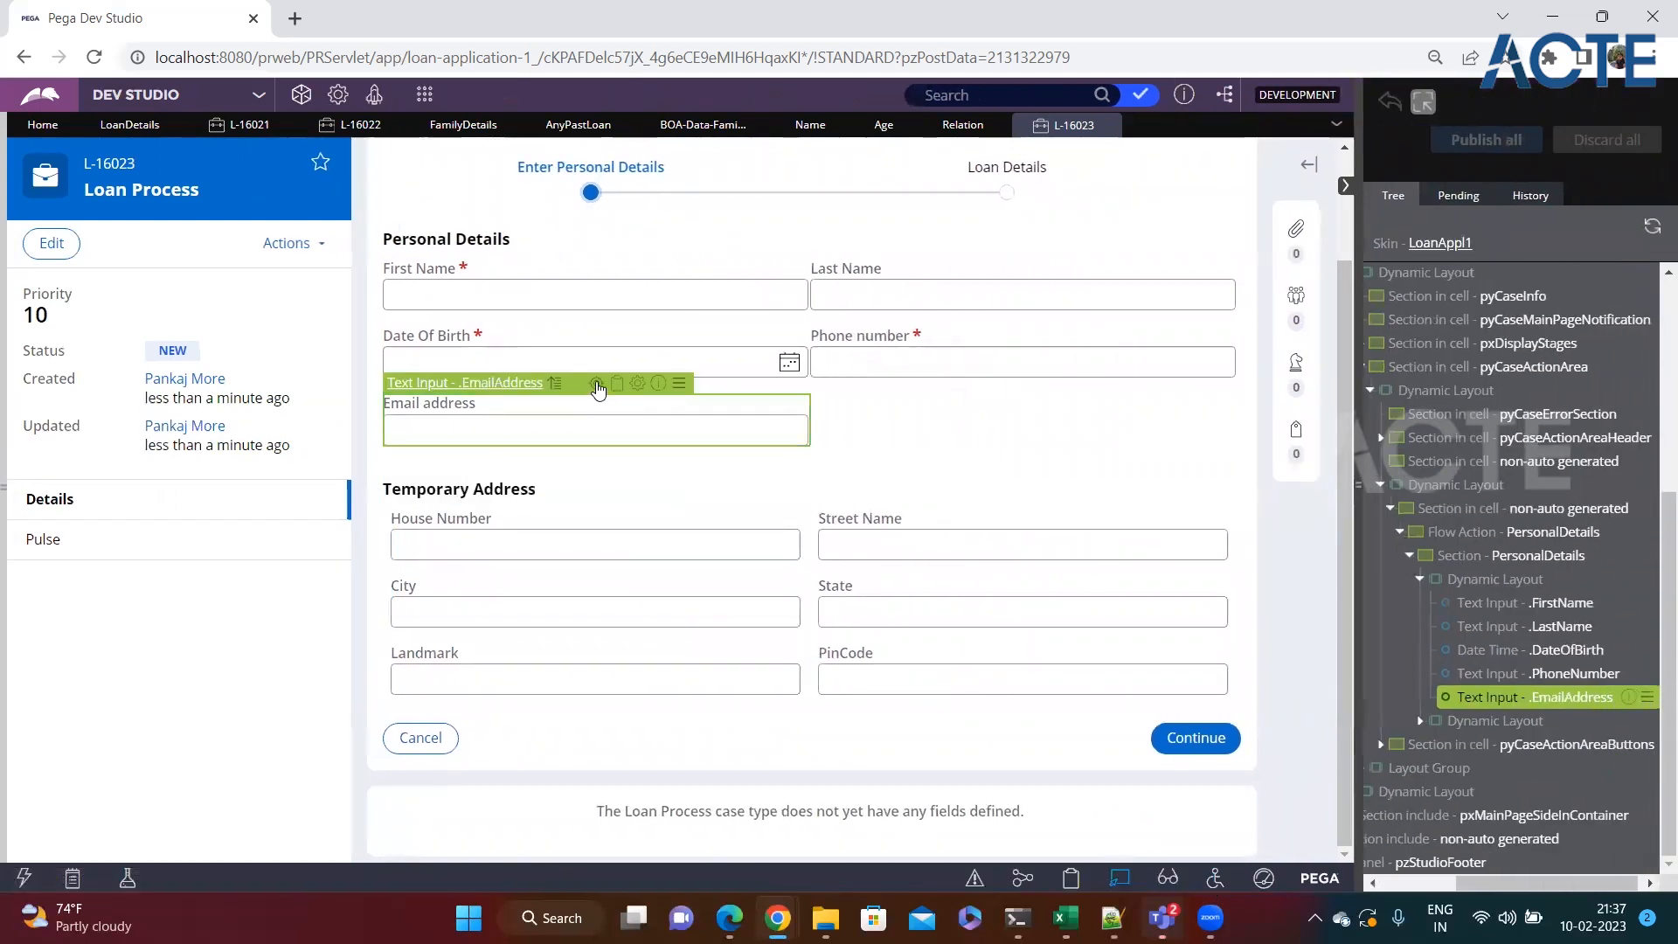
{"action": "left_click", "coordinate": [596, 381]}
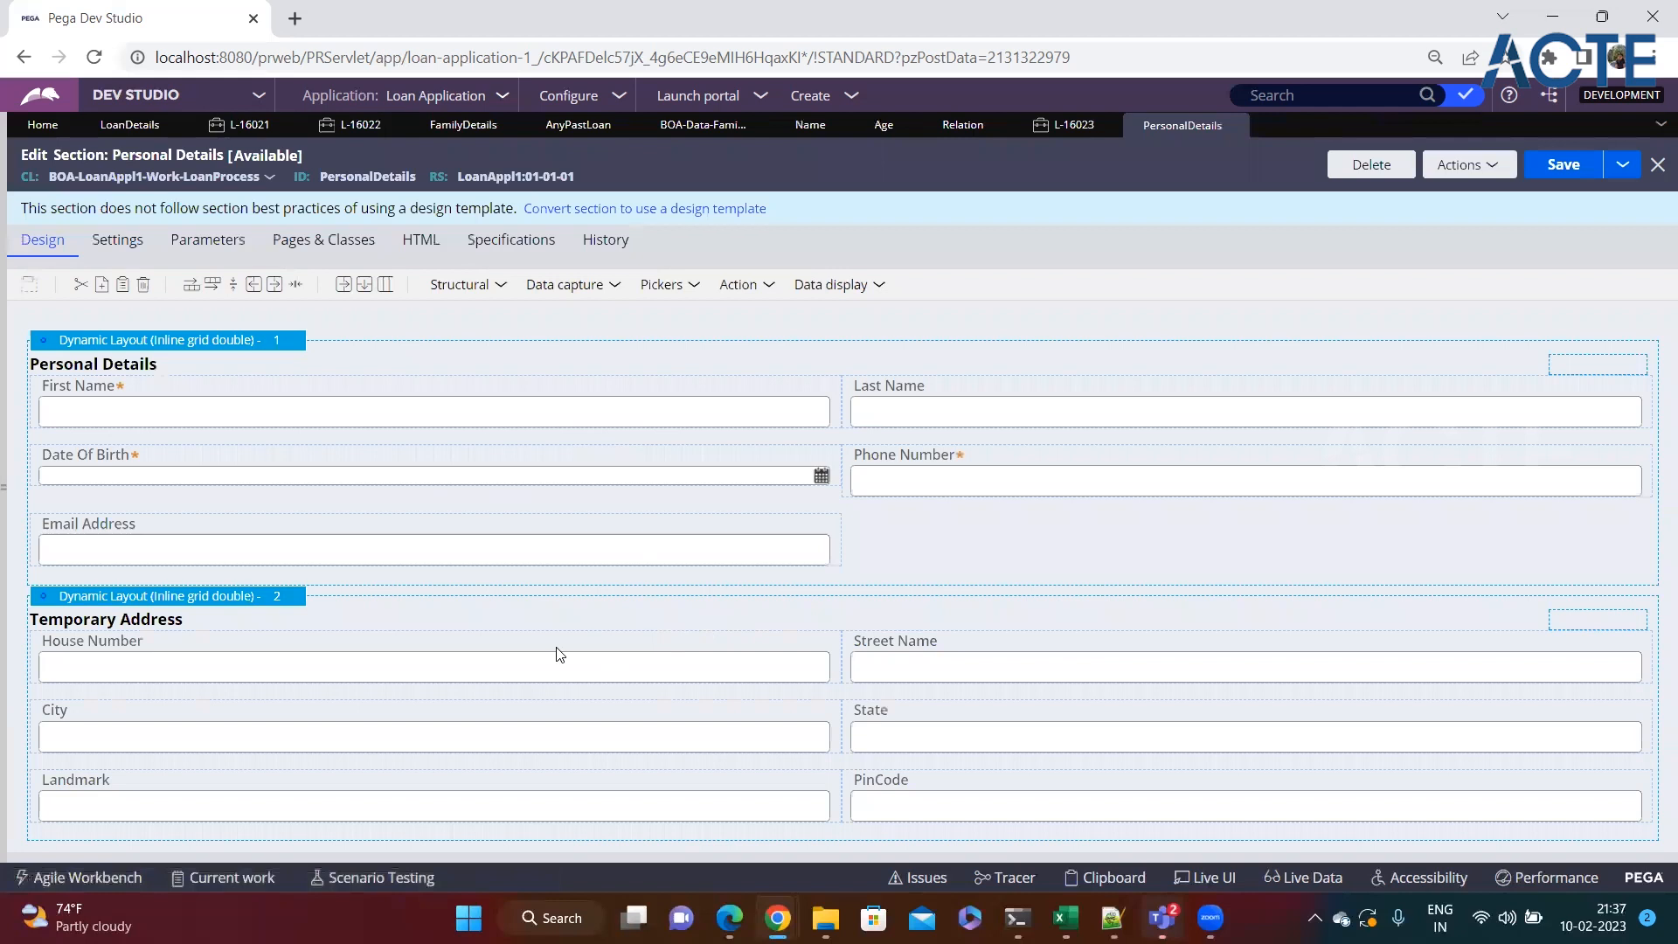
Add a table layout to the Personal Details section below the Temporary Address layout.
{"action": "left_click", "coordinate": [498, 285]}
{"action": "left_click_drag", "start_coordinate": [505, 488], "coordinate": [87, 848]}
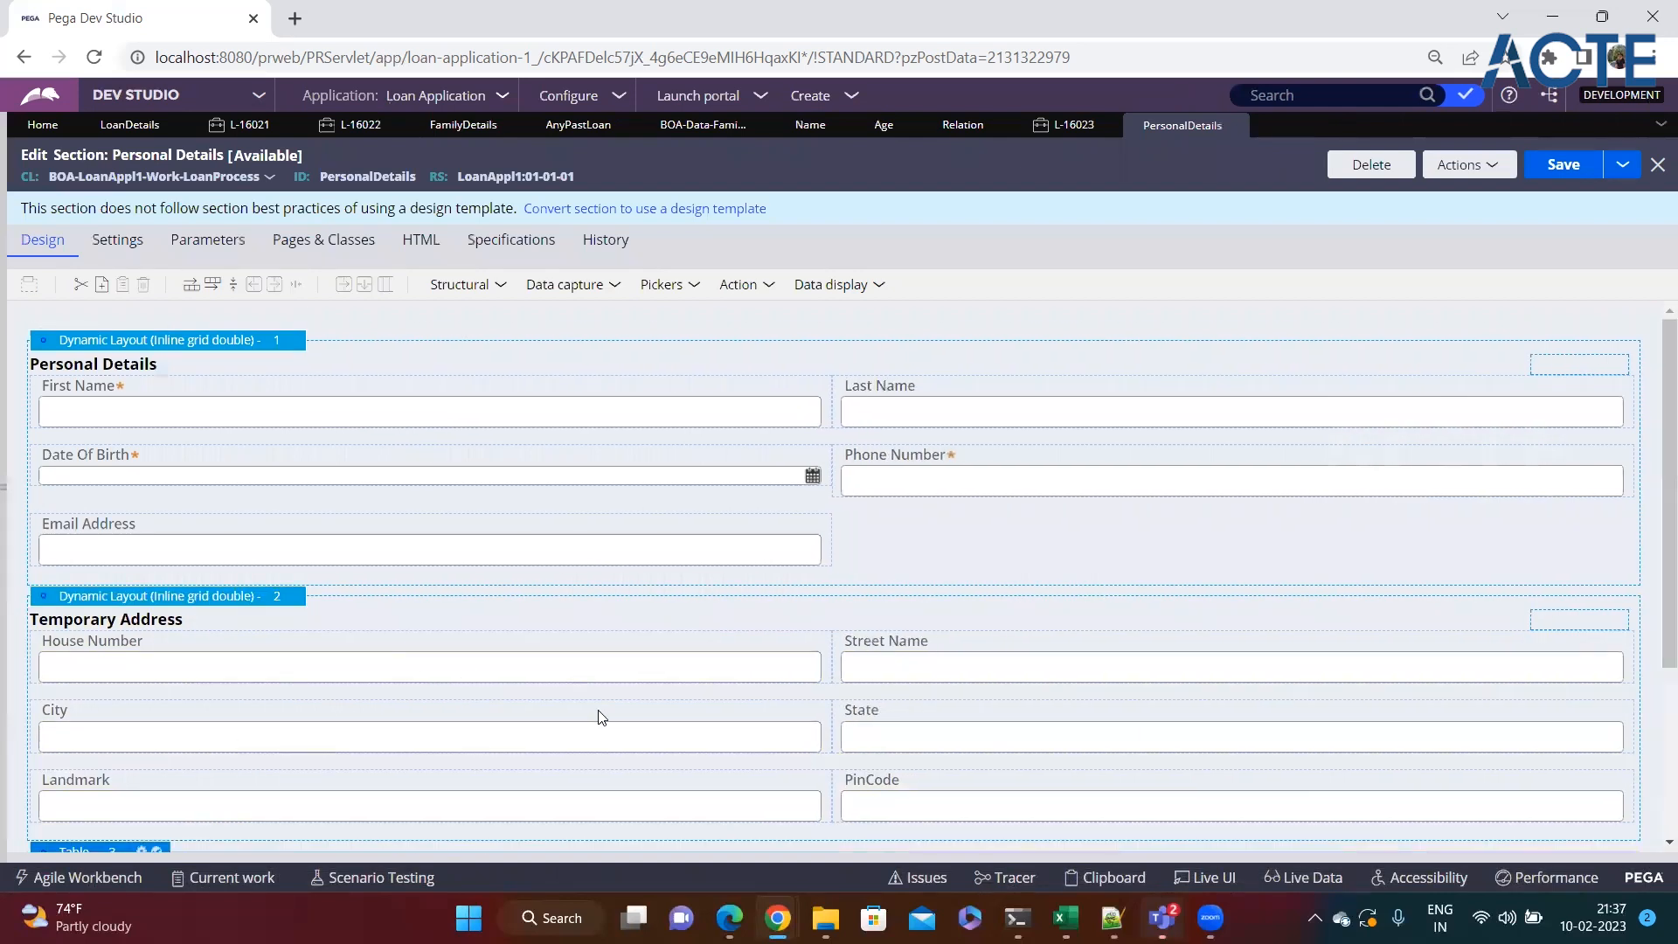
{"action": "scroll", "coordinate": [622, 660], "scroll_direction": "down", "scroll_amount": 3}
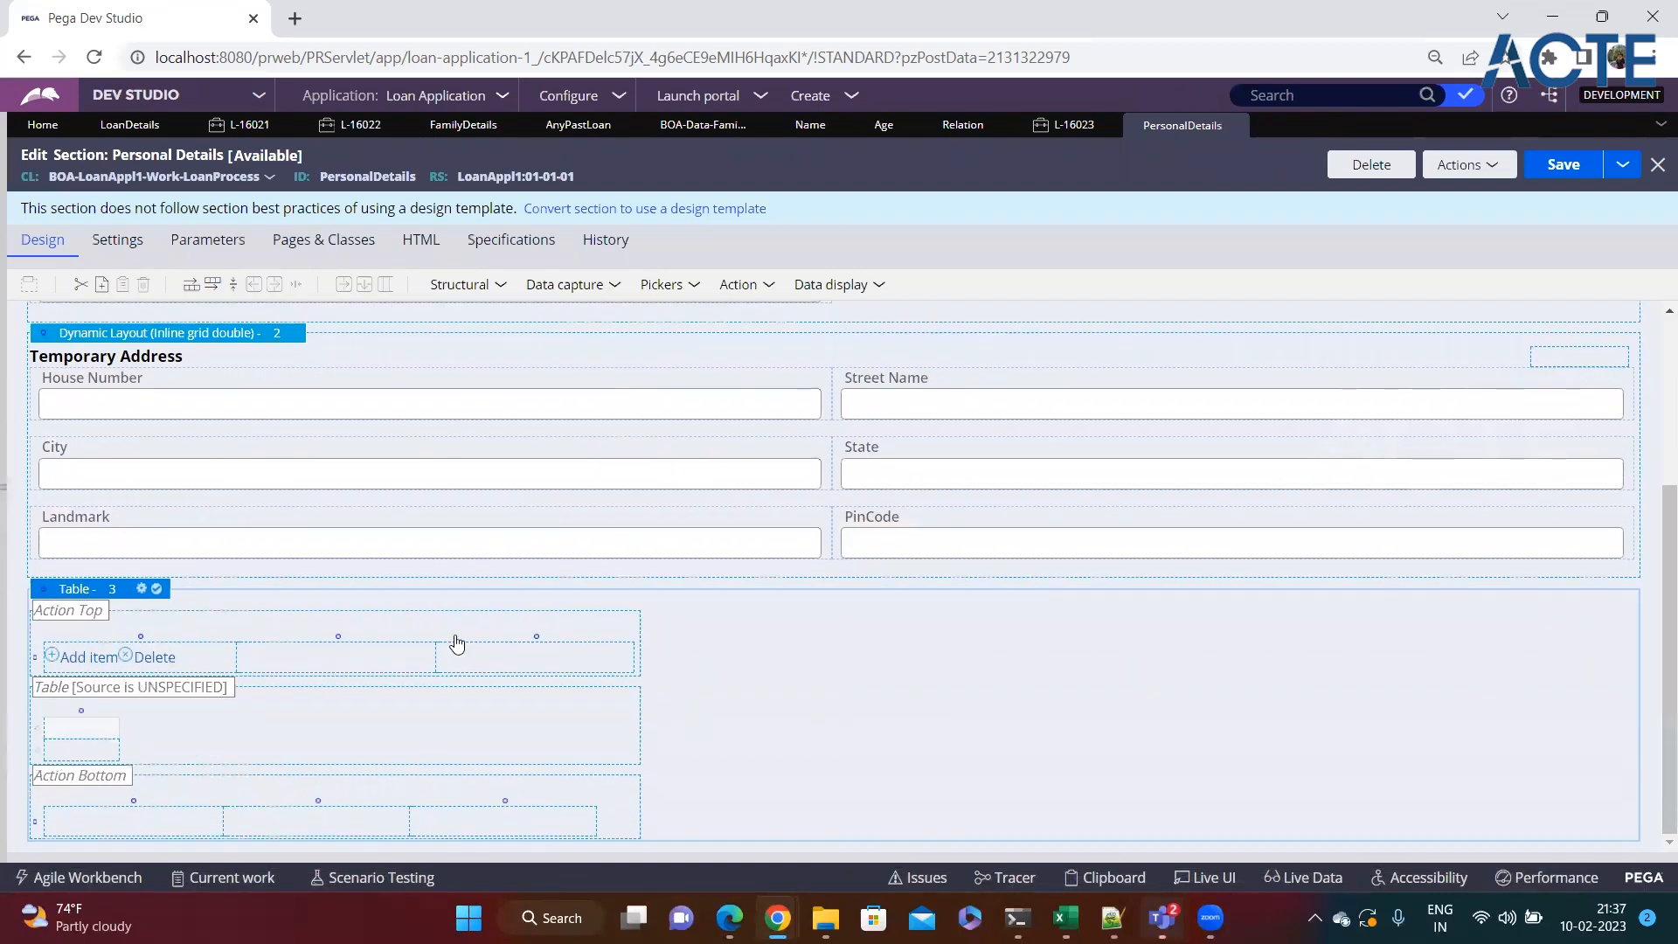
Set the new table's data source to the property .FamilyDetails.
{"action": "left_click", "coordinate": [142, 590]}
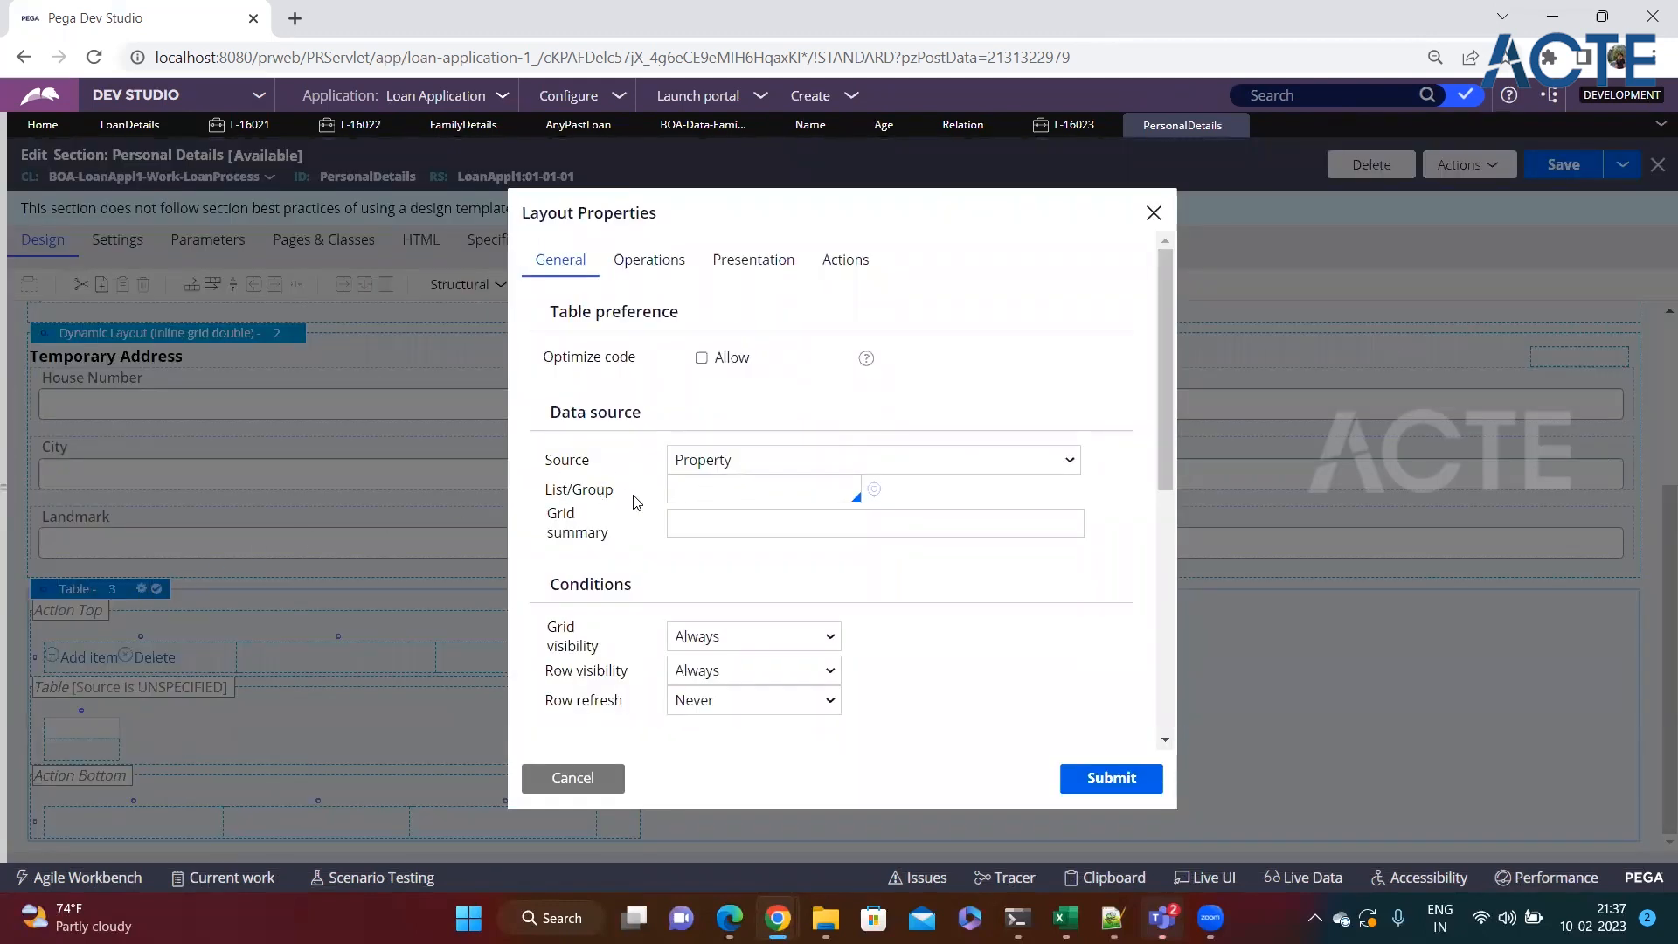
{"action": "key", "text": "Down"}
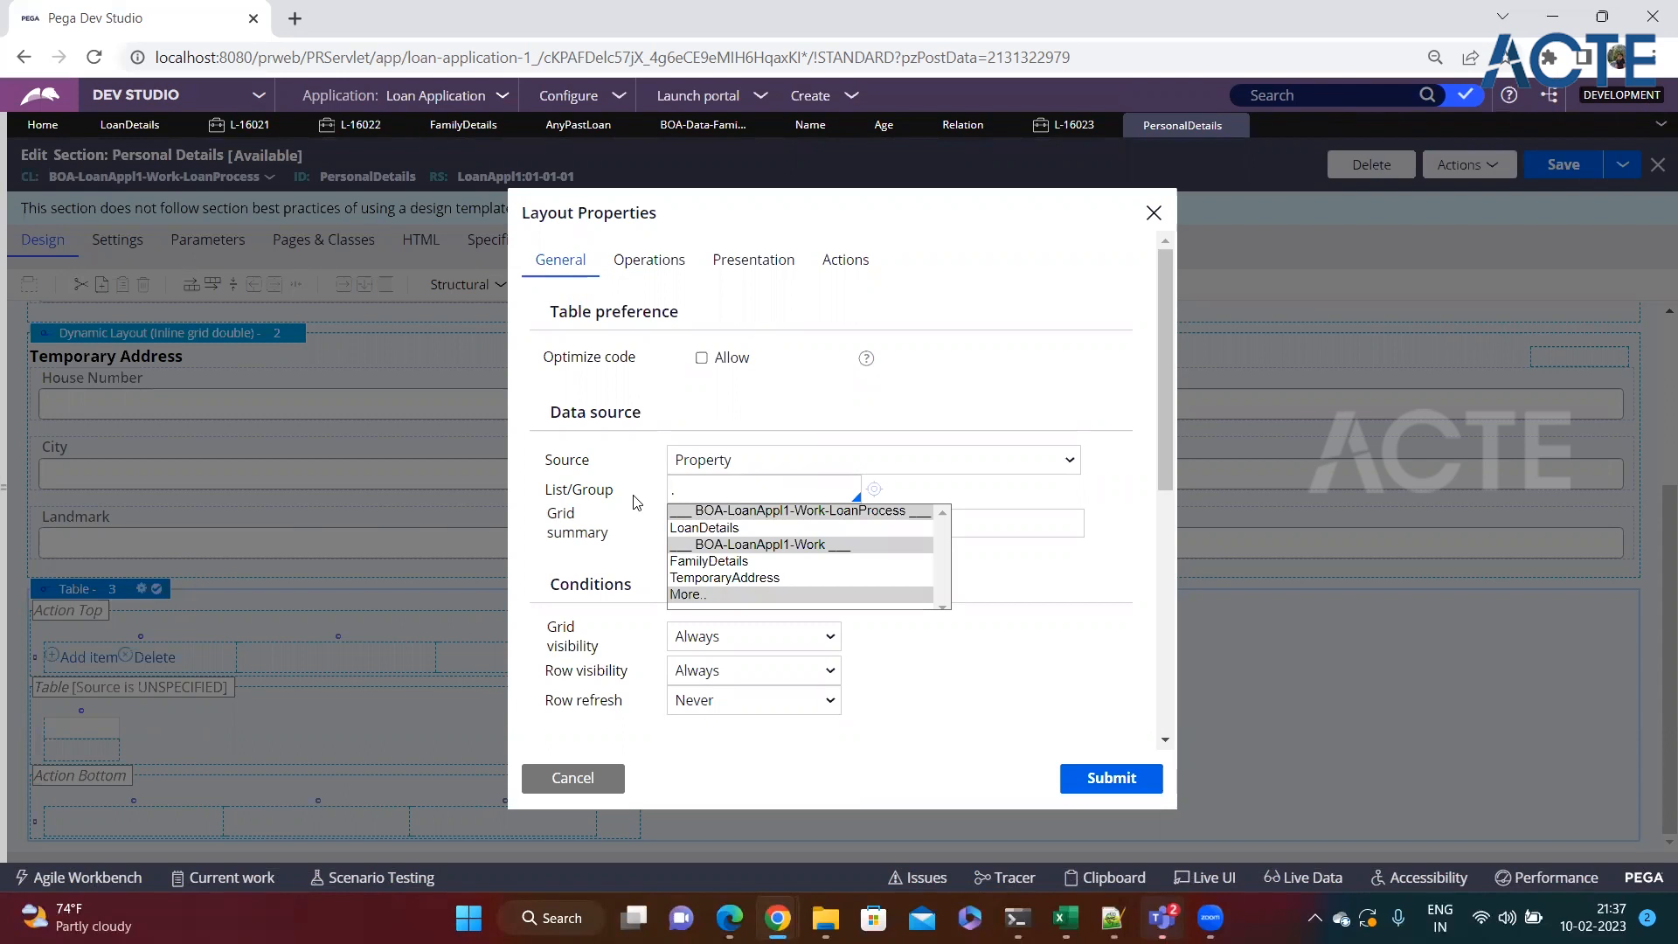
{"action": "key", "text": "Down"}
{"action": "key", "text": "Down"}
{"action": "key", "text": "Return"}
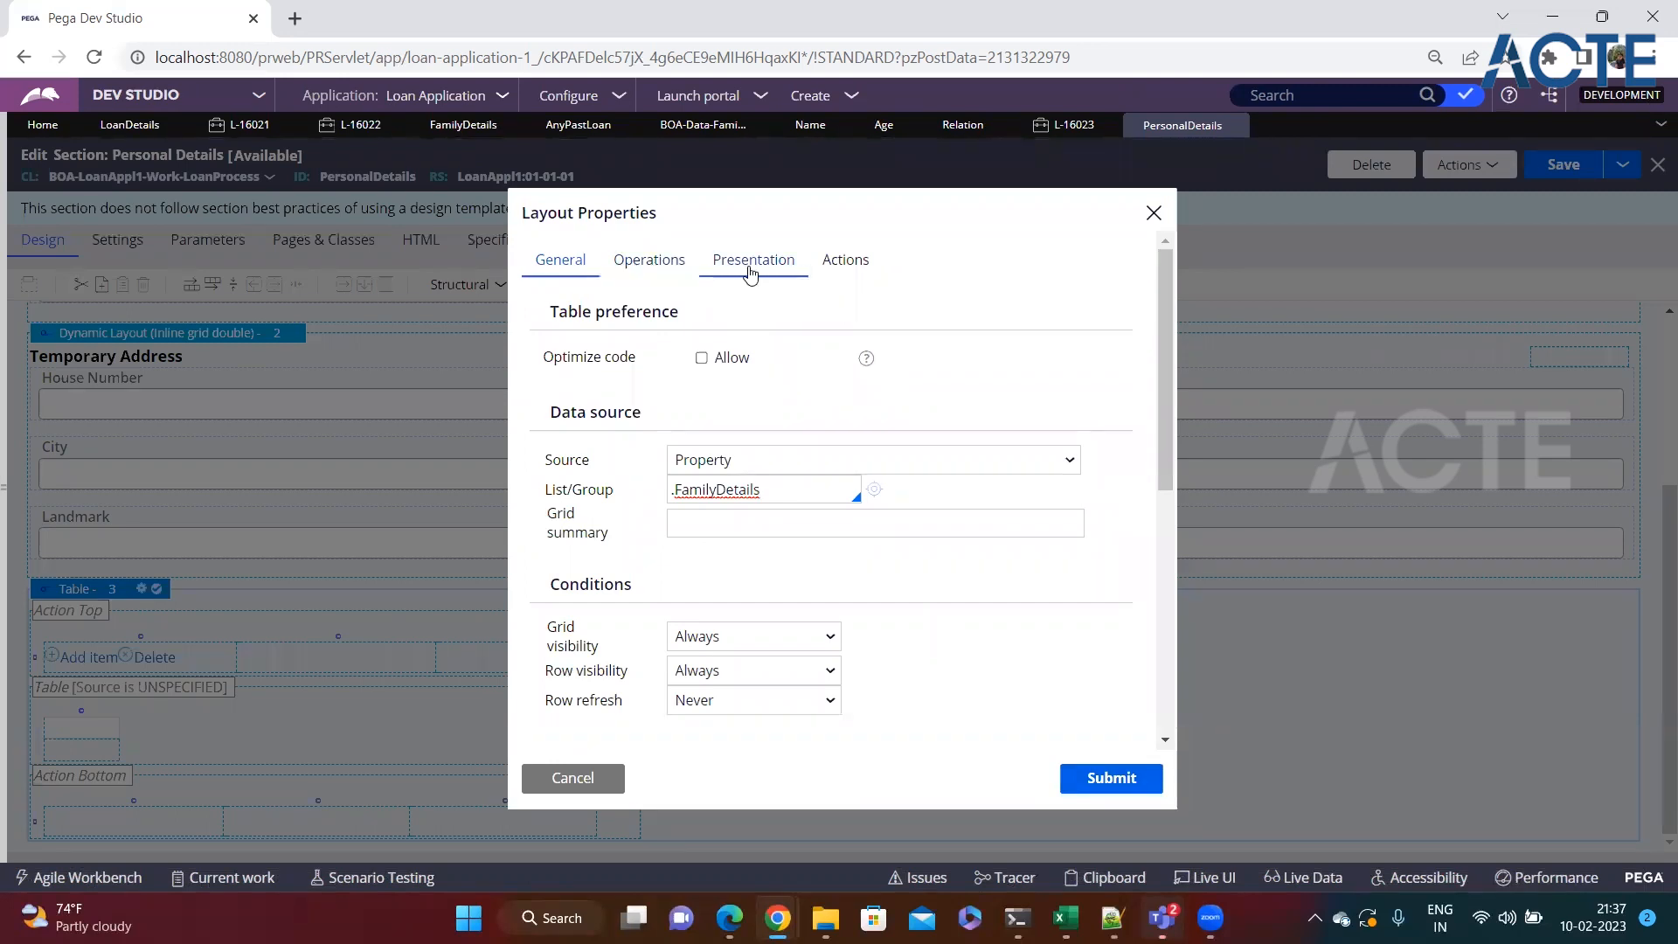
Display the table's container header and title it Family Details, then submit the layout properties.
{"action": "left_click", "coordinate": [750, 275]}
{"action": "left_click", "coordinate": [653, 476]}
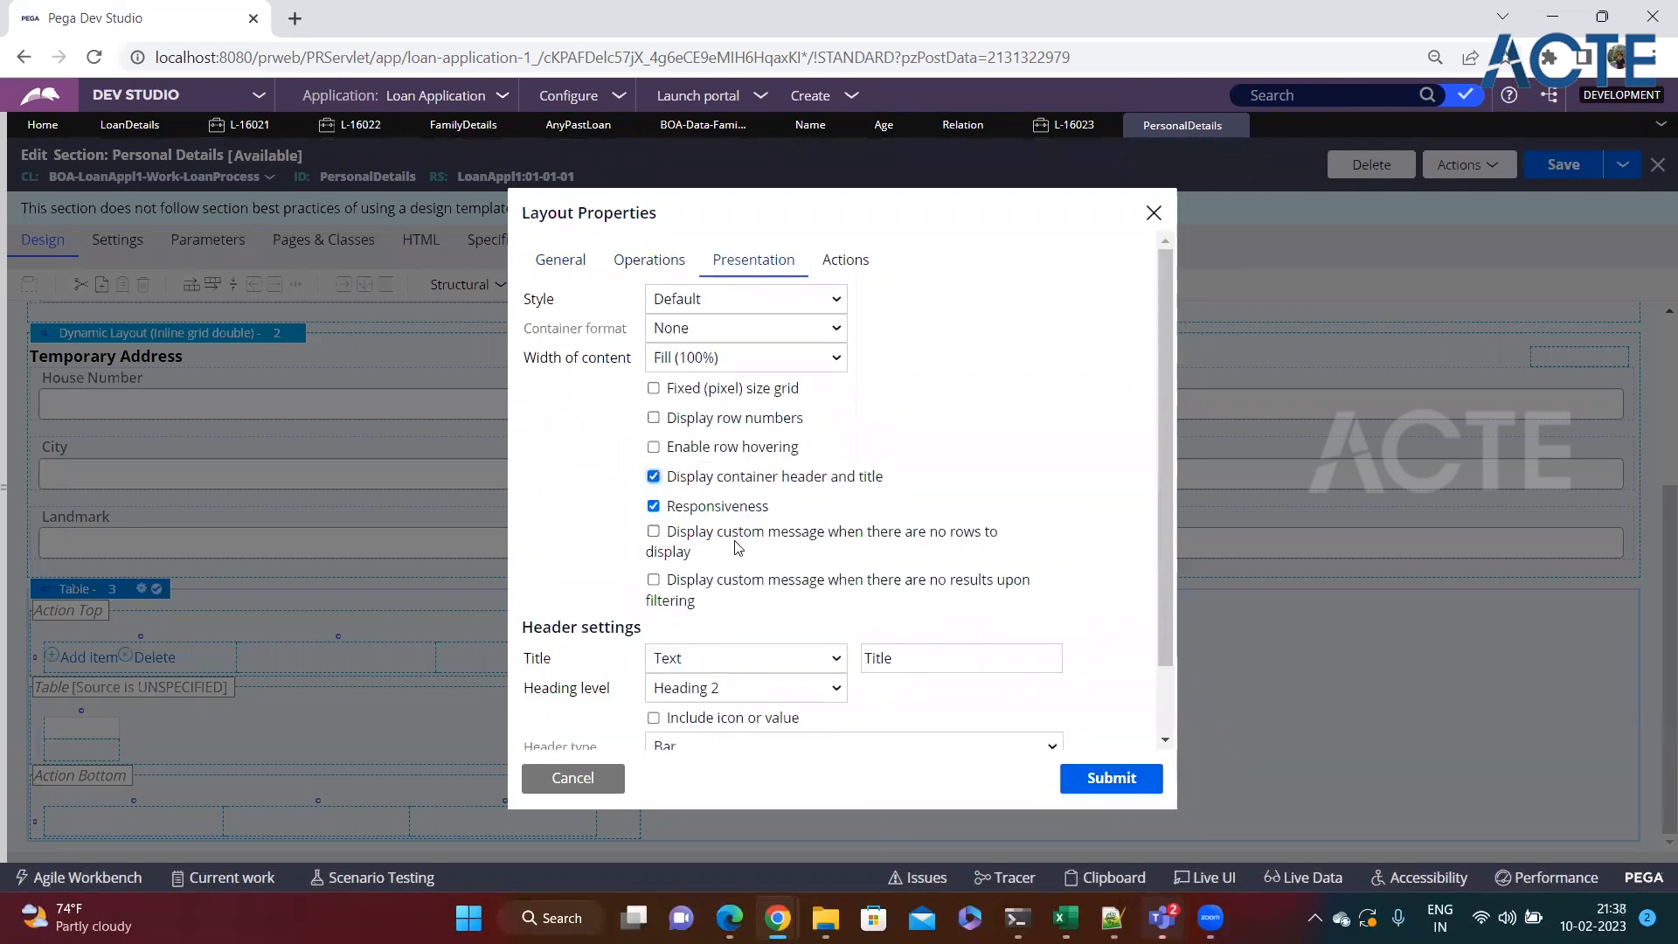
{"action": "double_click", "coordinate": [898, 648]}
{"action": "type", "text": "Family Details"}
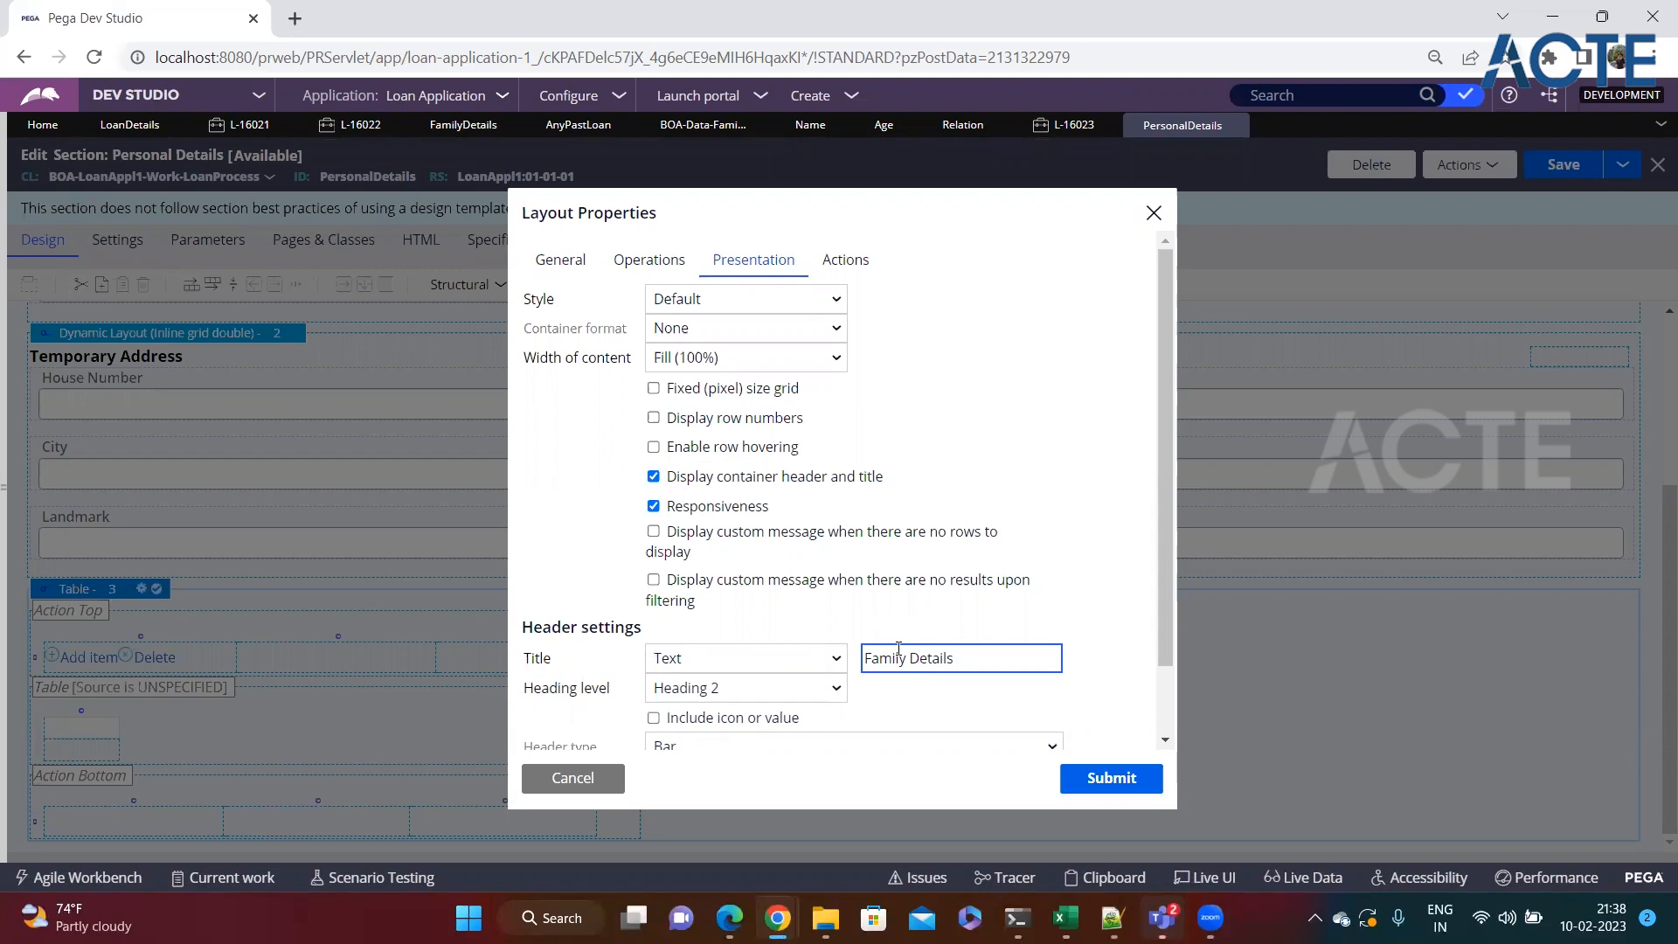
{"action": "left_click", "coordinate": [1108, 780]}
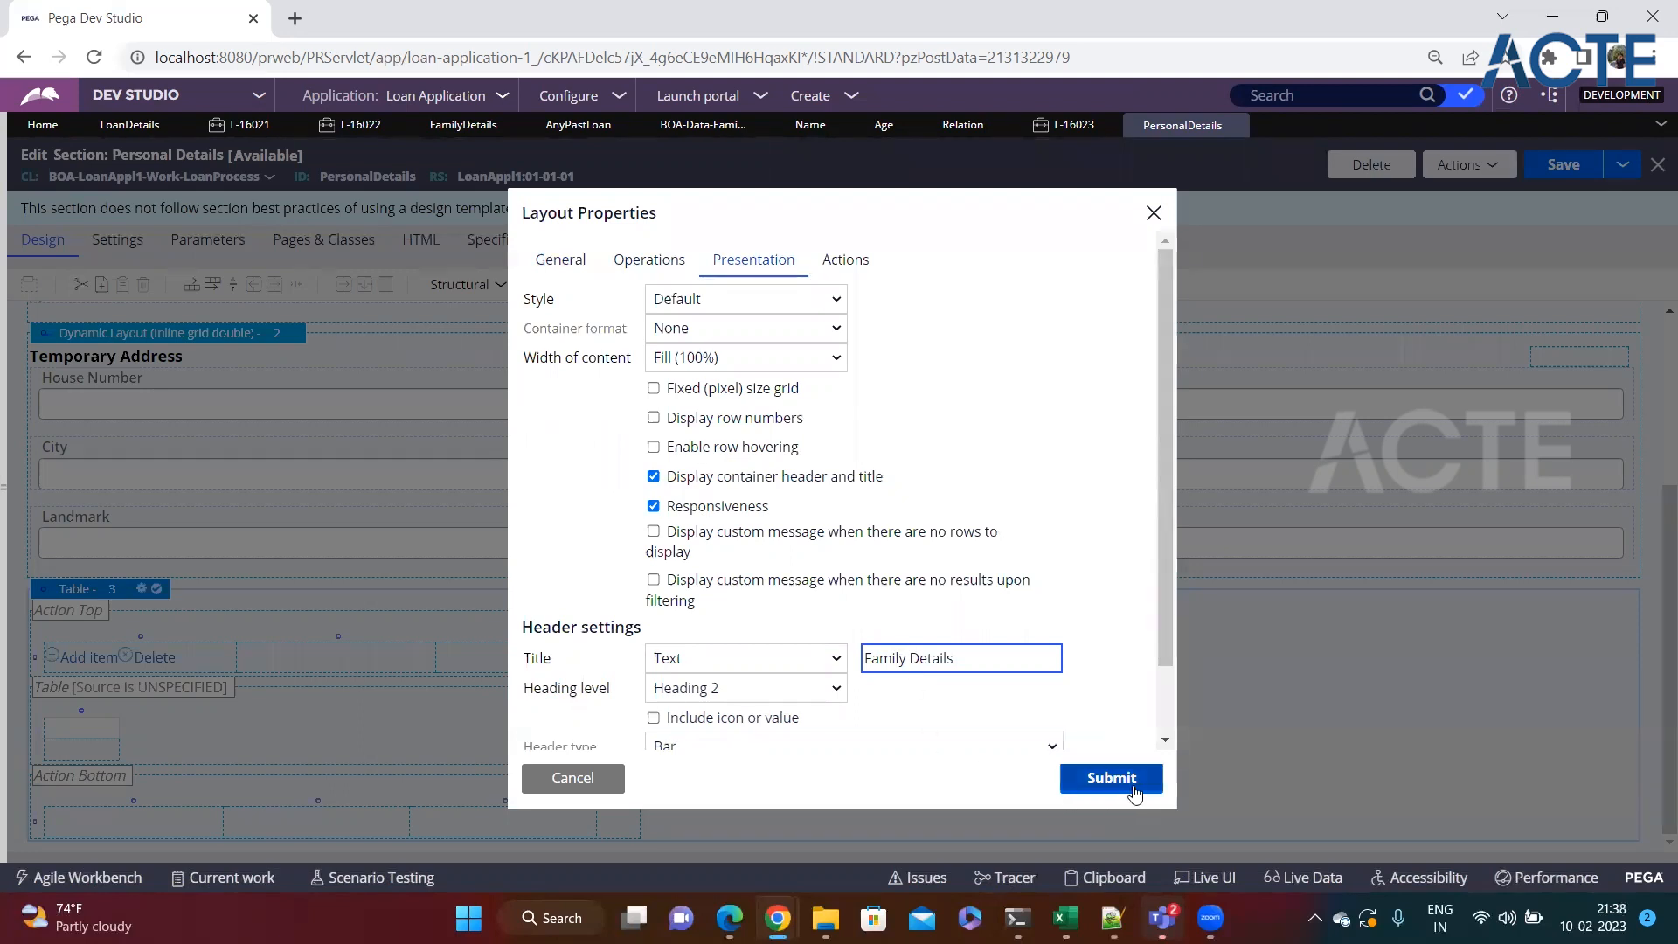
Enable the display of row numbers in the Family Details table and submit the change.
{"action": "scroll", "coordinate": [629, 711], "scroll_direction": "down", "scroll_amount": 1}
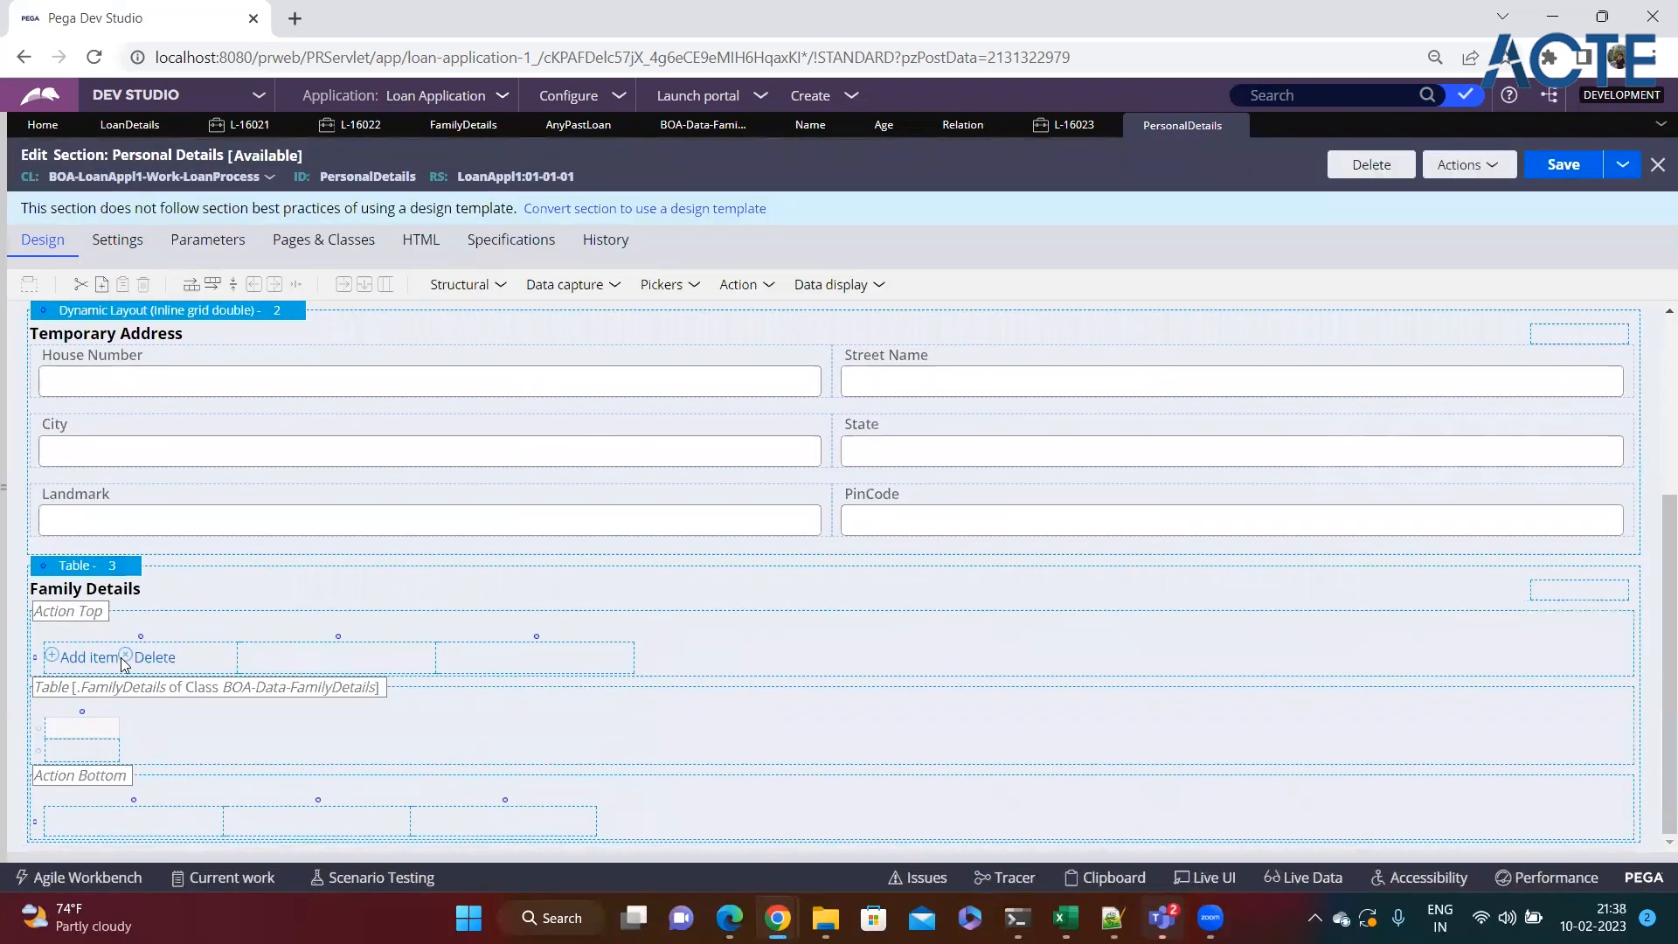
{"action": "left_click", "coordinate": [96, 582]}
{"action": "left_click", "coordinate": [141, 565]}
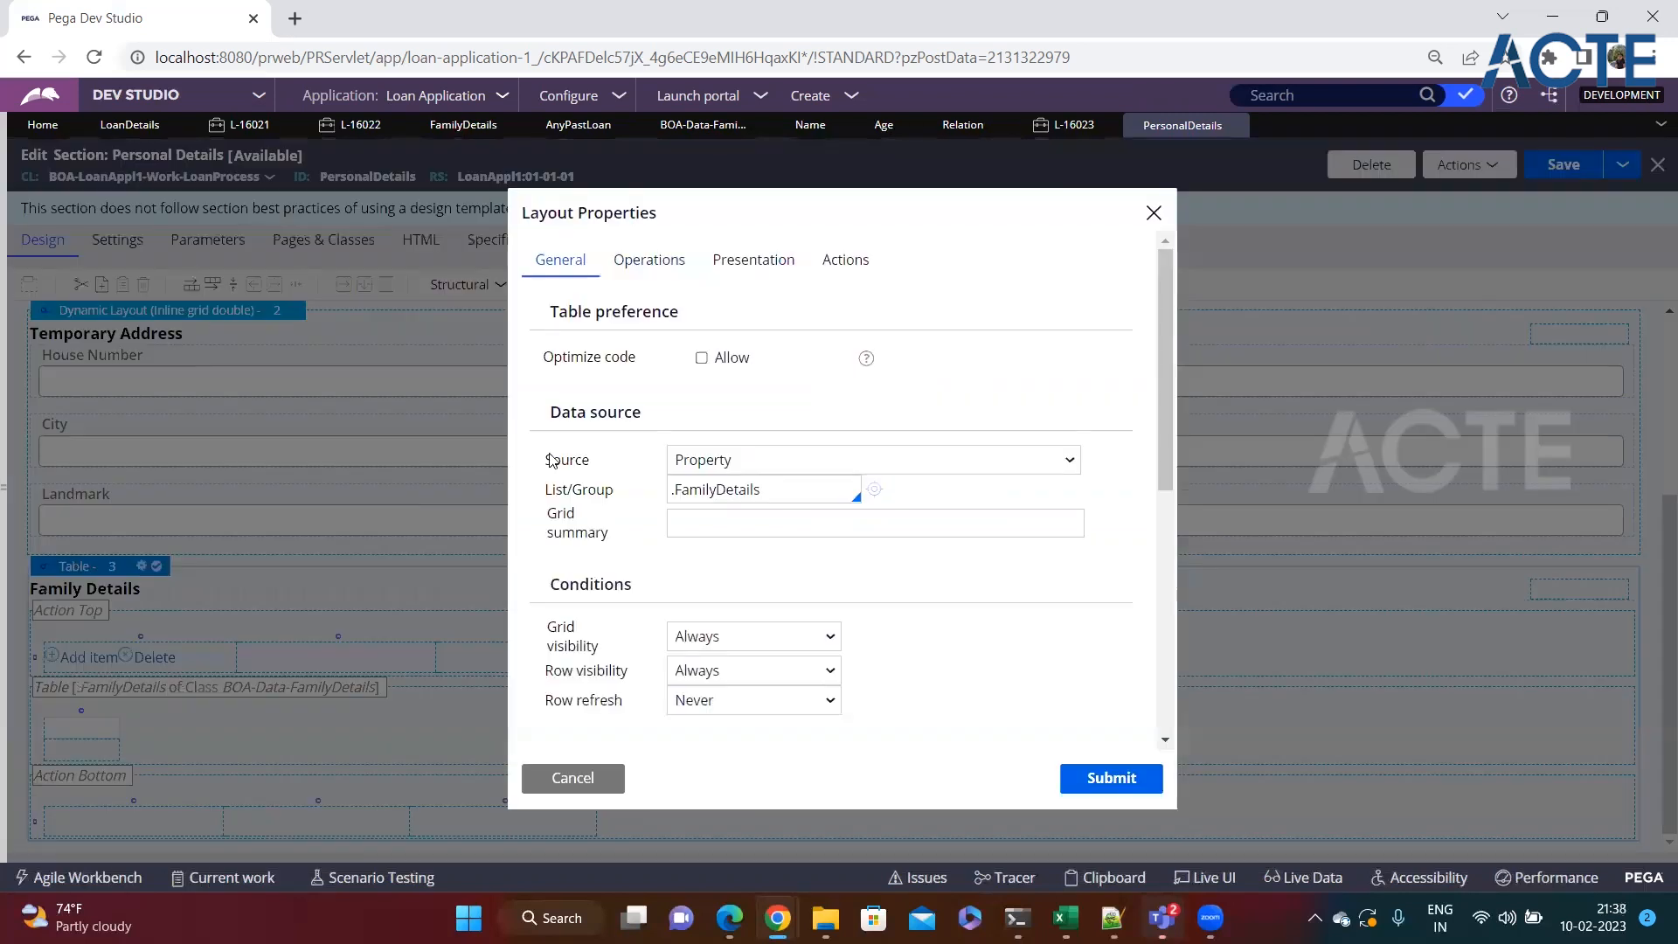
{"action": "left_click", "coordinate": [753, 260]}
{"action": "left_click", "coordinate": [653, 417]}
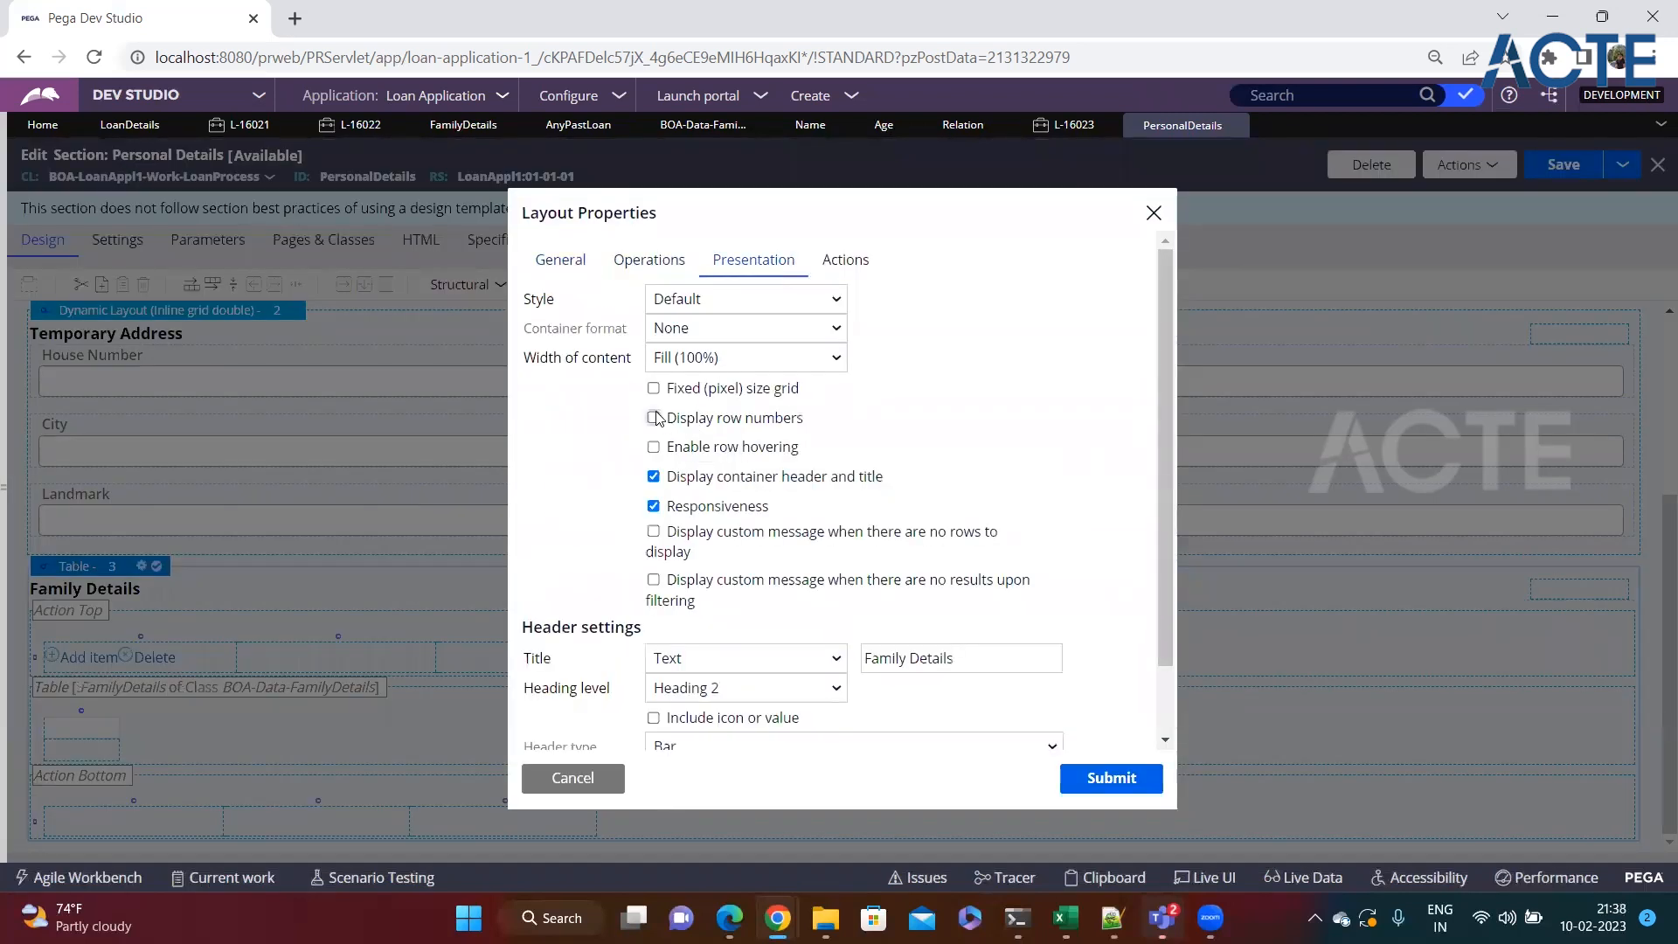
{"action": "left_click", "coordinate": [1112, 777]}
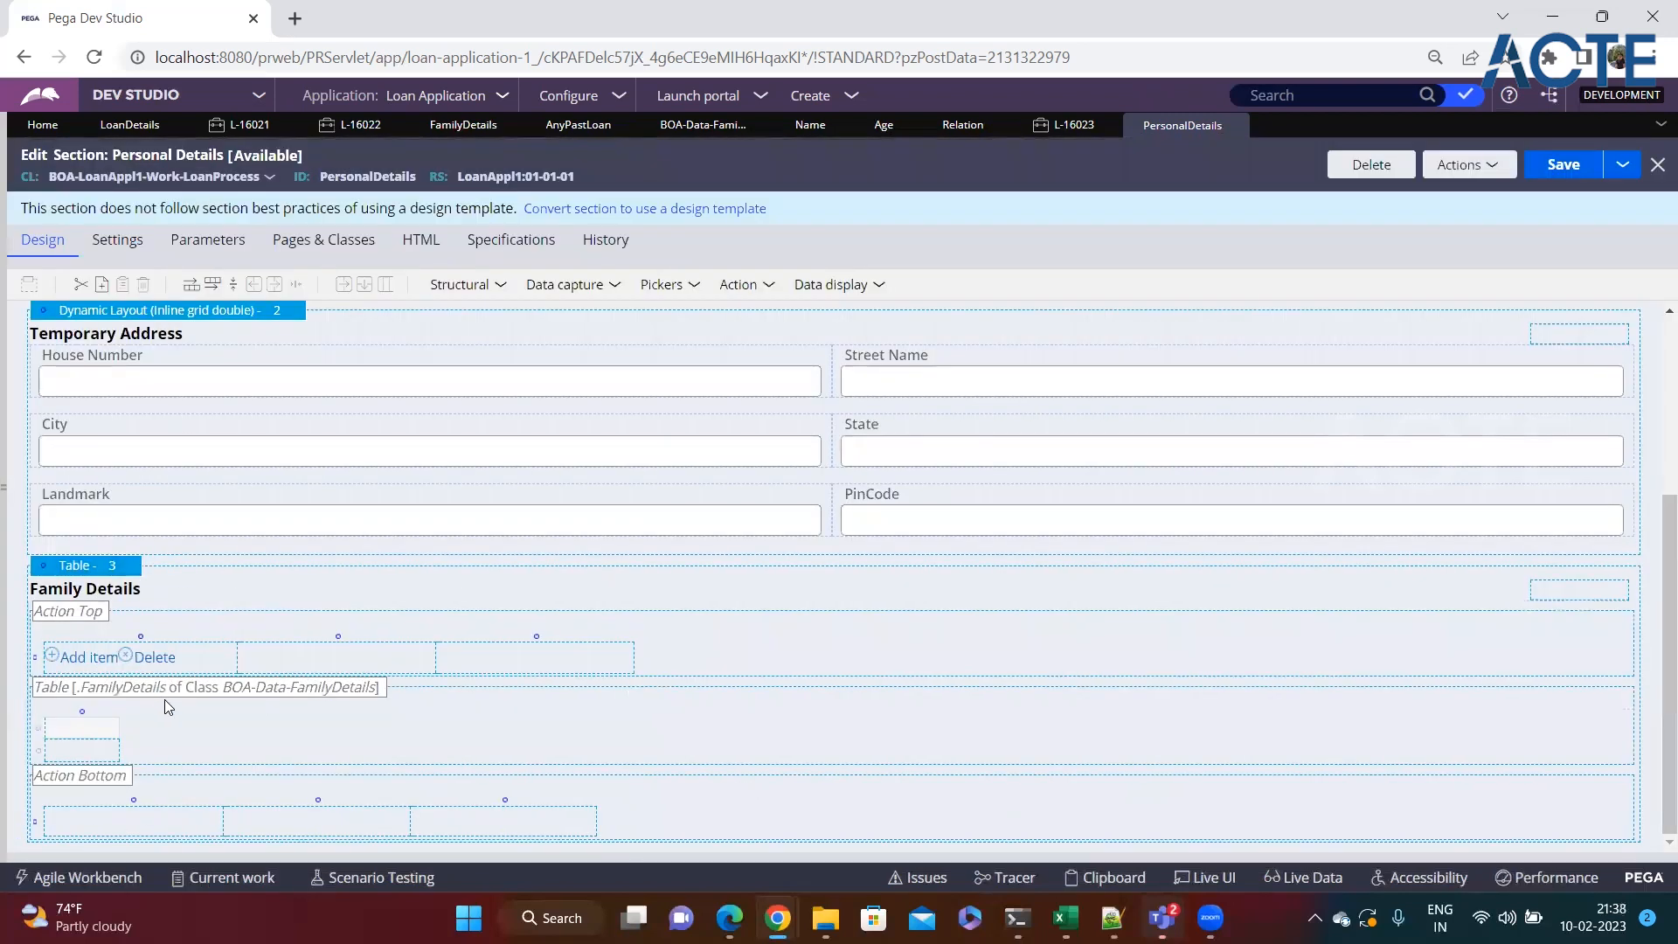
Place a text input in the Family Details table's first row cell and bind it to the .Name property.
{"action": "left_click", "coordinate": [99, 746]}
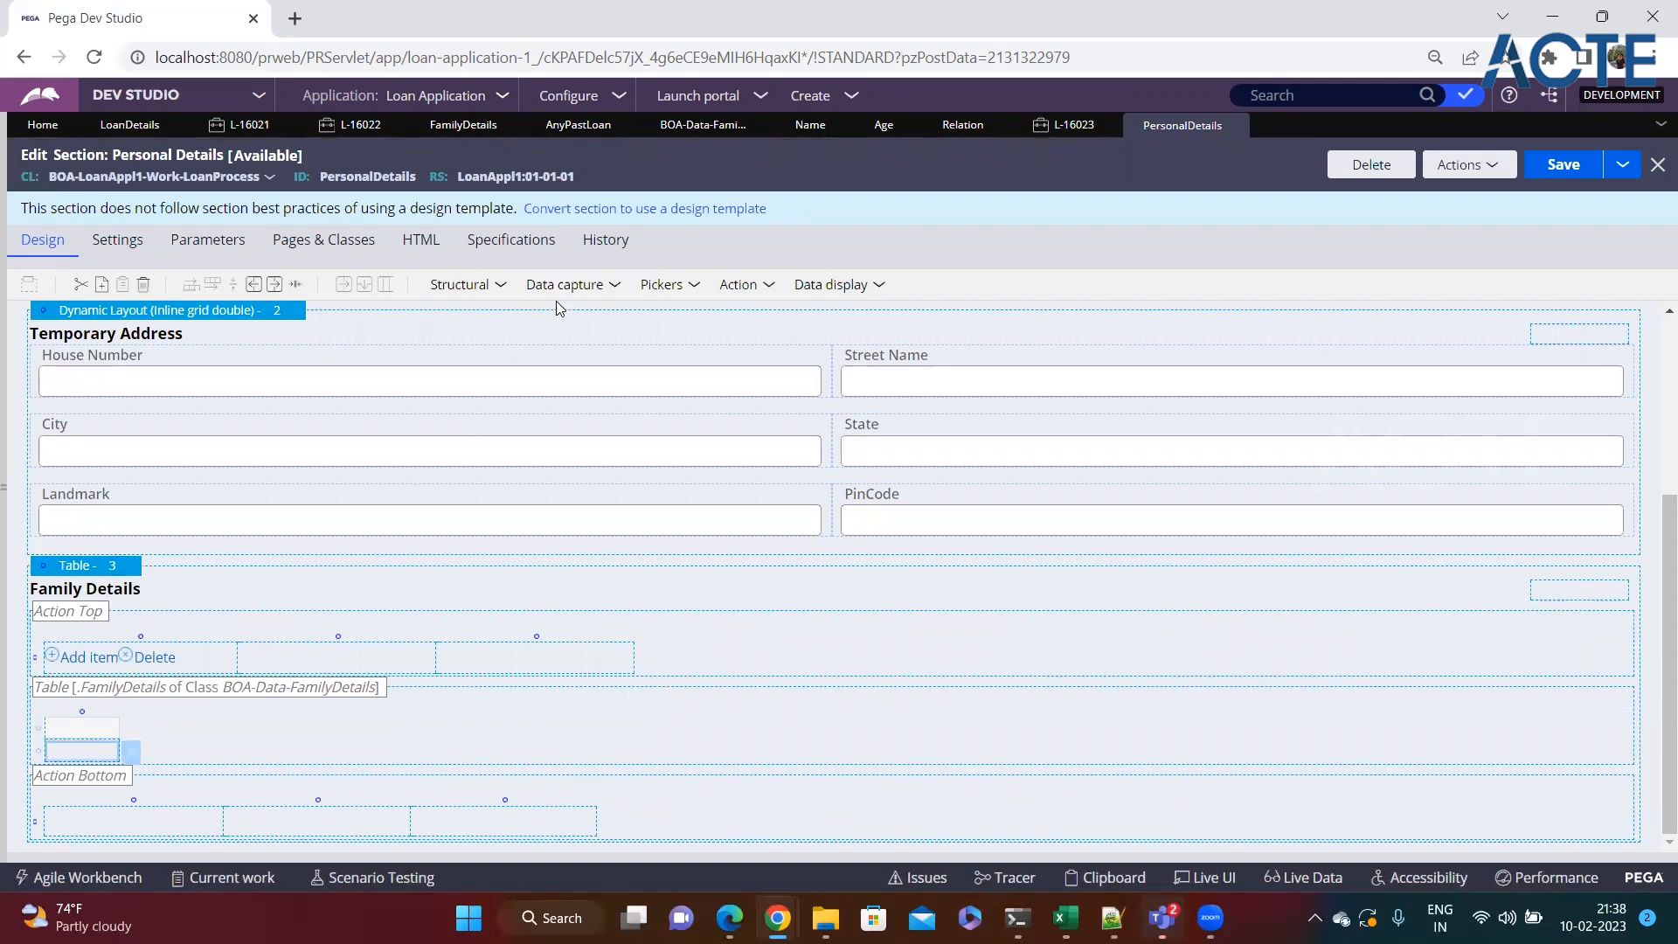
{"action": "left_click", "coordinate": [615, 286]}
{"action": "left_click_drag", "start_coordinate": [653, 313], "coordinate": [217, 760]}
{"action": "left_click", "coordinate": [237, 754]}
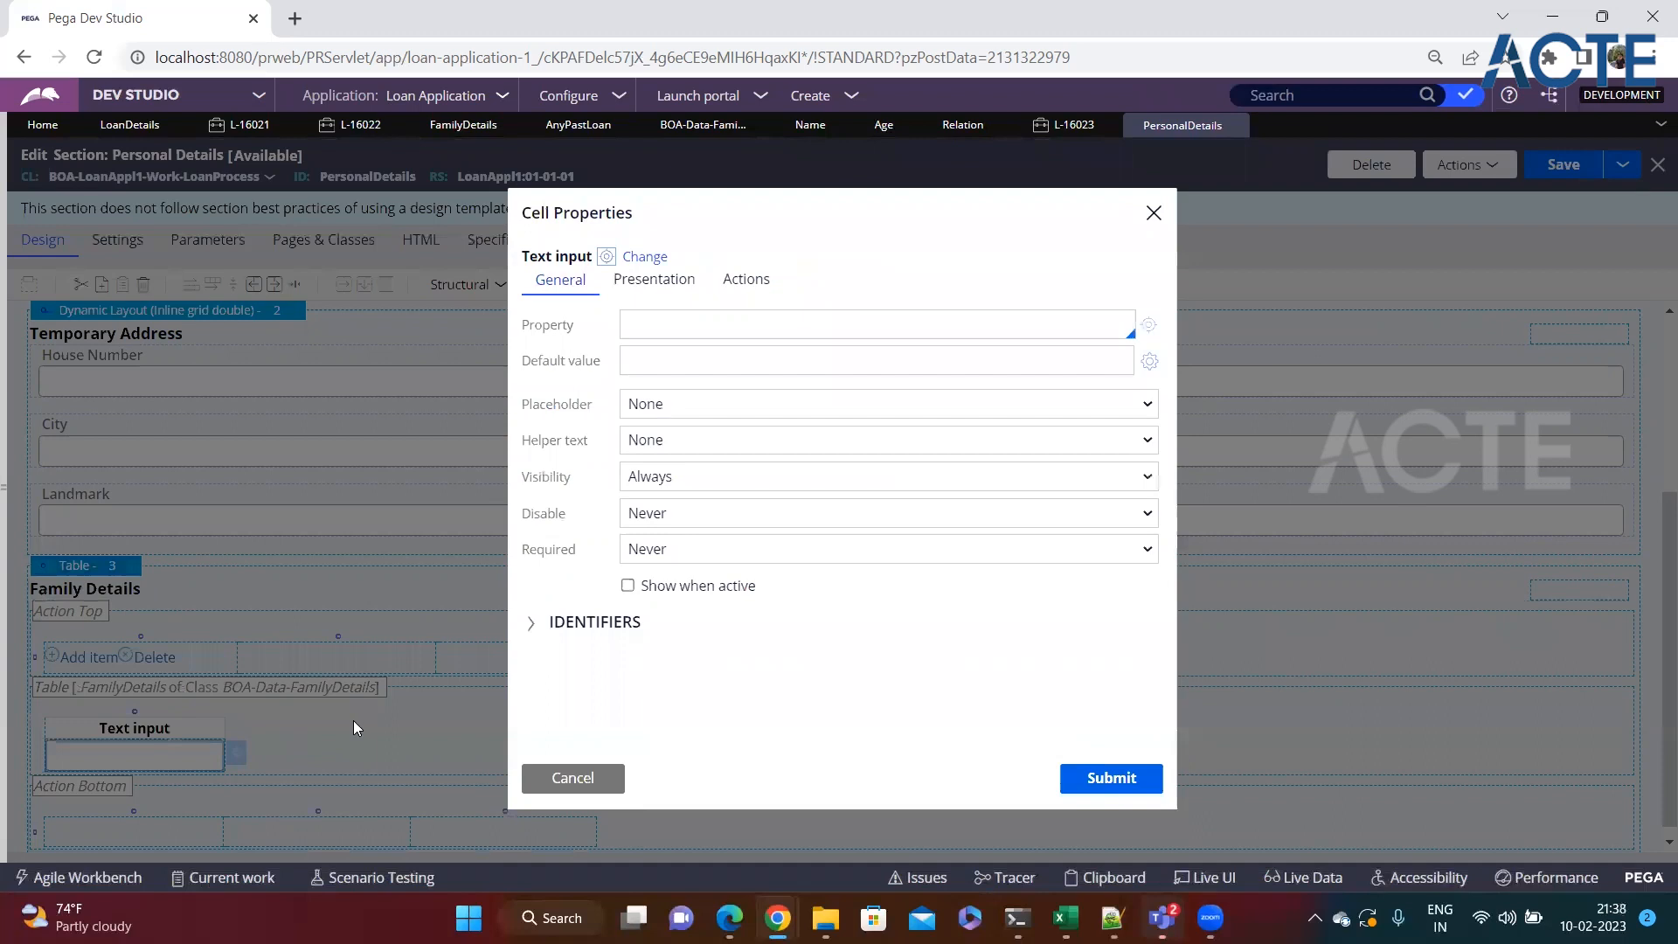
{"action": "left_click", "coordinate": [664, 336]}
{"action": "type", "text": ".name"}
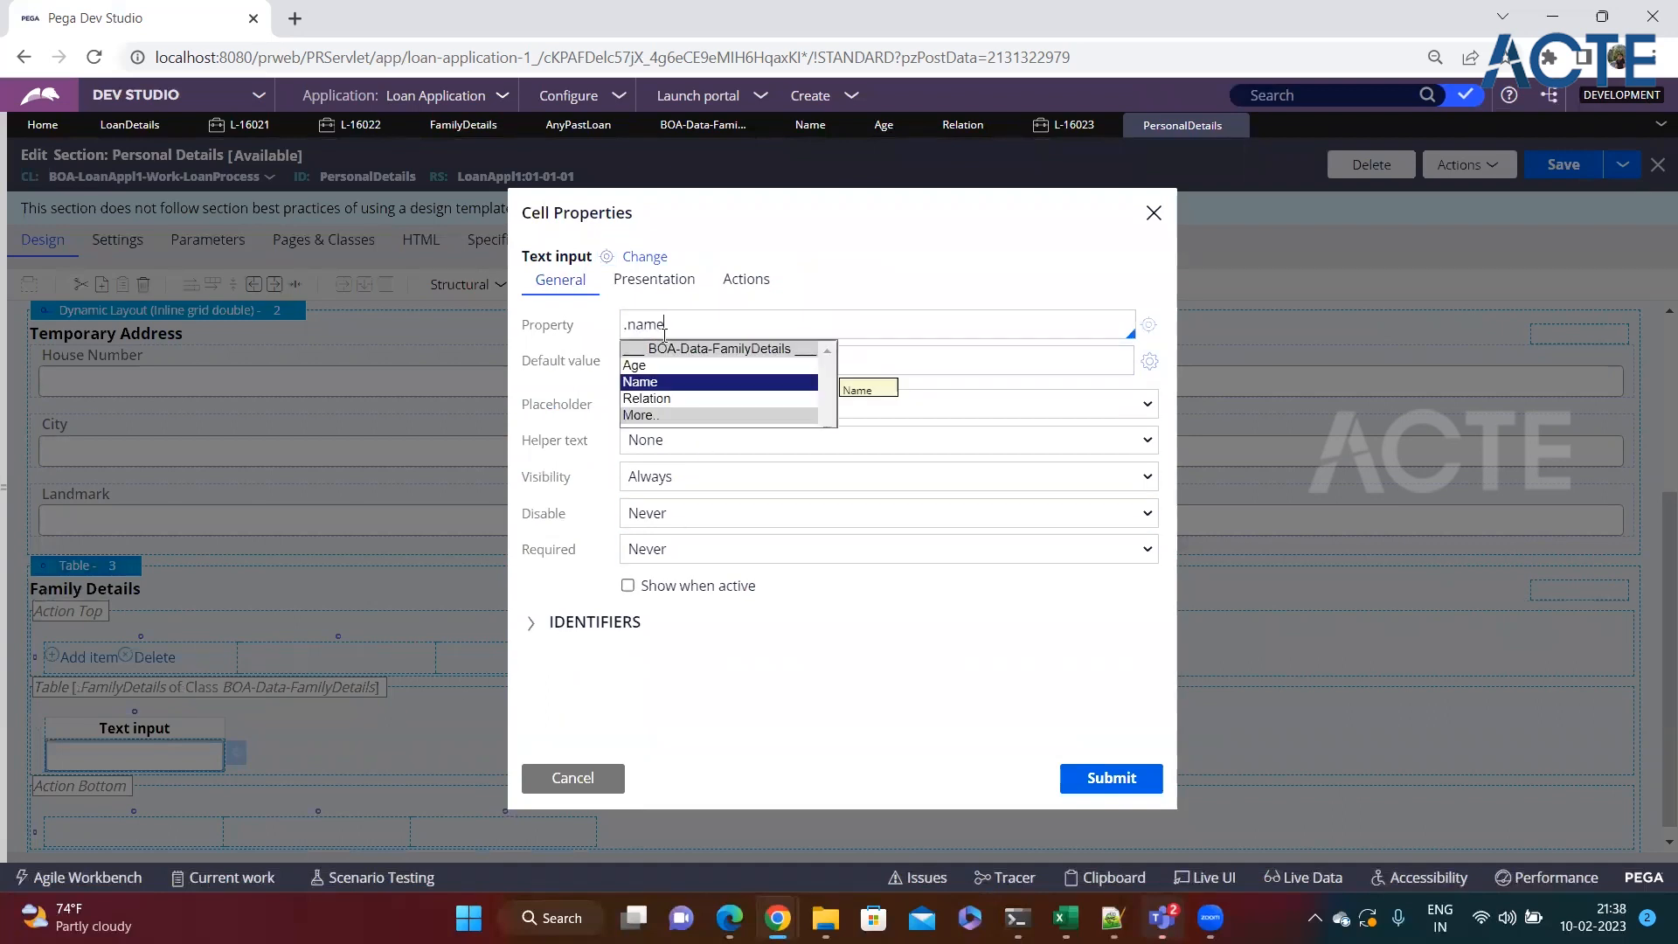
{"action": "key", "text": "Return"}
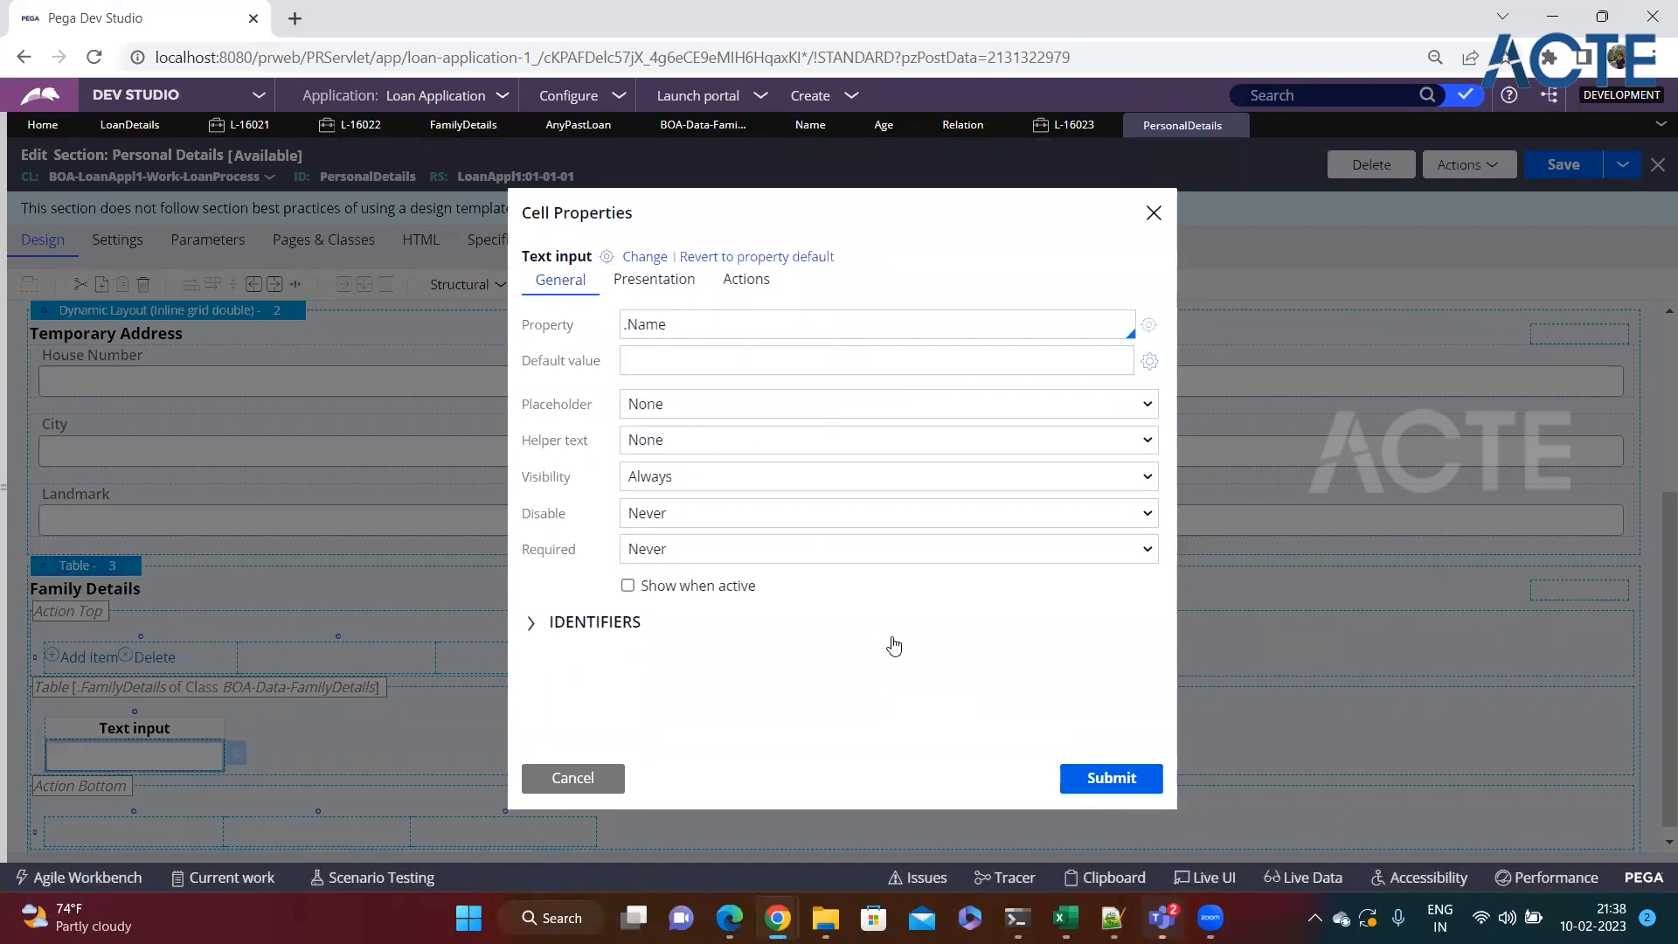
{"action": "left_click", "coordinate": [1112, 787]}
Replace the first column's header text with Name.
{"action": "left_click", "coordinate": [99, 729]}
{"action": "key", "text": "Delete"}
{"action": "key", "text": "Delete"}
{"action": "key", "text": "Delete"}
{"action": "key", "text": "Delete"}
{"action": "key", "text": "Delete"}
{"action": "key", "text": "Delete"}
{"action": "key", "text": "Delete"}
{"action": "key", "text": "Delete"}
{"action": "key", "text": "Delete"}
{"action": "key", "text": "Delete"}
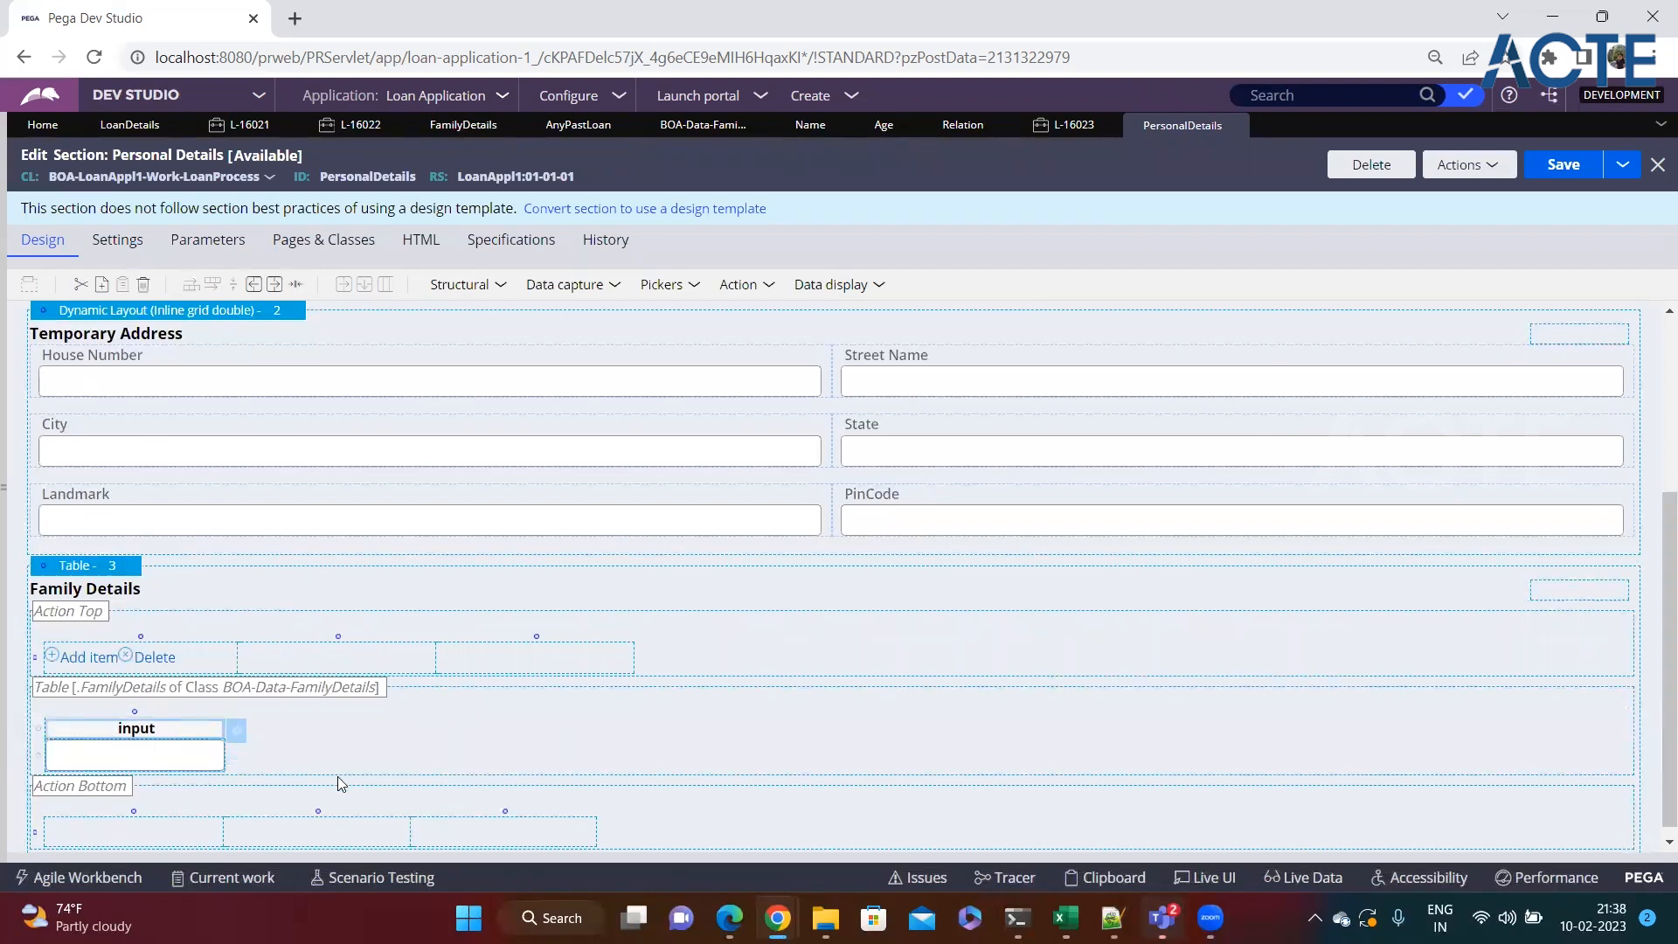
{"action": "type", "text": "Name"}
Insert a column after Name and place a text input bound to .Age in its row cell.
{"action": "left_click", "coordinate": [274, 285]}
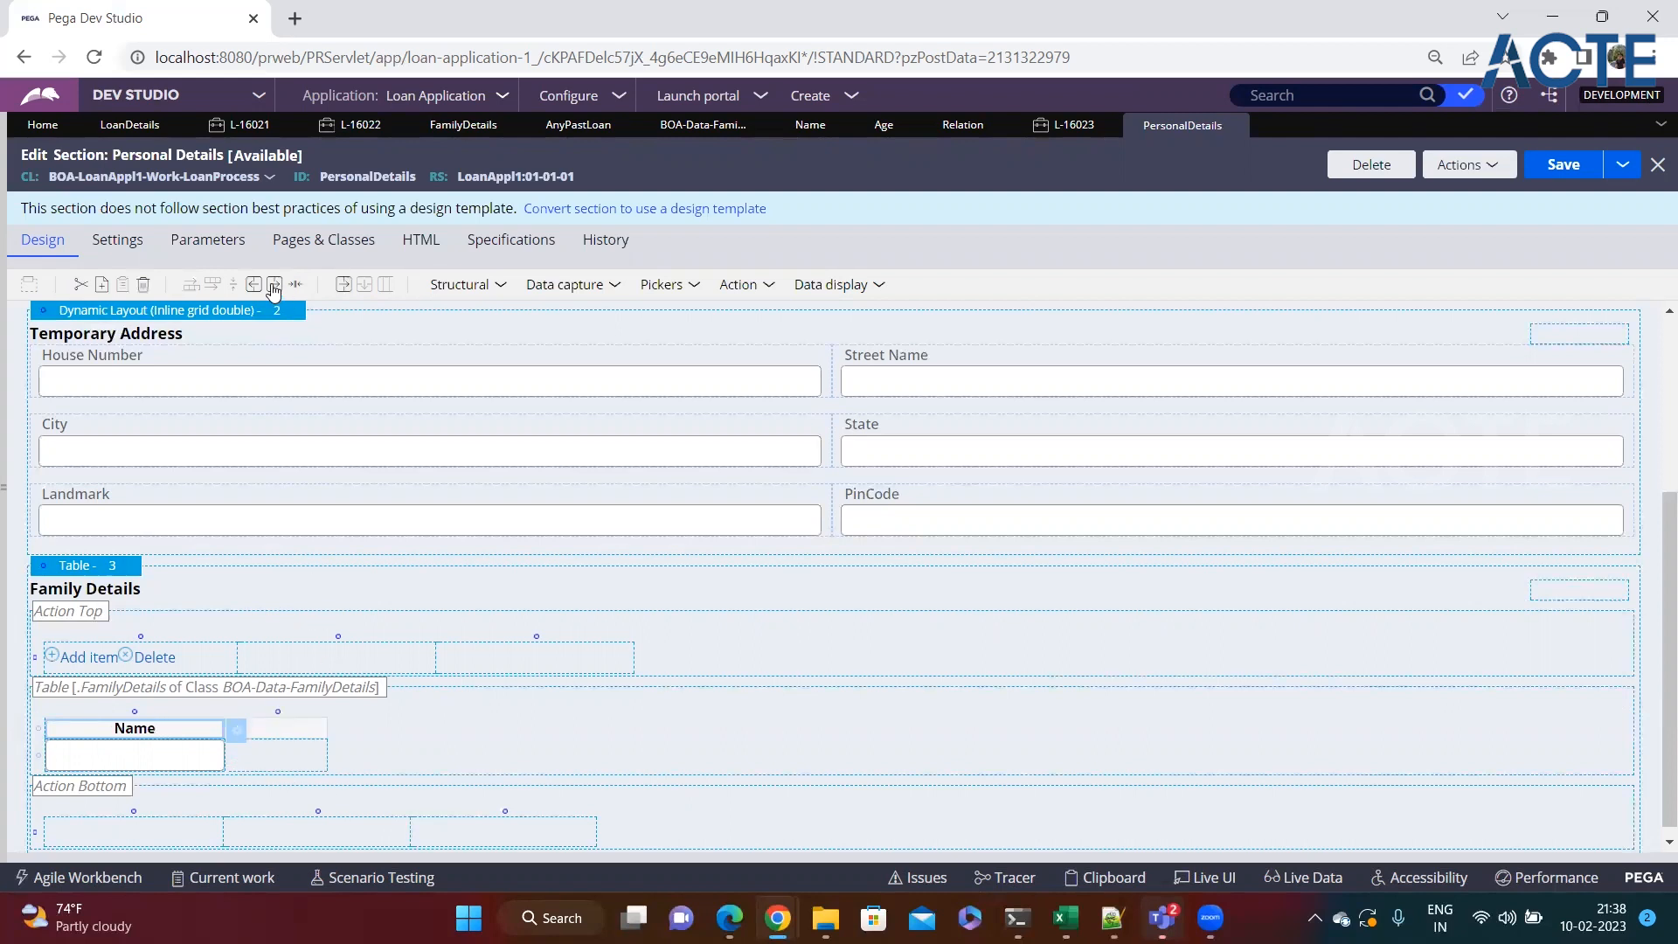
{"action": "left_click", "coordinate": [594, 285]}
{"action": "left_click_drag", "start_coordinate": [563, 321], "coordinate": [292, 769]}
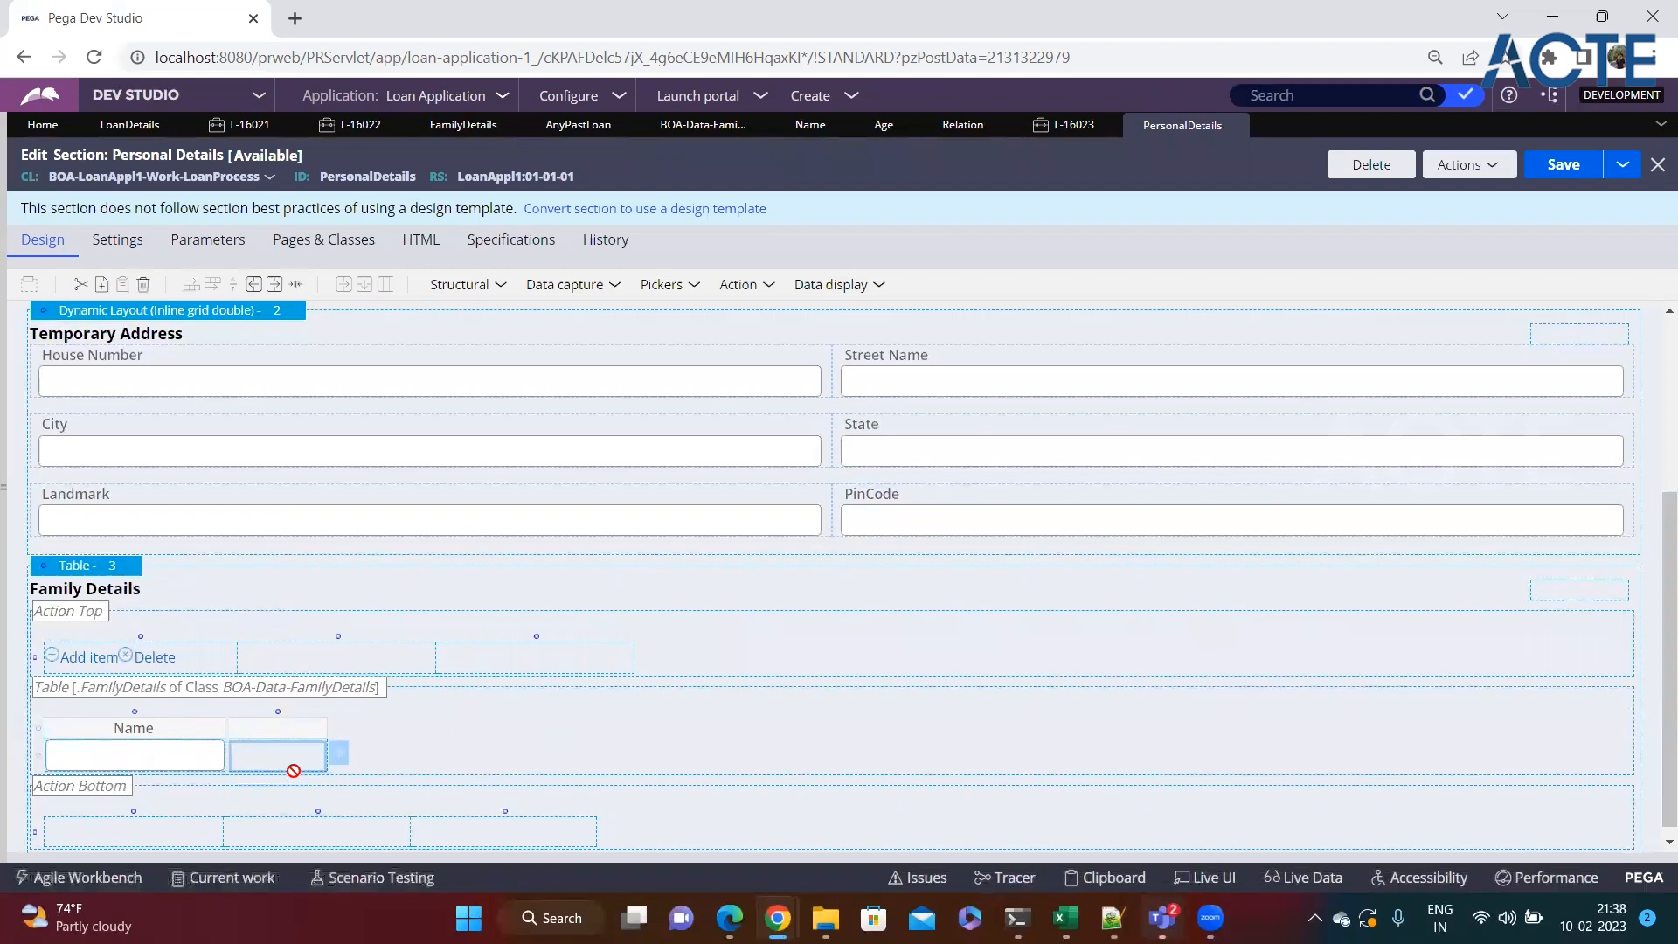
{"action": "left_click", "coordinate": [421, 757]}
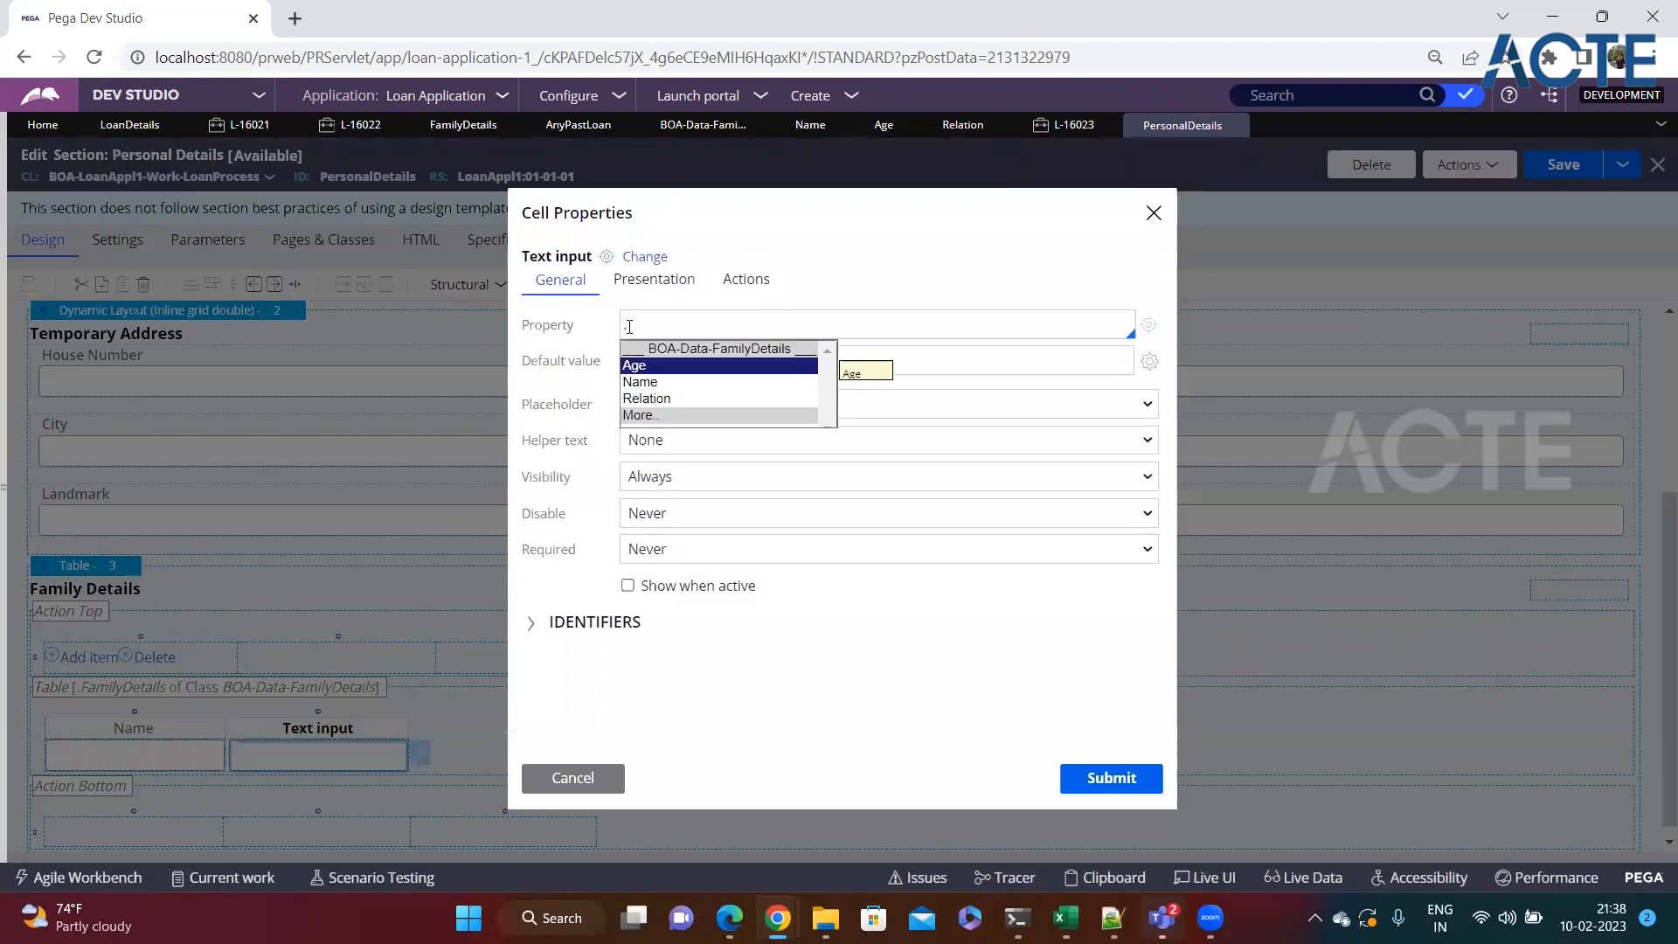
{"action": "key", "text": "Return"}
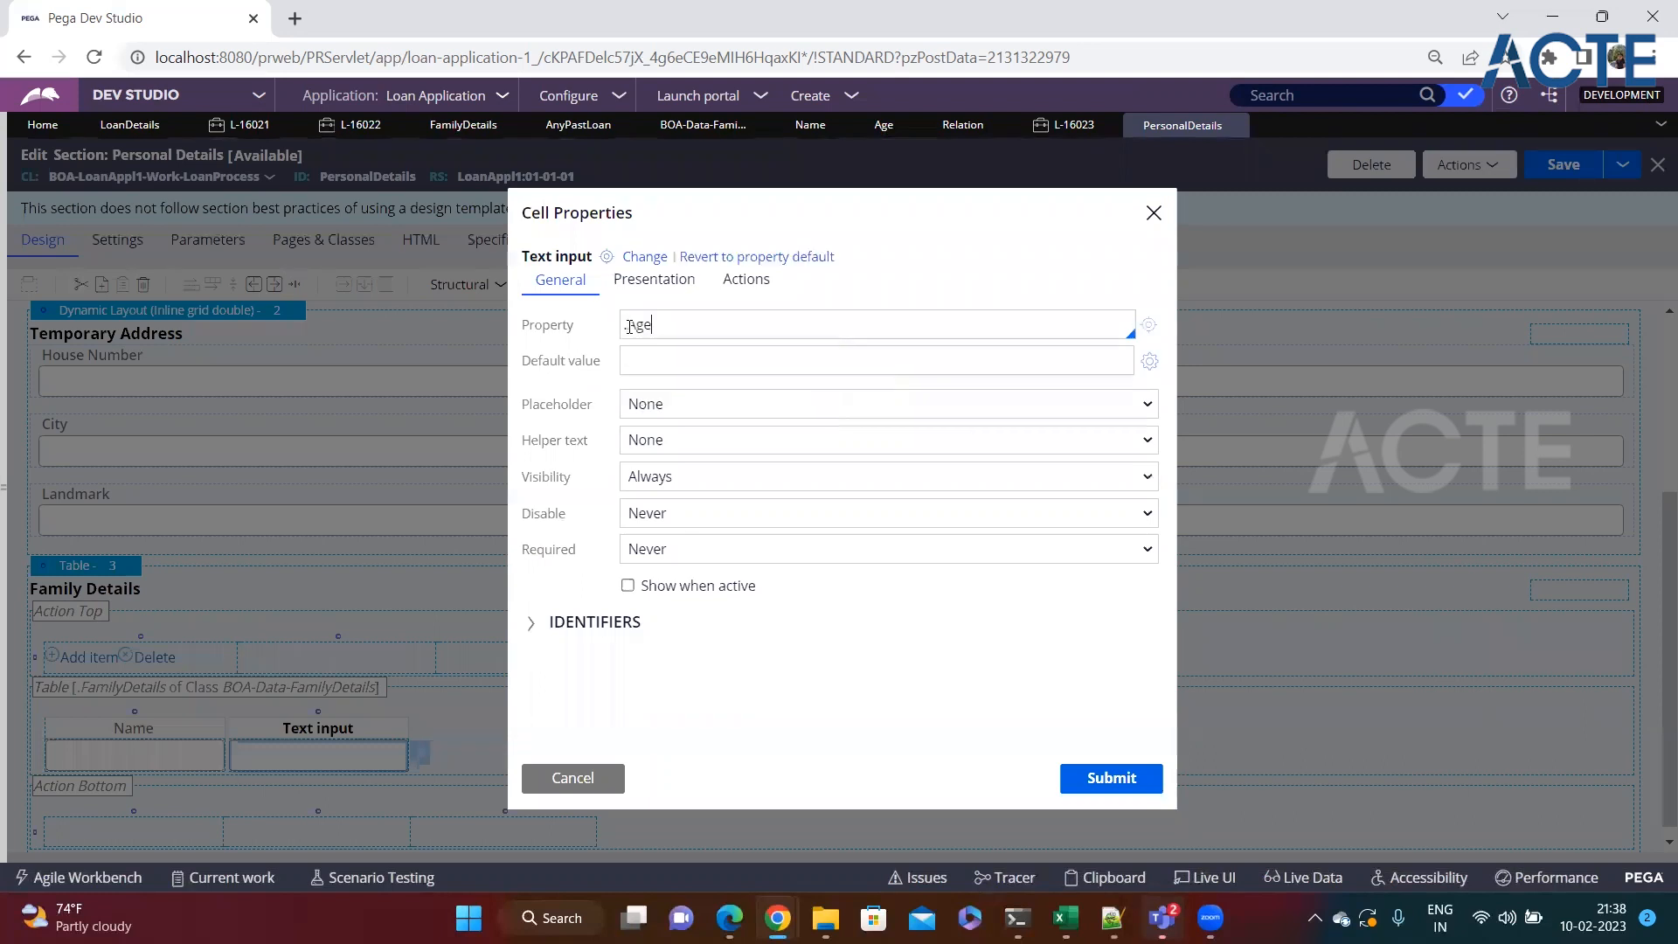
{"action": "left_click", "coordinate": [1077, 780]}
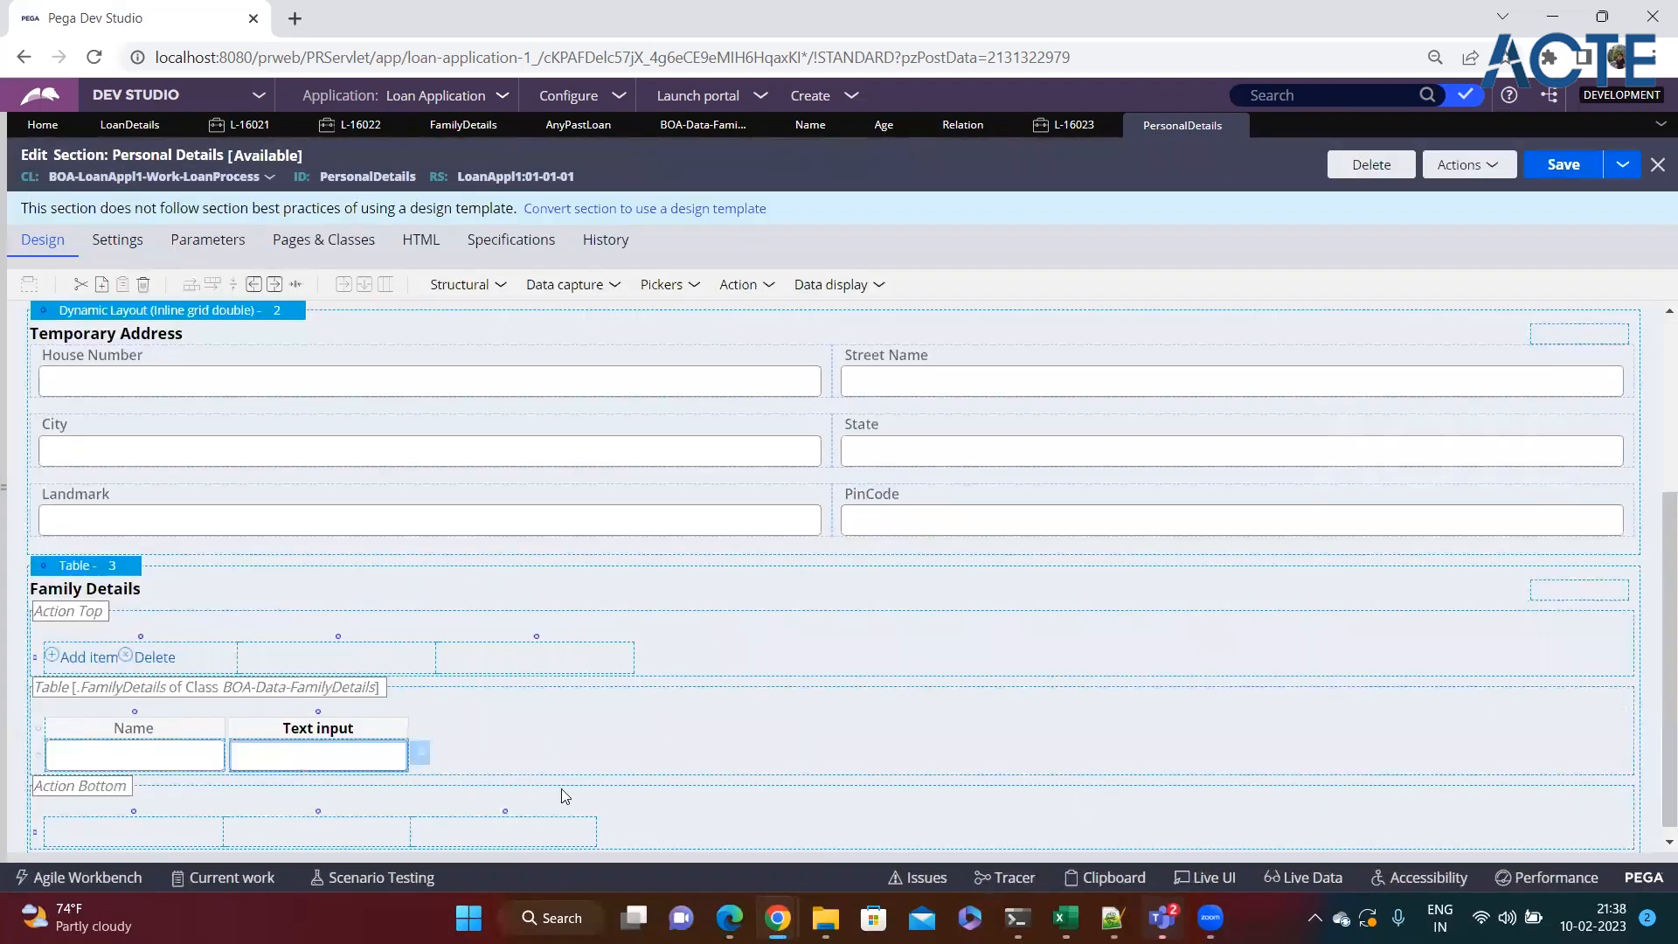
Replace the second column's header text with Age.
{"action": "left_click", "coordinate": [276, 732]}
{"action": "key", "text": "Delete"}
{"action": "key", "text": "Delete"}
{"action": "key", "text": "Delete"}
{"action": "key", "text": "Delete"}
{"action": "key", "text": "Delete"}
{"action": "key", "text": "Delete"}
{"action": "key", "text": "Delete"}
{"action": "key", "text": "Delete"}
{"action": "key", "text": "Delete"}
{"action": "key", "text": "Delete"}
{"action": "type", "text": "Age"}
Insert a column after Age and place a text input bound to .Relation in its row cell.
{"action": "left_click", "coordinate": [274, 286]}
{"action": "left_click", "coordinate": [460, 750]}
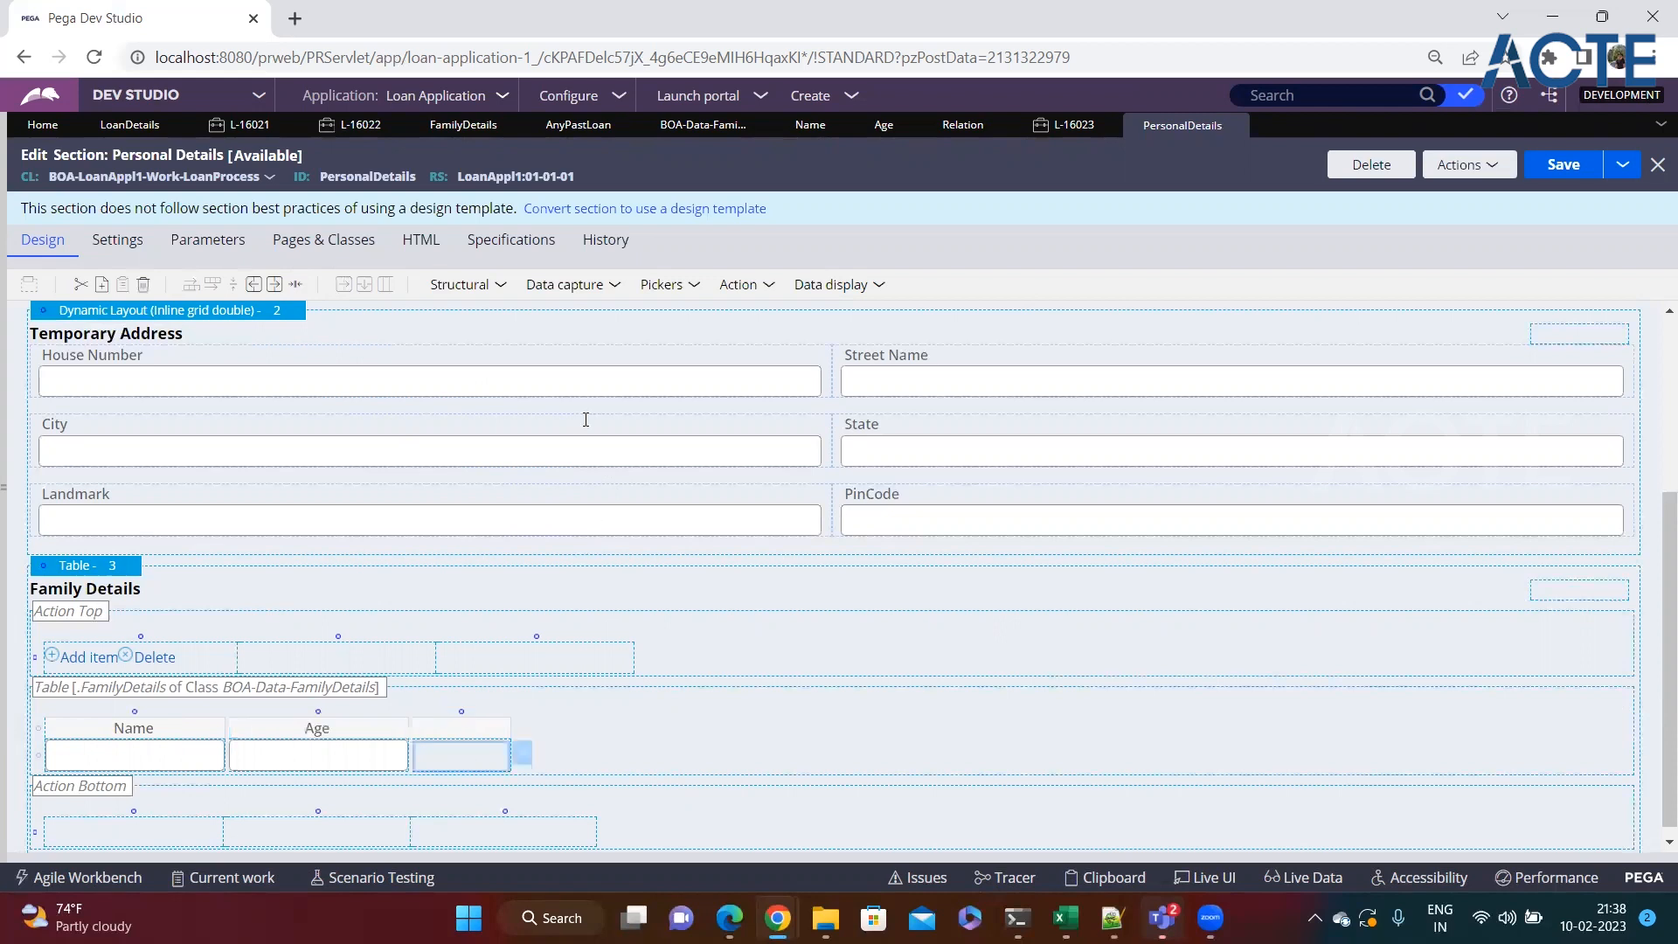
{"action": "left_click", "coordinate": [610, 285]}
{"action": "left_click", "coordinate": [603, 315]}
{"action": "left_click", "coordinate": [464, 757]}
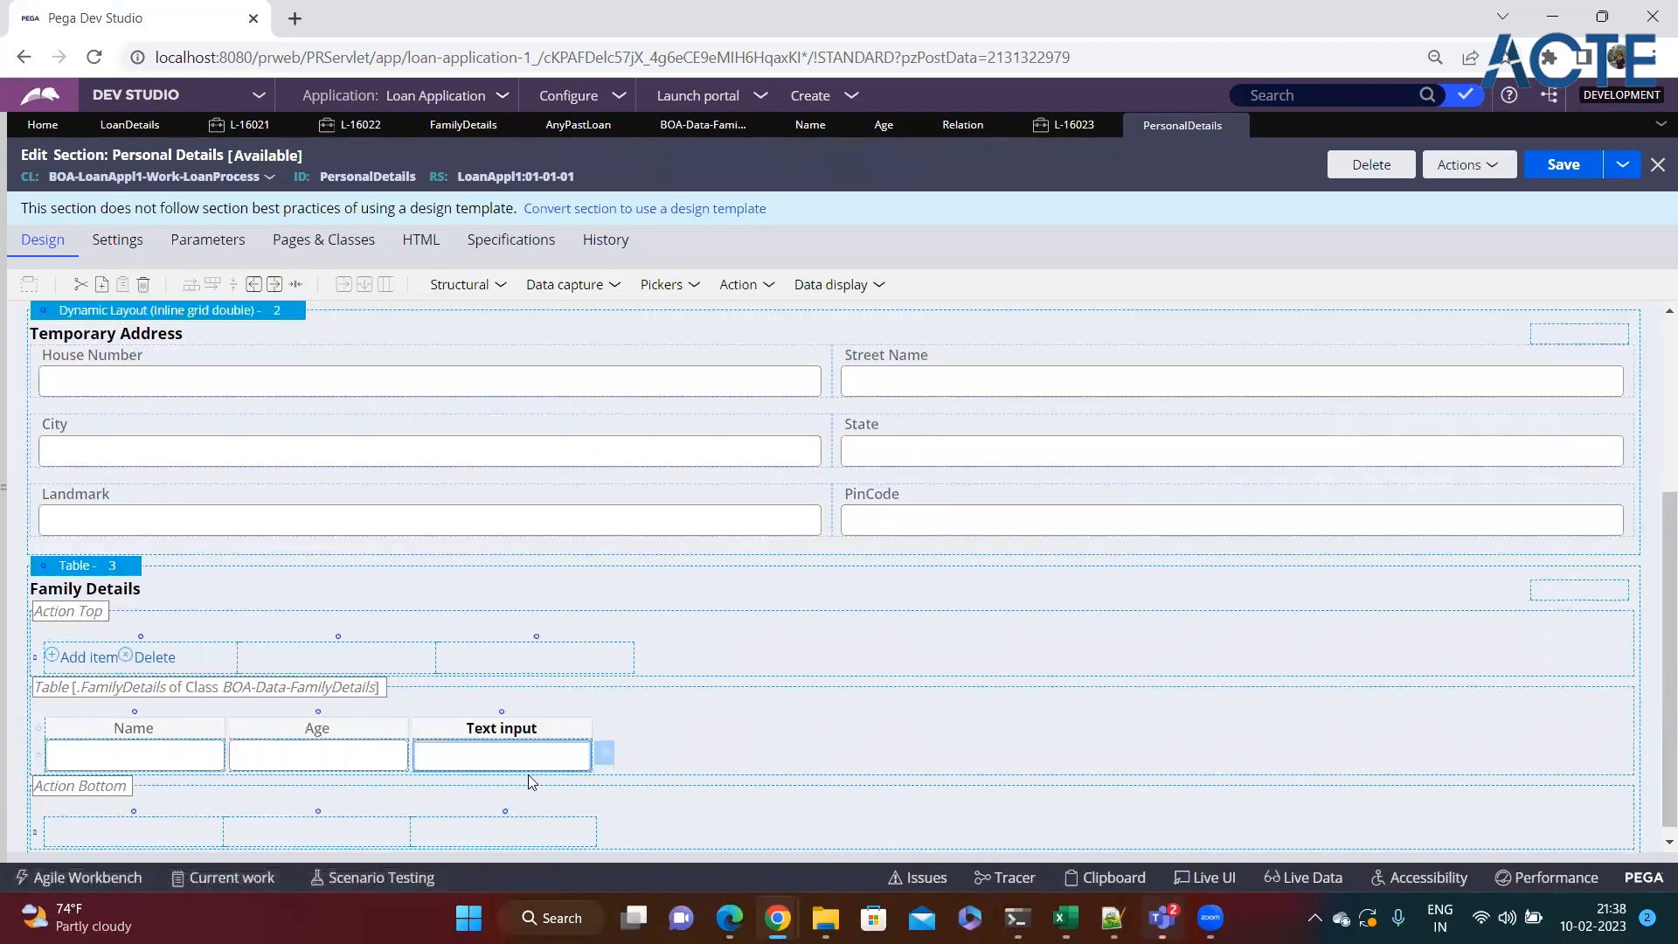
{"action": "left_click", "coordinate": [607, 758]}
{"action": "type", "text": ".rel"}
{"action": "key", "text": "Return"}
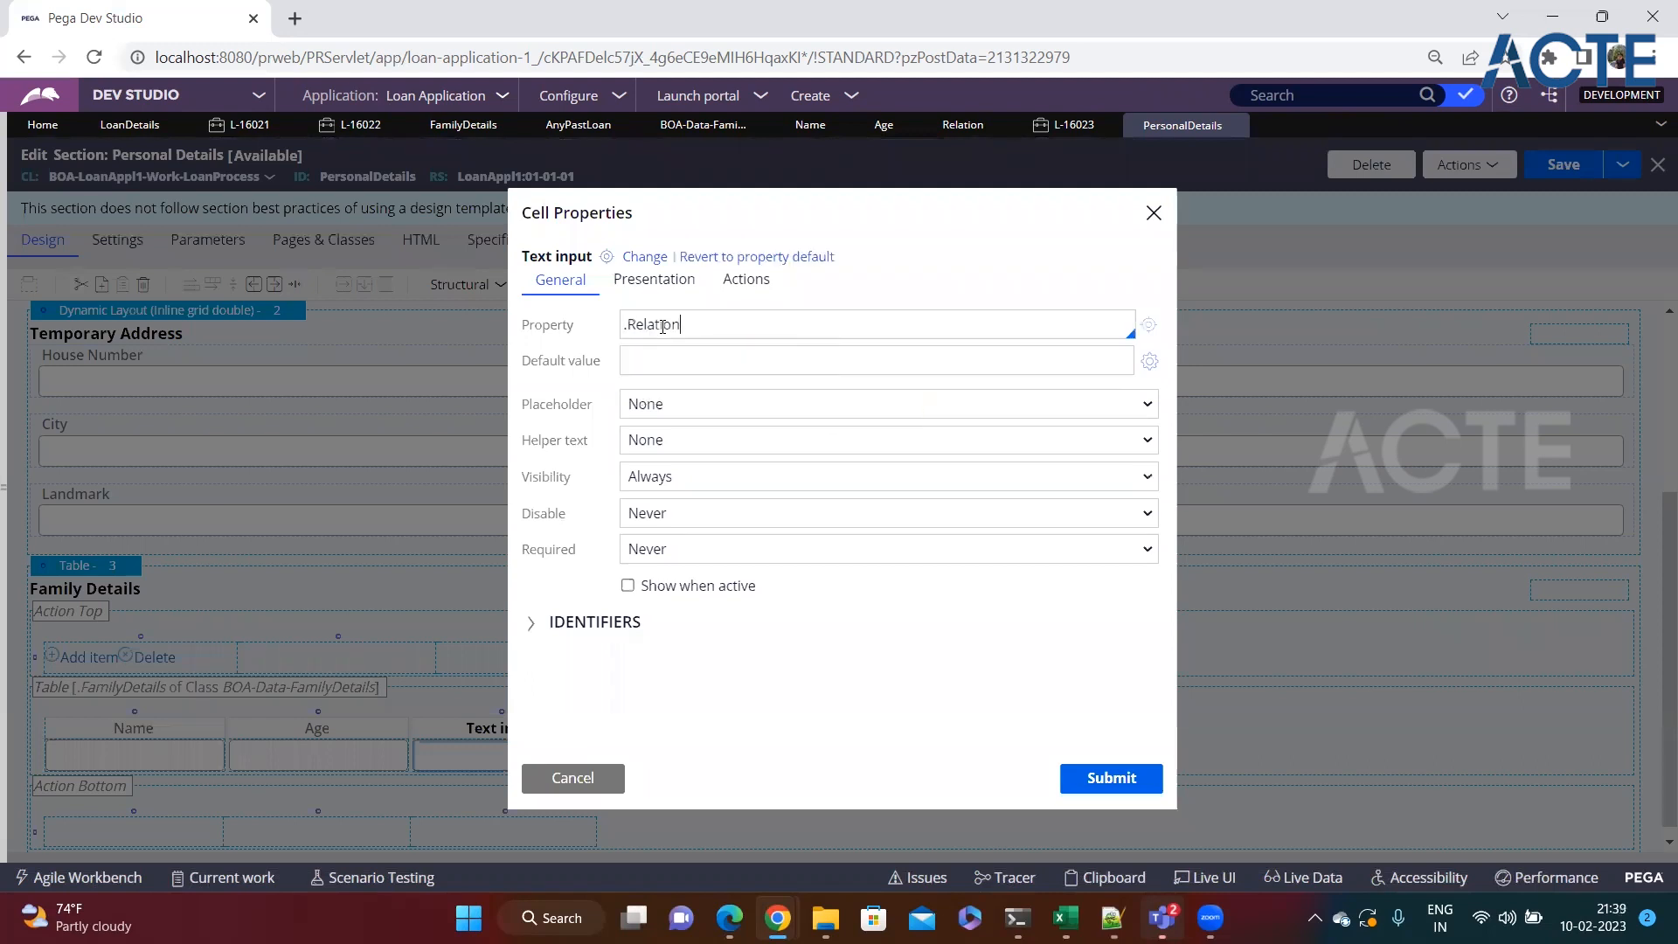
{"action": "left_click", "coordinate": [1111, 778]}
Label the third column's header Relation and save the Personal Details section.
{"action": "left_click", "coordinate": [467, 726]}
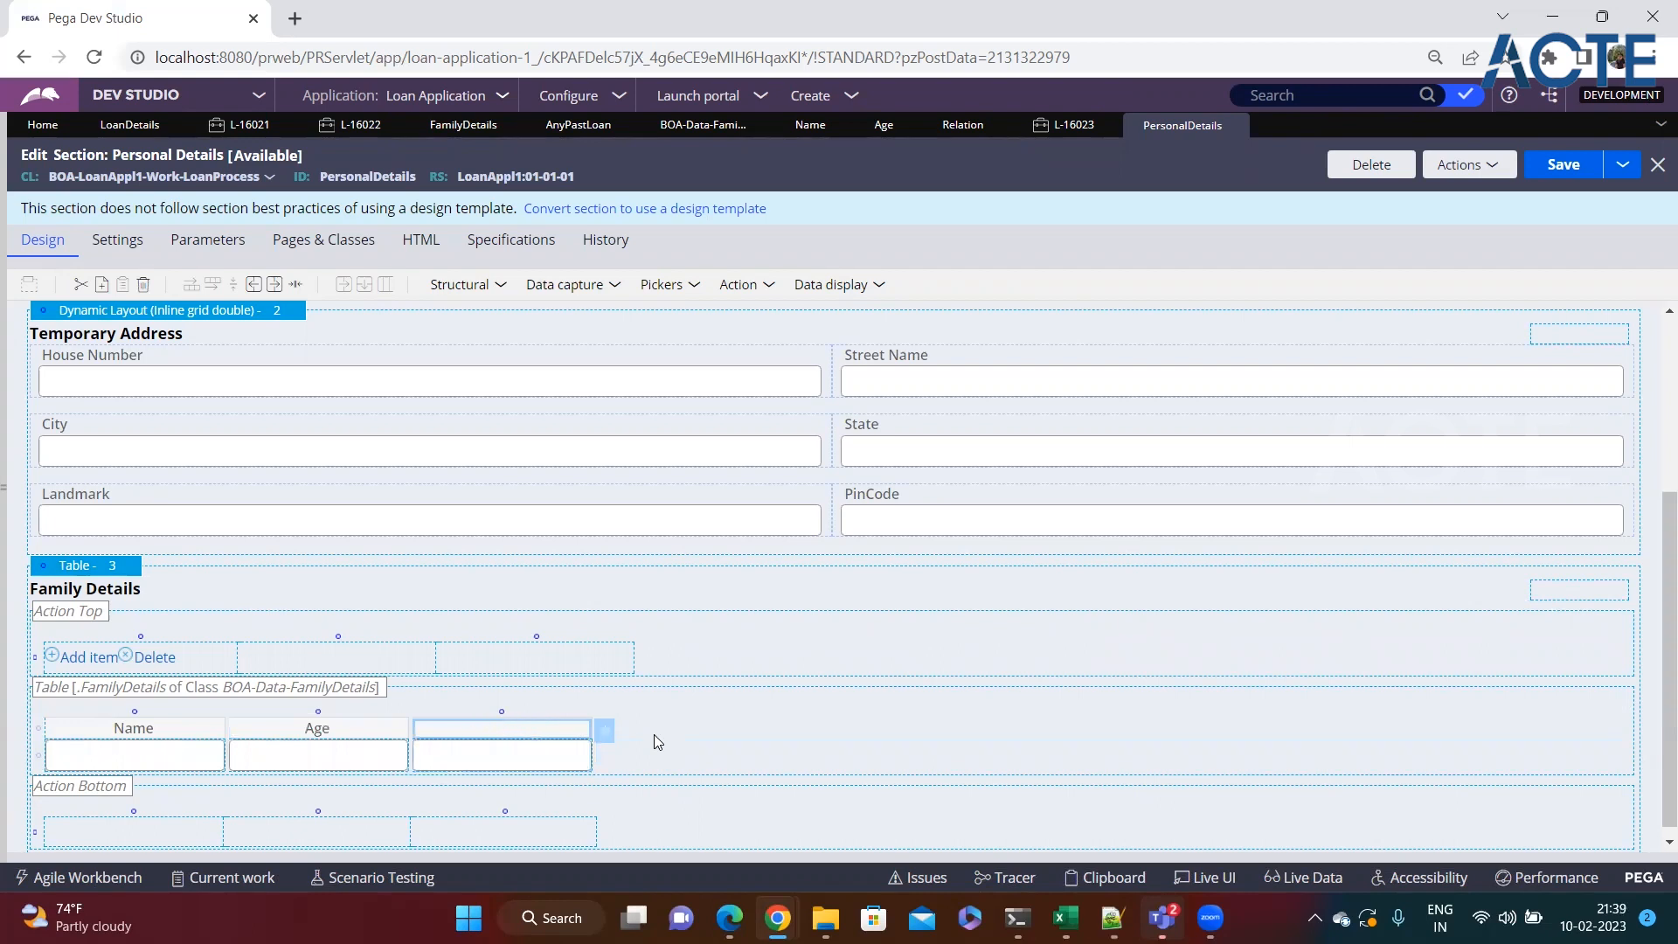
{"action": "type", "text": "Relation"}
{"action": "key", "text": "ctrl+s"}
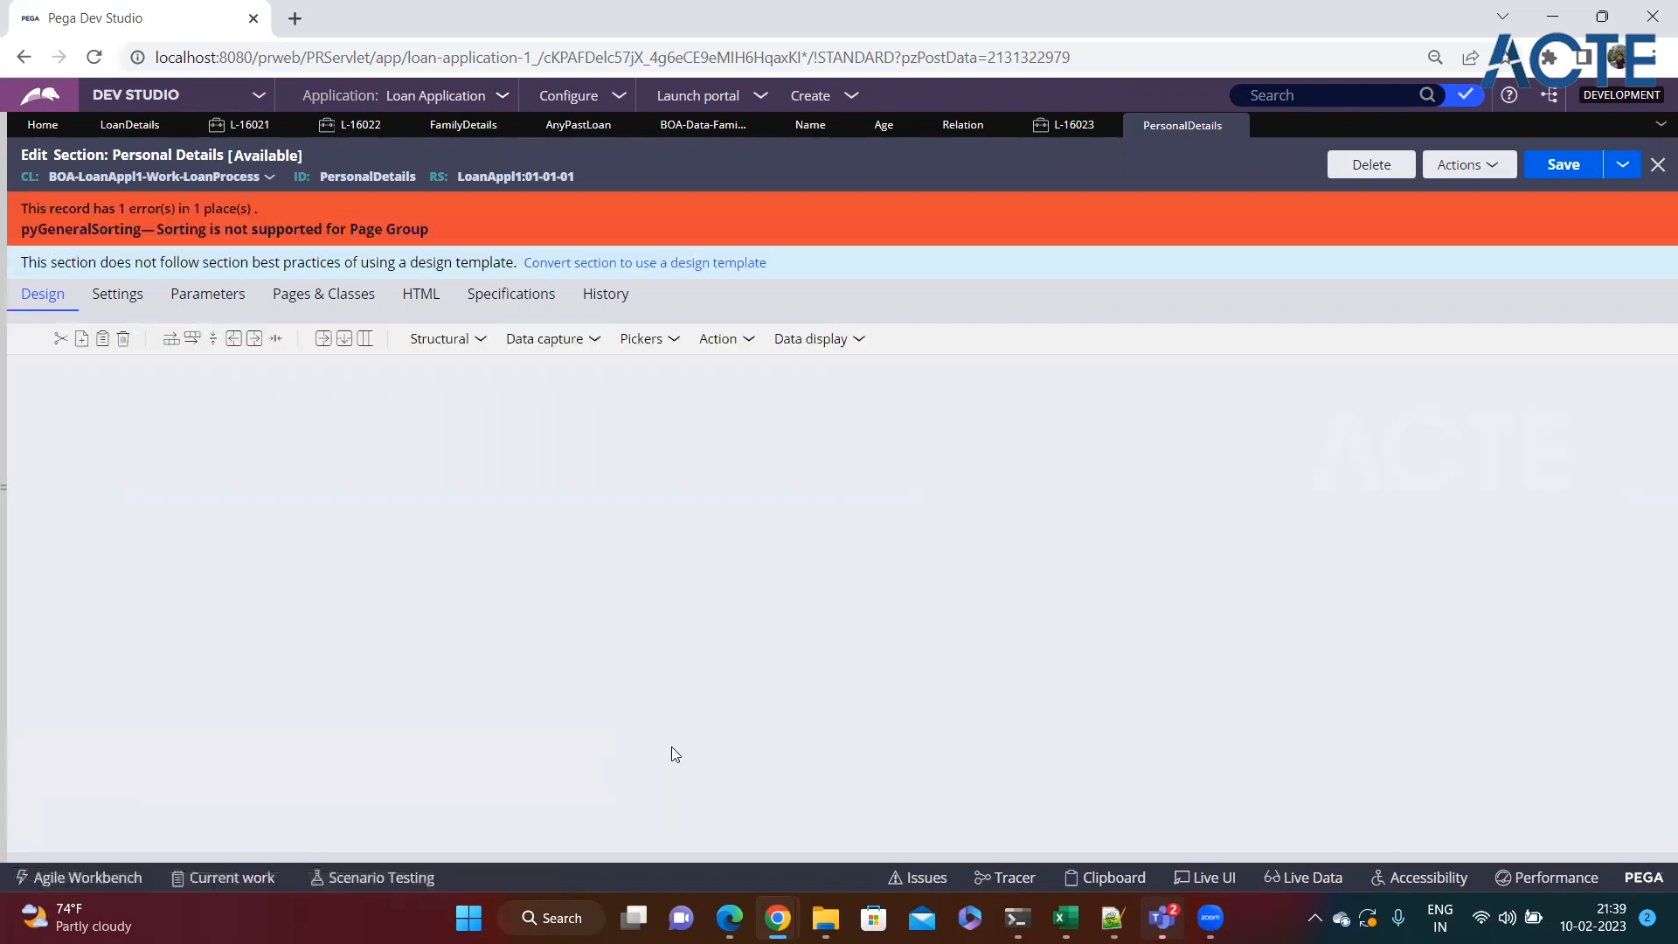
Disallow column sorting in the Family Details table's layout operations and save the Personal Details section.
{"action": "scroll", "coordinate": [570, 774], "scroll_direction": "down", "scroll_amount": 4}
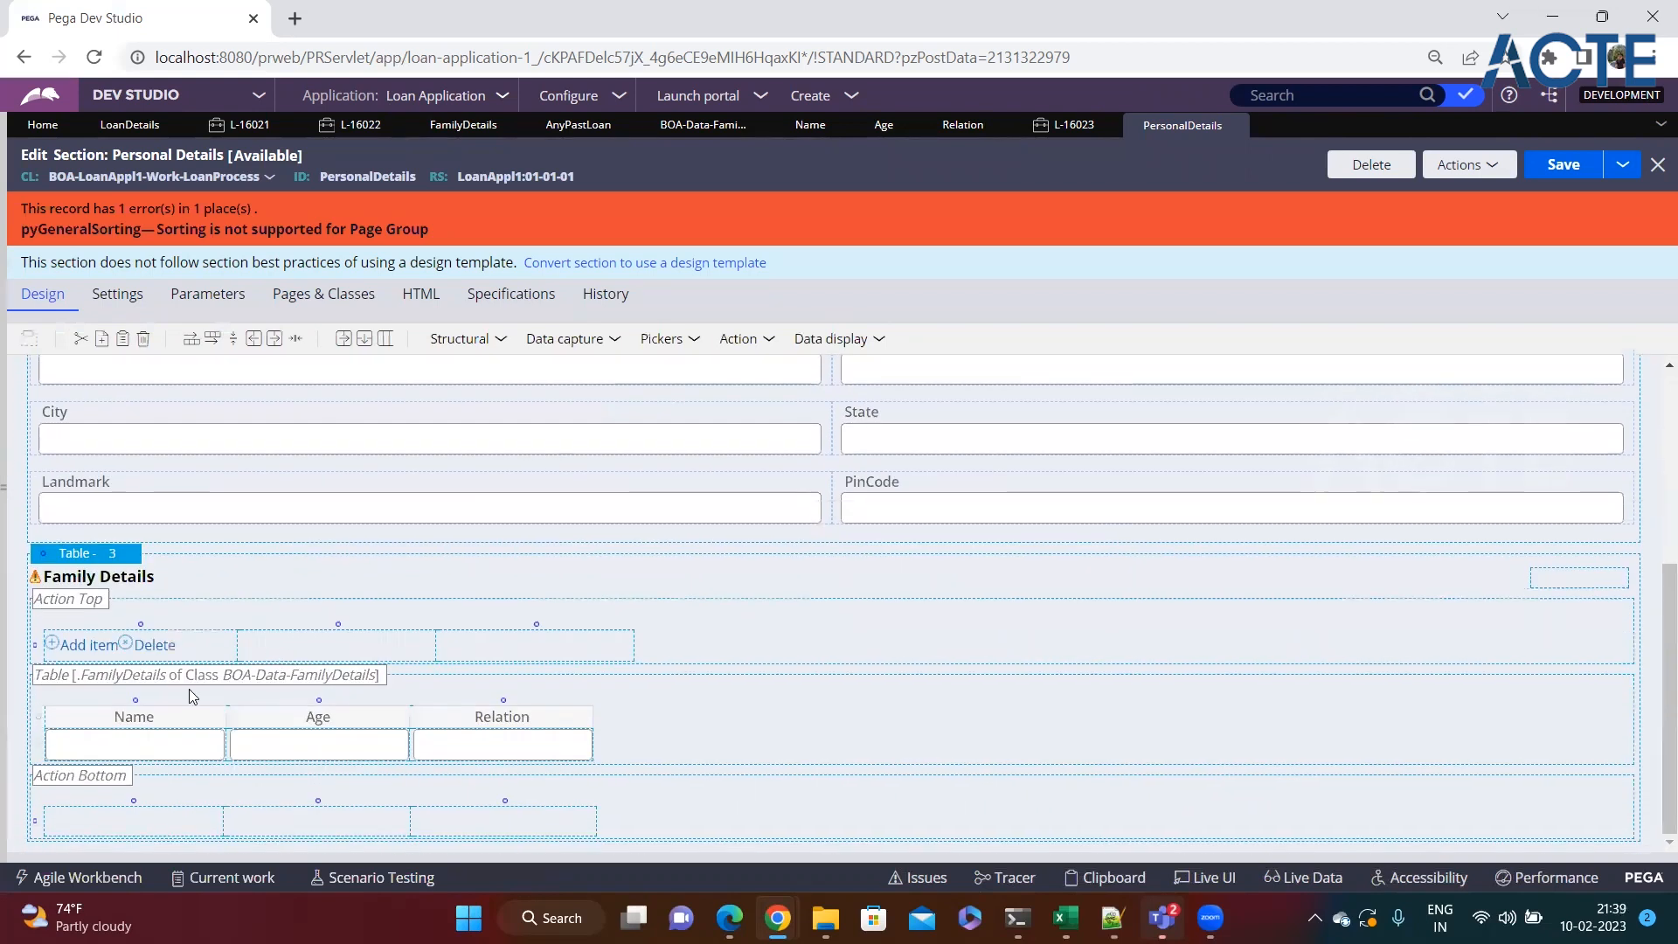
{"action": "left_click", "coordinate": [86, 559]}
{"action": "left_click", "coordinate": [142, 555]}
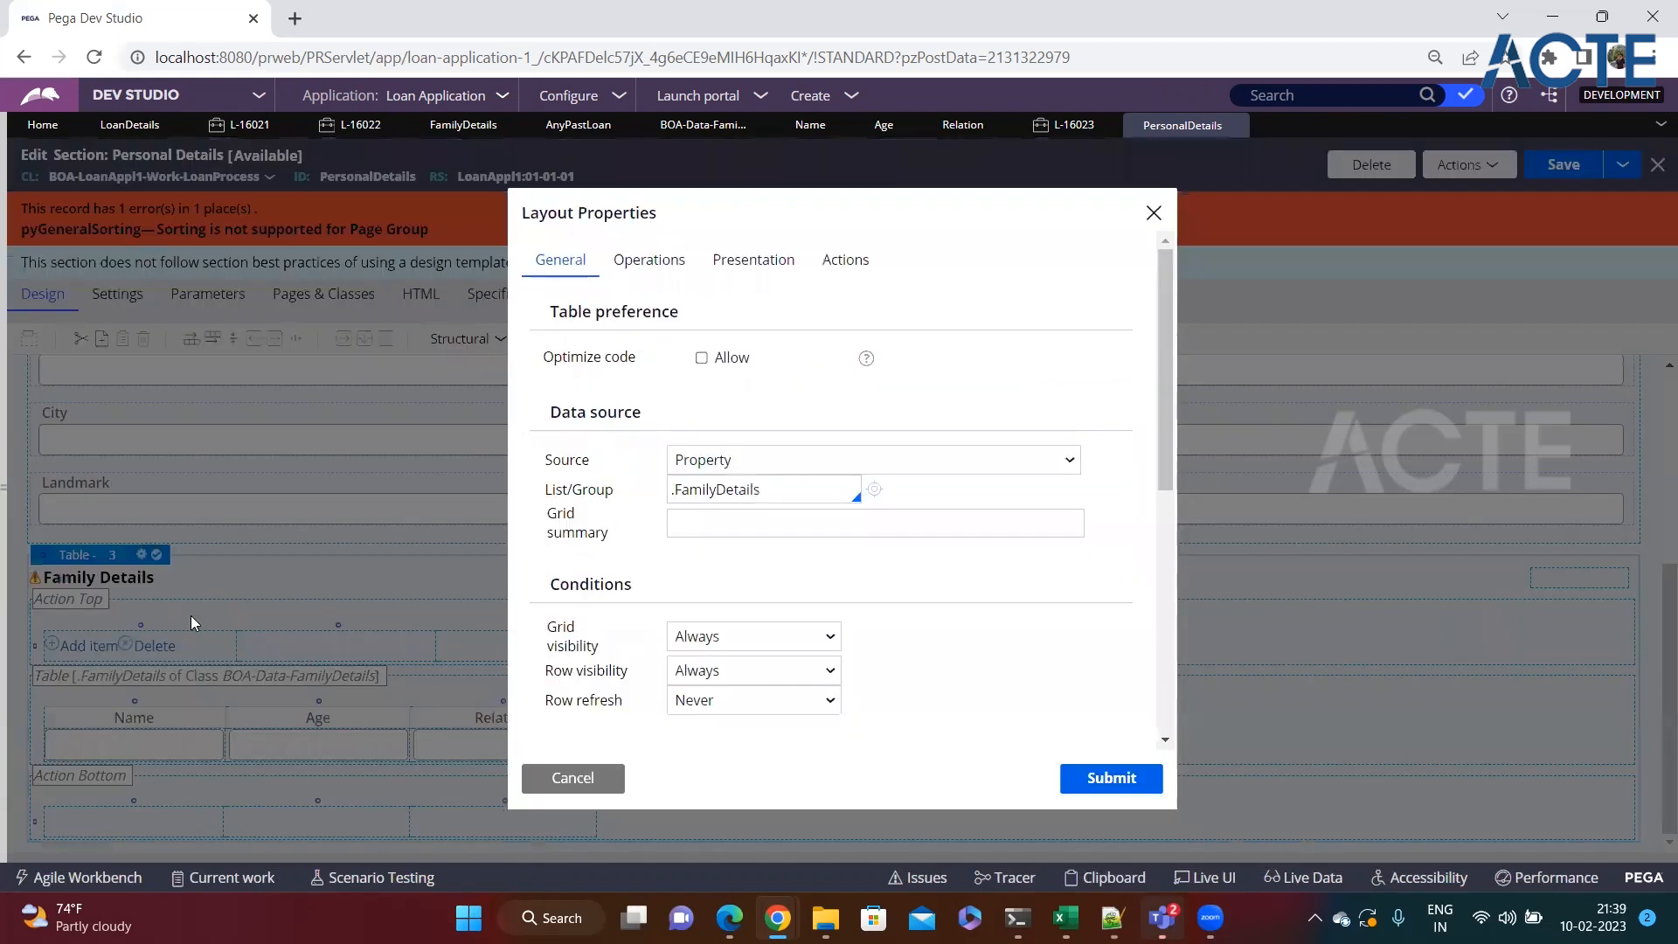
{"action": "left_click", "coordinate": [752, 261]}
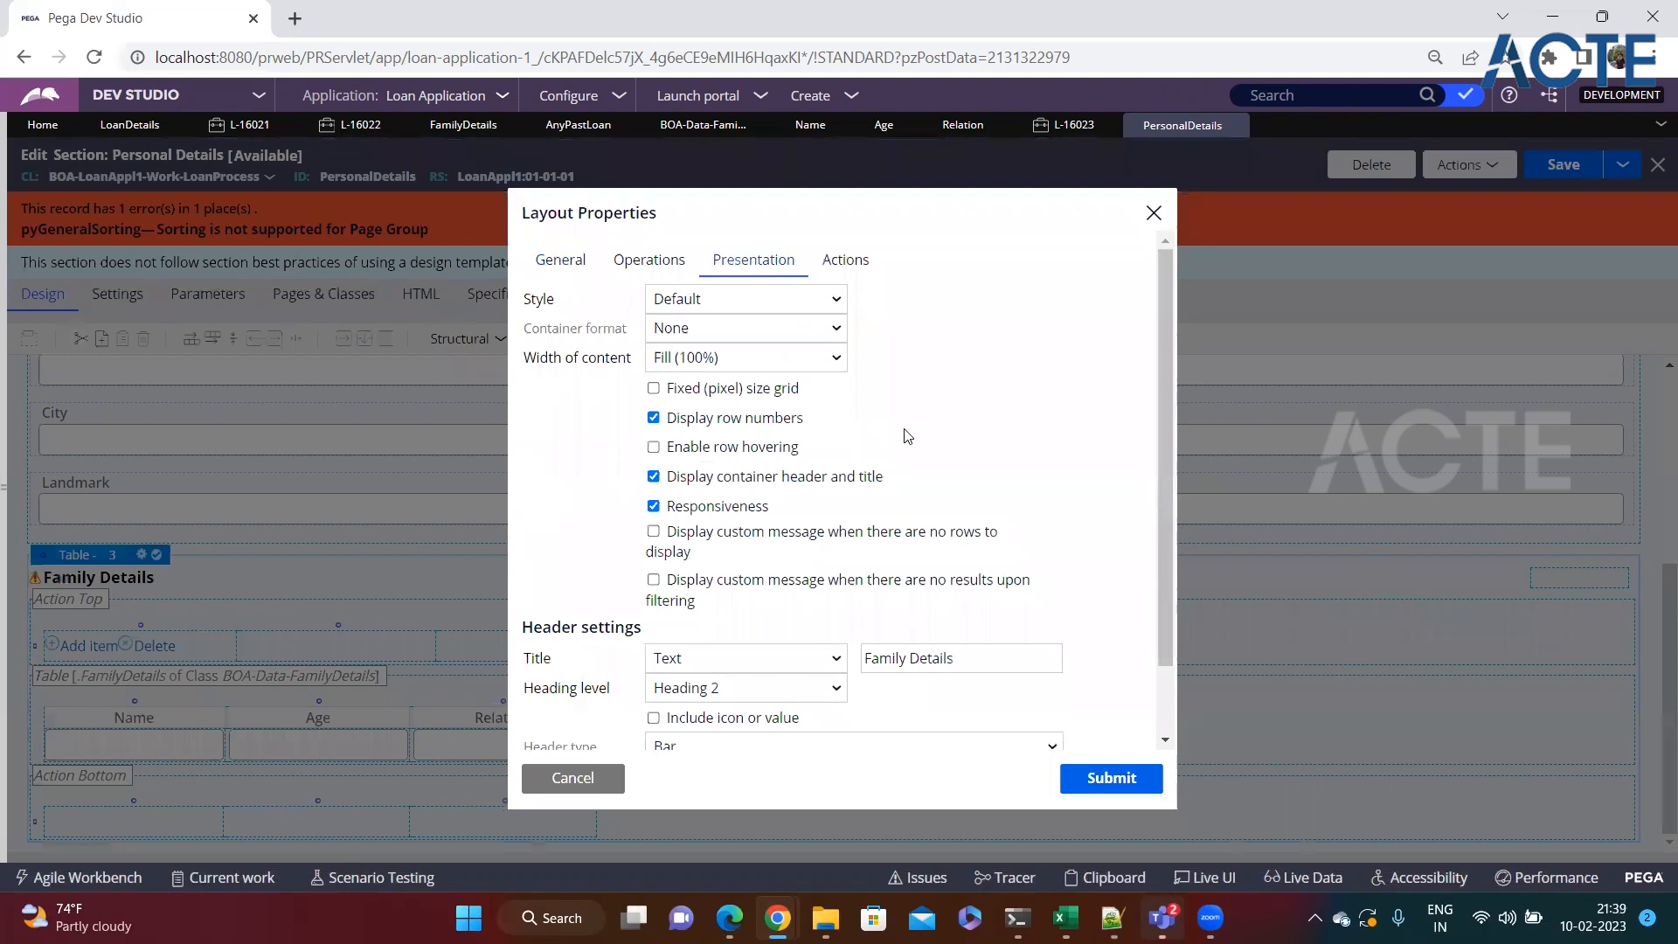
{"action": "scroll", "coordinate": [911, 438], "scroll_direction": "down", "scroll_amount": 2}
{"action": "scroll", "coordinate": [915, 442], "scroll_direction": "up", "scroll_amount": 2}
{"action": "left_click", "coordinate": [665, 259]}
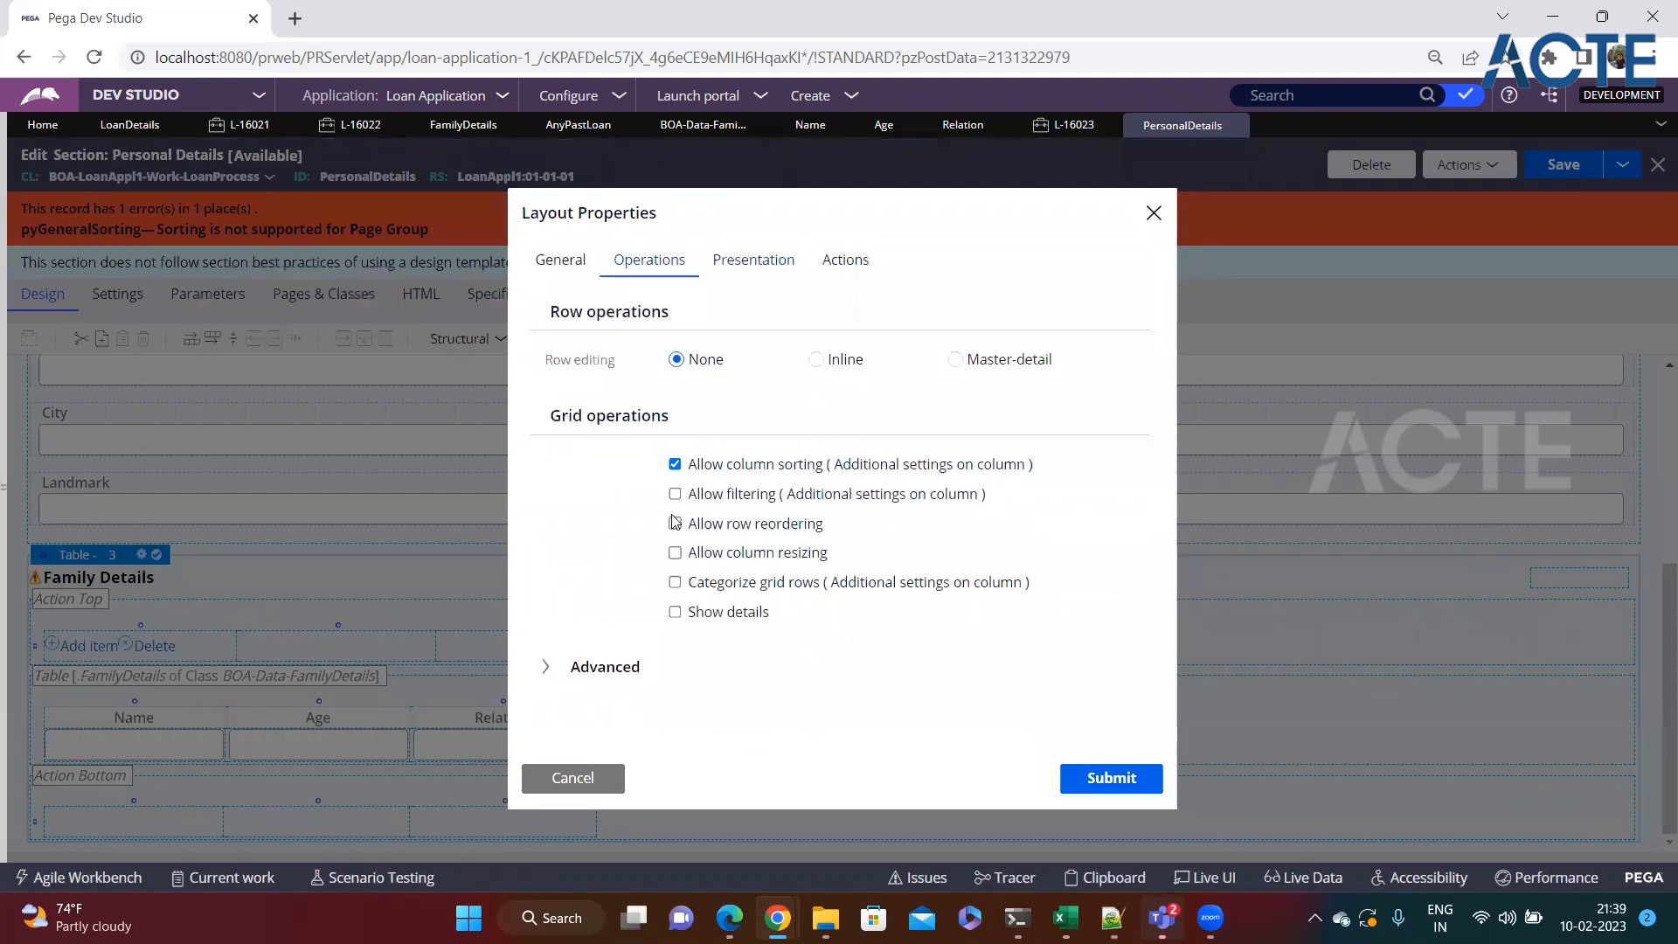
{"action": "left_click", "coordinate": [675, 466]}
{"action": "left_click", "coordinate": [1108, 778]}
{"action": "left_click", "coordinate": [1533, 171]}
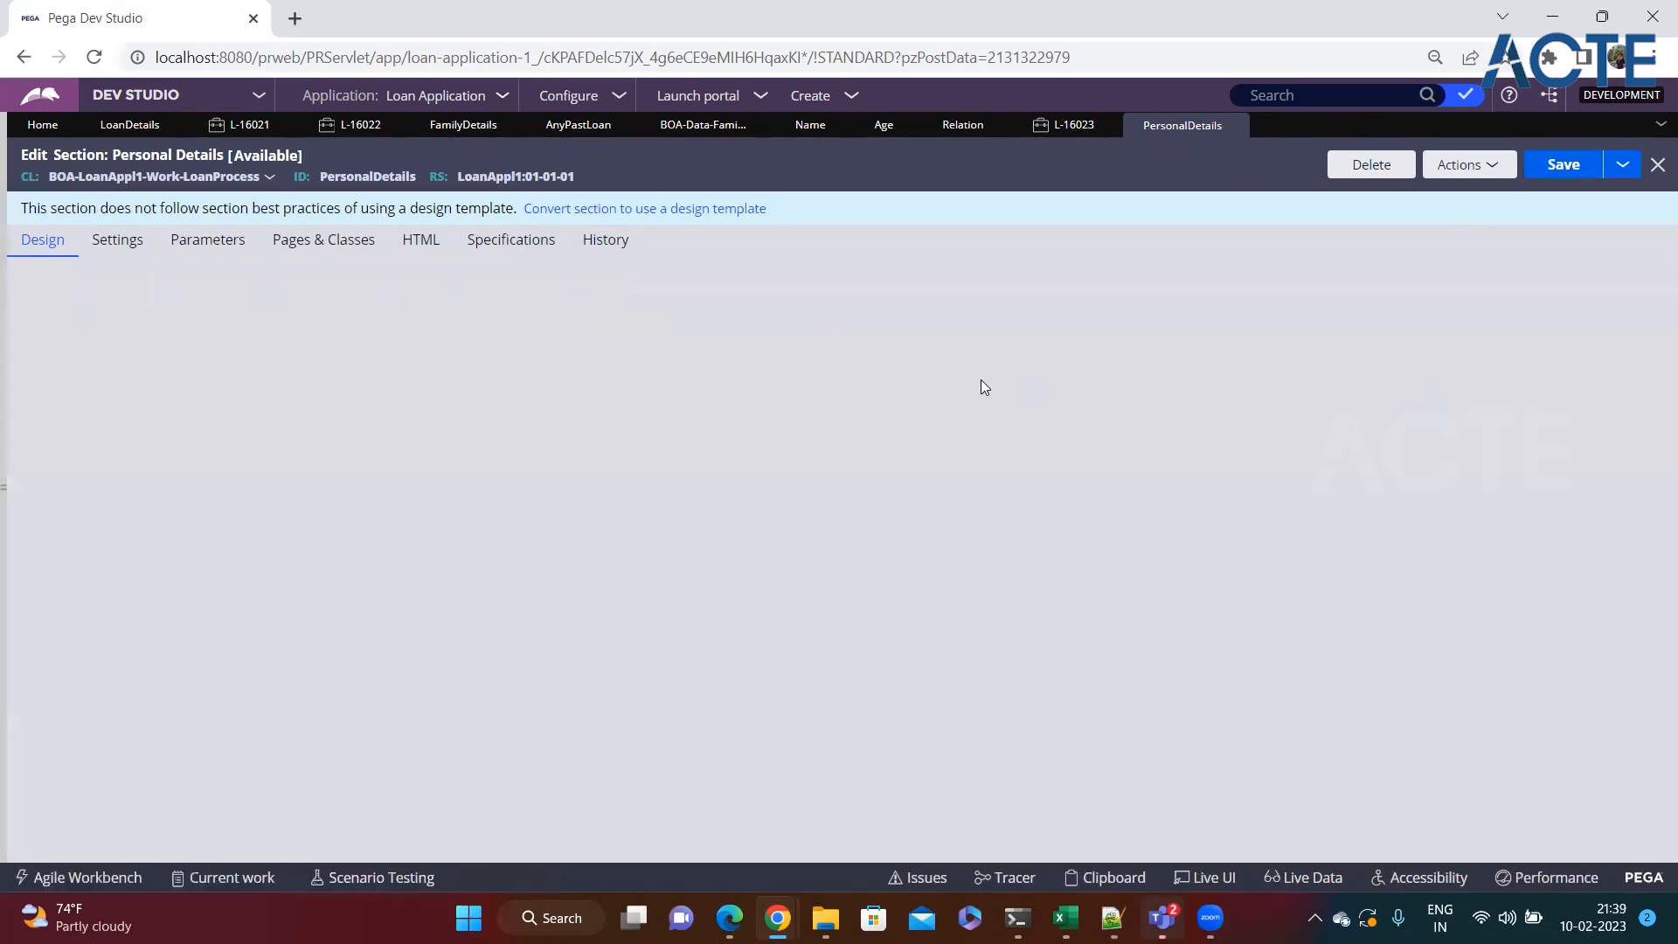
Set the Family Details table's row editing to Inline with rows always editable, and save the section.
{"action": "scroll", "coordinate": [587, 479], "scroll_direction": "down", "scroll_amount": 3}
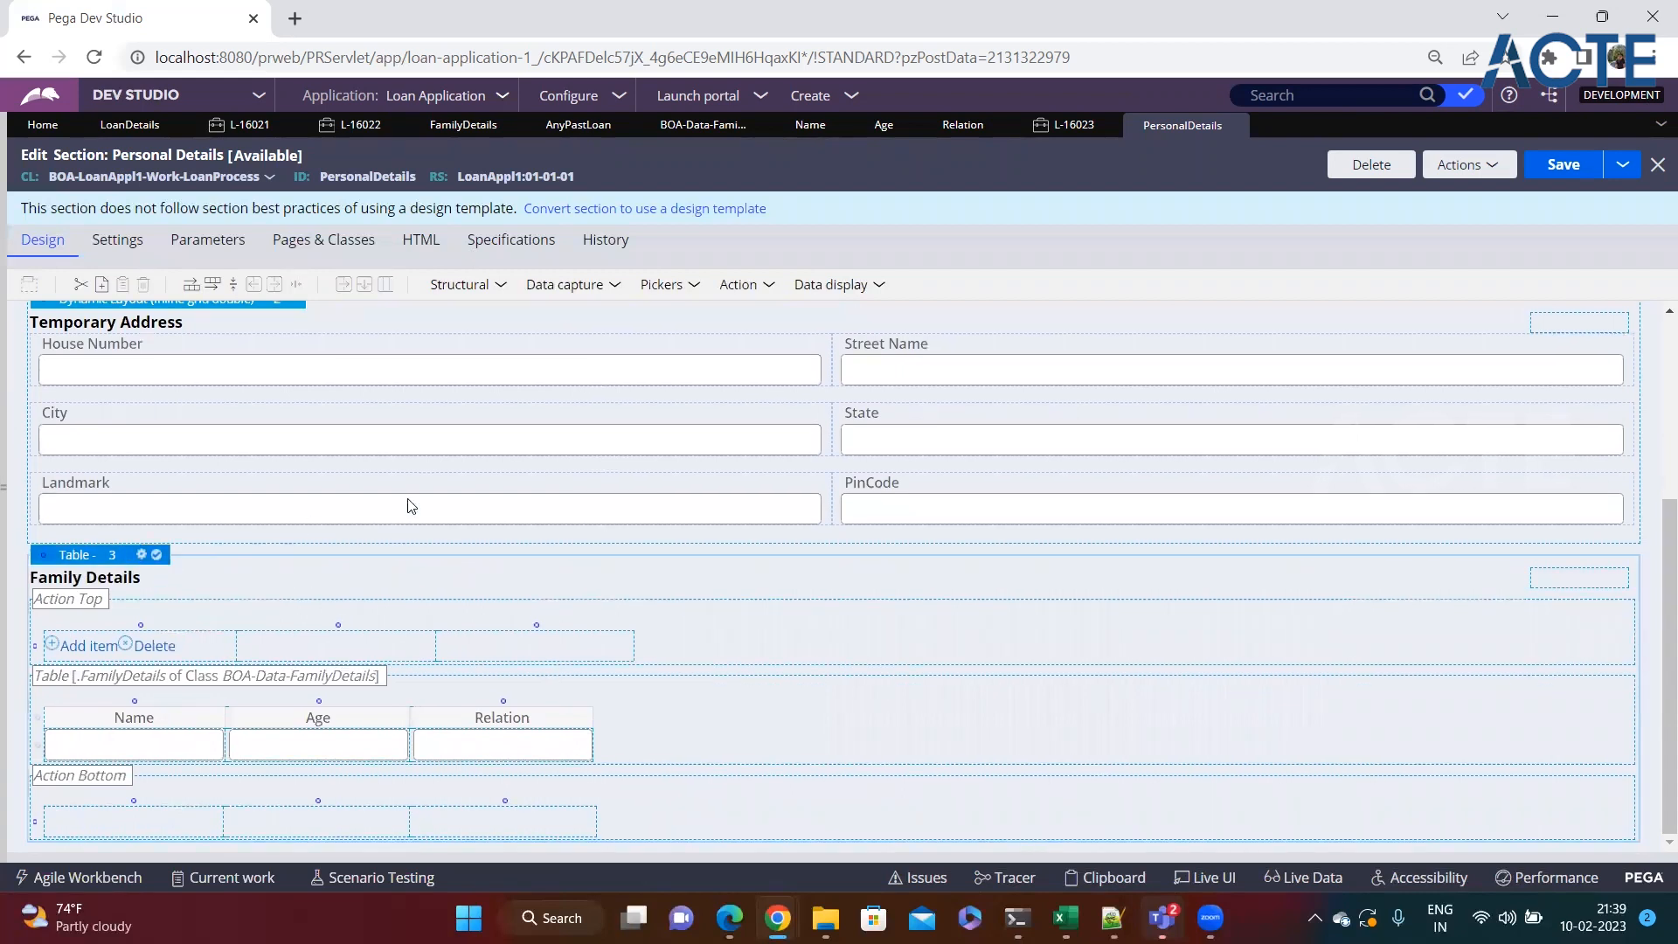
{"action": "left_click", "coordinate": [141, 554]}
{"action": "left_click", "coordinate": [658, 266]}
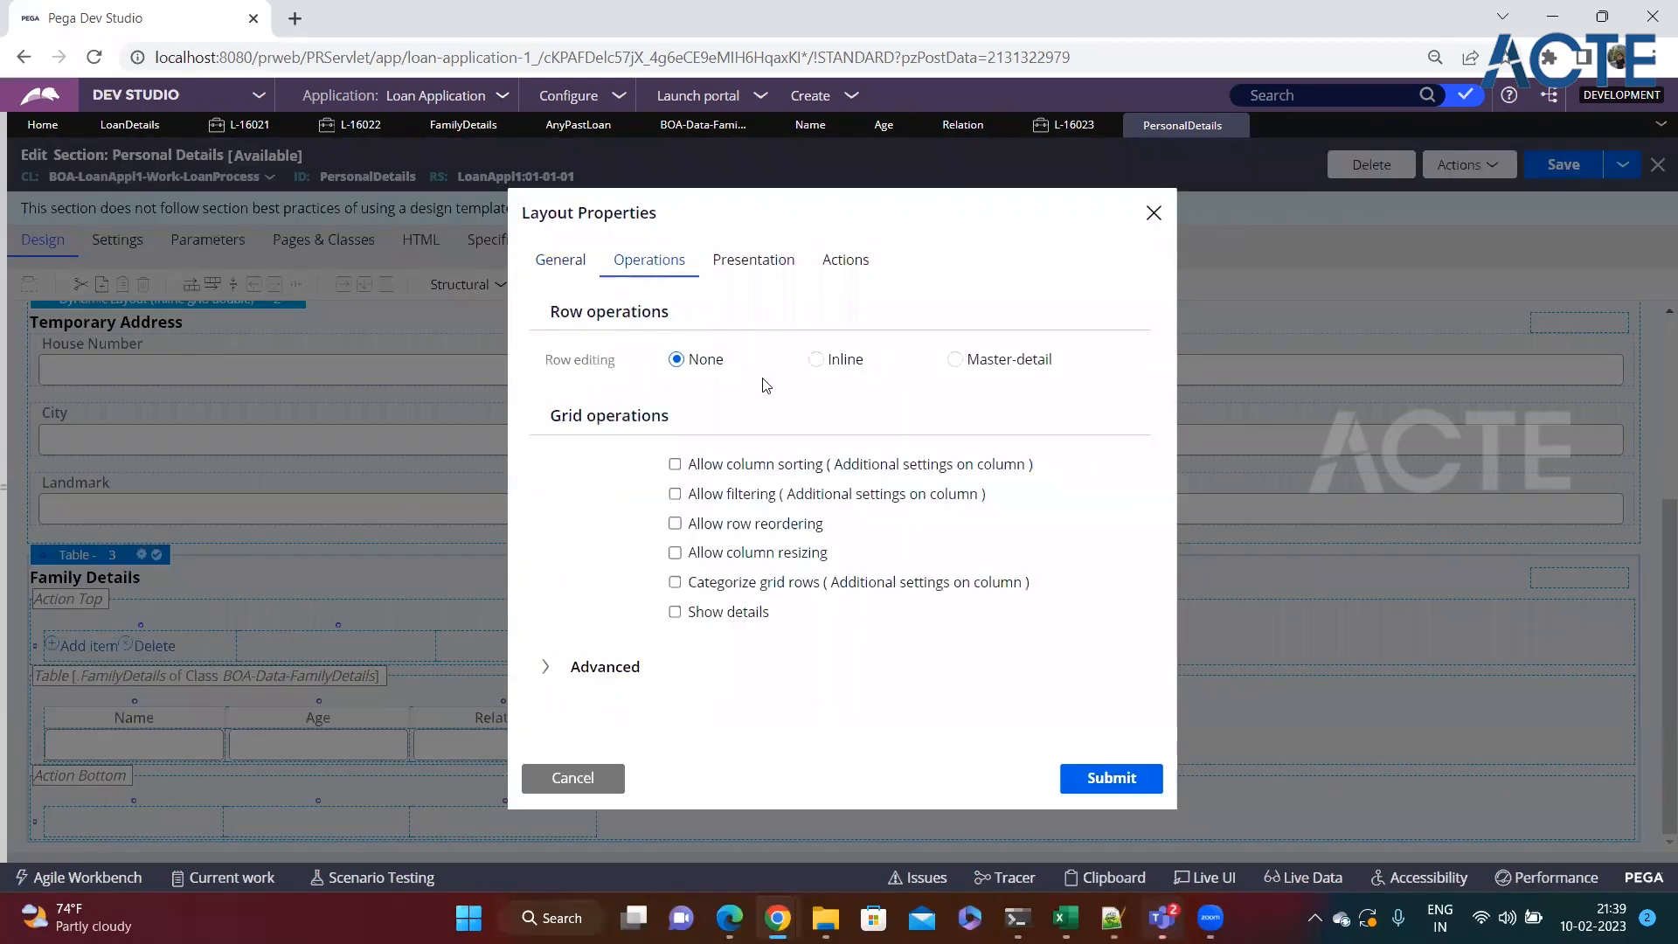
{"action": "left_click", "coordinate": [818, 364]}
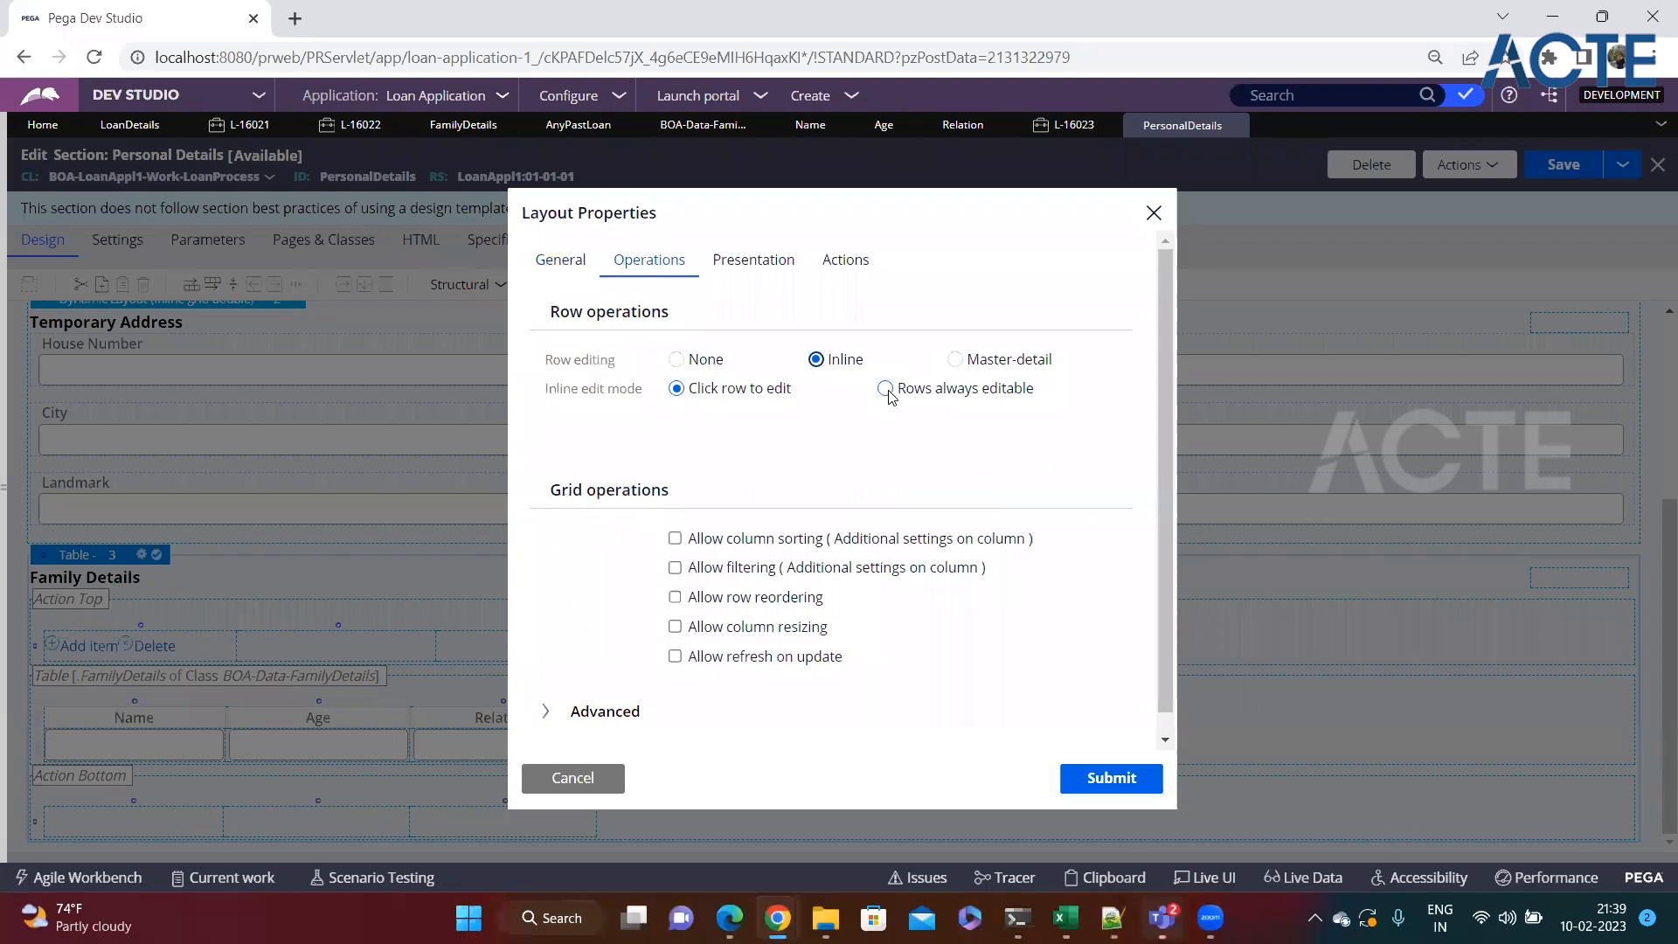
{"action": "left_click", "coordinate": [886, 389]}
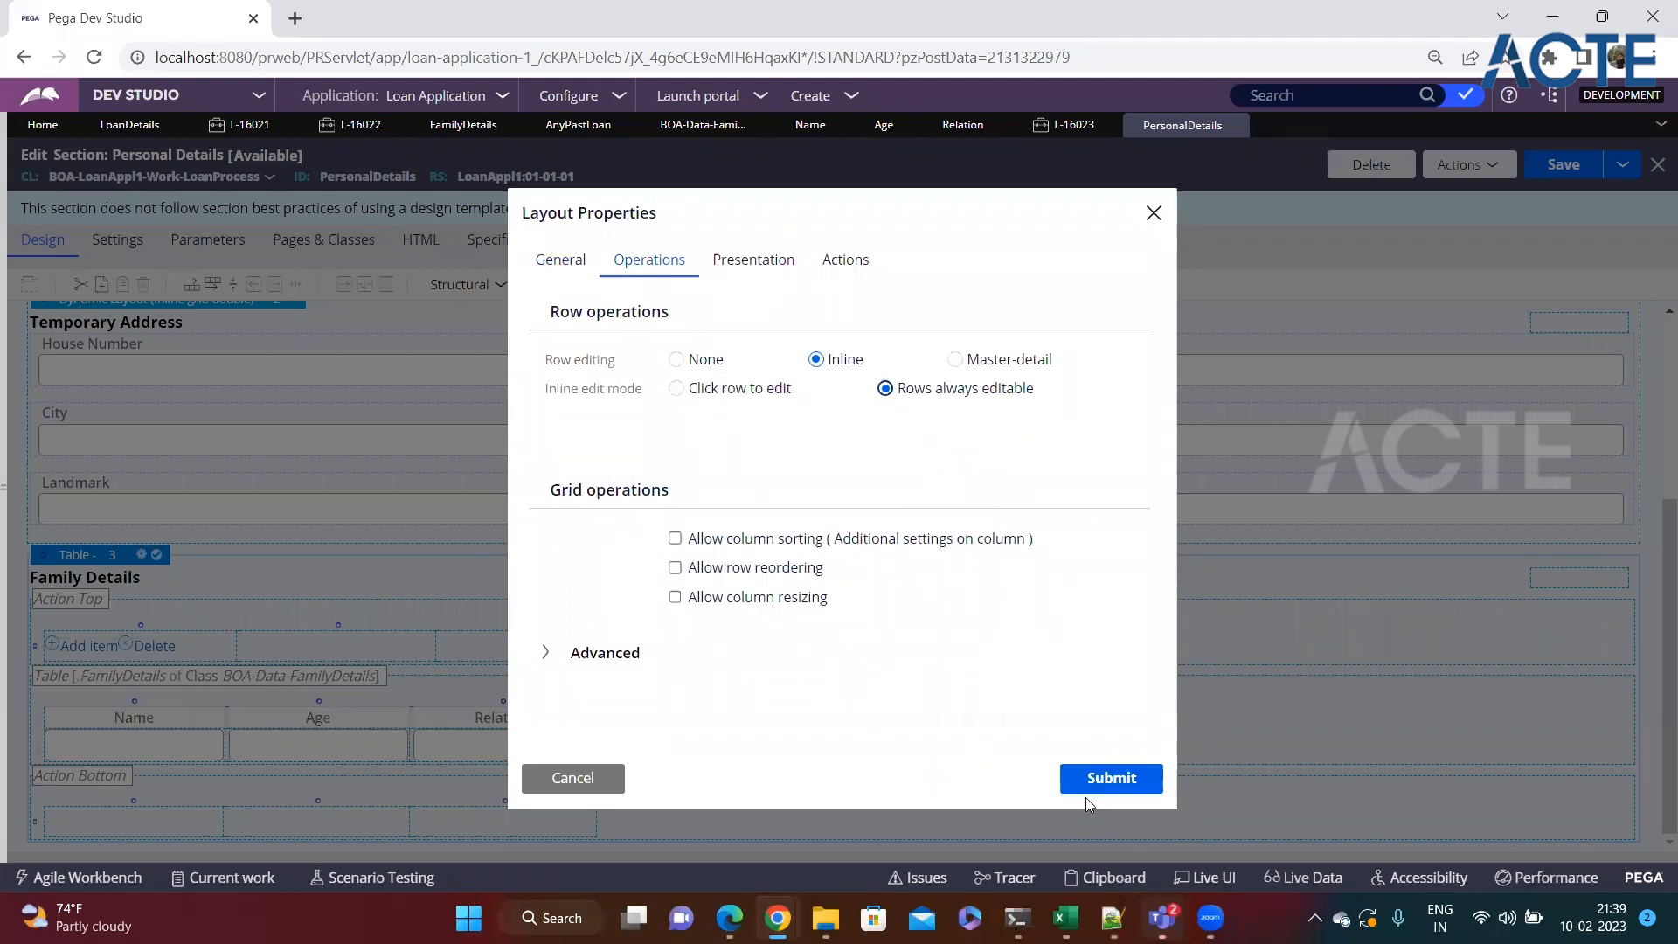
{"action": "left_click", "coordinate": [1102, 780]}
{"action": "left_click", "coordinate": [1563, 164]}
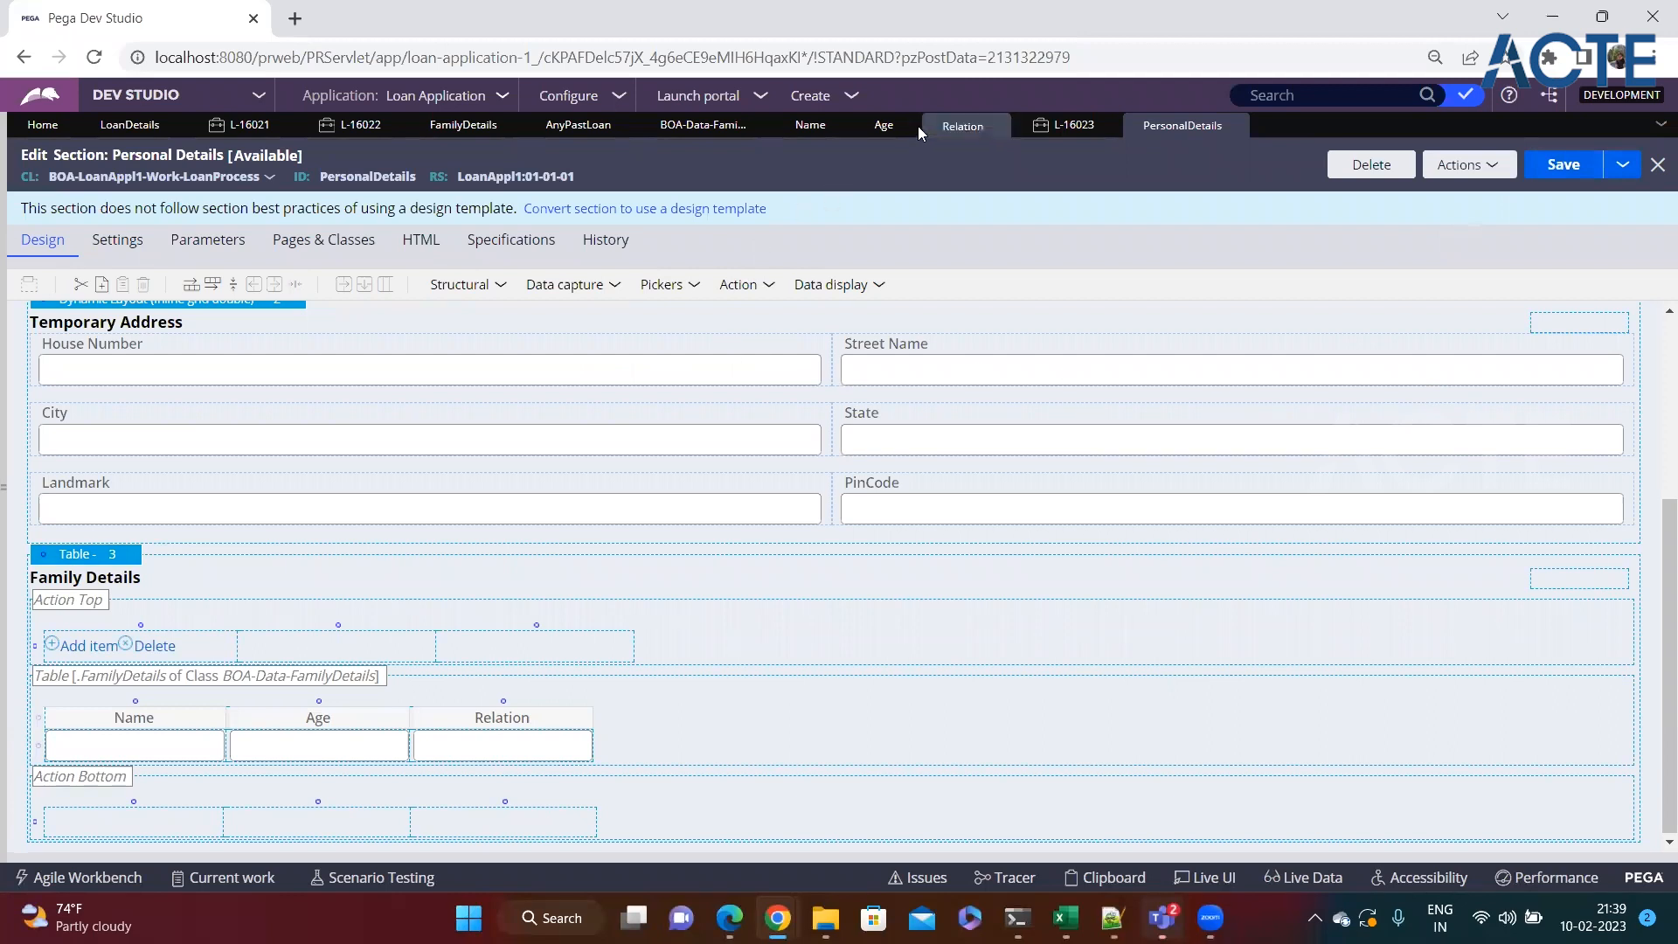
Close all open rules and create a new Loan Process case to test the Family Details table.
{"action": "left_click", "coordinate": [1661, 125]}
{"action": "left_click", "coordinate": [1573, 442]}
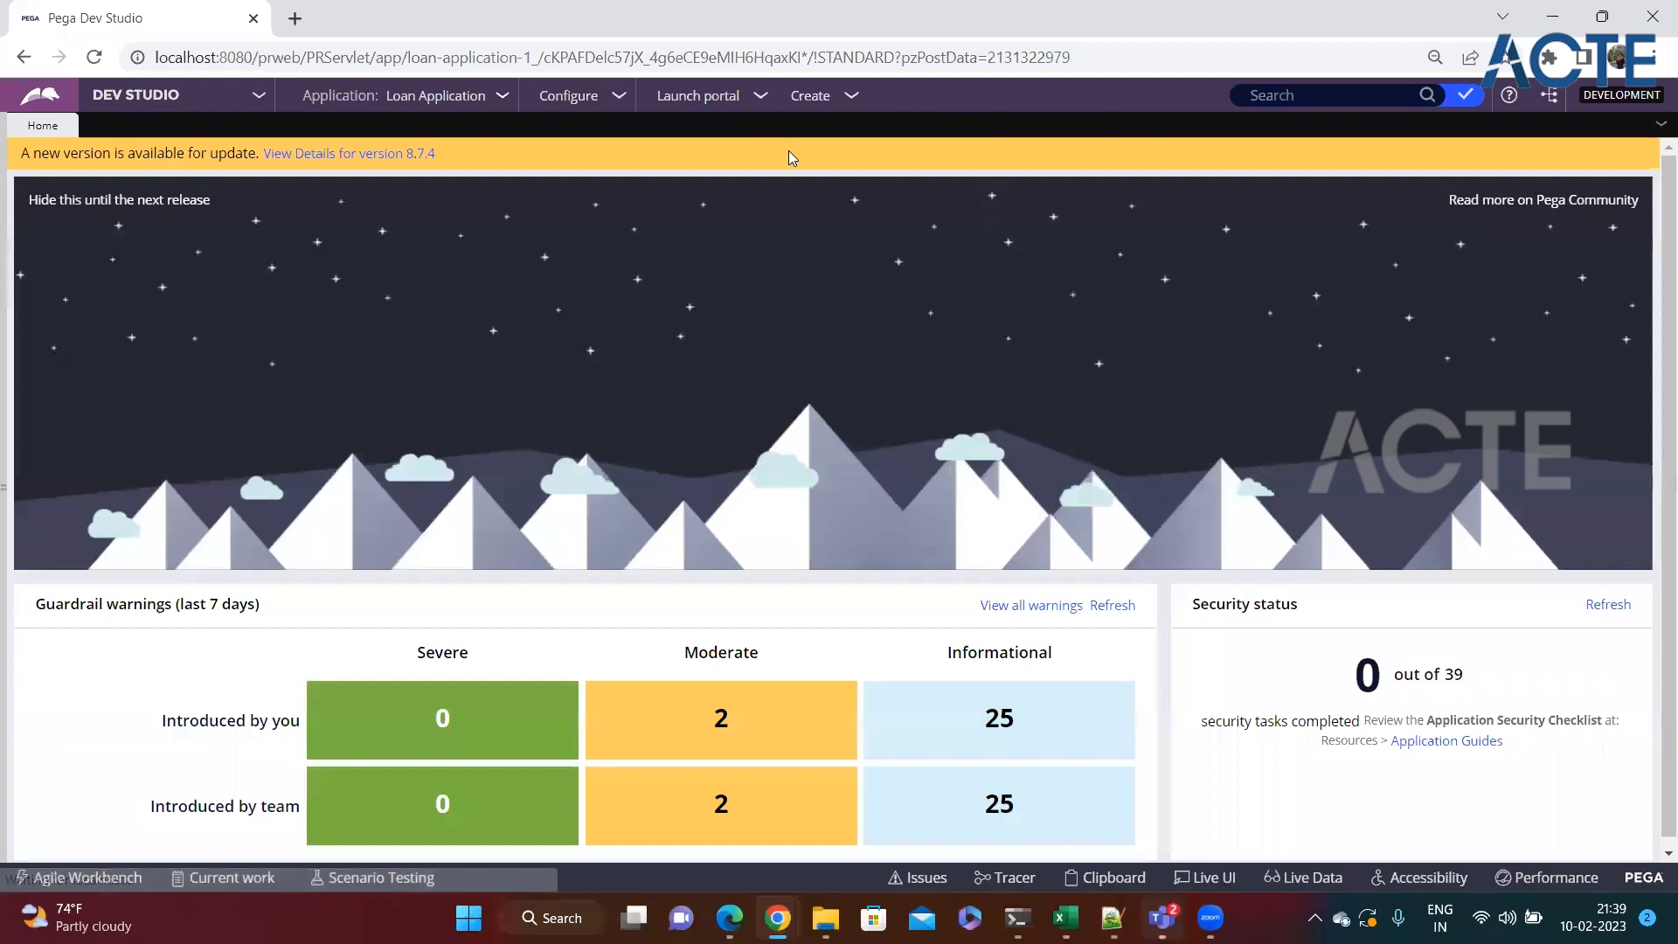
{"action": "left_click", "coordinate": [857, 99]}
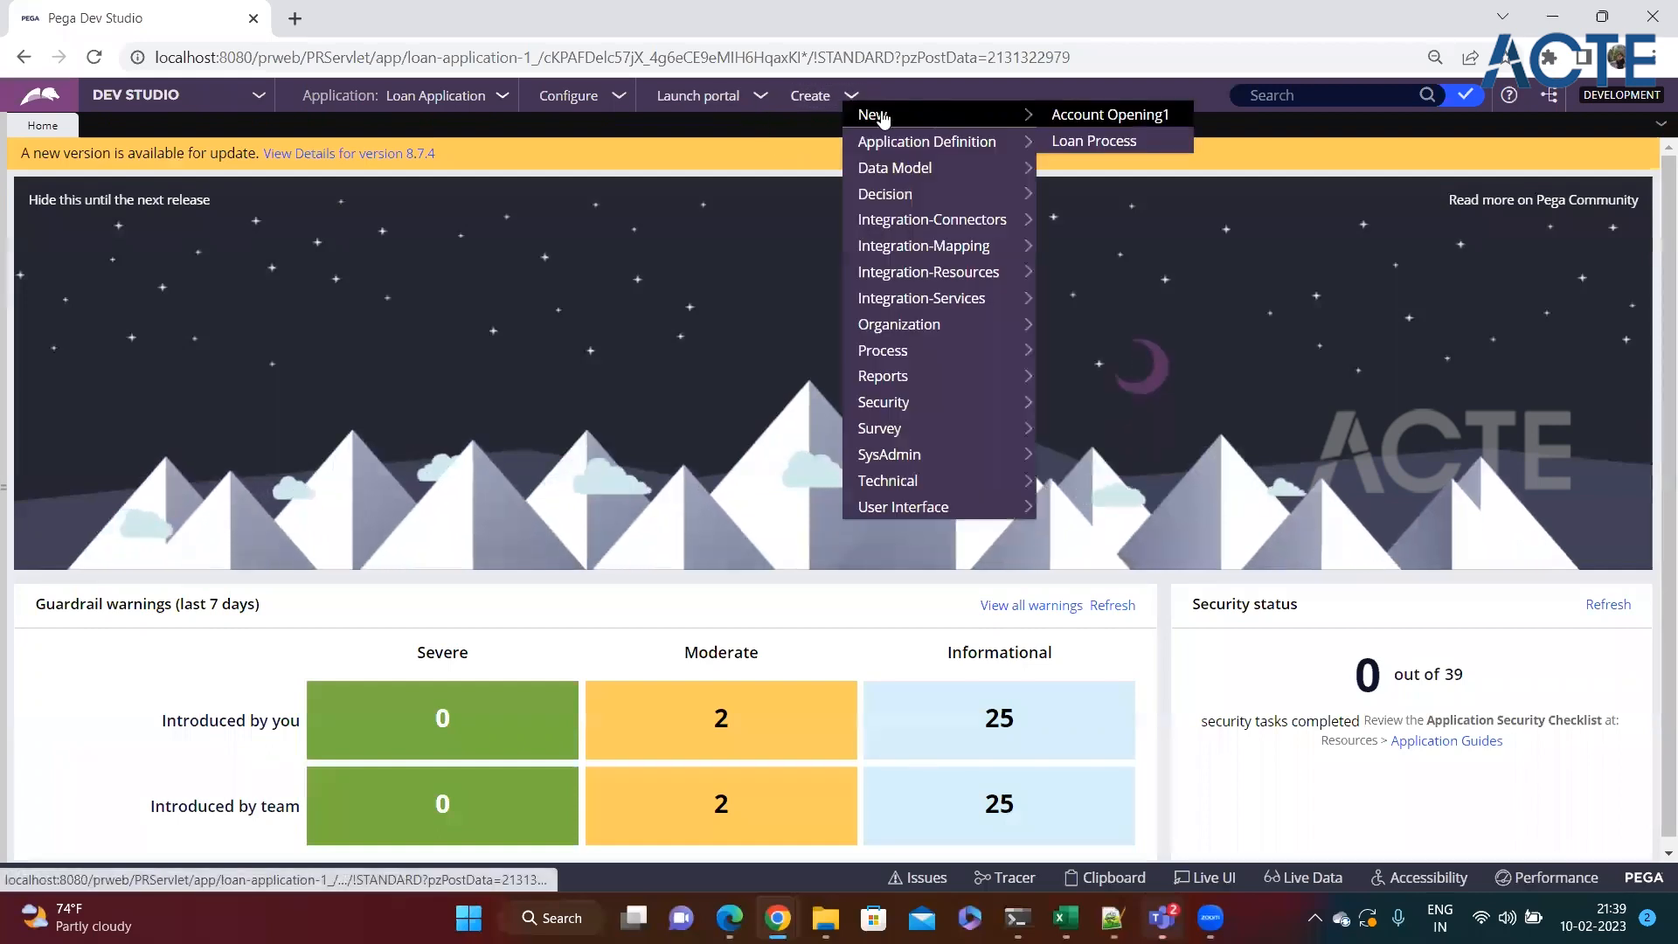
{"action": "left_click", "coordinate": [883, 116]}
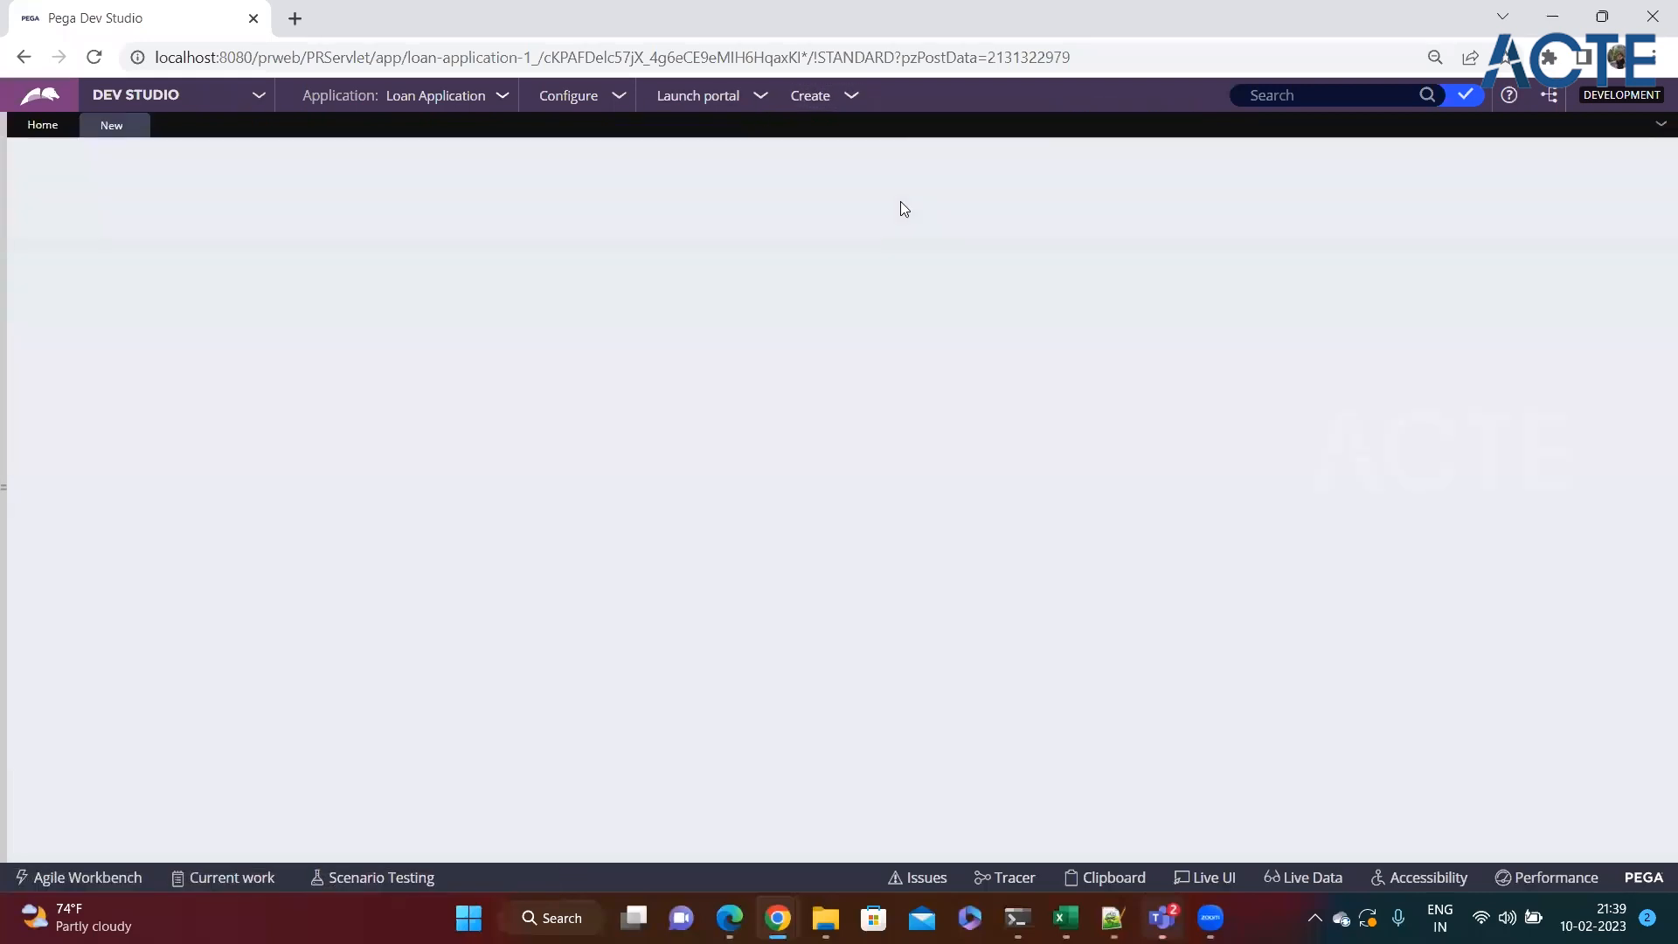
{"action": "scroll", "coordinate": [732, 496], "scroll_direction": "down", "scroll_amount": 3}
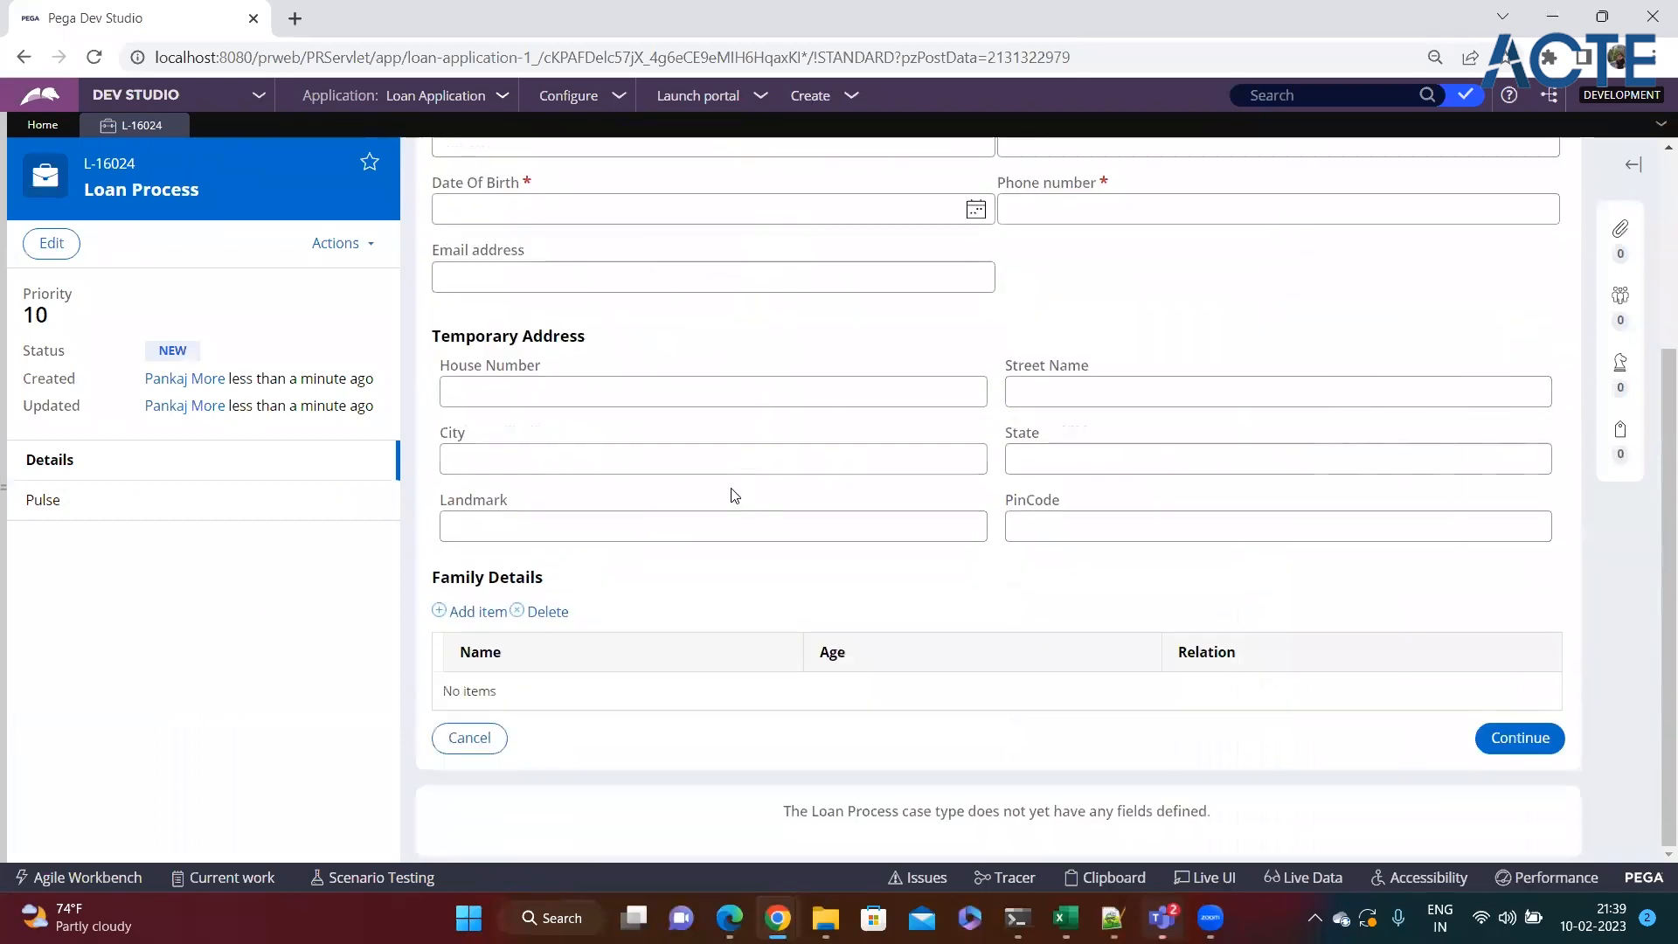
Add an item with the key Father to the Family Details table.
{"action": "left_click", "coordinate": [476, 612]}
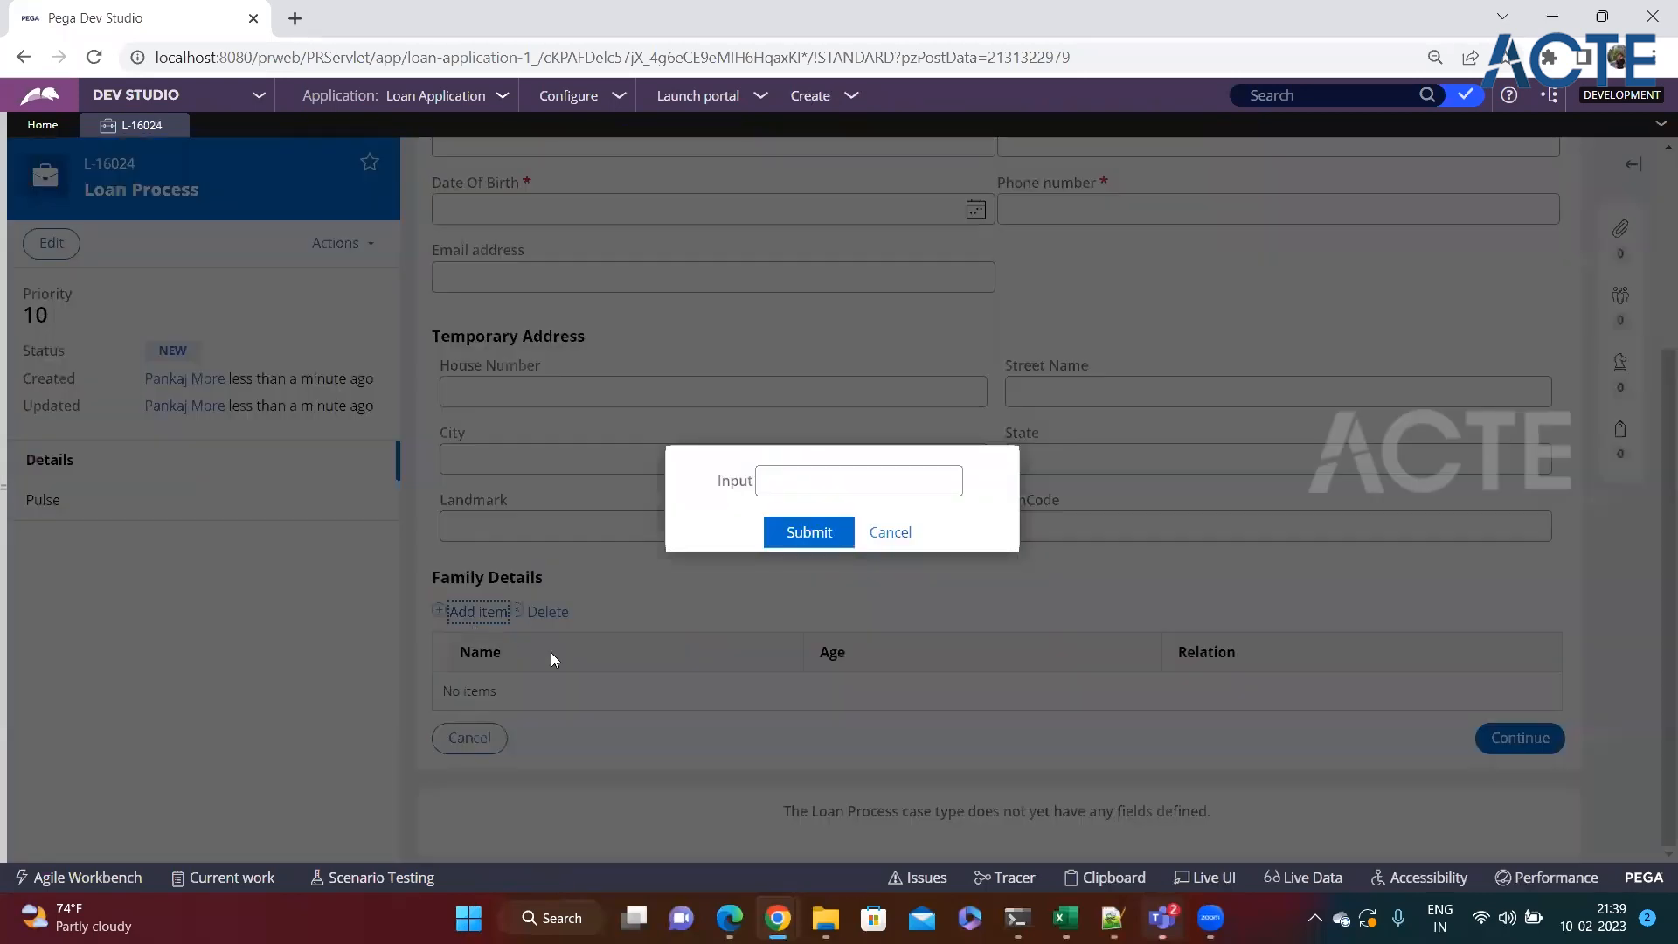
{"action": "left_click", "coordinate": [907, 541]}
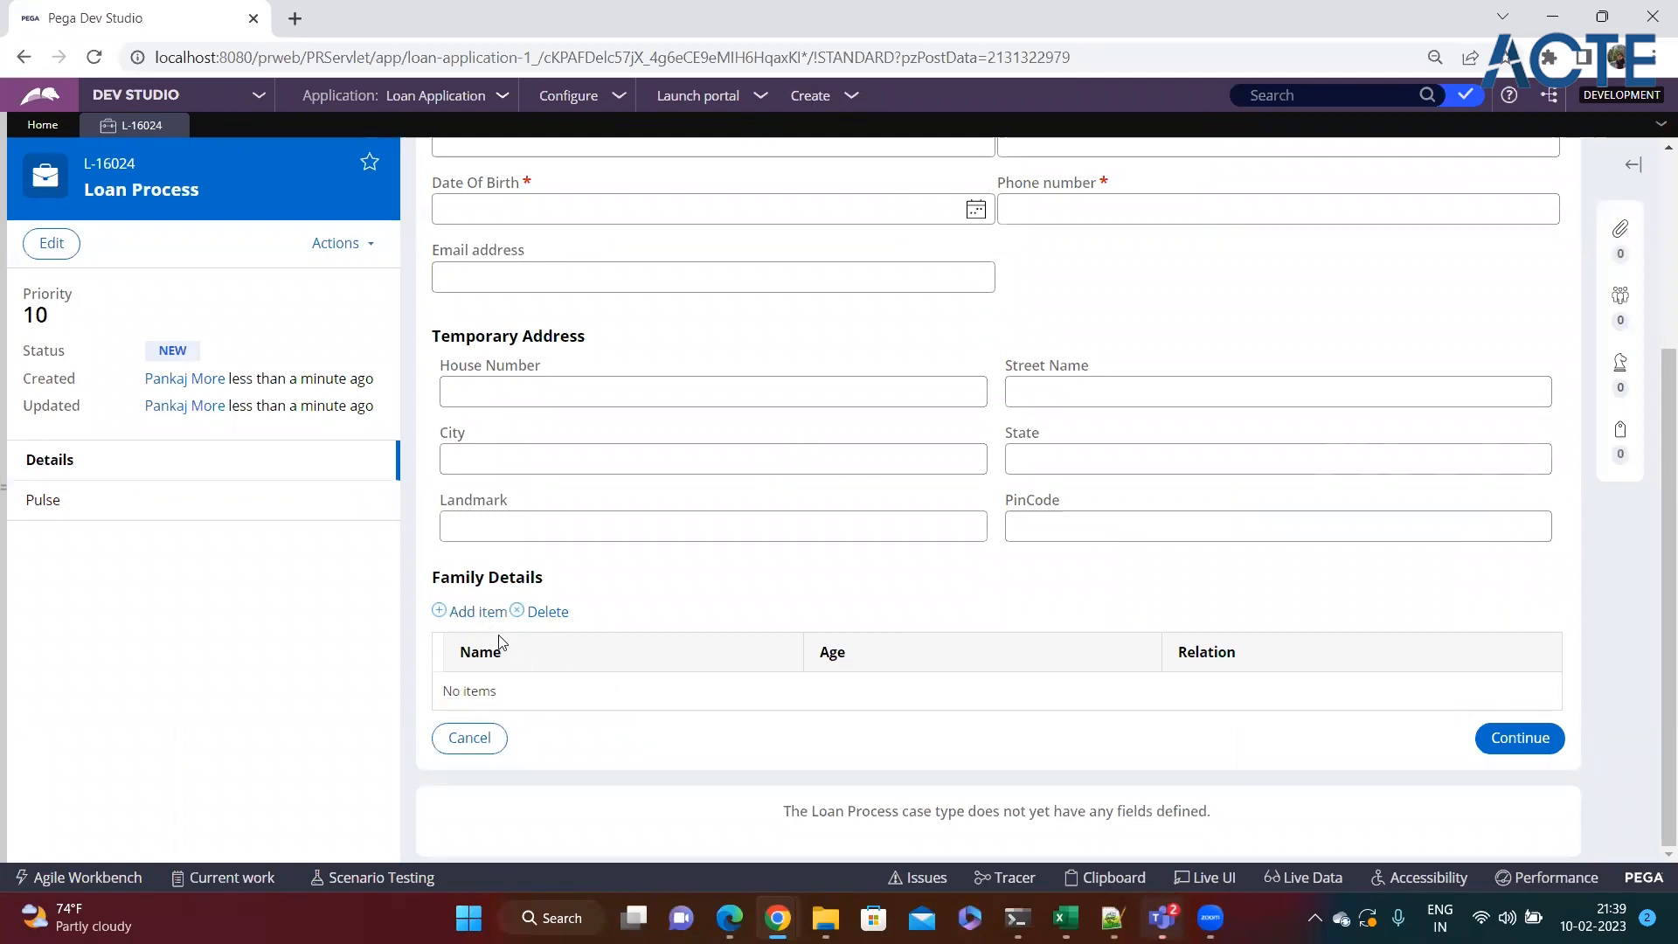
{"action": "left_click", "coordinate": [463, 619]}
{"action": "left_click_drag", "start_coordinate": [716, 482], "coordinate": [767, 492]}
{"action": "left_click", "coordinate": [778, 489]}
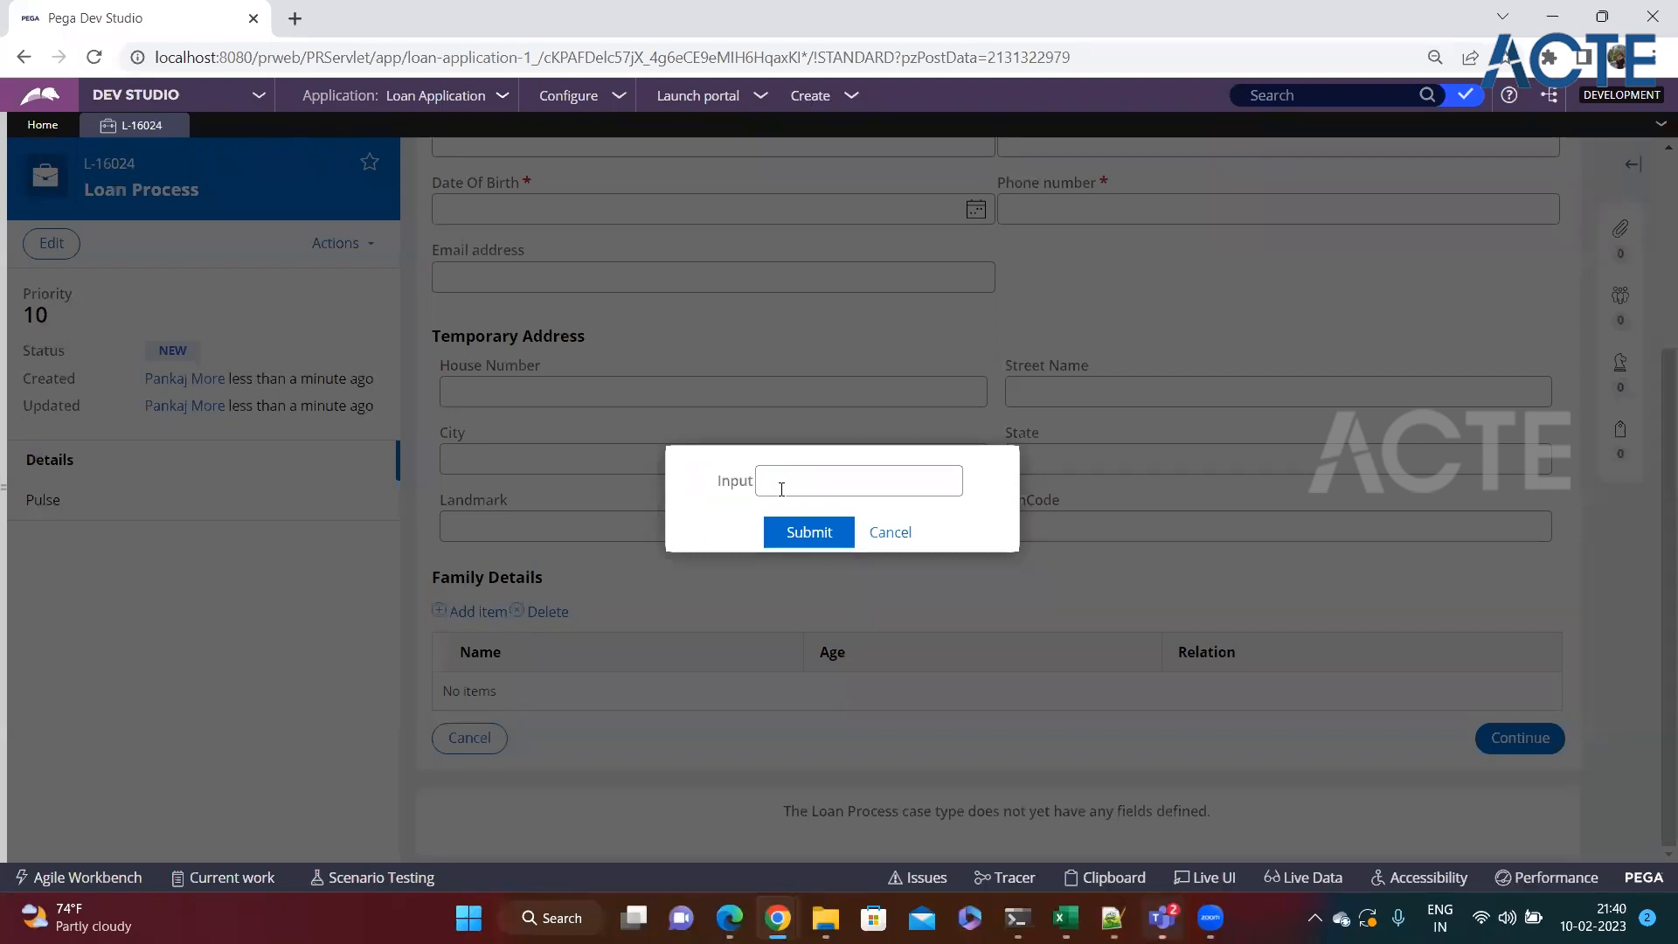
{"action": "type", "text": "Father"}
{"action": "left_click", "coordinate": [788, 530]}
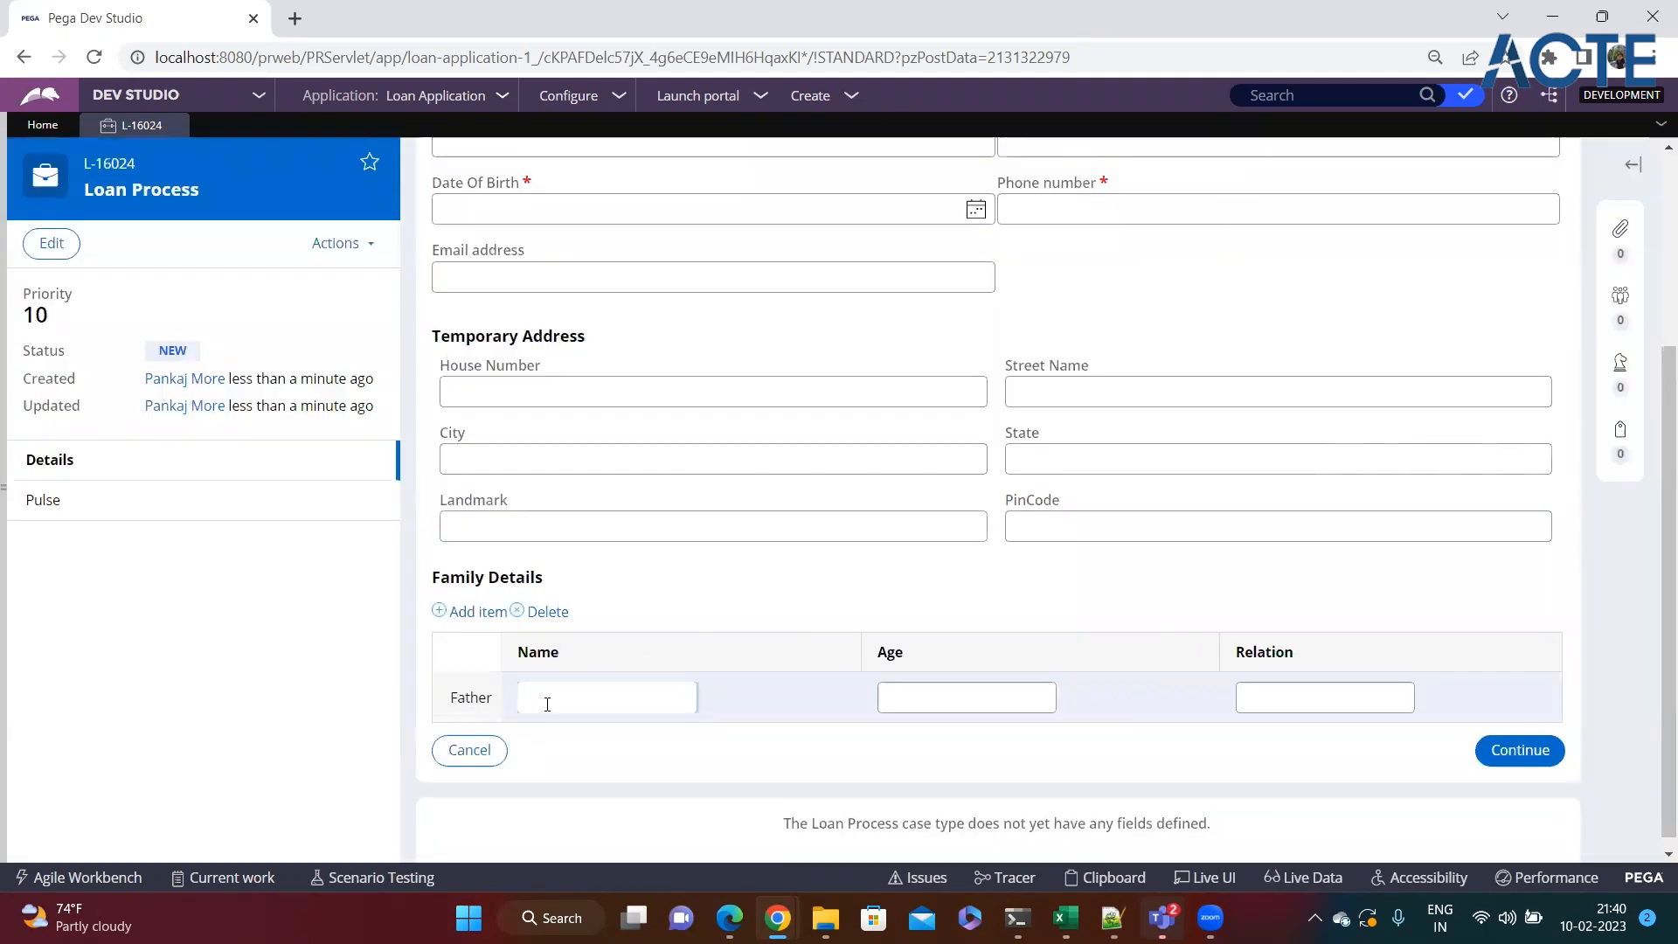
Fill the Father row with the name test, age 65 and relation Father.
{"action": "type", "text": "test"}
{"action": "key", "text": "Tab"}
{"action": "key", "text": "Tab"}
{"action": "type", "text": "Father"}
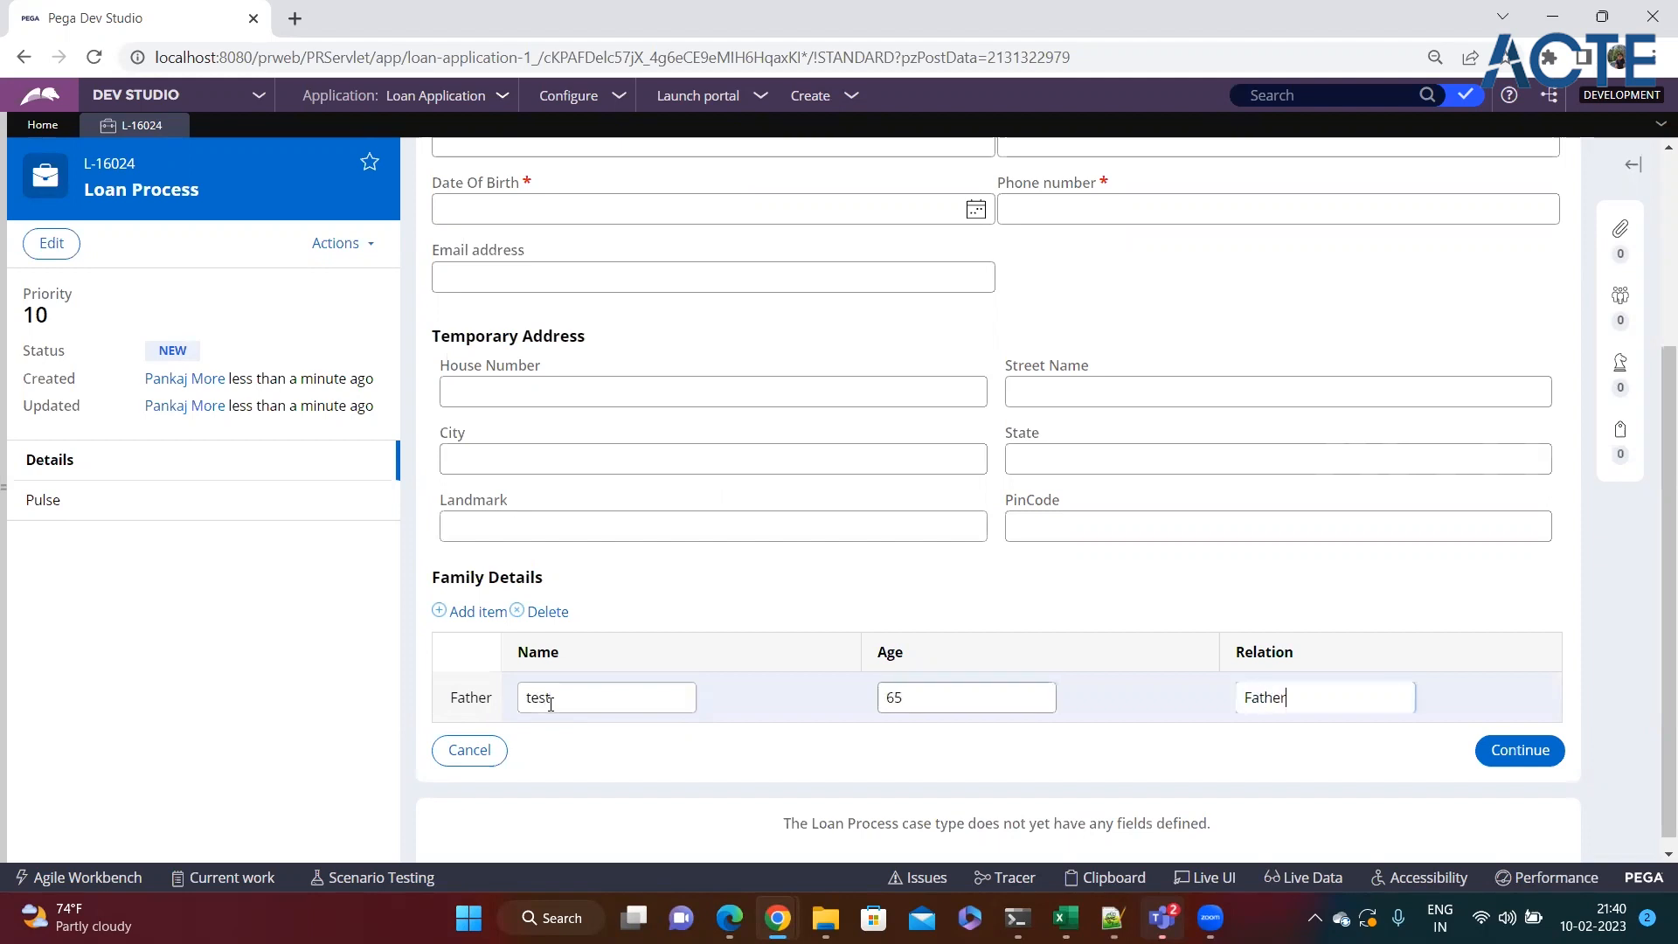
Add a Mother item to Family Details with the name sdfsf, age 56 and relation Mother.
{"action": "left_click", "coordinate": [472, 611]}
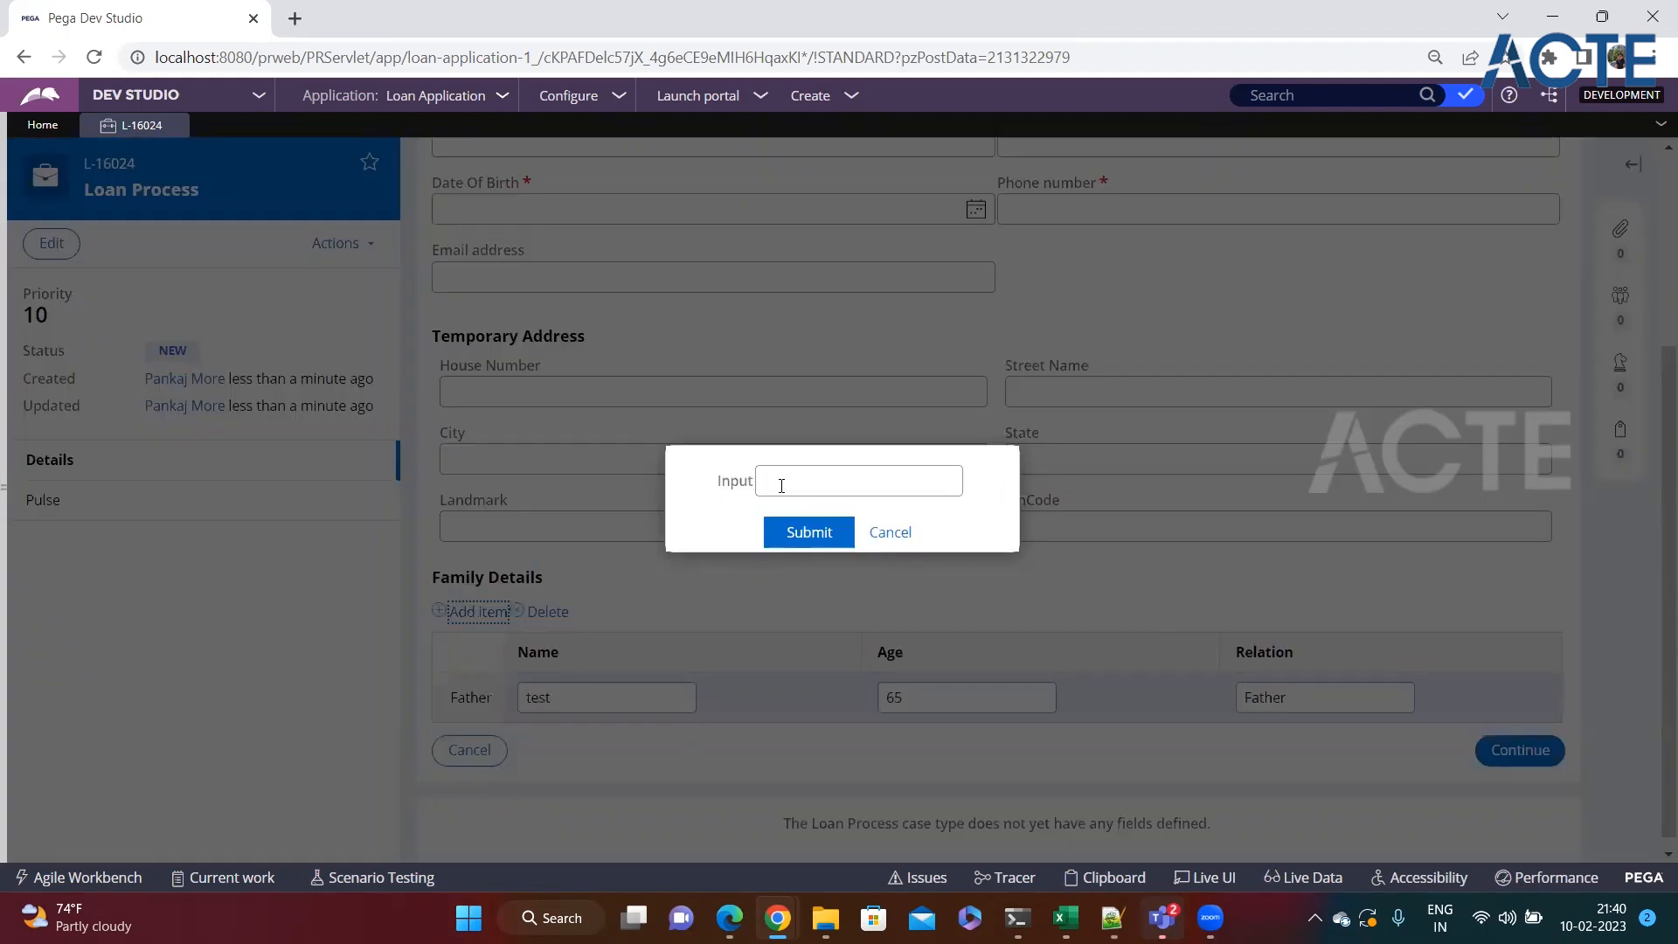
{"action": "type", "text": "Mot"}
{"action": "left_click", "coordinate": [784, 524]}
{"action": "type", "text": "sdfsf"}
{"action": "left_click", "coordinate": [944, 744]}
{"action": "type", "text": "56"}
{"action": "left_click", "coordinate": [1332, 746]}
{"action": "type", "text": "Mother"}
Add a third item with the key Wife to the Family Details table.
{"action": "left_click", "coordinate": [464, 614]}
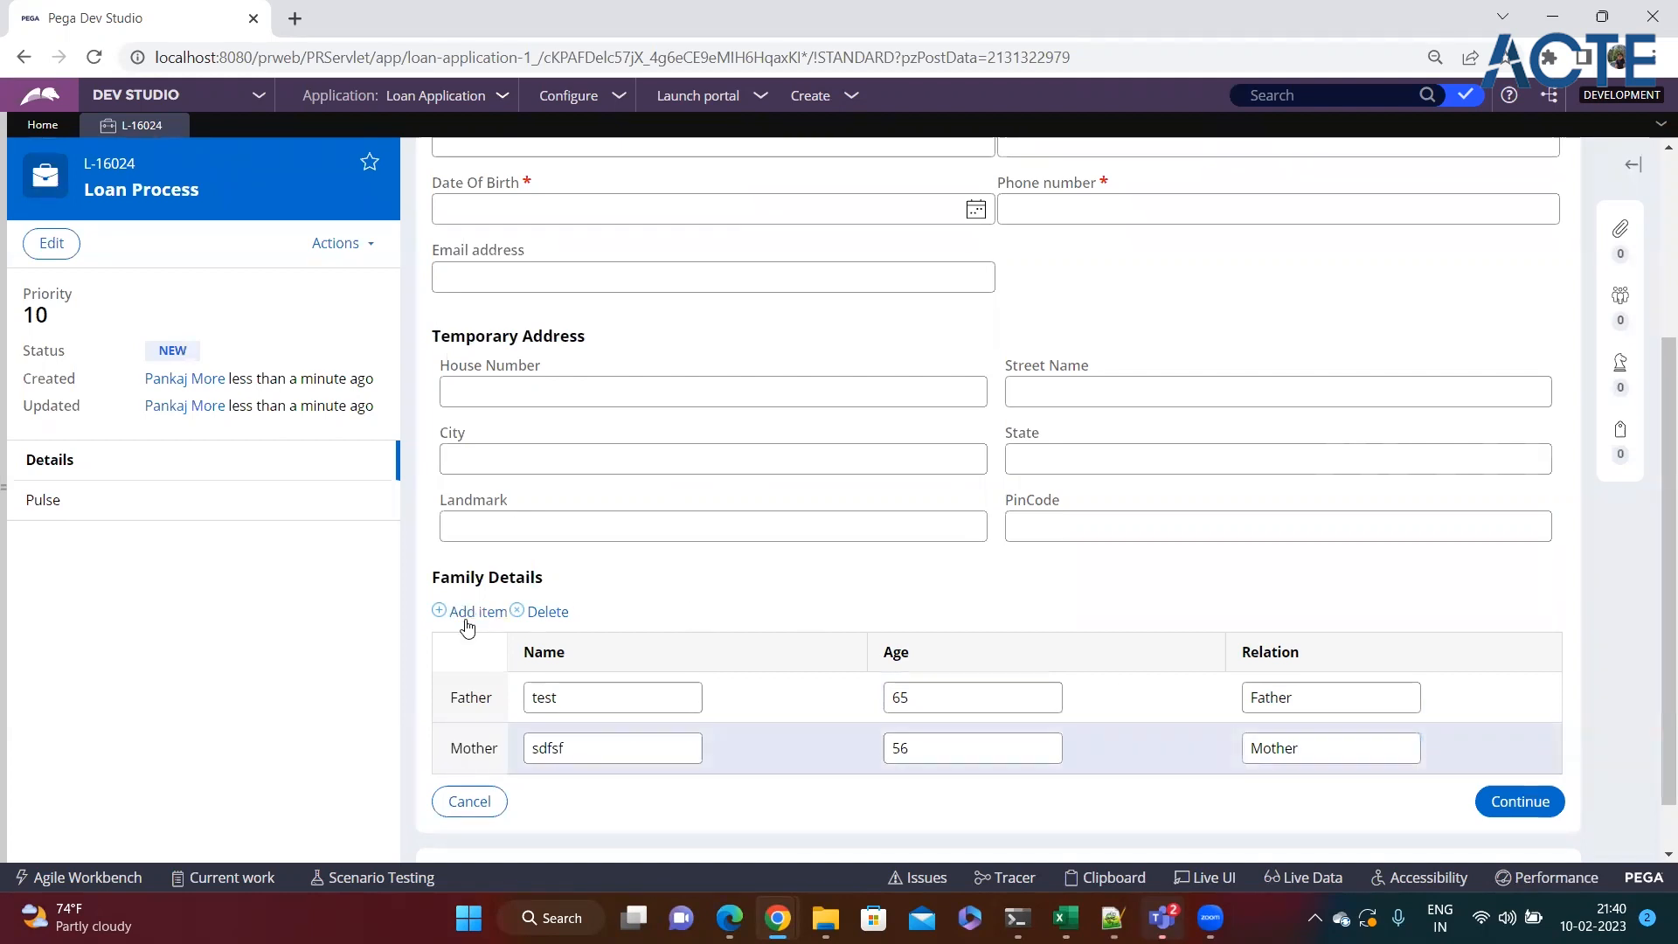
{"action": "left_click", "coordinate": [865, 474]}
{"action": "type", "text": "Wife"}
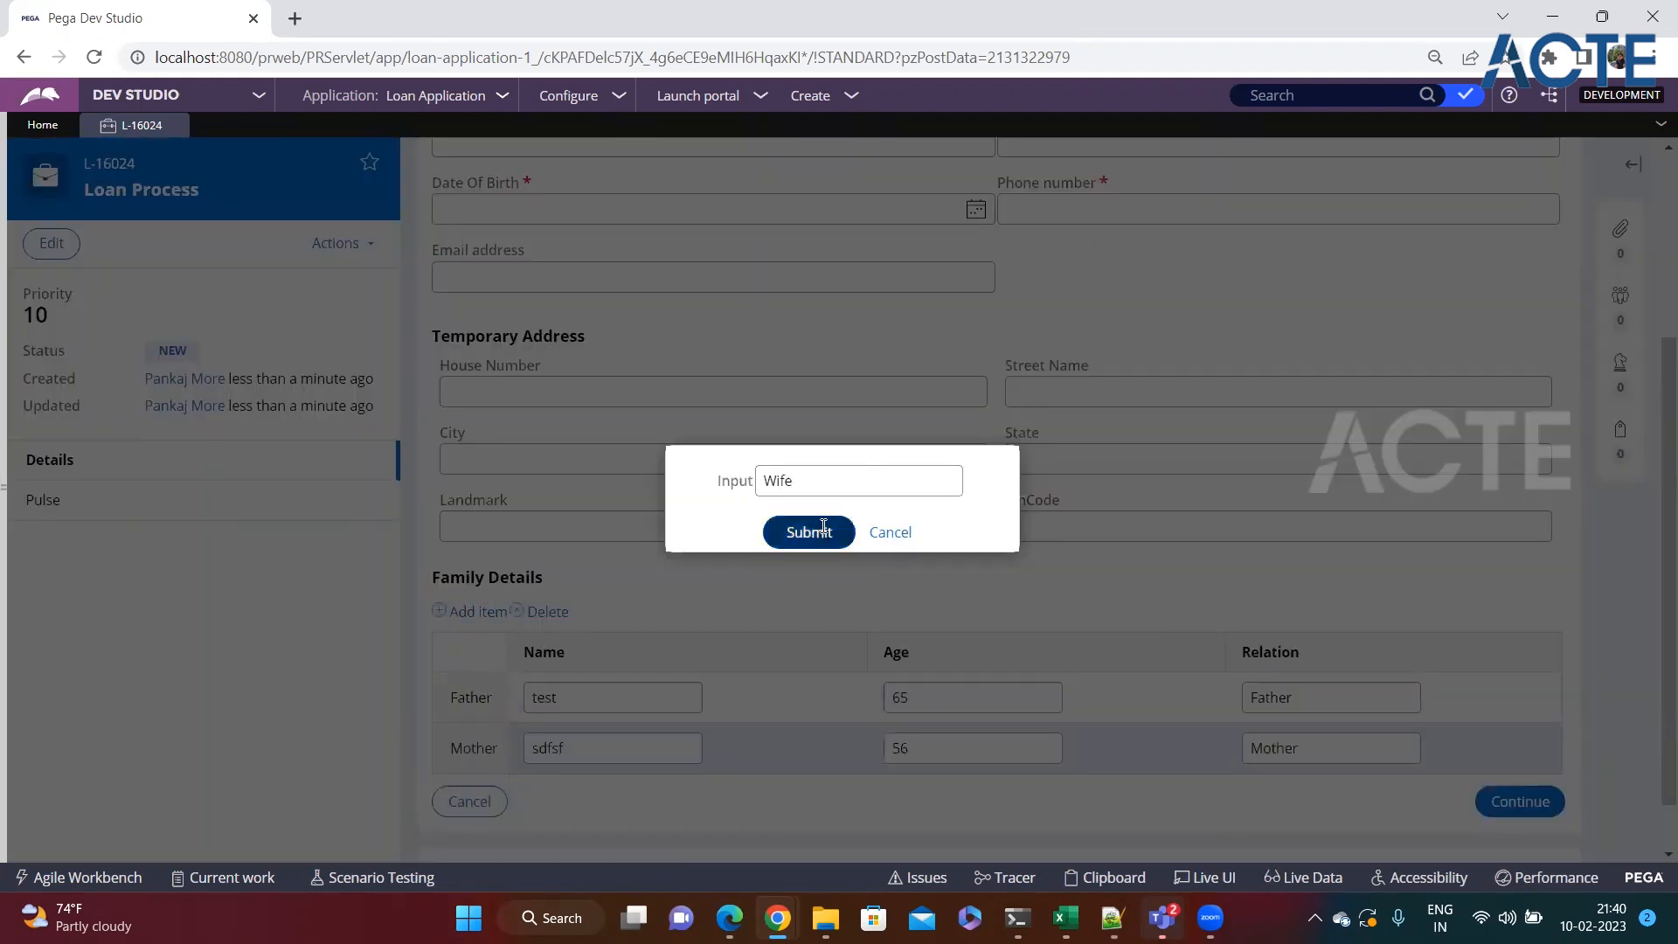
{"action": "left_click", "coordinate": [769, 533]}
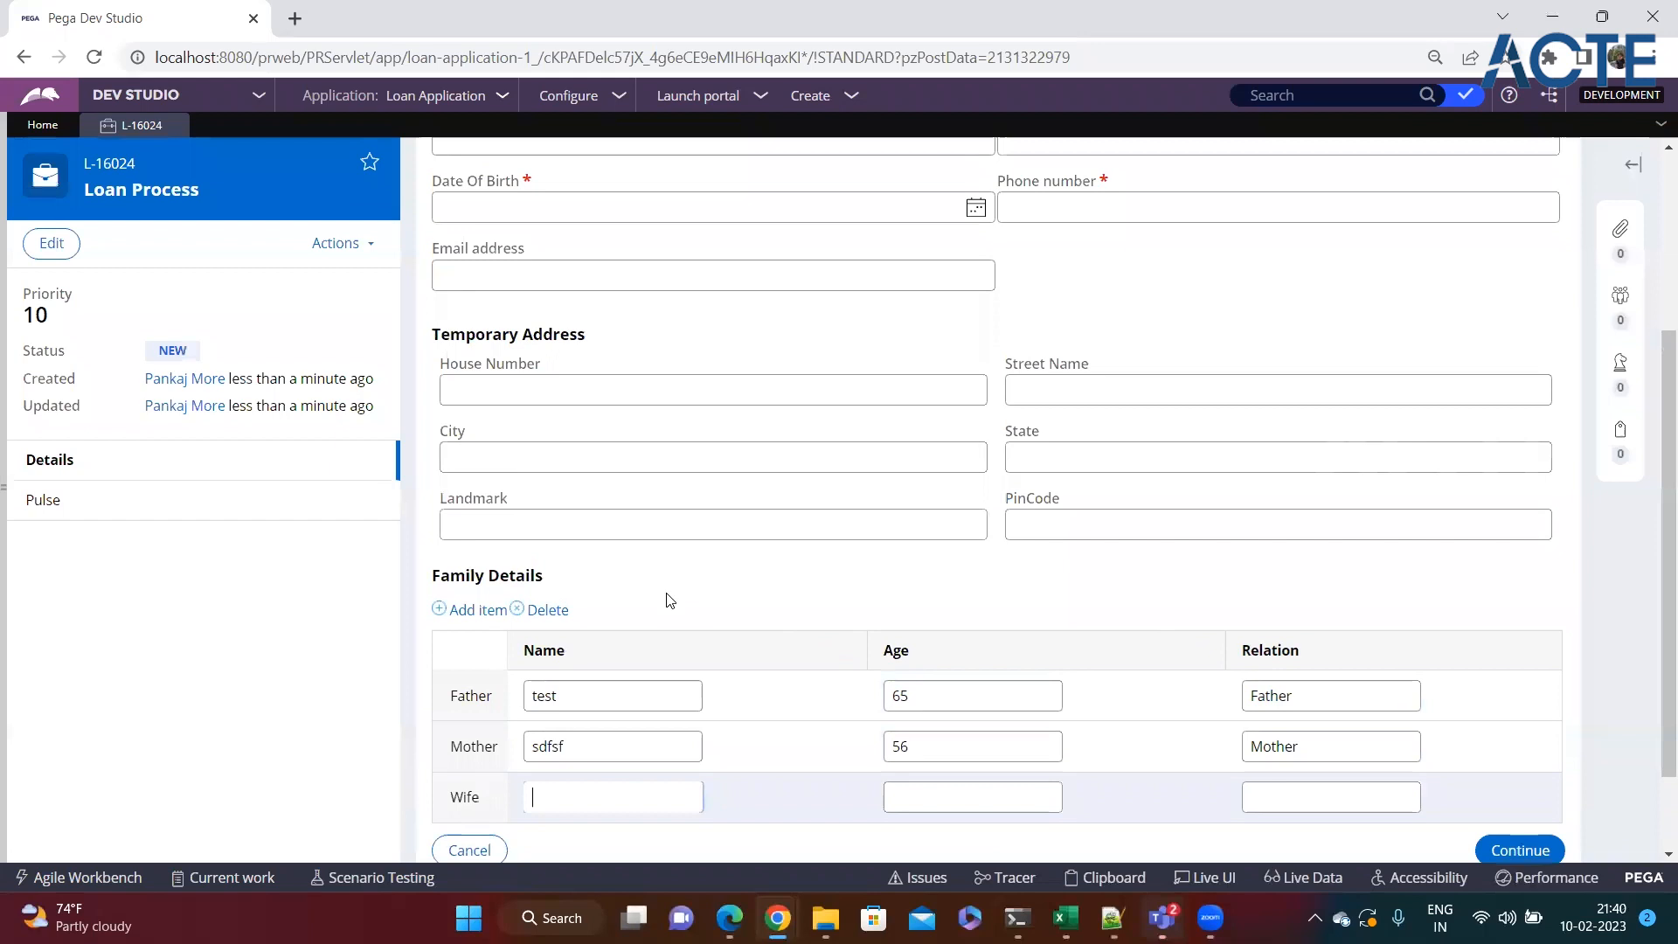
Fill the Wife row with the name sdfs, age sdfsdf and relation sdf.
{"action": "type", "text": "sdfs"}
{"action": "left_click", "coordinate": [914, 682]}
{"action": "type", "text": "sdfsdf"}
{"action": "left_click", "coordinate": [1247, 684]}
{"action": "type", "text": "sdf"}
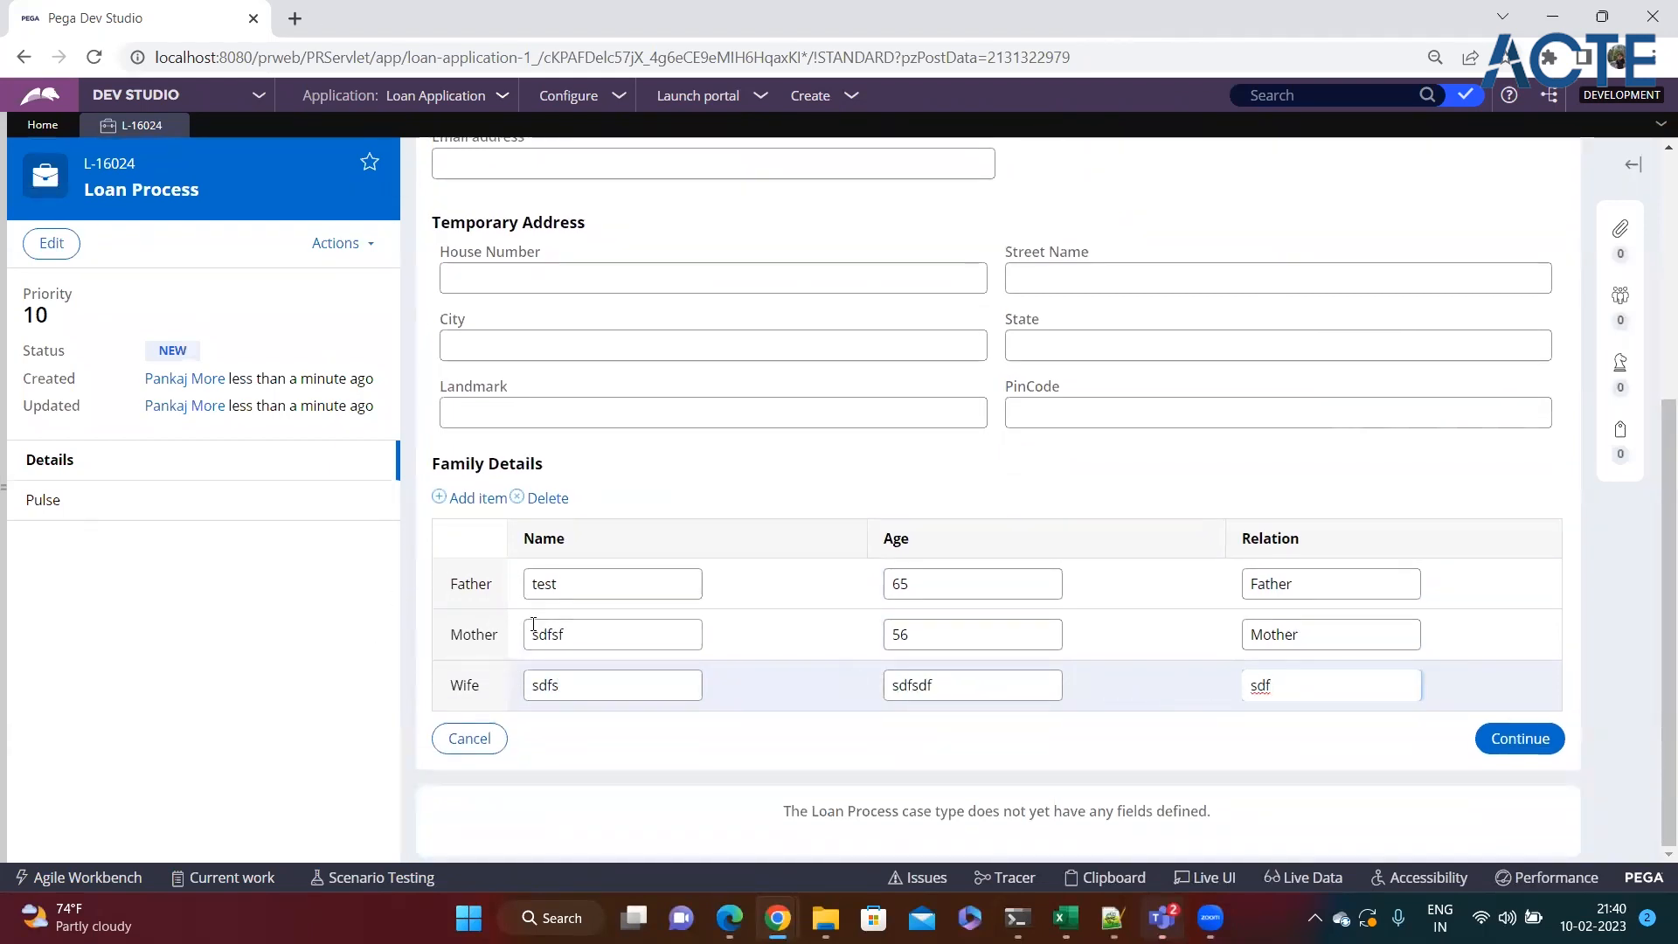
Complete the required personal fields with sdfsf as First Name and Phone number, and choose a date of birth.
{"action": "left_click", "coordinate": [1506, 738]}
{"action": "left_click", "coordinate": [518, 350]}
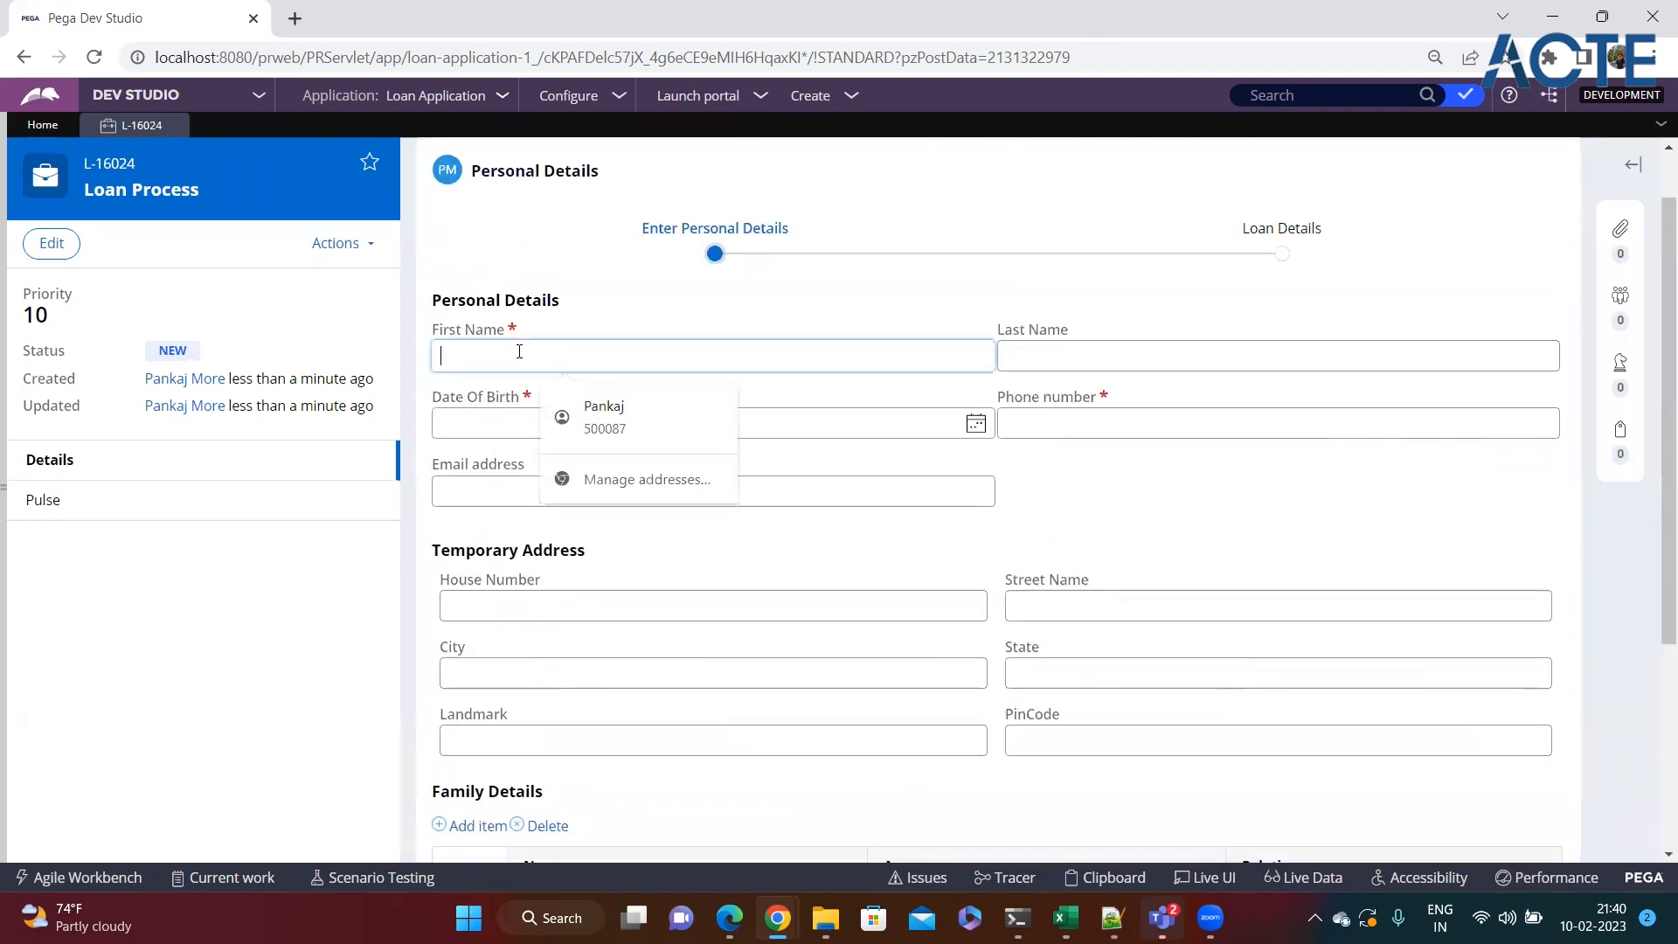
{"action": "type", "text": "sdfsf"}
{"action": "left_click", "coordinate": [1036, 422]}
{"action": "type", "text": "sdfsf"}
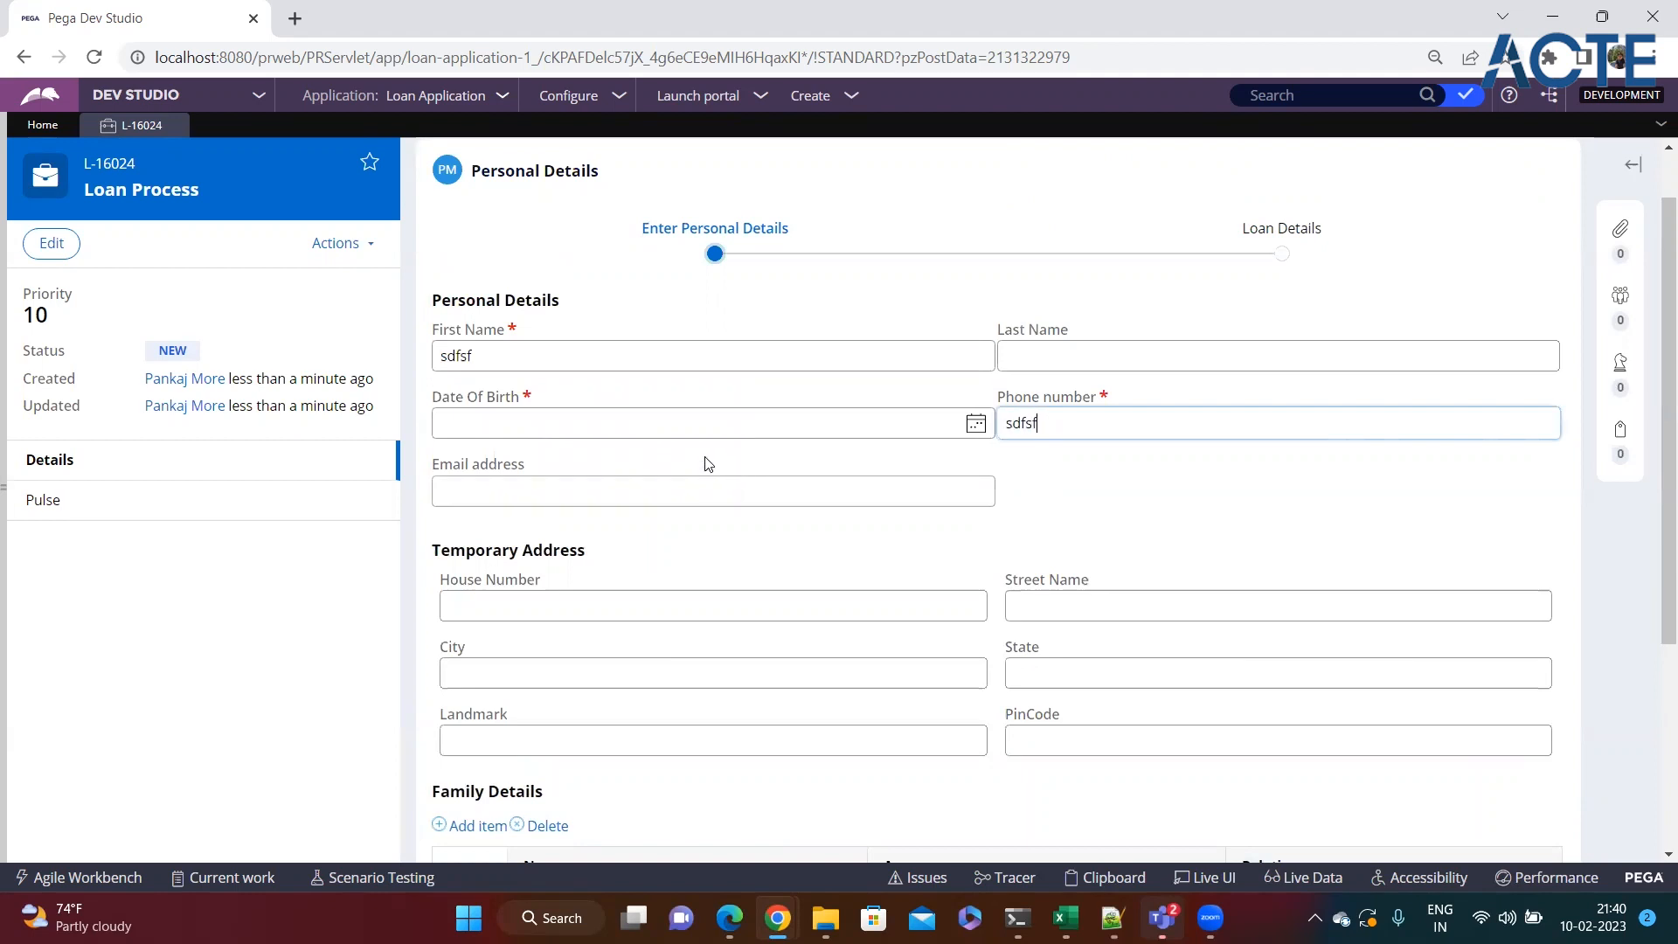
{"action": "left_click", "coordinate": [976, 423]}
{"action": "left_click", "coordinate": [562, 504]}
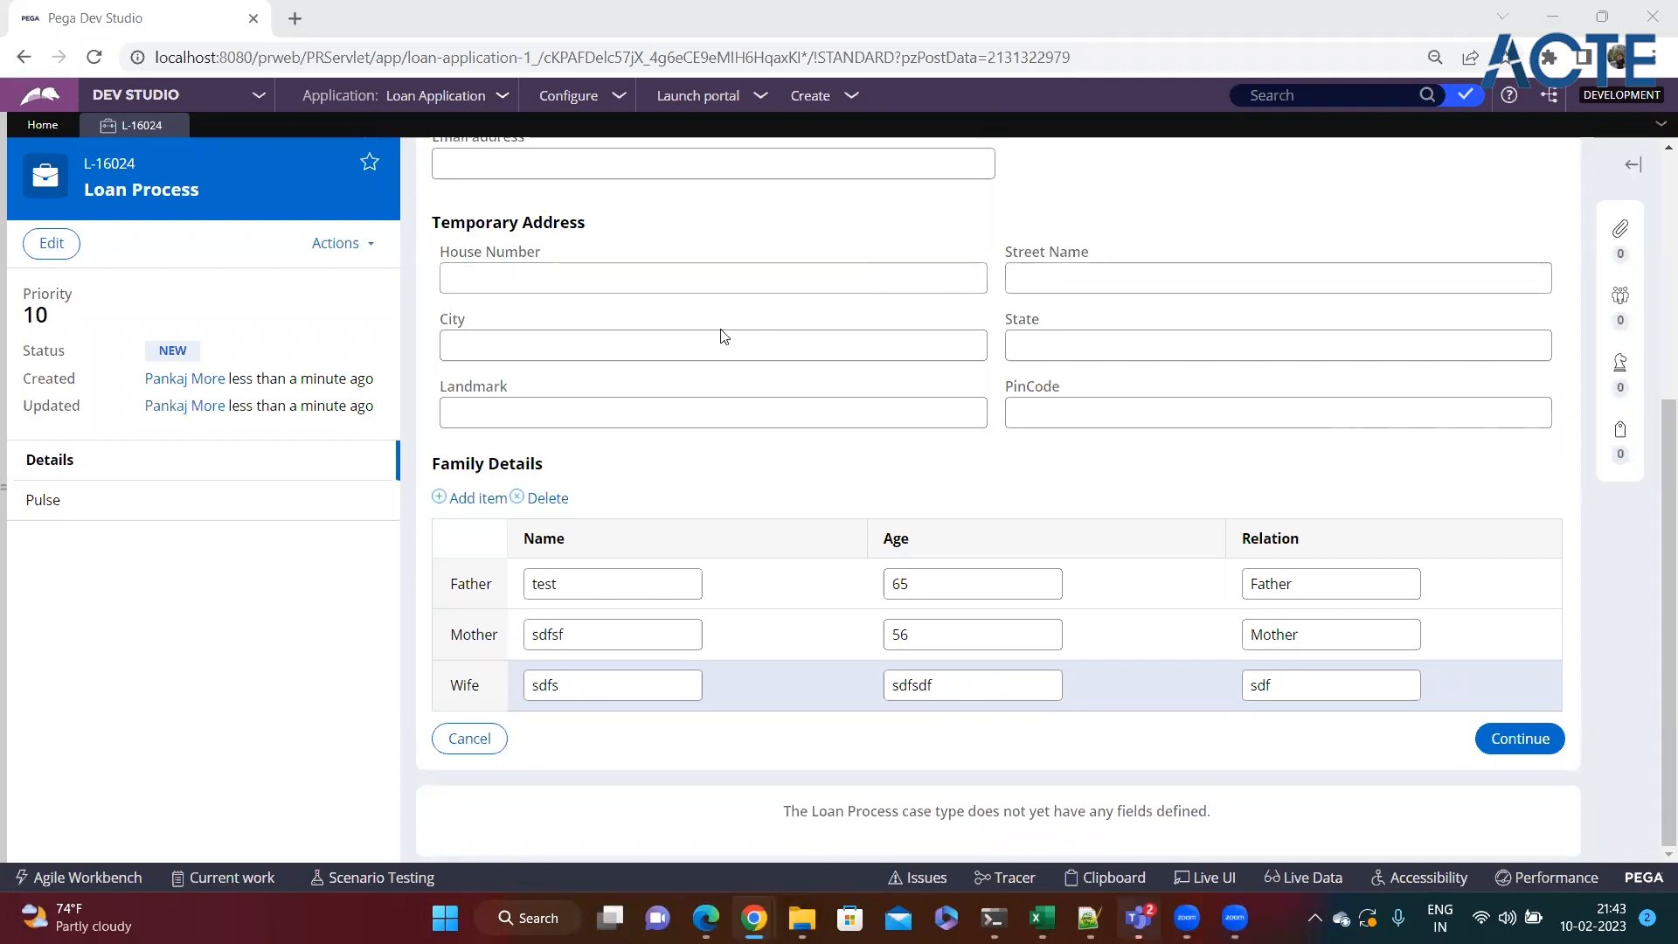
Examine the keyed rows of the Family Details table and the key prompt for adding another item.
{"action": "left_click", "coordinate": [613, 397]}
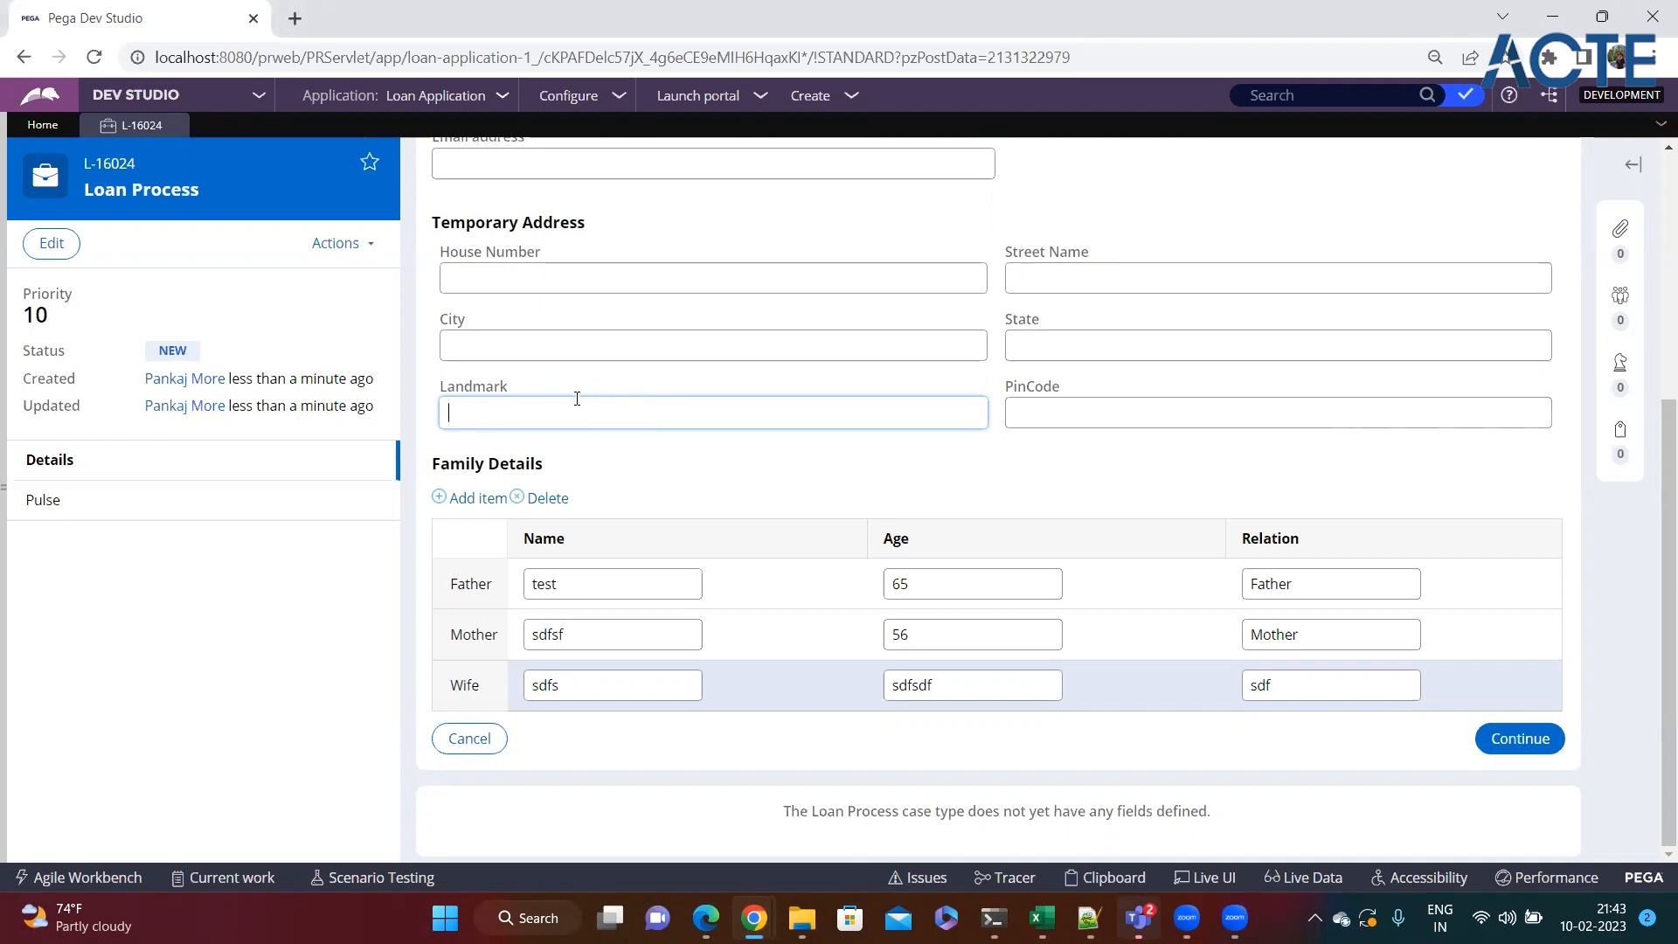
{"action": "left_click", "coordinate": [584, 472]}
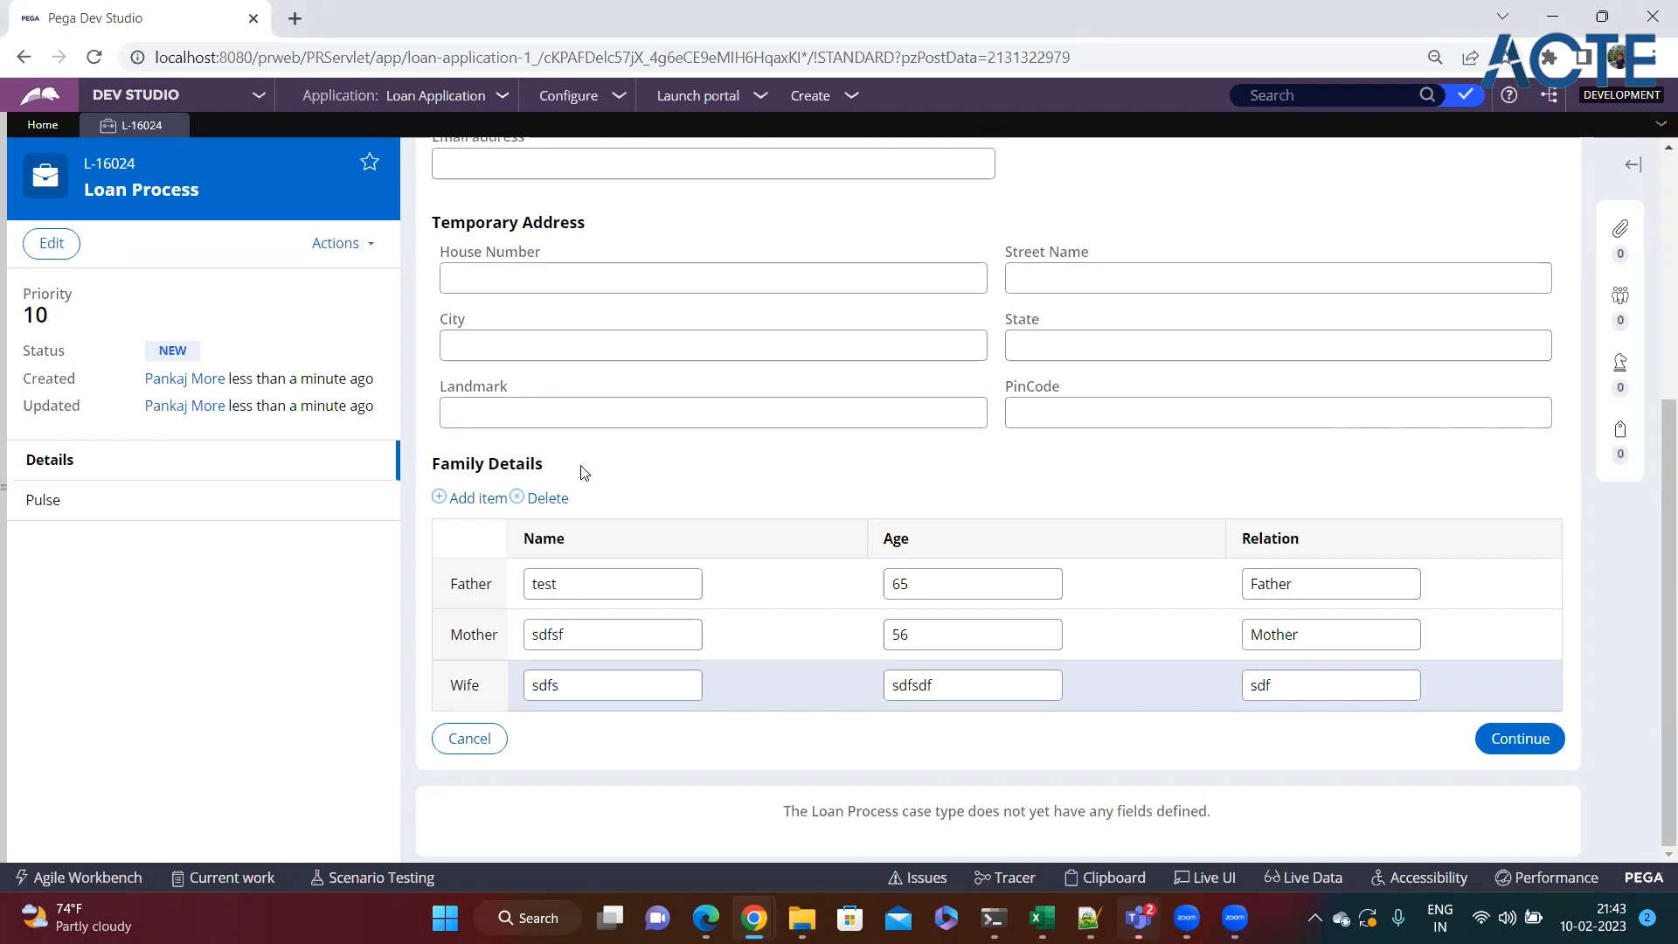
{"action": "left_click", "coordinate": [564, 594]}
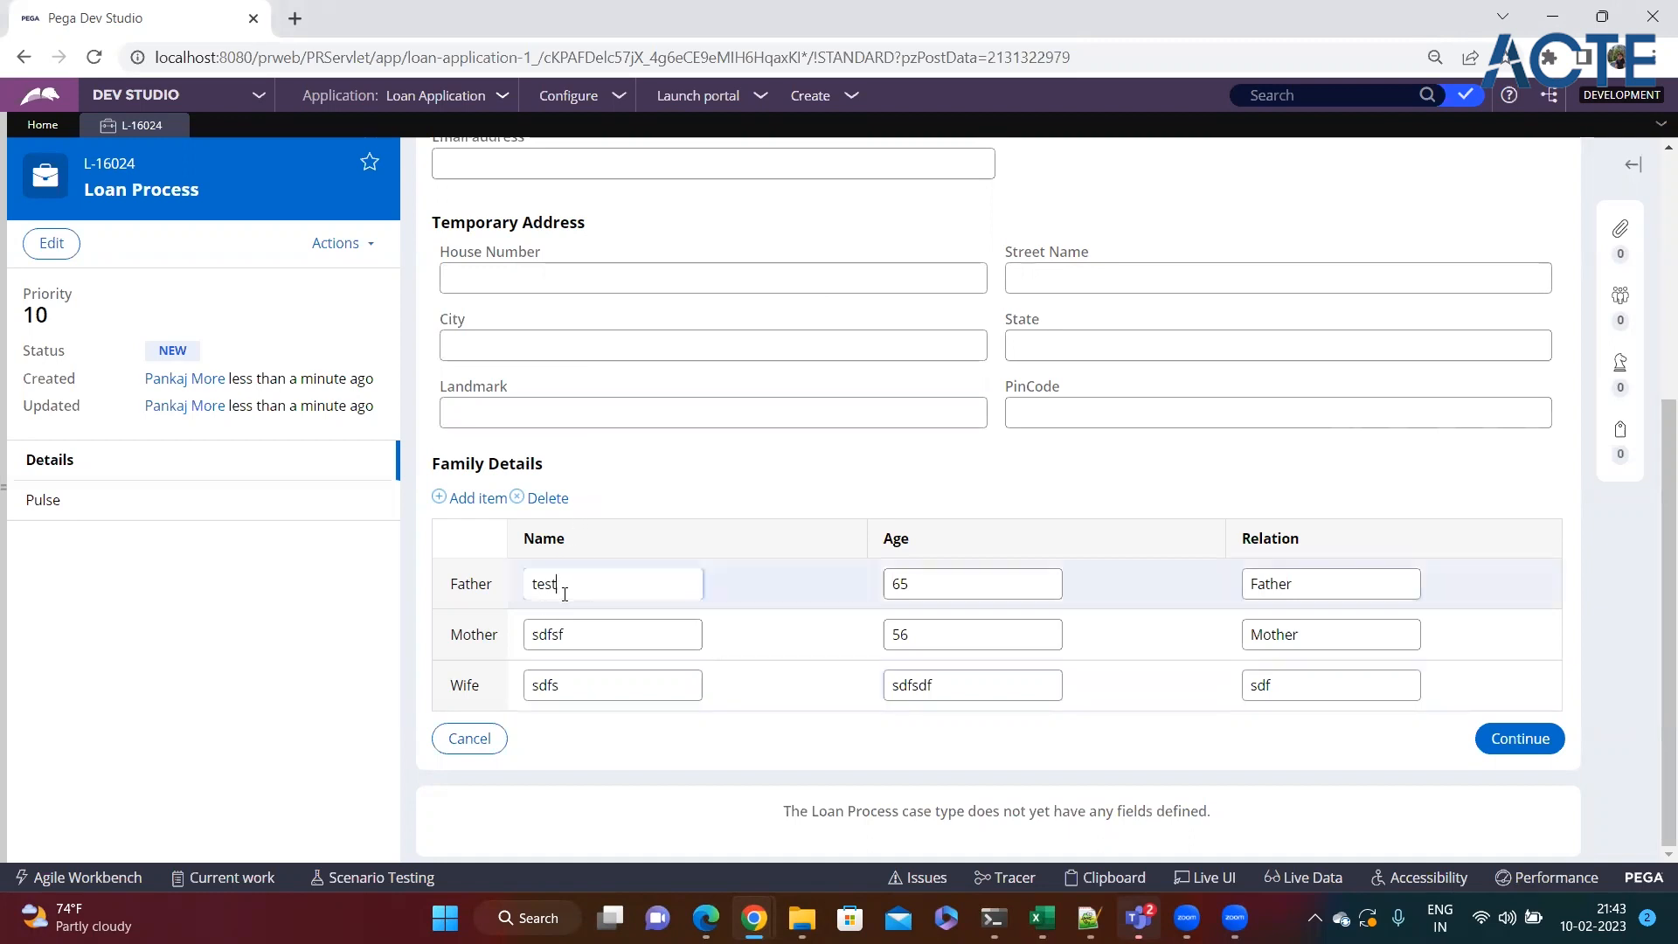
{"action": "left_click", "coordinate": [575, 681]}
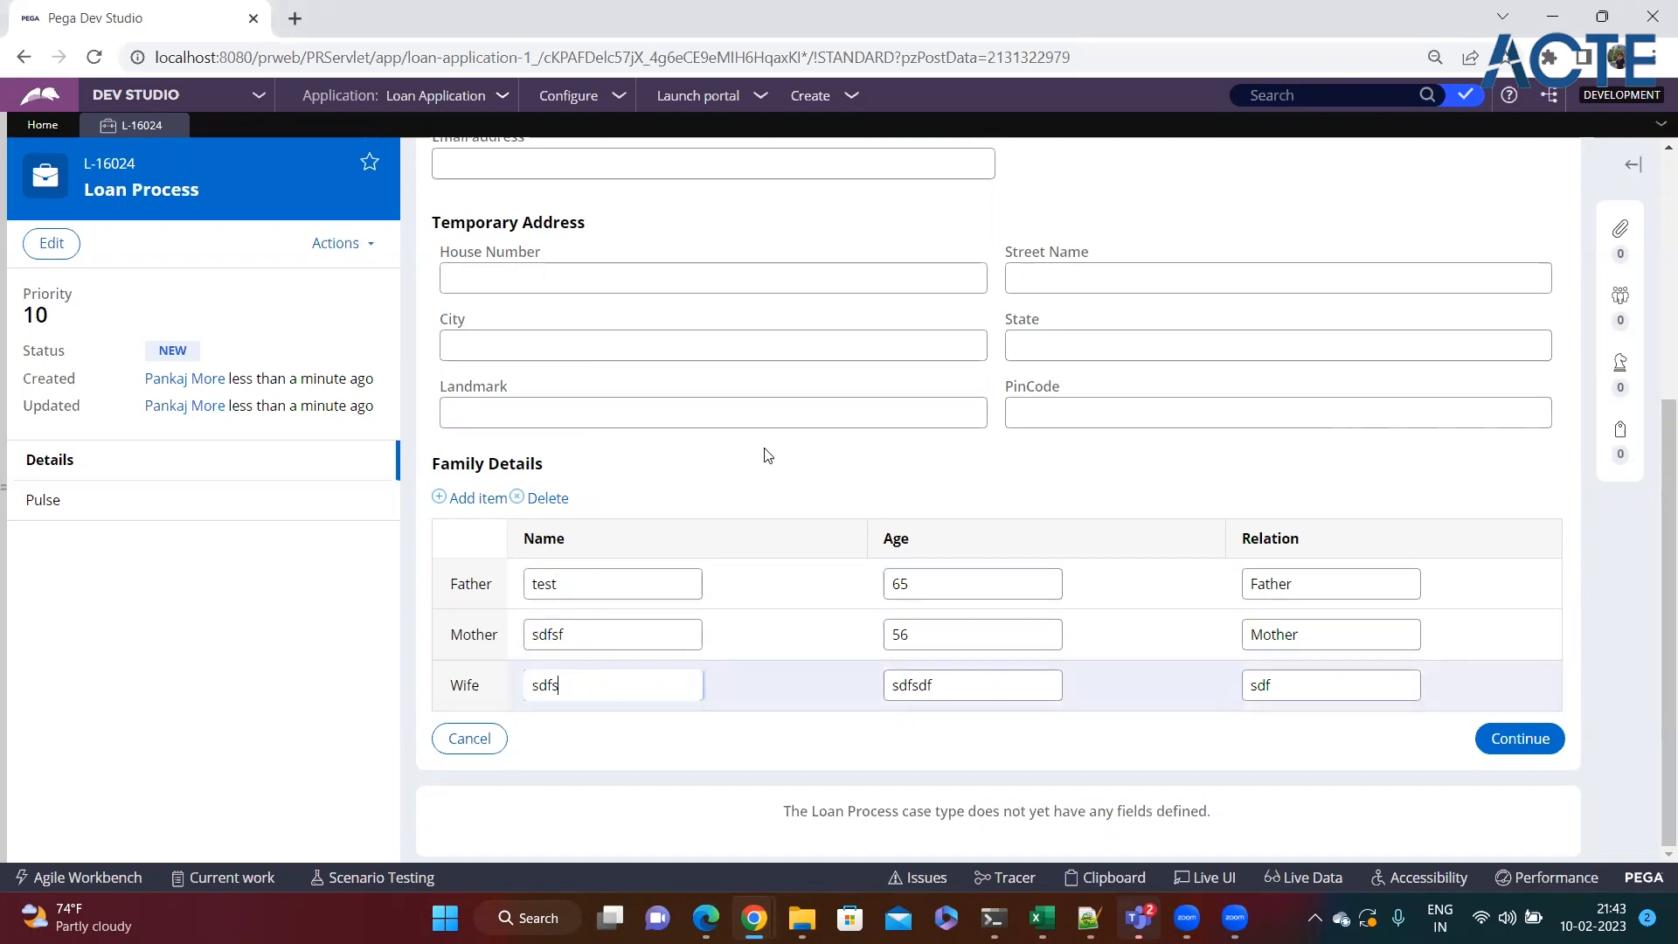
{"action": "scroll", "coordinate": [790, 445], "scroll_direction": "up", "scroll_amount": 2}
{"action": "scroll", "coordinate": [678, 464], "scroll_direction": "down", "scroll_amount": 1}
{"action": "scroll", "coordinate": [678, 465], "scroll_direction": "down", "scroll_amount": 1}
{"action": "left_click", "coordinate": [479, 499]}
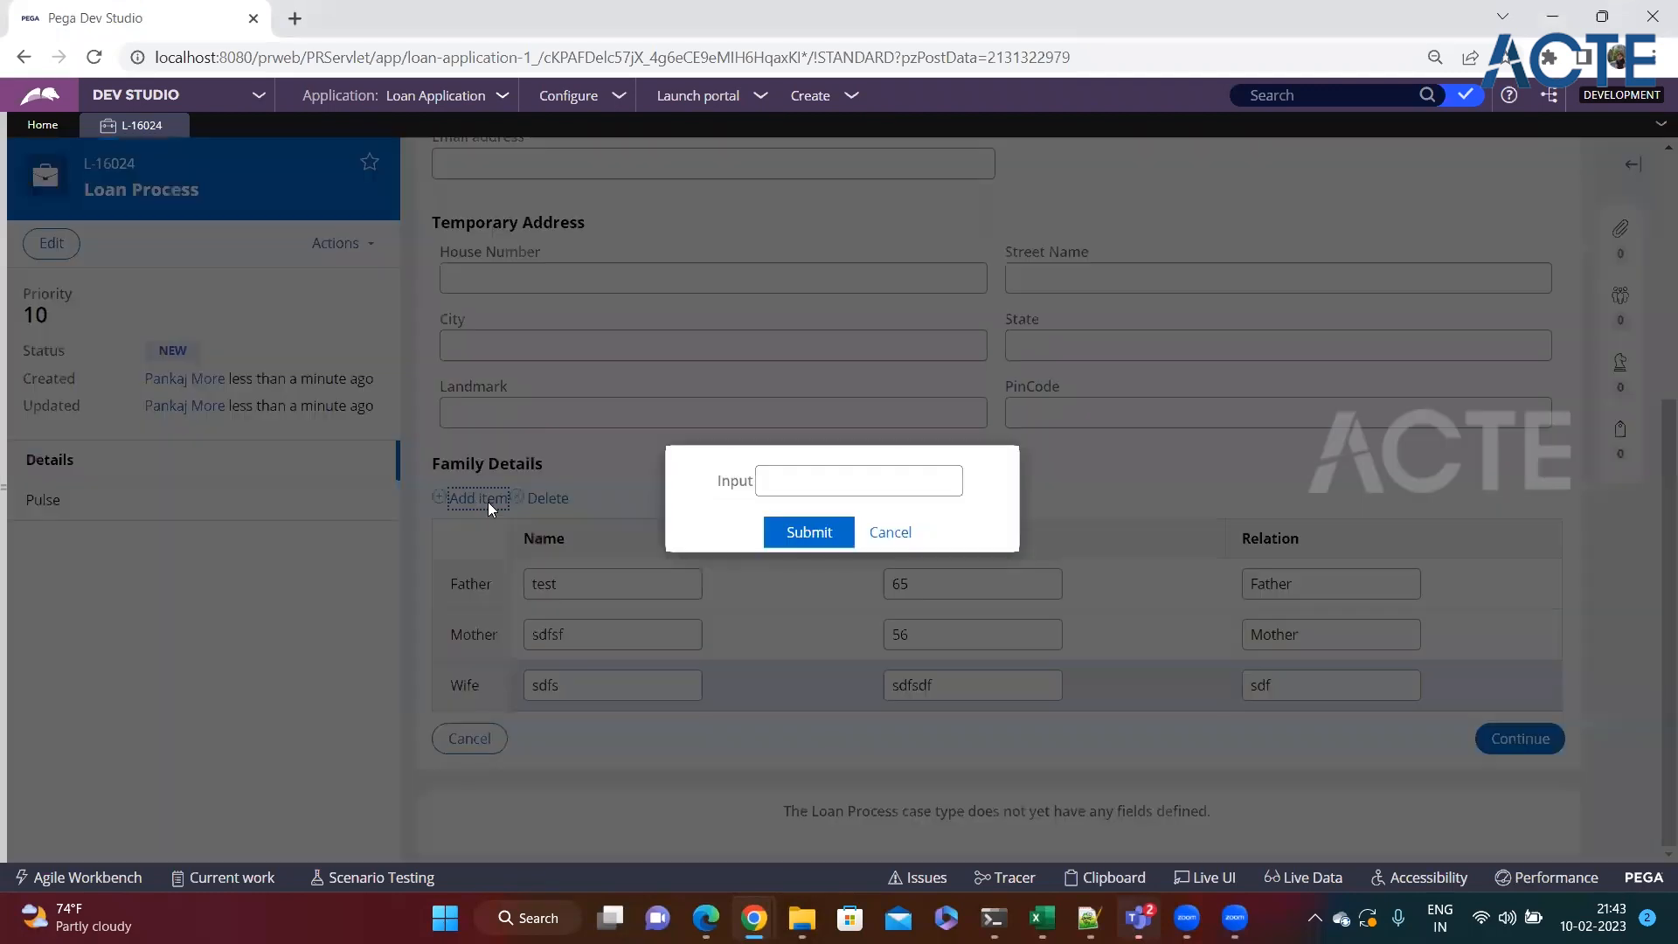
{"action": "left_click", "coordinate": [774, 480]}
{"action": "left_click", "coordinate": [900, 535]}
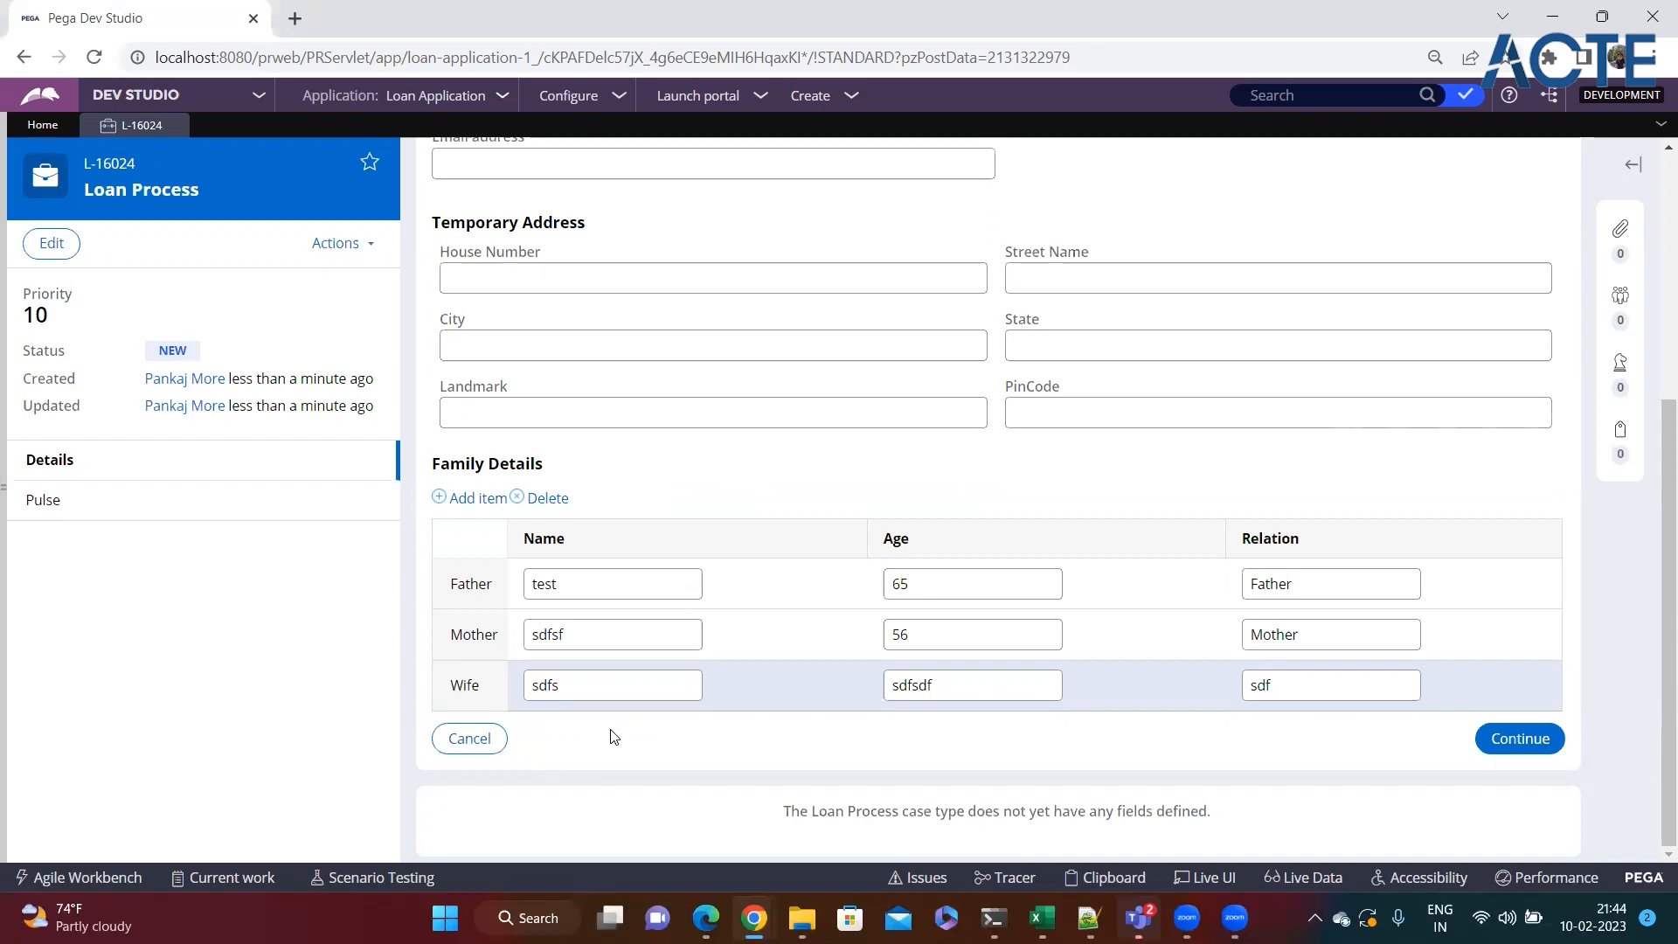
Continue to Loan Details, mark that a loan already exists, select Education Loan and enter the loan amount 43535.
{"action": "left_click", "coordinate": [1521, 738]}
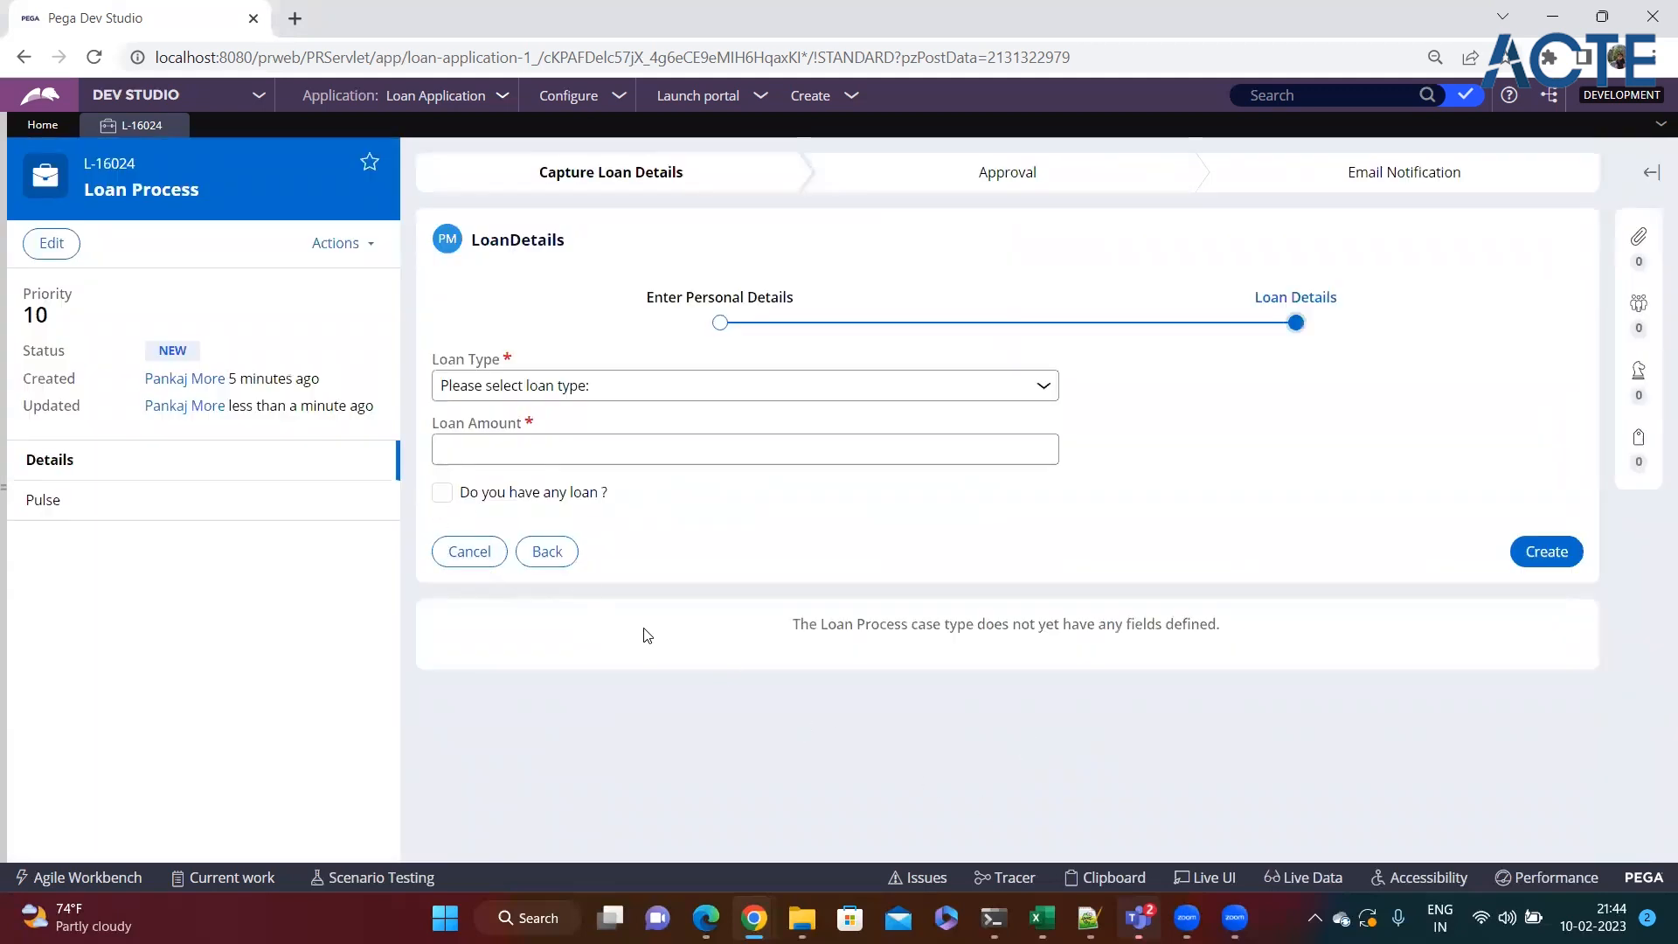
{"action": "left_click", "coordinate": [443, 491]}
{"action": "left_click", "coordinate": [530, 385]}
{"action": "left_click", "coordinate": [524, 427]}
{"action": "left_click", "coordinate": [529, 445]}
{"action": "type", "text": "43535"}
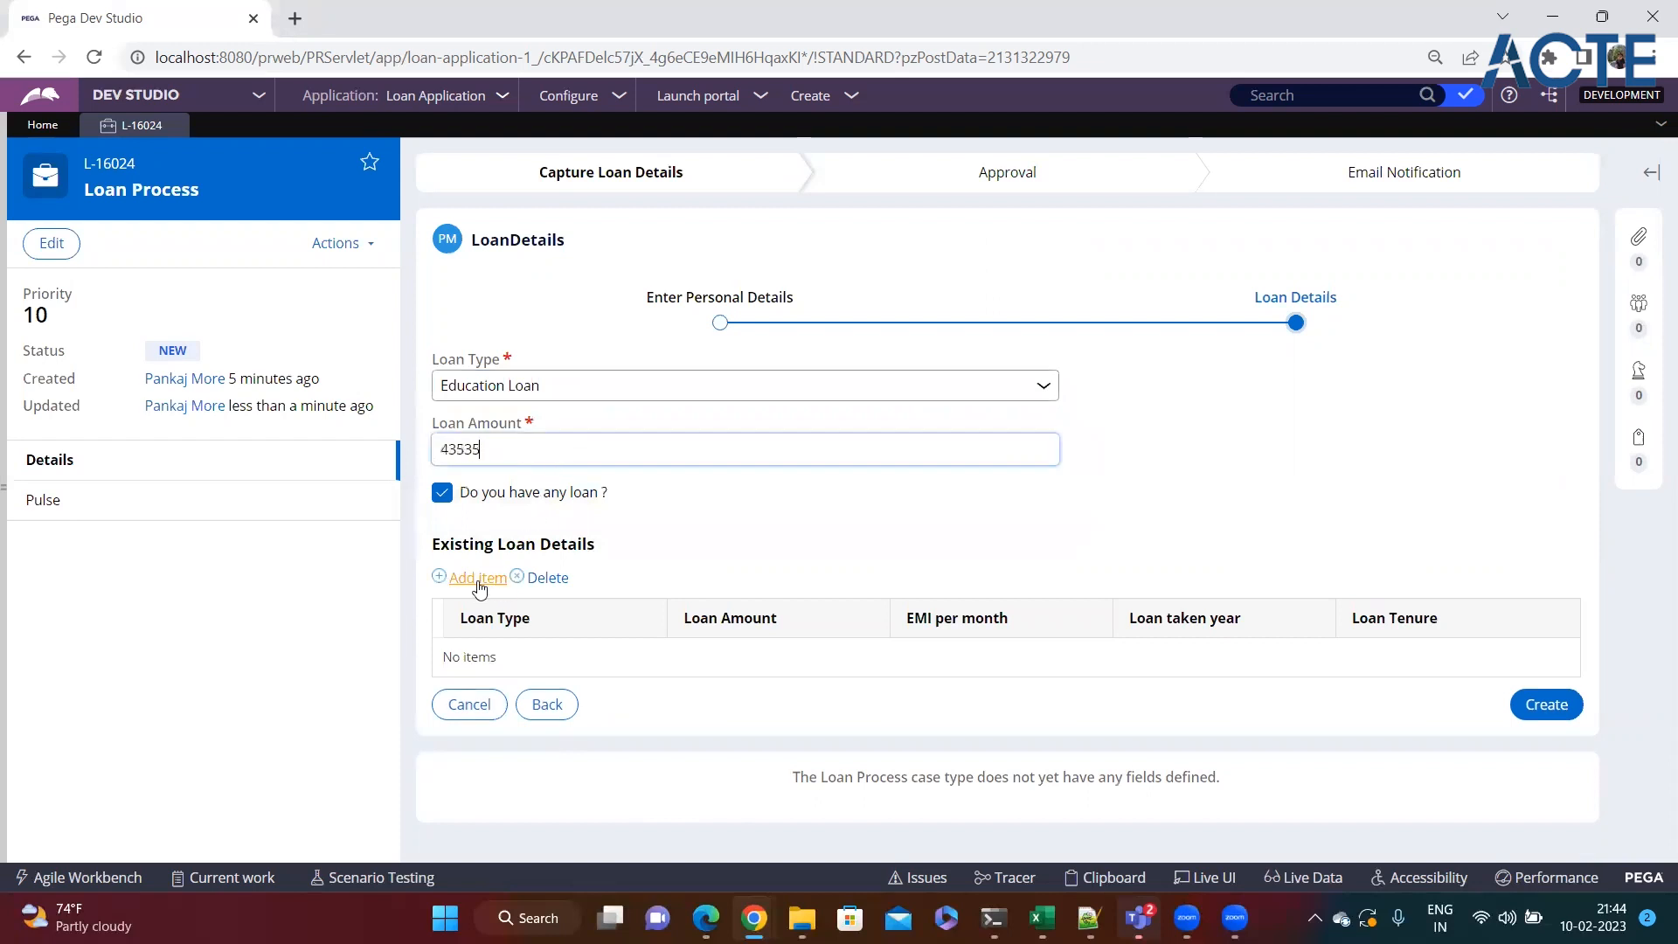
Add an Existing Loan Details row for Education Loan with amount dfsdf, EMI sdf, loan taken year sdfsd and tenure fsf.
{"action": "left_click", "coordinate": [476, 577]}
{"action": "left_click", "coordinate": [561, 664]}
{"action": "left_click", "coordinate": [549, 704]}
{"action": "left_click", "coordinate": [821, 663]}
{"action": "type", "text": "dfsdf"}
{"action": "left_click", "coordinate": [996, 663]}
{"action": "type", "text": "sdf"}
{"action": "left_click", "coordinate": [1281, 664]}
{"action": "type", "text": "sdfsd"}
{"action": "key", "text": "Tab"}
{"action": "type", "text": "fsf"}
Add a second existing loan row for Personal Loan with amount sdfsdf, EMI dsfs, loan taken year fsdfs and tenure df.
{"action": "left_click", "coordinate": [468, 577]}
{"action": "left_click", "coordinate": [546, 712]}
{"action": "left_click", "coordinate": [548, 780]}
{"action": "left_click", "coordinate": [769, 713]}
{"action": "type", "text": "sdfsdf"}
{"action": "left_click", "coordinate": [944, 711]}
{"action": "type", "text": "dsfs"}
{"action": "left_click", "coordinate": [1206, 712]}
{"action": "type", "text": "fsdfs"}
{"action": "left_click", "coordinate": [1441, 717]}
{"action": "type", "text": "df"}
Add a third existing loan row for Personal Loan with amount sdfsf, EMI sd, and sdfsdf as both loan taken year and tenure.
{"action": "left_click", "coordinate": [468, 578]}
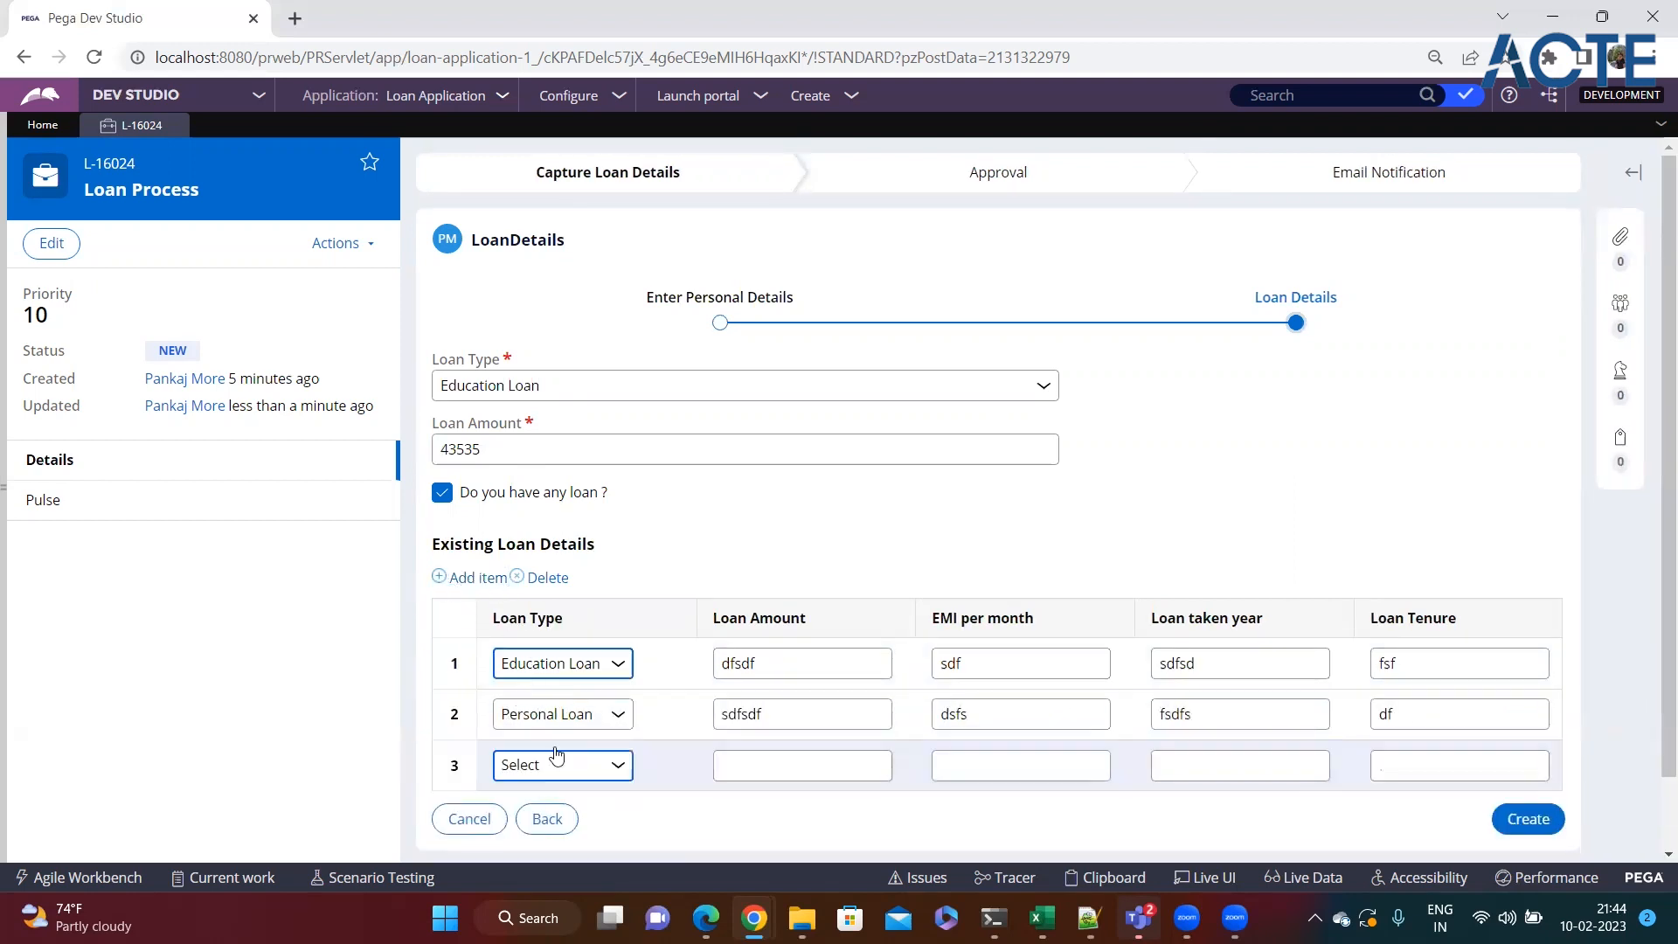
{"action": "left_click", "coordinate": [576, 773]}
{"action": "left_click", "coordinate": [548, 831]}
{"action": "left_click", "coordinate": [823, 769]}
{"action": "type", "text": "sdfsf"}
{"action": "key", "text": "Tab"}
{"action": "type", "text": "sd"}
{"action": "left_click", "coordinate": [1305, 757]}
{"action": "type", "text": "sdfsdf"}
{"action": "key", "text": "Tab"}
{"action": "type", "text": "sdfsdf"}
Go back to review the Family Details rows, continue to Loan Details again and create the case.
{"action": "scroll", "coordinate": [667, 696], "scroll_direction": "down", "scroll_amount": 1}
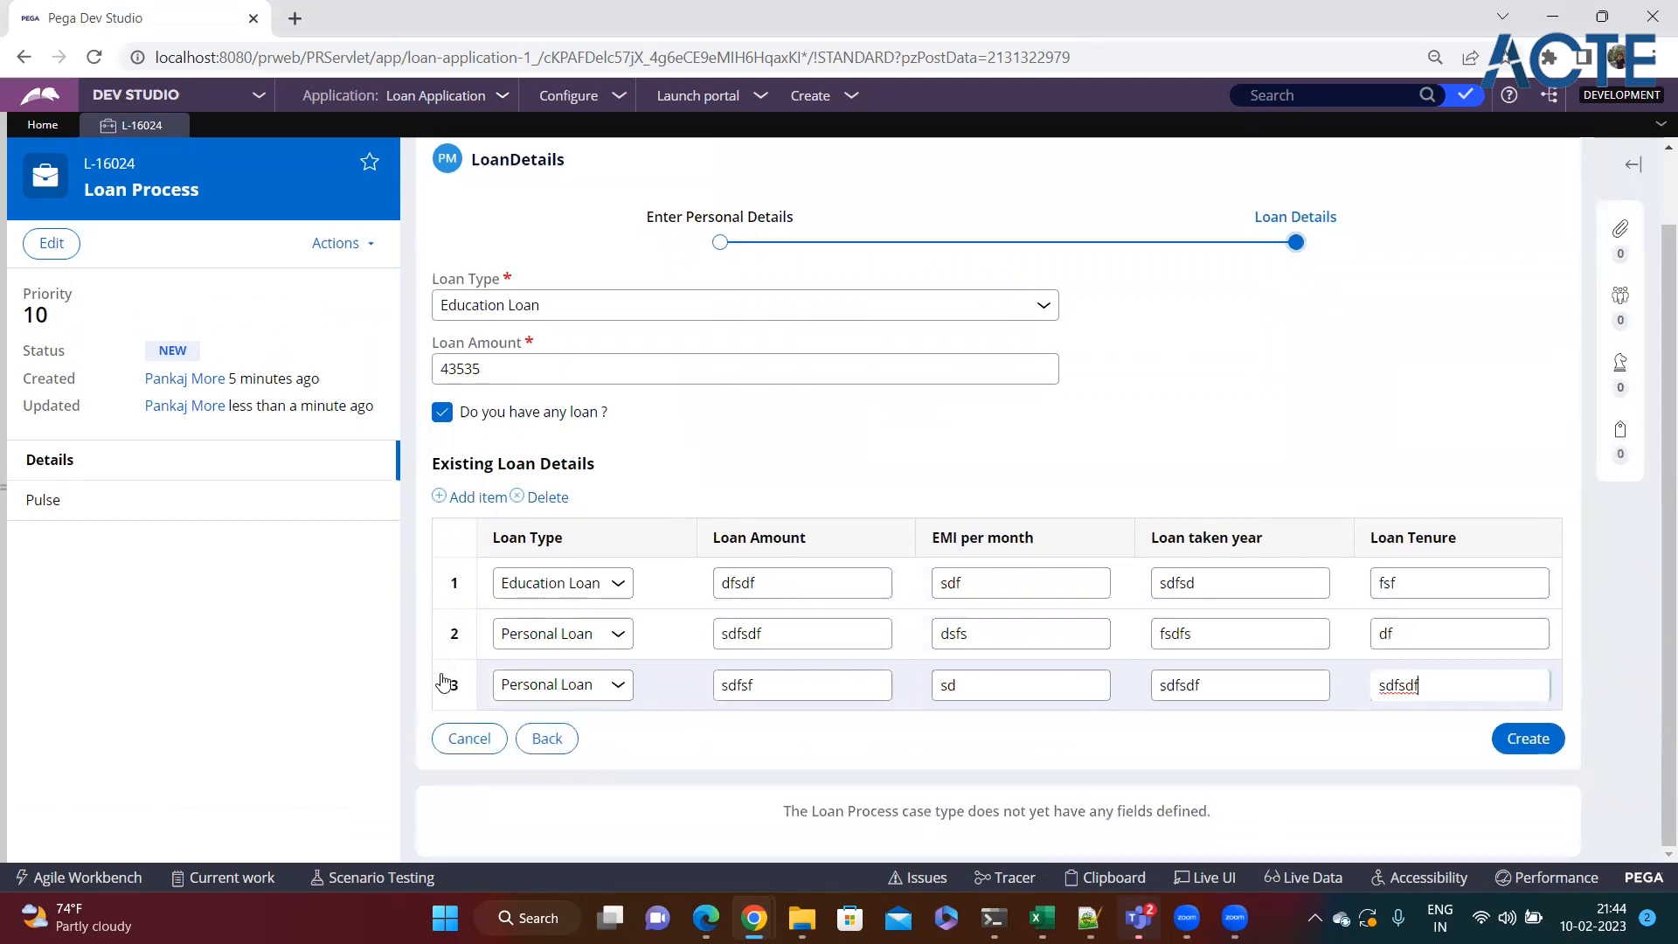
{"action": "left_click", "coordinate": [544, 741]}
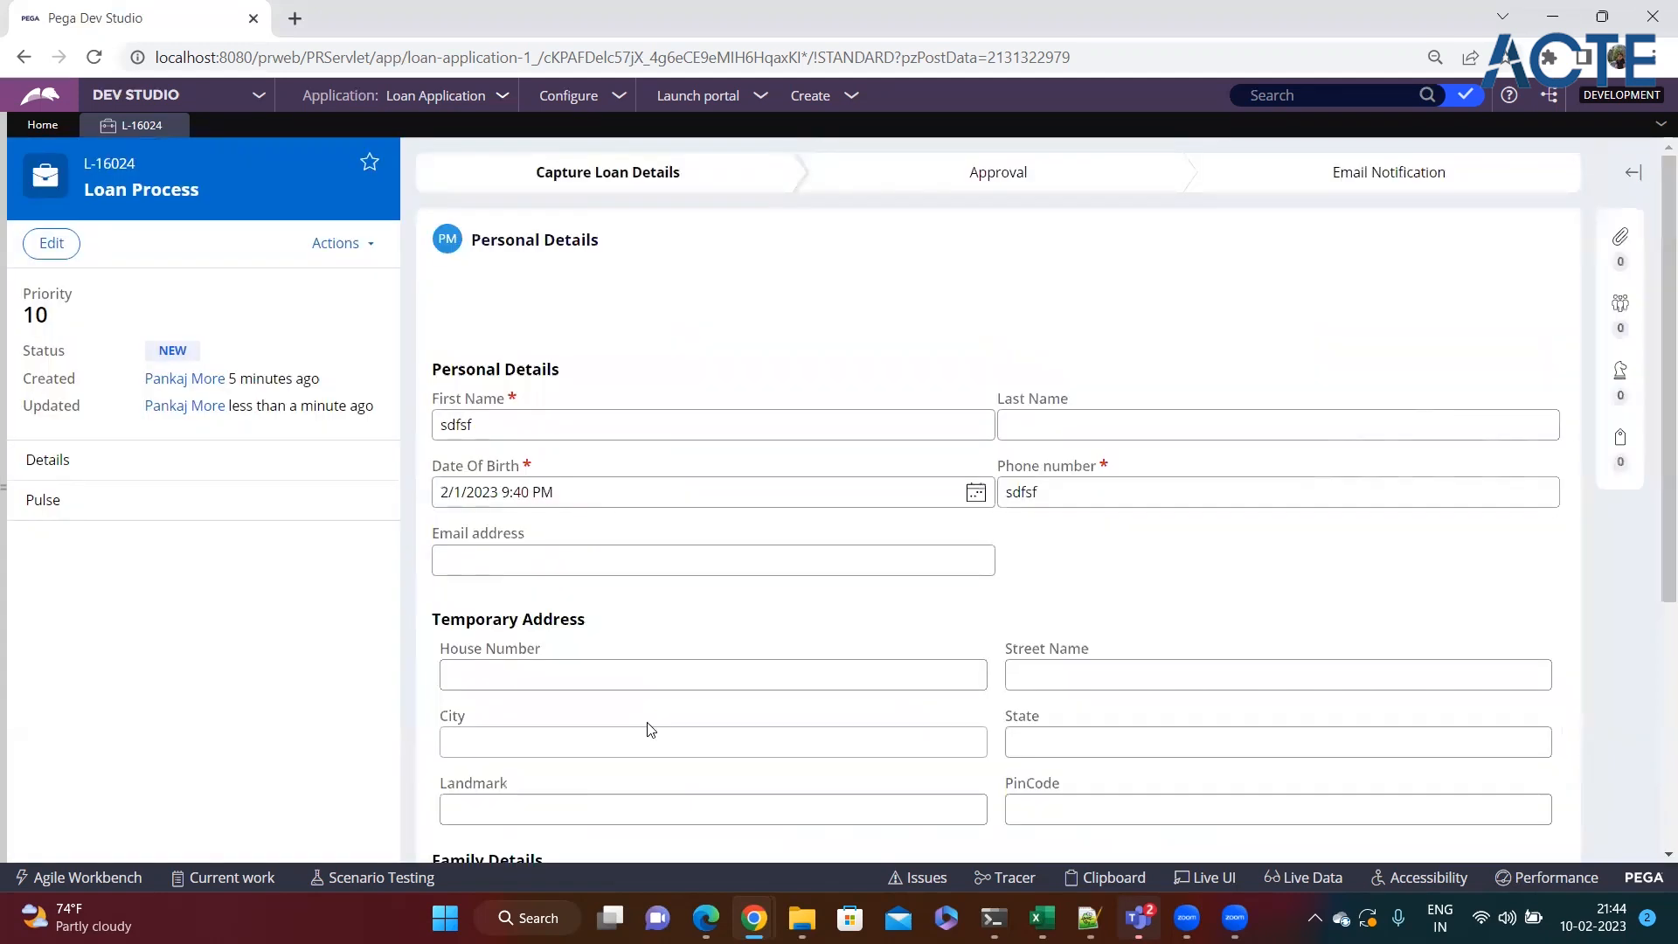
{"action": "scroll", "coordinate": [641, 724], "scroll_direction": "down", "scroll_amount": 3}
{"action": "scroll", "coordinate": [641, 724], "scroll_direction": "down", "scroll_amount": 2}
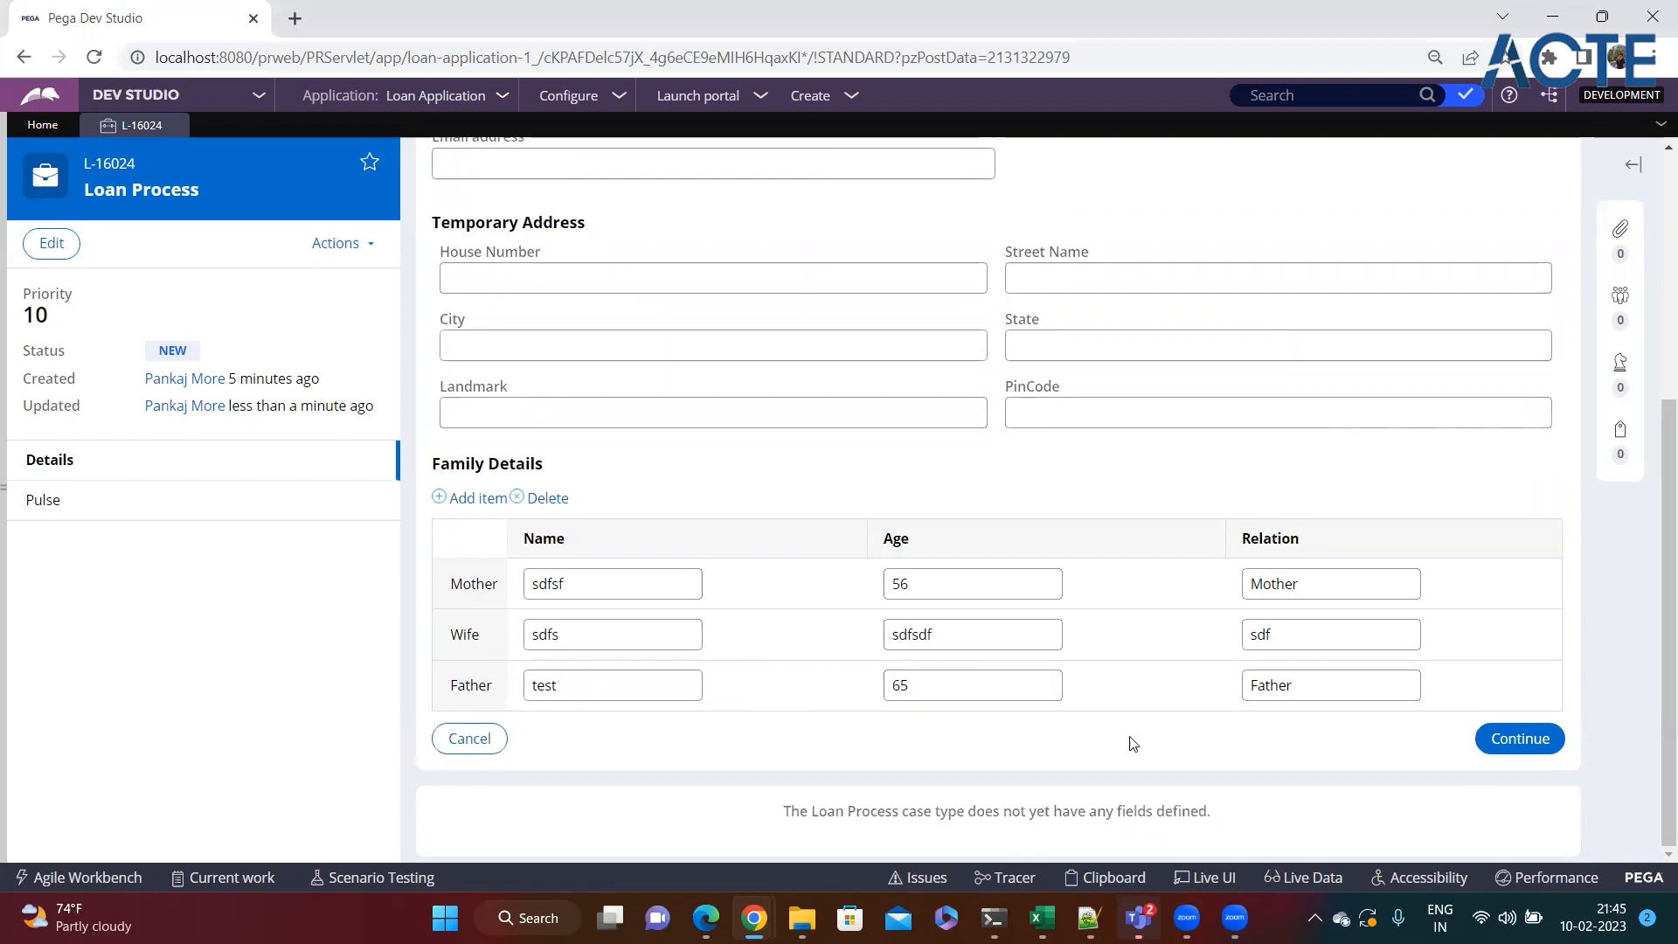
{"action": "left_click", "coordinate": [1503, 745]}
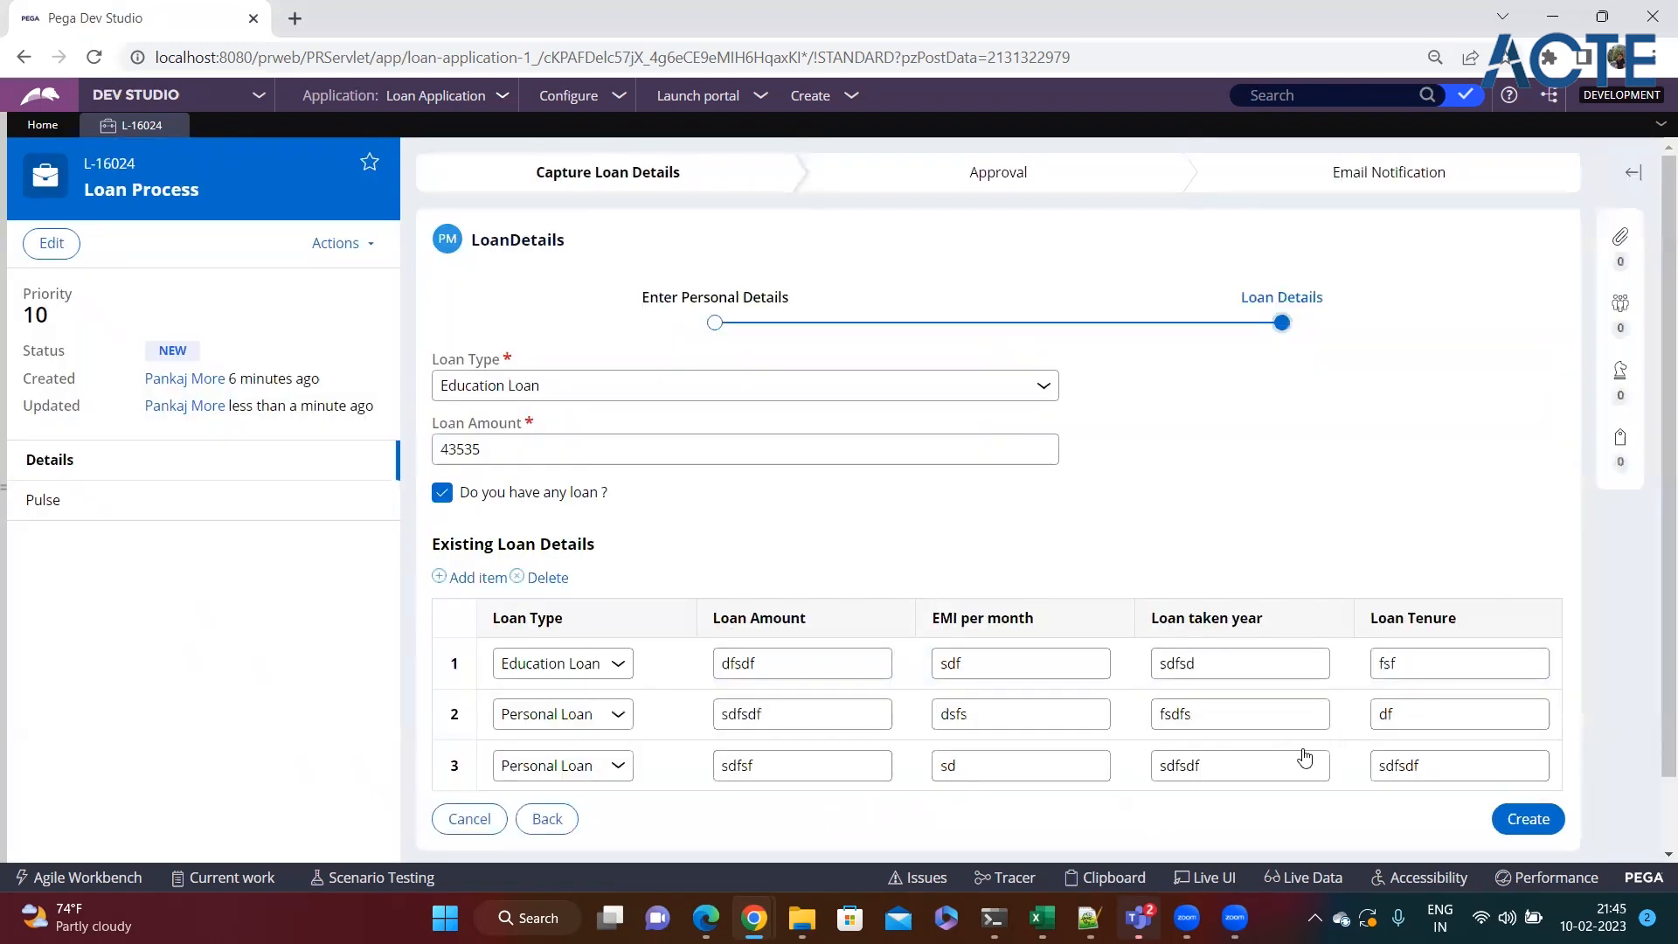
{"action": "left_click", "coordinate": [1500, 825]}
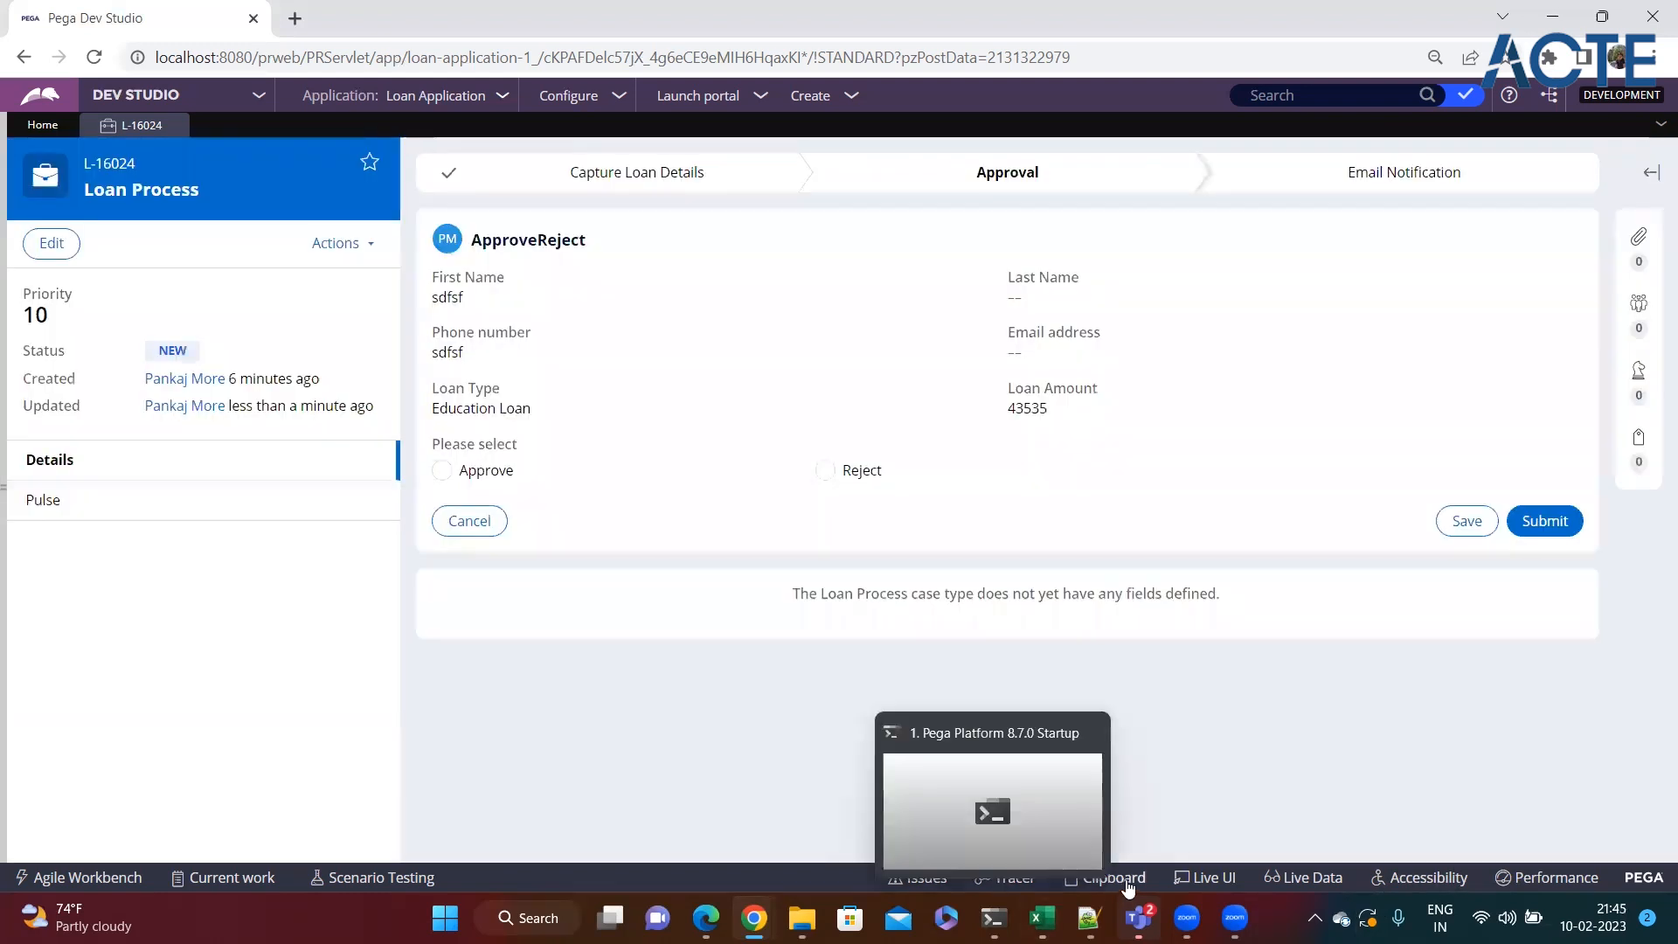
Open the Clipboard viewer and display the FamilyDetails(Mother) page under pyWorkPage.
{"action": "left_click", "coordinate": [1108, 877]}
{"action": "scroll", "coordinate": [125, 706], "scroll_direction": "down", "scroll_amount": 6}
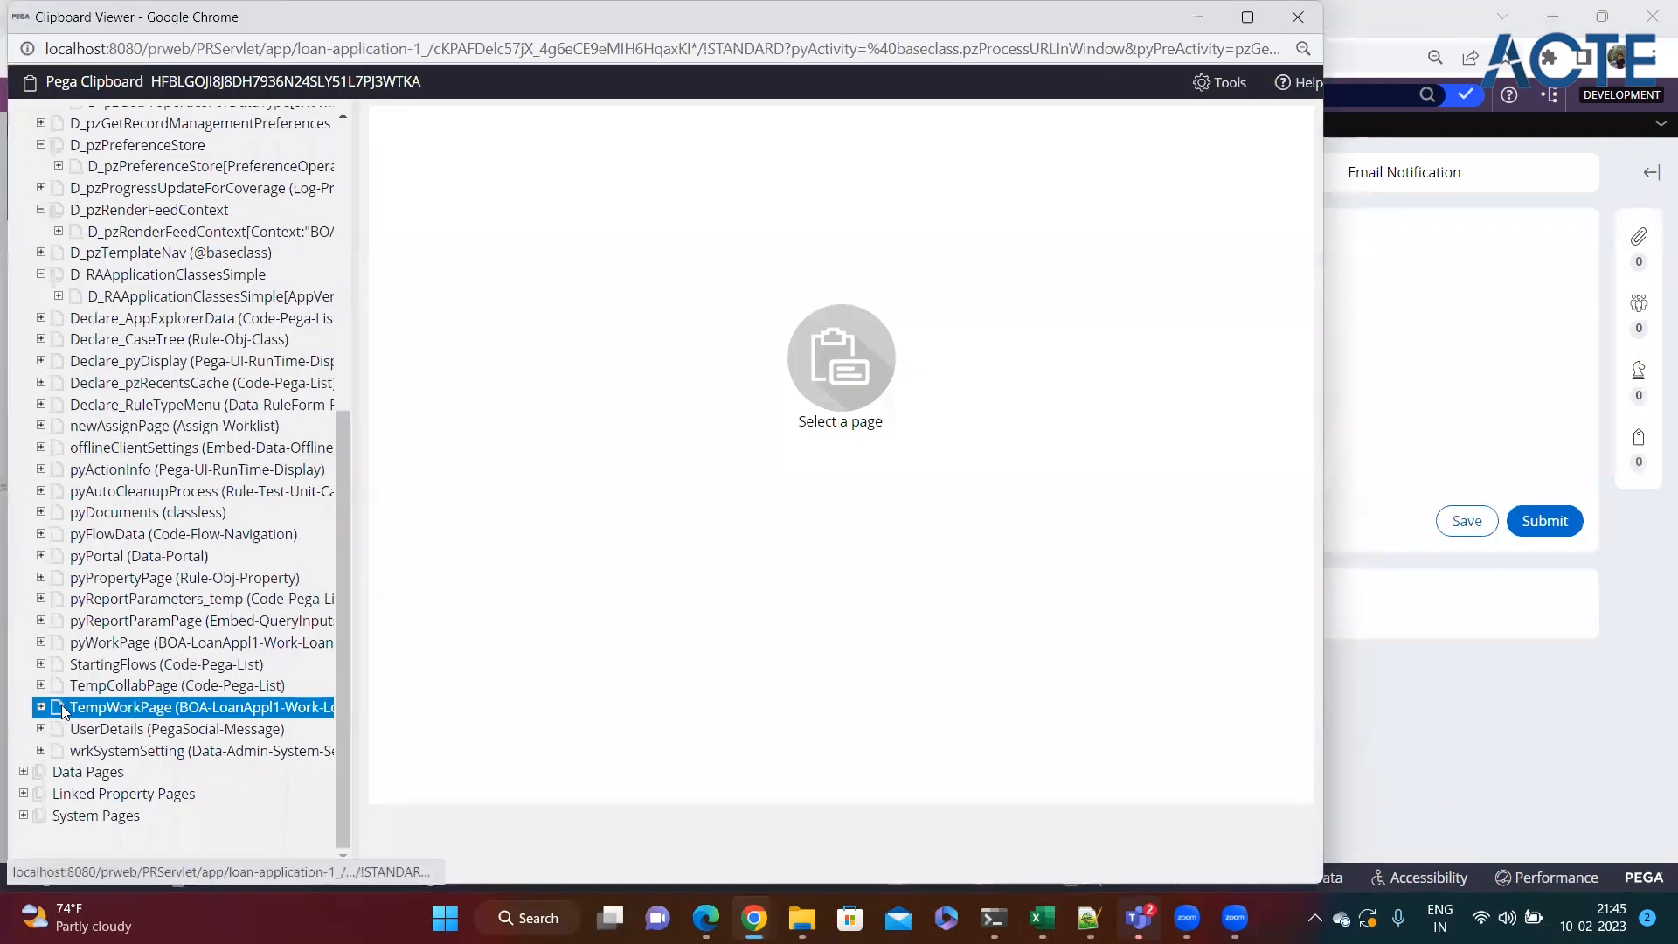
{"action": "left_click", "coordinate": [41, 642]}
{"action": "scroll", "coordinate": [41, 651], "scroll_direction": "down", "scroll_amount": 3}
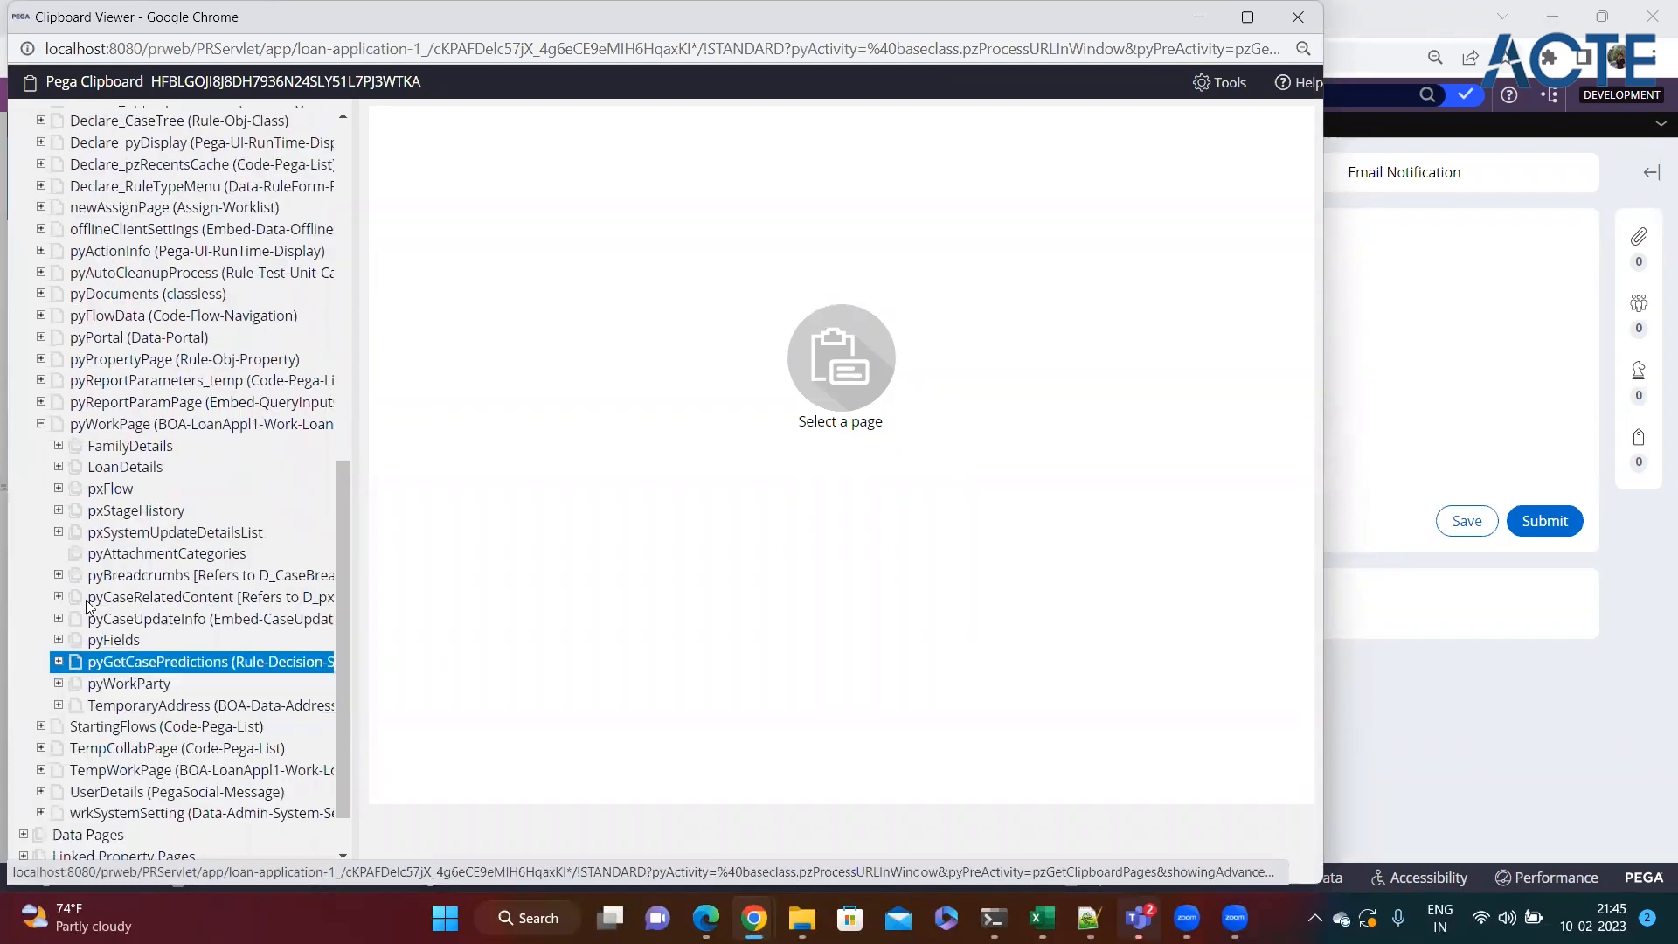
{"action": "left_click", "coordinate": [59, 445]}
{"action": "left_click", "coordinate": [131, 467]}
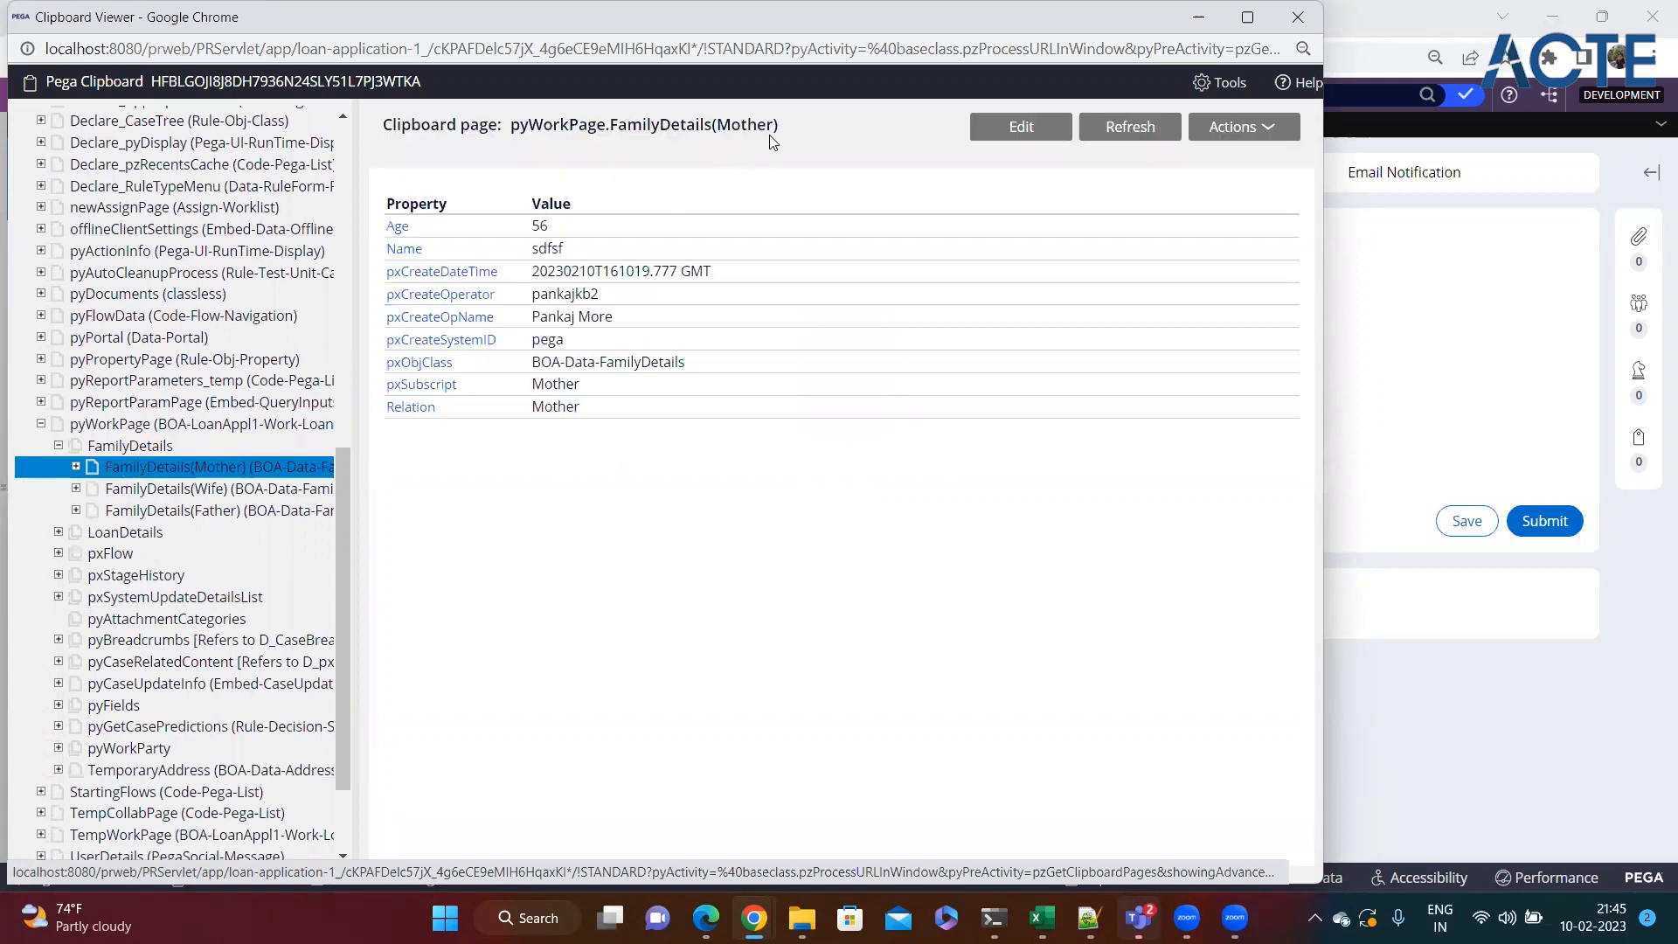
Examine the Mother subscript in the page name and the property values stored on that FamilyDetails page.
{"action": "left_click_drag", "start_coordinate": [750, 122], "coordinate": [712, 124]}
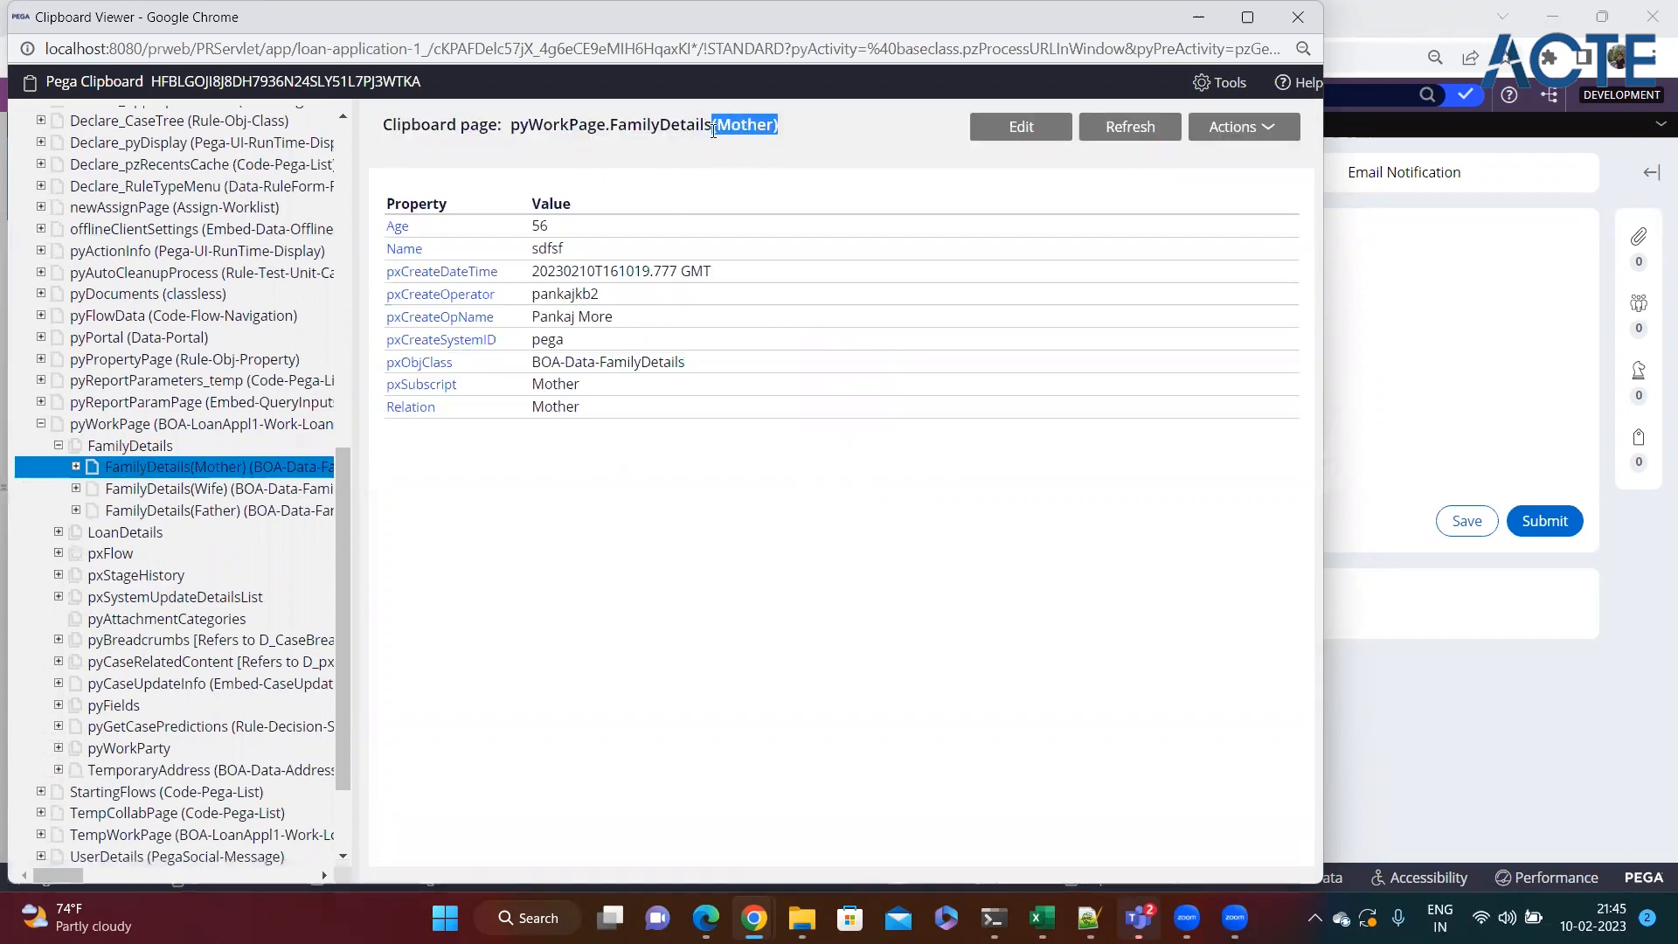
{"action": "left_click_drag", "start_coordinate": [591, 423], "coordinate": [387, 198]}
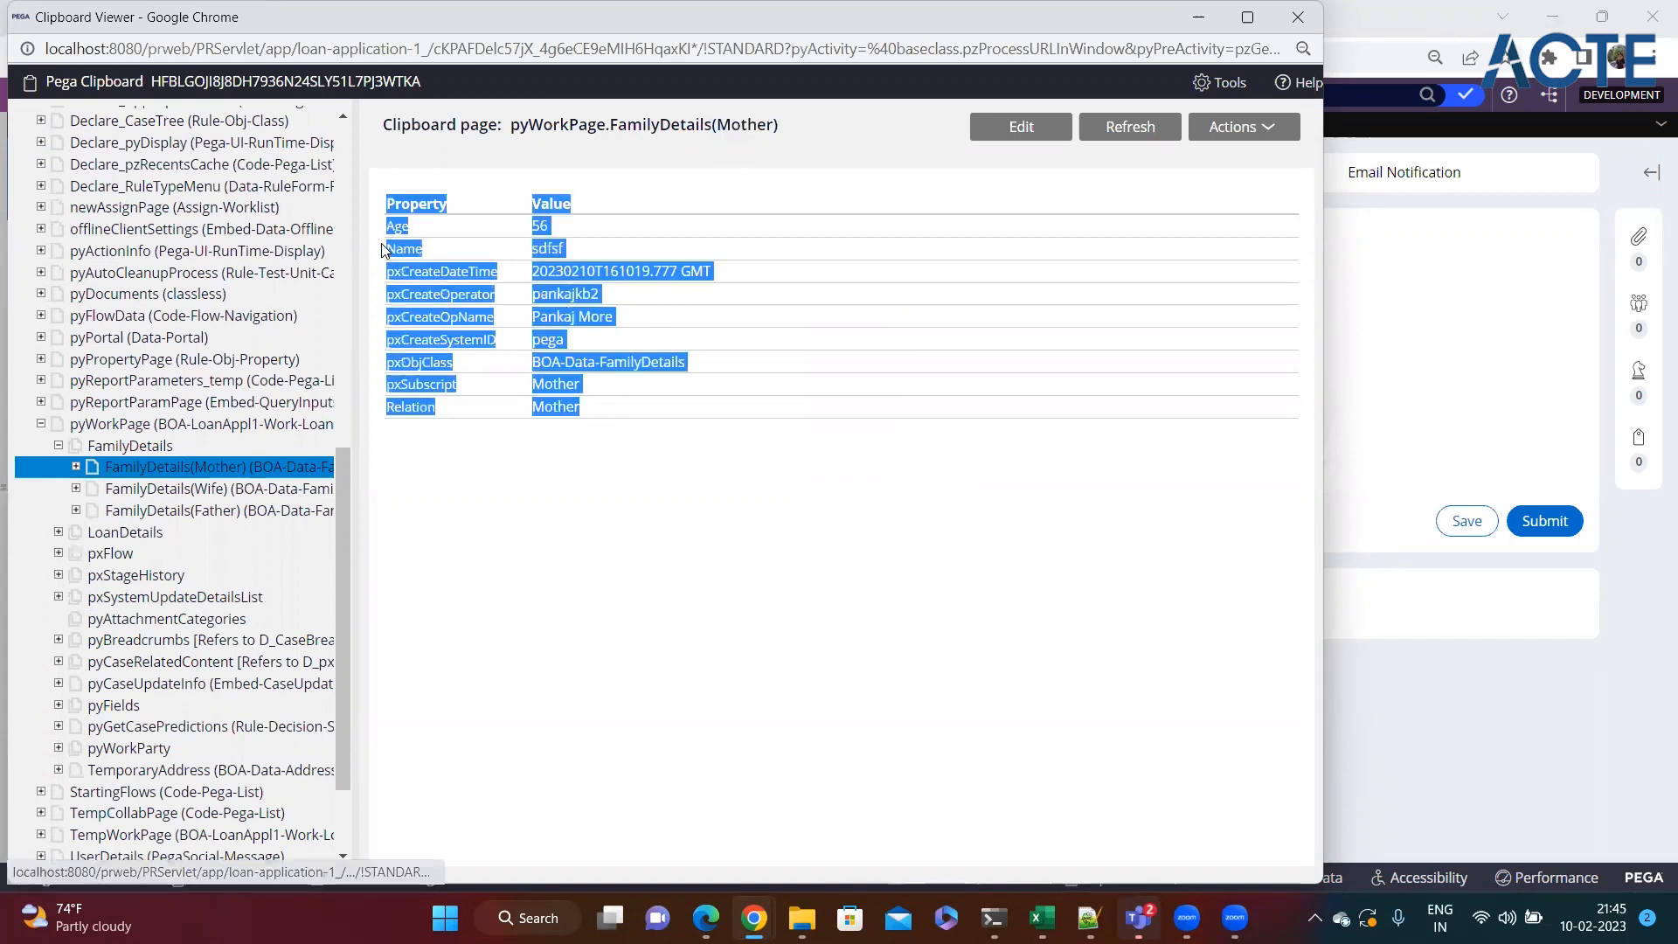
{"action": "left_click", "coordinate": [572, 242]}
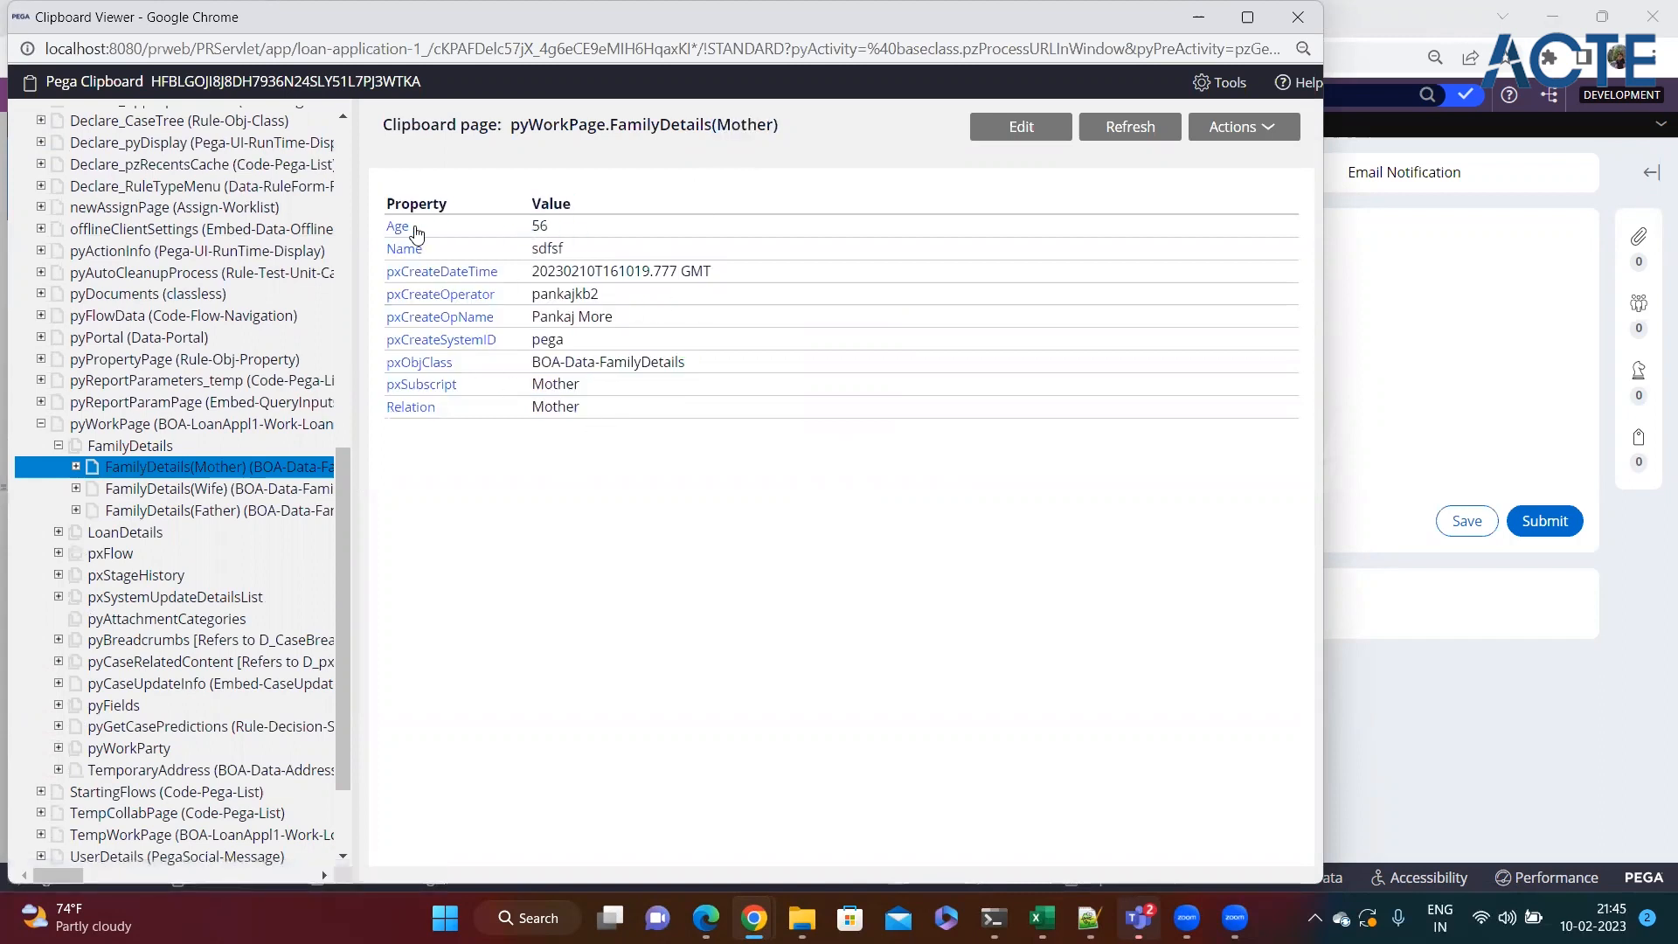
{"action": "double_click", "coordinate": [538, 226]}
{"action": "double_click", "coordinate": [548, 248]}
{"action": "left_click_drag", "start_coordinate": [588, 420], "coordinate": [426, 288]}
{"action": "double_click", "coordinate": [744, 125]}
Inspect the Wife and Father pages of FamilyDetails, noting the subscript in each page name.
{"action": "left_click", "coordinate": [210, 488]}
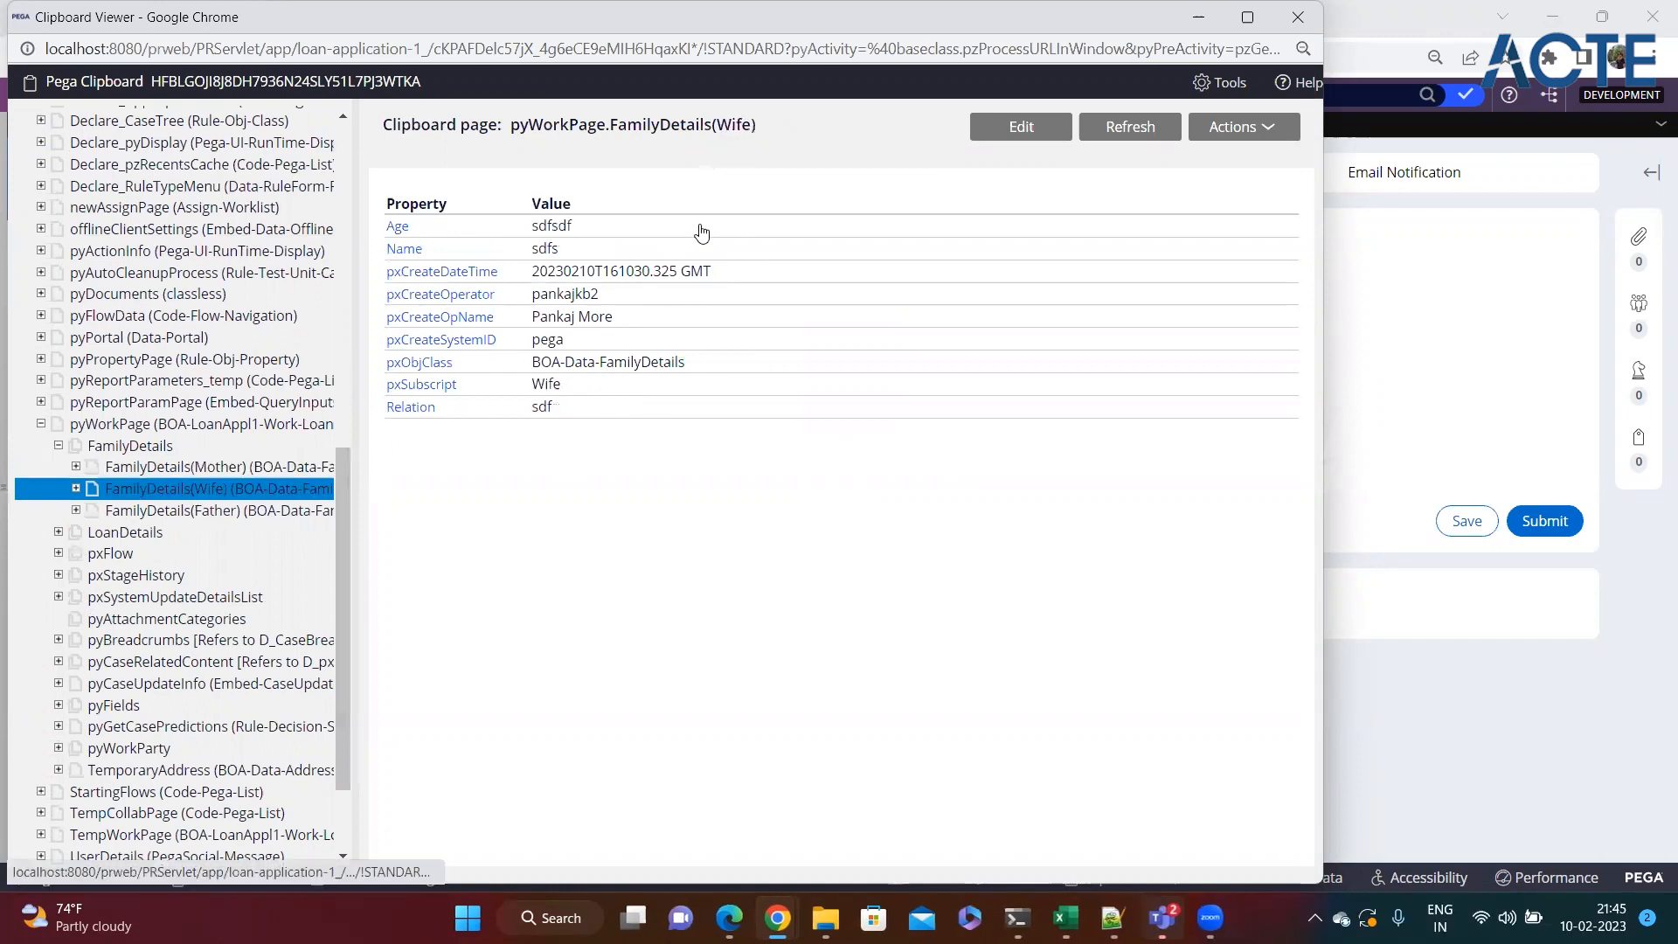
{"action": "double_click", "coordinate": [744, 125]}
{"action": "left_click", "coordinate": [749, 127]}
{"action": "double_click", "coordinate": [749, 127]}
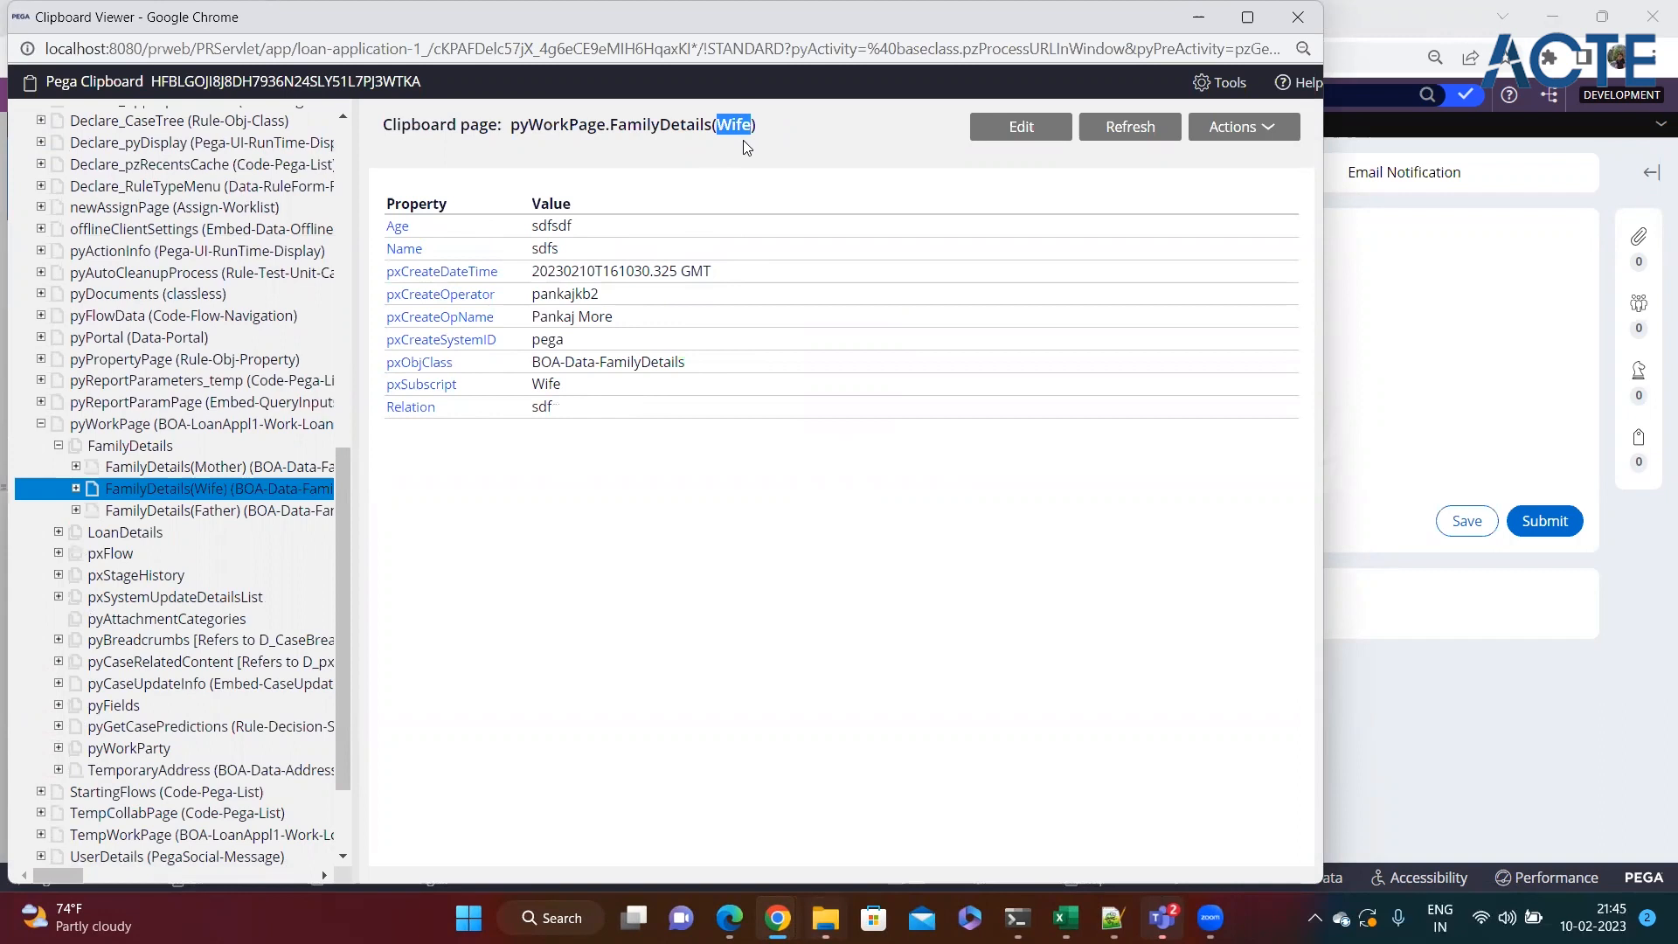
{"action": "left_click", "coordinate": [209, 510]}
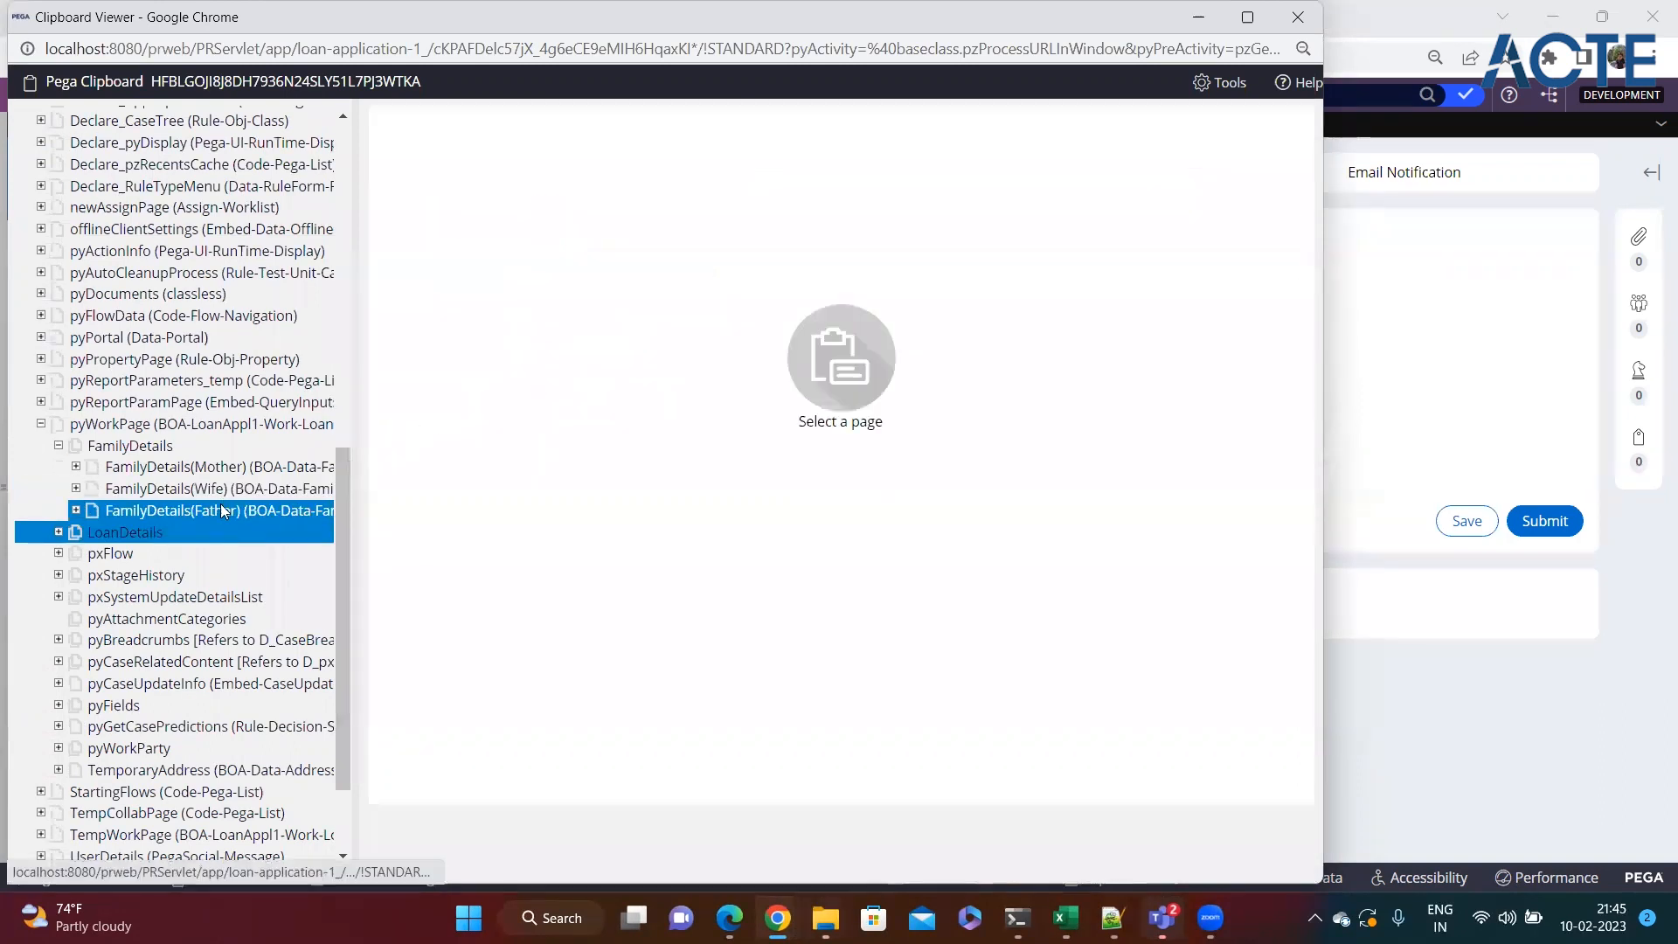
{"action": "double_click", "coordinate": [743, 125]}
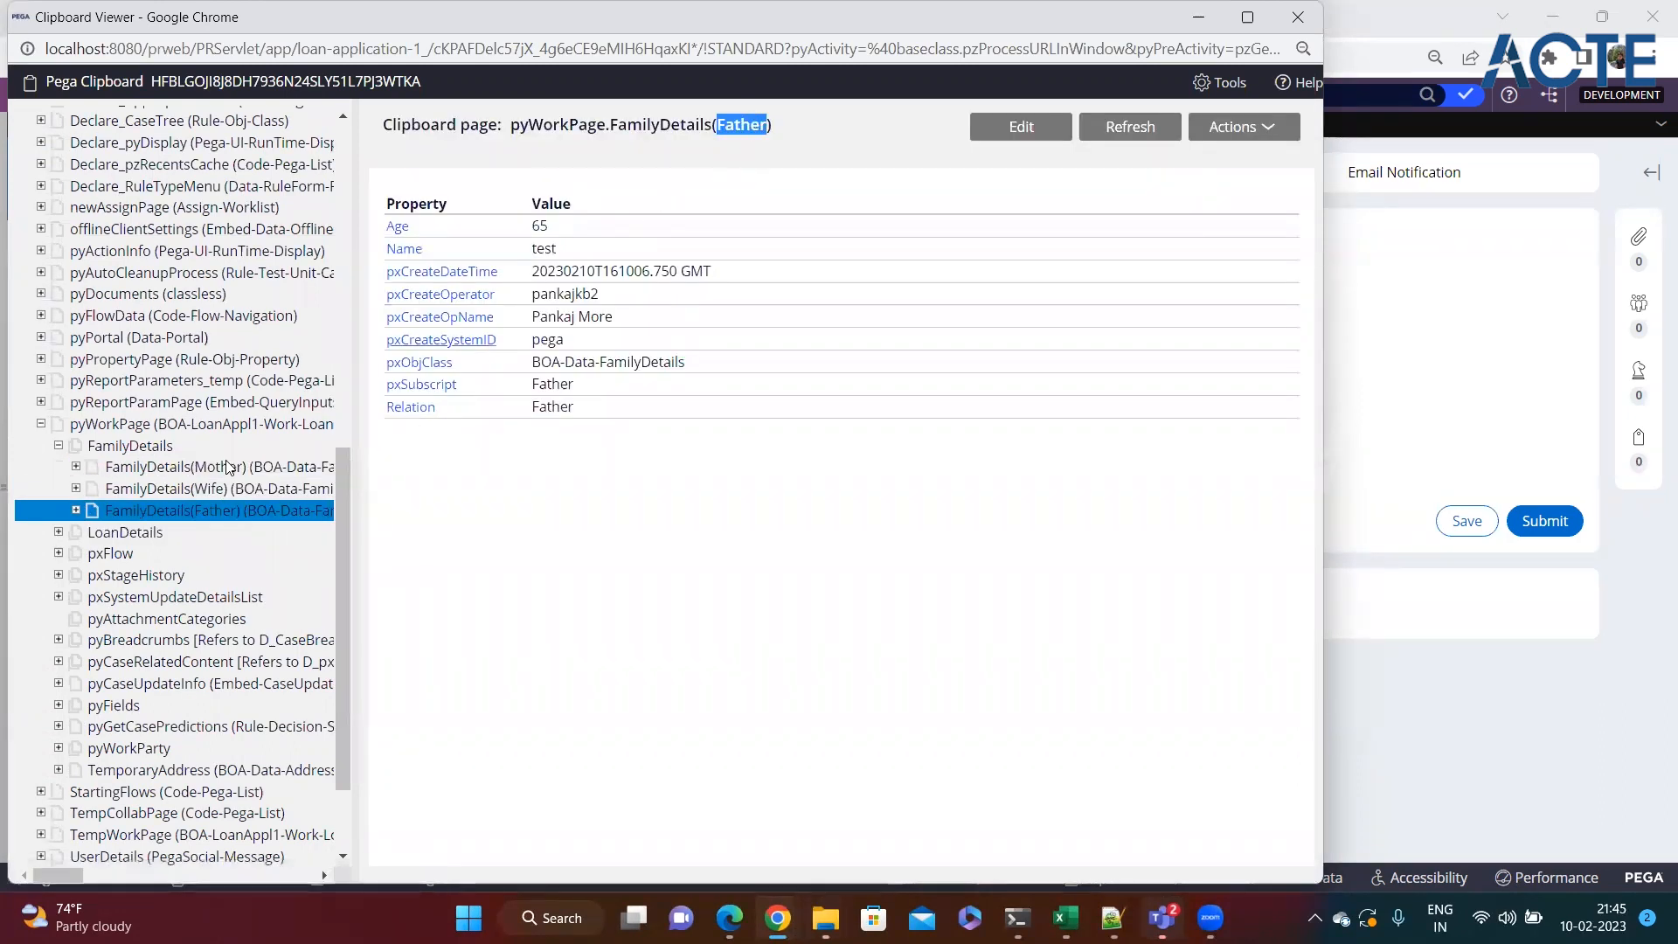
Expand LoanDetails under pyWorkPage and inspect the numeric index of its first and third pages.
{"action": "left_click", "coordinate": [58, 533]}
{"action": "left_click", "coordinate": [122, 558]}
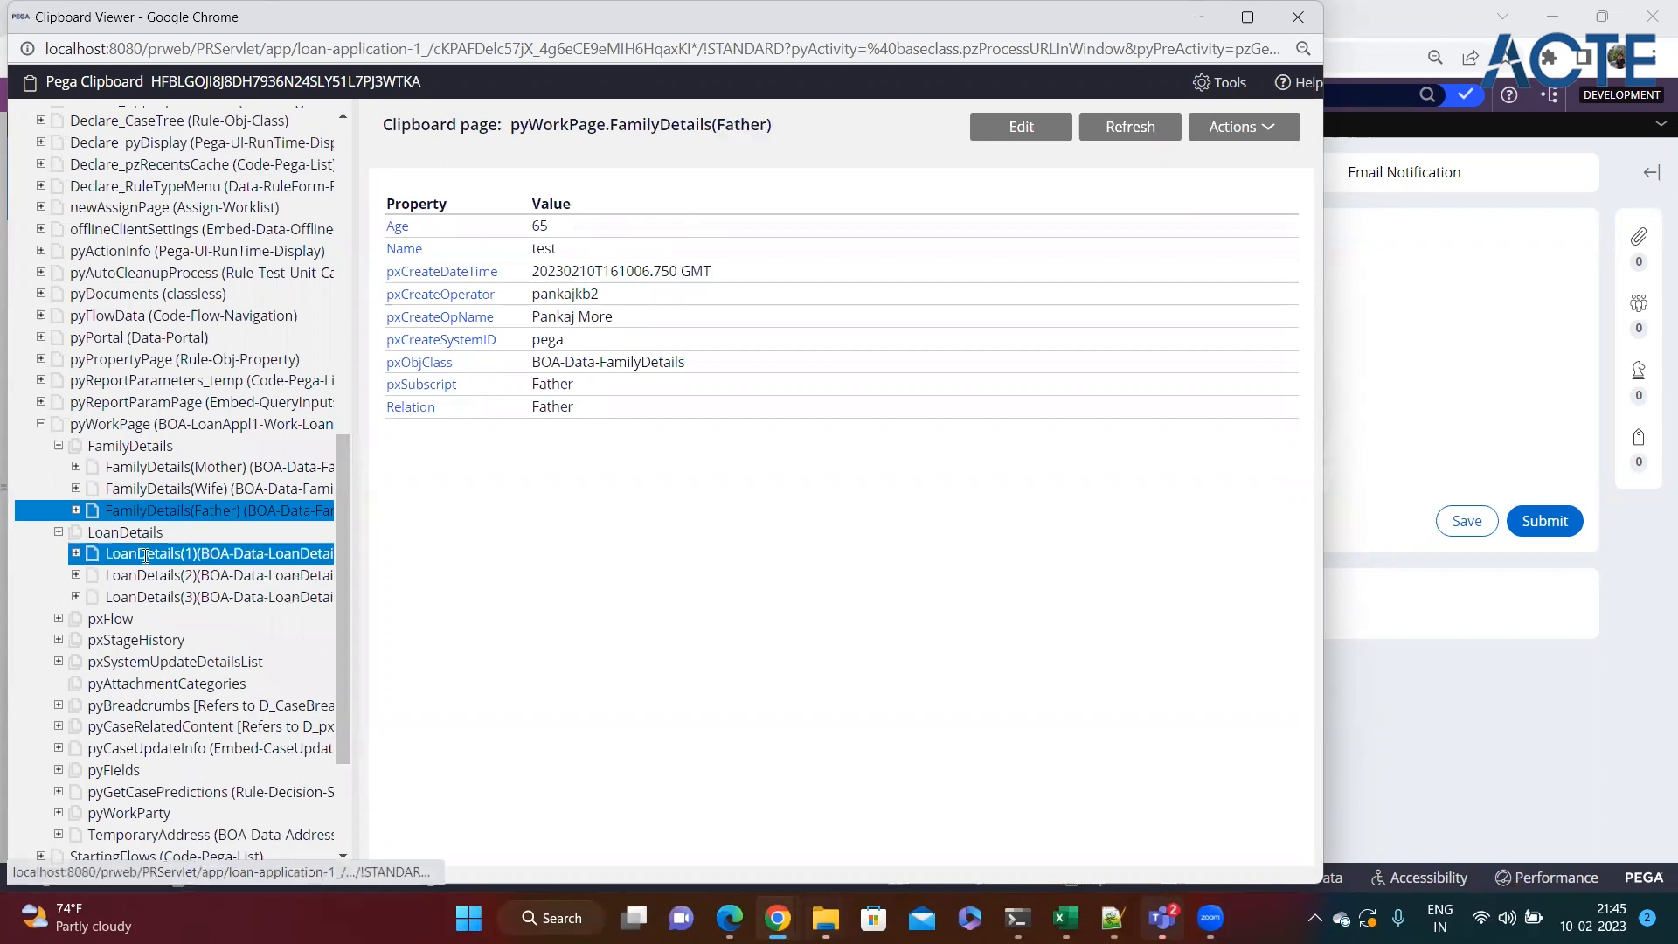
{"action": "double_click", "coordinate": [713, 125]}
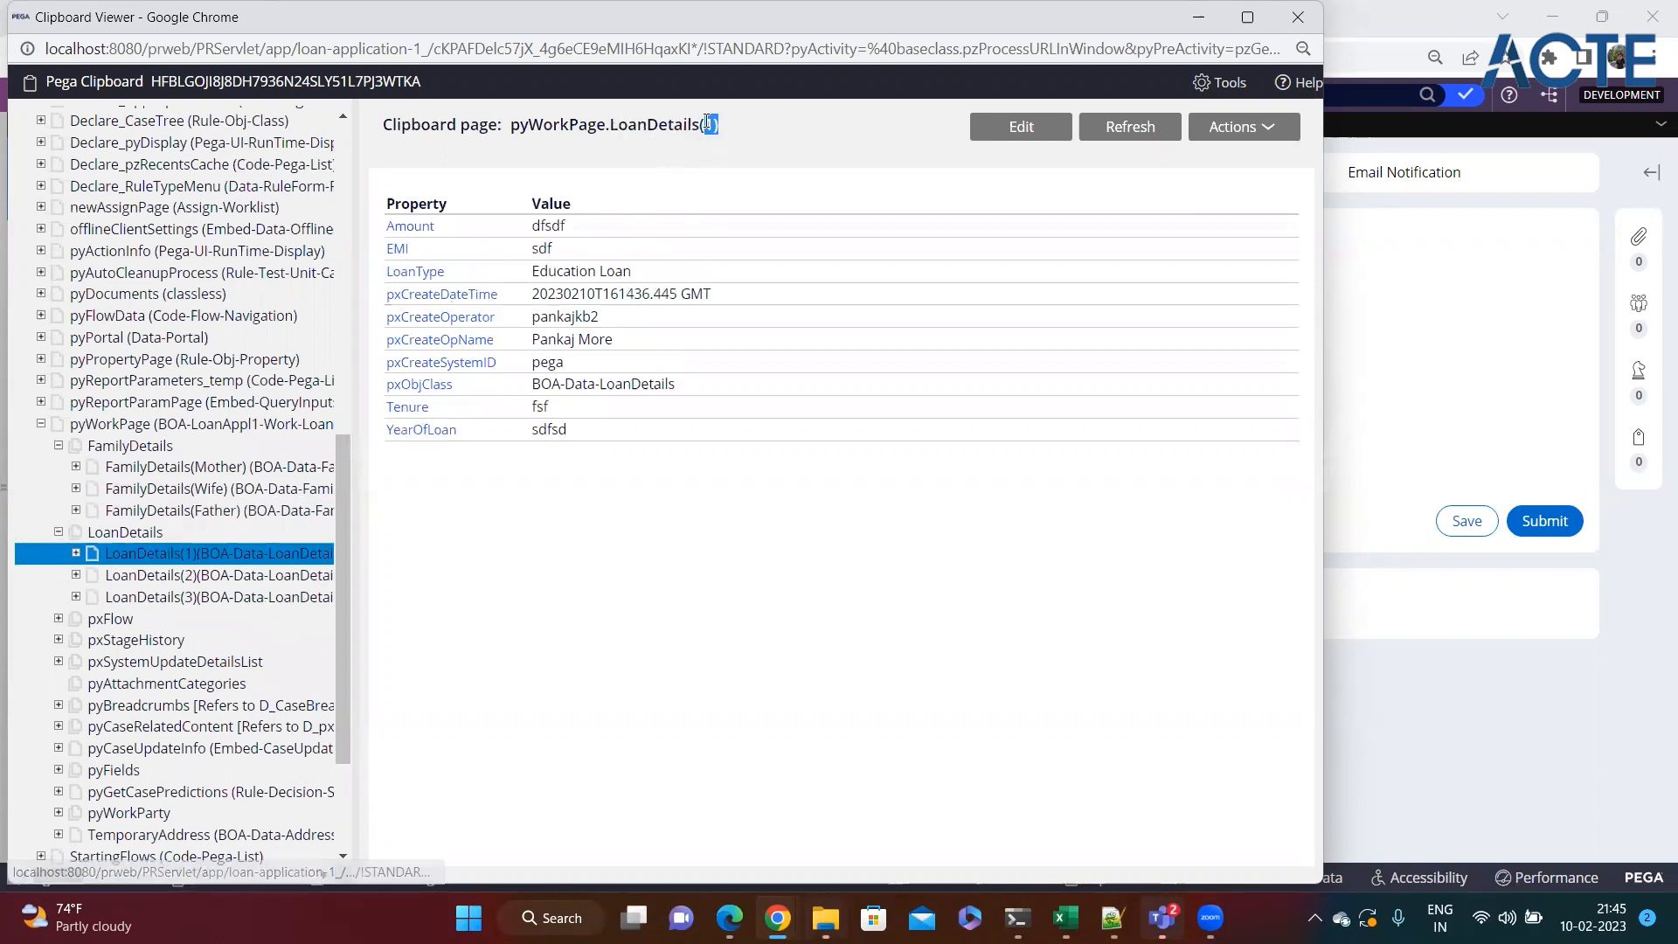
{"action": "left_click", "coordinate": [210, 597]}
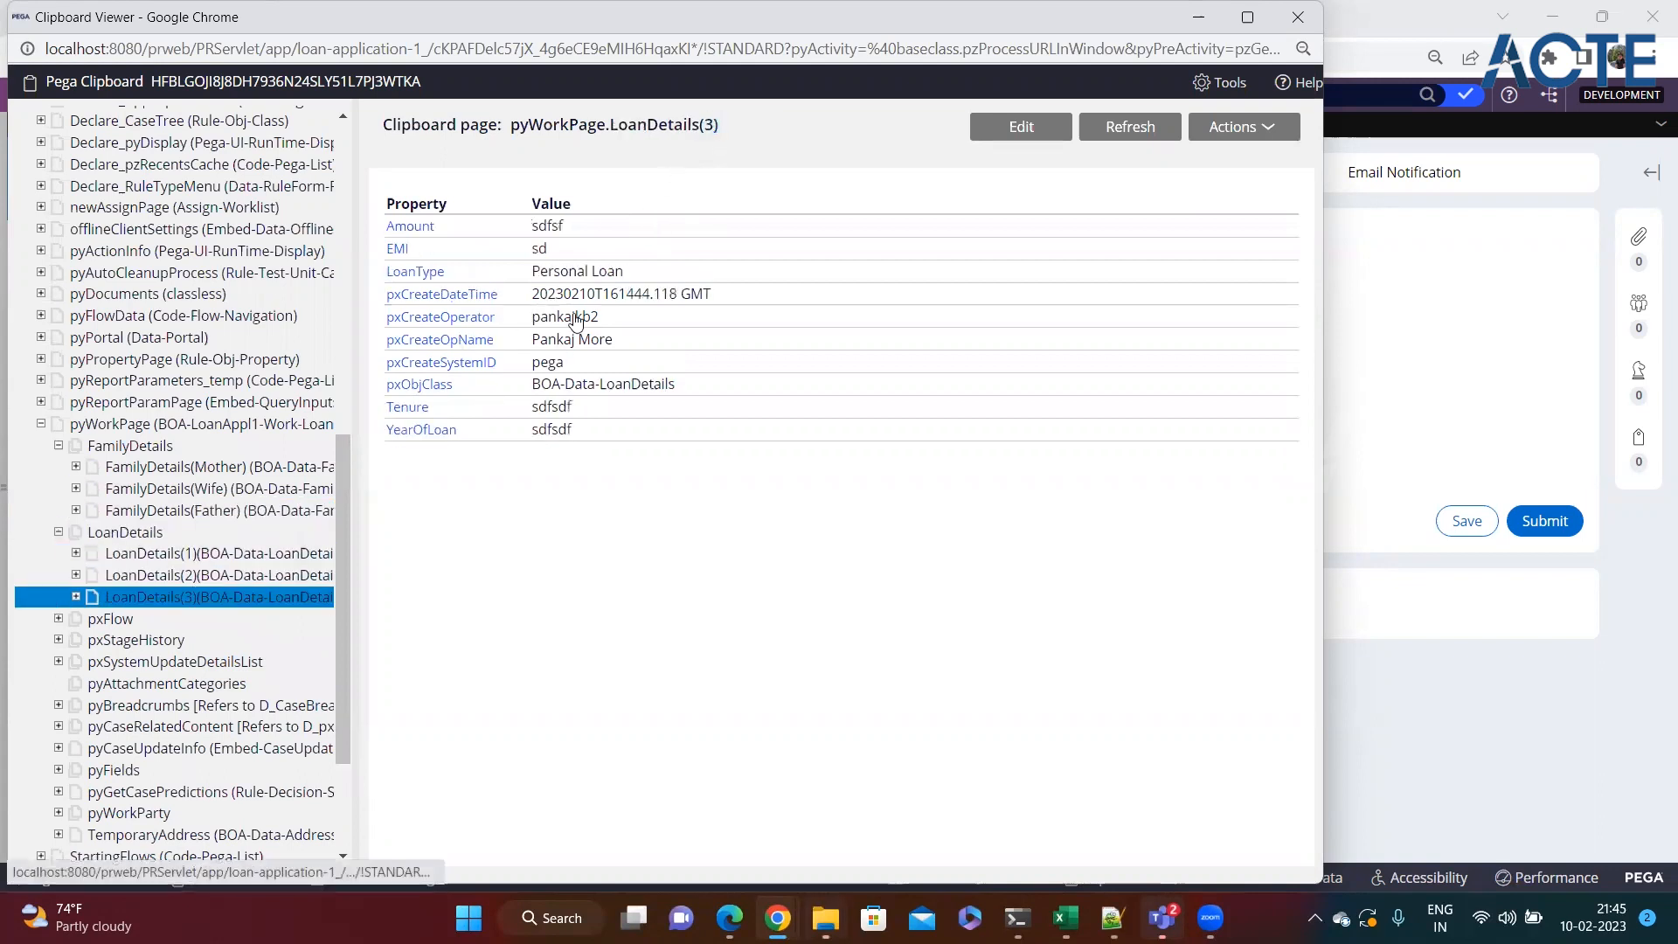
{"action": "left_click_drag", "start_coordinate": [720, 126], "coordinate": [515, 132]}
{"action": "left_click", "coordinate": [651, 155]}
{"action": "left_click_drag", "start_coordinate": [745, 130], "coordinate": [498, 125]}
{"action": "left_click", "coordinate": [590, 168]}
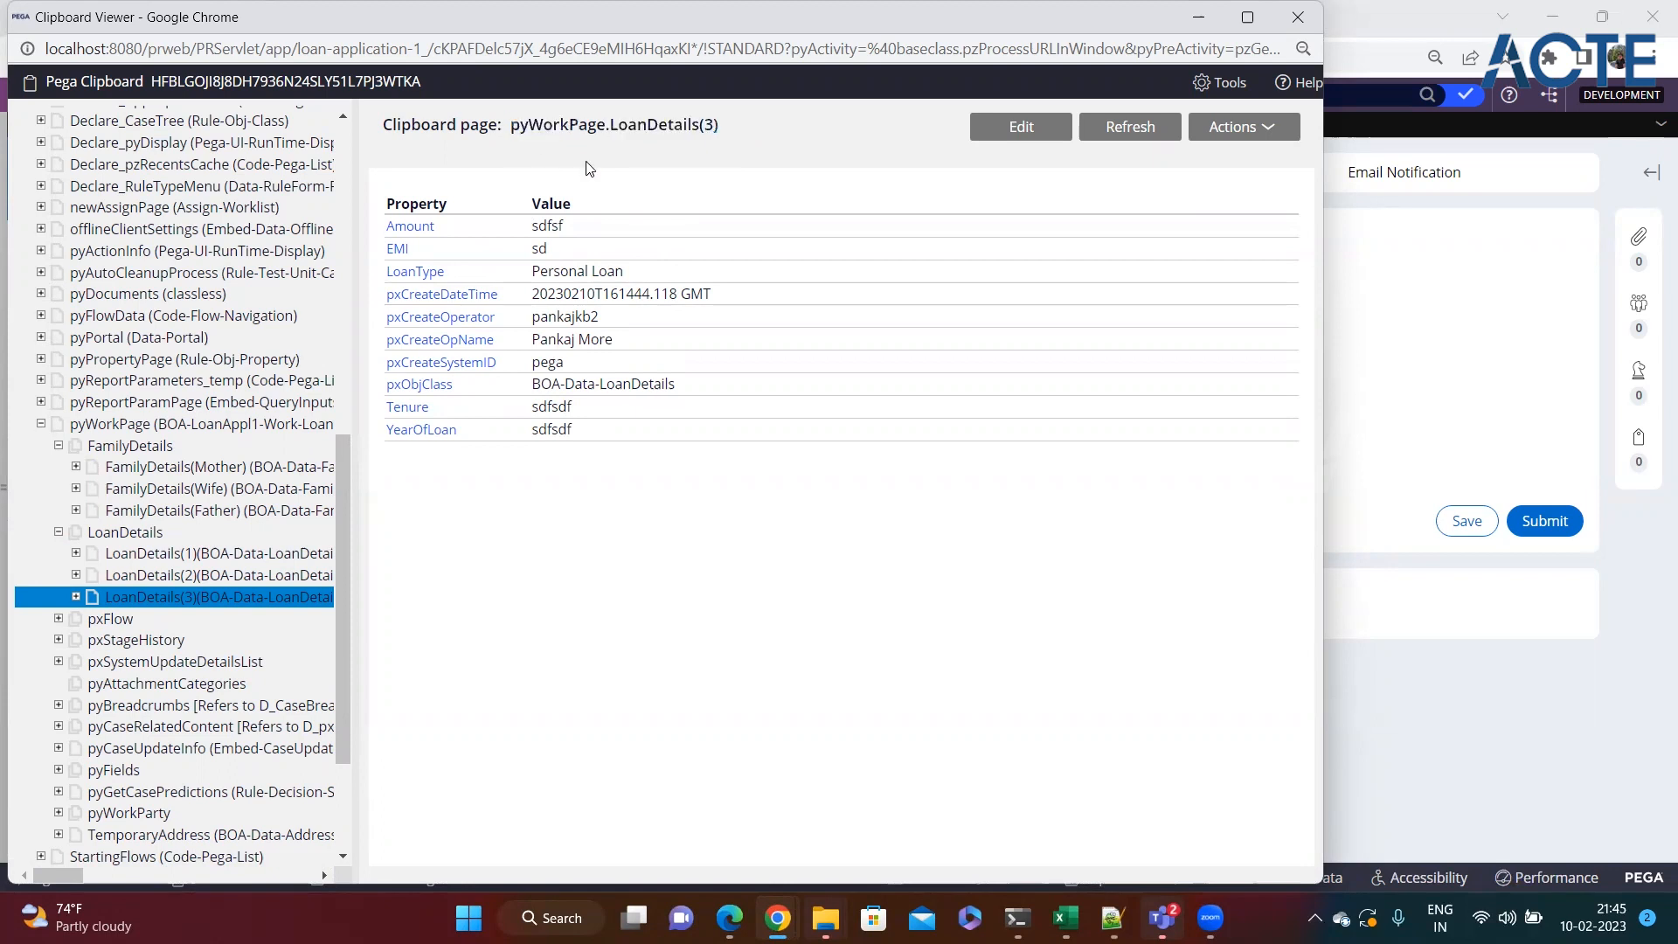
{"action": "left_click_drag", "start_coordinate": [737, 128], "coordinate": [661, 129]}
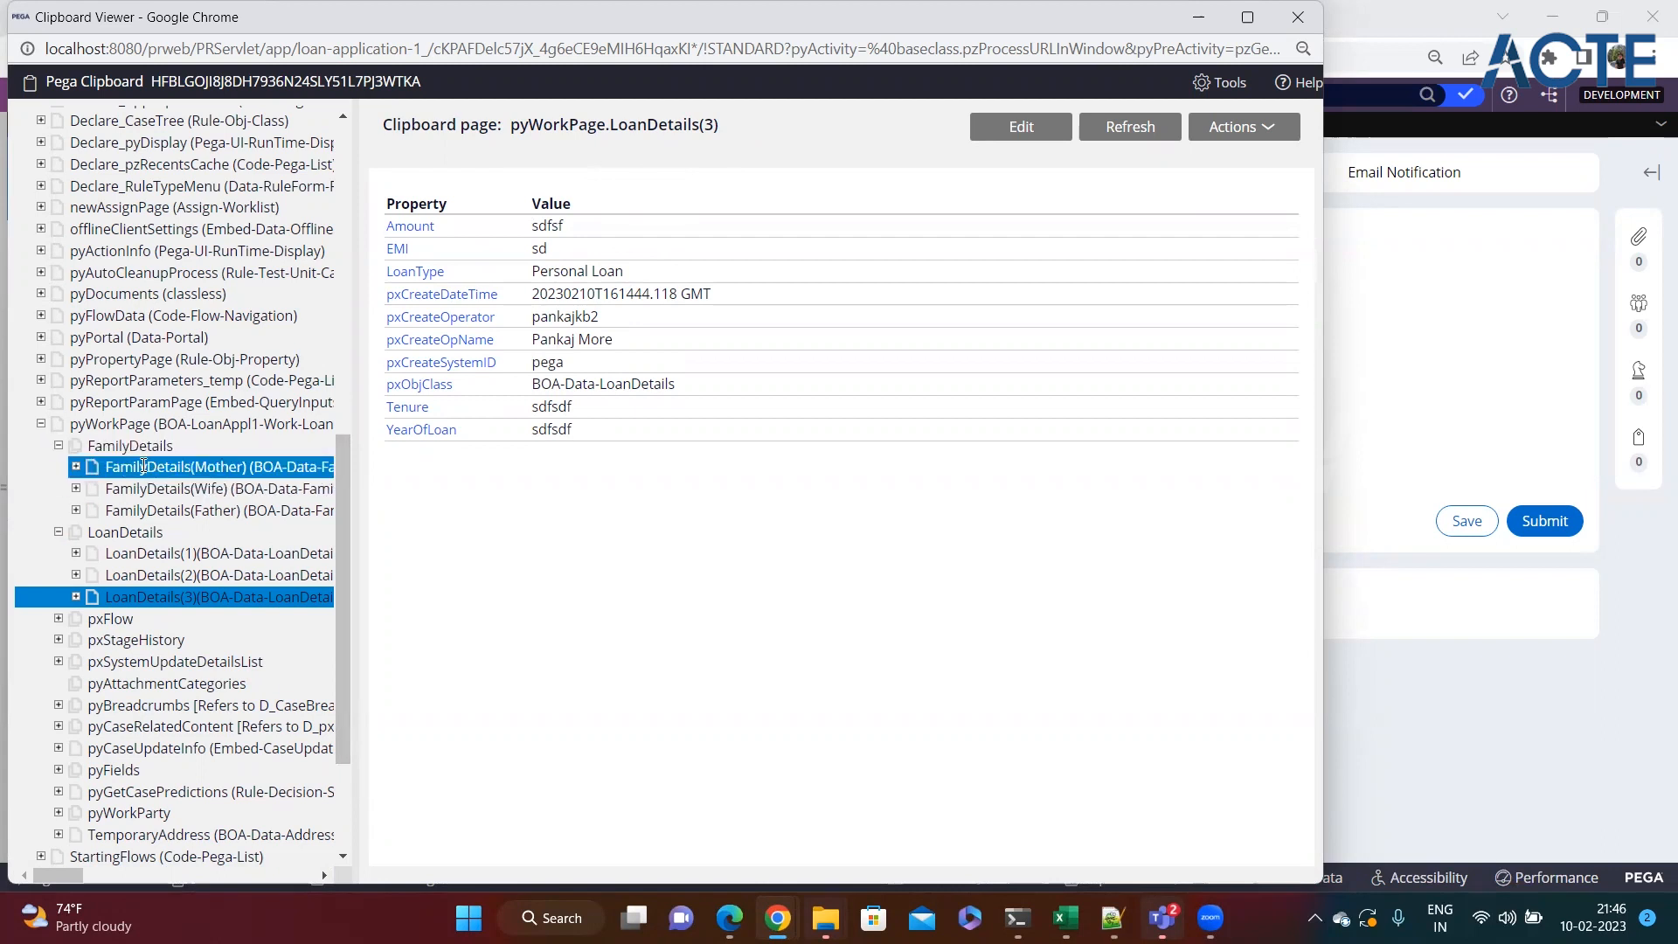
View the FamilyDetails(Mother) page again and inspect the single TemporaryAddress page under pyWorkPage.
{"action": "left_click", "coordinate": [142, 466]}
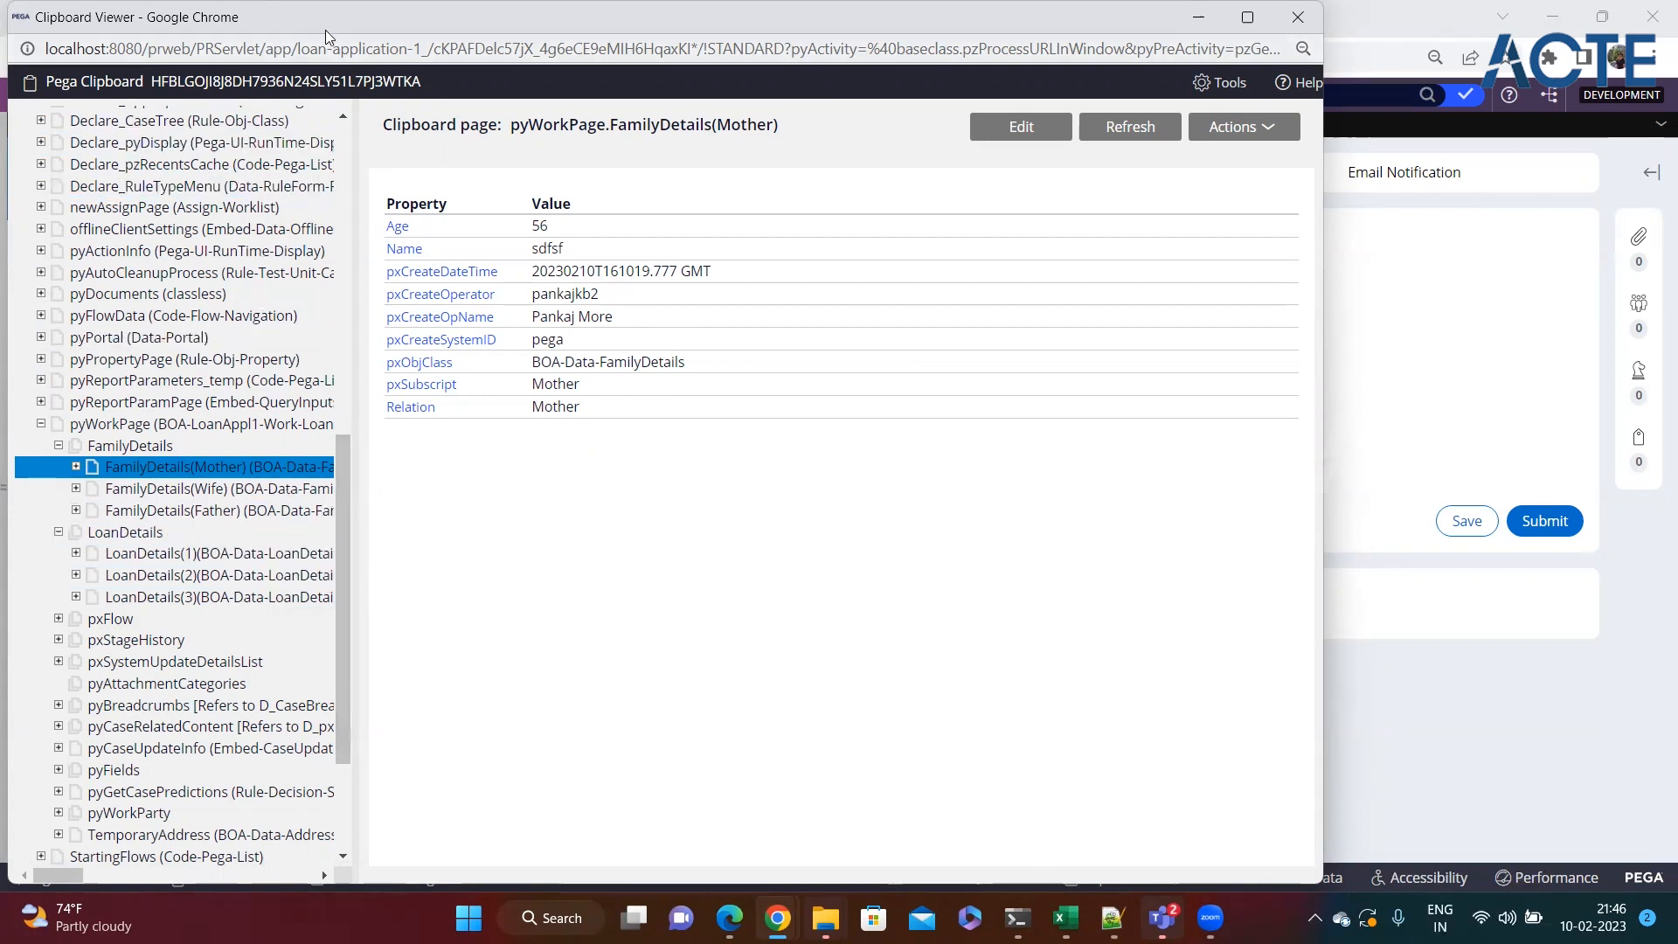
{"action": "left_click_drag", "start_coordinate": [325, 35], "coordinate": [341, 113]}
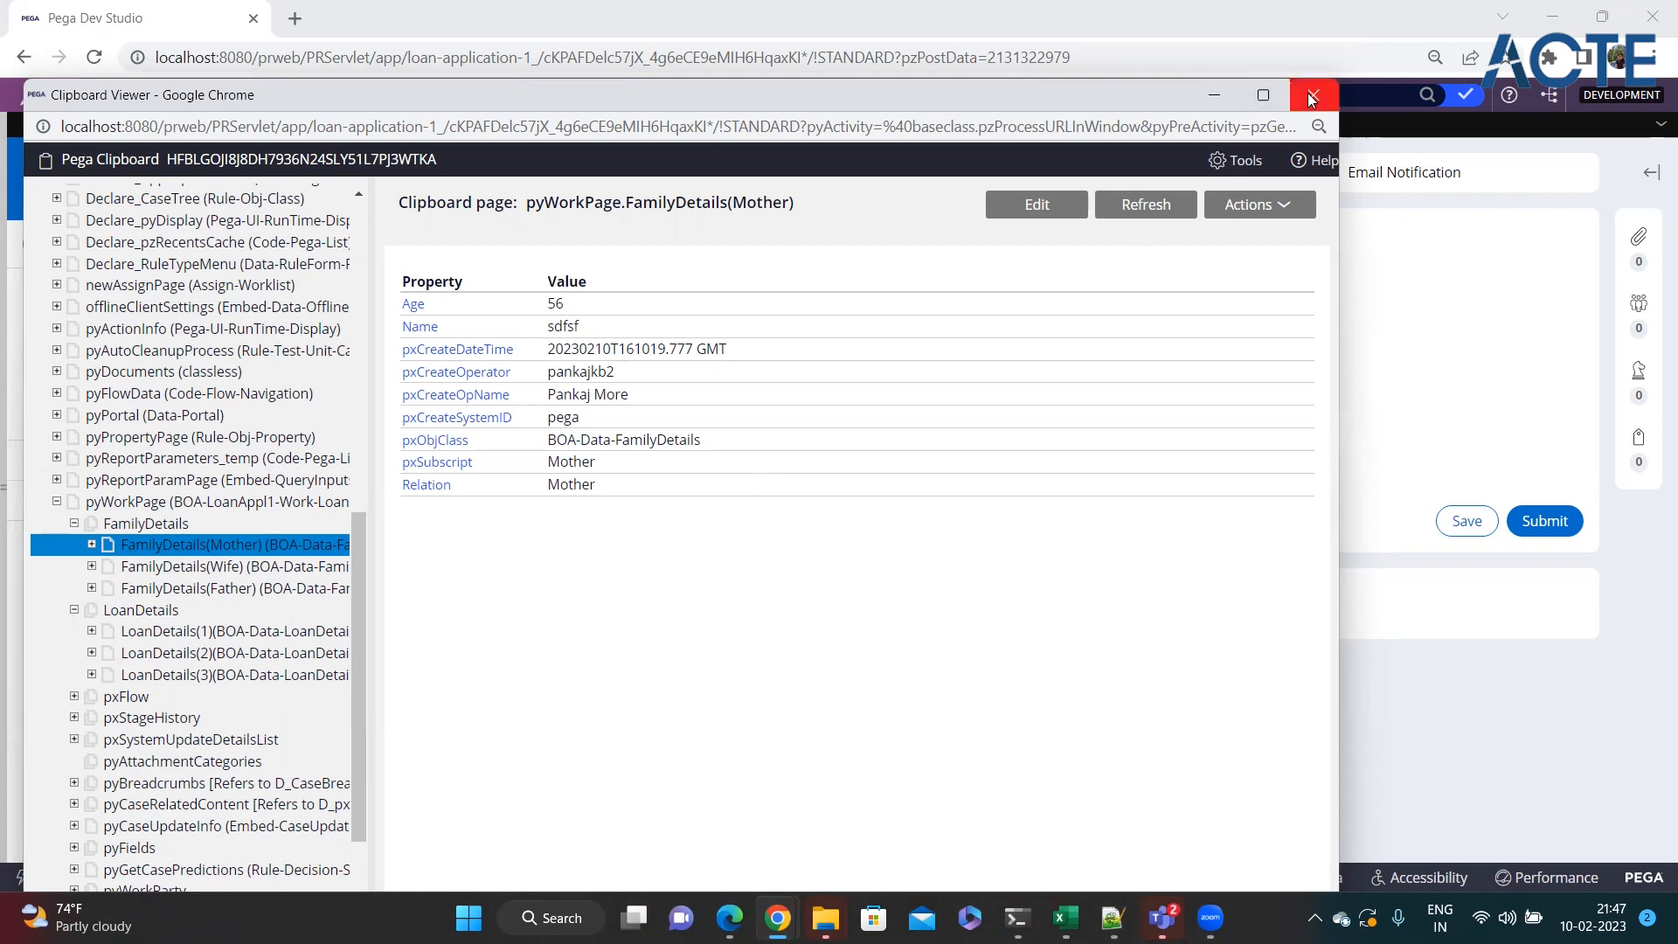
{"action": "left_click", "coordinate": [255, 652]}
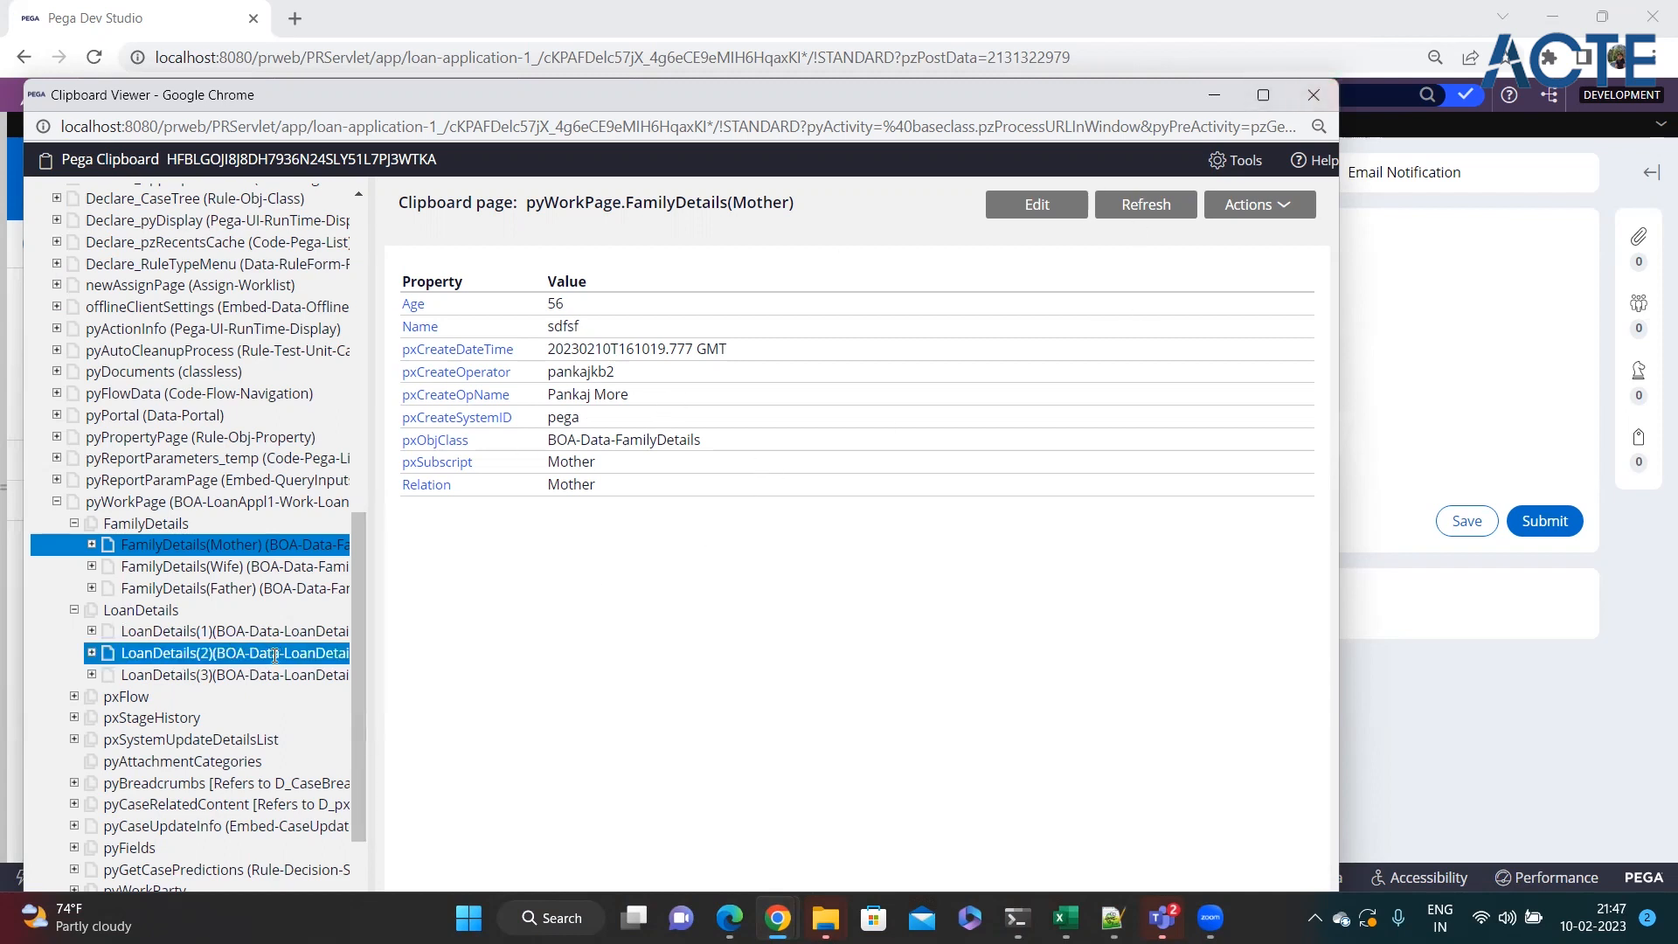
{"action": "left_click_drag", "start_coordinate": [354, 666], "coordinate": [353, 732]}
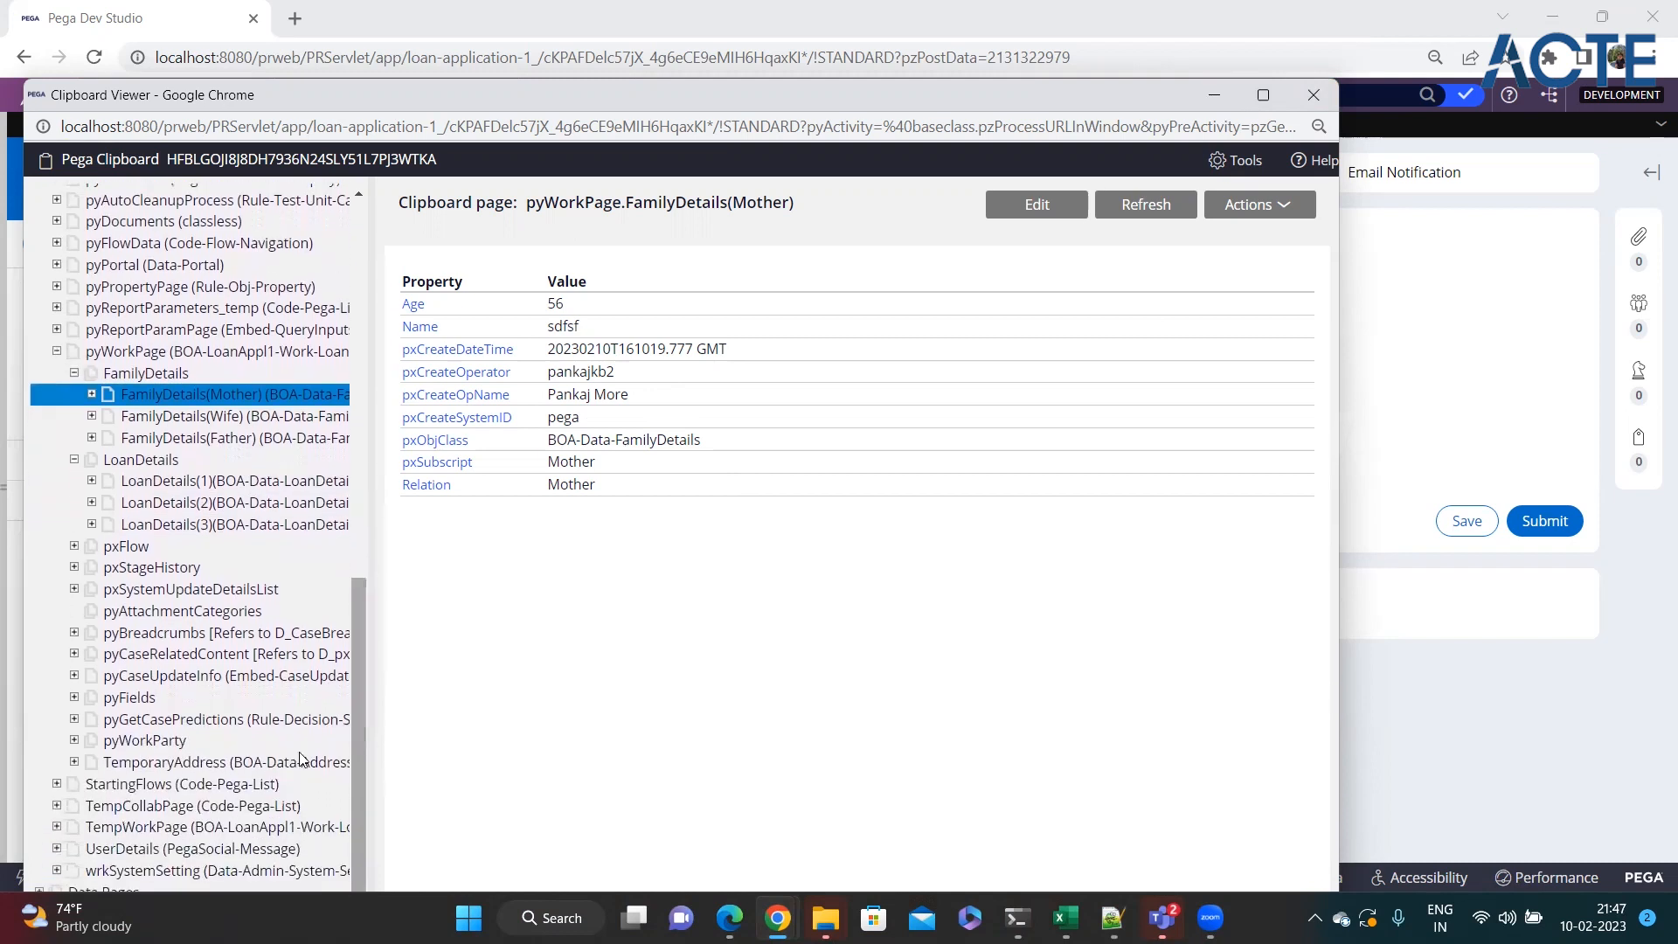
{"action": "left_click", "coordinate": [236, 762]}
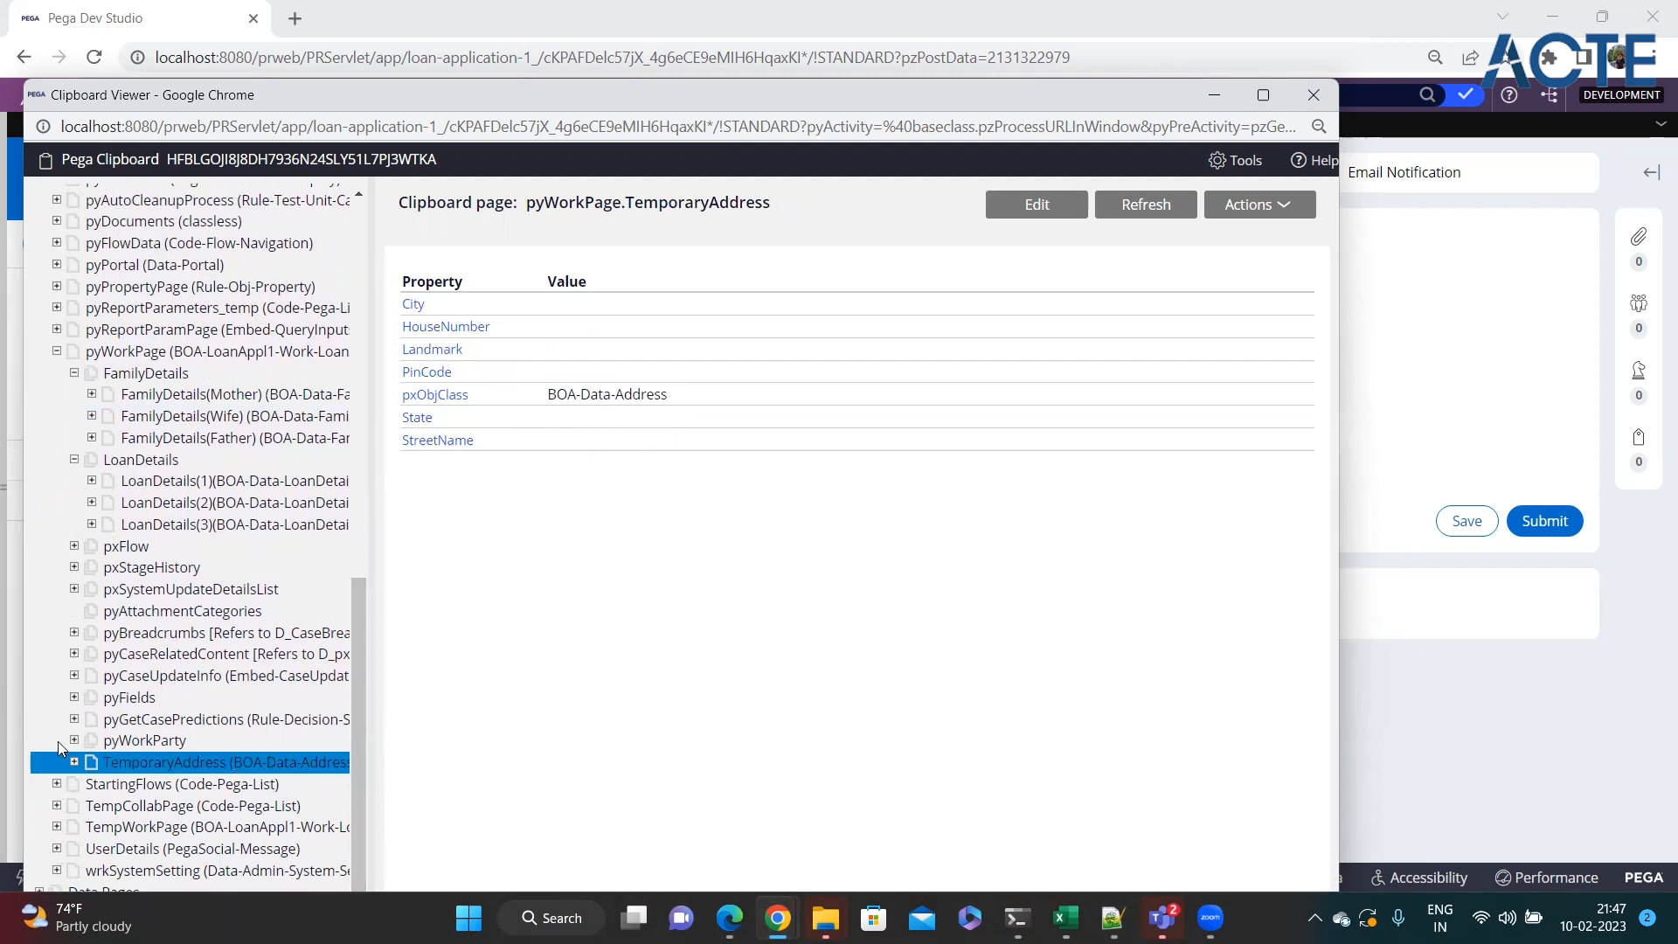
{"action": "left_click", "coordinate": [75, 764]}
{"action": "double_click", "coordinate": [697, 202]}
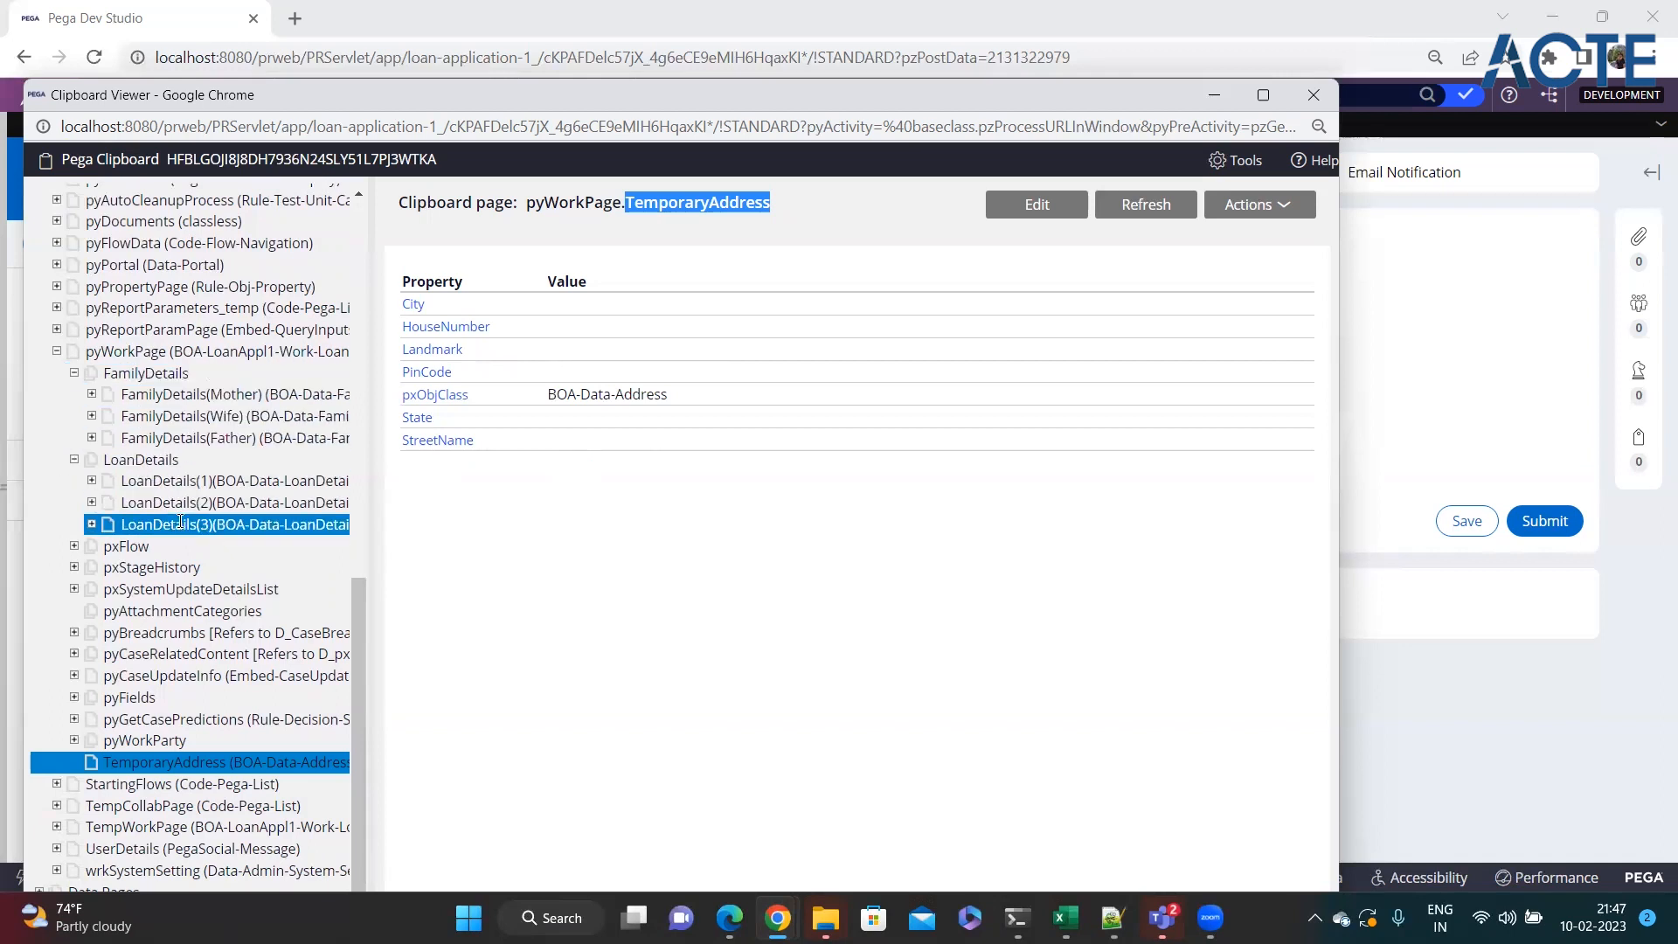
Compare the keyed FamilyDetails pages with the numbered LoanDetails pages and close the Clipboard viewer.
{"action": "left_click", "coordinate": [225, 397]}
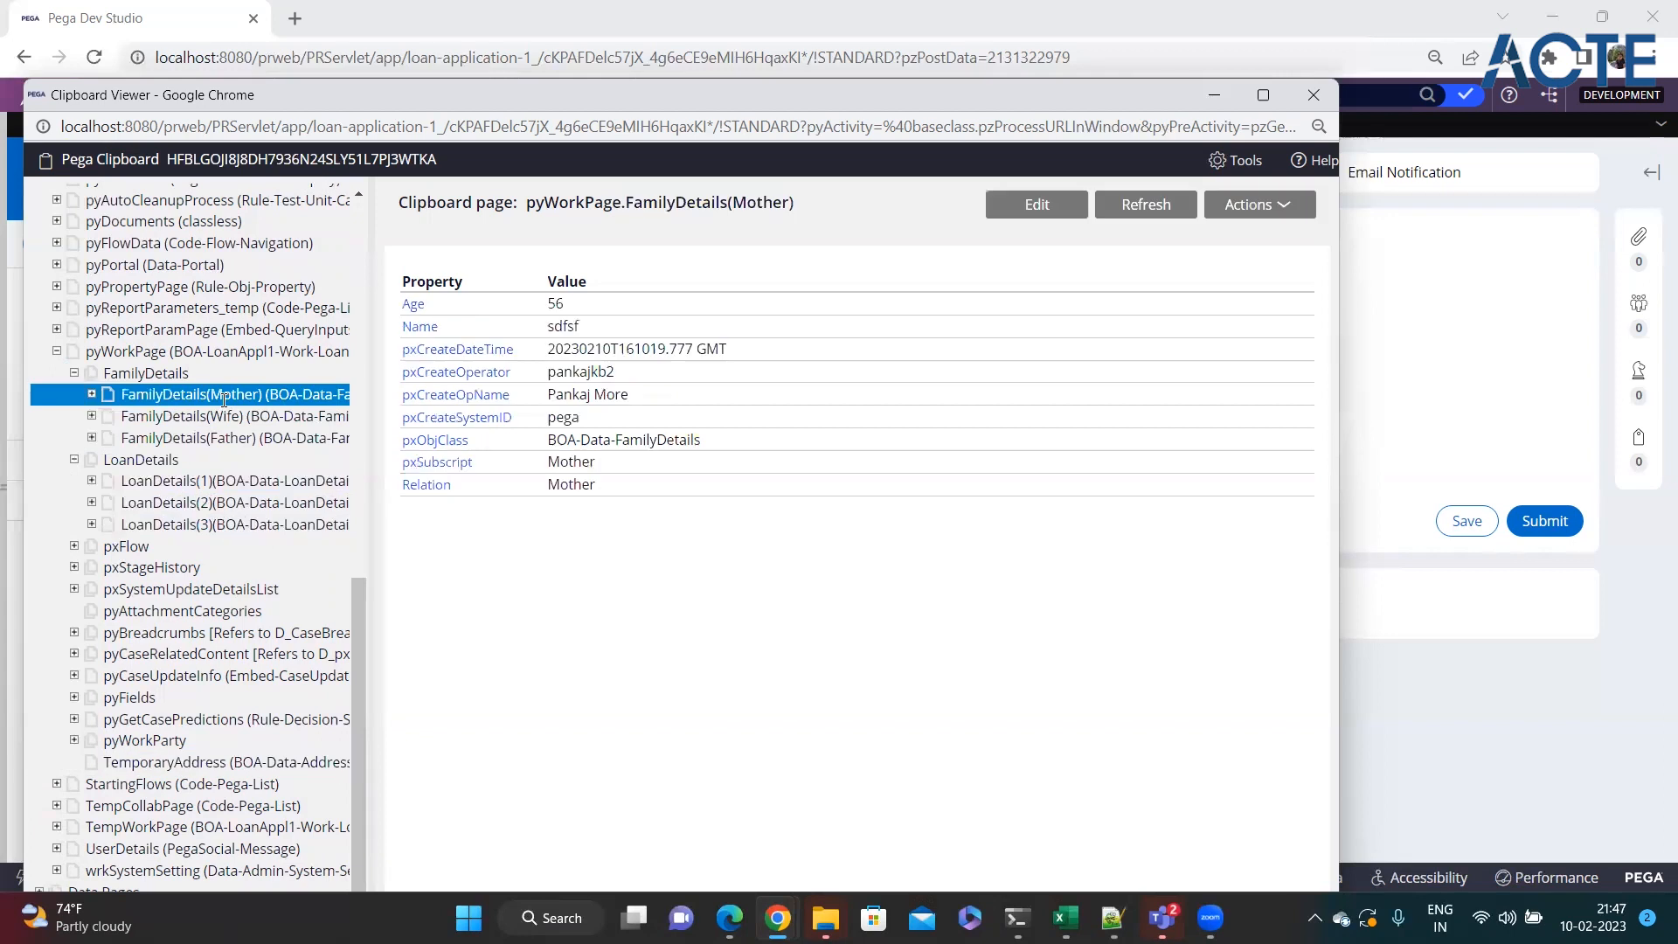
{"action": "double_click", "coordinate": [759, 204]}
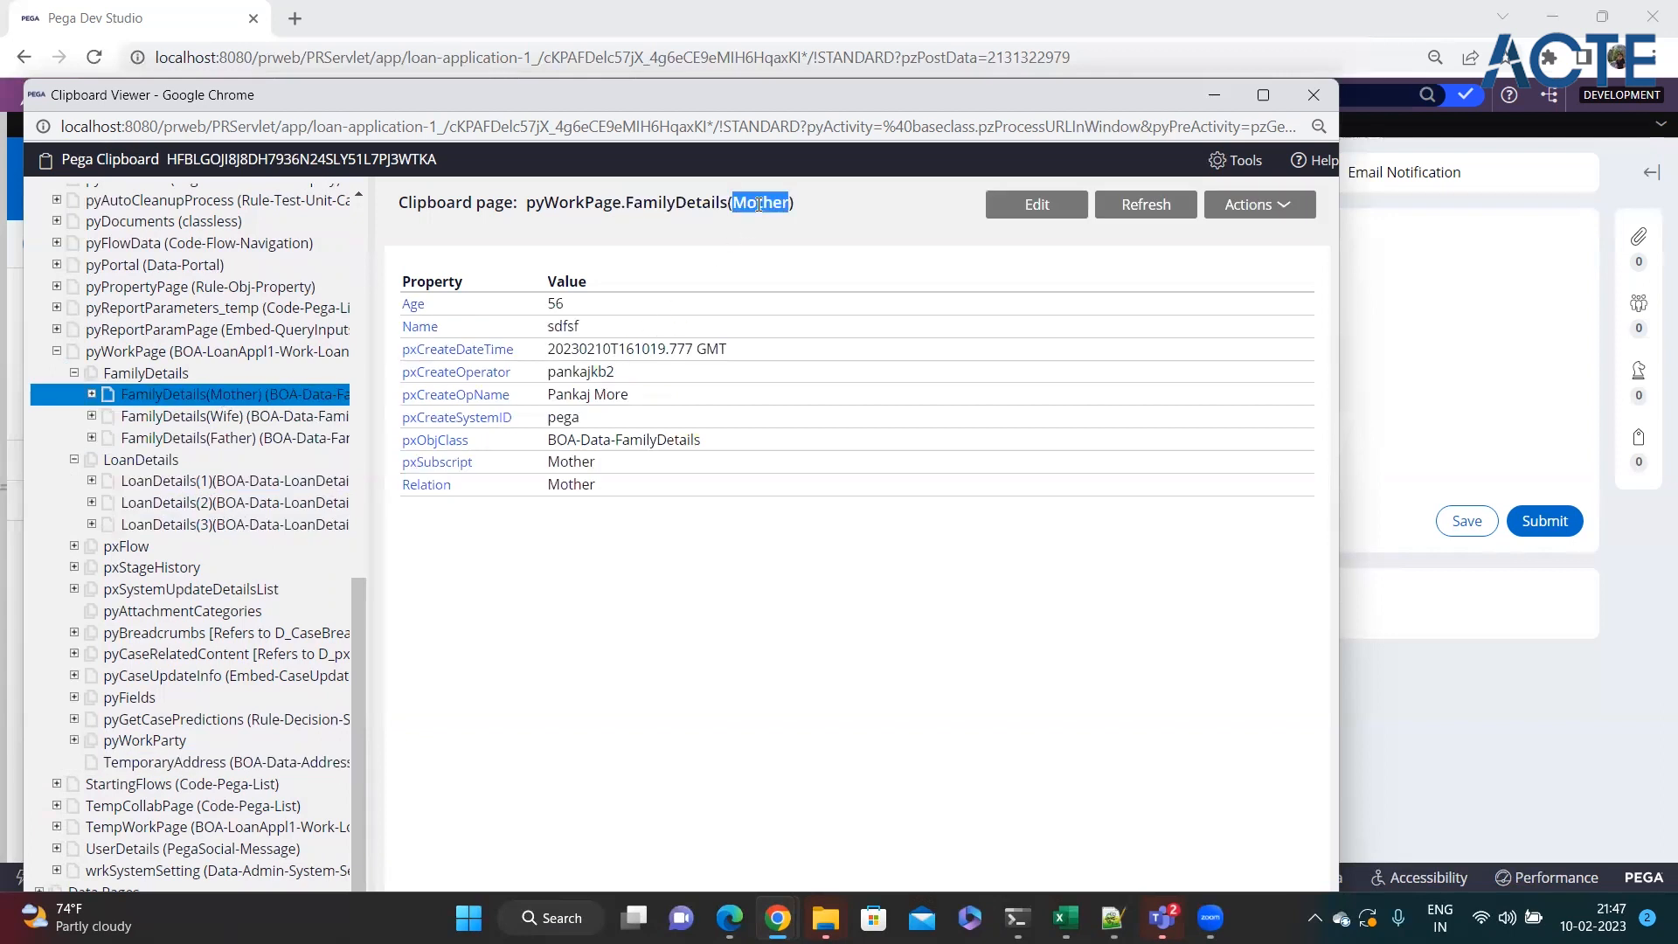
{"action": "left_click", "coordinate": [758, 204]}
{"action": "double_click", "coordinate": [759, 203]}
{"action": "left_click", "coordinate": [288, 418]}
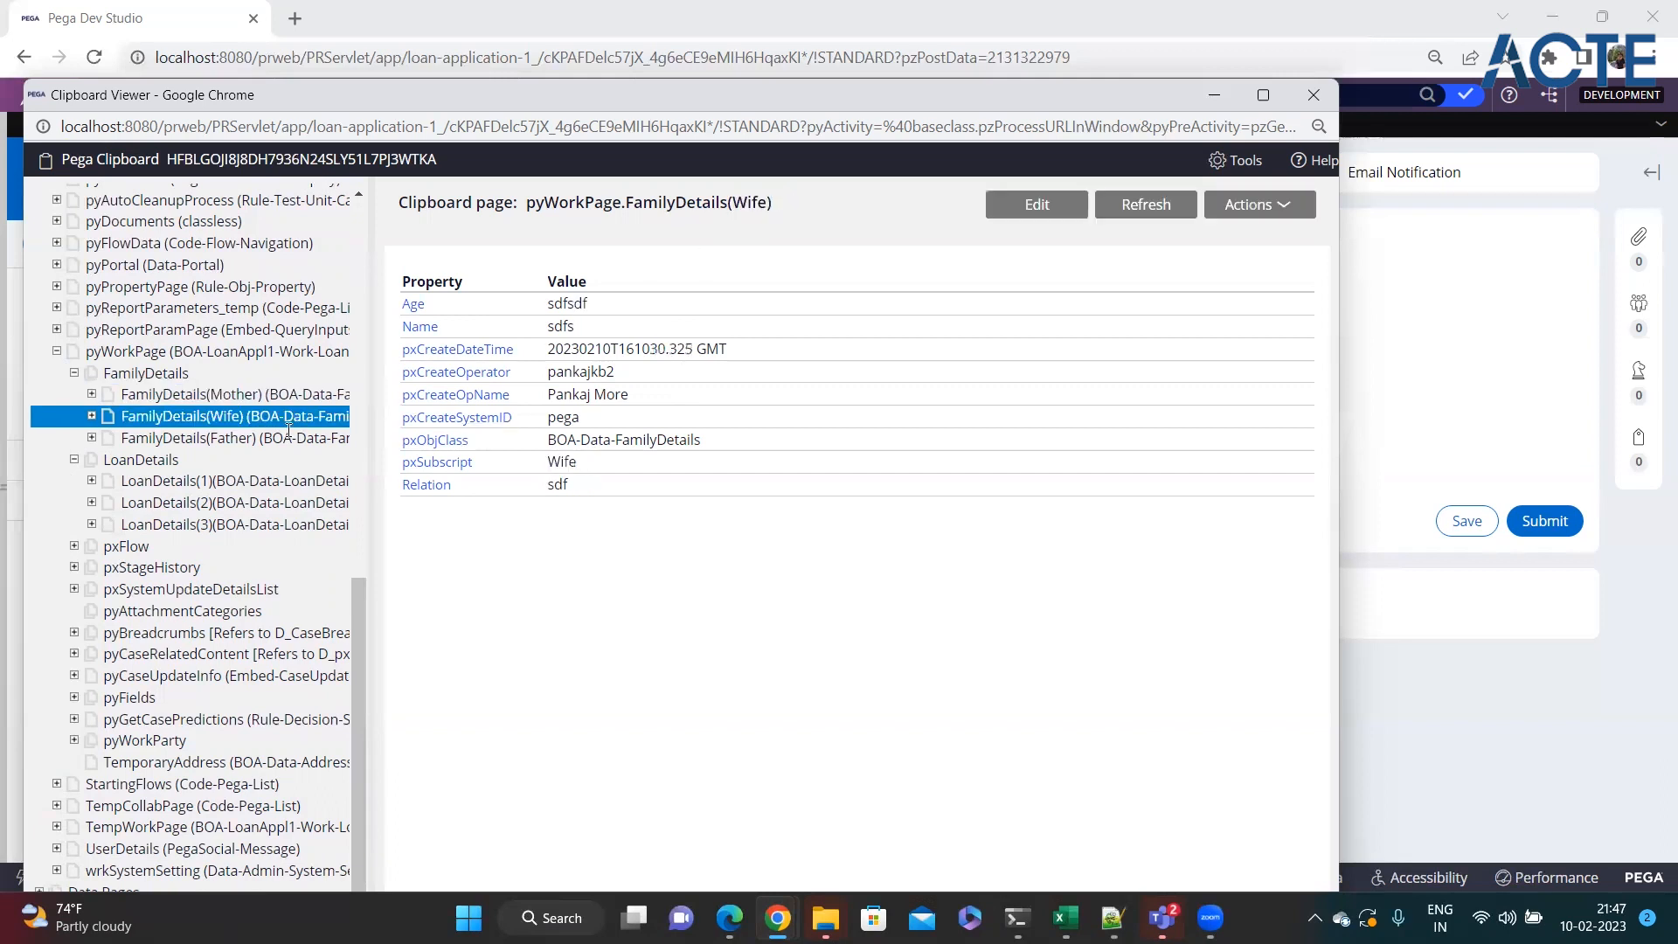
{"action": "left_click", "coordinate": [266, 455]}
{"action": "left_click", "coordinate": [269, 504]}
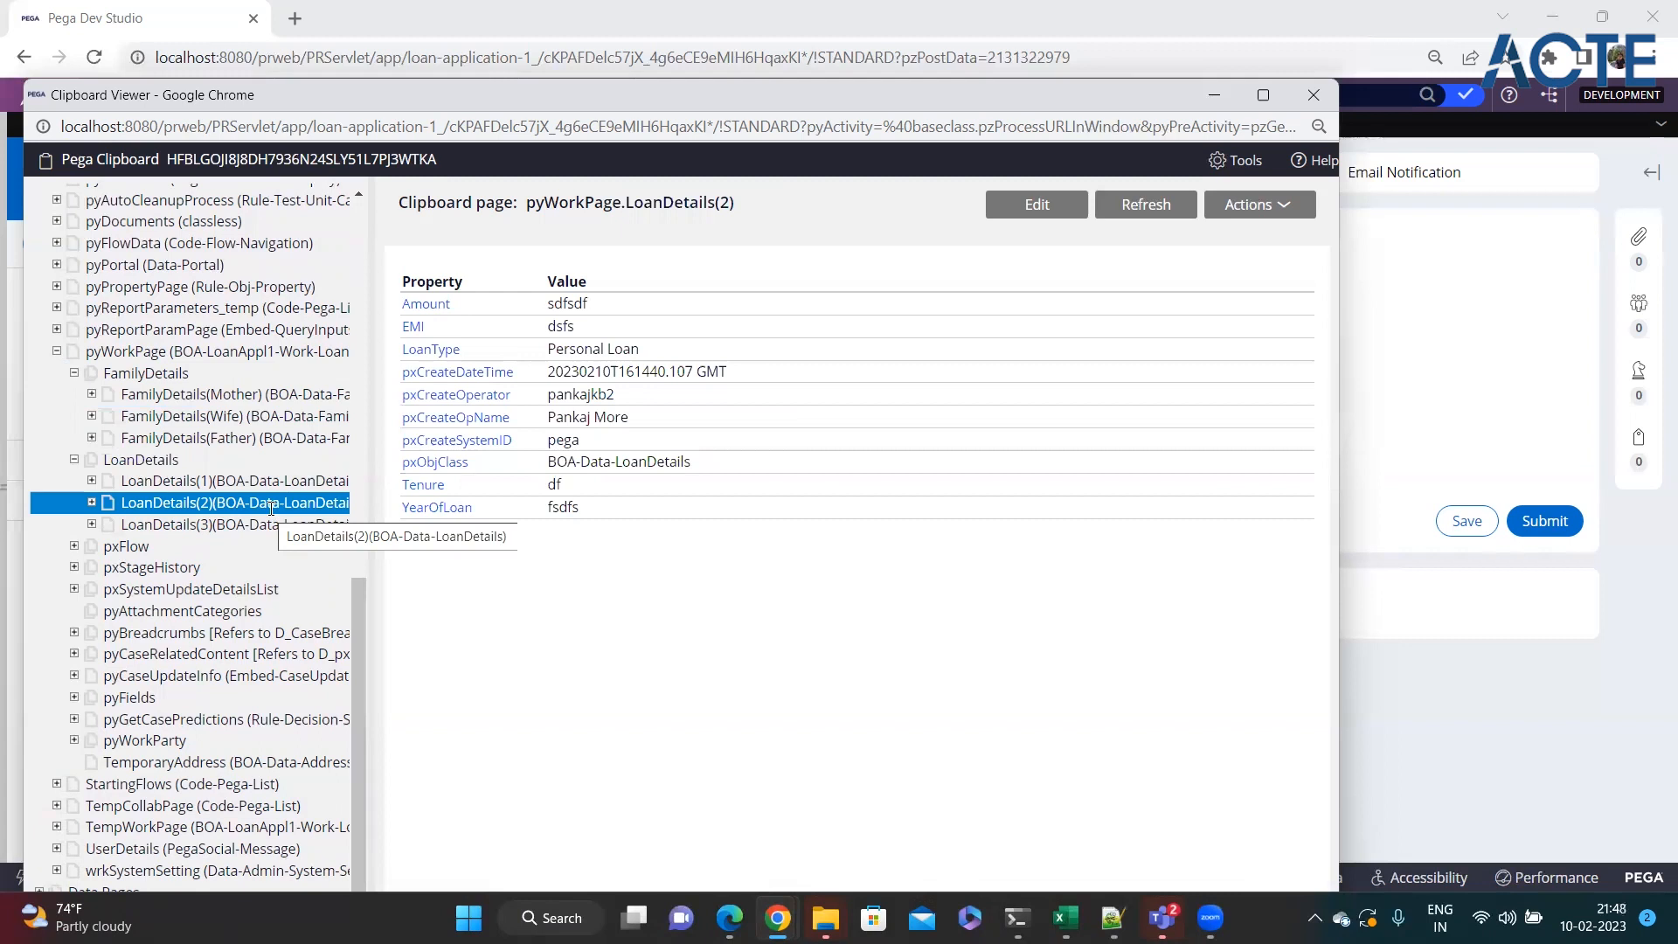
{"action": "left_click", "coordinate": [178, 386]}
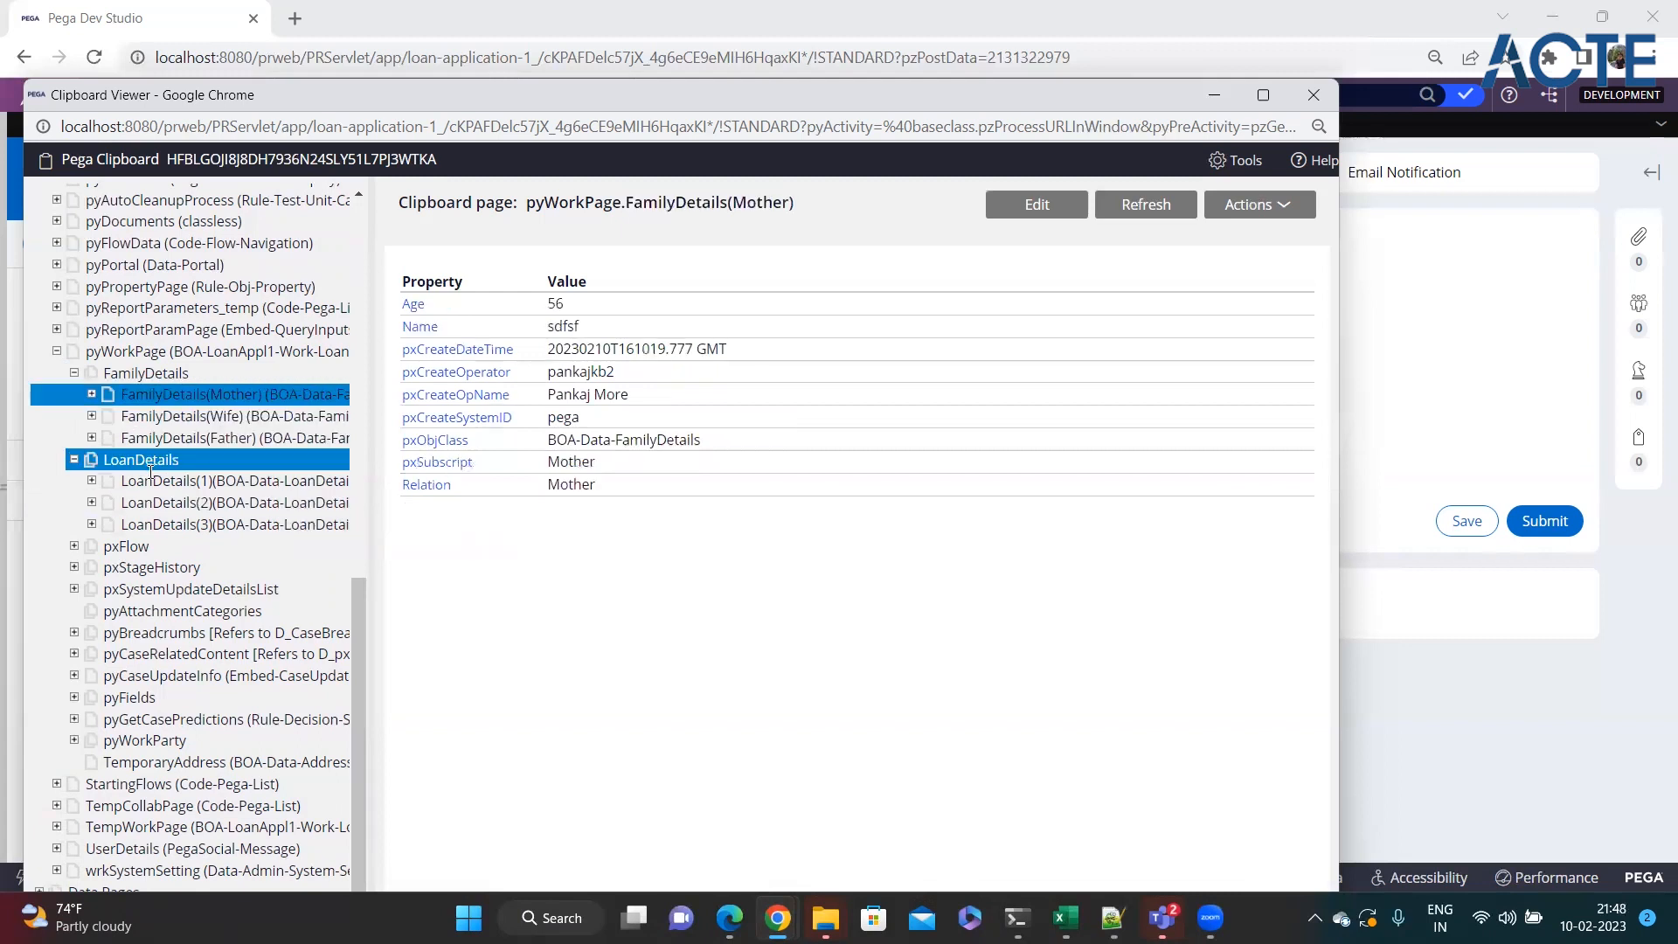
{"action": "left_click", "coordinate": [204, 482]}
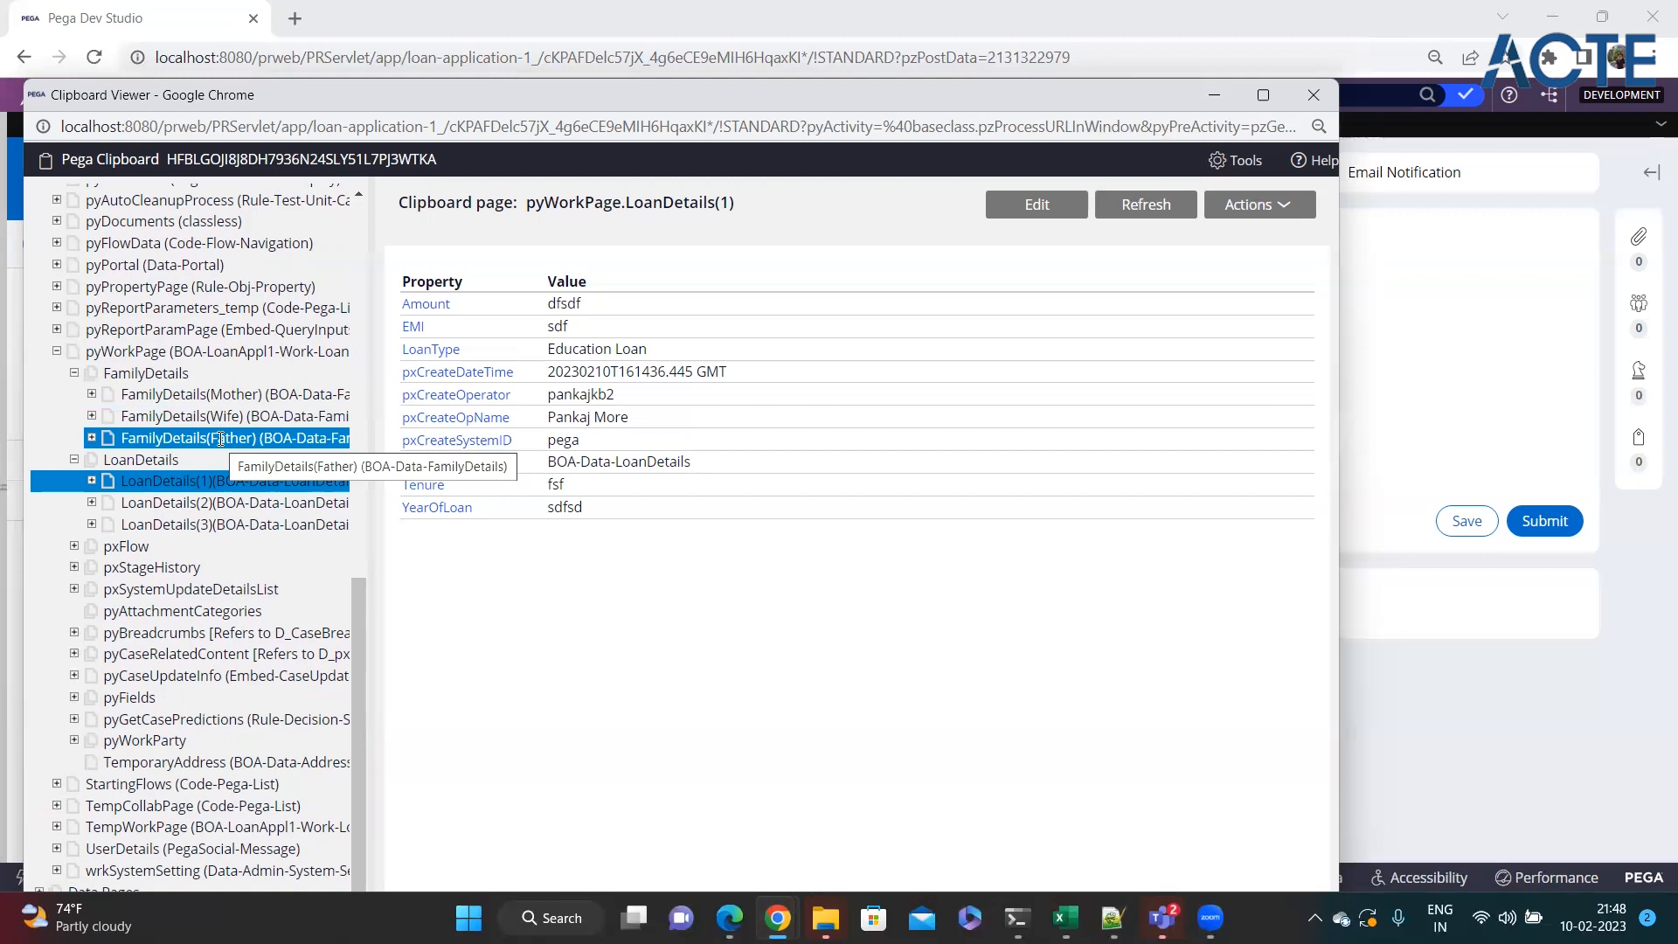
{"action": "left_click_drag", "start_coordinate": [563, 108], "coordinate": [563, 126]}
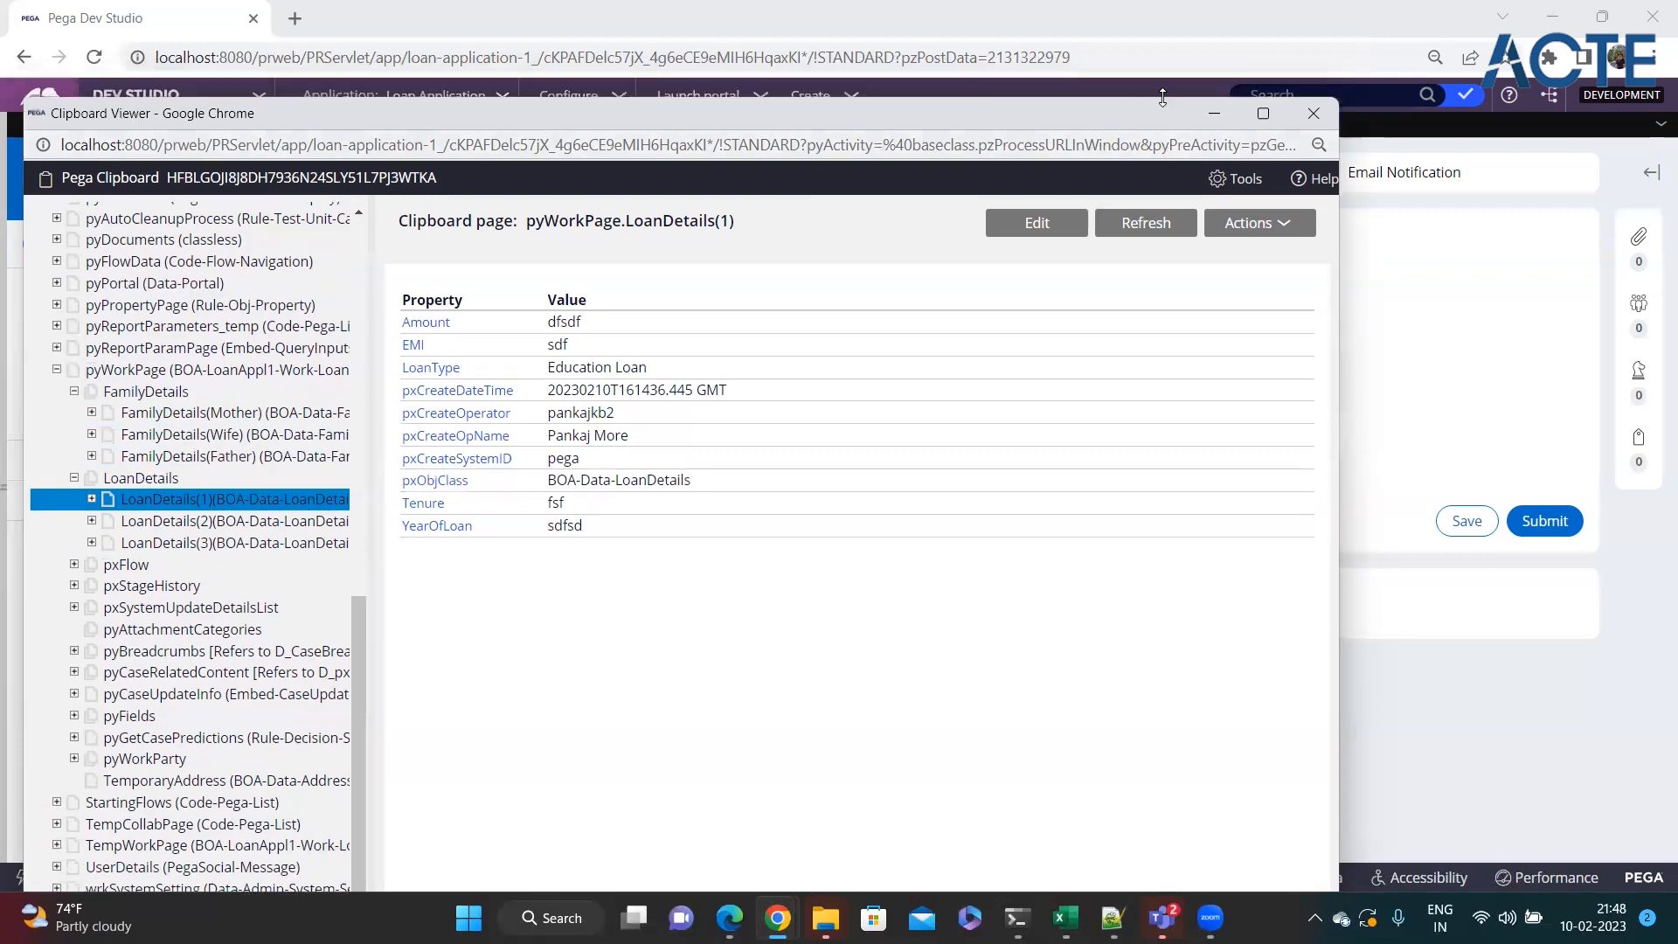
{"action": "left_click", "coordinate": [1312, 119]}
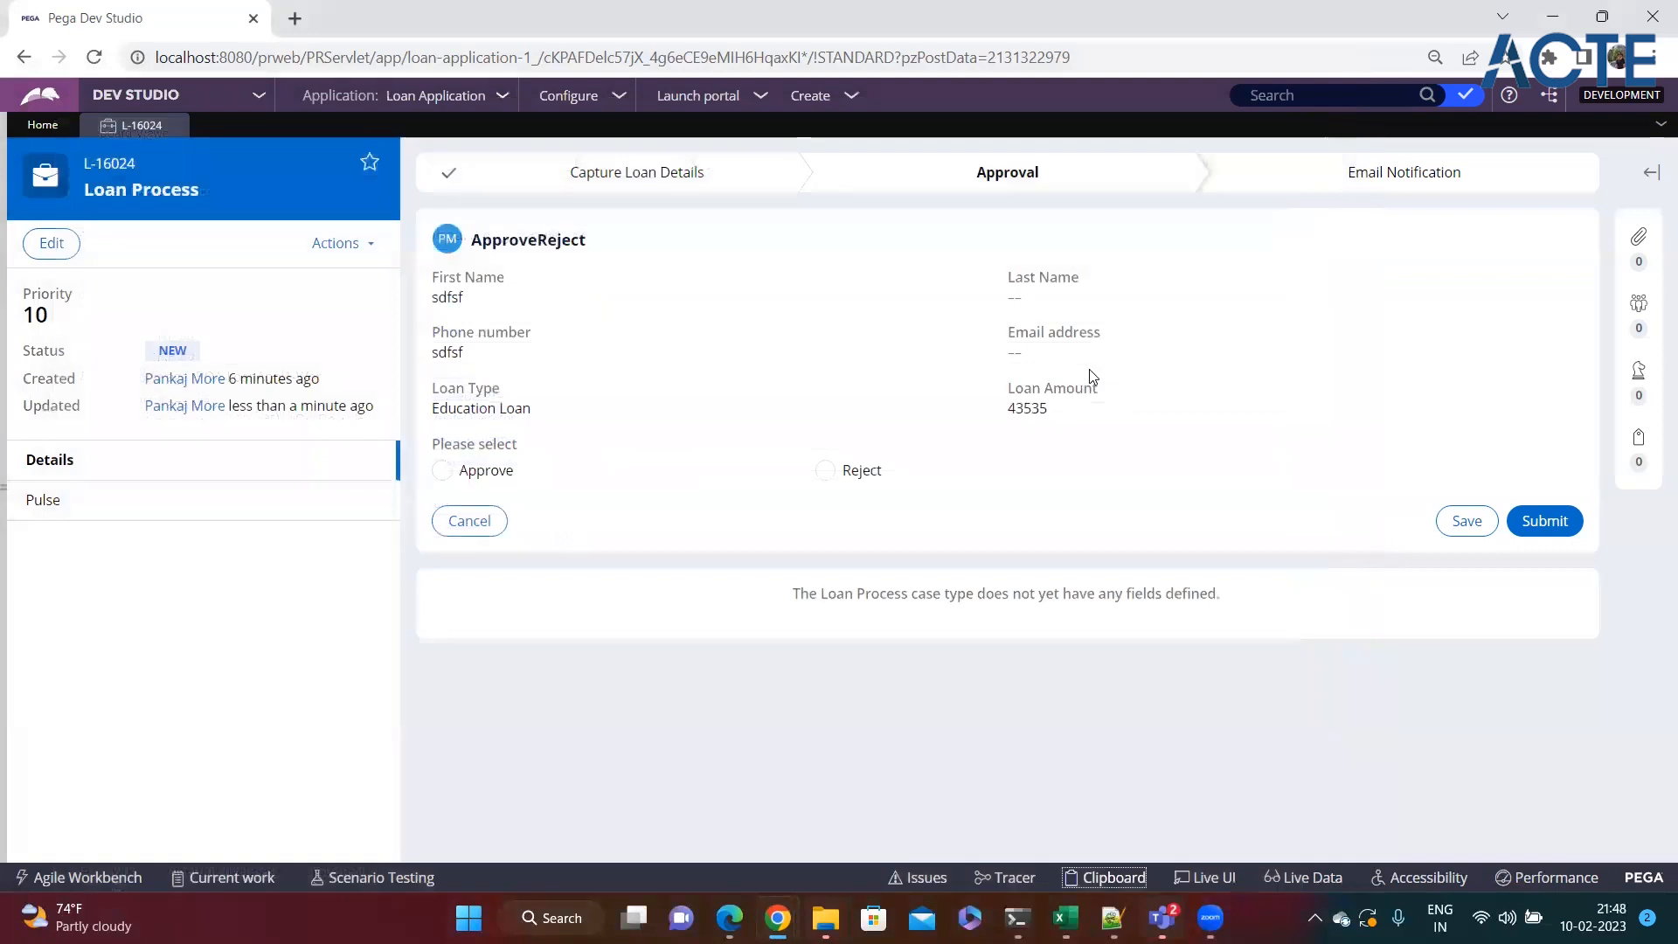